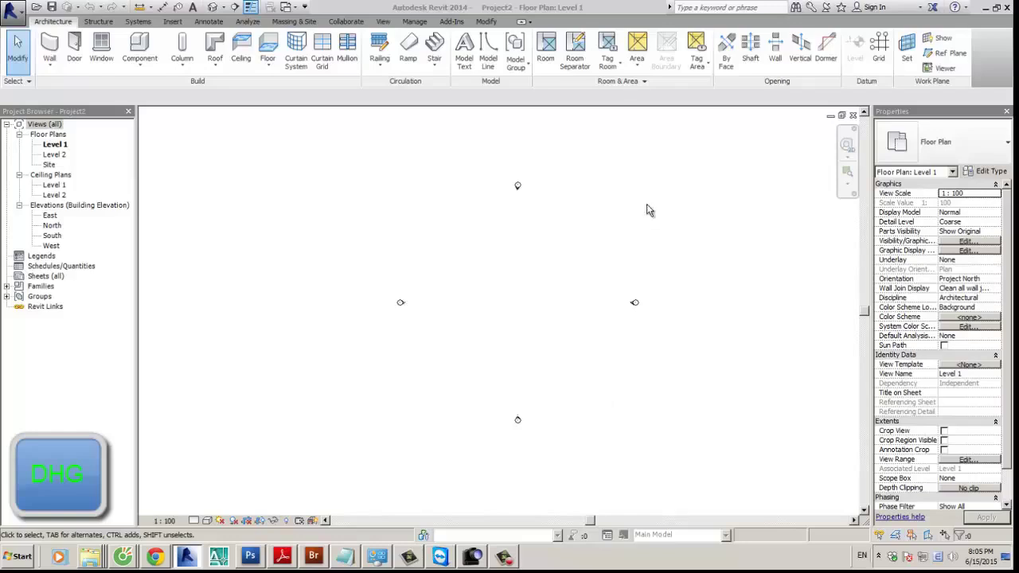
middle_drag(625, 217, 605, 234)
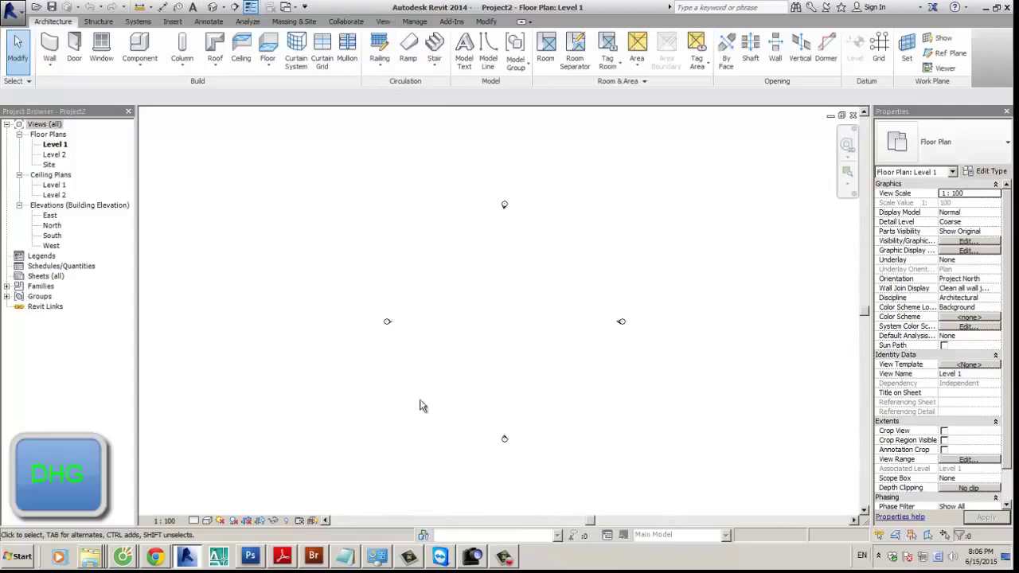
click(504, 557)
click(506, 558)
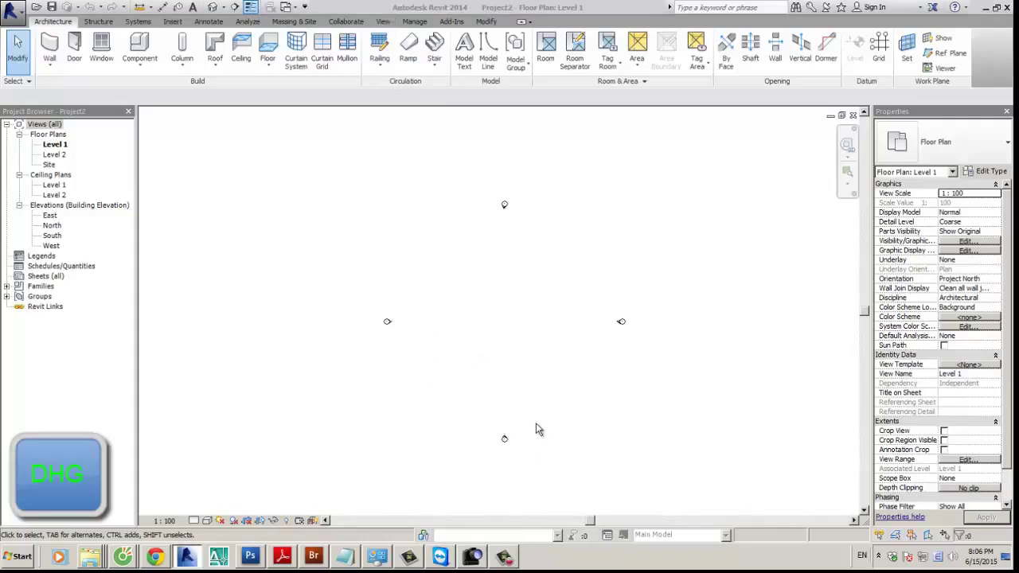
middle_drag(546, 365, 520, 371)
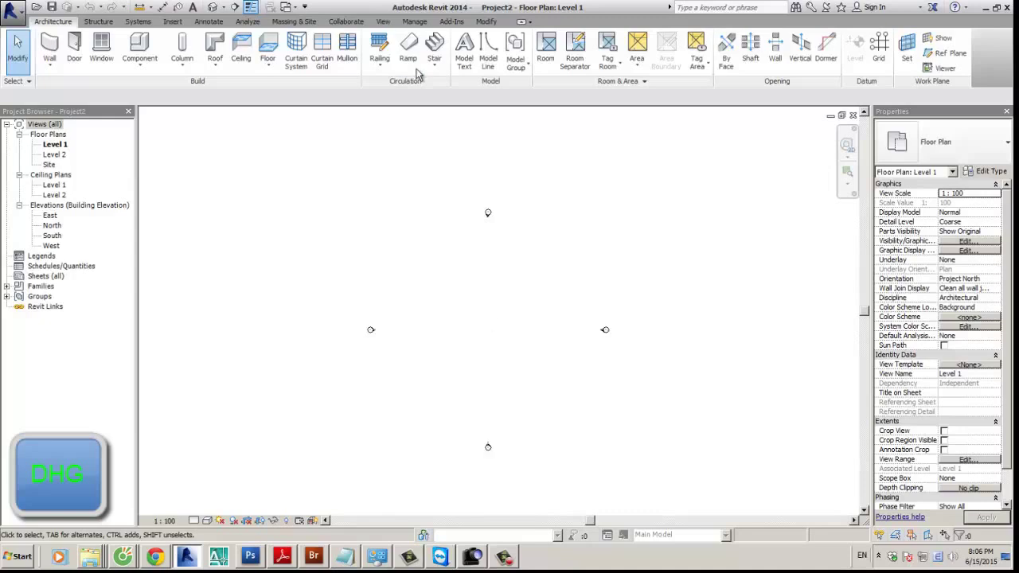
Step: Open the Material Browser and review the Identity and Graphics properties of the Brick, Common material
click(414, 24)
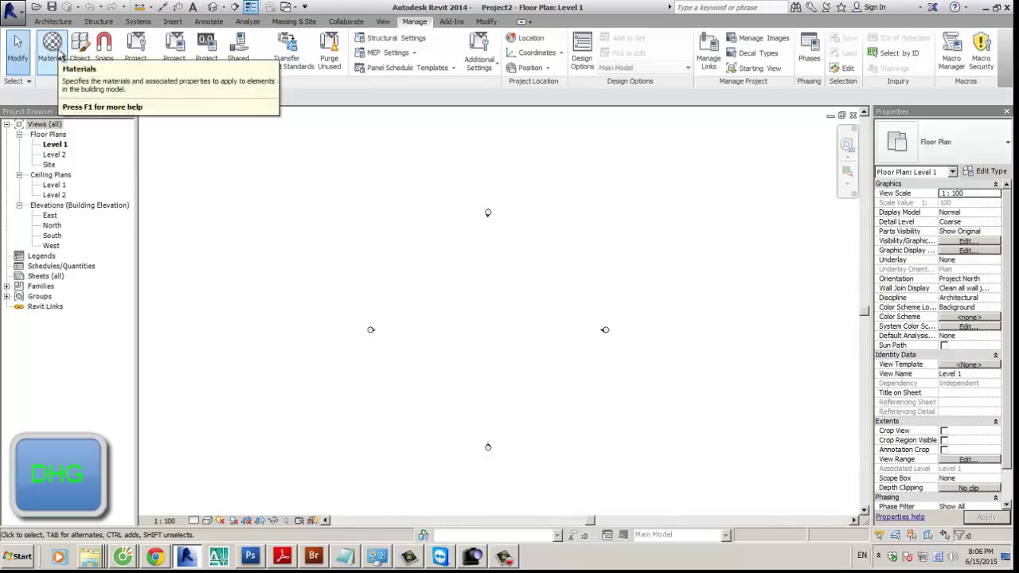
click(58, 51)
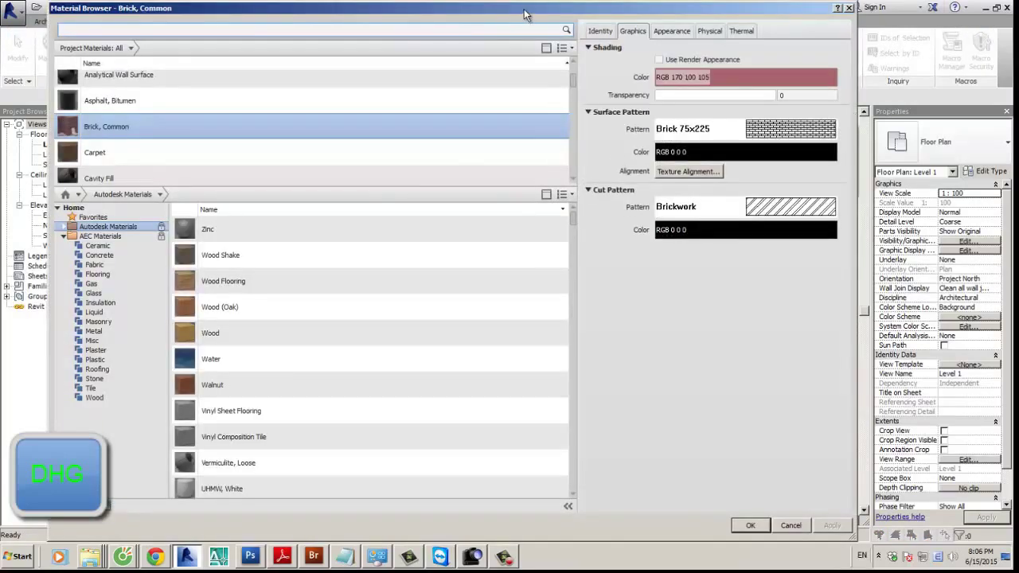
drag(524, 14, 501, 14)
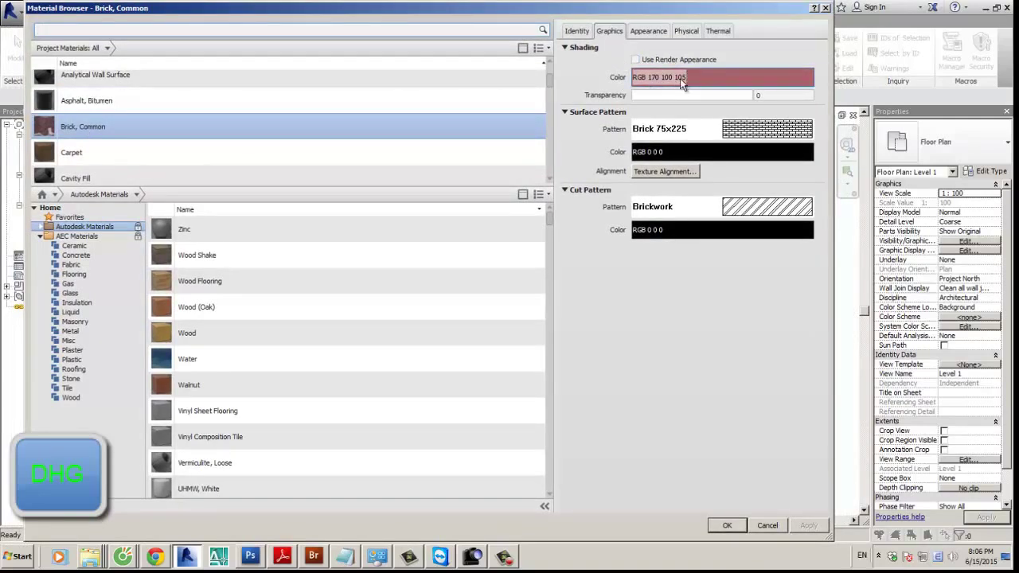
click(581, 32)
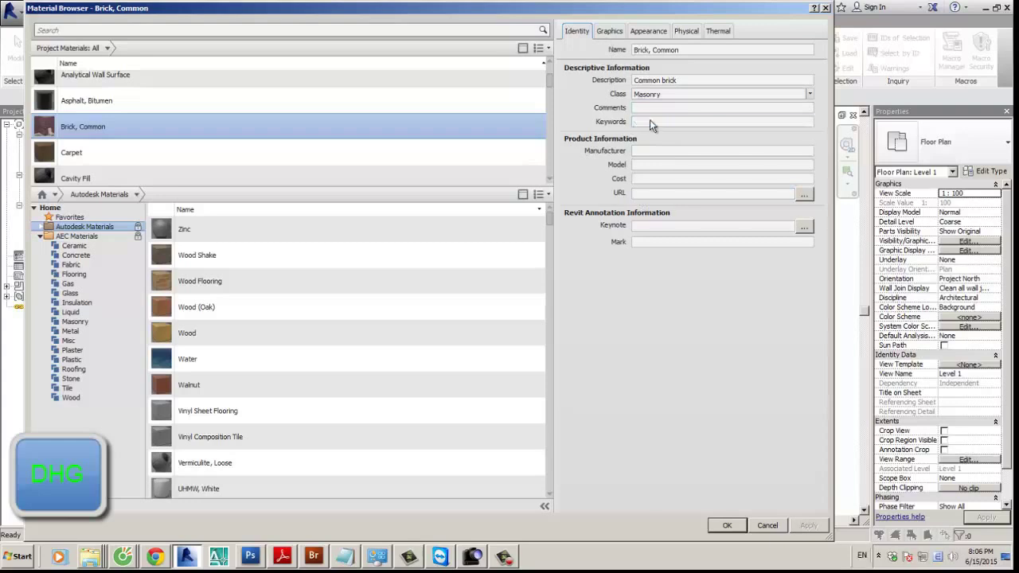
click(610, 33)
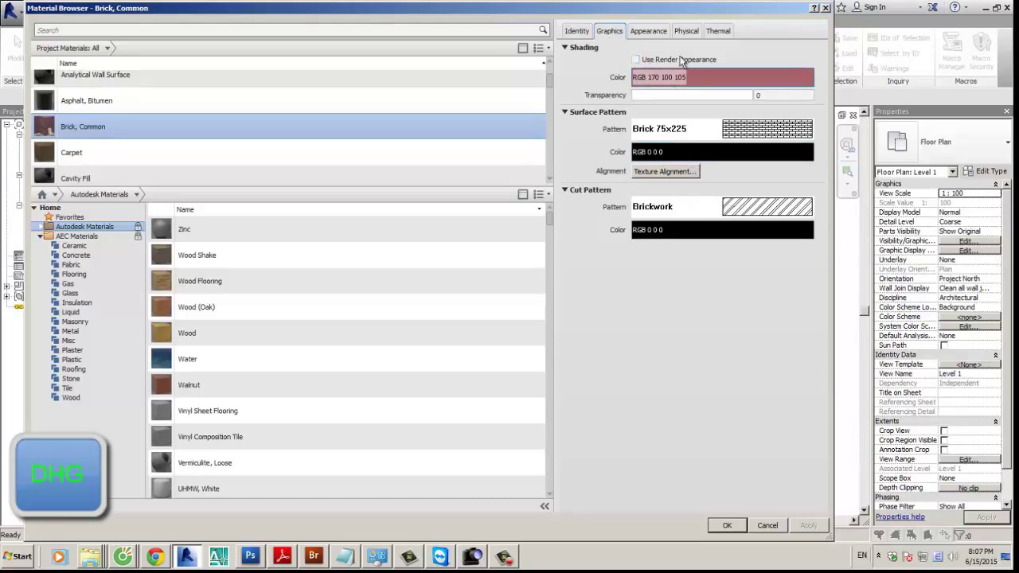
mouse_move(670, 7)
mouse_down()
mouse_move(430, 281)
mouse_move(698, 63)
mouse_move(675, 40)
mouse_move(682, 19)
mouse_up()
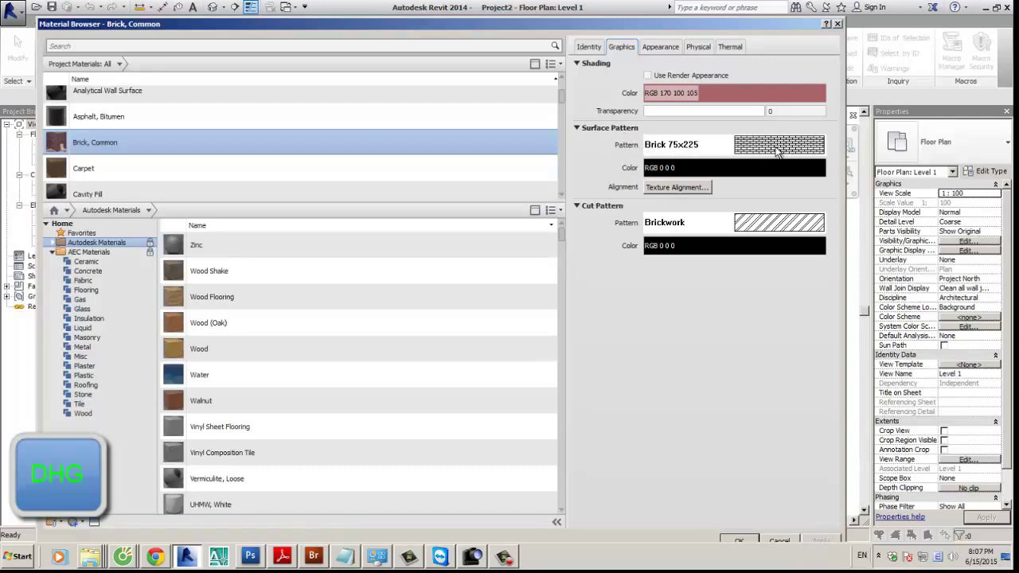
Step: Shift Brick, Common's render appearance up and back down relative to its surface pattern in the texture alignment
click(689, 191)
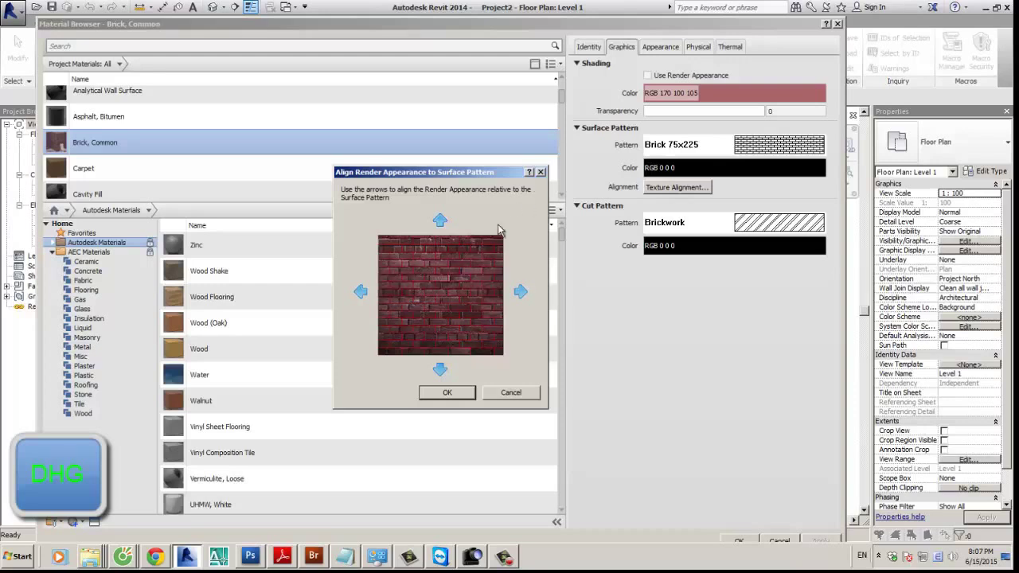
click(443, 223)
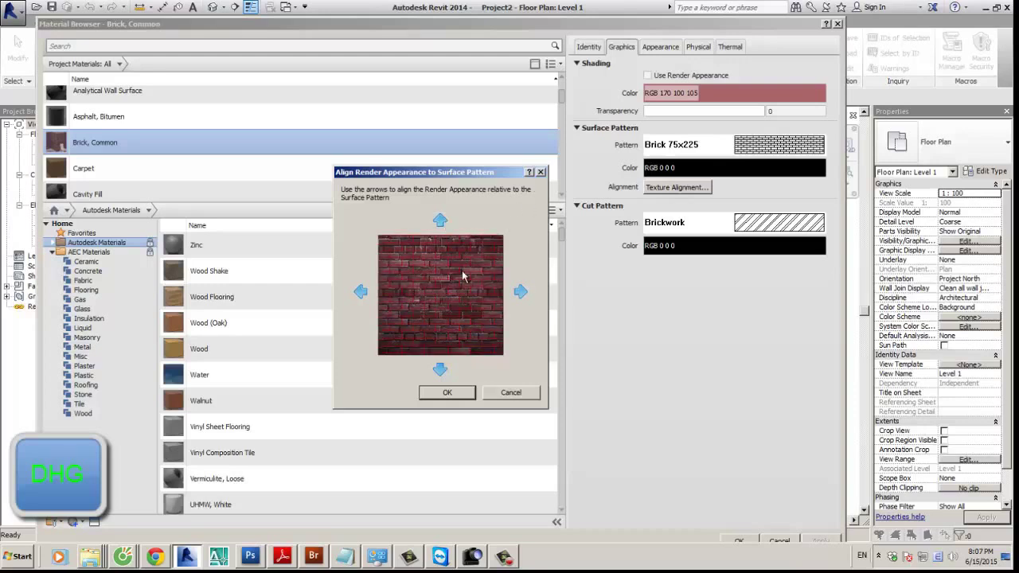
click(441, 370)
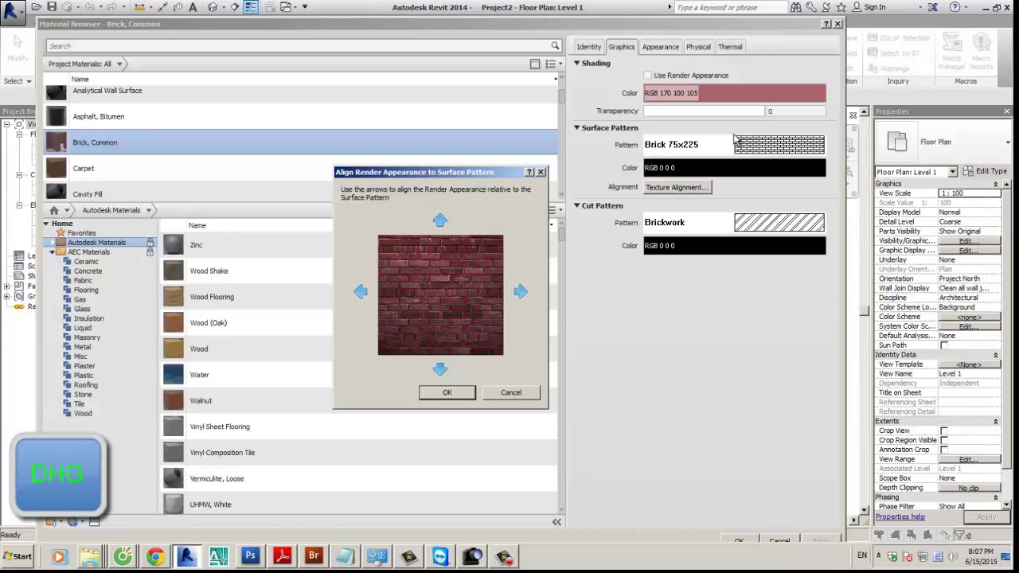
click(447, 392)
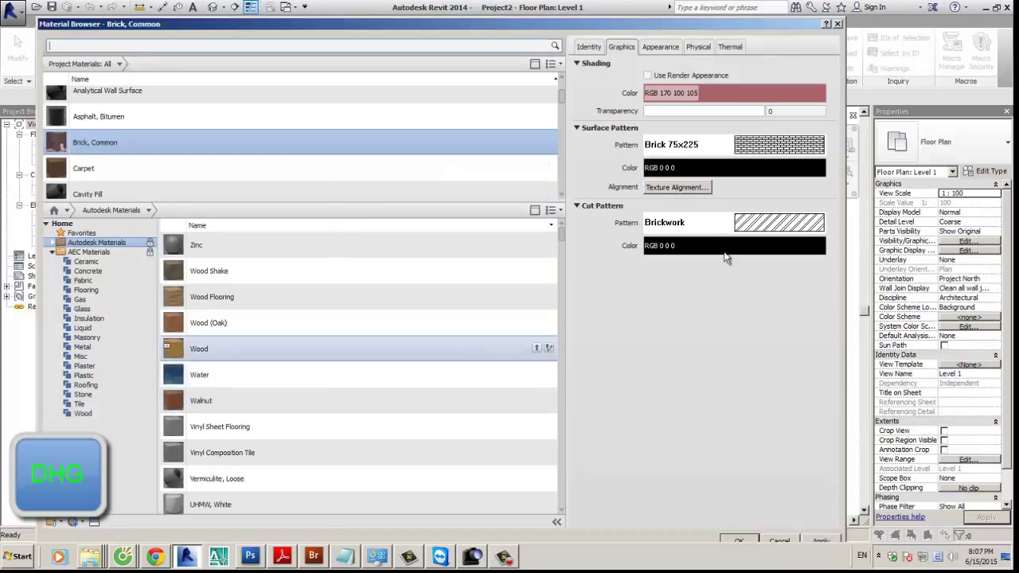
Step: Open the fill patterns for Brick, Common's surface pattern and compare the Drafting and Model pattern lists
click(770, 147)
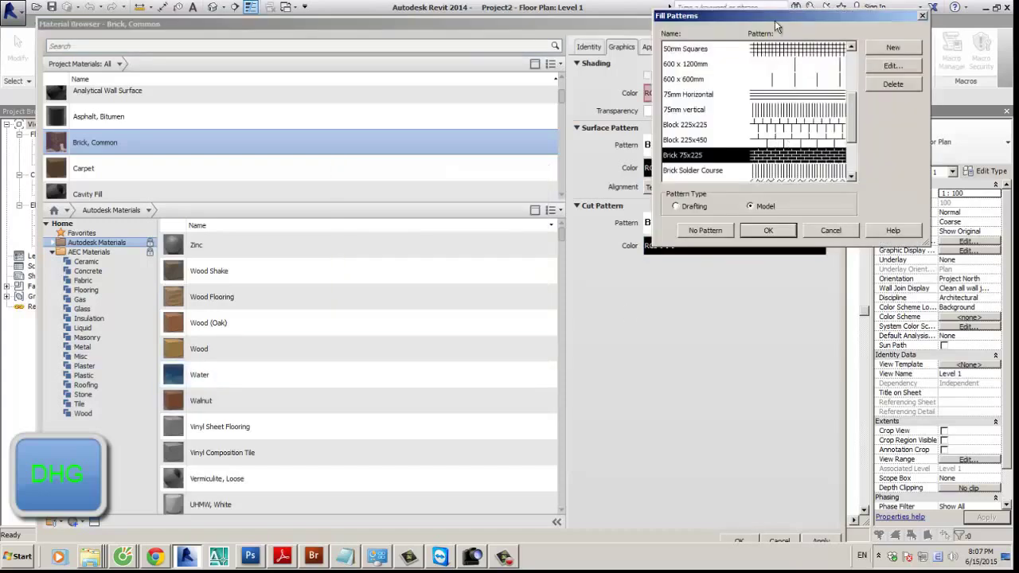
drag(777, 24, 387, 75)
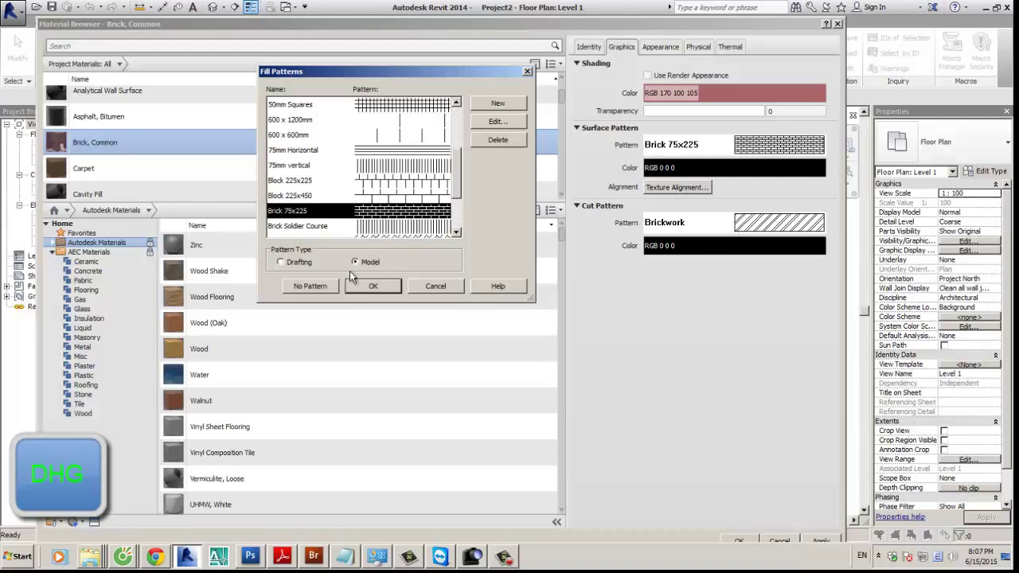
click(281, 262)
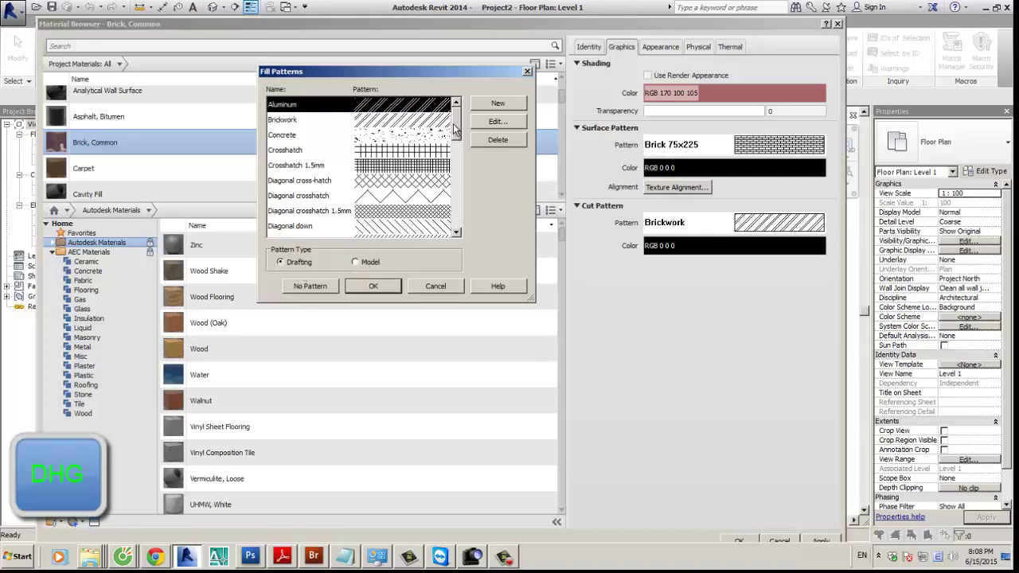
drag(455, 128, 443, 227)
click(355, 262)
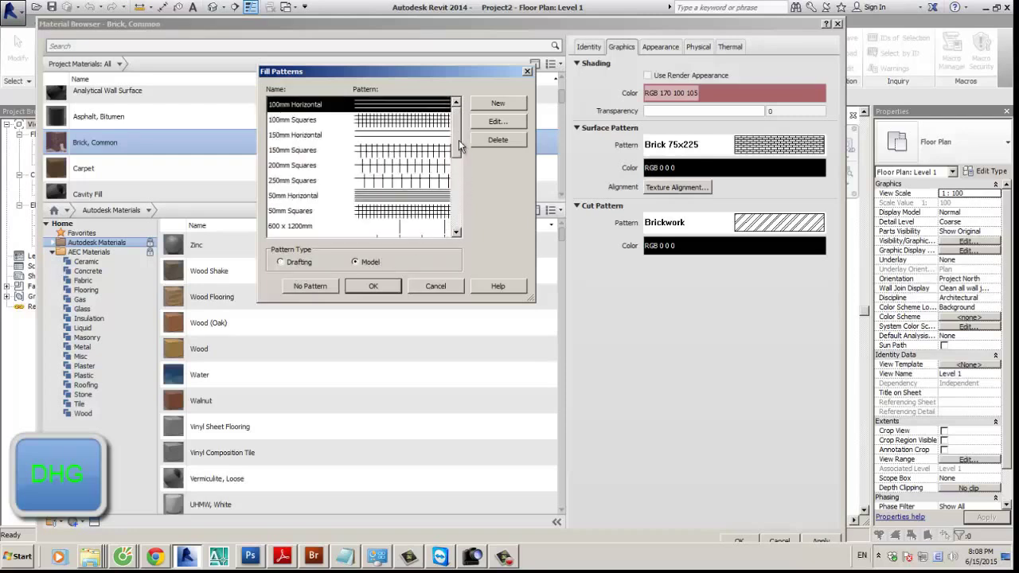
mouse_move(460, 146)
mouse_down()
mouse_move(446, 221)
mouse_move(447, 143)
mouse_up()
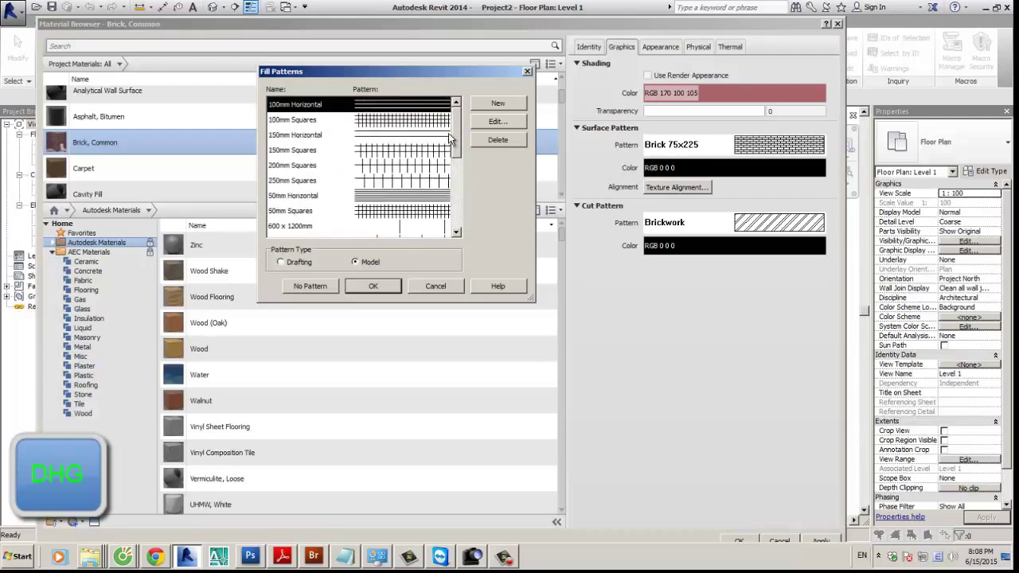
click(303, 264)
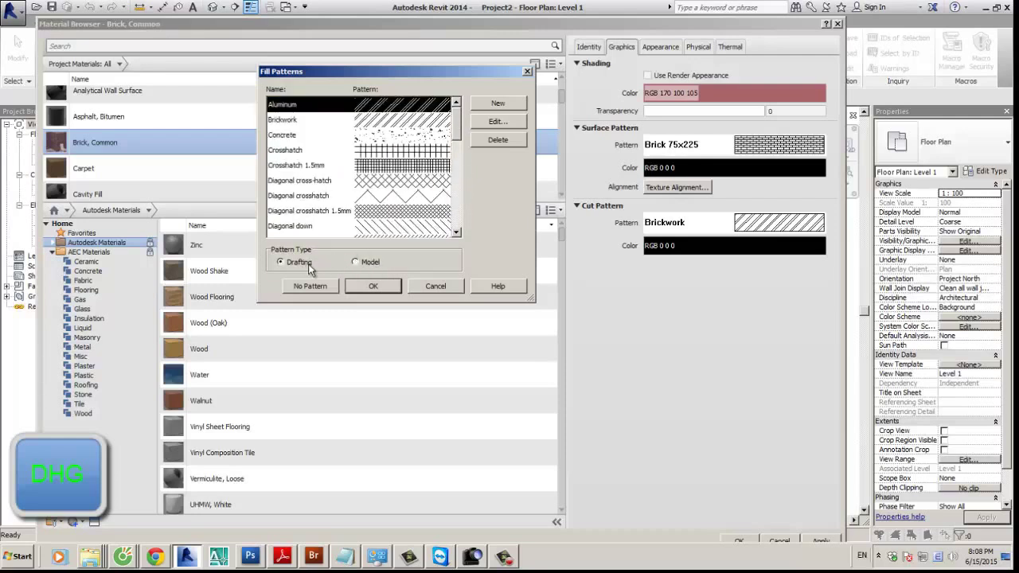
click(355, 262)
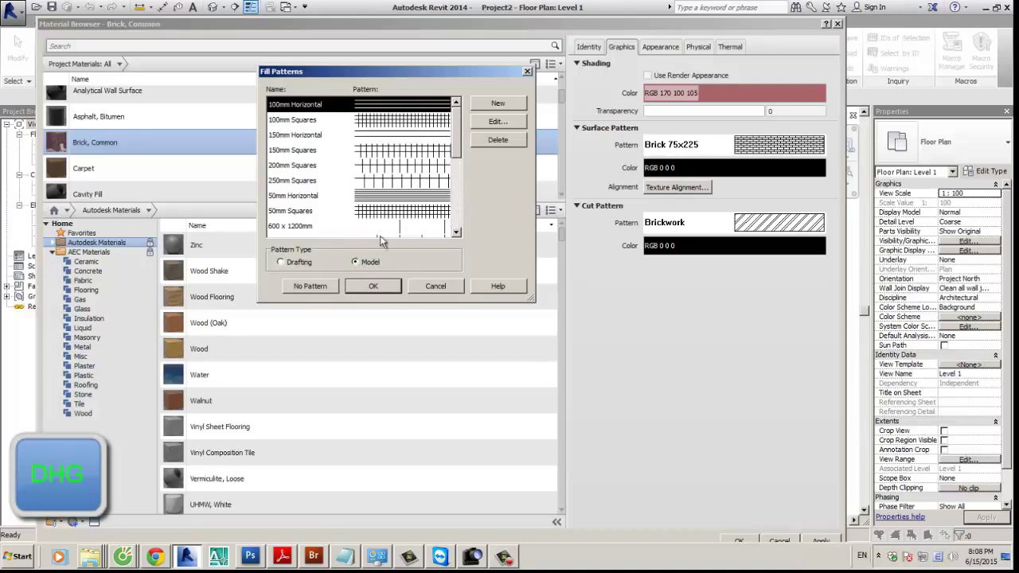
Step: Start a new simple model surface pattern named 300x600 with a line angle of 0
drag(458, 72, 460, 94)
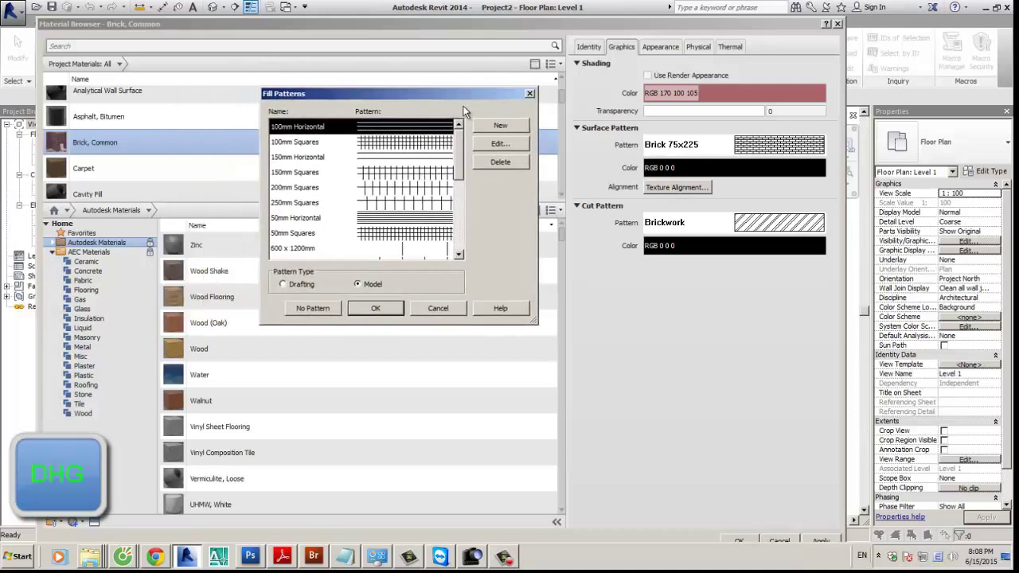
click(501, 126)
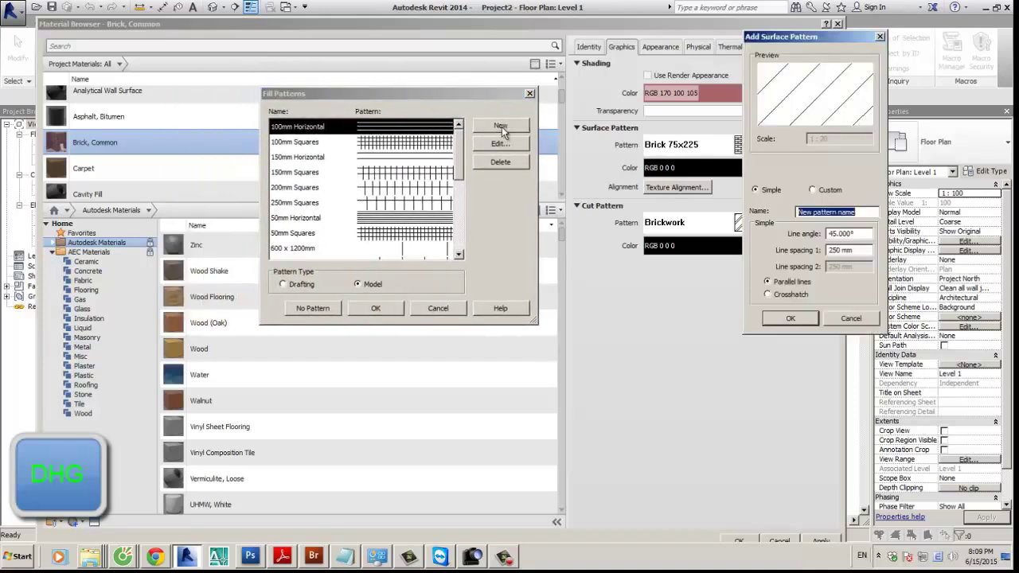
drag(798, 36, 778, 121)
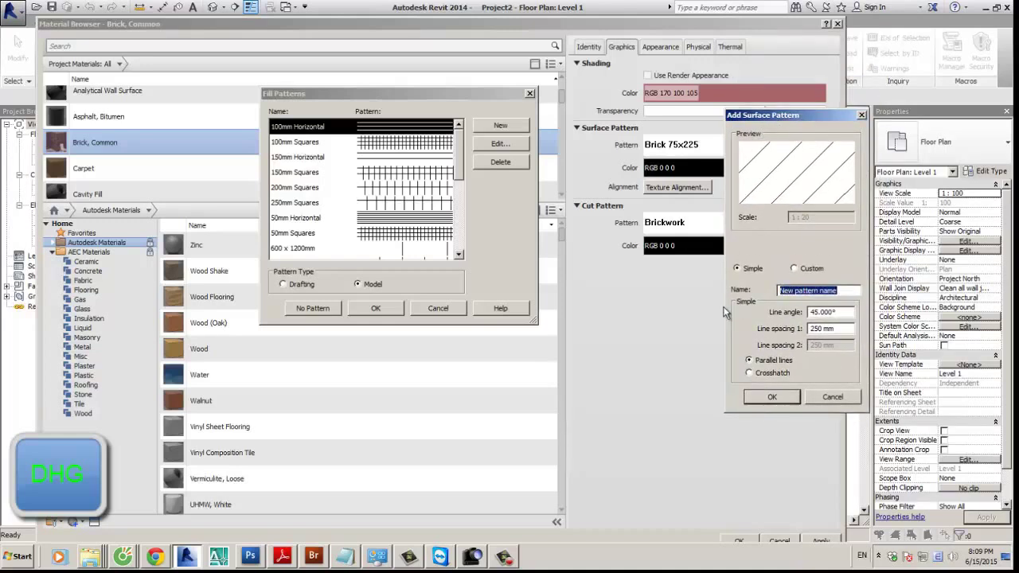
text(300x600)
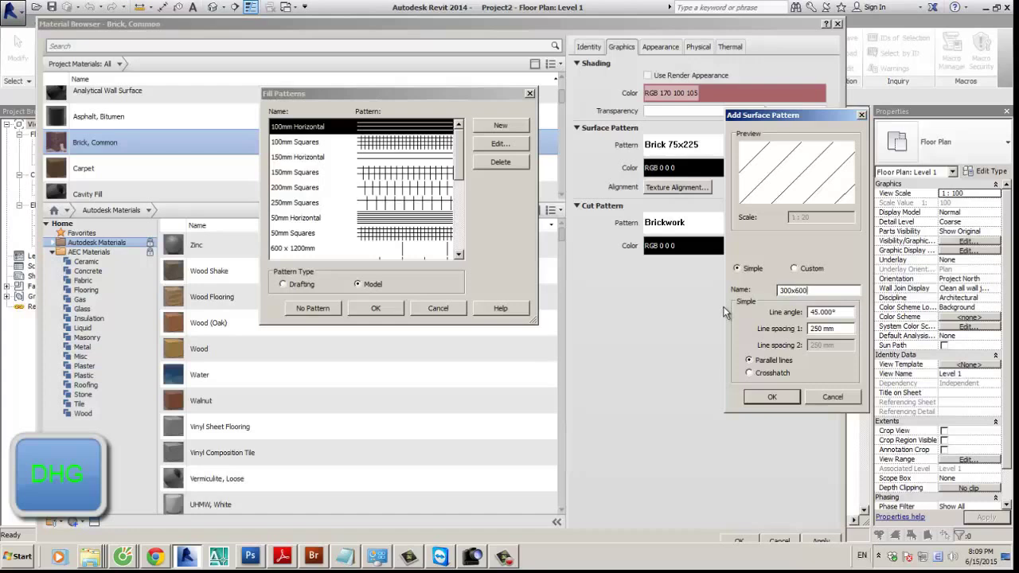
double_click(836, 312)
text(0)
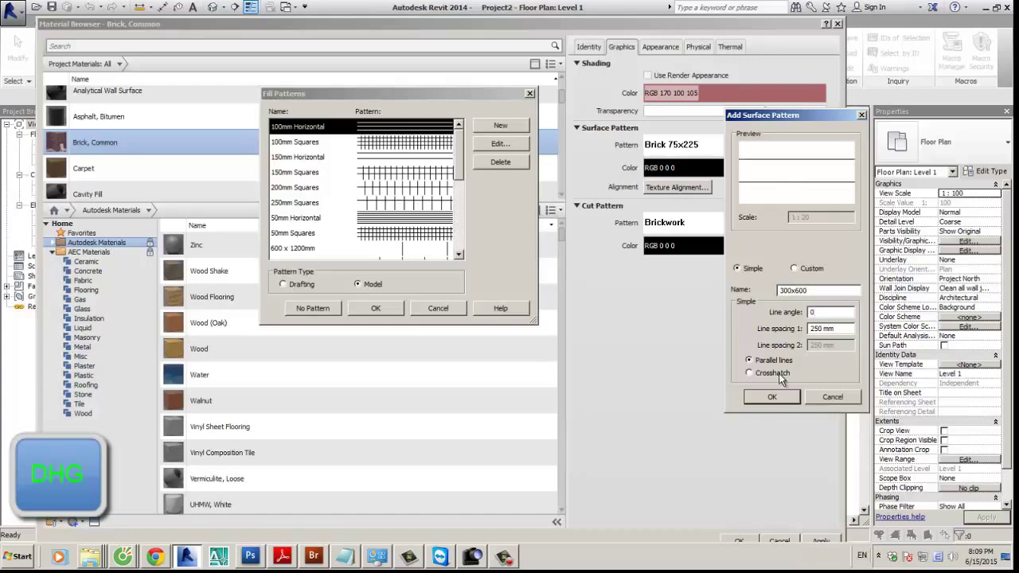
Step: Make the pattern a crosshatch with line spacings of 300 and 600, and apply it as Brick, Common's surface pattern
double_click(827, 329)
click(770, 375)
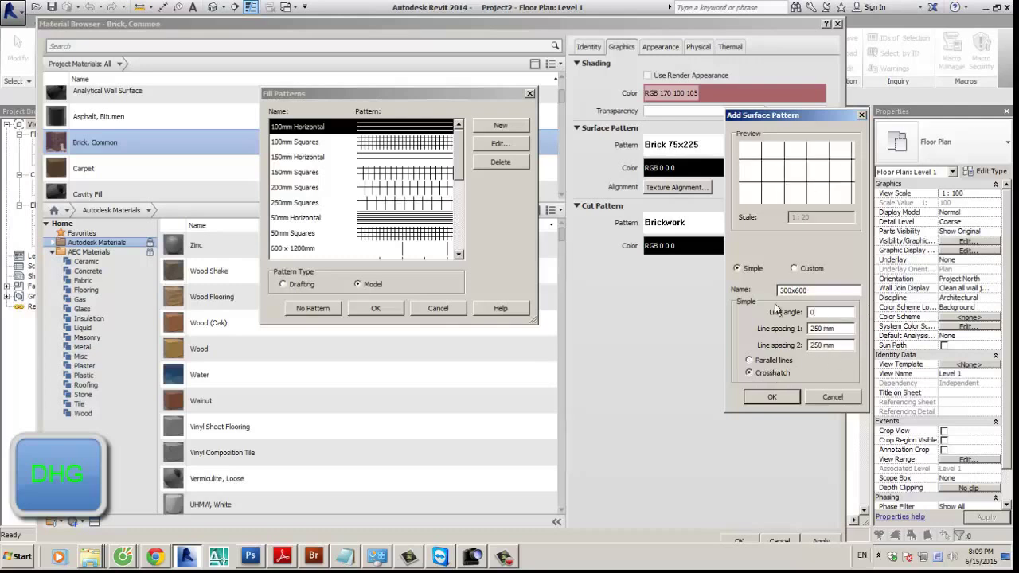
drag(840, 329, 782, 350)
text(300x)
text(600)
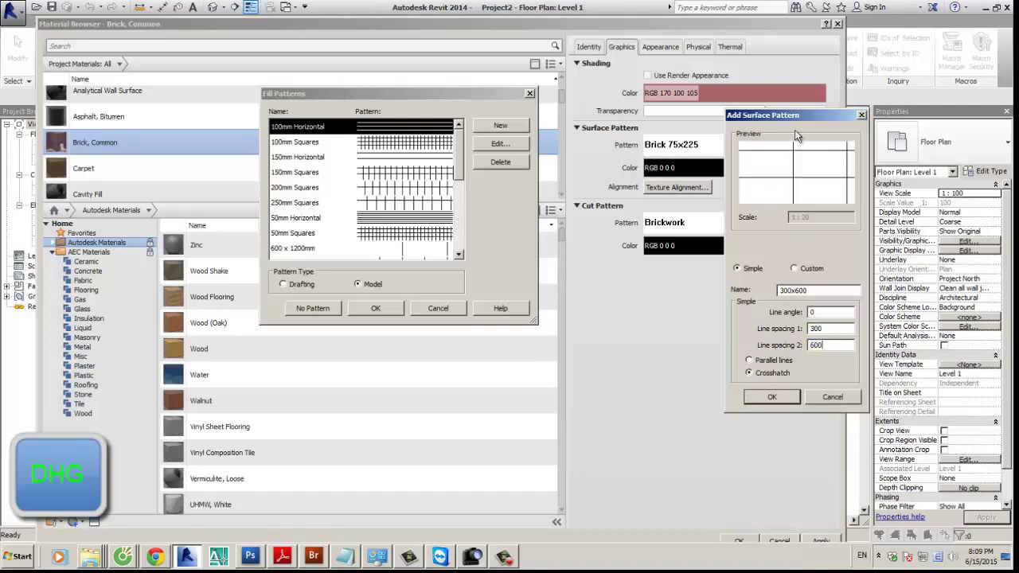
click(771, 396)
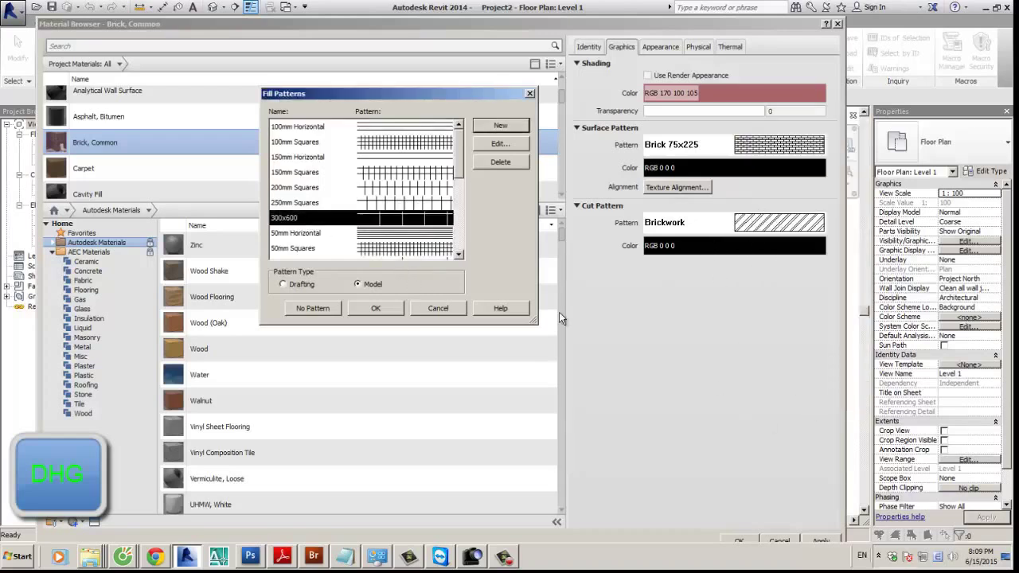
click(371, 310)
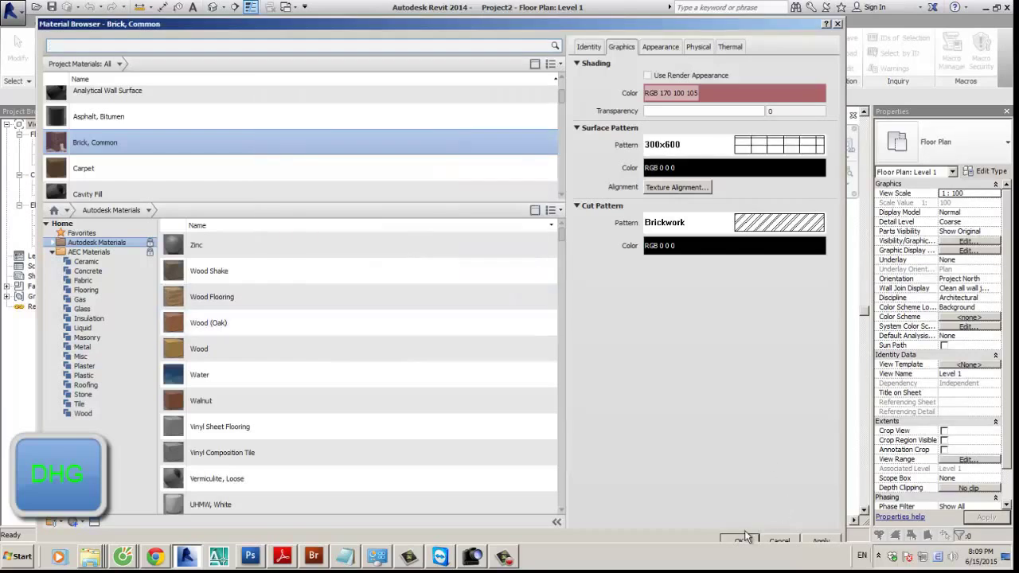
click(742, 540)
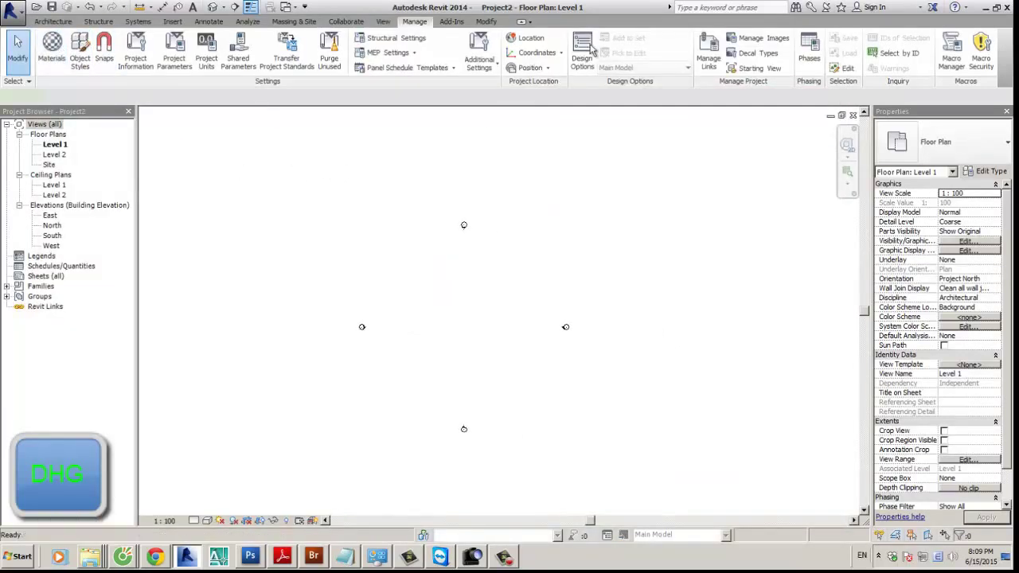
Step: Draw one horizontal Generic - 90mm Brick wall on the Level 1 plan, between the four elevation markers
key(w)
key(a)
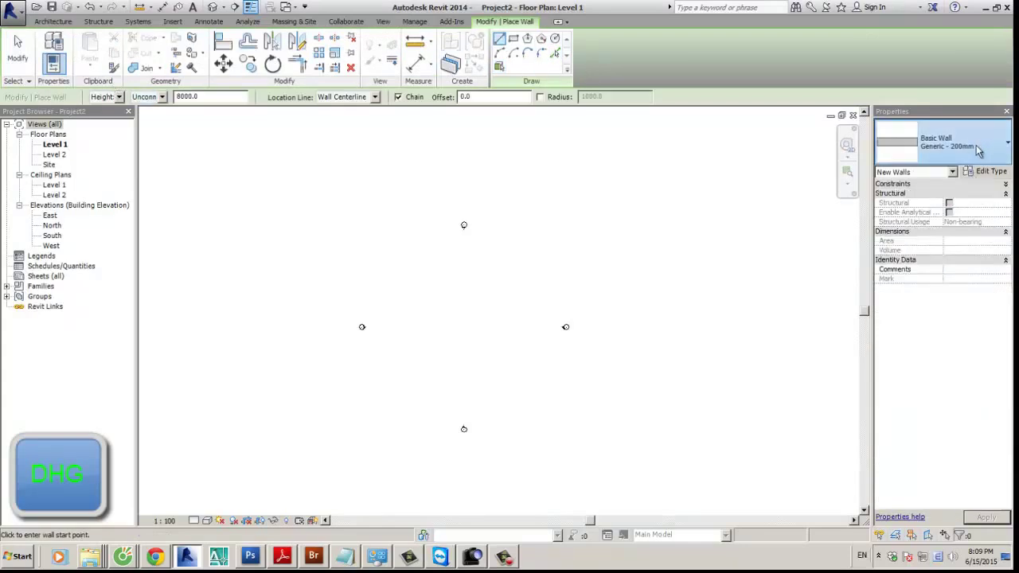
click(978, 151)
scroll(915, 322, up, 5)
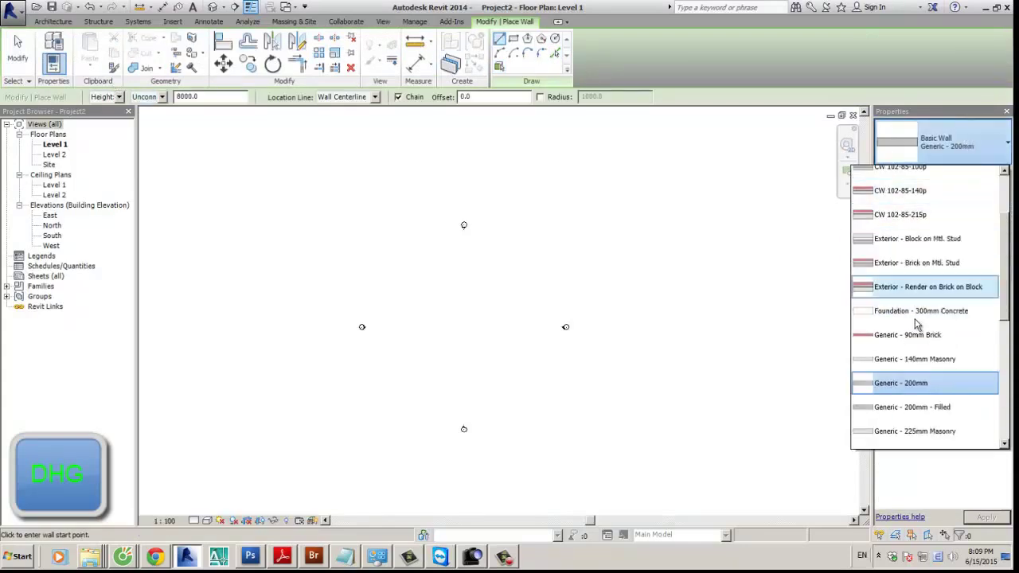
click(917, 335)
click(438, 332)
click(495, 332)
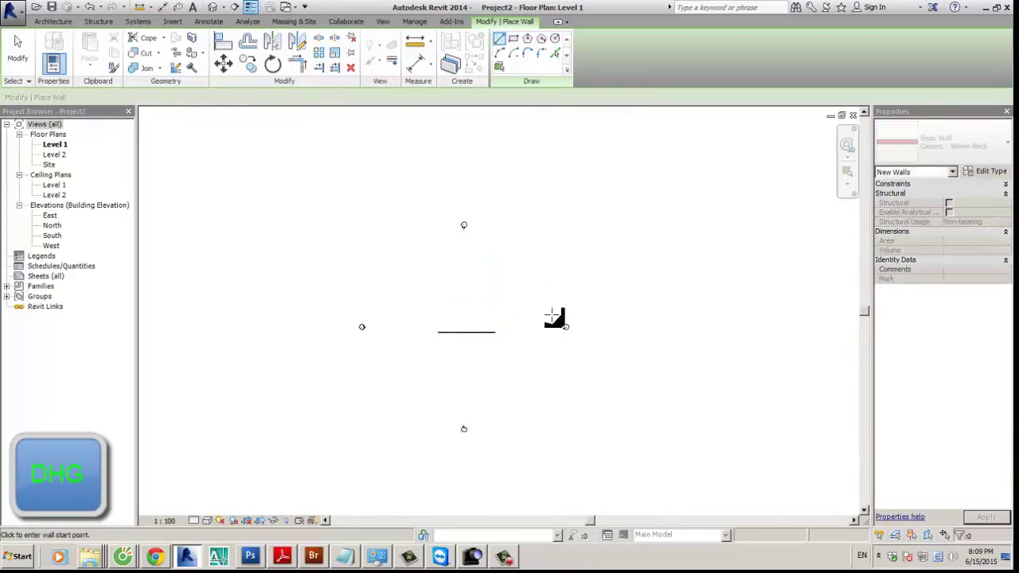
key(Escape)
key(Escape)
Step: Create the default 3D view and open the South elevation to look at the brick wall
scroll(513, 314, up, 3)
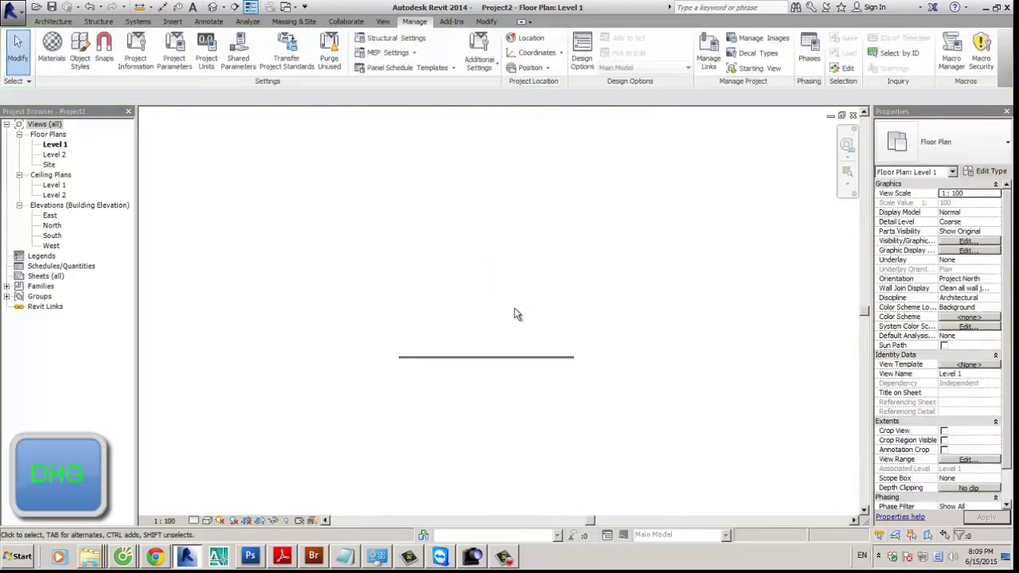
key(3)
key(d)
double_click(52, 246)
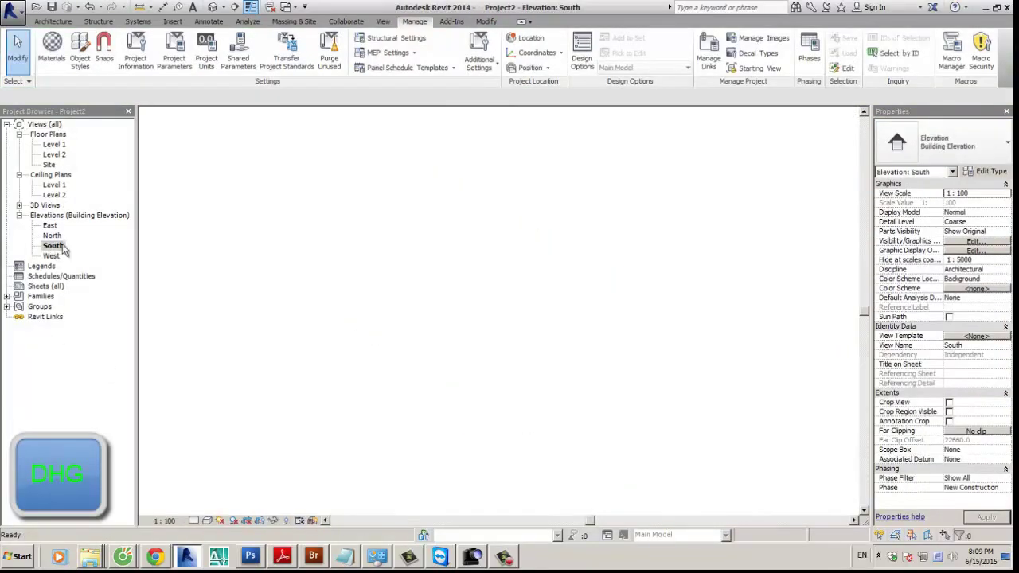
Step: Dimension the spacing between two adjacent horizontal pattern lines, placing the dimension beside the wall's right end
scroll(704, 244, up, 2)
key(d)
key(i)
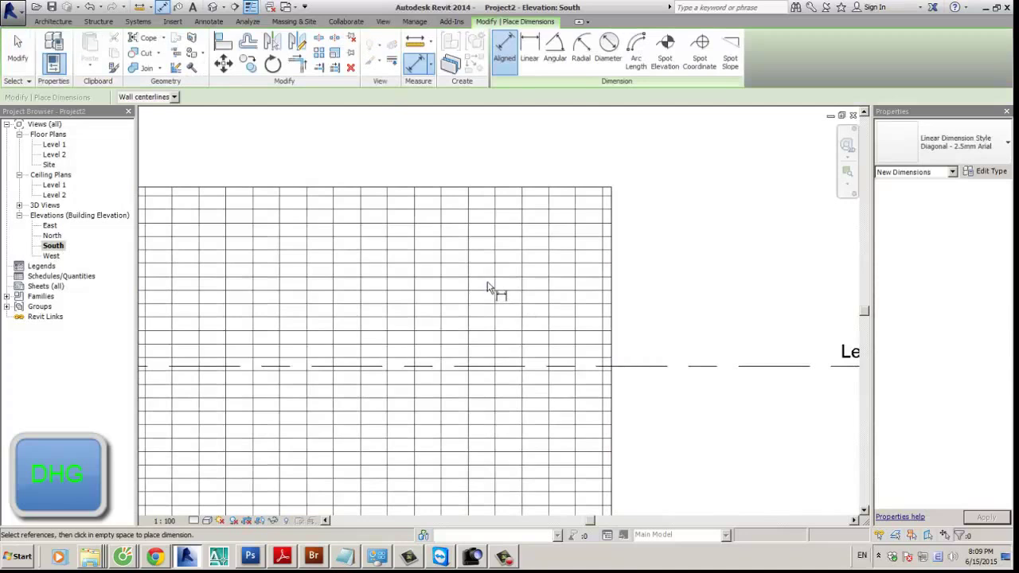
click(487, 279)
click(487, 289)
click(702, 300)
key(Escape)
key(Escape)
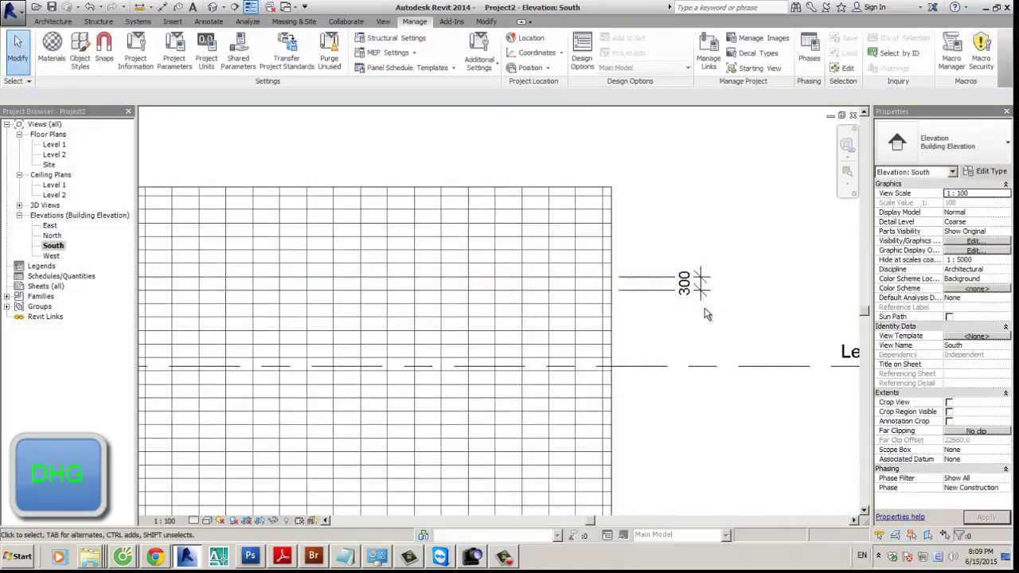
Step: Align the brick surface pattern's lines with the wall's right edge and top edge
scroll(635, 315, up, 3)
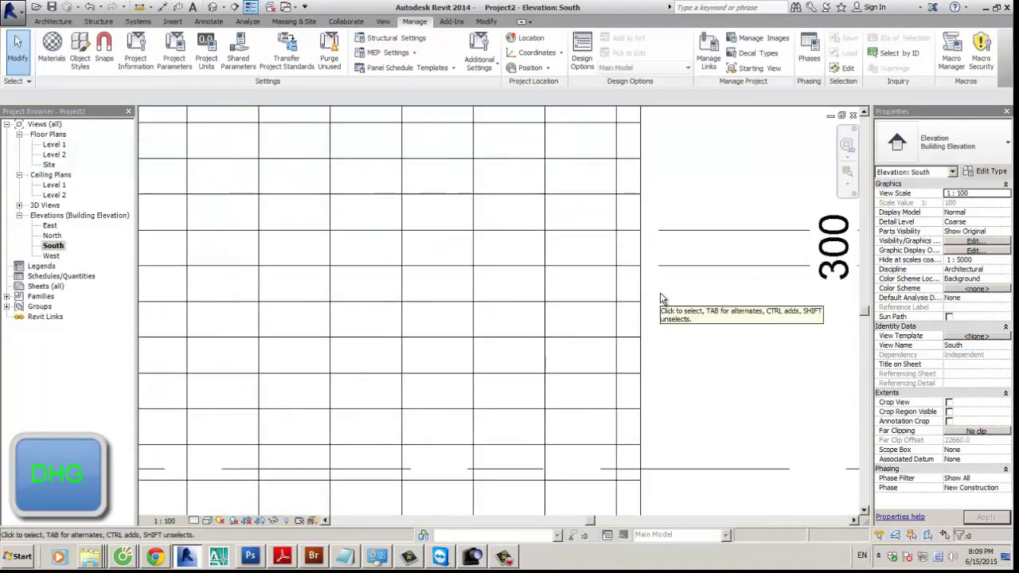
click(485, 22)
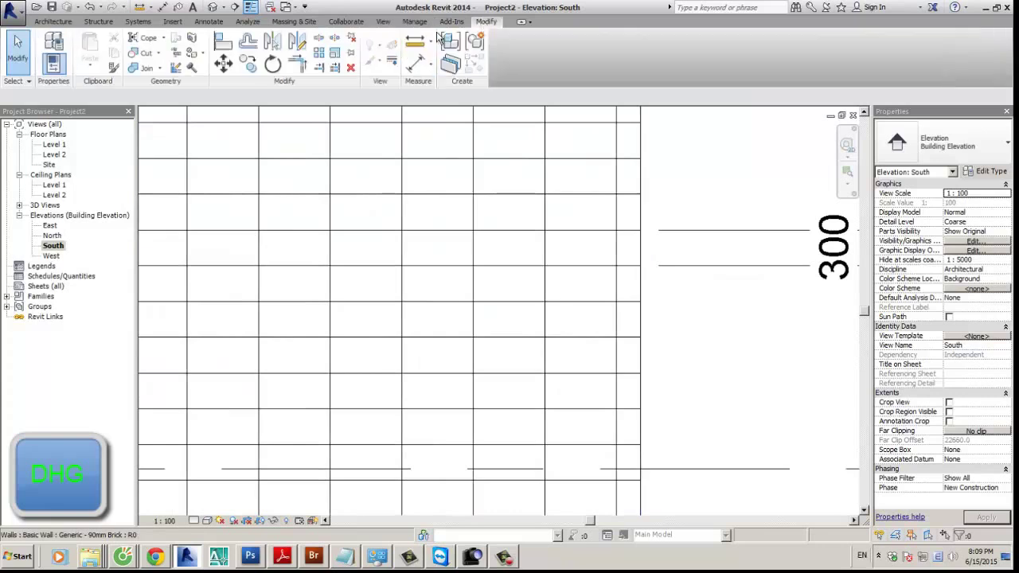
click(223, 41)
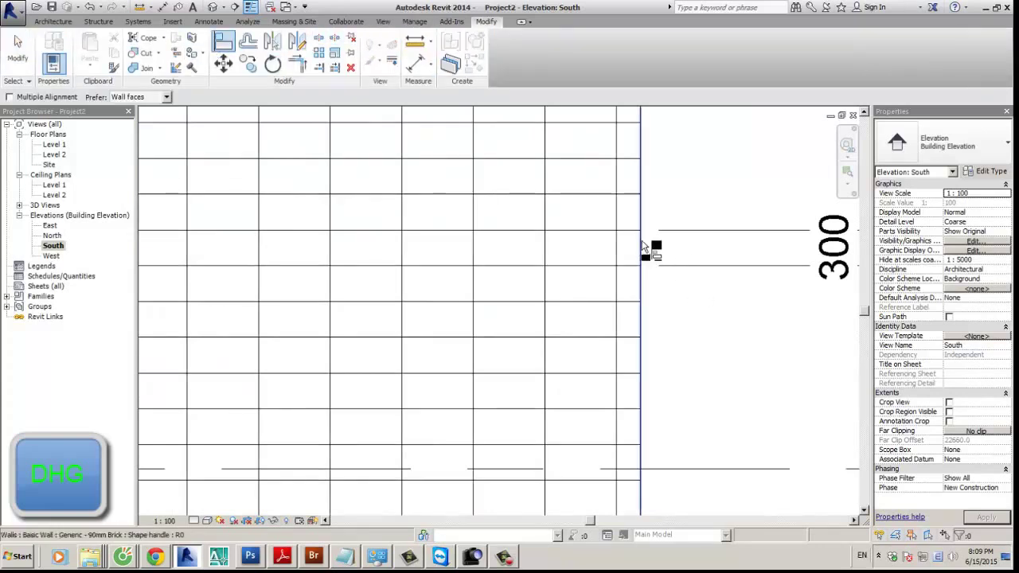
scroll(662, 322, down, 2)
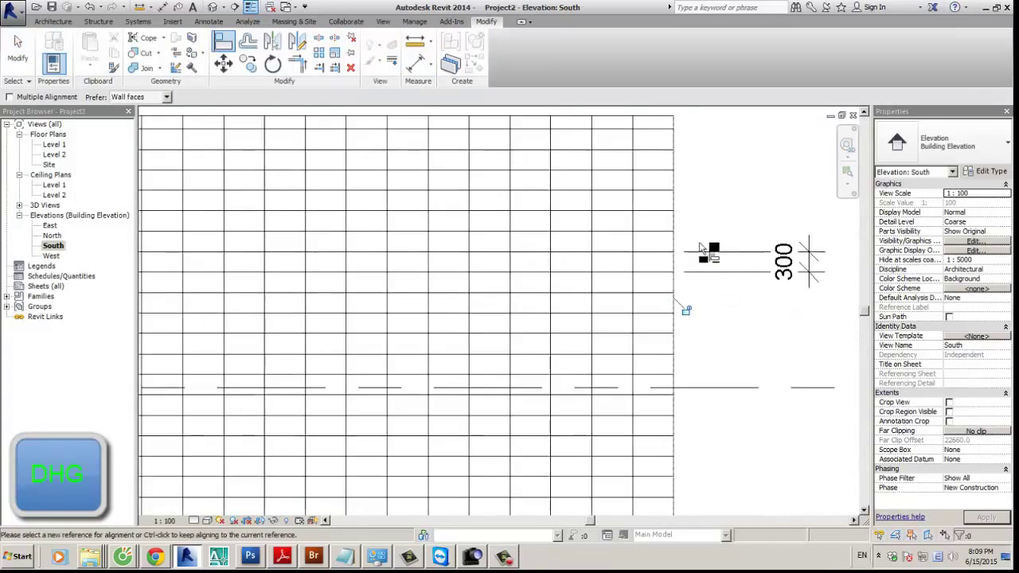
click(637, 142)
click(654, 141)
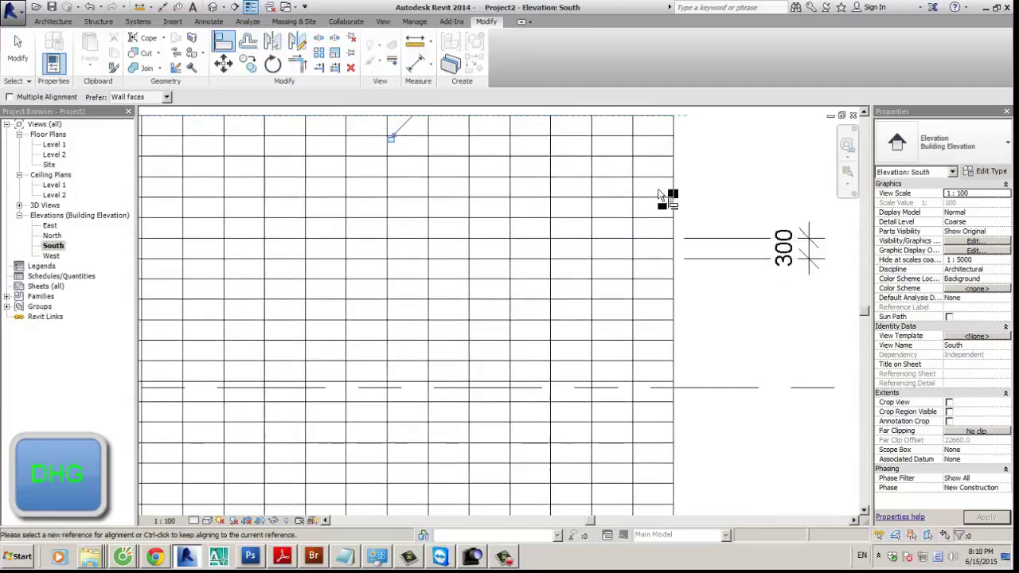
key(Escape)
key(Escape)
scroll(698, 219, down, 3)
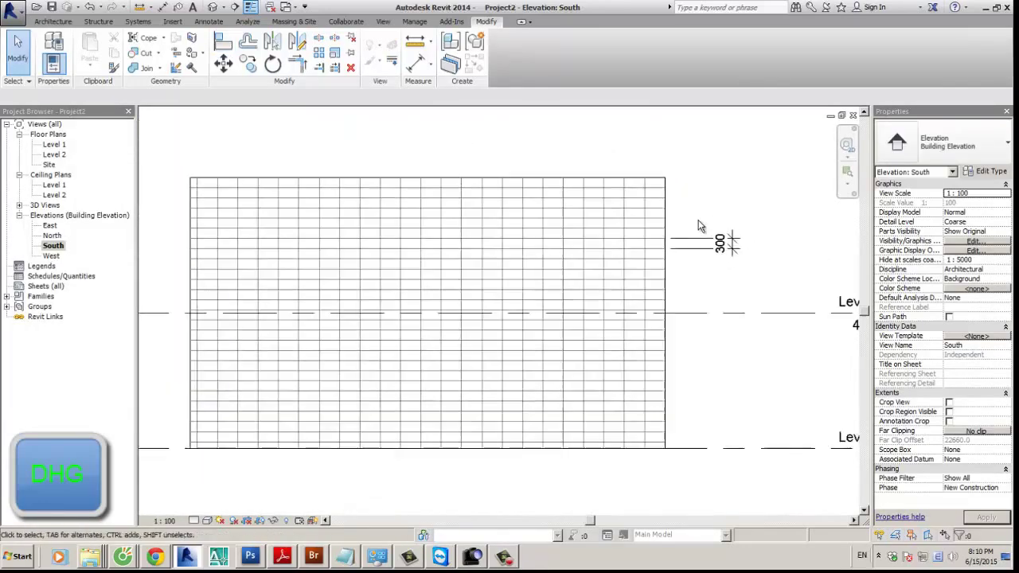
Step: Switch to the 3D view and examine the pattern on the wall's face from different angles
key(ctrl+Tab)
shift+middle_drag(698, 233, 812, 257)
scroll(716, 285, down, 2)
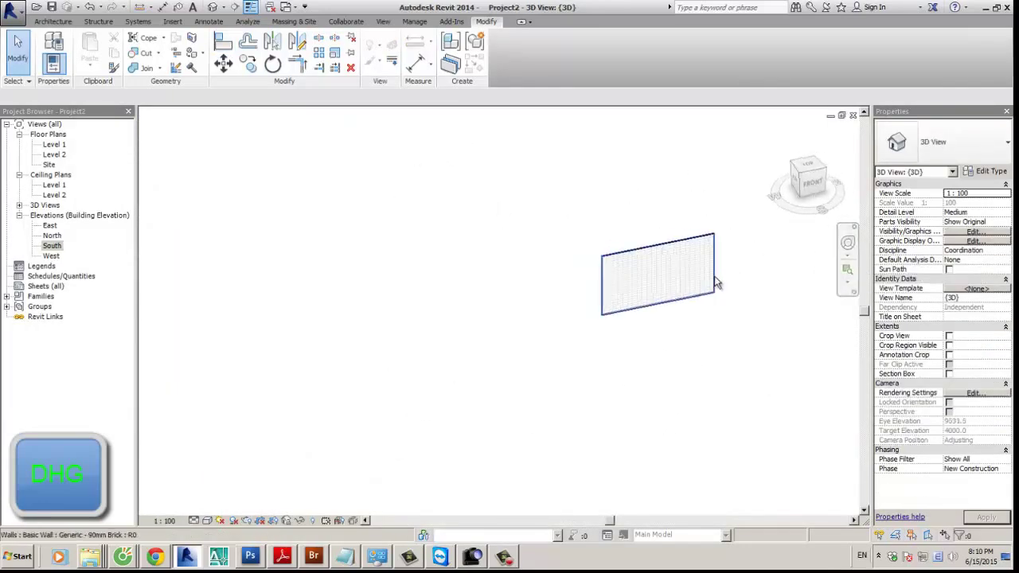
scroll(714, 280, up, 1)
scroll(669, 262, up, 2)
shift+middle_drag(621, 246, 556, 278)
scroll(591, 313, down, 2)
scroll(555, 279, up, 2)
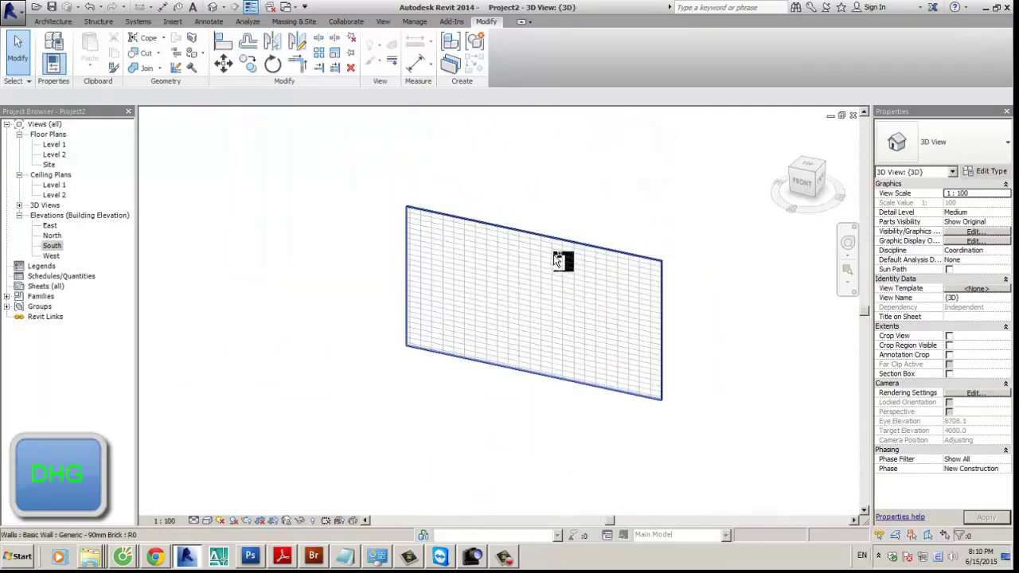
Step: Open the project materials and bring up the surface pattern choices for Brick, Common
click(414, 22)
click(51, 49)
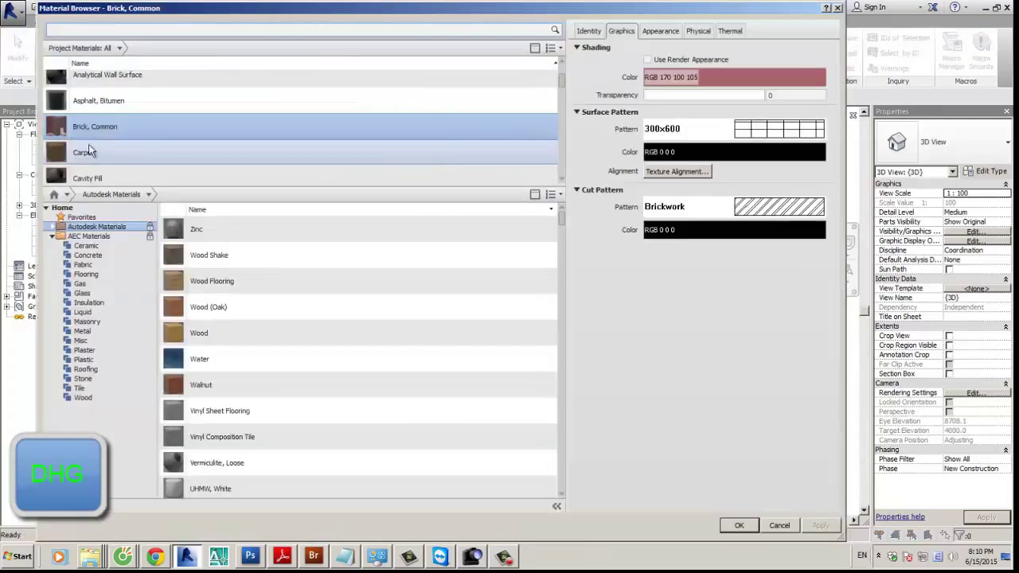
click(794, 130)
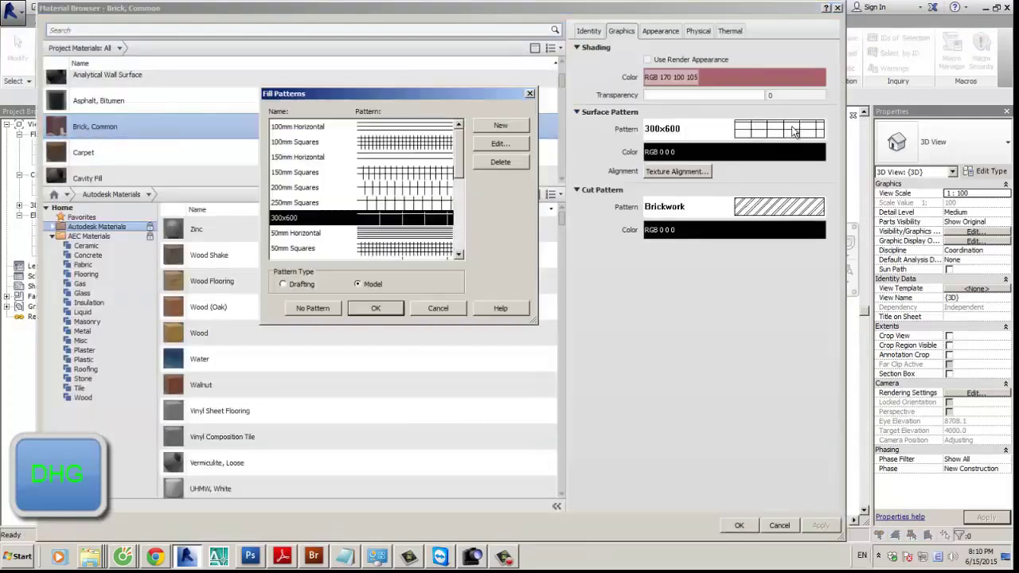
Step: Start a new custom model surface pattern and open the import file selection
click(282, 283)
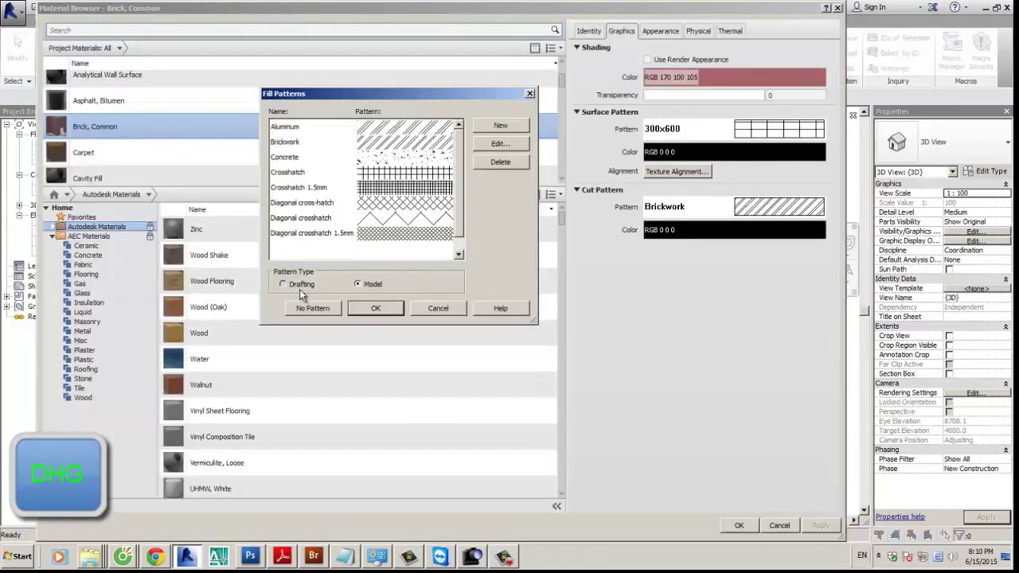
click(373, 285)
click(500, 125)
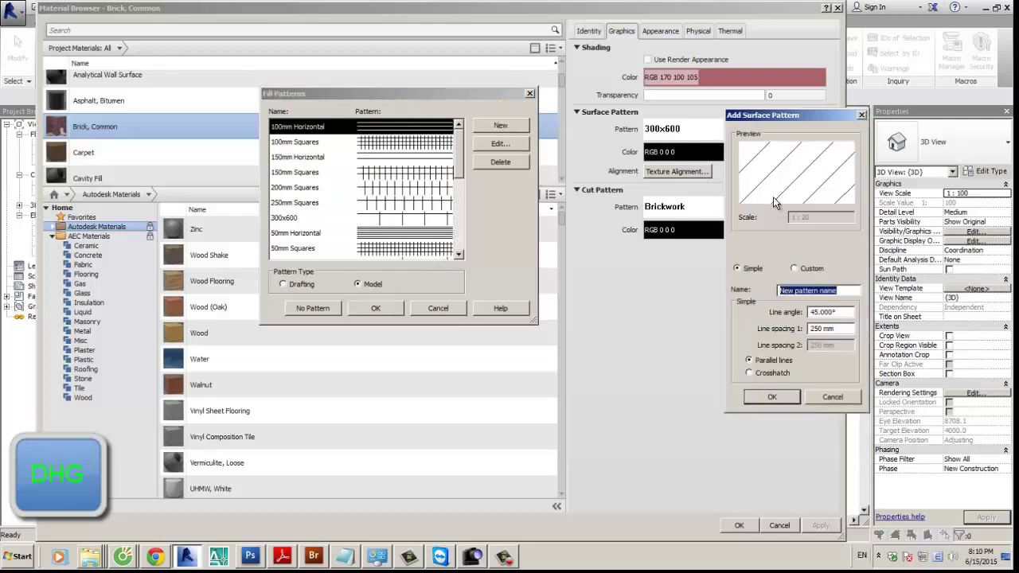
click(807, 270)
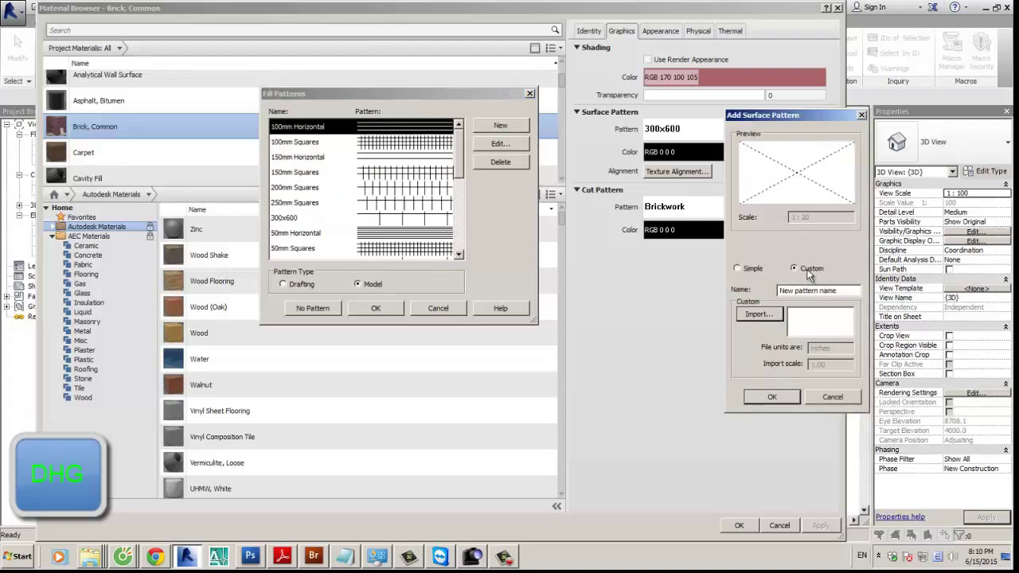
click(772, 316)
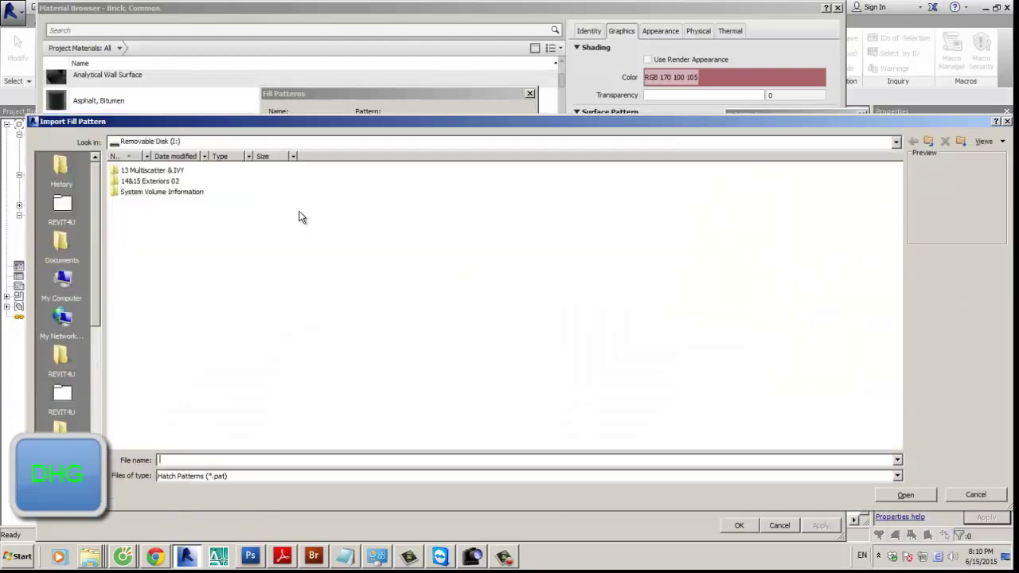
Step: Browse drive G: to the Thu vien > Cad > Hatch folder for a pattern file
click(62, 282)
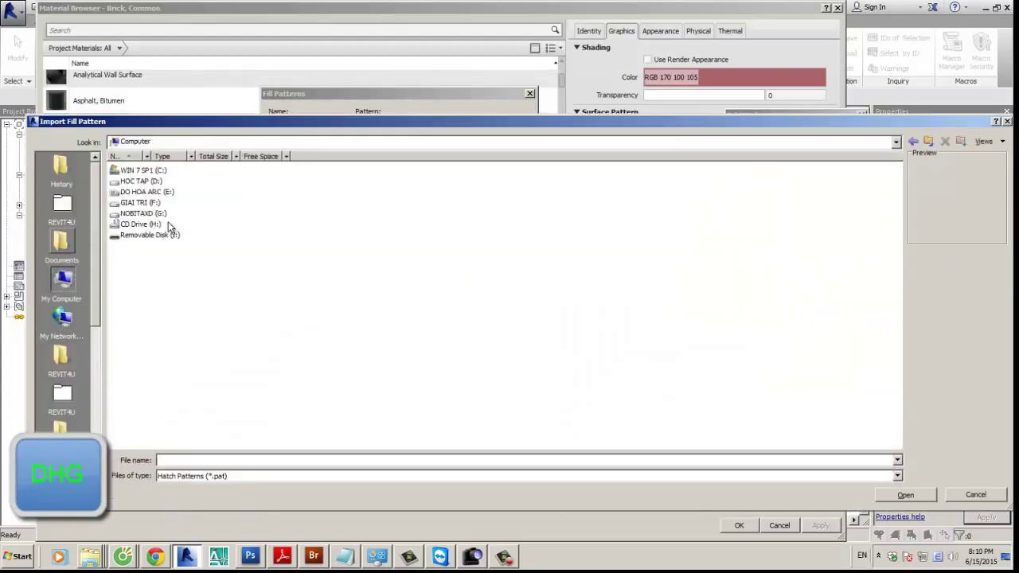
double_click(151, 223)
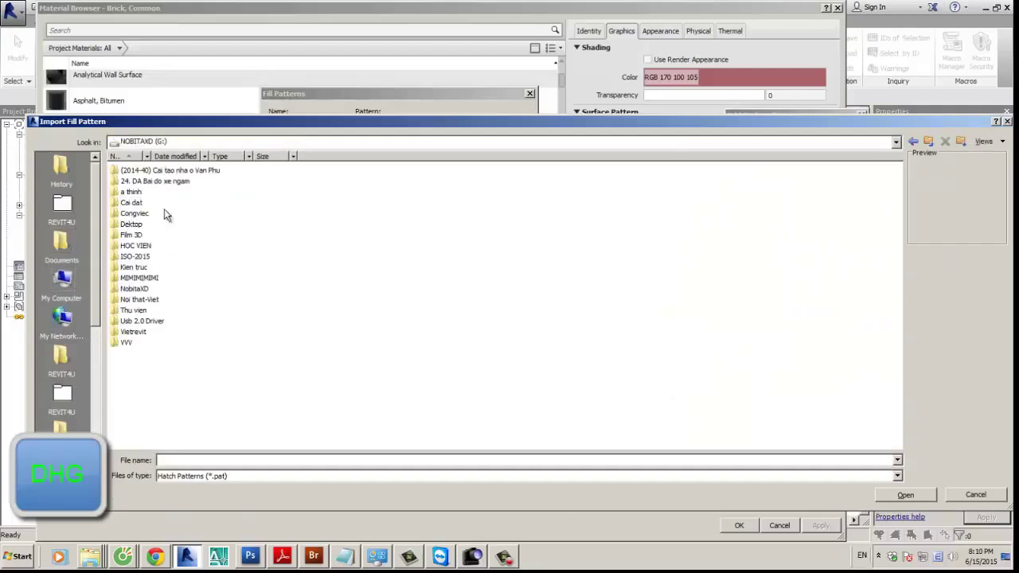
double_click(137, 310)
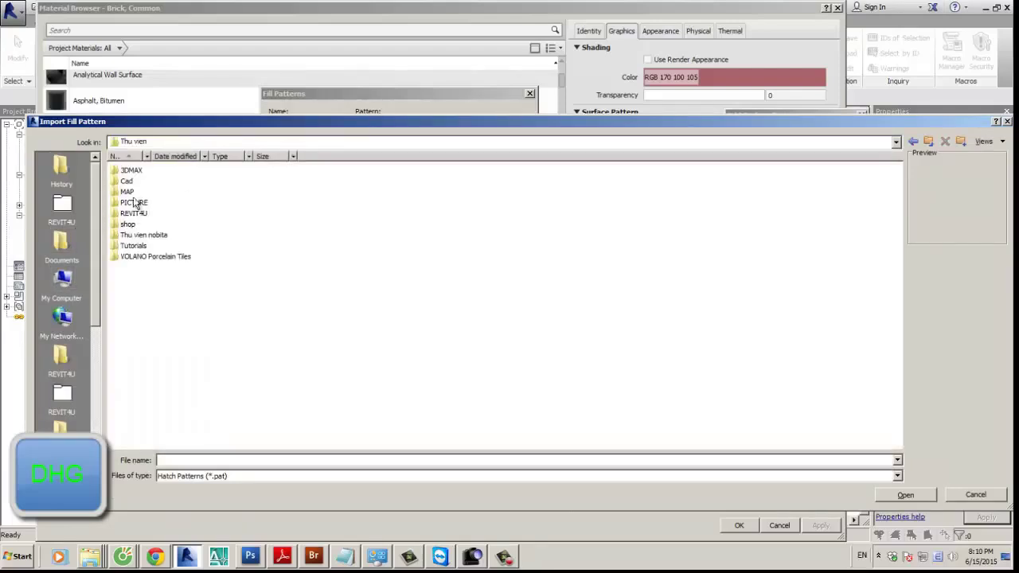
double_click(131, 170)
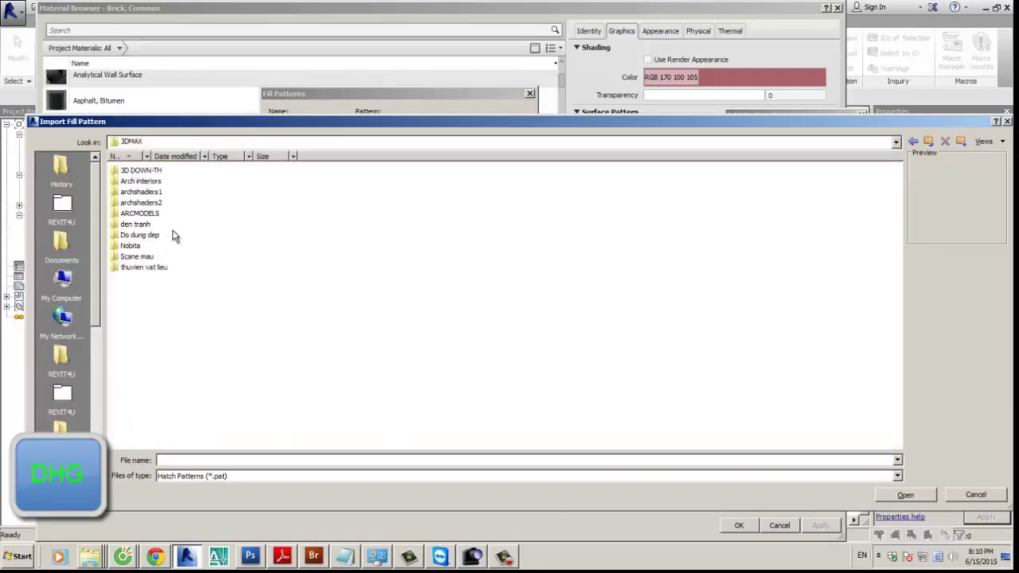
key(BackSpace)
click(127, 182)
double_click(126, 182)
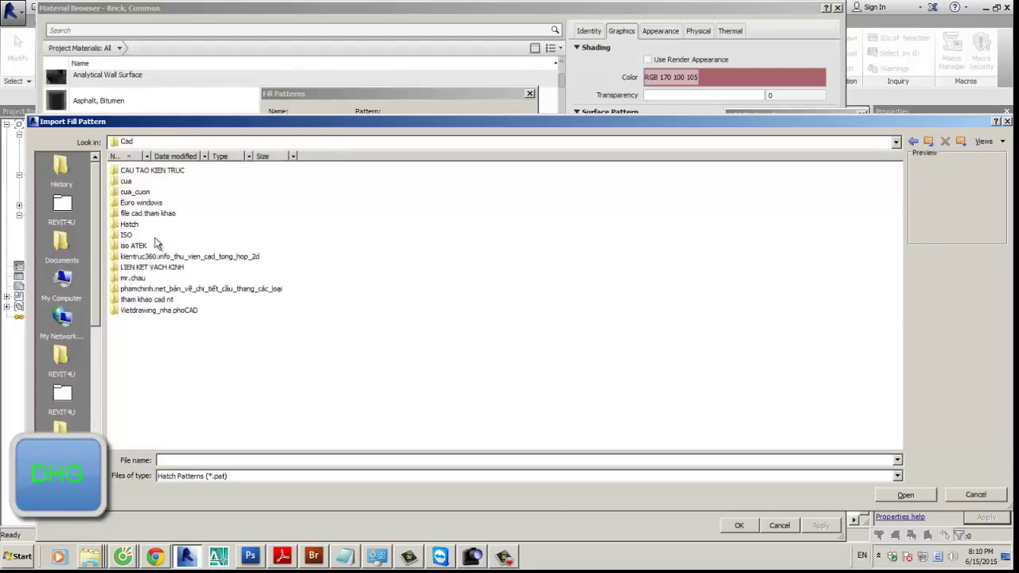
double_click(137, 223)
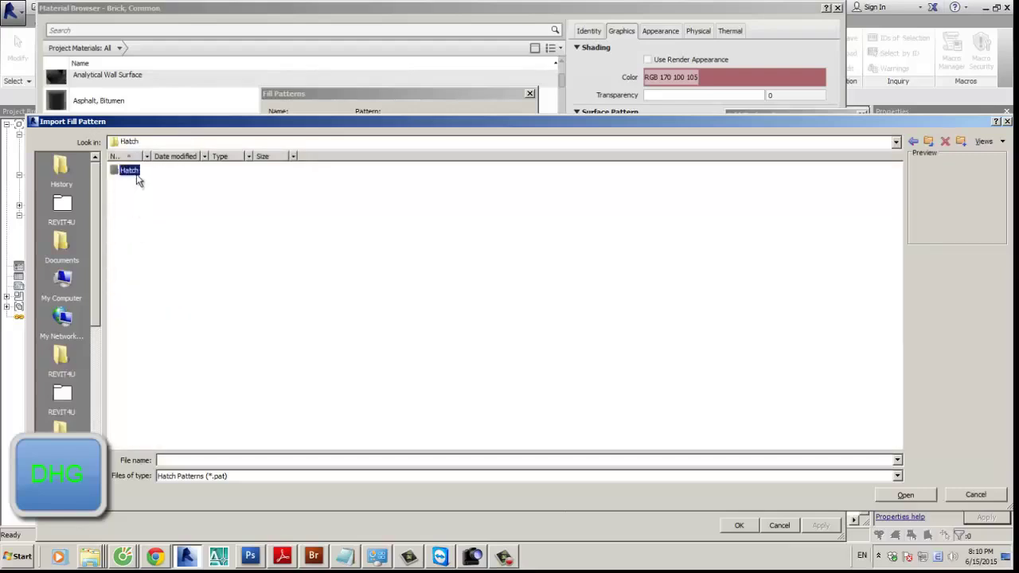
Step: Try to import the hatch file as a model surface pattern, then cancel the new pattern and the surface pattern selection
click(151, 205)
double_click(155, 205)
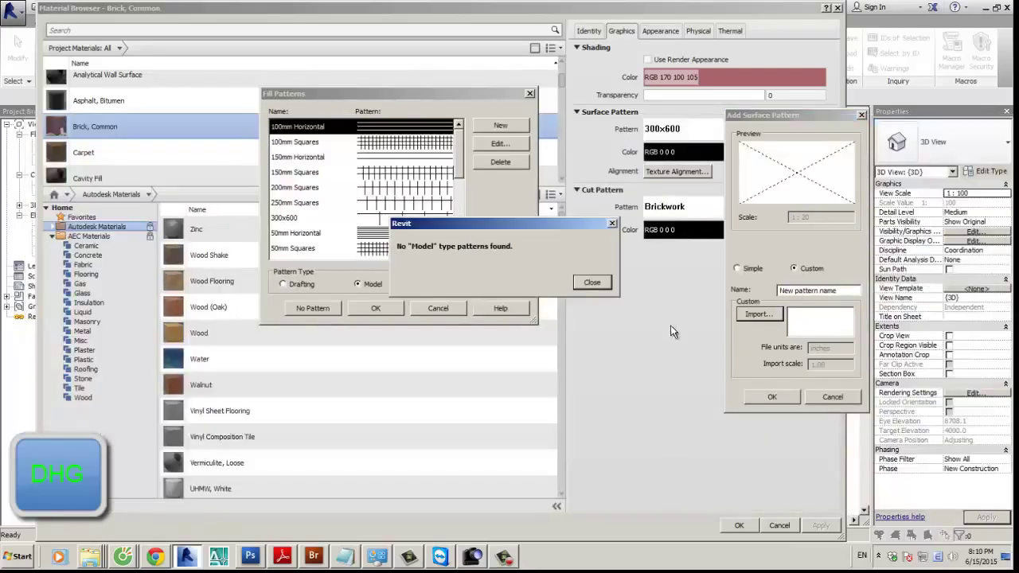
click(587, 283)
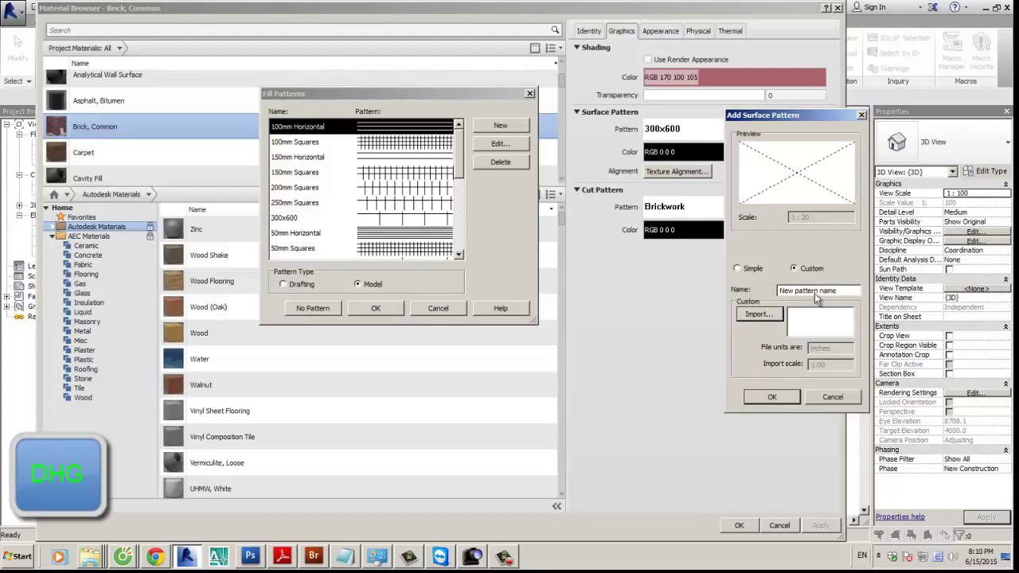
click(831, 397)
click(298, 287)
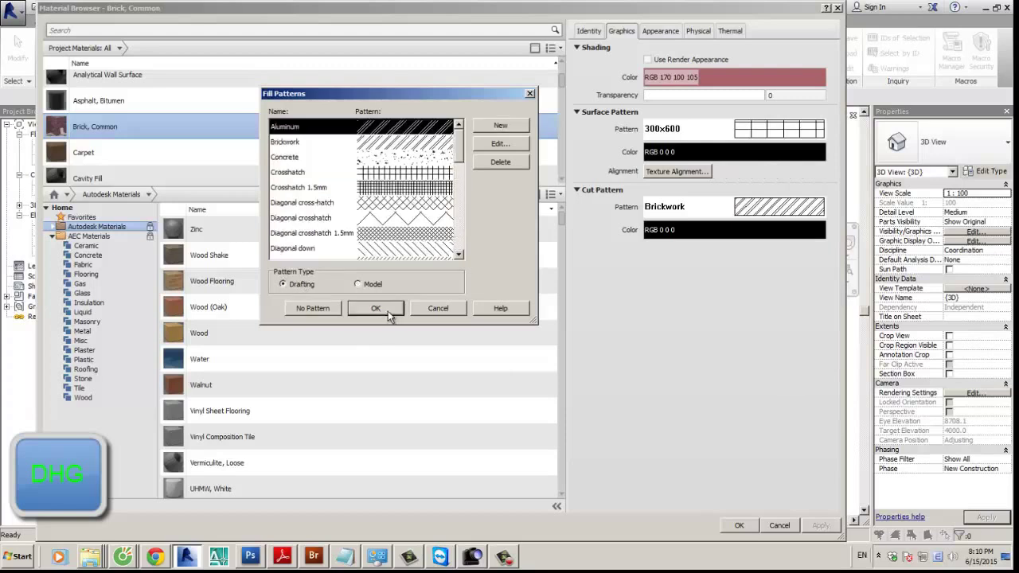
click(428, 311)
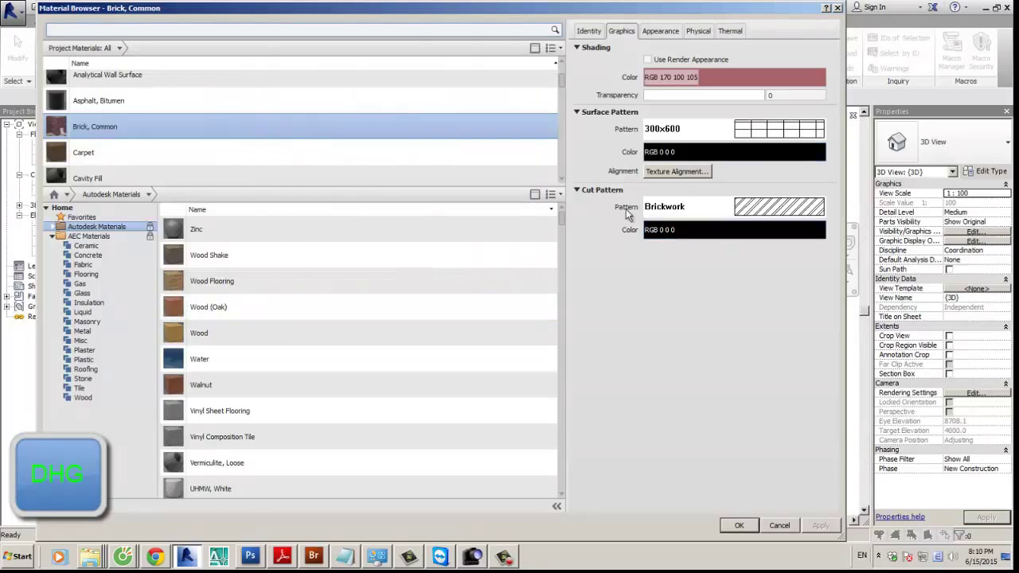
Step: Create a new custom cut pattern for Brick, Common and import the hatch file from the Hatch folder
click(701, 209)
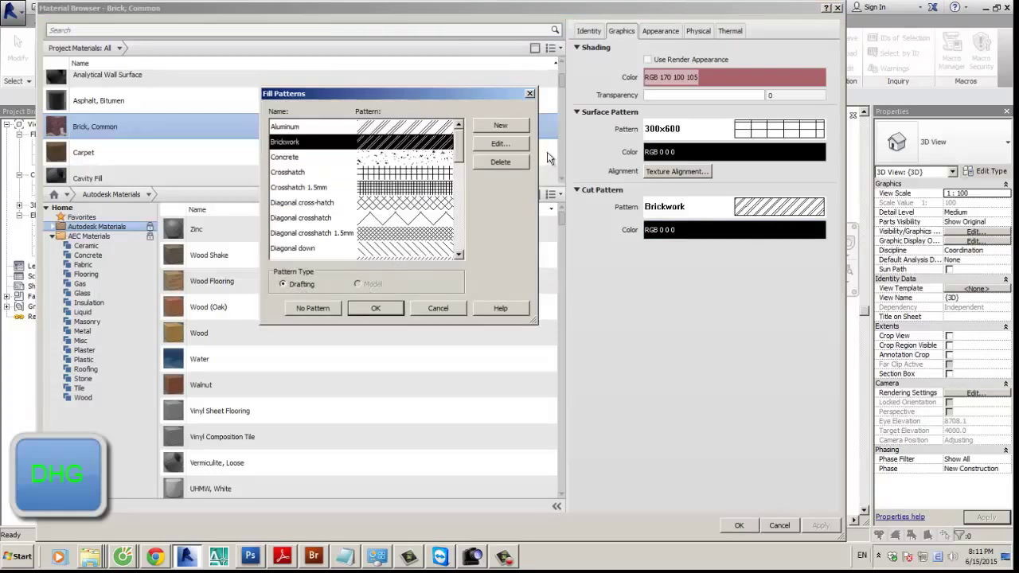
click(509, 128)
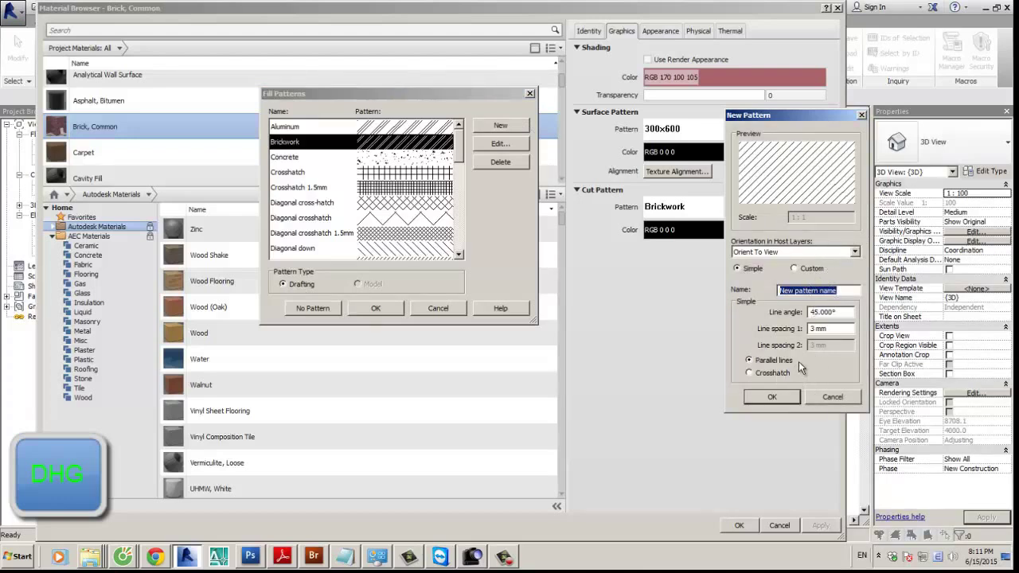
drag(836, 330, 804, 344)
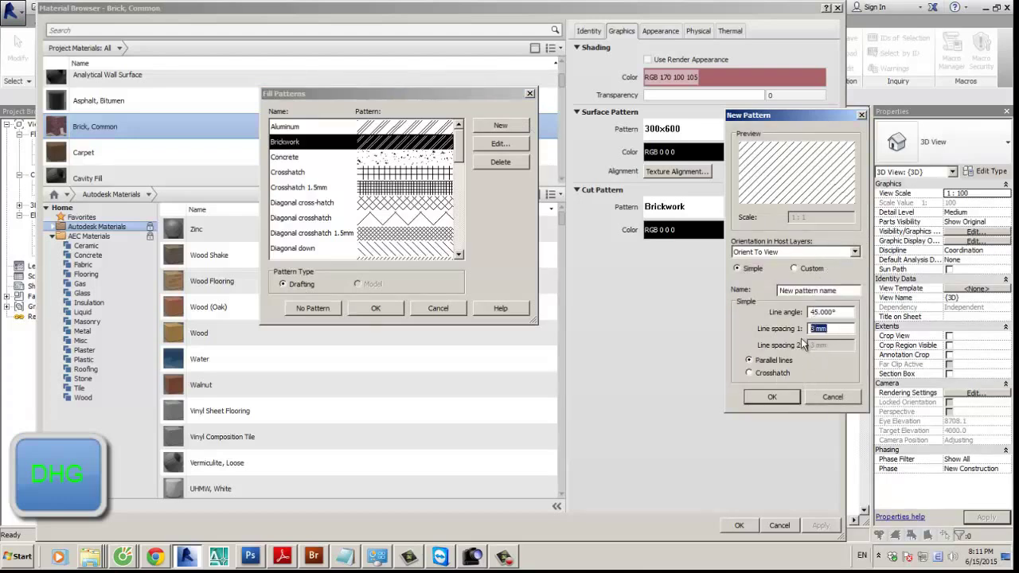
click(795, 269)
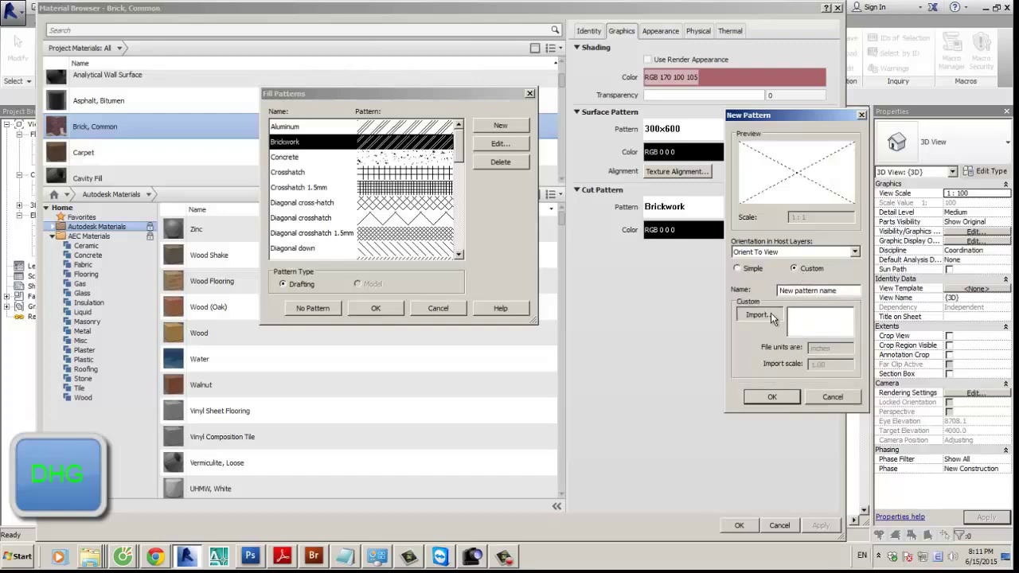
click(770, 313)
double_click(159, 204)
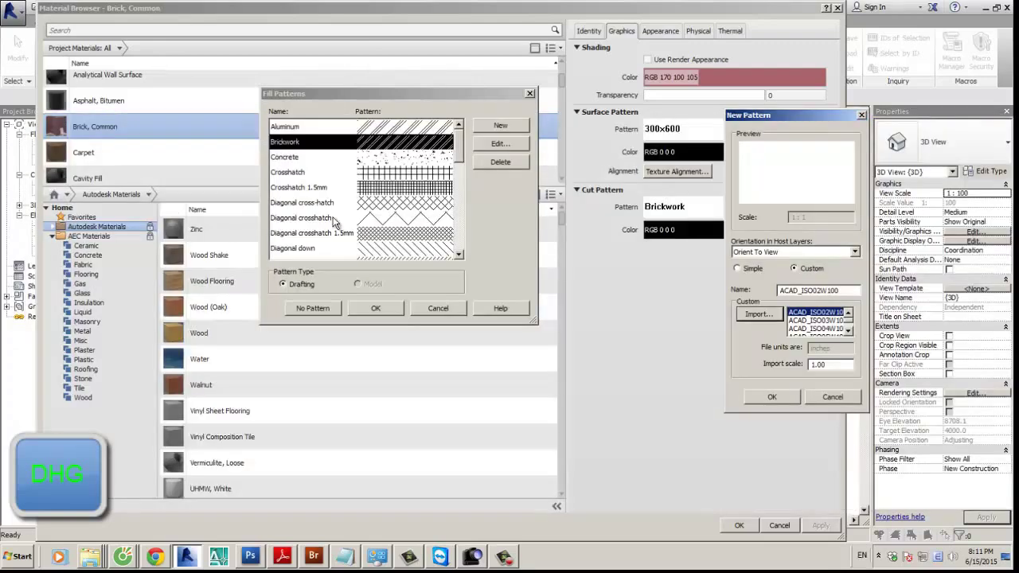
Step: Set the custom cut pattern's import scale to 0.01 and select the BETONG hatch from the imported patterns
drag(833, 365, 765, 373)
text(0.01)
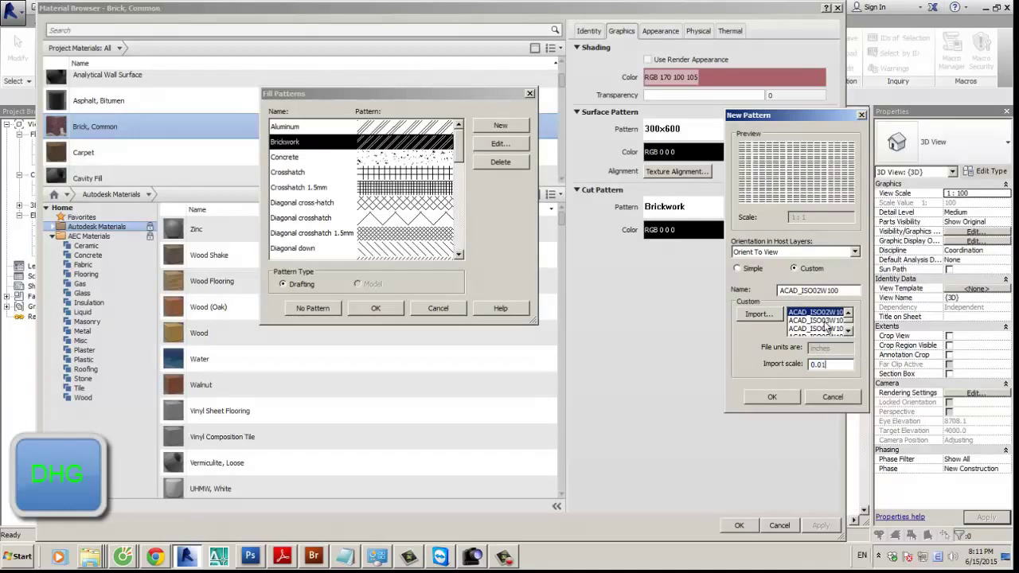
key(Down)
key(Down)
key(Down)
key(Down)
key(Down)
key(Down)
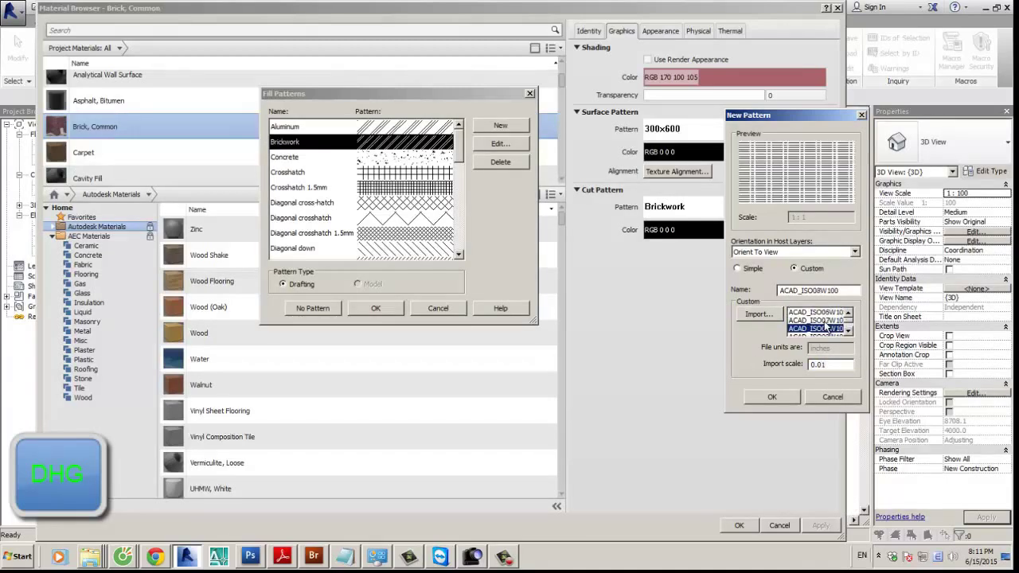
key(Down)
key(Down)
key(Down)
key(Down)
key(Down)
key(Down)
key(Down)
key(Down)
key(Down)
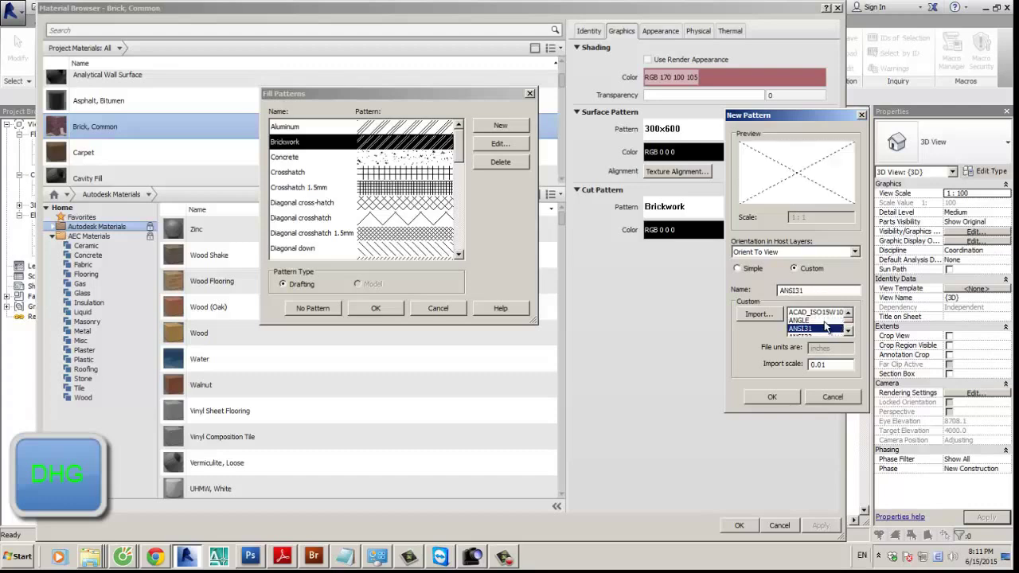
key(Down)
key(Down)
key(Down)
key(Down)
key(Down)
key(Down)
key(Down)
key(Down)
key(Down)
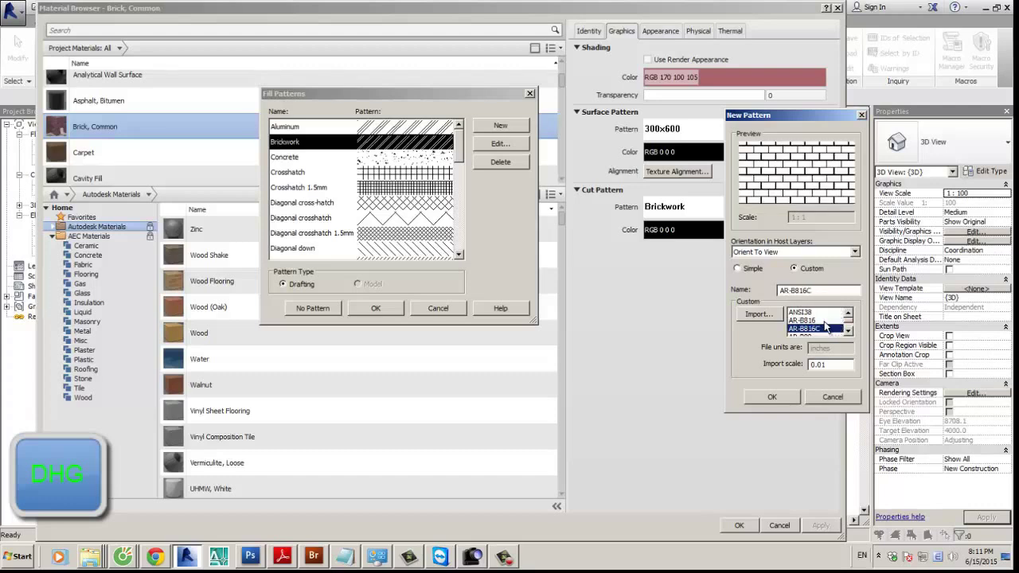
key(Up)
key(Up)
key(Up)
key(Up)
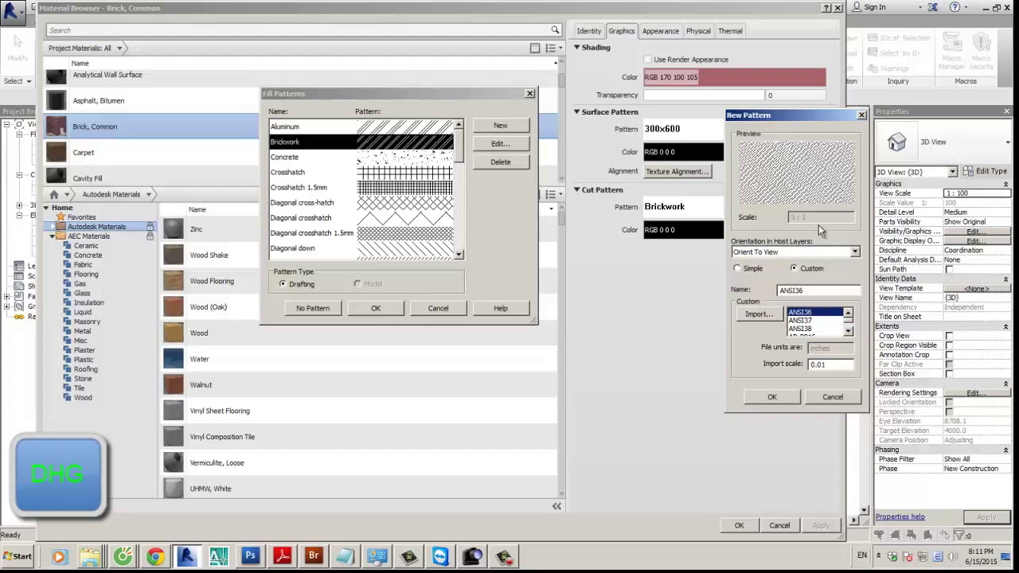
key(Down)
key(Down)
key(Down)
key(Down)
key(Down)
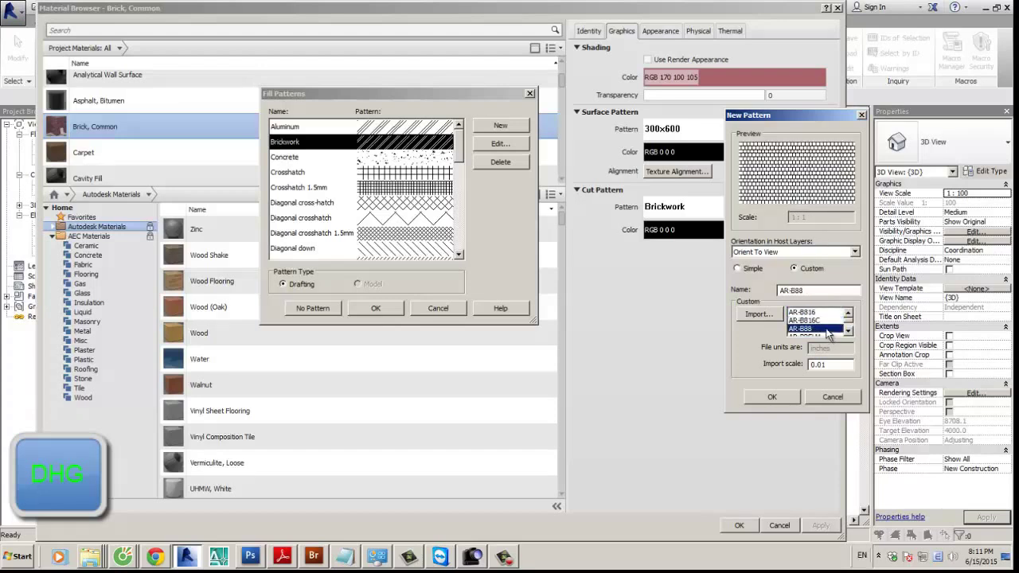
key(Down)
key(Down)
key(Down)
key(Down)
key(Down)
key(Down)
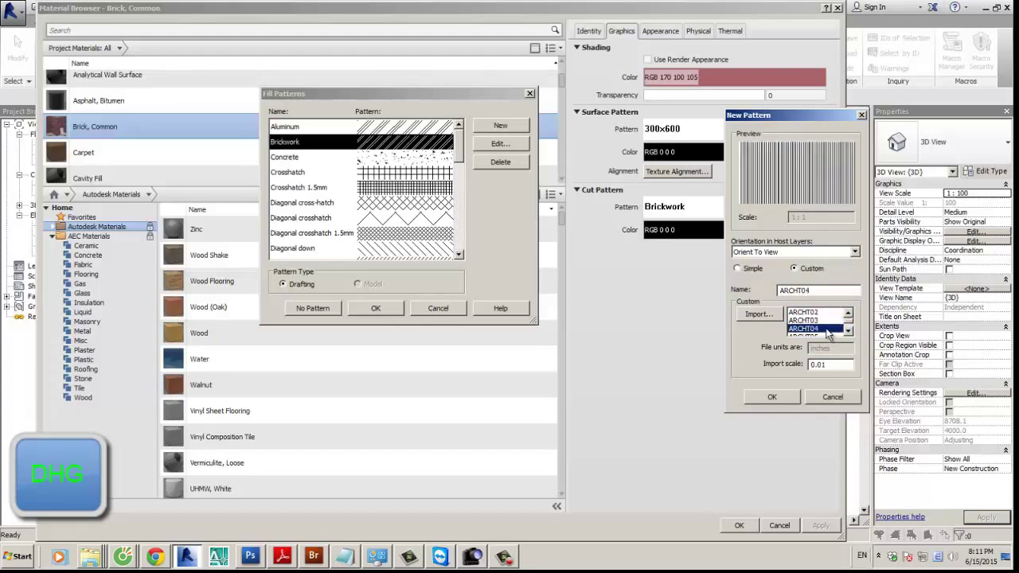
key(Down)
key(Down)
key(Down)
key(Down)
key(Down)
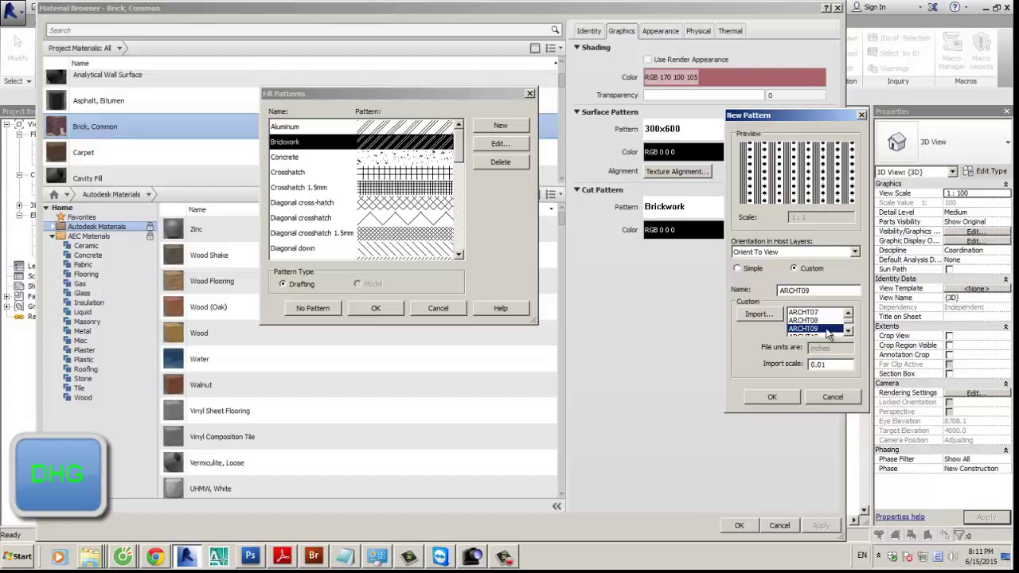
key(Down)
key(Down)
key(Down)
key(Down)
key(Down)
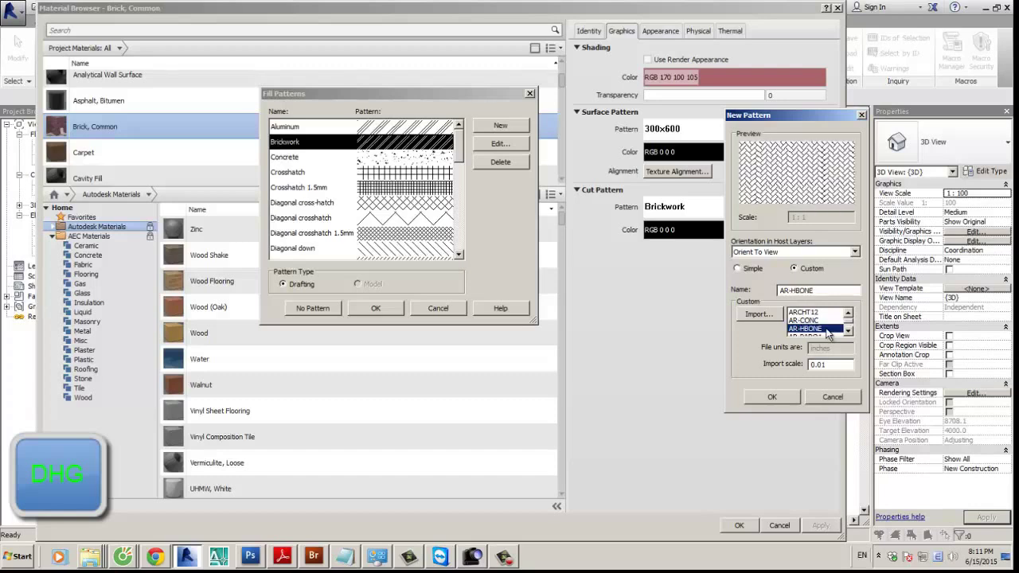
key(Down)
key(Down)
key(Down)
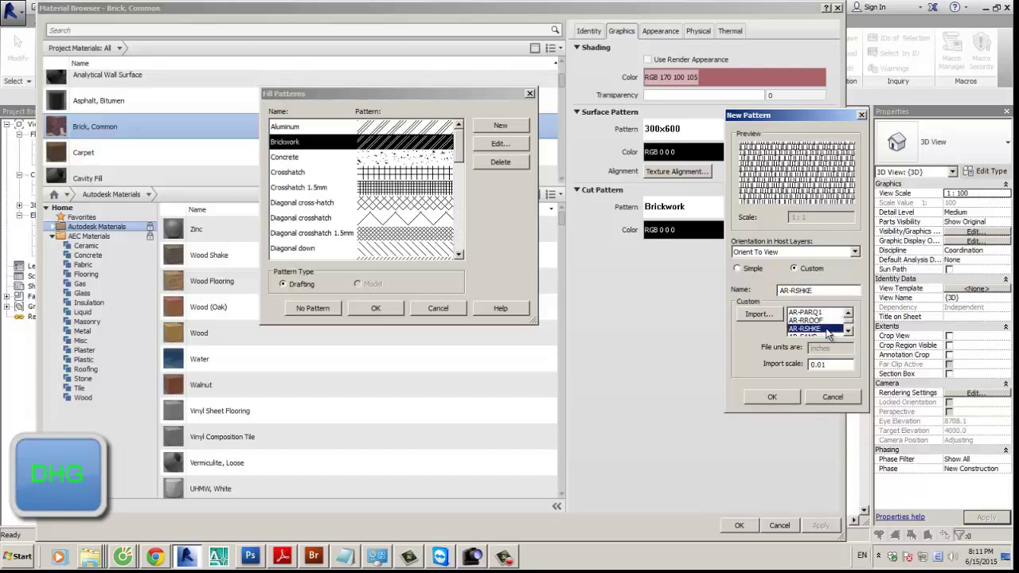
key(Up)
key(Down)
key(Down)
key(Down)
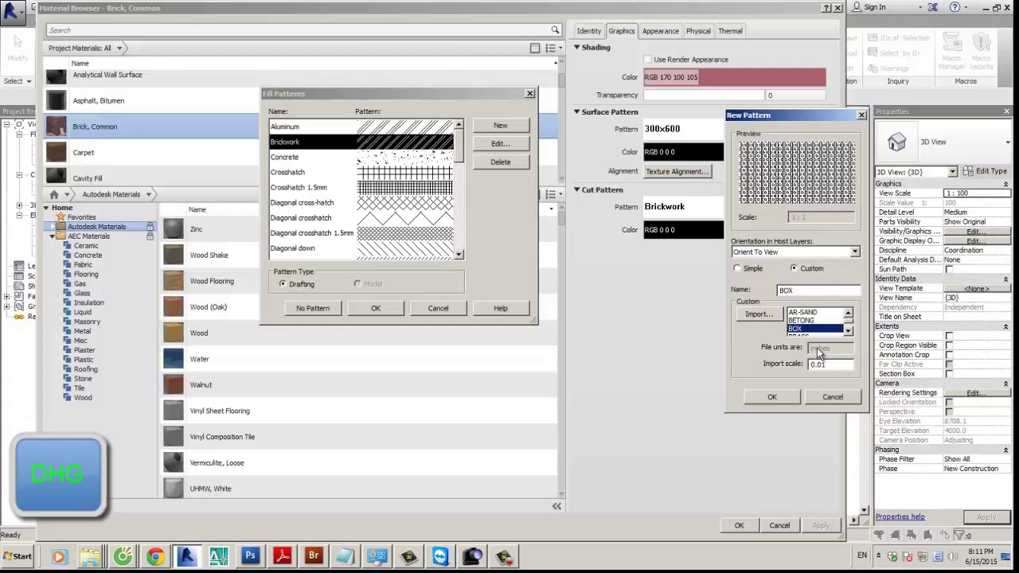
Step: Create the BETONG pattern, assign it as the cut pattern of Brick, Common, and save the material changes
click(776, 400)
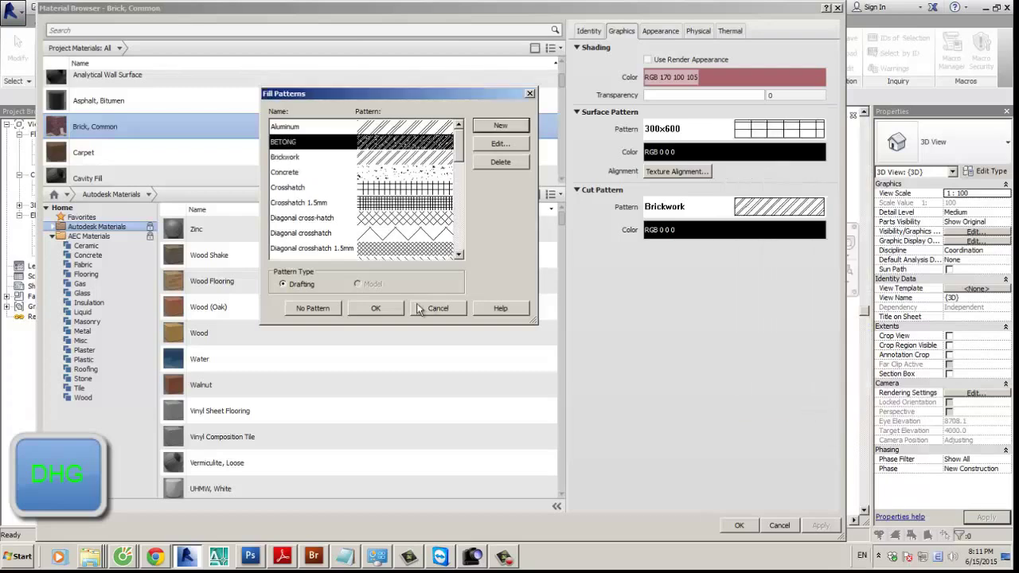
click(375, 308)
click(747, 527)
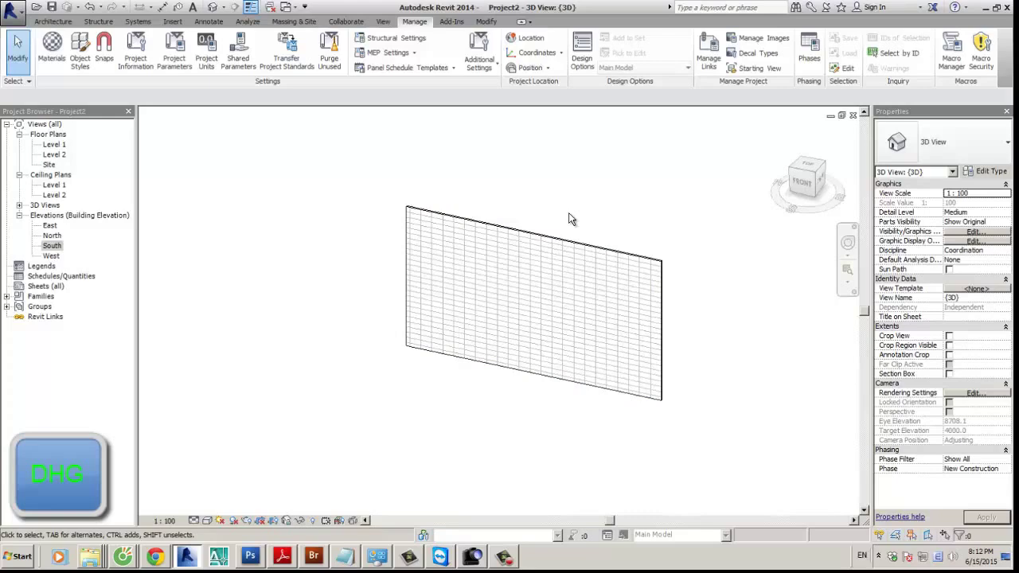
Step: Reopen the material browser and show the appearance settings of Brick, Common
click(51, 52)
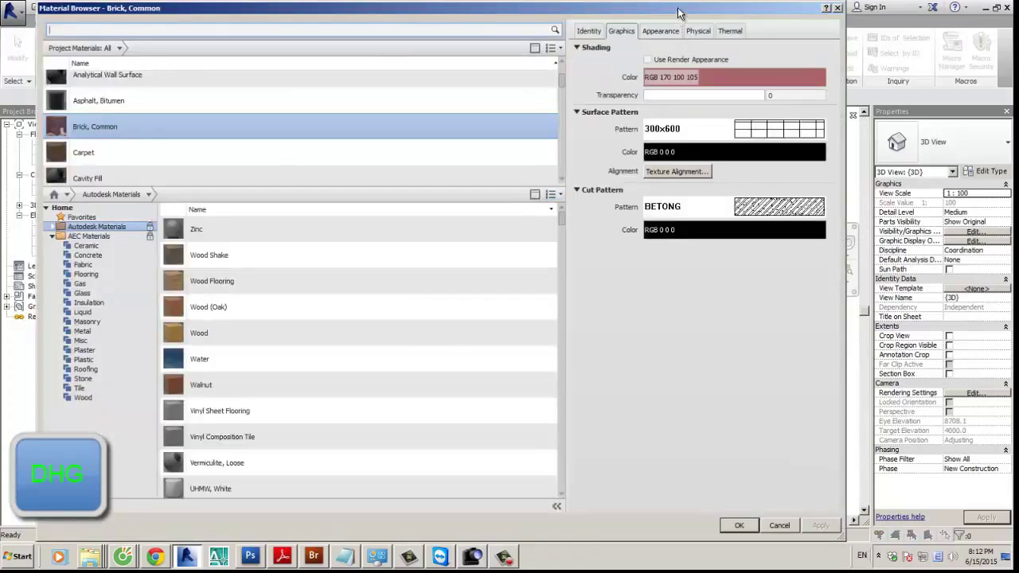
drag(681, 14, 704, 6)
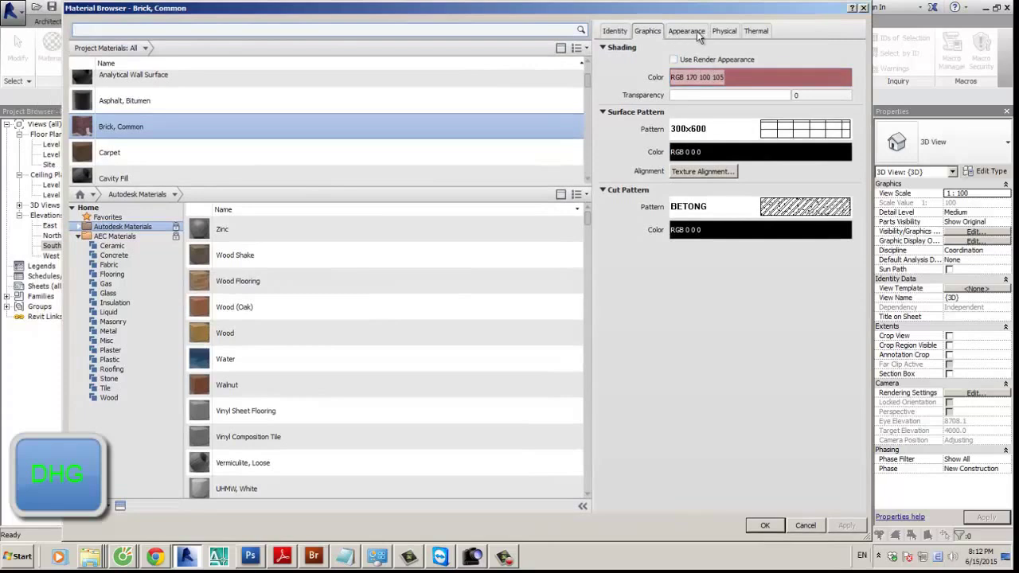
click(685, 31)
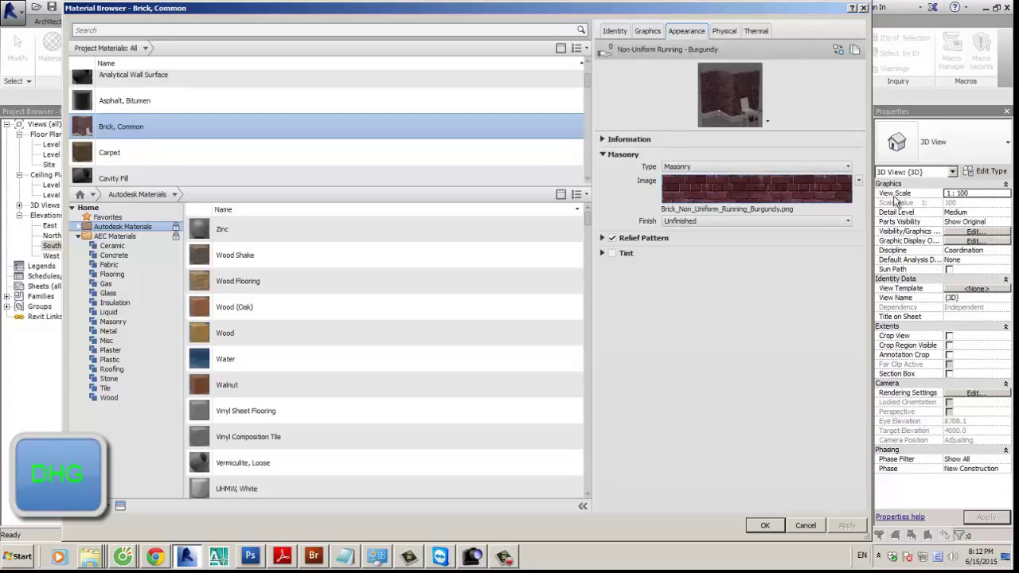
Step: Try an orange colour, RGB 218 86 22, in place of the masonry image, then restore the image
click(859, 181)
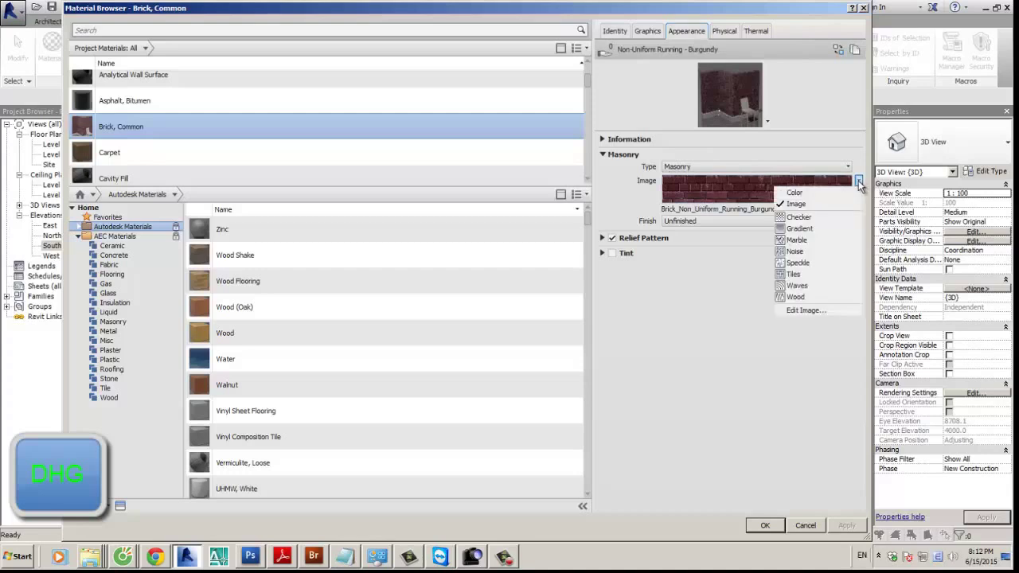
click(813, 193)
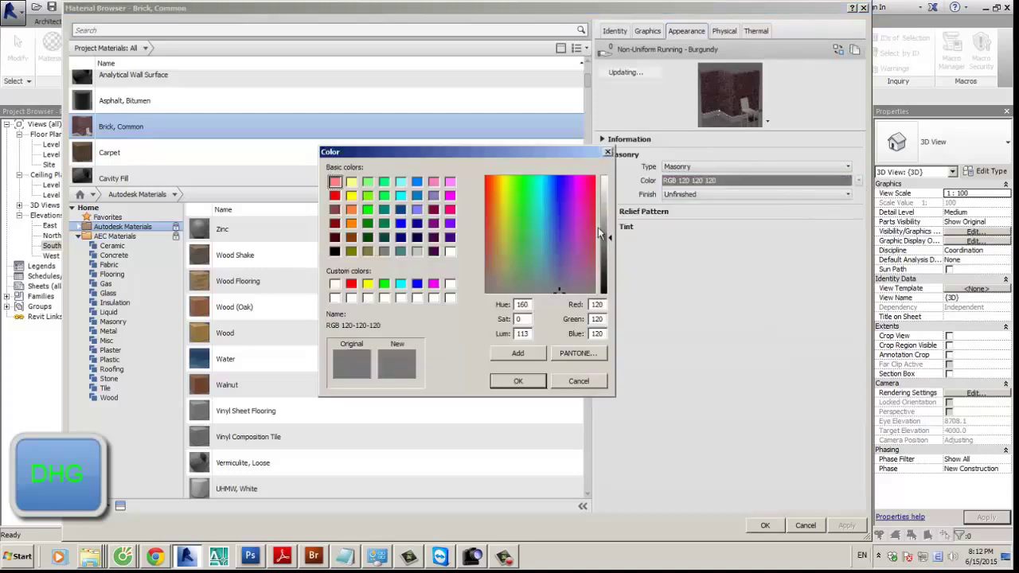
click(497, 205)
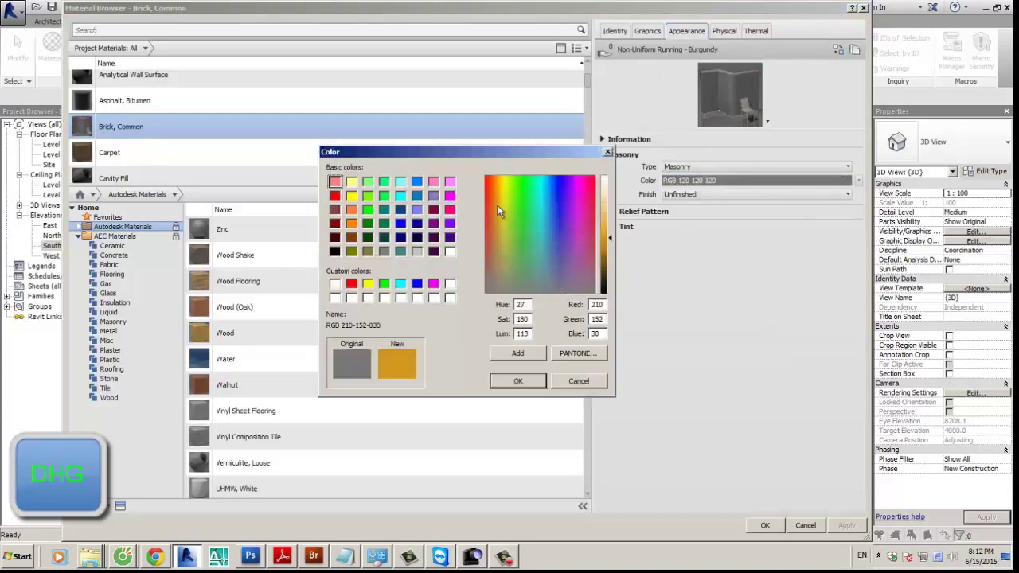
click(517, 381)
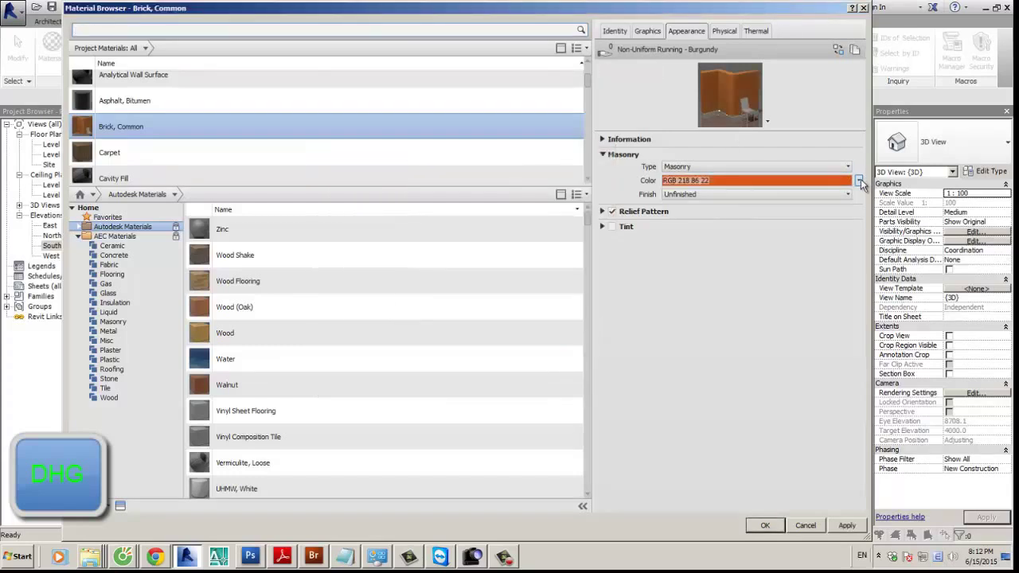
click(858, 181)
click(804, 206)
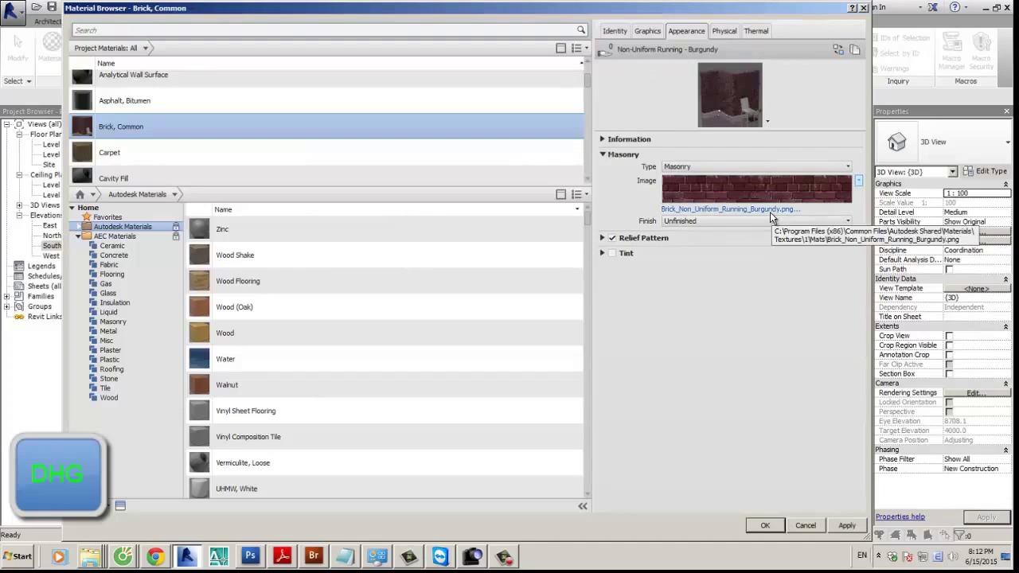
Step: Browse the texture files in the Mats folder as thumbnails for the masonry image, then cancel the file selection
click(770, 209)
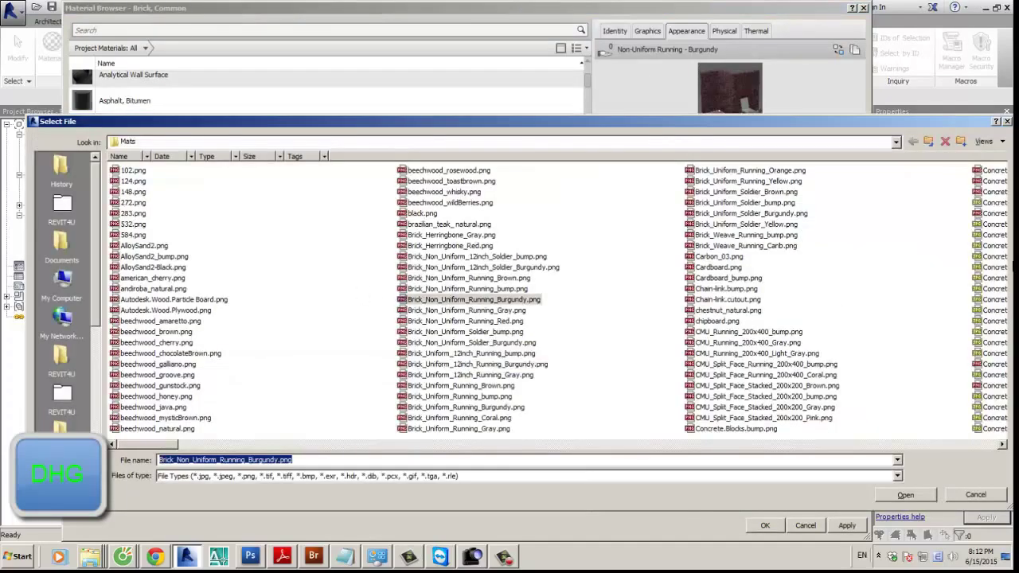
click(987, 141)
click(975, 180)
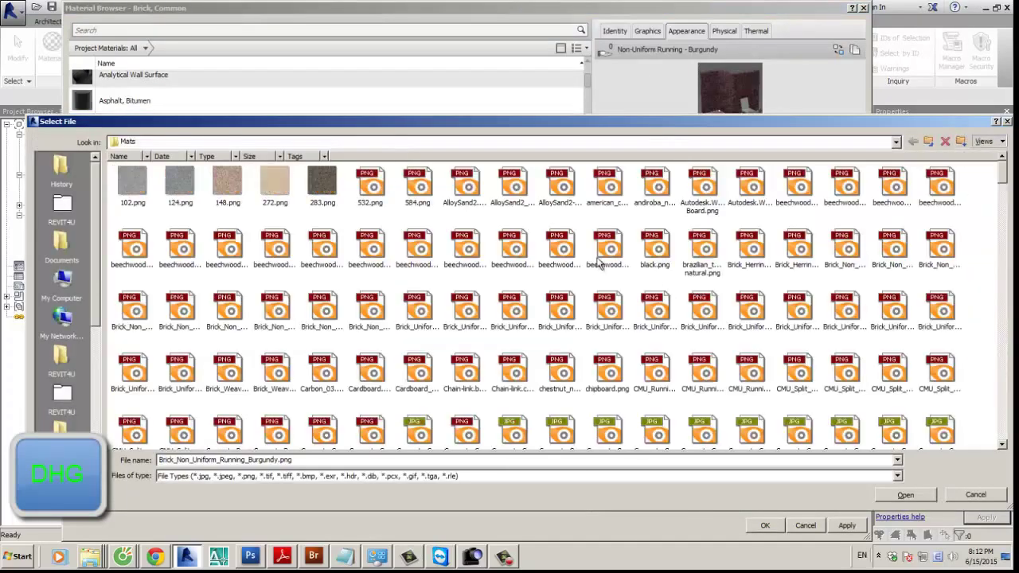
drag(1002, 175, 1002, 271)
click(975, 496)
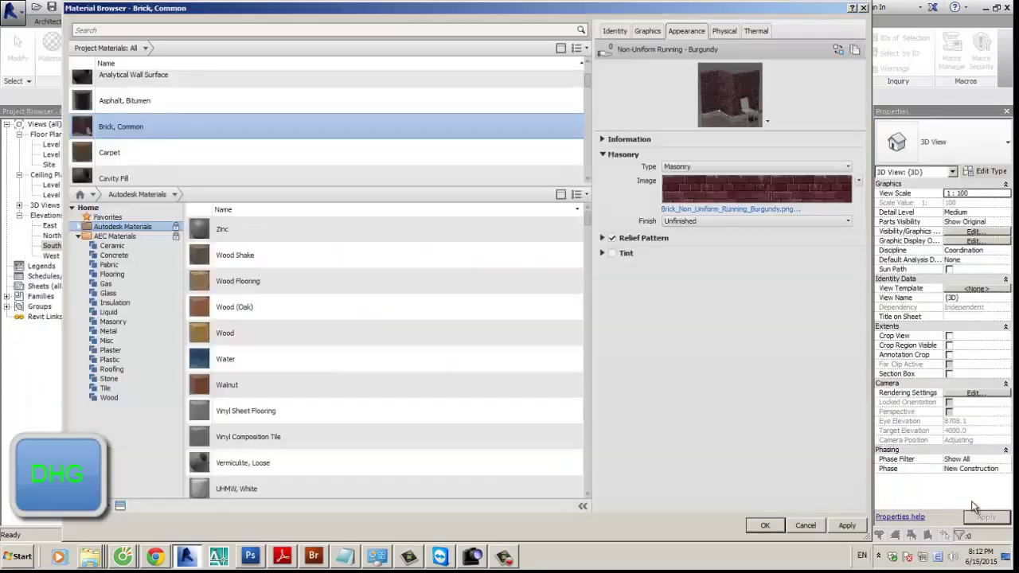
Step: Examine the masonry finish options and the relief pattern settings of Brick, Common
click(825, 222)
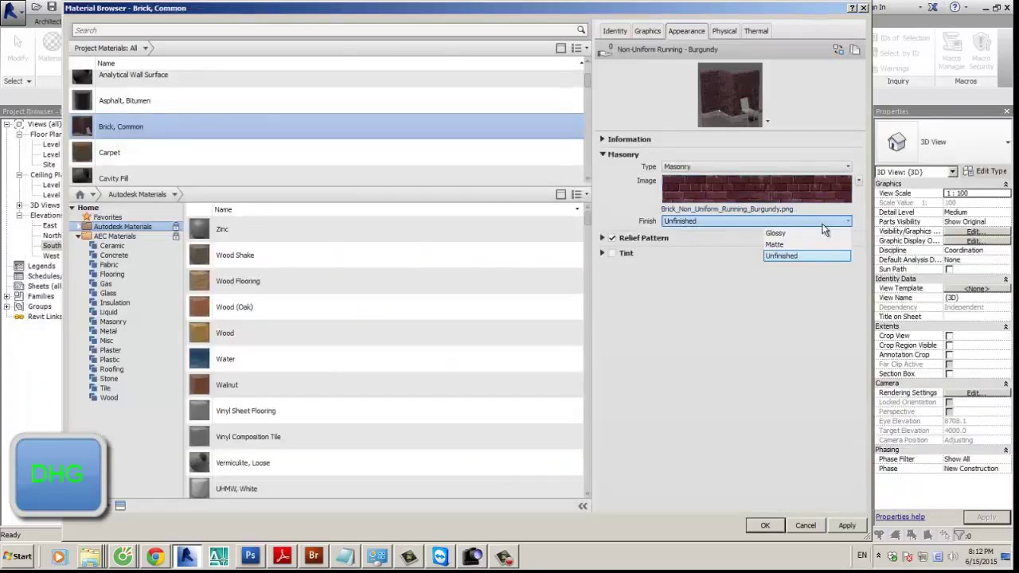
click(644, 229)
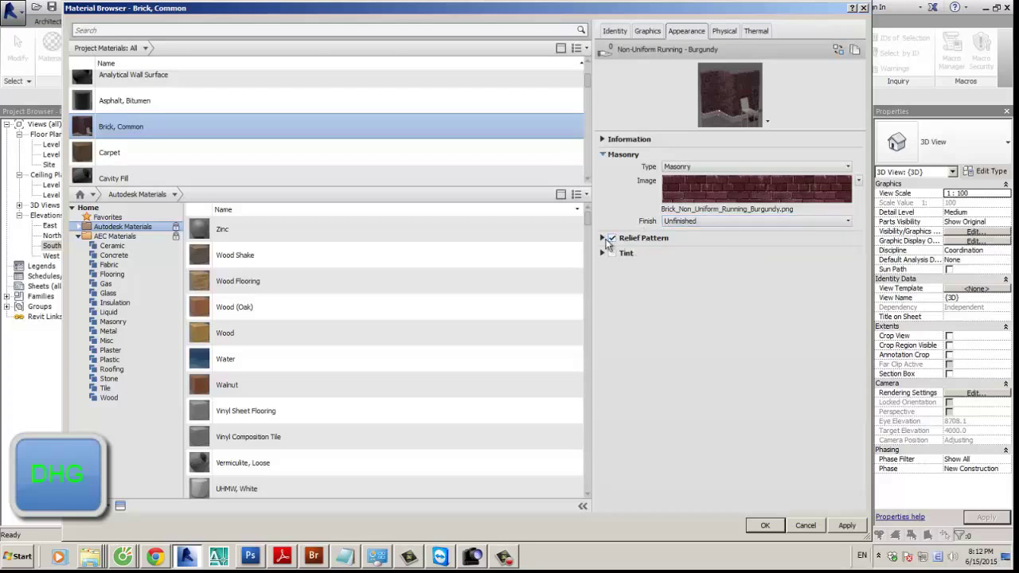
click(602, 238)
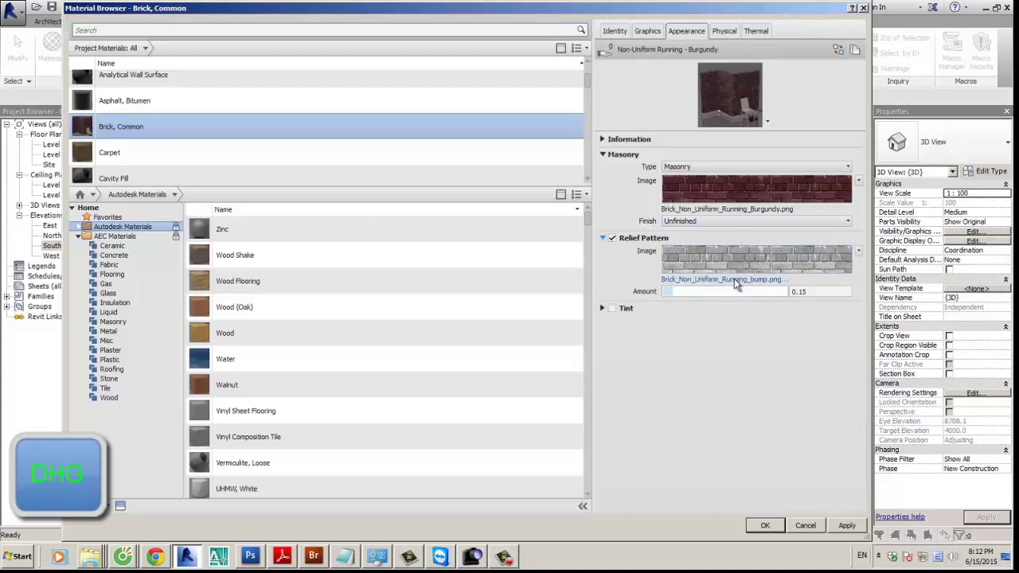
mouse_move(719, 192)
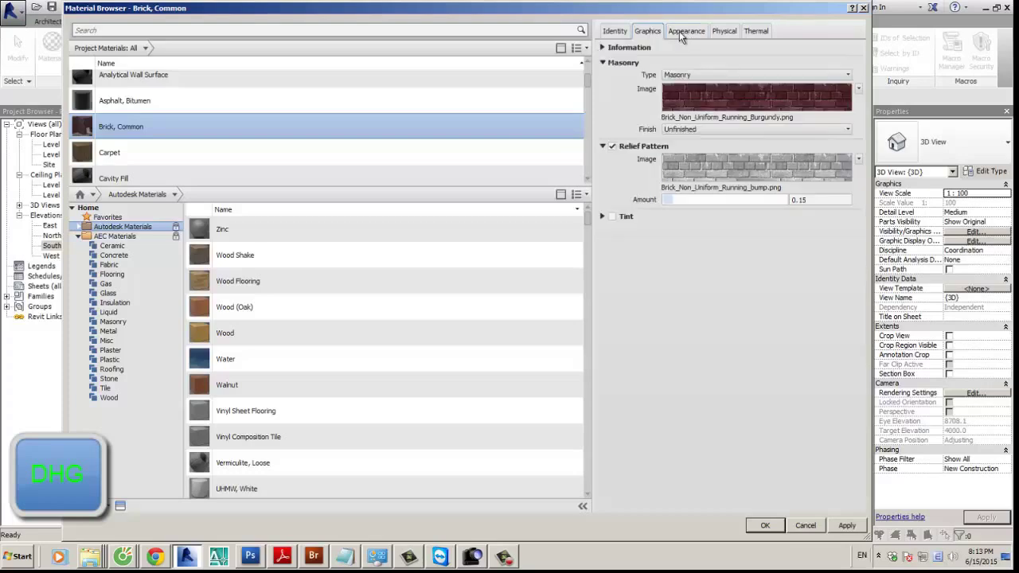
Step: Review the physical, thermal and appearance properties of Brick, Common, and return to its graphics settings
click(647, 31)
click(724, 31)
click(754, 31)
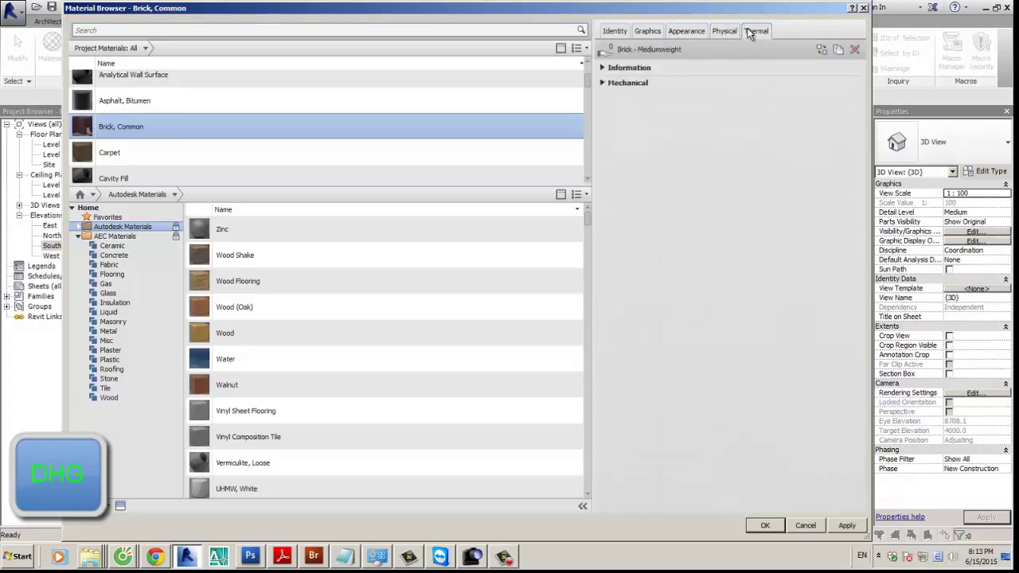
click(685, 31)
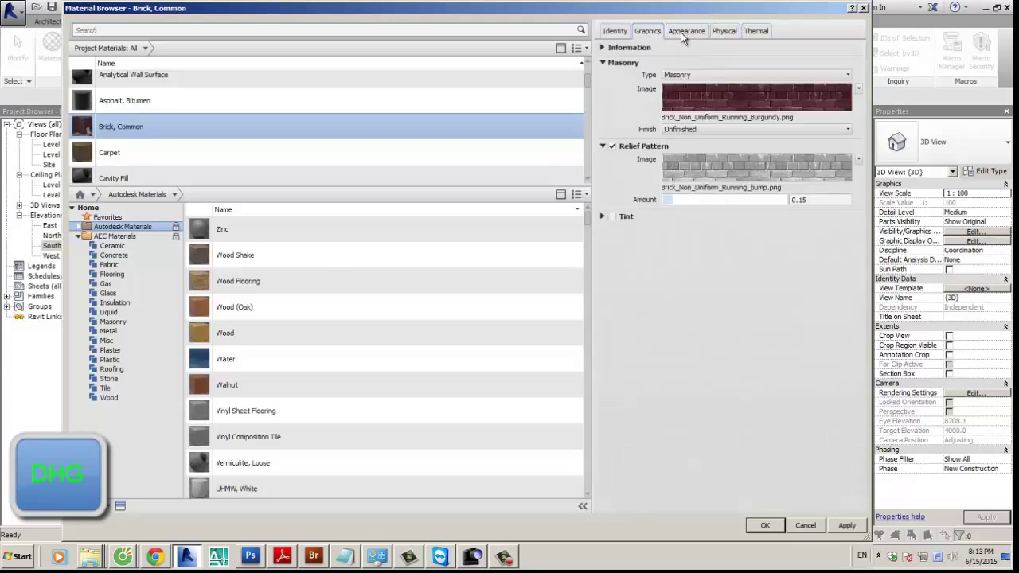
click(658, 33)
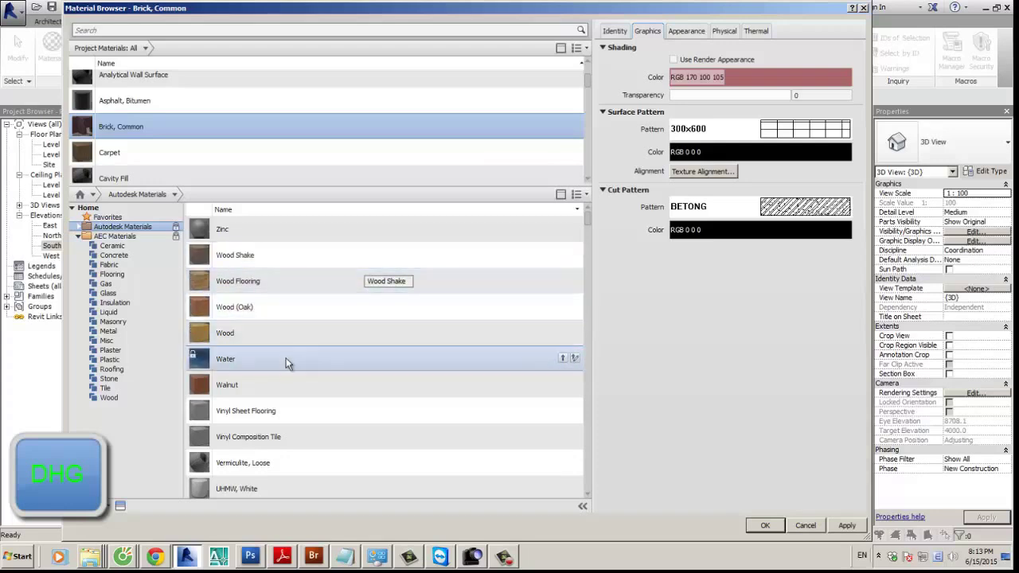
Step: Add the Porcelain, Linen material from the Ceramic category of AEC Materials to the project materials
click(119, 237)
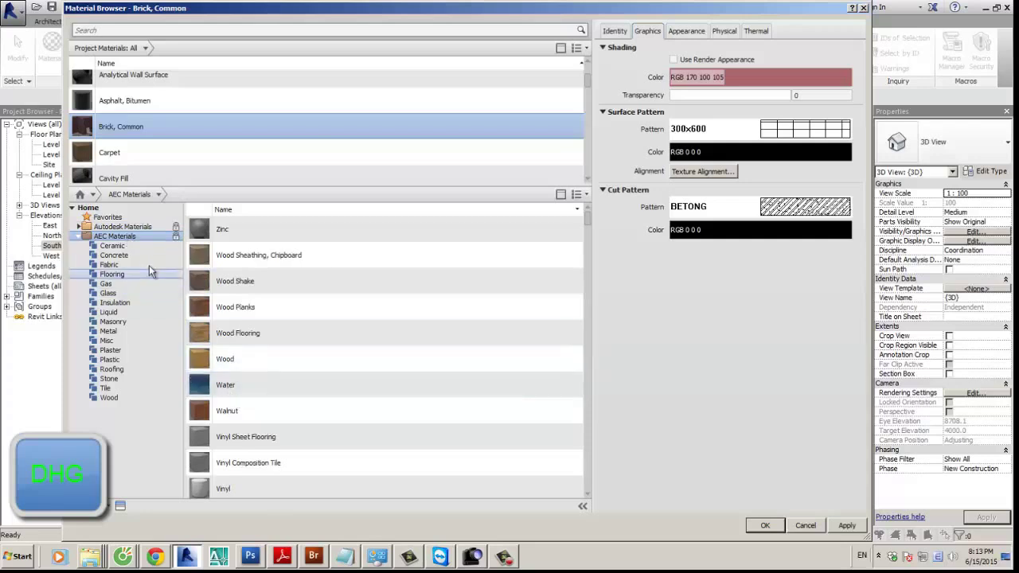
click(131, 245)
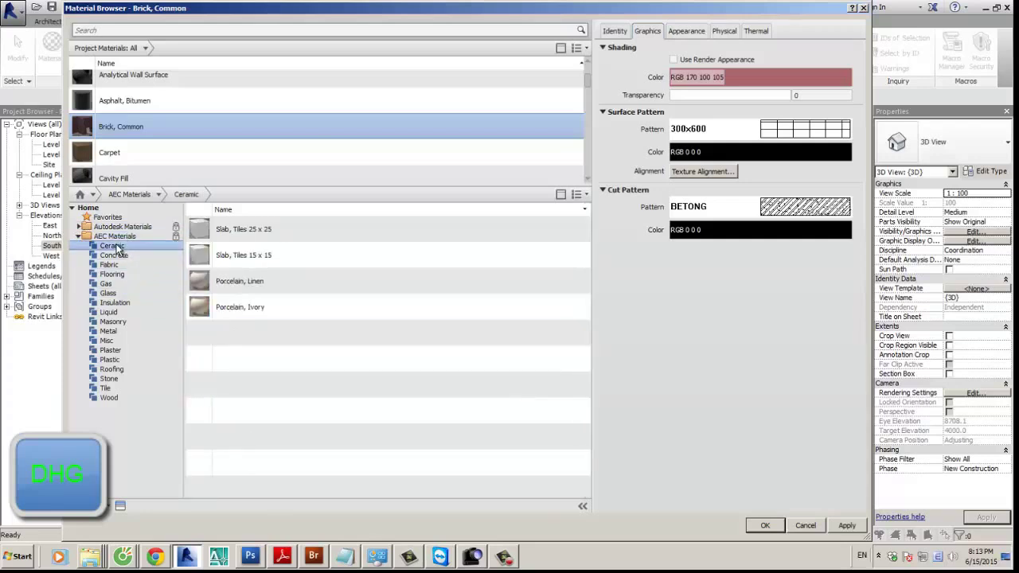
click(251, 285)
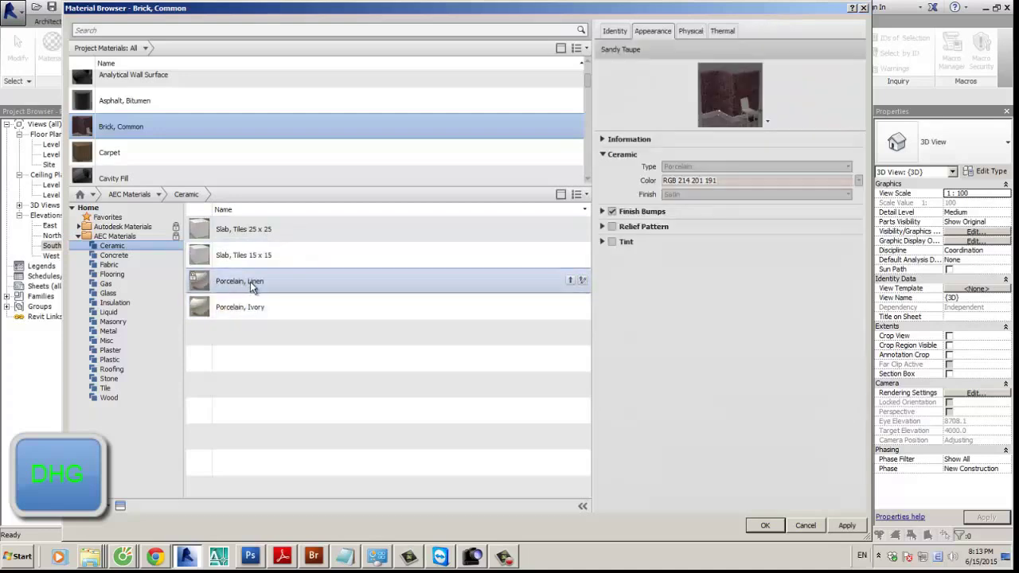
click(571, 283)
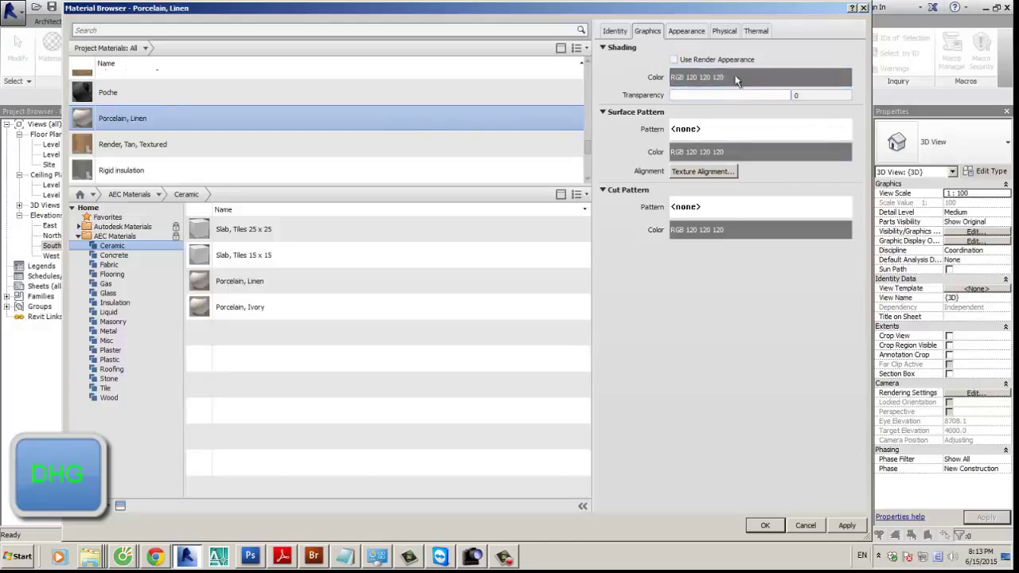
Step: Turn on the render appearance for the shading of Porcelain, Linen and compare it with the material's appearance color
click(686, 31)
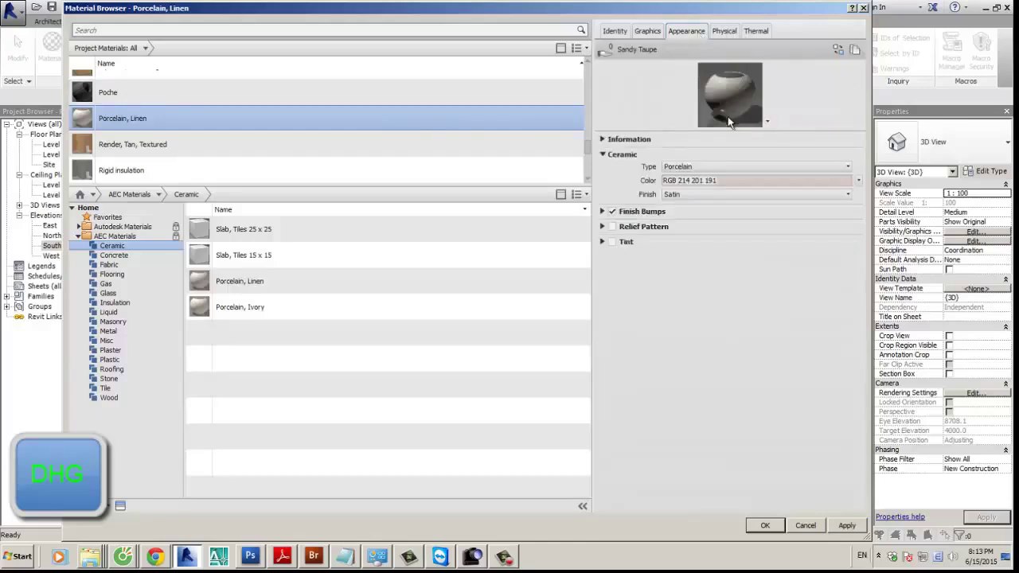
click(647, 31)
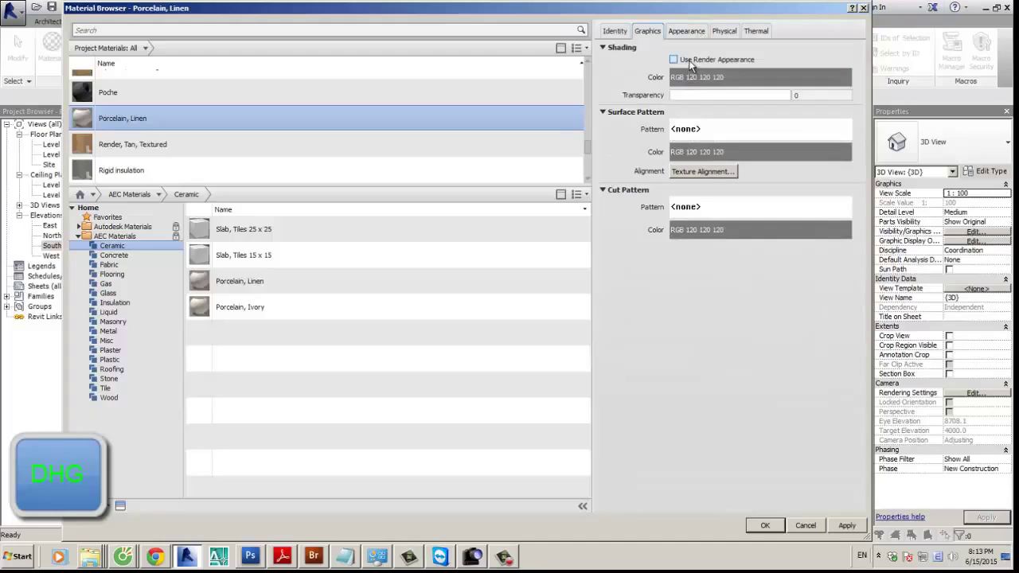
click(674, 60)
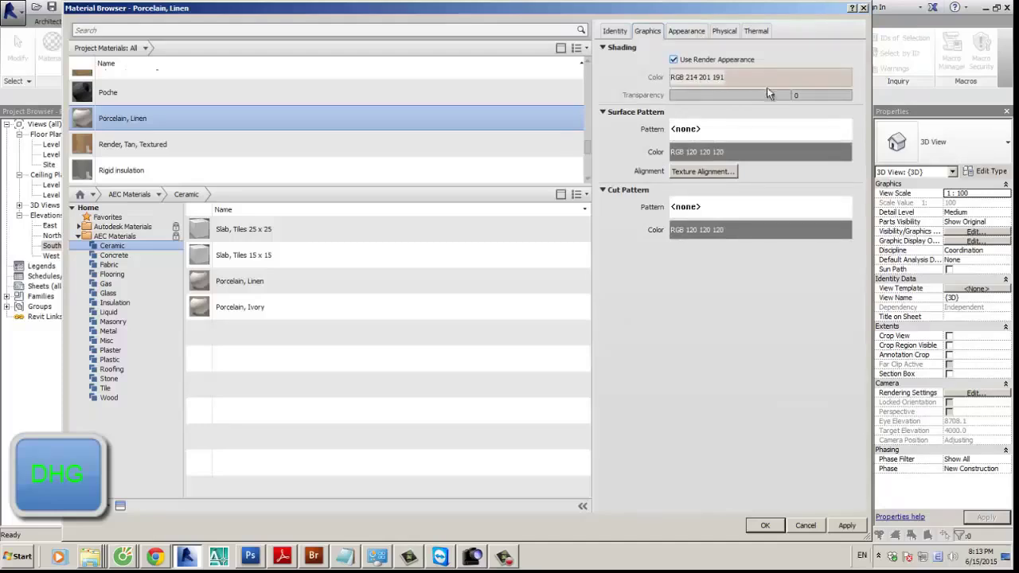
click(687, 34)
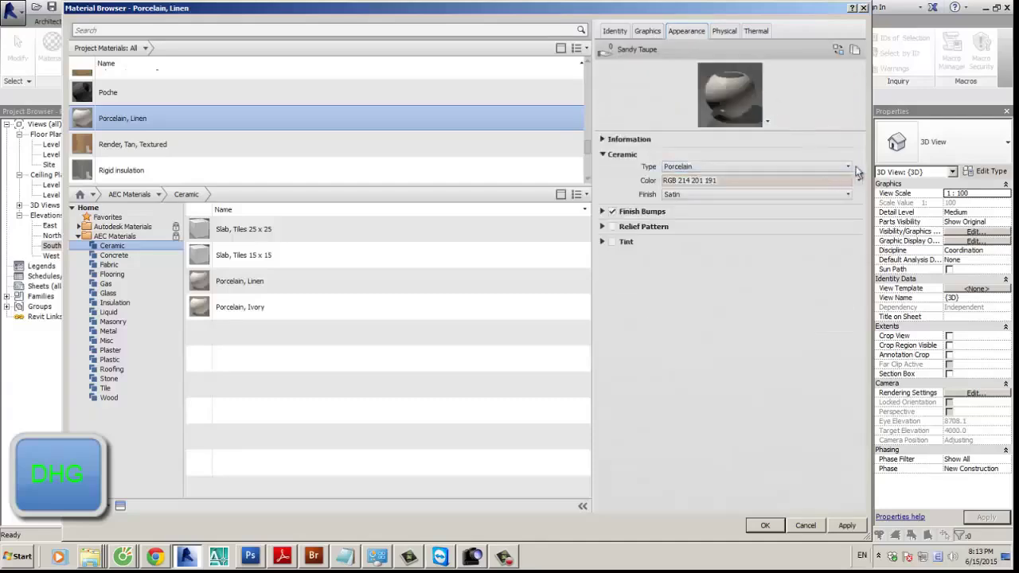
click(651, 34)
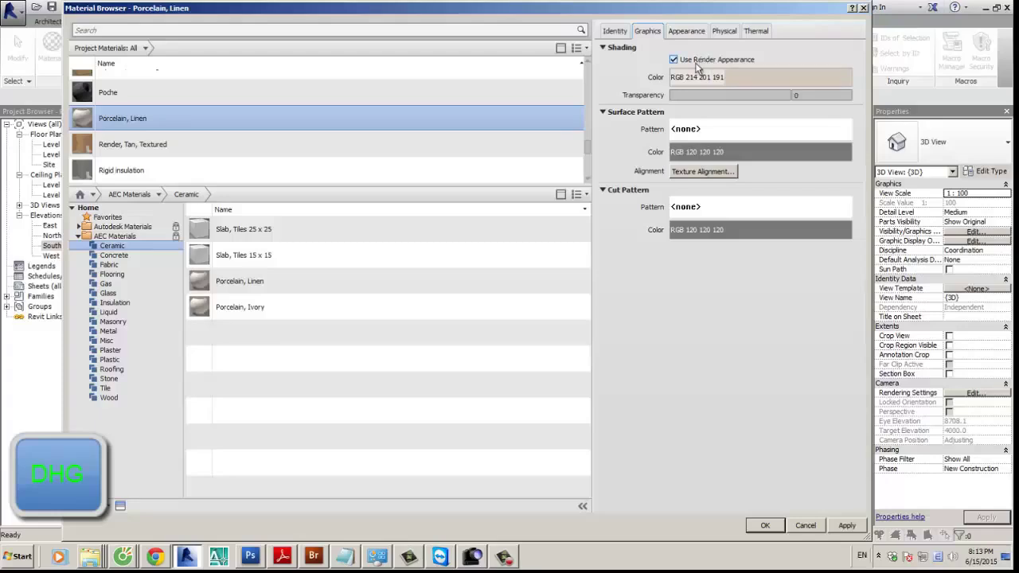
Step: Examine the finish bump settings and available bump types in the appearance of Porcelain, Linen
click(688, 32)
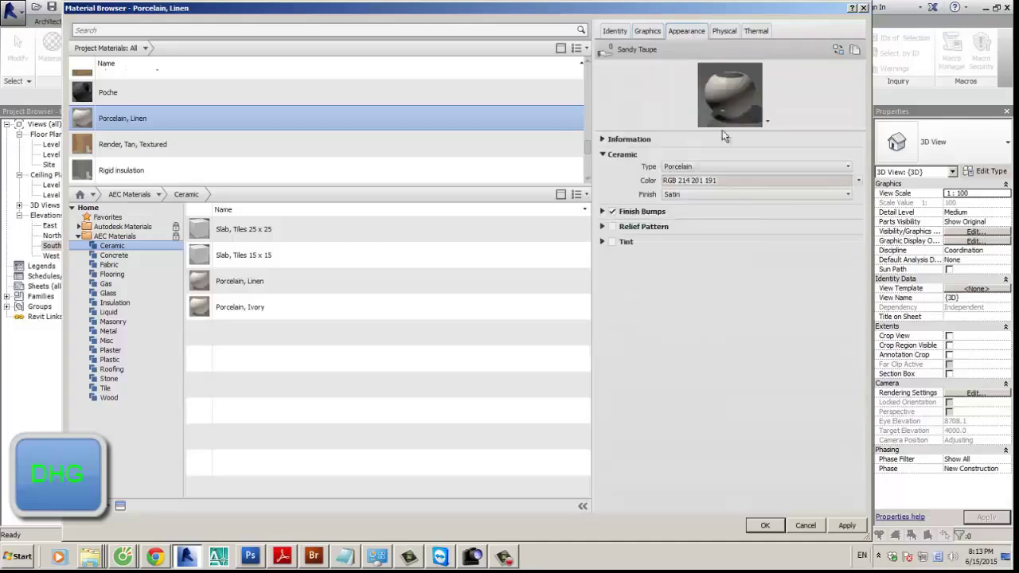
click(605, 211)
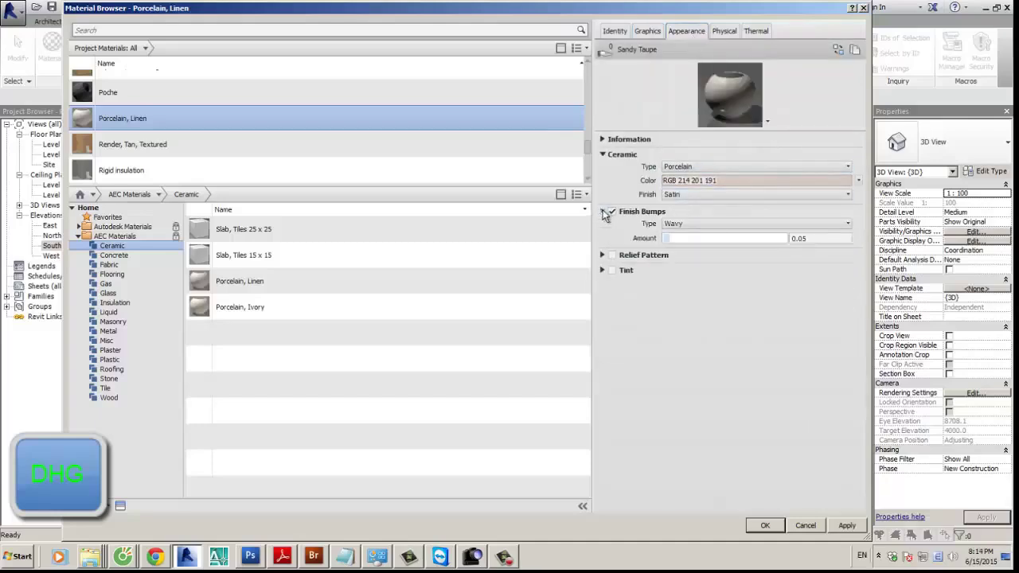
click(796, 224)
click(716, 254)
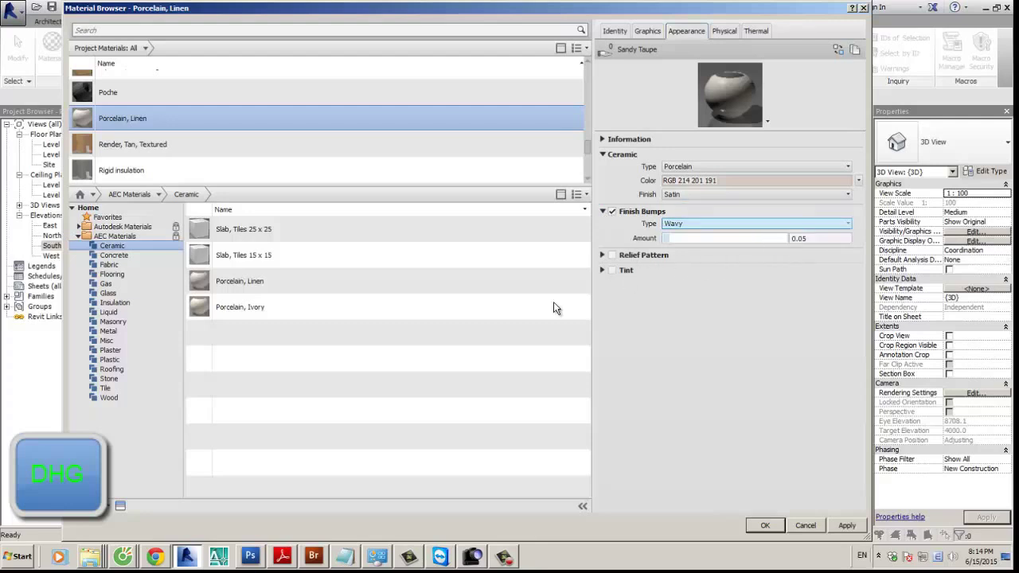
Step: Examine the appearance of Concrete, Block pattern formwork in the AEC Concrete category, including its finish bump image
click(139, 257)
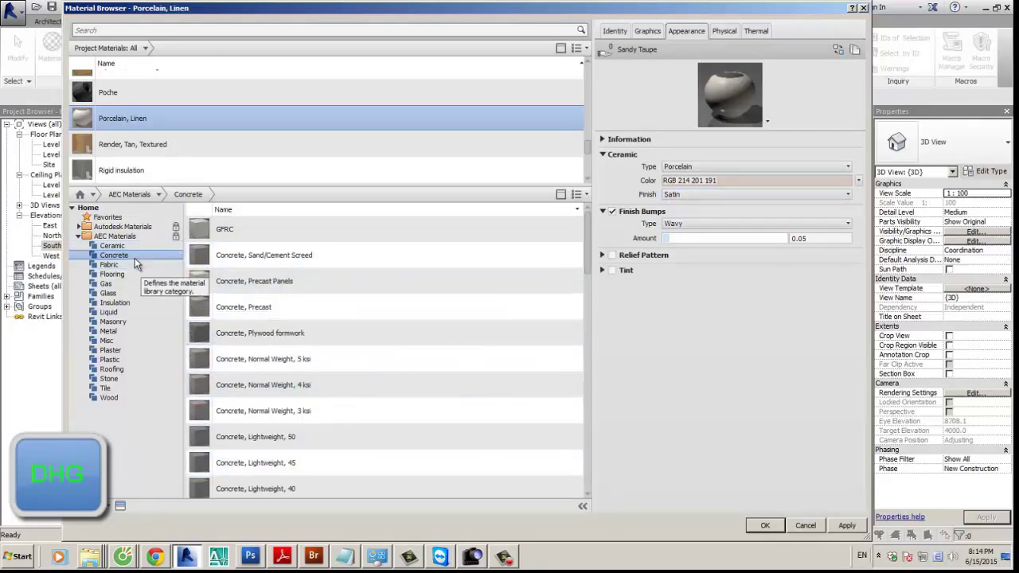
scroll(273, 330, down, 8)
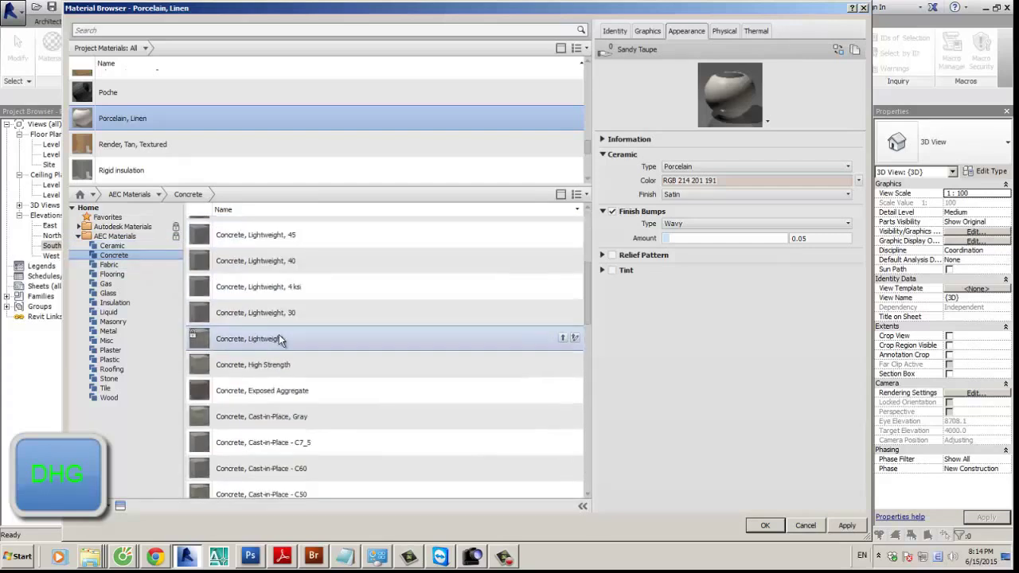
scroll(266, 390, down, 5)
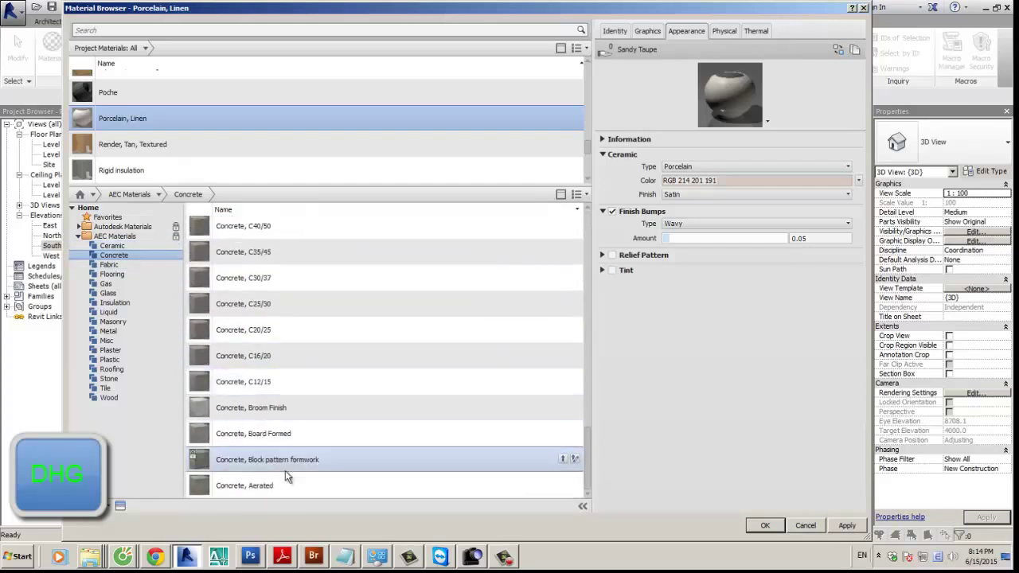
click(304, 460)
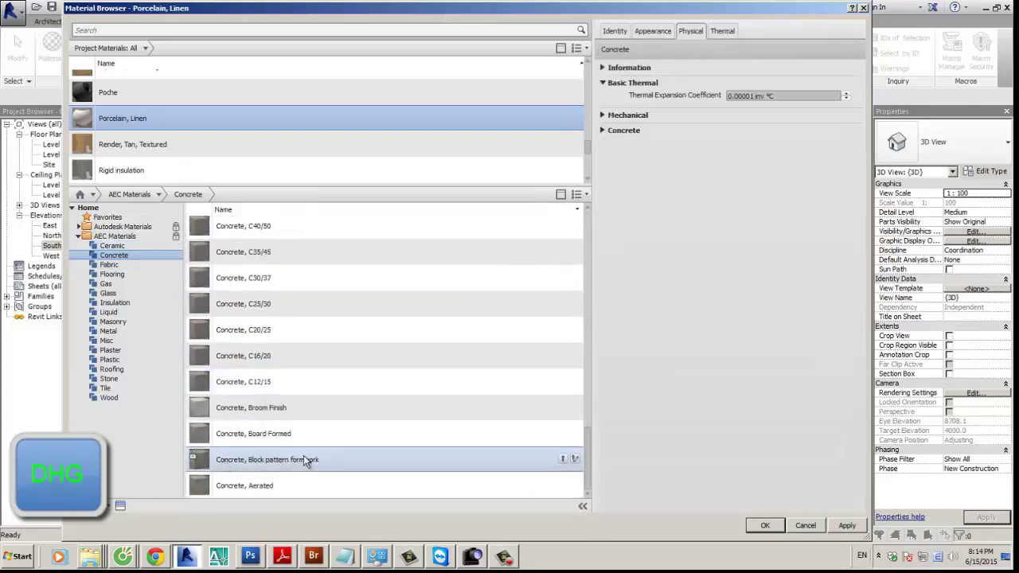
click(653, 33)
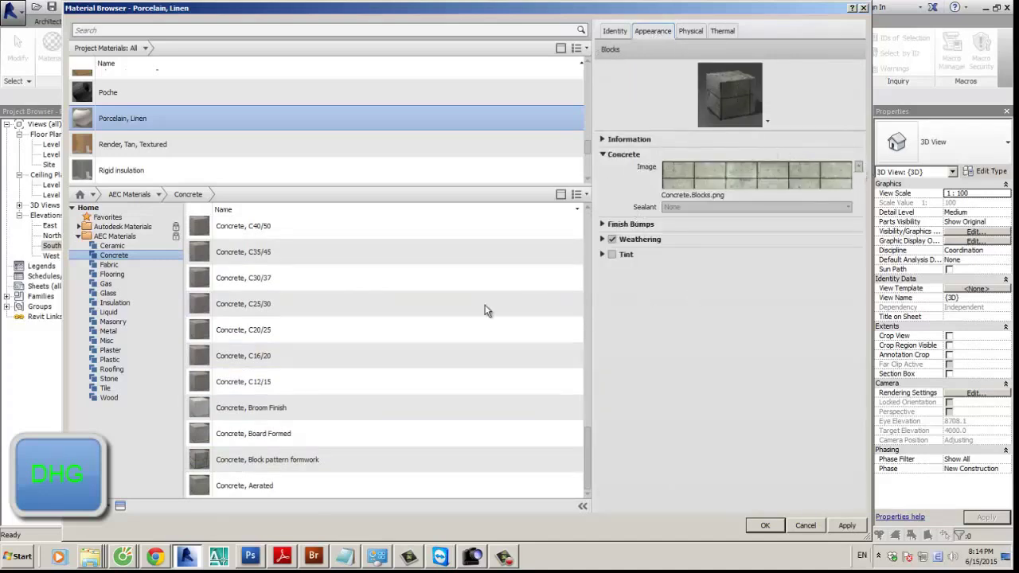
click(610, 240)
click(602, 223)
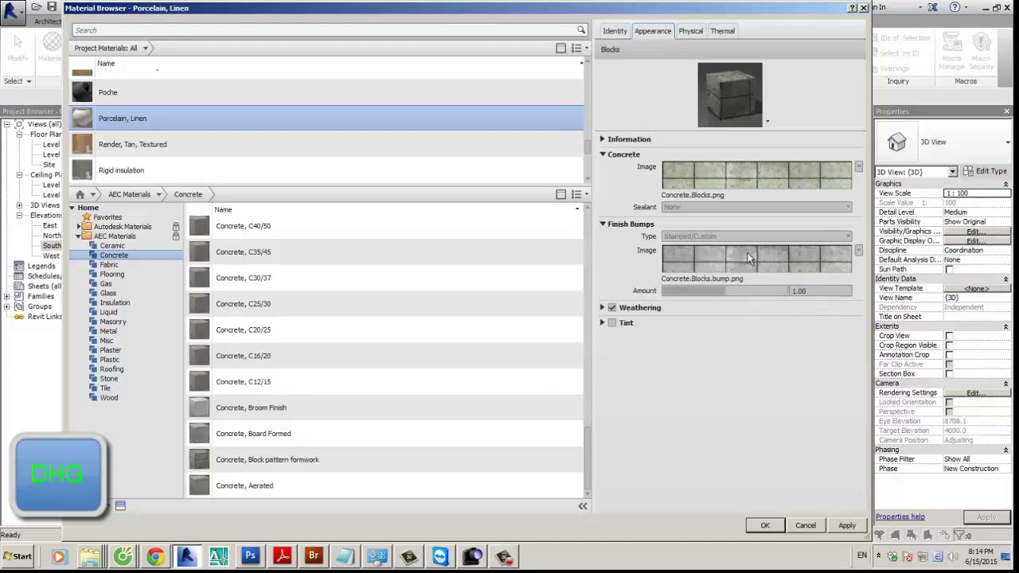
mouse_move(748, 257)
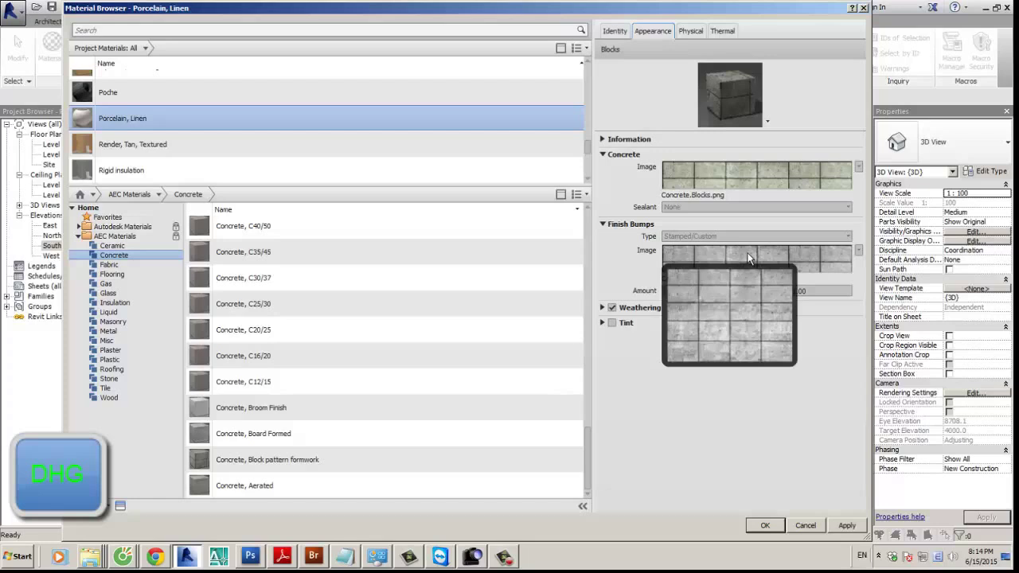
Step: Review the Fabric material's appearance and browse the Flooring, Gas and Glass categories of AEC Materials
click(110, 264)
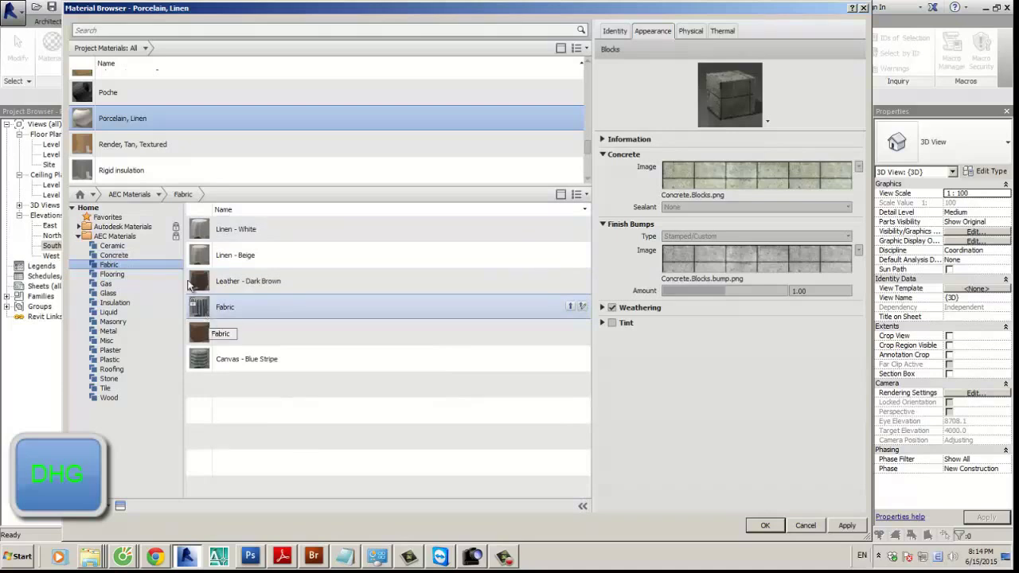
click(250, 306)
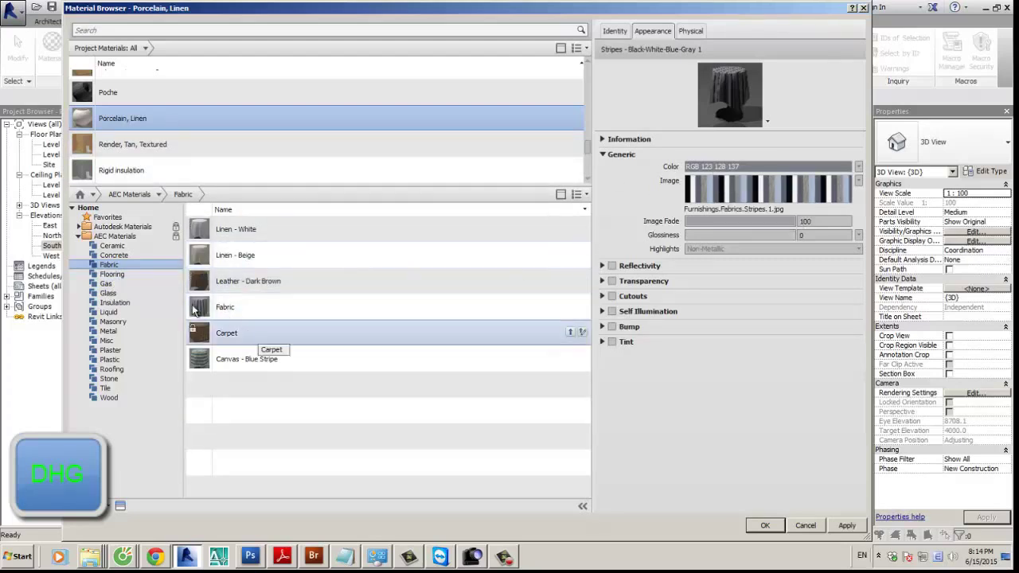
click(134, 275)
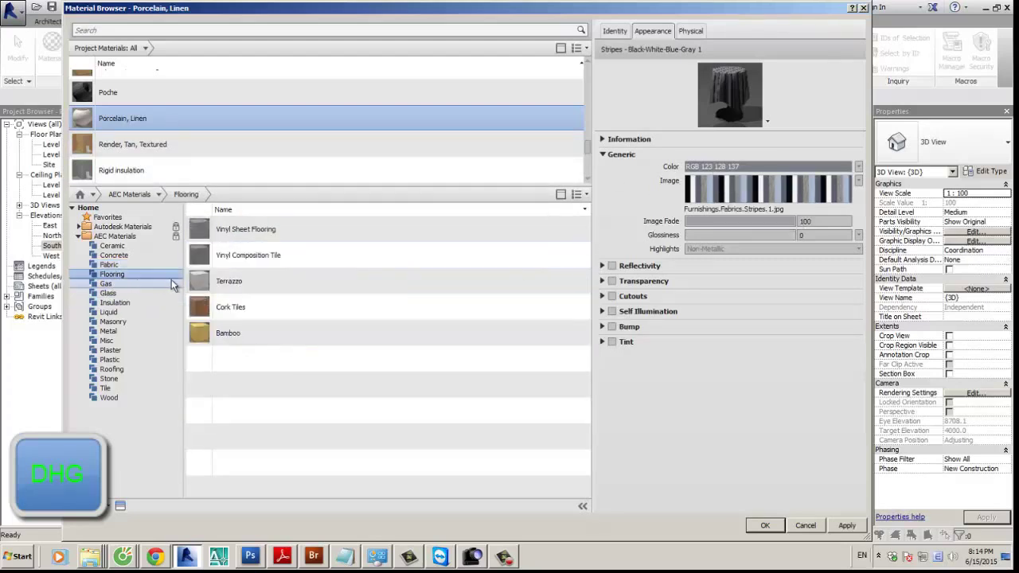
click(106, 284)
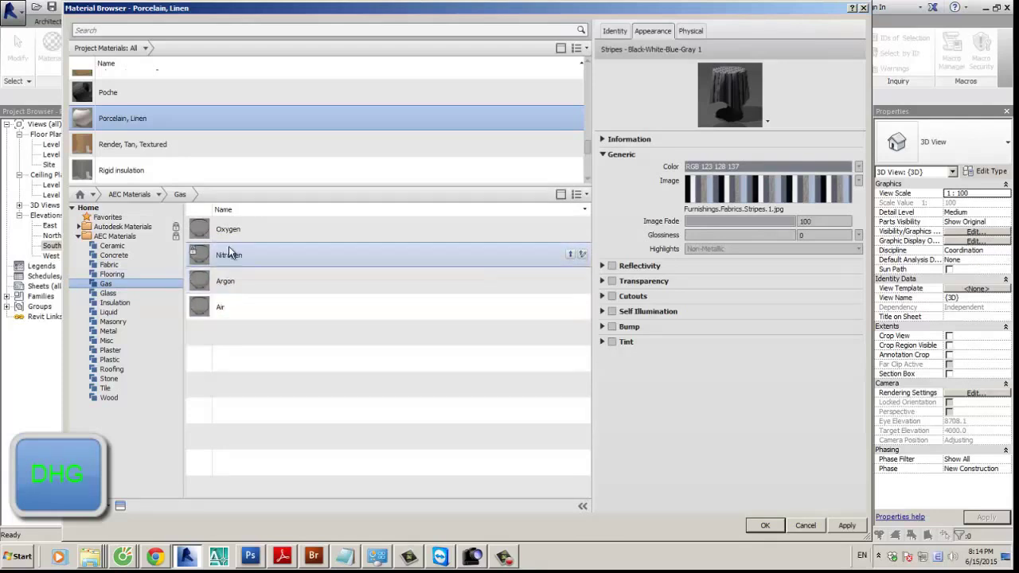
click(108, 293)
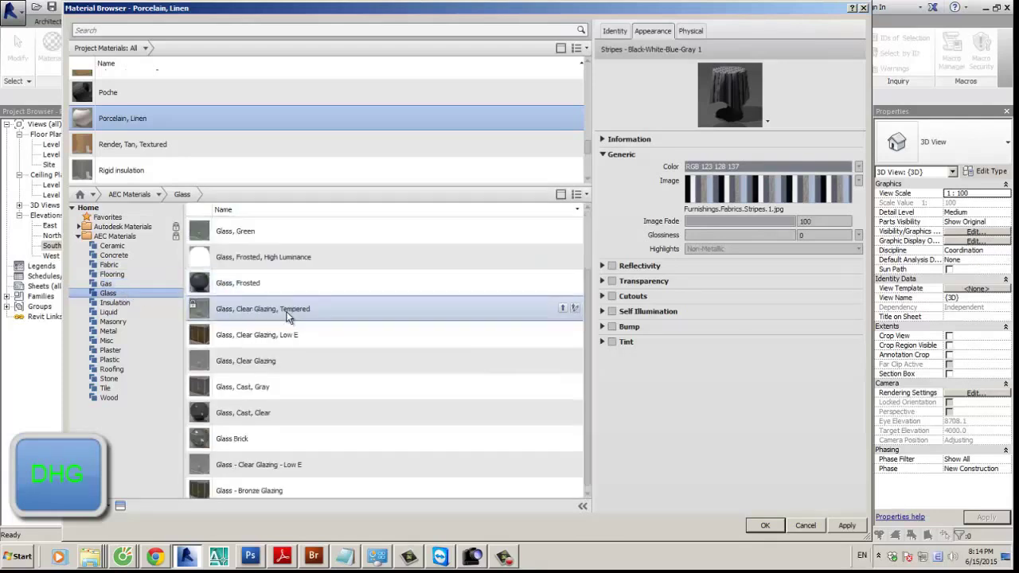
scroll(289, 317, down, 1)
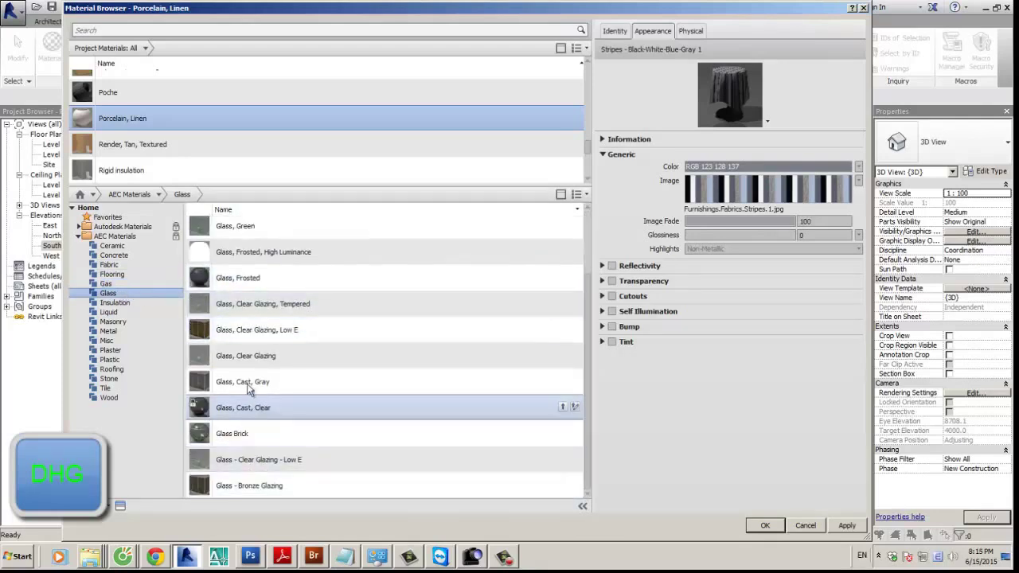
scroll(247, 389, up, 2)
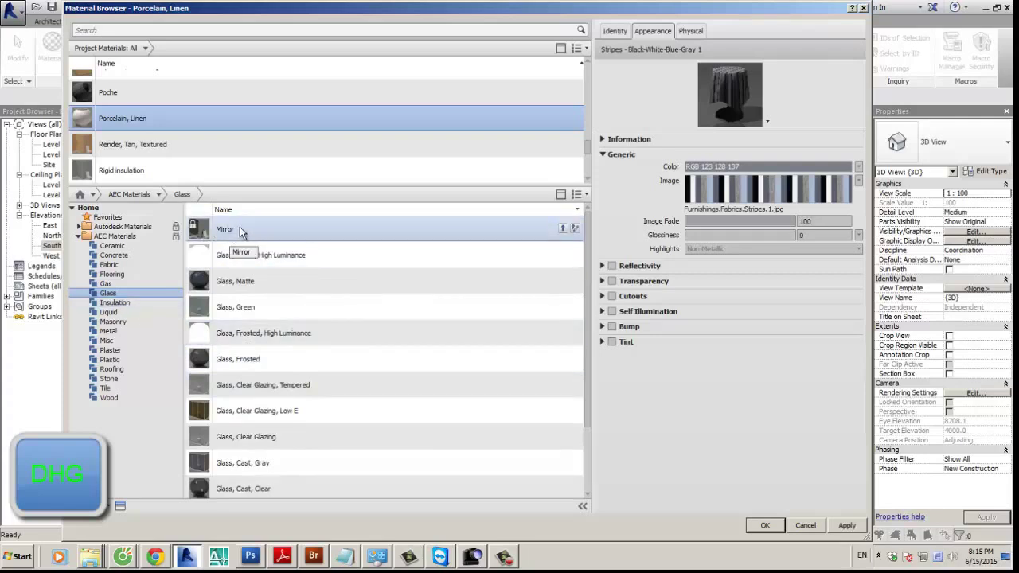
Step: Browse the Insulation category of AEC Materials and inspect the appearance of one of its materials
click(133, 301)
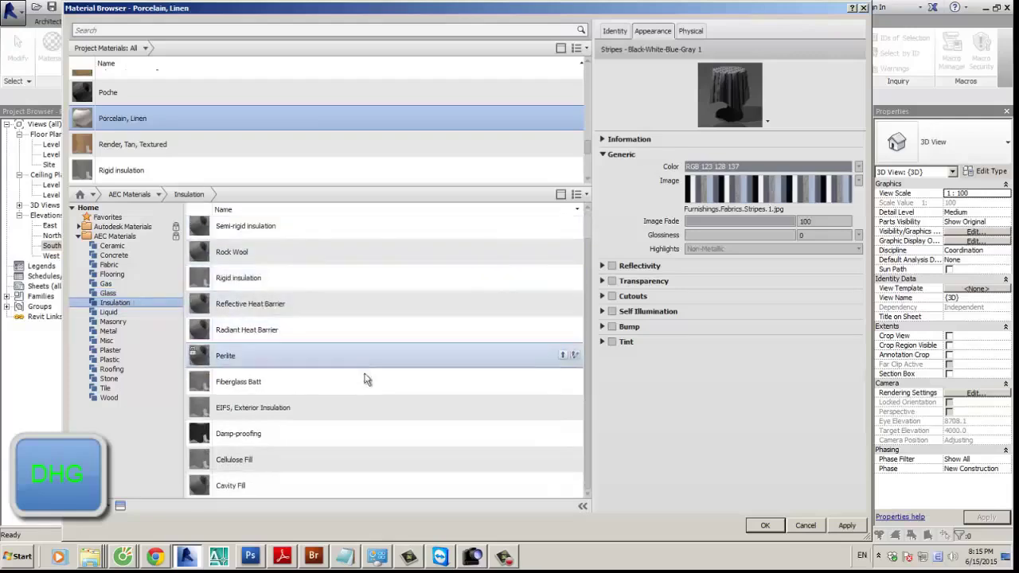
click(363, 405)
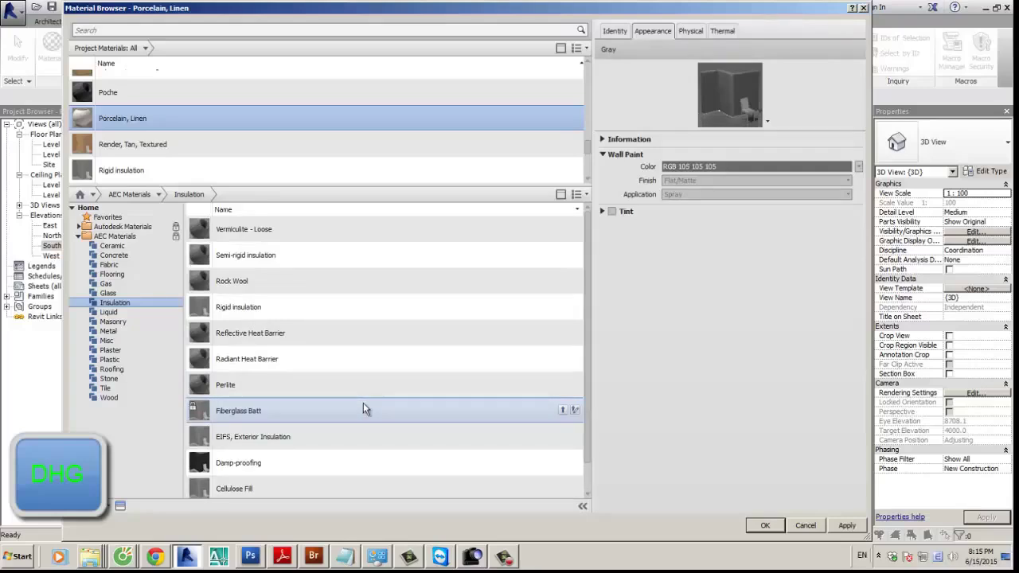
scroll(363, 403, down, 1)
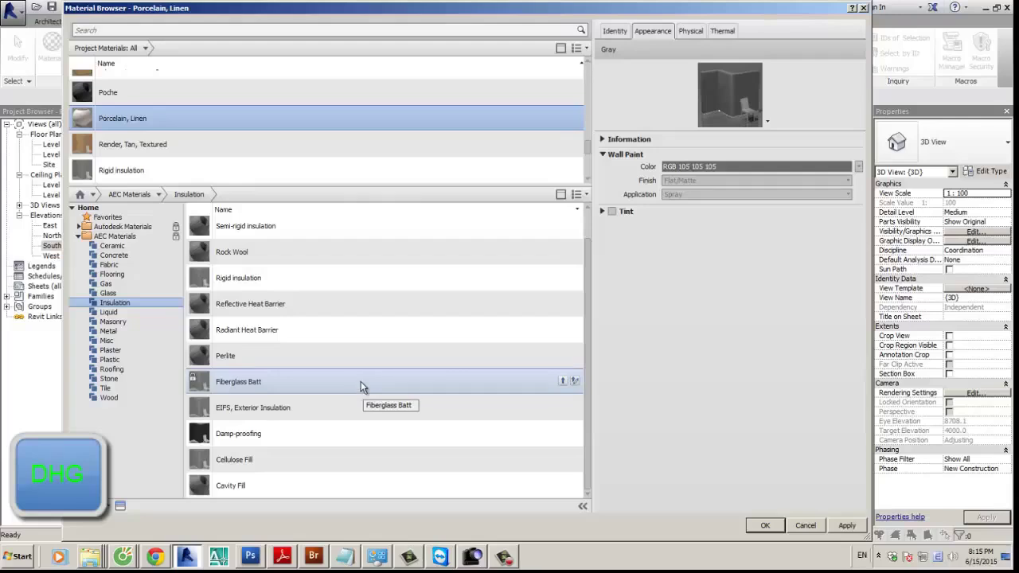
Step: Add the Water material from the AEC Liquid category to the project and turn on its render appearance for shading
click(131, 312)
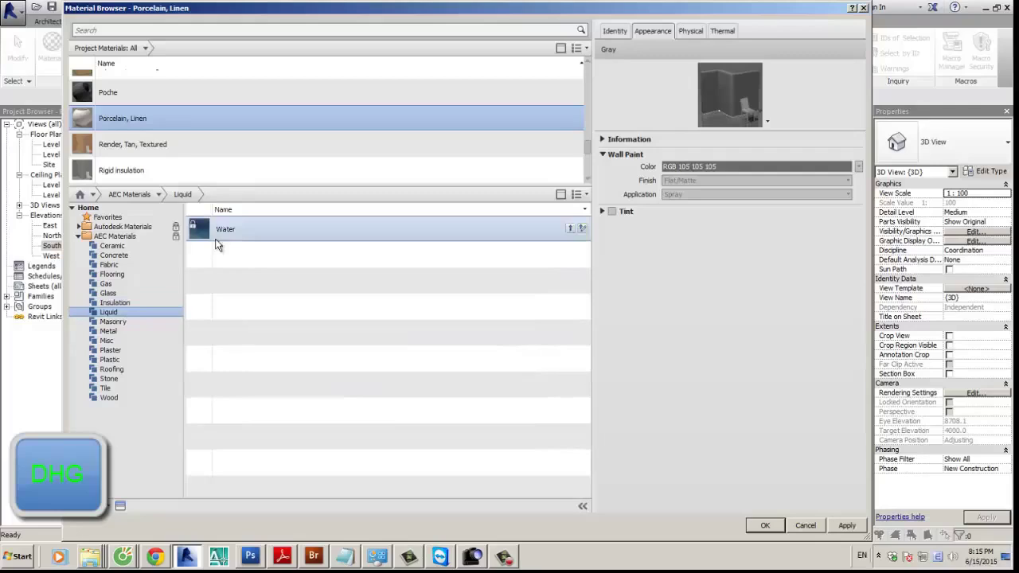
click(569, 229)
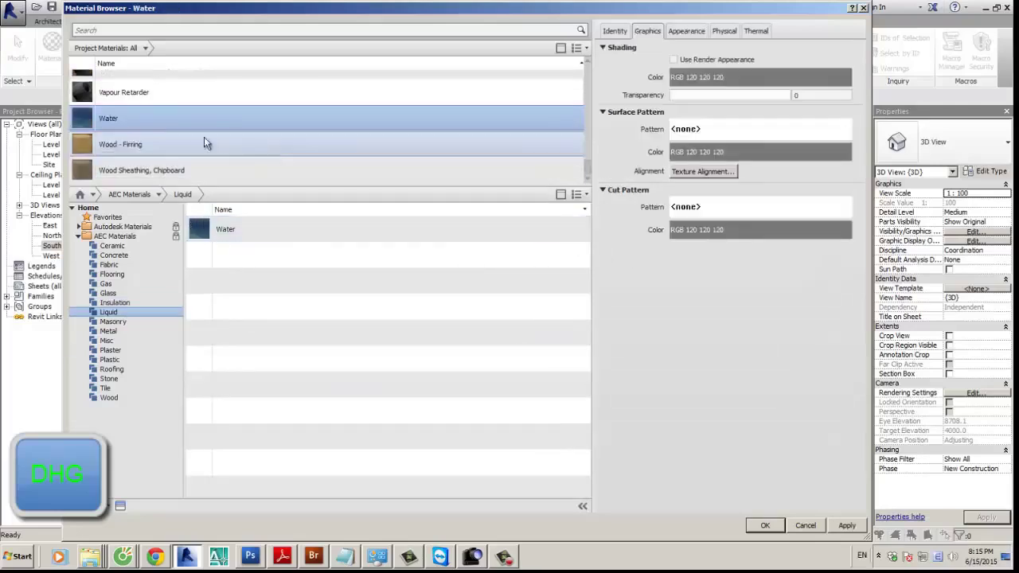
click(693, 78)
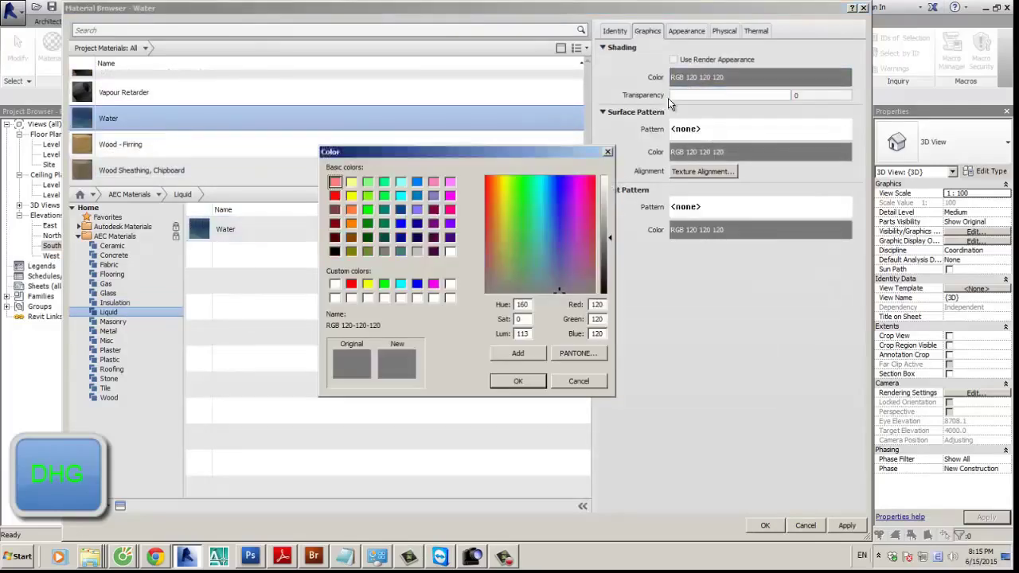
click(612, 150)
click(691, 61)
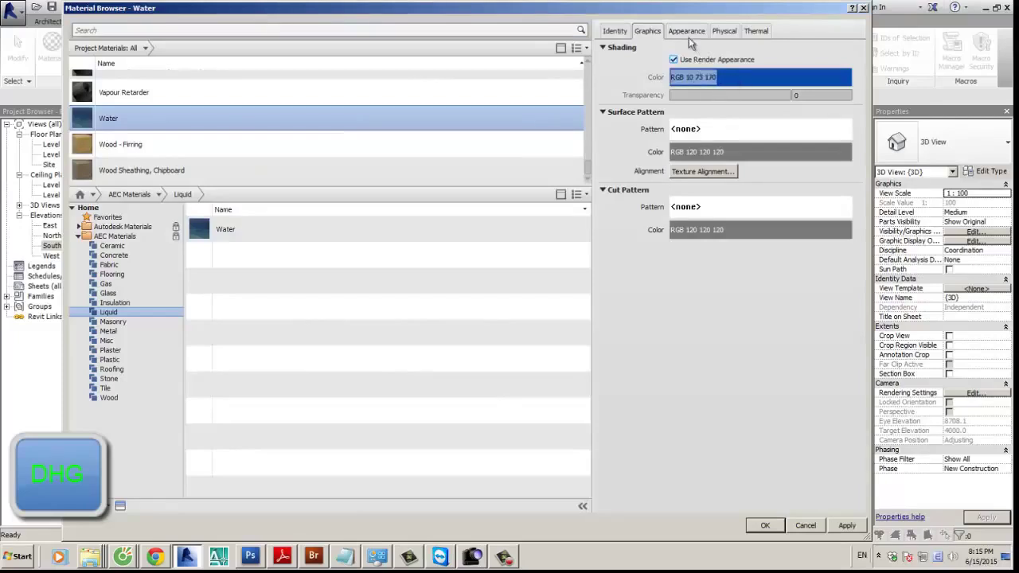
Step: Try the Swimming Pool and Generic Reflecting Pool types for Water's appearance, and set the type to Generic Stream/River
click(686, 32)
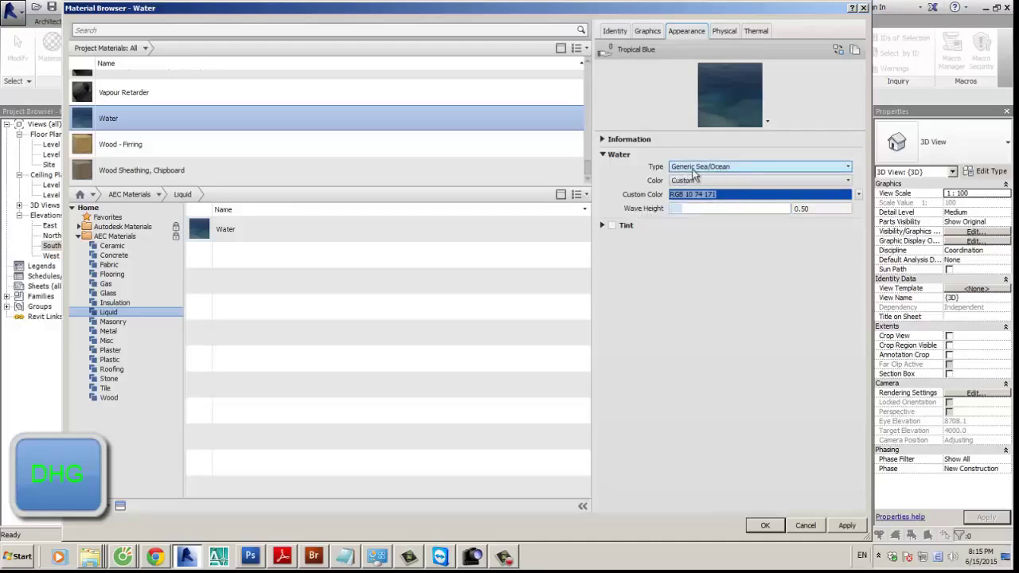
click(720, 168)
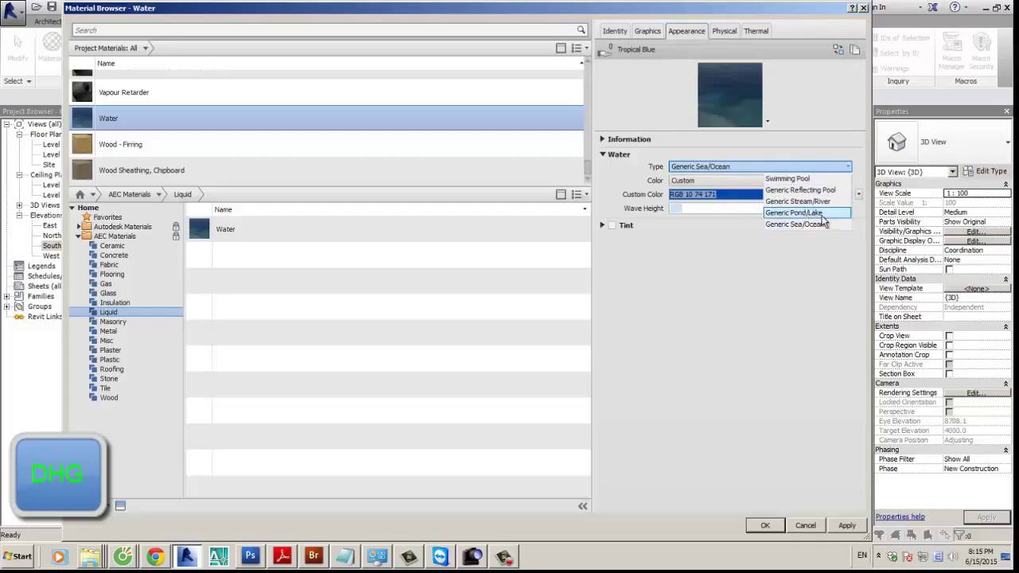
click(803, 179)
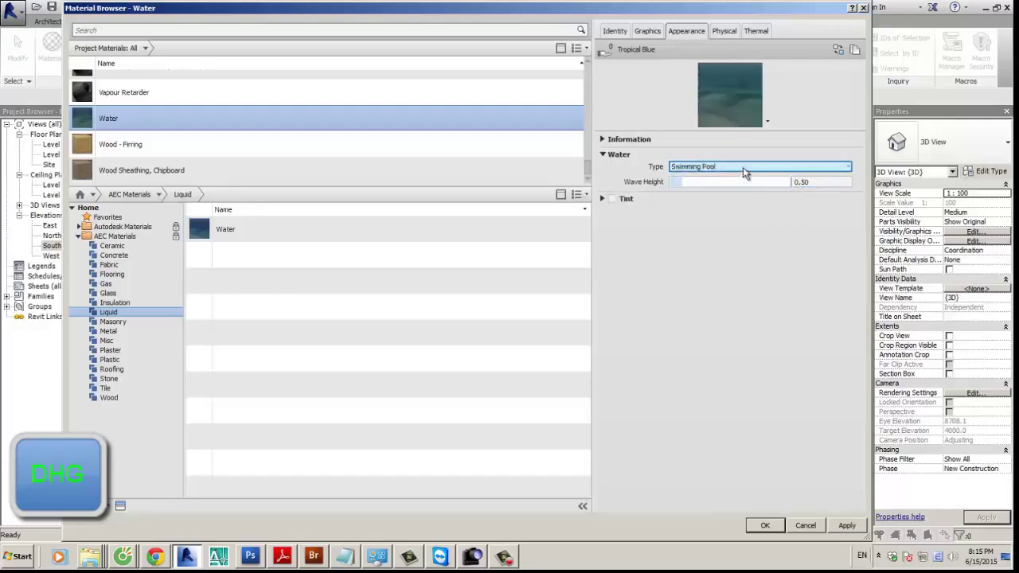
click(811, 166)
click(814, 192)
click(756, 167)
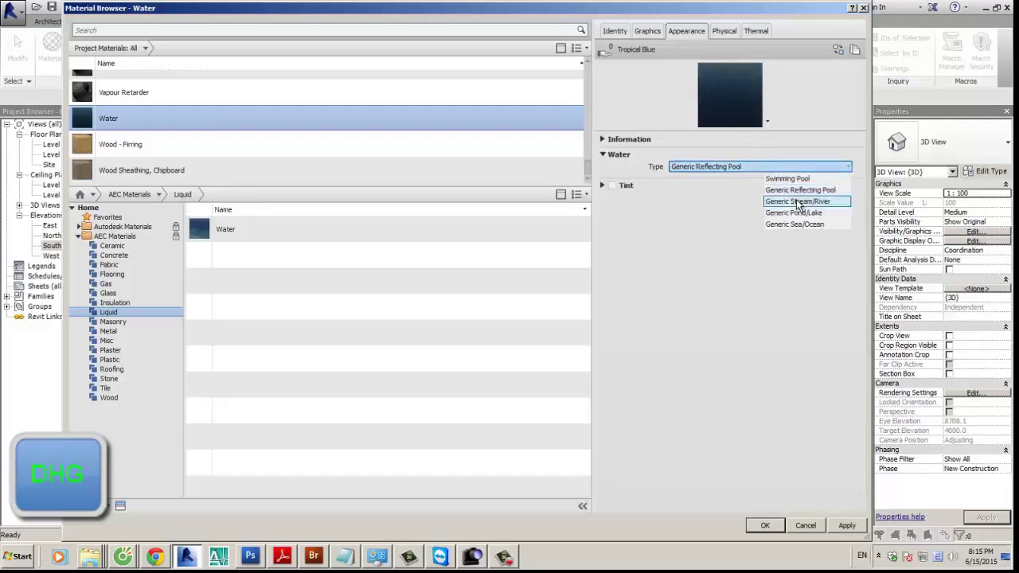
click(796, 201)
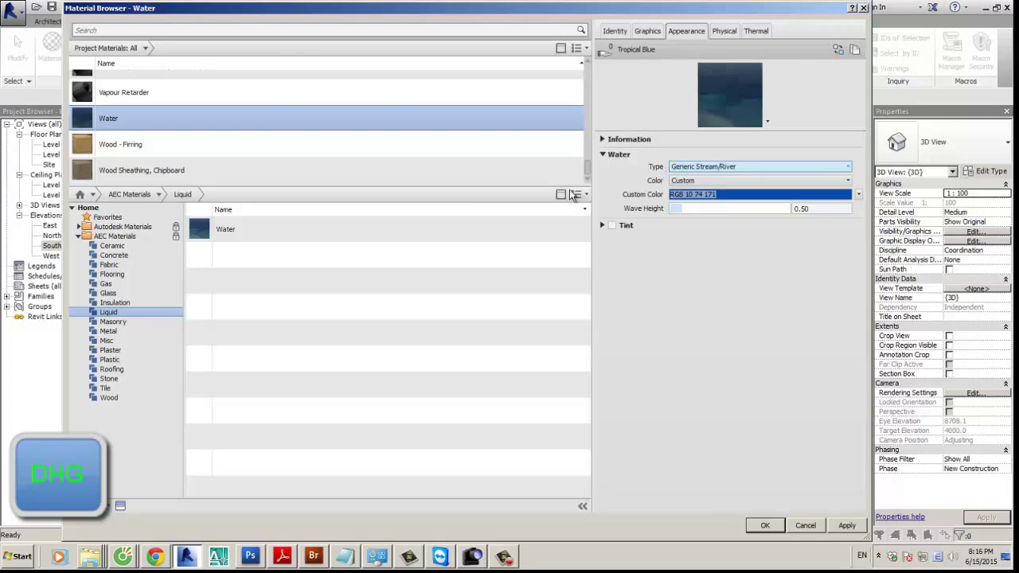
Step: Browse the Masonry category of AEC Materials and inspect the appearance of Brick, Adobe
click(128, 323)
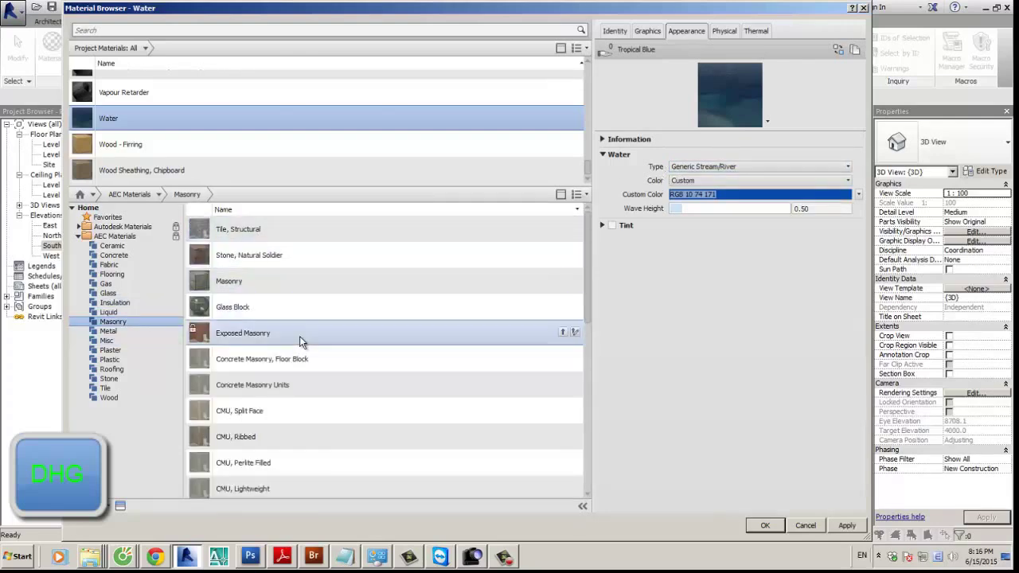
scroll(299, 336, down, 10)
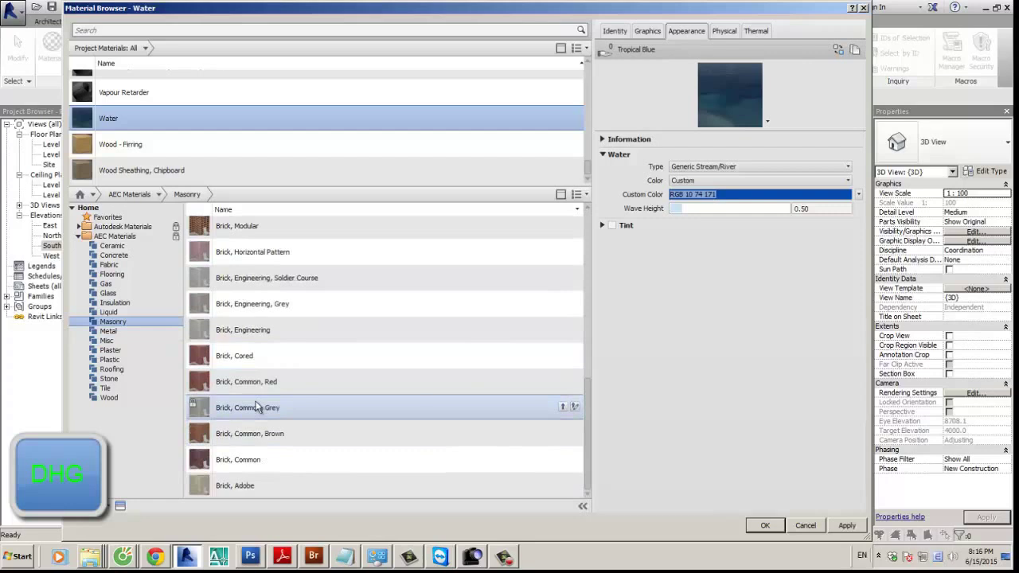
click(257, 407)
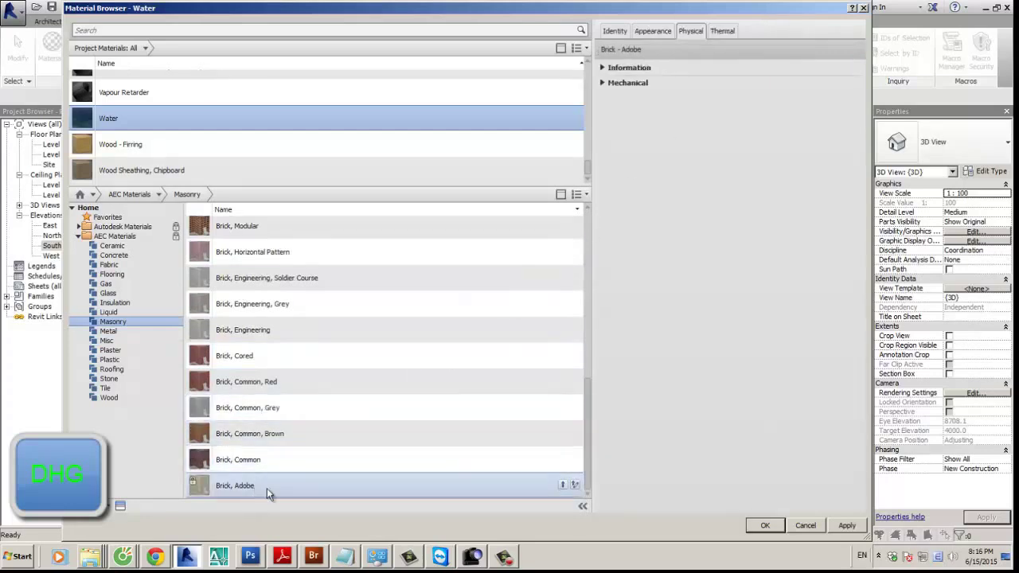
click(662, 23)
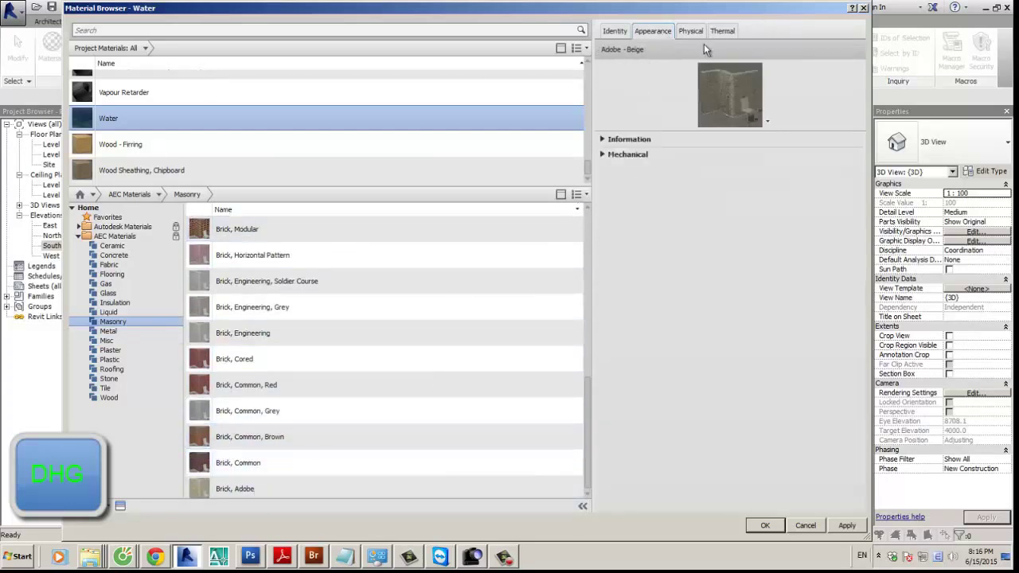
Step: Browse the Metal category of AEC Materials, looking through its steel, iron, copper, brass, aluminum and metal panel materials
click(129, 332)
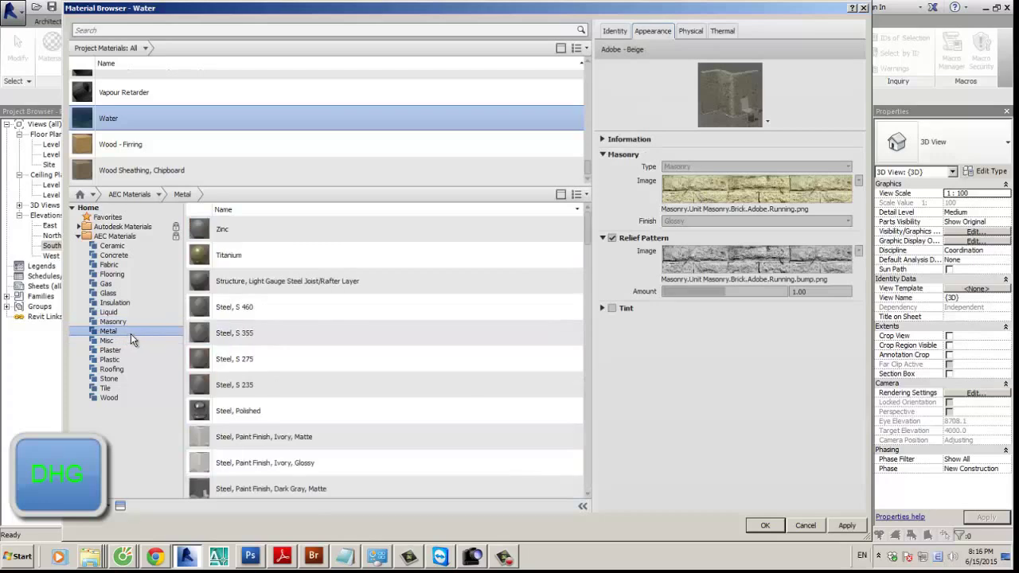
scroll(289, 366, down, 6)
scroll(289, 365, down, 6)
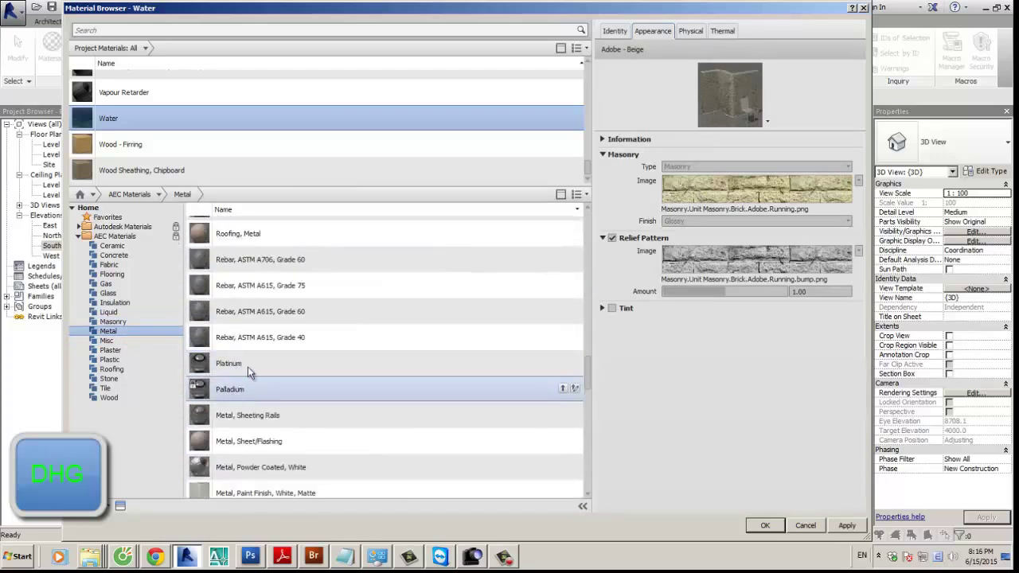
scroll(233, 472, down, 5)
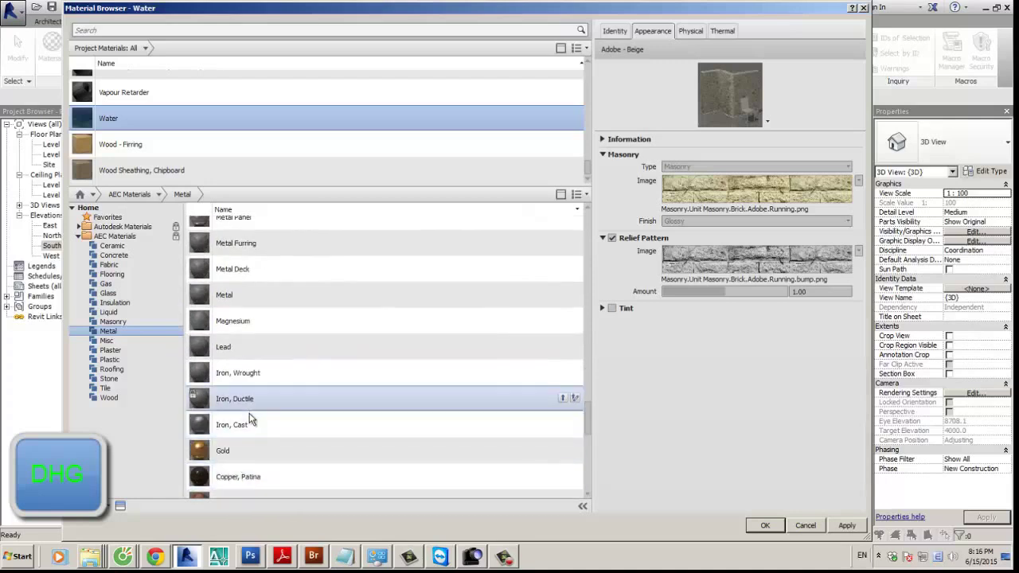
scroll(223, 459, down, 6)
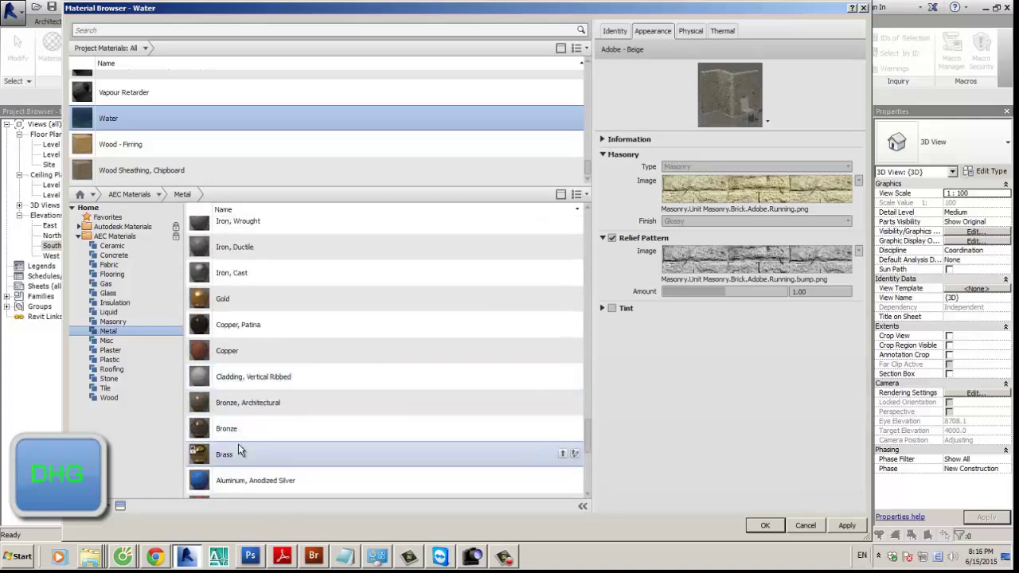
scroll(239, 446, down, 12)
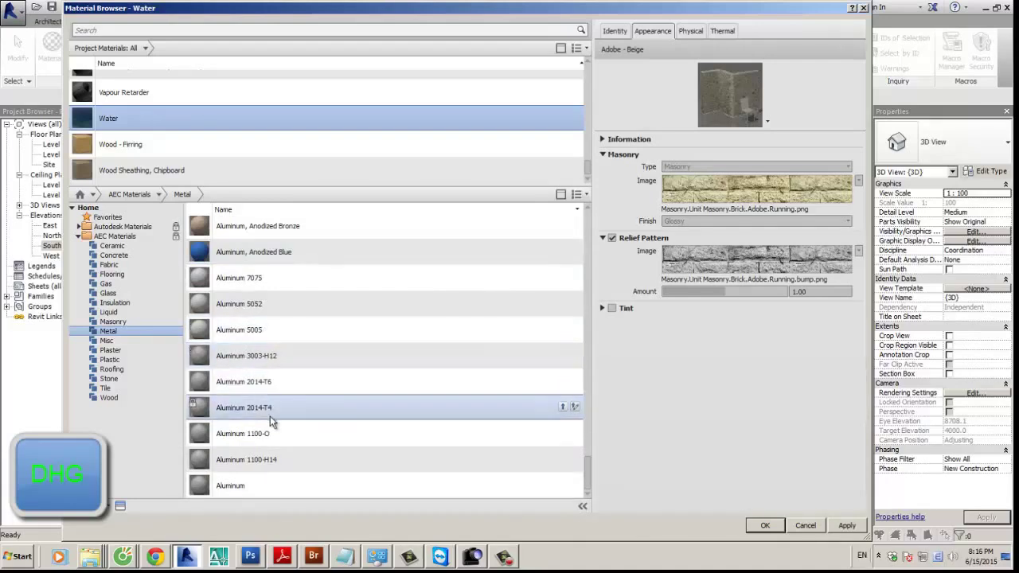
scroll(275, 374, up, 12)
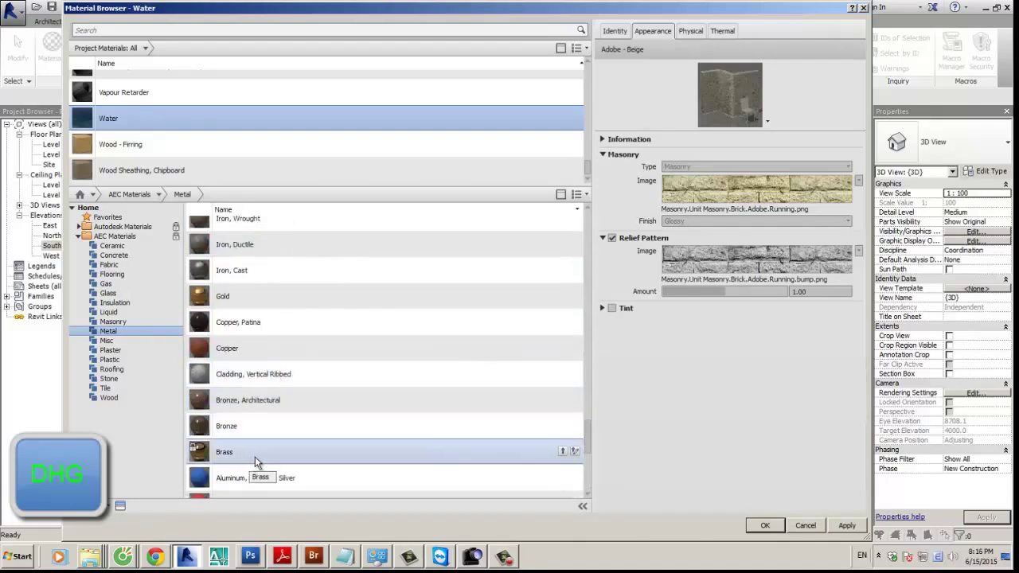
scroll(275, 437, up, 3)
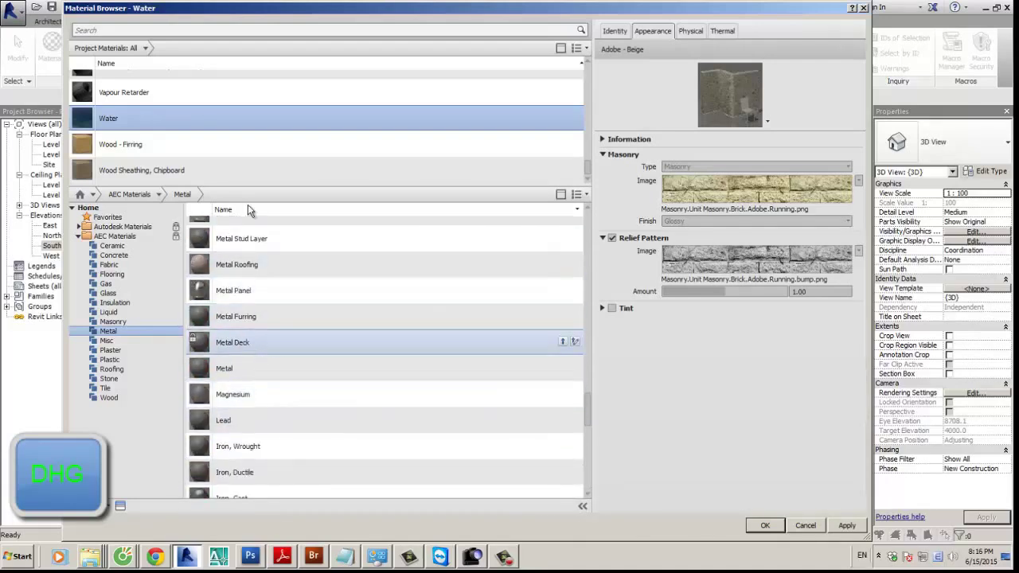
scroll(350, 298, up, 1)
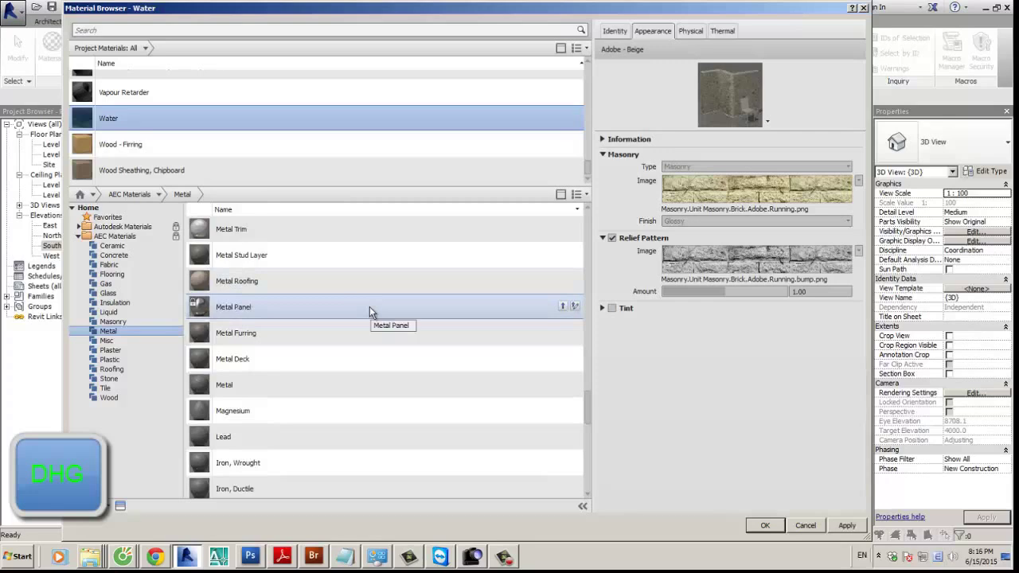
Step: In Windows Explorer, find the File Biet thu-thuc hanh folder under Congviec, 2011, Biet thu Rv on drive G and open 3.png
key(super+e)
double_click(721, 167)
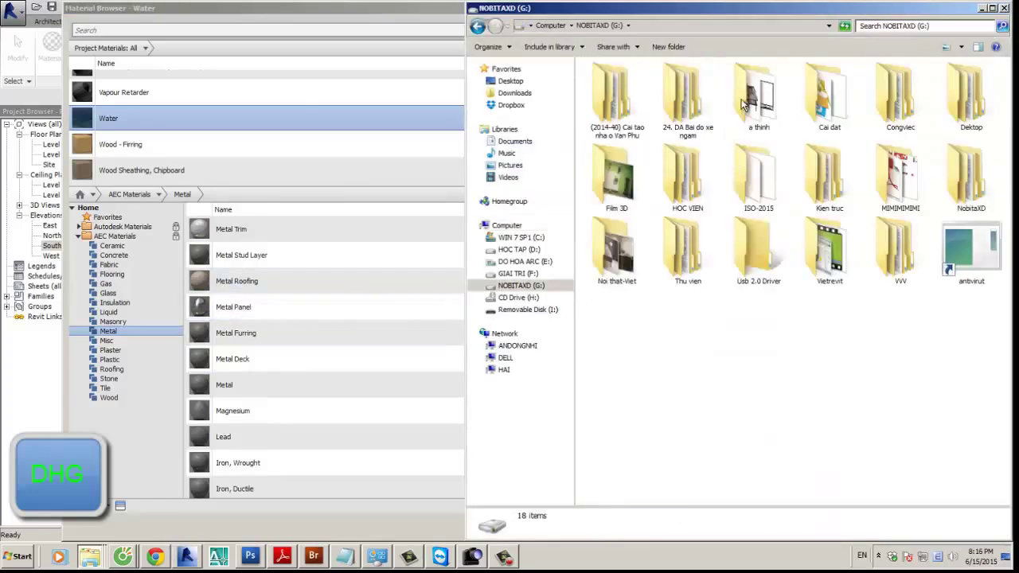
double_click(892, 100)
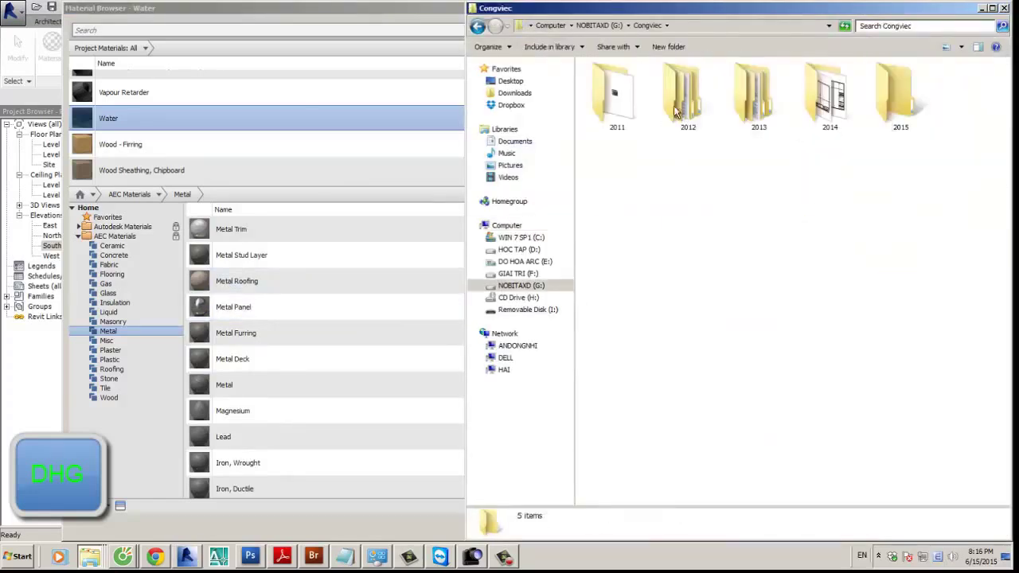
double_click(605, 102)
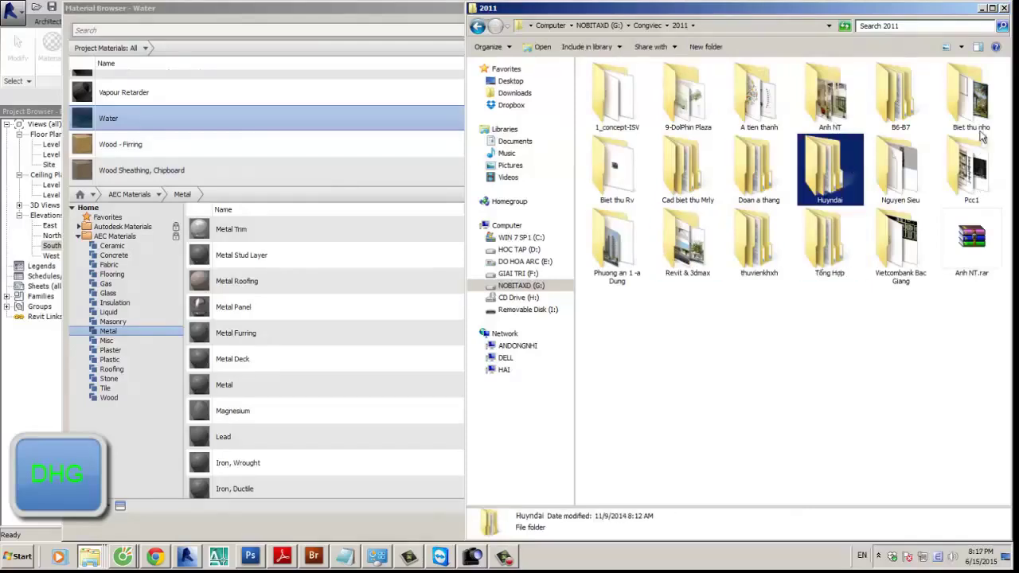
double_click(705, 171)
key(BackSpace)
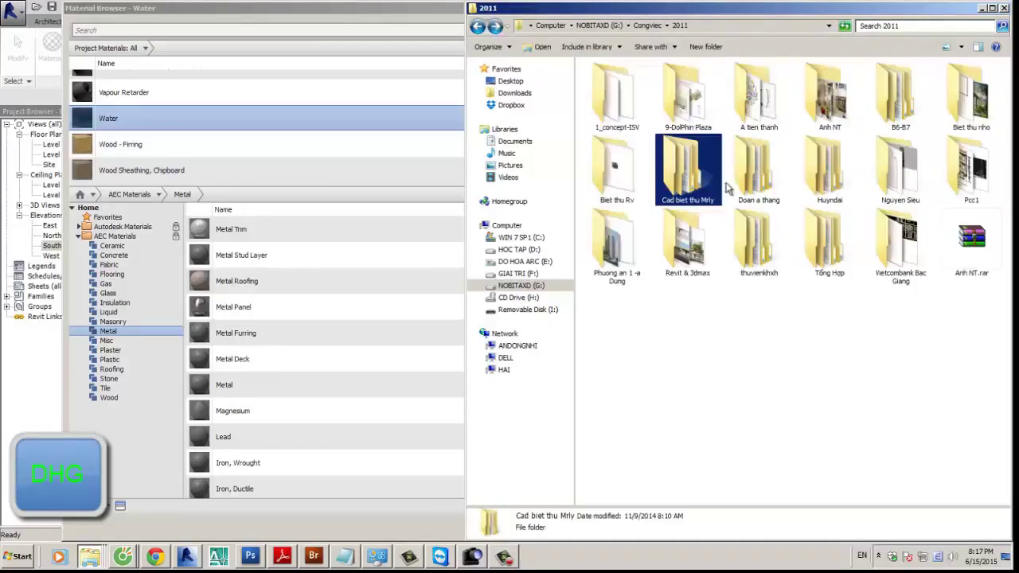
double_click(617, 169)
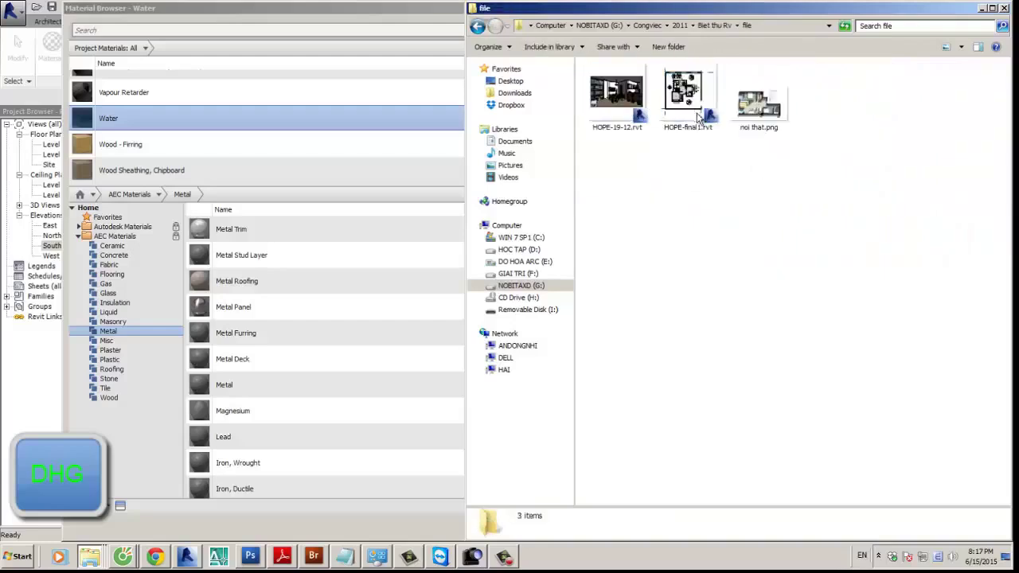
double_click(694, 115)
double_click(760, 107)
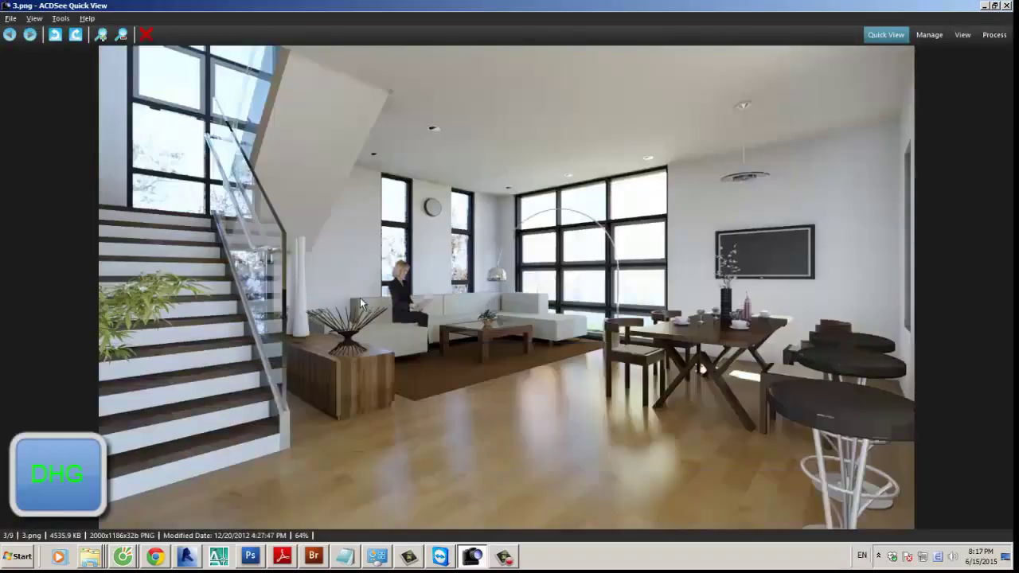
Step: Examine the materials in the living room rendering up close and at full view, and close the image
scroll(368, 307, up, 3)
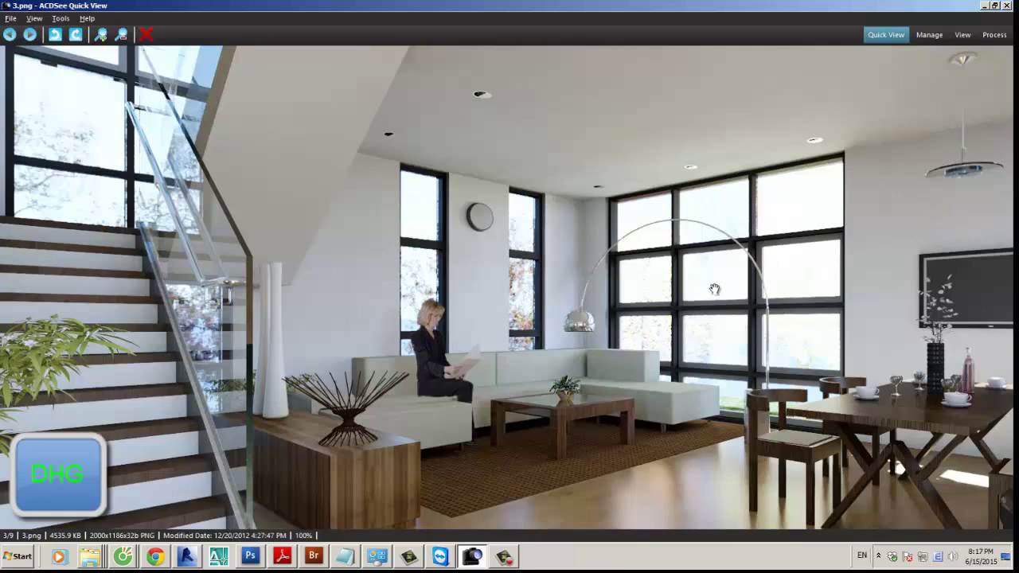
scroll(714, 289, down, 1)
double_click(557, 293)
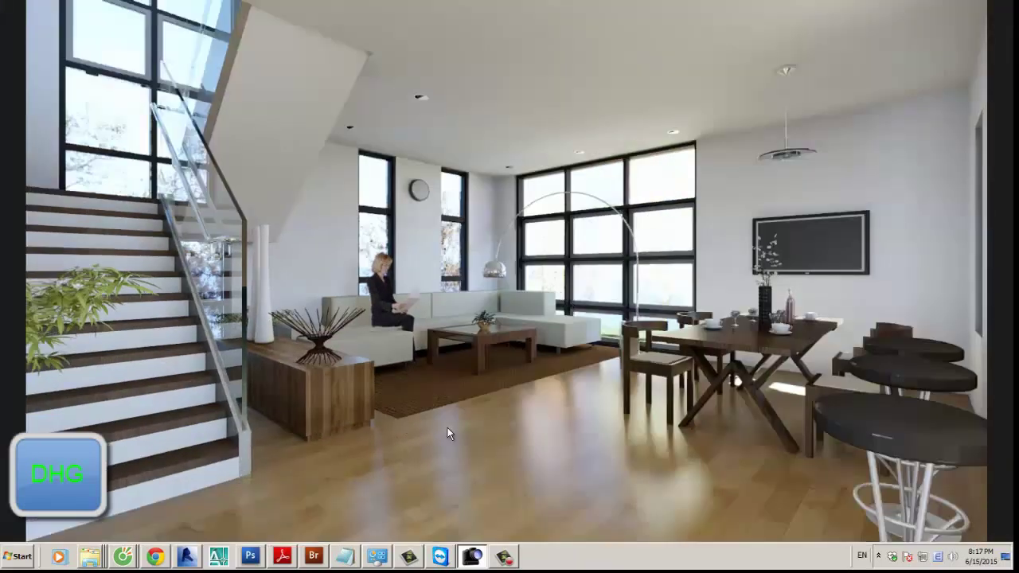
double_click(955, 38)
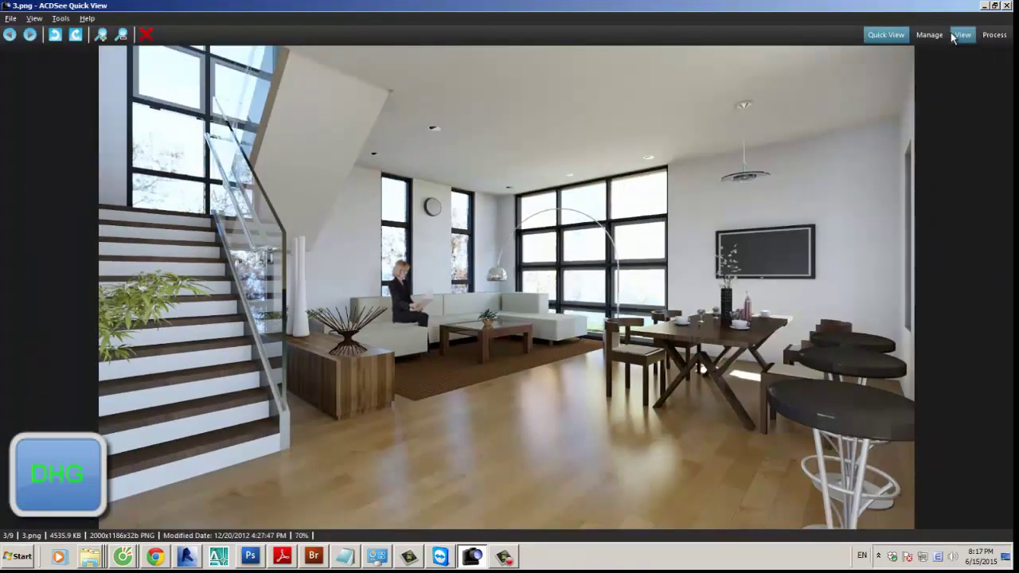
click(1007, 6)
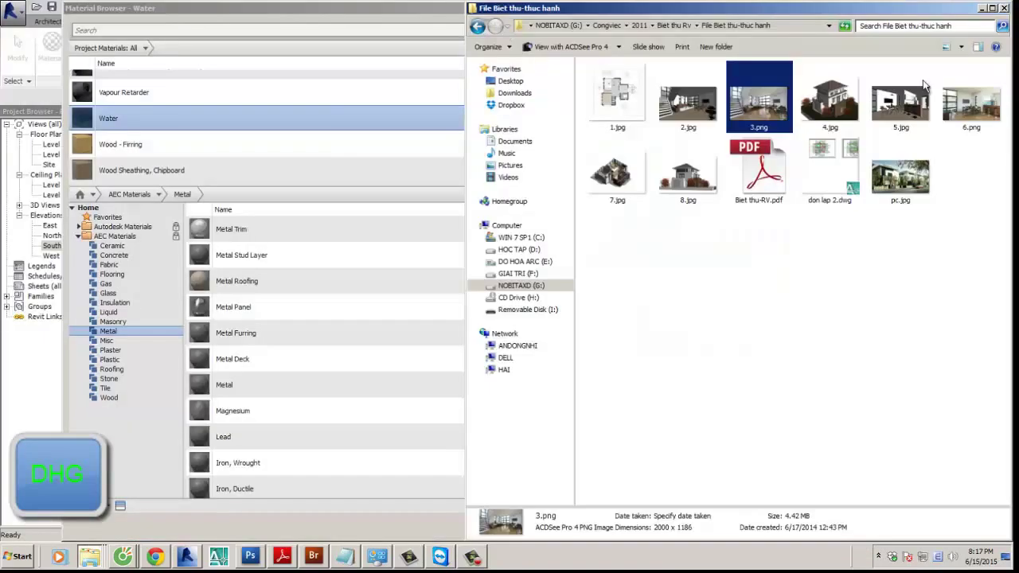
Step: Back in Revit's Material Browser, add Grass from the AEC Misc category to the project and expand its Bump appearance settings
click(138, 341)
scroll(271, 358, down, 10)
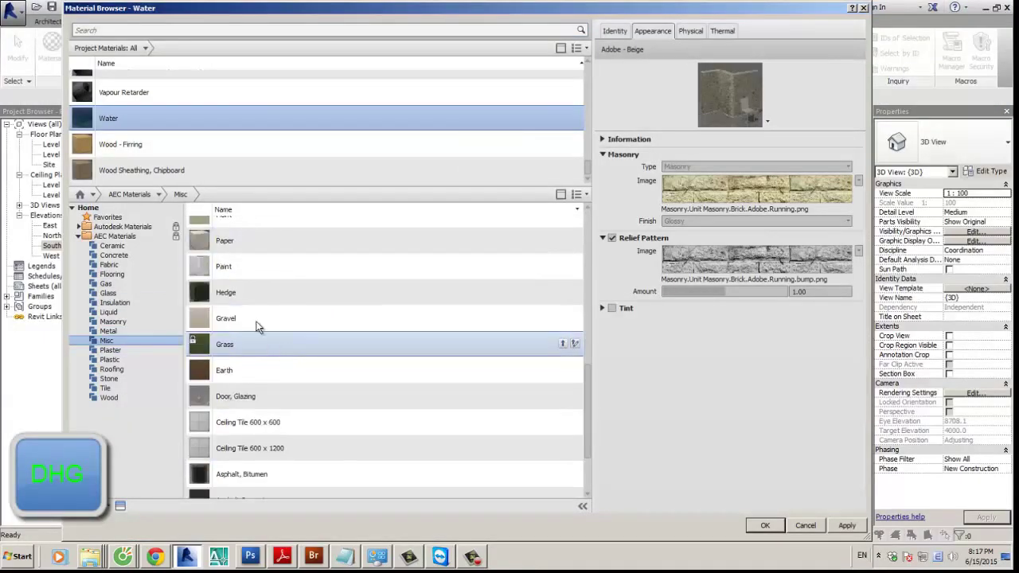
click(298, 355)
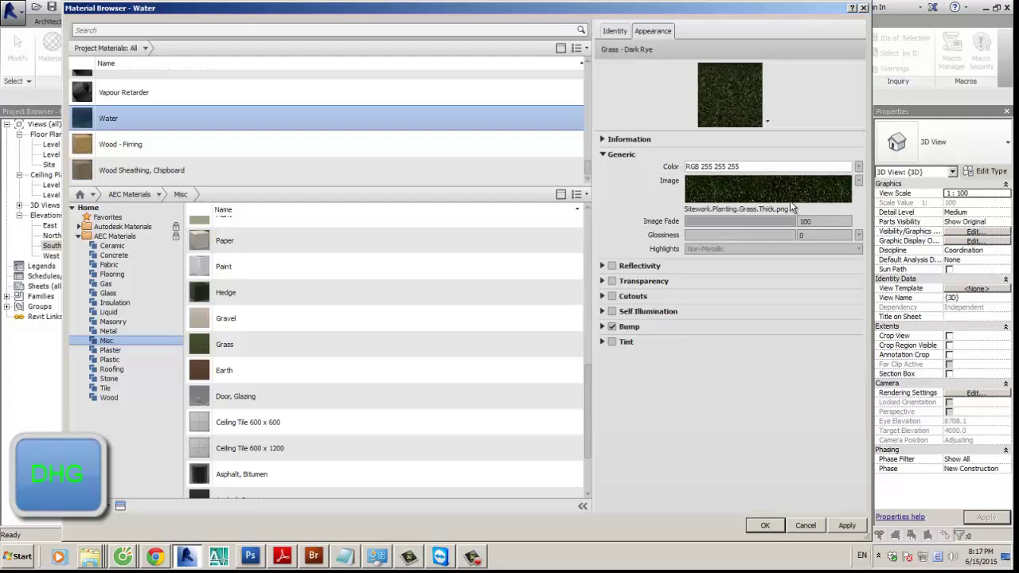
drag(763, 9, 722, 13)
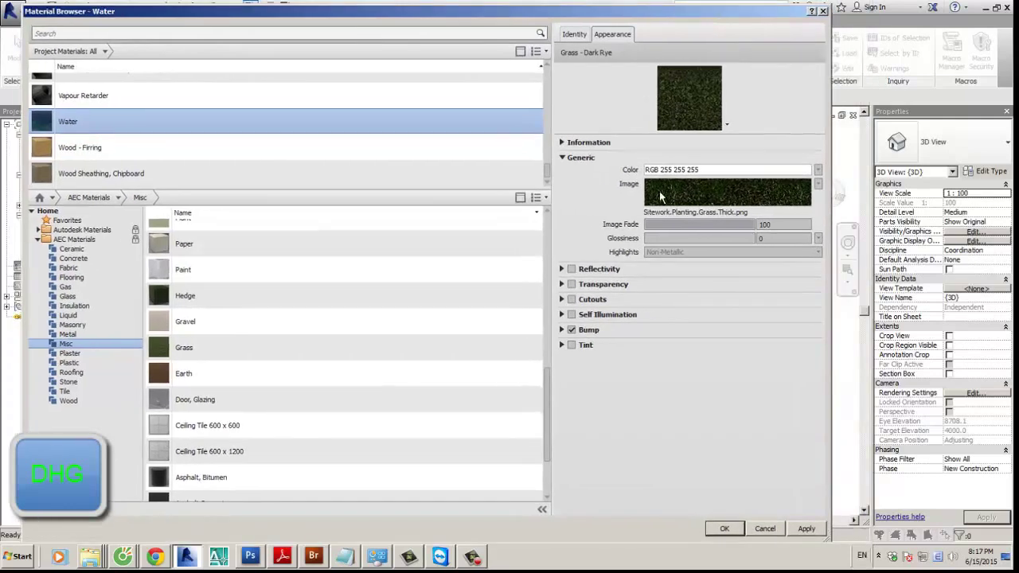
scroll(216, 323, up, 1)
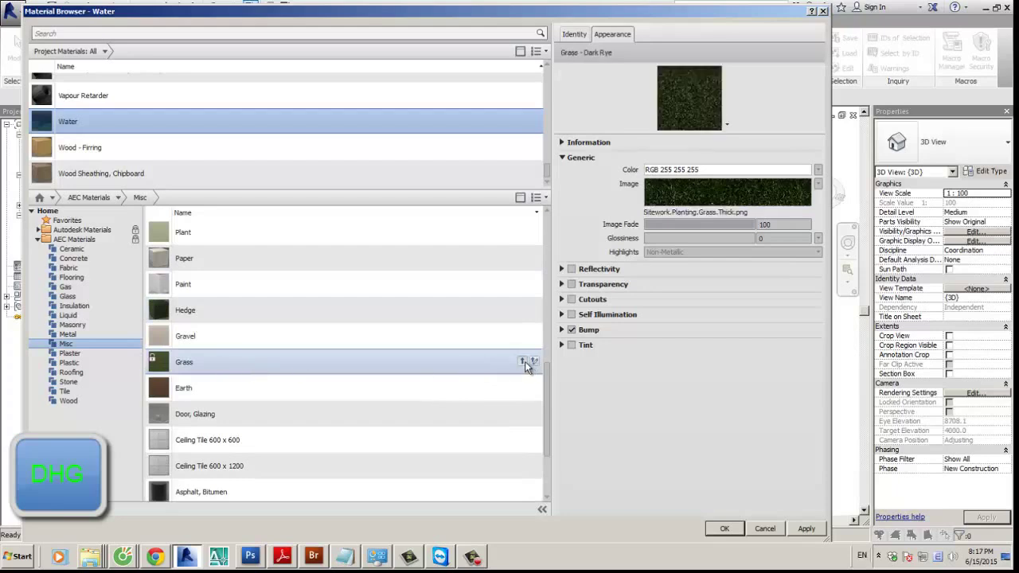
click(522, 361)
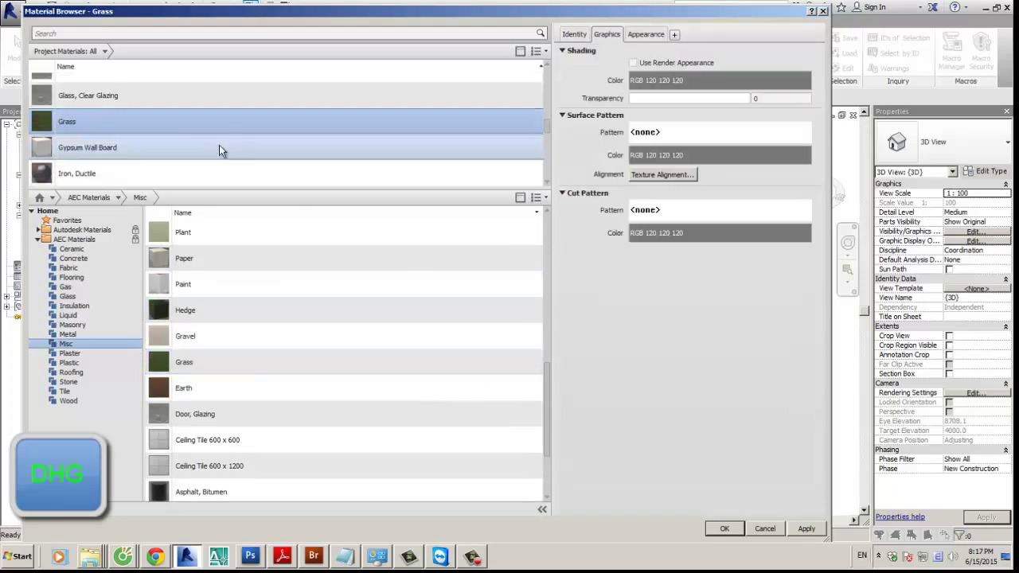
click(651, 36)
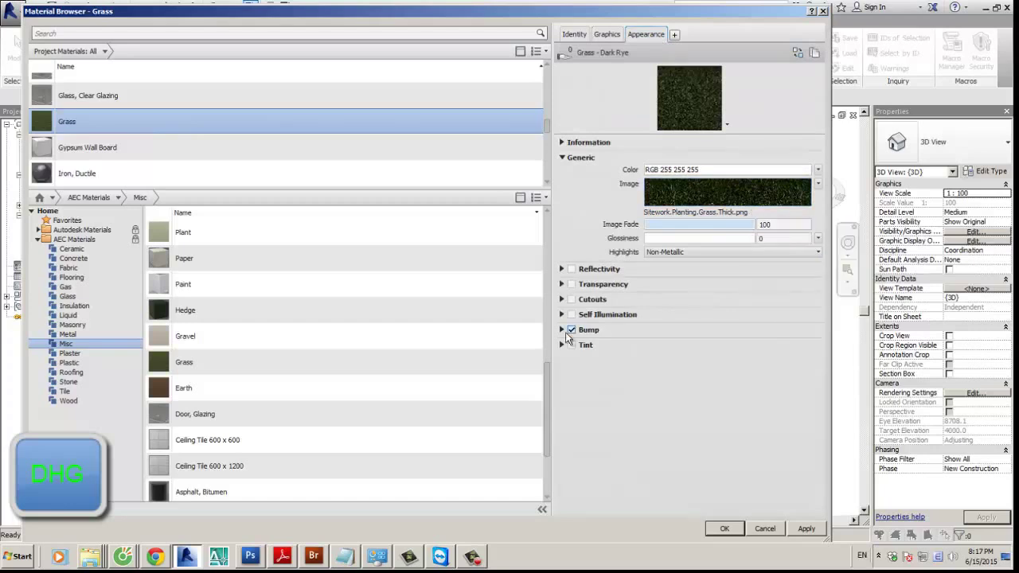
click(561, 330)
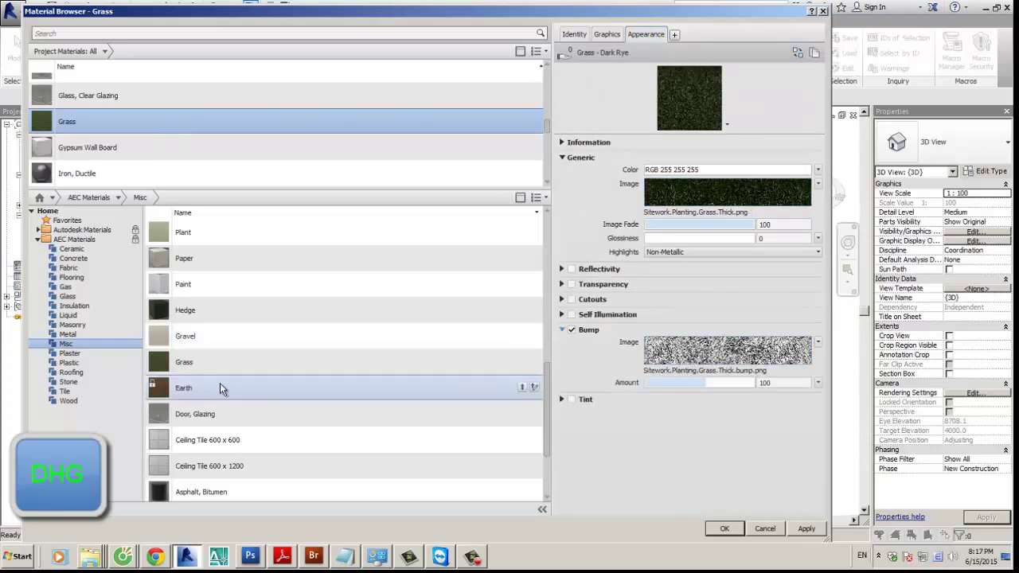
Step: Inspect Misc materials such as Door, Glazing, Asphalt, Bitumen and Roofing, Tile, and show the Plaster category of AEC Materials
click(233, 414)
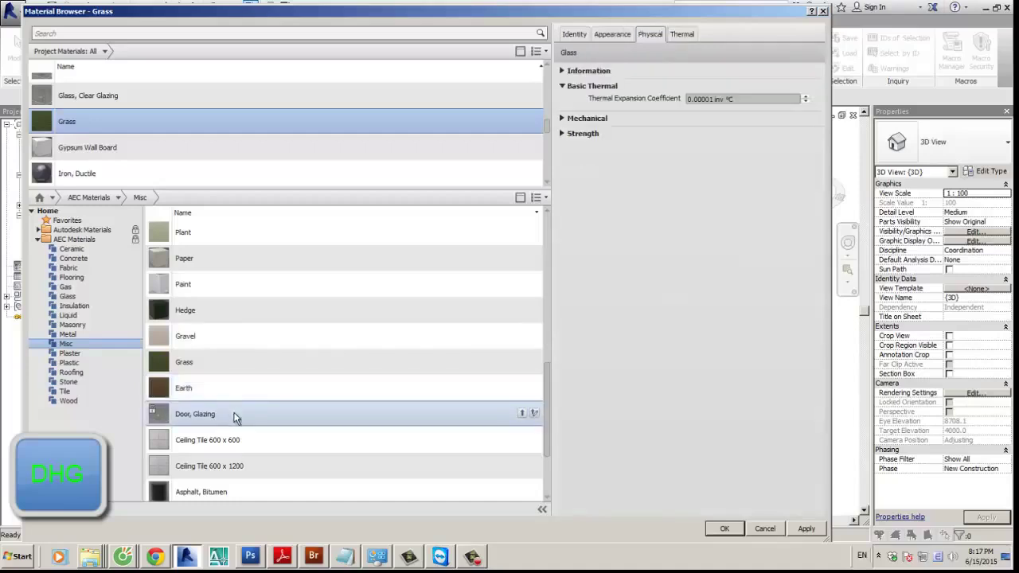
scroll(232, 408, down, 1)
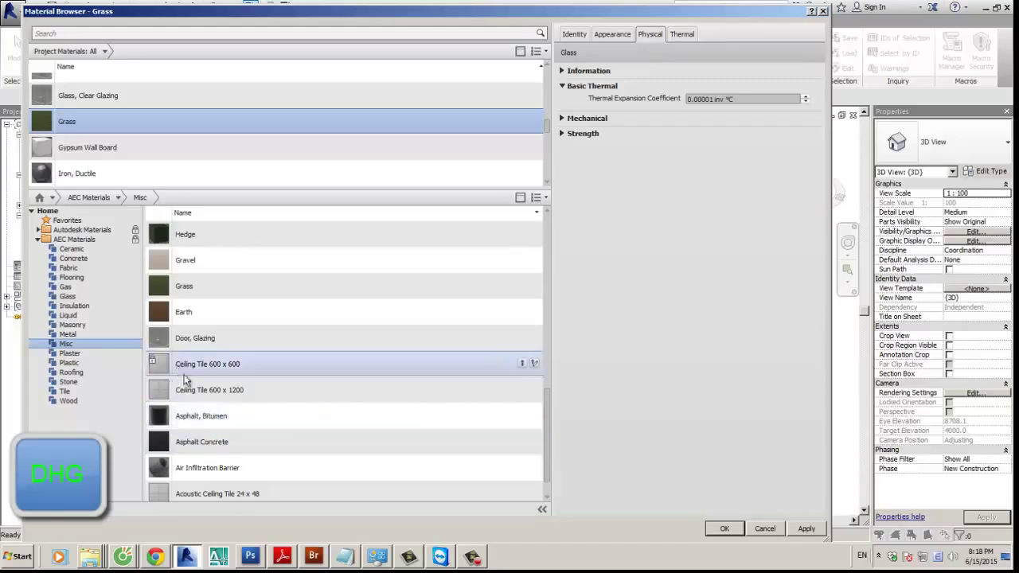
click(244, 417)
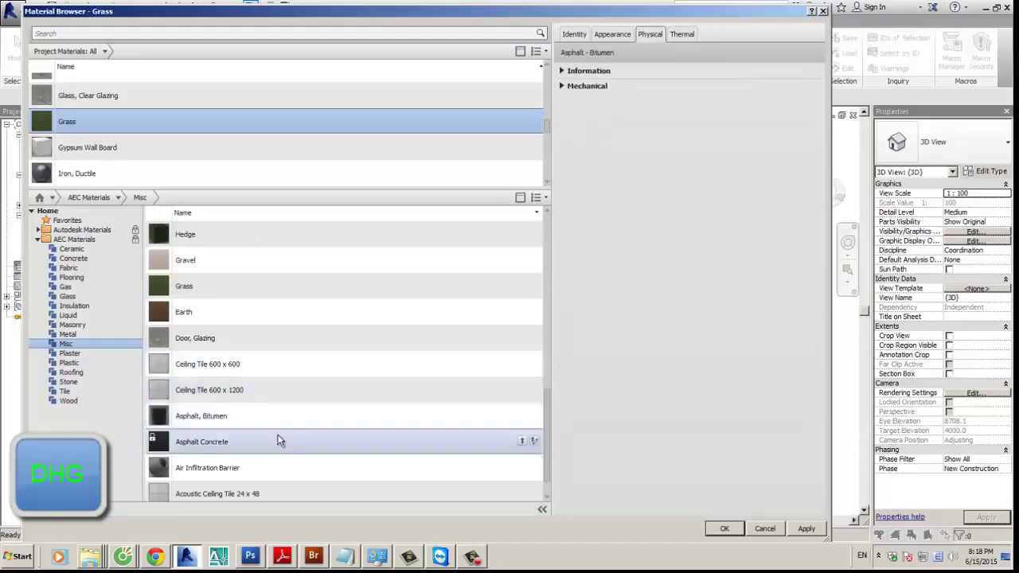
scroll(239, 445, down, 1)
click(235, 464)
scroll(235, 464, up, 5)
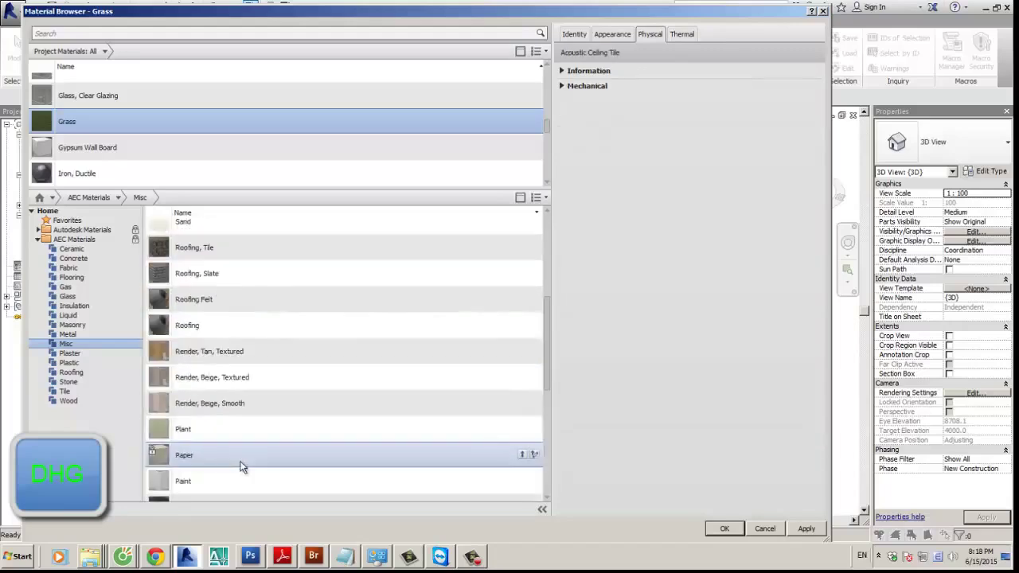
click(230, 271)
click(226, 258)
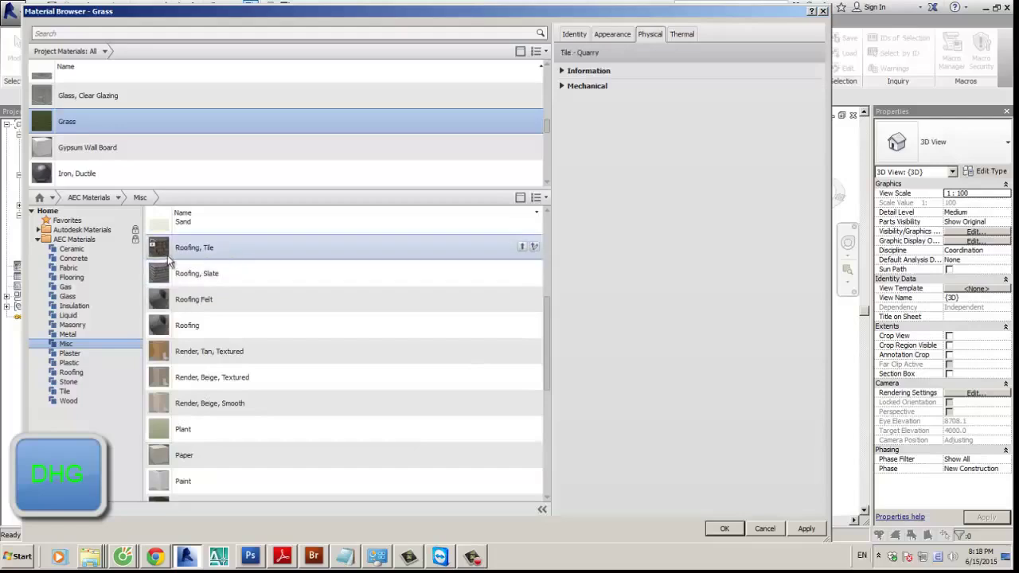
click(108, 353)
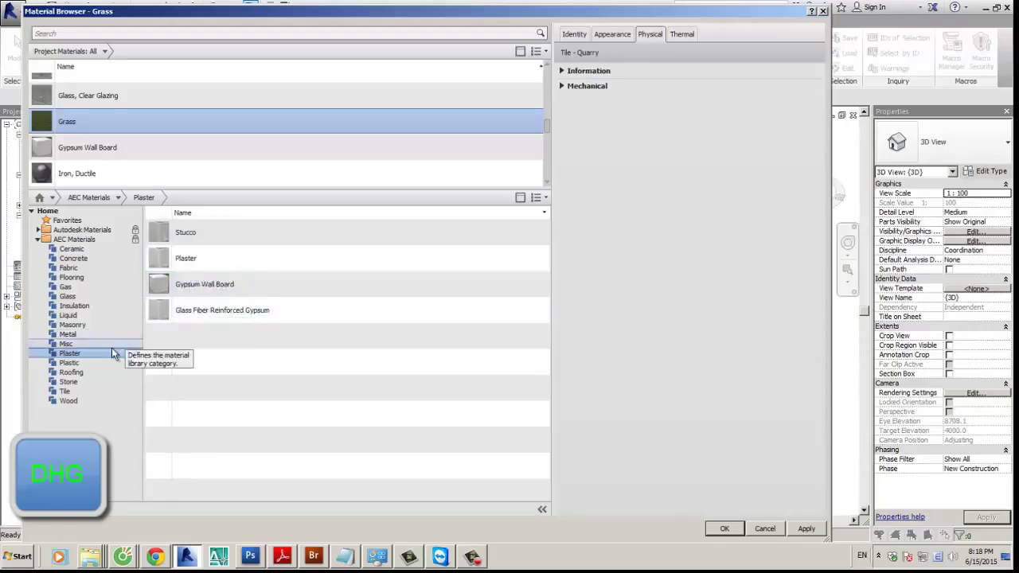
Step: Look through the materials in the Plastic category of AEC Materials, from Vinyl down to Acrylic
click(72, 362)
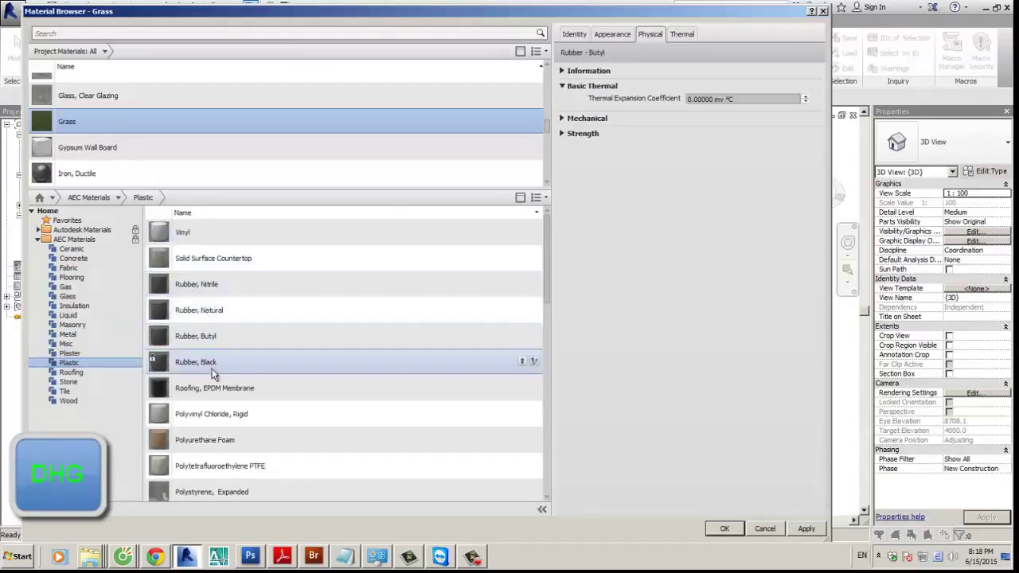
scroll(216, 450, down, 2)
scroll(220, 462, down, 2)
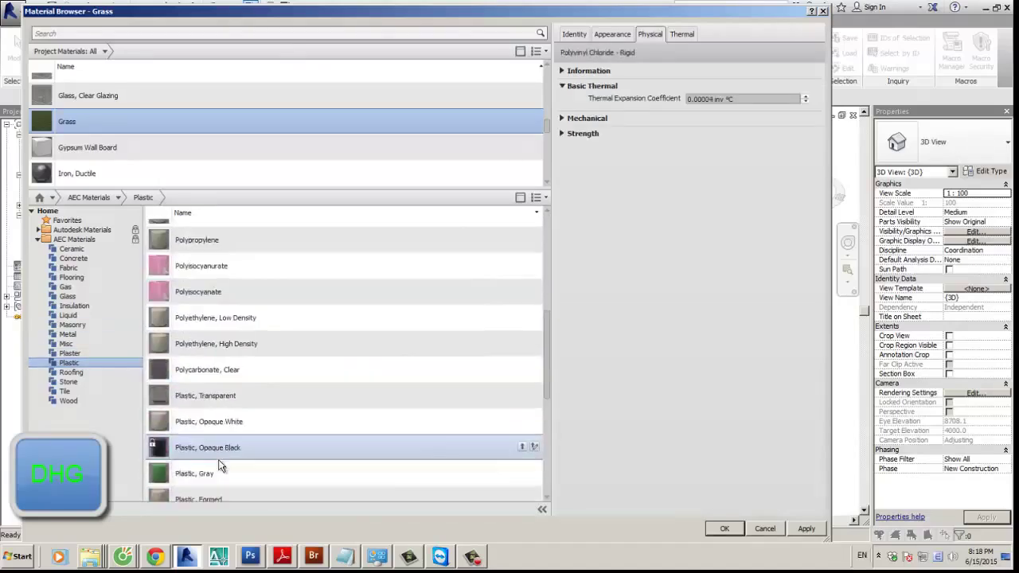
scroll(222, 447, down, 2)
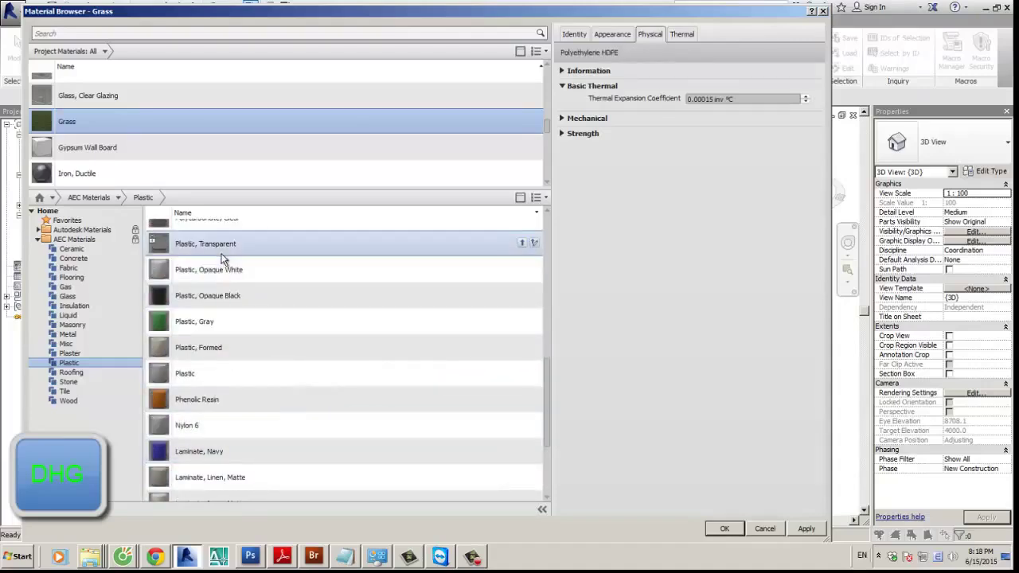
scroll(223, 258, up, 1)
scroll(234, 359, down, 3)
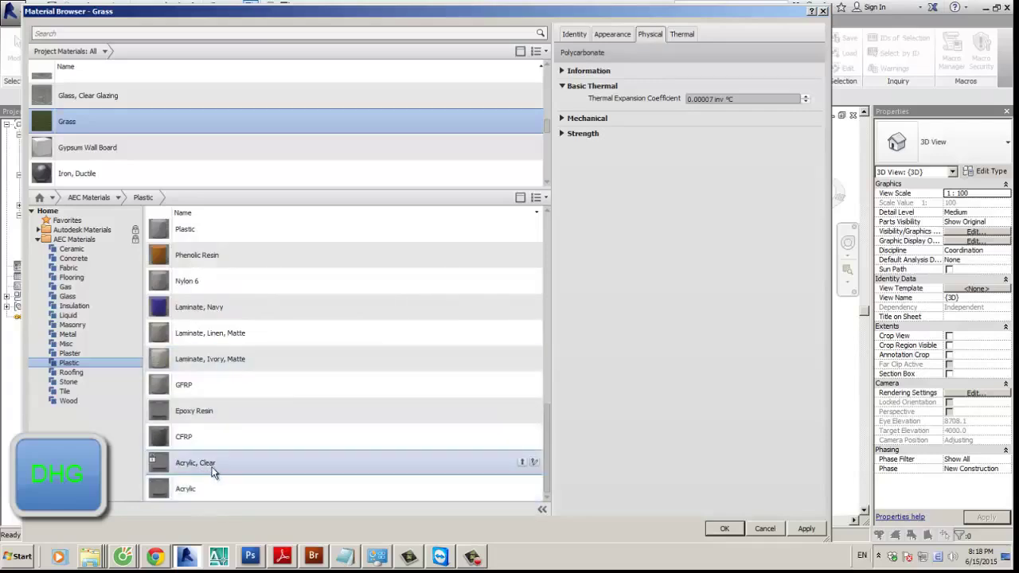
Step: Review the Roofing, Stone, Tile and Wood categories of AEC Materials
click(102, 373)
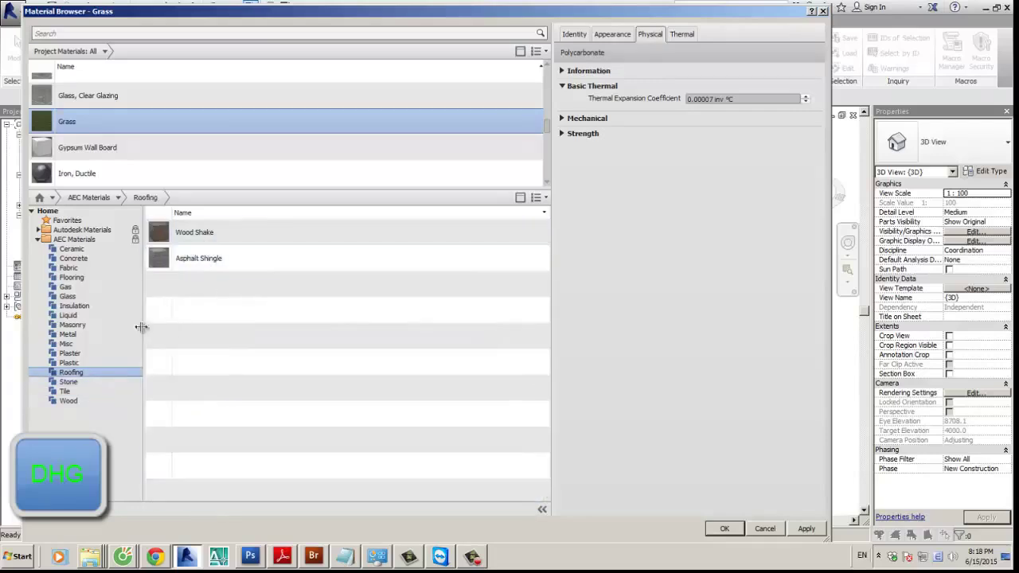
click(71, 382)
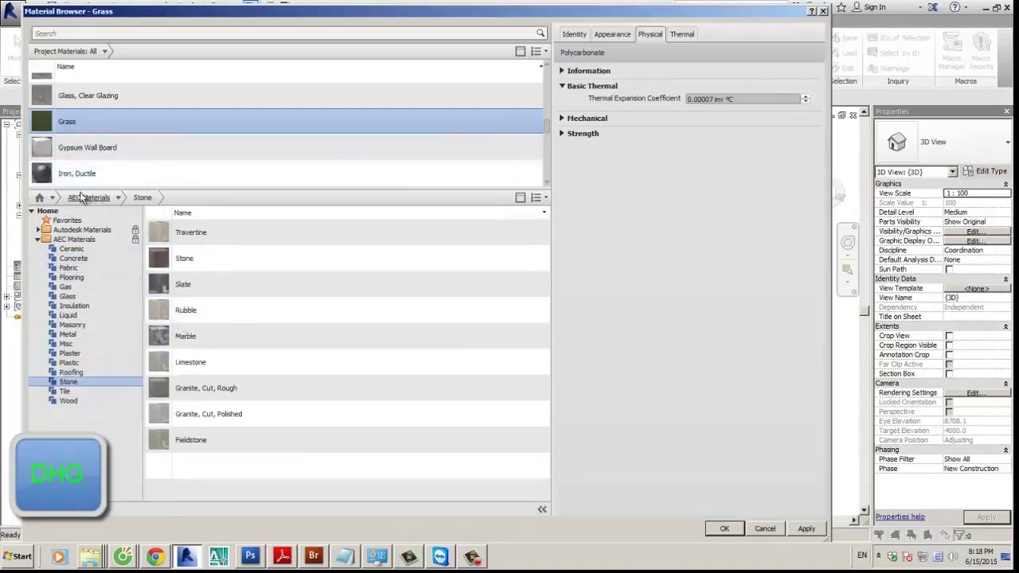
mouse_move(162, 269)
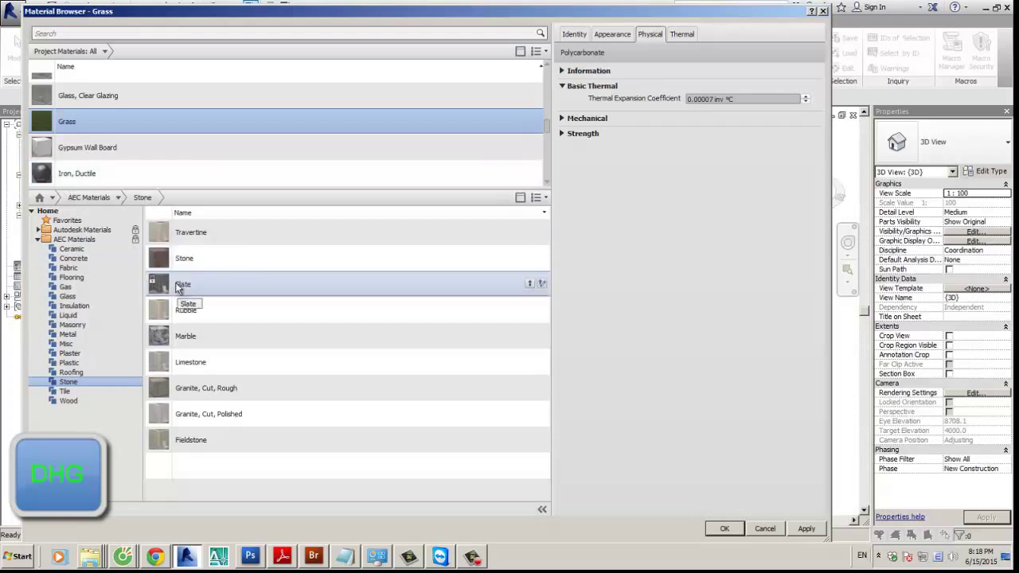
click(83, 390)
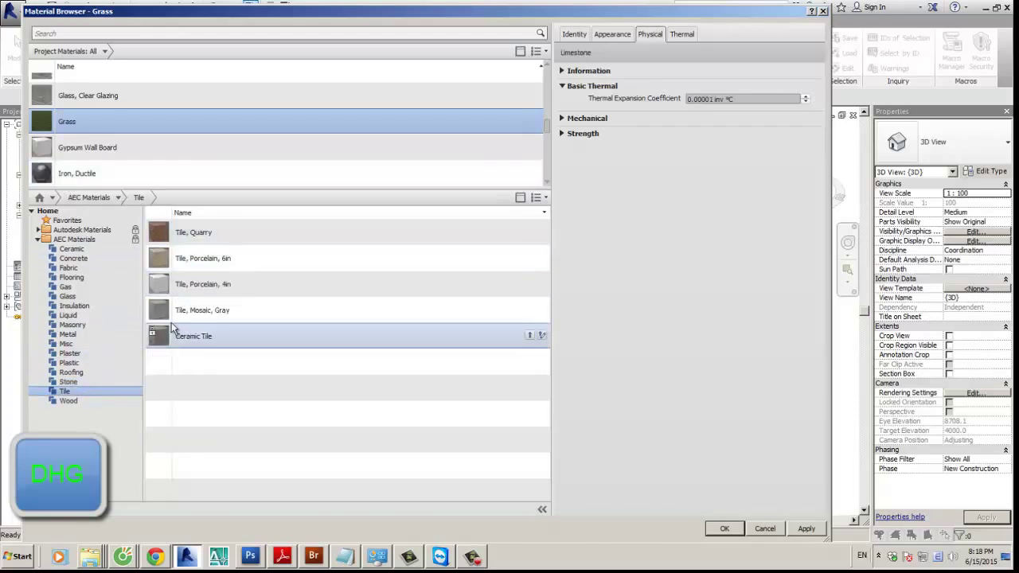
click(111, 399)
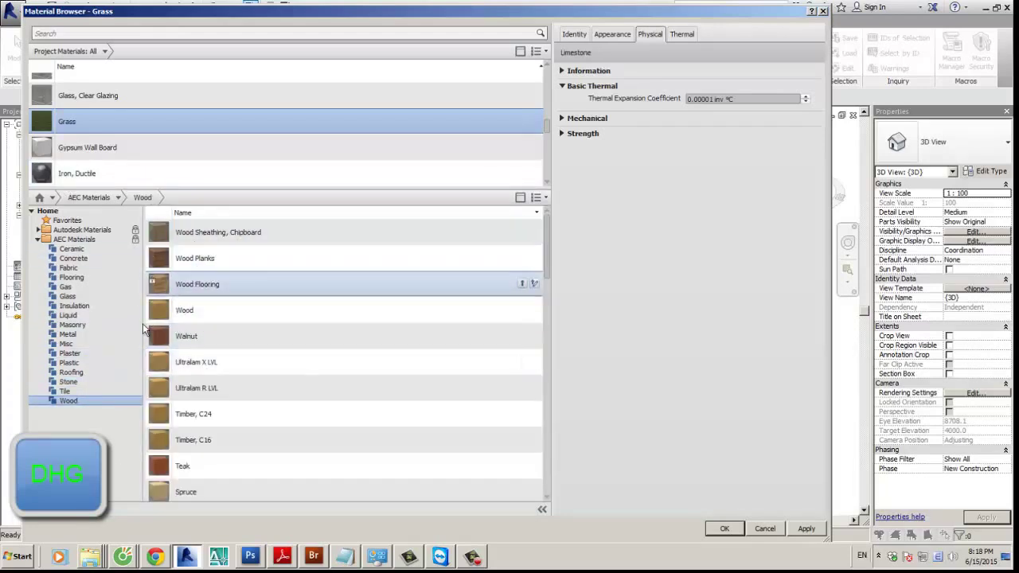
Step: Add GFRC from the AEC Concrete category to the project and review its Graphics and Appearance settings
click(95, 267)
click(87, 259)
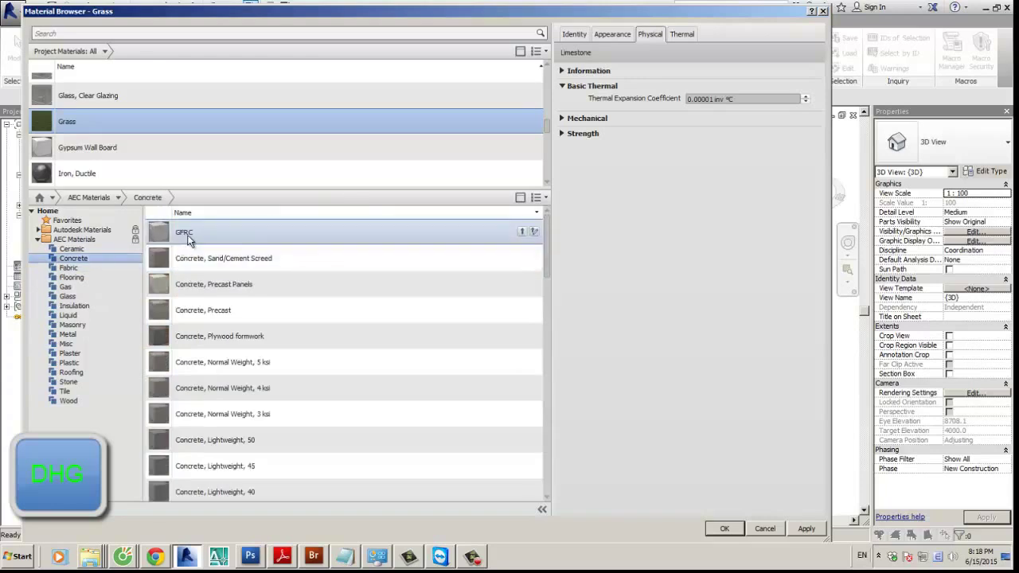
click(189, 234)
click(523, 233)
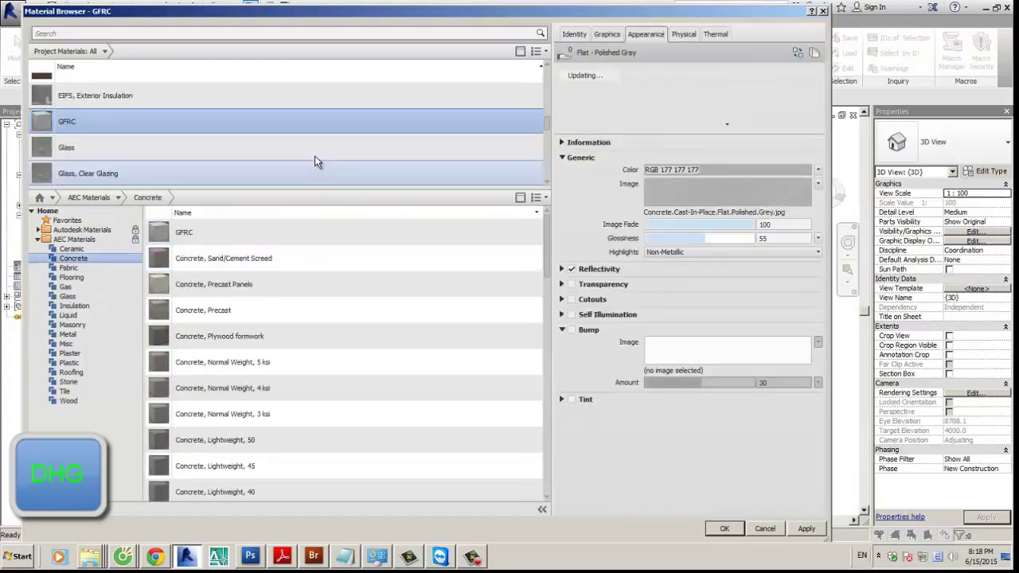
click(617, 33)
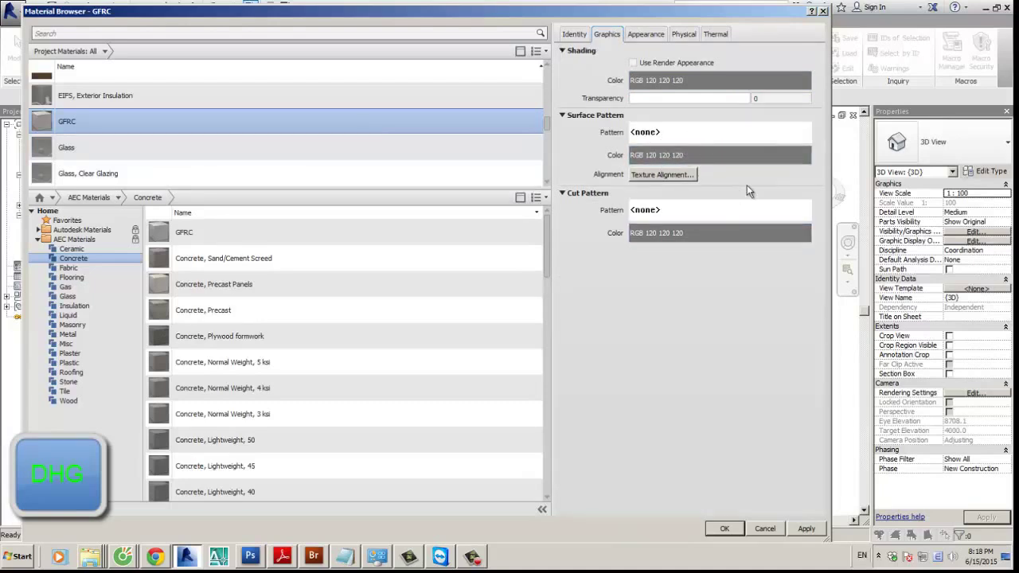
click(654, 34)
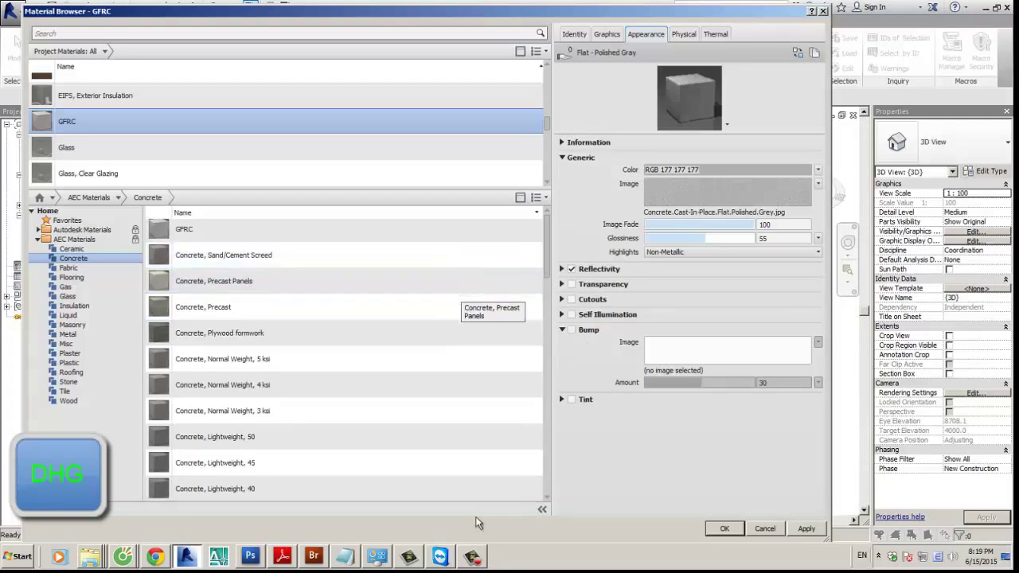
Step: Select Glass, Clear Glazing in the project materials, look through the project list, and accept the Material Browser changes
click(473, 558)
click(473, 557)
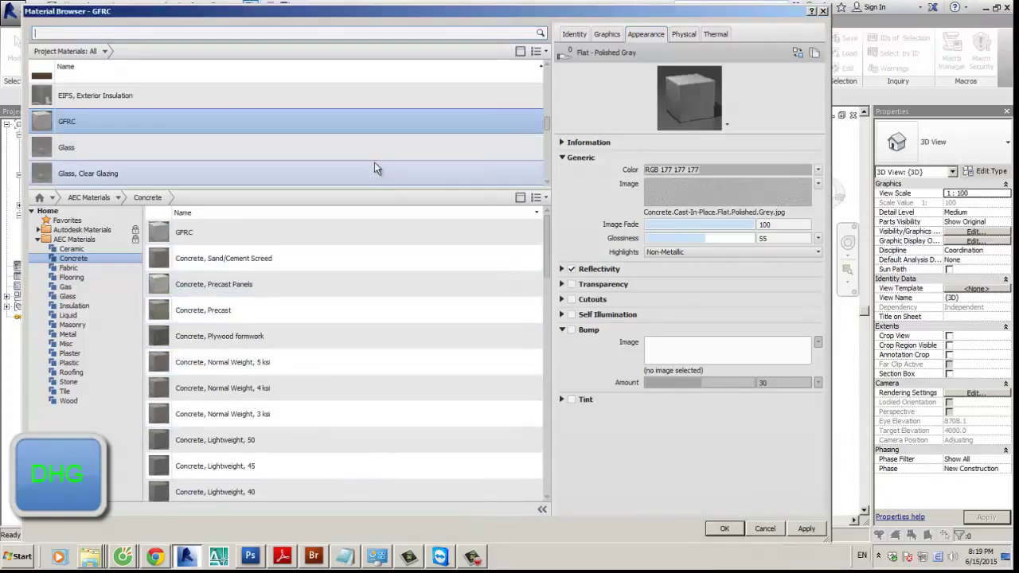
click(726, 530)
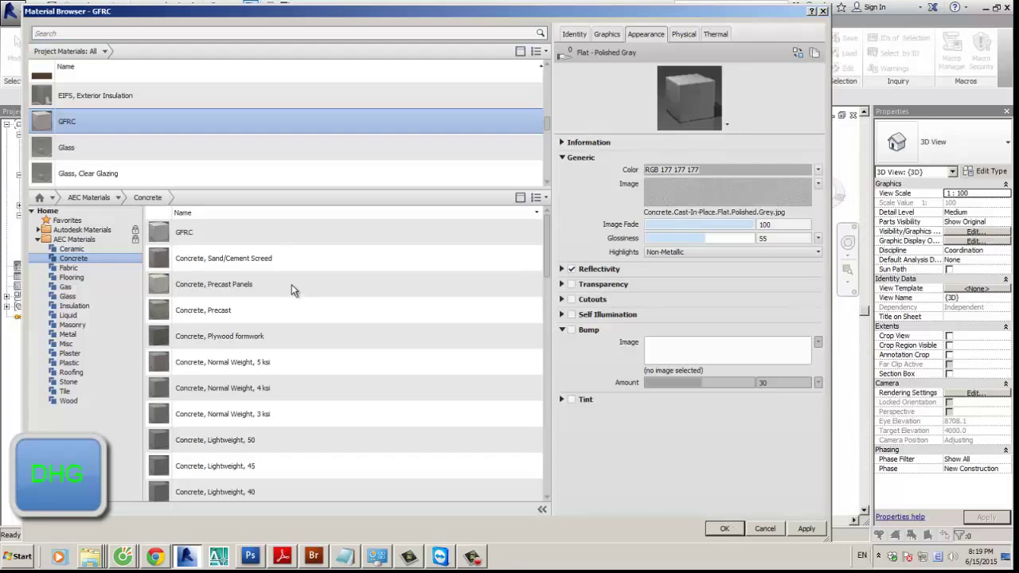
click(283, 173)
scroll(280, 178, down, 5)
scroll(280, 180, up, 8)
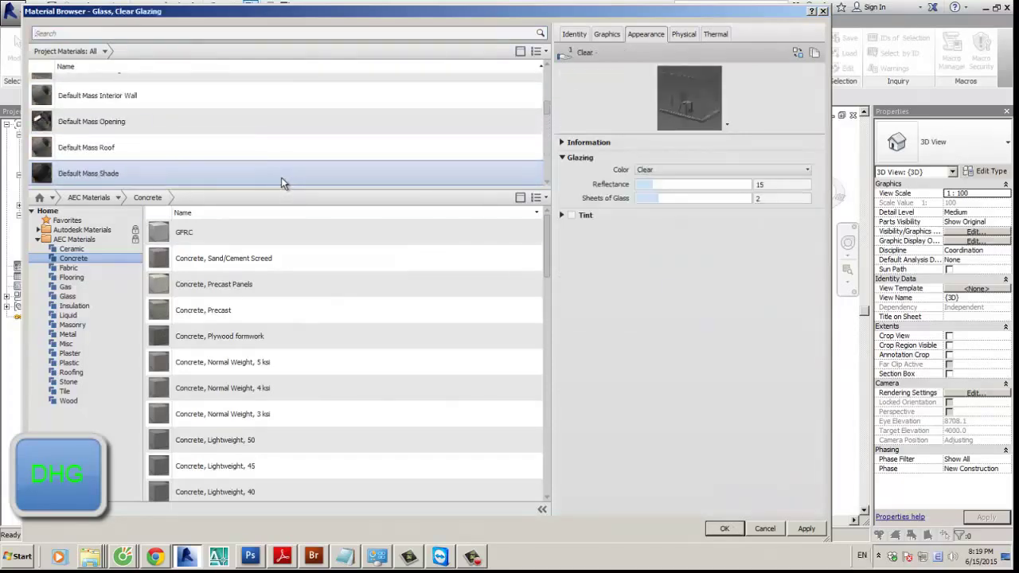
click(725, 530)
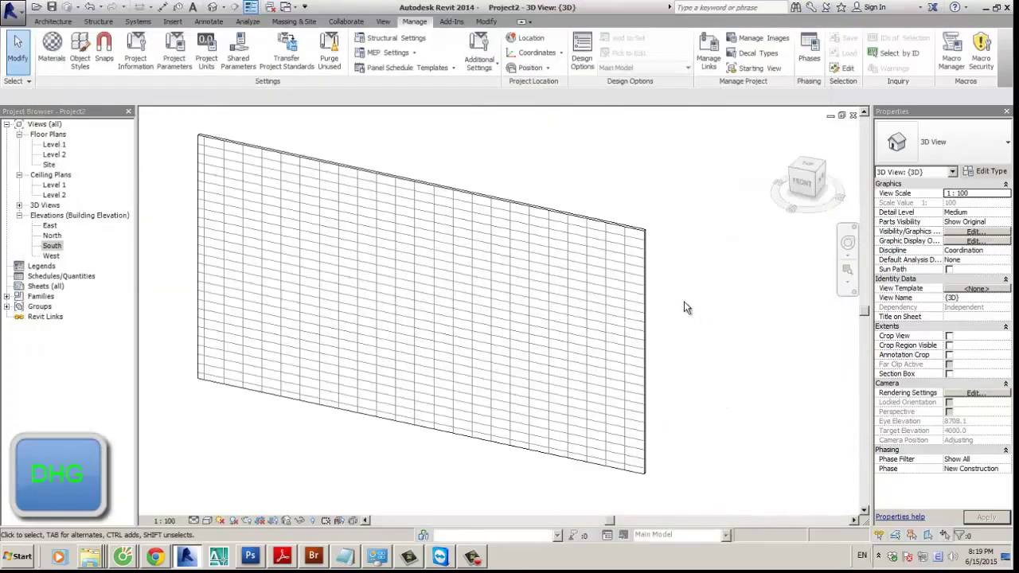
Step: Reopen the Material Browser, inspect Wood Shake in Autodesk Materials, and show the Ceramic category of AEC Materials
mouse_move(684, 301)
shift+middle_down()
mouse_move(702, 308)
mouse_move(693, 309)
shift+middle_up()
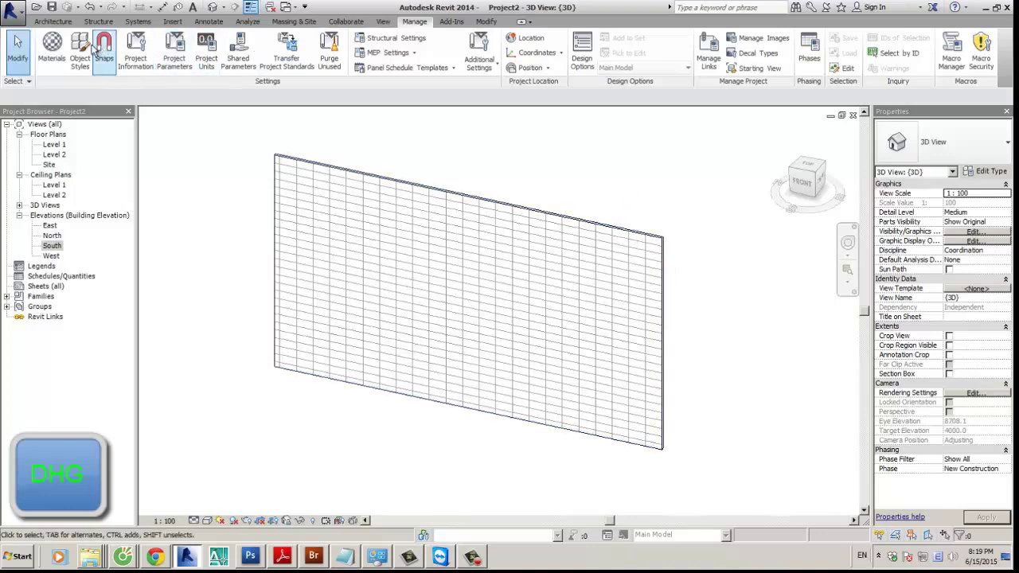
click(64, 48)
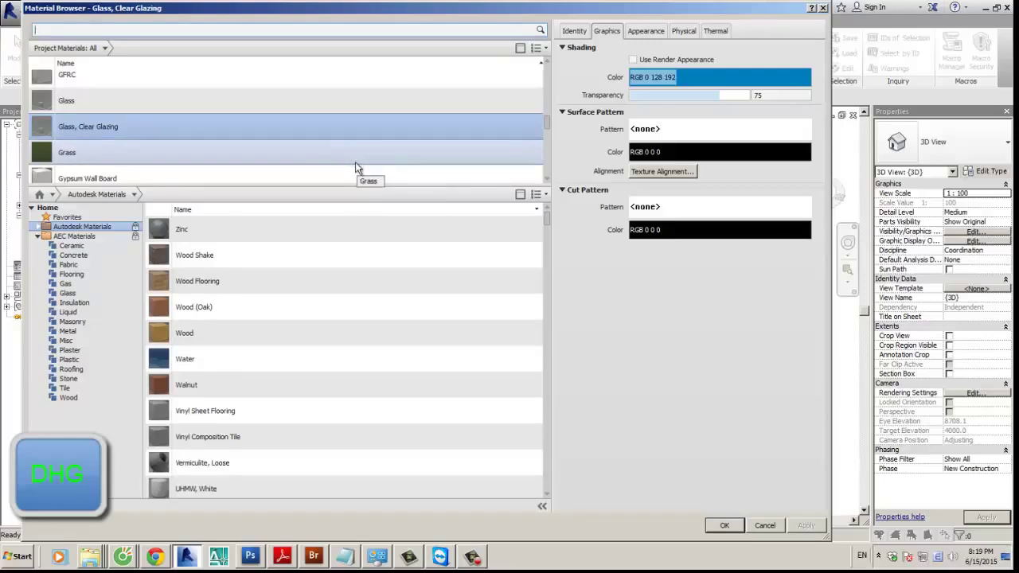
click(235, 257)
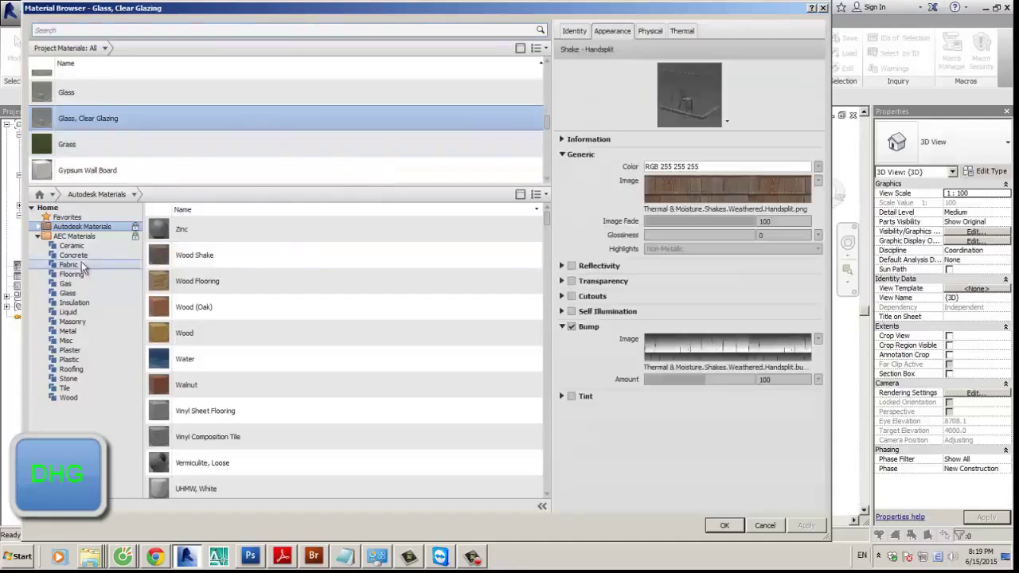
click(75, 254)
click(75, 246)
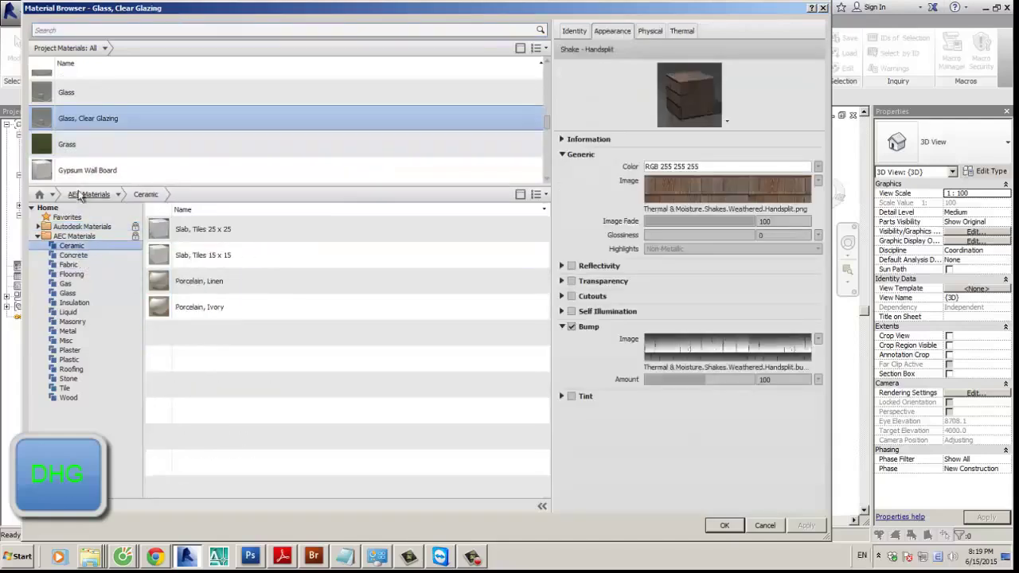
Step: Create a new project material and enable Self Illumination in its appearance
click(40, 506)
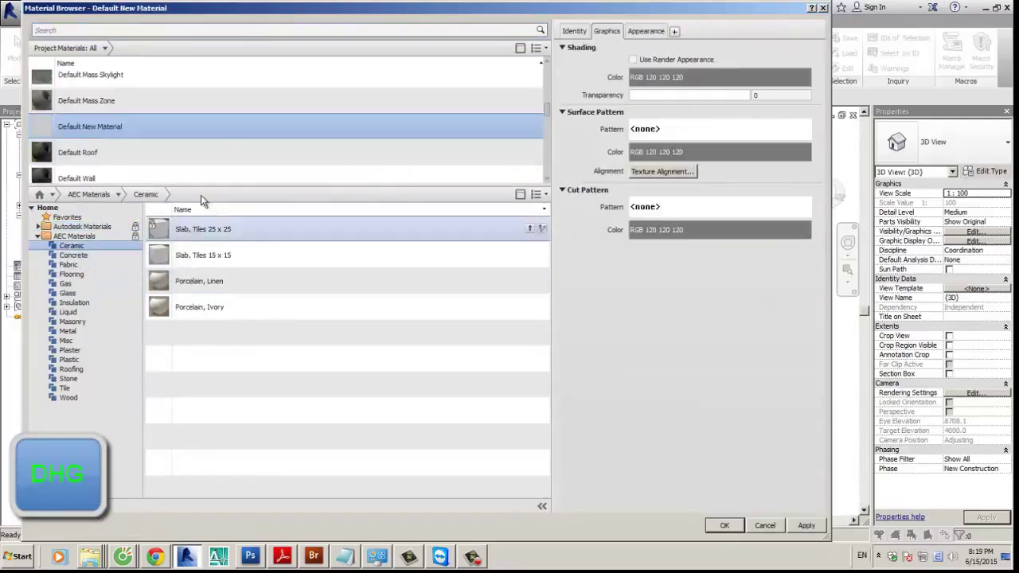
click(644, 32)
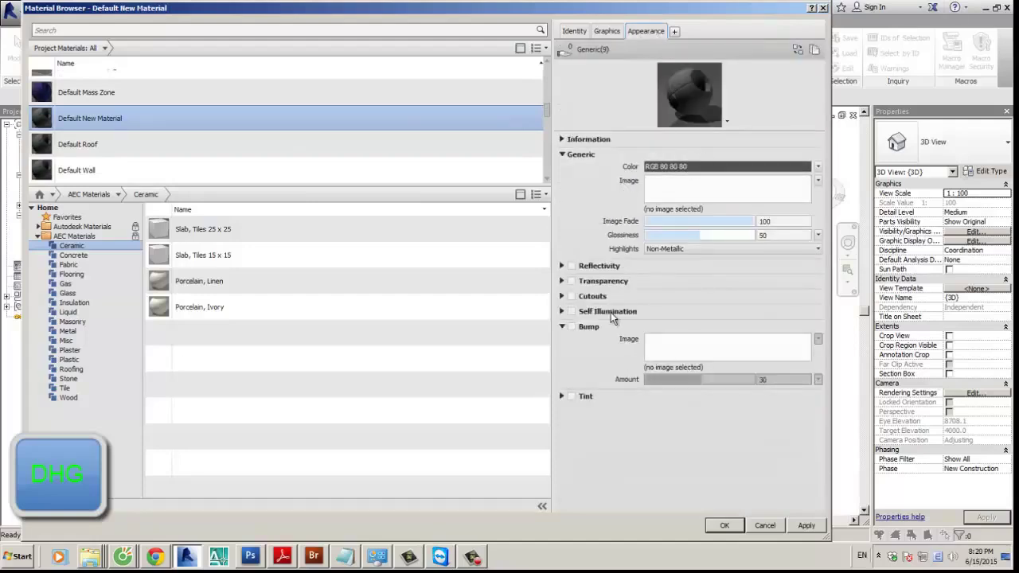
click(562, 312)
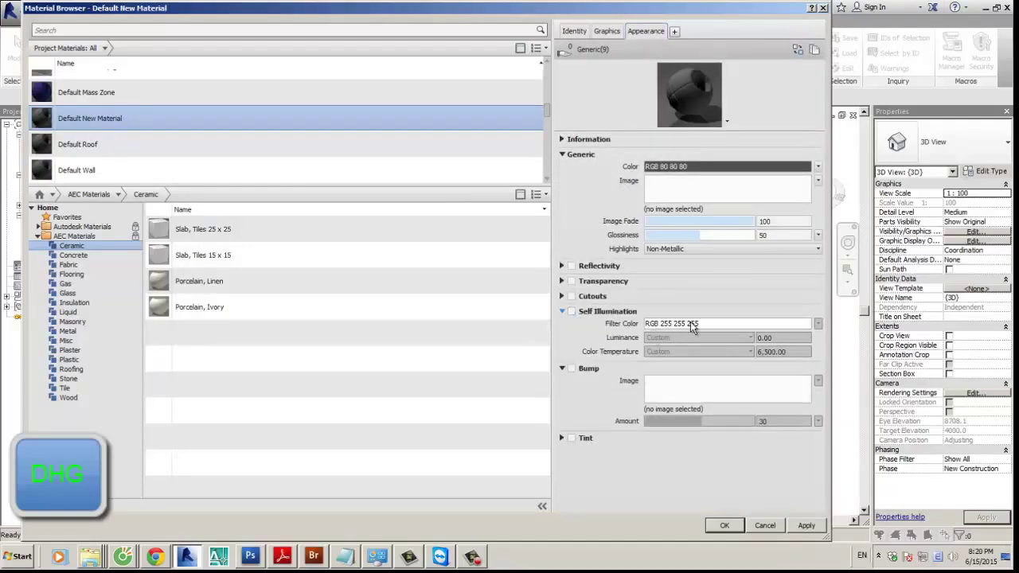
click(571, 311)
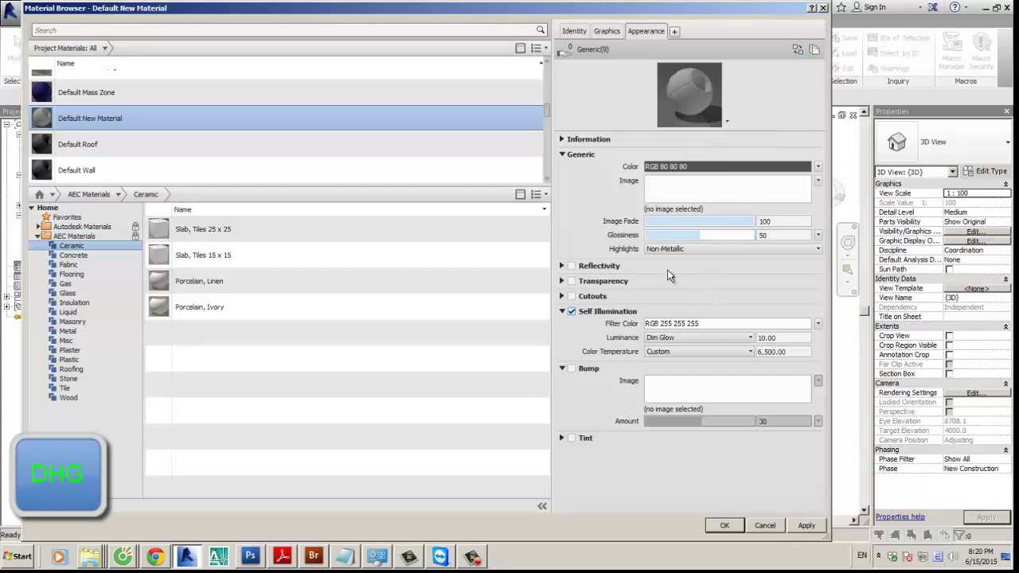
Step: Try CRT Television and Desk Lamp Lens as the new material's self-illumination luminance, and set it to Halogen Lamp Lens
click(704, 337)
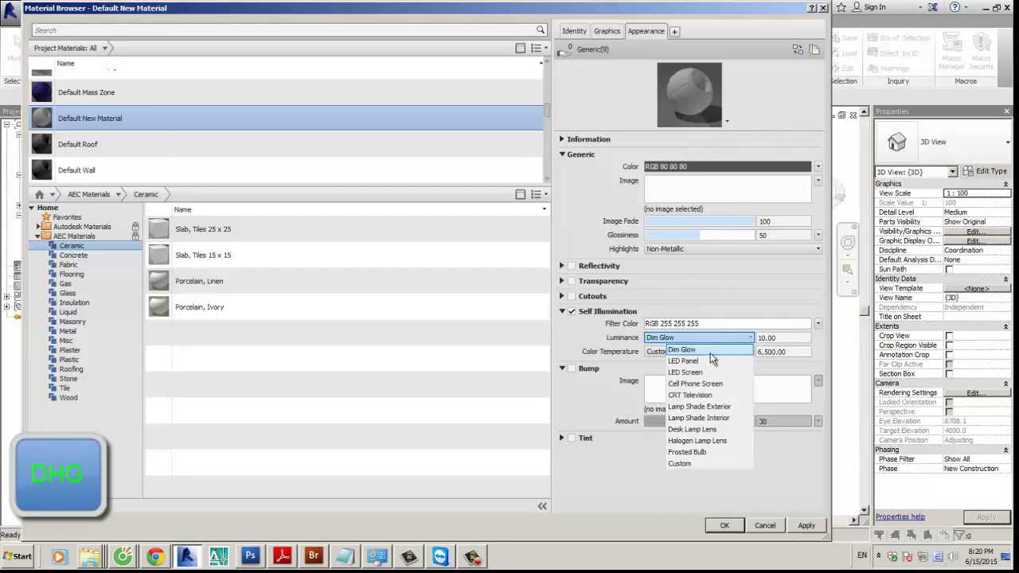
click(719, 396)
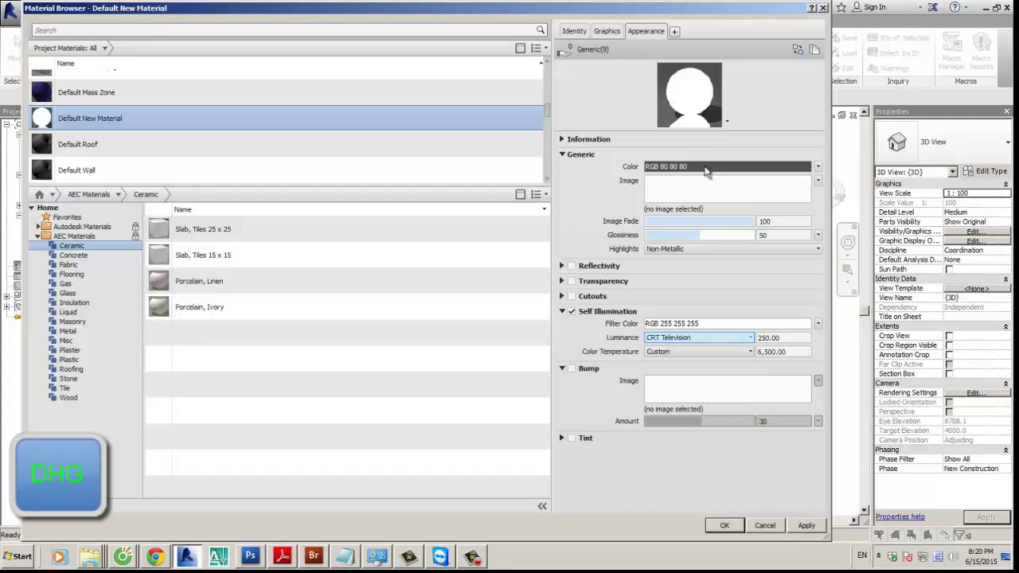
click(712, 351)
click(711, 337)
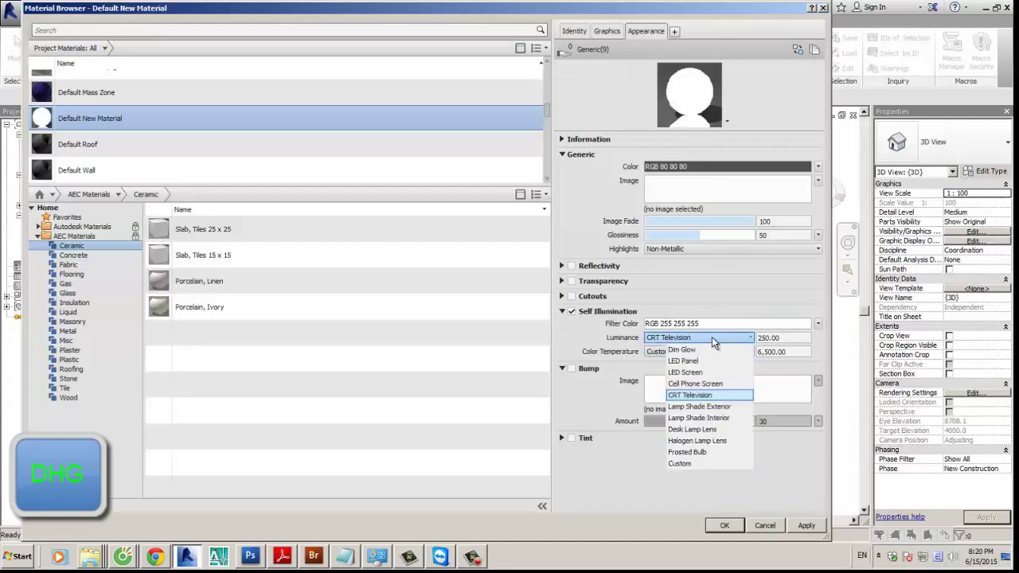
click(701, 440)
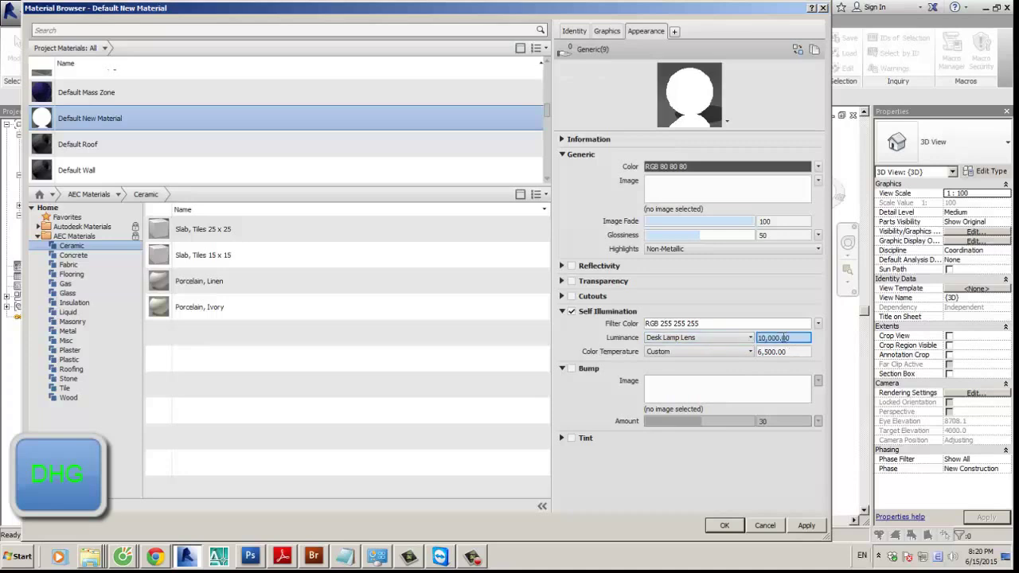
click(724, 338)
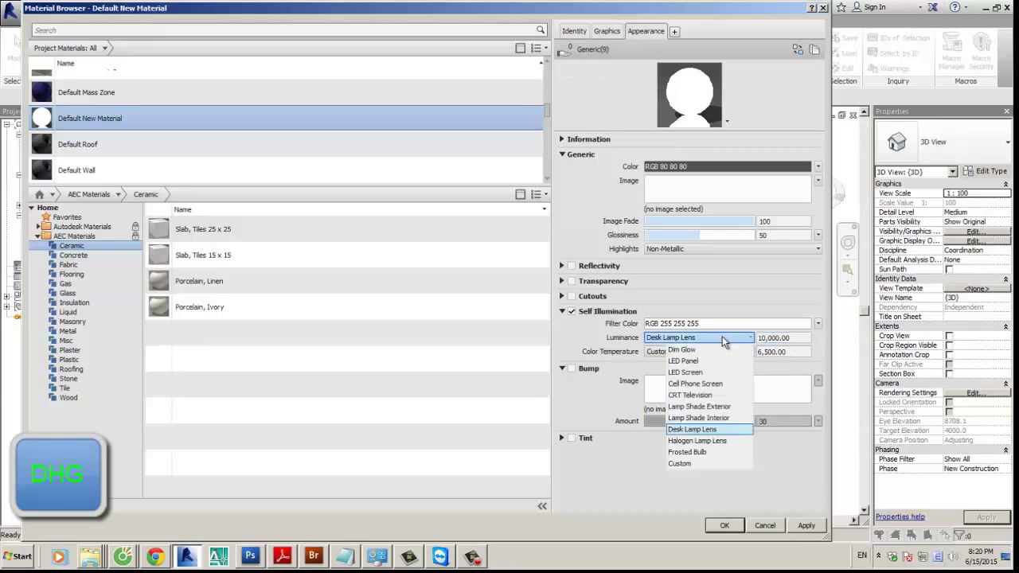
click(698, 441)
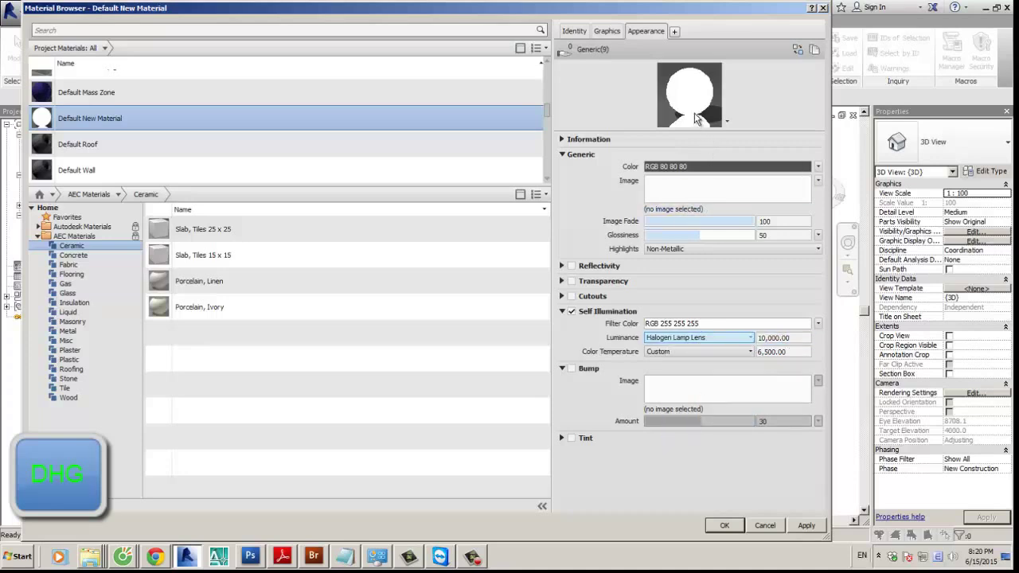
Step: Try Moonlight as the self-illumination color temperature of the new material, and set it to Floodlight
click(711, 351)
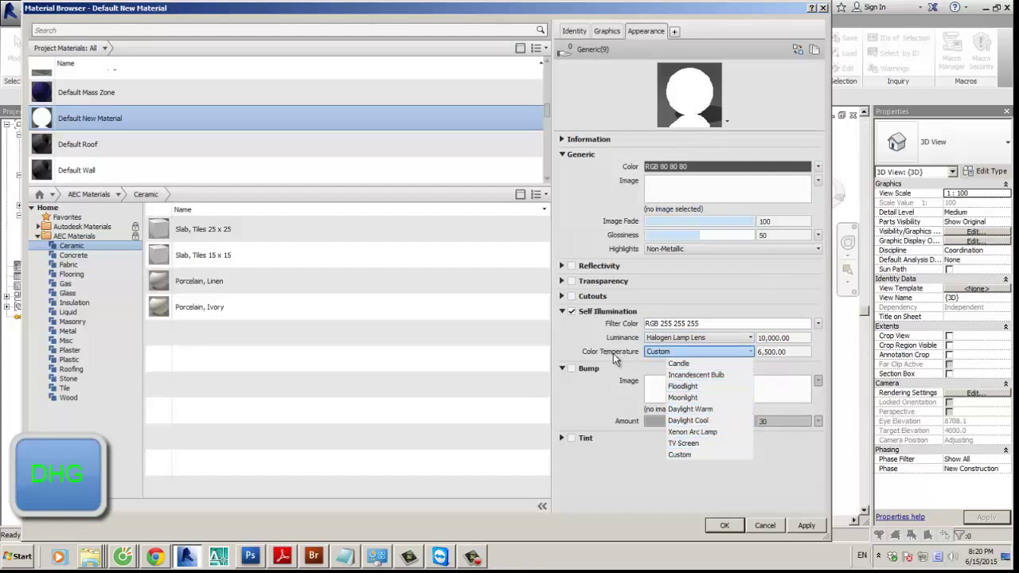
click(700, 397)
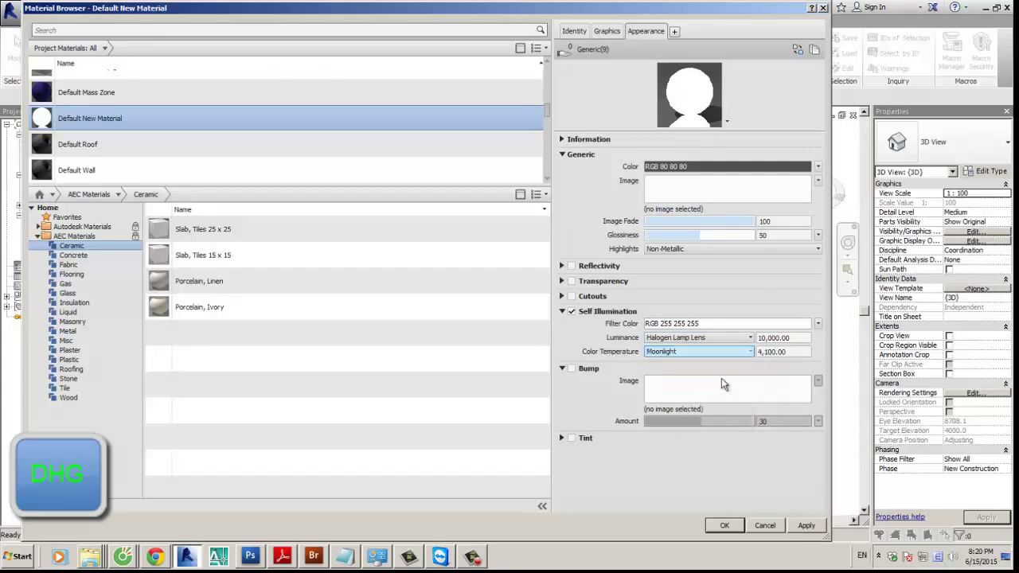
click(718, 353)
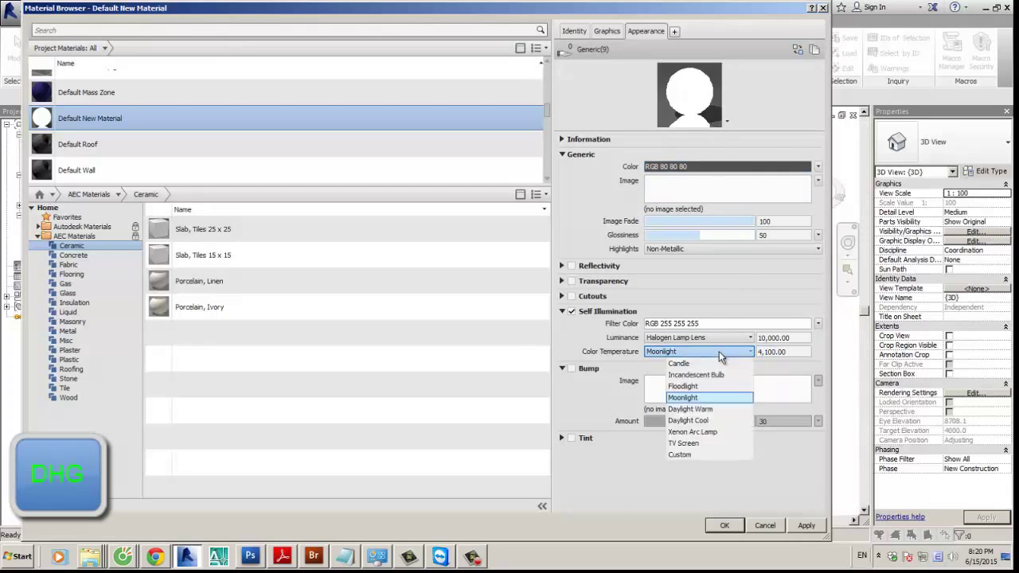
click(699, 386)
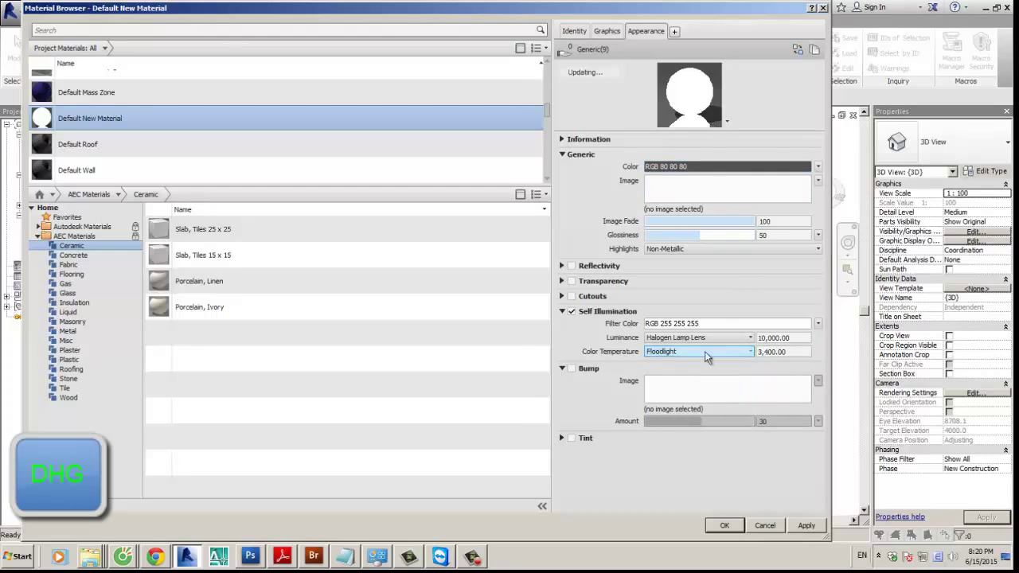
Step: Set the new material's self-illumination color temperature to Xenon Arc Lamp and its filter color to white
click(706, 355)
click(687, 430)
click(744, 324)
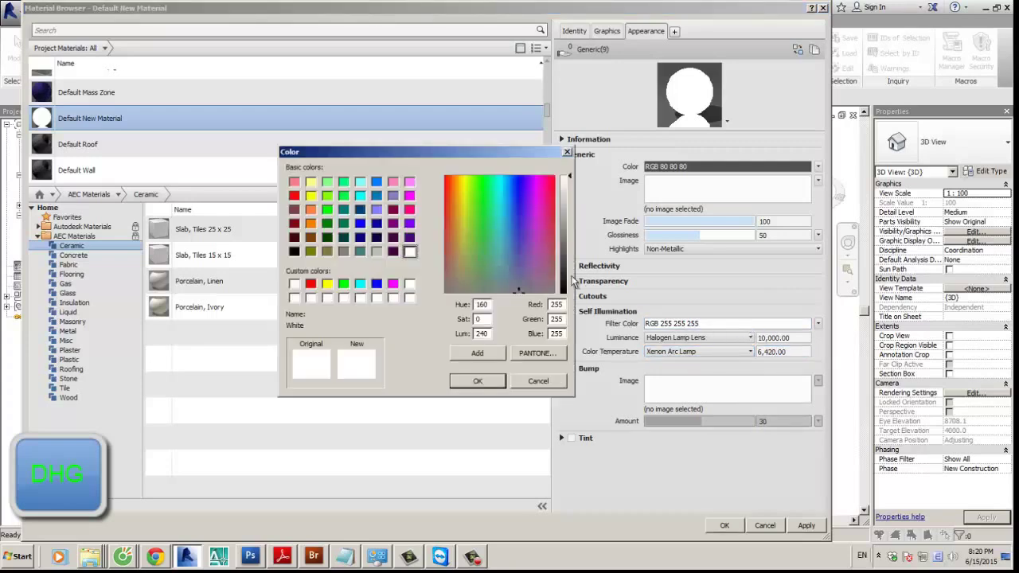
click(484, 380)
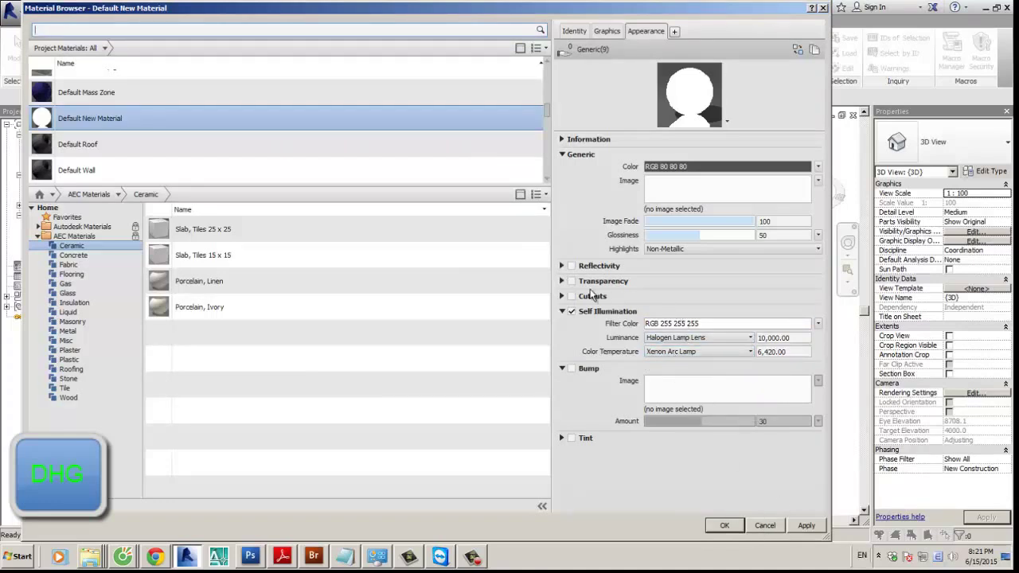
Step: Examine the new material's Reflectivity and Transparency settings, and close the Material Browser without applying the changes
click(563, 267)
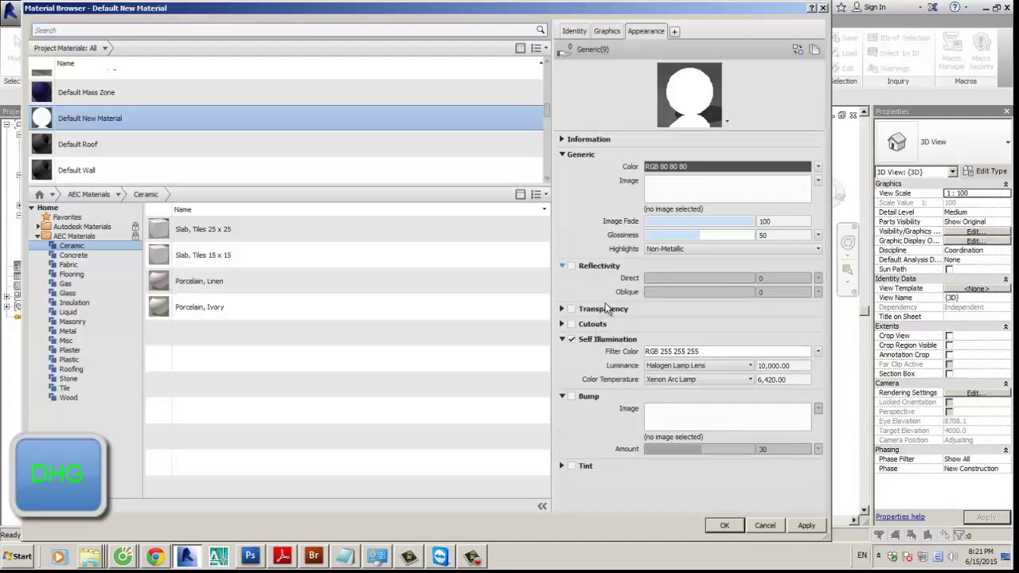
click(562, 308)
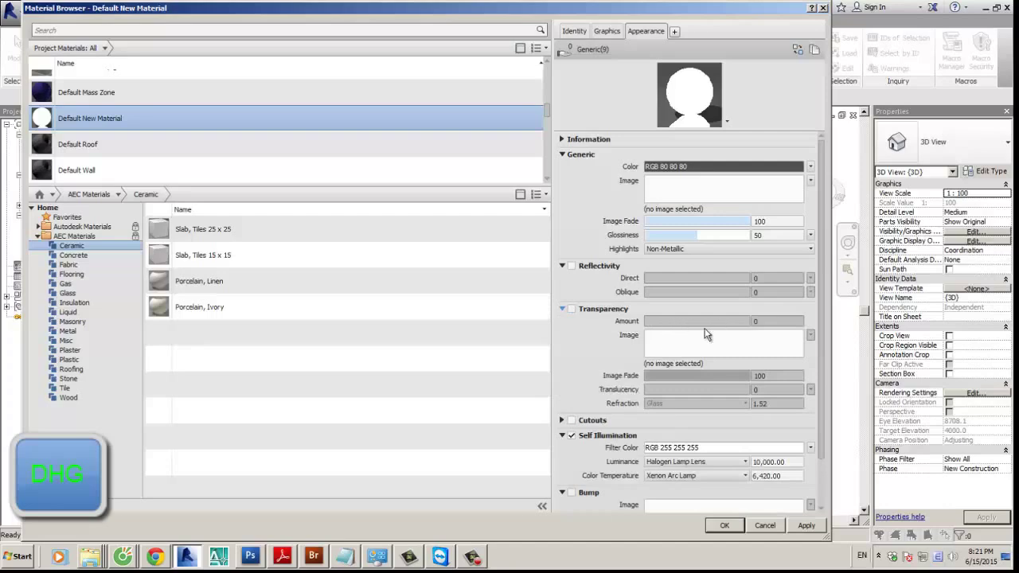
click(762, 526)
shift+middle_drag(682, 368, 554, 326)
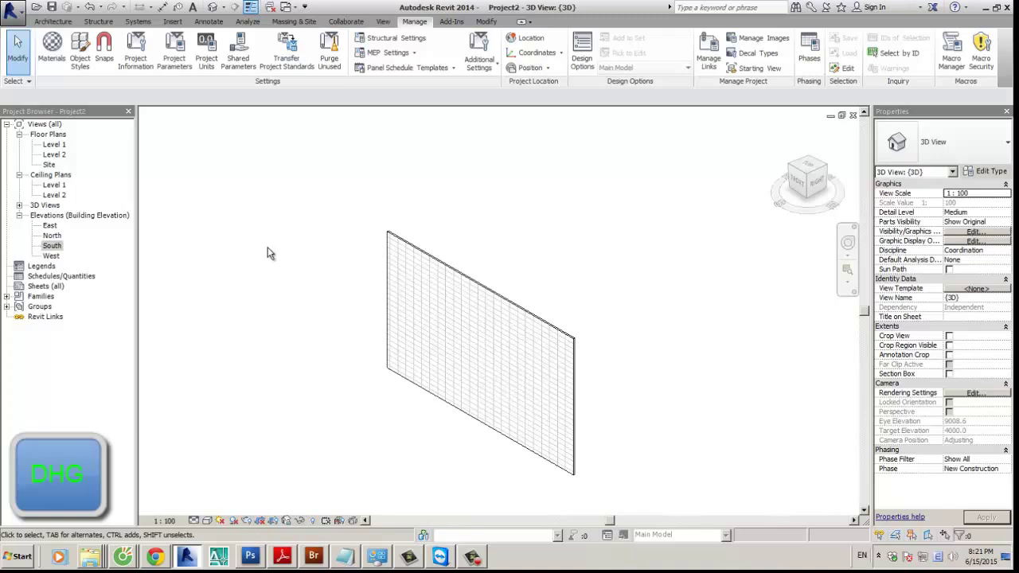
middle_drag(223, 183, 181, 199)
Step: Start a new family and preview the Metric Generic Model roof based, Linear Lighting Fixture and Metric Lighting Fixture templates
click(66, 23)
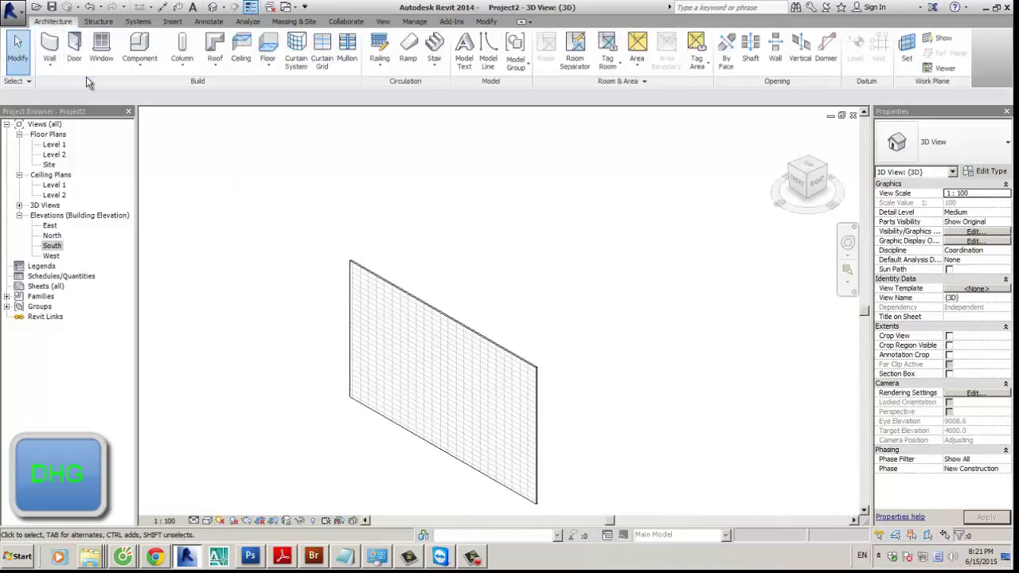
click(13, 10)
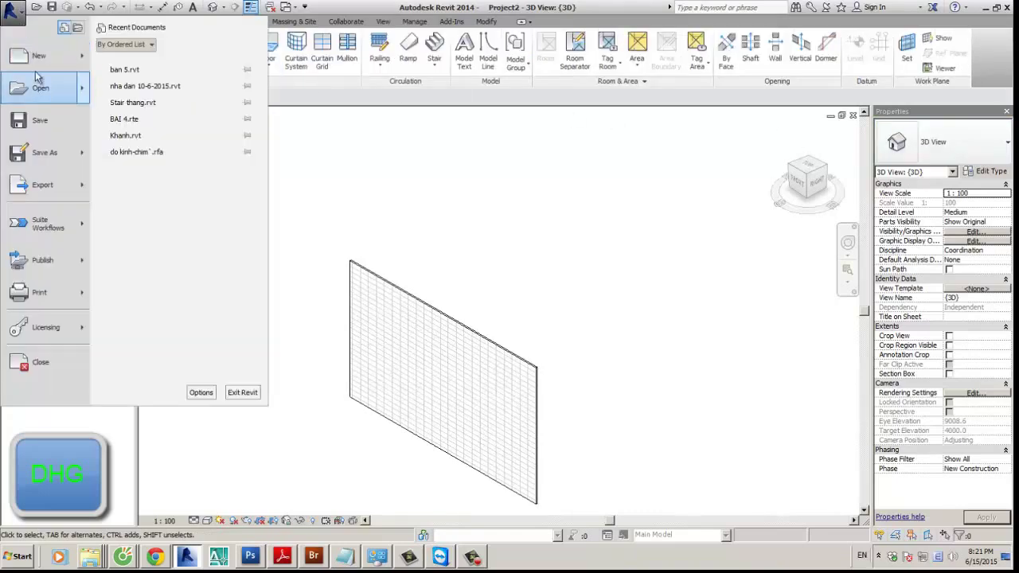
mouse_move(77, 60)
click(155, 92)
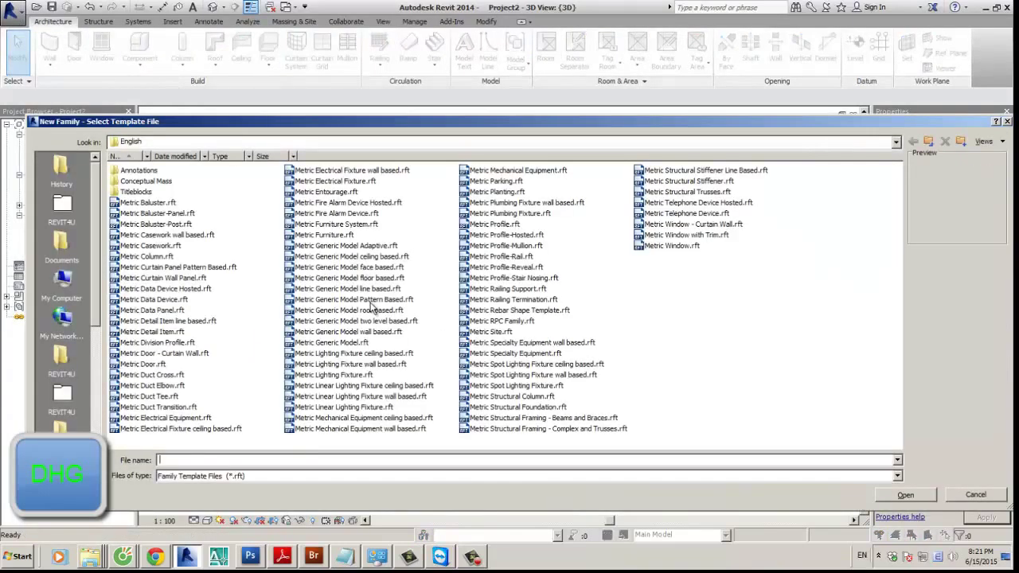
click(385, 310)
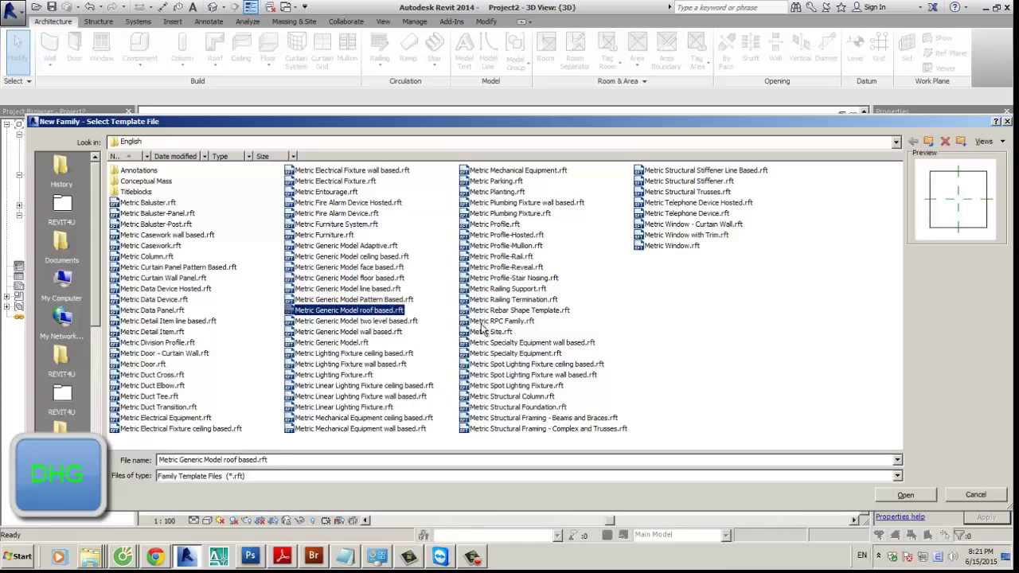
click(373, 407)
click(381, 387)
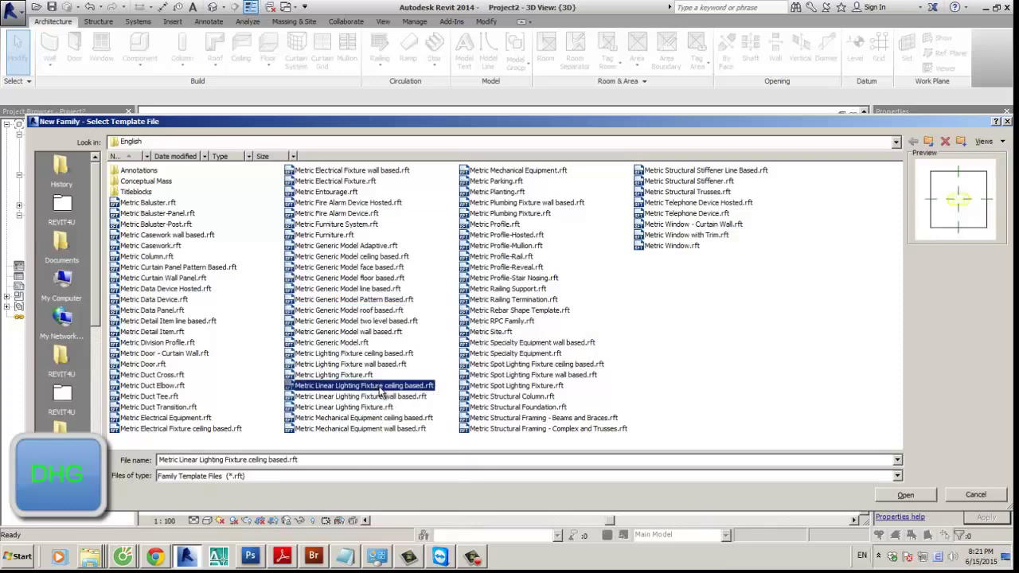
click(345, 375)
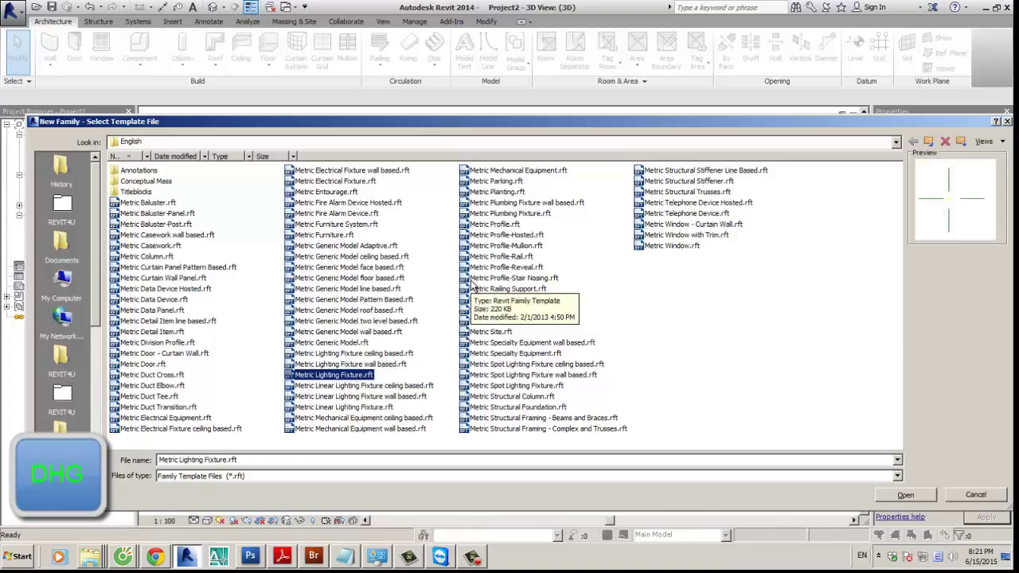
Step: Preview the Metric Spot Lighting Fixture templates: ceiling based, wall based and unhosted
click(554, 367)
click(559, 375)
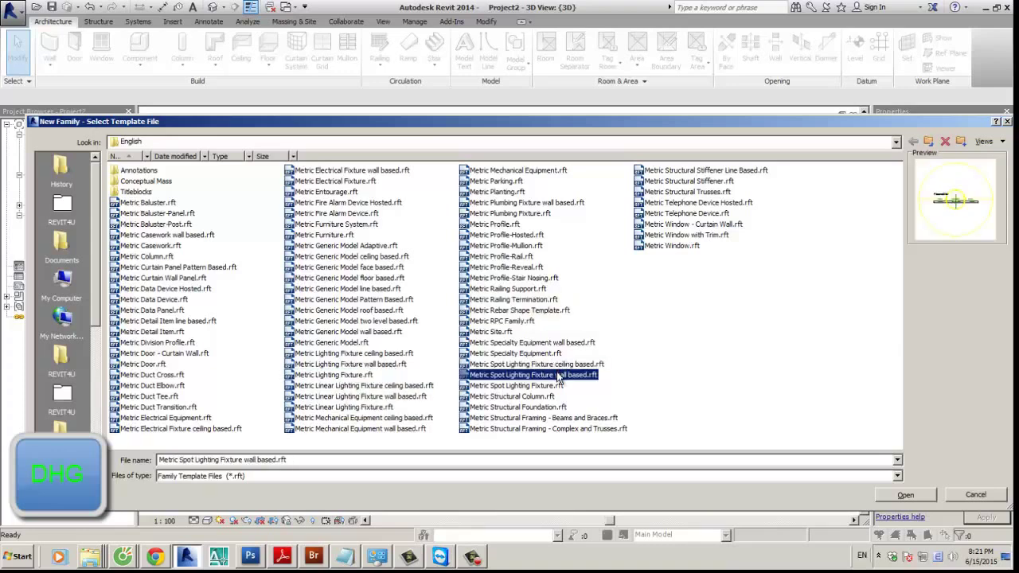
click(552, 386)
click(535, 395)
click(531, 386)
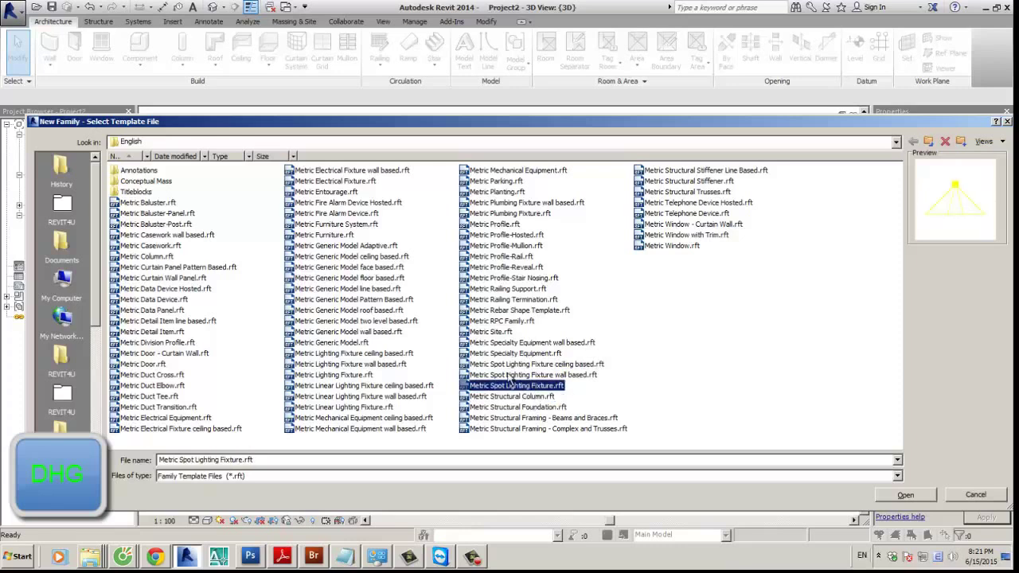
click(511, 375)
click(517, 365)
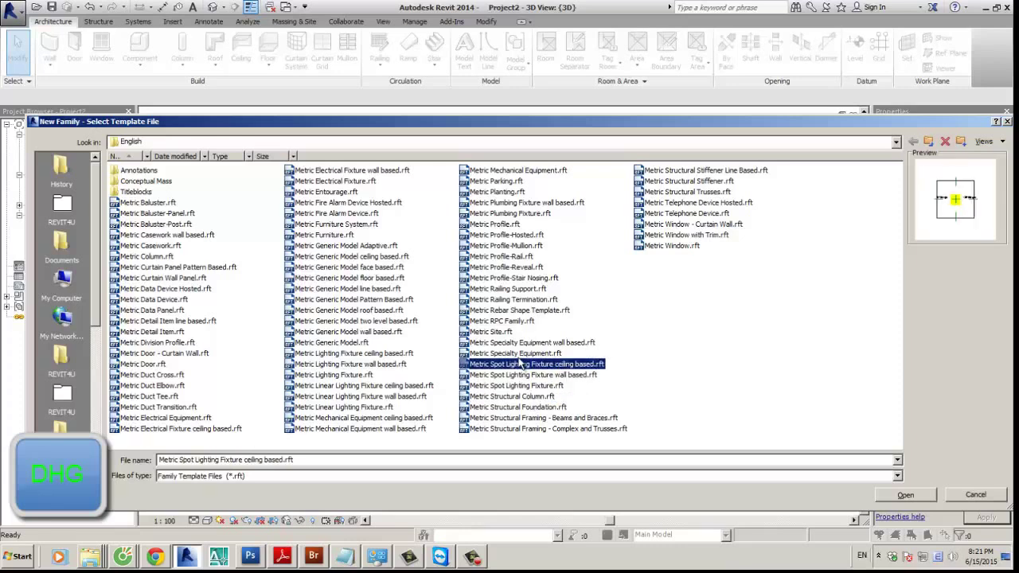
Step: Preview the ceiling-based linear template and the Metric Lighting Fixture templates, and cancel creating the new family
click(368, 387)
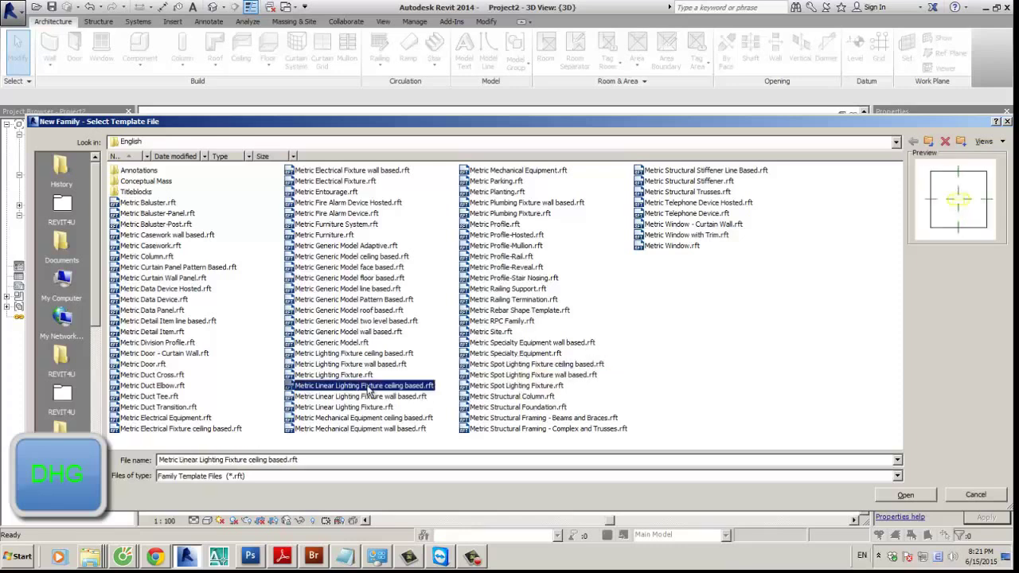
click(348, 376)
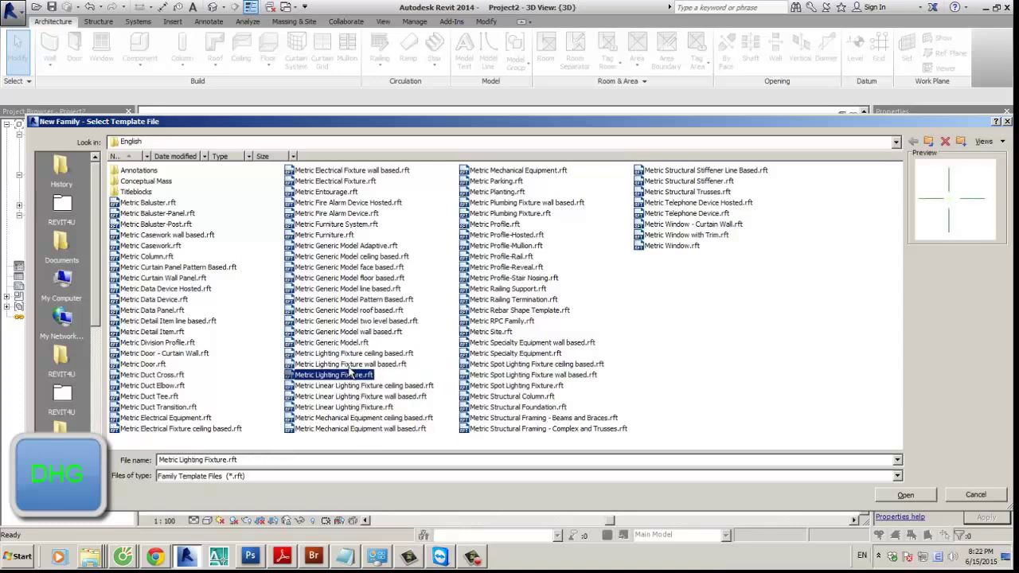
click(354, 365)
click(356, 355)
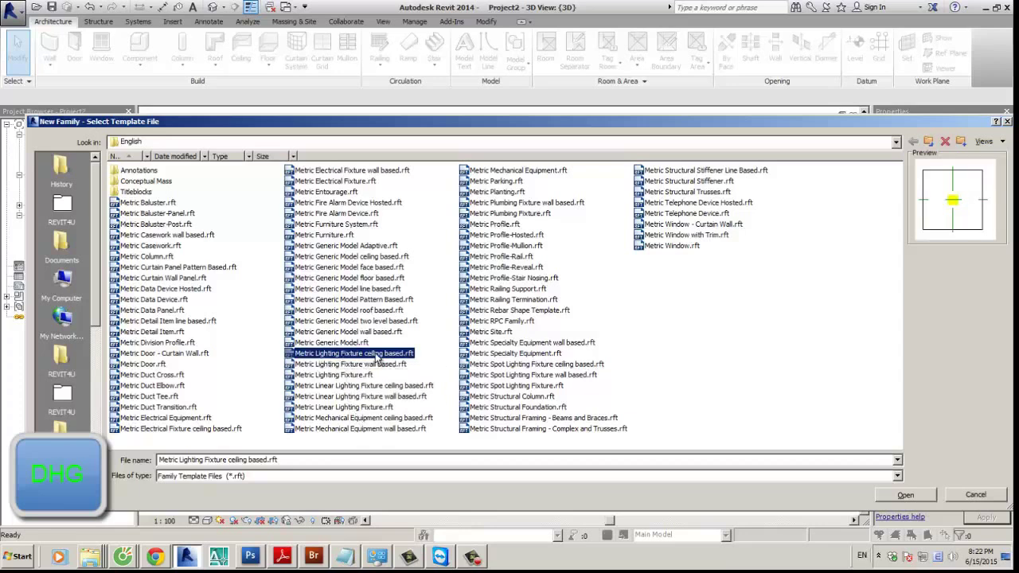
click(975, 495)
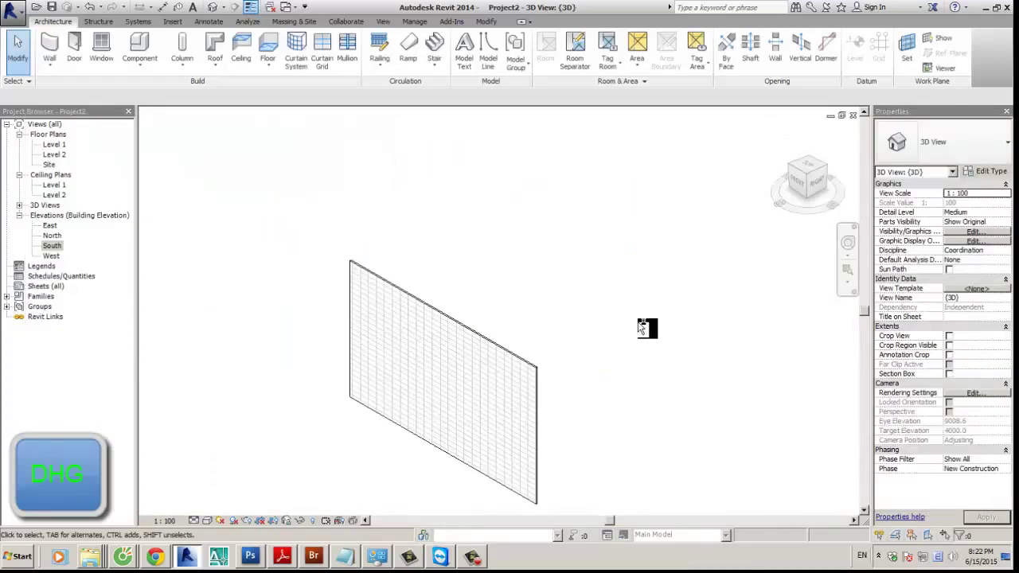
Step: Start opening a file and browse through REVIT4U, Den`-Lighting and den op to the tren ban folder
key(ctrl+o)
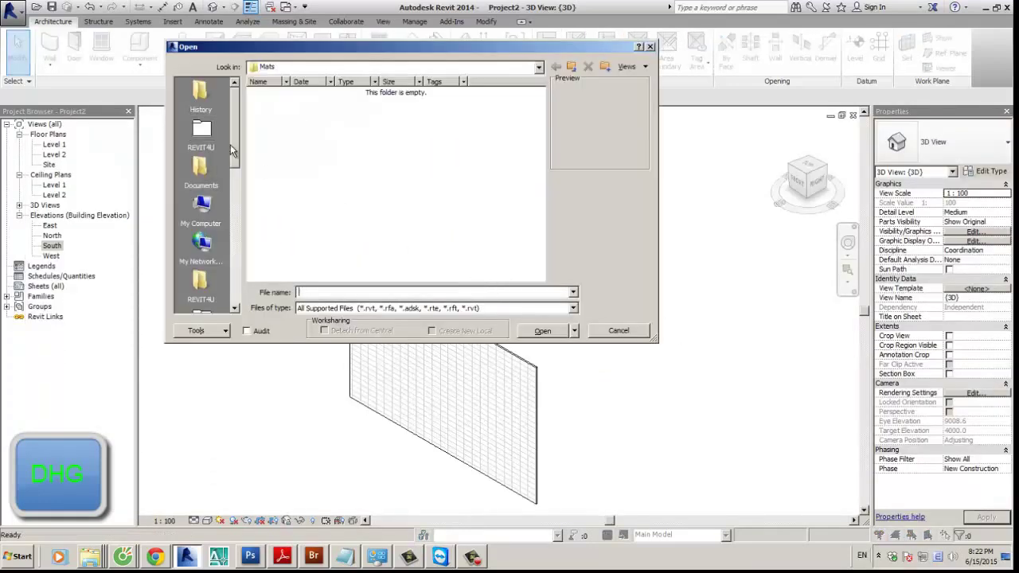
scroll(230, 144, down, 2)
click(201, 205)
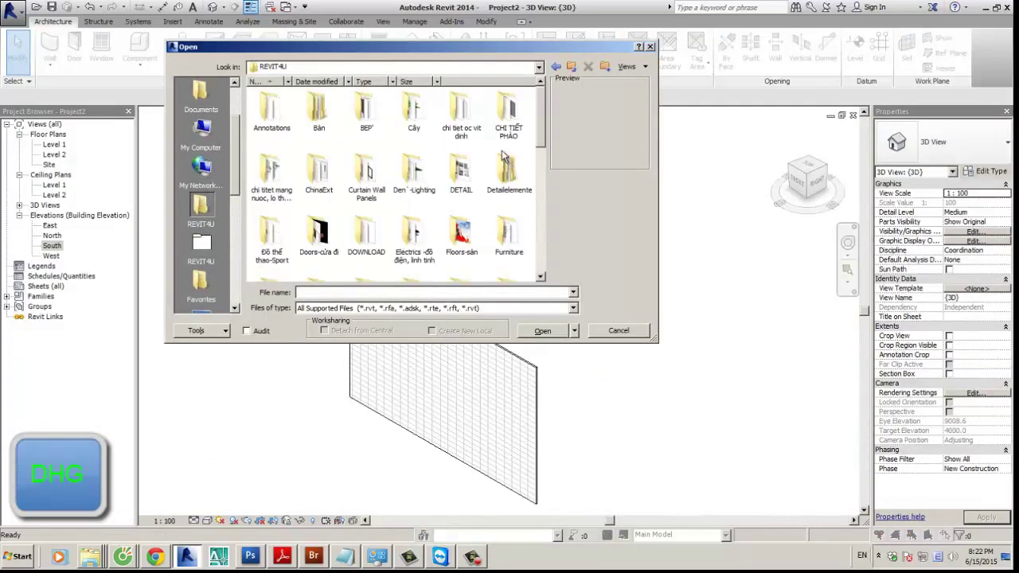
double_click(407, 167)
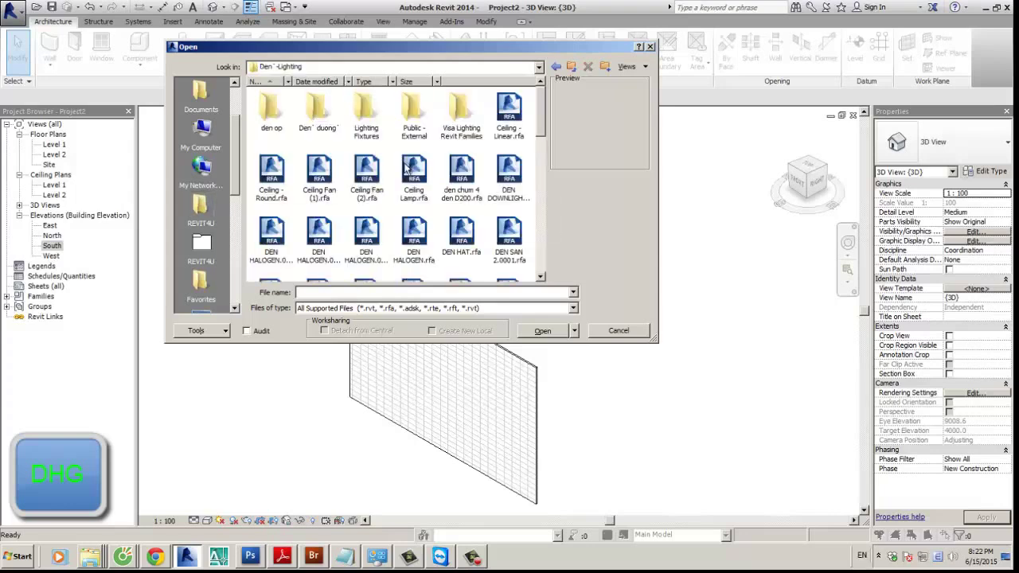
double_click(271, 112)
click(314, 127)
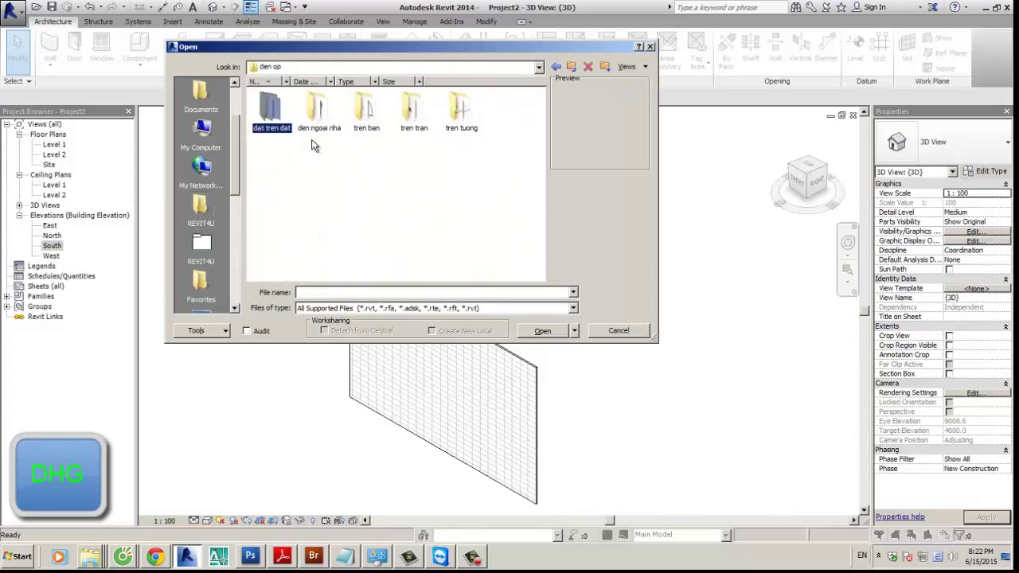
double_click(374, 120)
Step: Find the desk lamps among the tren ban families and open Lampe de bureau - 03.rfa
drag(338, 126, 445, 135)
click(320, 112)
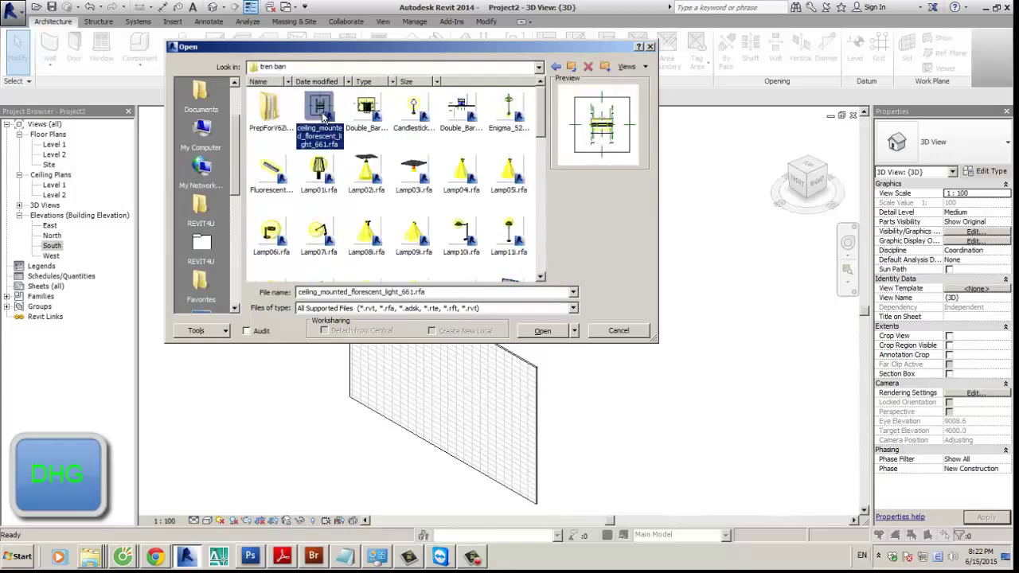
scroll(422, 189, down, 3)
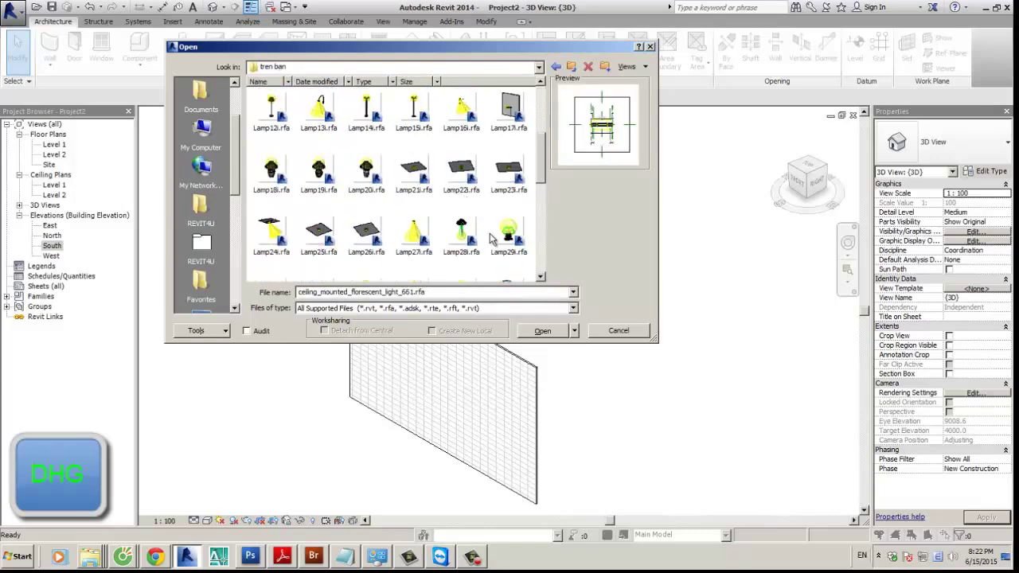
scroll(494, 236, down, 4)
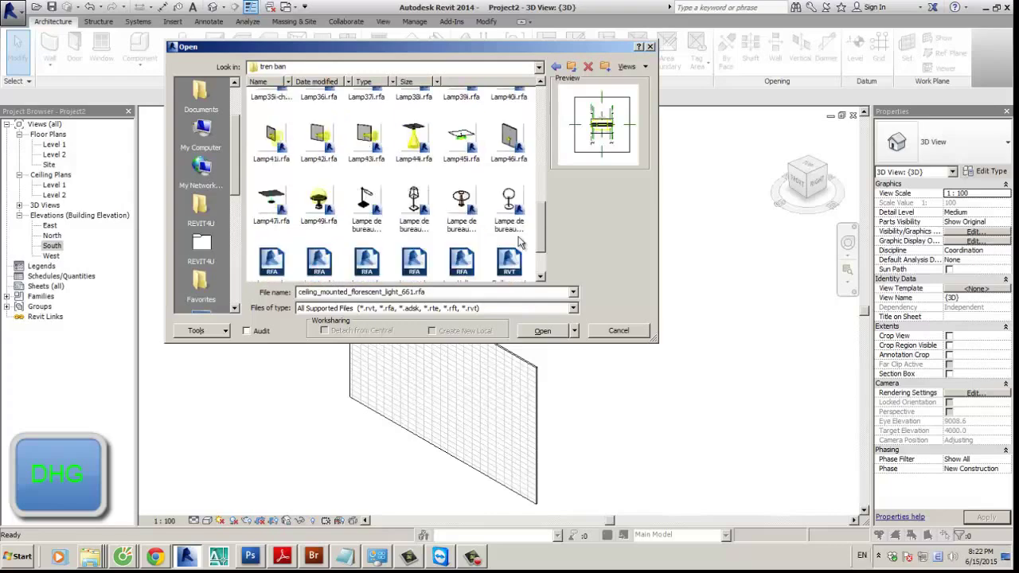
click(512, 227)
click(461, 205)
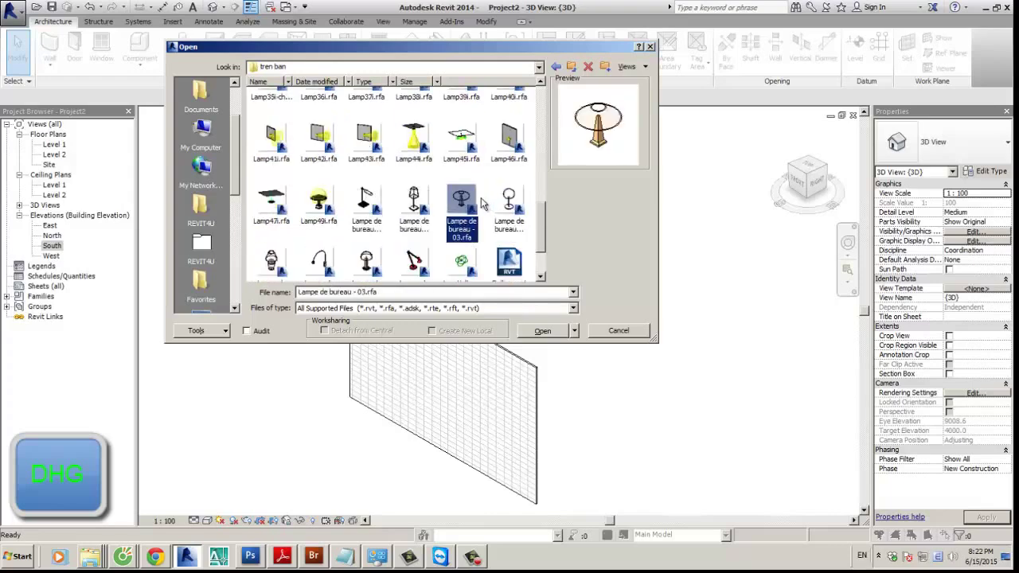
double_click(462, 203)
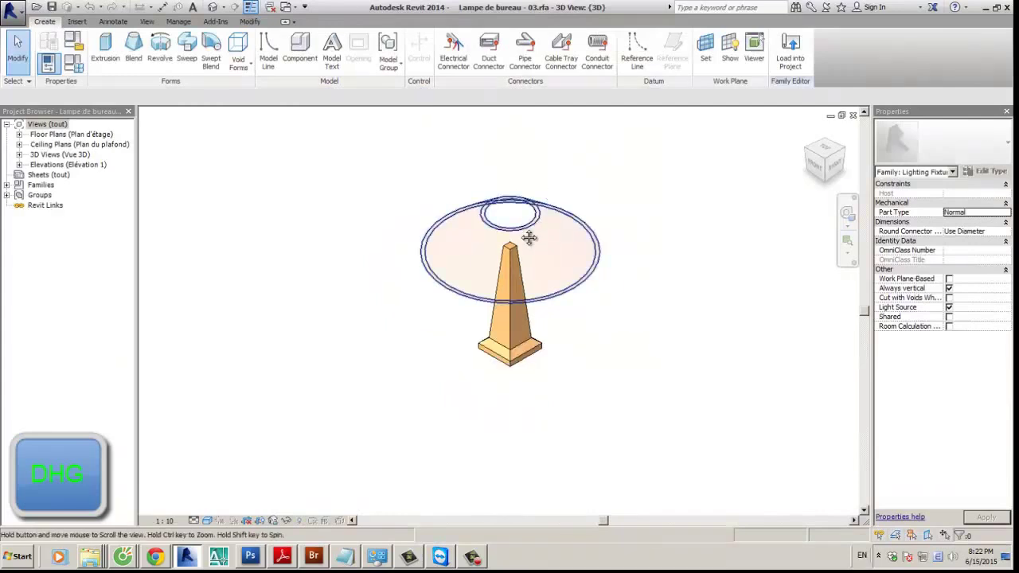
Step: Examine the lamp family's shade and base in 3D and look through the family editor's commands, including Load Family
shift+middle_drag(528, 234, 620, 293)
scroll(478, 326, up, 2)
click(478, 326)
click(560, 410)
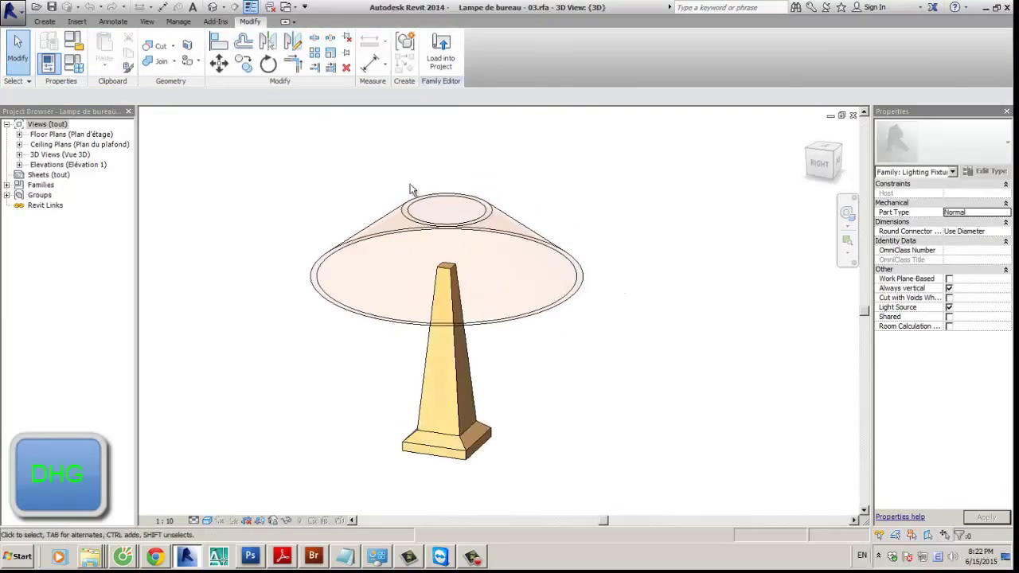
click(179, 22)
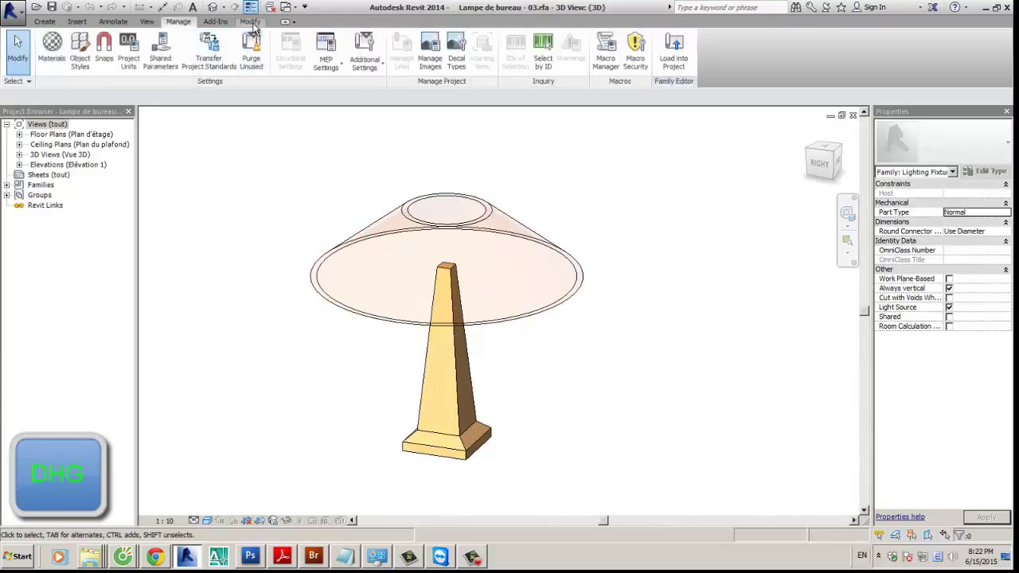
click(250, 21)
click(77, 21)
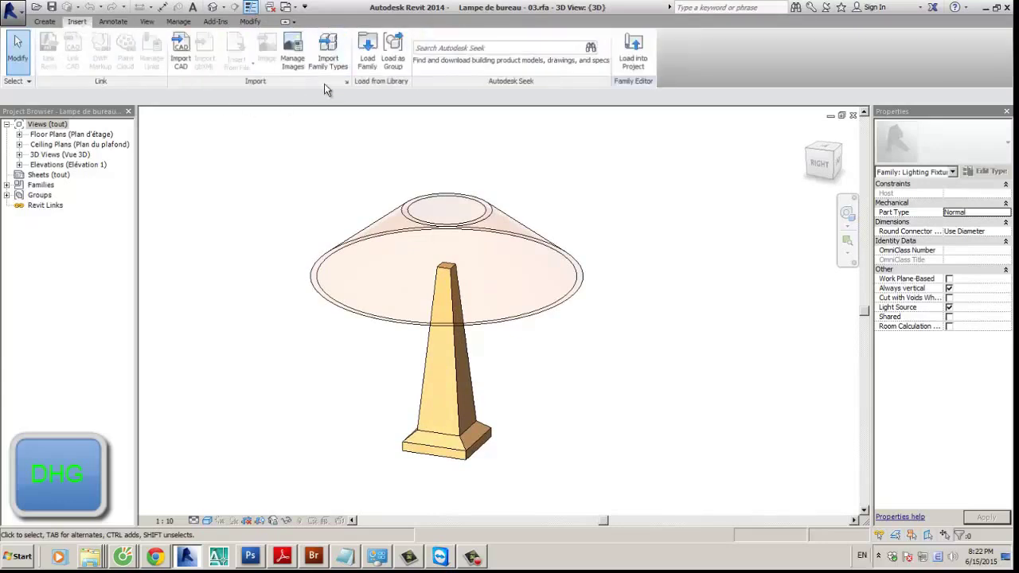
click(368, 56)
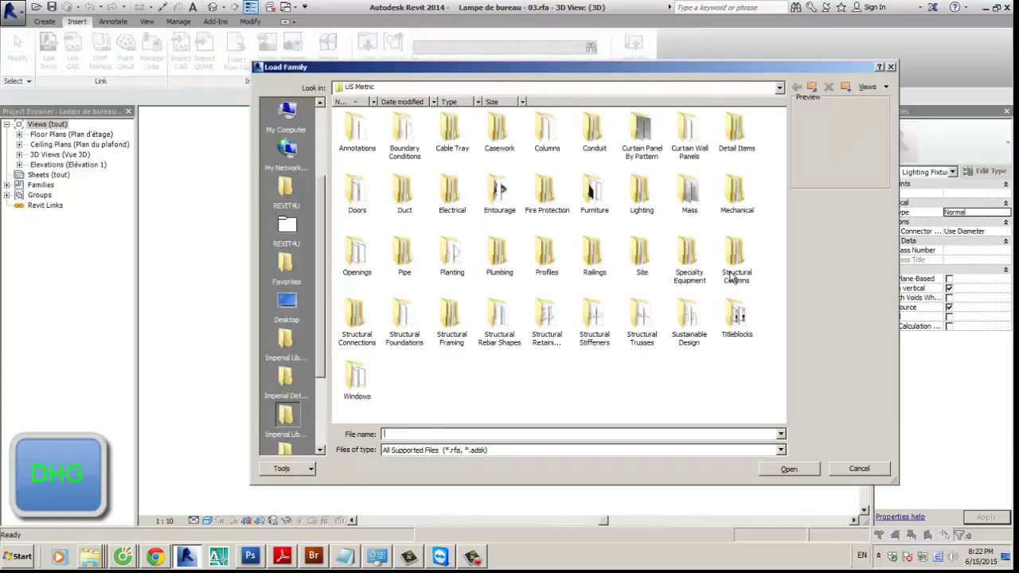
click(856, 471)
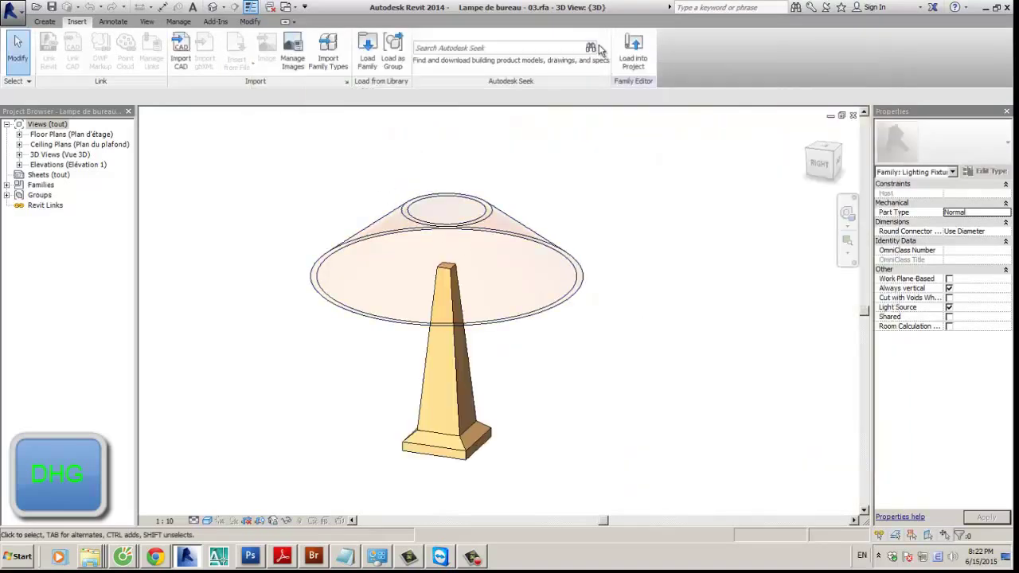
click(147, 22)
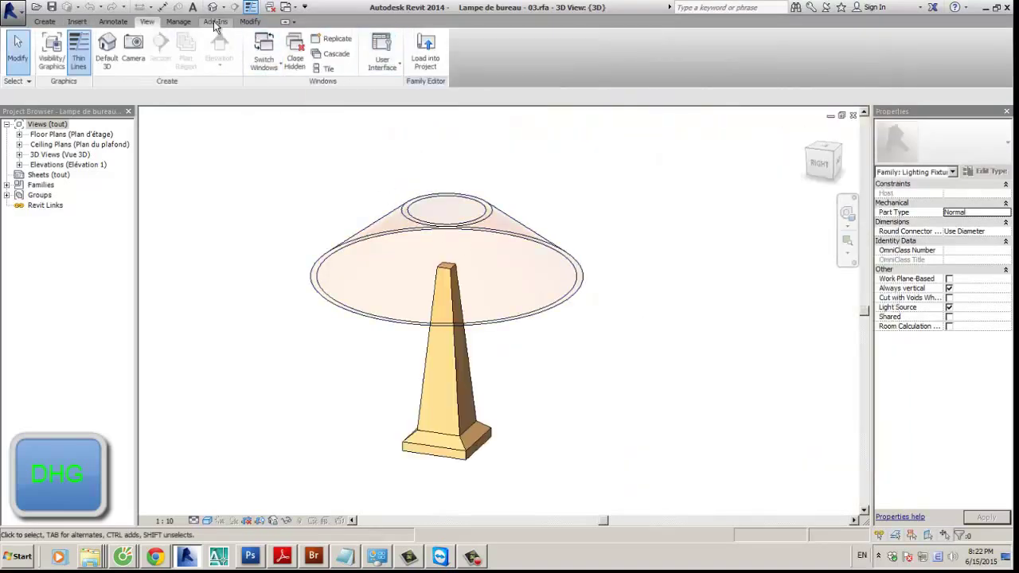
click(475, 557)
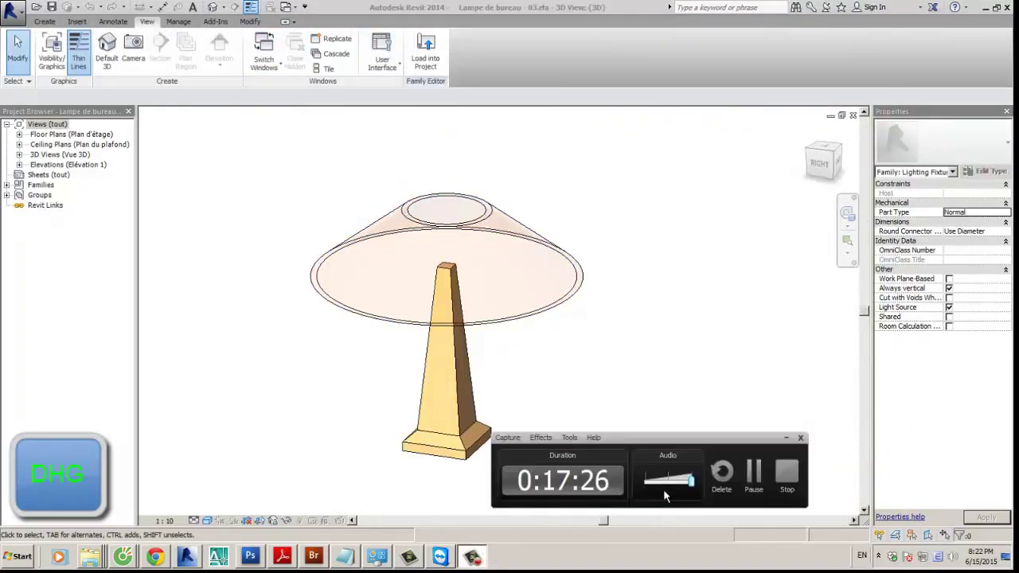
click(748, 476)
shift+middle_drag(666, 359, 528, 369)
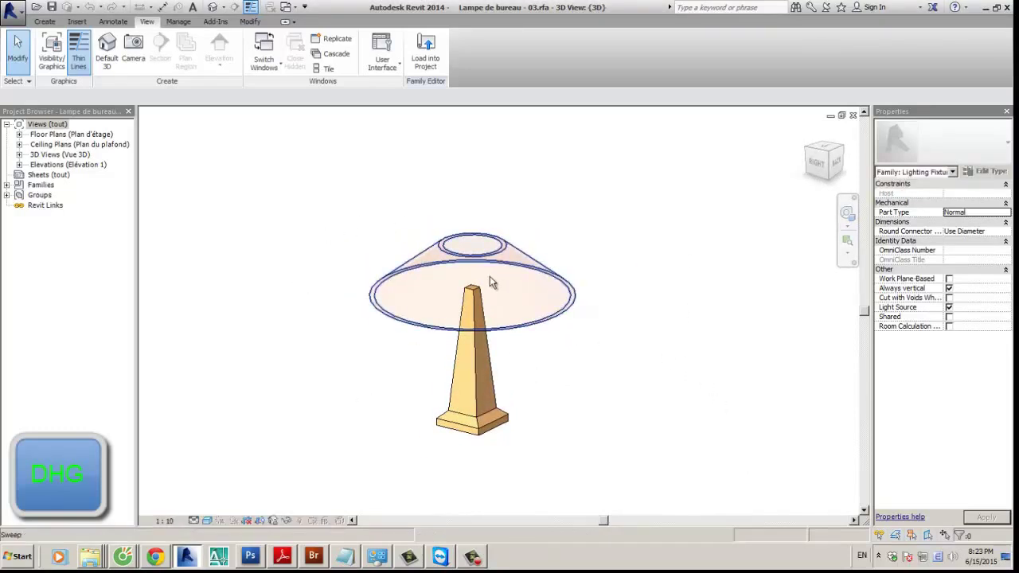
click(13, 10)
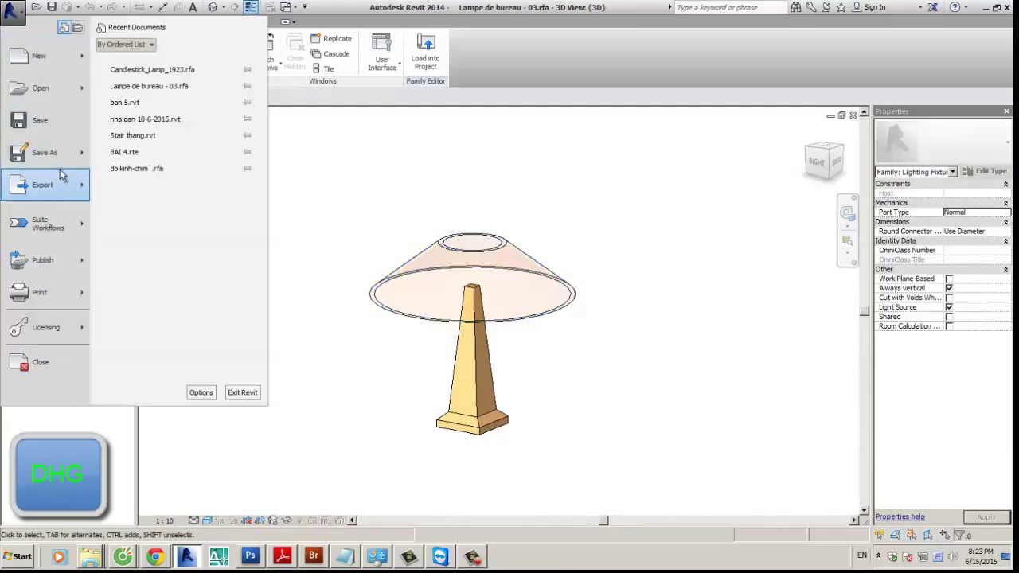
mouse_move(67, 159)
click(135, 109)
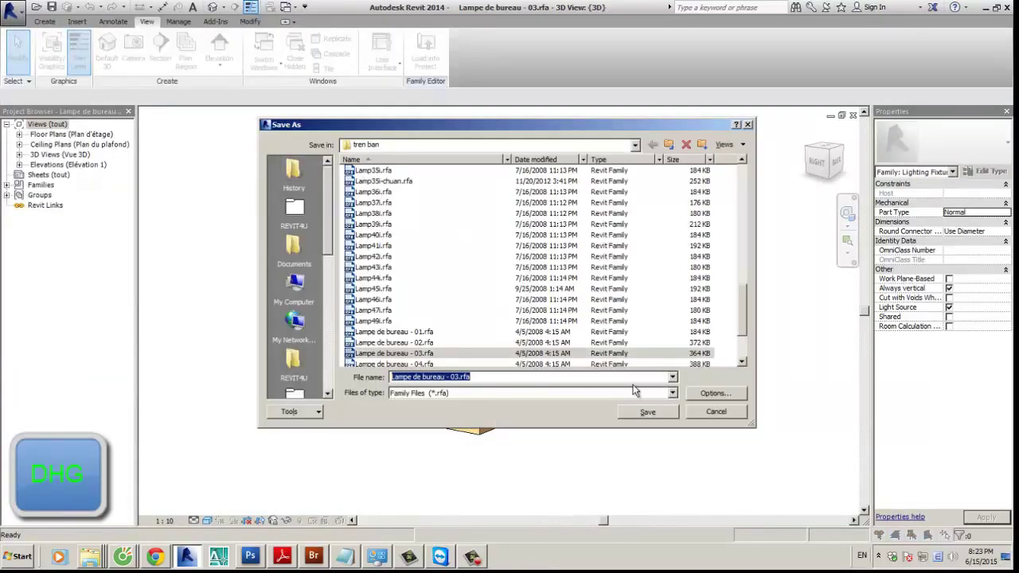
click(716, 411)
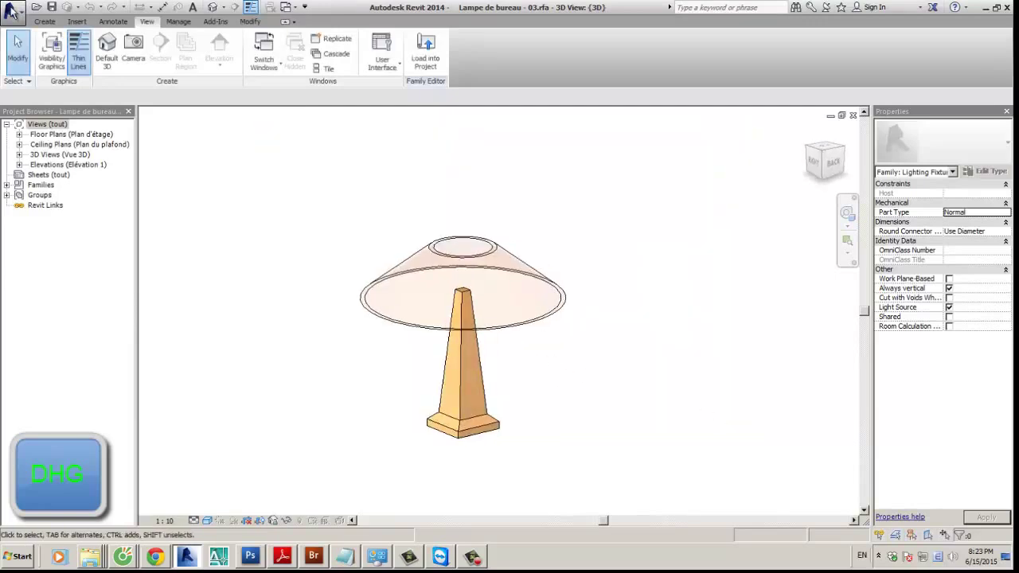
Step: Create a new family from the Metric Spot Lighting Fixture.rft template
click(12, 10)
mouse_move(75, 55)
click(143, 99)
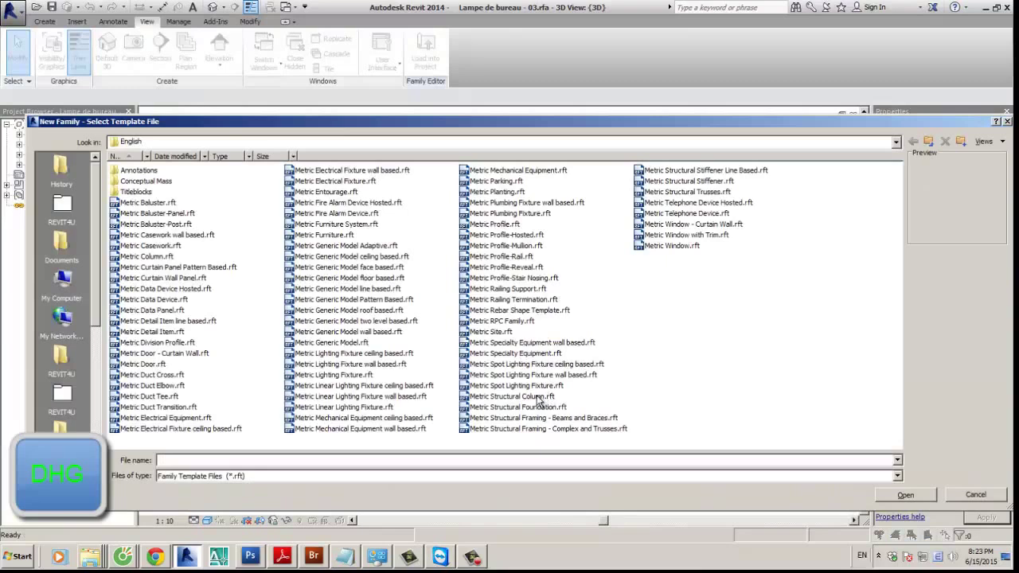
click(526, 397)
click(526, 387)
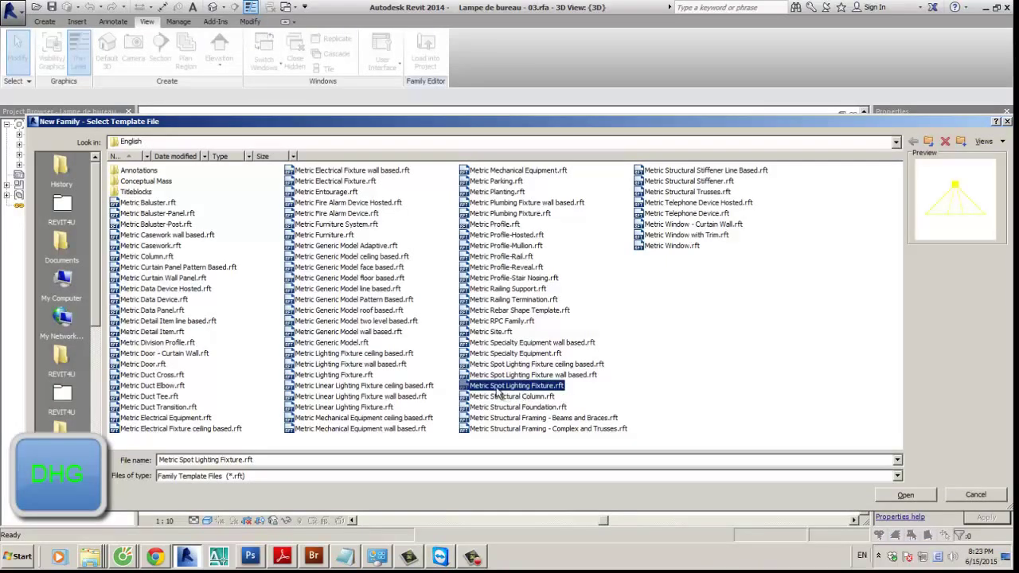
double_click(549, 386)
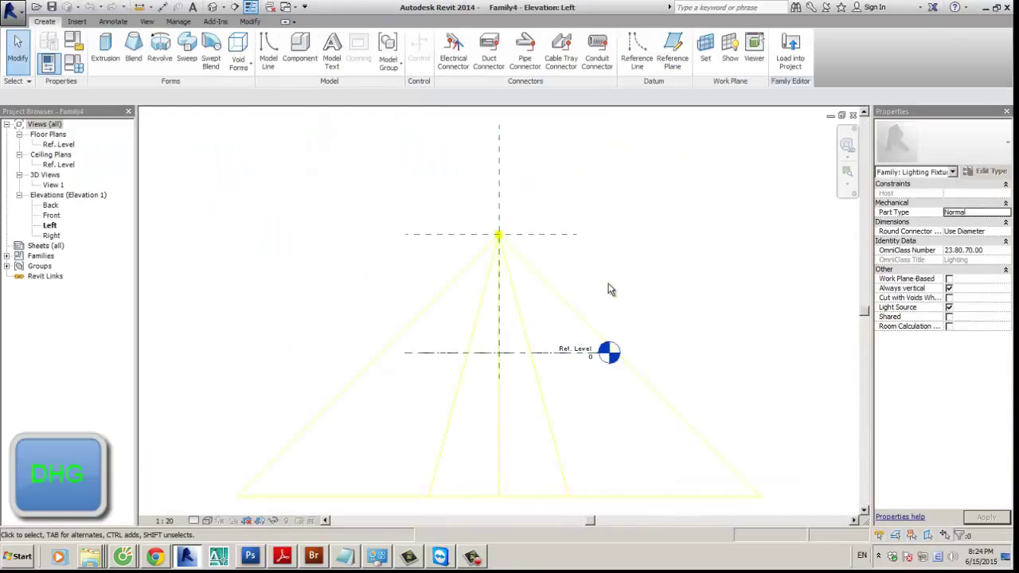
Step: Show the new family in the default 3D view and select its cone-shaped light source
key(3)
key(d)
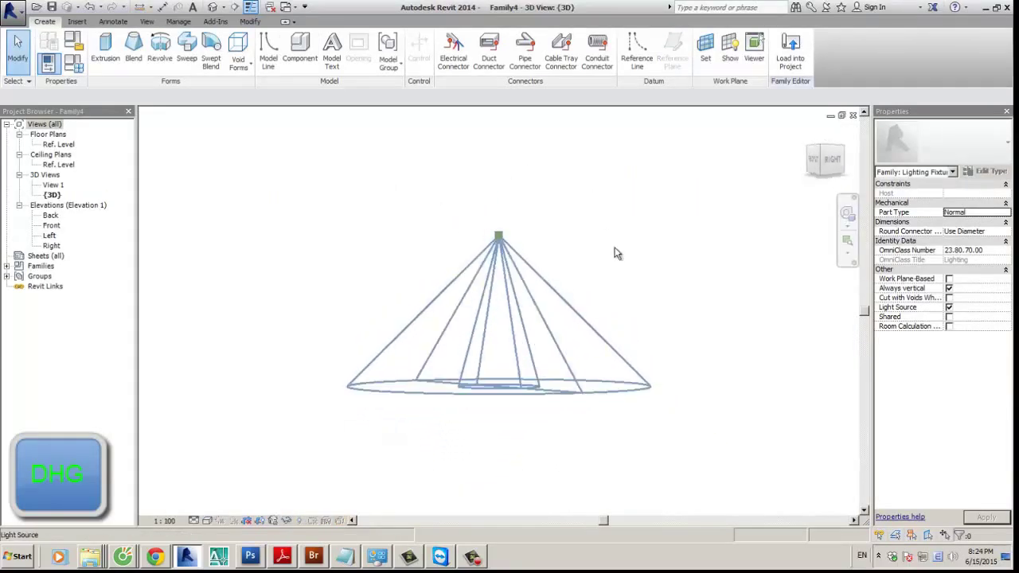
click(613, 253)
mouse_move(613, 253)
shift+middle_down()
mouse_move(658, 295)
mouse_move(649, 311)
mouse_move(665, 320)
mouse_move(614, 296)
shift+middle_up()
click(628, 306)
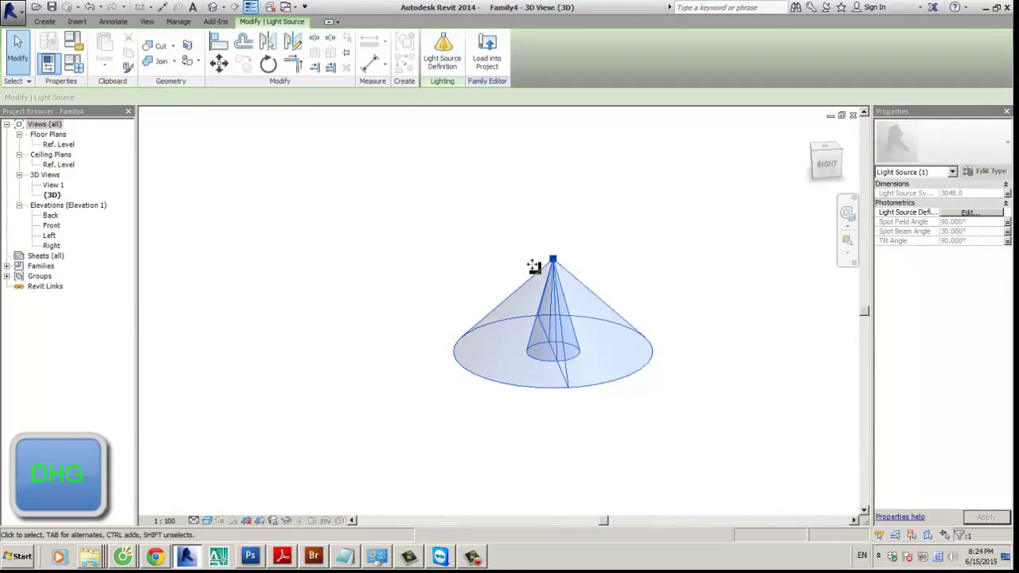
Step: Switch to the desk lamp family, load it into Family4 and place one lamp beside the light source
click(146, 22)
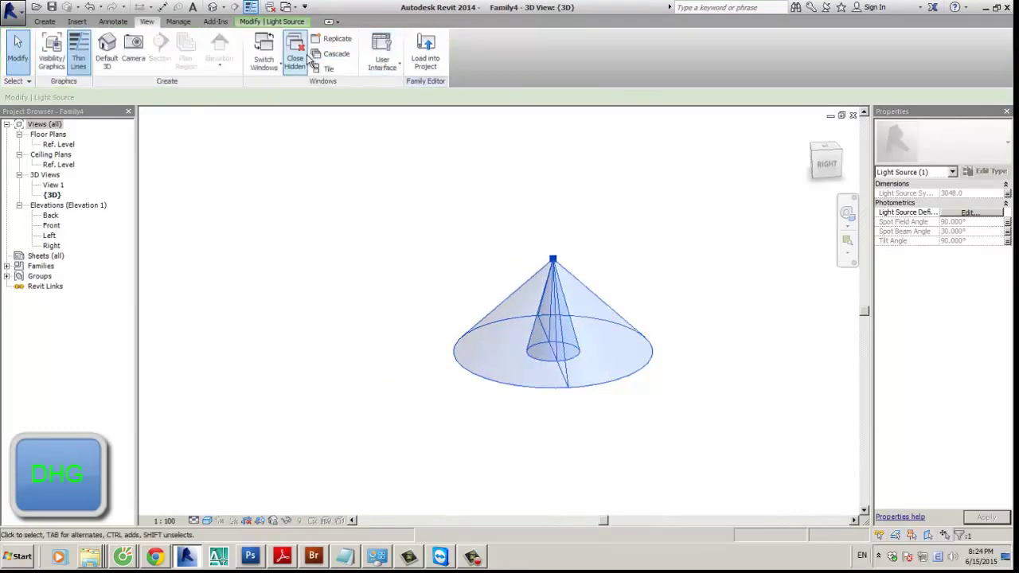
key(ctrl+Tab)
click(425, 56)
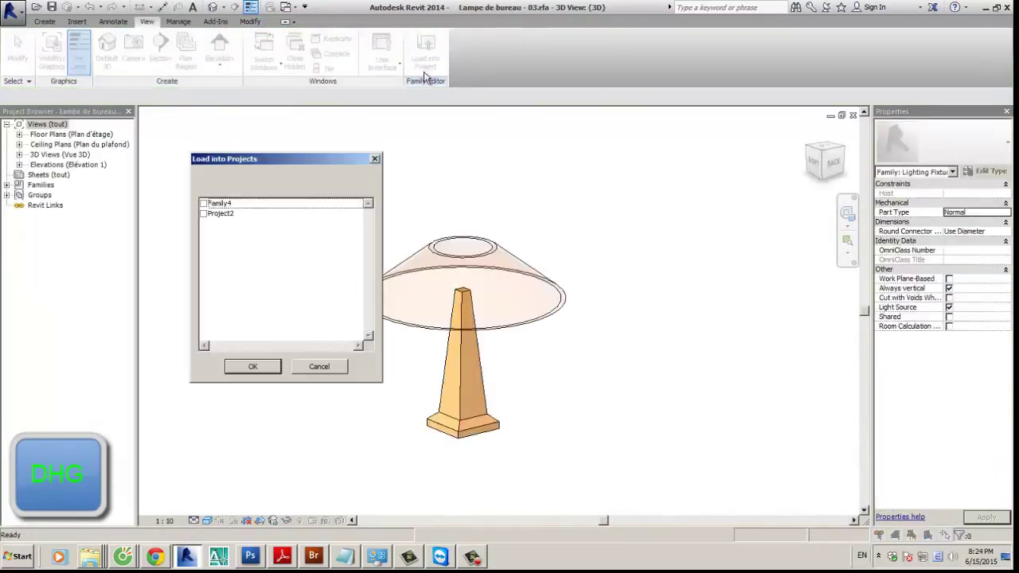
click(203, 204)
click(259, 368)
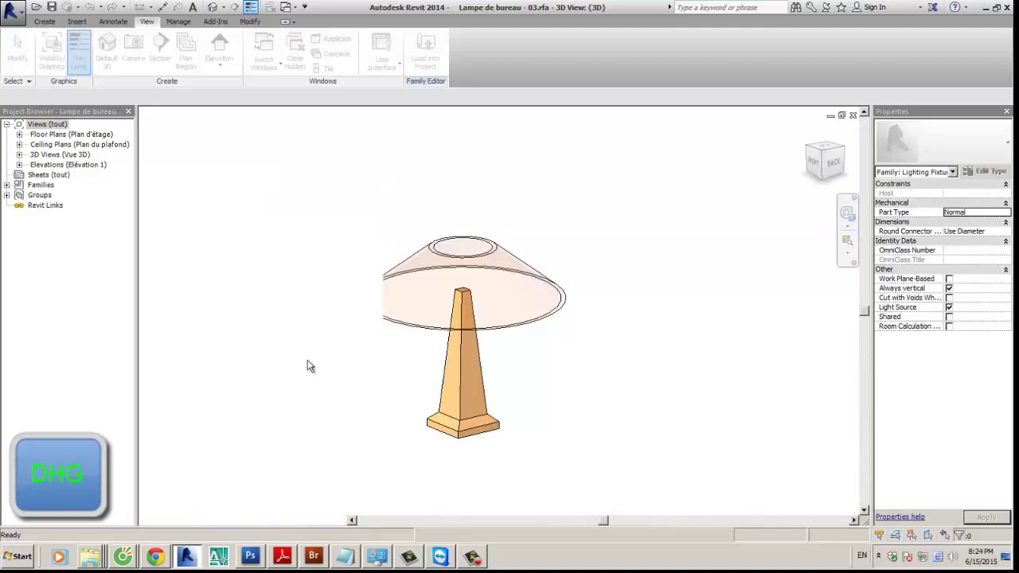
click(586, 293)
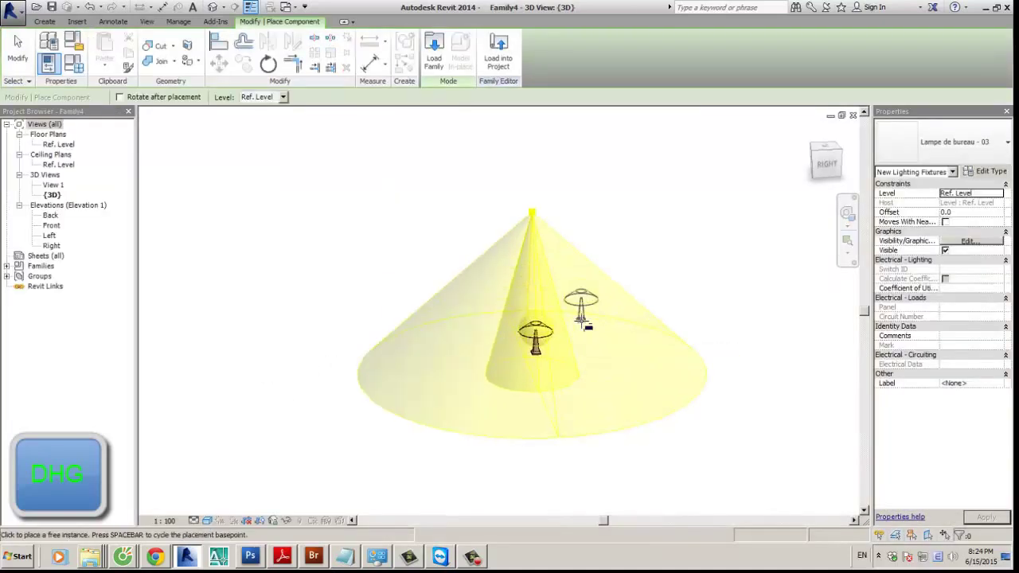
key(Escape)
Step: From the top view, move the placed lamp to the centre of the light cone
shift+middle_drag(621, 334, 683, 313)
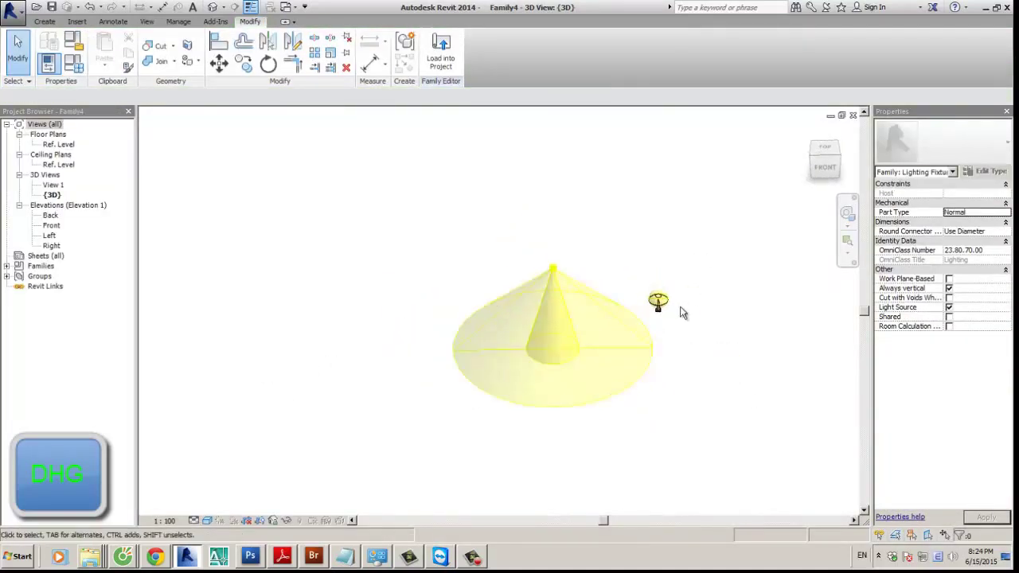
click(824, 151)
click(675, 330)
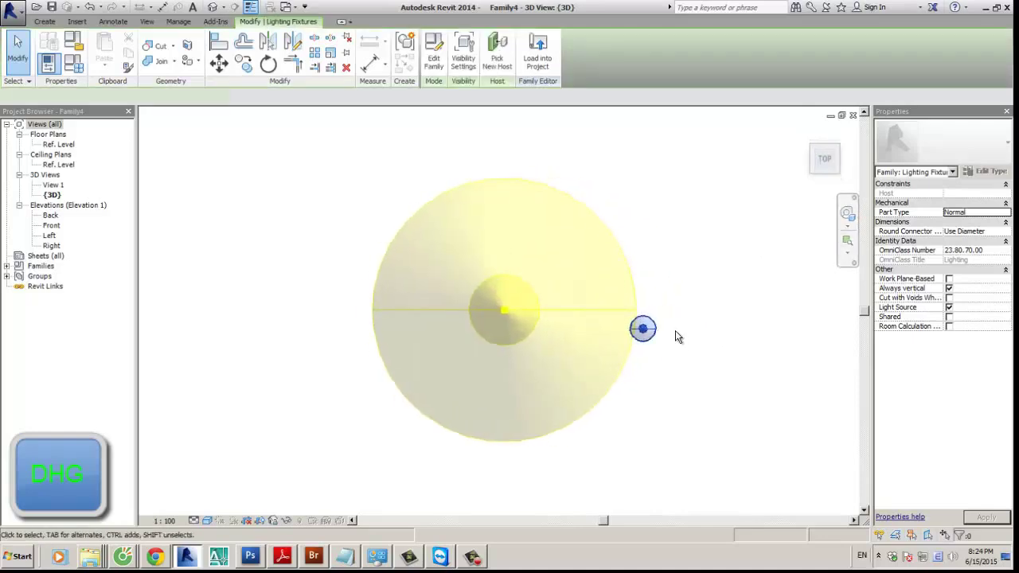
scroll(654, 334, up, 2)
click(626, 329)
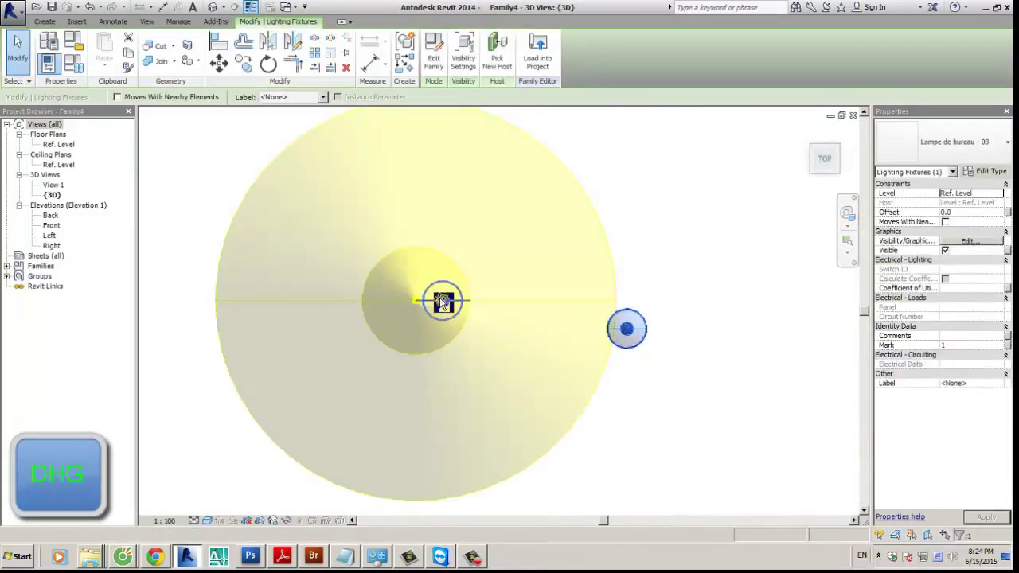
key(Escape)
Step: Select the spot light source in 3D and open its Light Source Definition
shift+middle_drag(573, 341, 553, 195)
click(550, 257)
scroll(550, 275, down, 1)
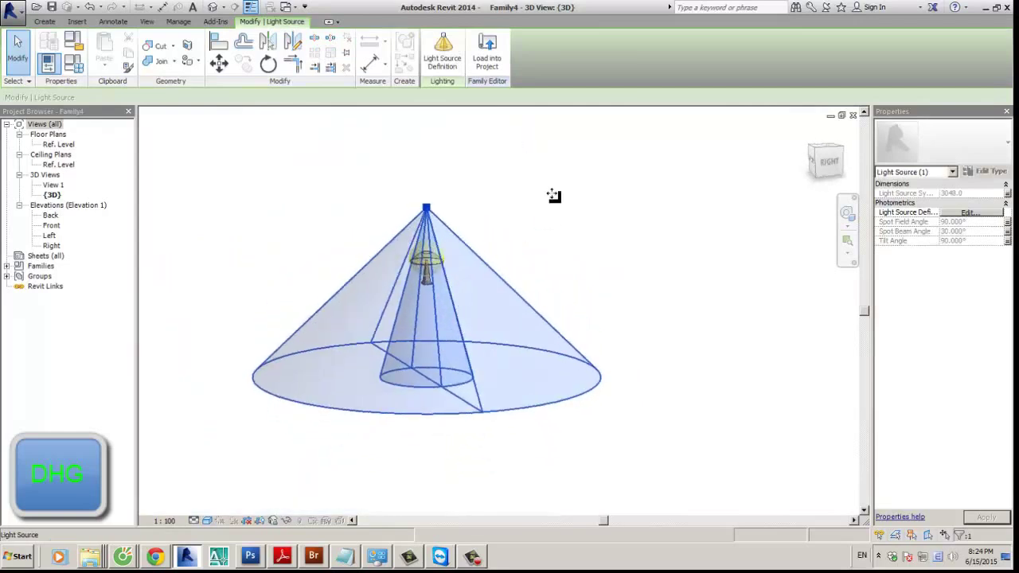
click(471, 228)
click(425, 210)
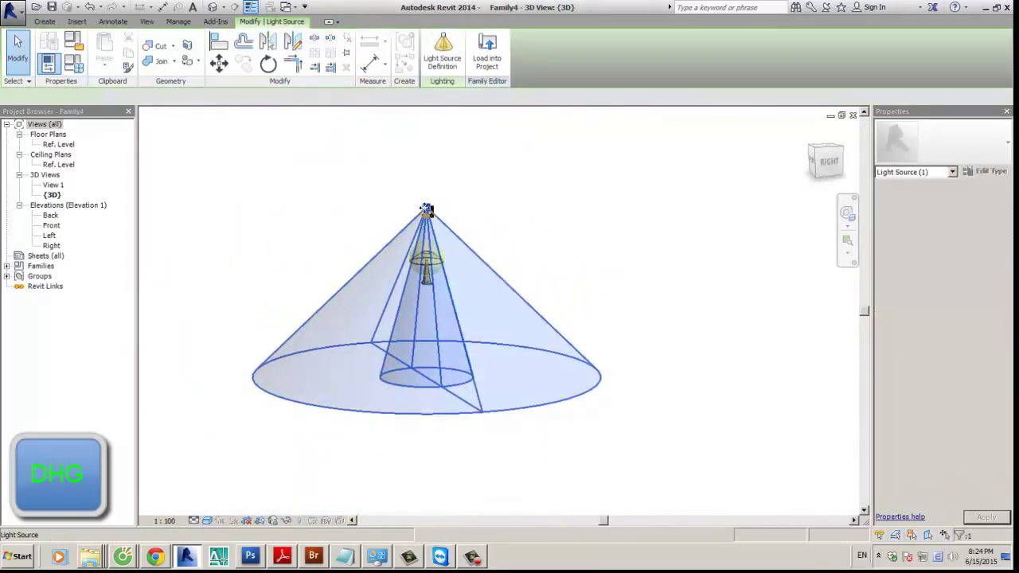
click(442, 60)
Step: Preview the hemispherical, spot and photometric web light distributions, and select the spherical distribution
click(782, 314)
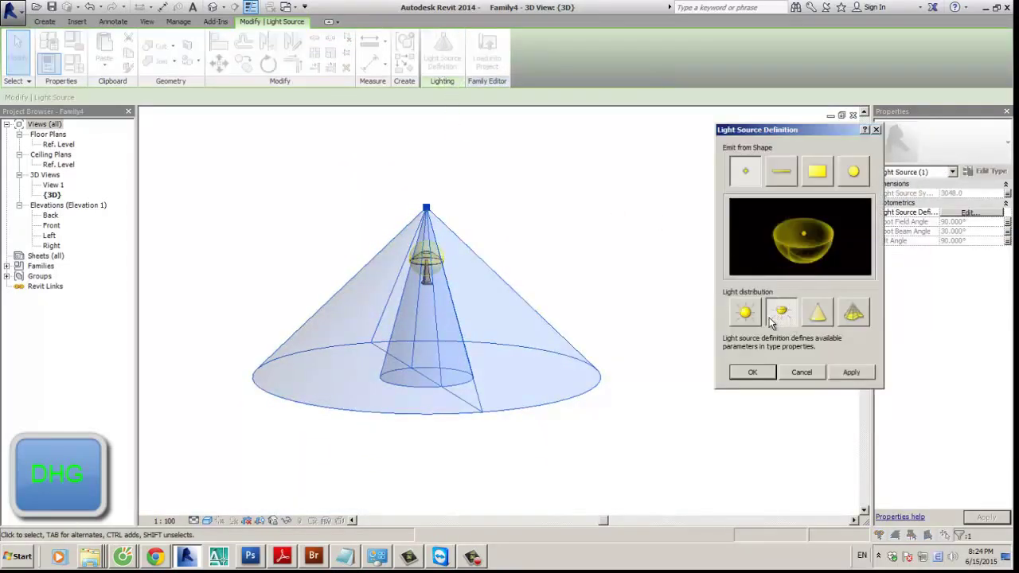
click(746, 314)
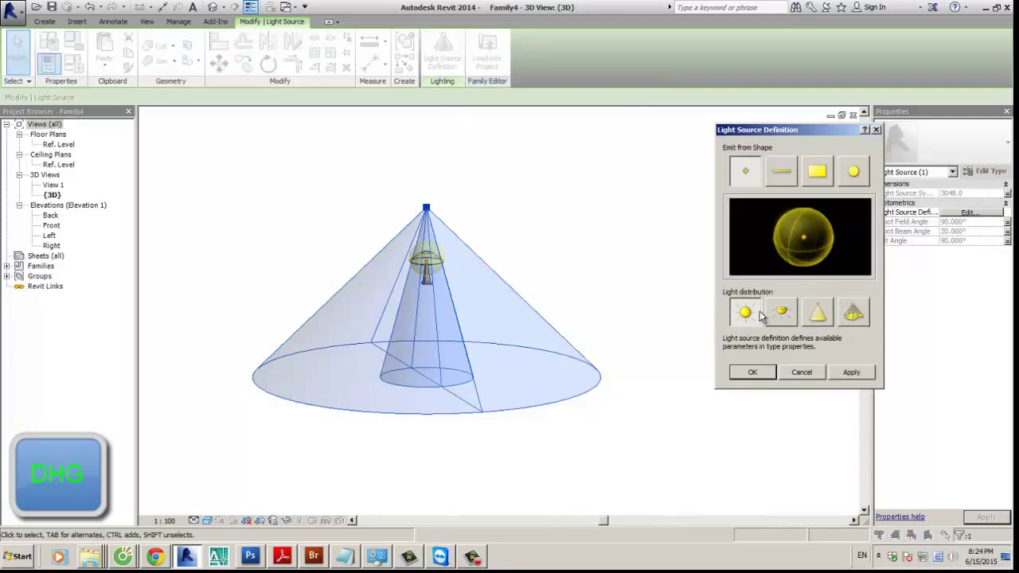
click(783, 317)
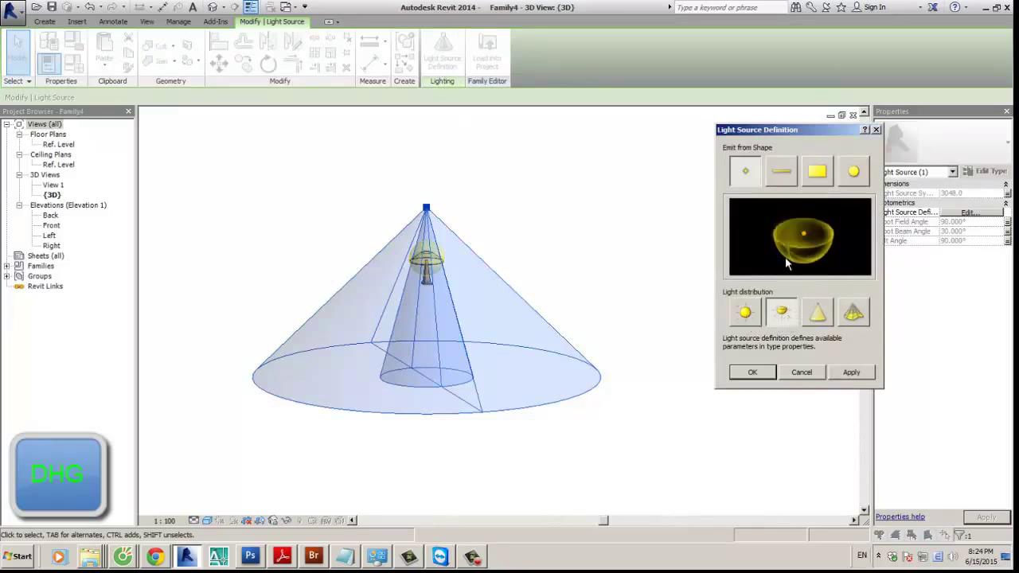
click(820, 316)
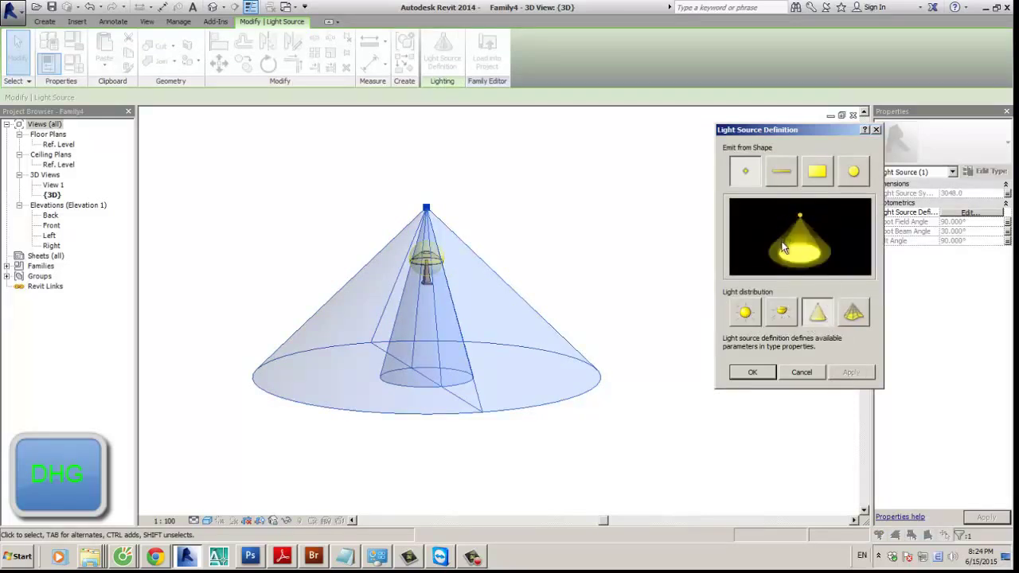
click(858, 318)
click(781, 315)
click(746, 315)
Step: Preview the line, rectangle and circle emit shapes, and accept the point shape with spherical distribution
click(781, 169)
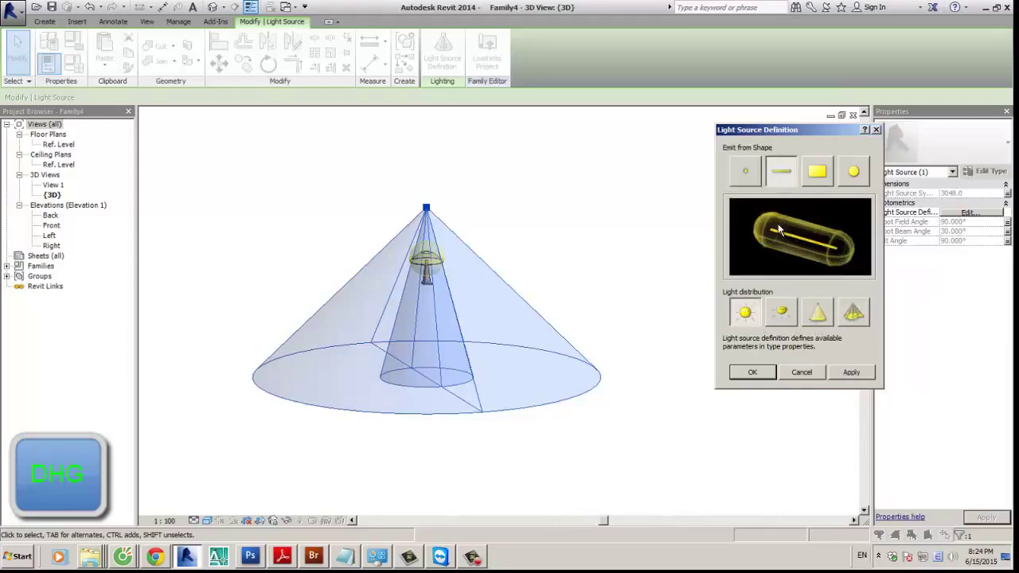
click(818, 171)
click(854, 172)
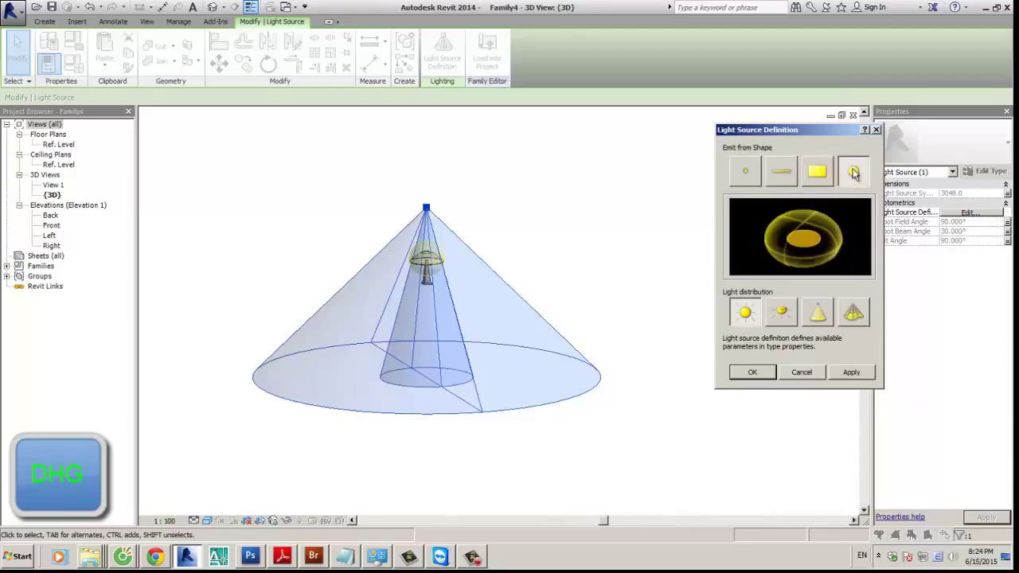
click(756, 177)
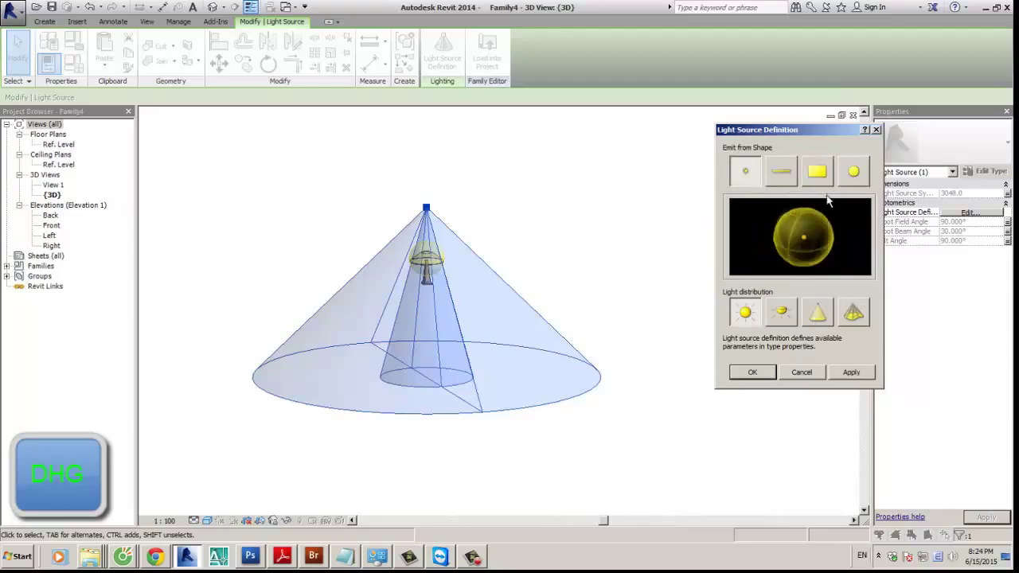
click(855, 172)
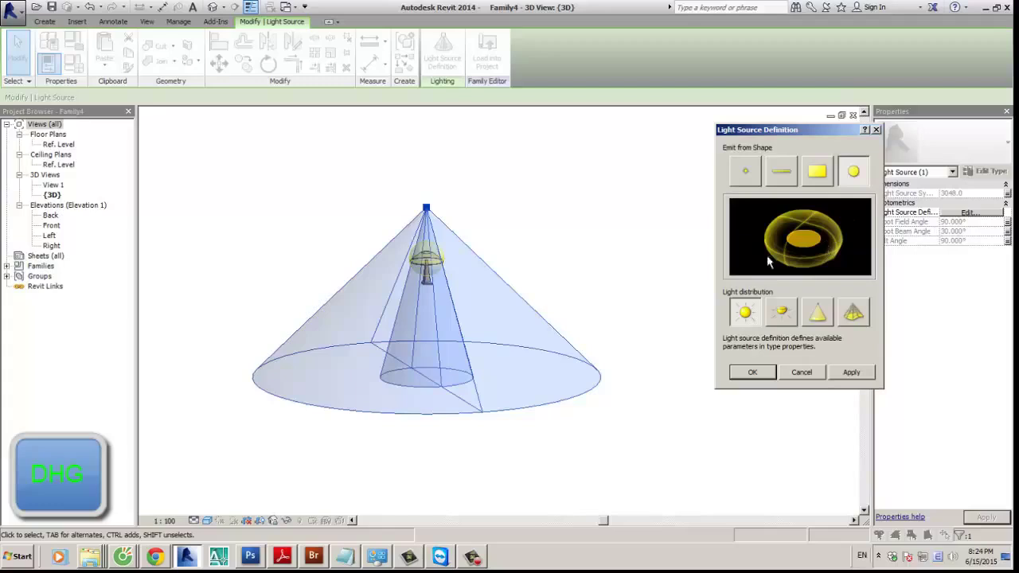
click(755, 175)
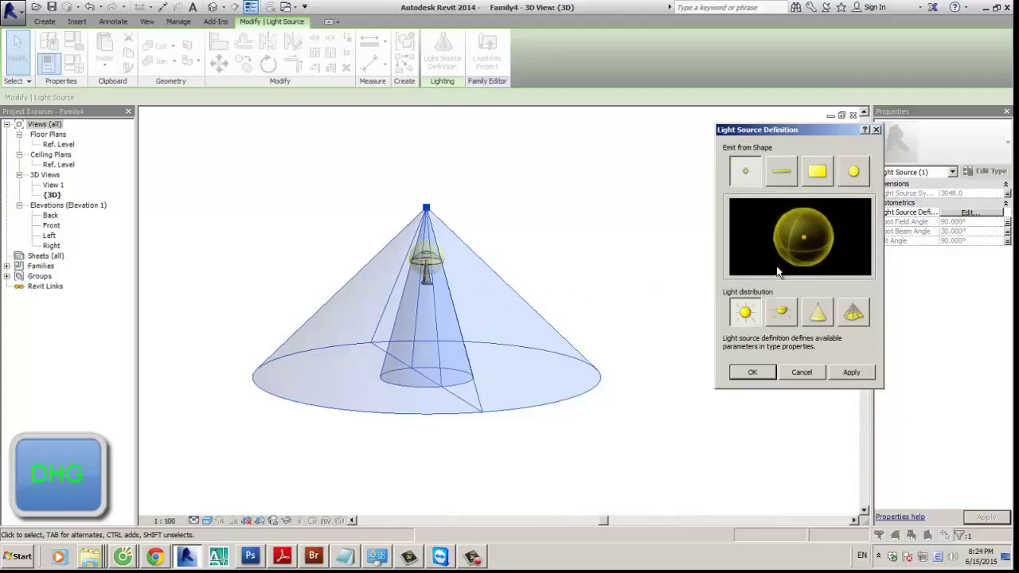
click(753, 372)
Step: Delete the placed desk lamp from the family and undo the deletion
scroll(487, 254, up, 3)
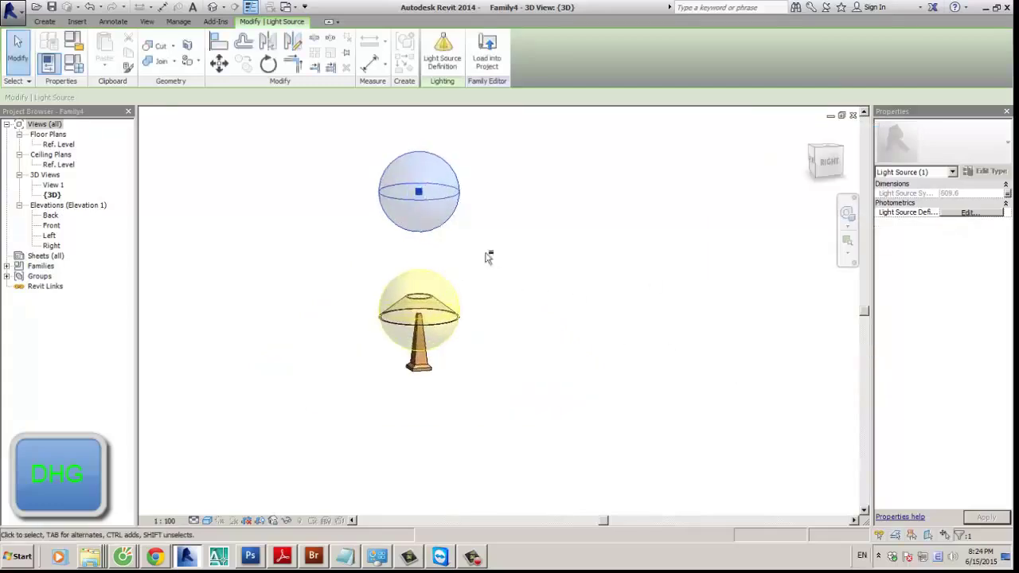
key(Escape)
click(462, 295)
key(Delete)
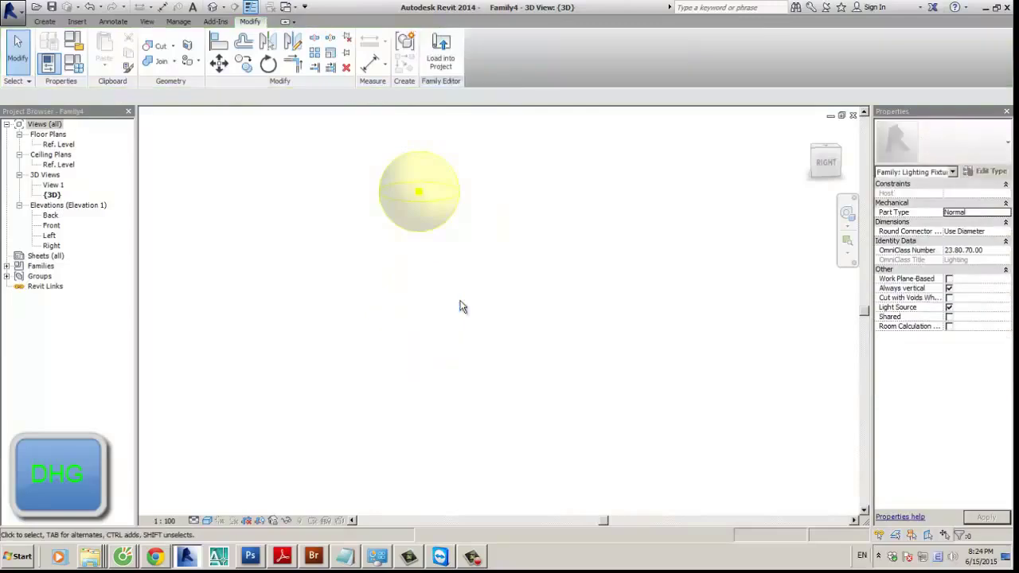
key(ctrl+z)
Step: Examine the placed desk lamp's own light source against the family's spherical light source in 3D
click(441, 299)
click(440, 298)
scroll(441, 299, up, 2)
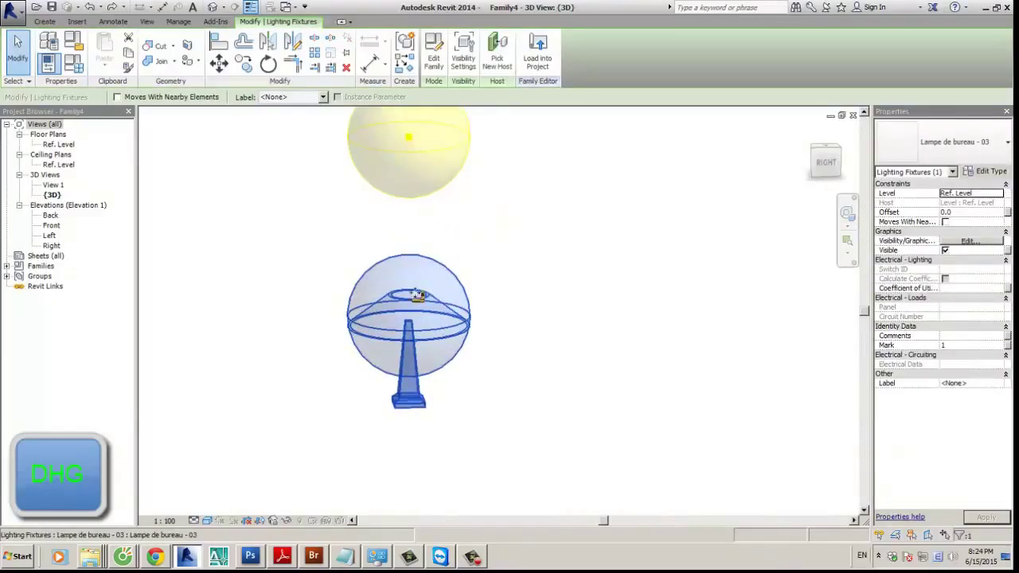
click(630, 343)
scroll(629, 343, down, 2)
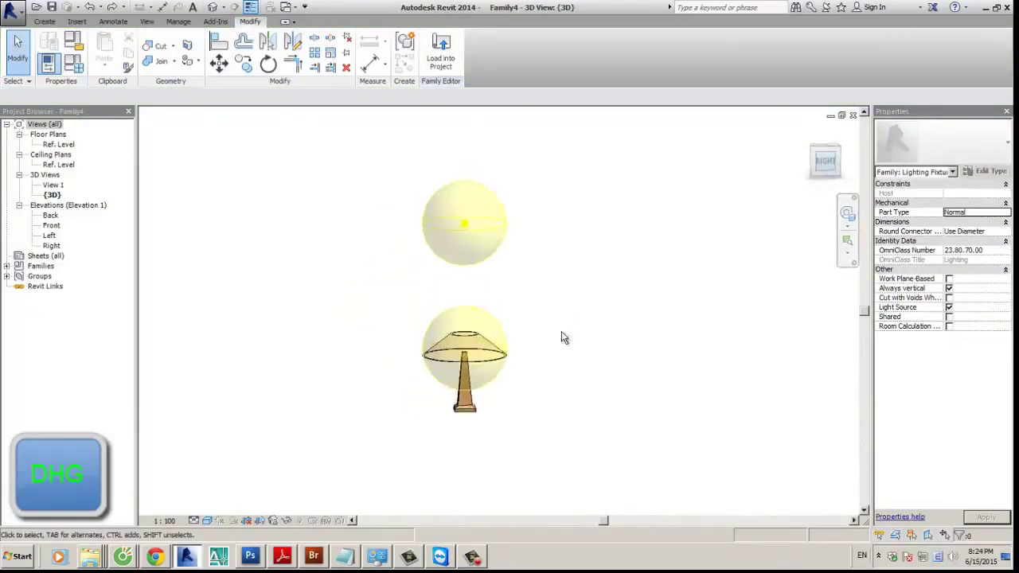
scroll(561, 337, up, 2)
scroll(591, 359, down, 2)
drag(625, 301, 374, 154)
drag(510, 236, 498, 365)
click(975, 525)
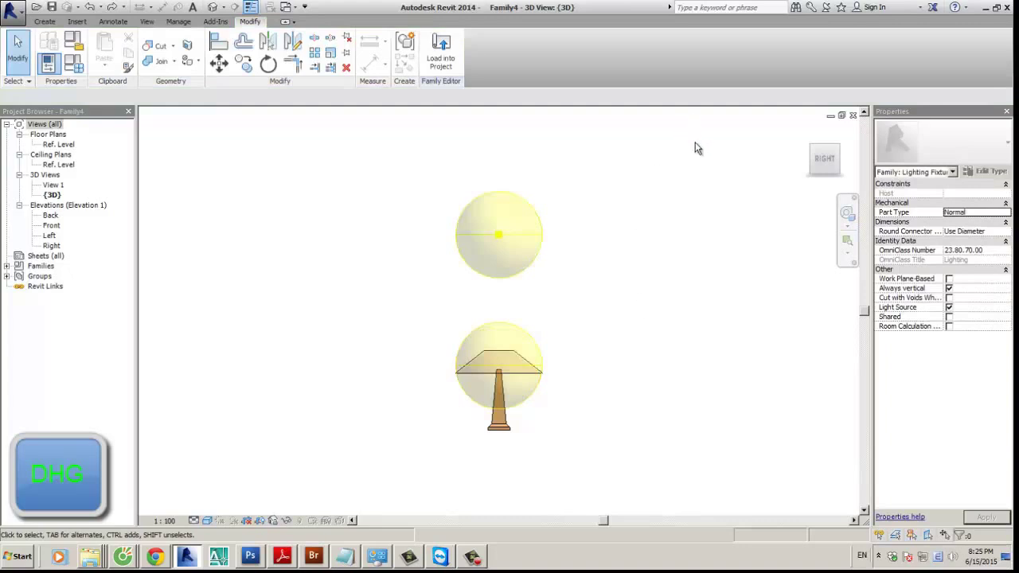
Step: Close the new lighting fixture family without saving and return to the desk lamp family's 3D view
click(852, 115)
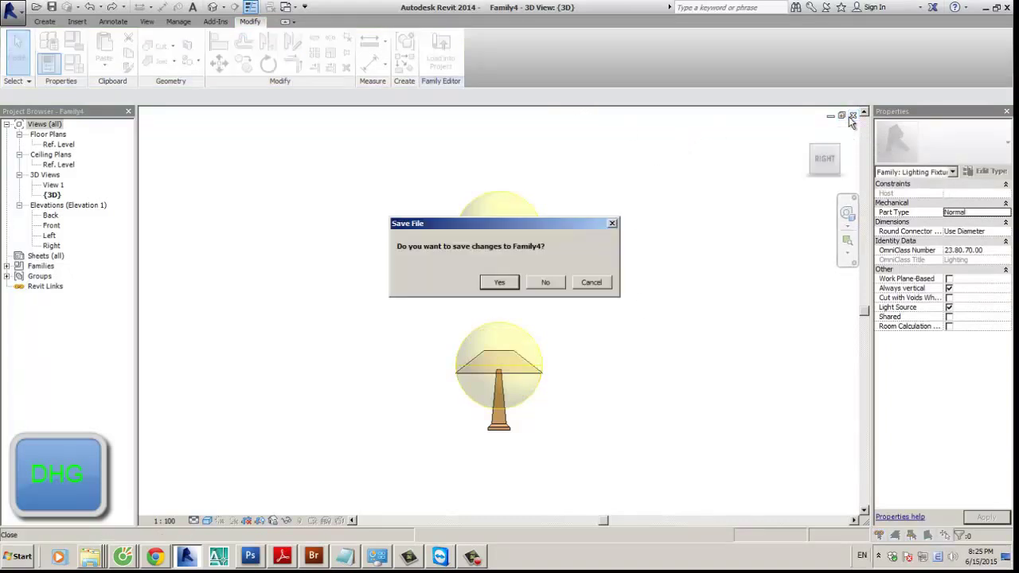
click(545, 281)
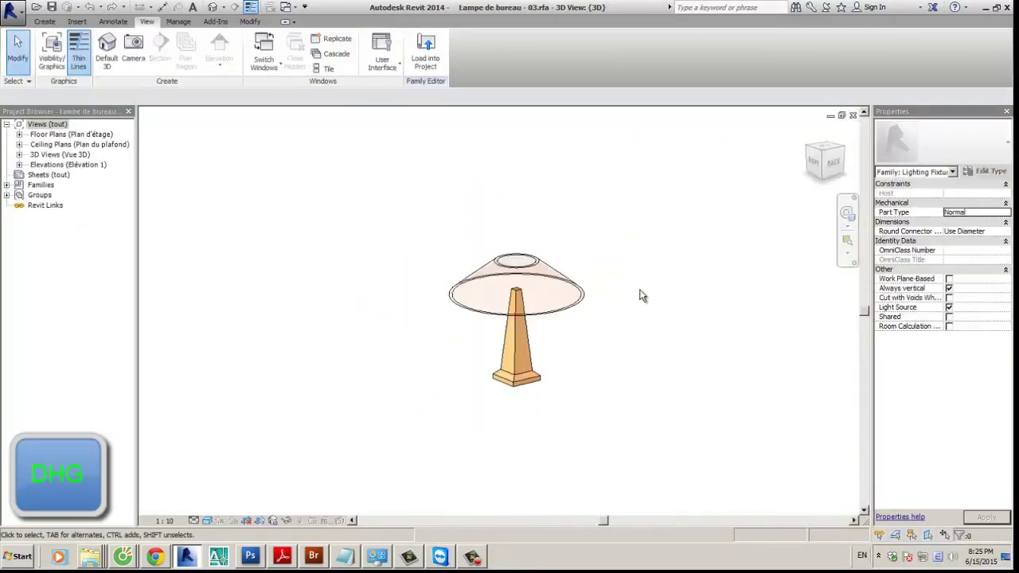
scroll(648, 358, up, 3)
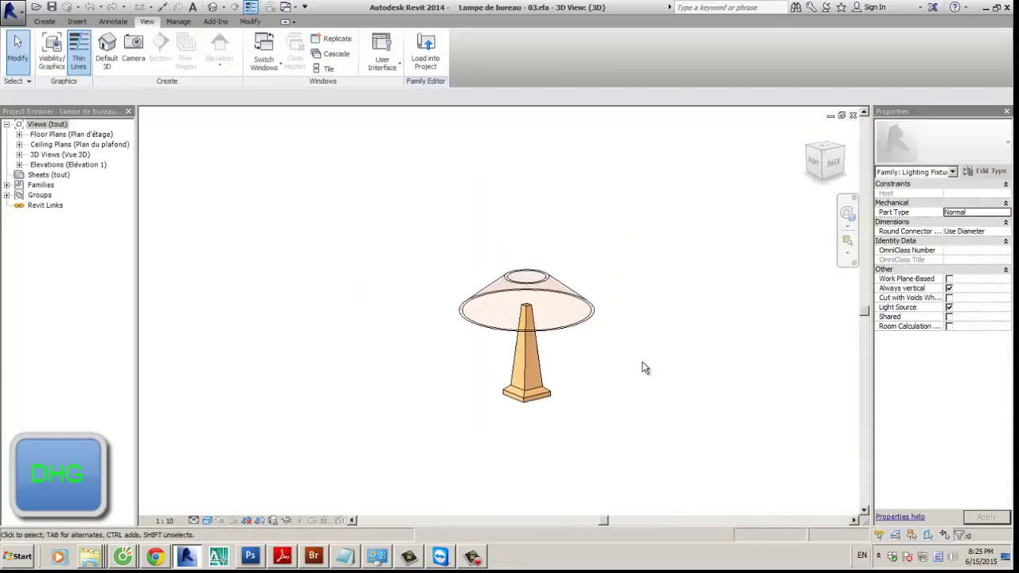
shift+middle_drag(655, 351, 573, 286)
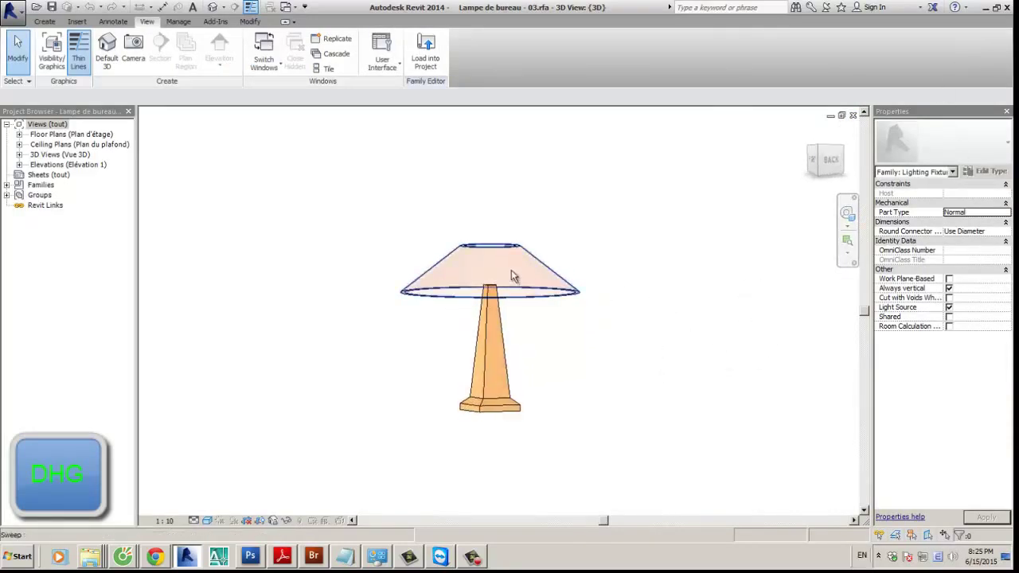
Step: Examine the desk lamp's shade and base in the 3D view from several angles
click(512, 276)
click(592, 225)
shift+middle_drag(552, 230, 666, 398)
drag(666, 398, 460, 219)
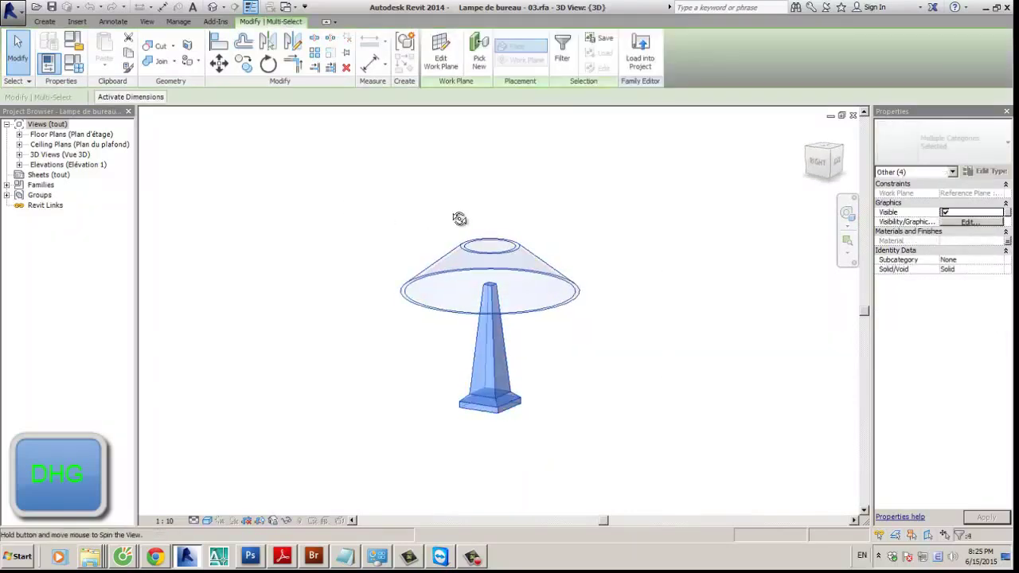
shift+middle_drag(459, 219, 530, 220)
click(355, 460)
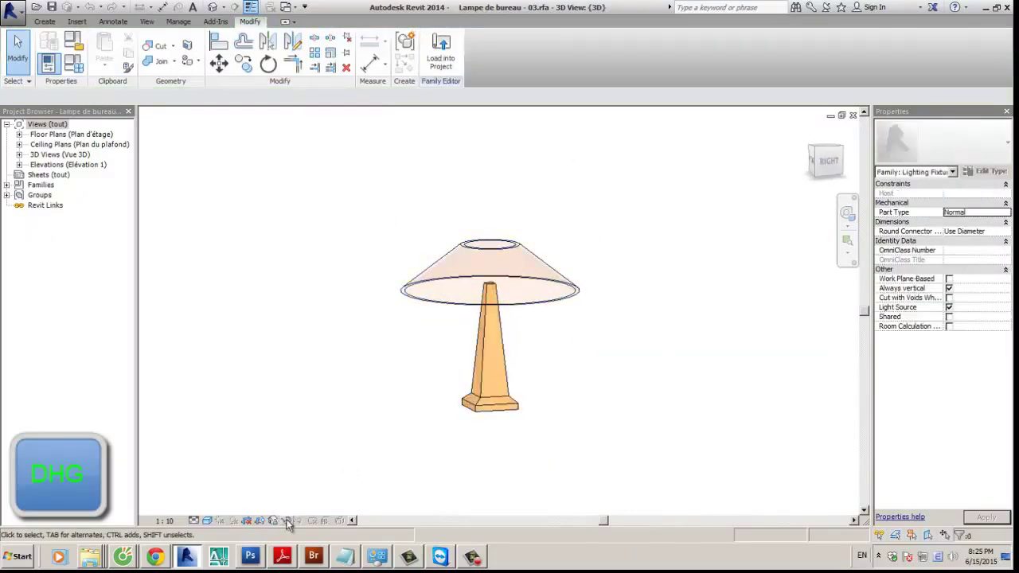
click(286, 520)
click(577, 470)
mouse_move(578, 470)
shift+middle_down()
mouse_move(573, 483)
mouse_move(570, 474)
shift+middle_up()
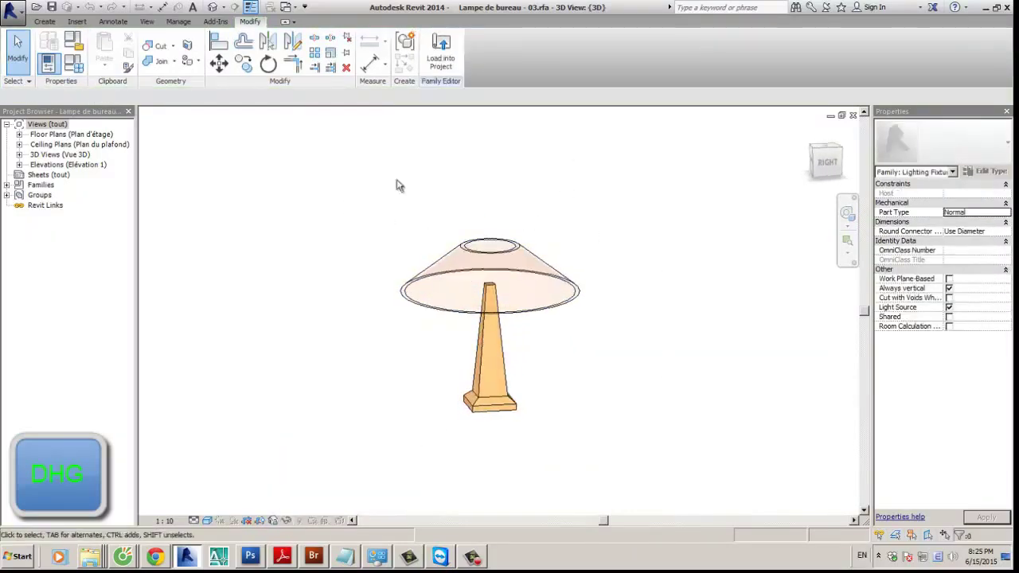
Step: Turn on the Light Source subcategory of Lighting Fixtures in the 3D view's visibility overrides
click(175, 23)
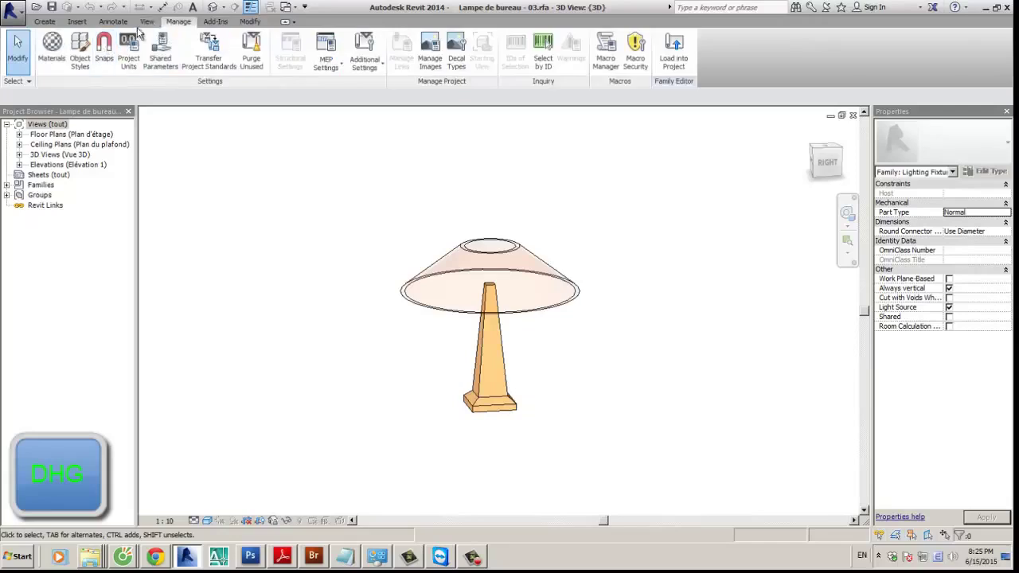
click(147, 21)
click(51, 49)
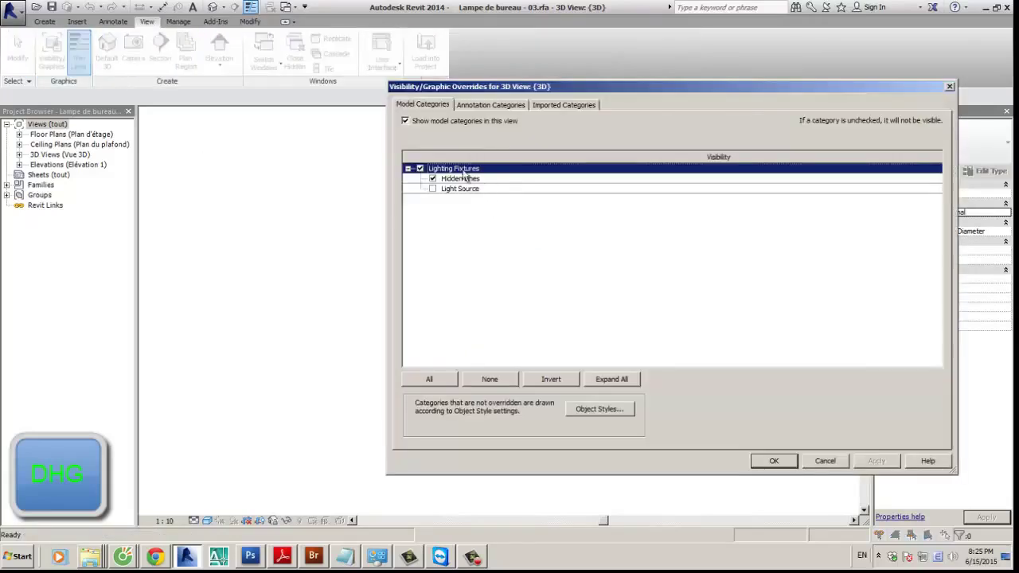
click(433, 189)
click(876, 460)
click(817, 169)
drag(805, 92, 693, 103)
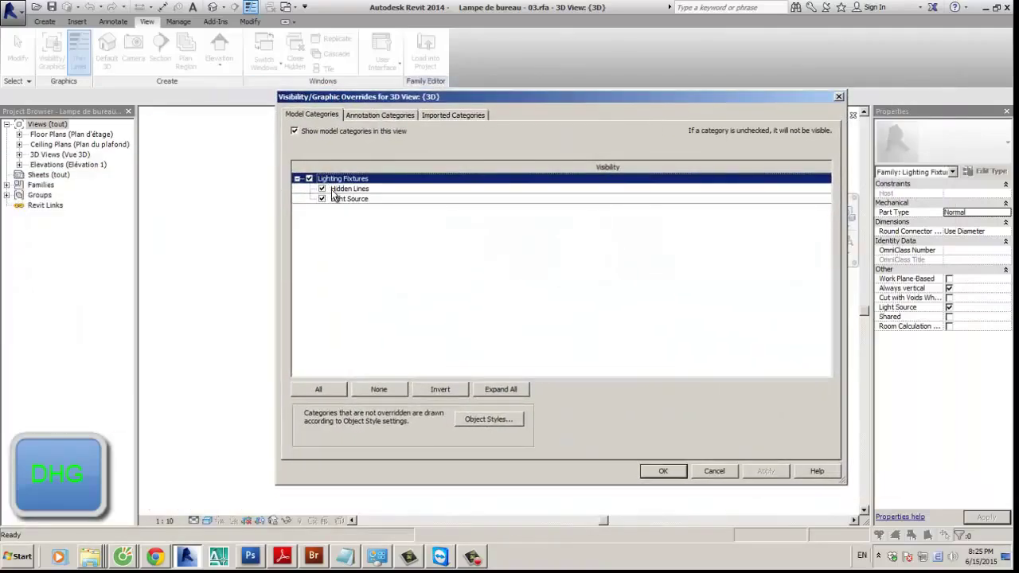
click(675, 472)
mouse_move(624, 370)
shift+middle_down()
mouse_move(473, 250)
mouse_move(680, 360)
mouse_move(518, 411)
mouse_move(648, 325)
mouse_move(626, 358)
shift+middle_up()
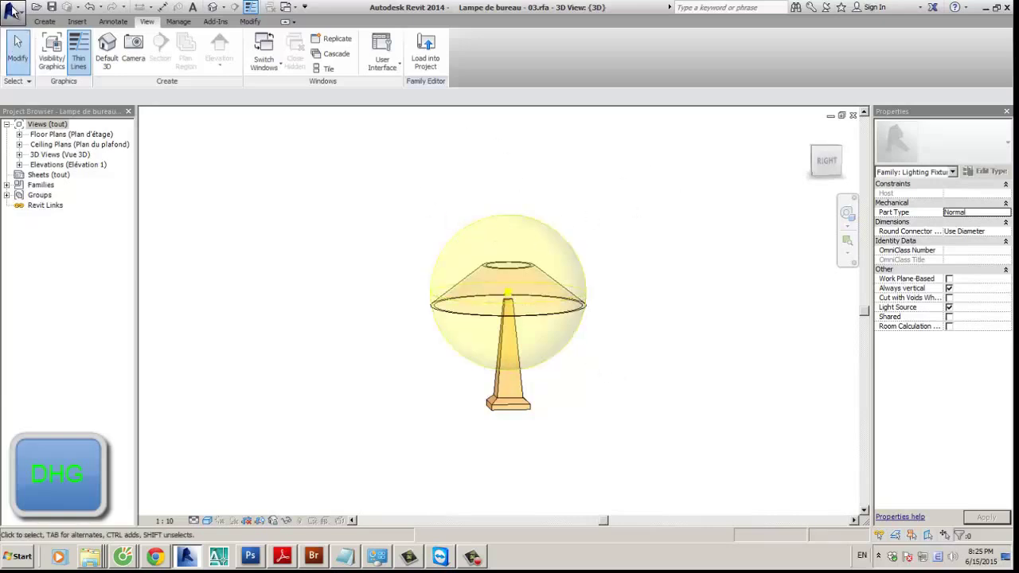
Step: Save the family to the Desktop as Lampe de bureau - 03.rfa
click(14, 12)
mouse_move(43, 152)
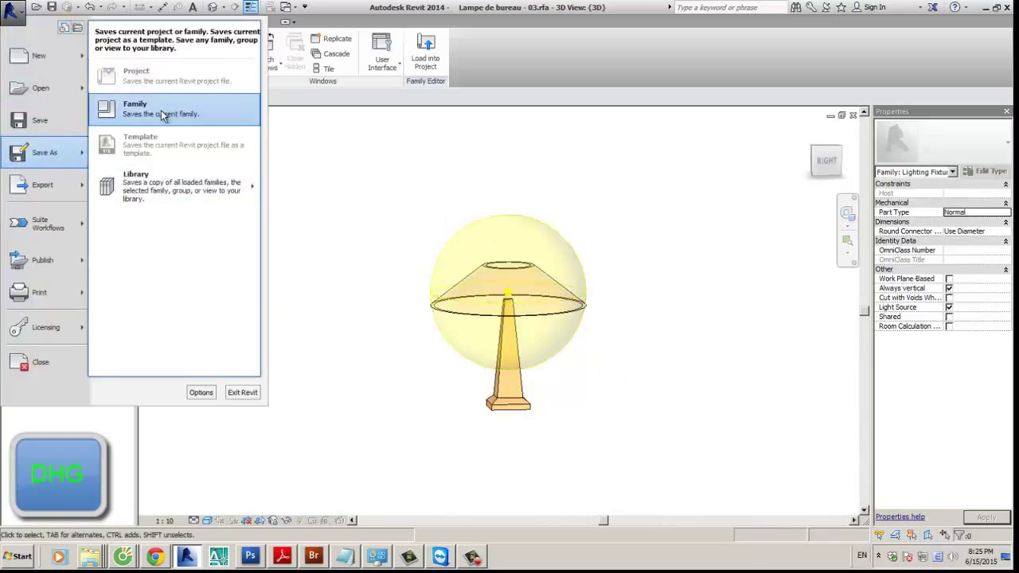
click(160, 109)
drag(326, 241, 326, 288)
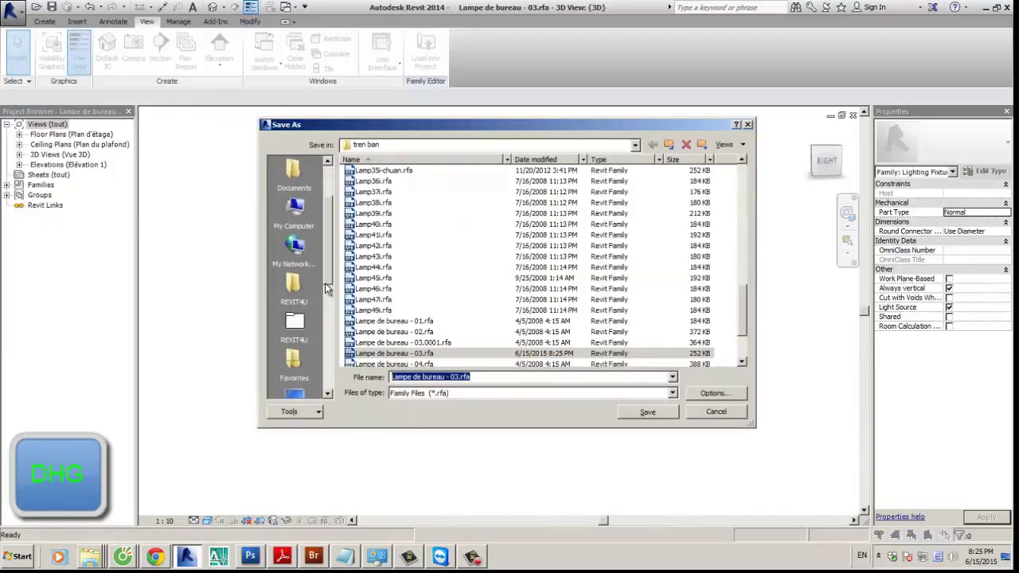
click(298, 390)
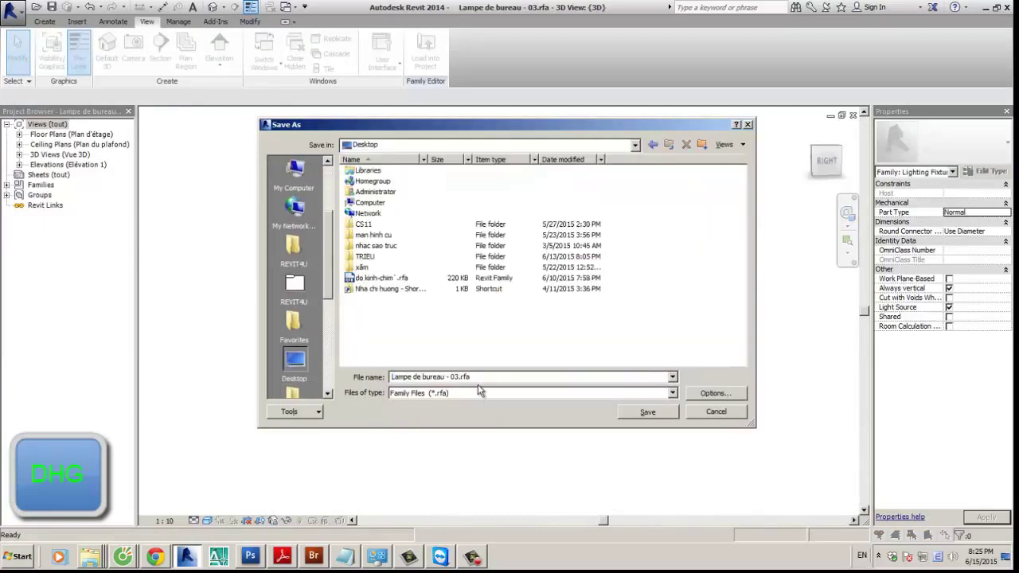
click(646, 411)
Step: Load the desk lamp family into Project2 and place one lamp beside the wall in the 3D view
shift+middle_drag(632, 264, 538, 241)
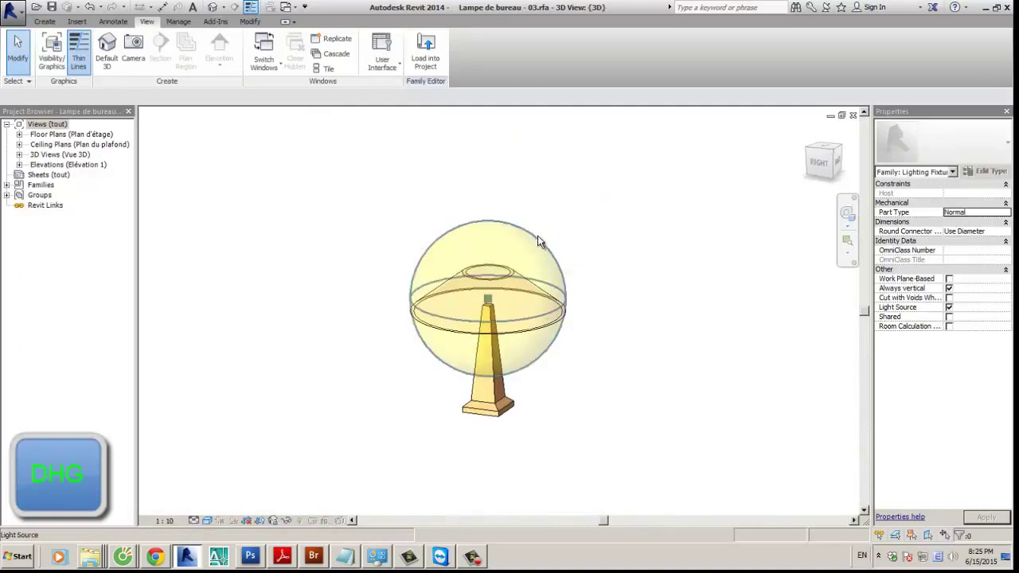
click(538, 241)
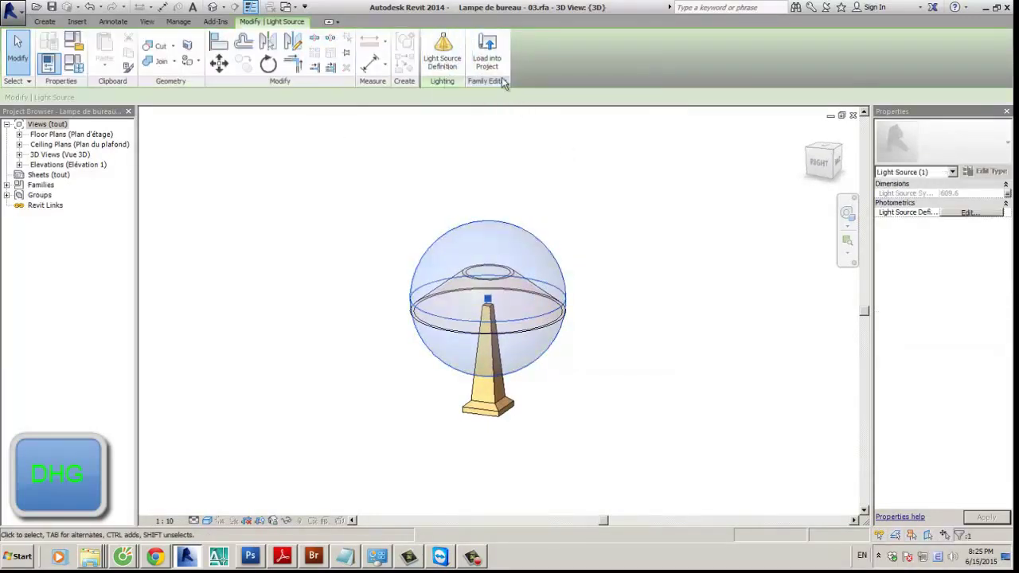
click(487, 57)
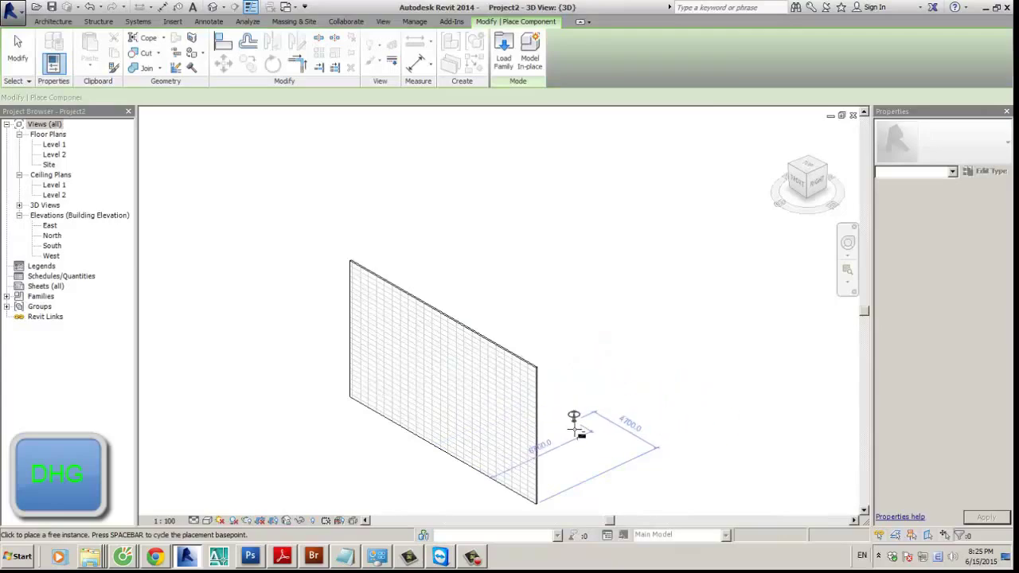
scroll(579, 430, up, 3)
click(570, 427)
key(Escape)
key(Escape)
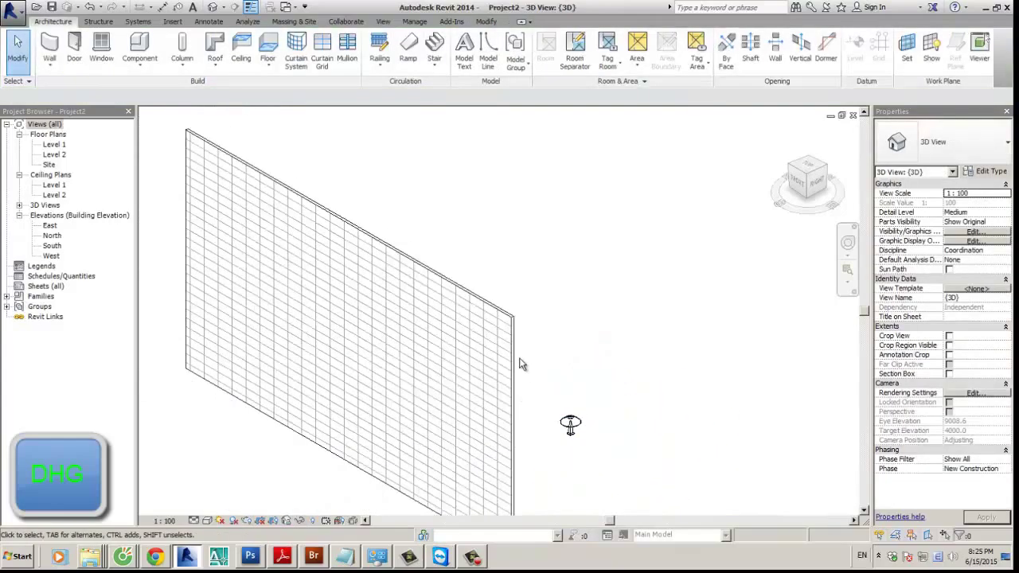
Step: Delete the existing brick wall and locate the placed lamp in the Level 1 floor plan
click(517, 350)
key(Delete)
double_click(50, 148)
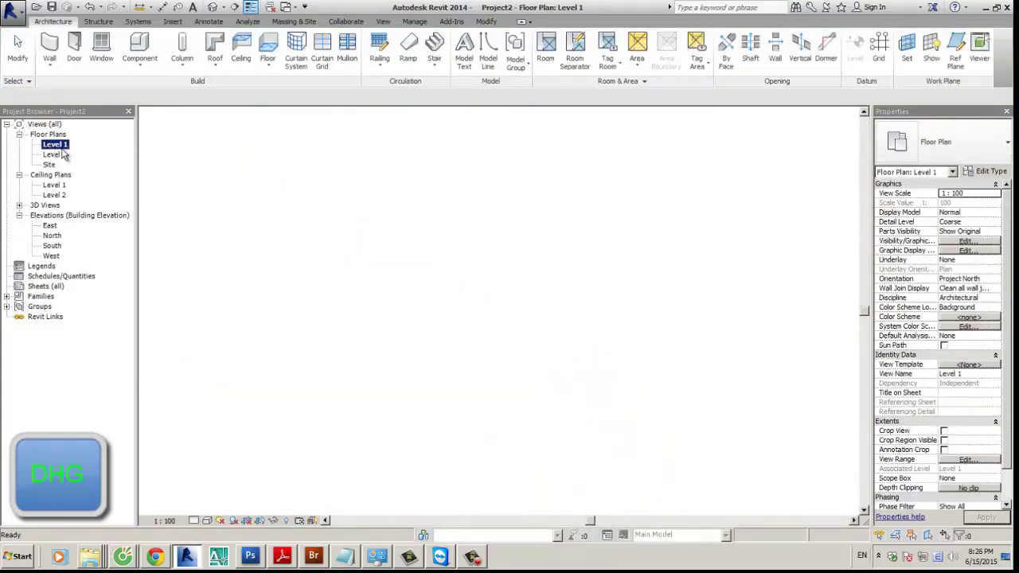
scroll(657, 352, down, 5)
middle_drag(658, 352, 651, 331)
click(526, 319)
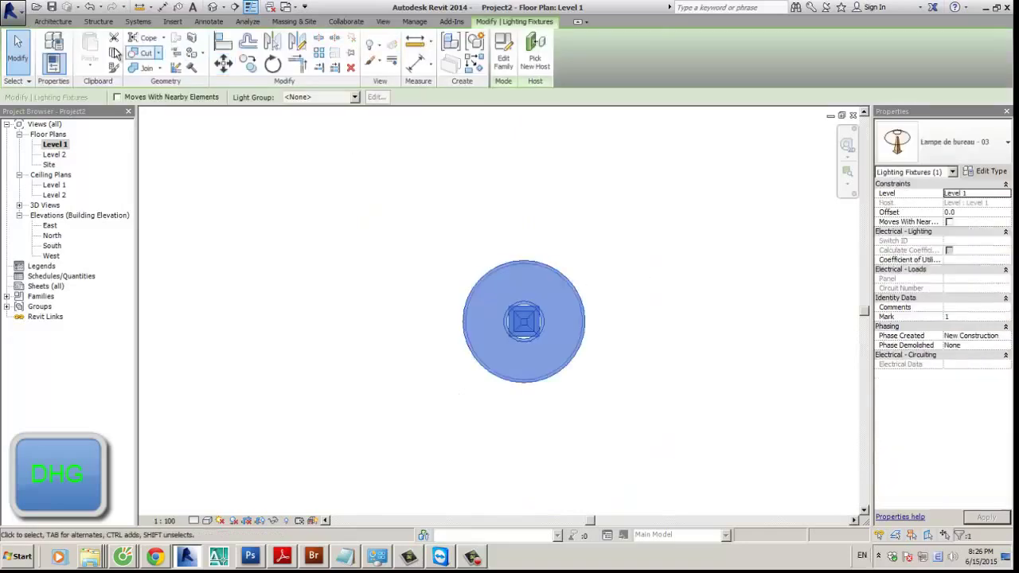
key(Escape)
Step: Draw a rectangular room of Generic - 90mm Brick walls around the lamp, about 2720 mm in the vertical plan direction
key(w)
key(a)
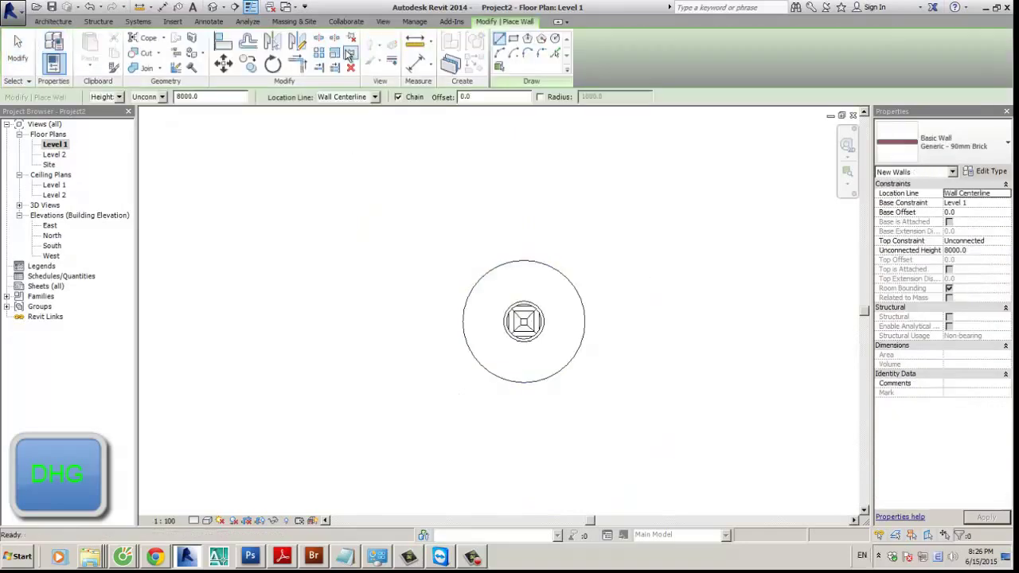
click(514, 39)
middle_drag(460, 209, 452, 180)
scroll(440, 201, down, 3)
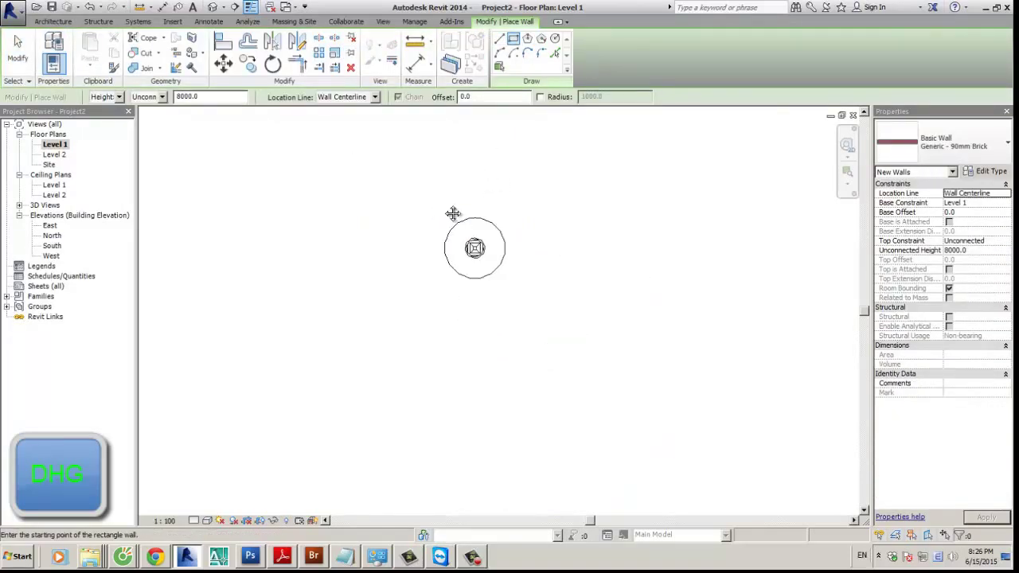
click(404, 167)
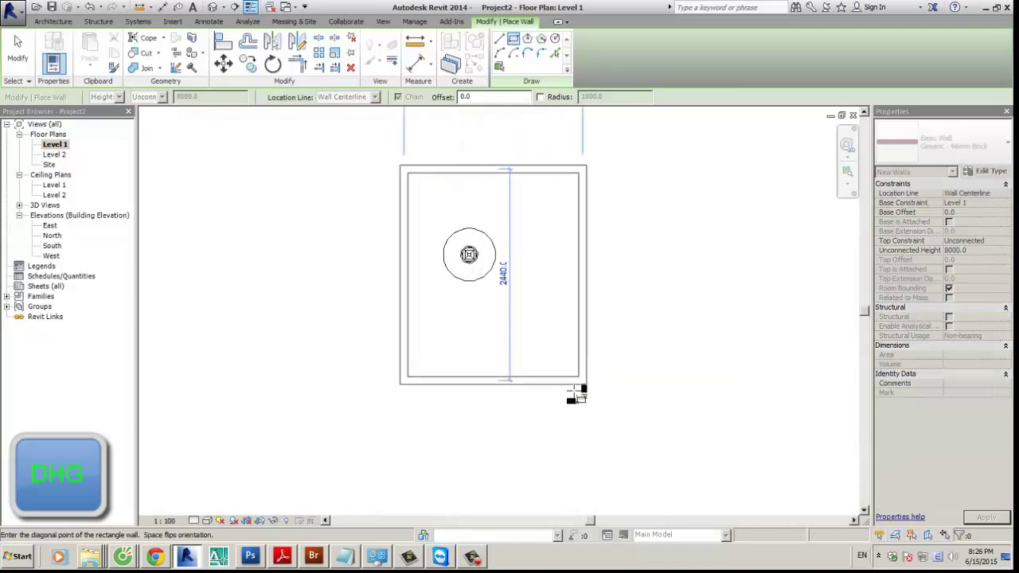
click(571, 409)
scroll(512, 252, up, 3)
key(Escape)
key(Escape)
scroll(526, 255, down, 4)
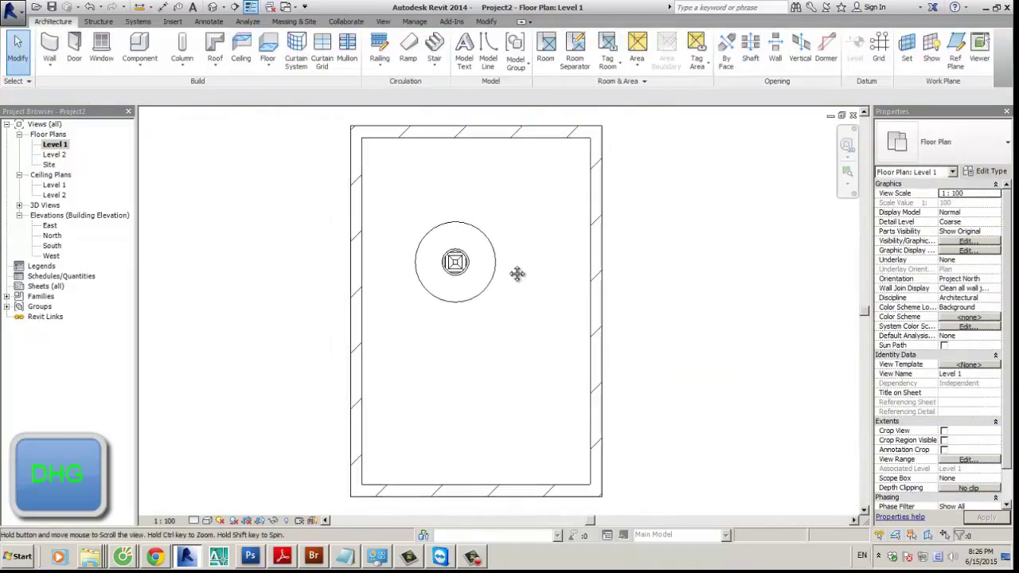
Step: Set the top constraint of all four room walls to Level 2
click(567, 239)
key(Tab)
click(558, 211)
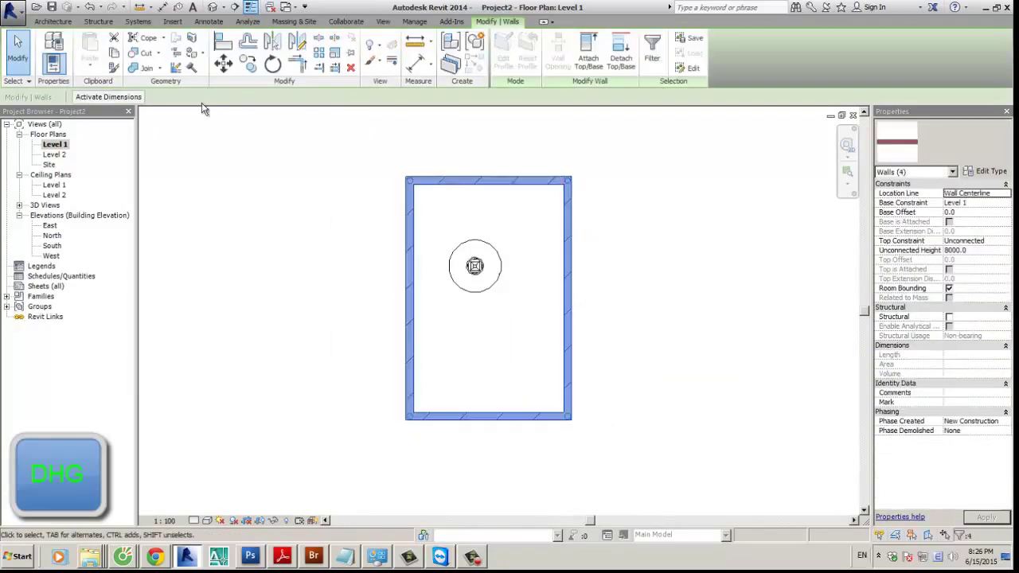
click(1005, 249)
click(655, 241)
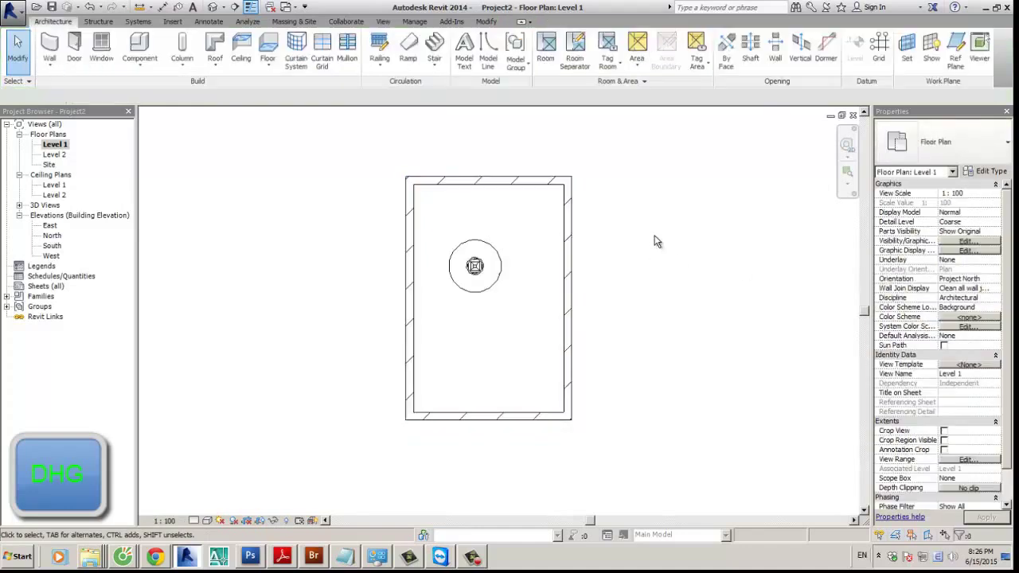
Step: Create a Generic 150mm floor with a rectangular boundary along the outer edges of the room's walls
click(268, 48)
click(605, 38)
click(407, 177)
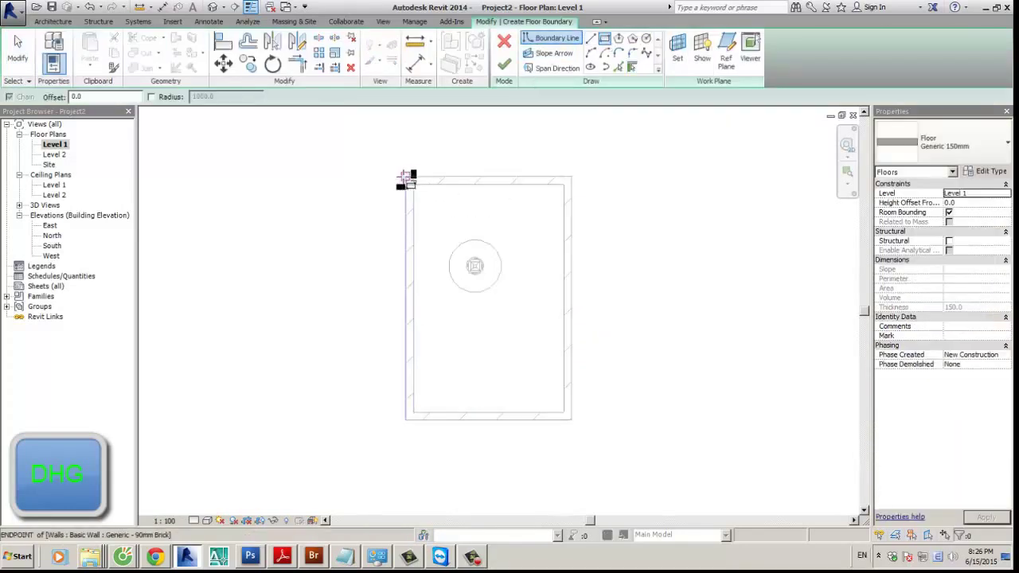
click(571, 420)
click(504, 65)
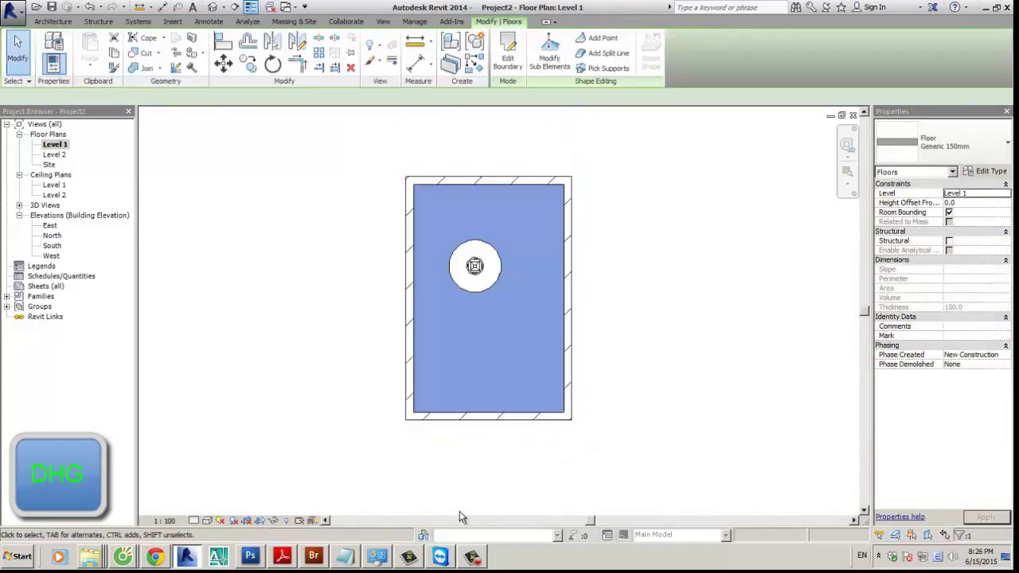
Step: Inspect the room in the 3D view and check the top constraint of its four walls
click(473, 557)
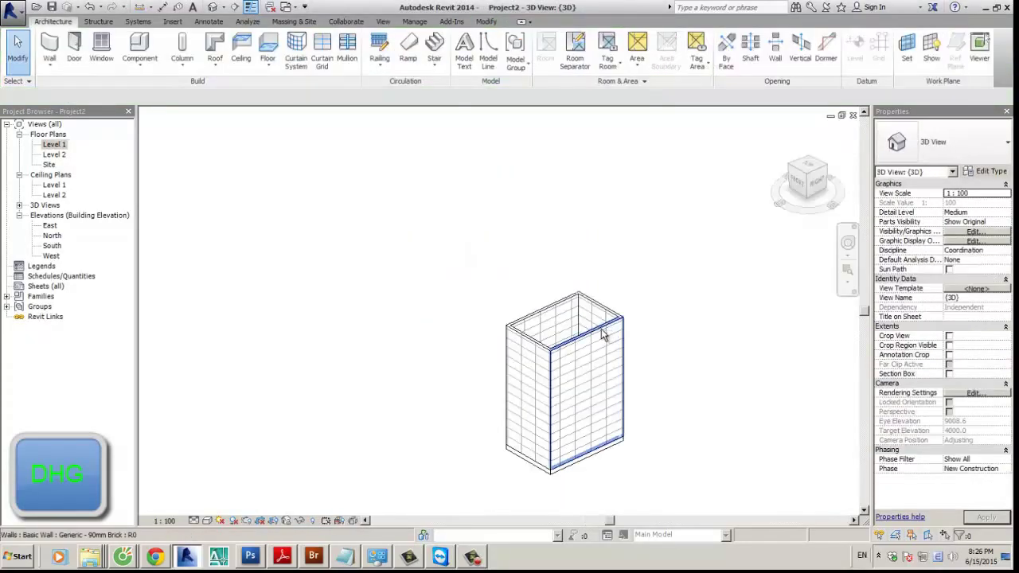
click(531, 330)
shift+middle_drag(531, 330, 510, 223)
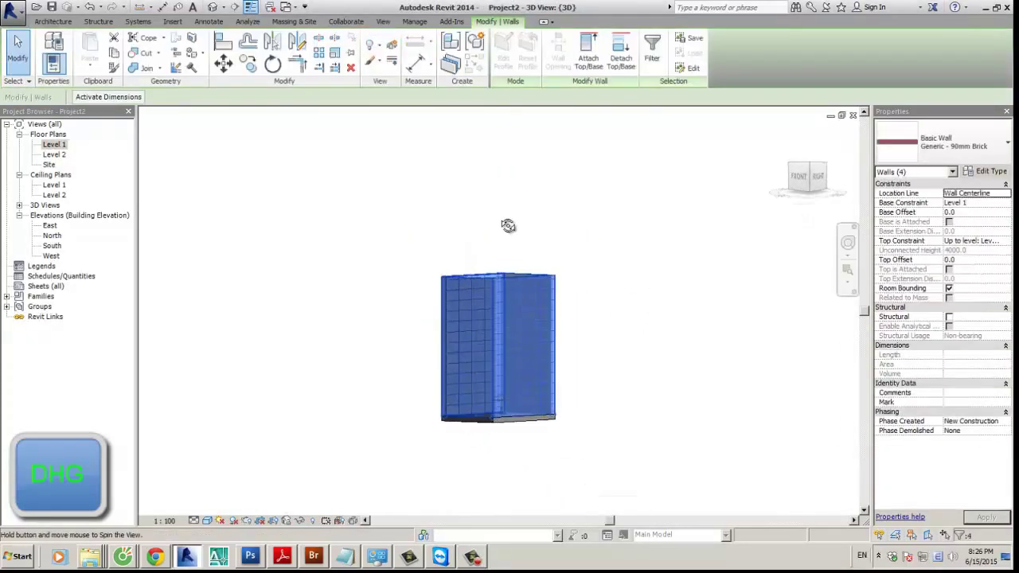
click(1007, 241)
click(997, 268)
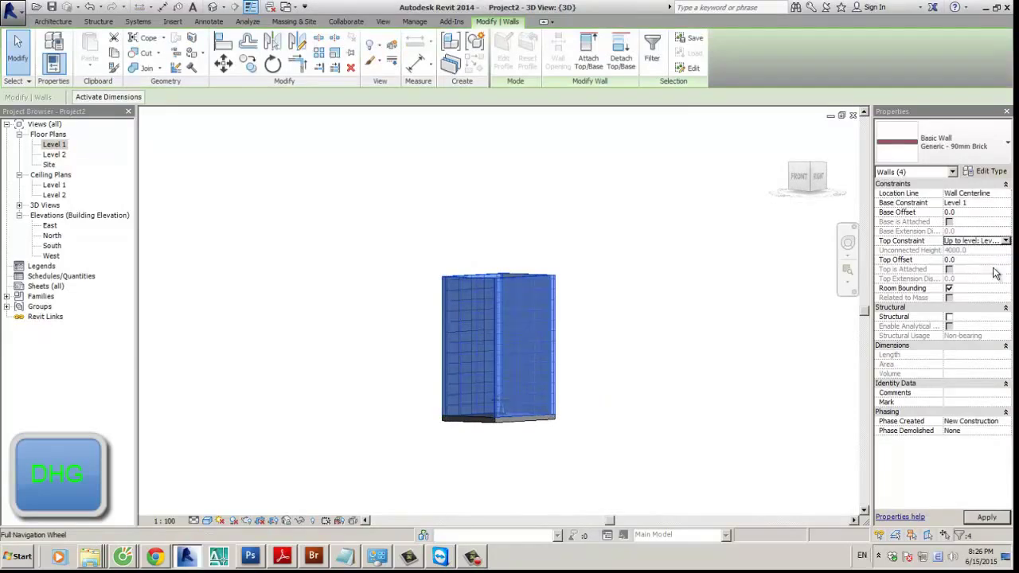
key(Escape)
shift+middle_drag(493, 324, 443, 297)
Step: Move the room's right wall outward in the Level 1 plan so the room is about 4500 mm wide inside
key(ctrl+Tab)
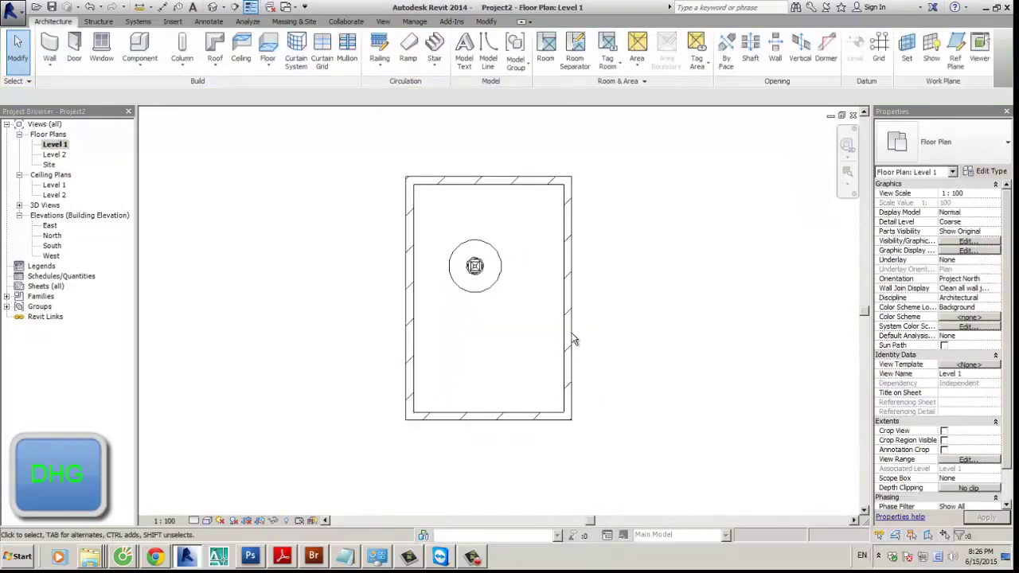
click(569, 295)
drag(569, 274, 748, 271)
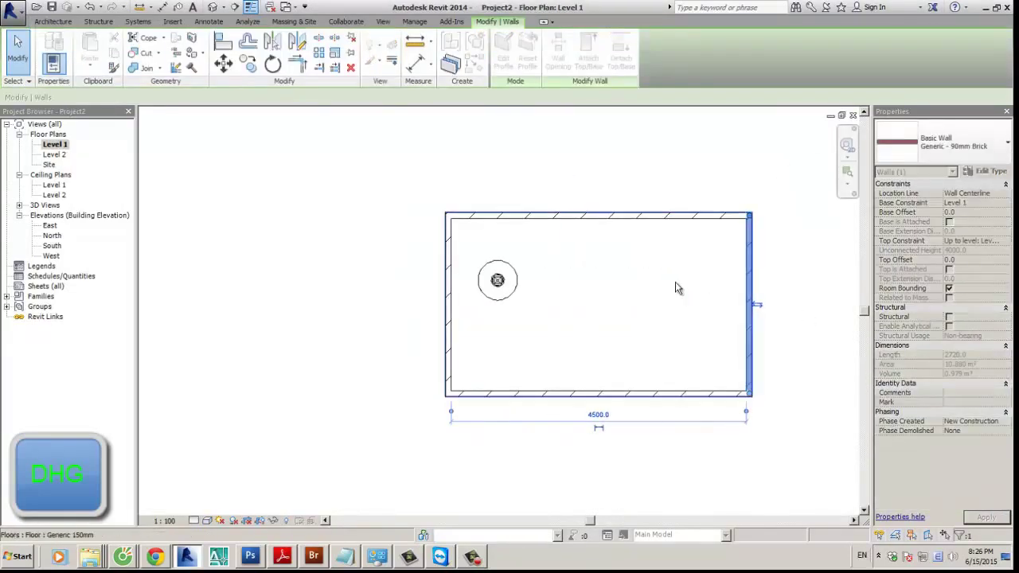
middle_drag(642, 301, 584, 325)
key(Escape)
scroll(511, 186, down, 1)
Step: Enlarge the room by moving its lower wall outward and adjusting the position of its right wall
click(580, 389)
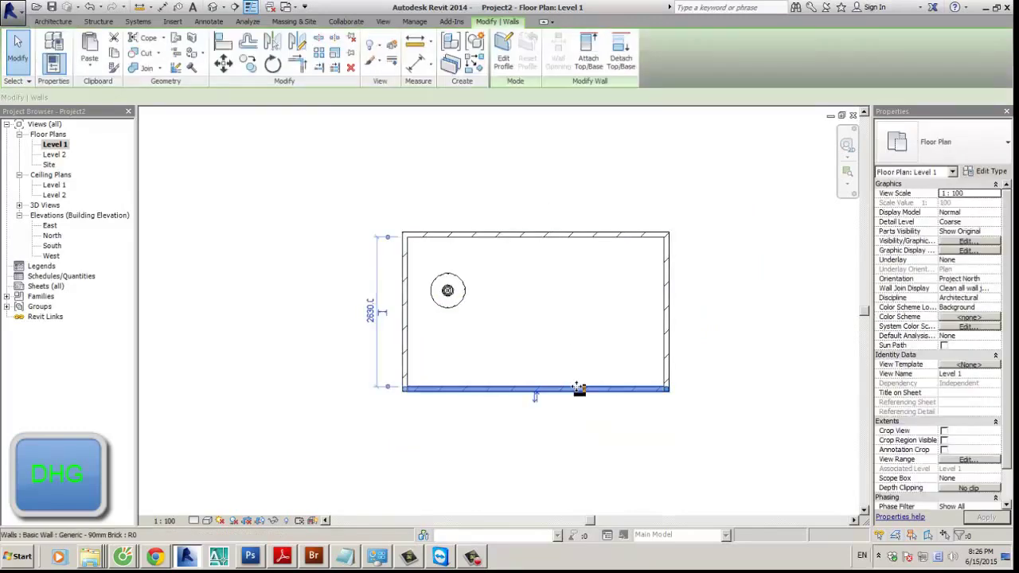
drag(580, 390, 580, 440)
click(673, 298)
drag(673, 297, 517, 301)
Step: Move the desk lamp to about 1100 mm from the upper wall and 3600 mm from the right wall
click(447, 290)
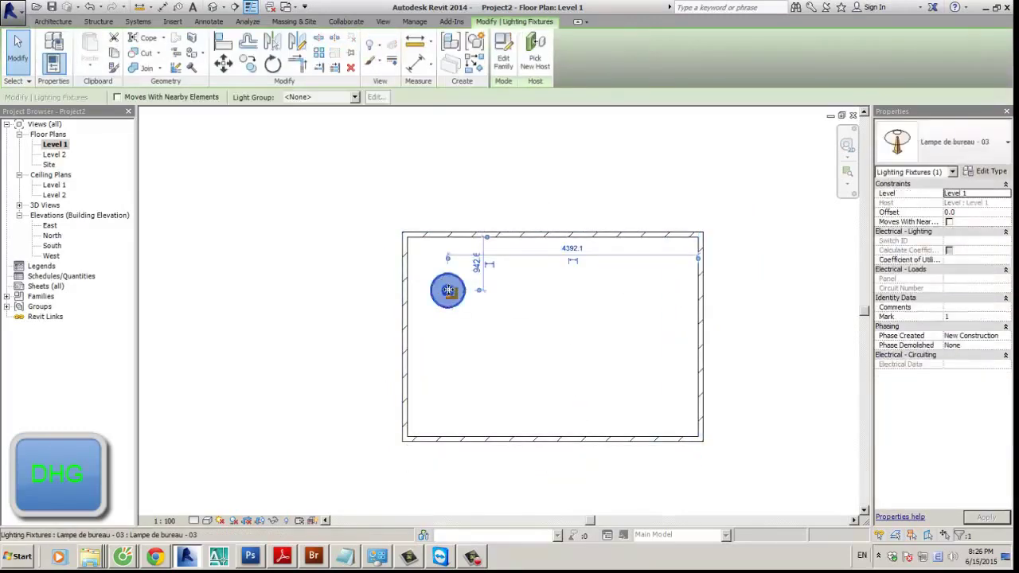
drag(448, 291, 491, 299)
key(Escape)
Step: Place a rectangular table component at the lamp's position with its long side vertical in the plan
key(c)
key(m)
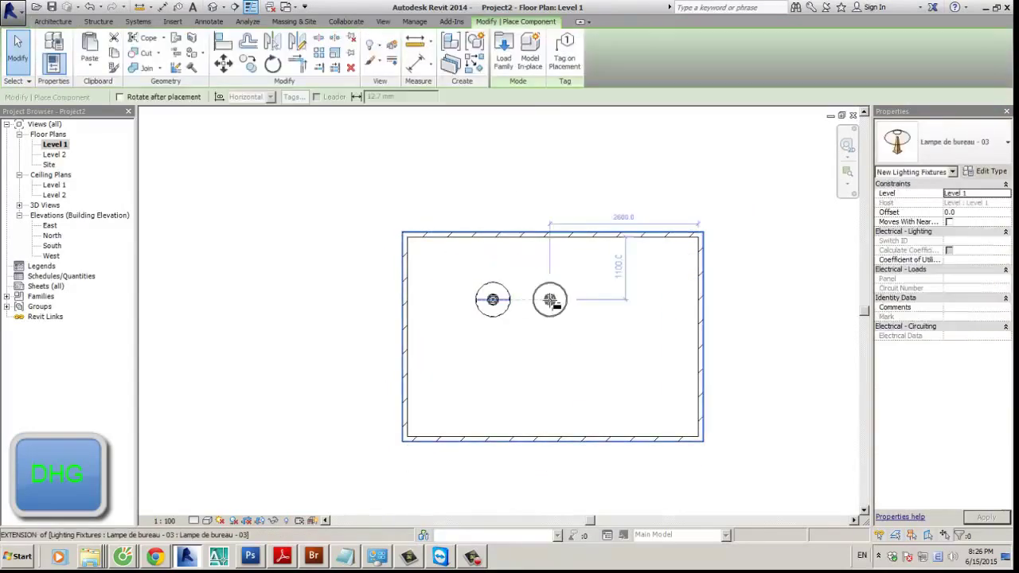
click(947, 141)
key(Escape)
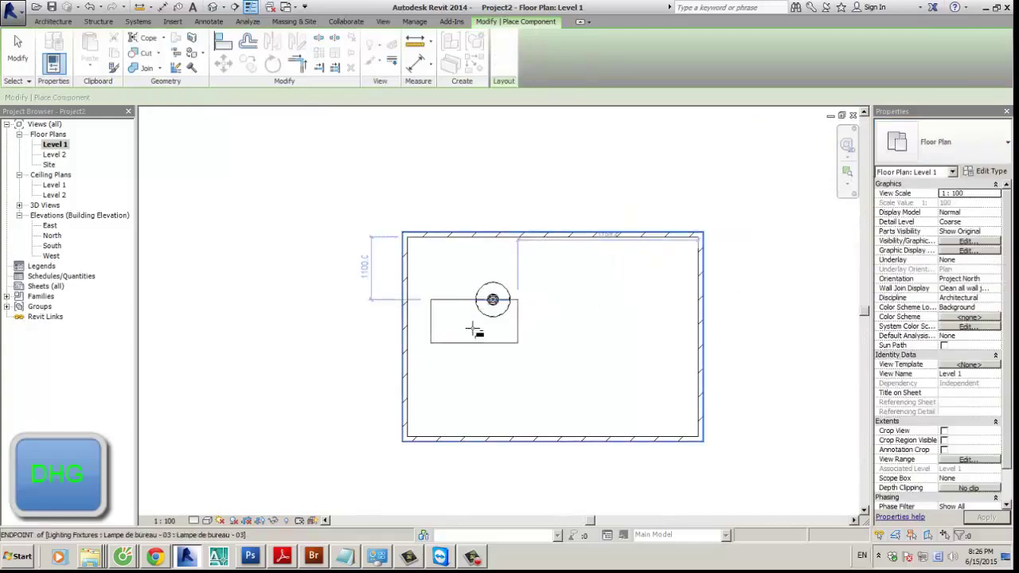
scroll(474, 326, up, 2)
click(525, 288)
key(Escape)
key(Escape)
Step: Raise the desk lamp onto the desk in the 3D view by setting its offset to 900
click(525, 288)
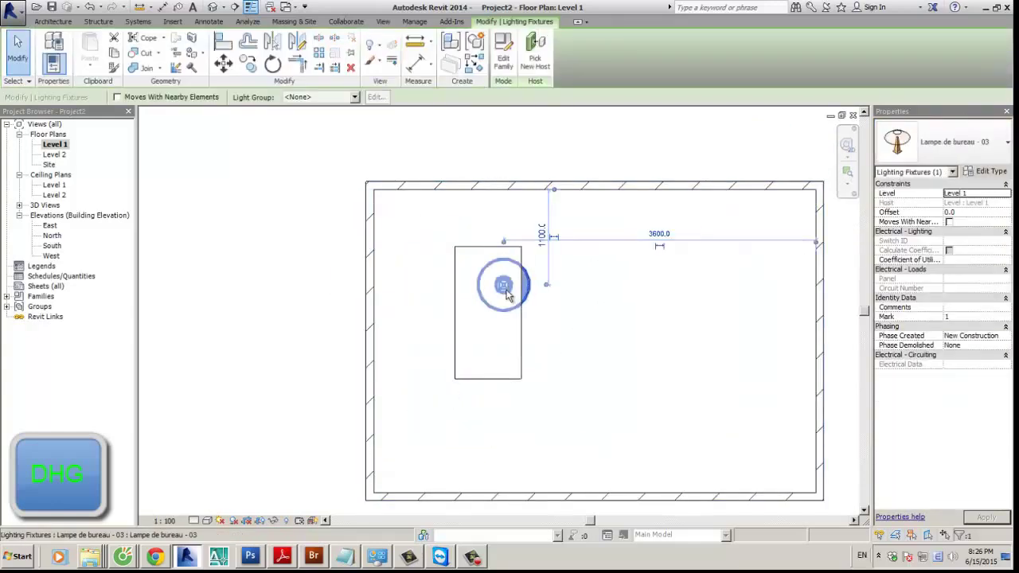
scroll(546, 298, down, 3)
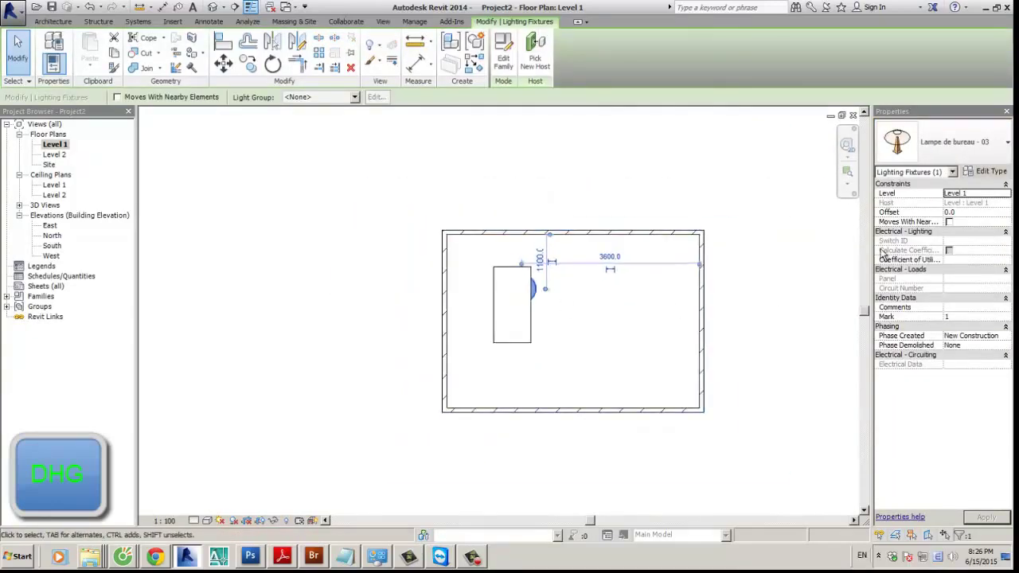
key(3)
key(d)
shift+middle_drag(580, 331, 604, 408)
click(604, 408)
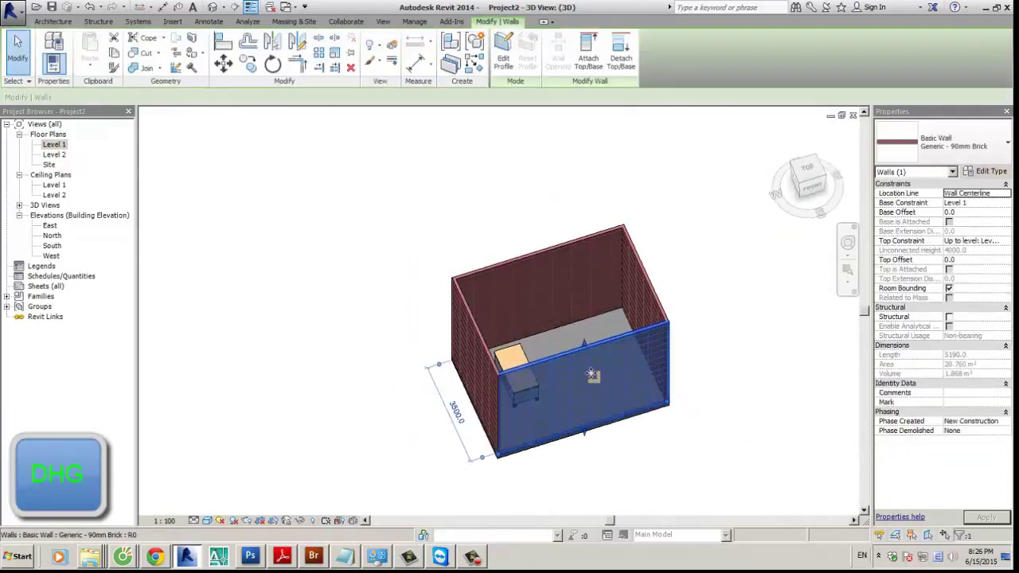
shift+middle_drag(587, 369, 510, 440)
scroll(556, 340, up, 5)
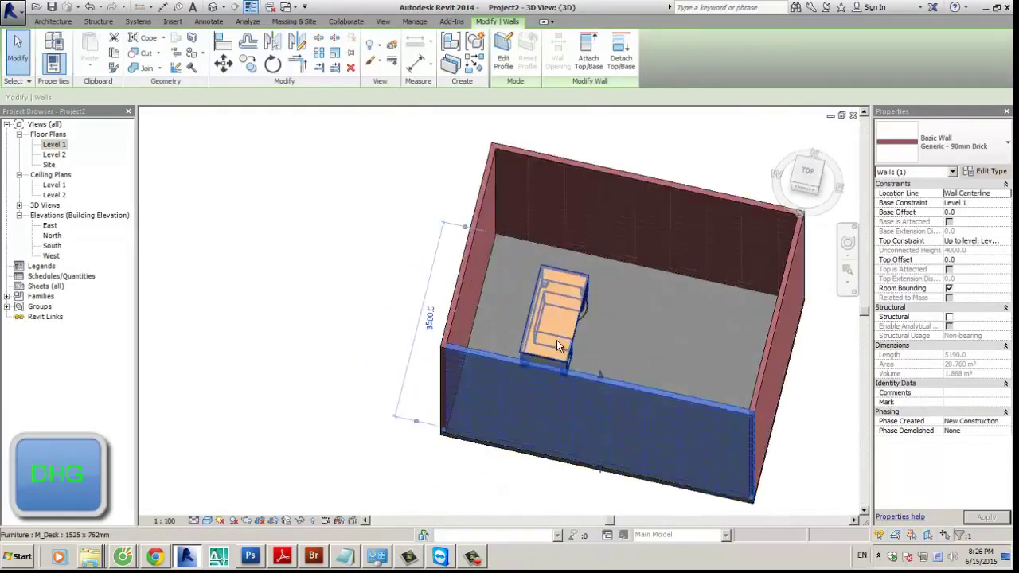
shift+middle_drag(556, 339, 694, 342)
scroll(602, 341, up, 3)
click(602, 341)
shift+middle_drag(603, 341, 967, 252)
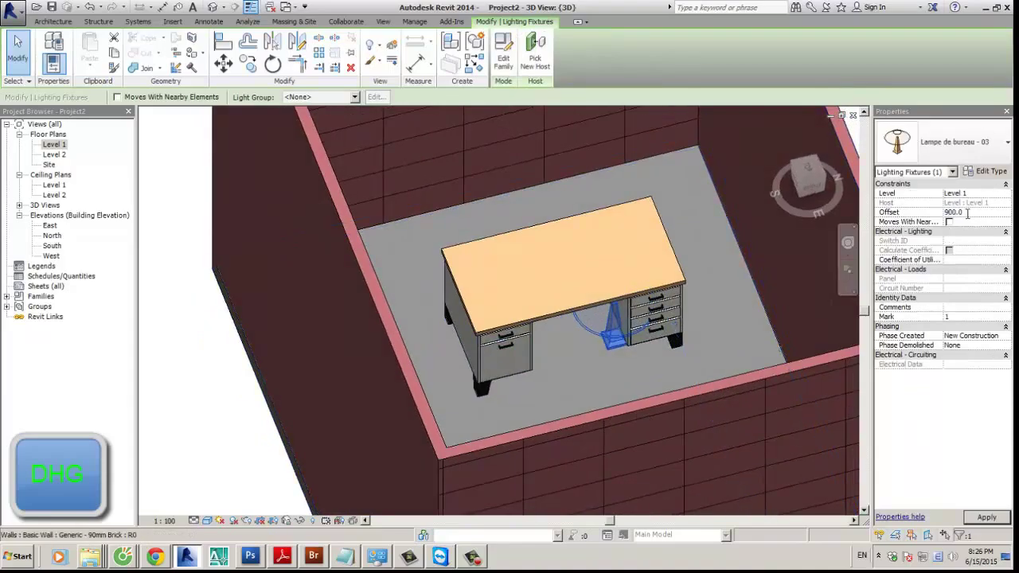
key(Return)
shift+middle_drag(701, 315, 693, 359)
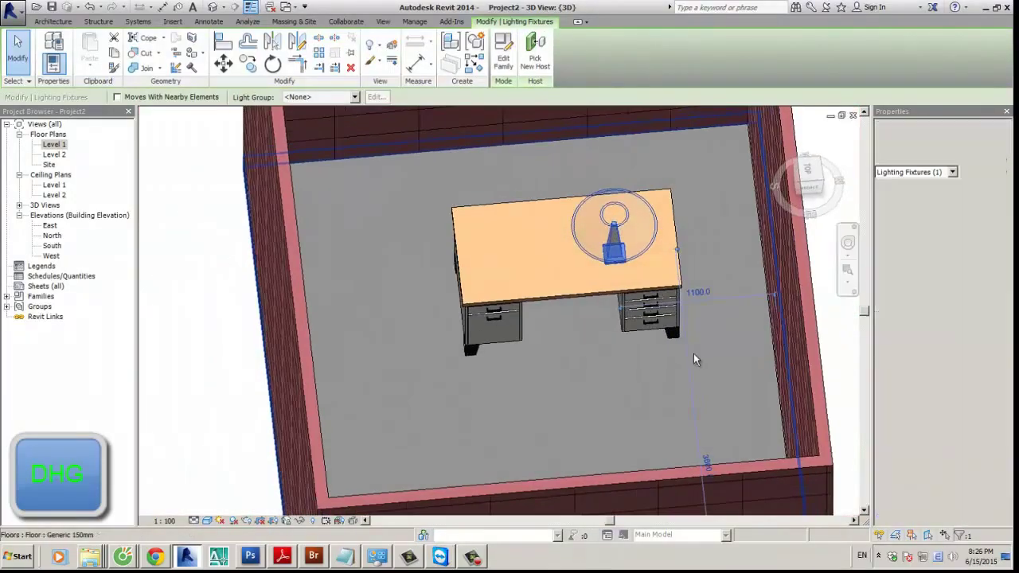
scroll(693, 353, down, 4)
key(Escape)
Step: Shift the desk lamp horizontally in the Level 1 plan so it sits midway across the desk's width
double_click(54, 144)
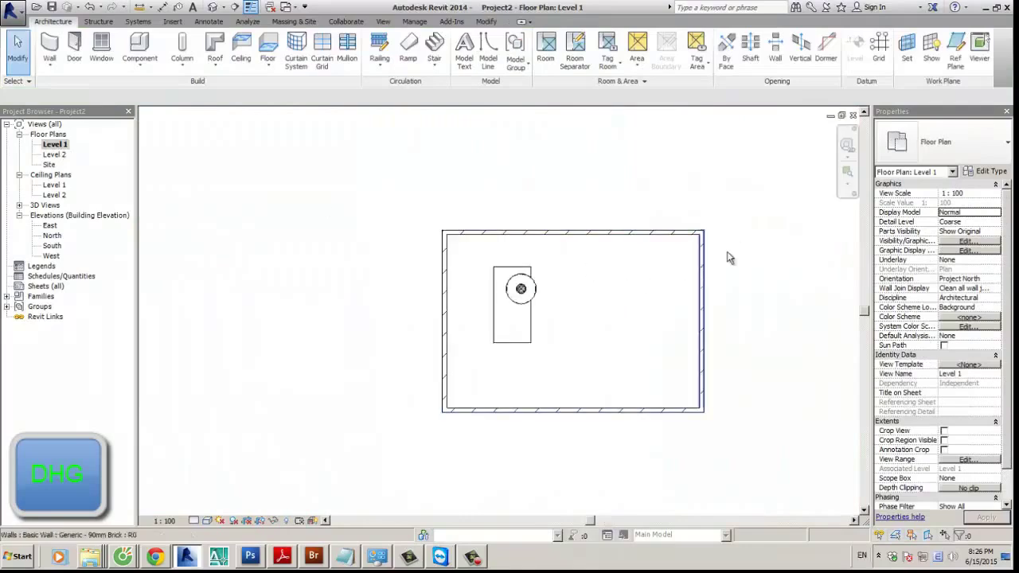
click(520, 288)
scroll(518, 285, up, 2)
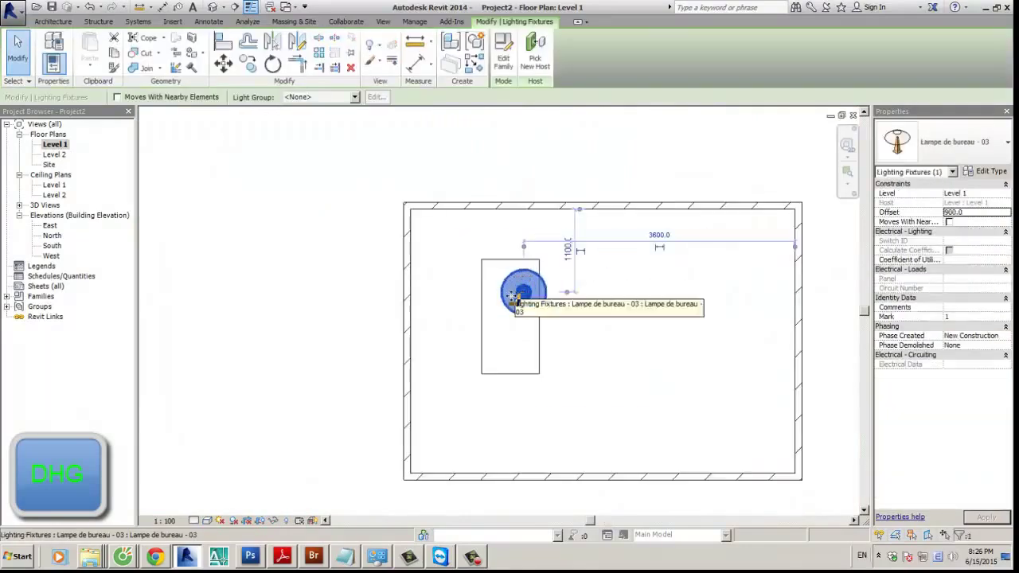
click(519, 195)
Step: Start a new wall with the Curtain Wall type and enable Automatically Embed in its type properties
click(50, 59)
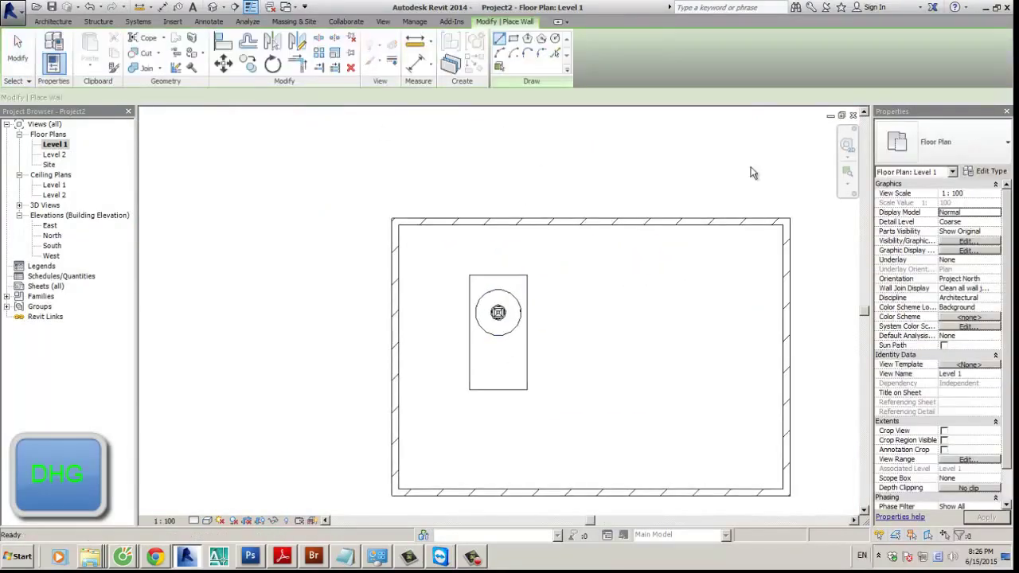
click(968, 145)
scroll(944, 318, down, 5)
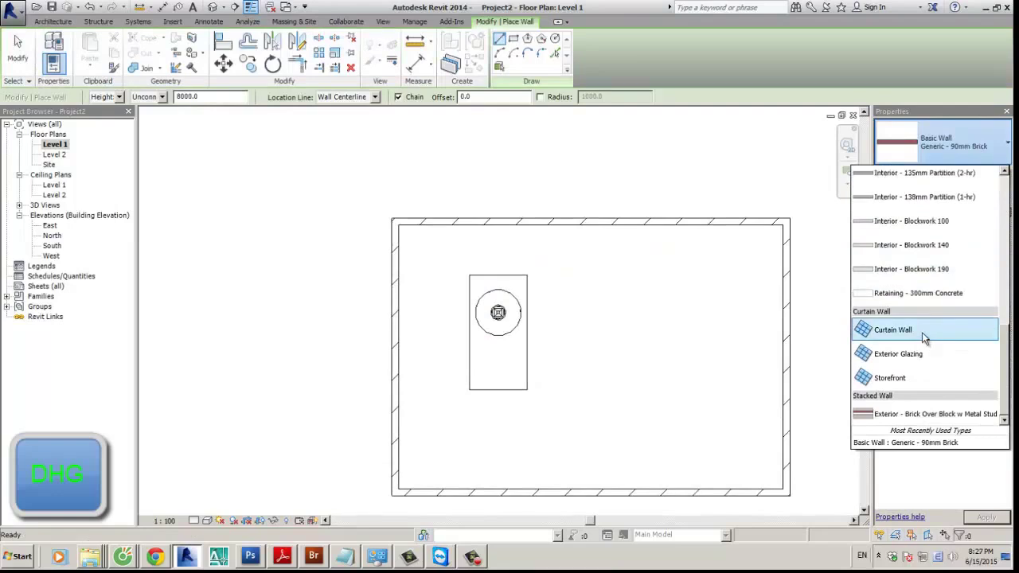
click(922, 330)
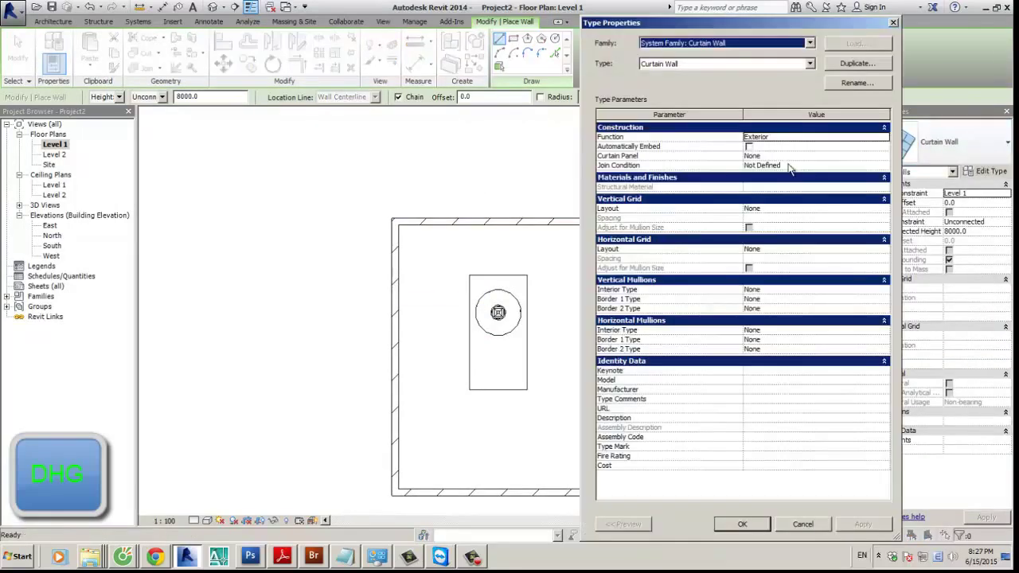
click(749, 147)
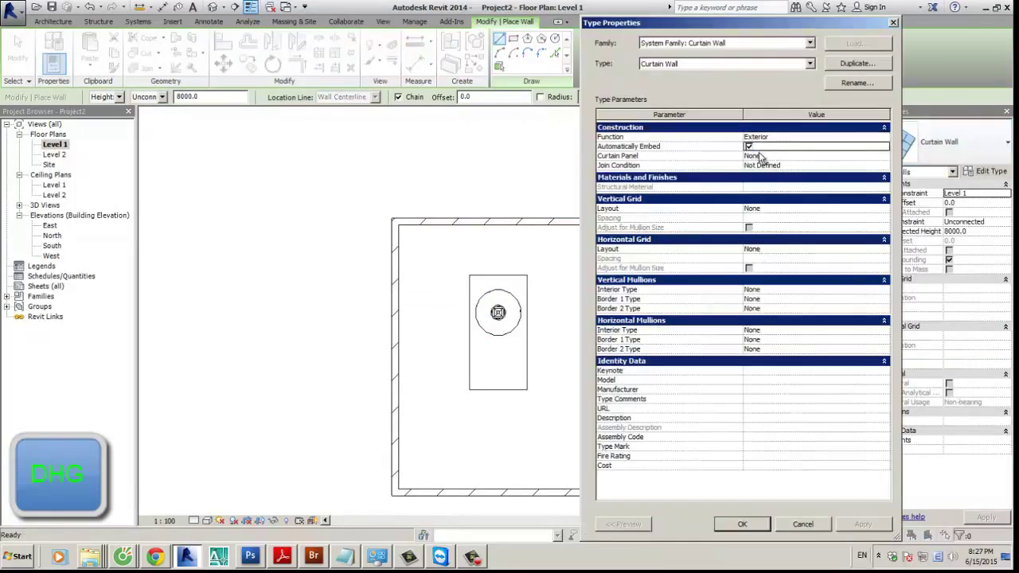
click(740, 522)
Step: Switch the new wall to the Storefront type and begin it on the room's upper wall near the left corner
click(940, 141)
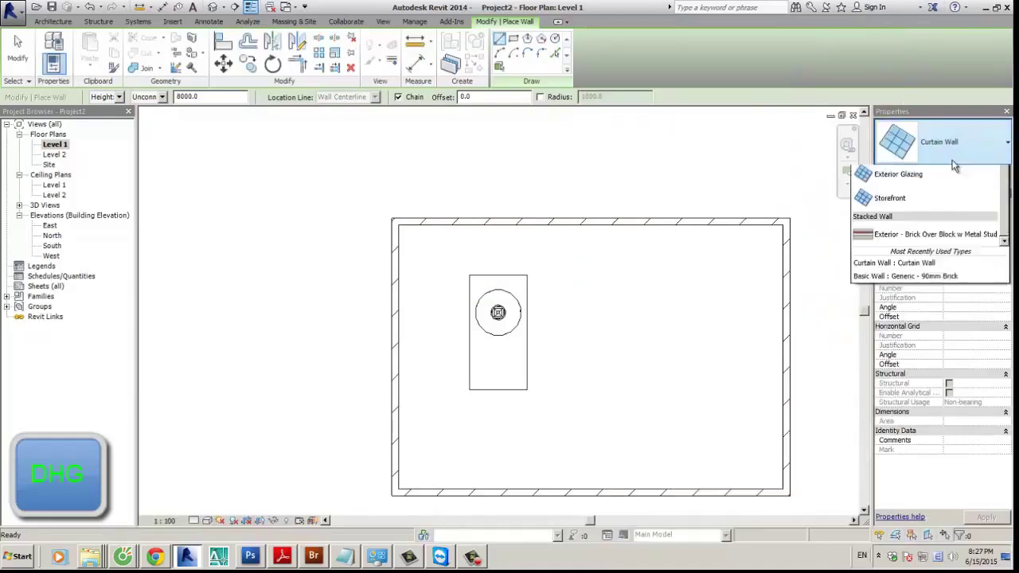
click(931, 312)
click(438, 222)
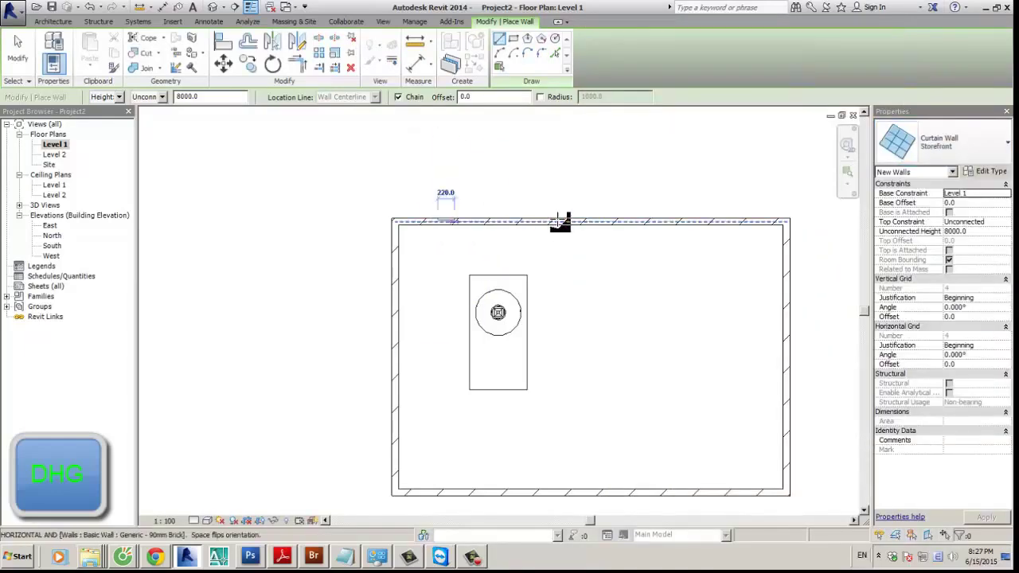
Step: Finish a Storefront curtain wall about 3080 mm long within the upper brick wall of the Level 1 plan
click(657, 250)
key(Escape)
key(Escape)
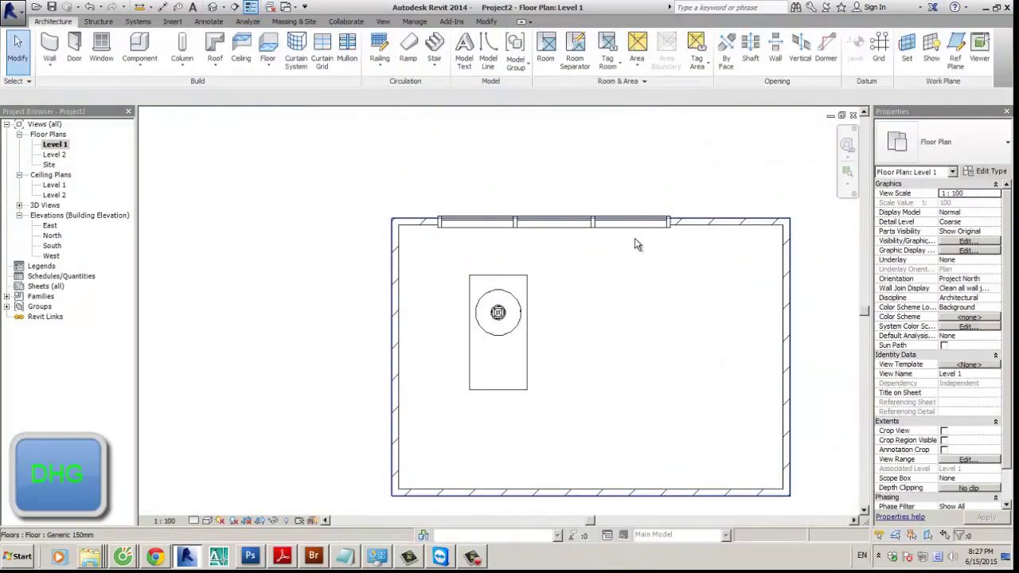
Step: In the 3D view, set the storefront curtain wall's top constraint up to Level 2
key(3)
key(d)
shift+middle_drag(731, 227, 612, 230)
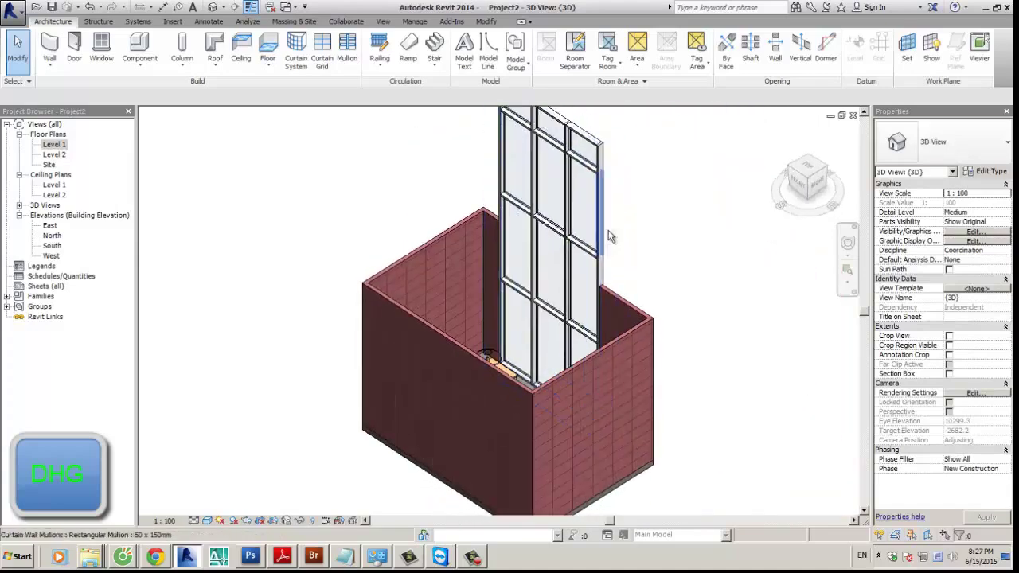
click(623, 203)
click(623, 203)
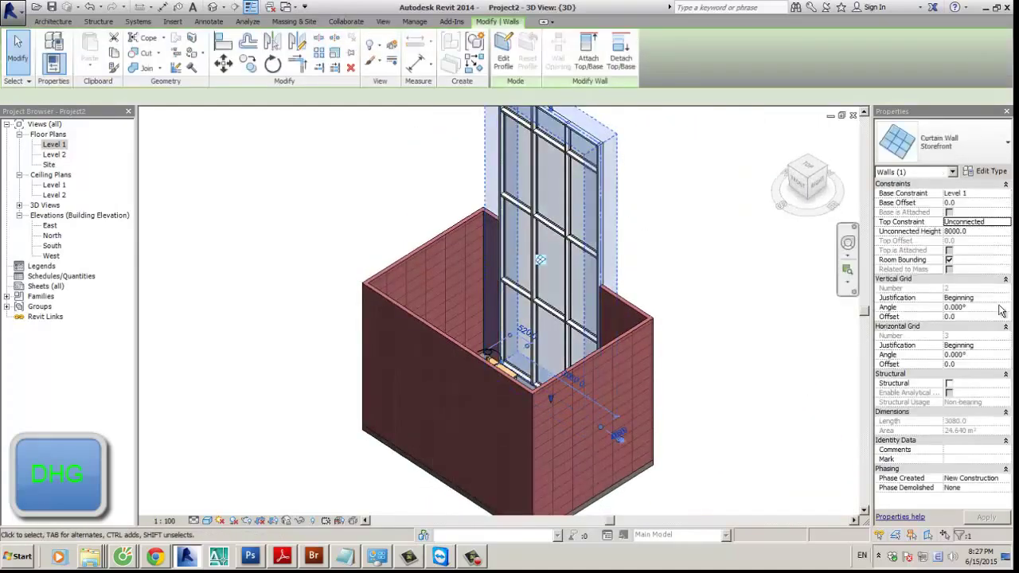
click(1004, 222)
click(972, 250)
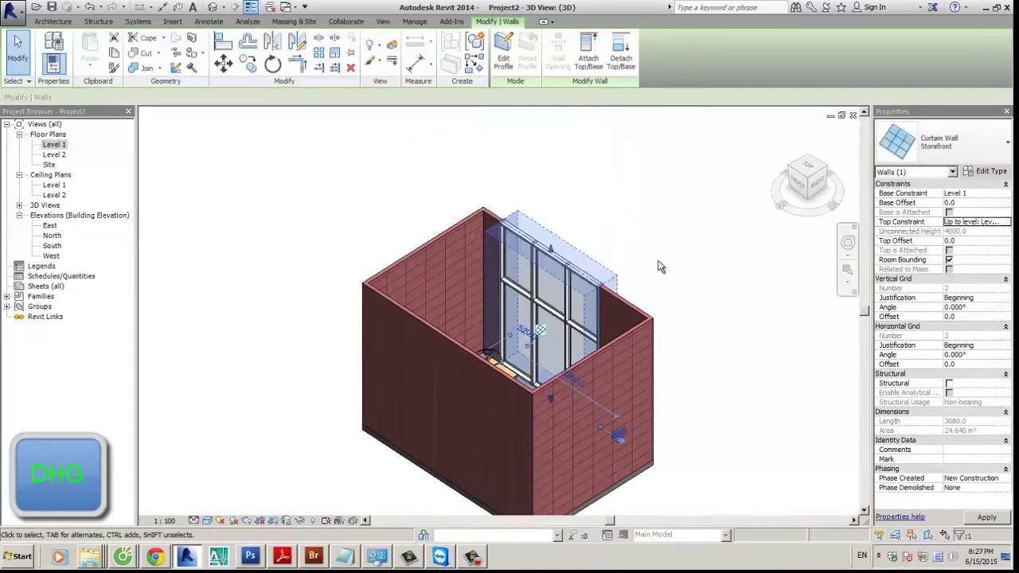
Step: Lower the top of the storefront curtain wall to a height of about 2185 mm
click(629, 239)
shift+middle_drag(630, 239, 382, 191)
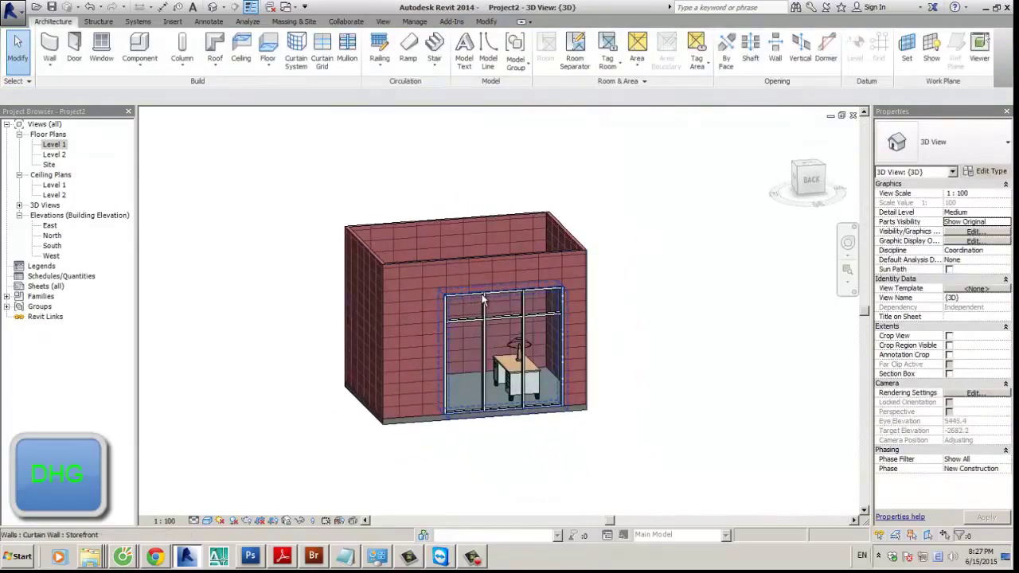
click(483, 299)
drag(503, 290, 503, 322)
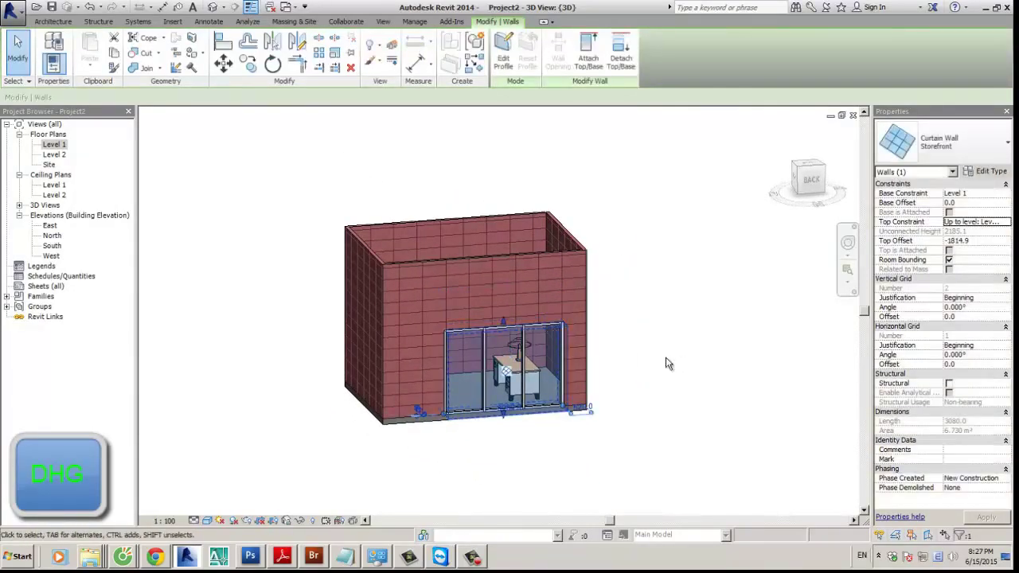
click(762, 380)
Step: Place a door near the middle of the short brick wall beside the storefront wall
shift+middle_drag(761, 380, 686, 412)
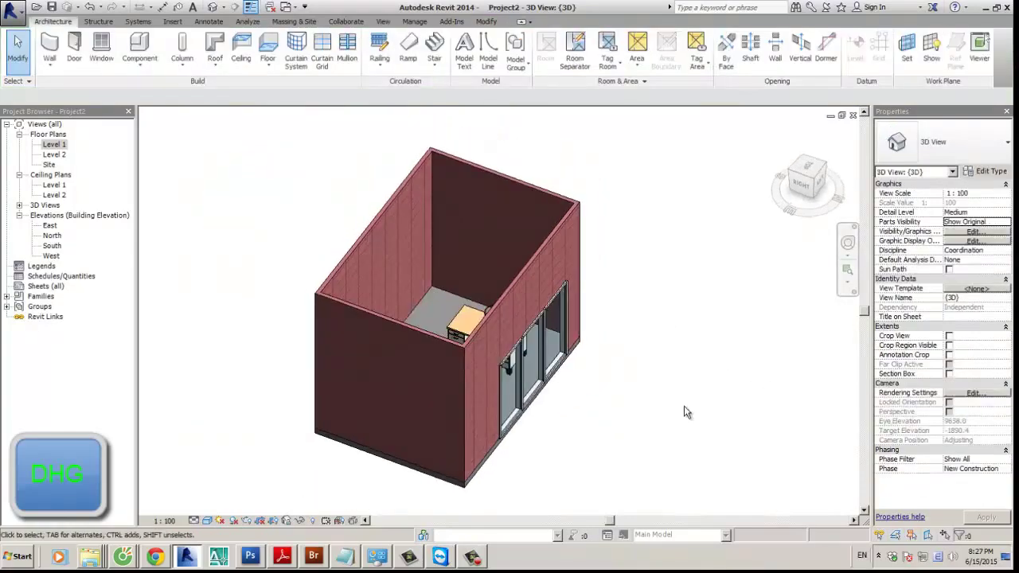
key(d)
key(r)
click(387, 362)
key(Escape)
key(Escape)
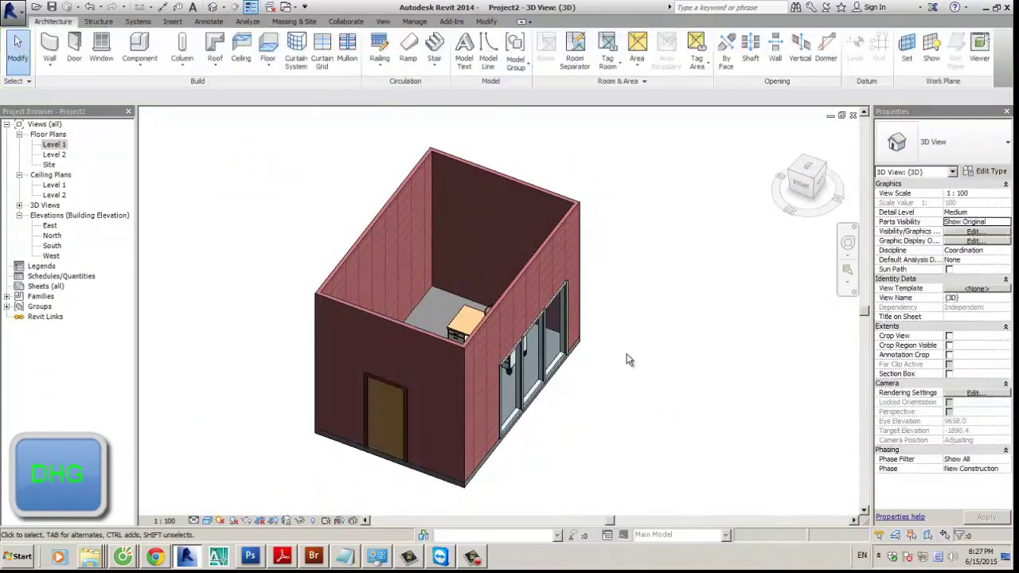
Step: Start placing a window and browse for a family to load in the Windows folder of the REVIT4U library
shift+middle_drag(628, 357, 685, 352)
key(w)
key(n)
scroll(541, 274, up, 3)
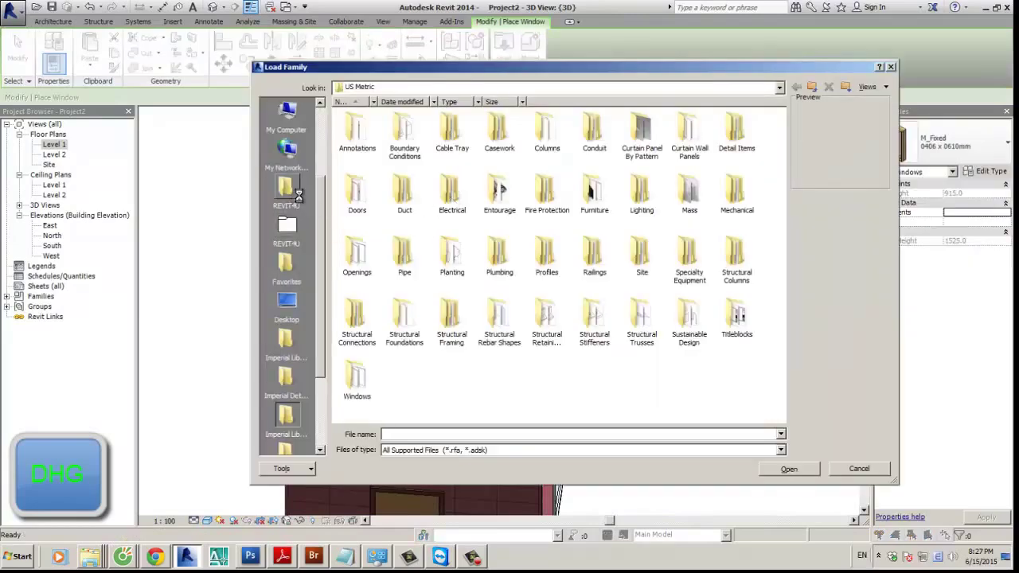
click(296, 192)
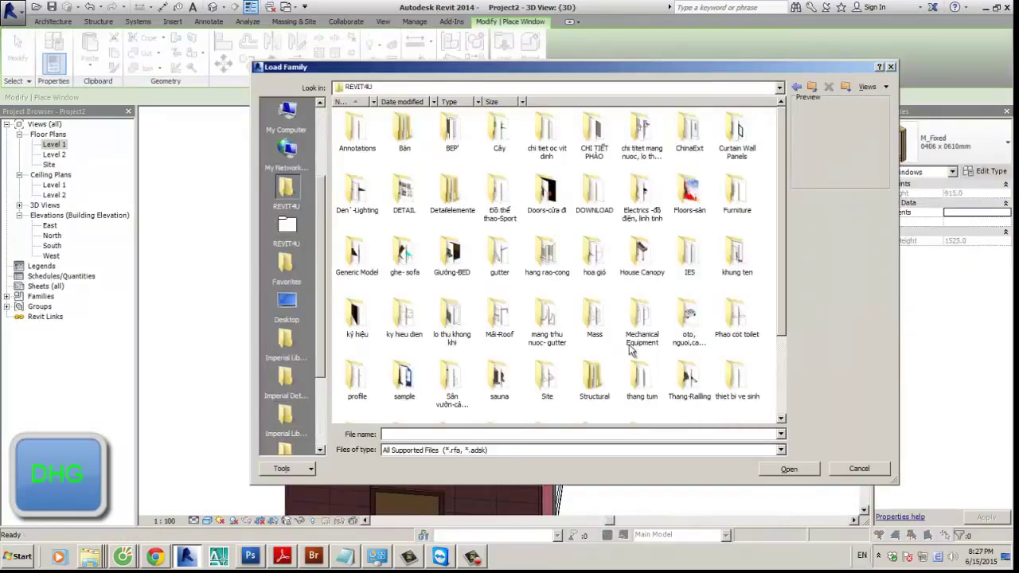
scroll(628, 349, down, 4)
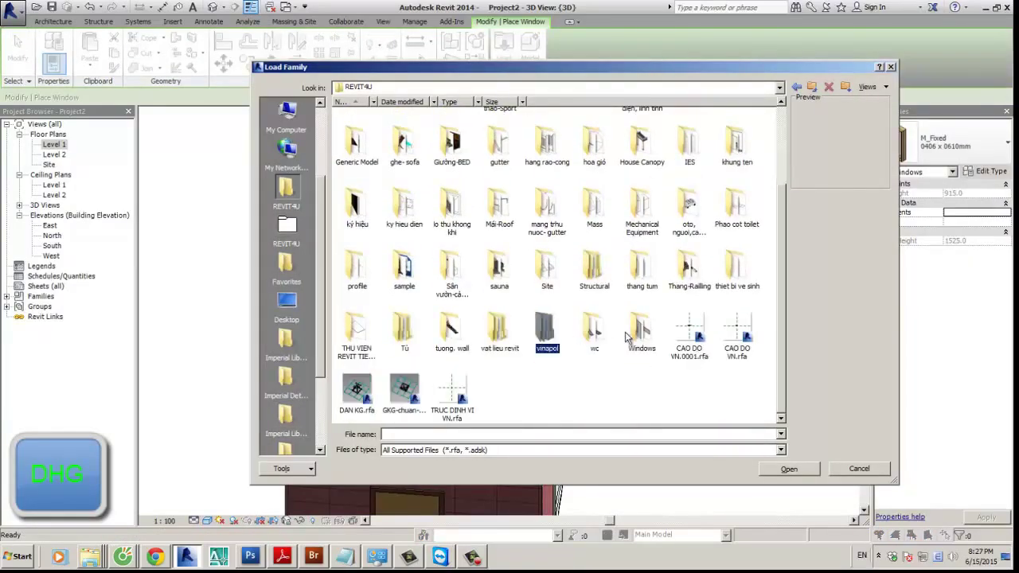
double_click(630, 338)
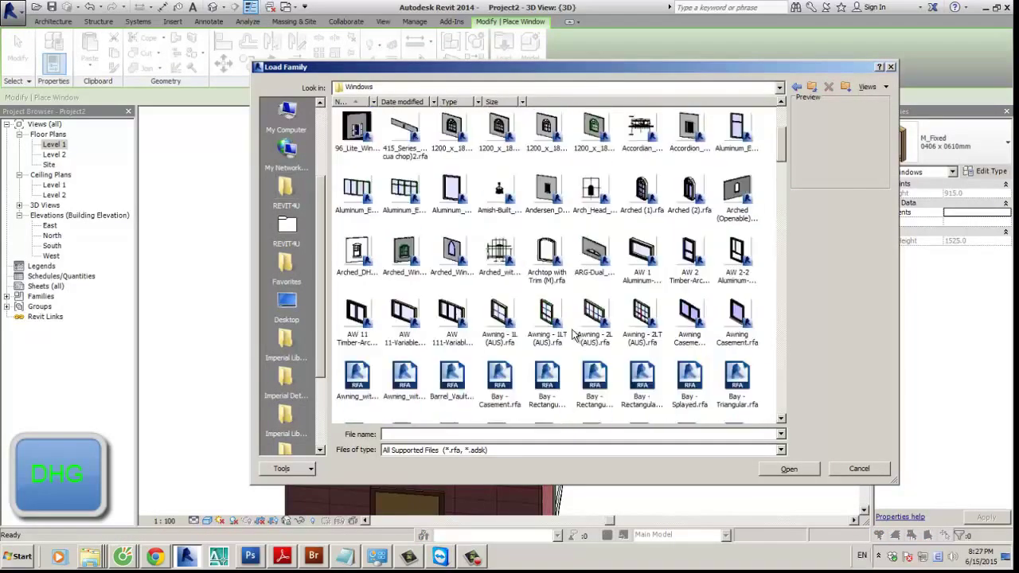
Step: Find and load the window family S2.0001.rfa
scroll(575, 335, down, 3)
scroll(577, 343, down, 4)
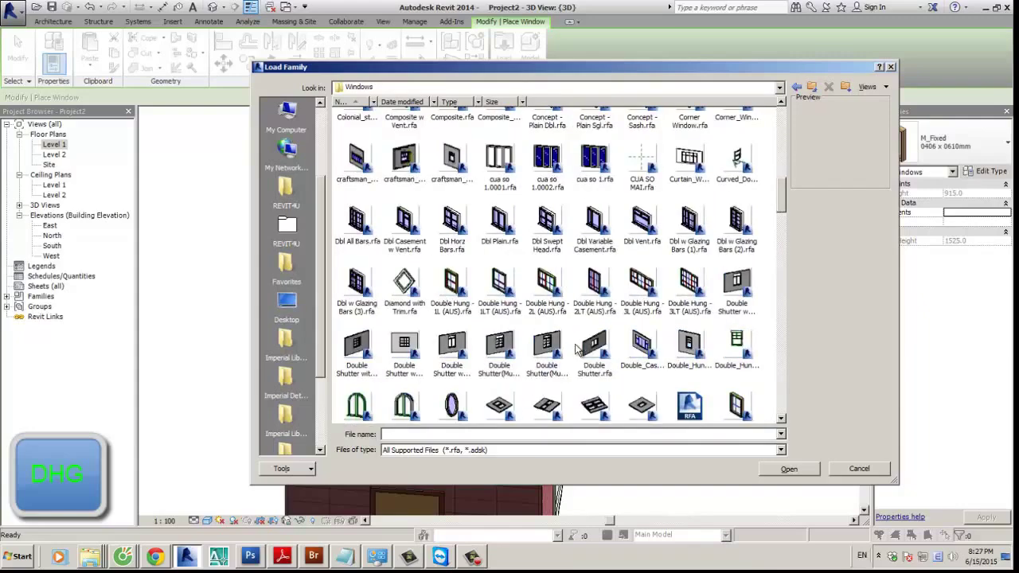
scroll(579, 350, down, 4)
click(563, 172)
scroll(574, 334, down, 2)
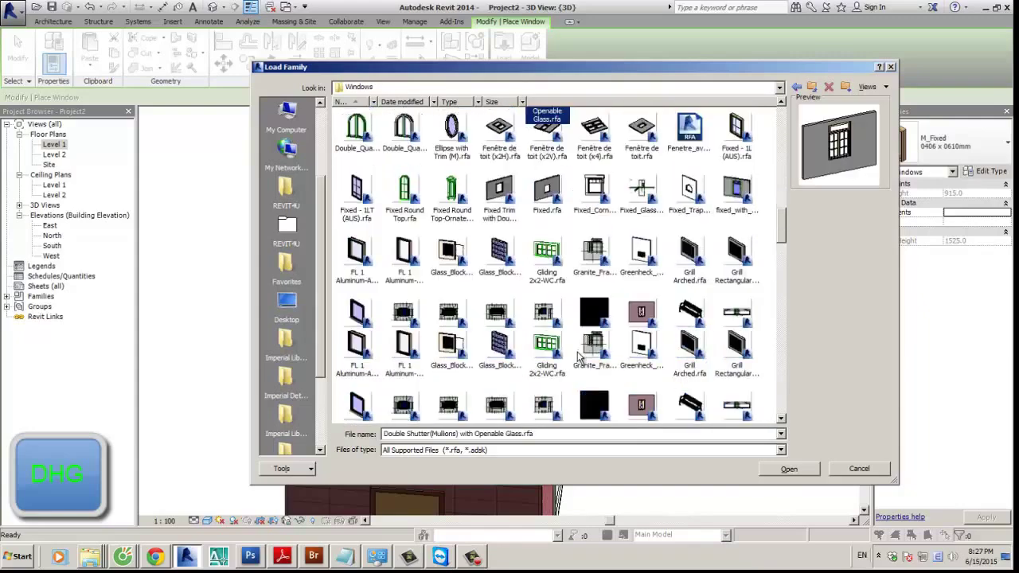
scroll(579, 358, down, 8)
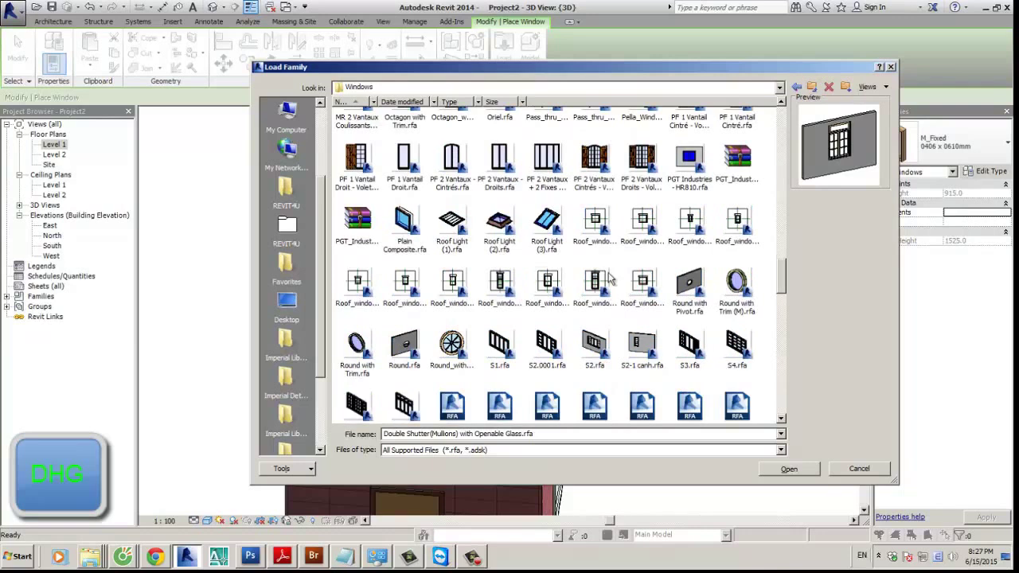
double_click(557, 344)
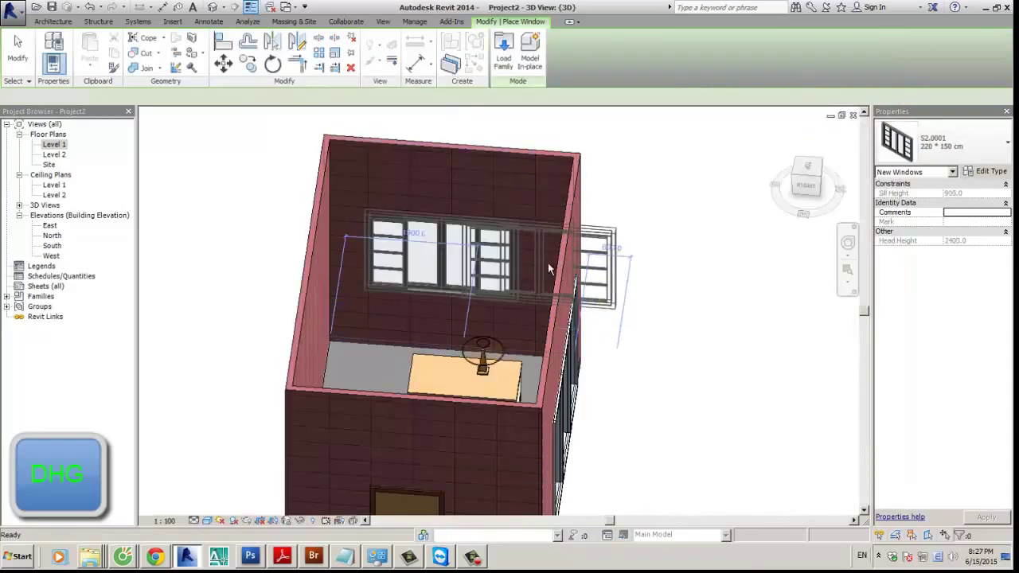
Step: Place the S2.0001 220 * 150 cm window in the short wall opposite the door
click(549, 269)
key(Escape)
middle_drag(549, 269, 734, 284)
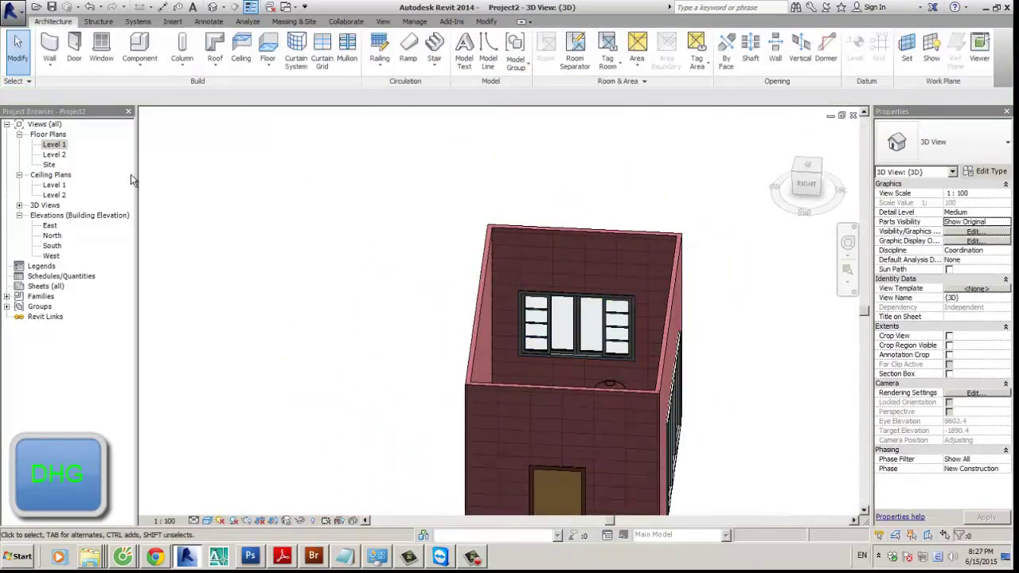
Step: Return to the 3D view and copy the room's floor slab to the clipboard
double_click(54, 144)
double_click(54, 154)
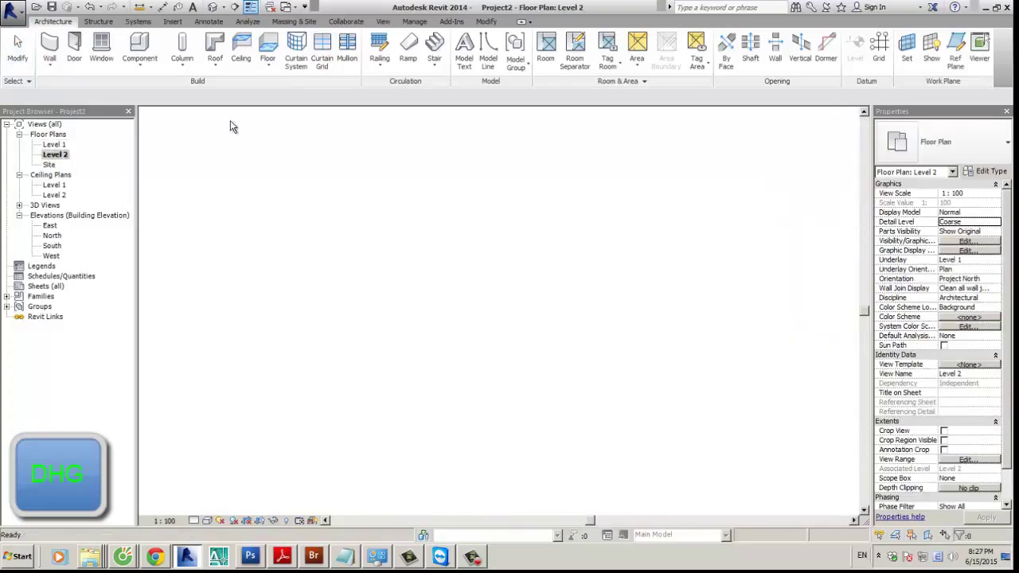
key(ctrl+Tab)
shift+middle_drag(541, 188, 647, 237)
click(568, 405)
click(546, 127)
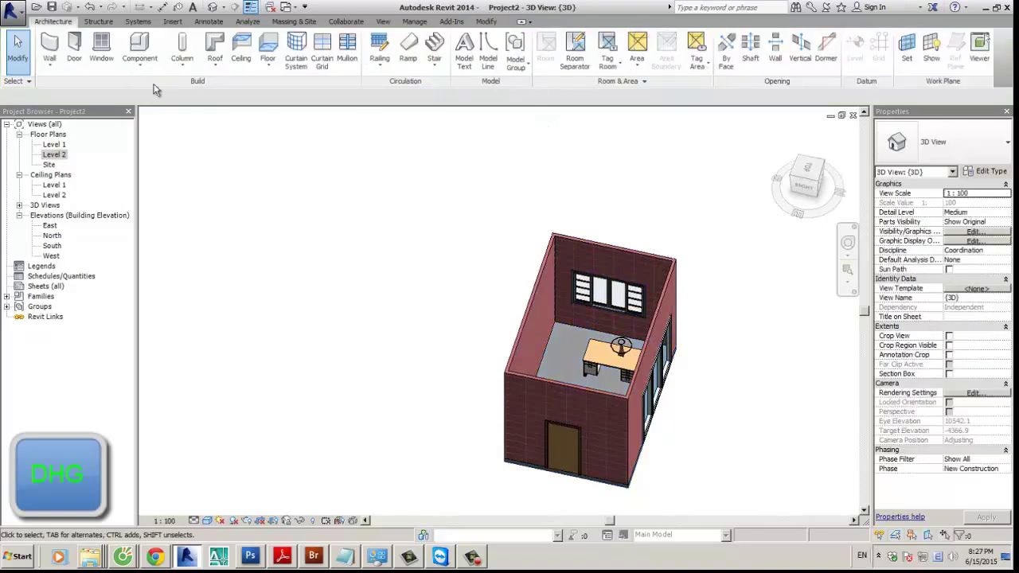
Step: Paste the copied floor slab aligned to Level 2 so it covers the room
click(486, 21)
click(89, 62)
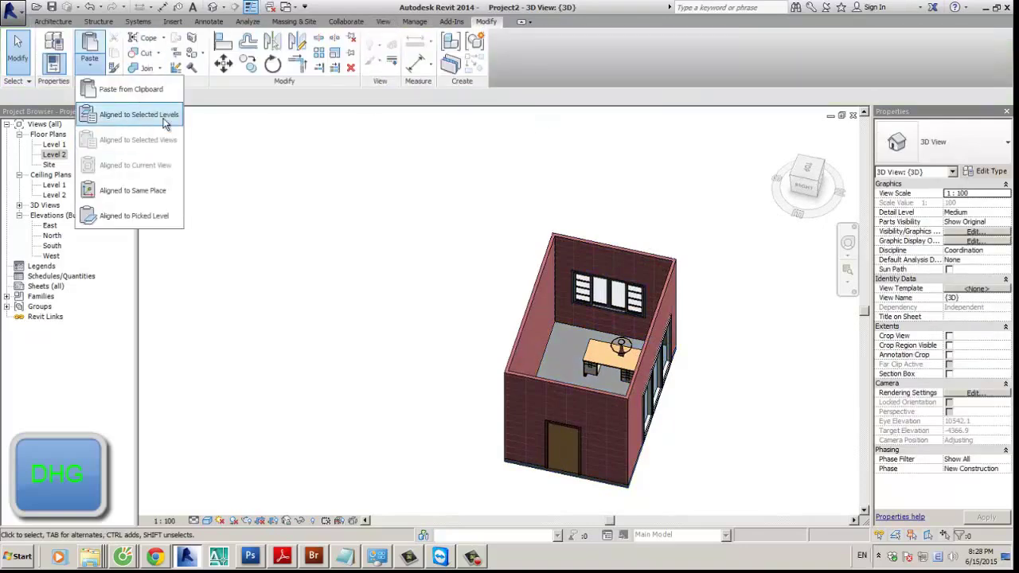
click(128, 111)
click(700, 130)
click(751, 292)
click(740, 332)
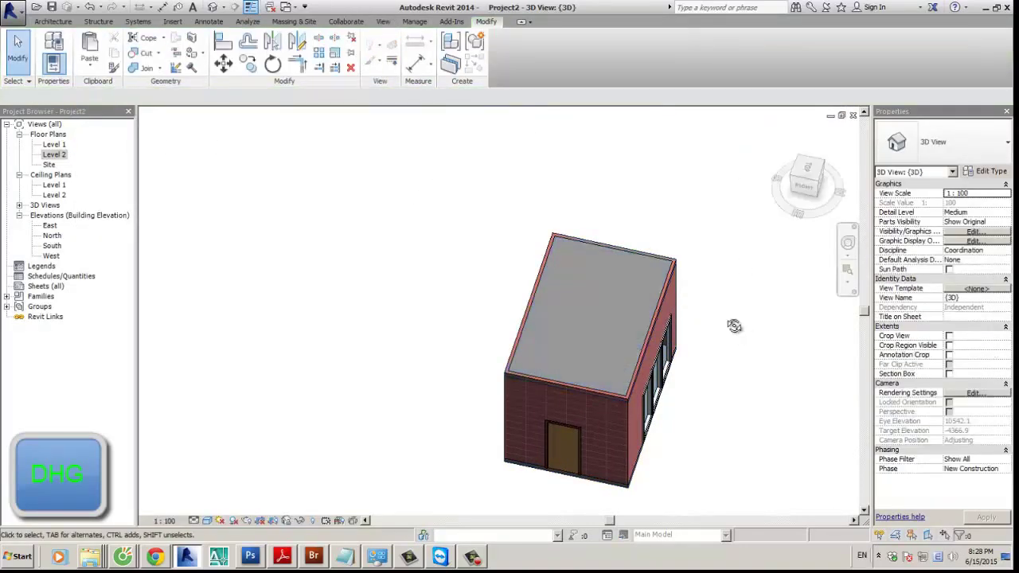
shift+middle_drag(732, 325, 477, 302)
click(503, 325)
click(262, 242)
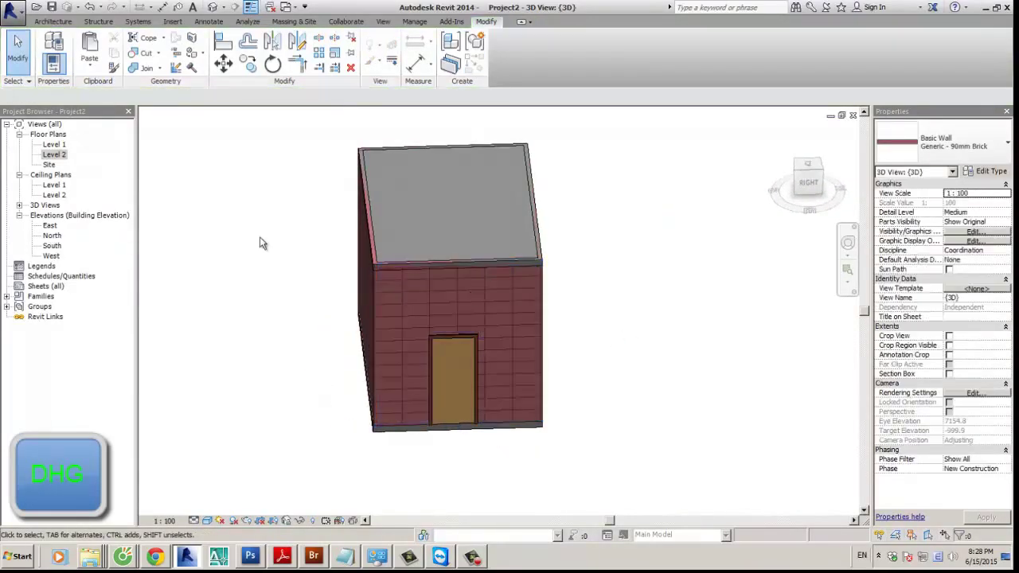
Step: On the Level 1 plan, place a perspective camera in the room's lower-right corner, aimed past the desk at the opposite corner
double_click(54, 145)
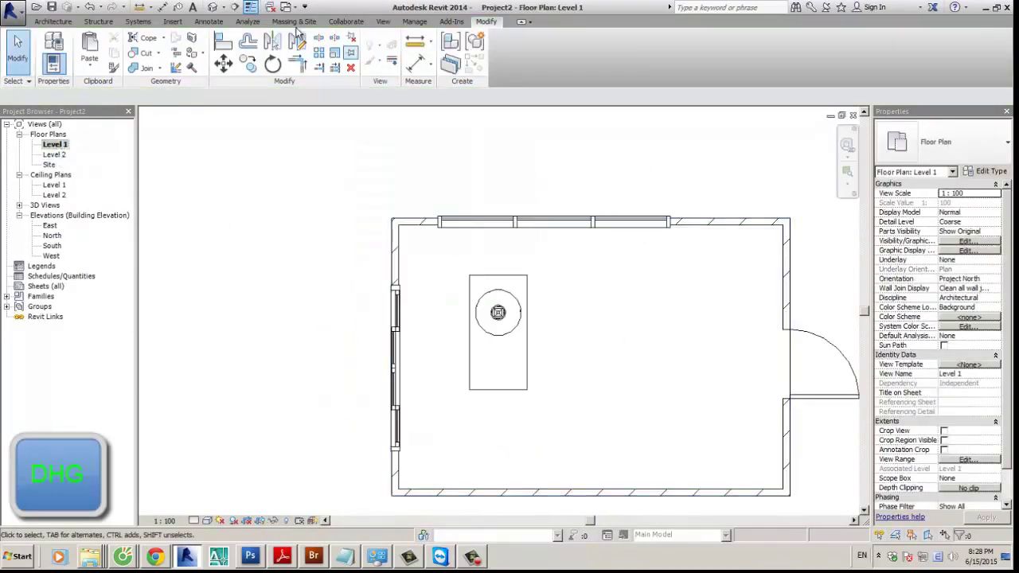
click(385, 22)
click(372, 66)
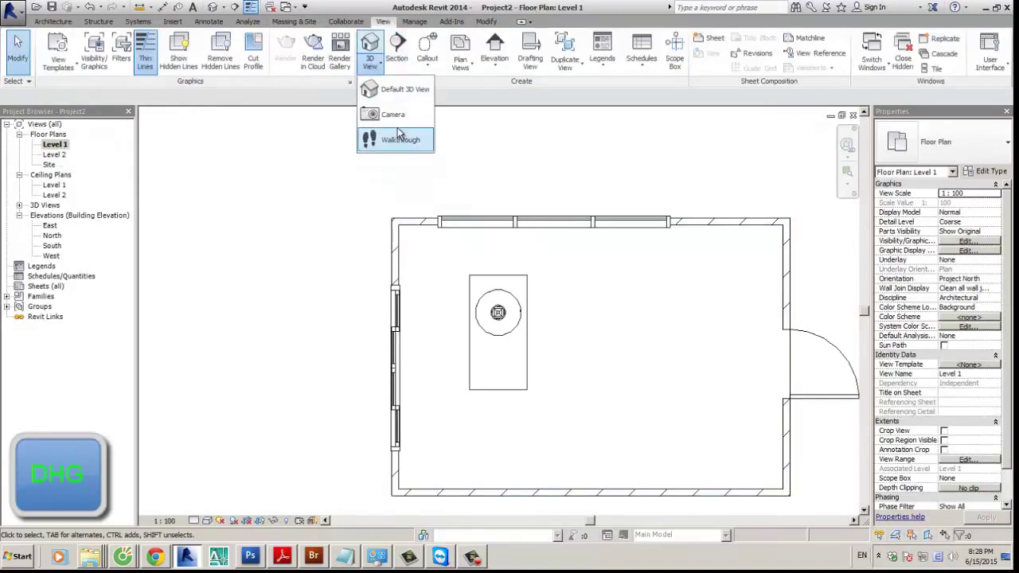
click(391, 117)
click(764, 468)
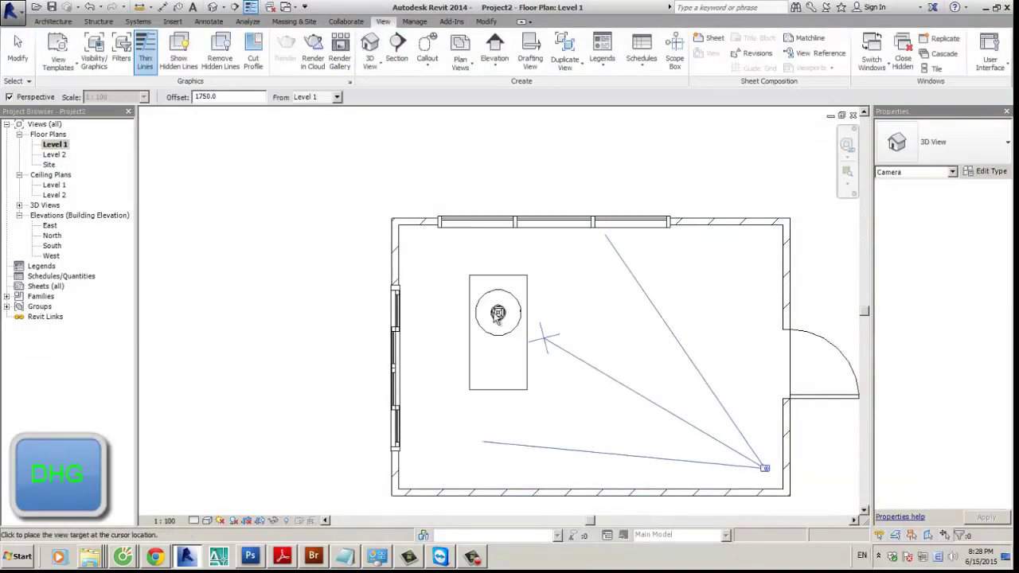
click(446, 284)
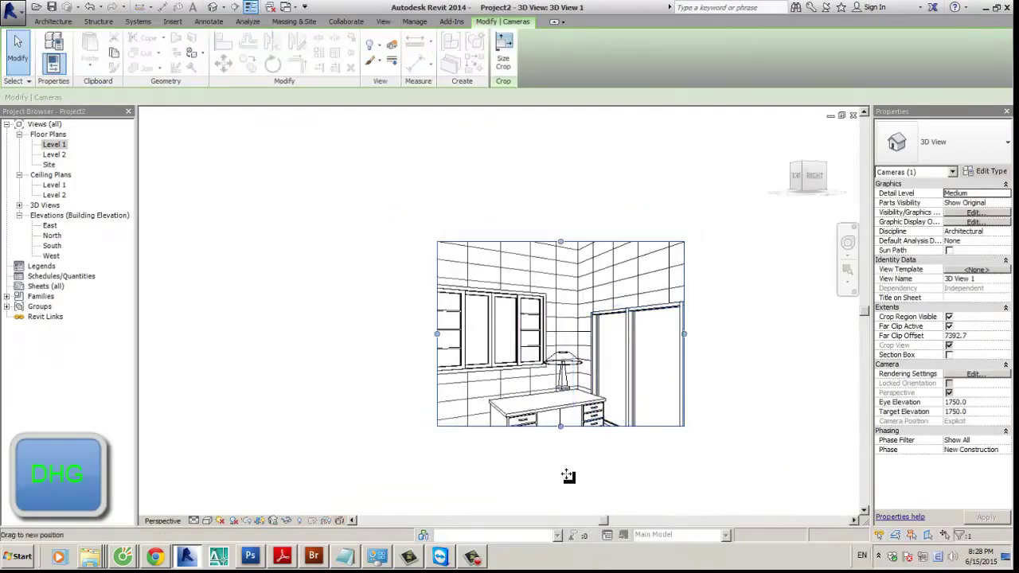
Step: Shade the camera view and enlarge its crop region to take in more of the ceiling, floor and side walls
mouse_move(567, 476)
mouse_down()
mouse_move(562, 455)
mouse_move(589, 429)
mouse_move(644, 398)
mouse_move(682, 397)
mouse_up()
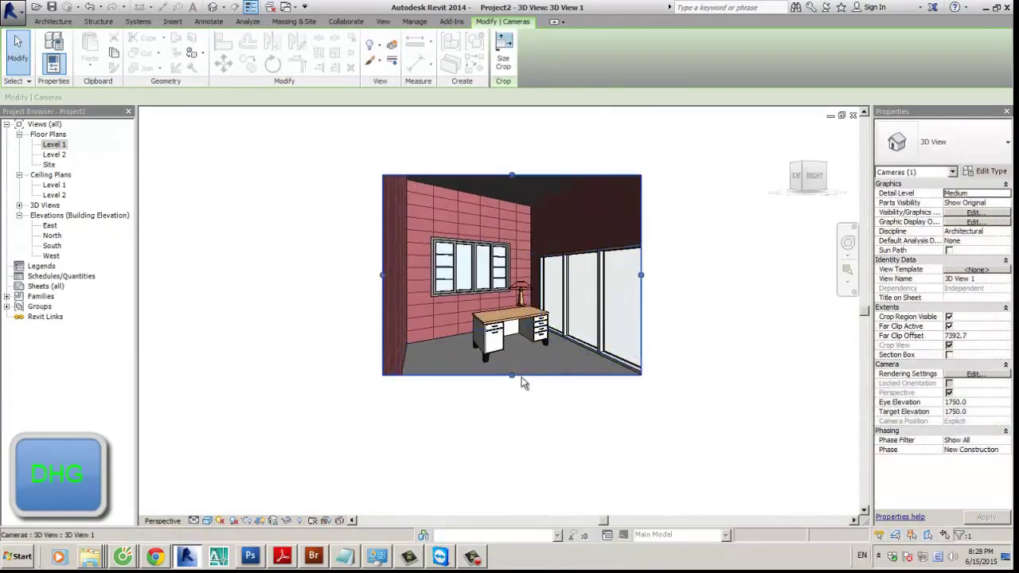
drag(522, 383, 520, 445)
drag(628, 425, 596, 325)
click(645, 319)
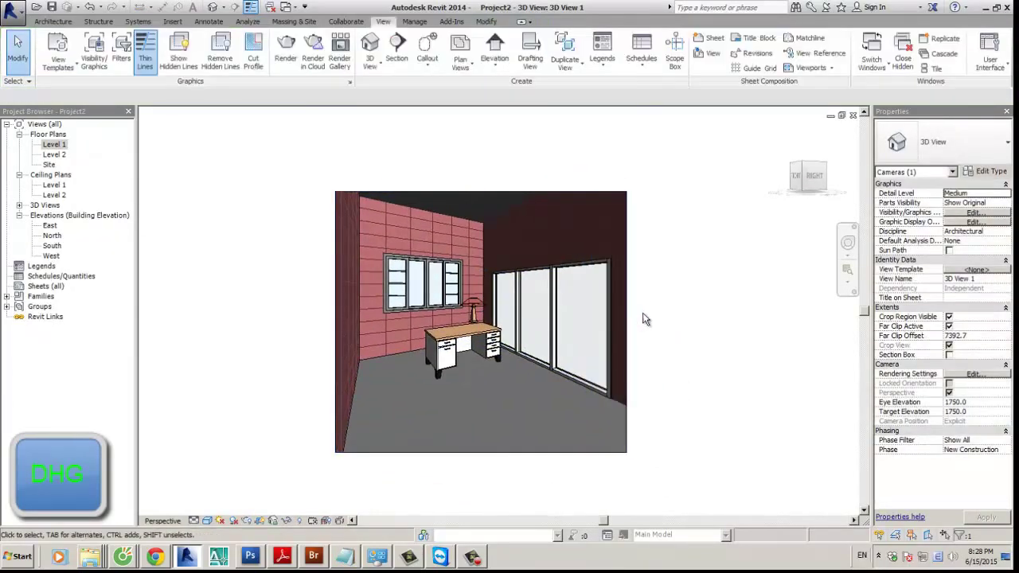
Step: Adjust the camera's viewing angle to show more of the plain brick wall opposite the storefront glazing
click(502, 443)
click(505, 461)
click(494, 454)
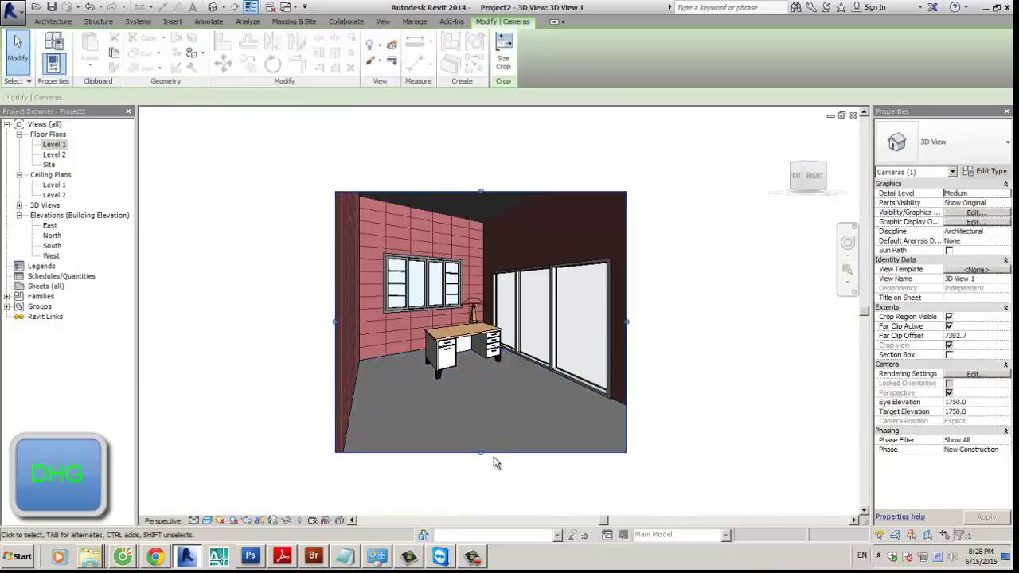
click(493, 462)
shift+middle_drag(493, 462, 549, 334)
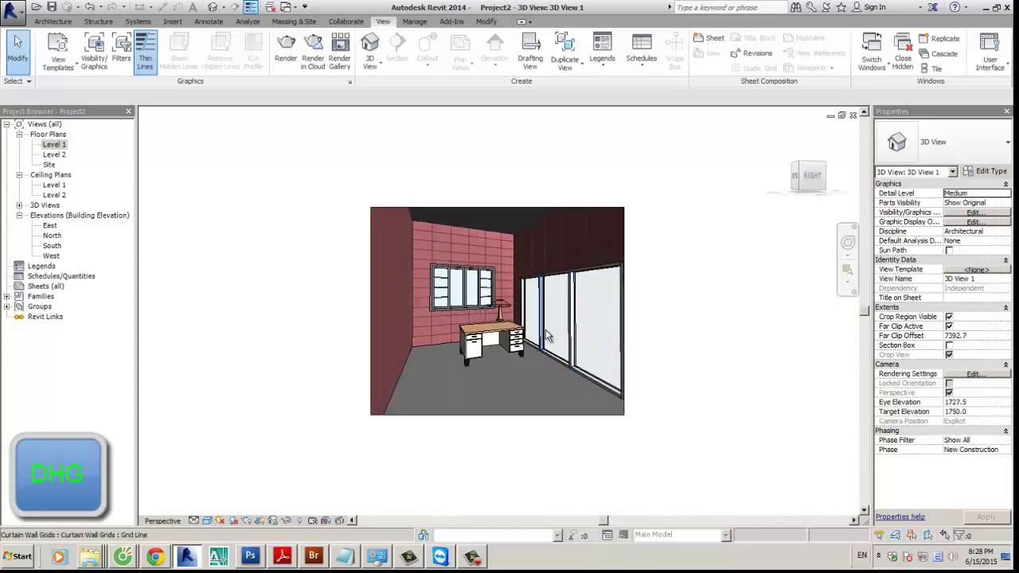
scroll(549, 335, up, 2)
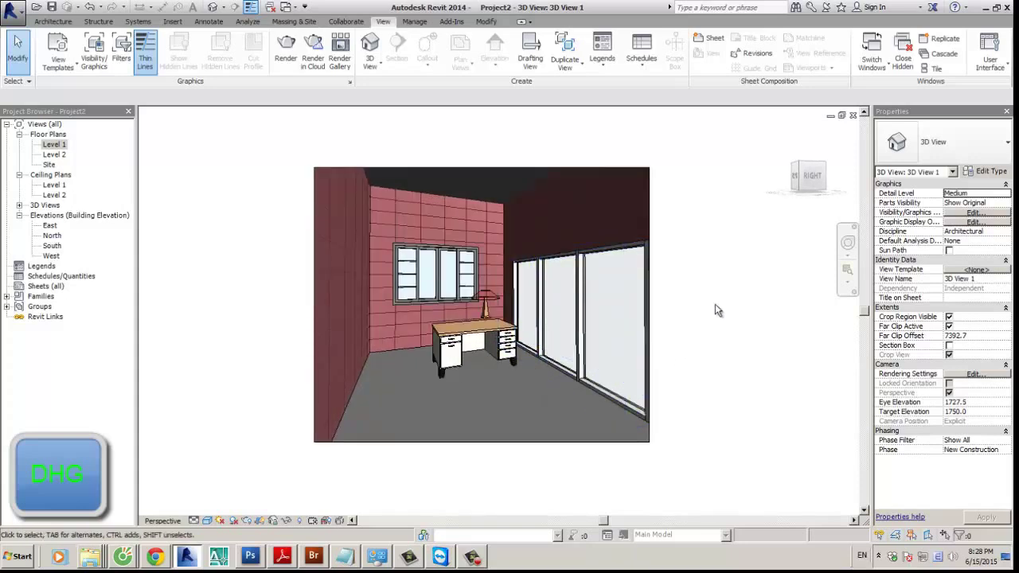
middle_drag(702, 295, 689, 296)
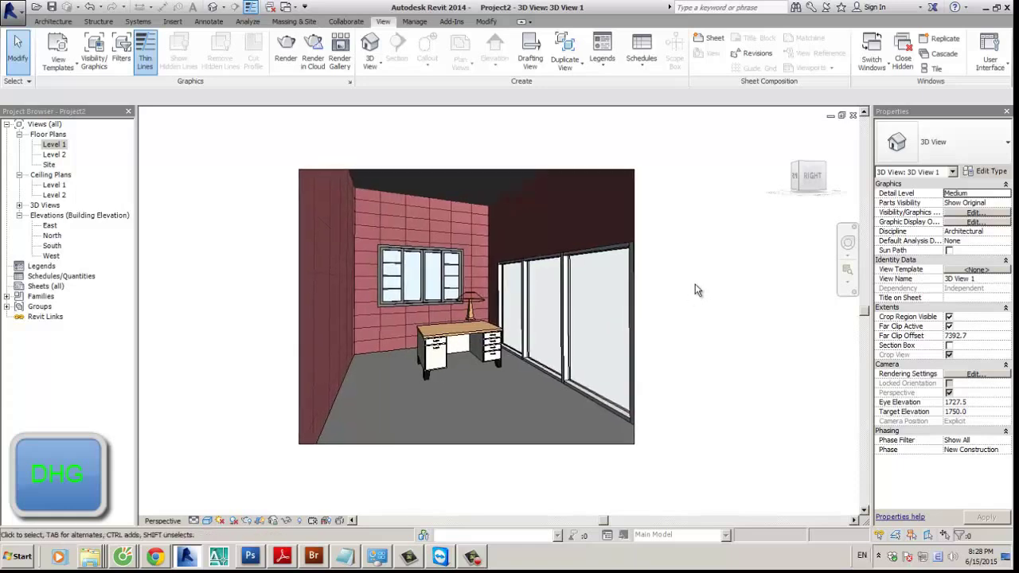
Step: Paint the three visible room walls with Gypsum Wall Board and the floor with Door - Panel material
key(p)
key(t)
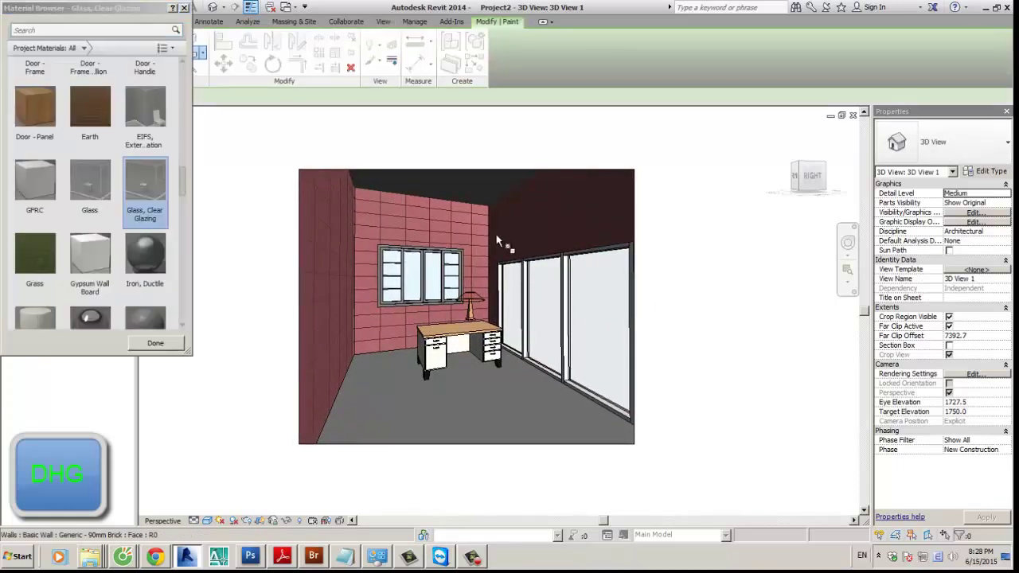
click(90, 263)
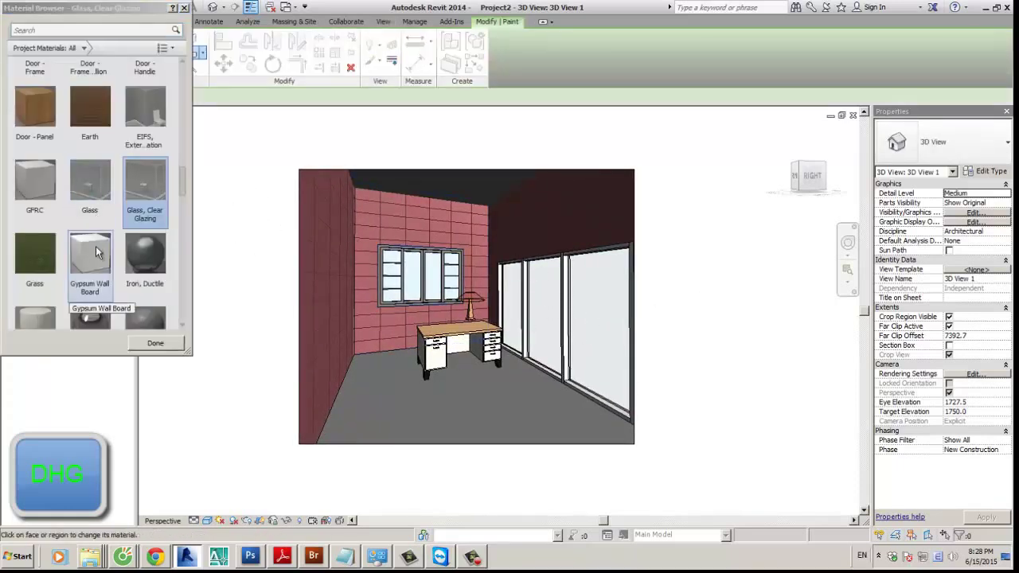
click(448, 226)
click(319, 243)
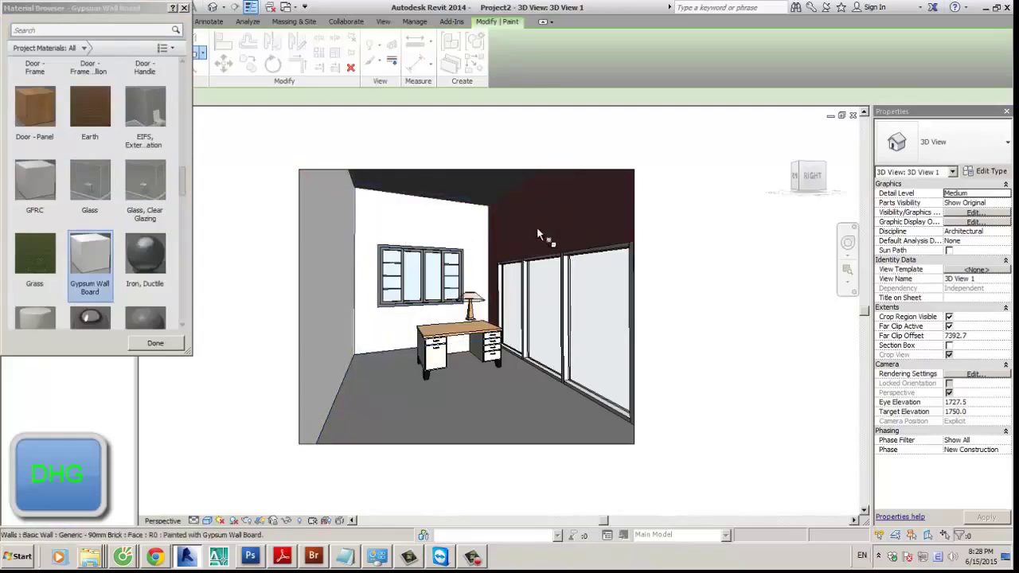
click(538, 230)
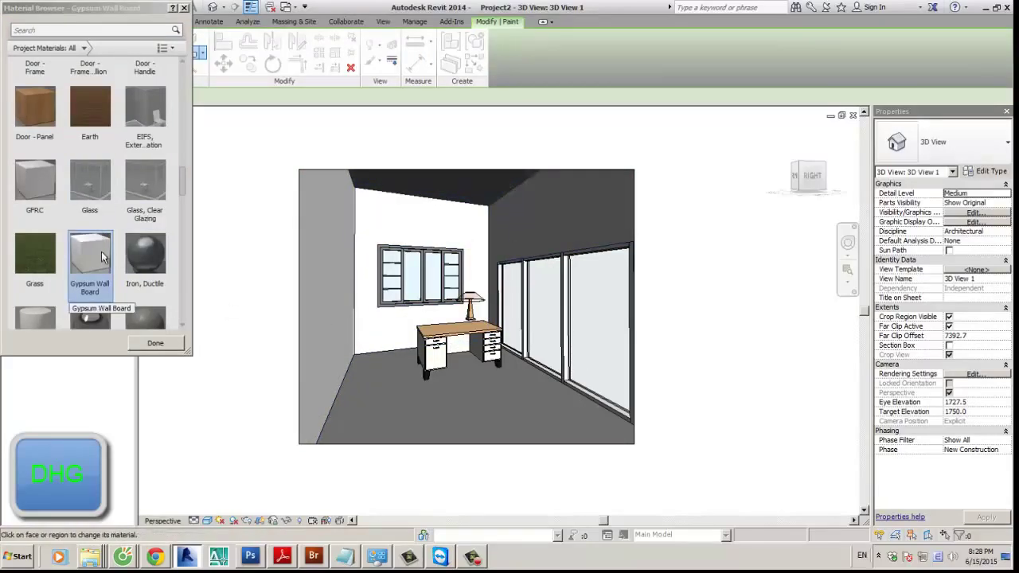
click(34, 107)
click(356, 370)
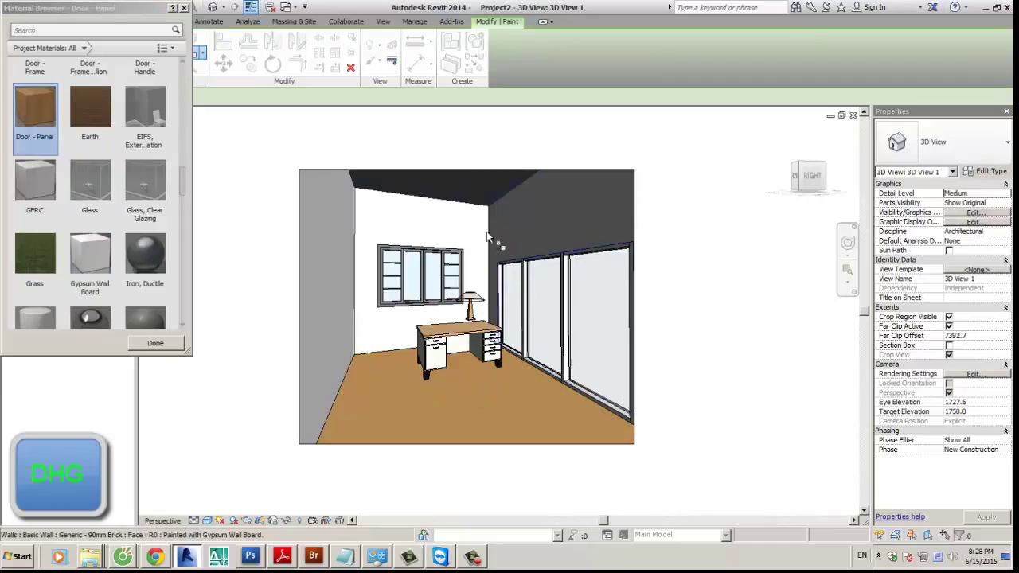
Step: Browse the project materials, paint the ceiling slab with Gypsum Wall Board, and finish painting
click(106, 261)
scroll(106, 261, down, 10)
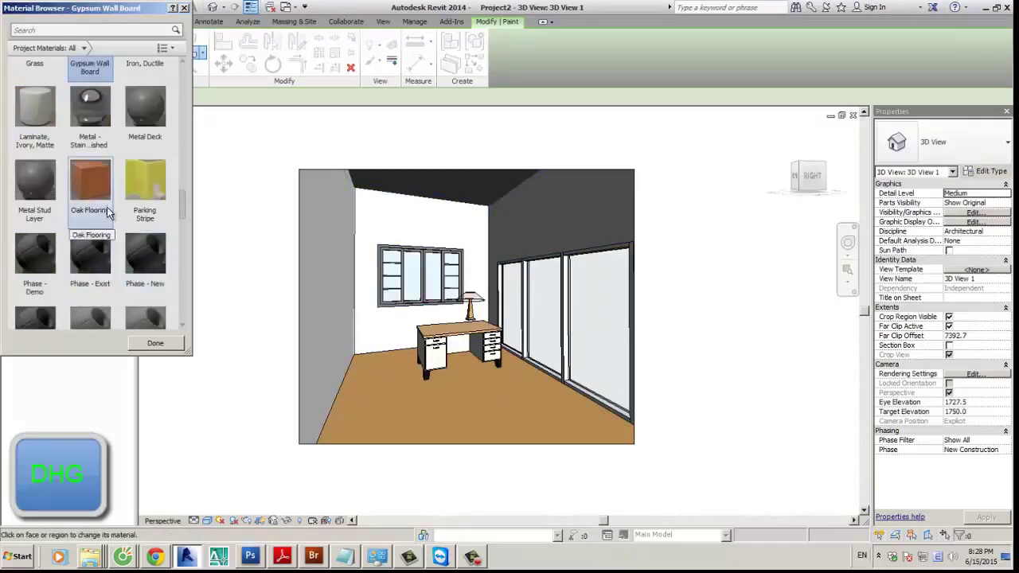
scroll(139, 229, down, 2)
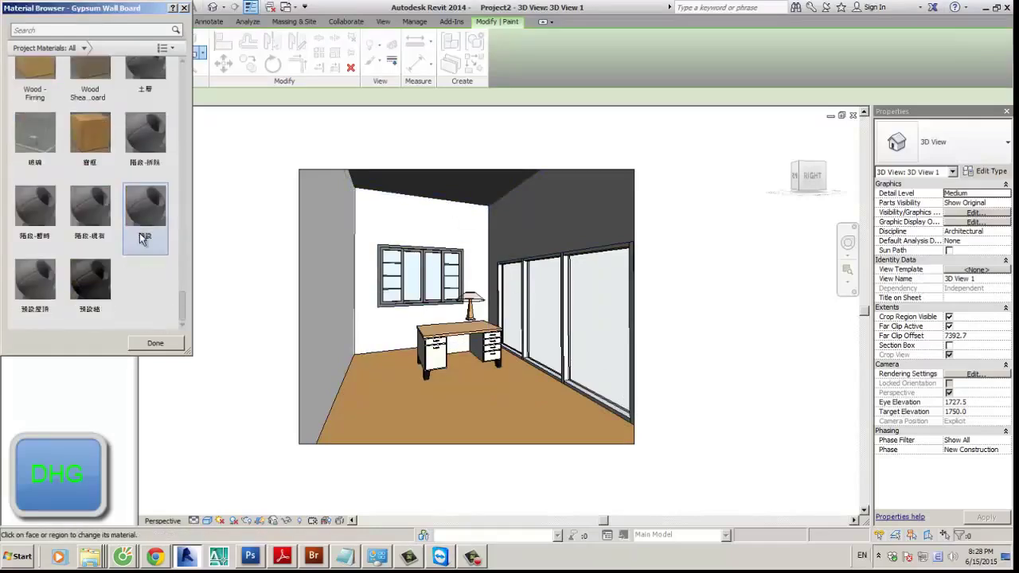
scroll(142, 237, up, 20)
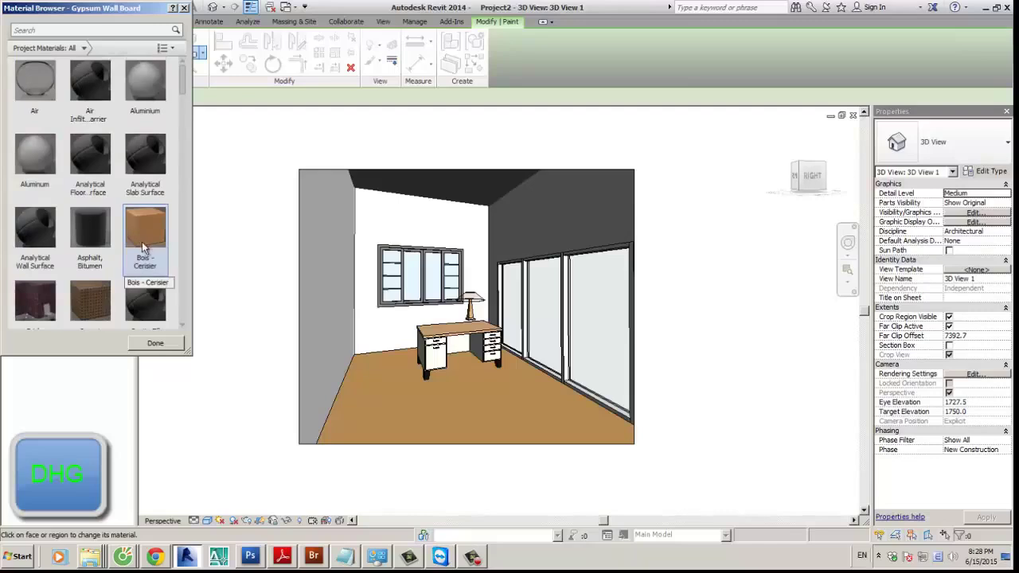
scroll(143, 231, down, 15)
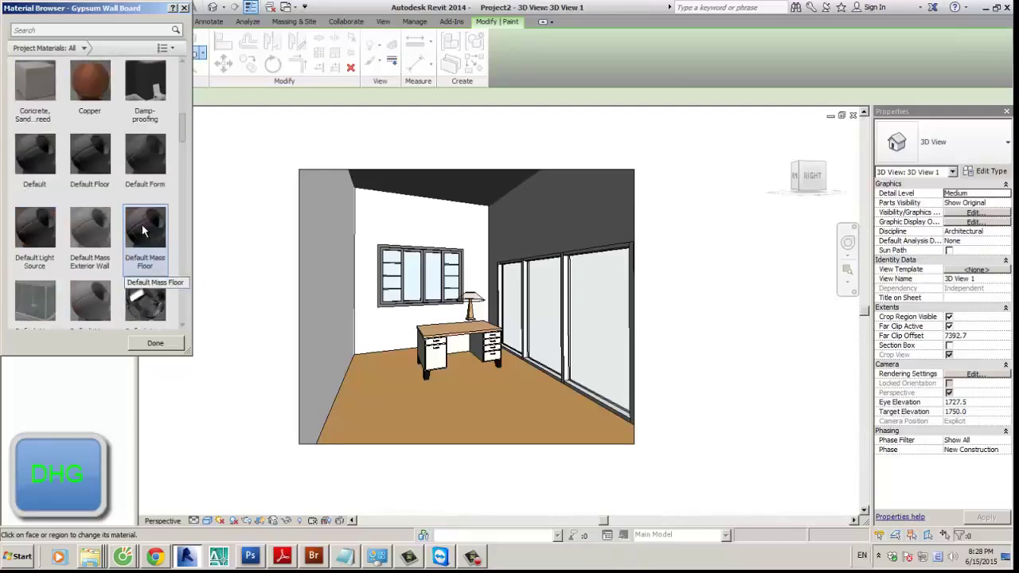
scroll(145, 233, down, 10)
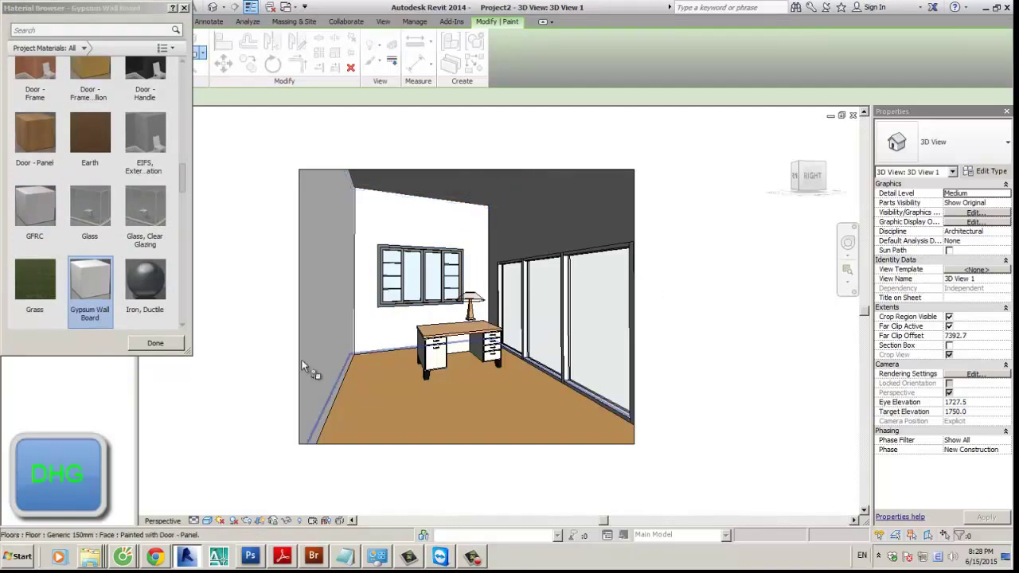
click(155, 345)
Step: Select the lamp on the desk and open its type properties, keeping the lamp in view
scroll(717, 331, down, 2)
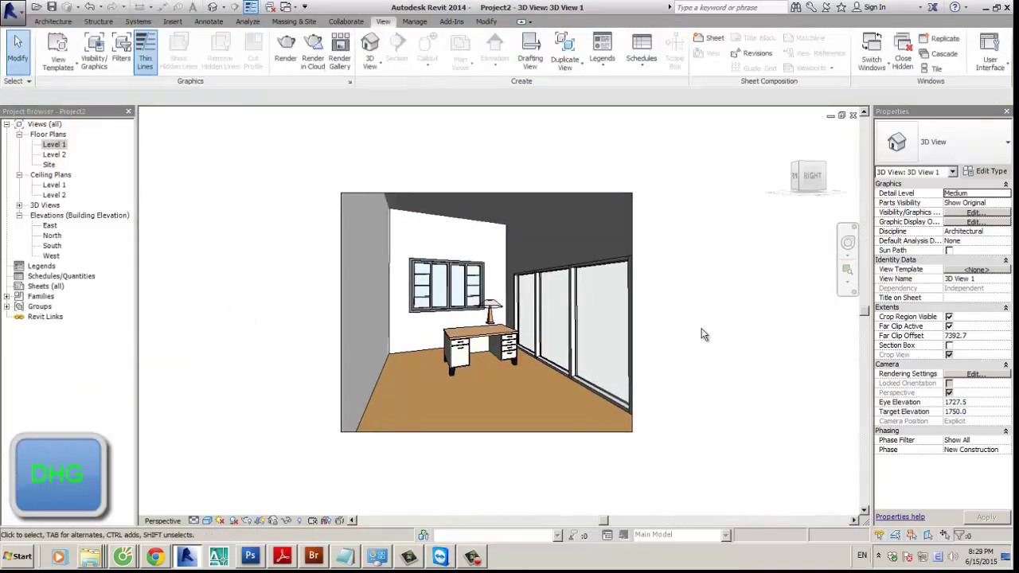
scroll(701, 334, up, 4)
click(321, 306)
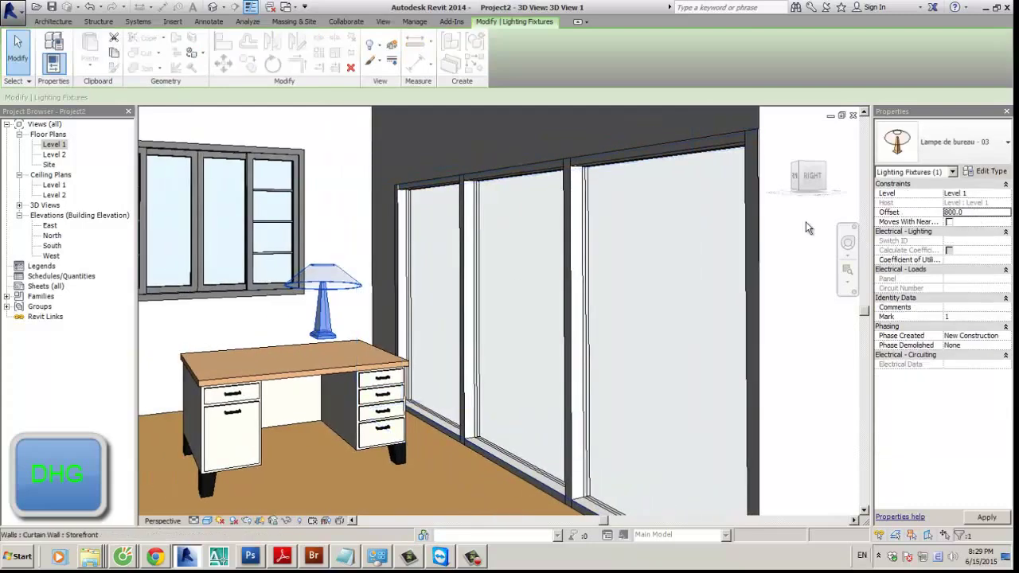
scroll(756, 239, down, 3)
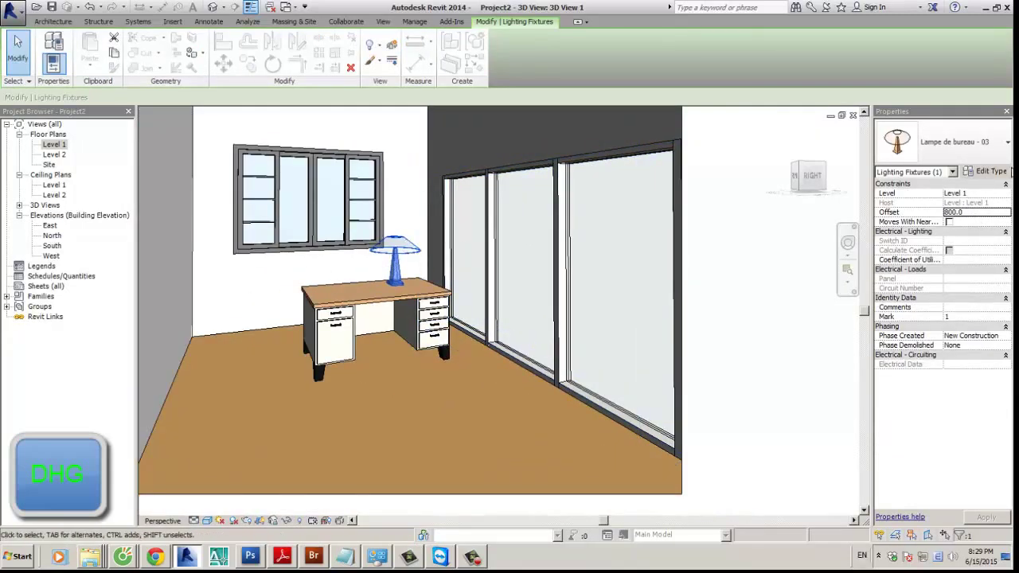
click(989, 171)
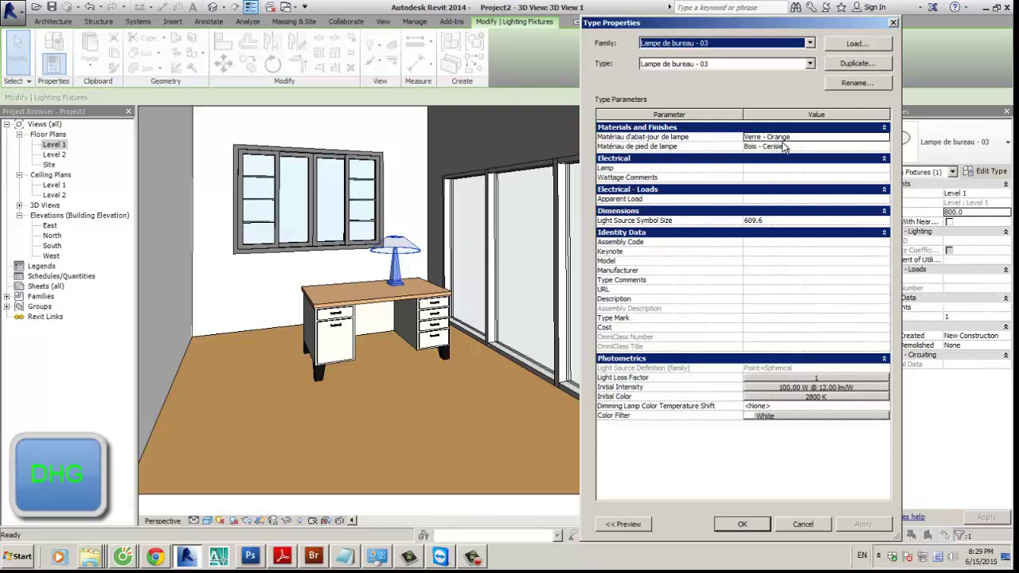
drag(806, 25, 827, 24)
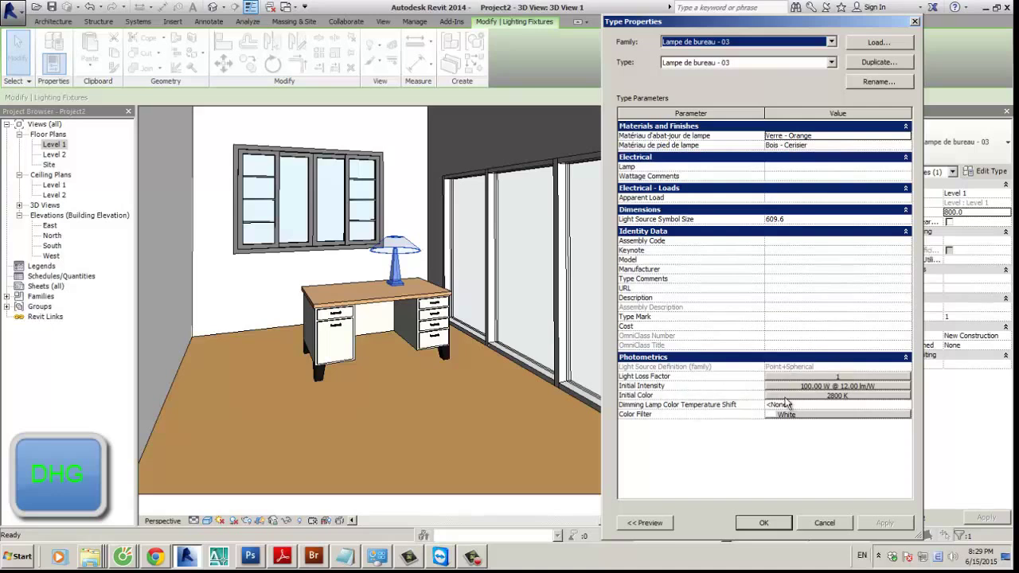
Step: Inspect the lamp's light loss factor and initial intensity settings
click(852, 376)
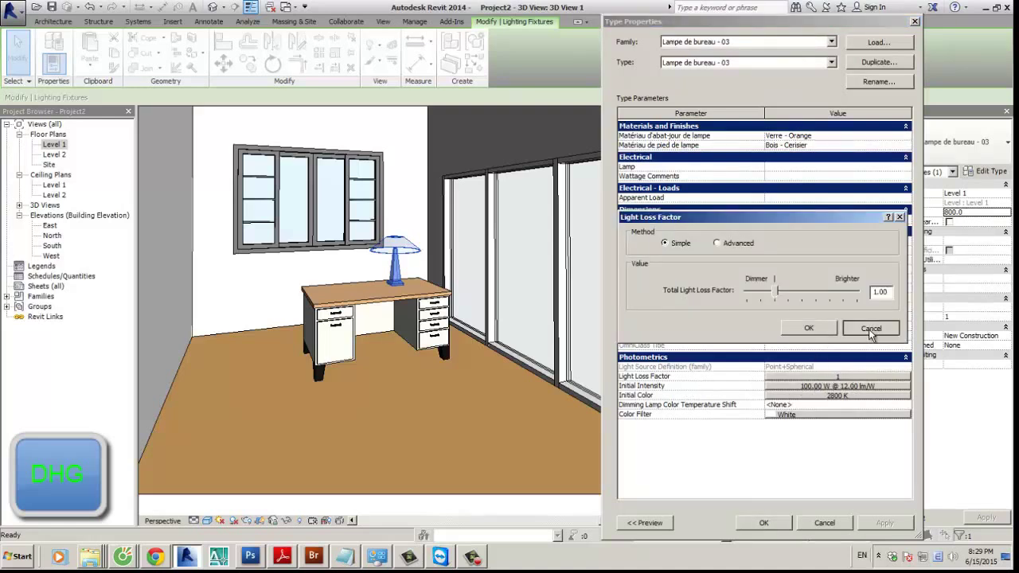
click(870, 329)
click(816, 386)
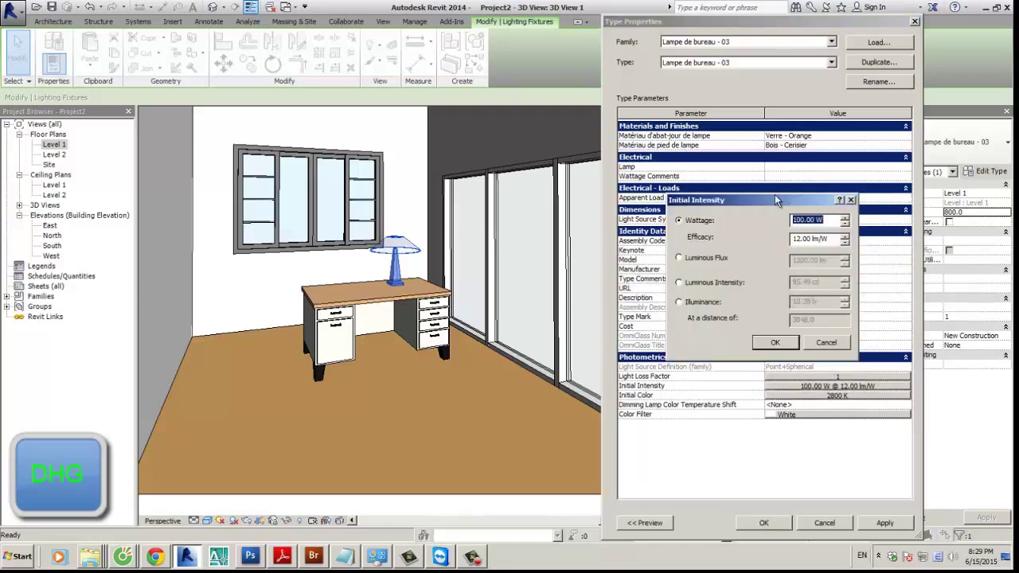
drag(776, 199, 558, 164)
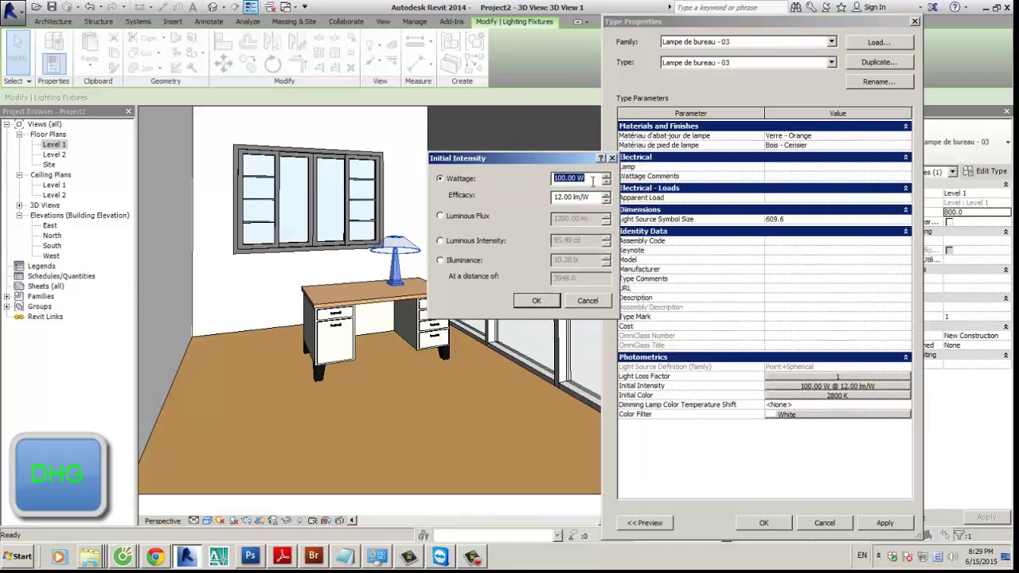
click(536, 304)
Step: Set the lamp's initial color preset to D65 Reference White after trying Halogen
click(852, 394)
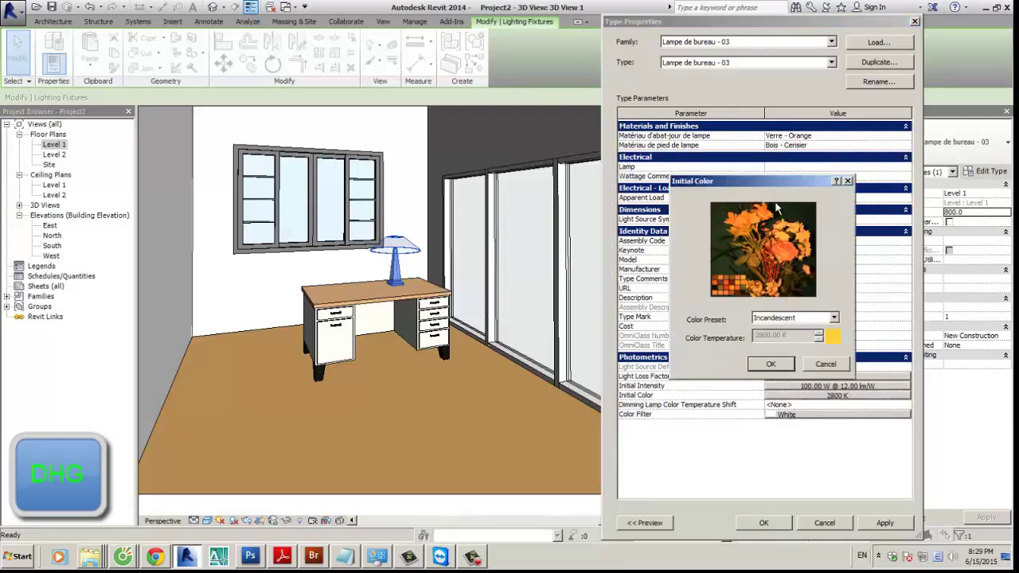
drag(762, 182, 478, 143)
click(490, 280)
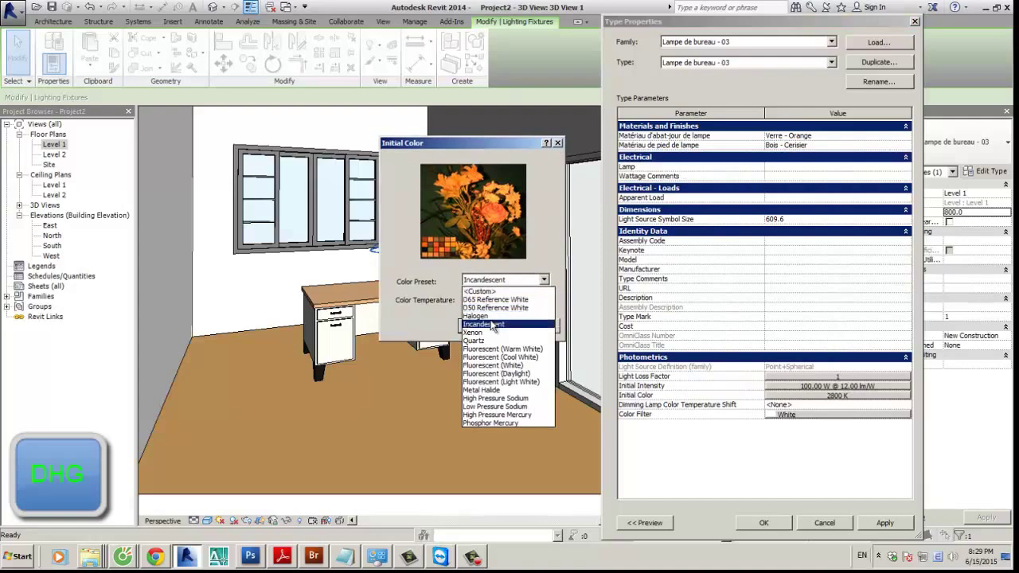
click(495, 316)
drag(472, 148, 453, 144)
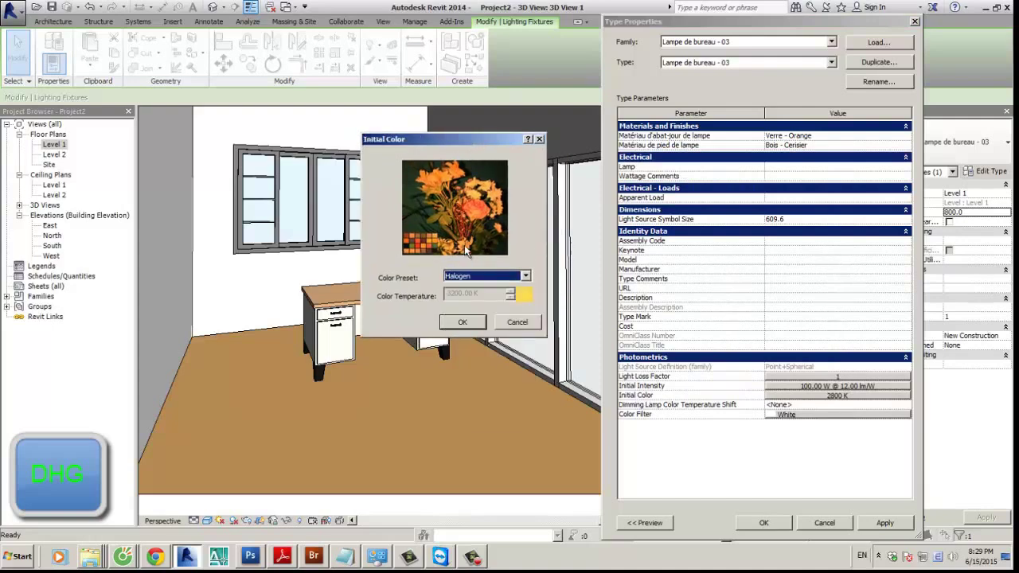
click(525, 275)
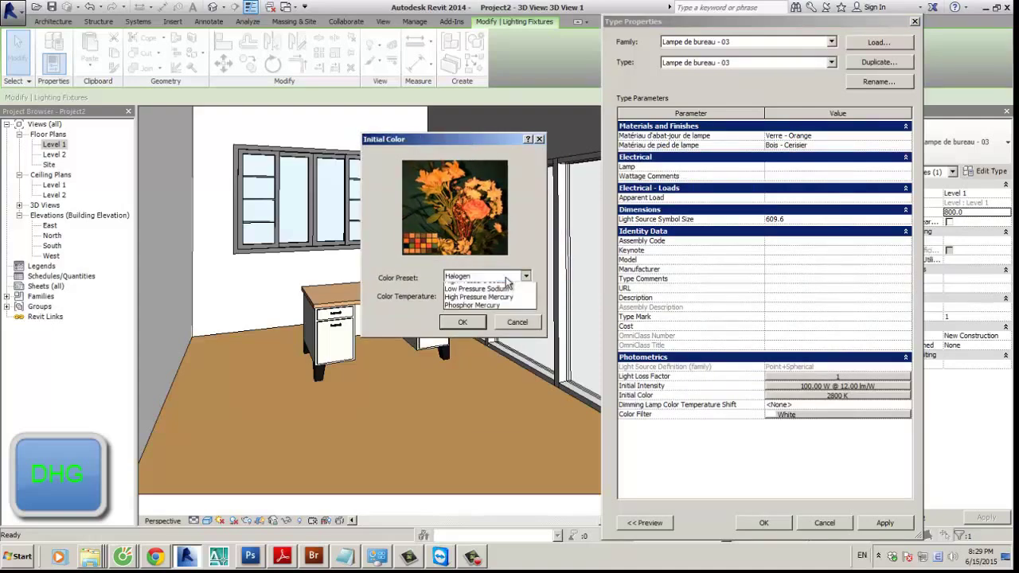
click(477, 293)
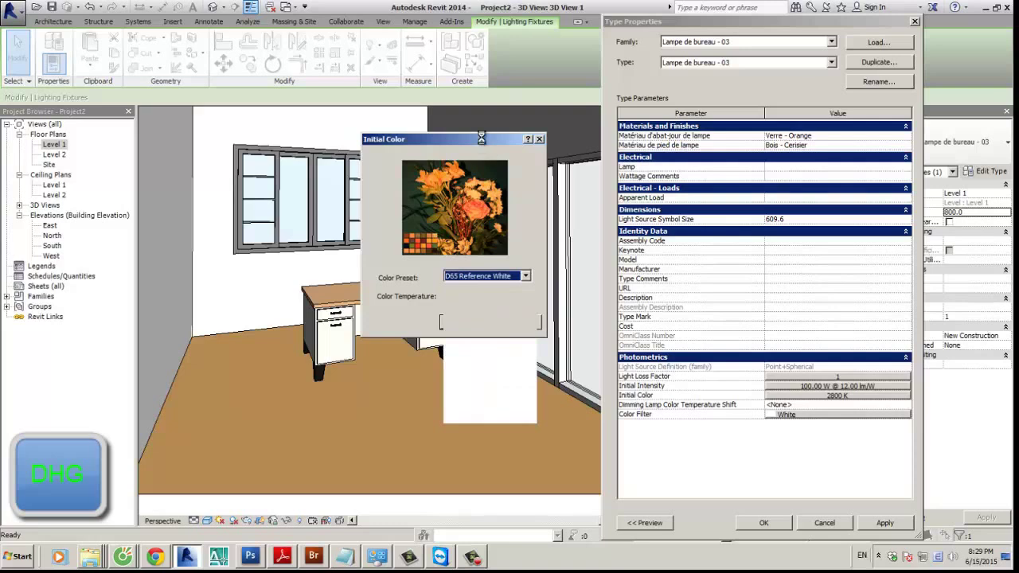
click(460, 322)
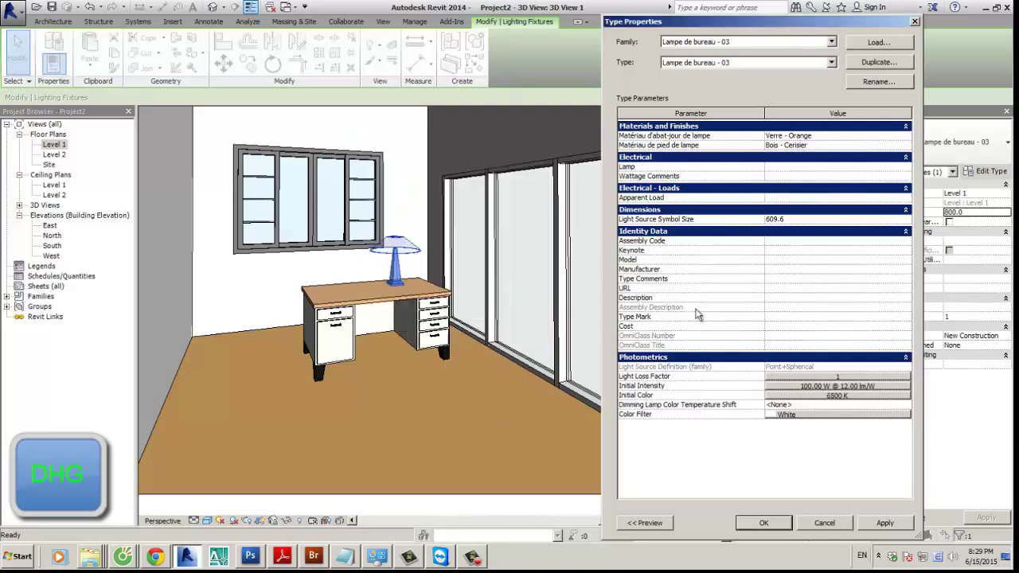
Step: Set the lamp's color filter to light blue RGB 098-181-208, check the dimming color shift options, and accept the type properties
click(788, 415)
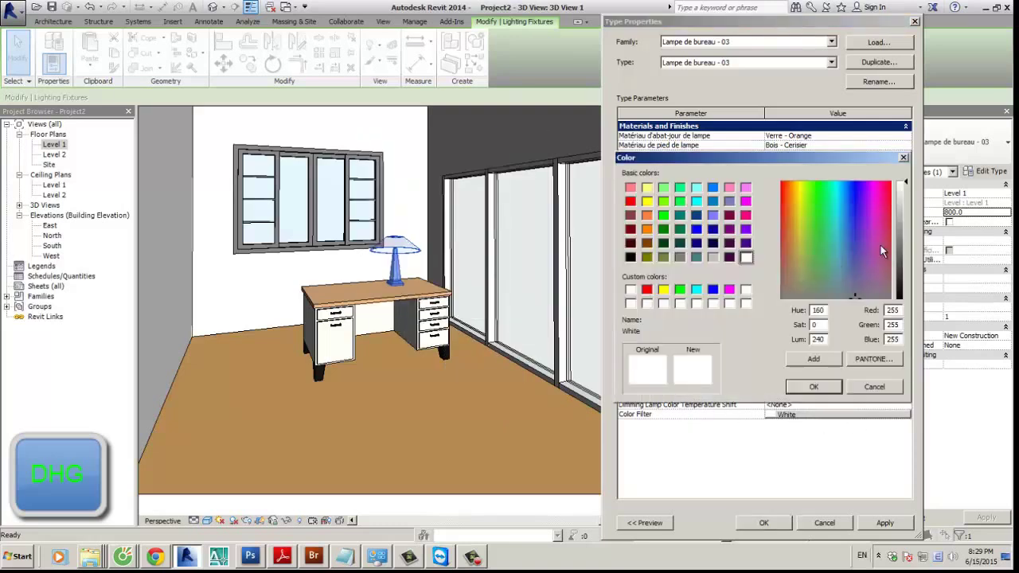
click(829, 248)
click(900, 229)
click(813, 386)
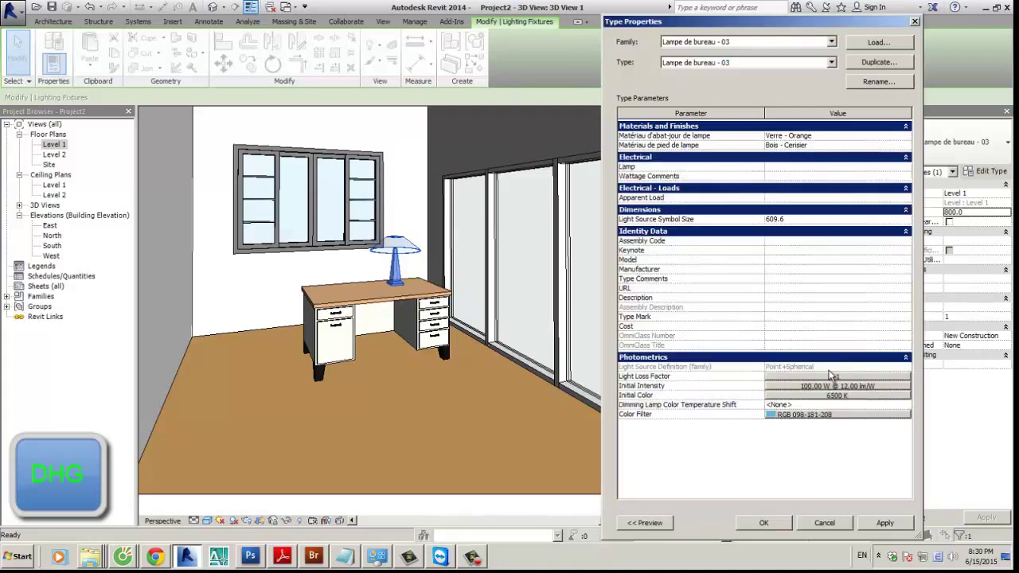
click(800, 406)
click(905, 405)
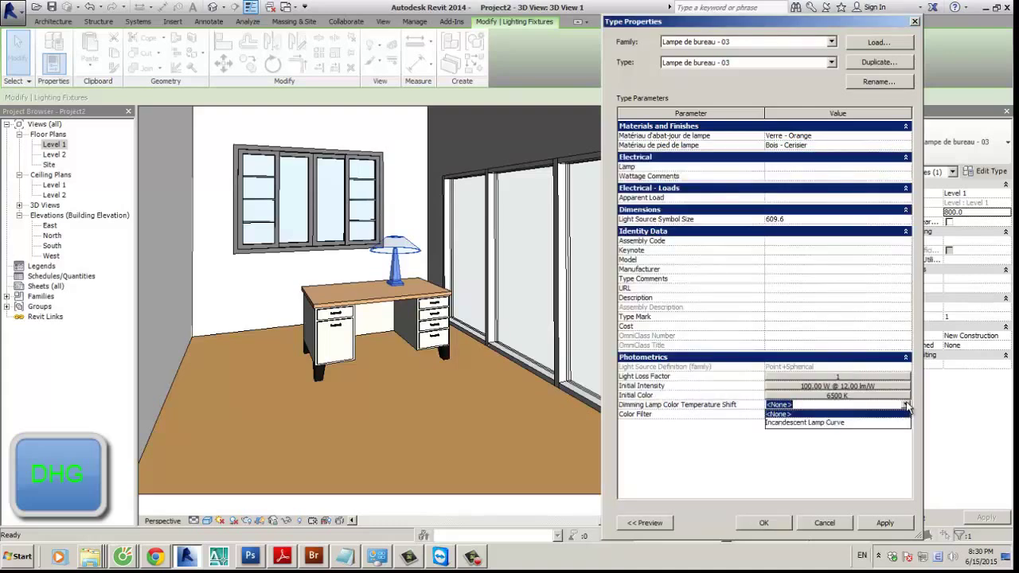
click(906, 406)
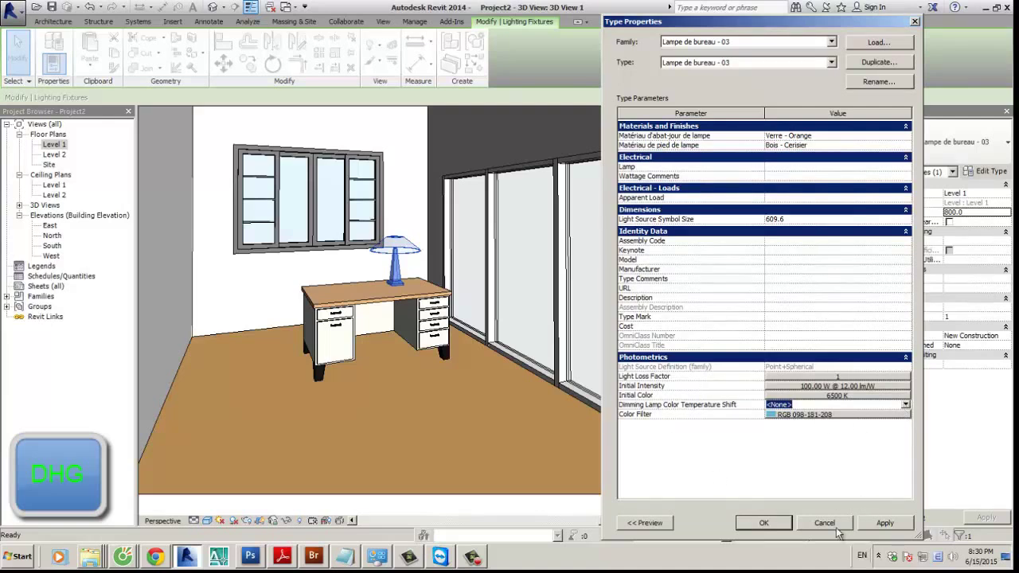
click(777, 526)
Step: Review the desk lamp's photometric type properties again, then close them and deselect the lamp
scroll(526, 344, down, 4)
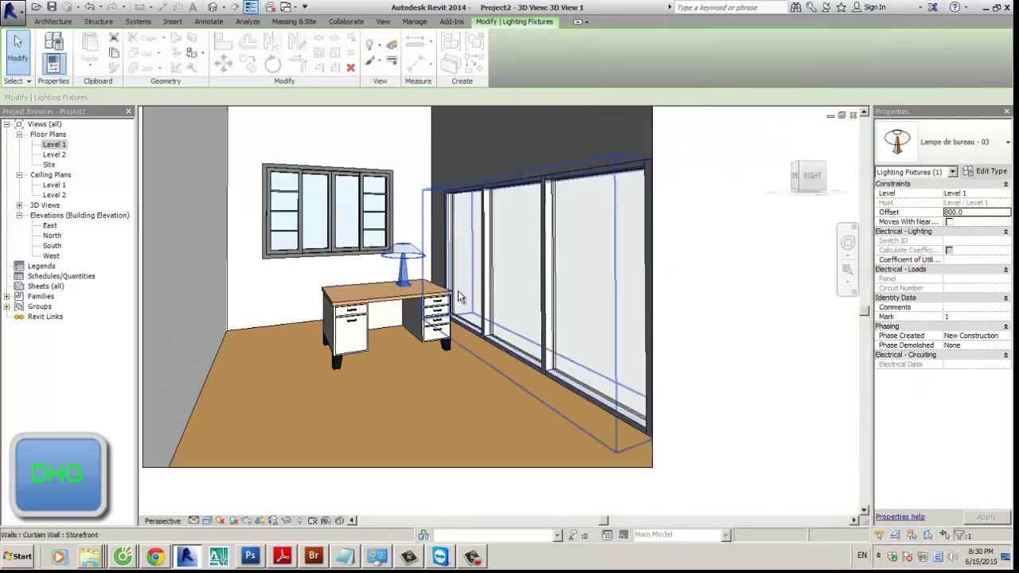
middle_drag(526, 344, 696, 314)
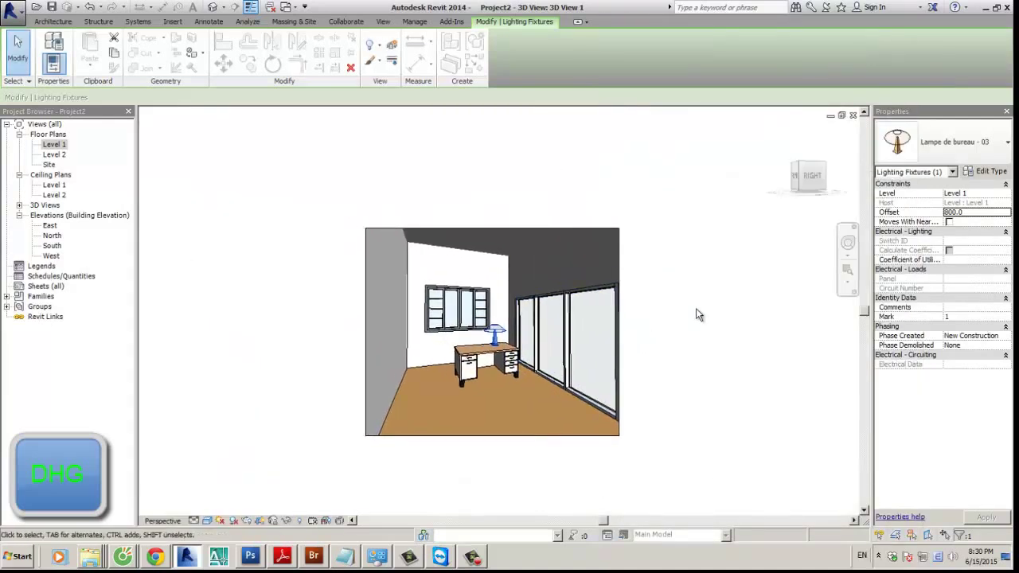
scroll(485, 334, up, 3)
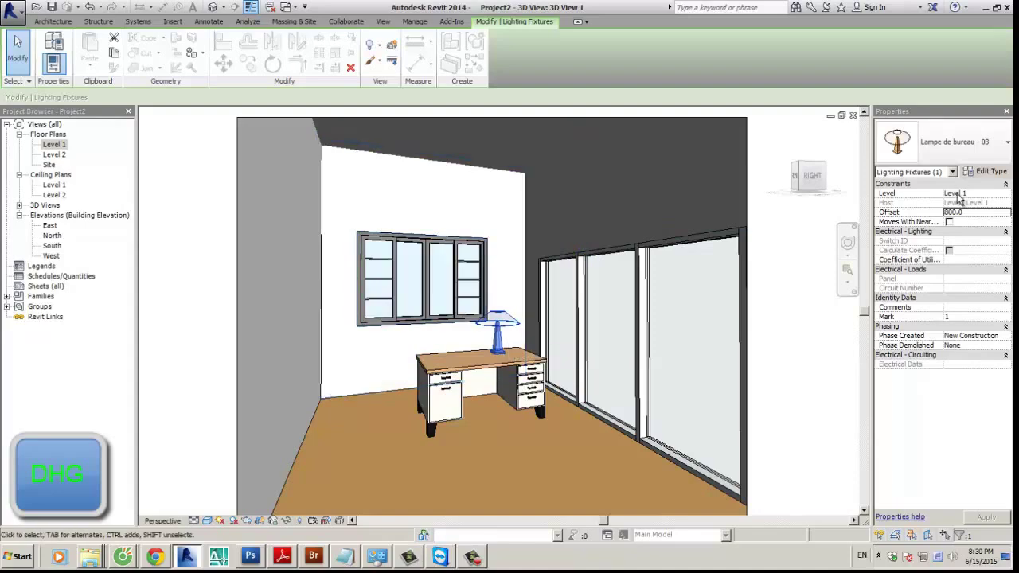
click(987, 171)
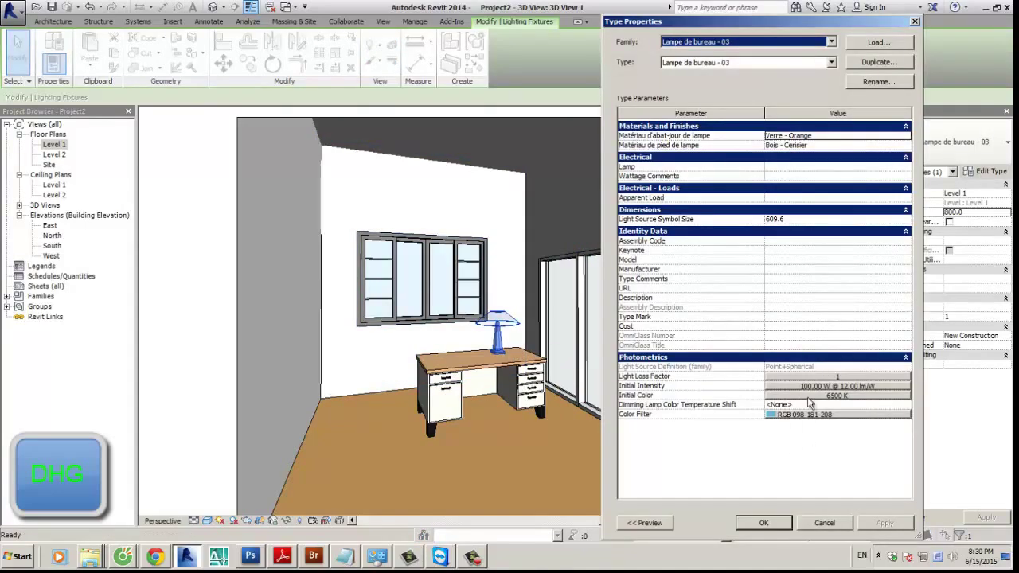
click(769, 522)
scroll(670, 380, down, 4)
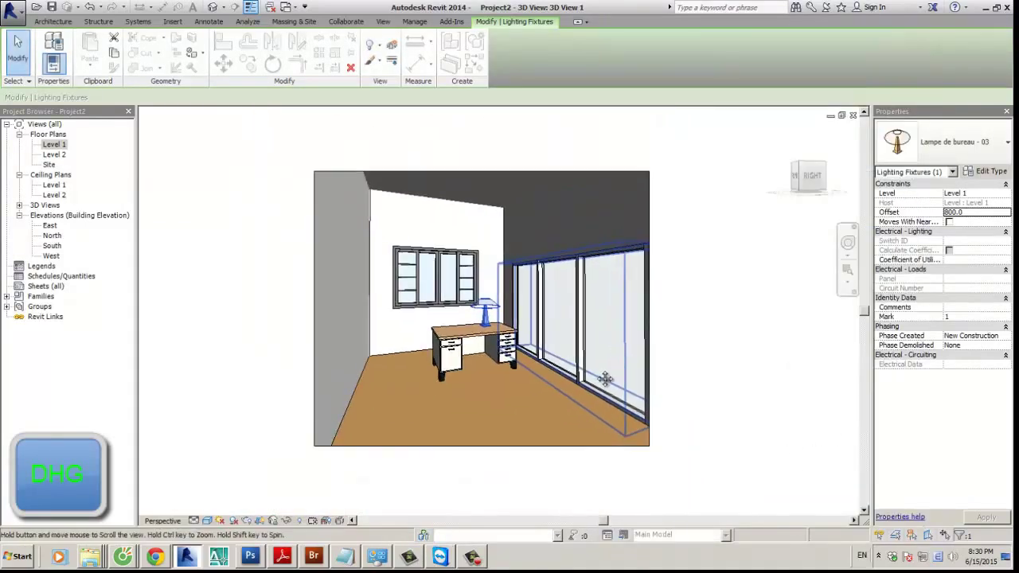
click(697, 373)
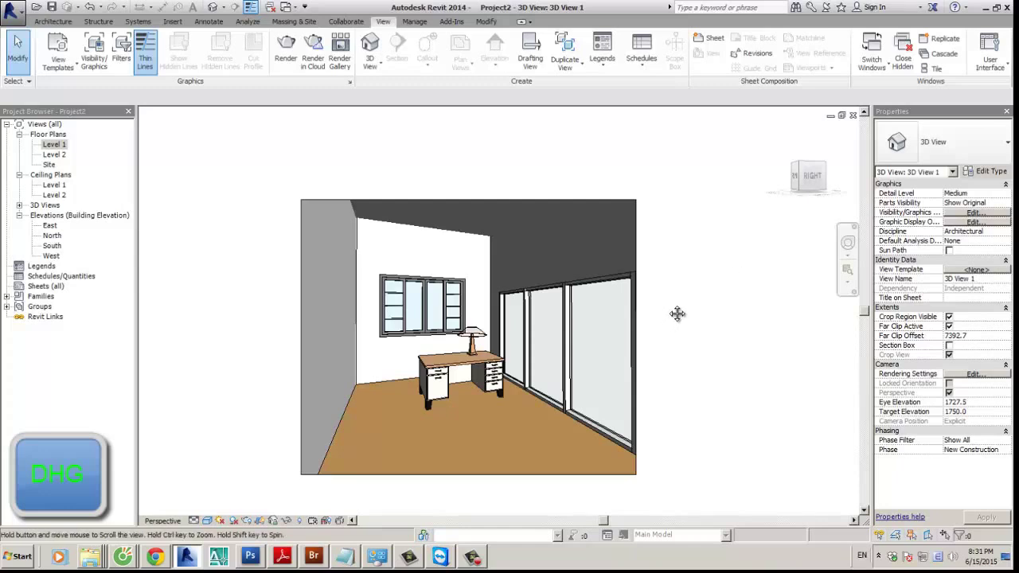
Step: Set the sill height of the window on the wall behind the desk to 800 and deselect it
scroll(671, 308, up, 1)
click(555, 290)
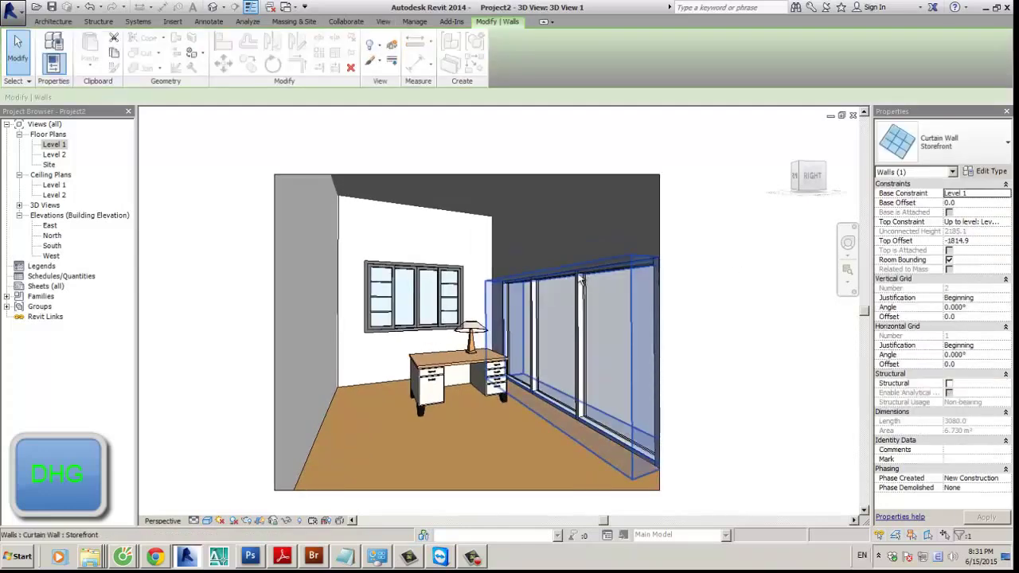
click(414, 296)
click(984, 212)
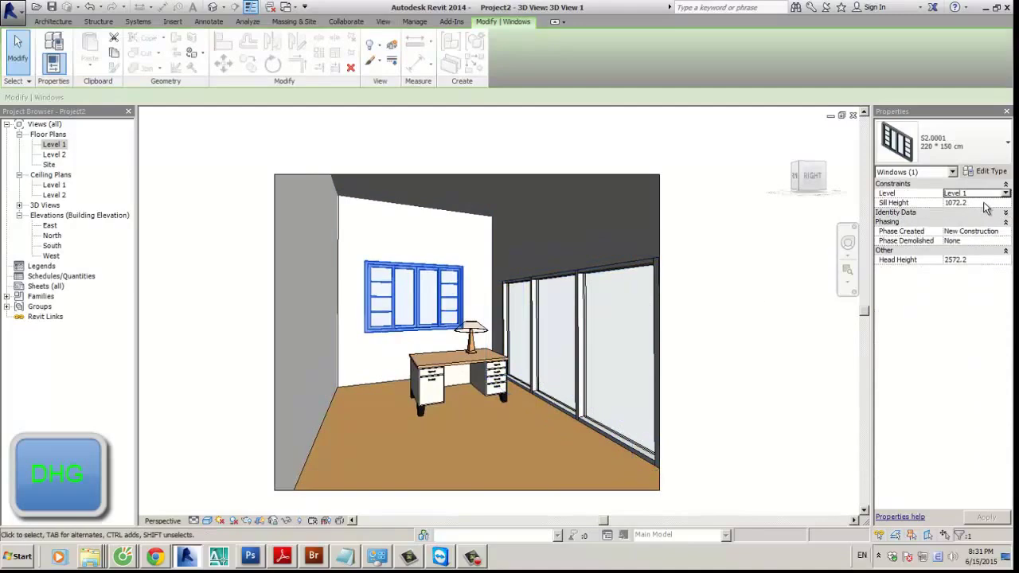
click(984, 203)
text(800)
key(Return)
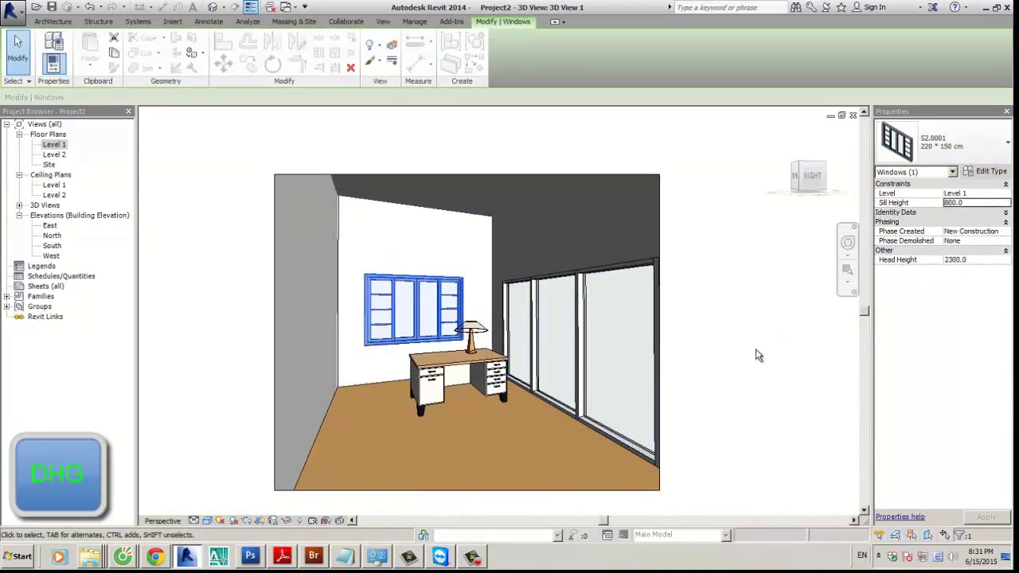
click(756, 348)
scroll(755, 348, down, 1)
click(509, 235)
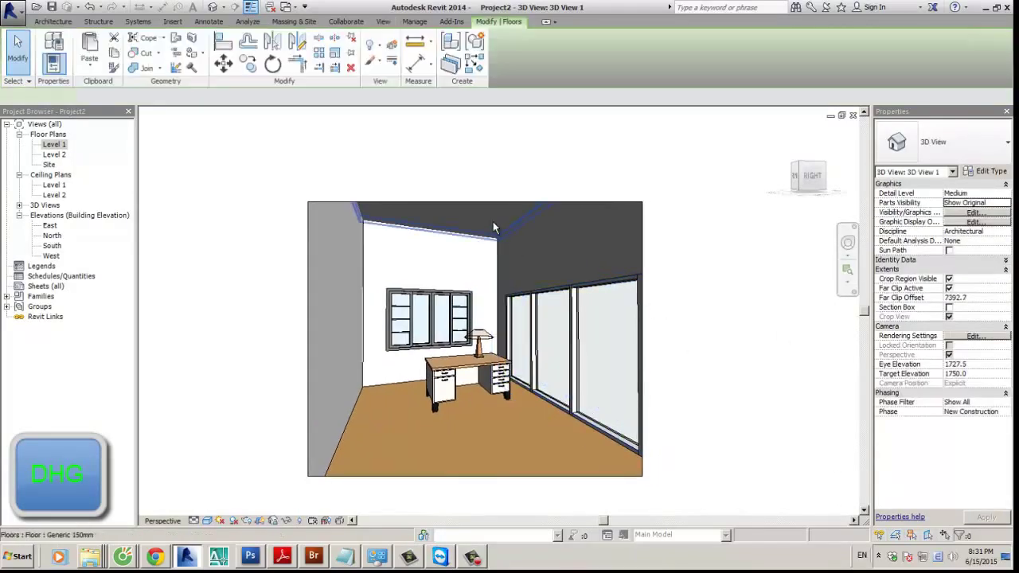
click(674, 257)
middle_drag(673, 244, 602, 214)
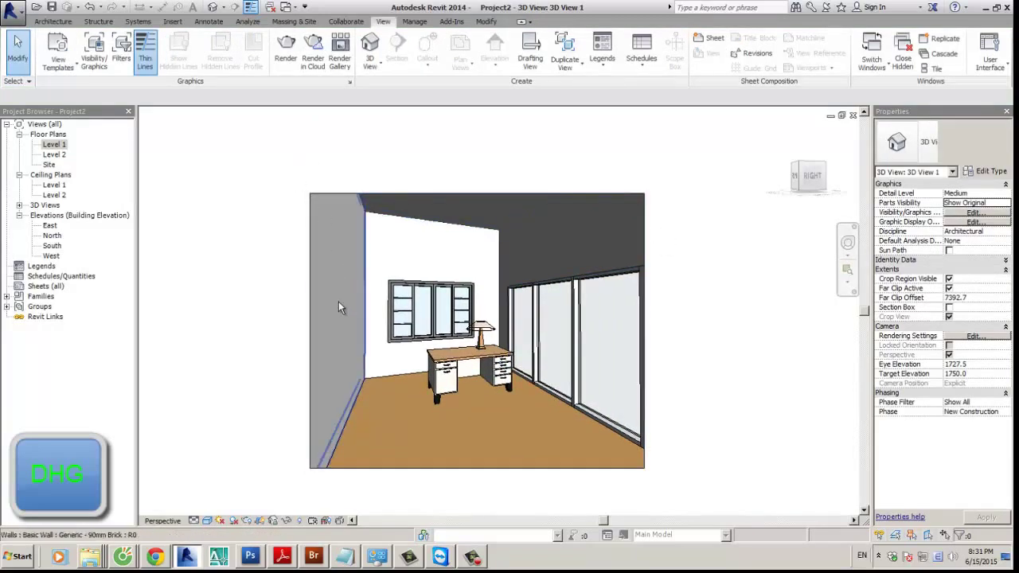
Step: Toggle shadows in the interior camera view to compare the effect, leaving them turned on
click(234, 522)
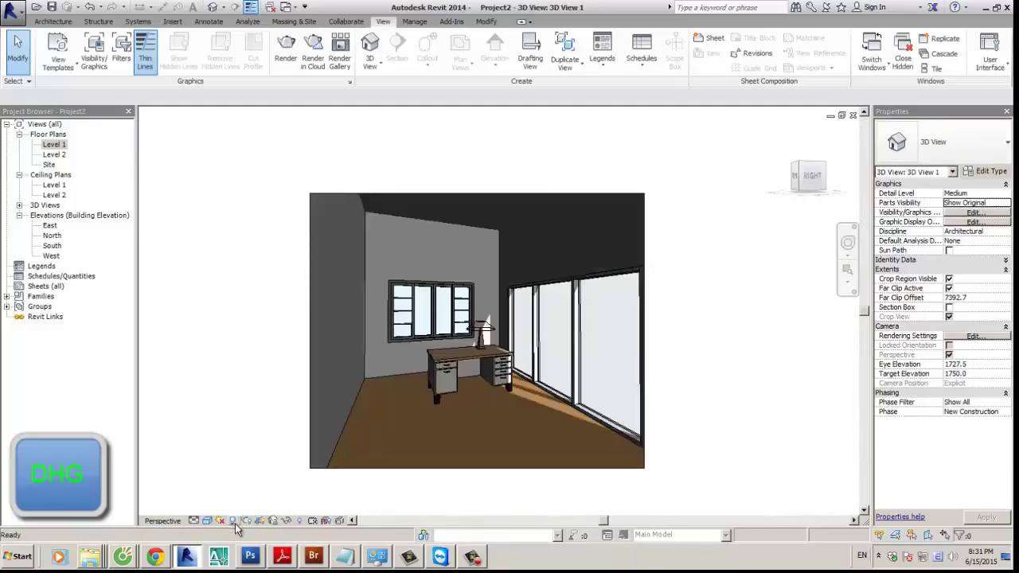
click(235, 522)
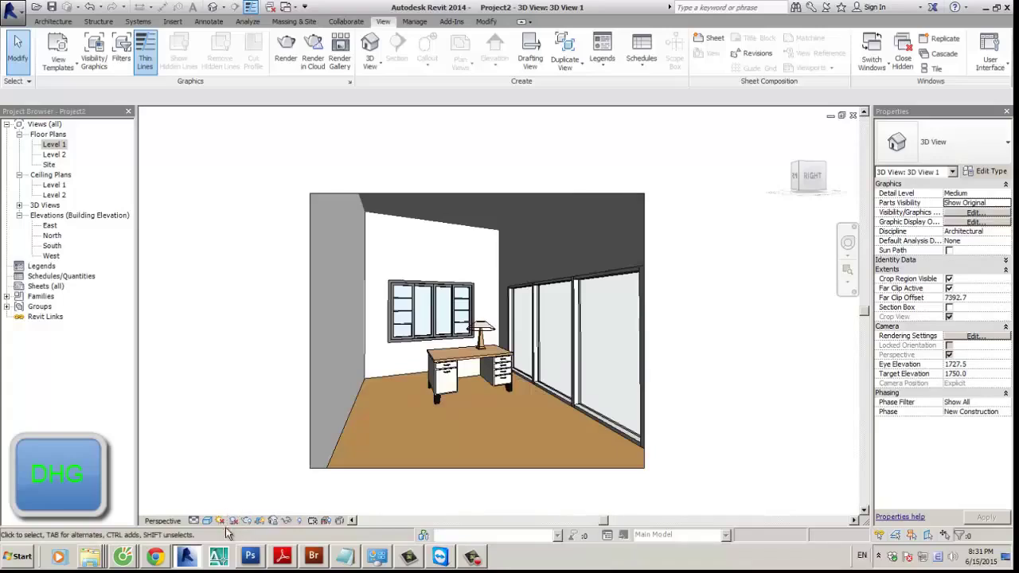
click(233, 521)
click(233, 521)
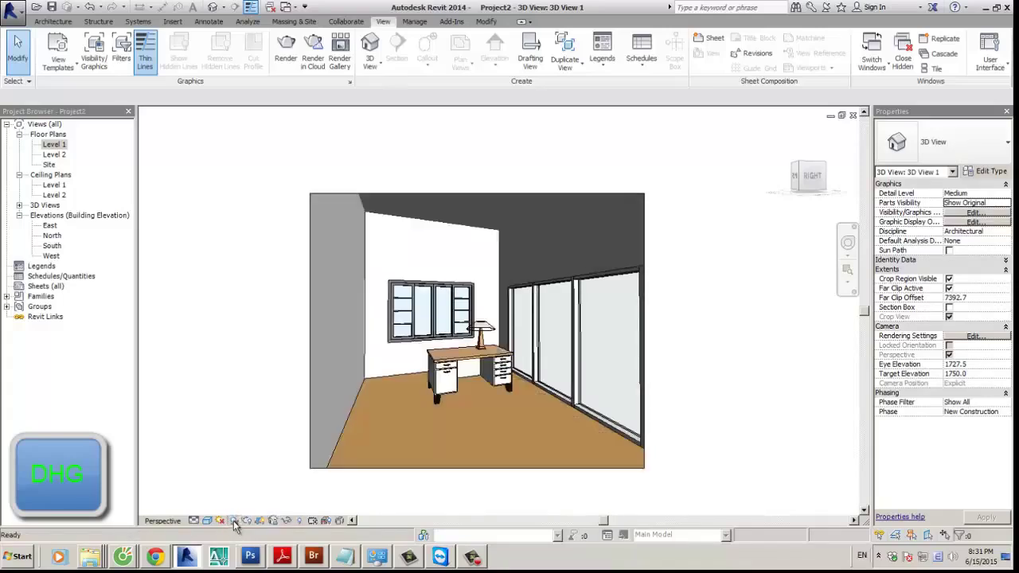
click(234, 521)
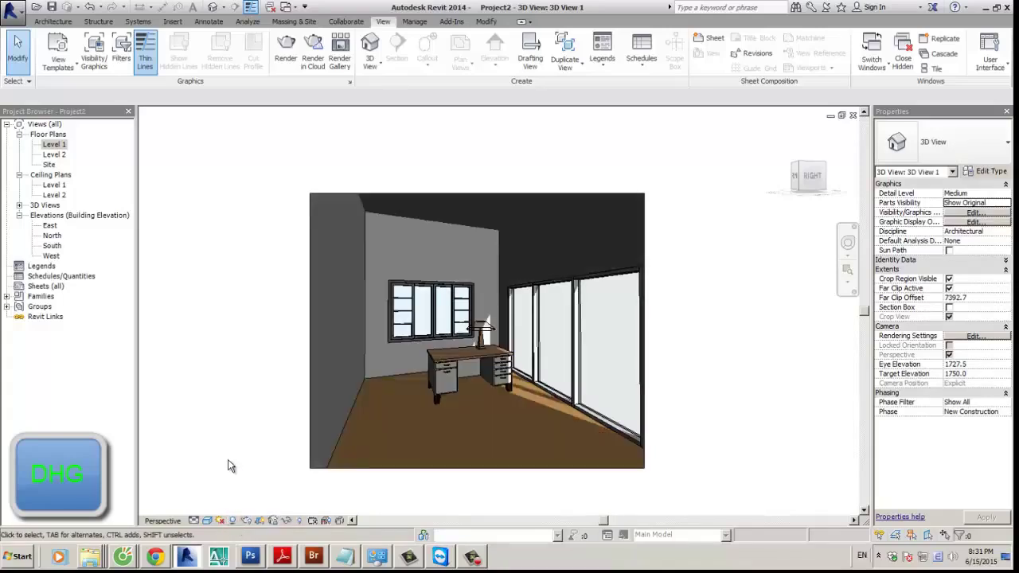
Step: Examine the shadow, lighting and photographic exposure settings in the view's graphic display options, and close them without changes
click(973, 223)
click(555, 233)
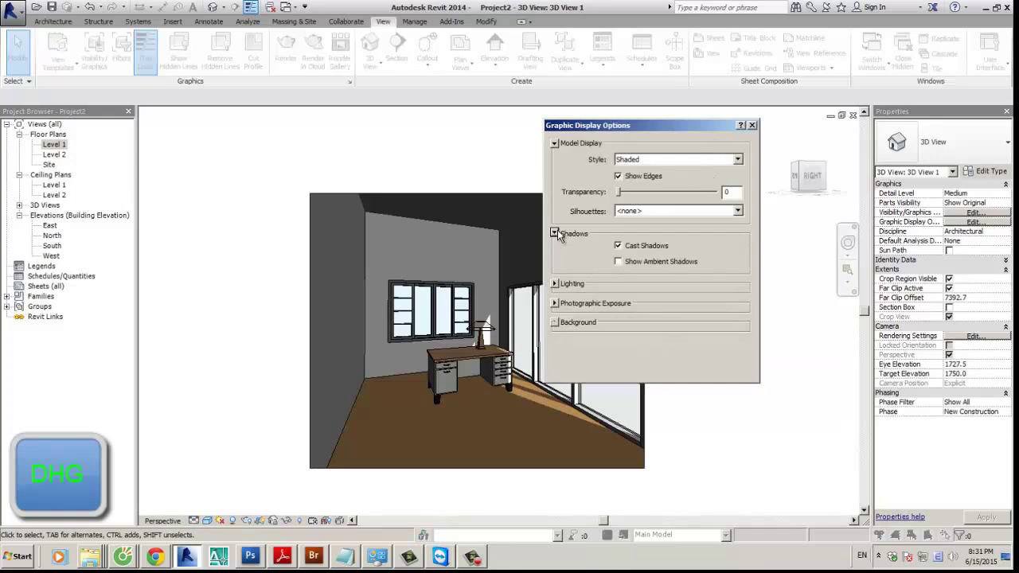
click(554, 284)
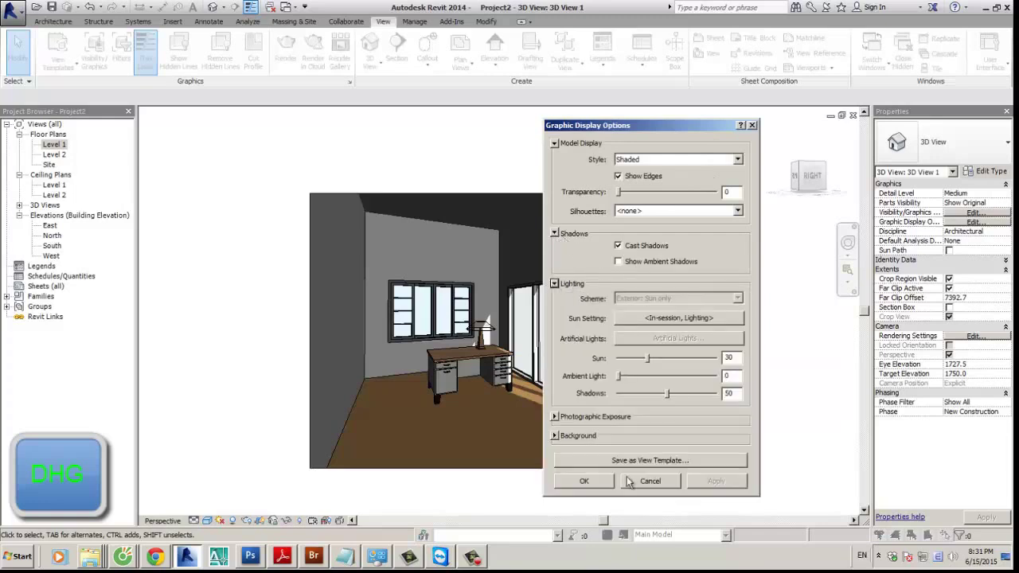
click(555, 416)
drag(660, 125, 734, 117)
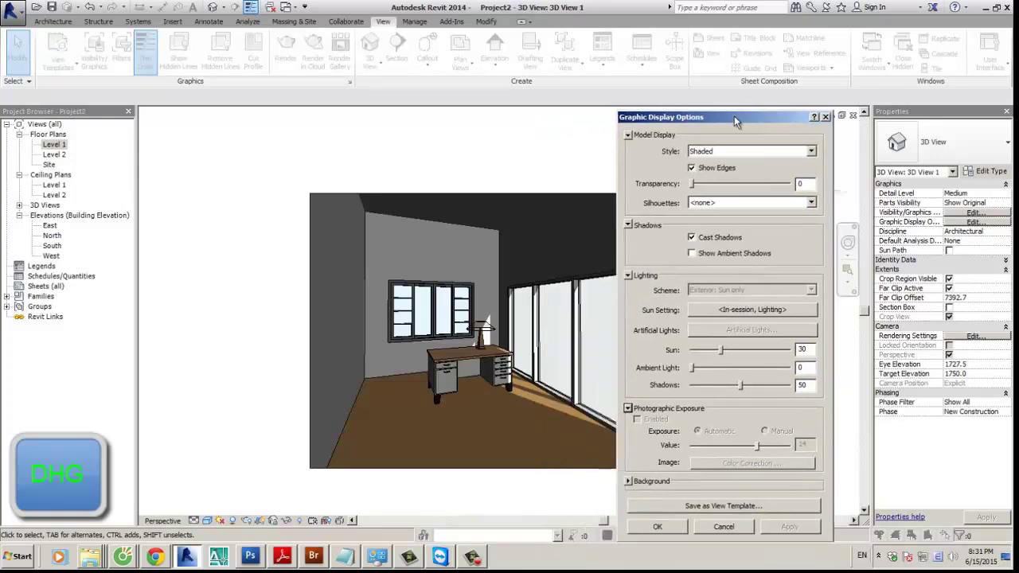
click(726, 526)
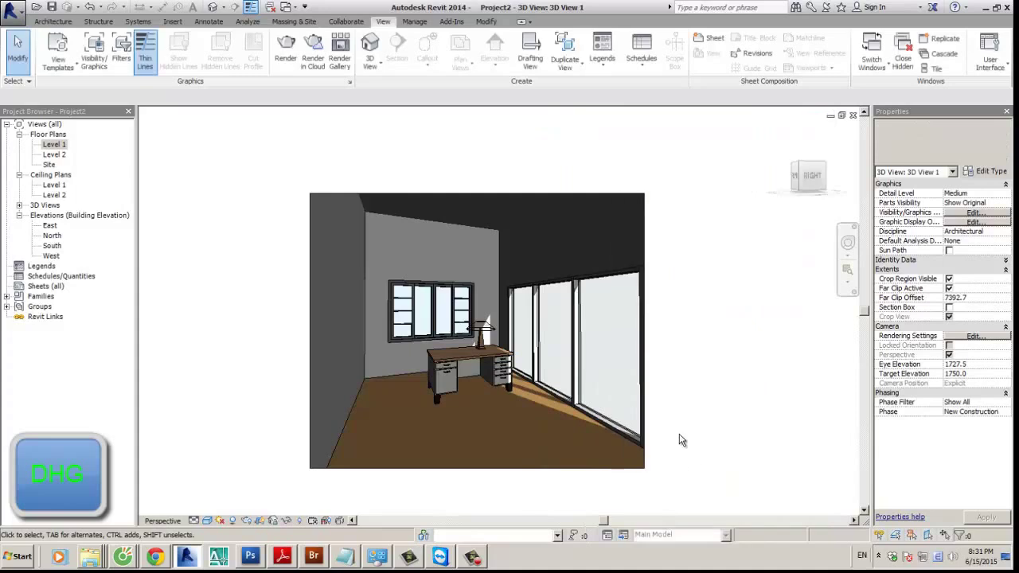
Step: Place a camera on the Level 1 plan outside the building, southeast of the door, aimed into the room
double_click(55, 144)
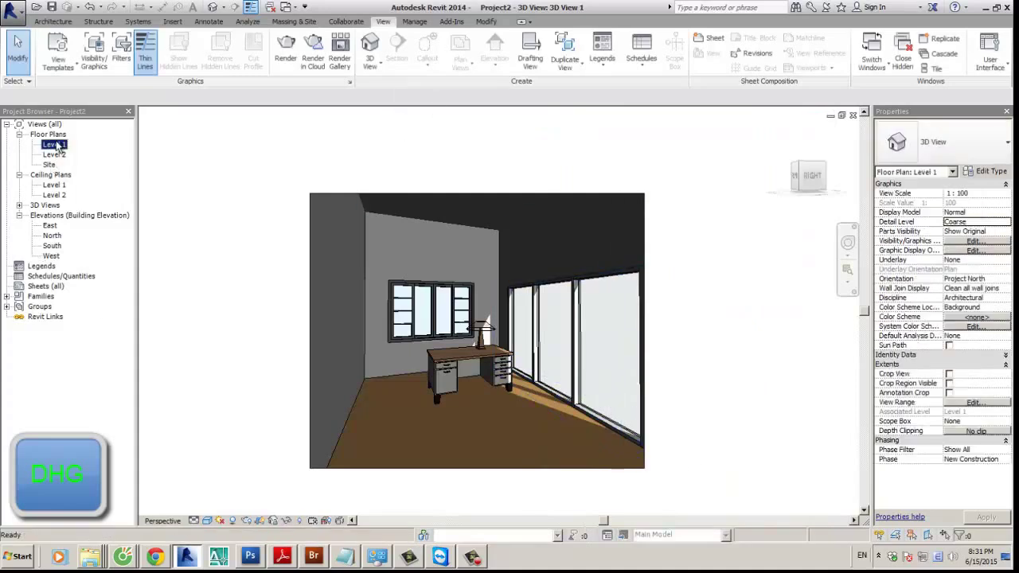
click(370, 65)
click(391, 117)
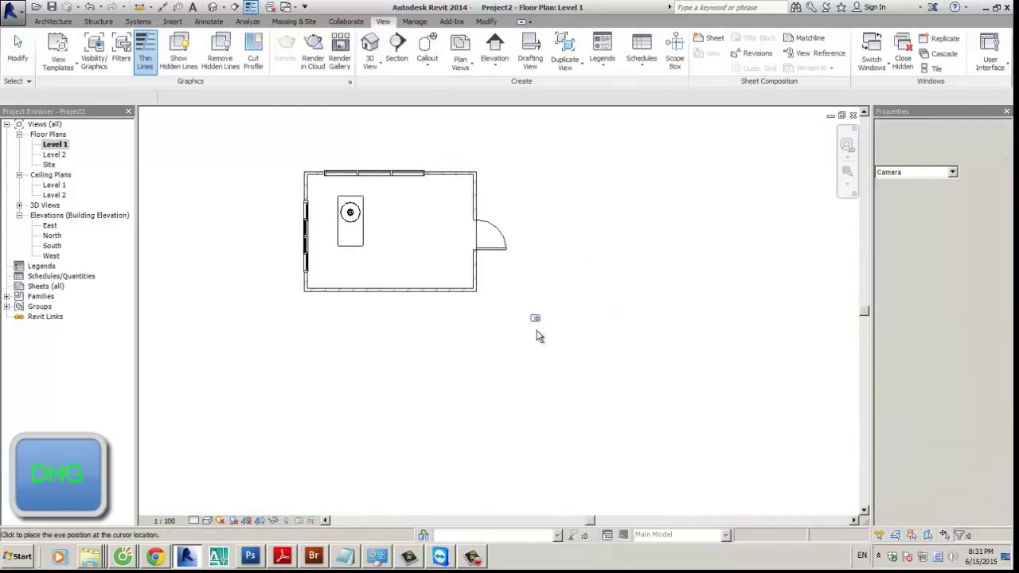
click(671, 348)
click(425, 246)
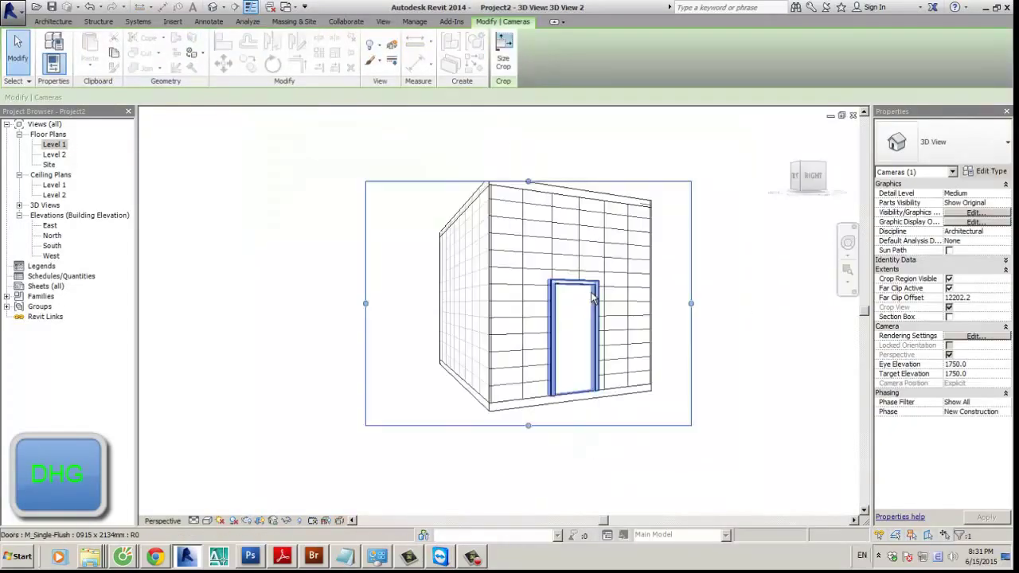
Step: Enlarge the new camera view's crop region around the building and orbit to show the door and storefront sides
drag(660, 303, 692, 303)
drag(567, 381, 566, 412)
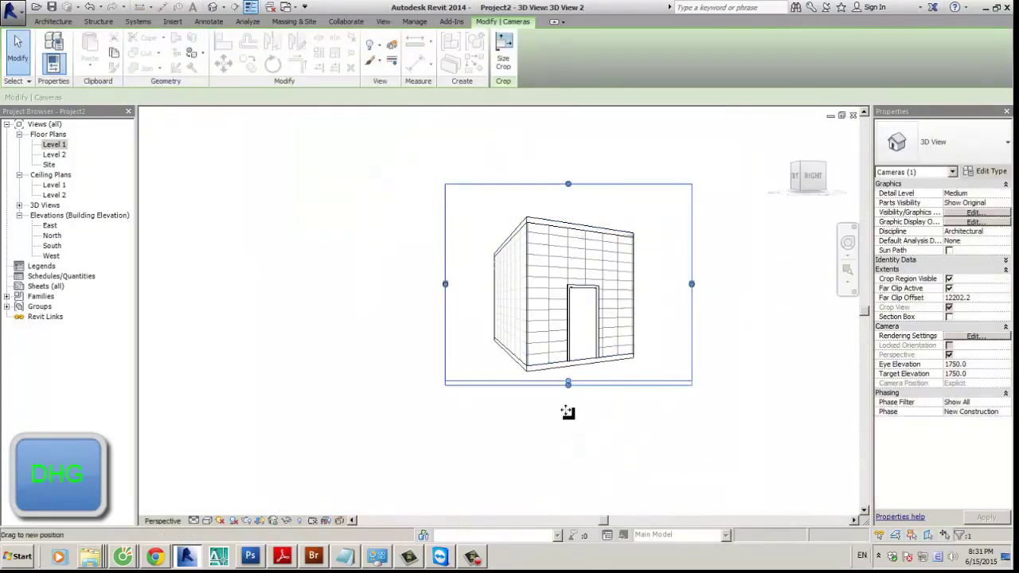
shift+middle_drag(639, 404, 490, 402)
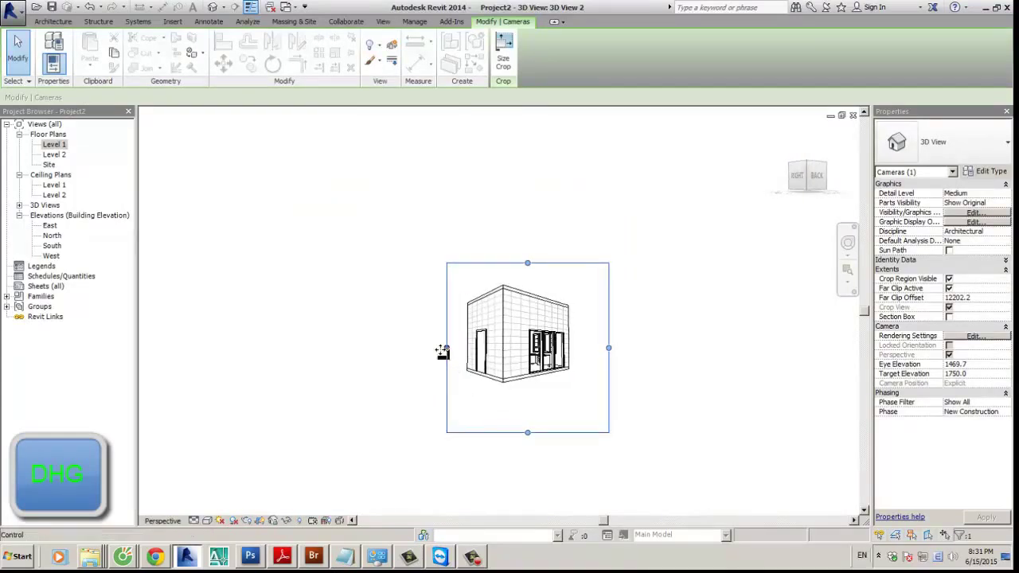
drag(446, 348, 380, 348)
drag(493, 263, 495, 243)
key(Escape)
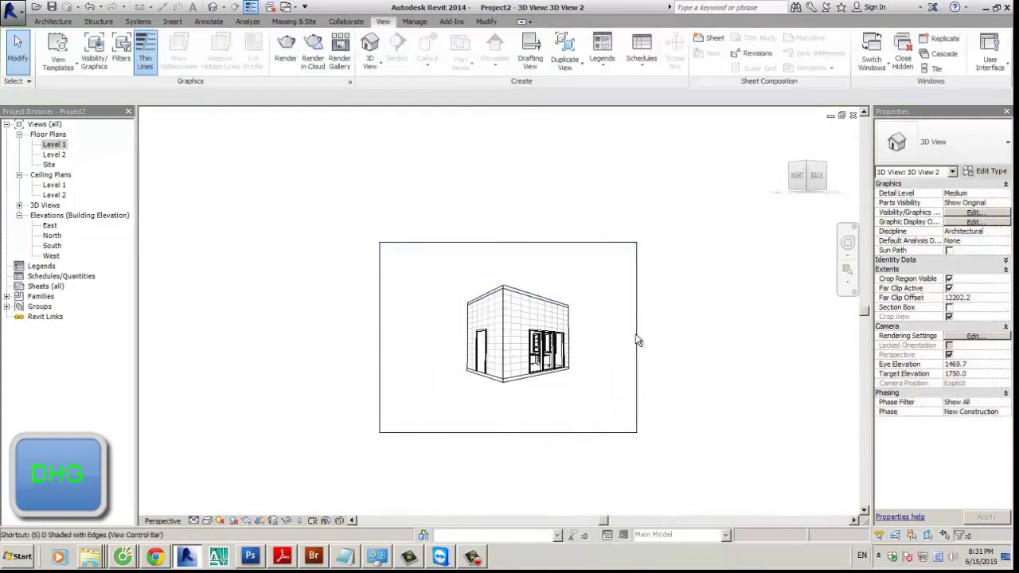
Step: Display the exterior camera view in the Shaded with Edges style
key(s)
key(d)
scroll(607, 341, up, 3)
shift+middle_drag(606, 344, 597, 345)
Step: Start a roof by footprint on the Level 2 plan using the Basic Roof type Generic - 125mm
click(56, 148)
double_click(56, 148)
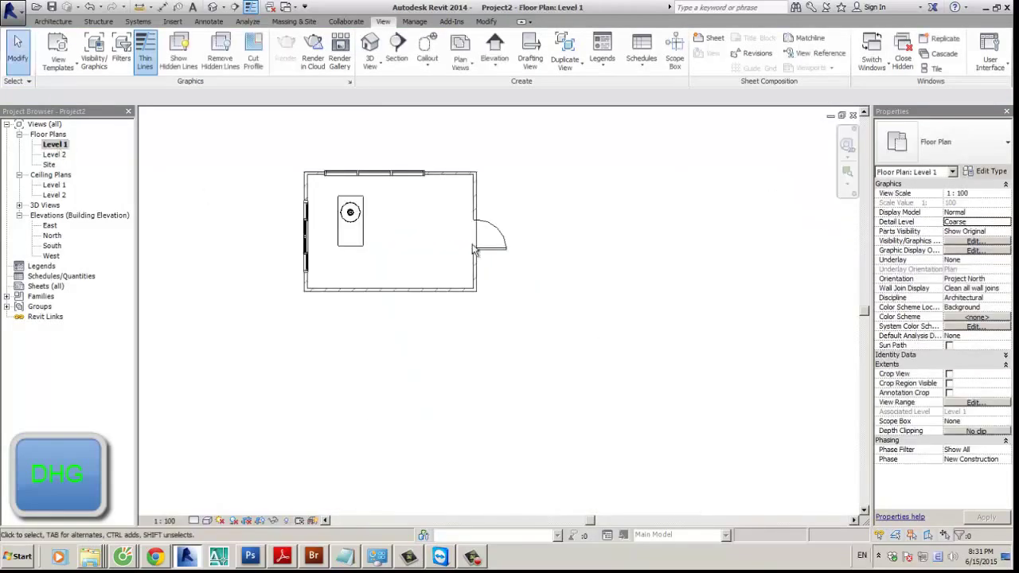
double_click(54, 154)
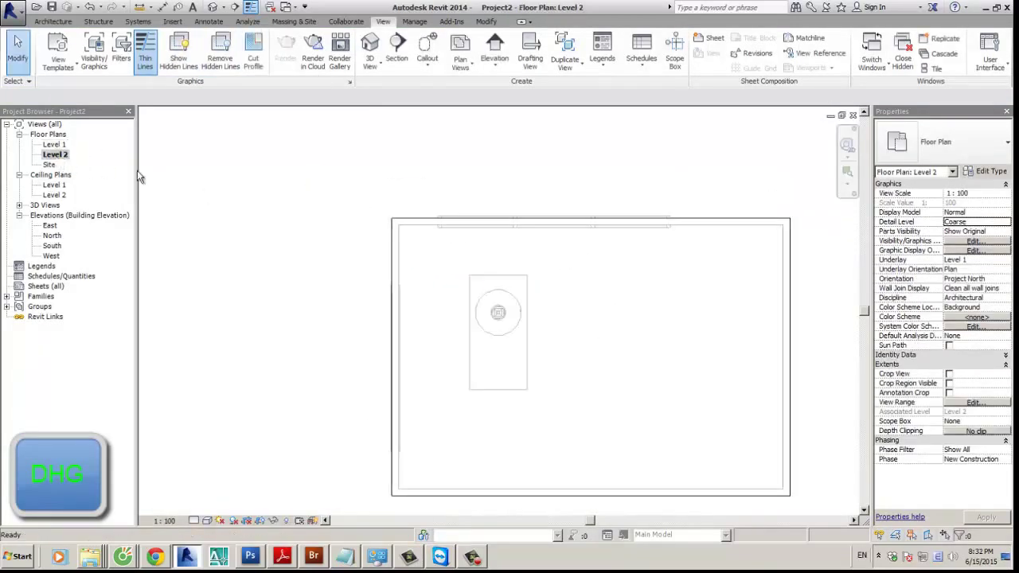
click(52, 22)
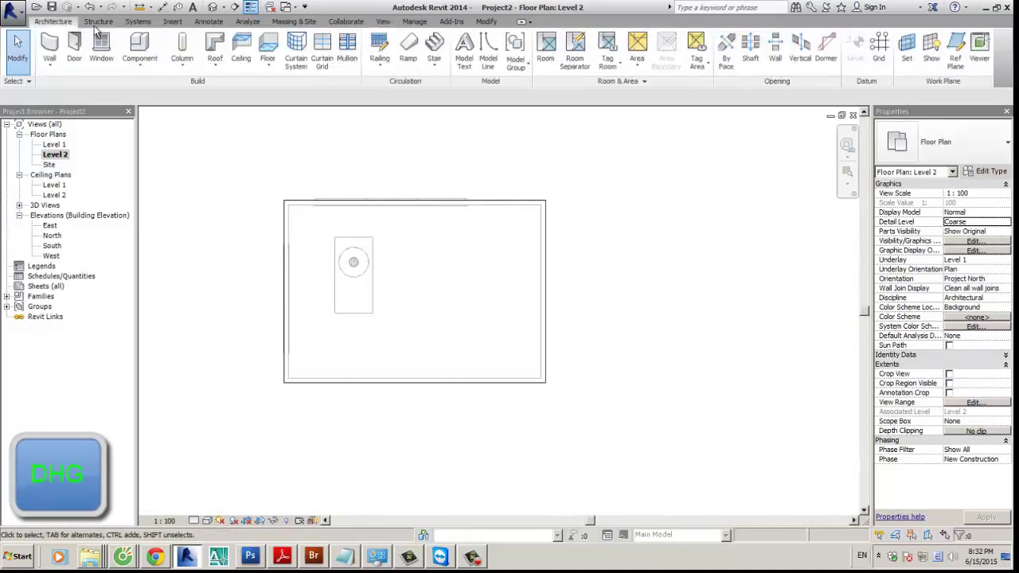
click(215, 48)
click(953, 149)
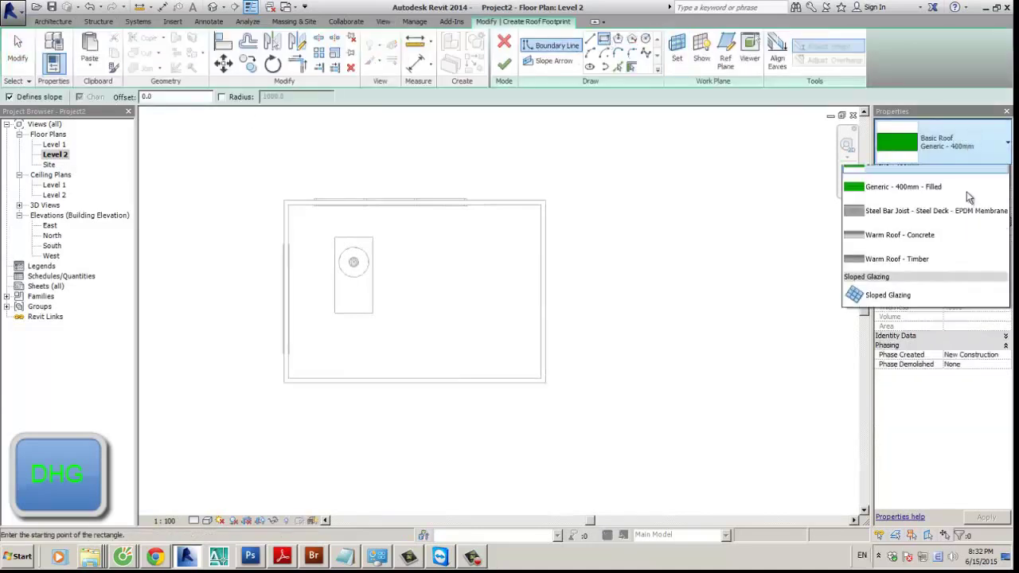
click(919, 220)
Step: Sketch a rectangular sloped roof boundary about 4600 mm deep around the walls, move its west edge inward, and finish the roof
click(234, 176)
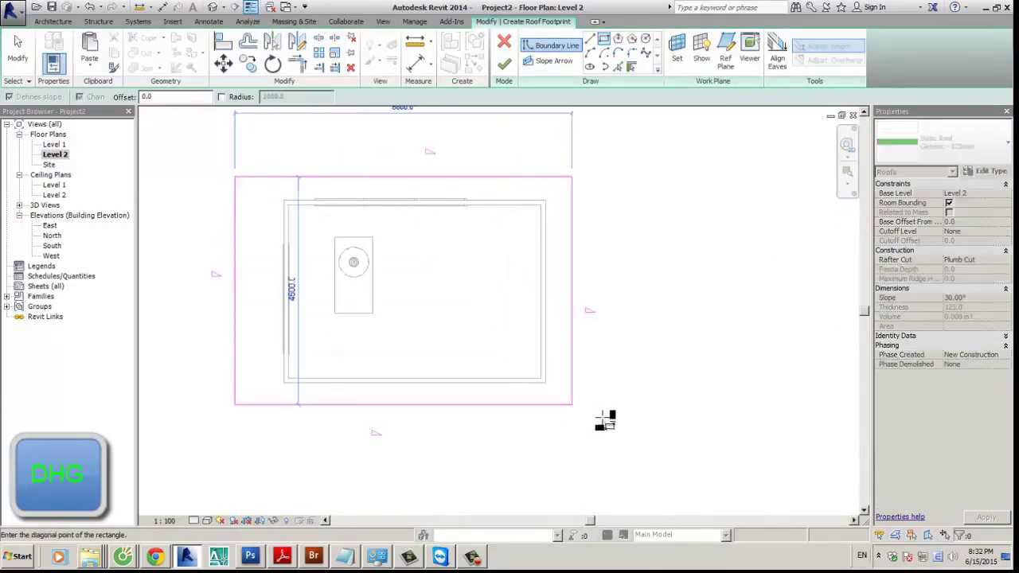
click(571, 404)
click(235, 239)
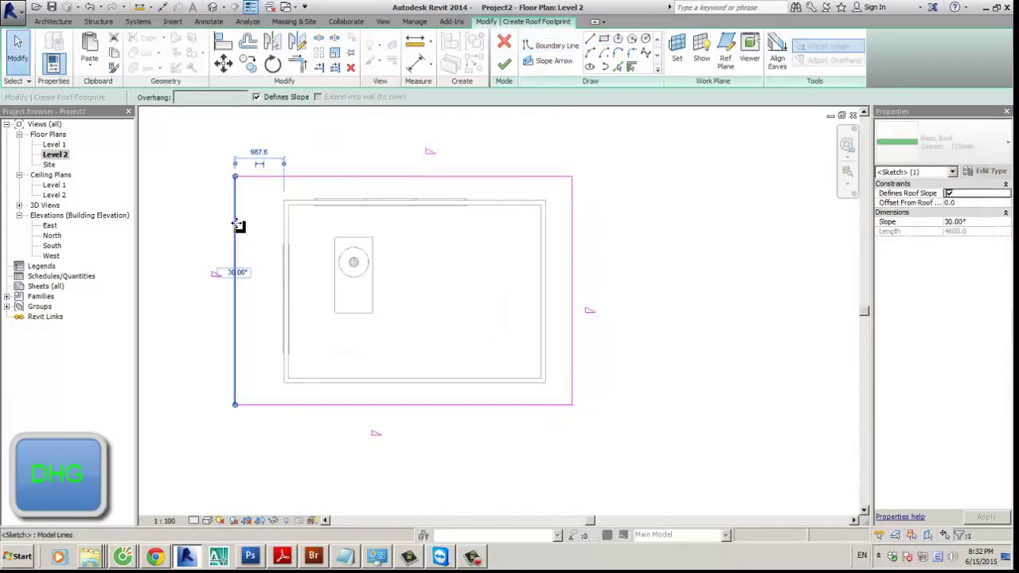
mouse_move(236, 221)
mouse_down()
mouse_move(266, 227)
mouse_move(254, 231)
mouse_up()
click(505, 66)
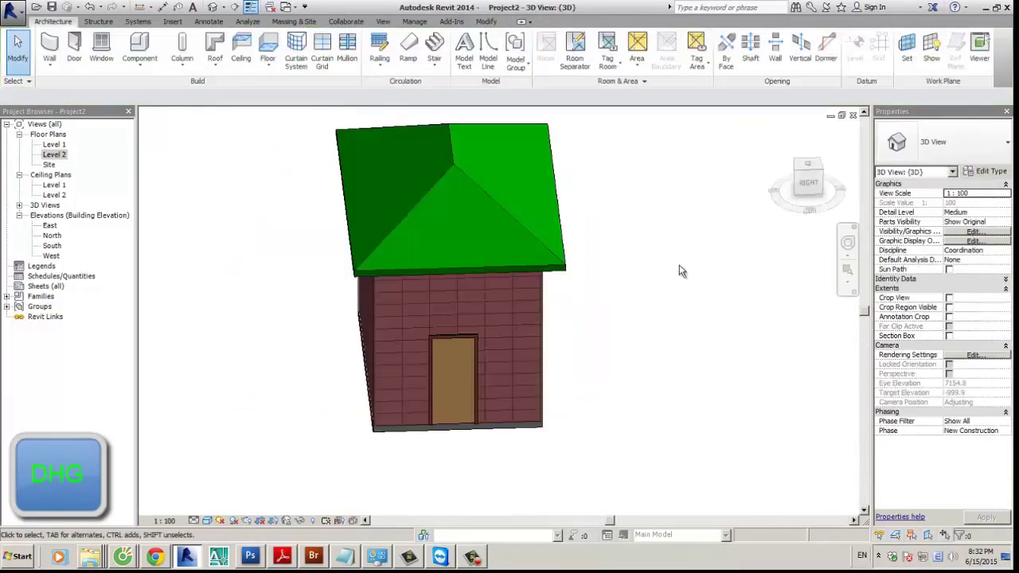
Step: Select the new roof and open the material choices for its type's Structure layer
shift+middle_drag(685, 175, 597, 193)
click(600, 196)
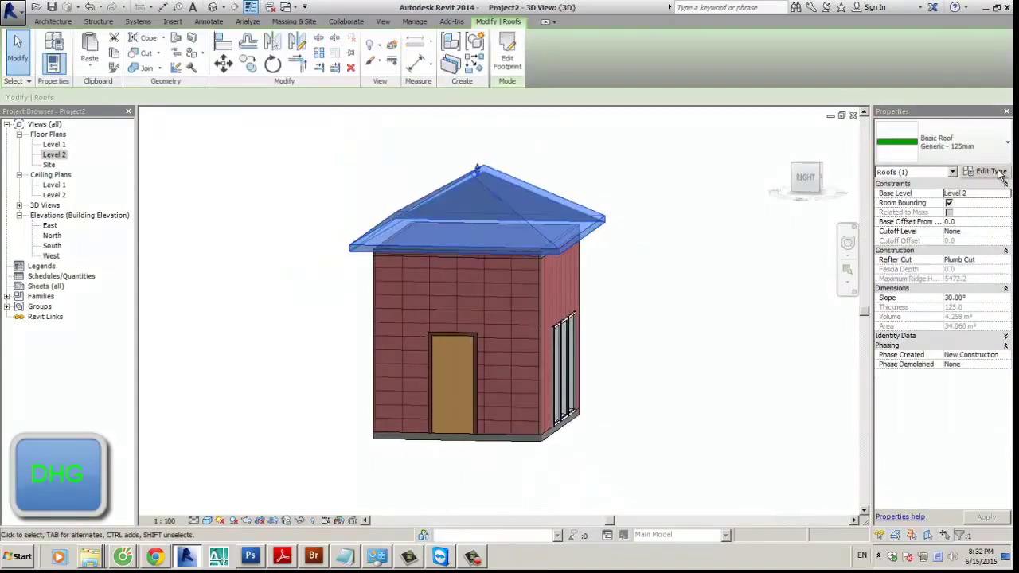
click(991, 171)
click(905, 136)
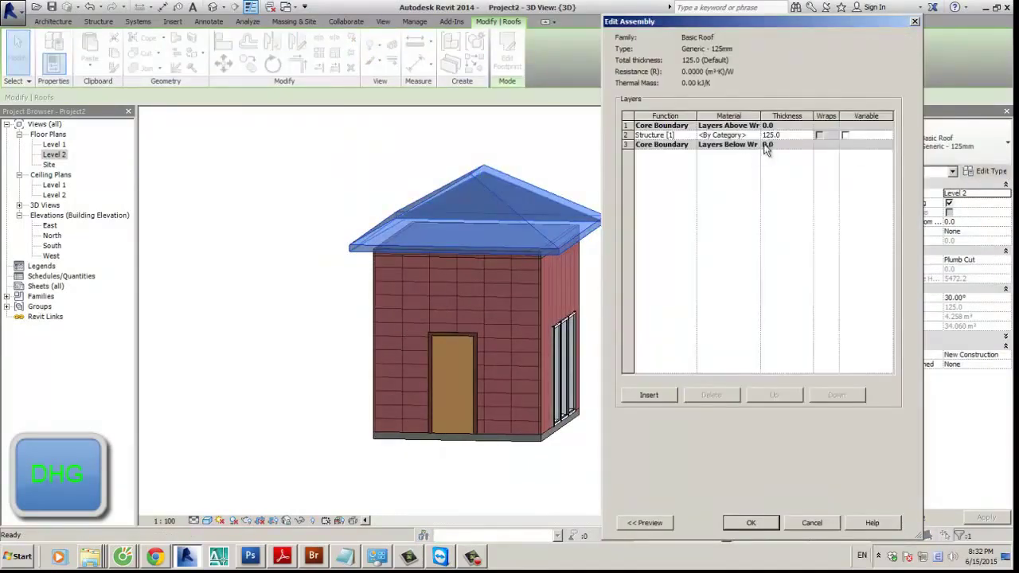
click(757, 135)
click(758, 135)
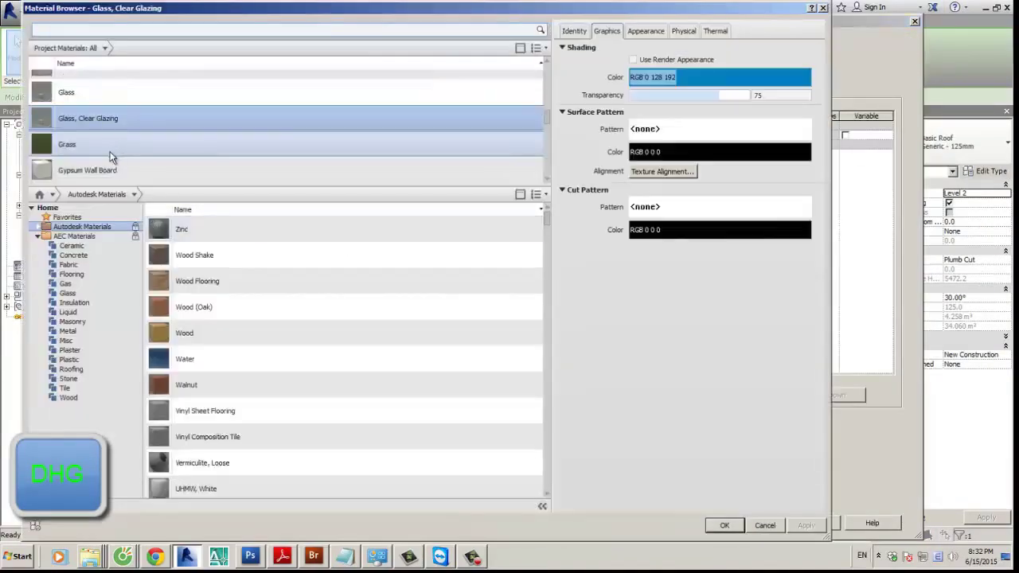
Step: Search the materials for "RO" and assign Roofing, Tile to the roof's Structure layer with Use Render Appearance enabled
click(109, 148)
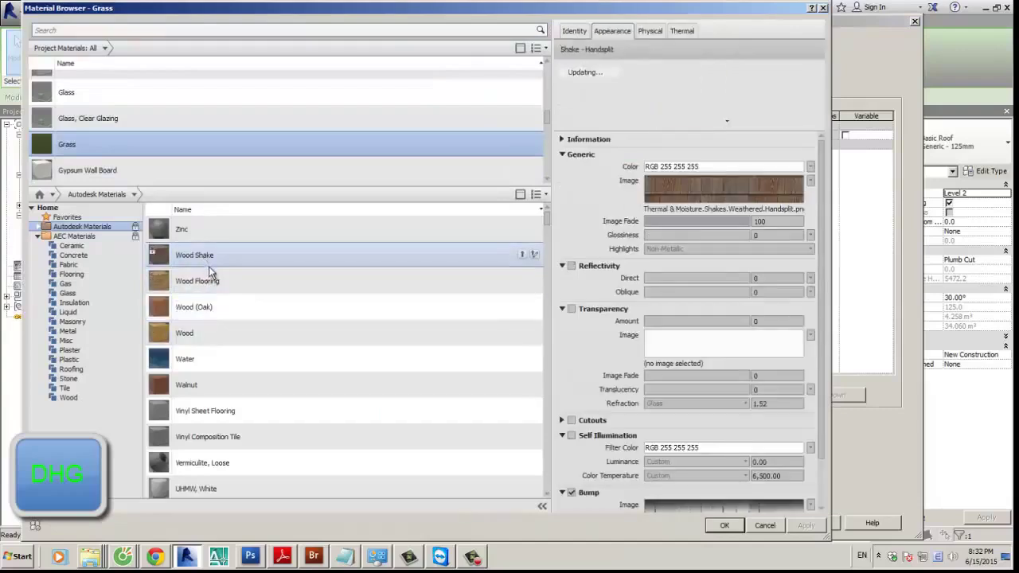
scroll(125, 152, up, 5)
scroll(123, 151, up, 6)
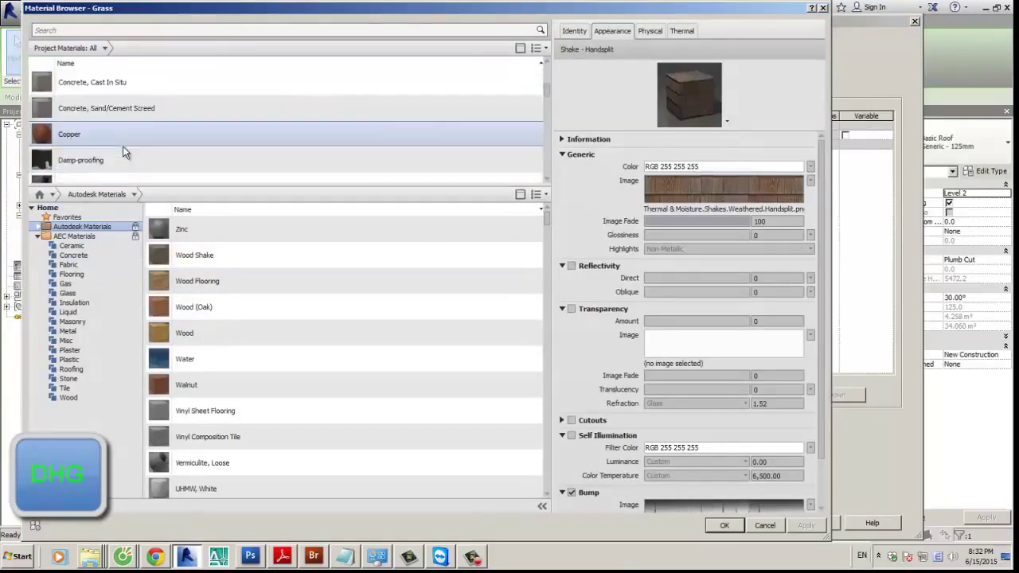
click(120, 29)
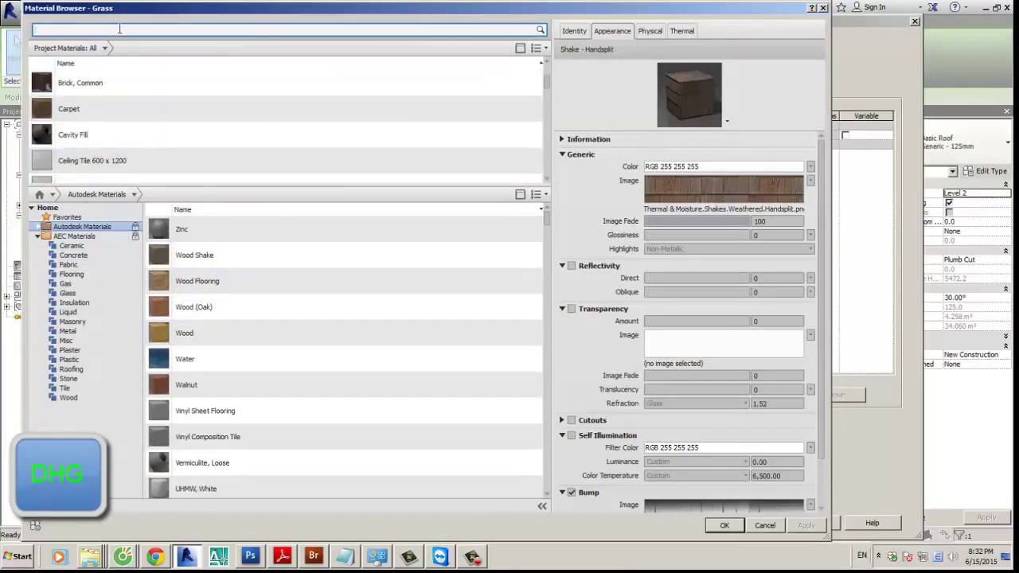
text(RO)
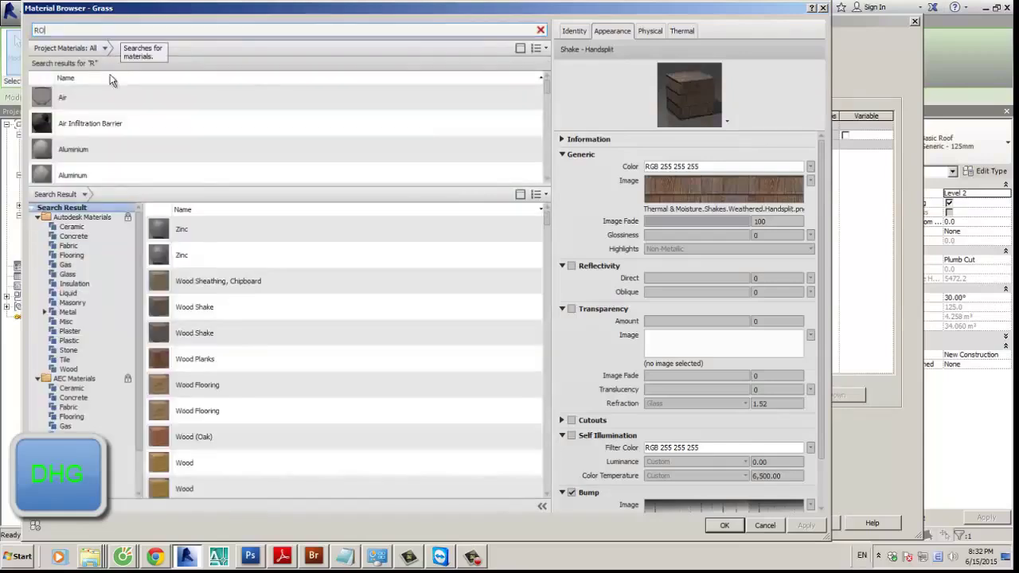
scroll(158, 135, down, 2)
click(156, 145)
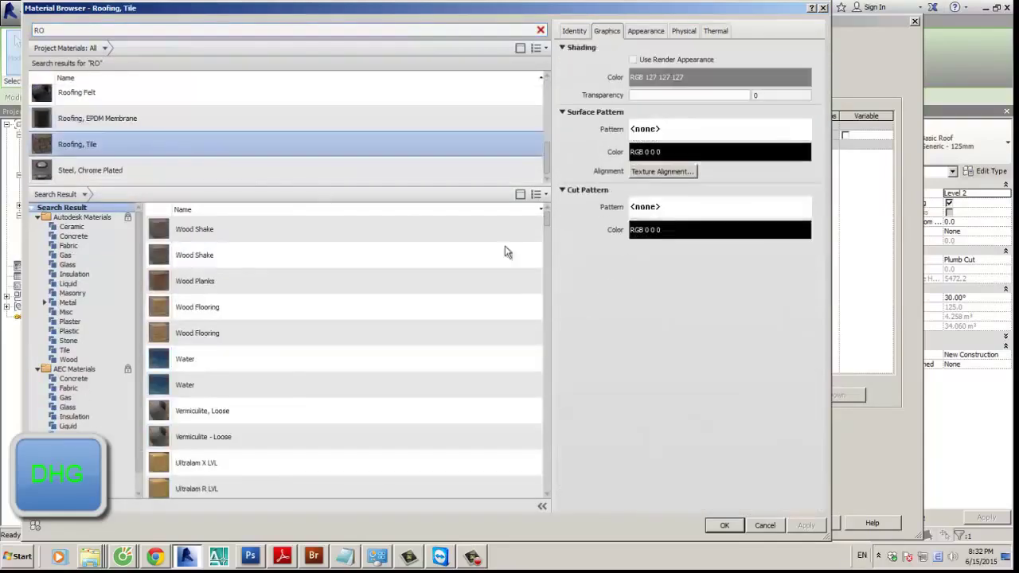
click(671, 59)
click(724, 525)
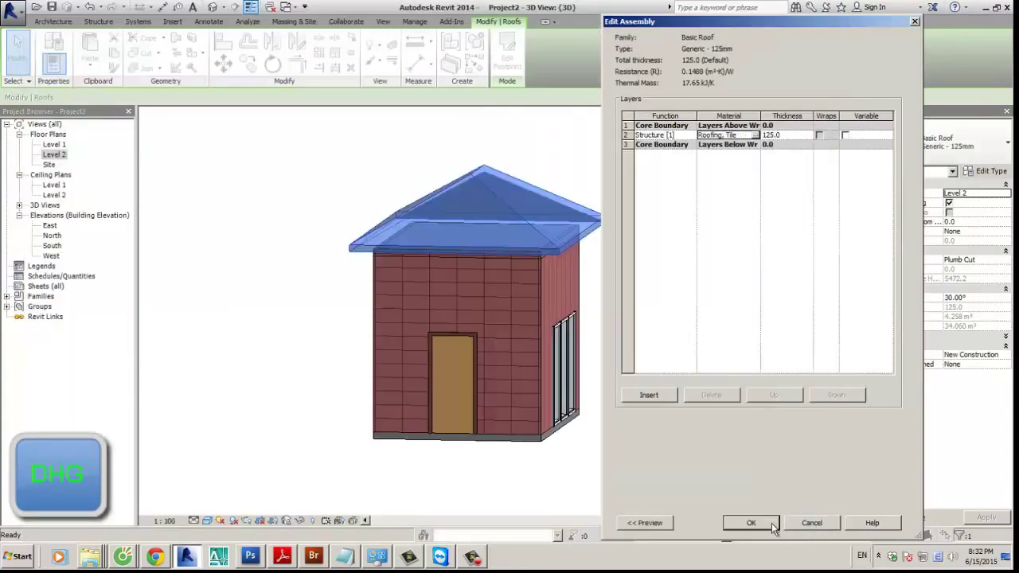
Step: Confirm the roof's layer and type changes and deselect the roof
click(768, 523)
click(761, 523)
click(710, 414)
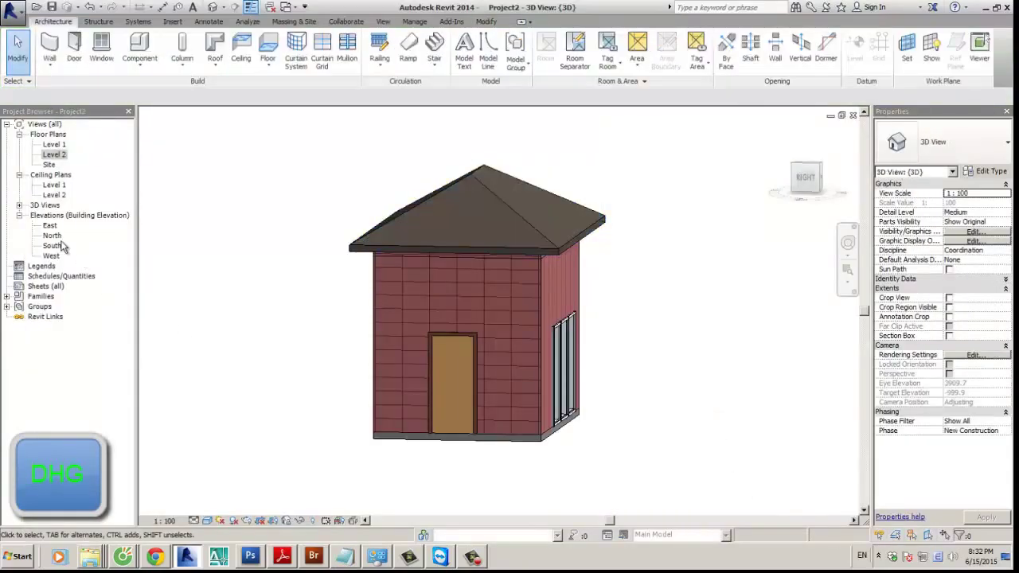
Step: Go to 3D View 2, orbit its camera to the corner between the door and window walls, and open its graphic display options
double_click(48, 206)
double_click(62, 225)
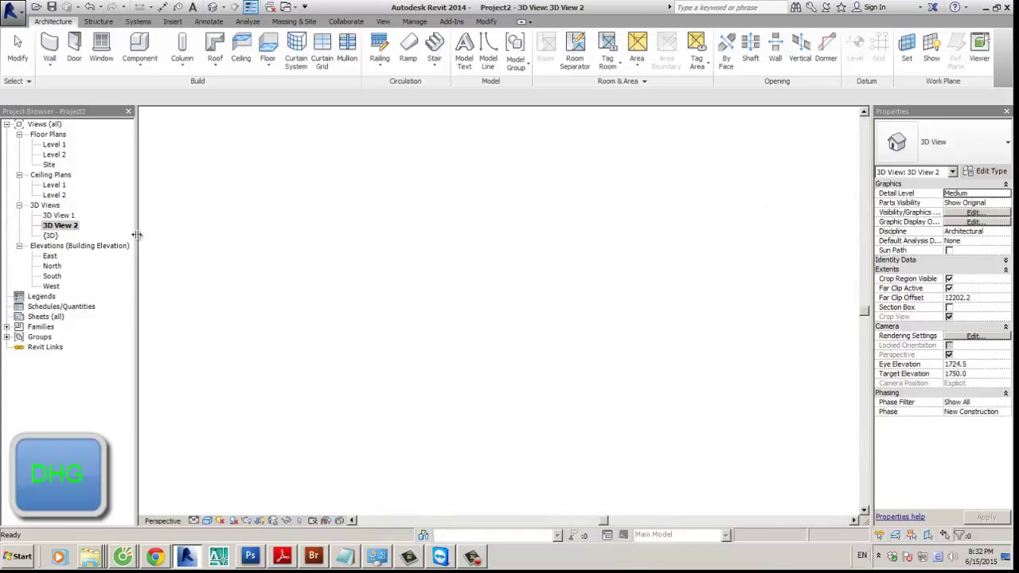
shift+middle_drag(607, 278, 632, 281)
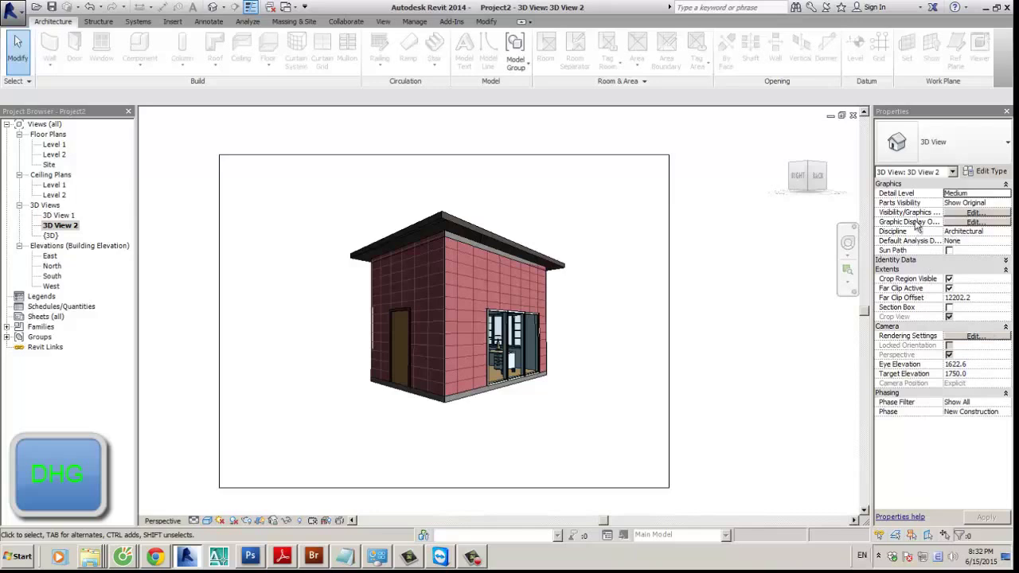
click(972, 222)
drag(746, 118, 806, 113)
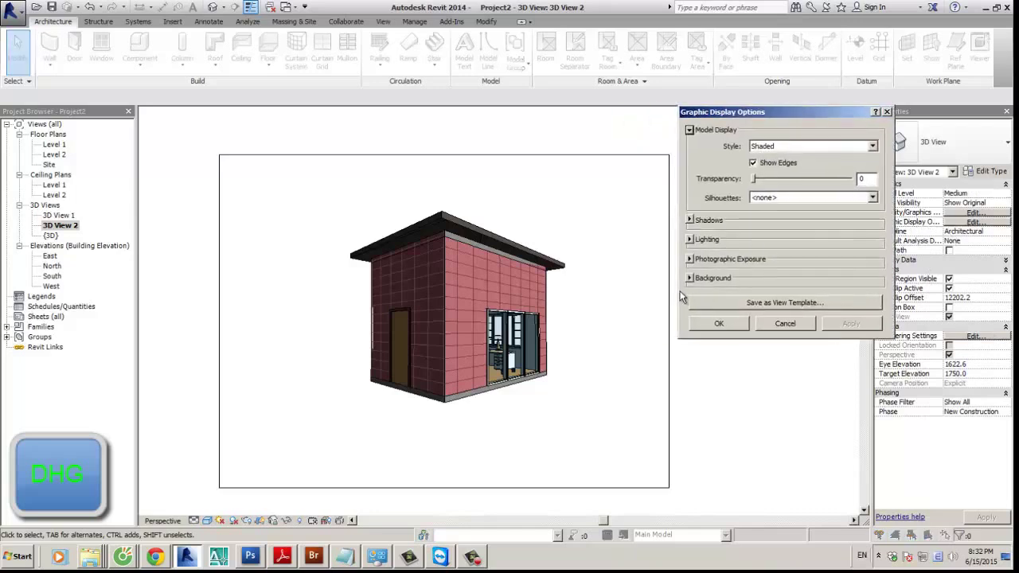
Step: Try the Hidden Line display style, return to Shaded, and review the silhouette choices while keeping <none>
click(768, 146)
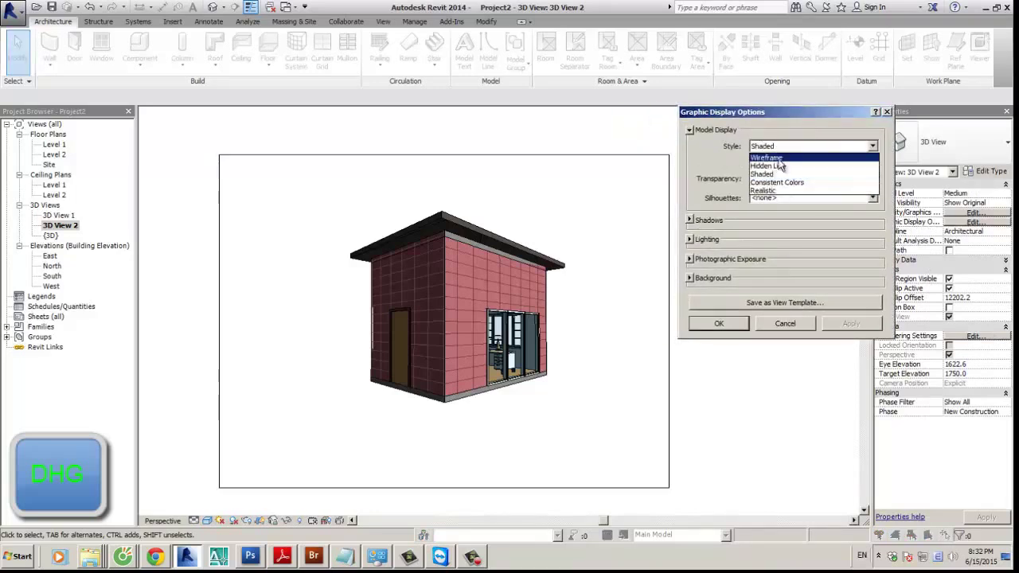
click(778, 168)
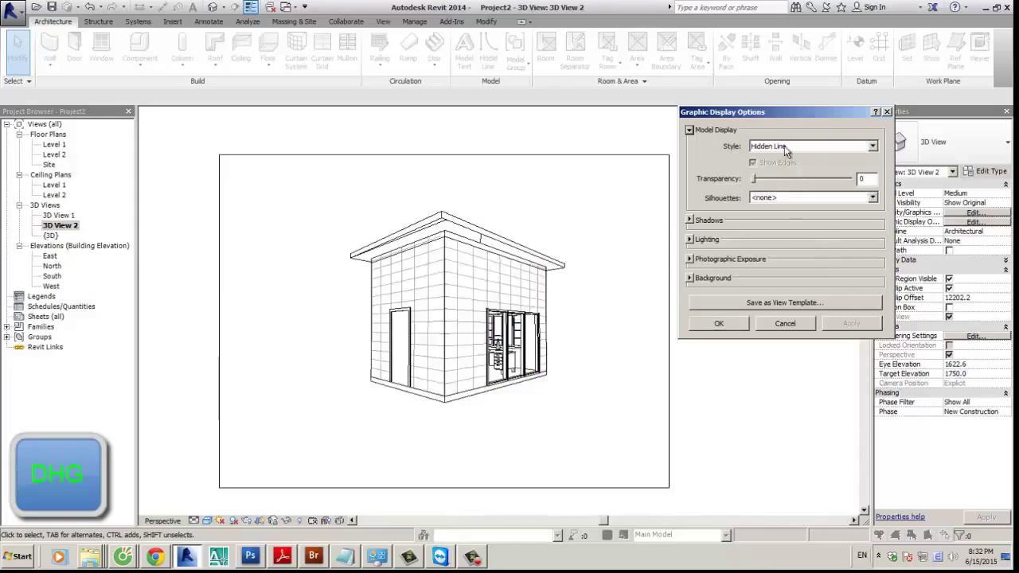
click(784, 146)
click(762, 174)
click(855, 323)
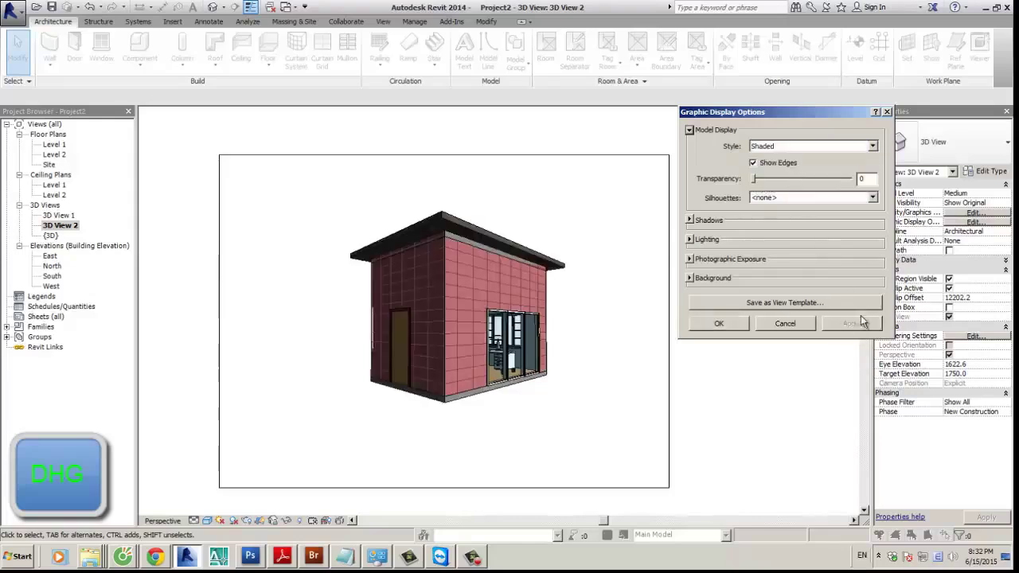
click(806, 198)
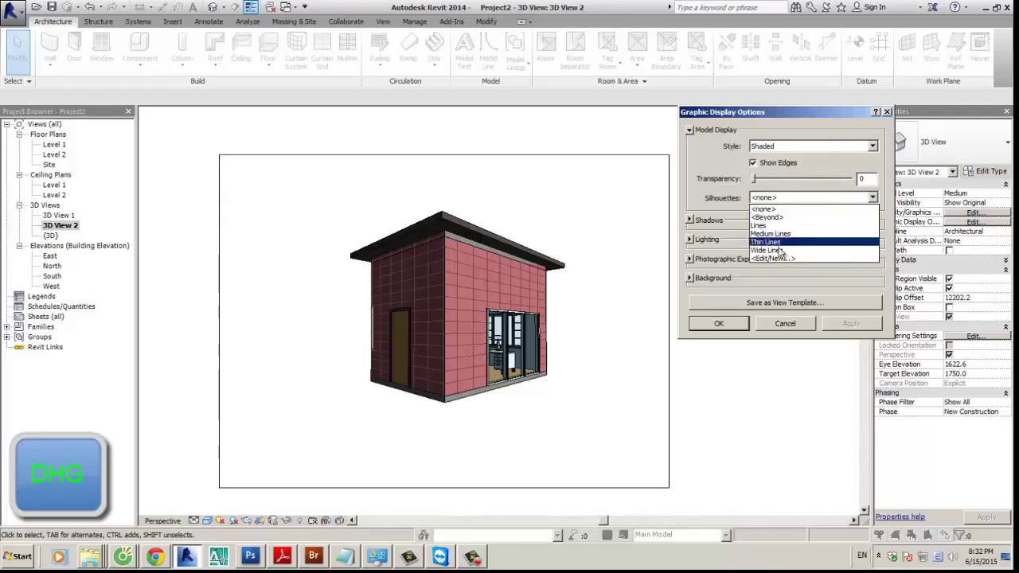
click(764, 208)
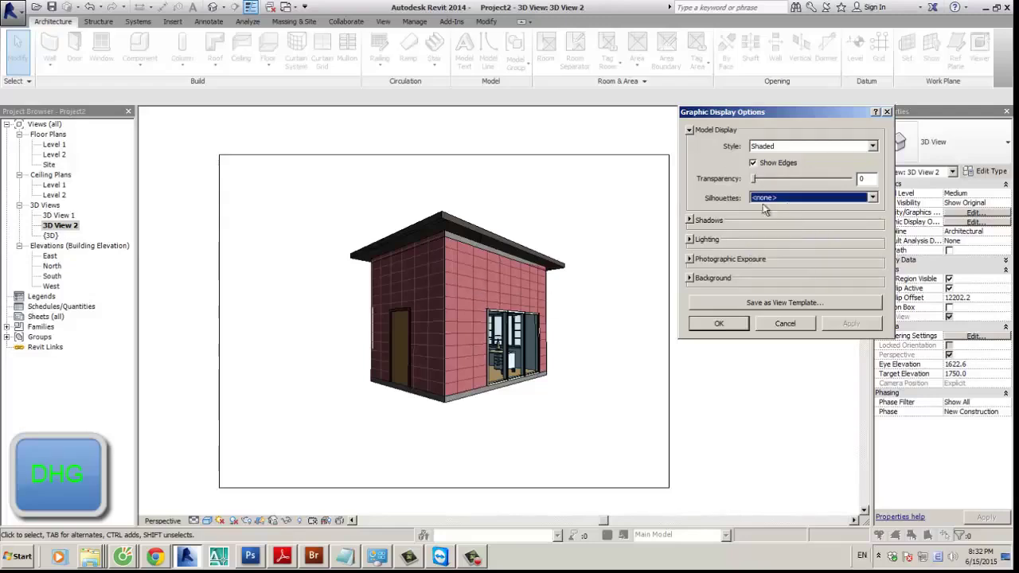
Step: Enable Cast Shadows and Show Ambient Shadows for 3D View 2, applying each option
click(690, 221)
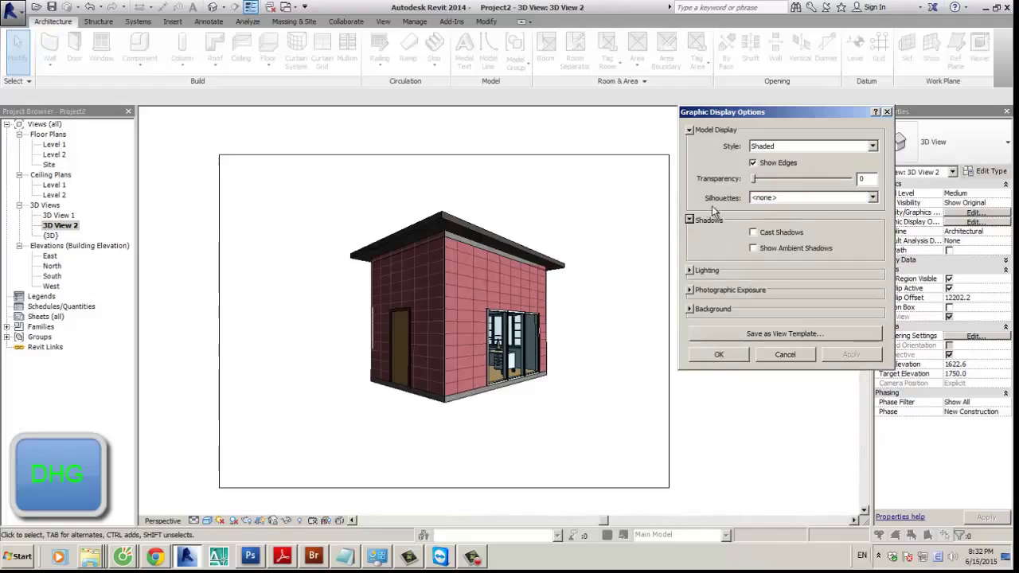
click(781, 233)
click(852, 355)
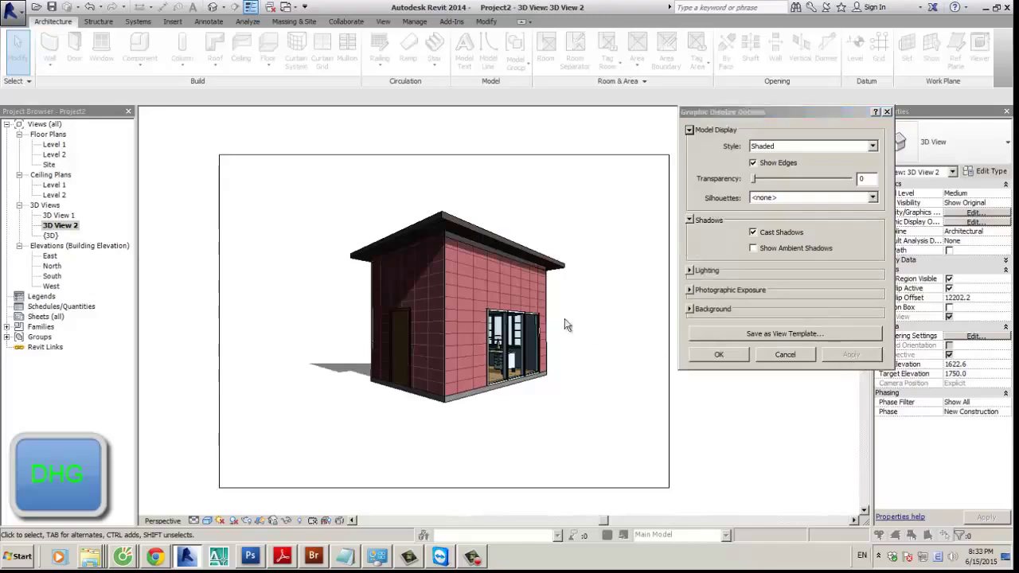
click(775, 251)
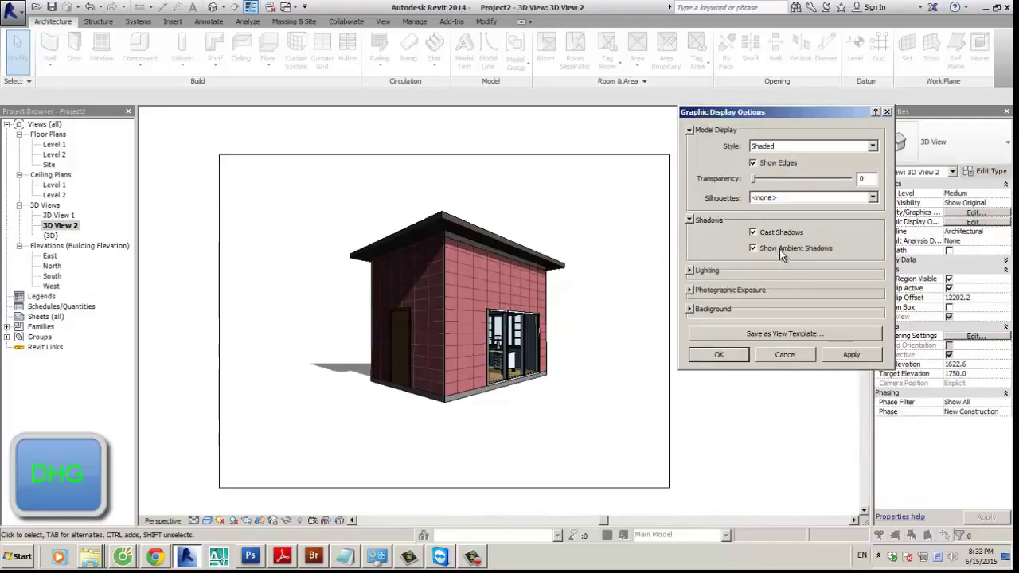
click(848, 354)
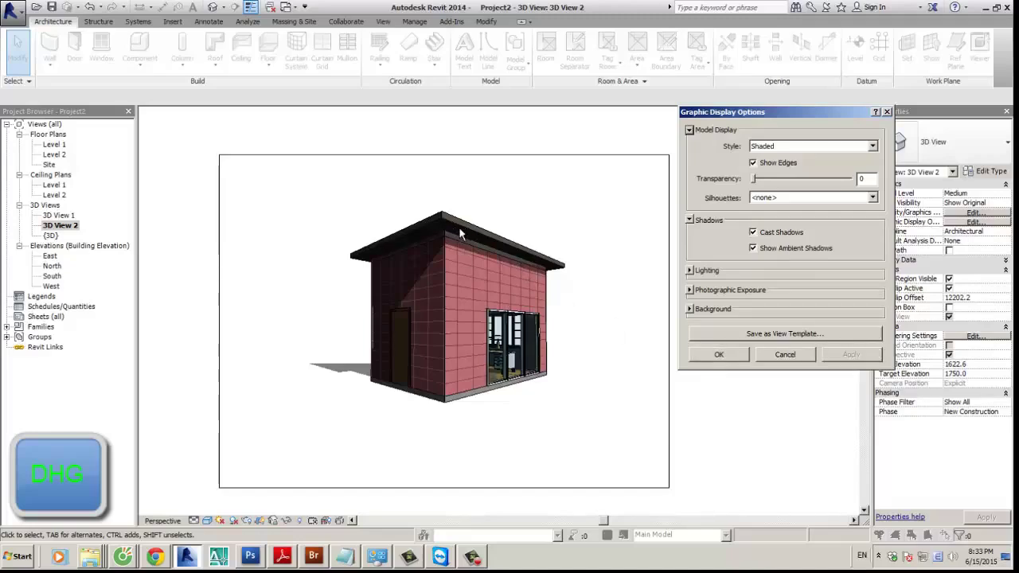
Step: Compare the view with Cast Shadows turned off and on again
click(780, 233)
click(853, 354)
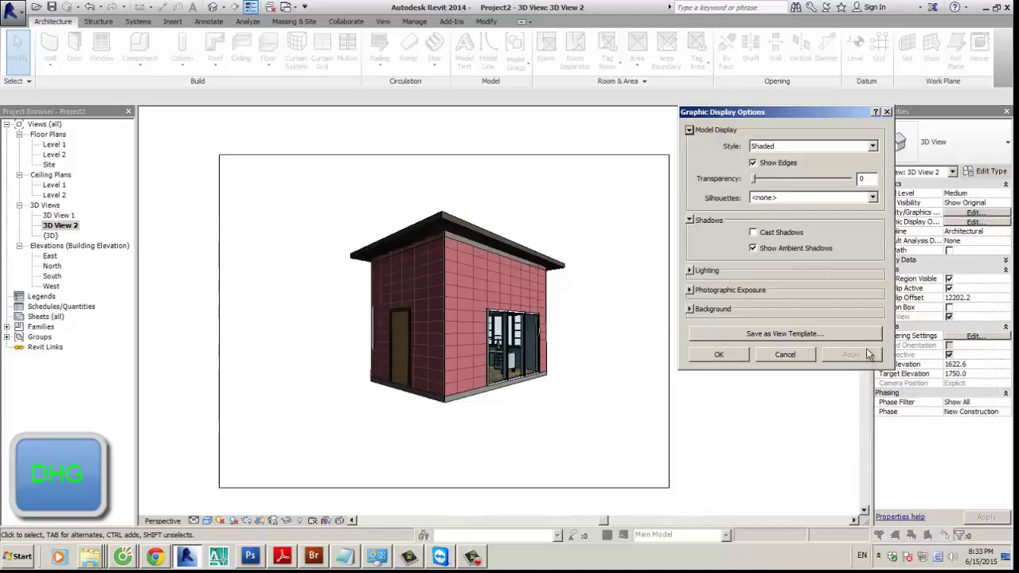
click(764, 233)
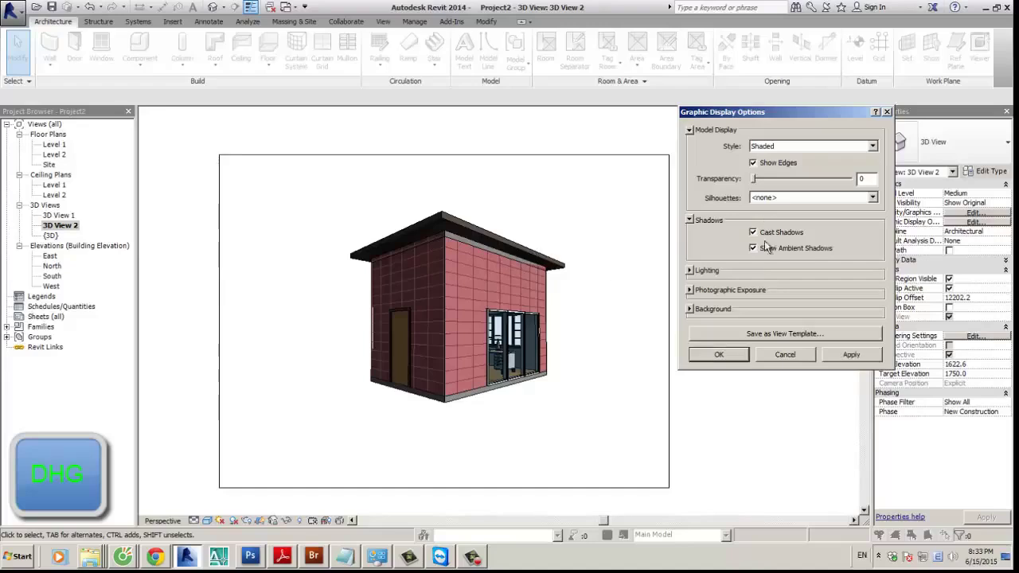
click(849, 355)
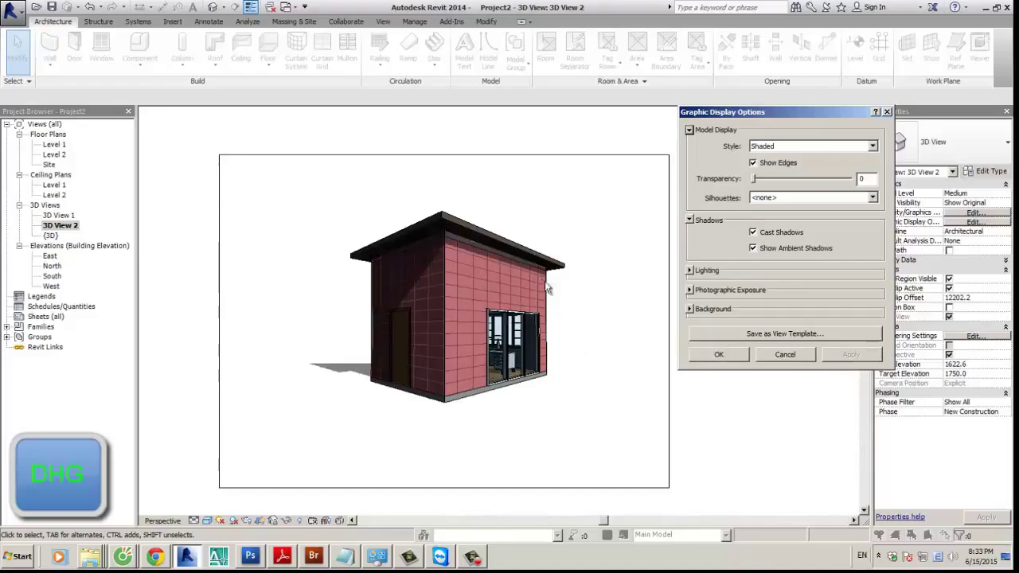
Step: Set the view's display style to Hidden Line and apply it
click(801, 145)
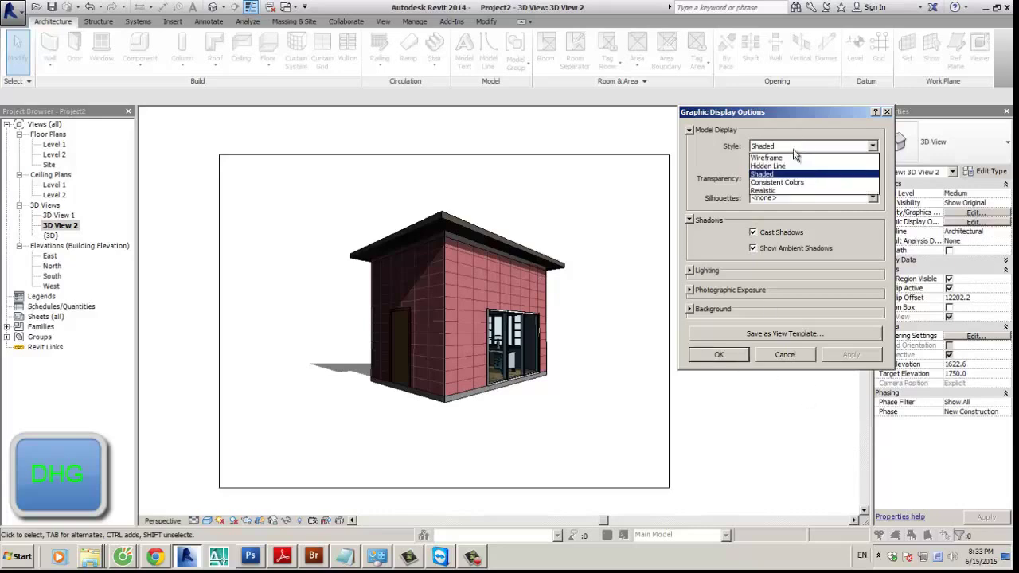
click(846, 167)
click(842, 356)
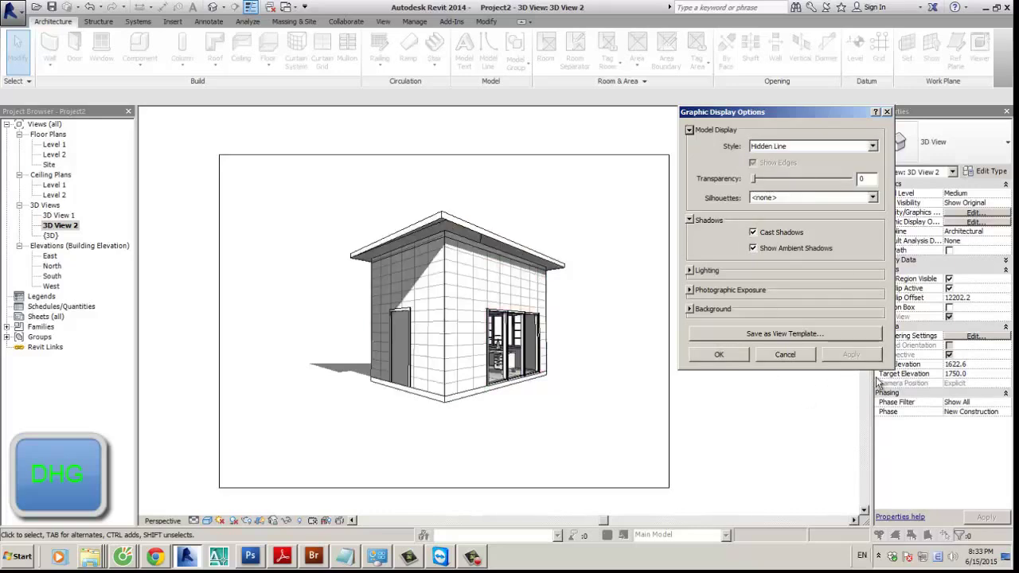
Step: Compare the Hidden Line view with Show Ambient Shadows turned off and on again
click(784, 247)
click(849, 355)
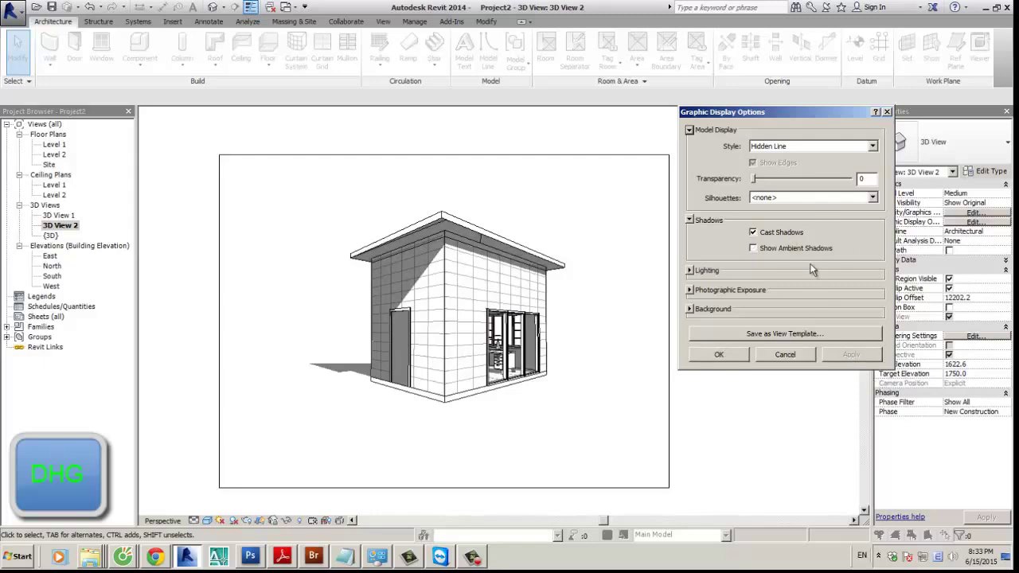
click(784, 250)
click(848, 354)
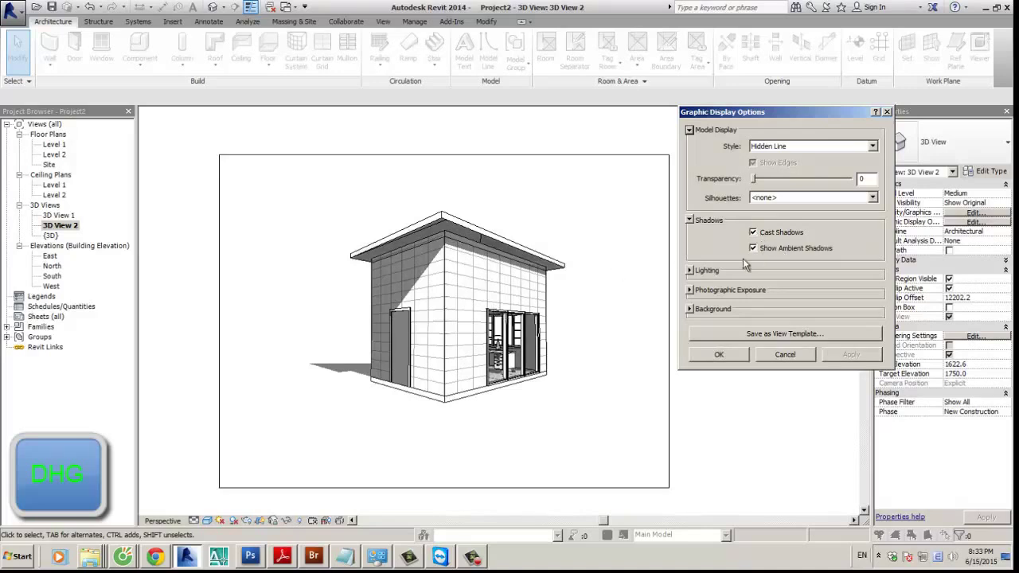
Step: Examine the Lighting and Photographic Exposure settings in the graphic display options
click(698, 269)
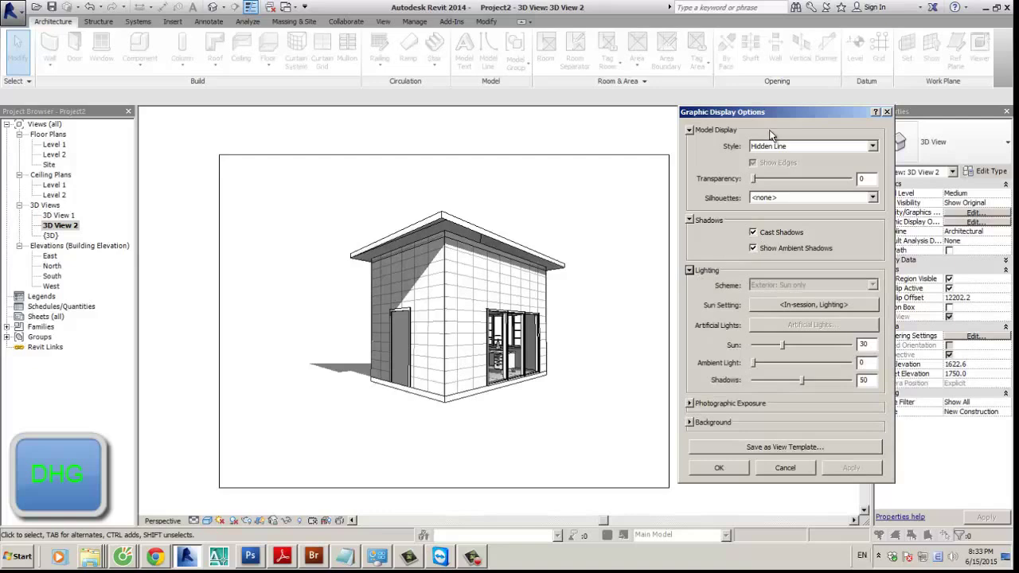
drag(766, 117, 742, 114)
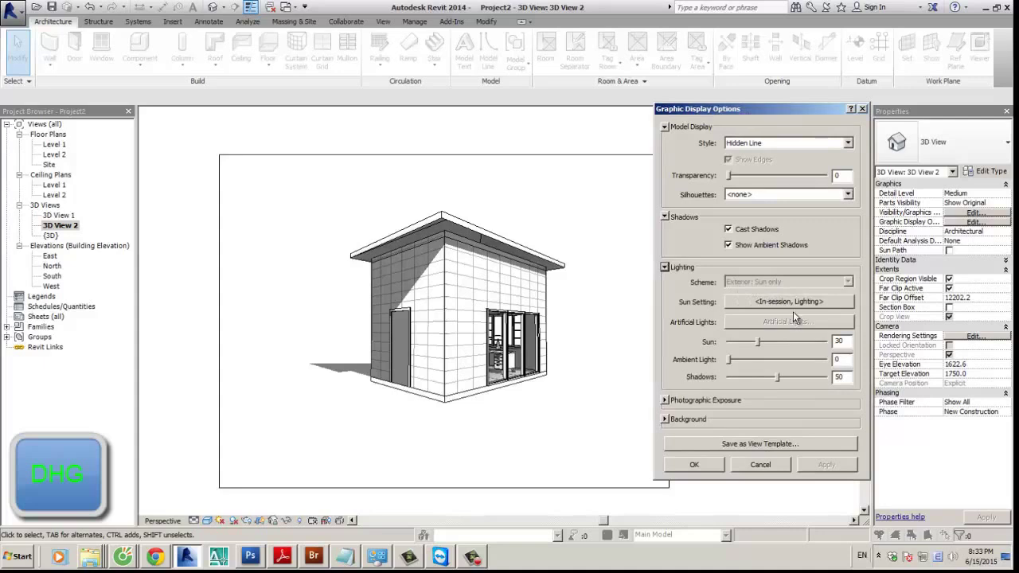
click(666, 401)
click(666, 401)
Step: Try a Sky background for 3D View 2 and apply it
click(666, 420)
click(767, 437)
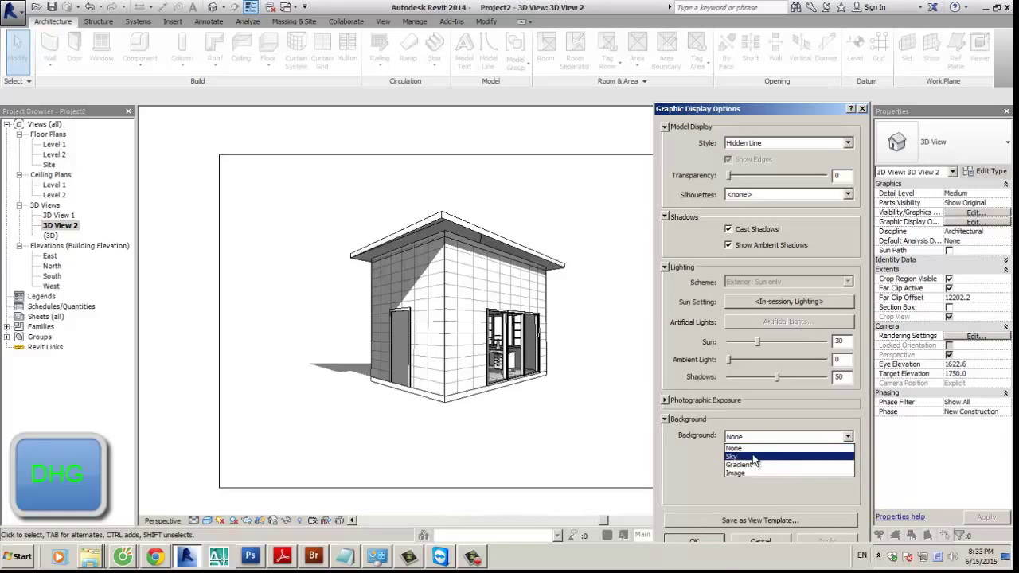
click(760, 455)
drag(760, 106, 763, 47)
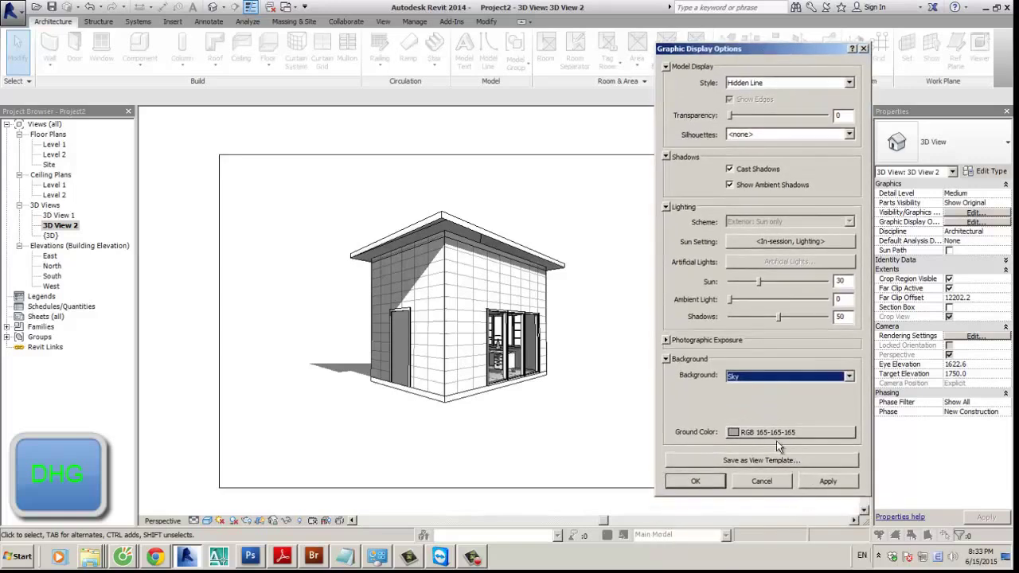
click(830, 481)
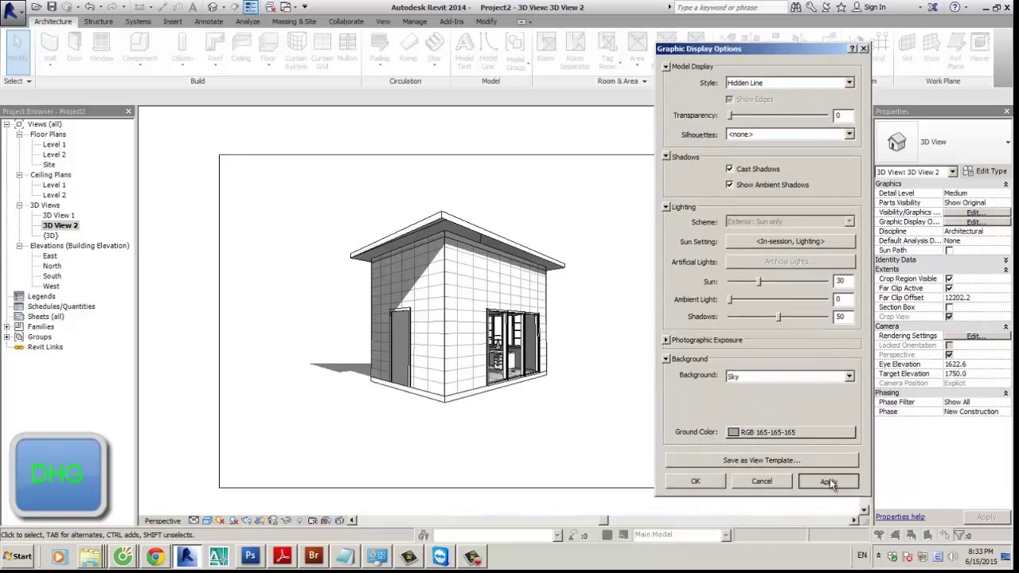
click(816, 482)
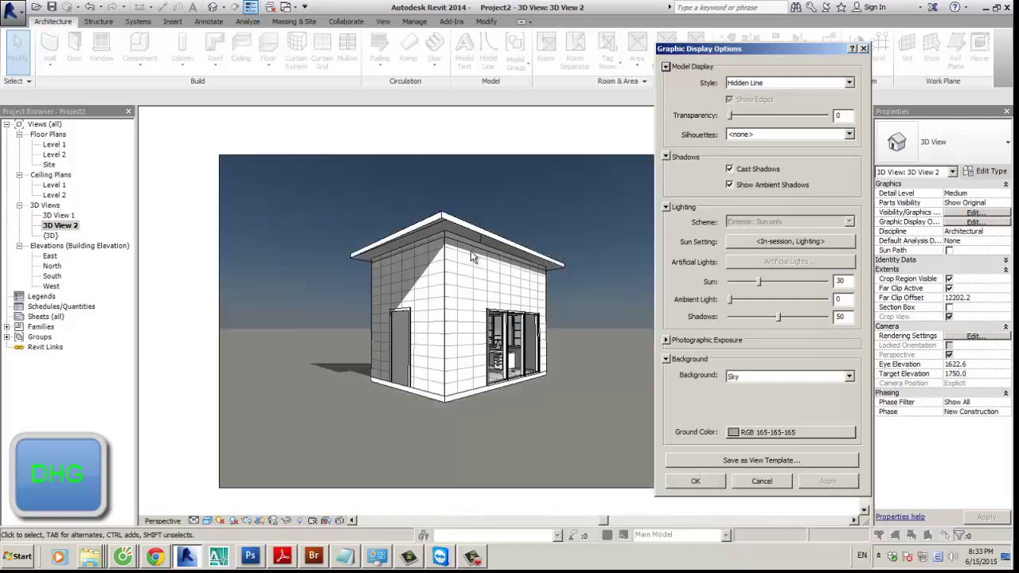
Step: Set the view's background to Gradient and apply it
click(740, 379)
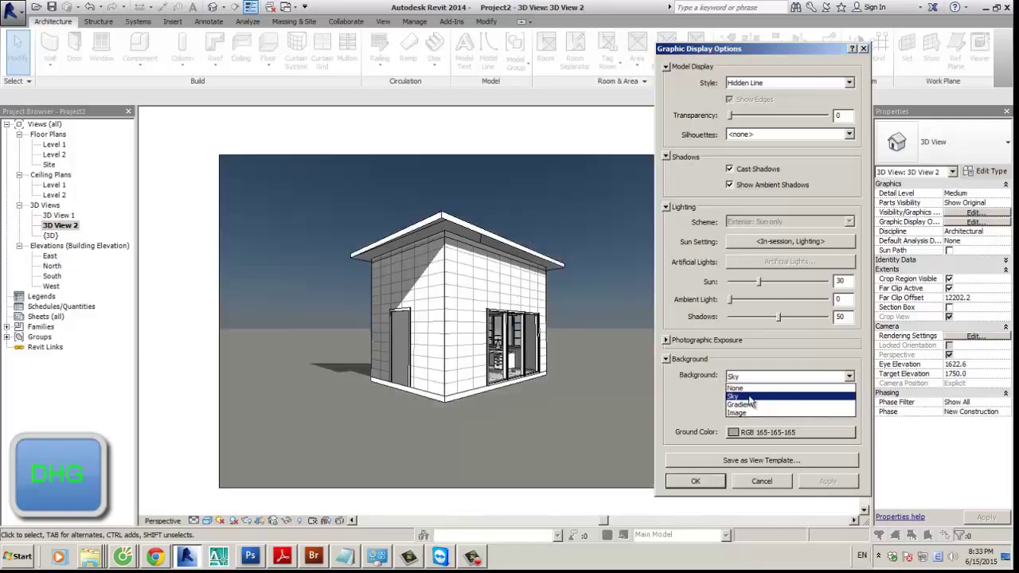
click(752, 392)
click(821, 482)
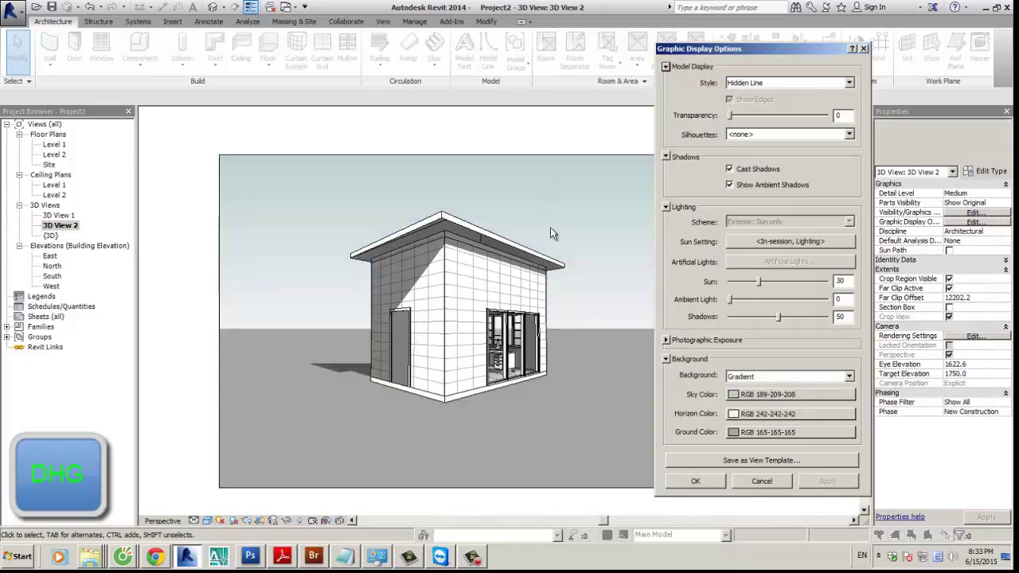
Step: Try the Image background option and switch the background back to Gradient
click(753, 379)
click(744, 391)
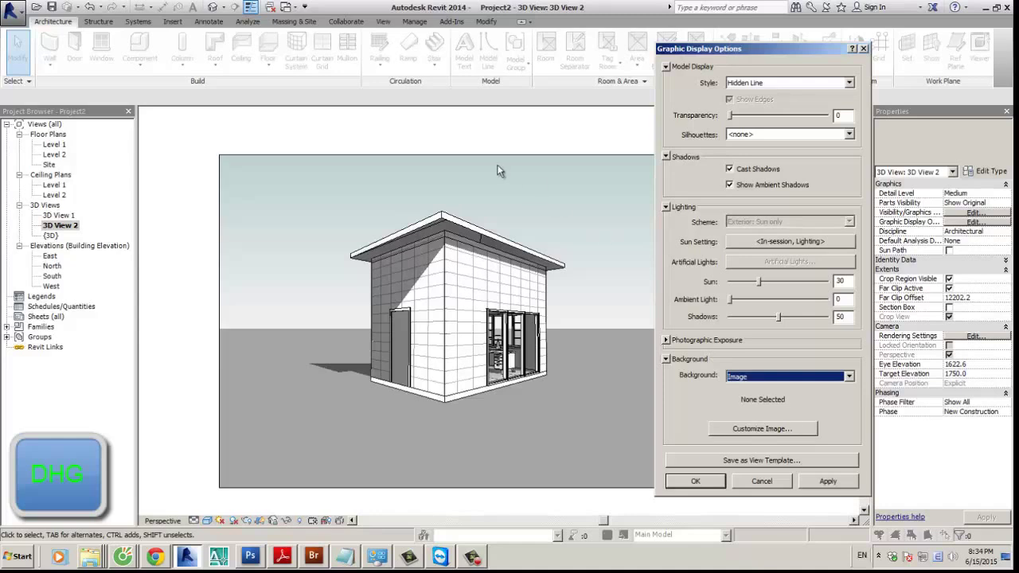
click(740, 376)
click(748, 405)
click(815, 480)
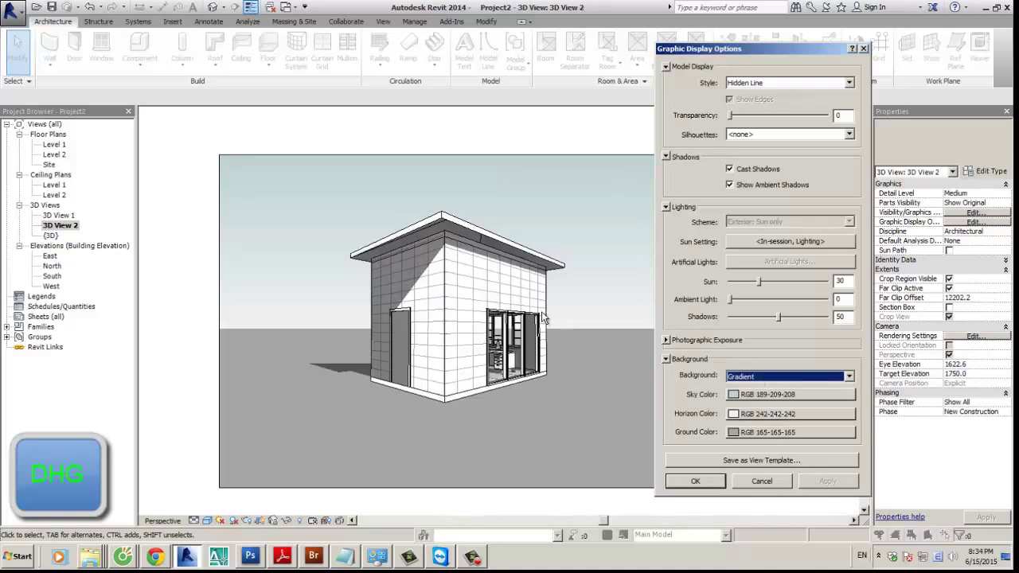
Step: Accept the Gradient background and turn on the sun path in 3D View 2, using the specified project location, date and time
drag(735, 48, 711, 40)
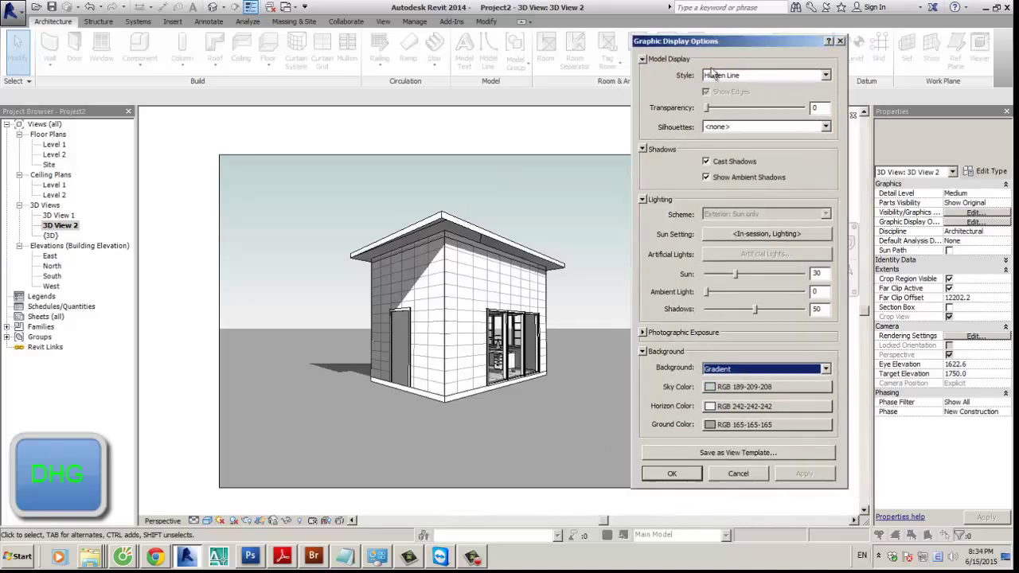
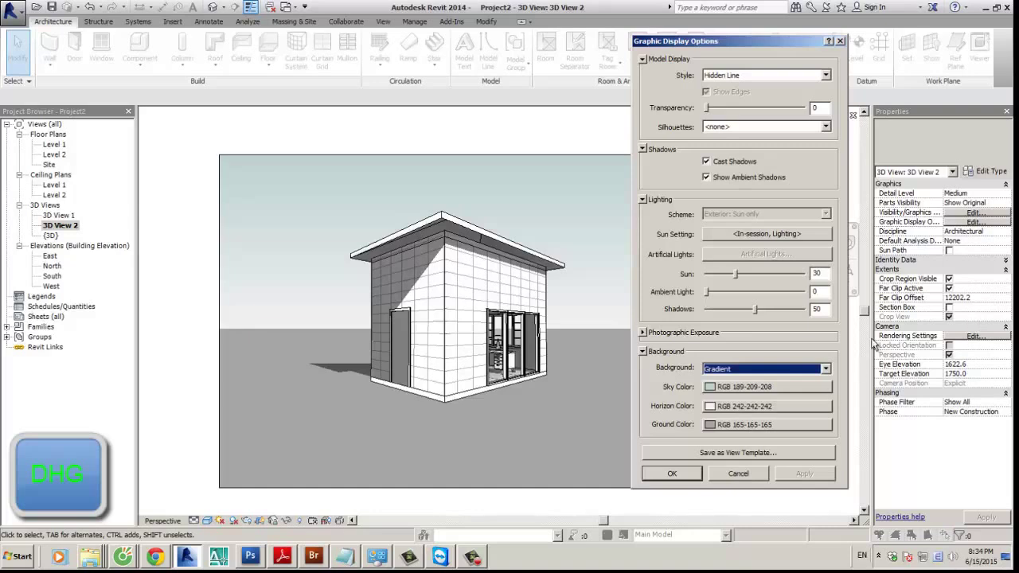
click(672, 473)
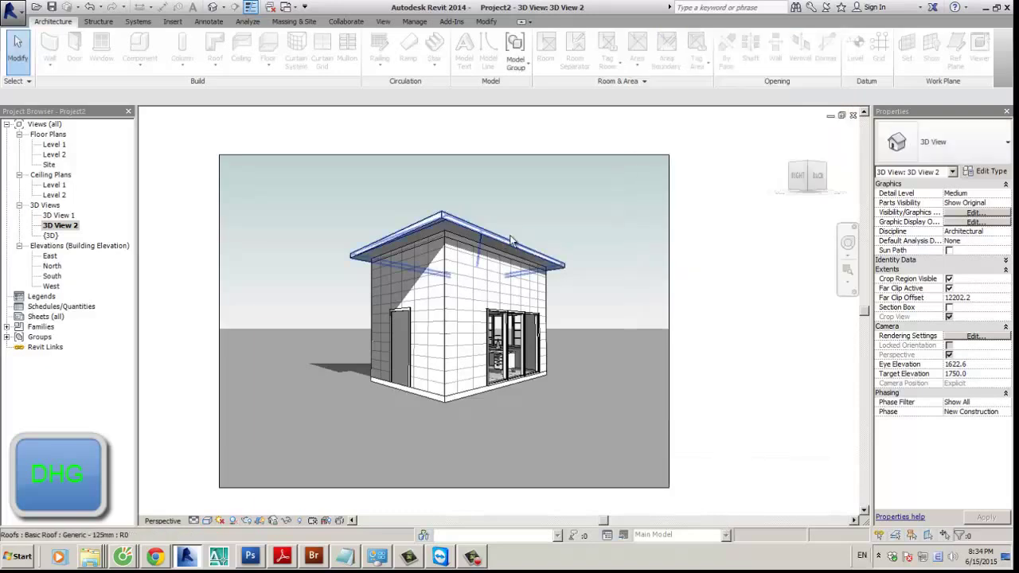
scroll(578, 364, down, 2)
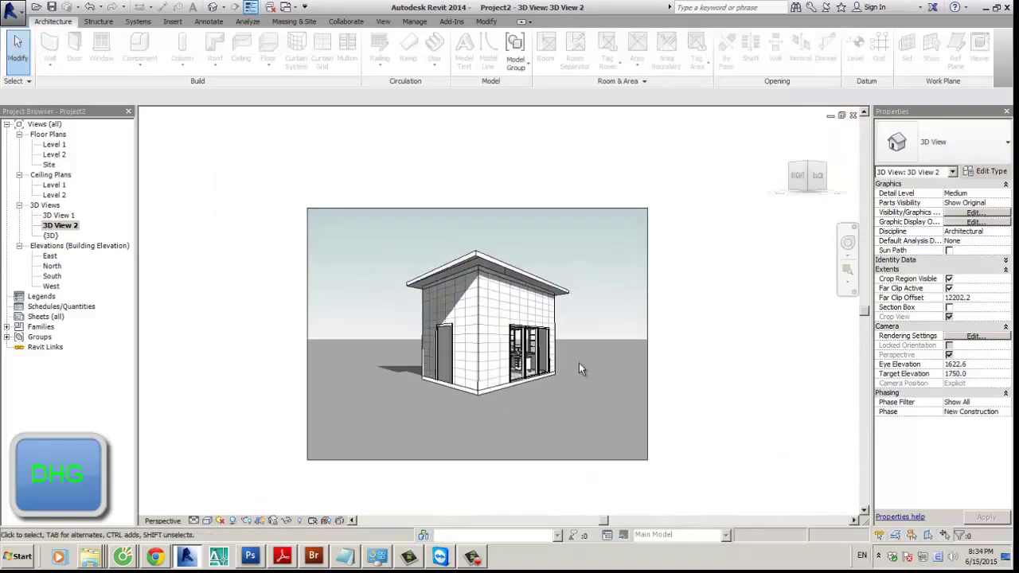
click(232, 521)
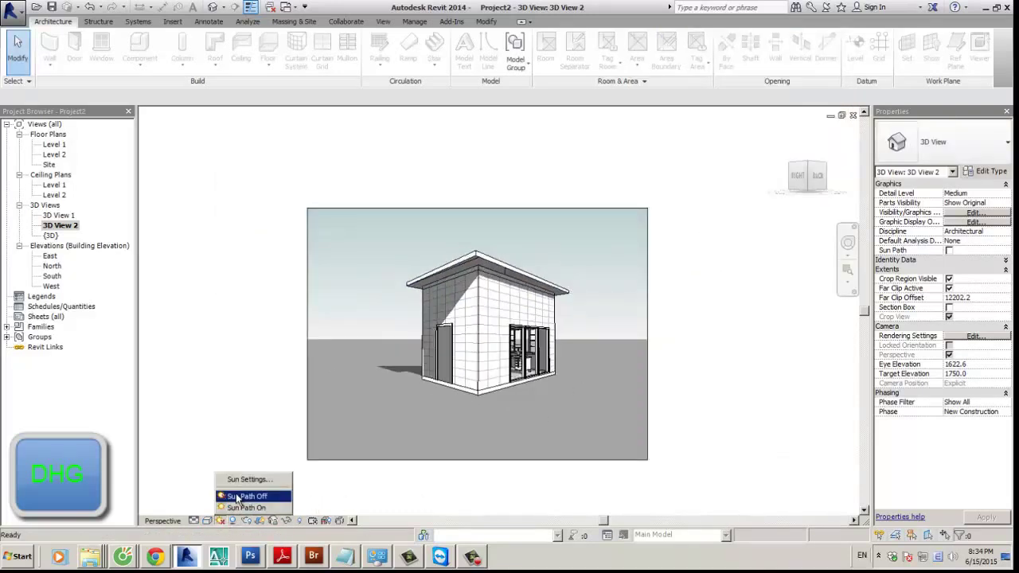
click(243, 508)
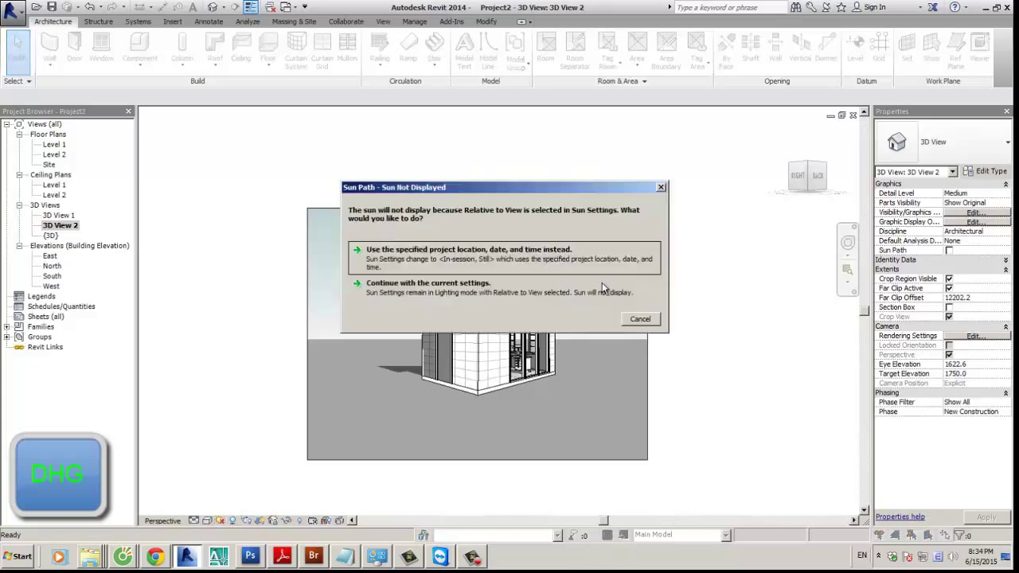
drag(578, 210, 625, 137)
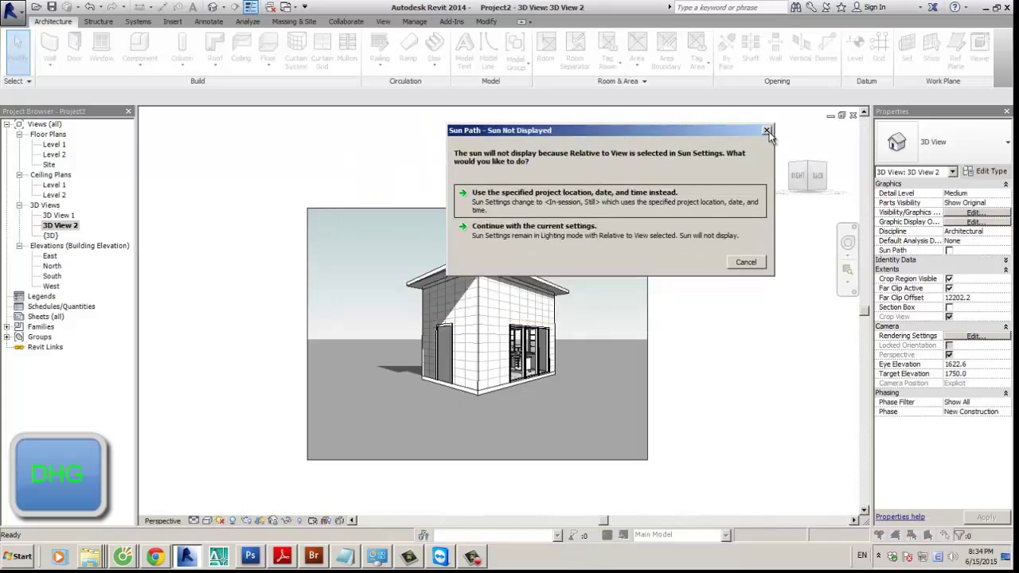
click(549, 209)
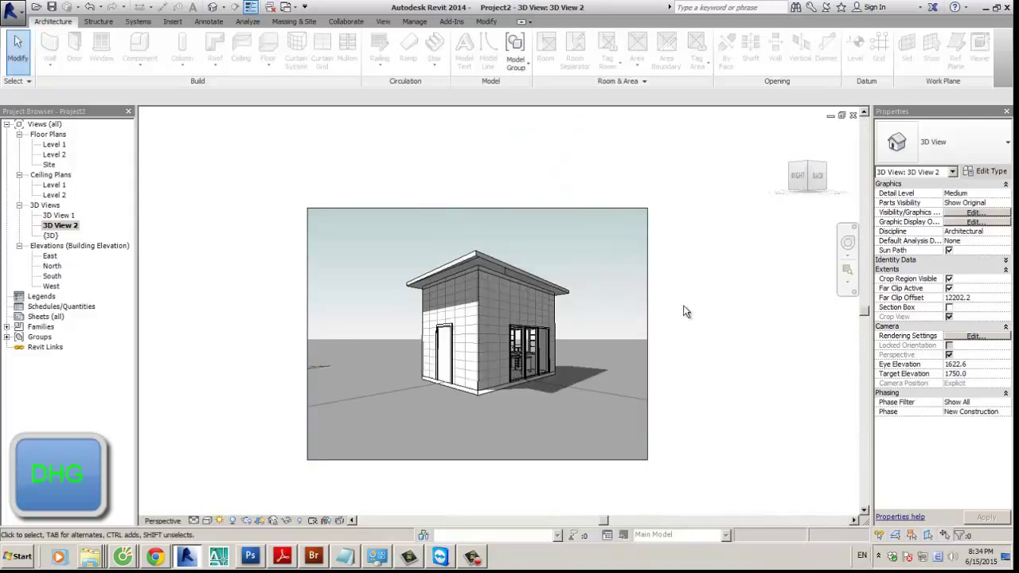
Step: In the default 3D view, turn on the sun path with the specified project location, date and time, and inspect it around the house
key(3)
key(d)
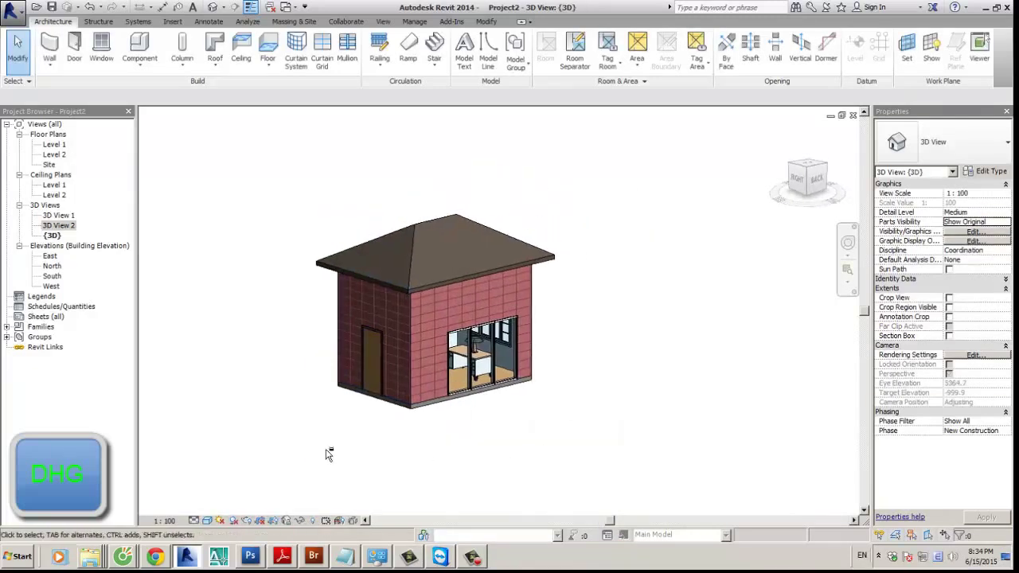
click(221, 521)
click(242, 507)
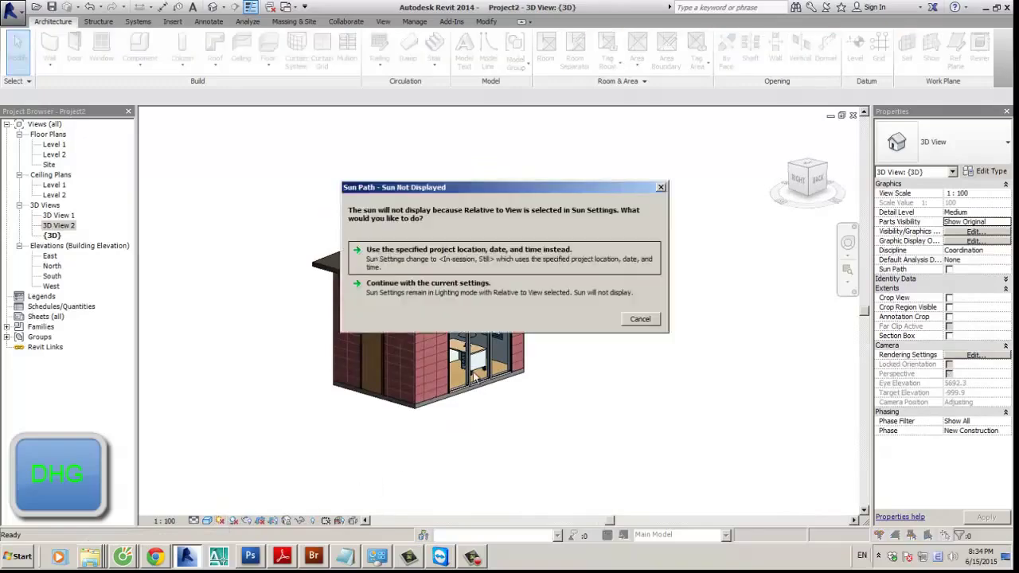
click(478, 254)
shift+middle_drag(601, 330, 668, 362)
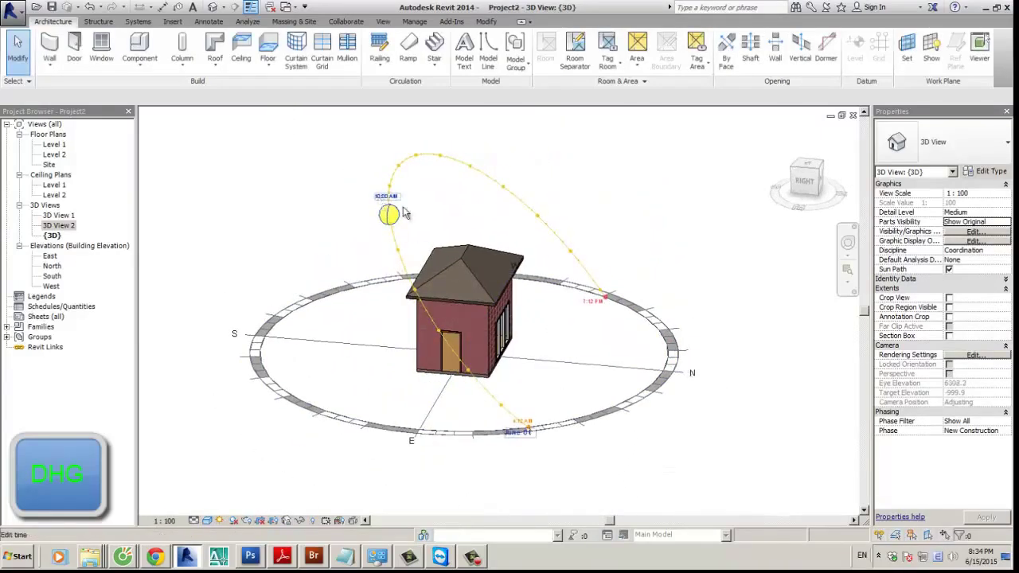
shift+middle_drag(388, 215, 632, 339)
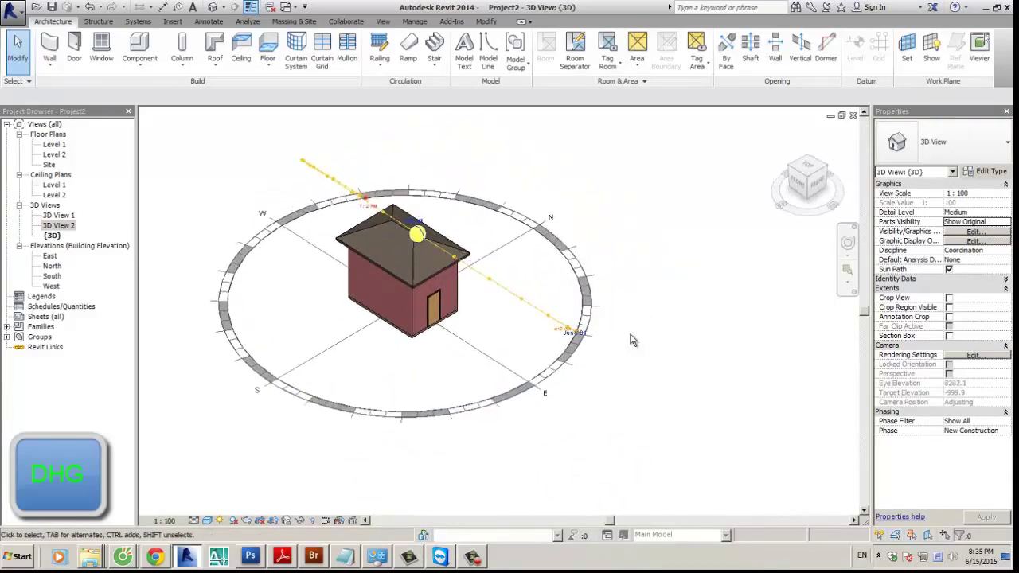
shift+middle_drag(263, 478, 699, 323)
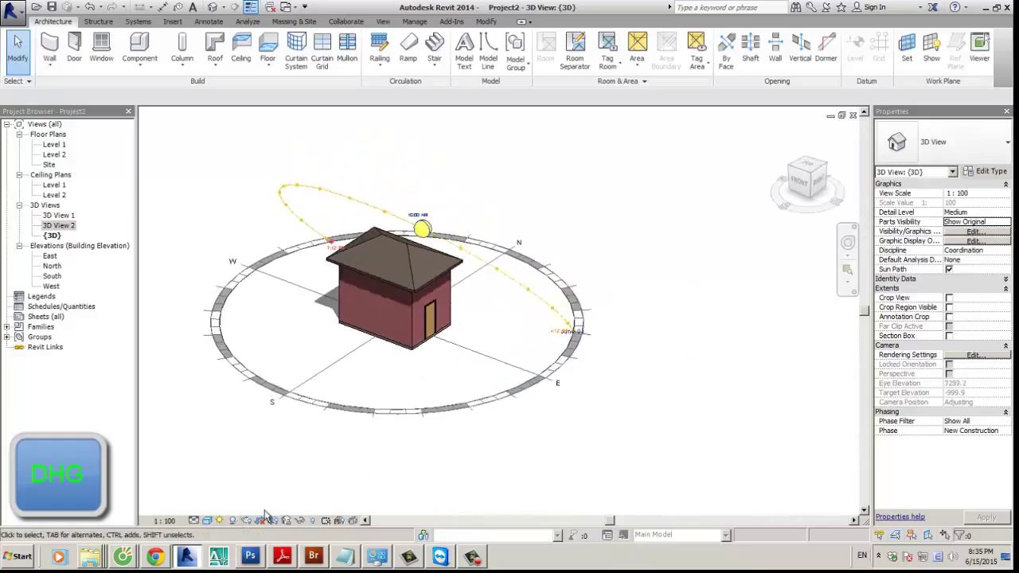
Step: Open the sun settings of the default 3D view and the definition of the project location
click(222, 521)
click(249, 480)
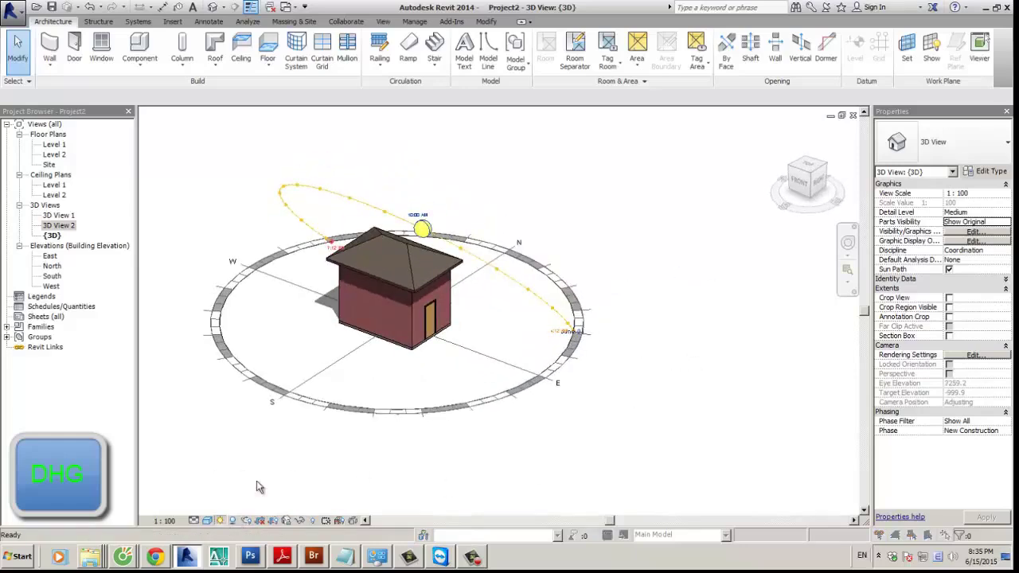
drag(499, 164, 704, 72)
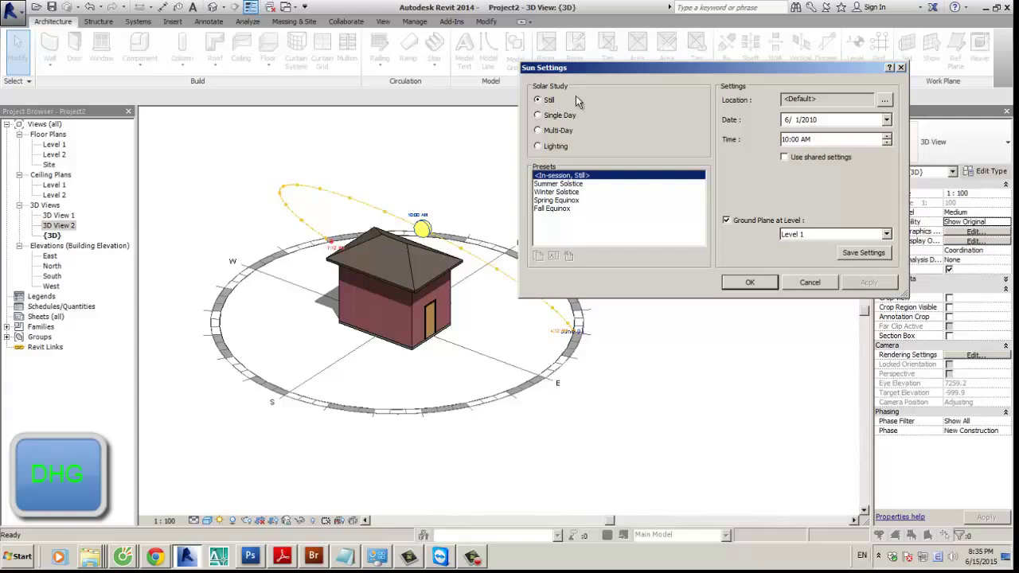
drag(630, 70, 615, 48)
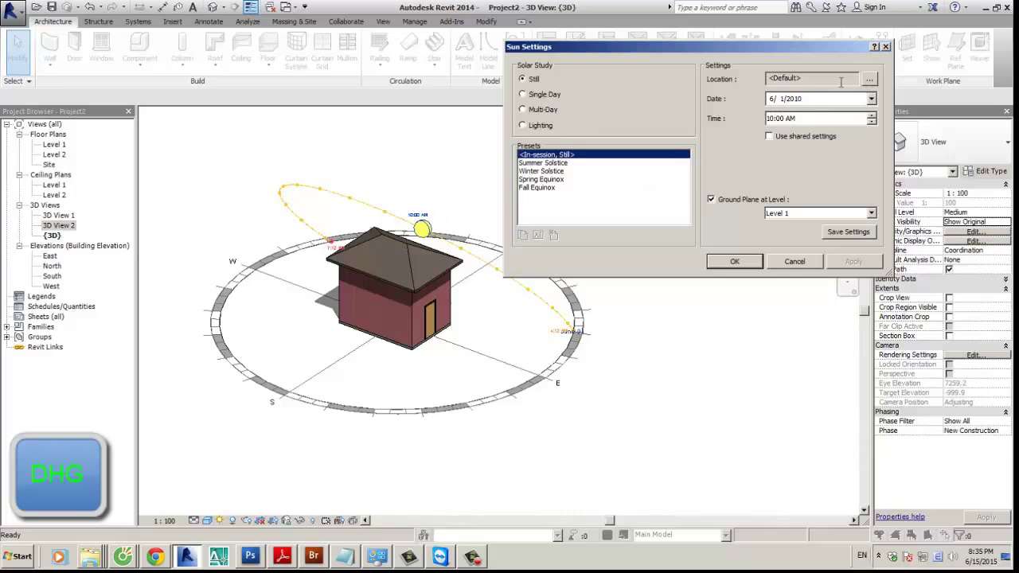
click(868, 80)
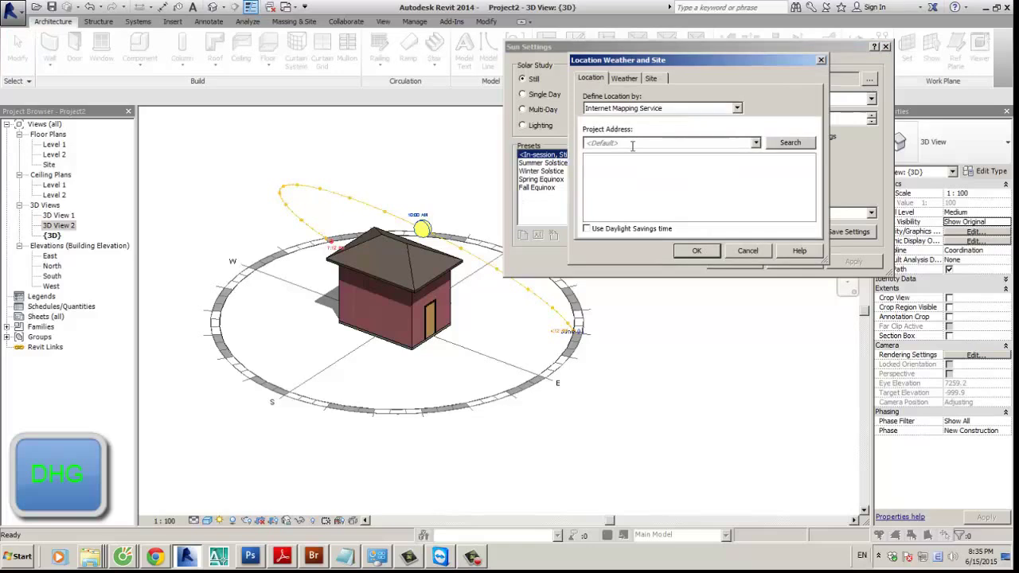
Step: Try to enter a city as the project address
click(632, 145)
text(HNOI)
drag(621, 145, 567, 149)
text(ha)
key(Return)
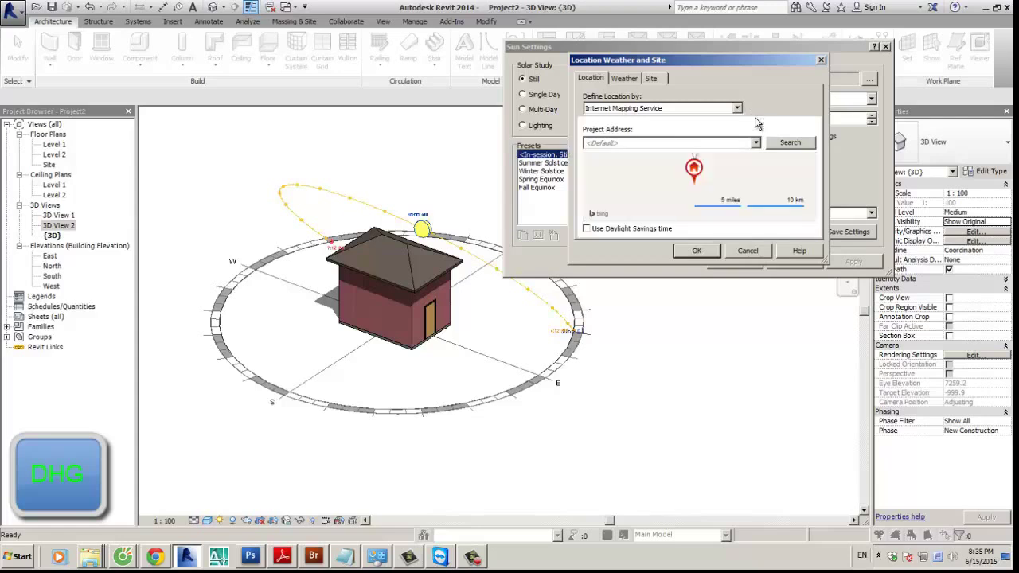
Step: Search for Vietnam as the project address and accept it as the project location
click(648, 142)
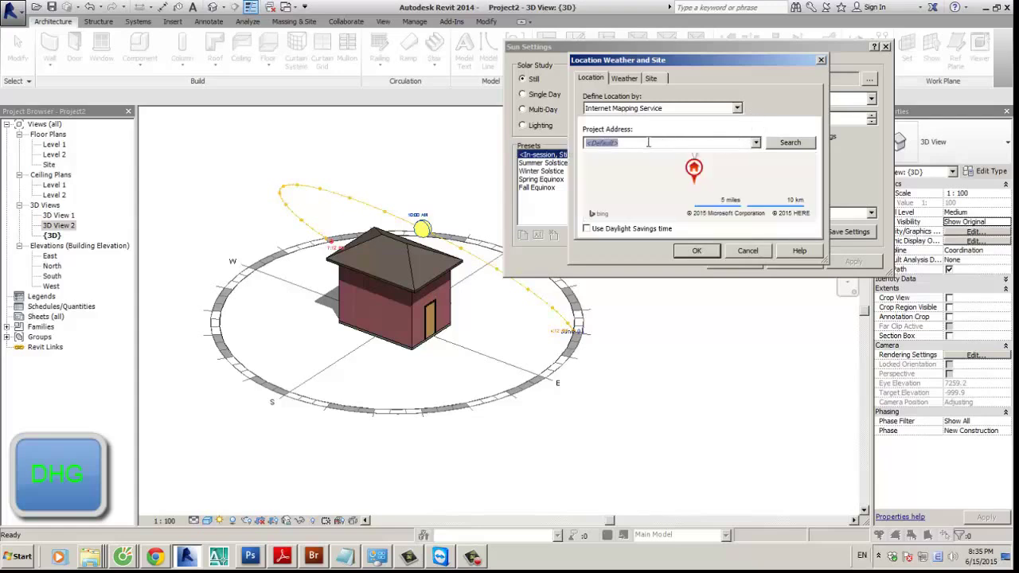
text(VIETNAM)
click(808, 143)
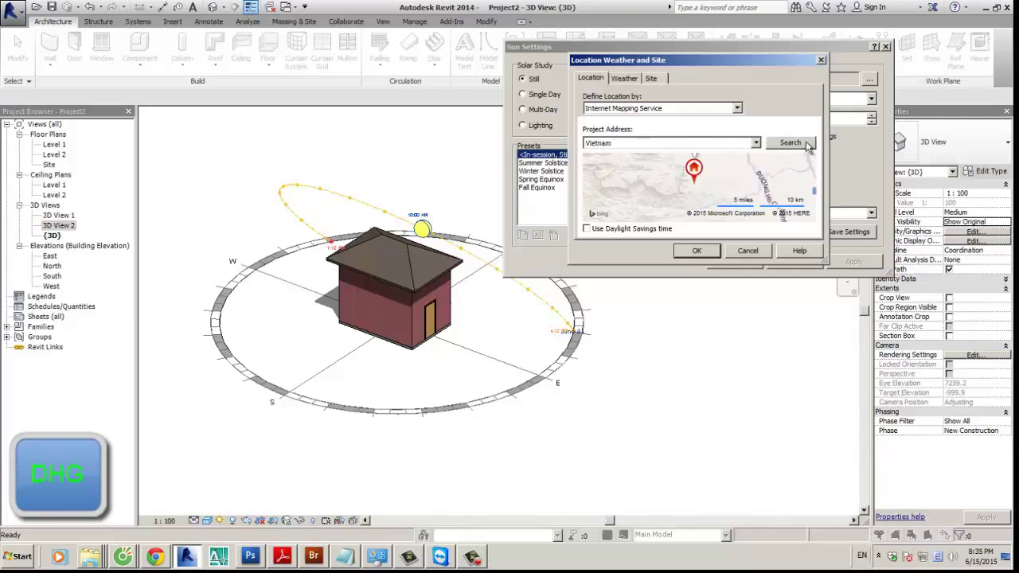
drag(728, 204, 697, 198)
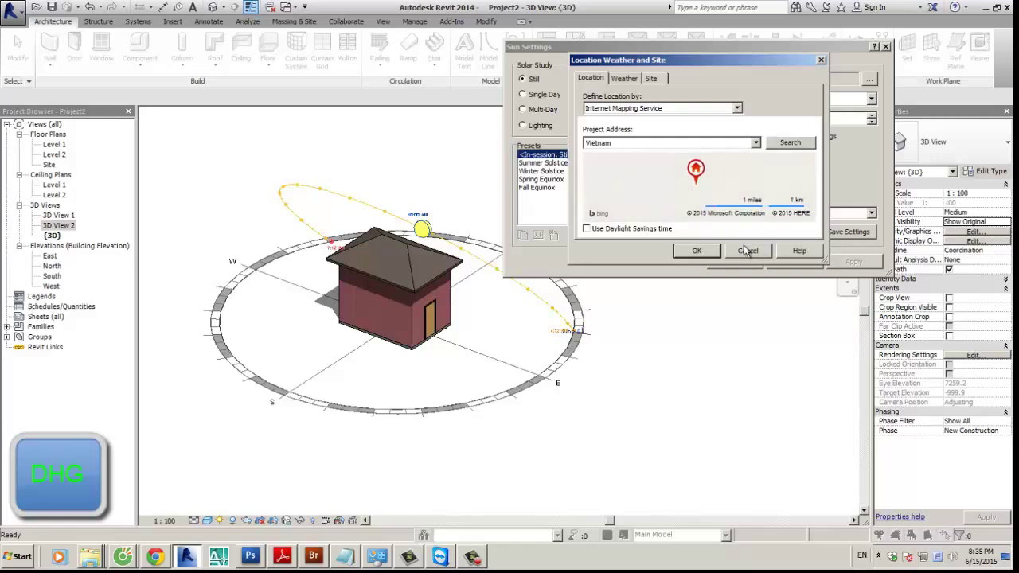
drag(721, 190, 711, 200)
click(697, 252)
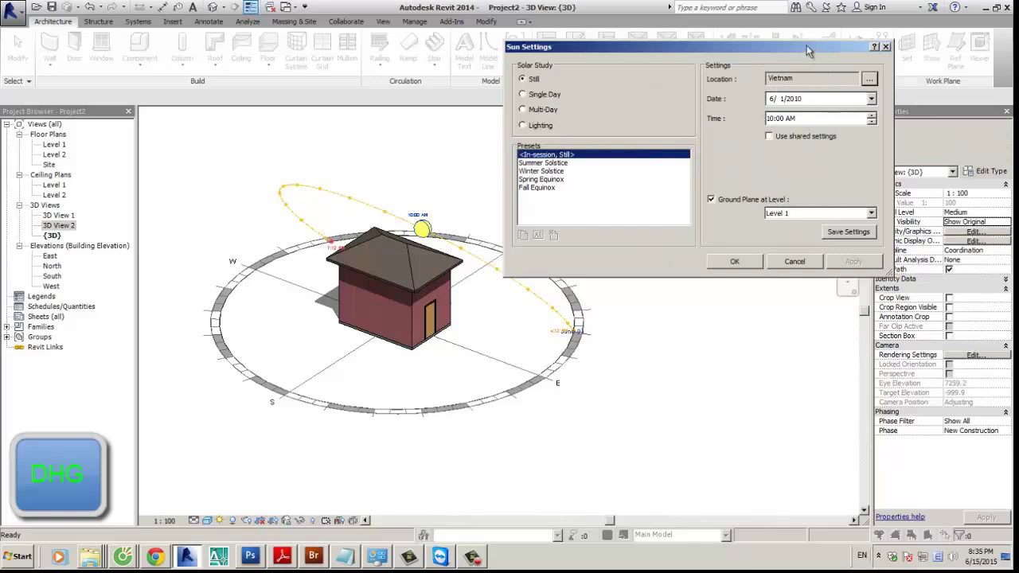
Step: Accept the sun settings with the Vietnam location and inspect the sun path and the house's shadow
drag(807, 48, 795, 47)
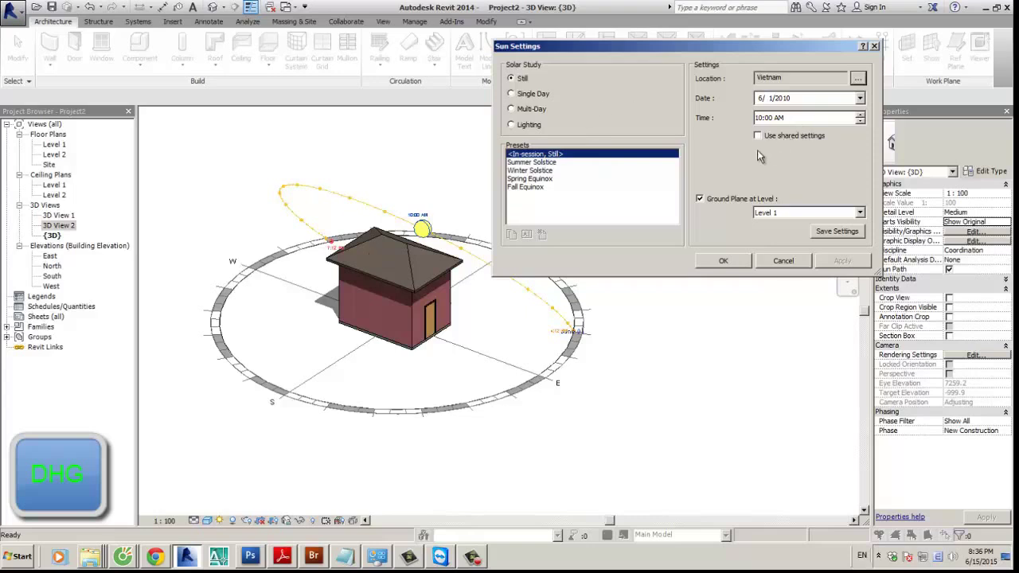
drag(757, 54, 770, 43)
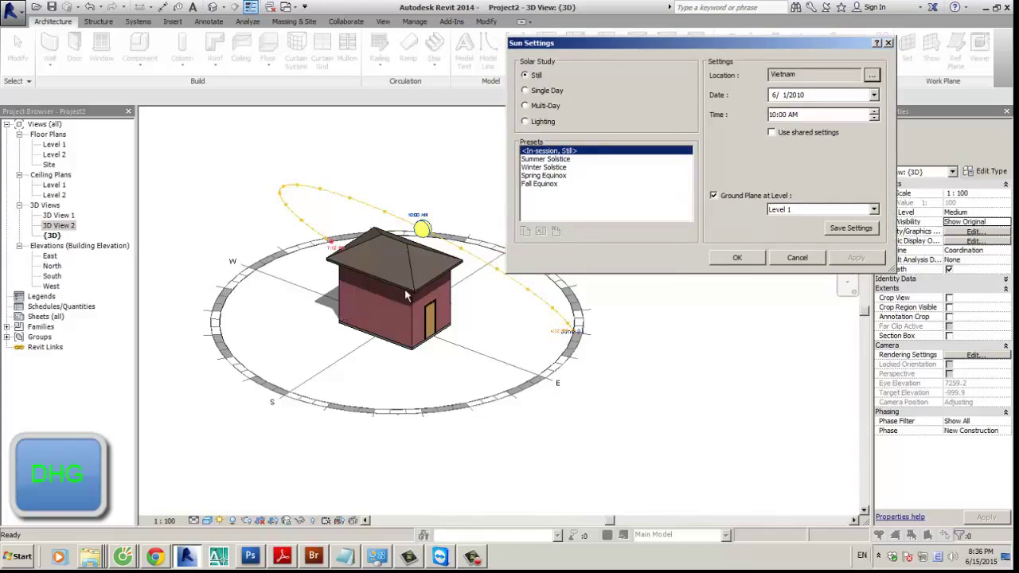
click(735, 259)
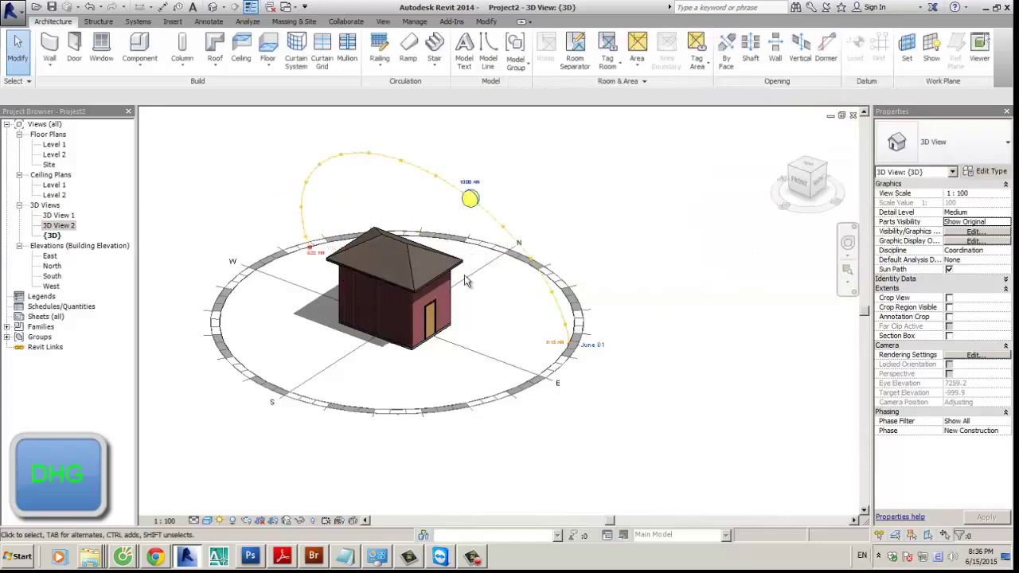
shift+middle_drag(468, 280, 418, 351)
middle_drag(602, 278, 584, 278)
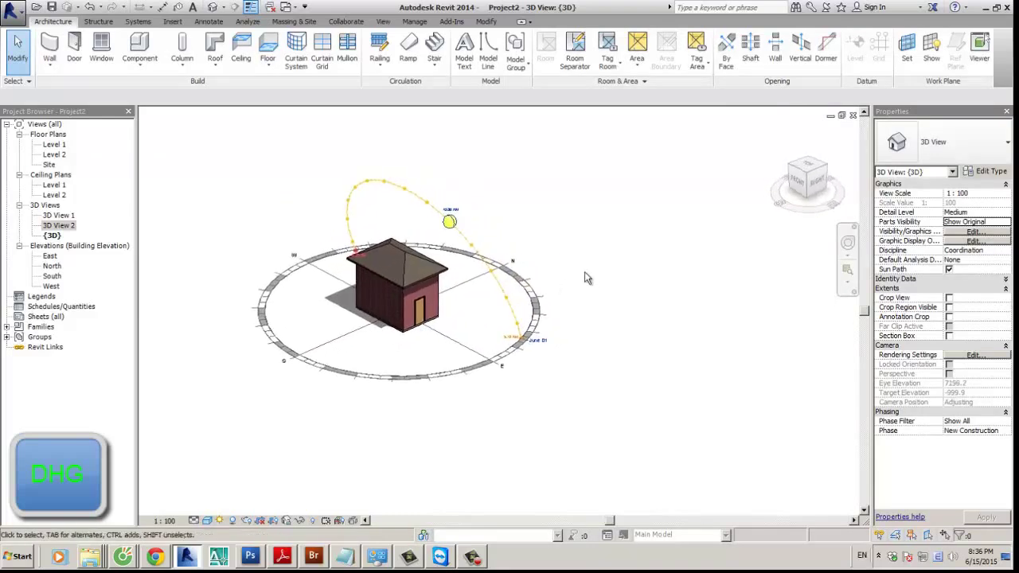
Step: On the Level 1 floor plan, draw a rectangle of Generic - 200mm walls, 8000 high, outside the room on its door side
double_click(54, 144)
click(49, 46)
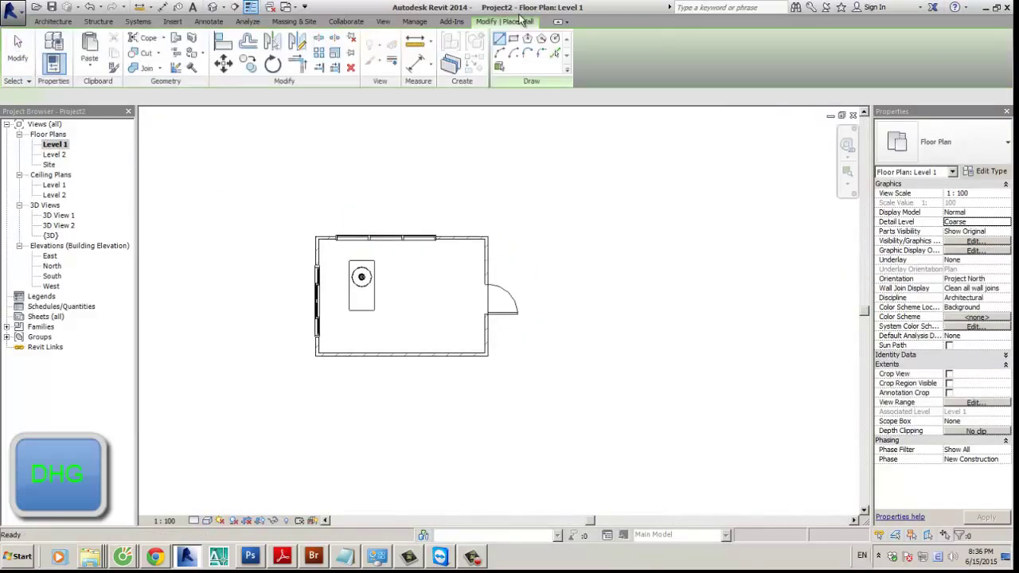
click(515, 39)
scroll(620, 205, down, 2)
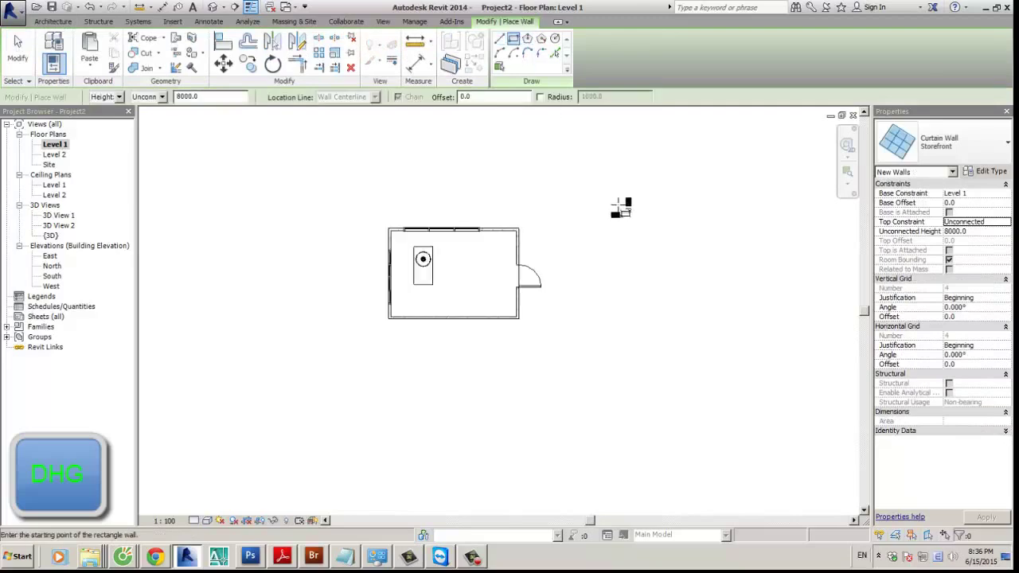
click(961, 141)
scroll(918, 197, up, 5)
click(908, 193)
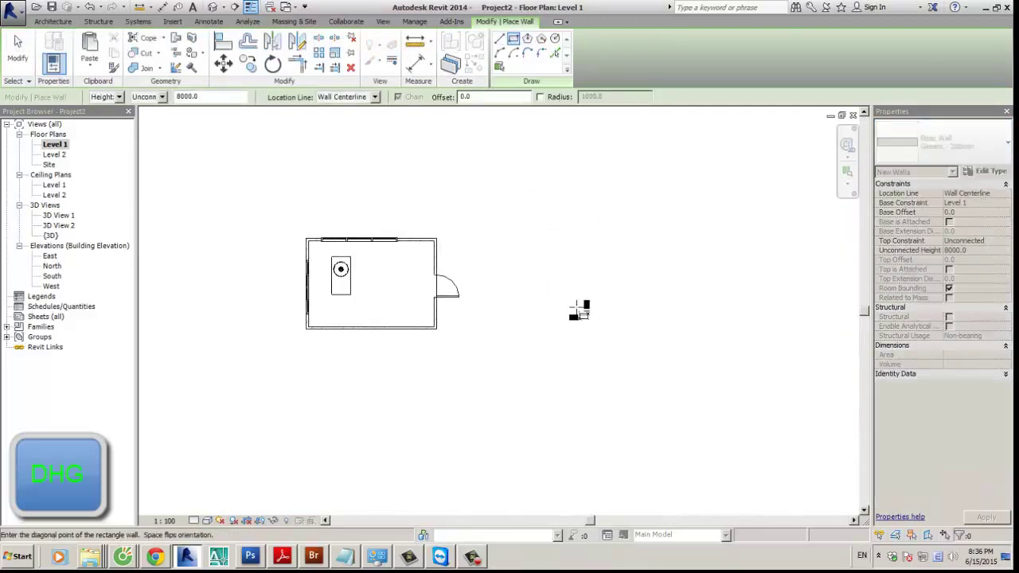
click(512, 255)
click(590, 317)
Step: In the North elevation, copy the Level 2 line upward to create two more levels at elevations 7500 and 9700
double_click(52, 266)
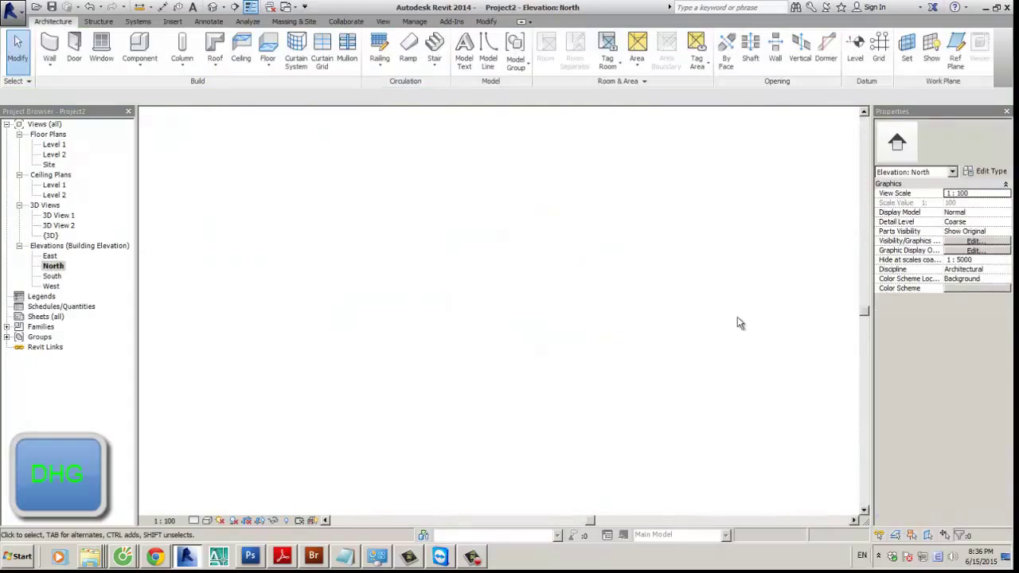
click(625, 307)
click(698, 247)
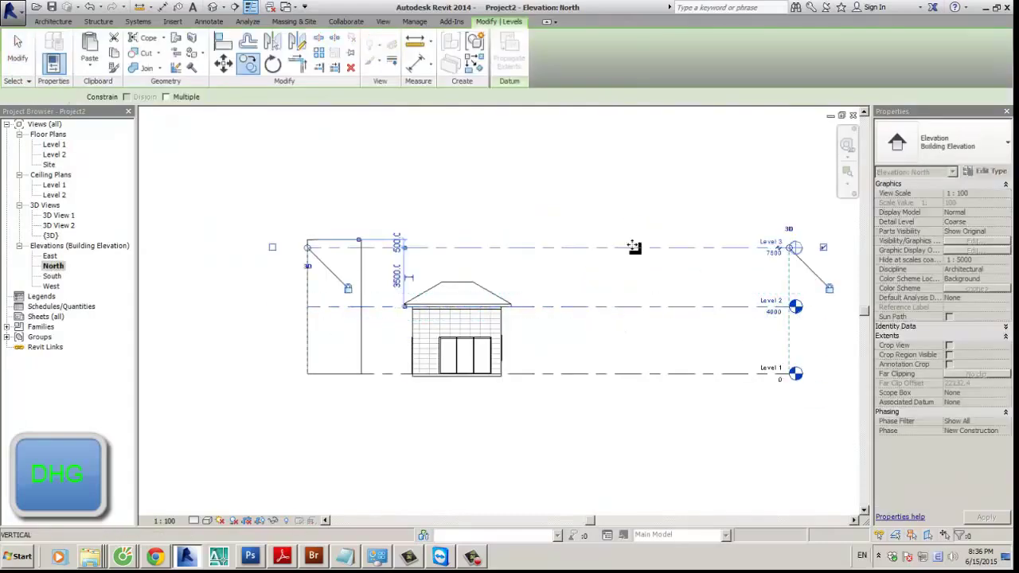
click(701, 211)
key(Escape)
key(Escape)
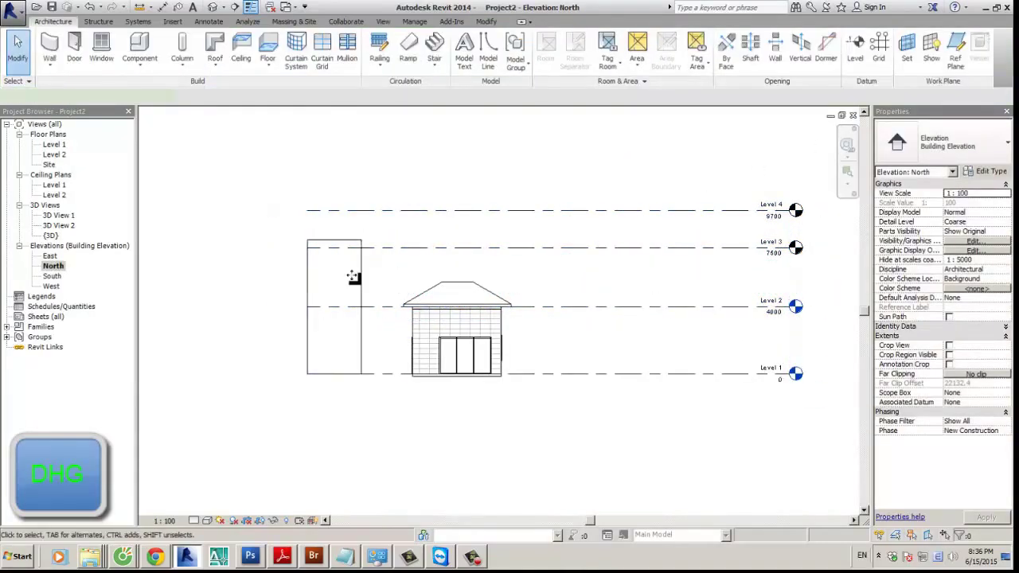
Step: In the default 3D view, select all four walls of the new tower and constrain their top to Level 4
key(3)
key(d)
shift+middle_drag(445, 302, 509, 239)
click(520, 222)
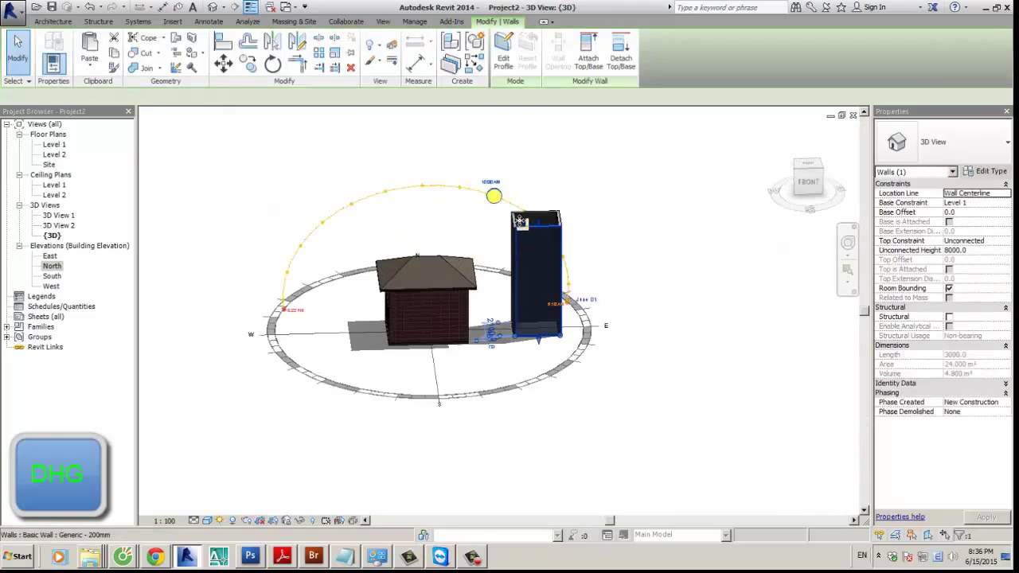
scroll(520, 223, up, 3)
key(Tab)
click(511, 220)
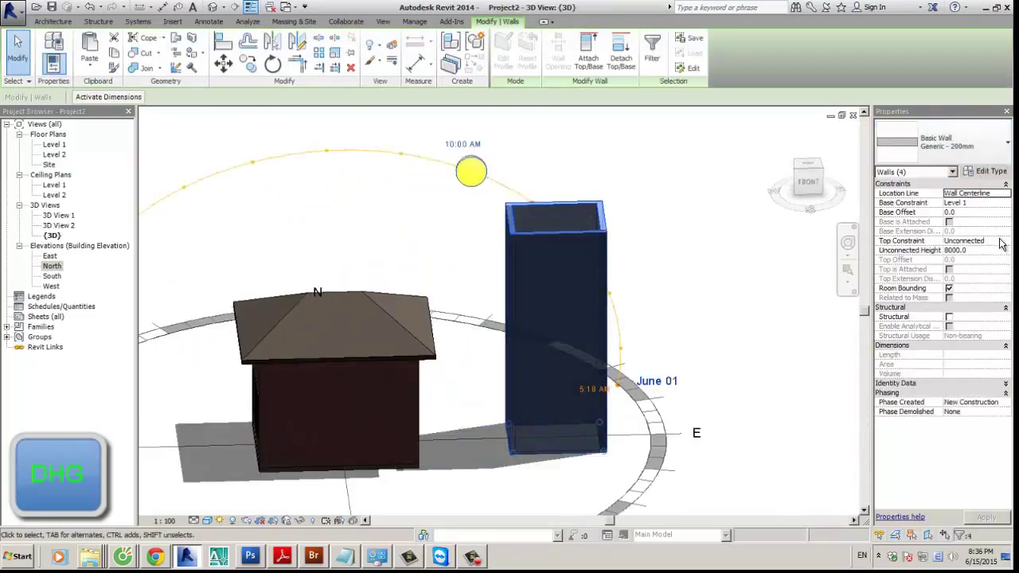
click(1002, 242)
click(995, 284)
shift+middle_drag(715, 219, 732, 191)
click(692, 210)
Step: Create floor plan views for Level 3 and Level 4
right_click(784, 139)
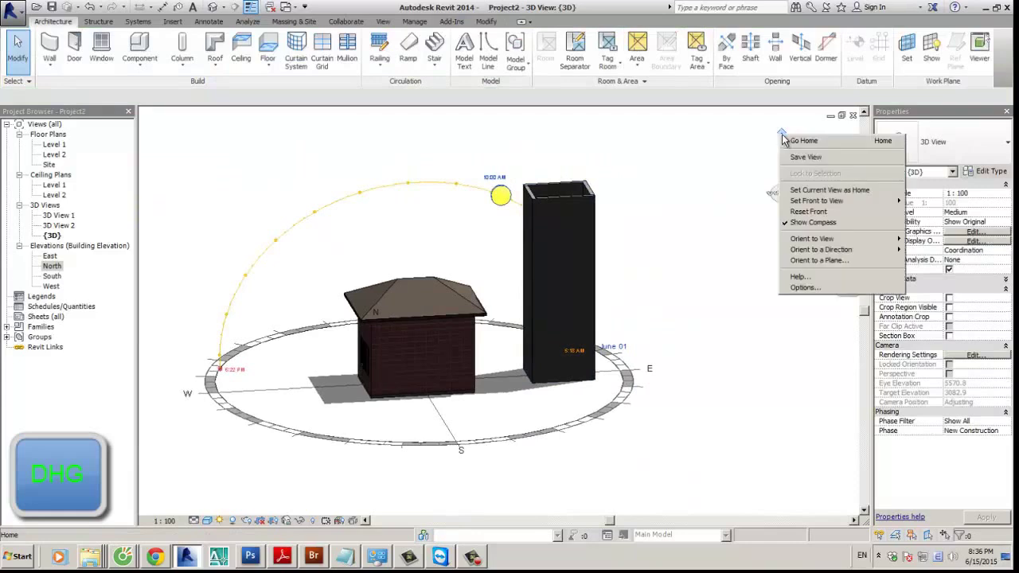
mouse_move(896, 239)
mouse_move(938, 242)
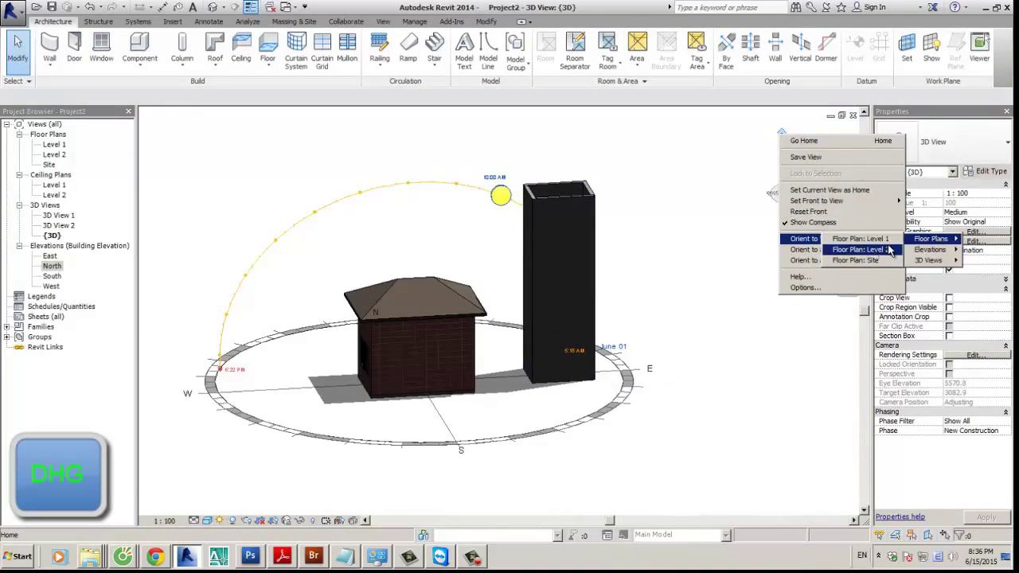
click(384, 24)
click(383, 22)
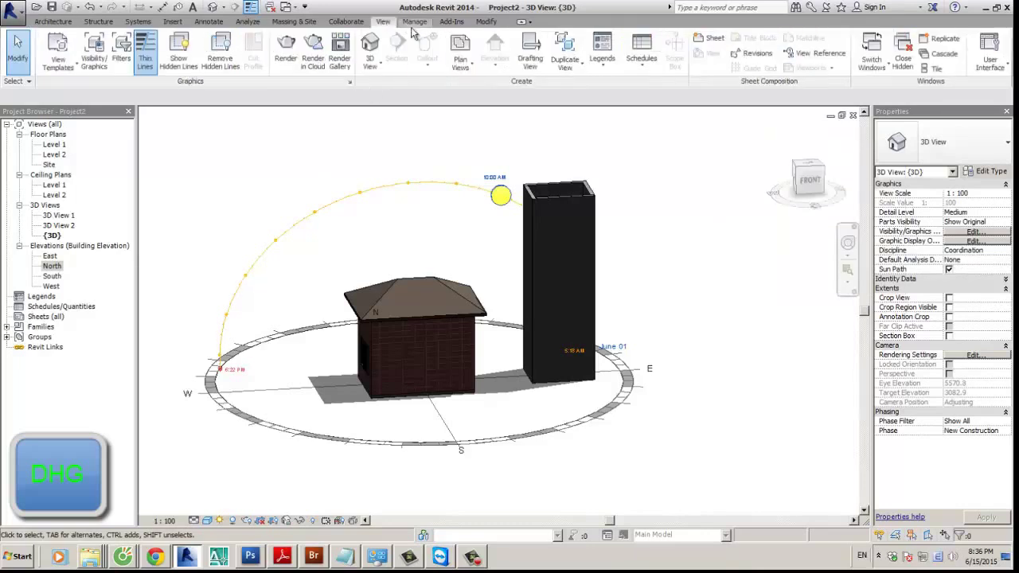
click(460, 60)
click(494, 94)
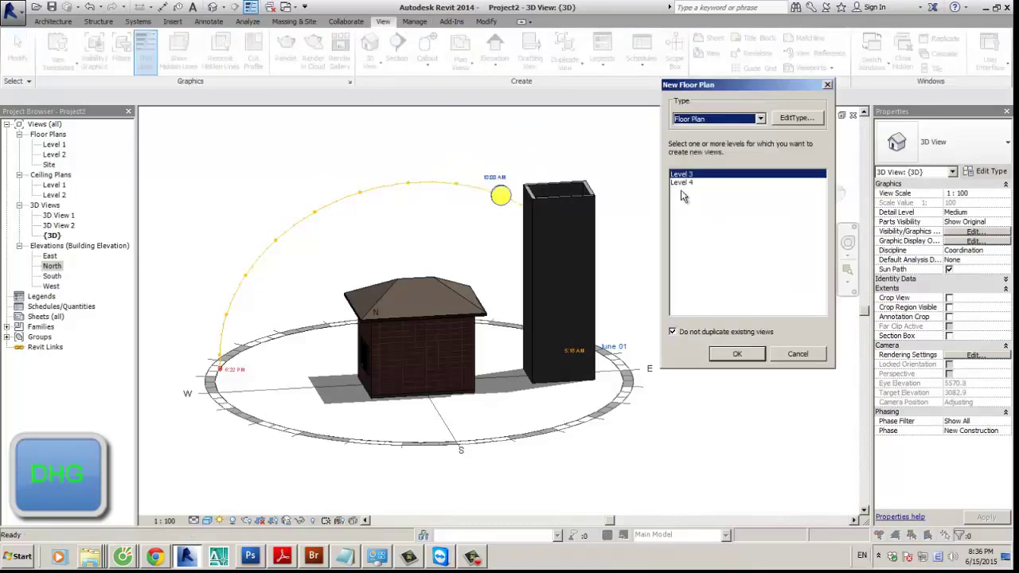
shift+click(688, 182)
click(737, 353)
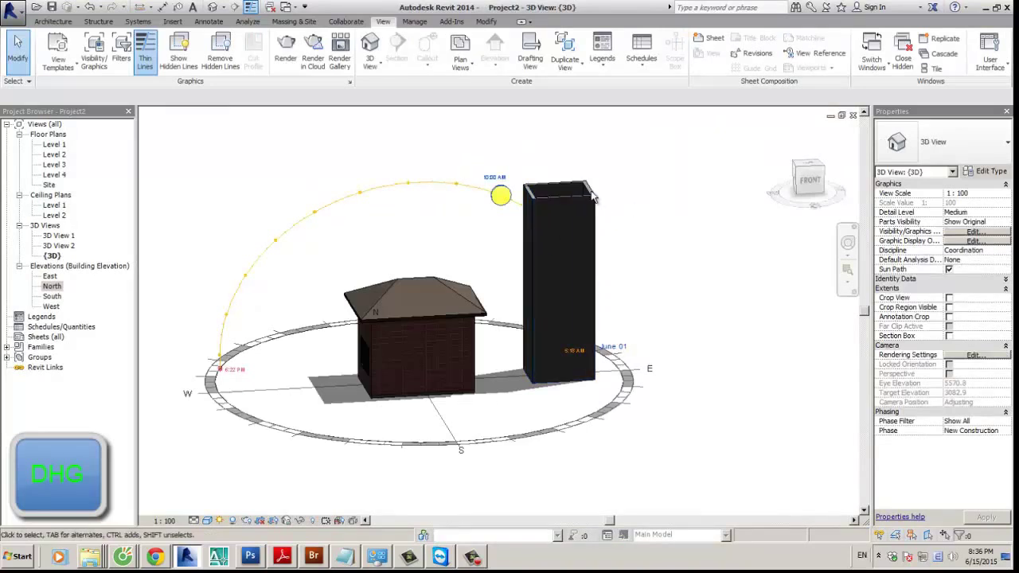
Step: Orient the 3D view to the Level 3 floor plan and orbit to view the resulting section box around the tower
scroll(581, 195, up, 2)
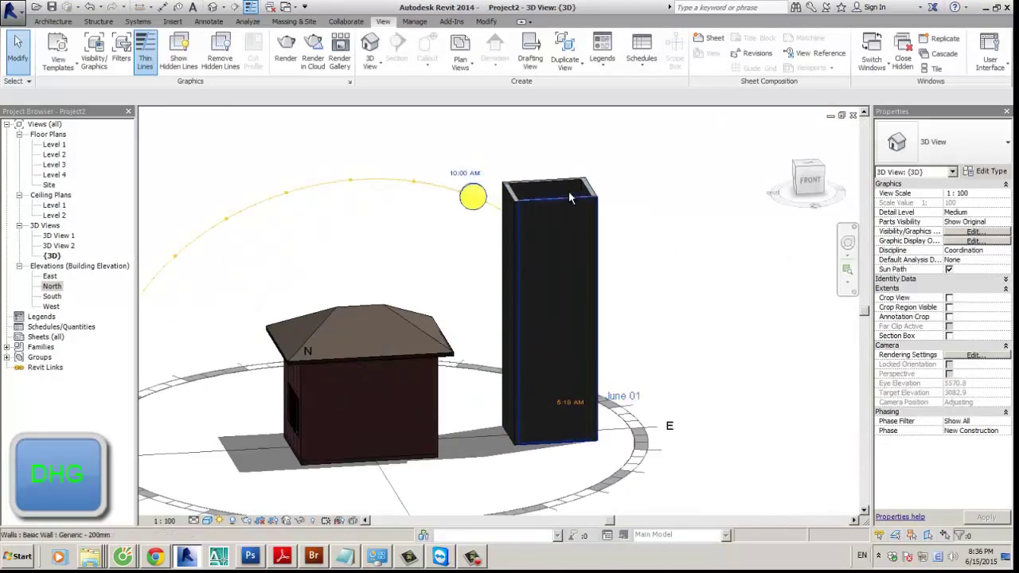
right_click(798, 173)
mouse_move(828, 239)
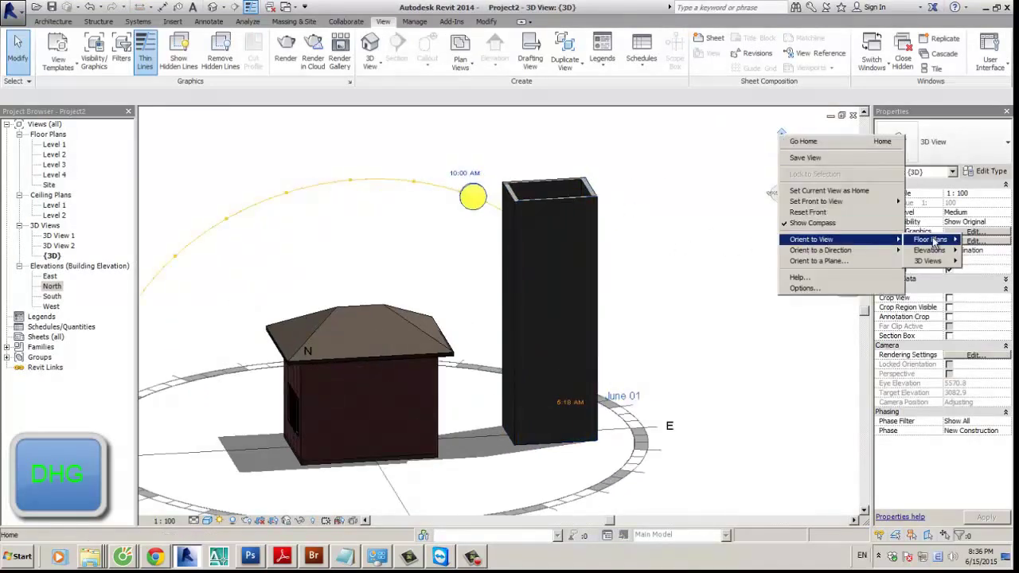
mouse_move(938, 242)
click(873, 263)
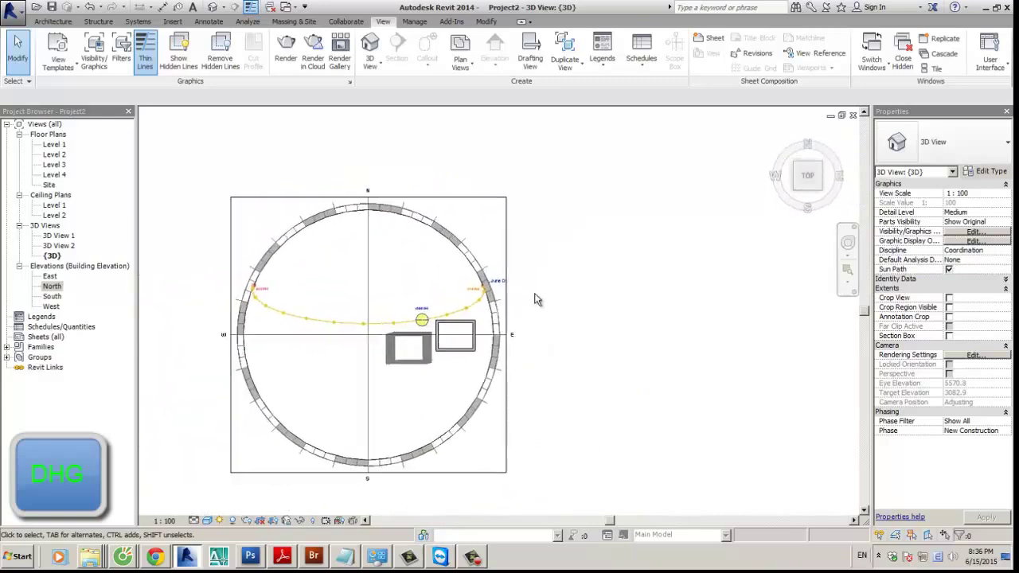
shift+middle_drag(654, 179, 654, 263)
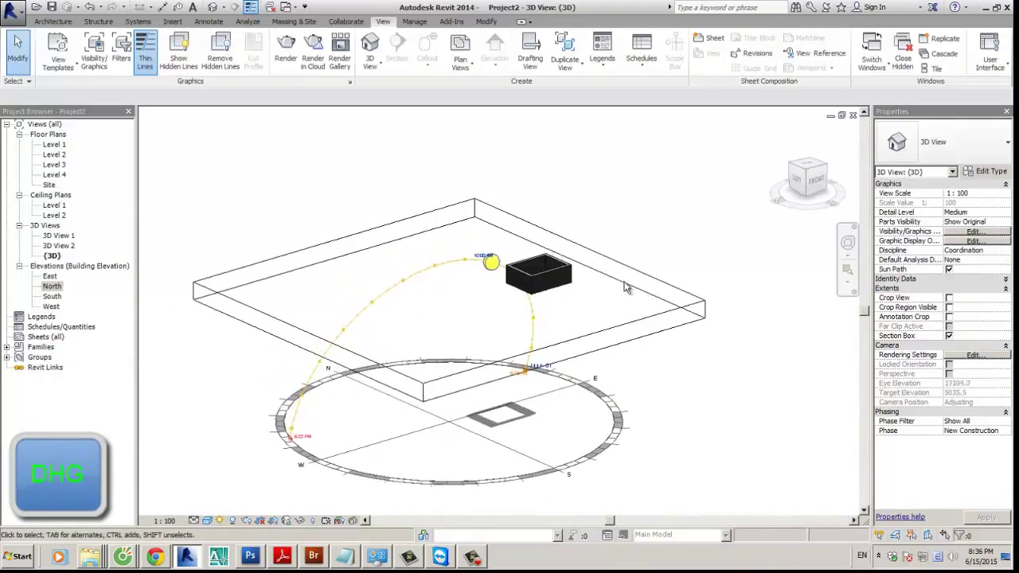
scroll(656, 268, up, 3)
scroll(656, 267, down, 3)
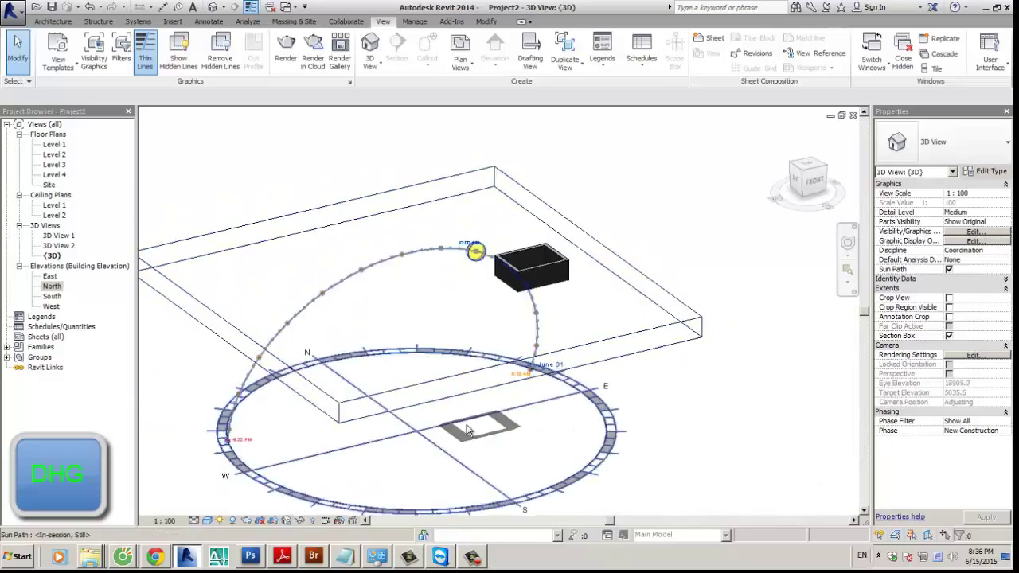
shift+middle_drag(518, 429, 478, 417)
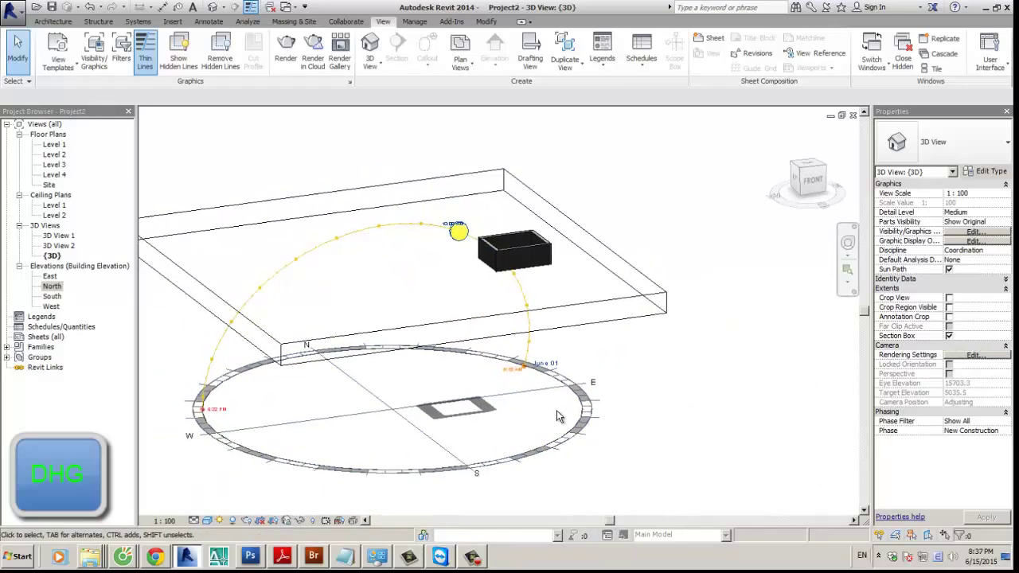
shift+middle_drag(669, 378, 536, 261)
Step: Shrink the section box so its sides sit closer around the tower
click(398, 410)
scroll(271, 389, down, 1)
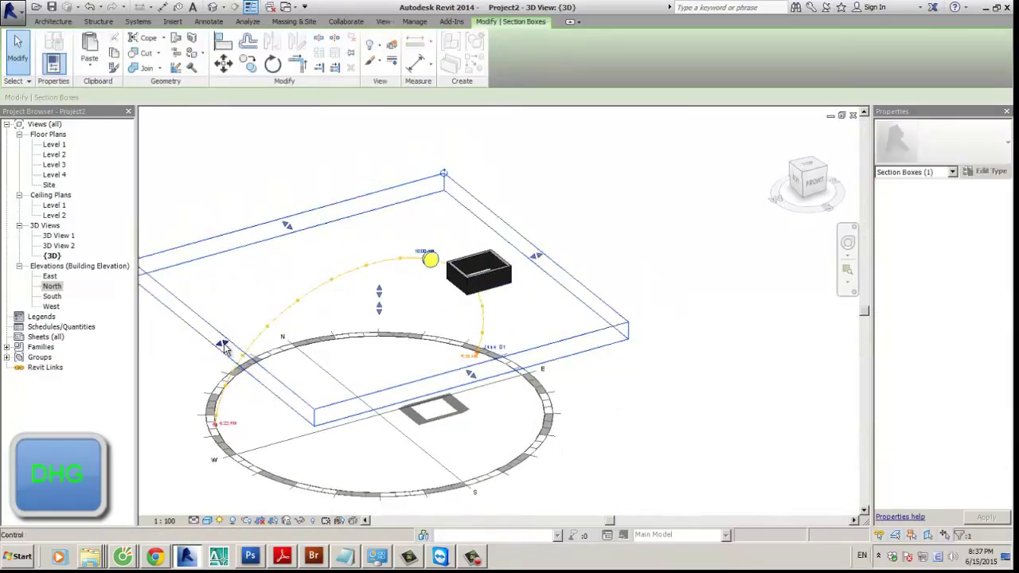
drag(386, 294, 402, 262)
drag(580, 350, 518, 296)
drag(401, 197, 421, 231)
shift+middle_drag(421, 231, 619, 291)
scroll(413, 239, up, 2)
click(618, 291)
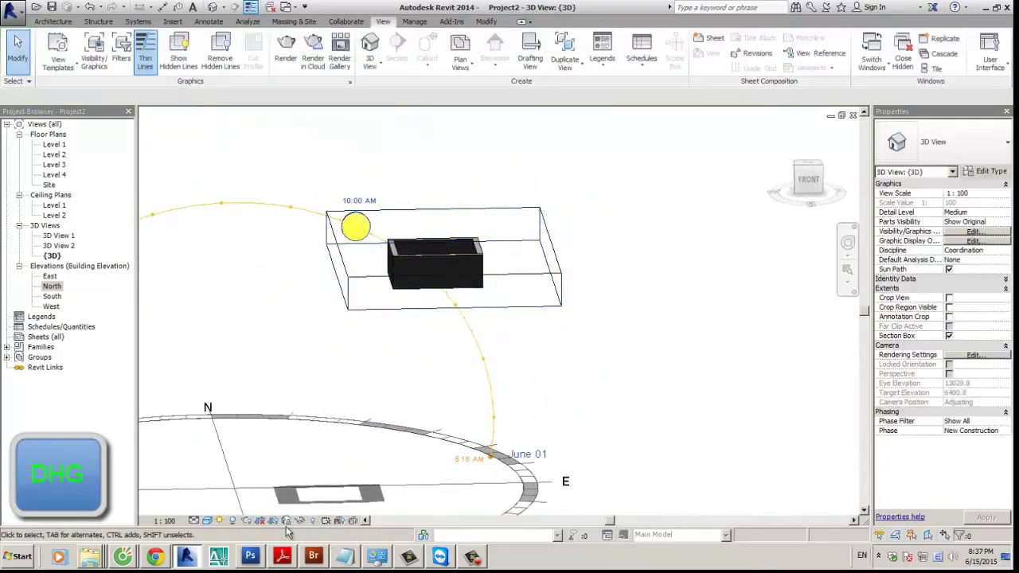
Step: Turn off the ground plane at Level 1 in the sun settings and apply the change
click(231, 520)
click(238, 480)
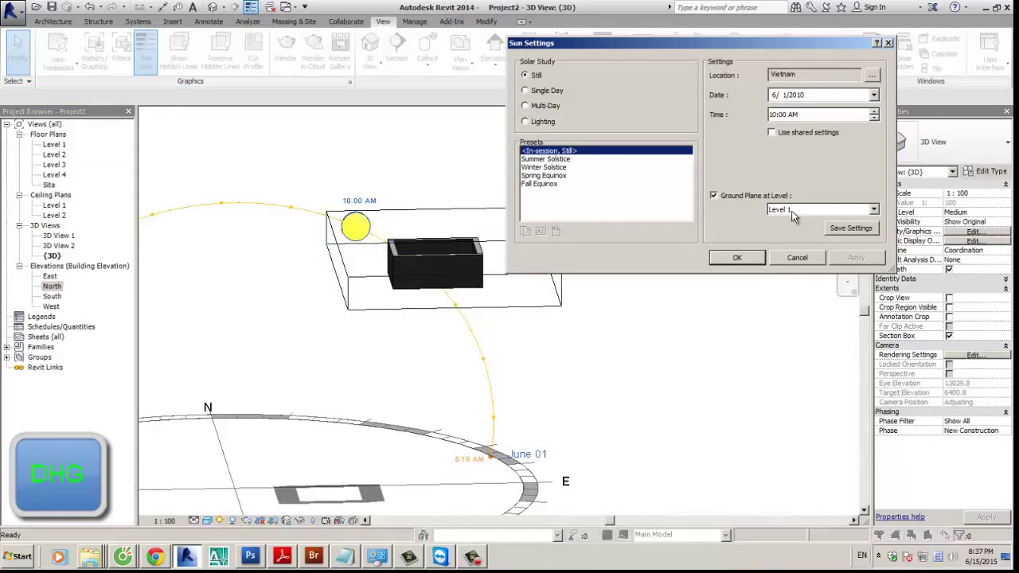
click(746, 196)
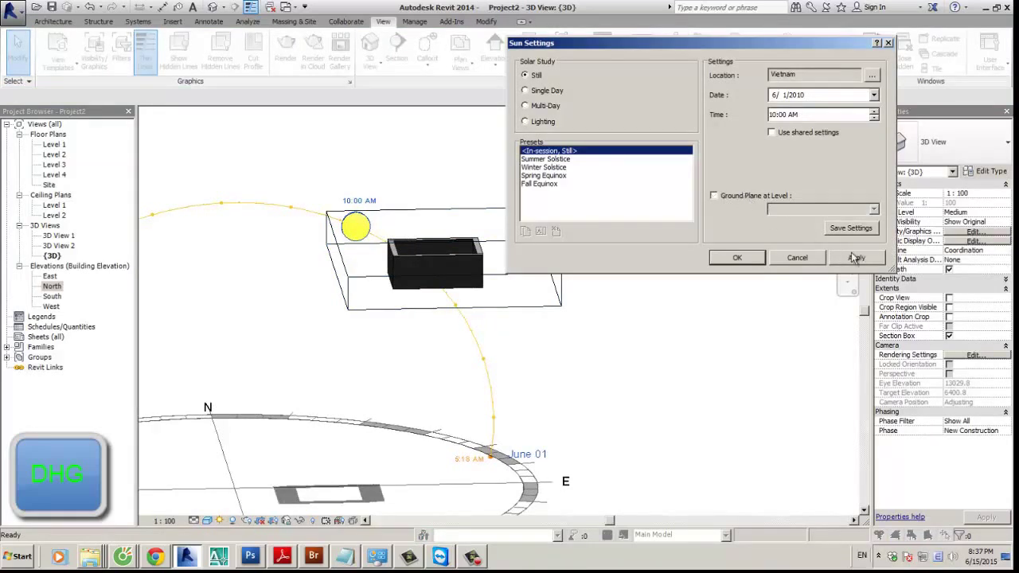
click(854, 257)
click(737, 257)
Step: Hide the sun path and turn off the section box to show the whole model
shift+middle_drag(716, 287, 278, 513)
click(221, 521)
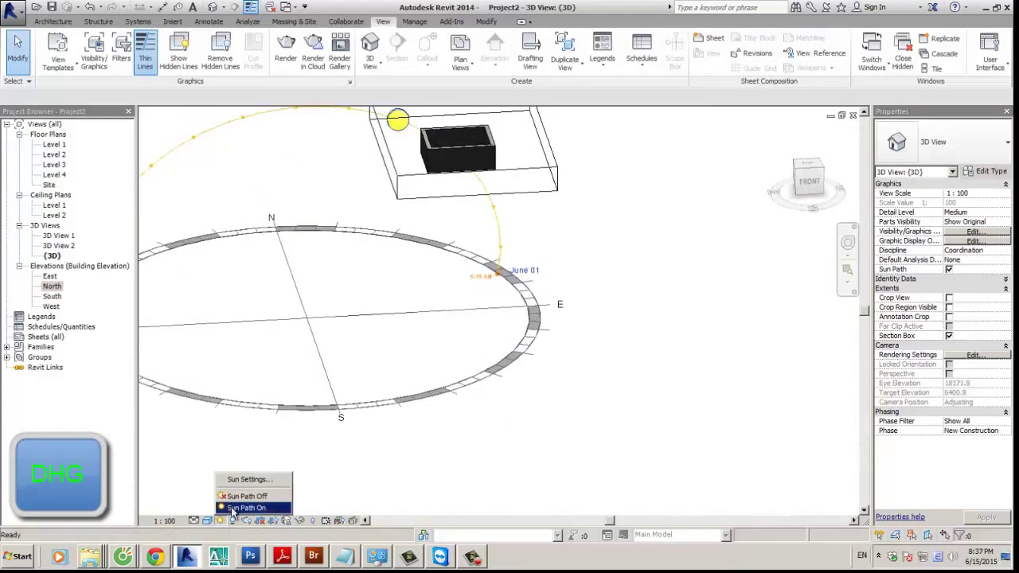
click(249, 499)
key(z)
key(f)
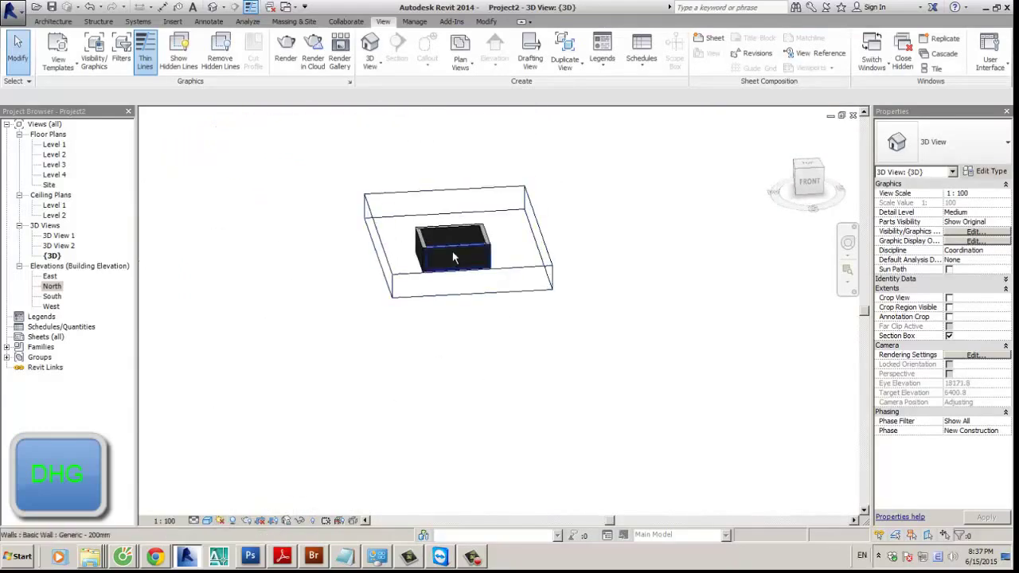
shift+middle_drag(448, 250, 477, 207)
scroll(516, 293, up, 3)
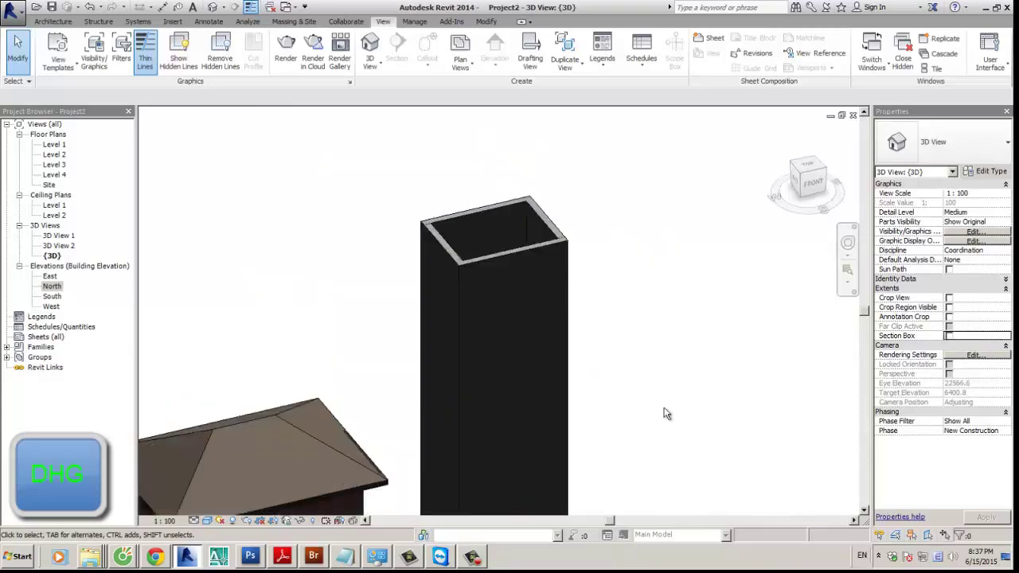
Step: Delete the tower's walls, keeping the house in the 3D view
scroll(664, 412, down, 2)
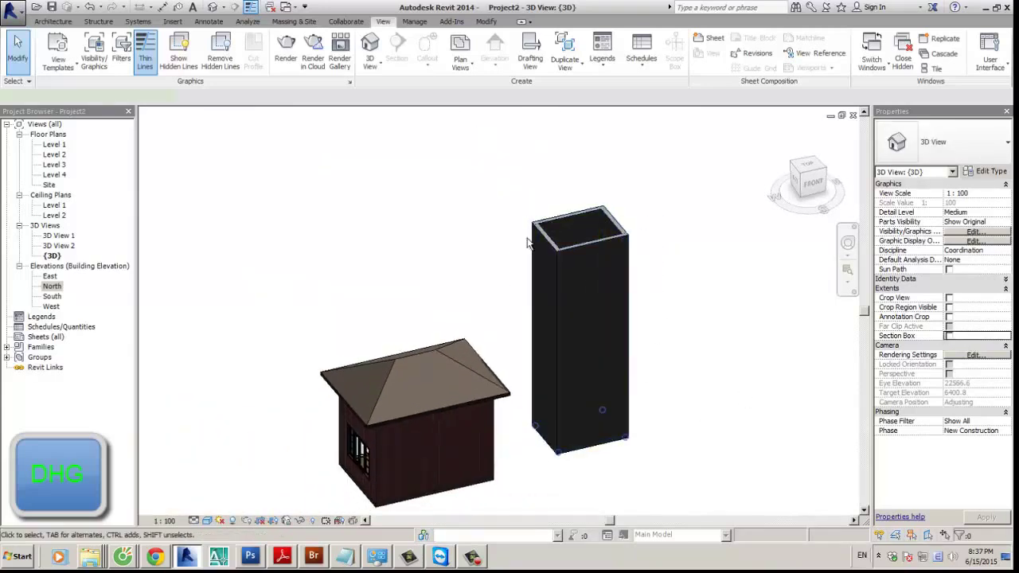
click(587, 366)
key(Delete)
scroll(582, 263, up, 2)
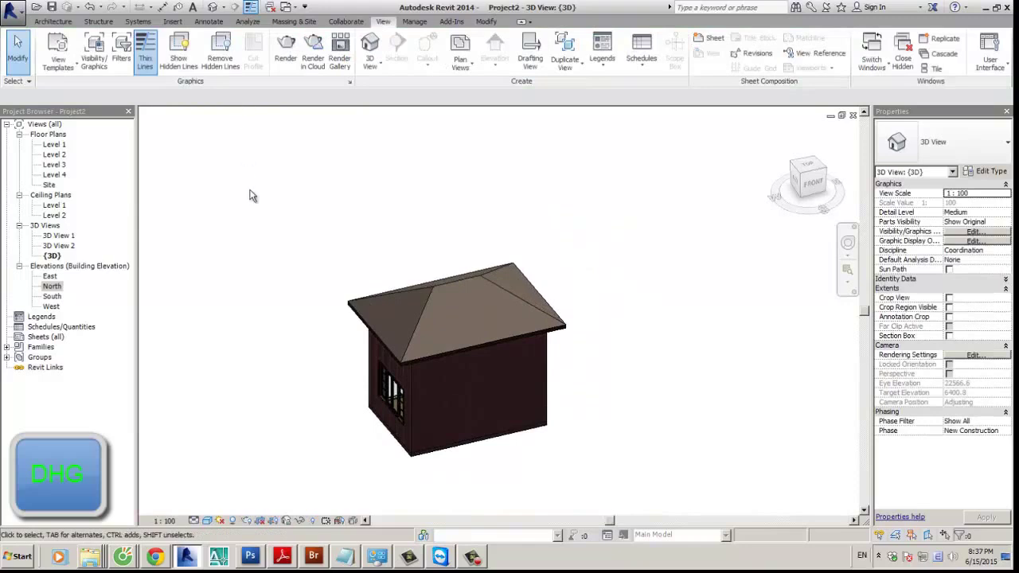
Step: Turn the sun path on, switch the sun settings to a Single Day solar study and check the available time intervals
click(220, 521)
click(246, 507)
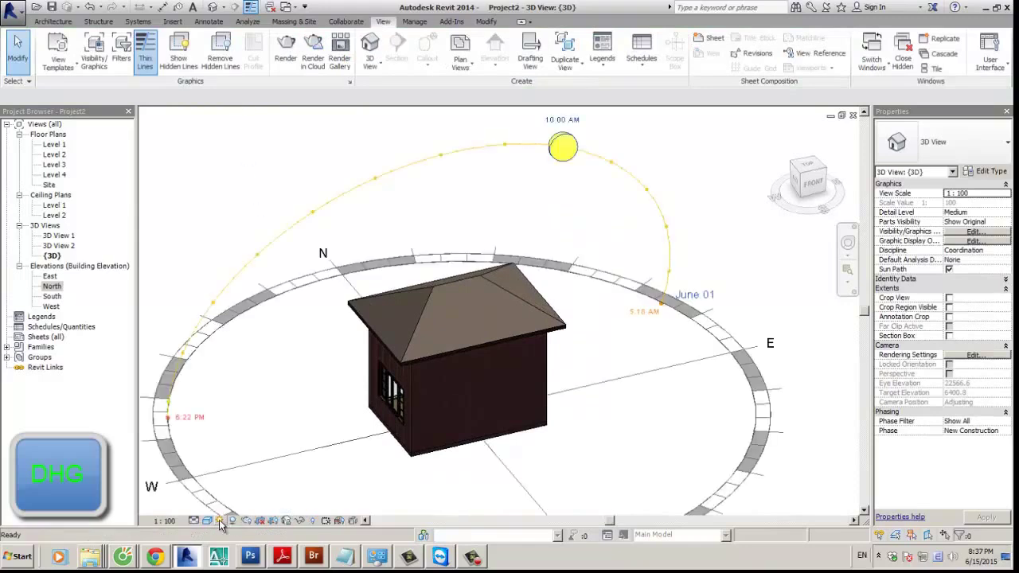
click(220, 520)
click(247, 479)
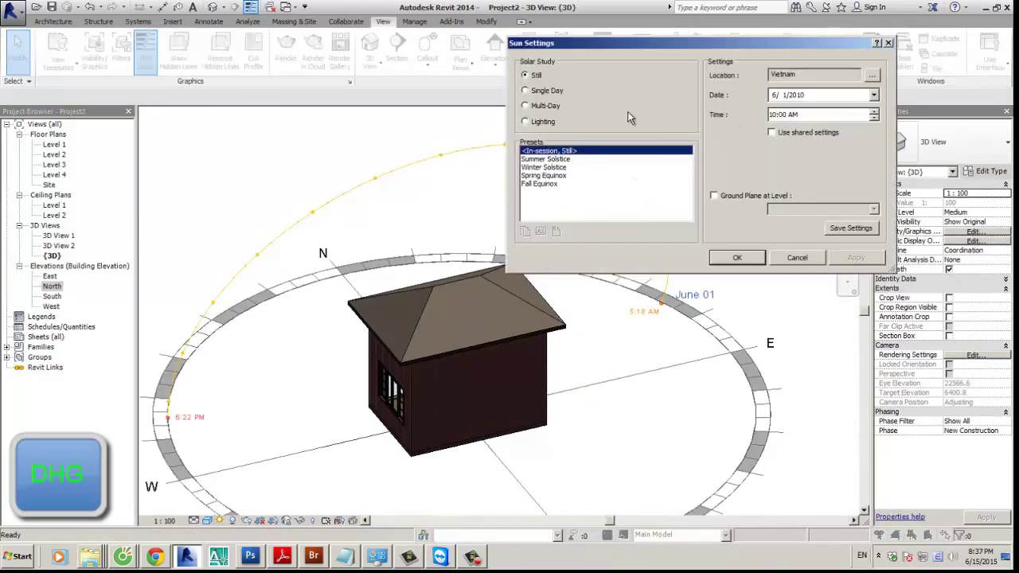
click(533, 92)
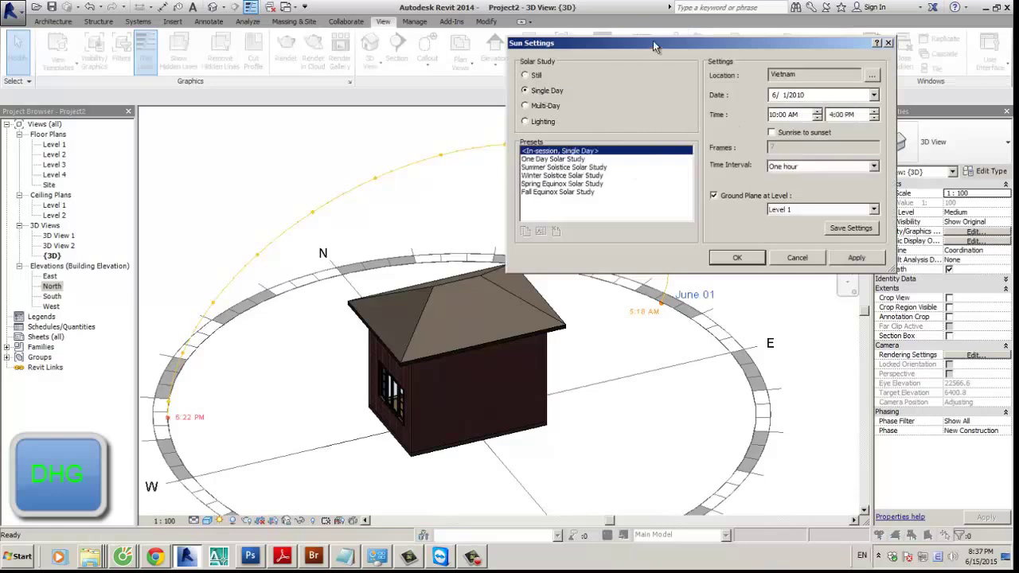
drag(657, 46, 603, 43)
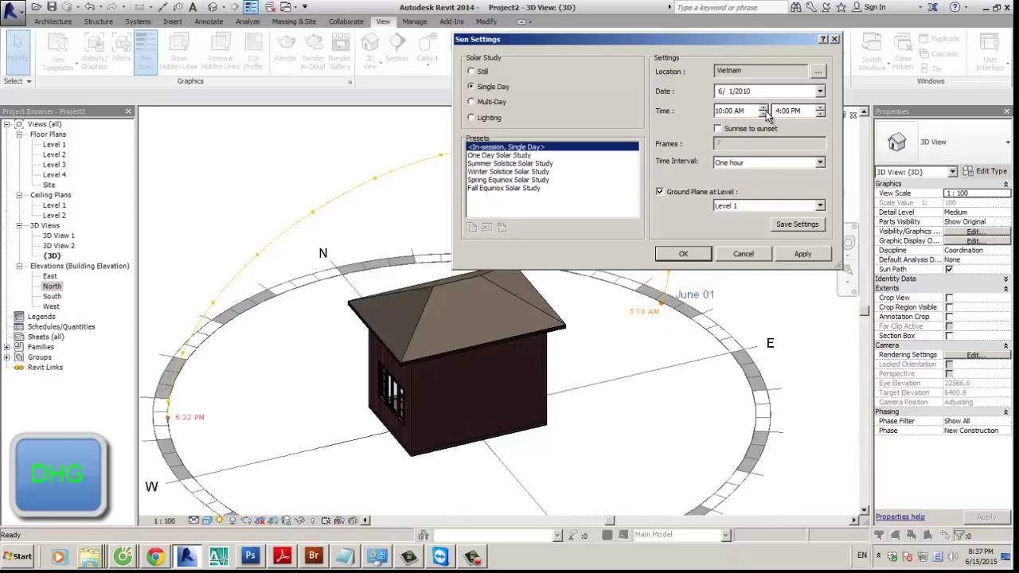
click(741, 164)
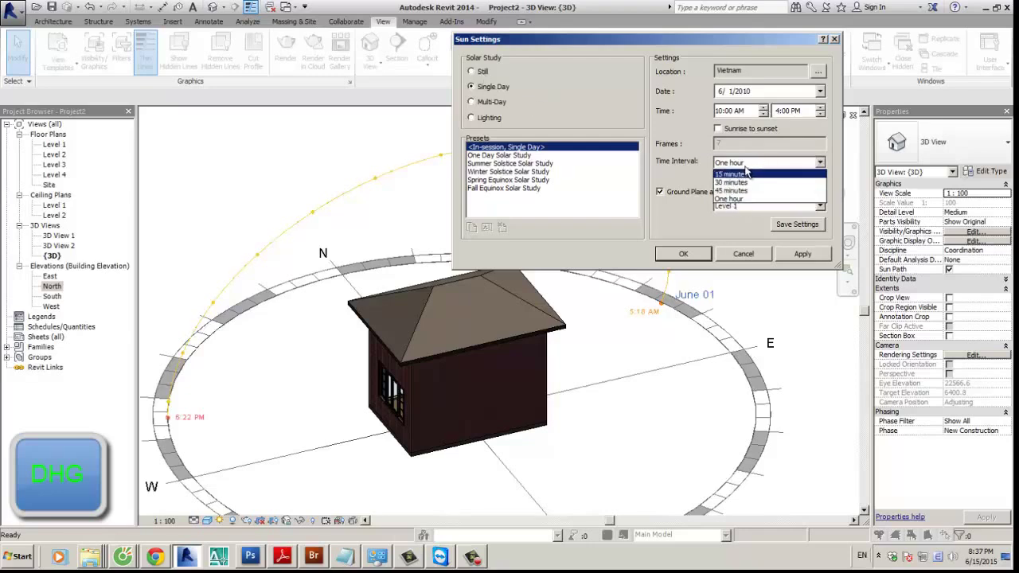
click(693, 181)
Step: Compare the dates of the single-day presets for one day, the summer and winter solstices, and the spring and fall equinoxes
click(501, 155)
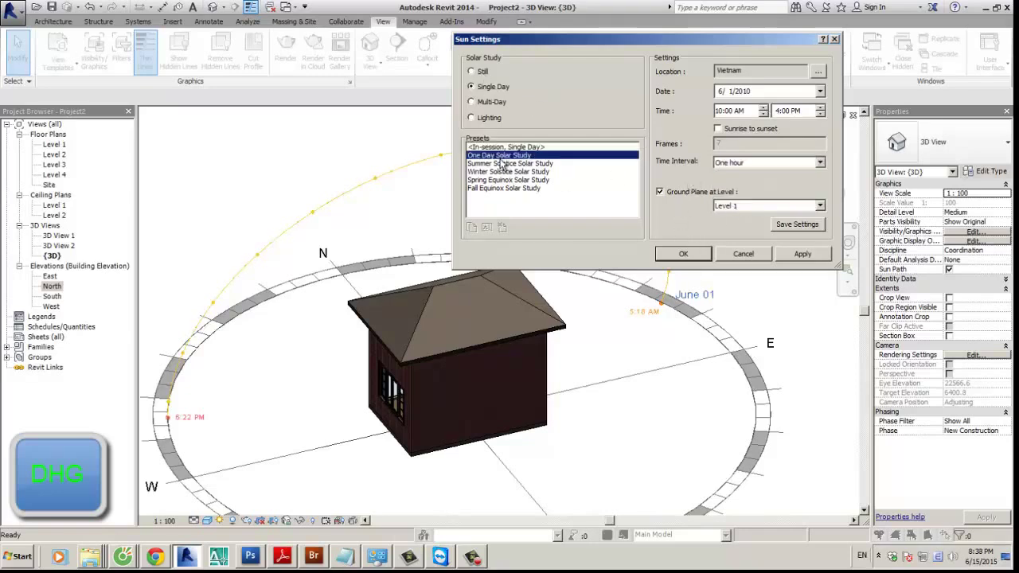
click(500, 165)
click(503, 172)
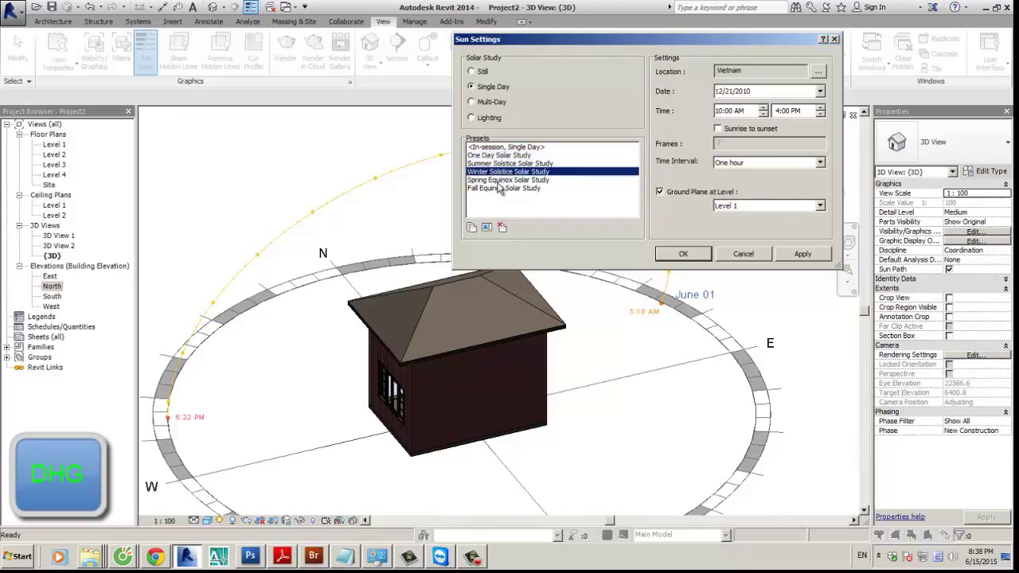
click(508, 180)
click(502, 156)
click(508, 171)
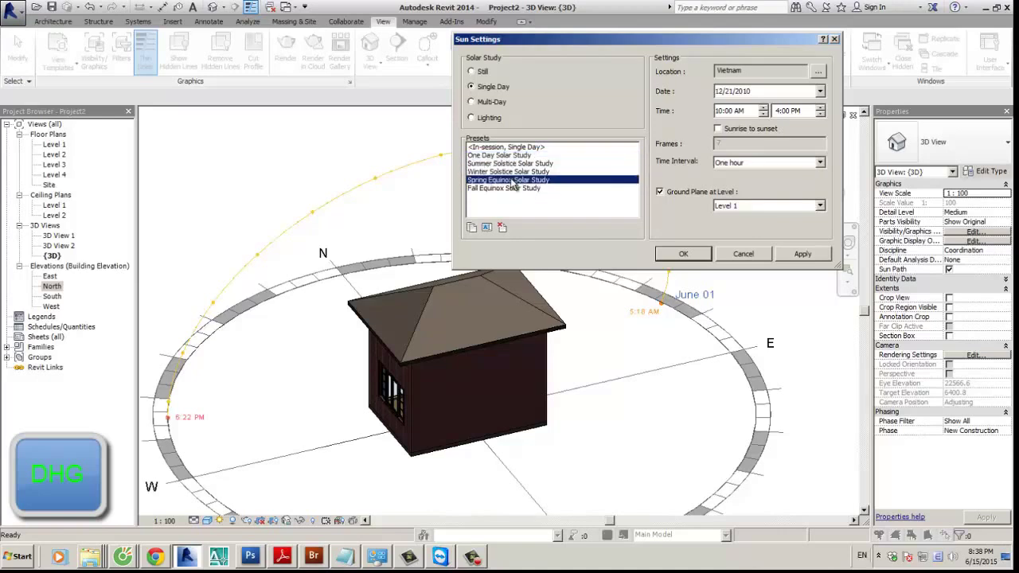
click(509, 180)
click(515, 163)
click(510, 180)
click(510, 188)
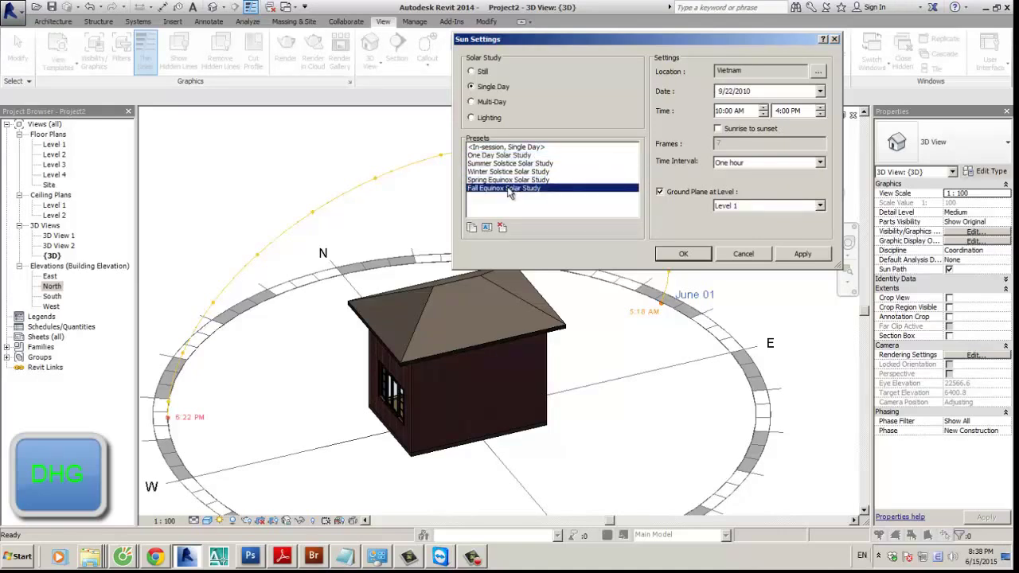
click(510, 171)
click(514, 163)
click(511, 180)
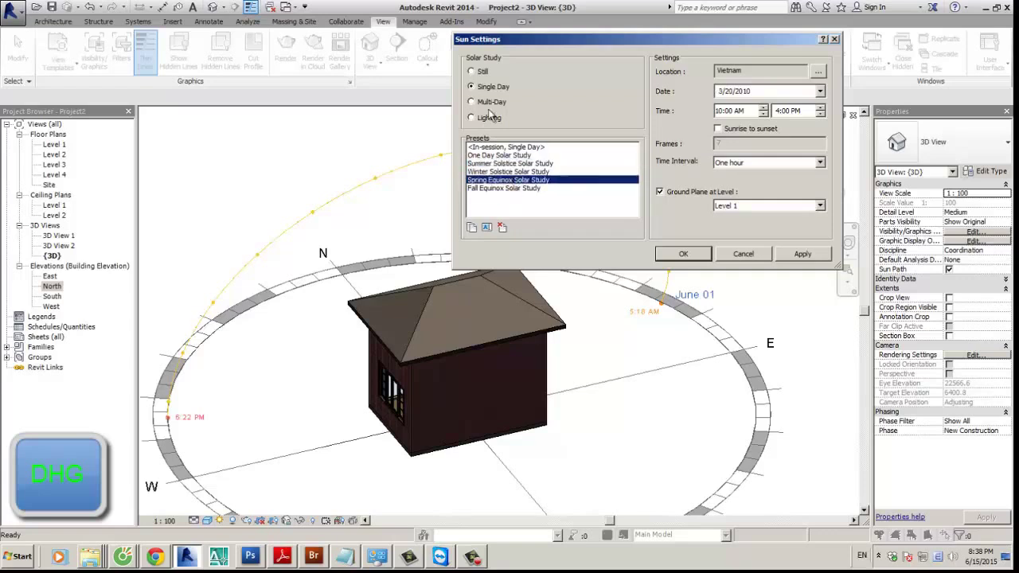
Step: Apply a Multi-Day solar study from 1/1/2010 to 12/15/2010 and inspect the sun path around the house
click(491, 103)
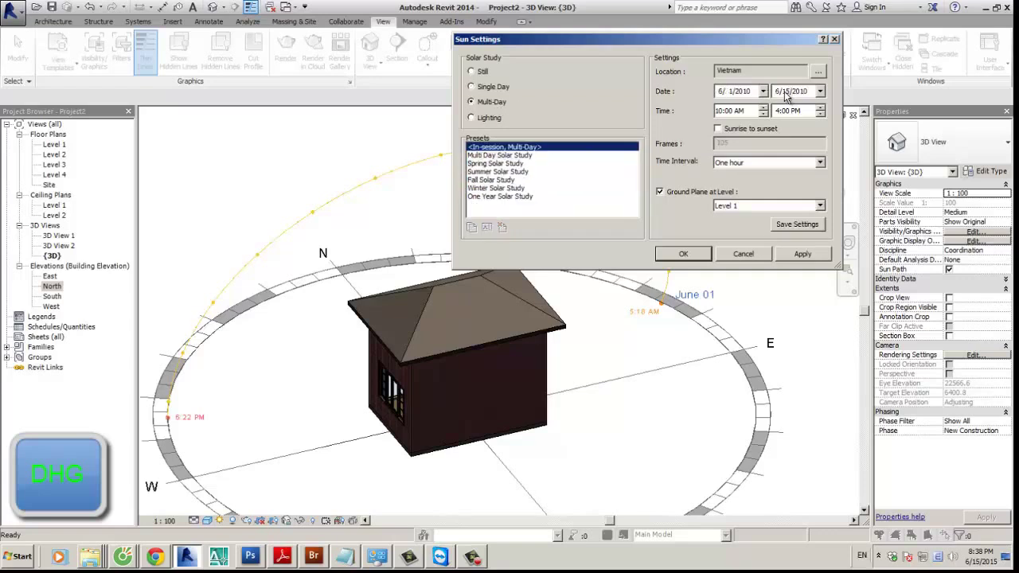
drag(729, 48, 768, 39)
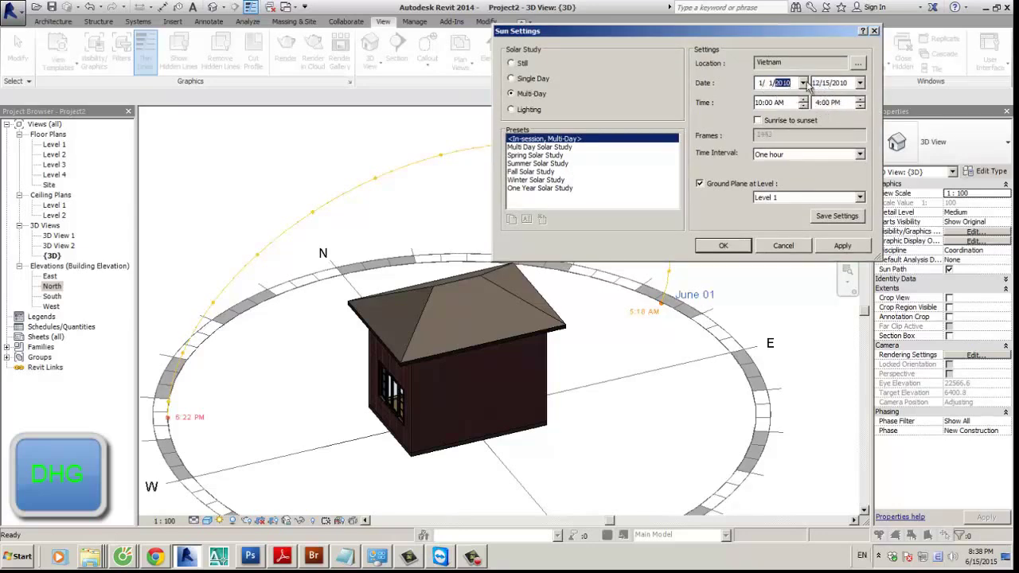
click(841, 246)
click(722, 245)
shift+middle_drag(723, 245, 635, 483)
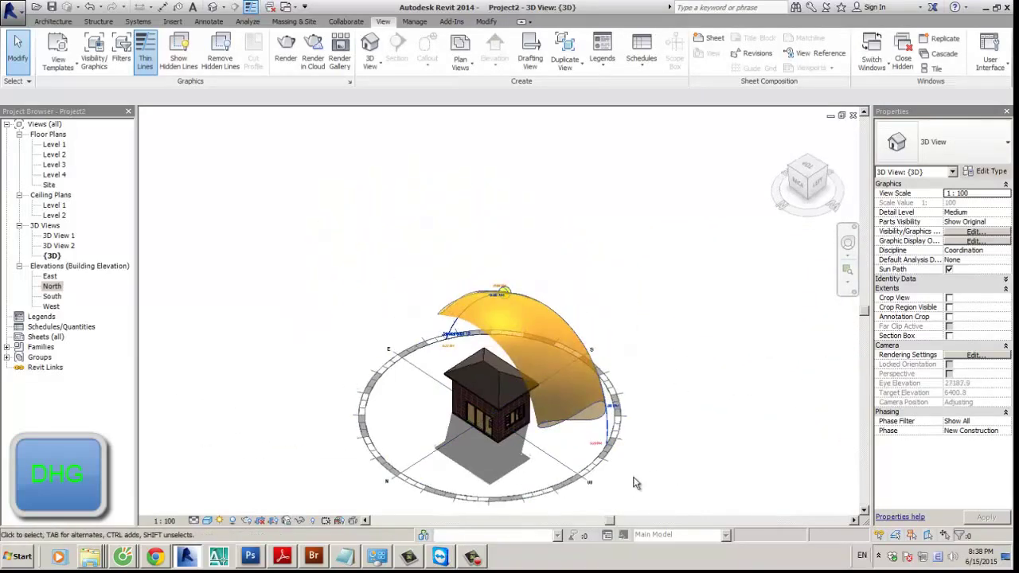
shift+middle_drag(593, 414, 524, 386)
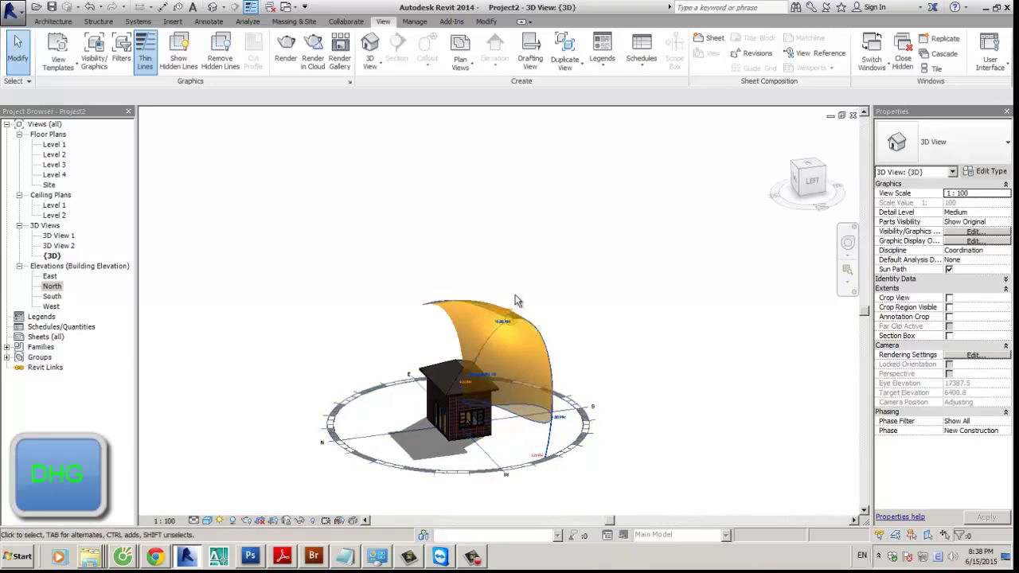
shift+middle_drag(515, 300, 601, 366)
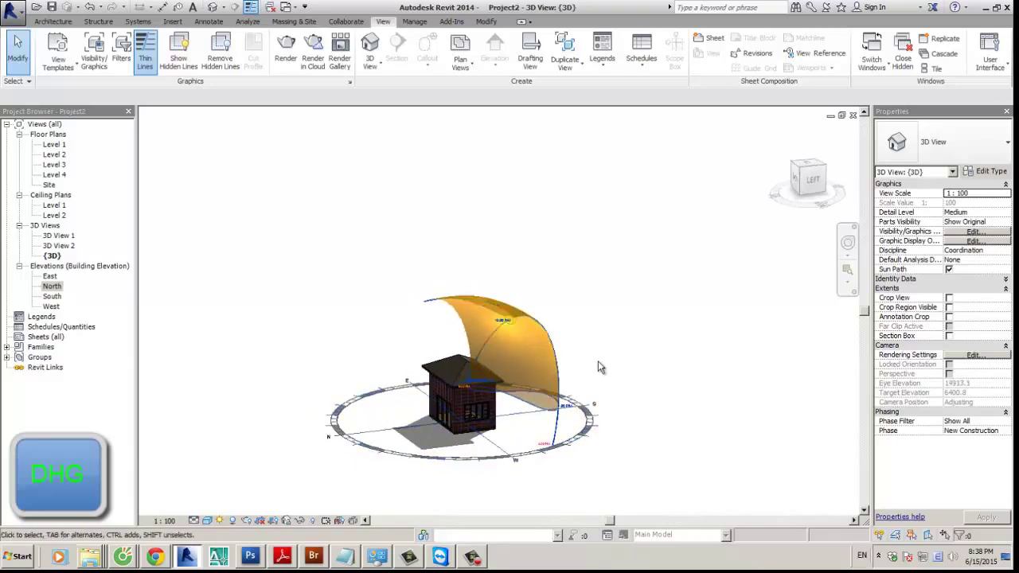
Step: Open the NOBITAXD (G:) drive in File Explorer and place its window beside the sun path view
key(super+e)
double_click(683, 165)
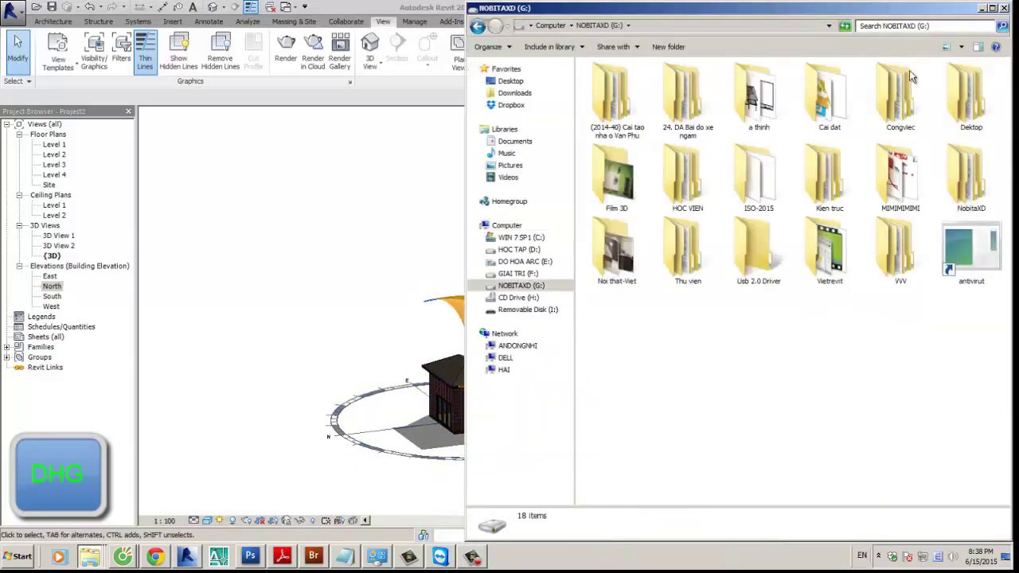
drag(895, 10, 844, 13)
click(867, 113)
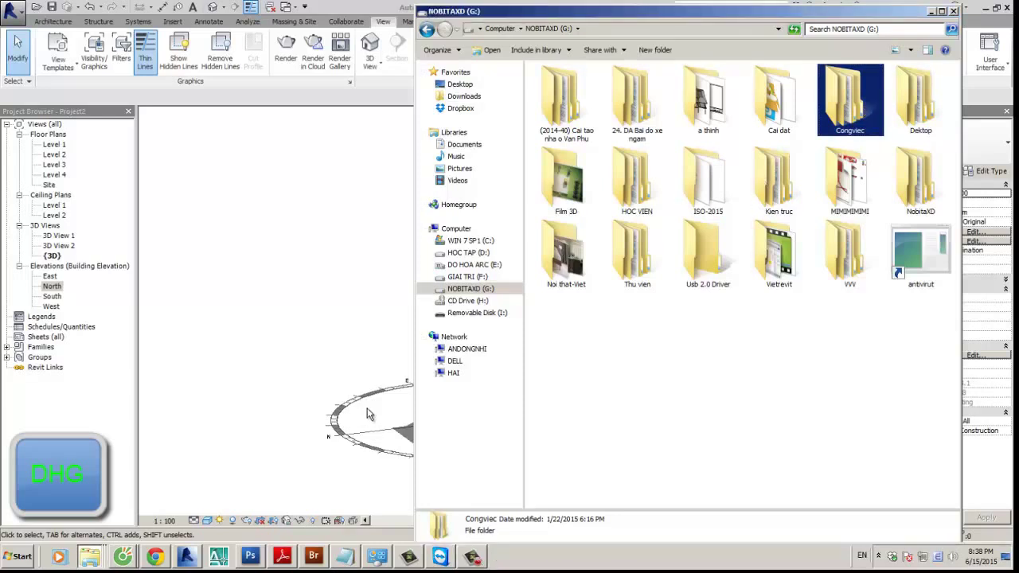
drag(655, 19, 753, 24)
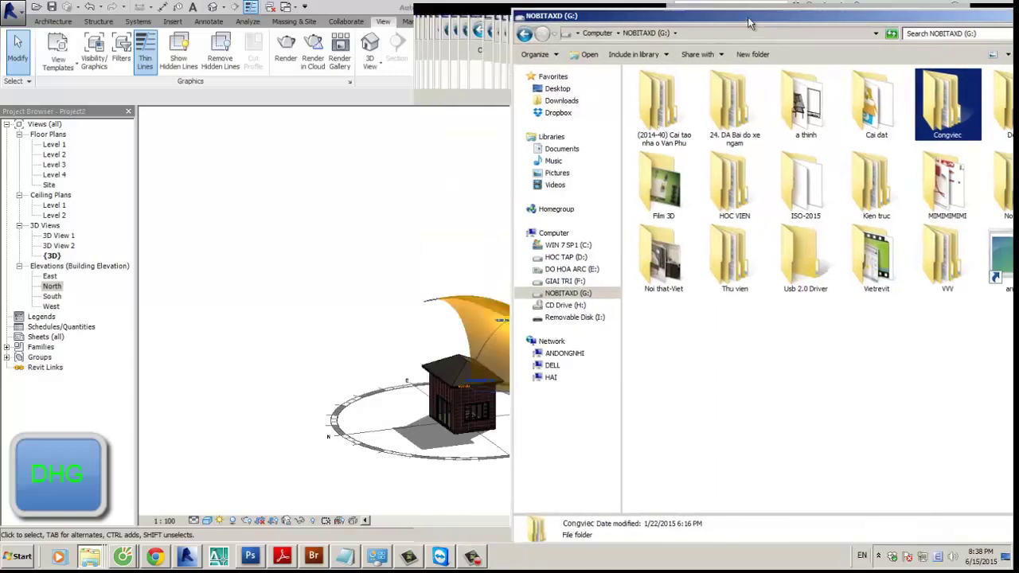
Step: Switch back to Revit and examine the sun path and the house's shadow from another angle
shift+middle_drag(378, 332, 326, 378)
shift+middle_drag(446, 360, 524, 351)
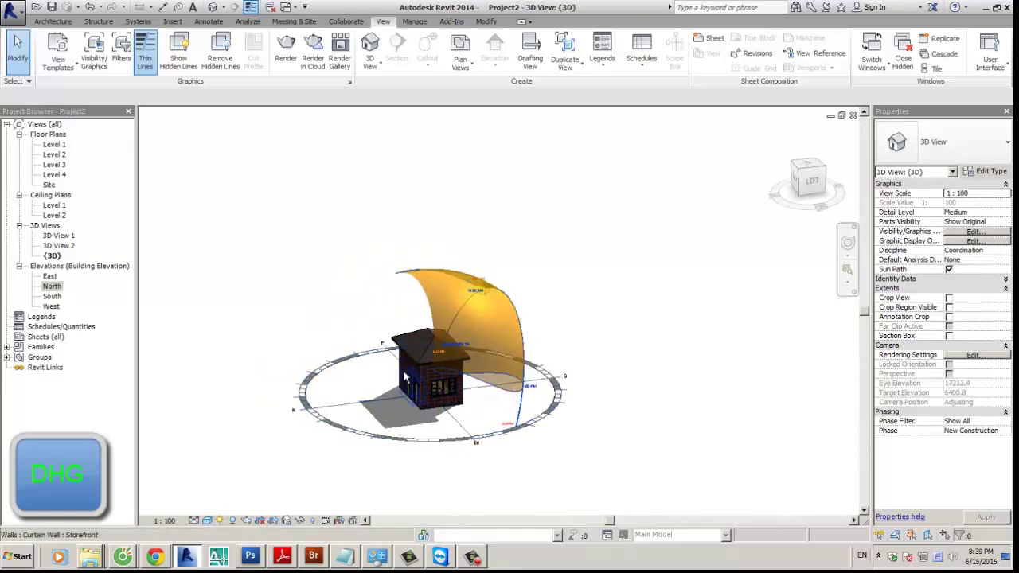
shift+middle_drag(408, 379, 358, 386)
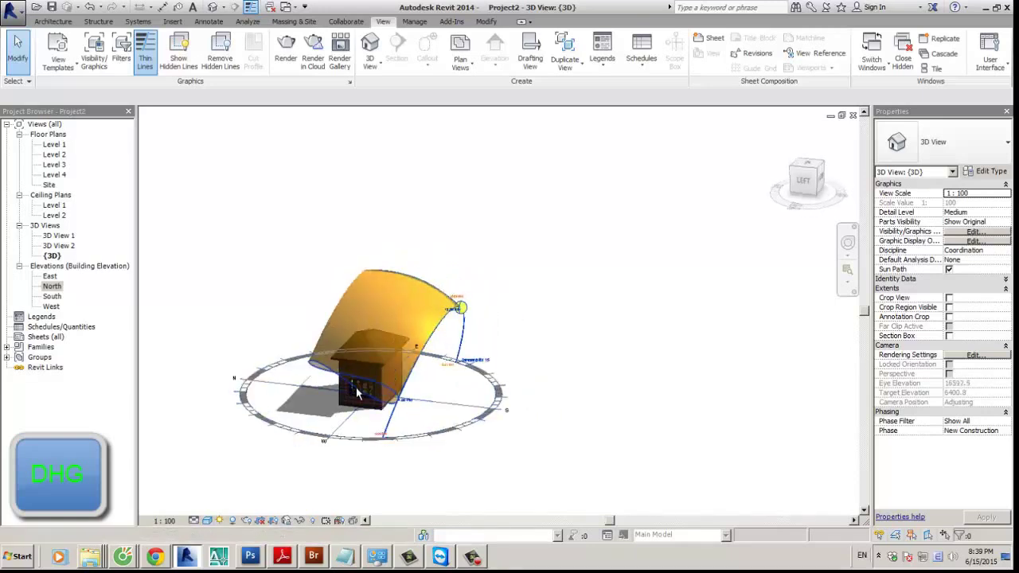
Step: Return to File Explorer and browse through Congviec and 2015 to the 08-Truong QT project folder
key(alt+Tab)
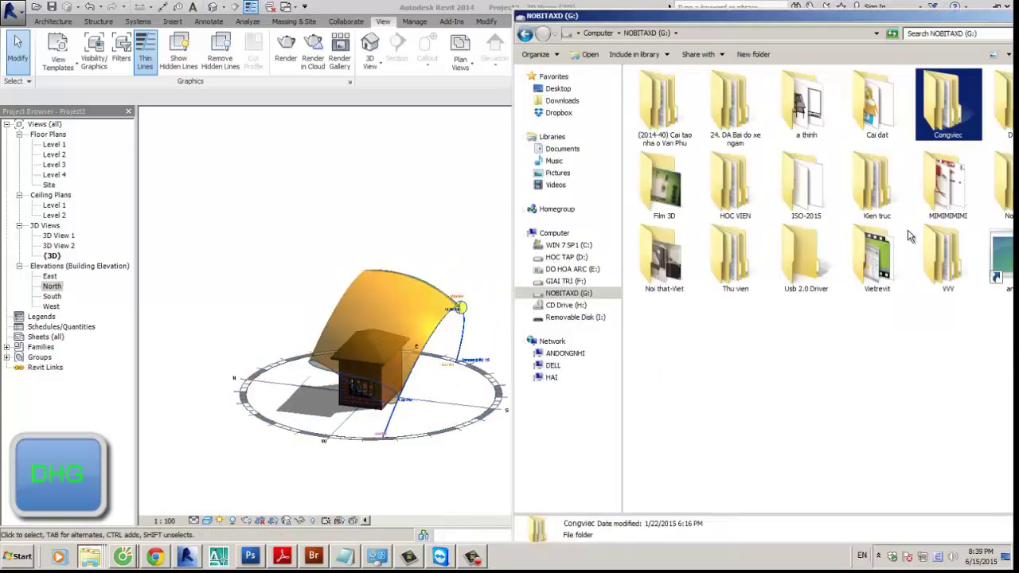
drag(904, 20, 776, 39)
double_click(860, 94)
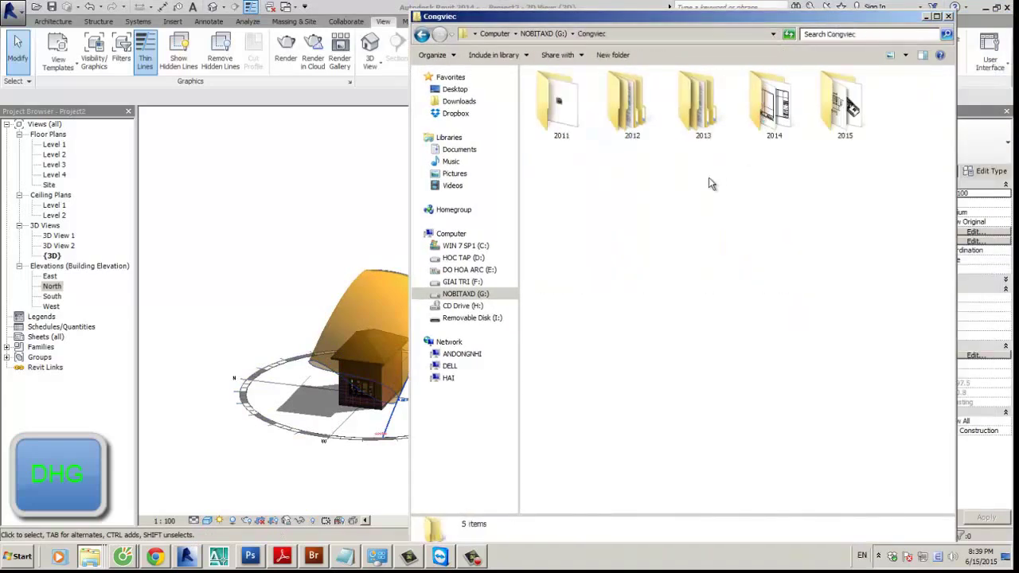
double_click(769, 104)
key(BackSpace)
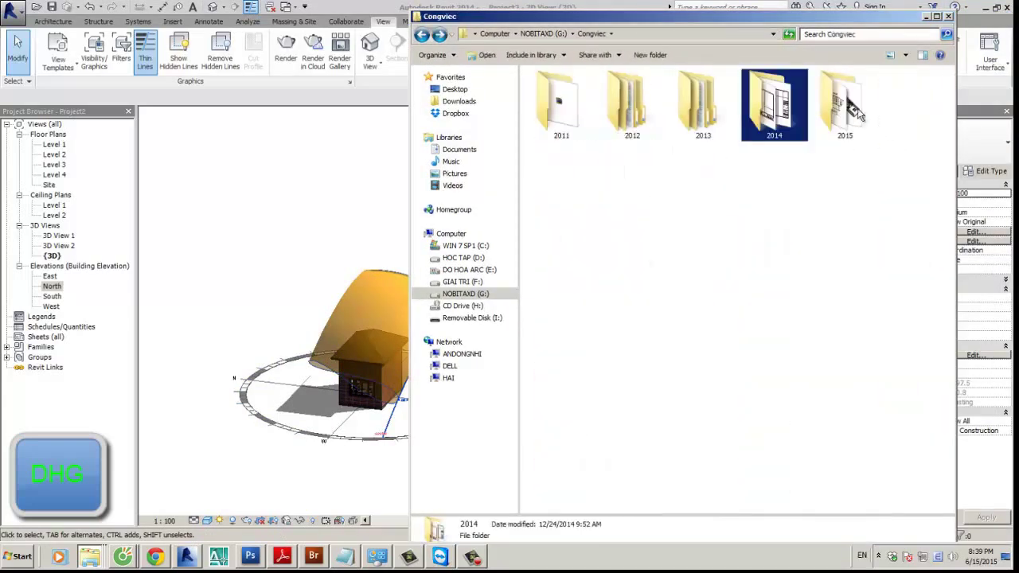
double_click(842, 102)
click(776, 262)
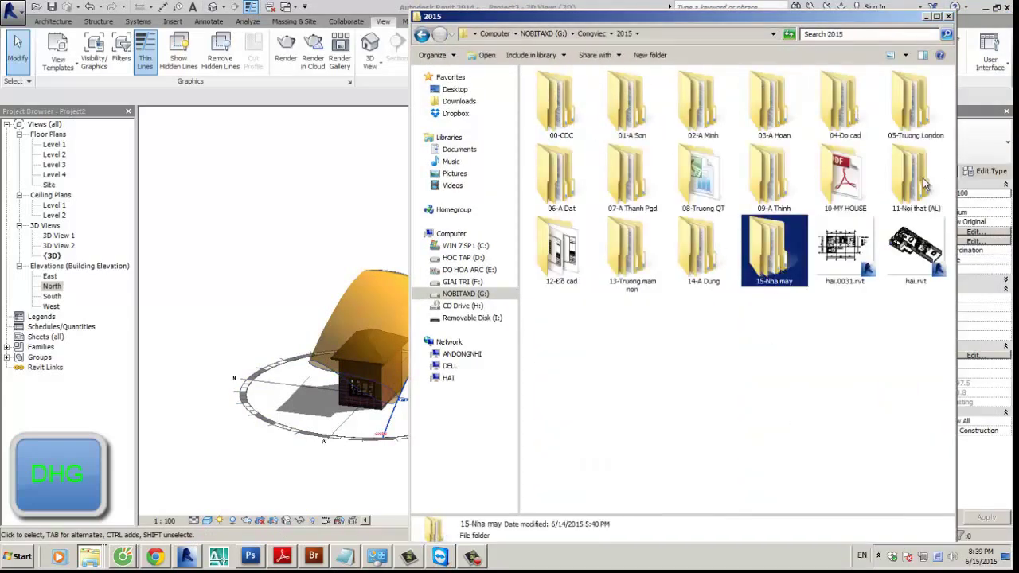
double_click(702, 179)
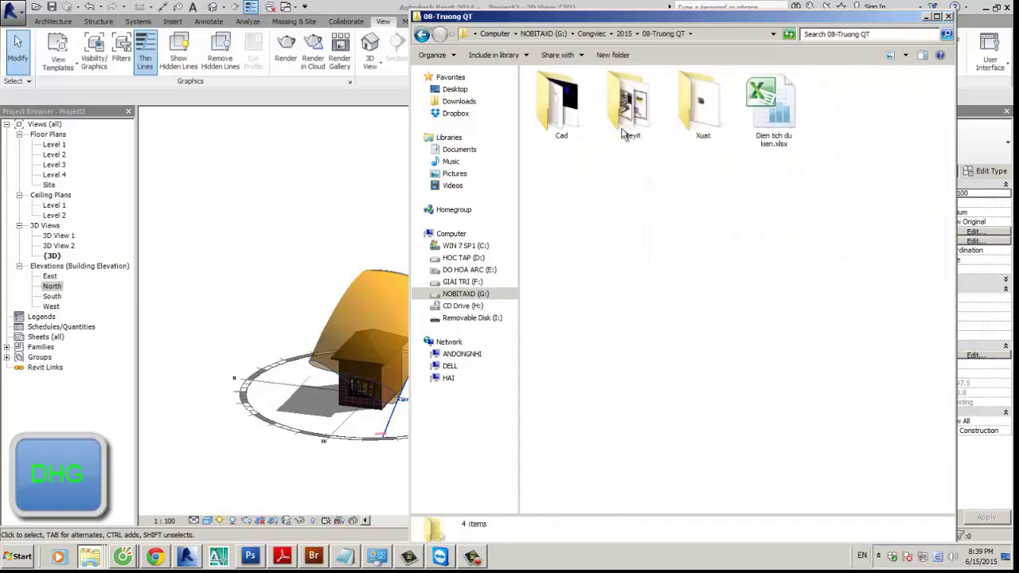
Step: Browse the Xuat export folder, checking PA2, and open the L4 folder inside Mat bang
double_click(703, 103)
click(581, 111)
double_click(686, 114)
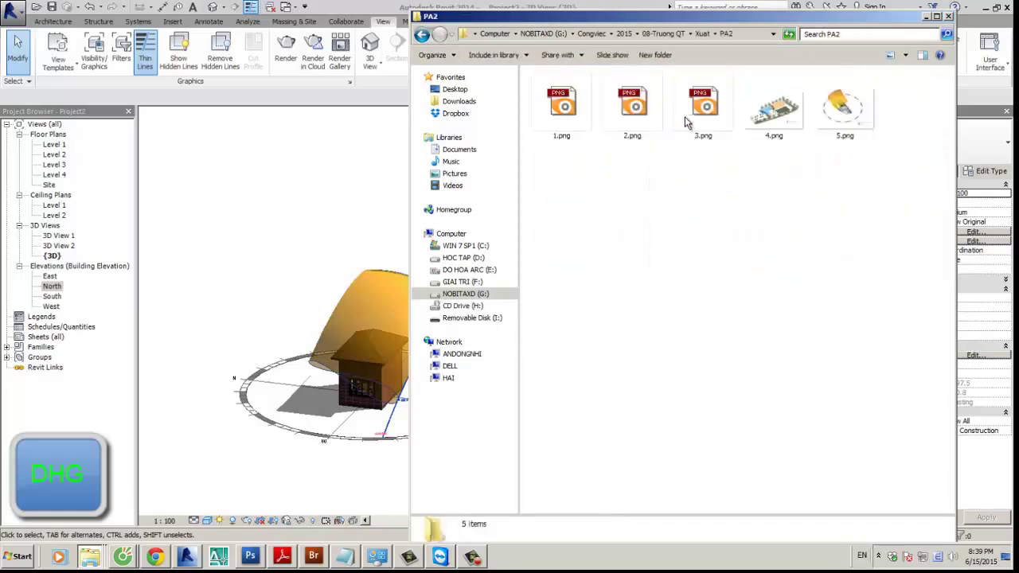
key(BackSpace)
double_click(590, 111)
double_click(761, 126)
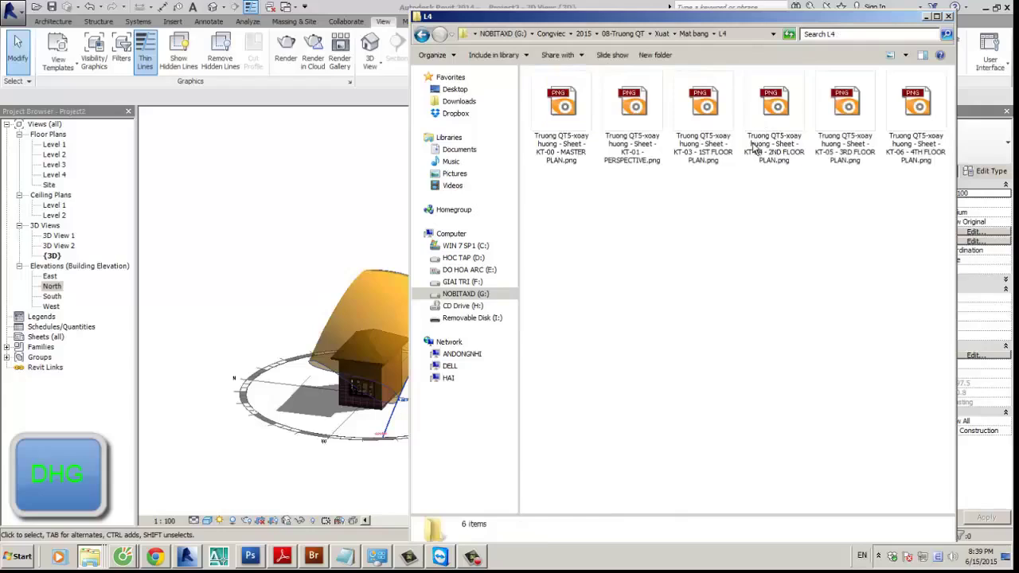
Step: View the exported school sheets from the master plan through the KT-01 perspective to the floor plans, and close the viewer and folder
double_click(581, 137)
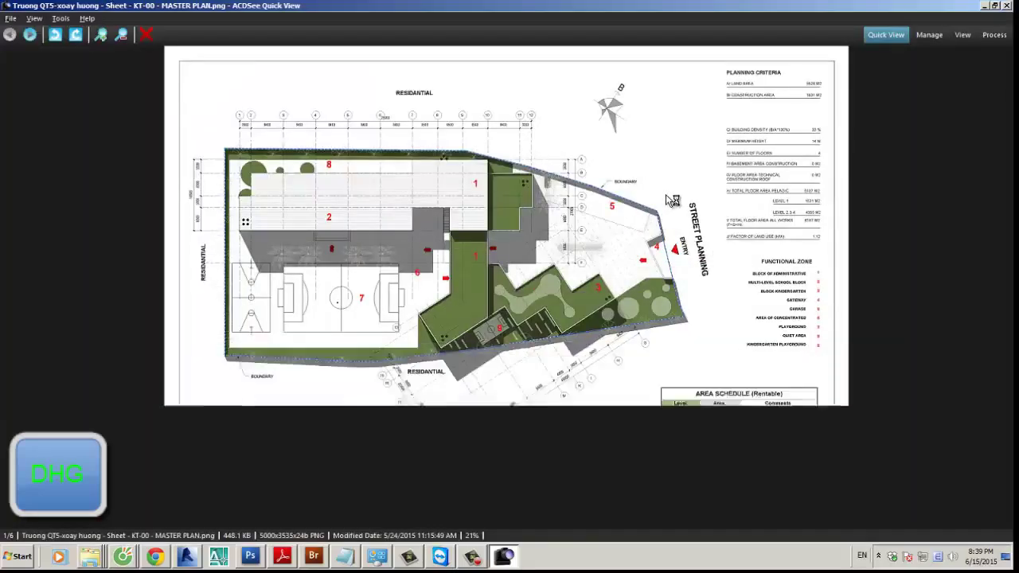
double_click(665, 194)
scroll(617, 230, down, 1)
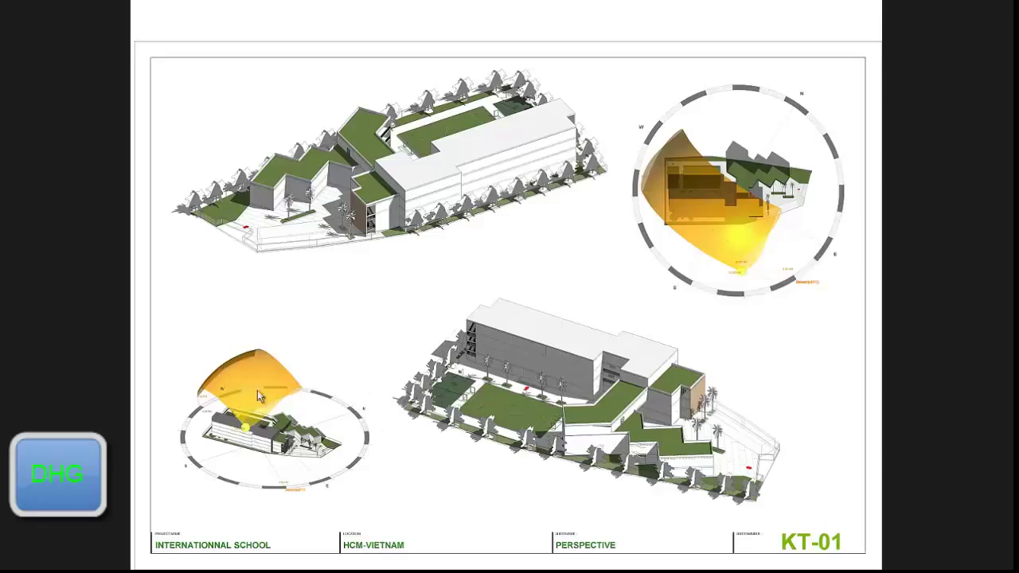
scroll(292, 396, down, 2)
scroll(321, 396, down, 1)
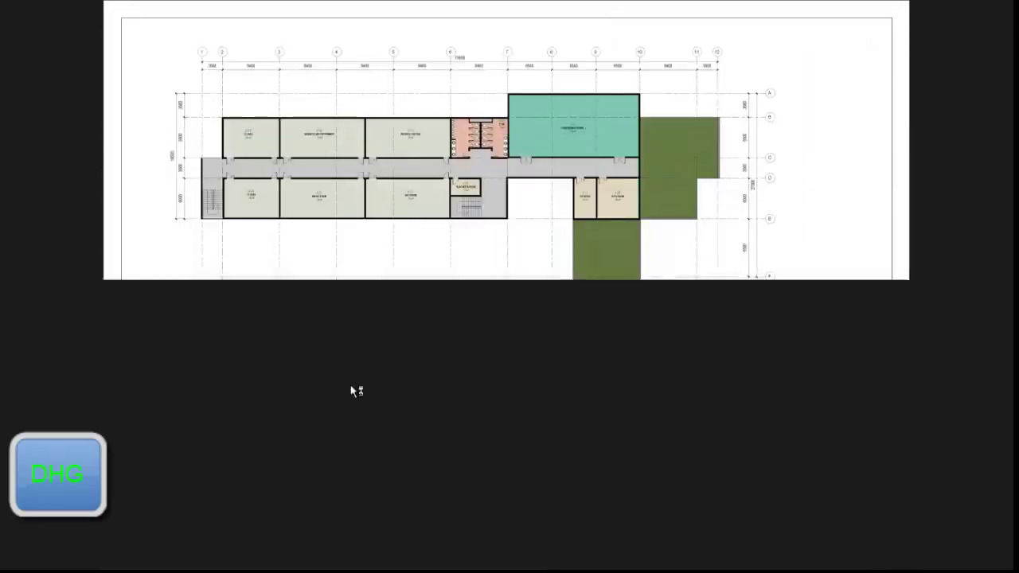
key(Escape)
key(Escape)
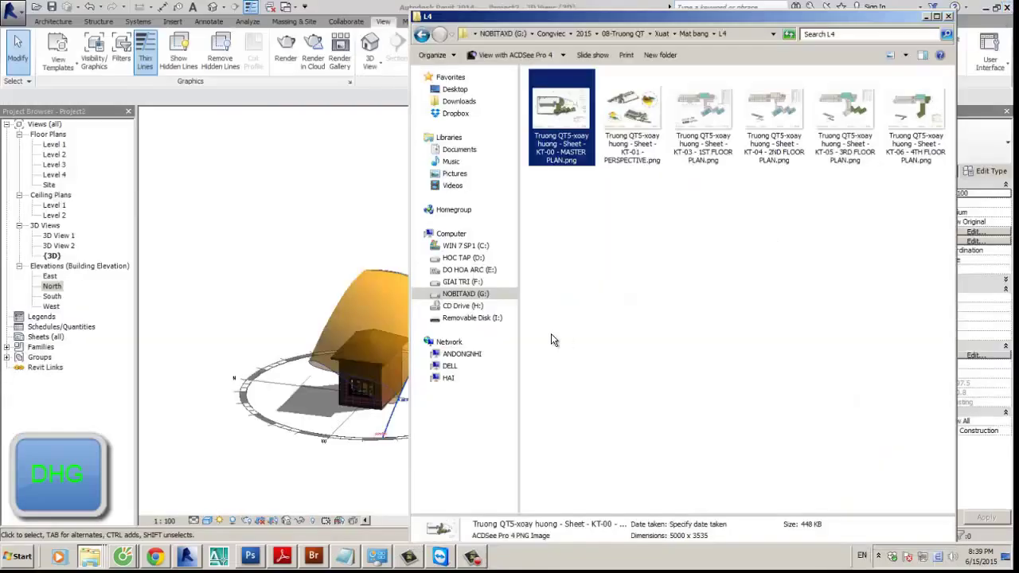
key(alt+F4)
Step: Open the 3D view's sun settings, switch the solar study to Lighting and examine the azimuth and altitude values
shift+middle_drag(458, 410, 262, 486)
click(220, 521)
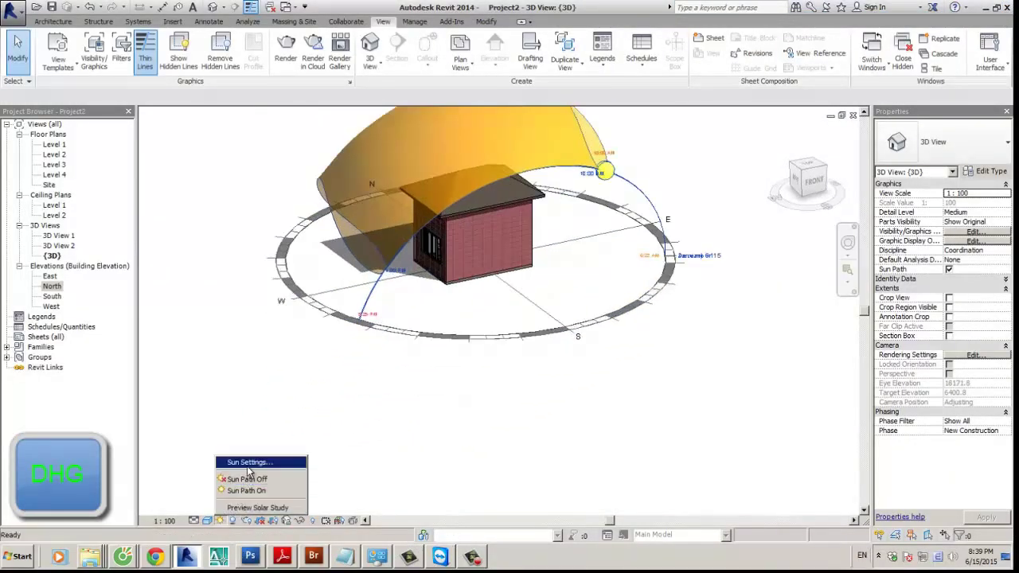
click(249, 462)
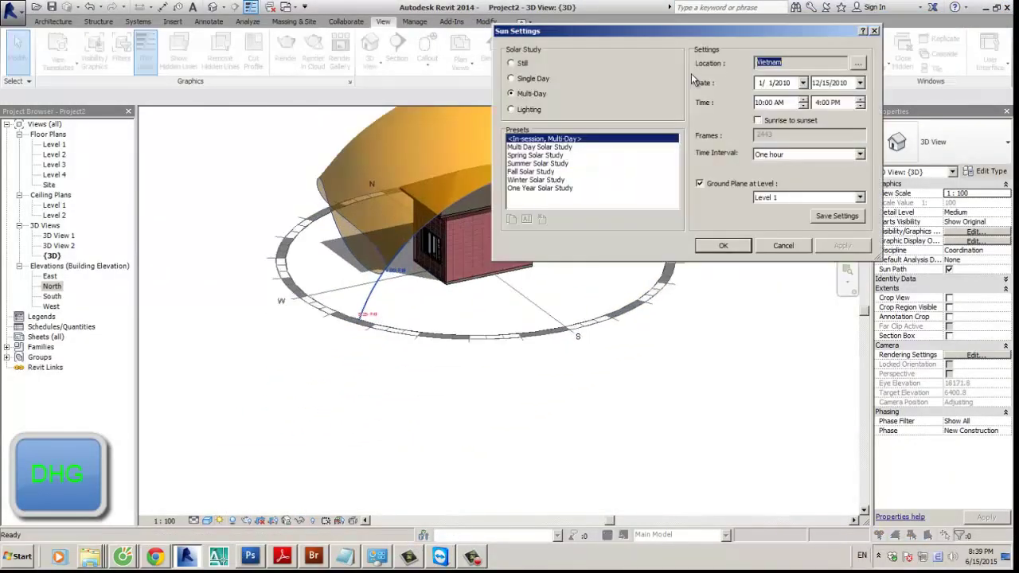
click(545, 114)
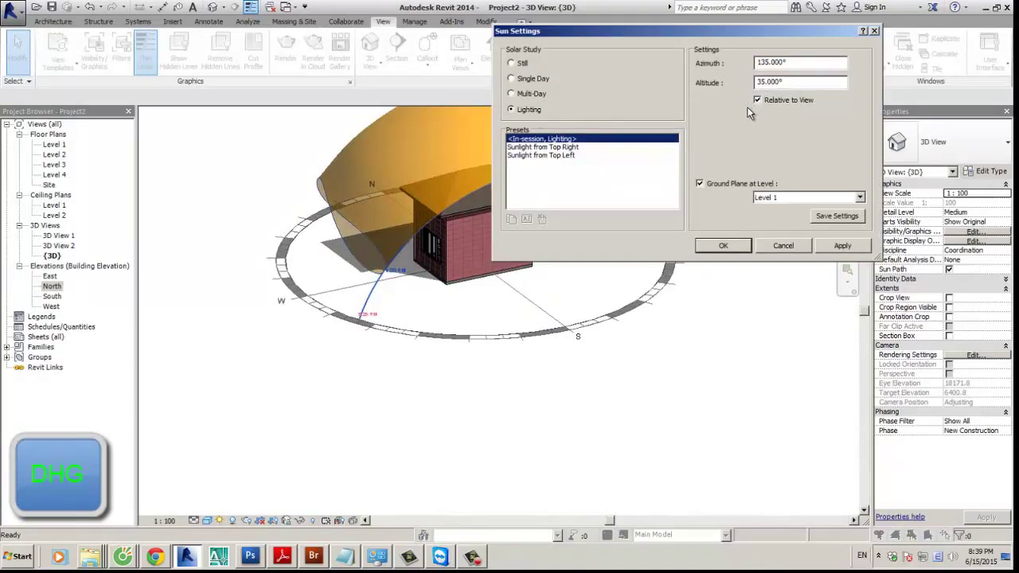
drag(691, 33, 662, 129)
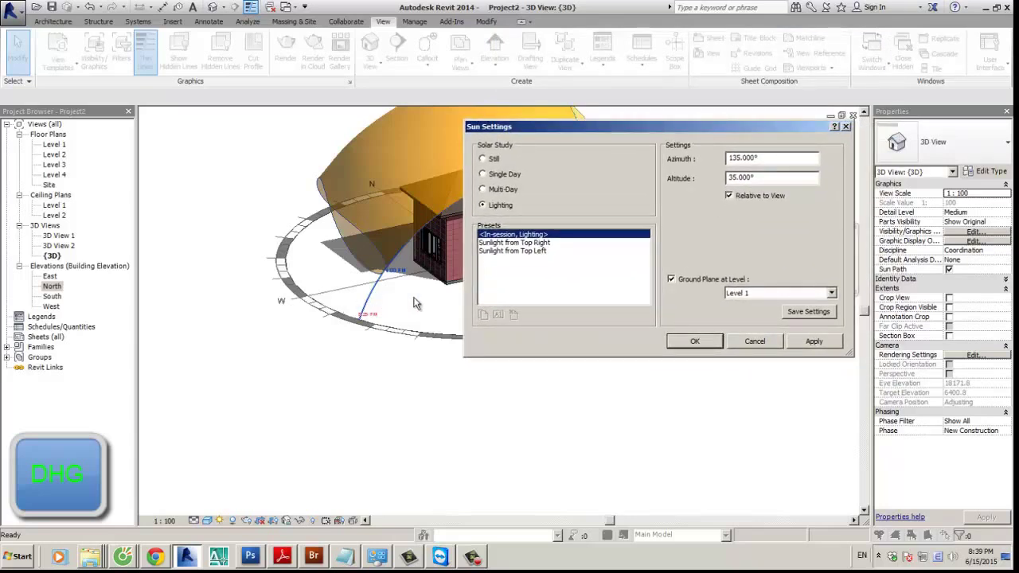
double_click(744, 157)
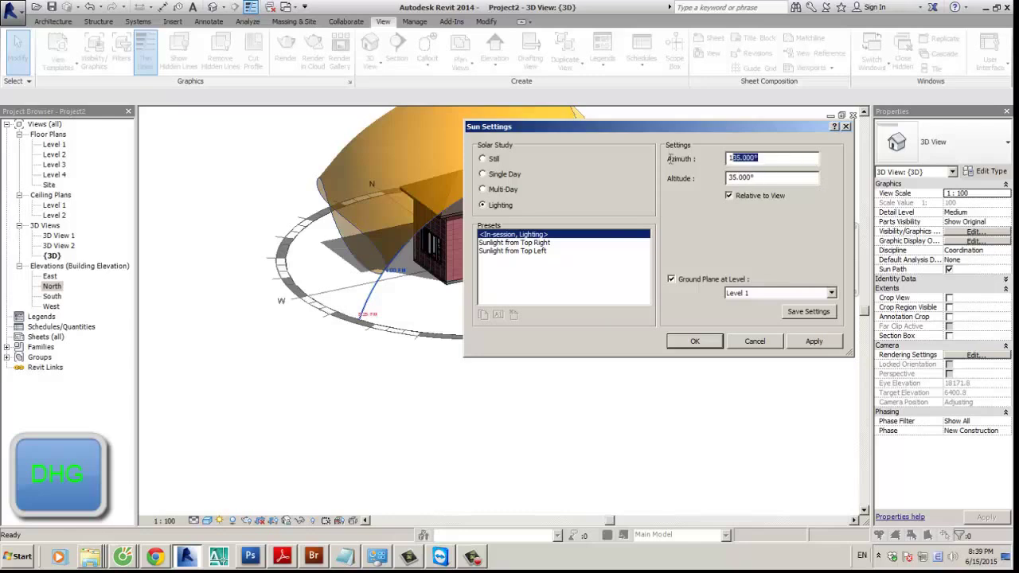
double_click(765, 176)
key(shift+Tab)
drag(602, 130, 650, 136)
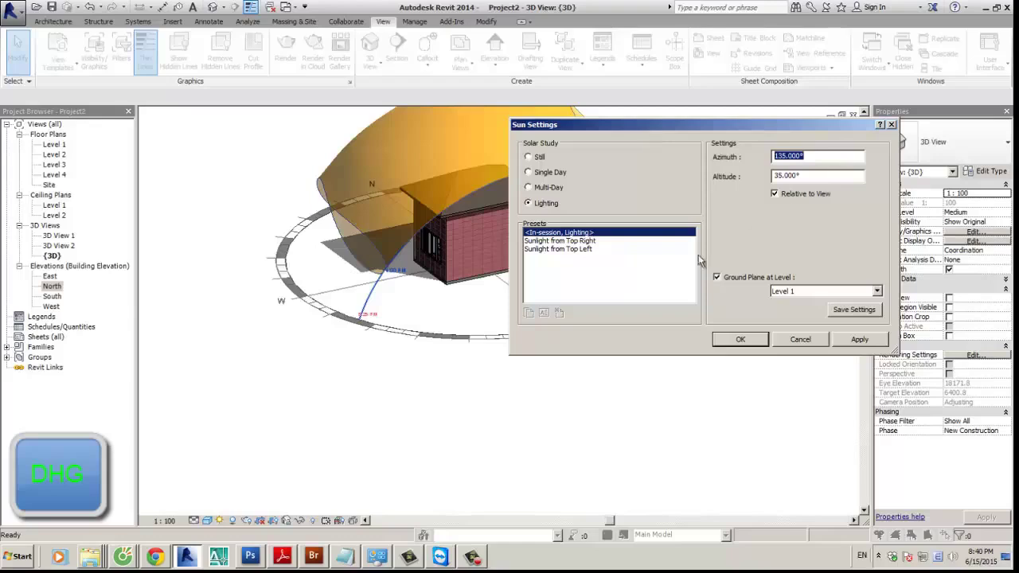
Step: Compare the Sunlight from Top Right and Sunlight from Top Left presets, and leave the sun settings without applying them
click(589, 241)
click(575, 249)
click(574, 241)
click(574, 248)
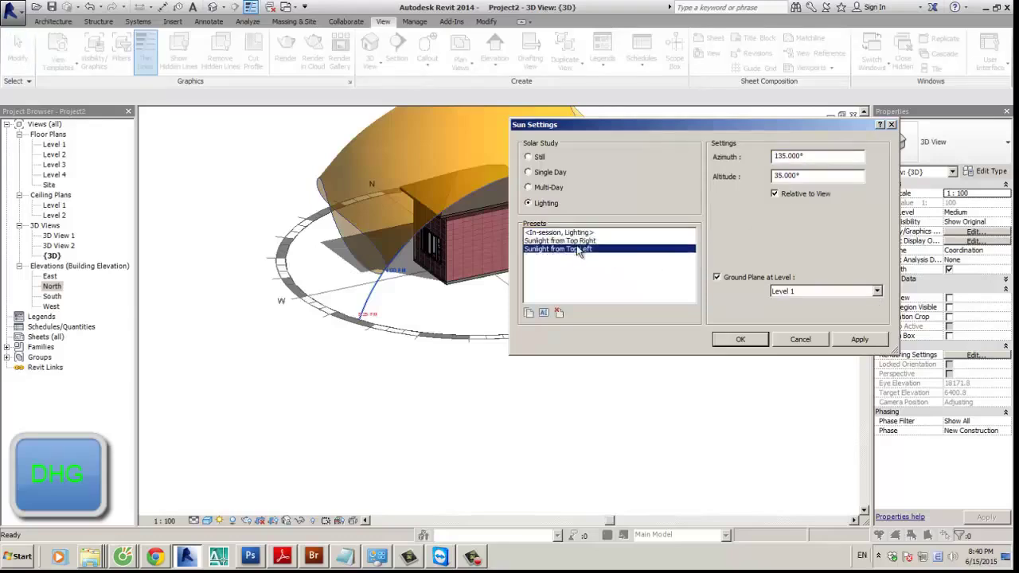
click(562, 241)
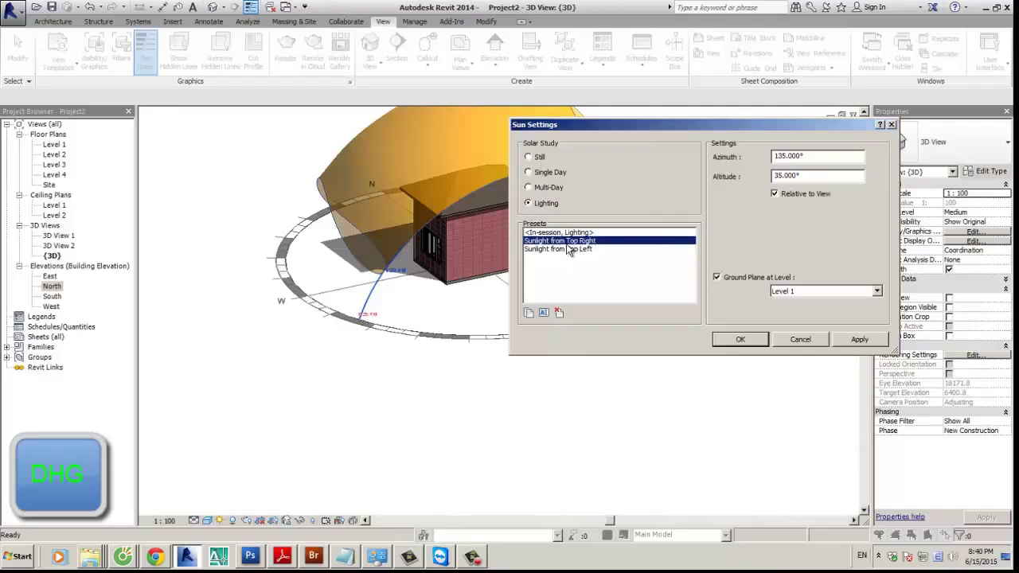
click(580, 250)
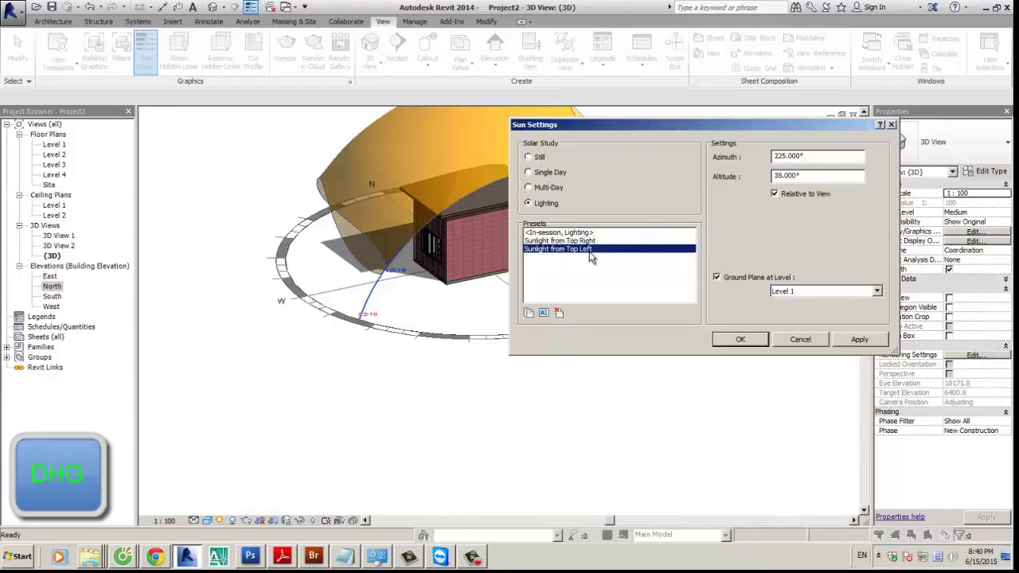
click(799, 338)
Step: Open the sun settings from the project's additional settings, dismiss the save reminder and close the settings without changes
scroll(639, 261, down, 3)
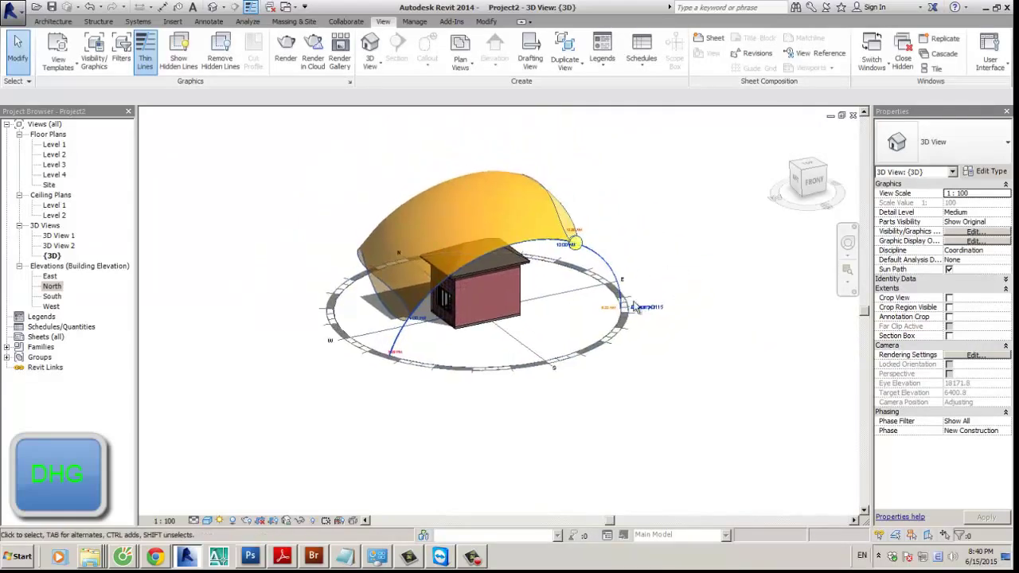
shift+middle_drag(641, 306, 662, 362)
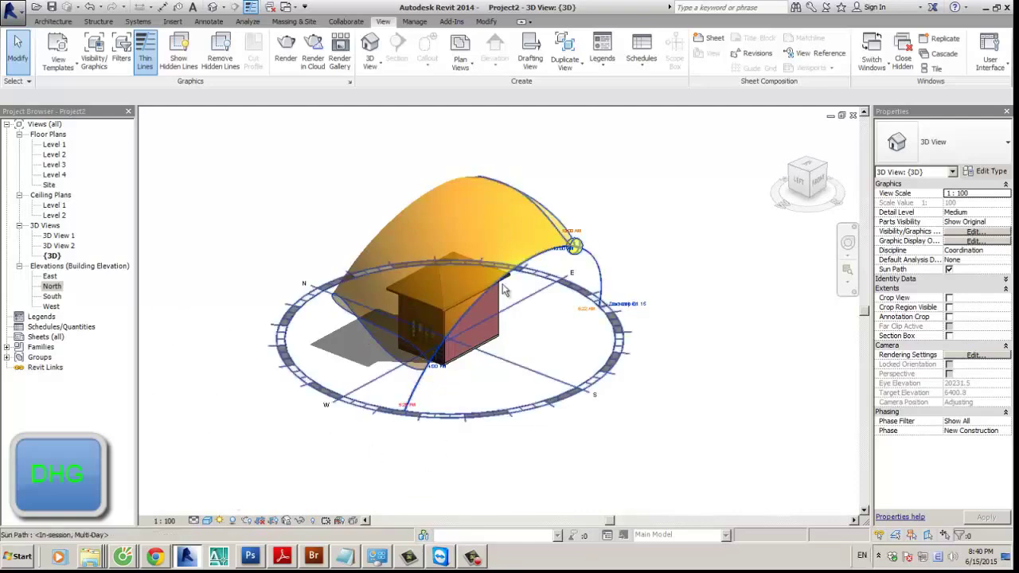
middle_drag(519, 314, 495, 360)
scroll(495, 360, down, 2)
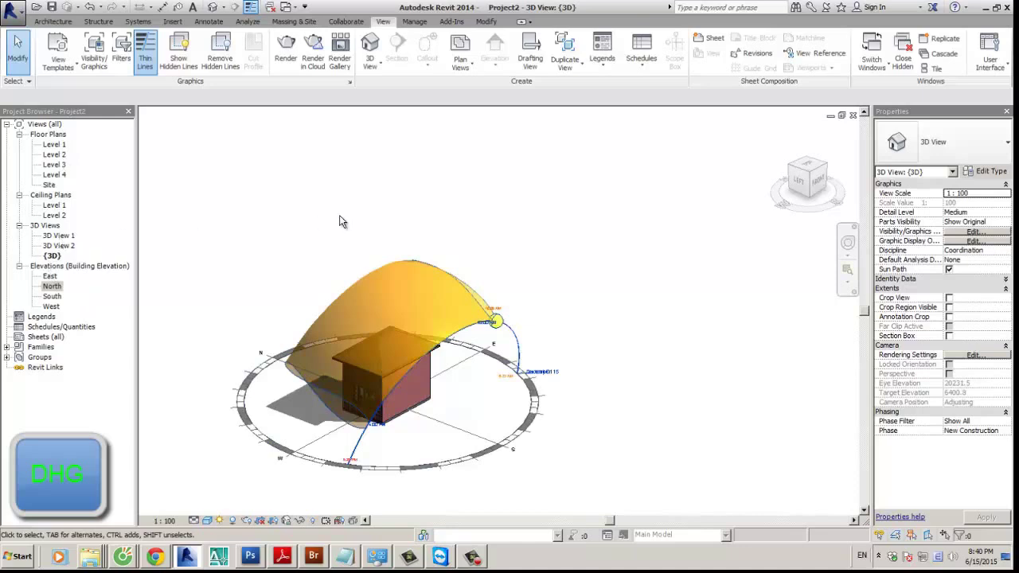
click(415, 22)
click(484, 70)
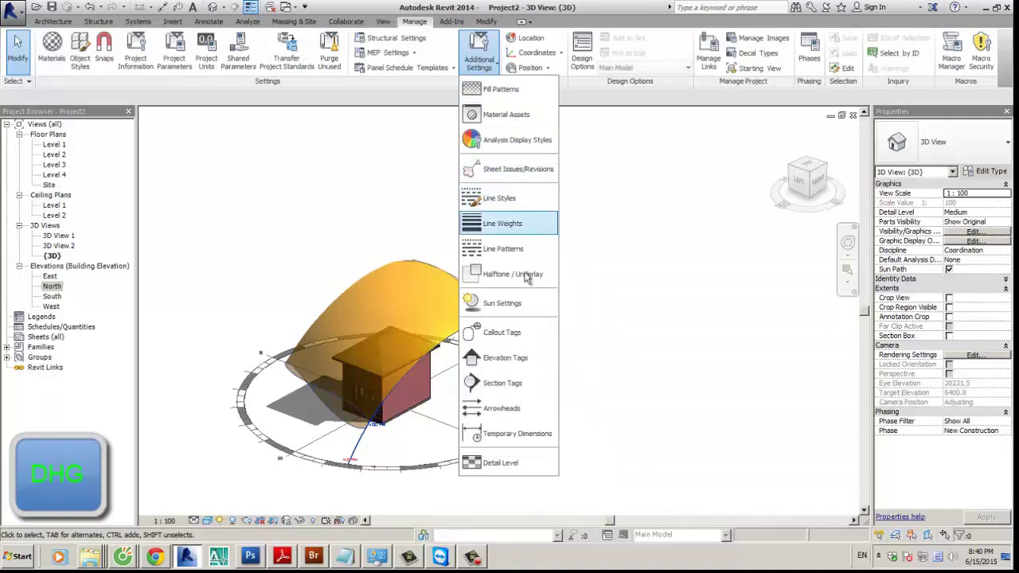
click(521, 308)
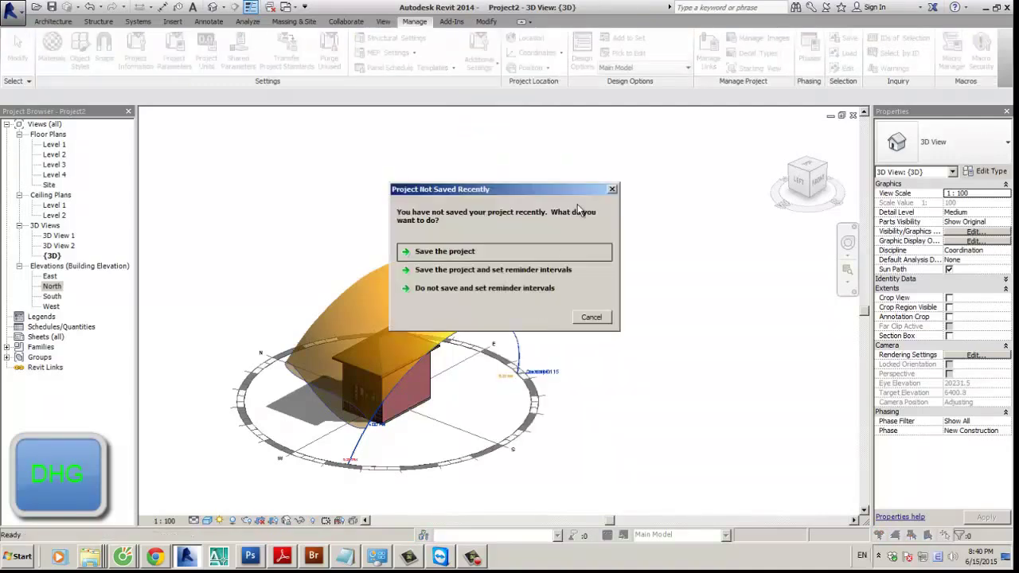
click(610, 190)
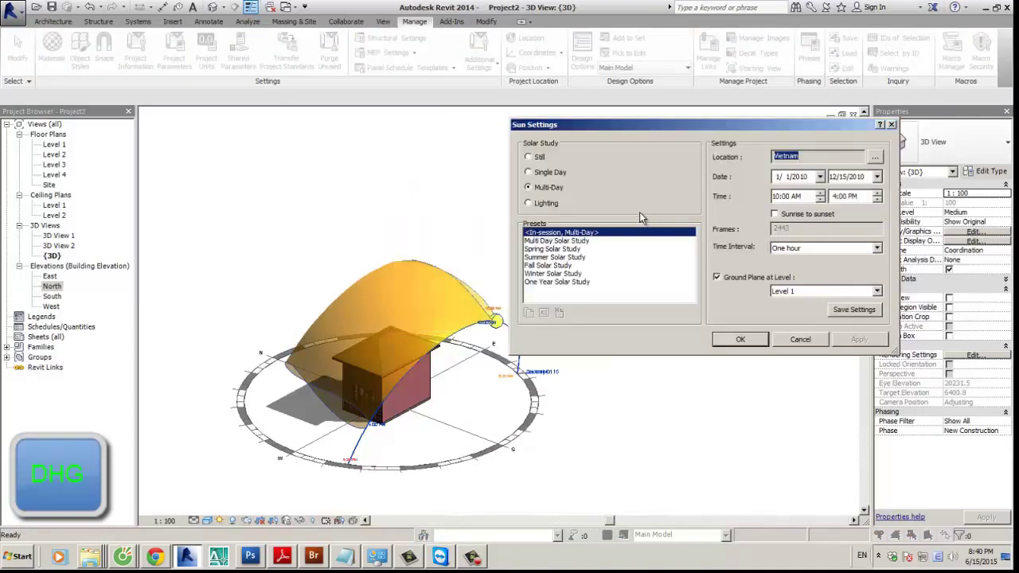
click(891, 125)
Step: Open the 3D View 1 camera view and examine the sunlight falling through the glass wall onto the floor
click(62, 237)
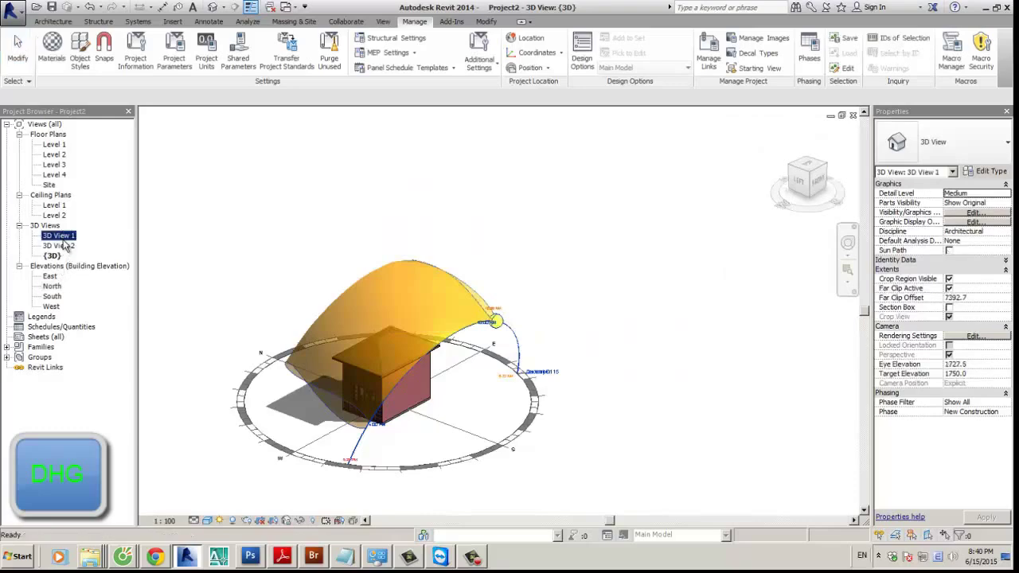
scroll(579, 388, up, 2)
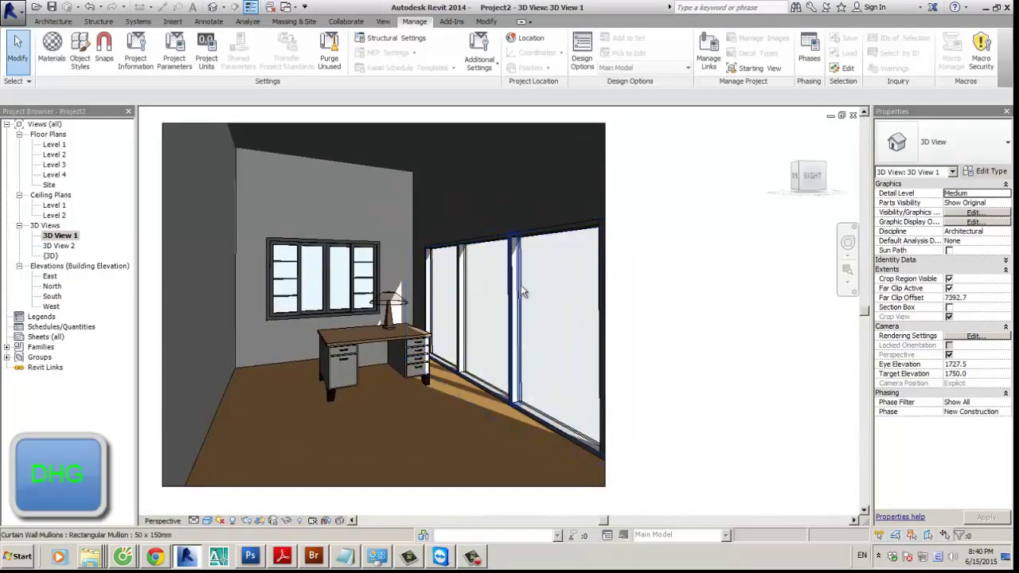
scroll(557, 310, down, 3)
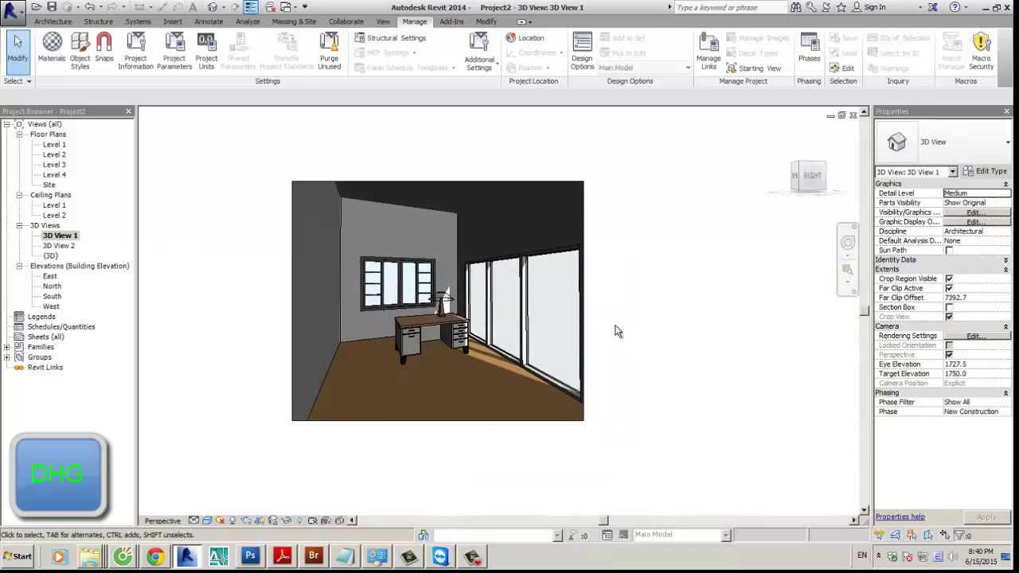
scroll(632, 321, up, 1)
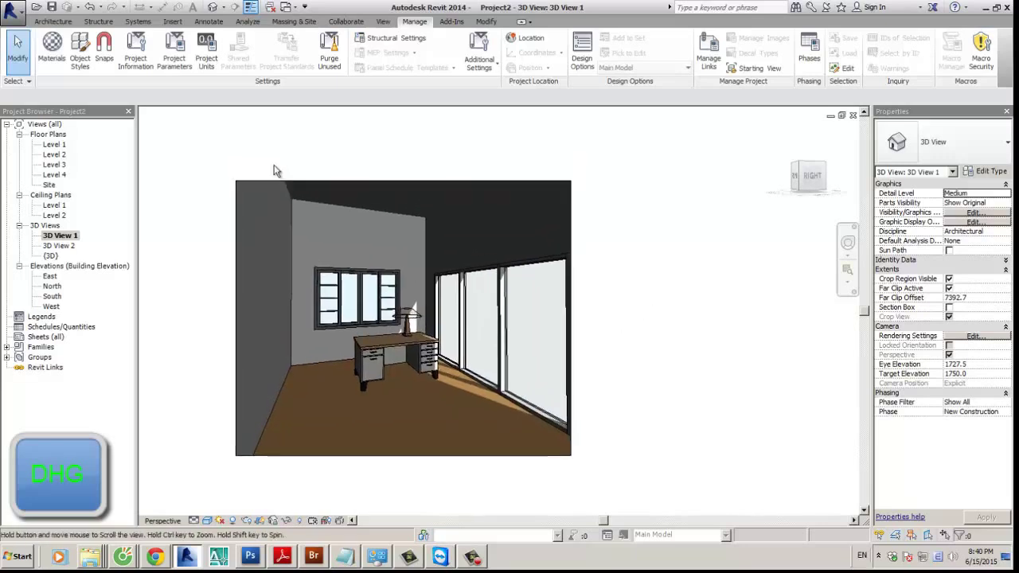
Step: Open the rendering settings for the 3D View 1 camera view, moved clear of the rendered area
click(383, 22)
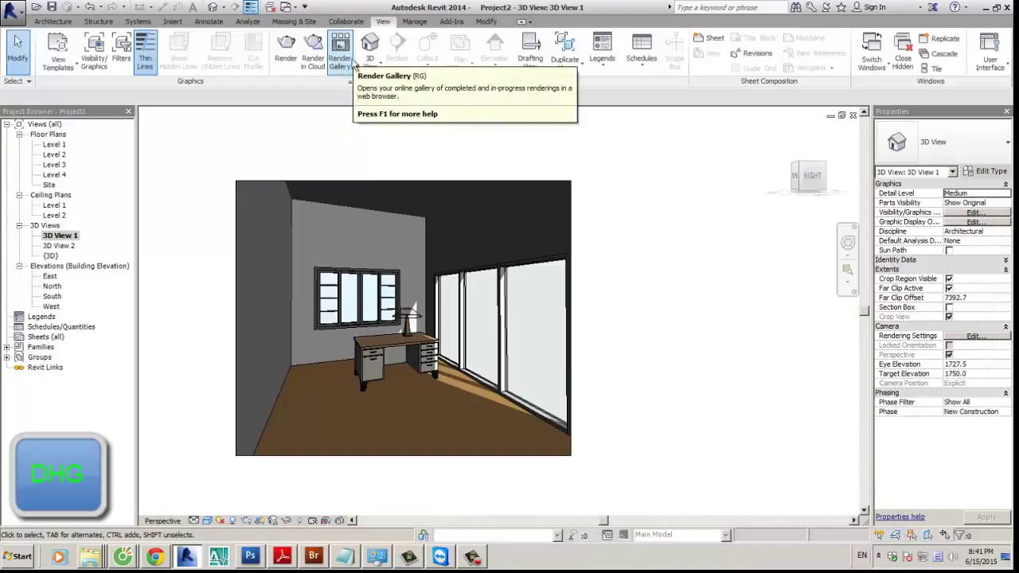
click(285, 50)
drag(119, 8, 146, 41)
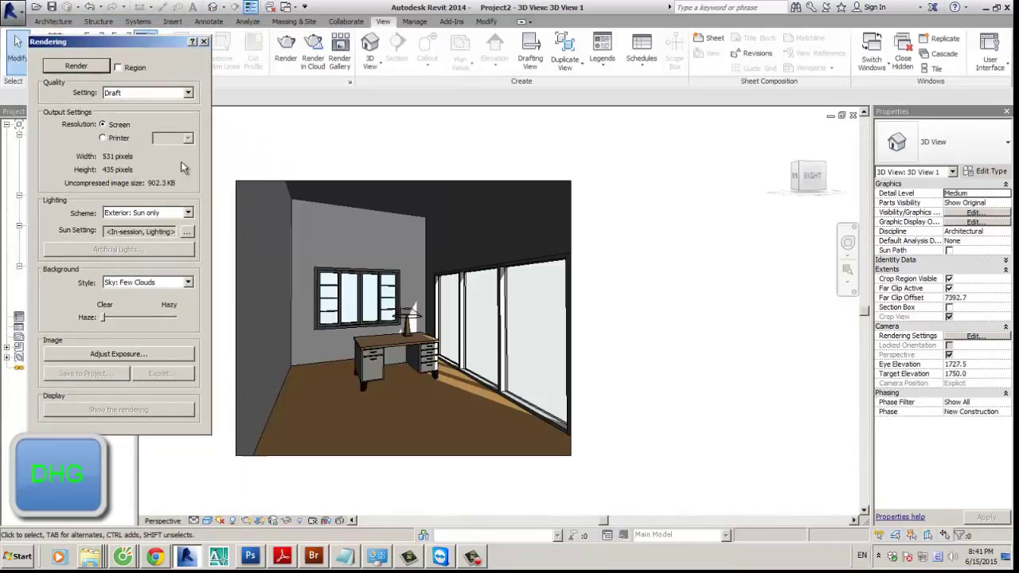
Step: Turn on region rendering, shrink the render region around the desk and window, and turn region rendering off again
click(132, 71)
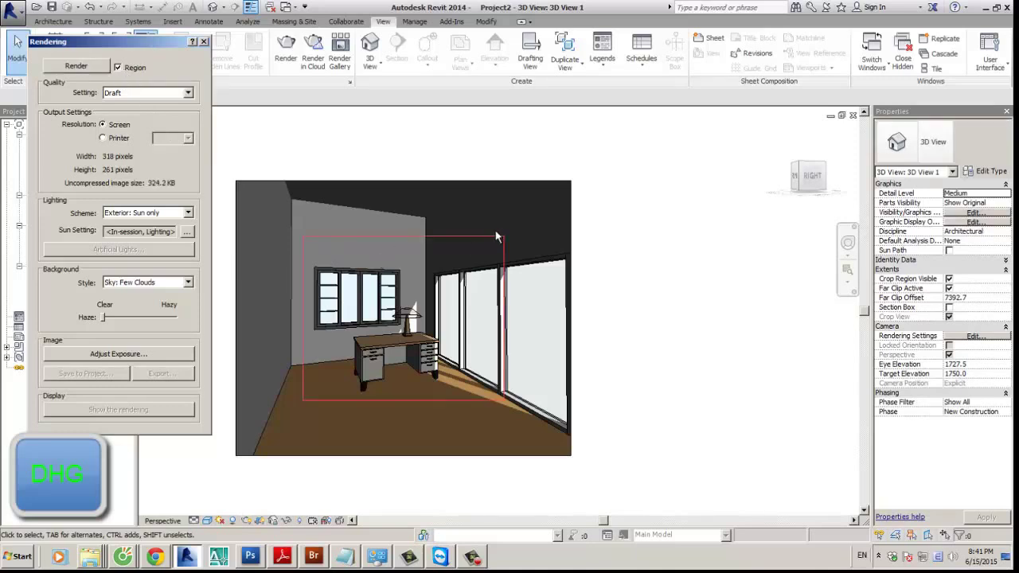
click(461, 243)
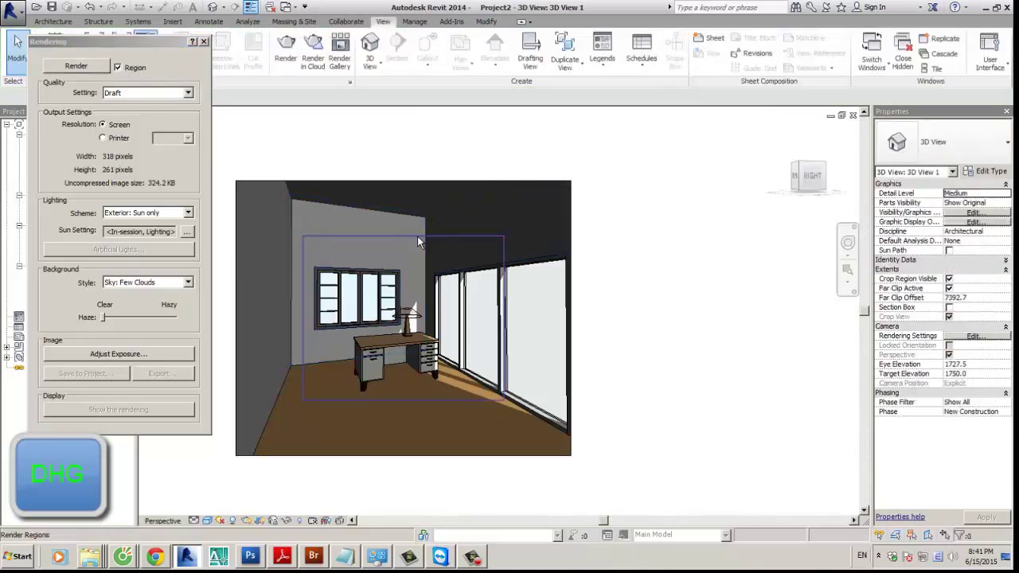
click(417, 236)
drag(503, 237, 494, 261)
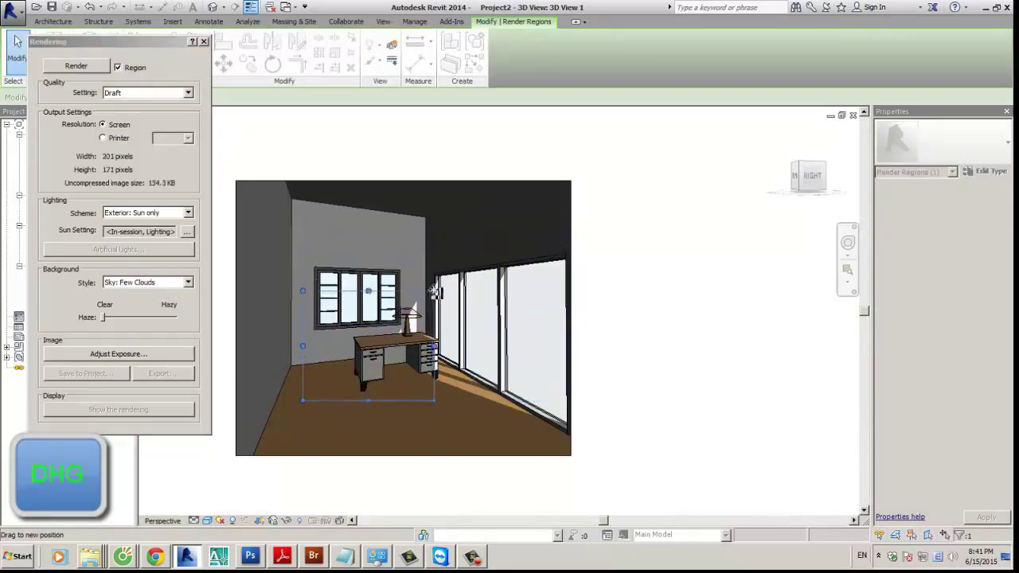
click(118, 67)
Step: Examine the detailed render quality settings and choose Medium as the render quality
click(147, 94)
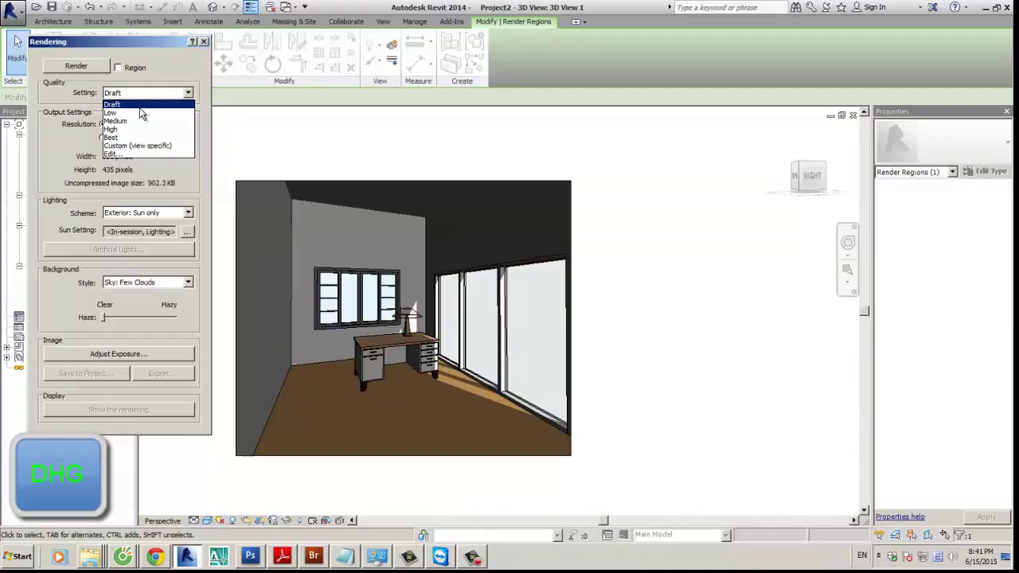
click(131, 155)
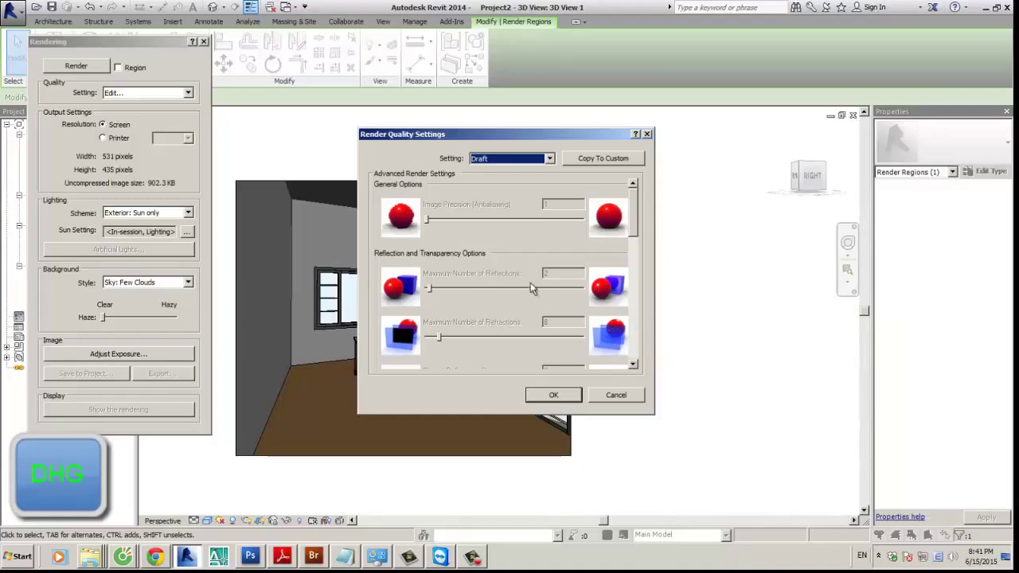
click(145, 96)
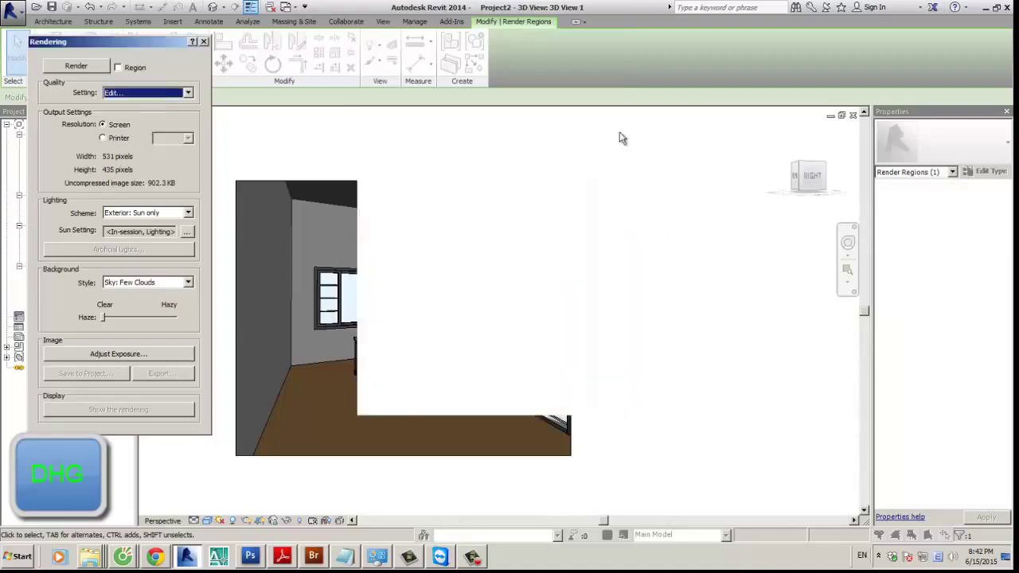
key(Return)
click(162, 94)
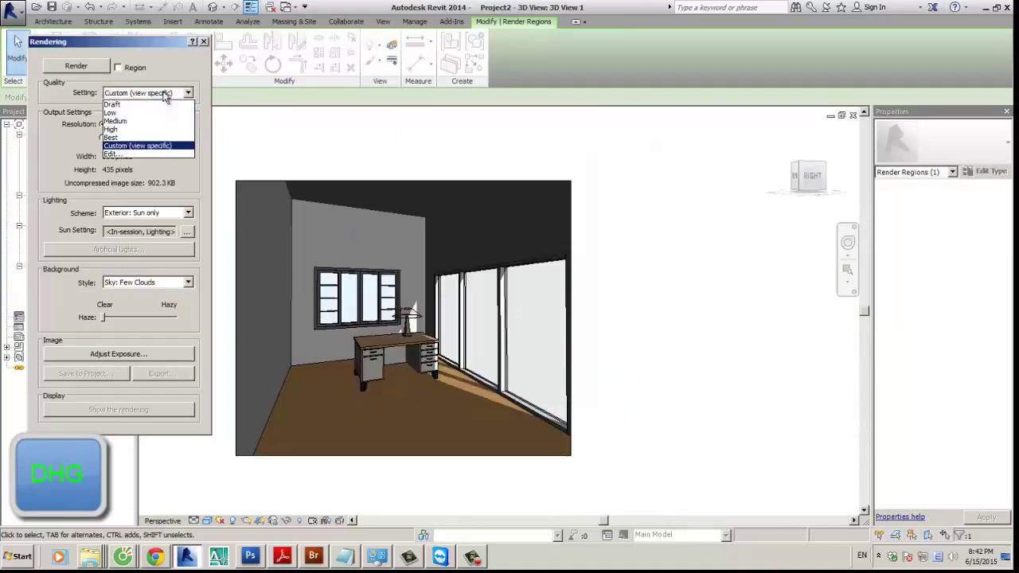
click(118, 121)
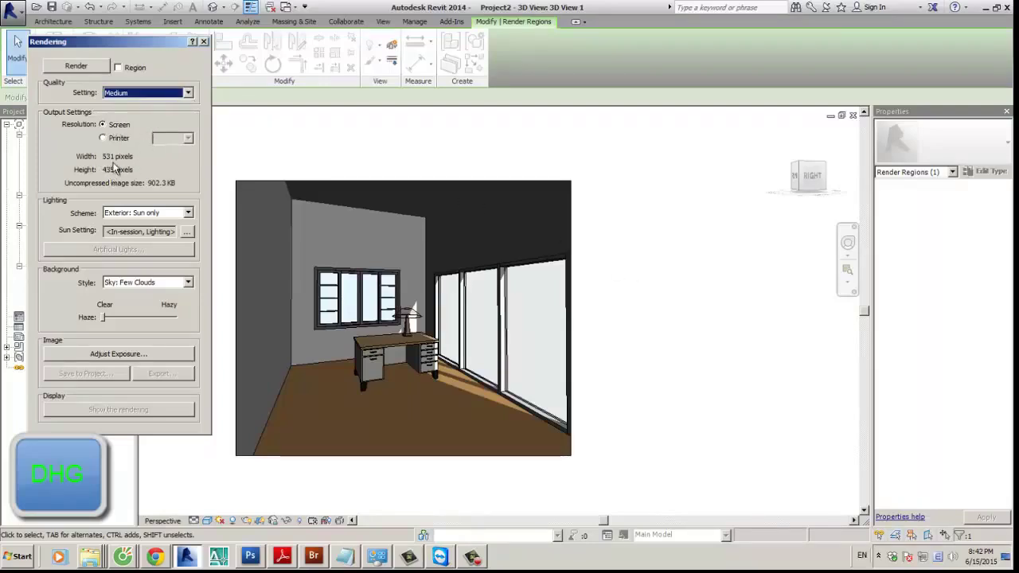
Step: Try printer output at 600 DPI, review the other resolution and quality options, and return the output resolution to Screen
click(119, 139)
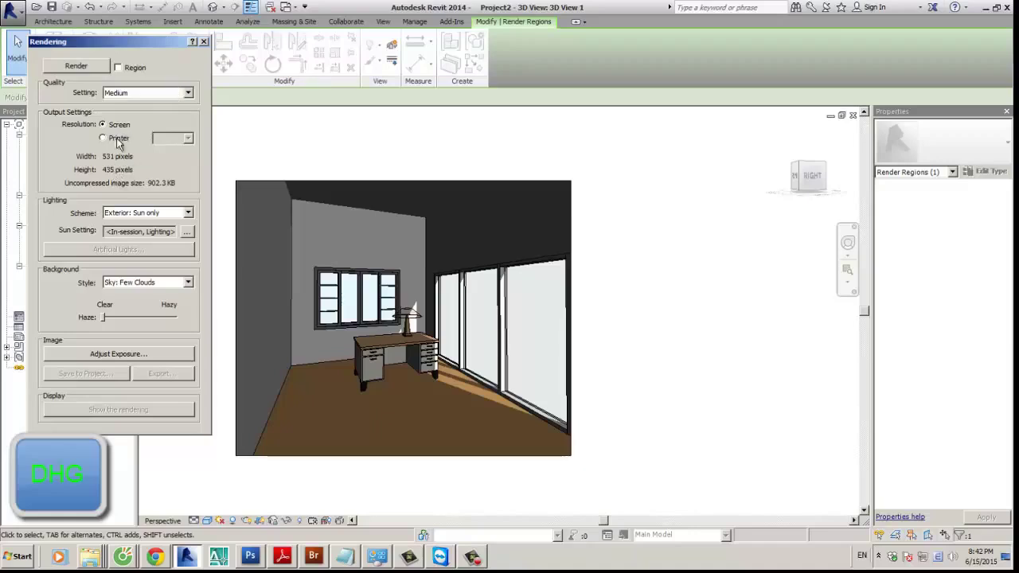
click(188, 140)
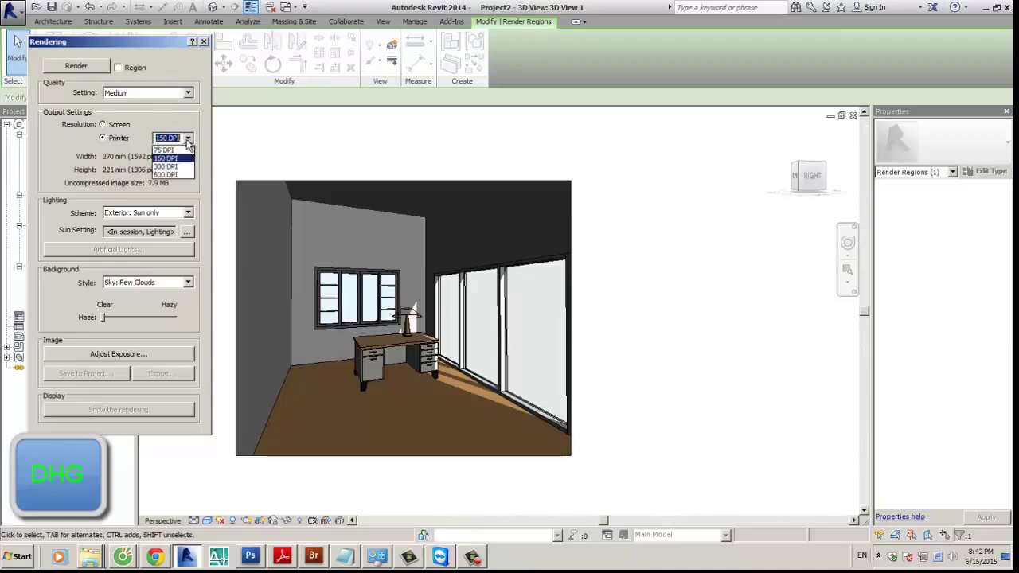
click(167, 175)
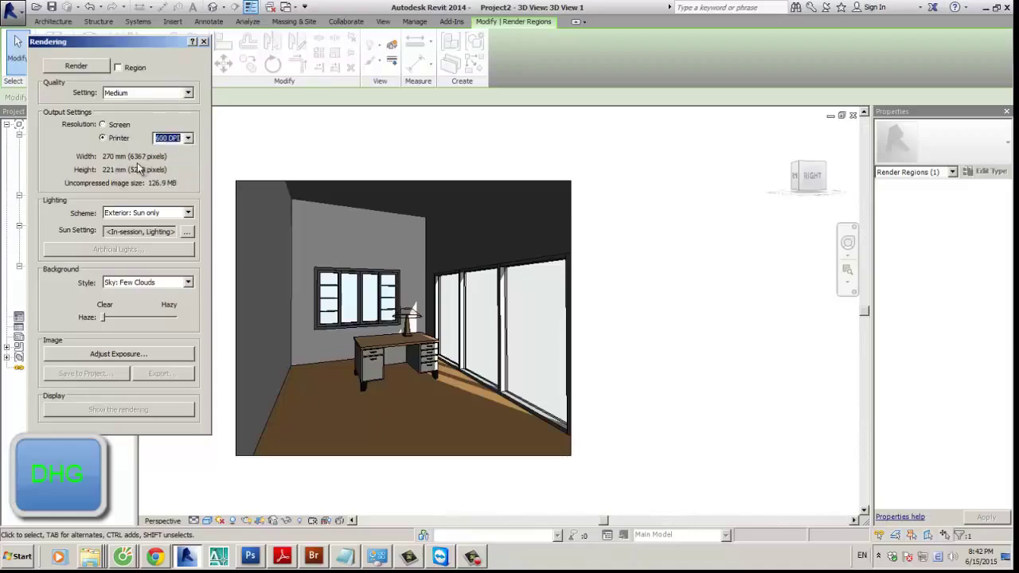
click(175, 138)
click(188, 140)
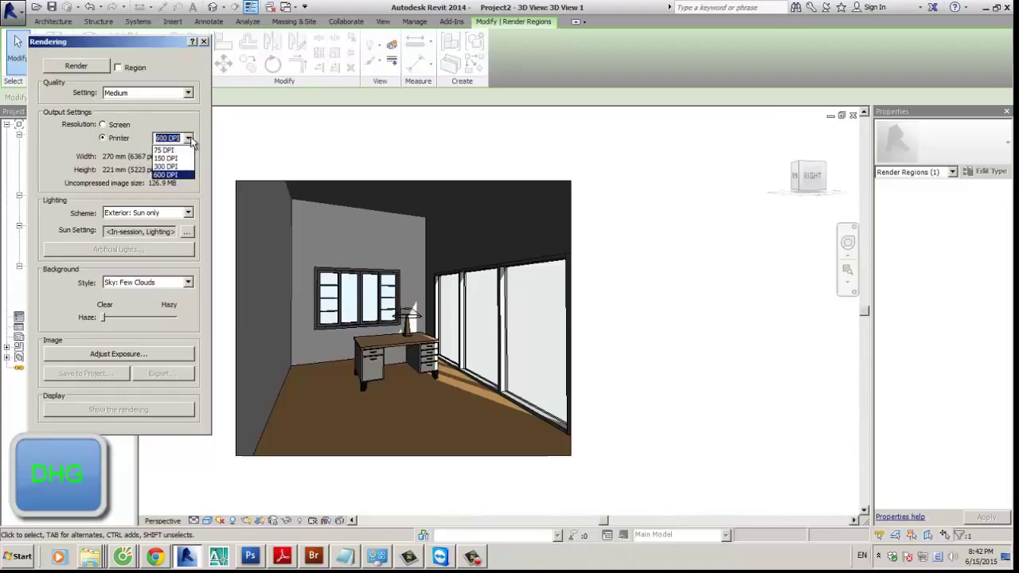
click(191, 141)
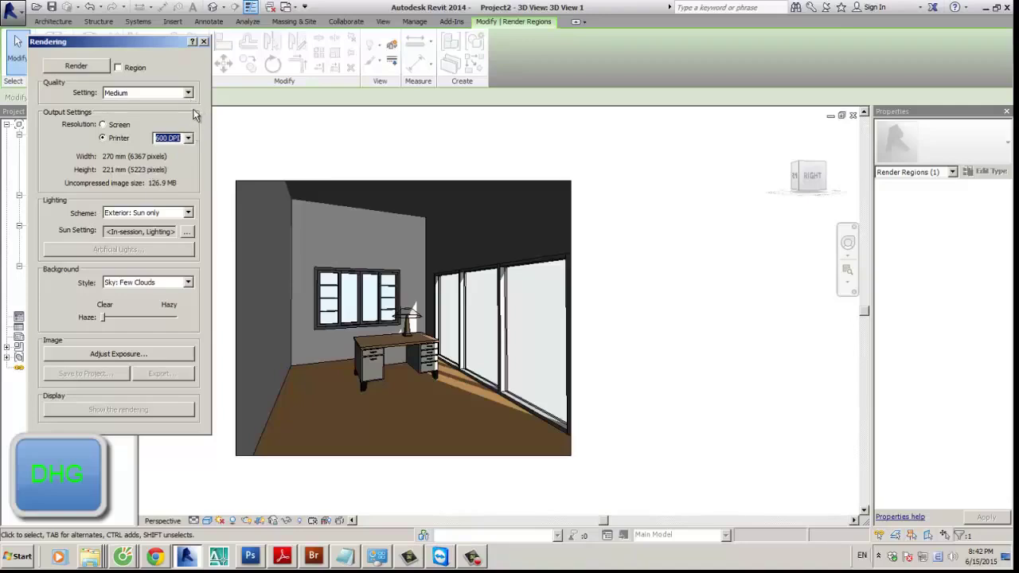
click(177, 94)
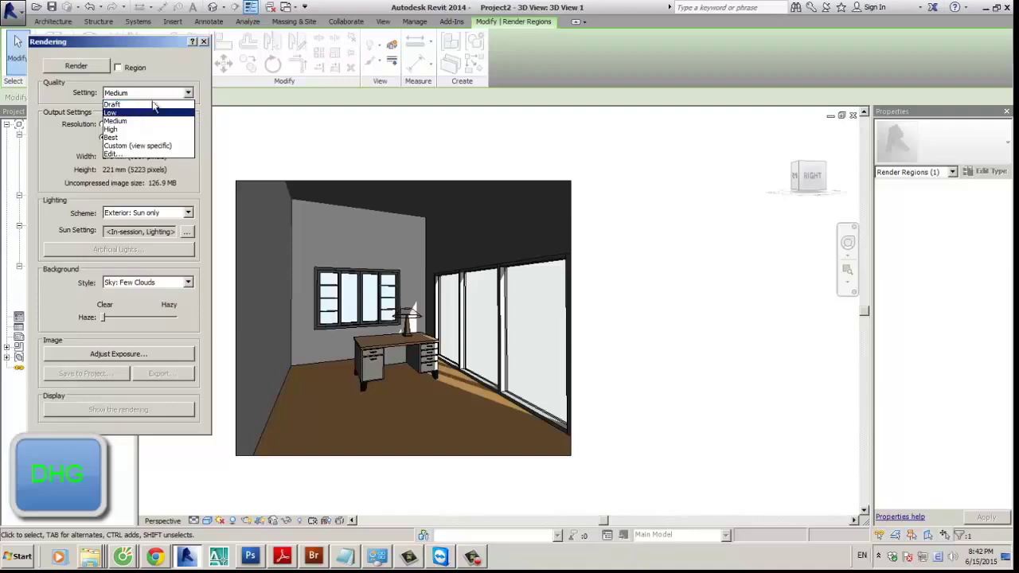
click(158, 96)
click(103, 124)
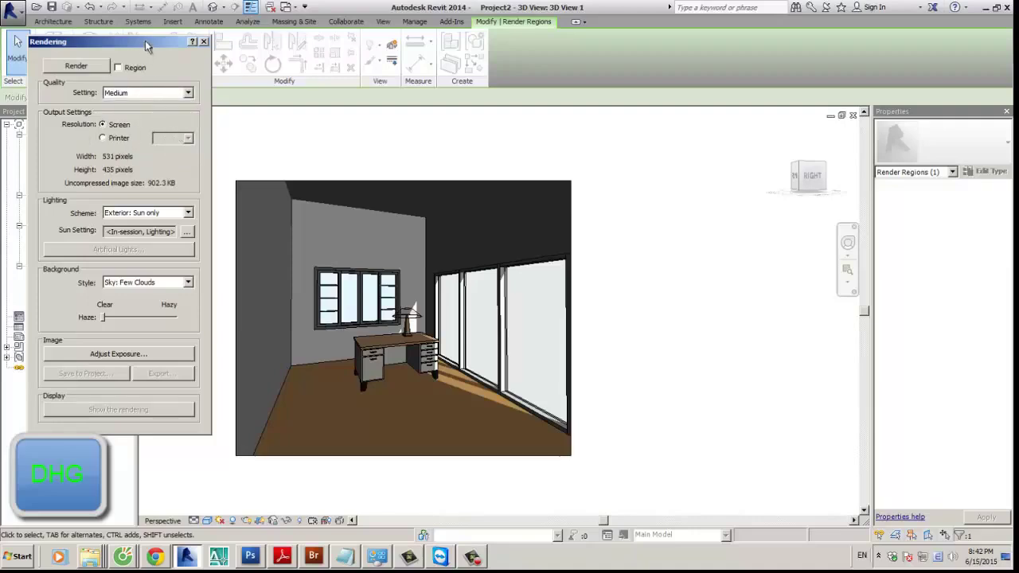
Step: Review the available lighting schemes and set the rendering's lighting scheme to Interior: Sun only
drag(147, 42, 159, 52)
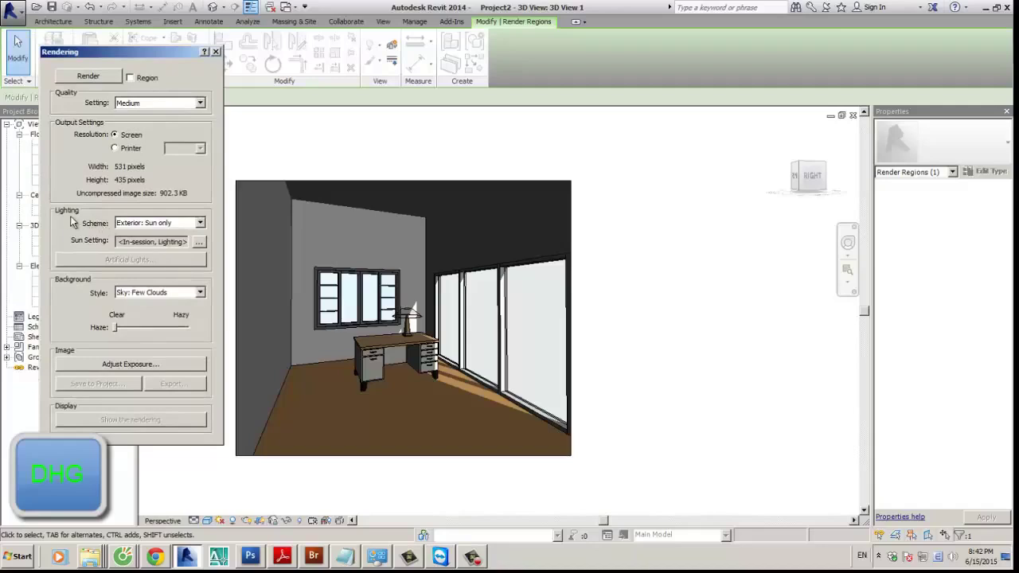
click(146, 226)
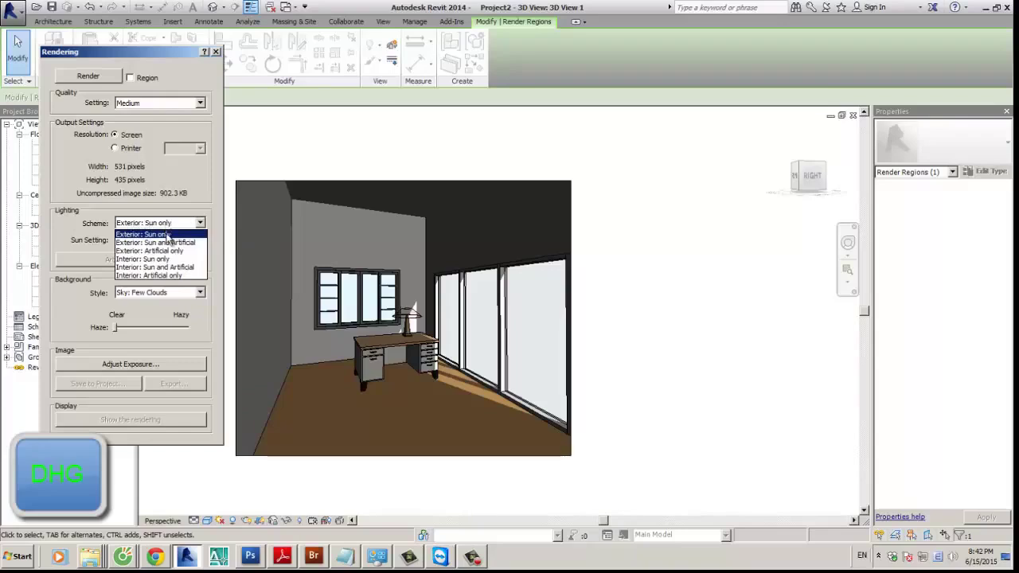
click(140, 231)
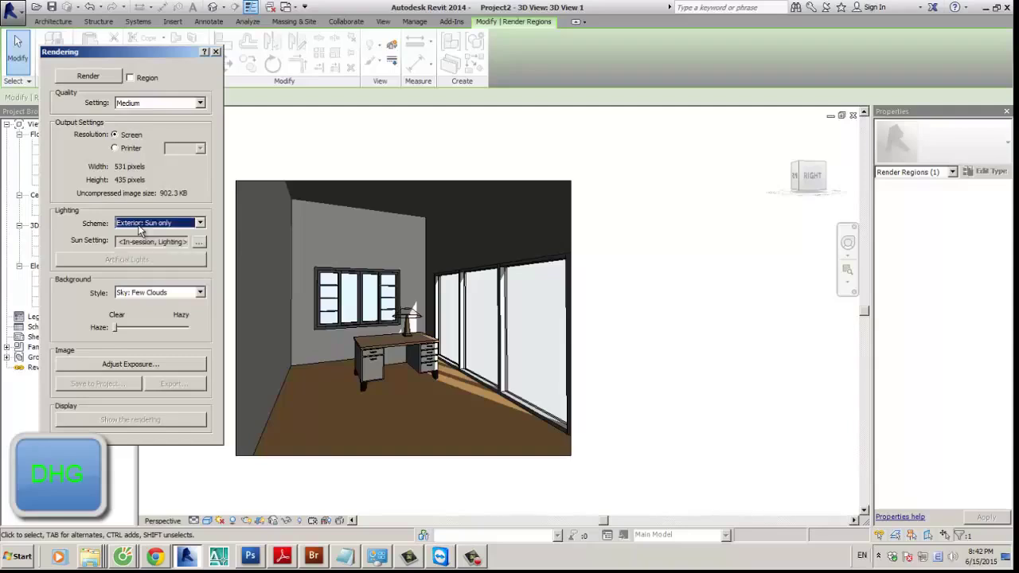
click(140, 224)
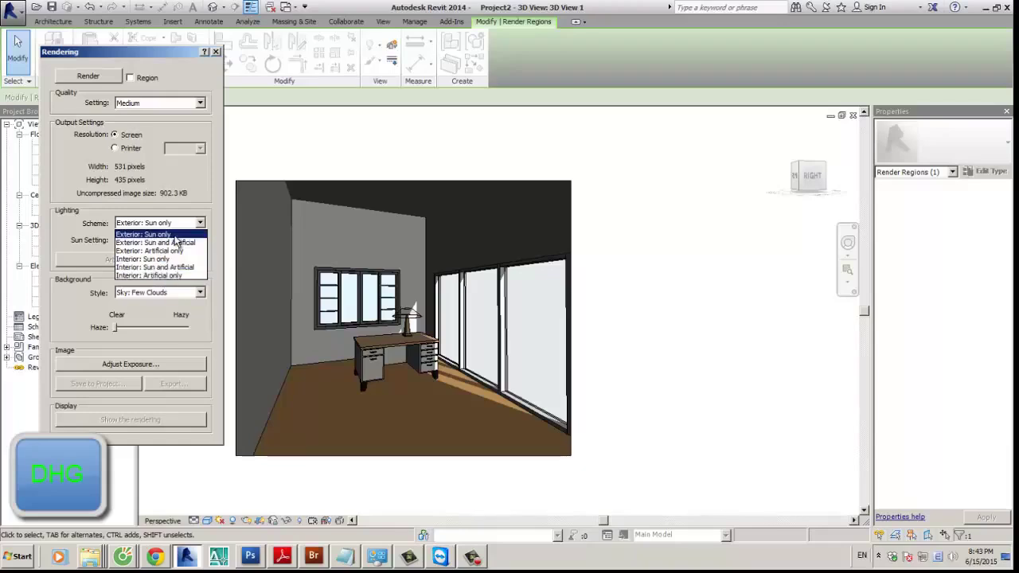
click(151, 259)
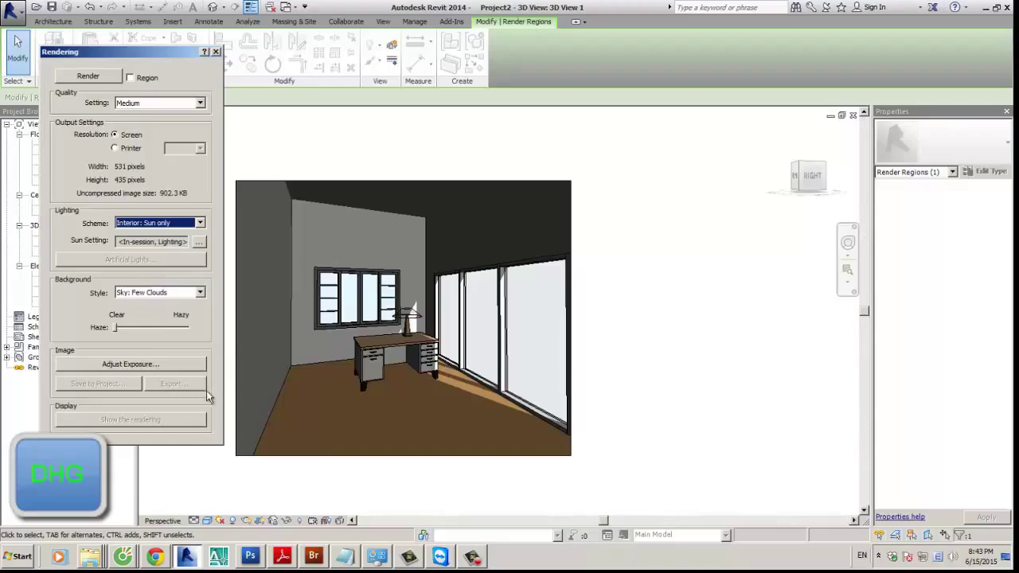
Step: Render 3D View 1 at Medium quality, inspect the image and close the rendering settings
click(79, 75)
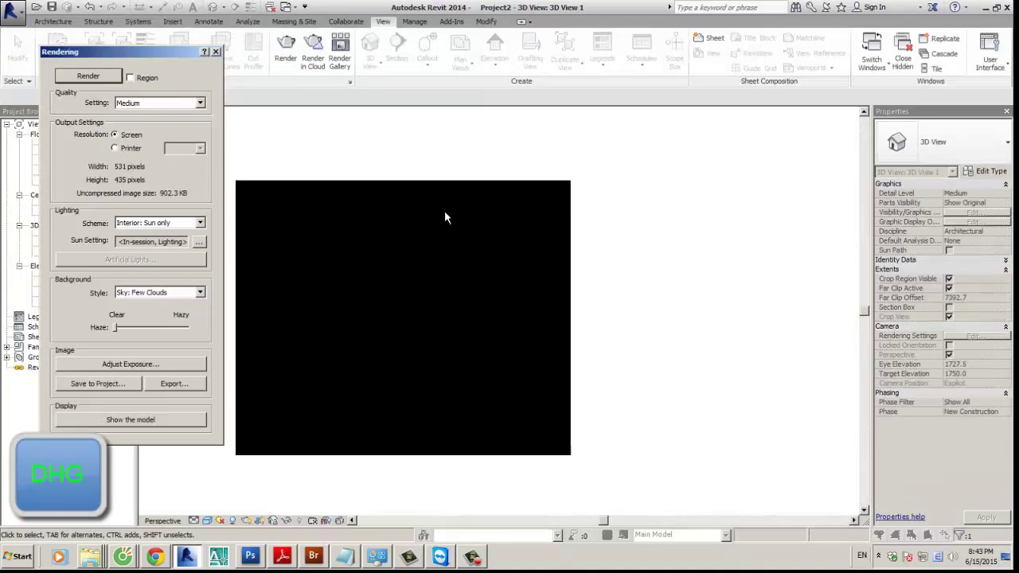
drag(119, 51, 698, 134)
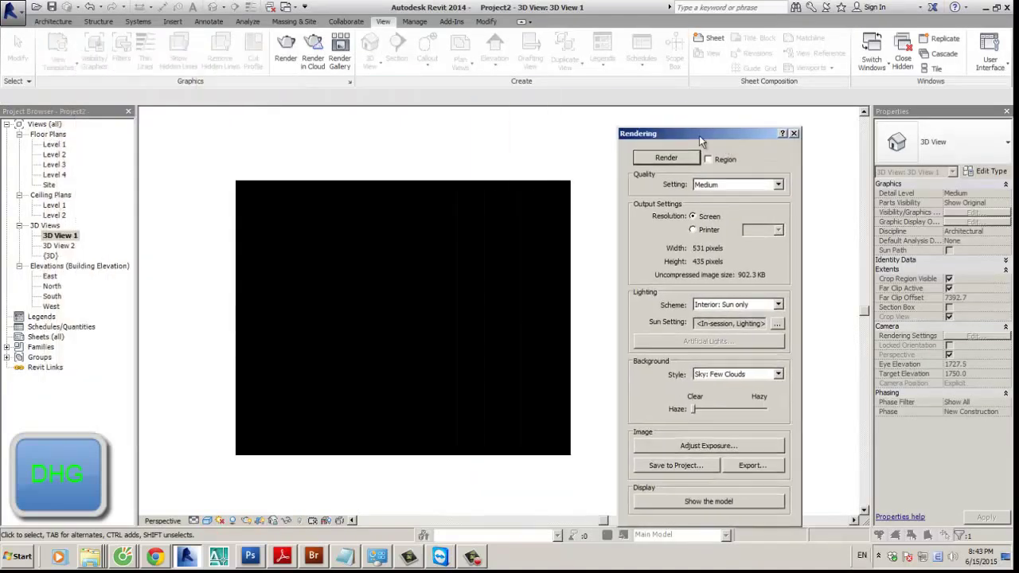
click(794, 133)
Step: Open the Level 1 floor plan, show the 3D View 1 camera and try to move it at the wall beside the door
double_click(55, 145)
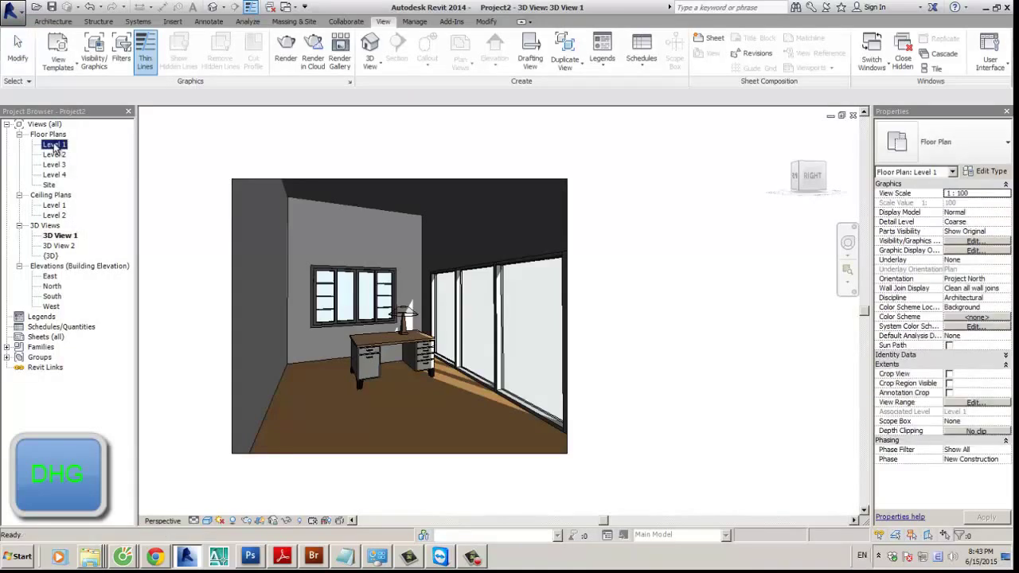
click(61, 236)
right_click(62, 235)
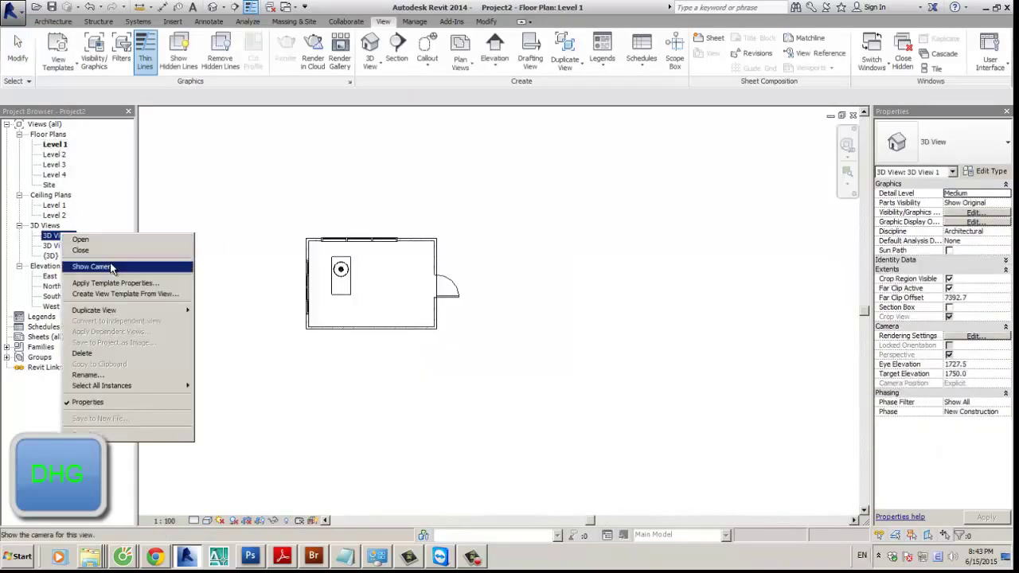
click(93, 266)
scroll(455, 312, up, 5)
scroll(464, 312, up, 4)
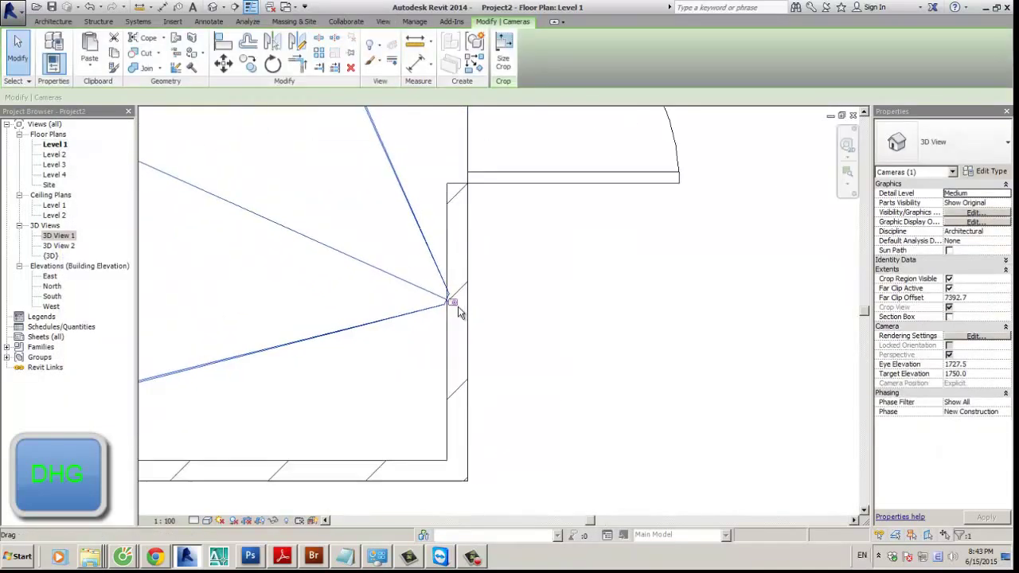
click(471, 299)
scroll(472, 294, down, 8)
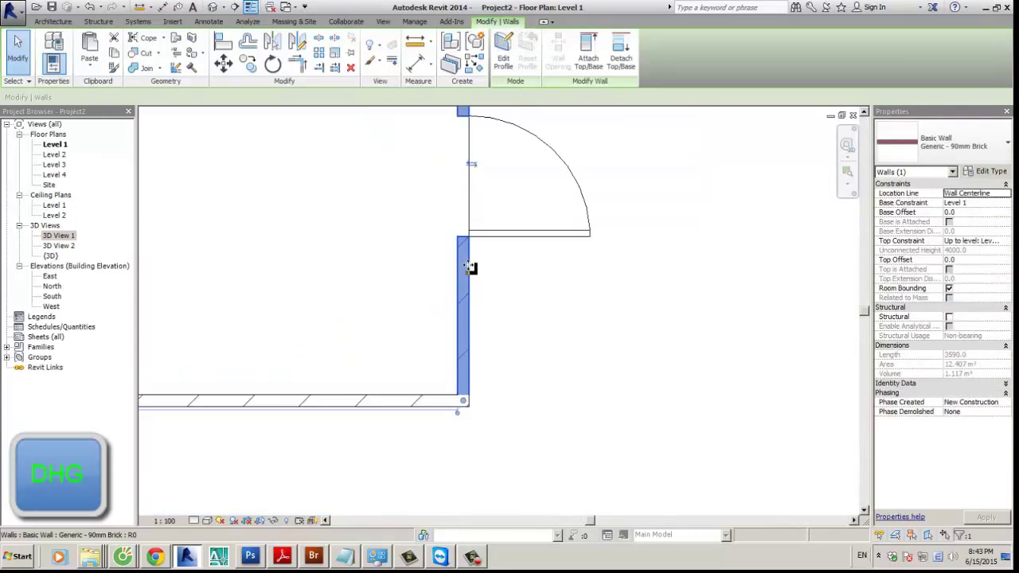
key(Escape)
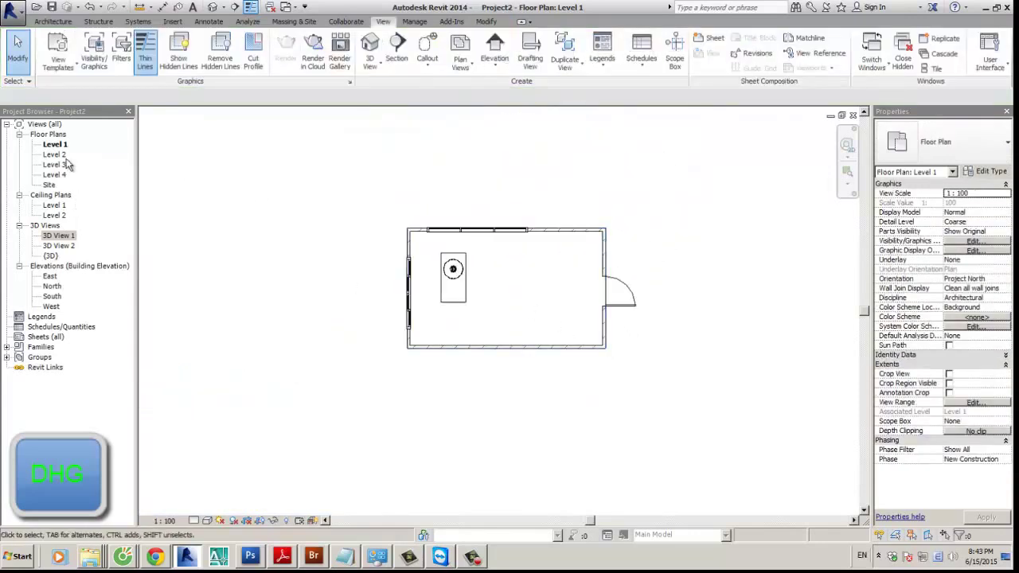
middle_drag(378, 277, 325, 312)
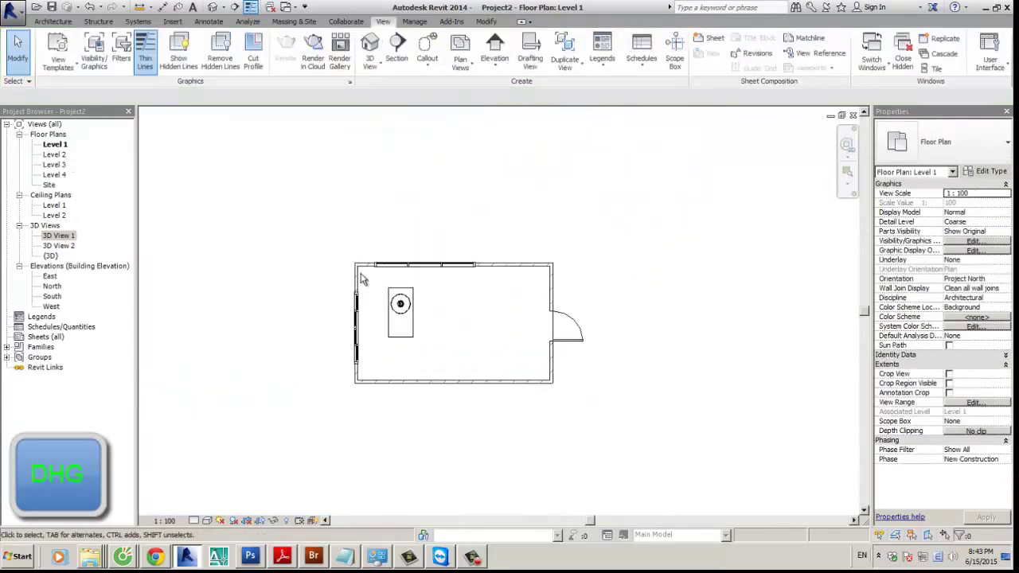
Step: Show the 3D View 1 camera in the plan again and reposition it near the wall beside the door
click(61, 237)
right_click(50, 235)
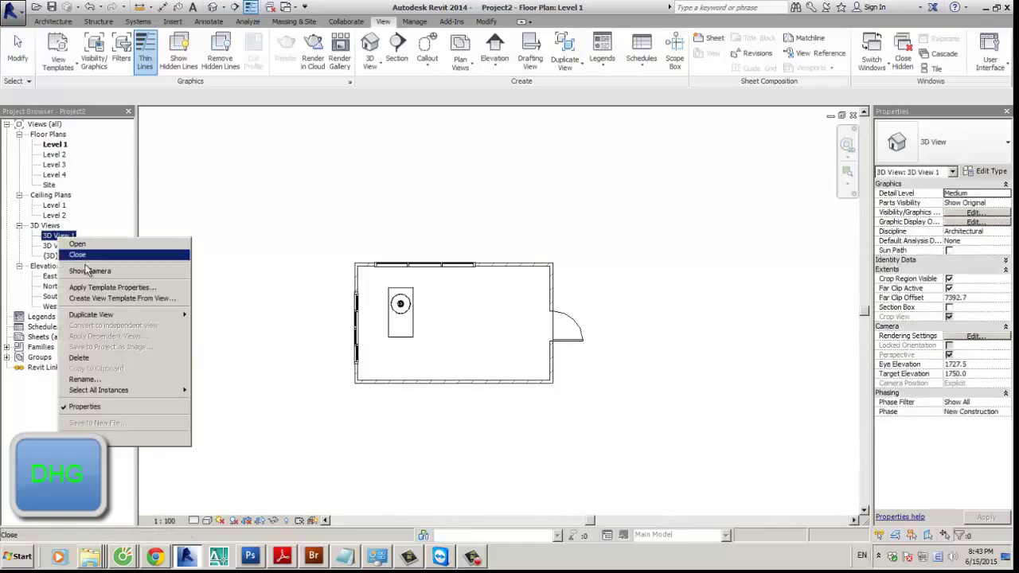
click(72, 269)
drag(537, 367, 563, 371)
click(548, 336)
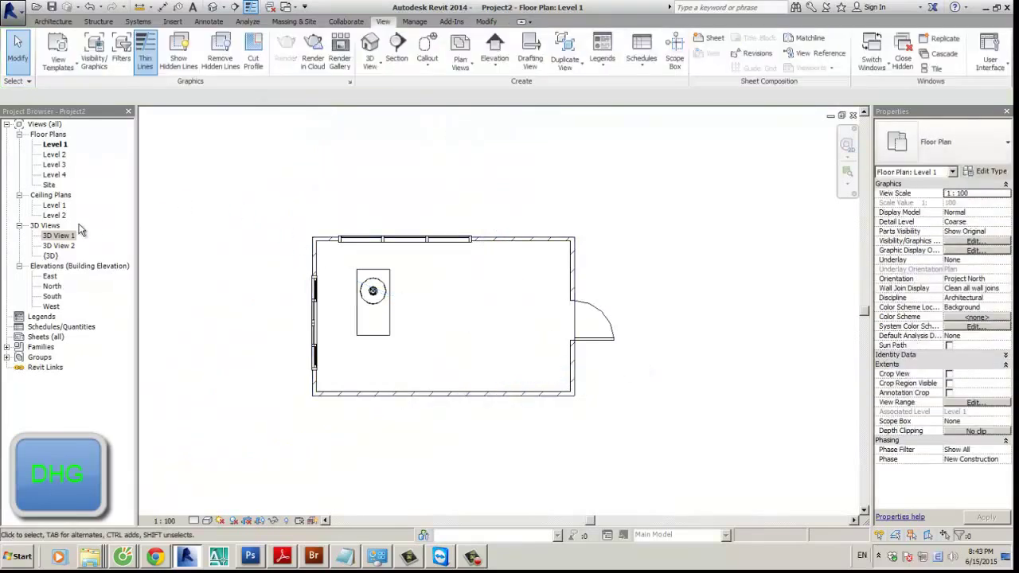
Step: Return to 3D View 1, check the changed camera view of the room and reopen its rendering settings
double_click(60, 236)
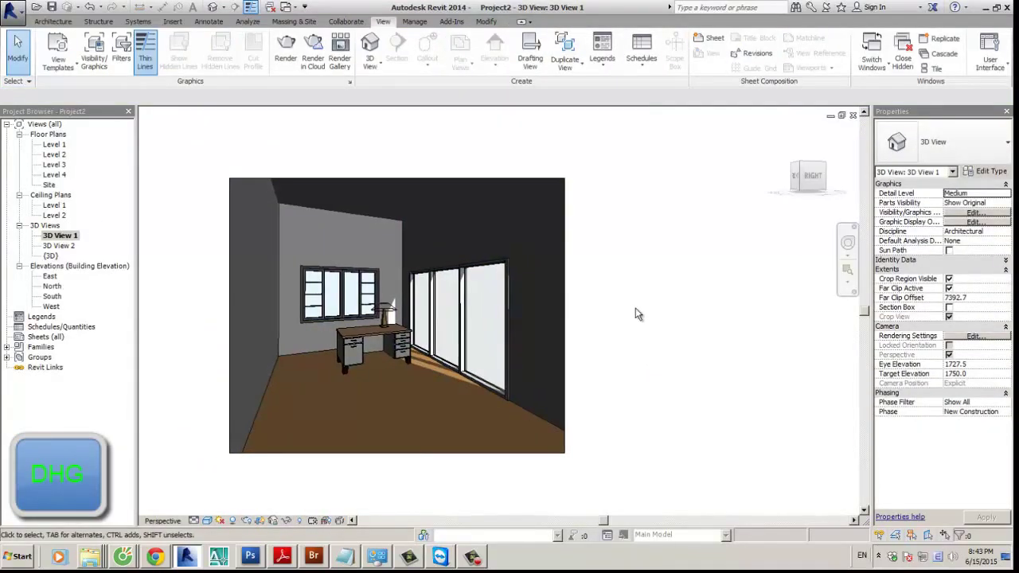
scroll(551, 419, down, 2)
scroll(551, 419, up, 2)
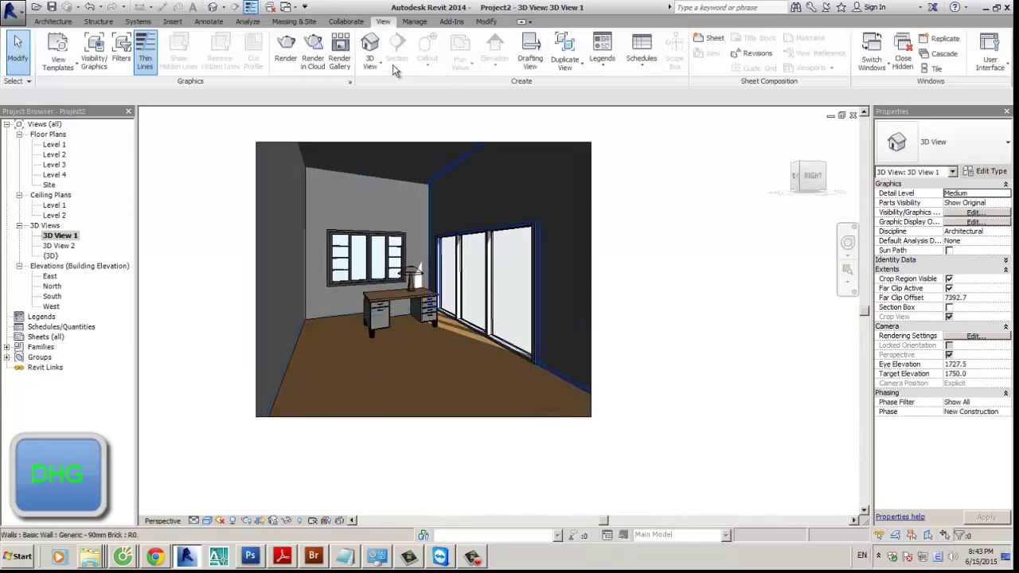
click(285, 49)
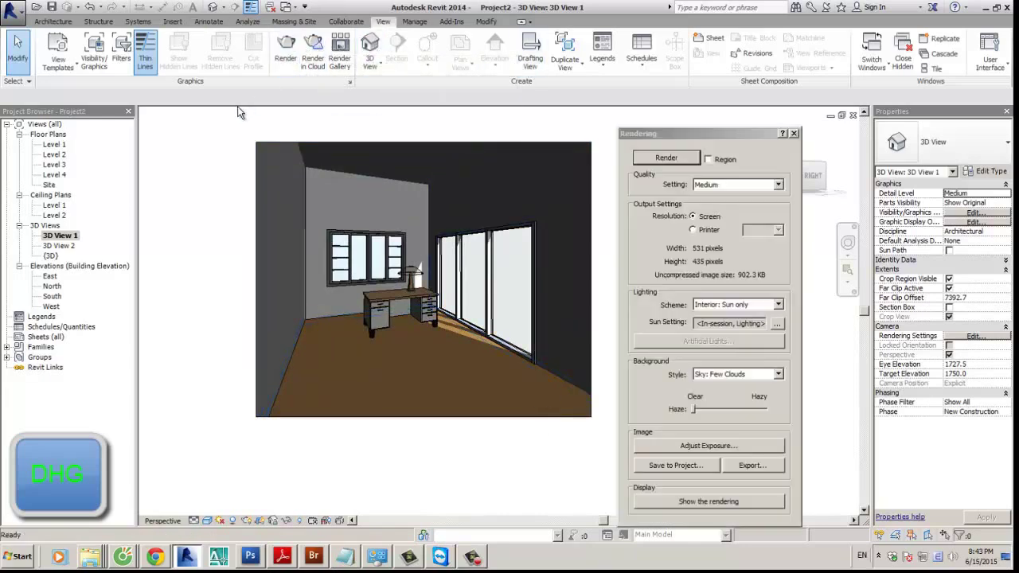
Step: Render 3D View 1 at Medium quality and review the available background styles, keeping Sky: Few Clouds
click(683, 162)
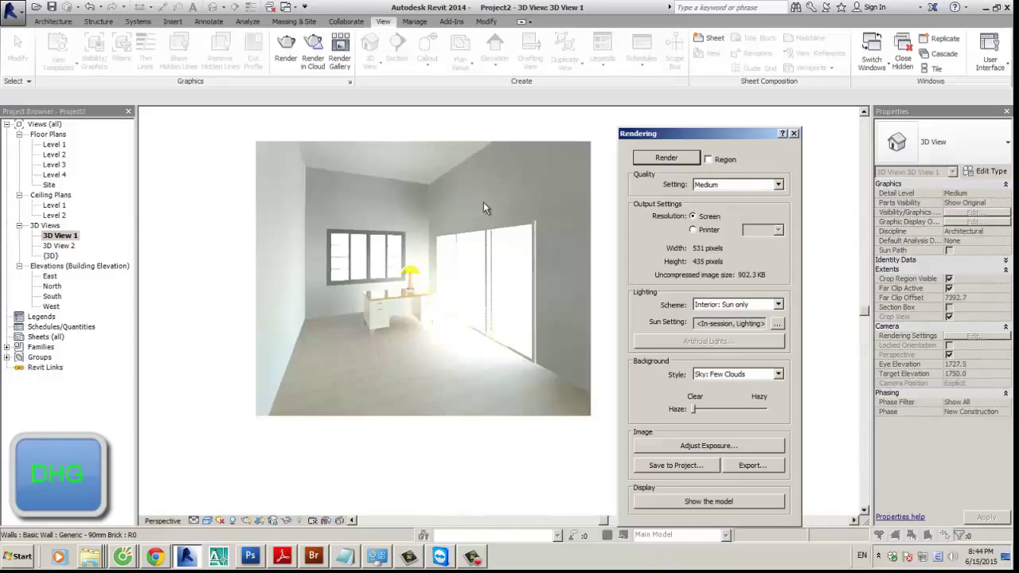
drag(721, 130, 732, 100)
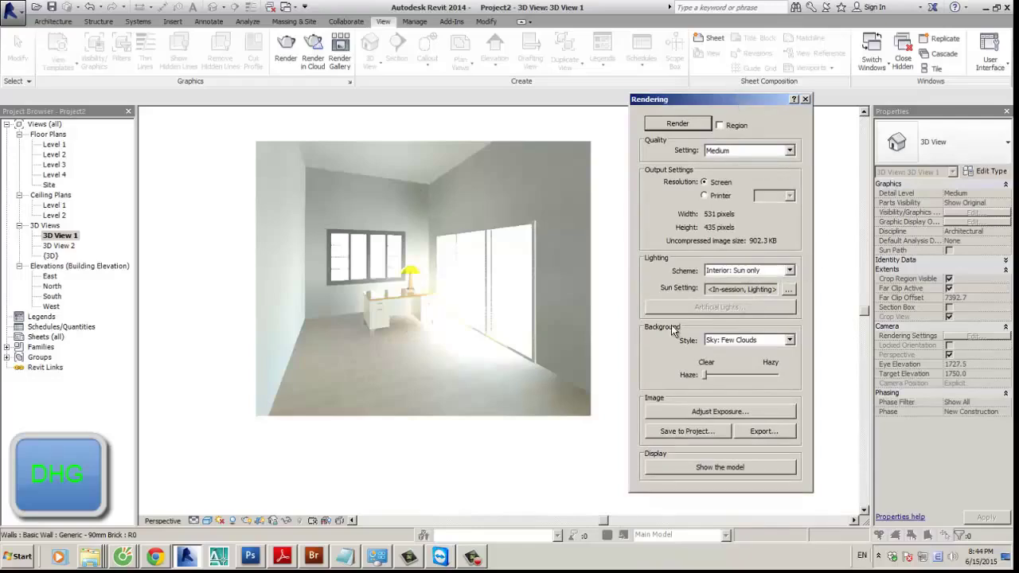
click(753, 340)
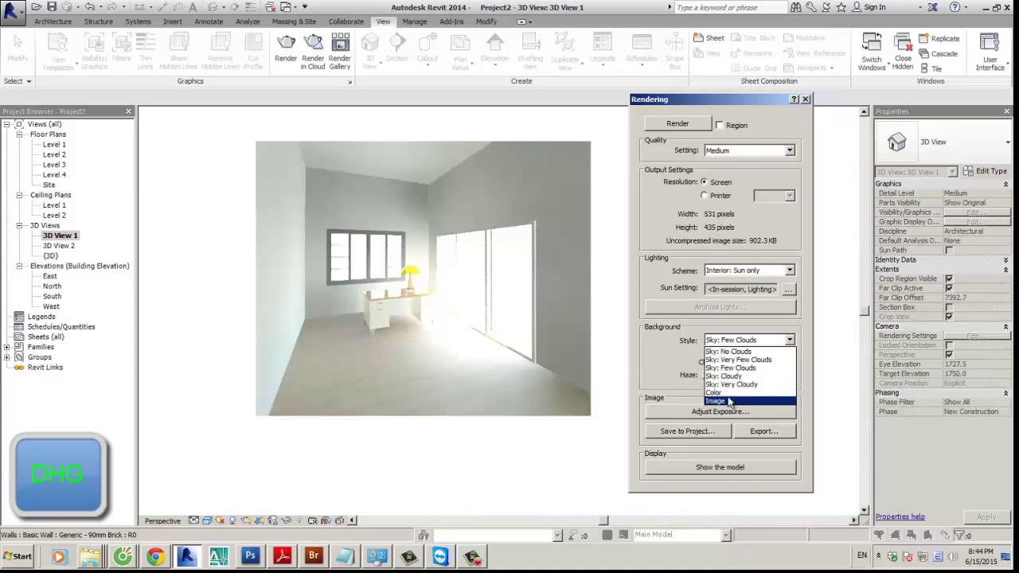
click(675, 383)
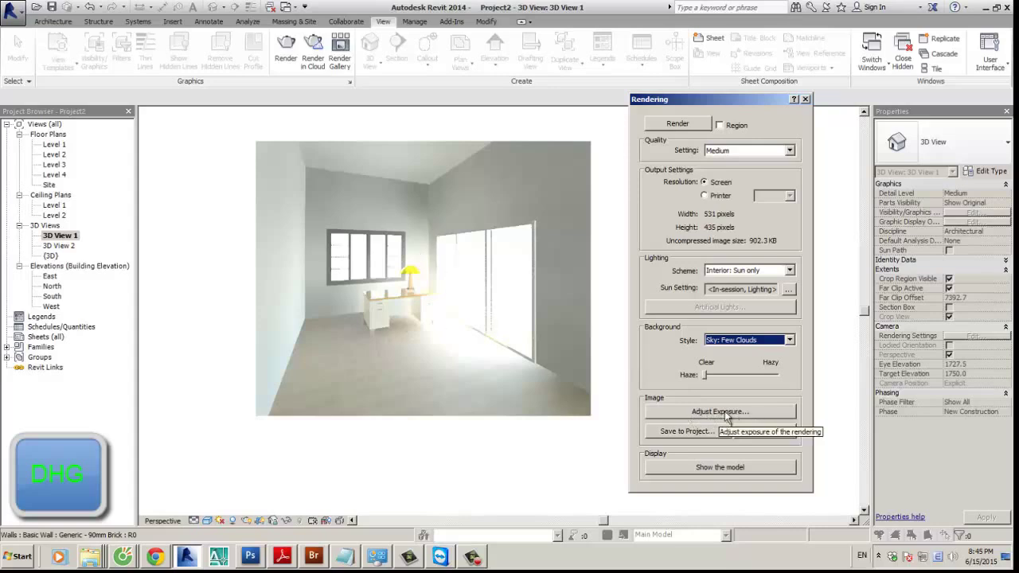
Step: Adjust the rendered image's exposure value to 11.12 and highlights to 0.21, and apply the changes
click(758, 413)
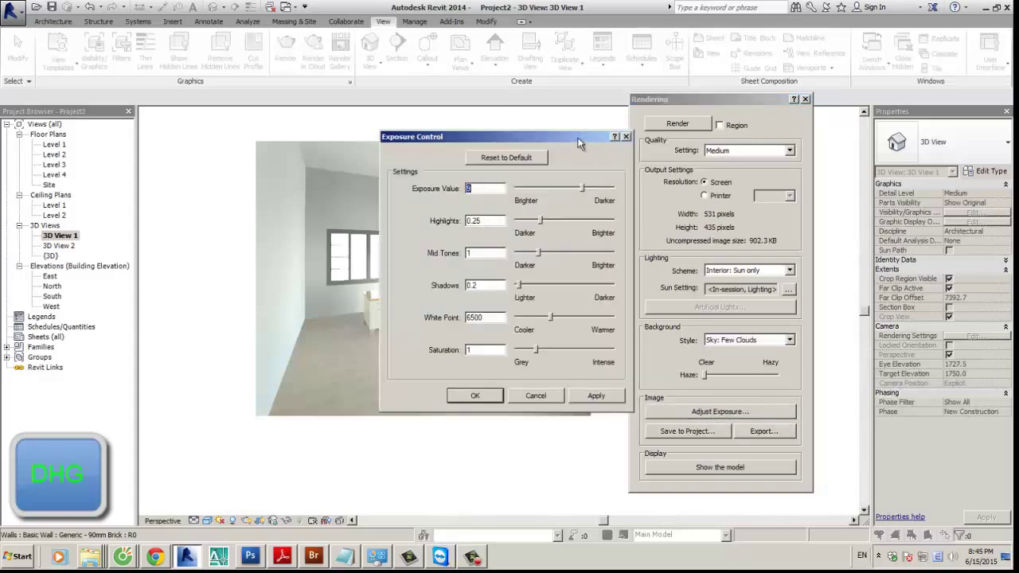
drag(578, 144, 714, 77)
mouse_move(677, 160)
mouse_down()
mouse_move(661, 160)
mouse_move(671, 158)
mouse_up()
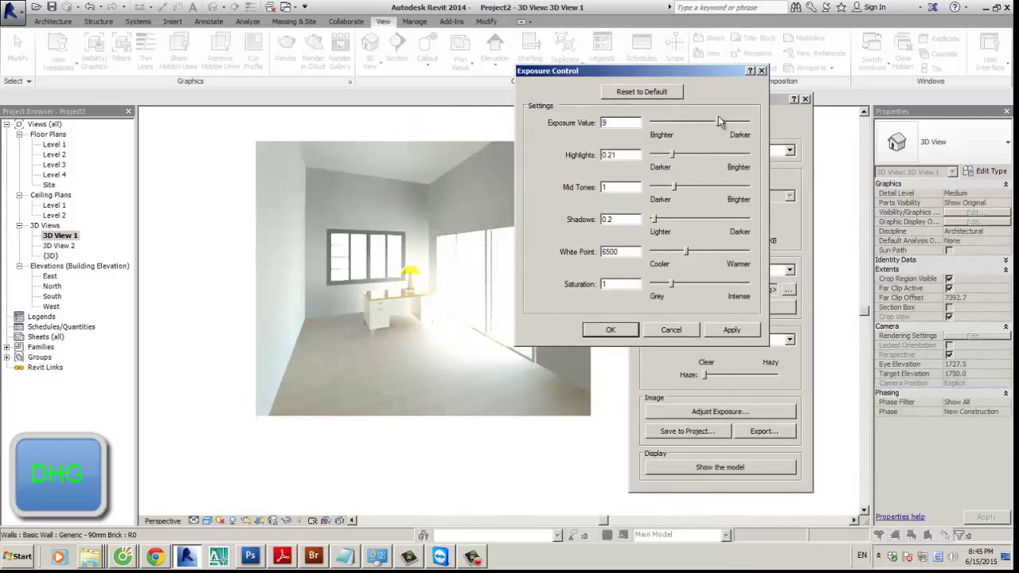
mouse_move(717, 118)
mouse_down()
mouse_move(733, 120)
mouse_move(711, 127)
mouse_move(751, 125)
mouse_move(728, 125)
mouse_up()
click(734, 328)
click(730, 330)
click(731, 330)
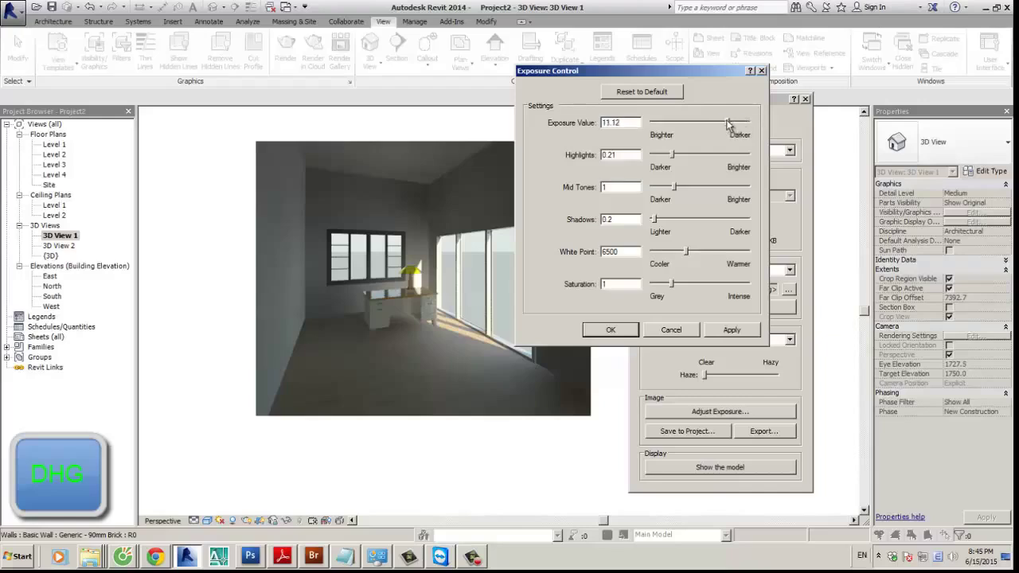
click(736, 334)
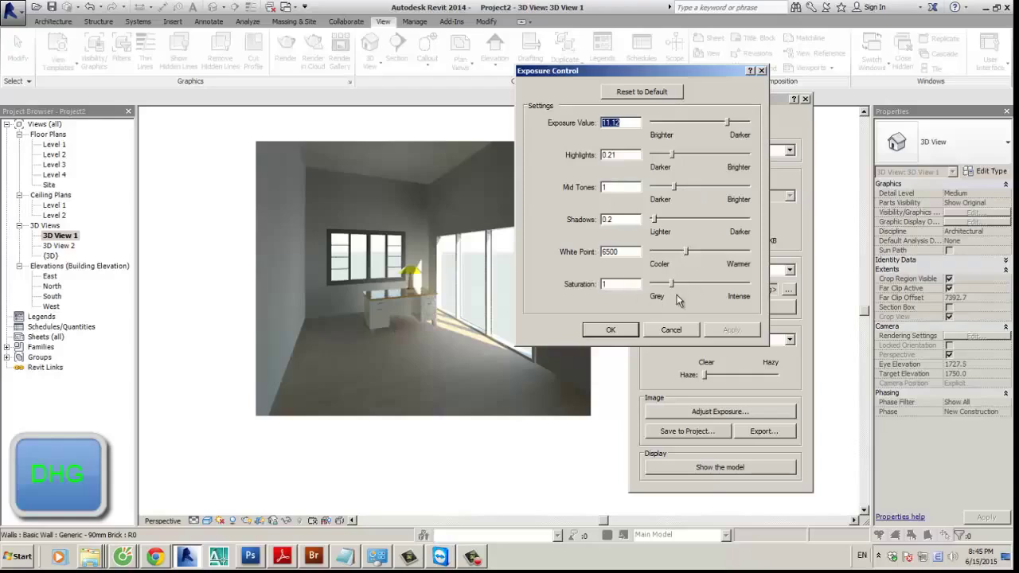
Step: Set the rendering's saturation to 0.82 and white point to 6024, accept the exposure changes and close the rendering settings
drag(670, 290, 667, 285)
mouse_move(685, 251)
mouse_down()
mouse_move(667, 251)
mouse_move(698, 253)
mouse_move(673, 253)
mouse_move(683, 254)
mouse_up()
click(732, 329)
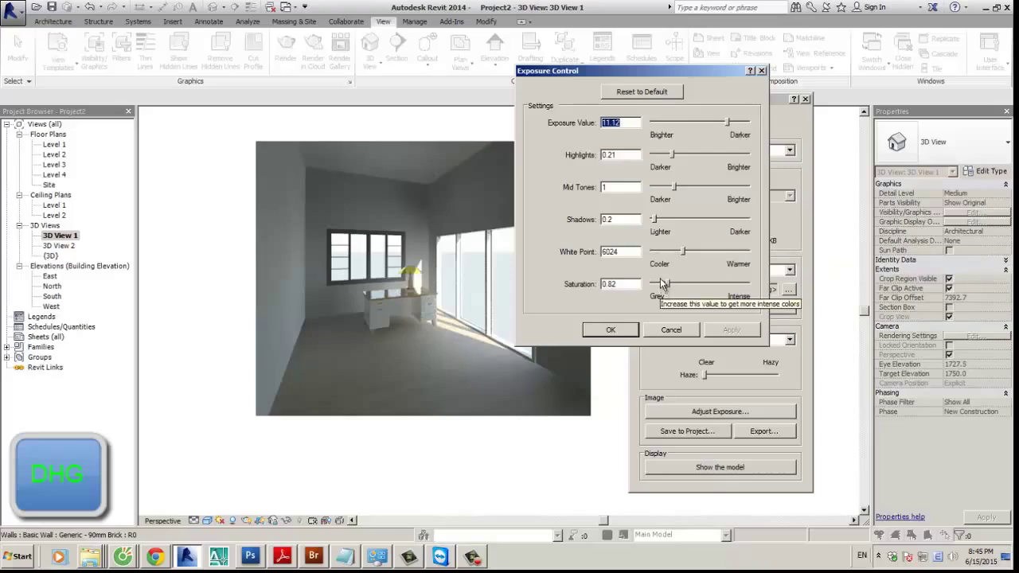
click(610, 329)
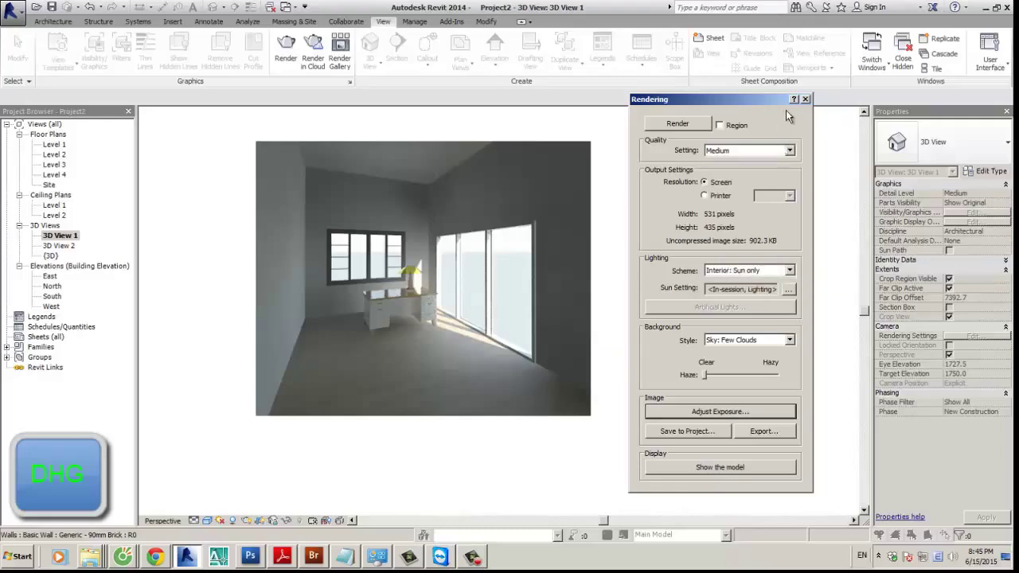
drag(768, 101, 780, 97)
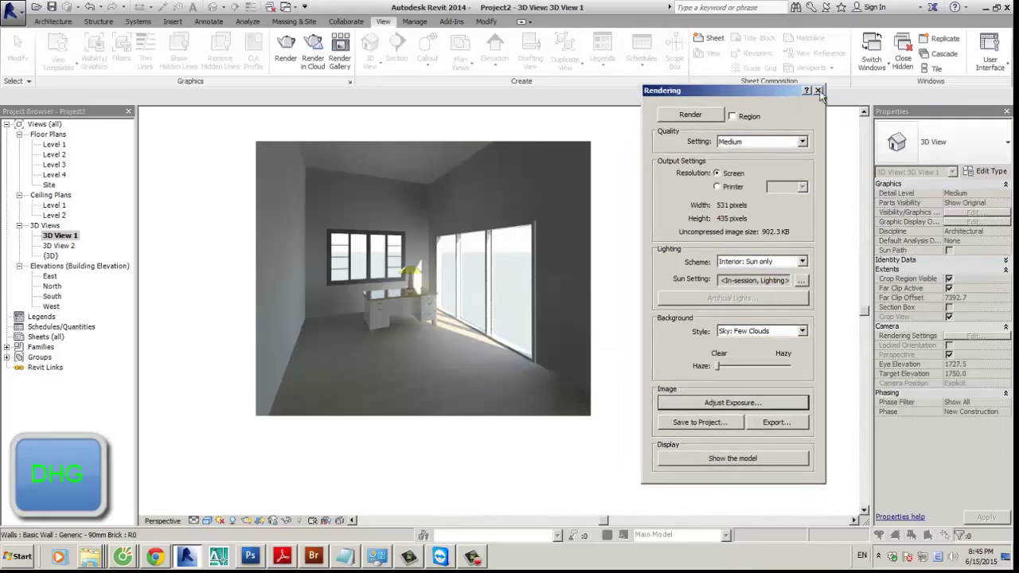
click(818, 91)
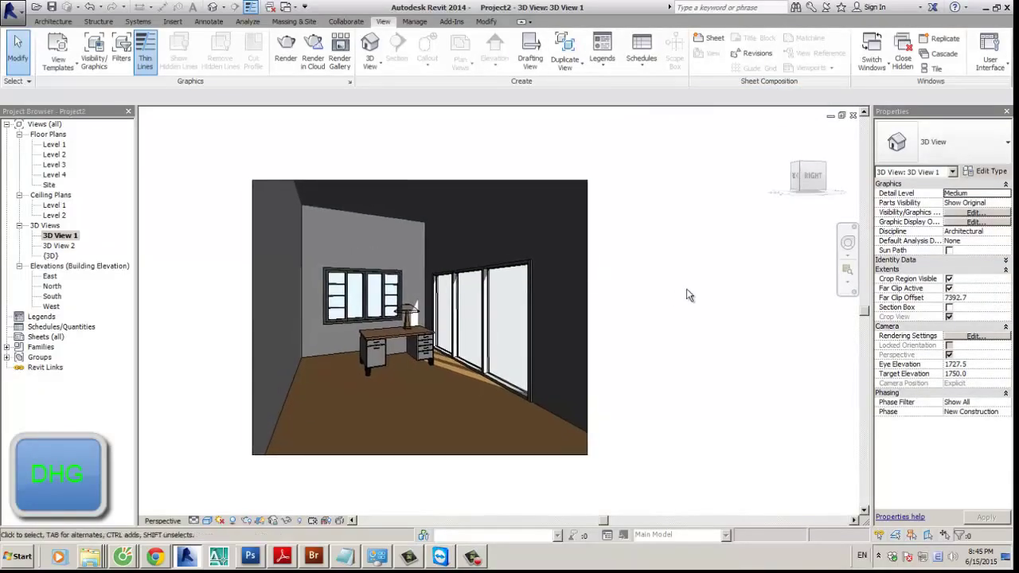
click(14, 13)
click(60, 62)
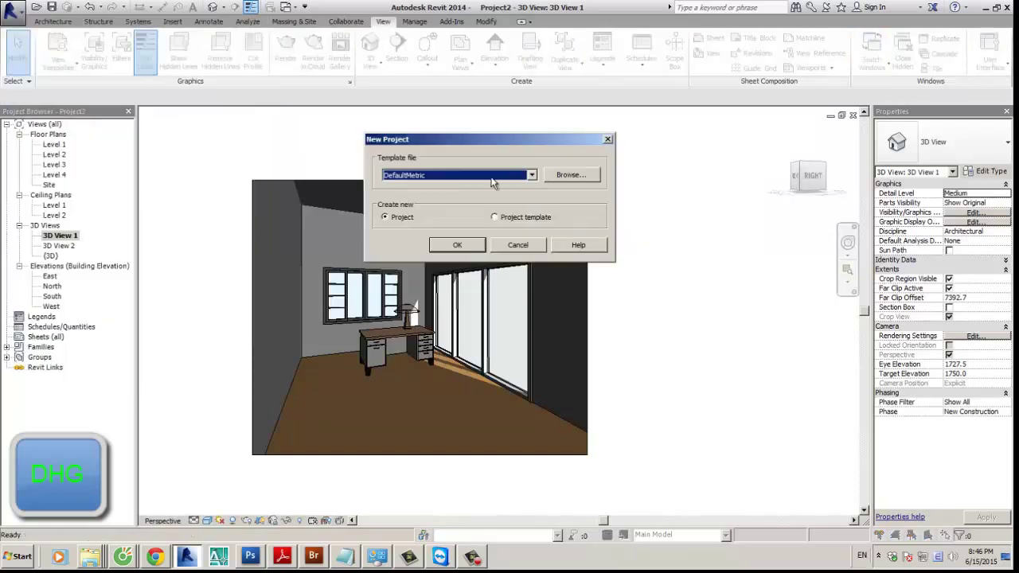
click(607, 141)
click(52, 21)
Step: Open the sample file rac_basic_sample_project.rvt from the Samples folder
click(14, 12)
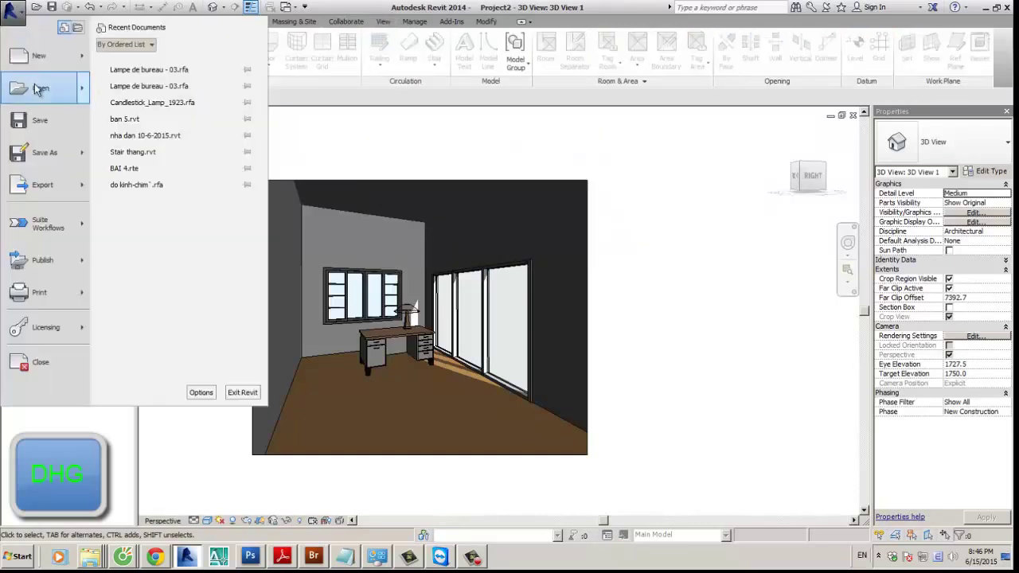
mouse_move(83, 90)
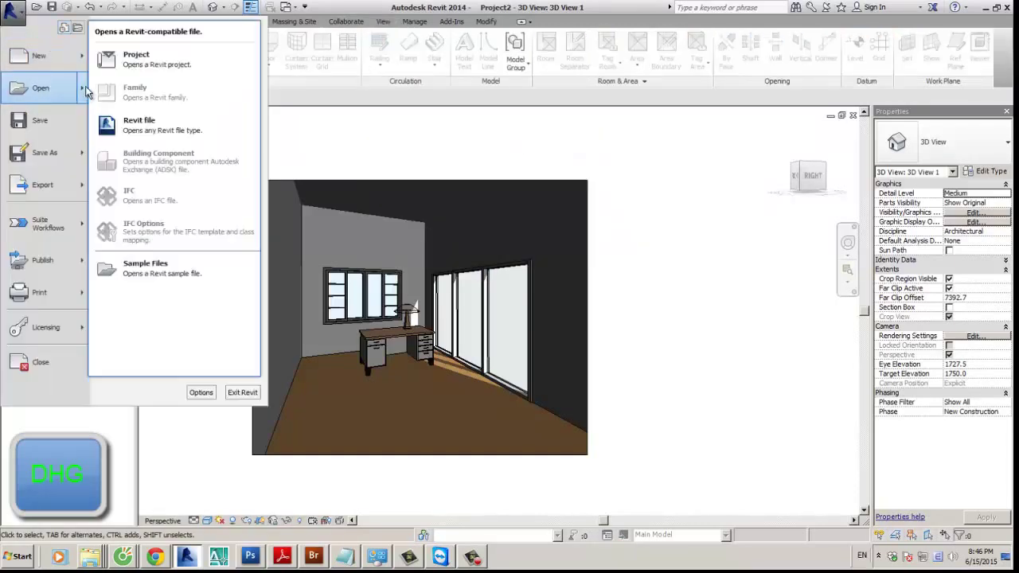
click(156, 270)
click(320, 237)
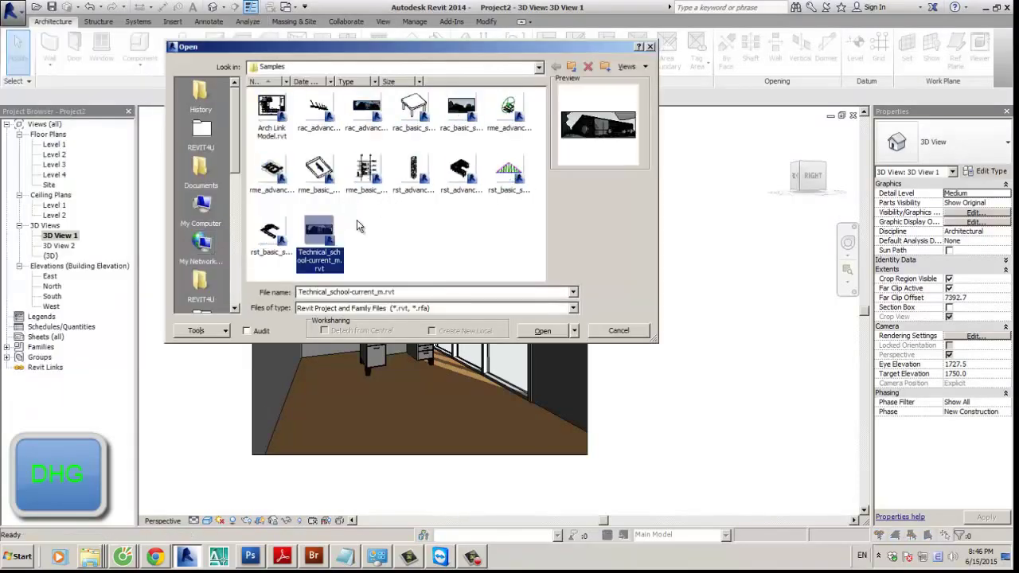
click(468, 118)
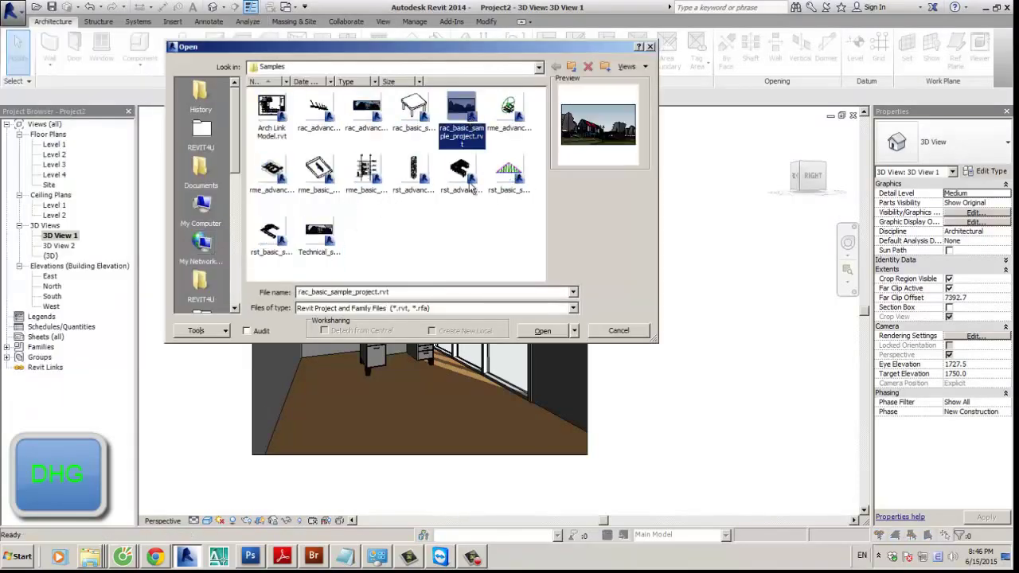
double_click(465, 114)
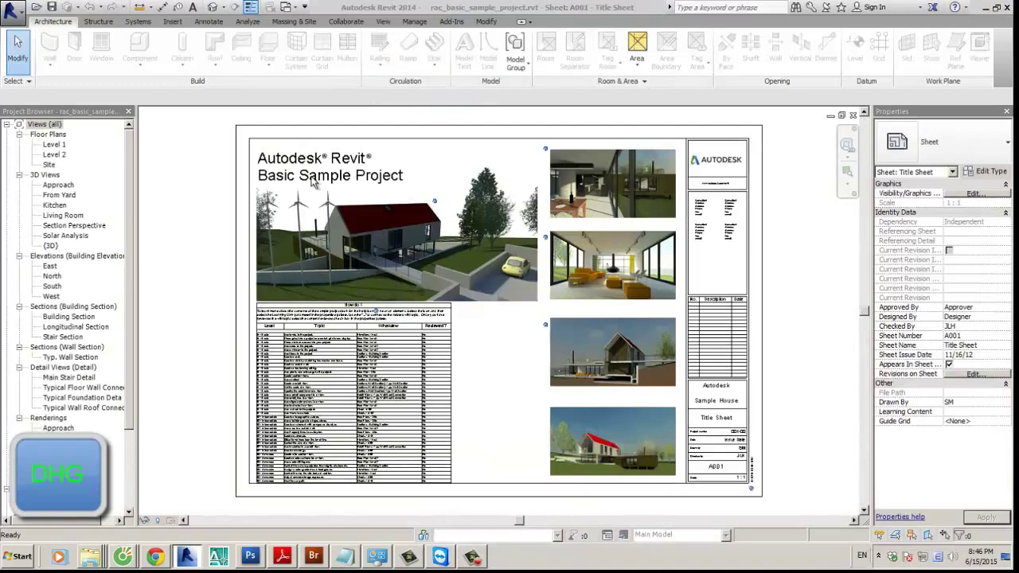
Step: Open the sample project's Approach, From Yard and Kitchen 3D views in turn
click(44, 124)
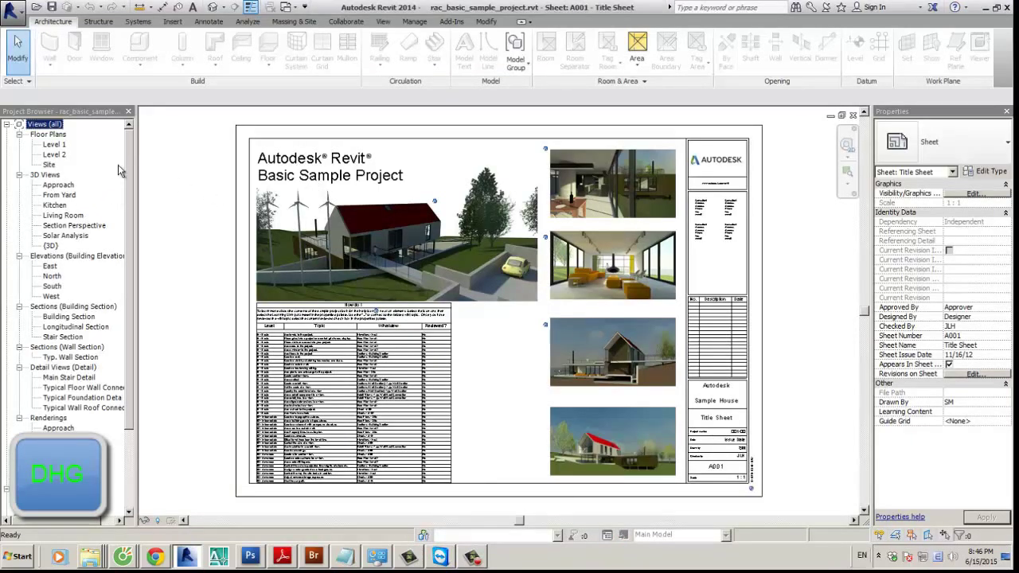
click(54, 144)
double_click(59, 185)
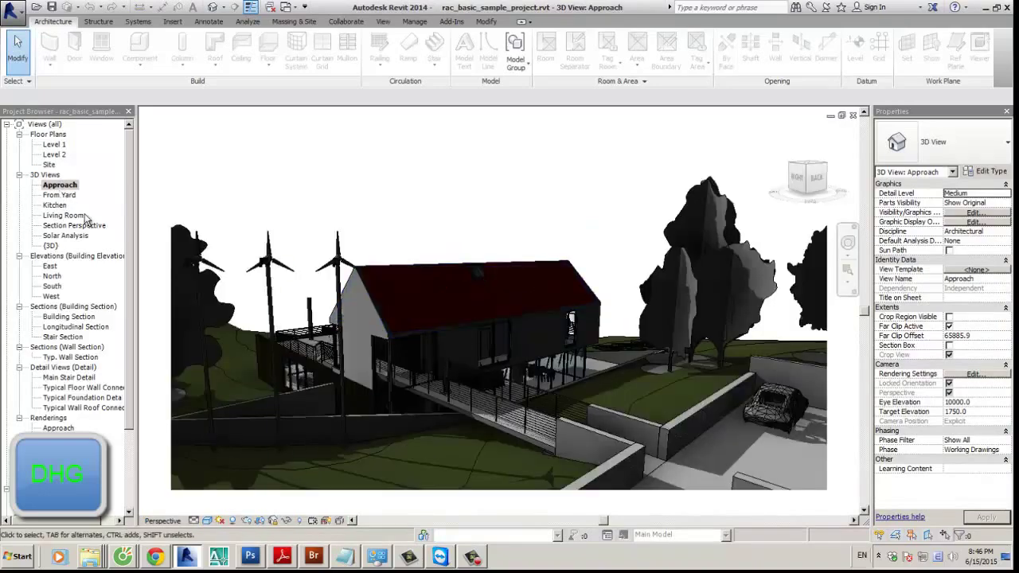
double_click(60, 195)
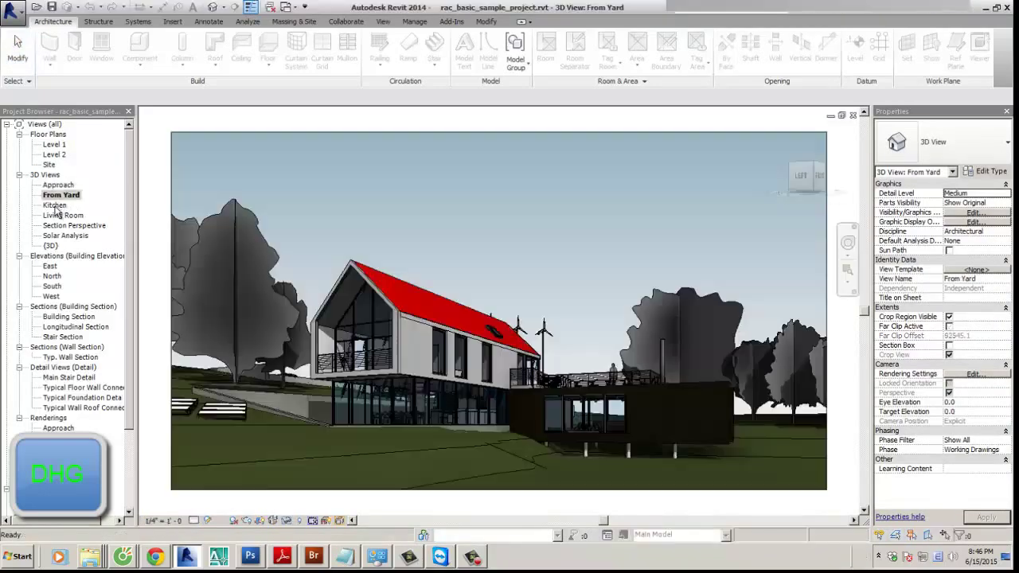
double_click(57, 206)
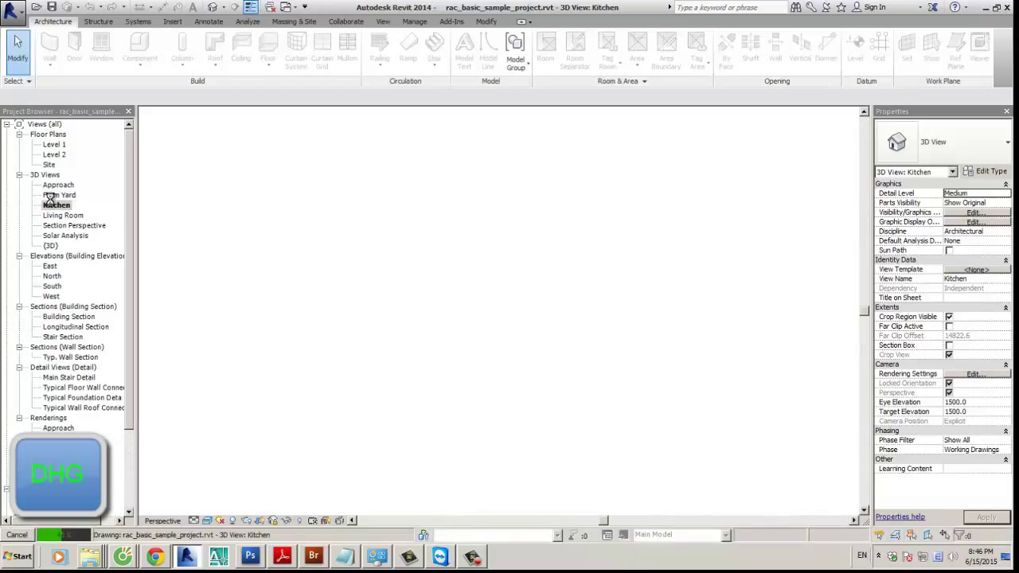
Step: Return to the From Yard view and examine the house's glazed facade and red roof up close
double_click(51, 195)
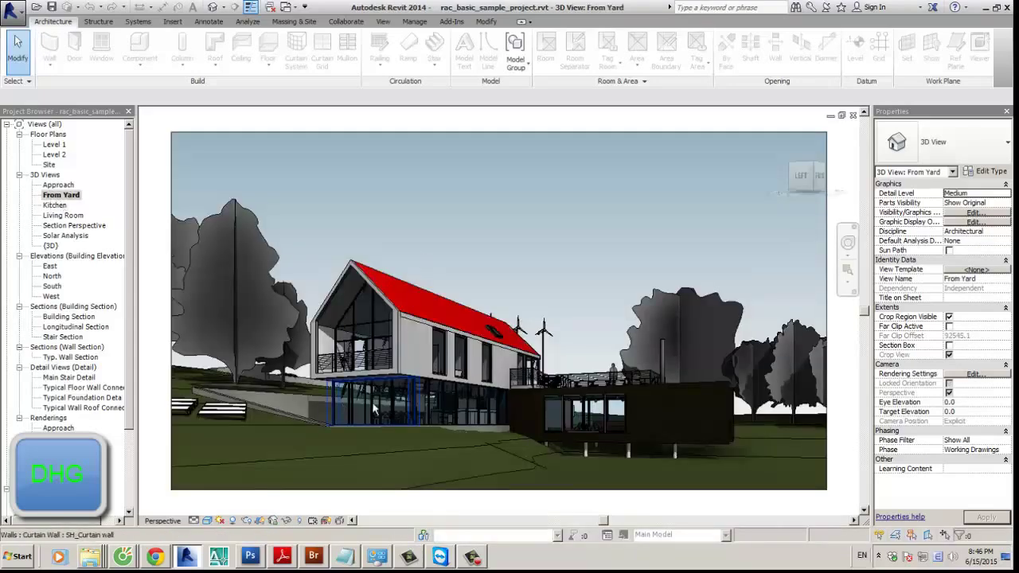
scroll(372, 401, up, 5)
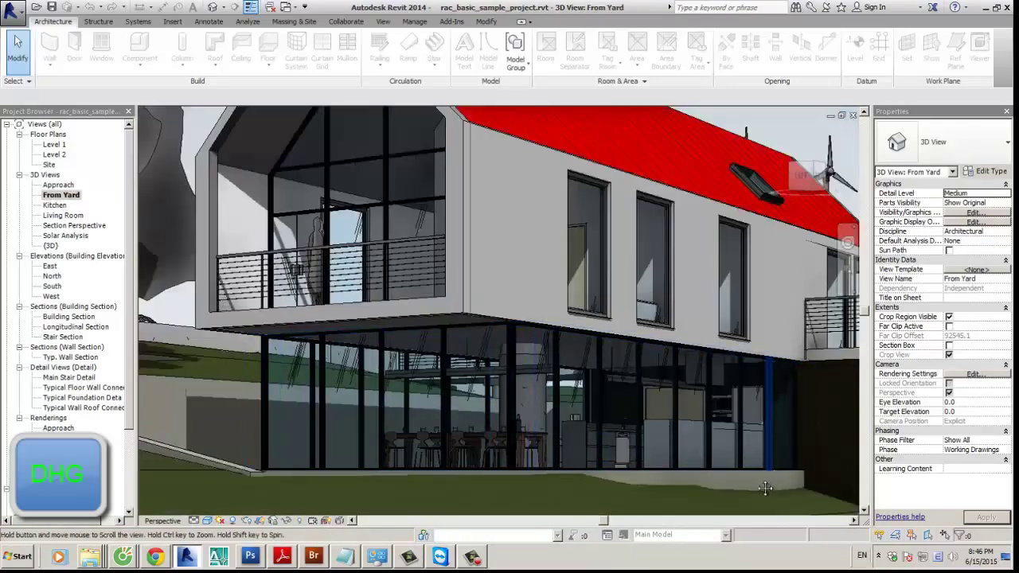
scroll(750, 487, down, 1)
scroll(750, 488, down, 3)
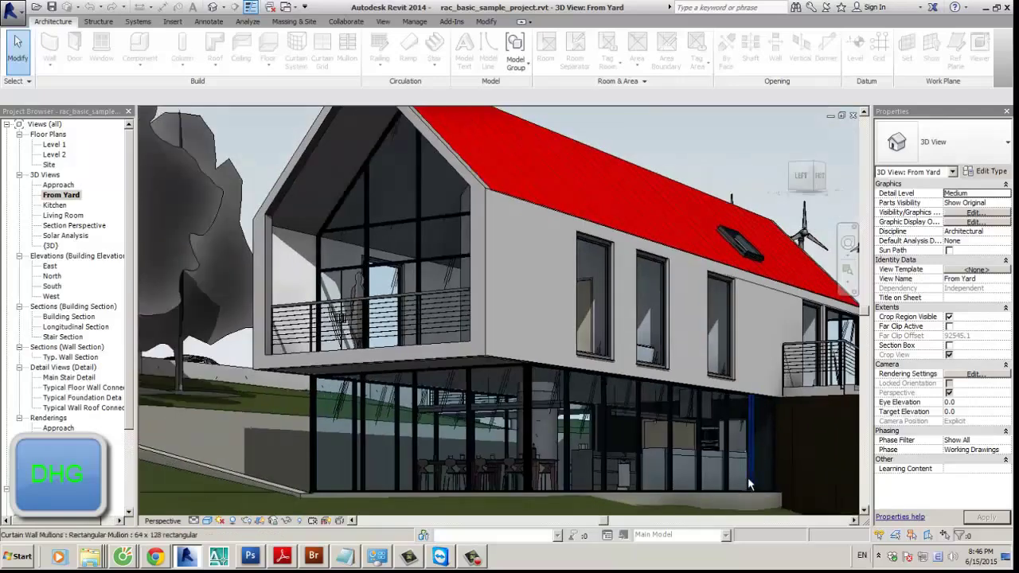
scroll(585, 482, up, 2)
scroll(585, 482, down, 3)
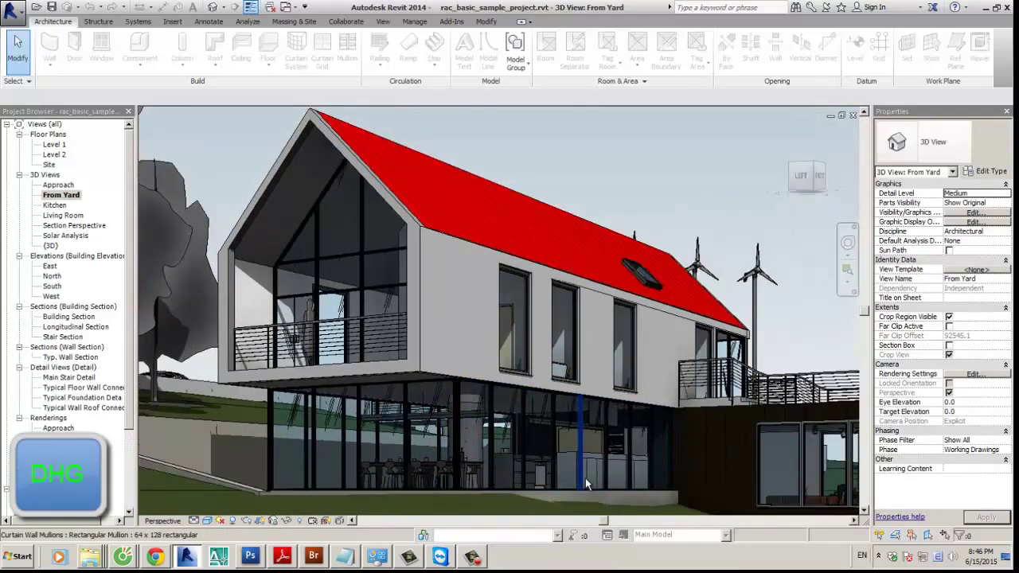
scroll(211, 327, up, 2)
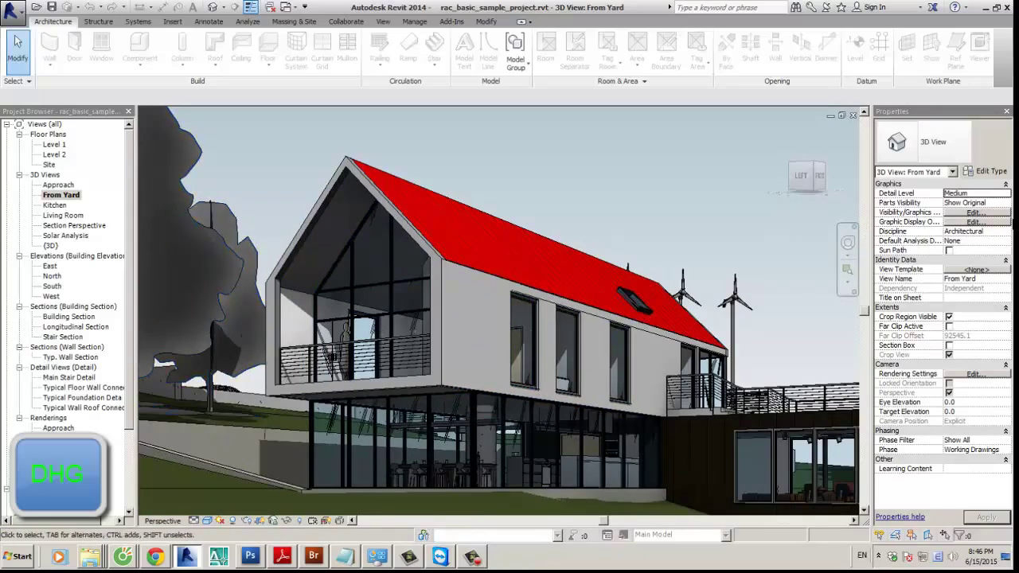
Step: Inspect the From Yard view's shadow and lighting settings in Graphic Display Options, then cancel without changes
click(976, 222)
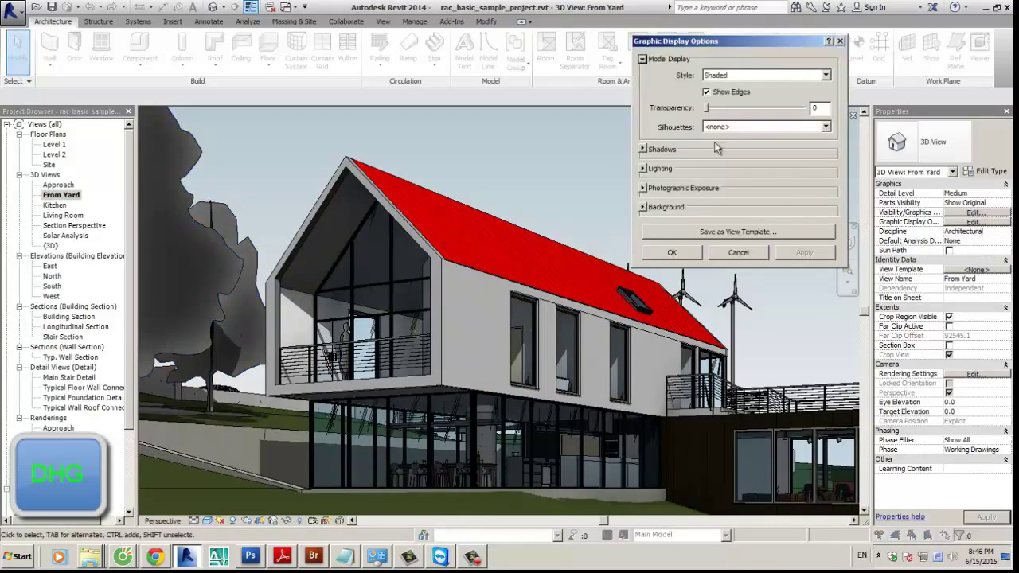
click(644, 150)
click(644, 200)
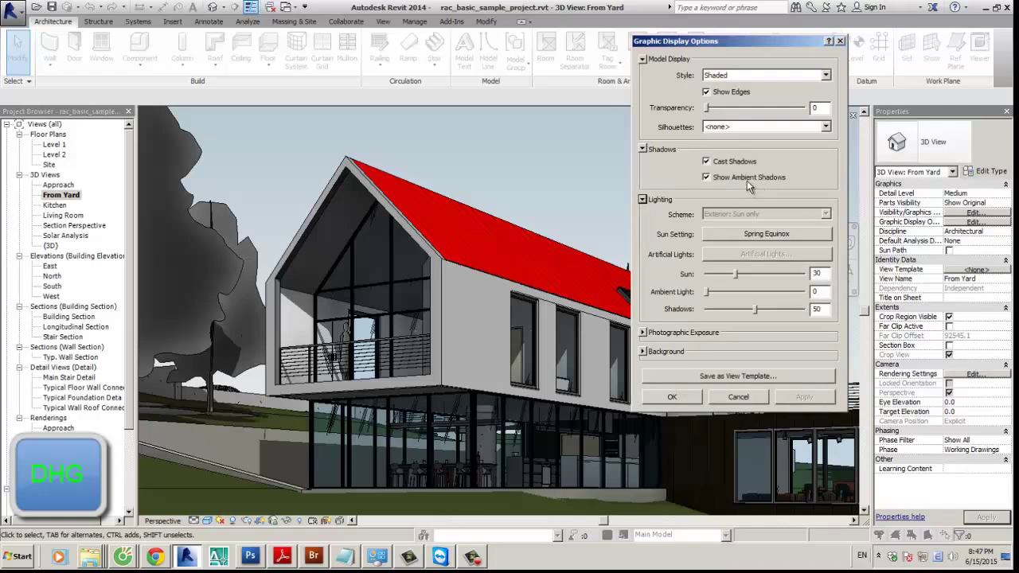
click(738, 397)
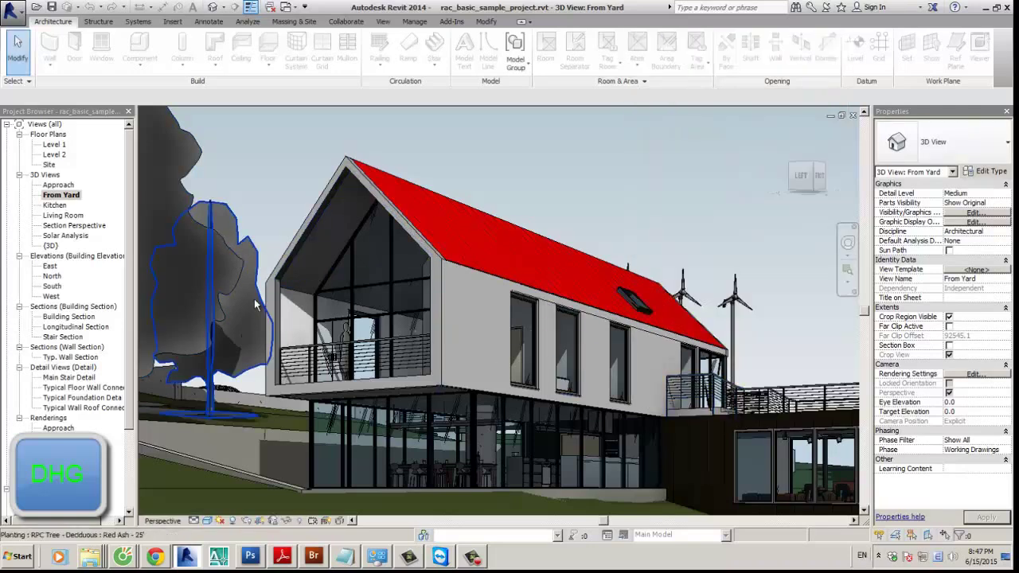
Step: Close the From Yard view, look over the Kitchen view and open the Living Room view
click(853, 116)
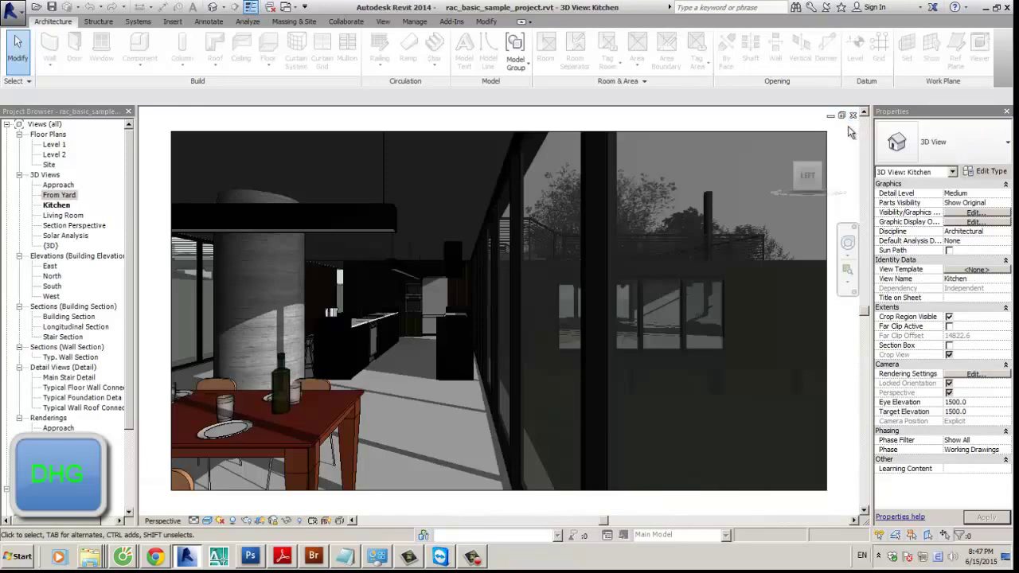
scroll(540, 343, down, 2)
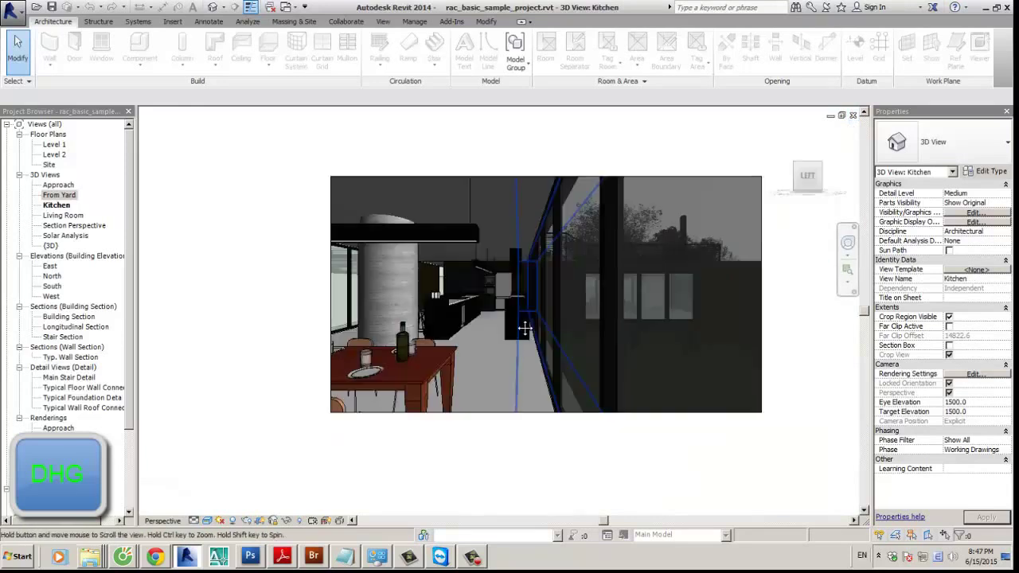
middle_drag(550, 438, 661, 460)
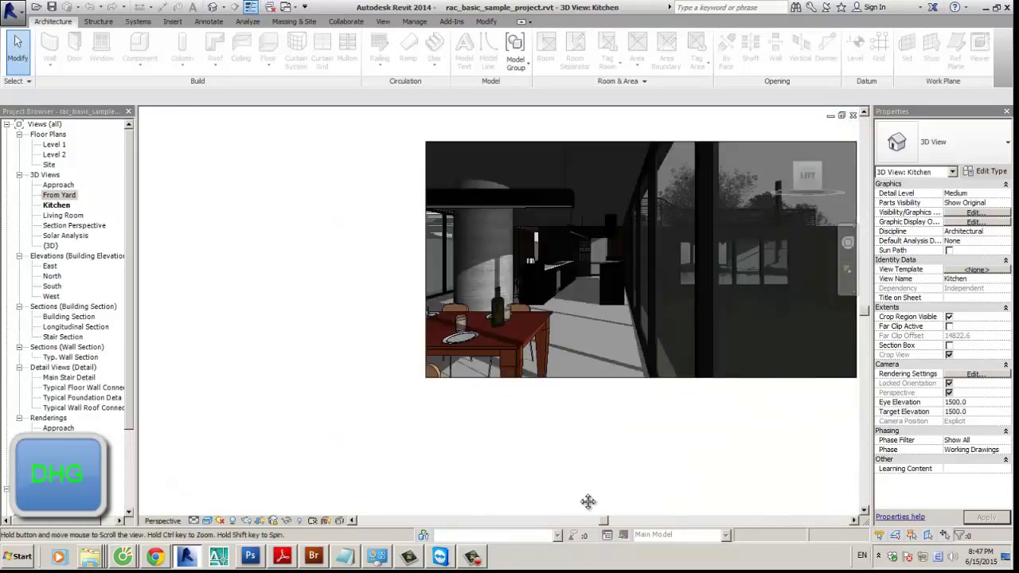
middle_drag(578, 469, 485, 274)
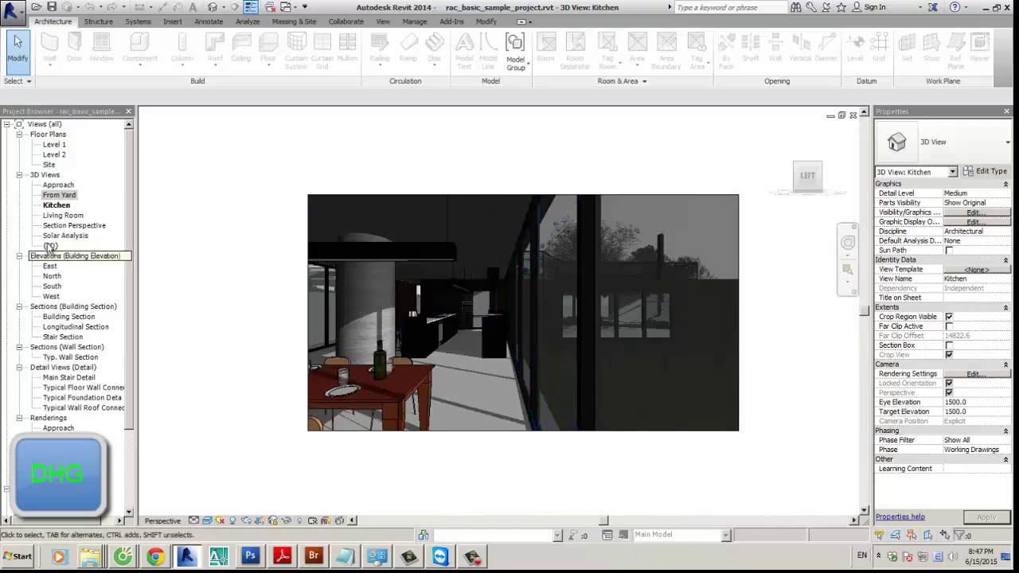
double_click(64, 215)
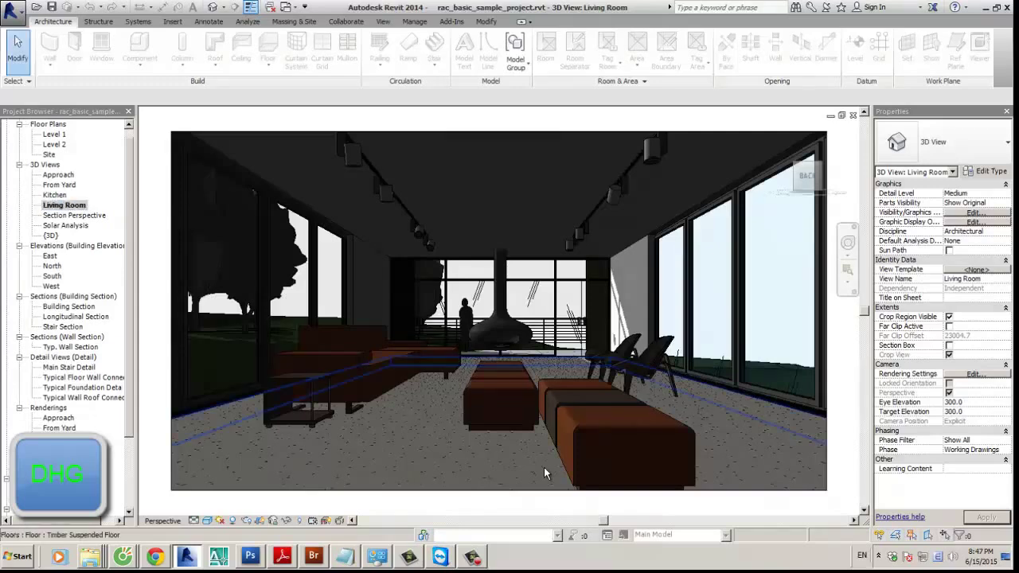
Step: Render the Living Room 3D view at Low quality
scroll(544, 467, down, 1)
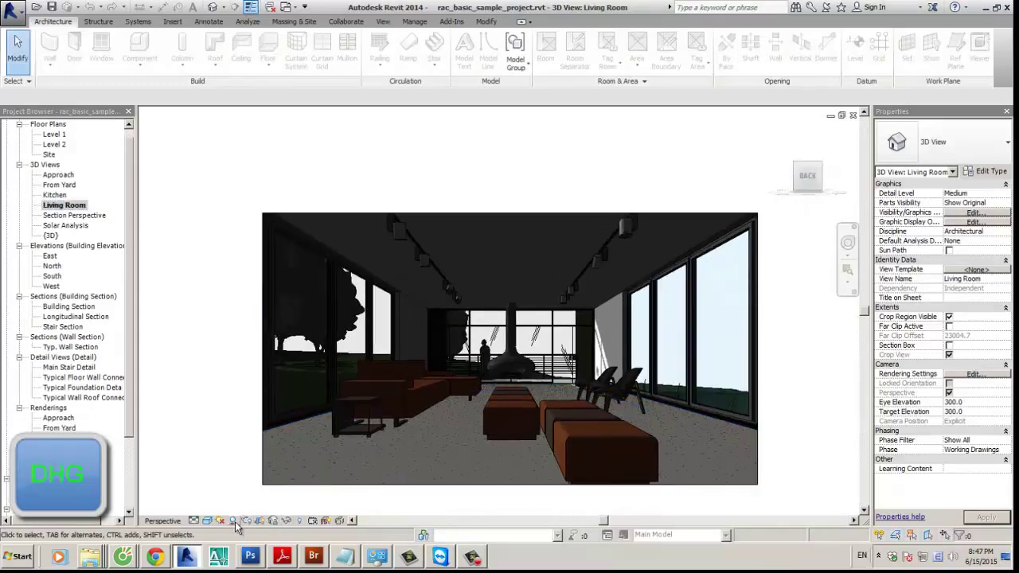
click(383, 22)
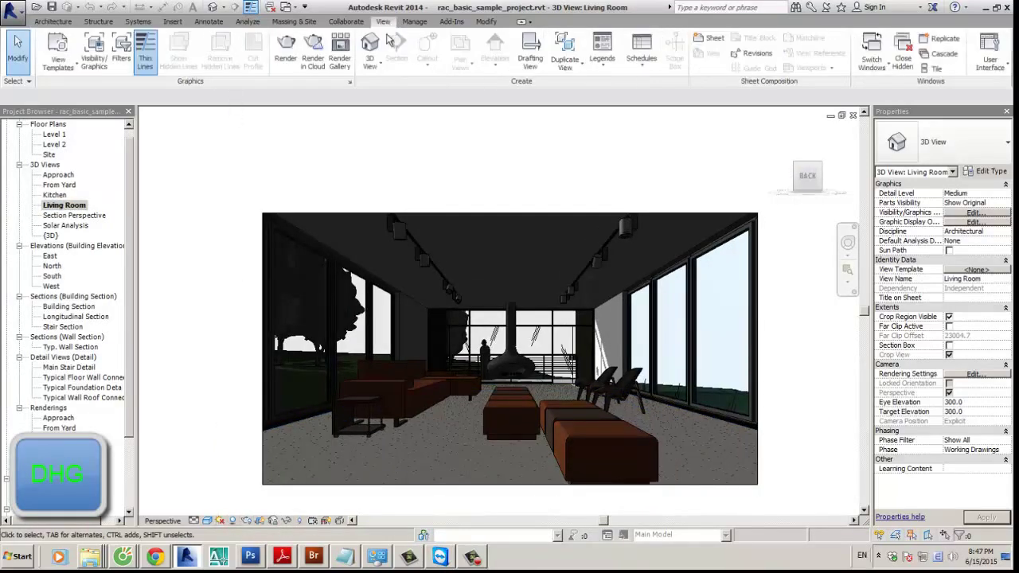
click(285, 48)
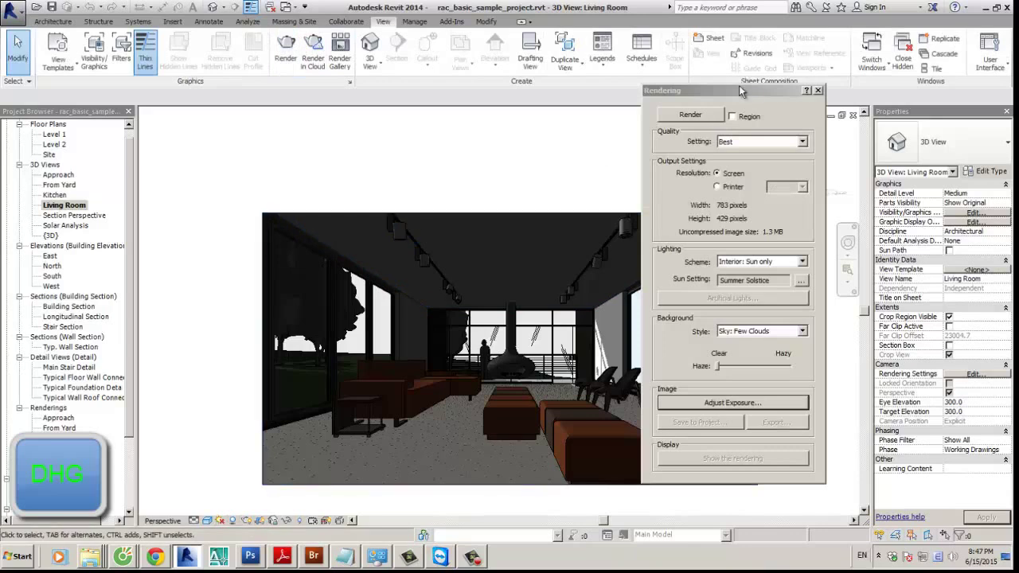
drag(742, 90, 766, 89)
click(827, 141)
click(770, 163)
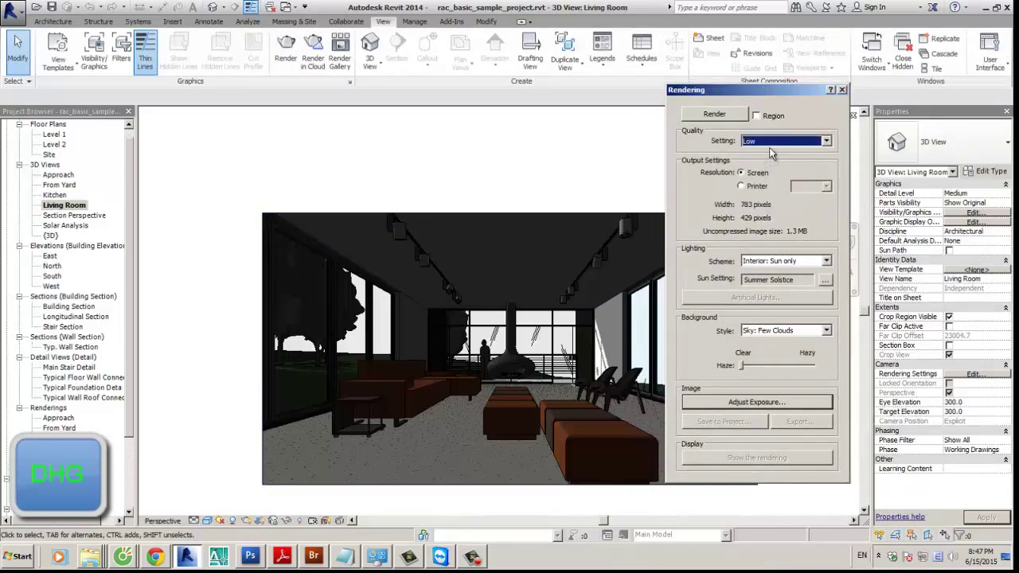
drag(800, 91, 819, 62)
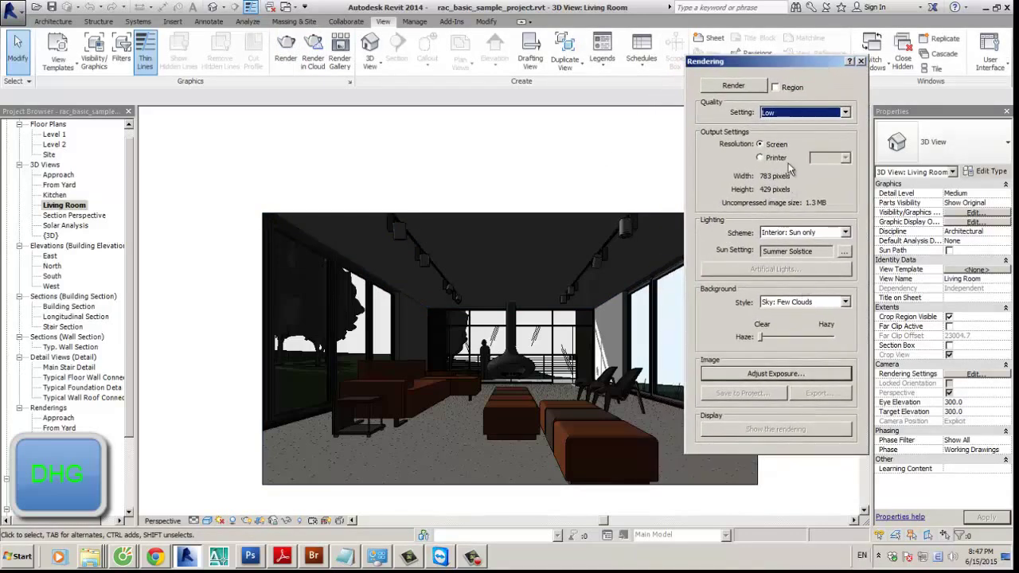
click(733, 86)
click(478, 554)
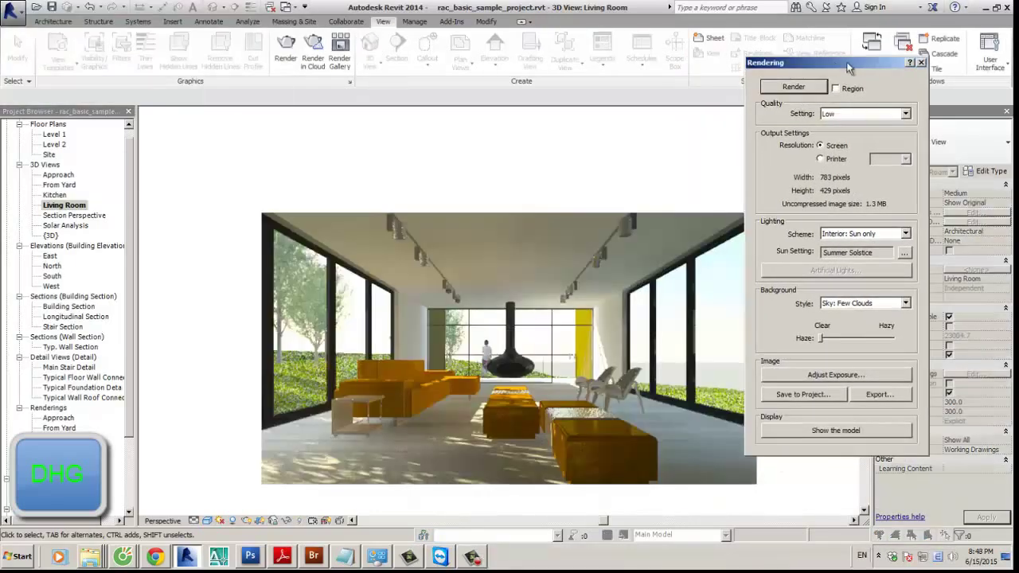
drag(847, 68, 855, 67)
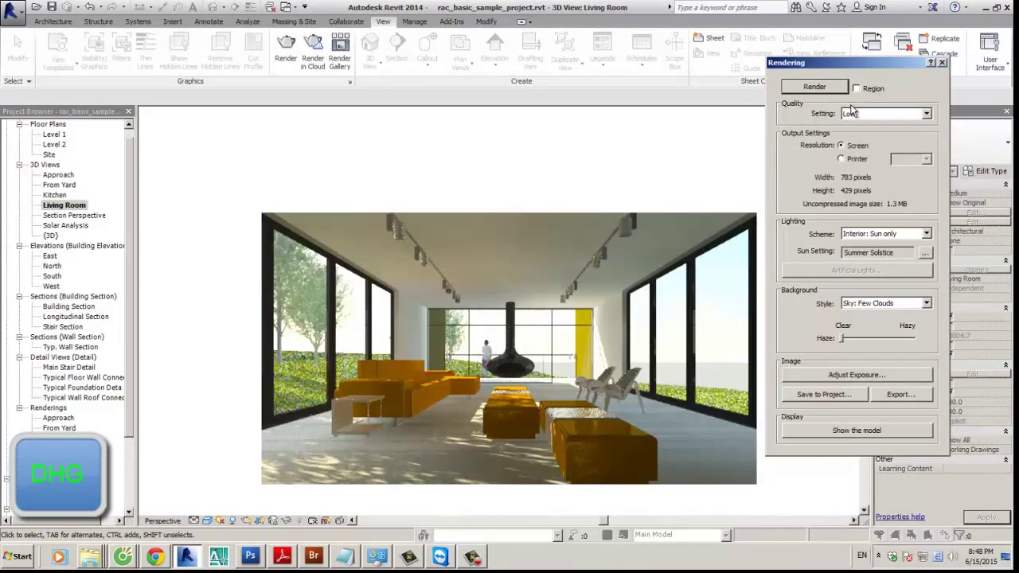
Step: Check the rendered image's exposure controls, dismiss them and close the Rendering dialog
click(855, 378)
click(674, 333)
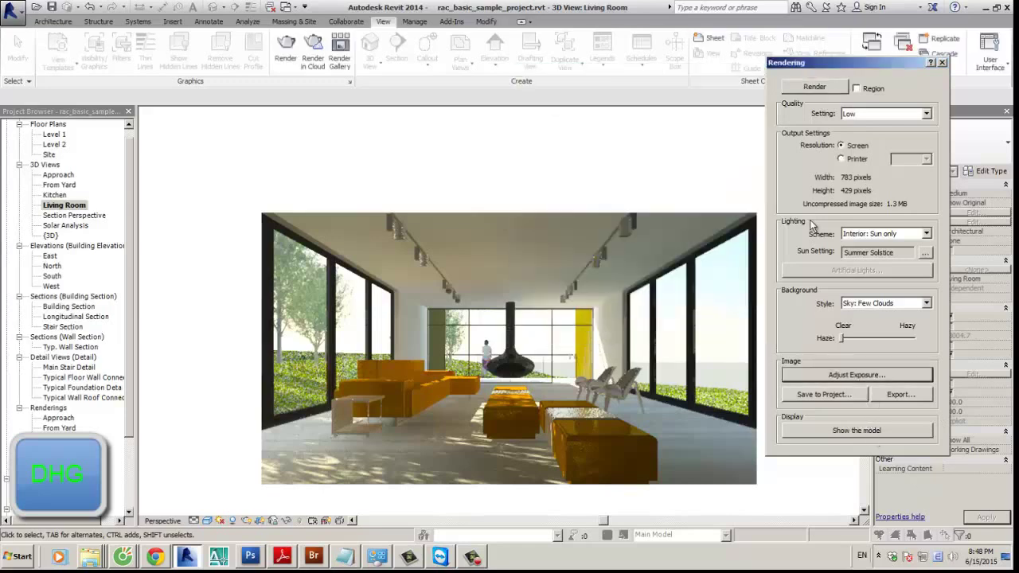
click(940, 63)
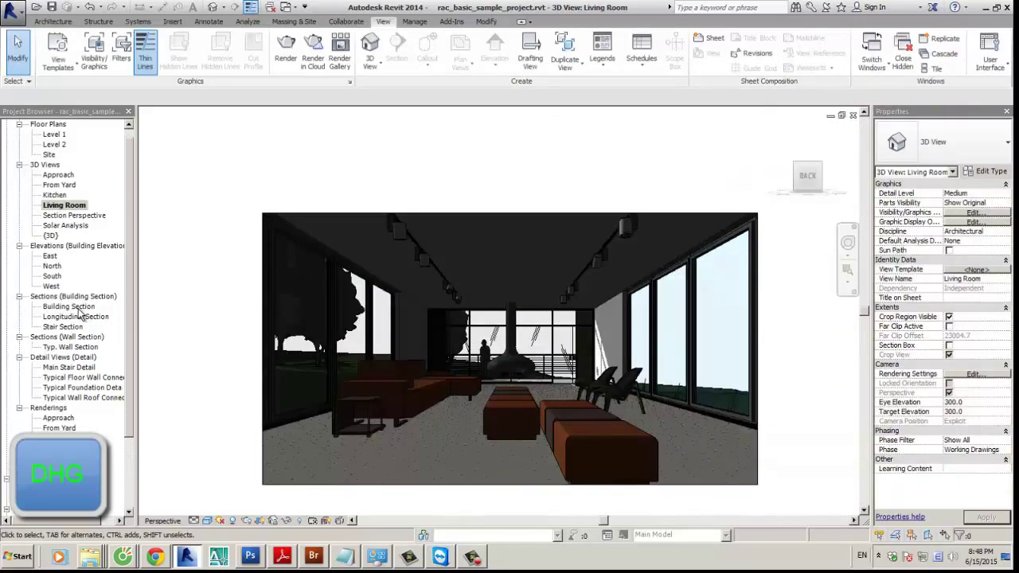
Step: Open the project's saved Living Room rendering and examine the image's lighting and furniture
double_click(59, 438)
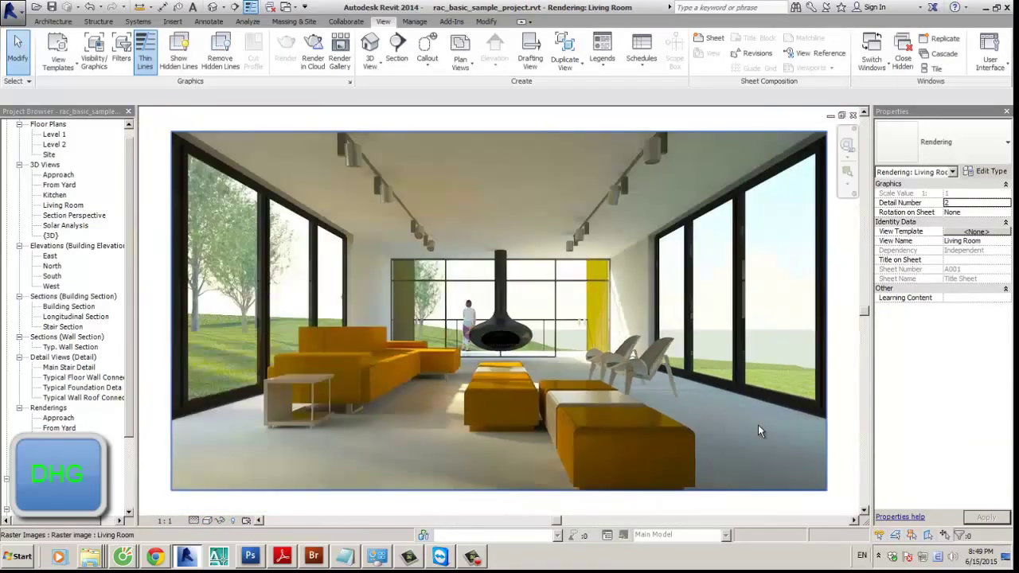
scroll(757, 430, down, 2)
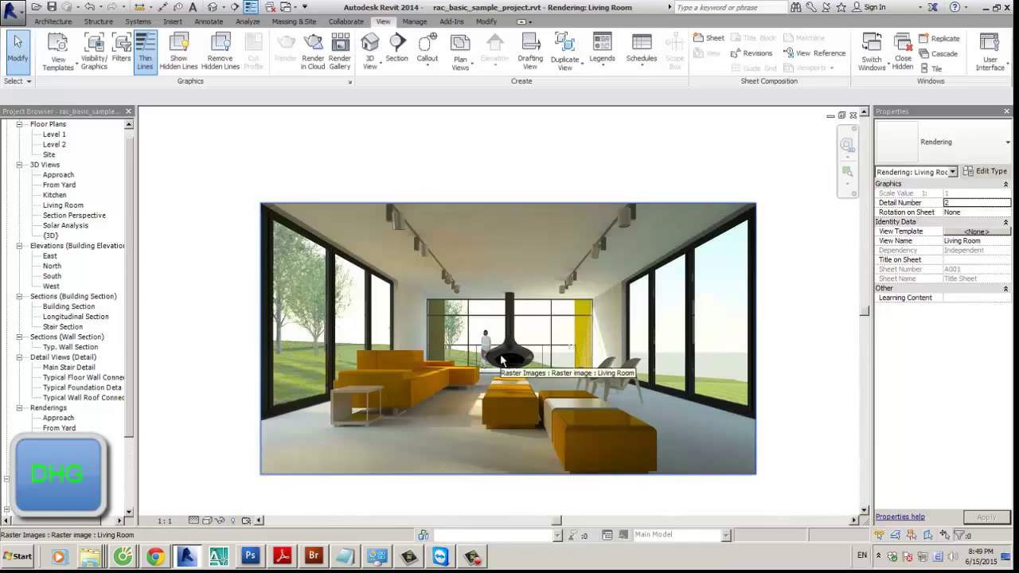
scroll(501, 360, up, 2)
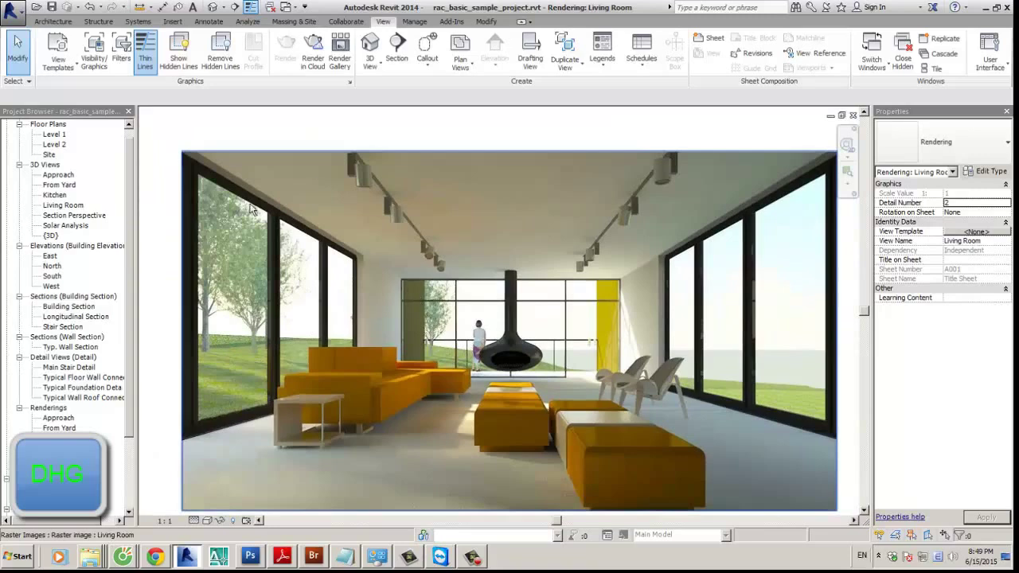
middle_drag(458, 379, 445, 398)
scroll(445, 398, down, 2)
click(445, 398)
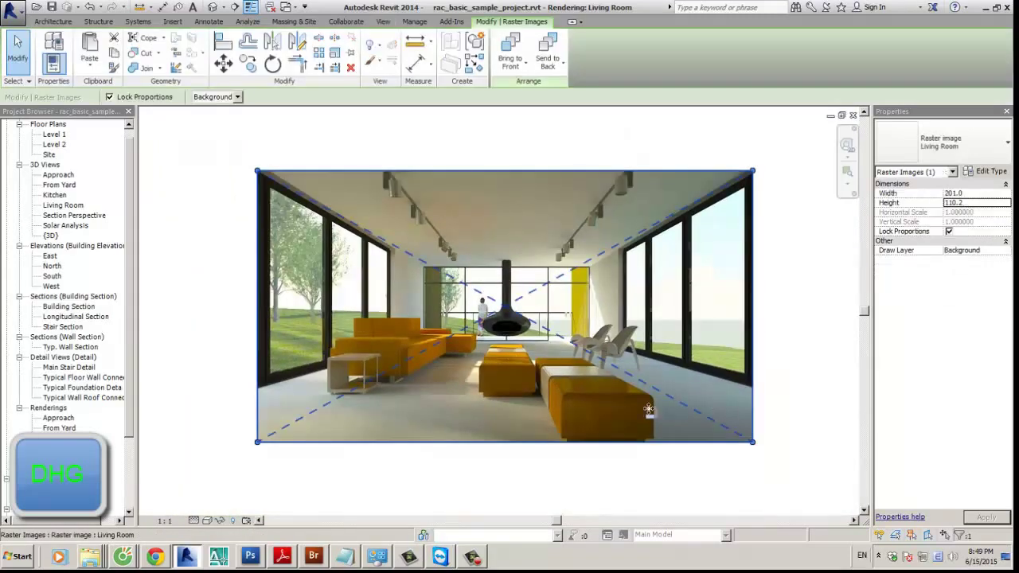
Step: Open the saved Kitchen rendering, look it over and close it to return to the Living Room rendering
double_click(59, 438)
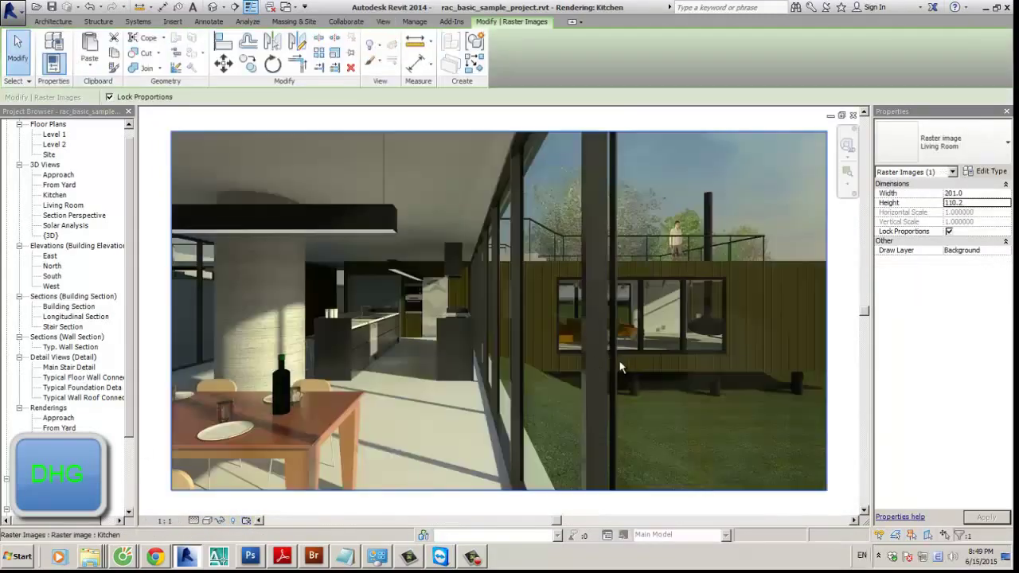
scroll(555, 371, down, 2)
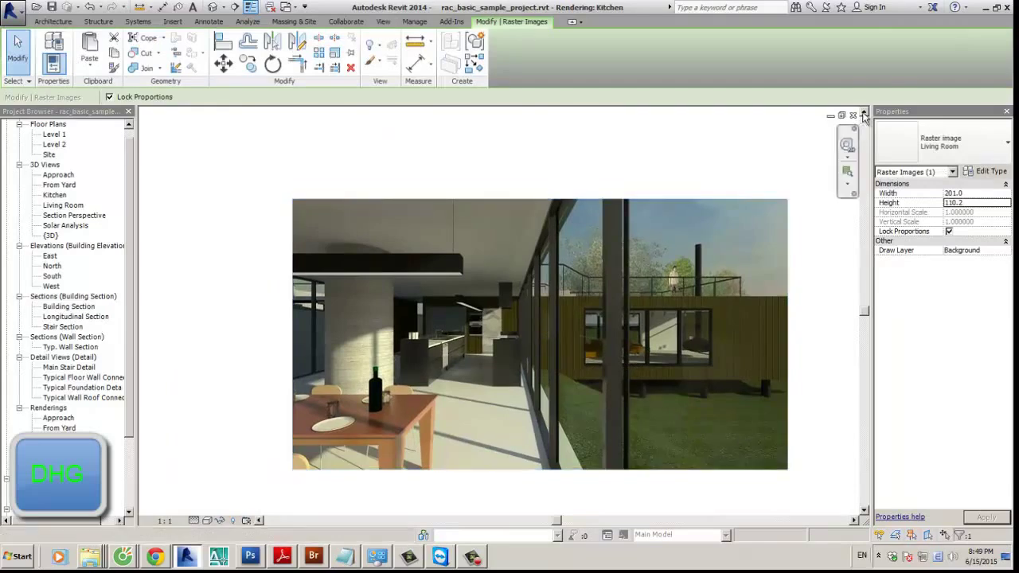
click(852, 115)
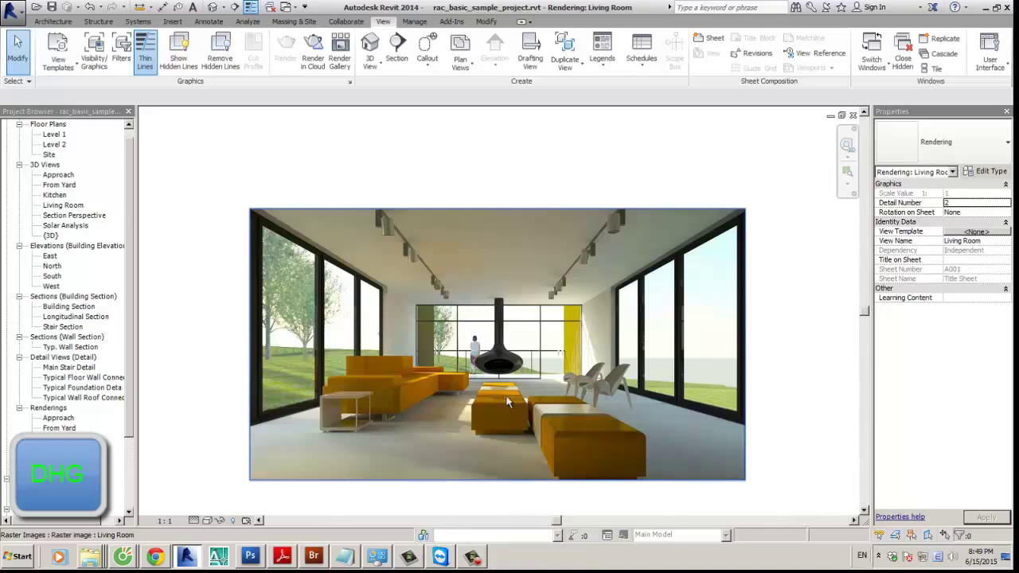
click(471, 557)
click(471, 559)
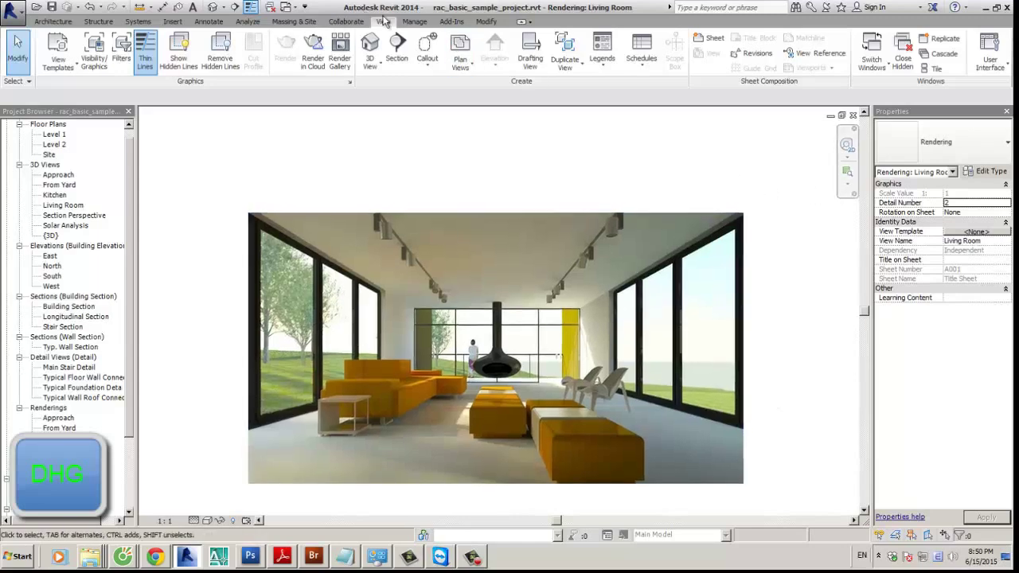
Step: Open the render settings for Project2's 3D View 1 and set the lighting scheme to Interior: Artificial only
key(ctrl+Tab)
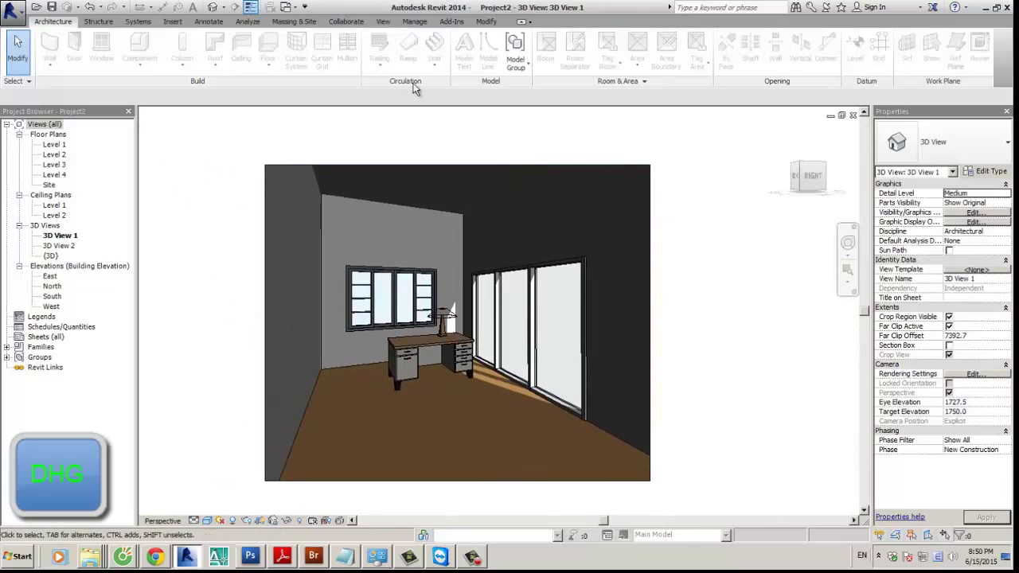
click(383, 21)
click(288, 48)
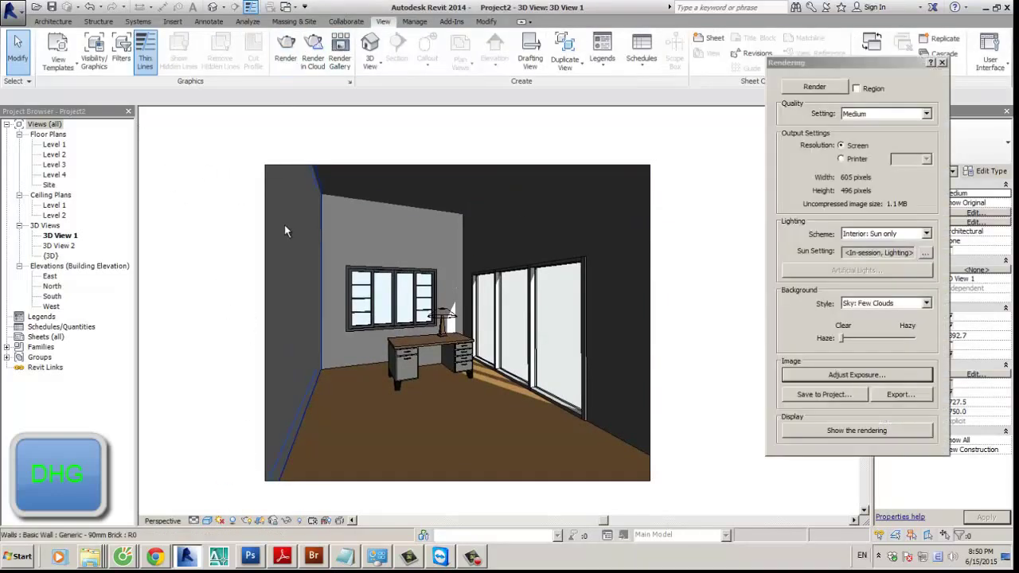
click(895, 234)
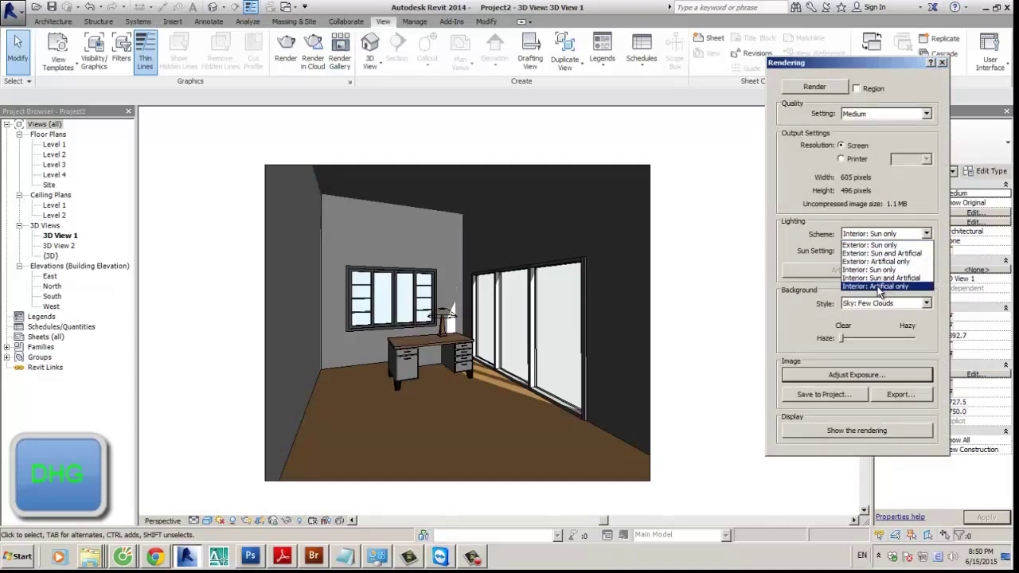
click(879, 287)
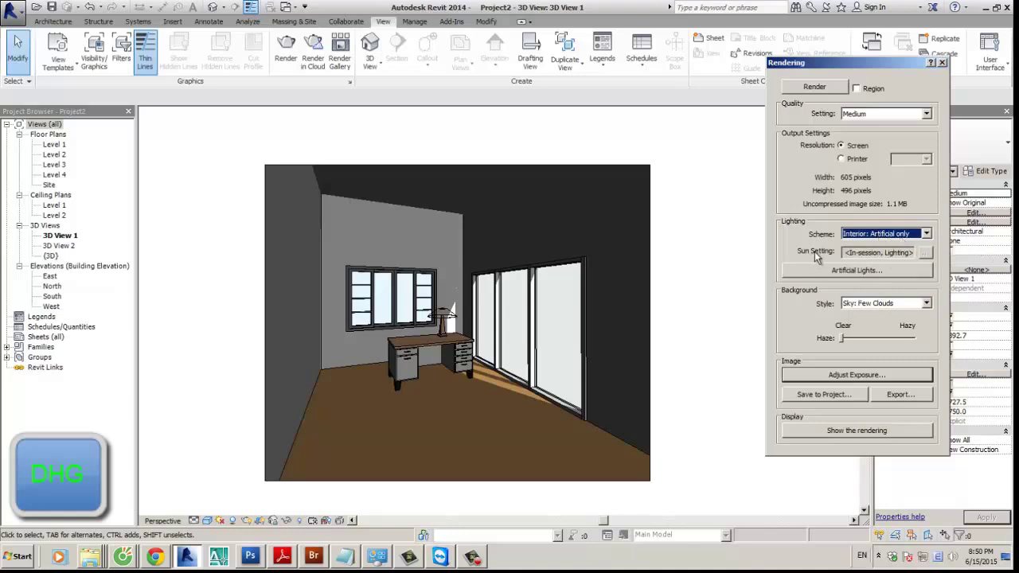
Step: Set the lighting scheme to Interior: Sun only and inspect the sun settings without changing them
click(893, 236)
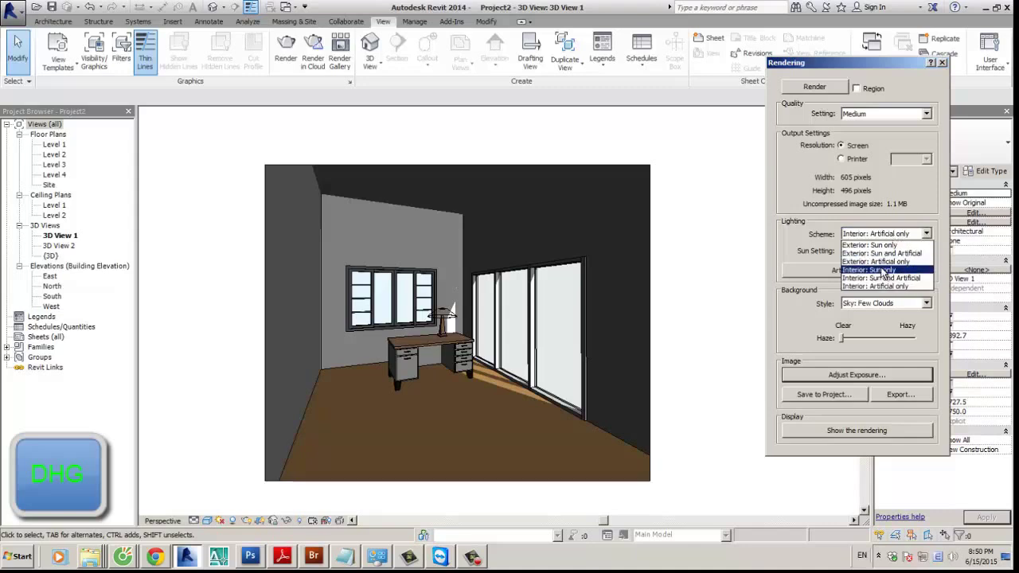
click(890, 271)
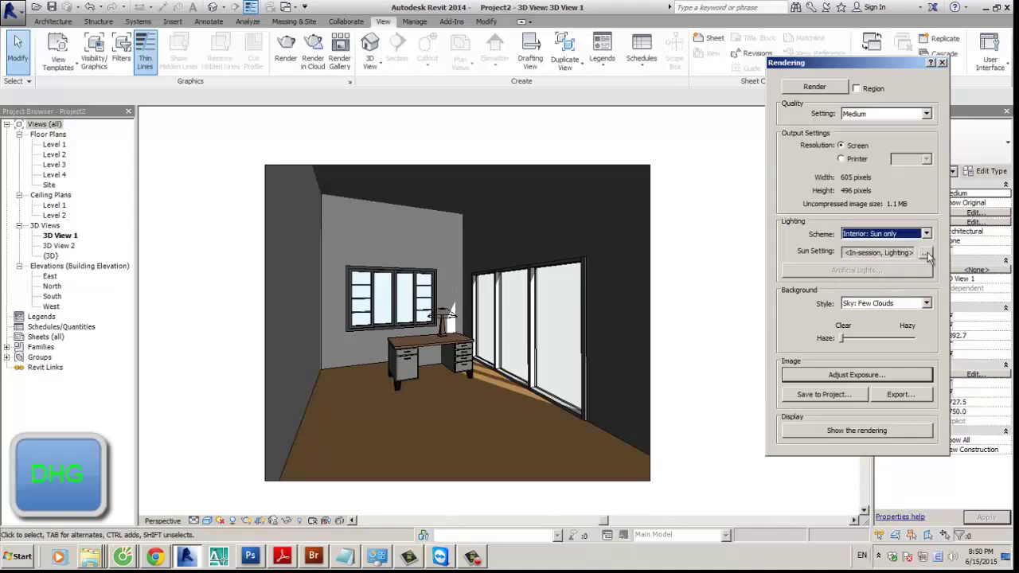
click(925, 252)
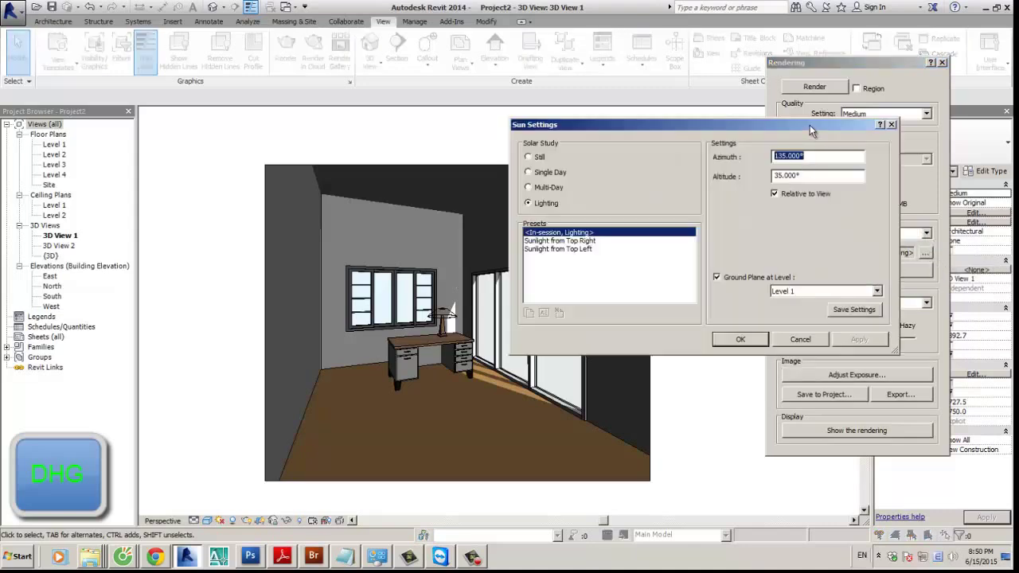
drag(810, 125, 635, 117)
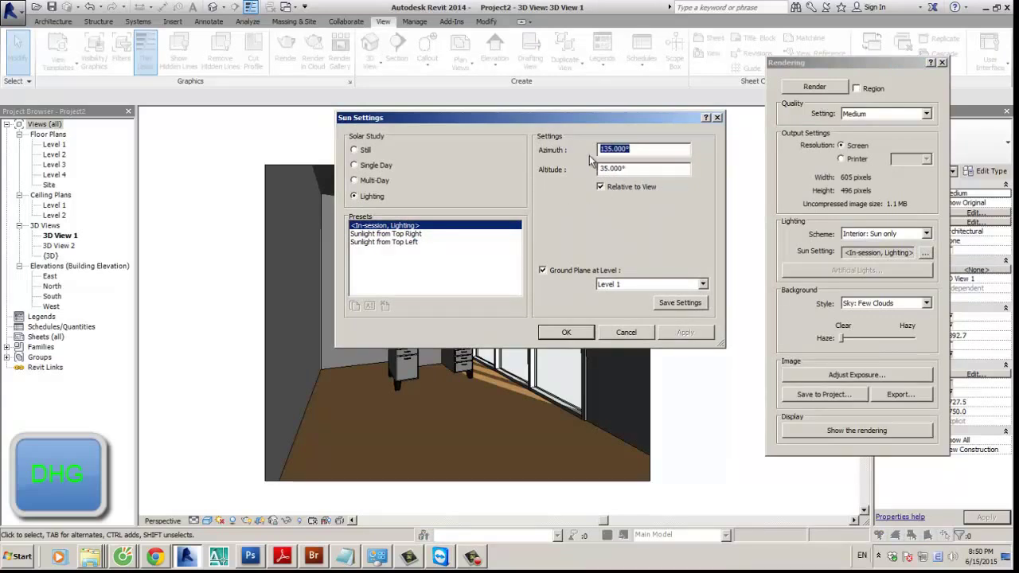
click(717, 117)
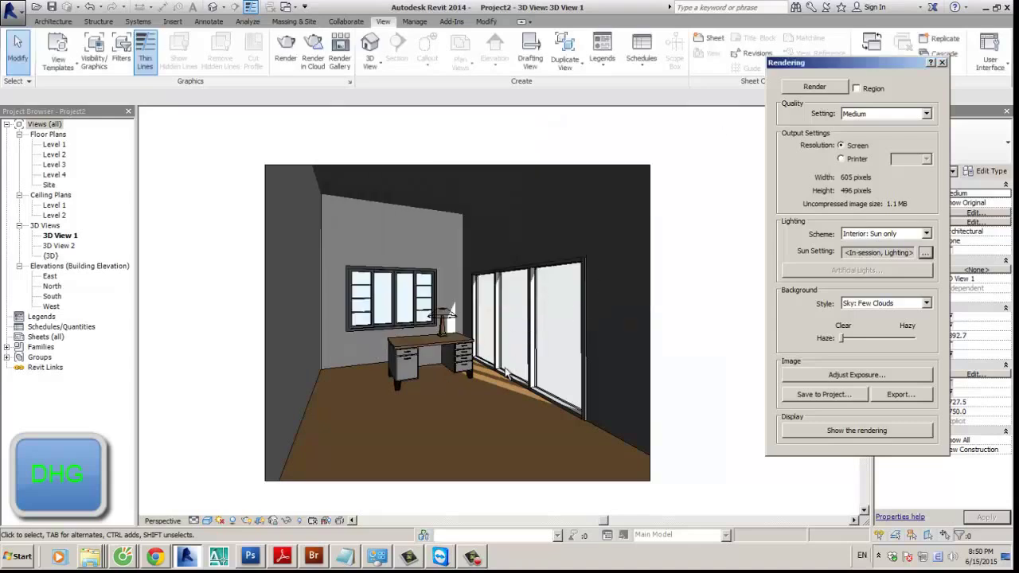
Step: Set the render lighting scheme to Interior: Artificial only and review the list of artificial lights for 3D View 1
click(926, 233)
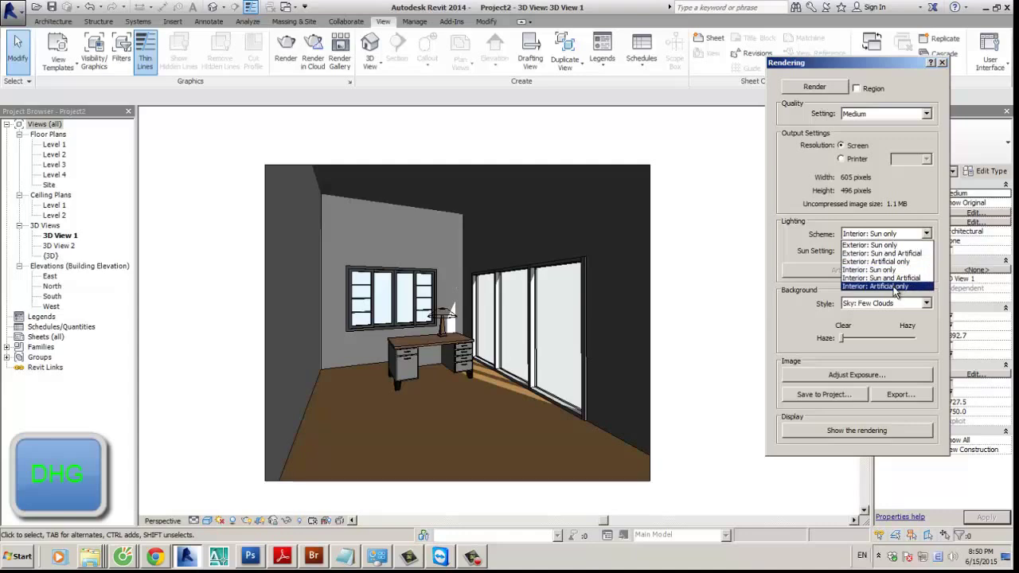
click(894, 289)
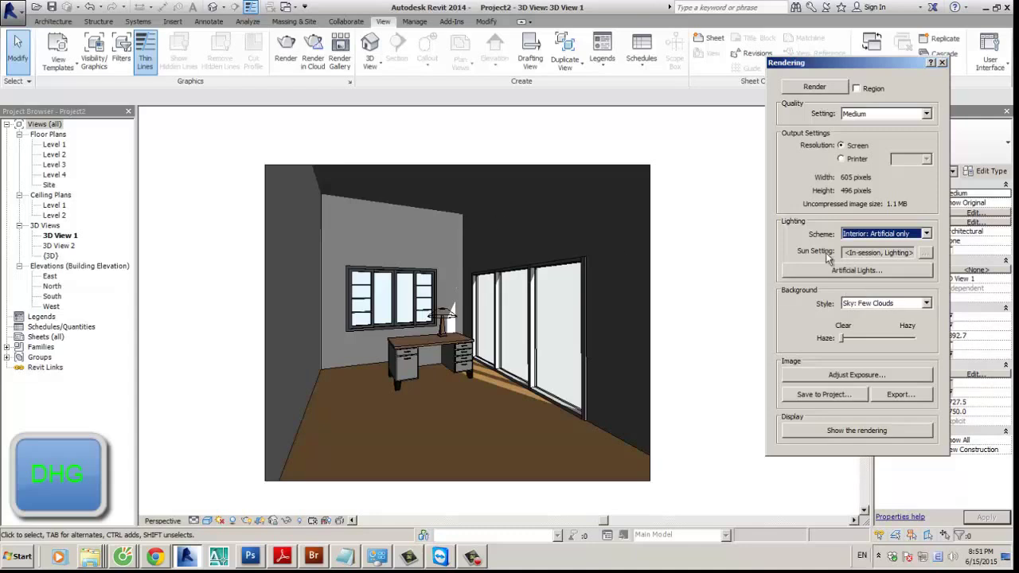
click(845, 271)
drag(831, 126, 601, 41)
click(547, 95)
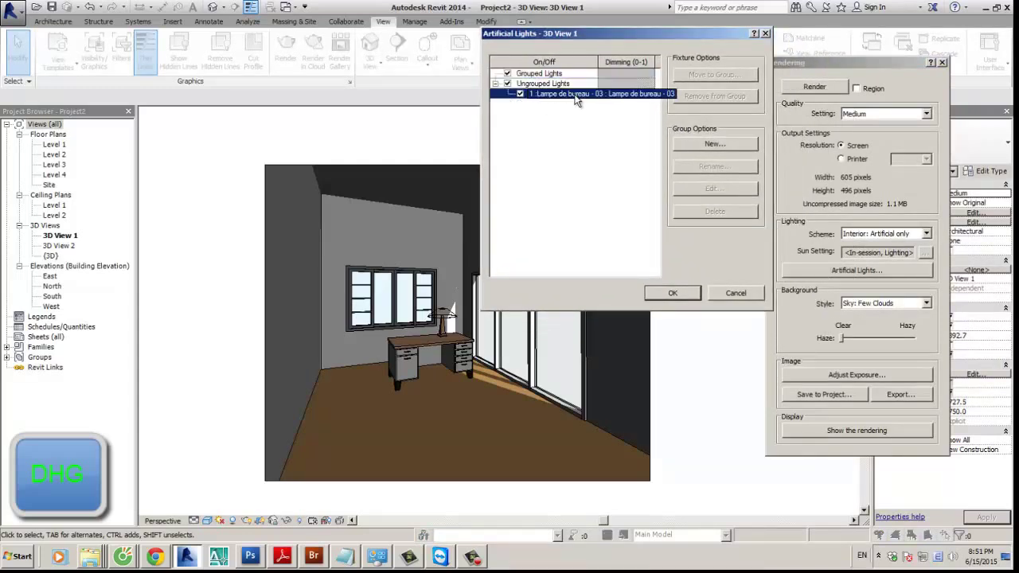
click(734, 293)
click(942, 64)
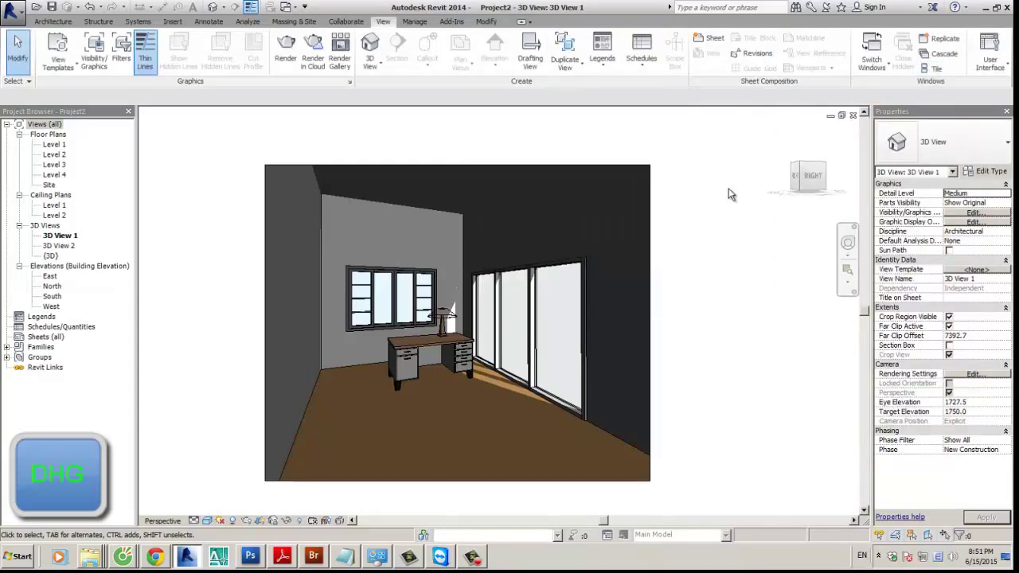
Step: Place an automatic Compound Ceiling Plain inside the room on the Level 1 floor plan, with a 2600 height offset
double_click(53, 146)
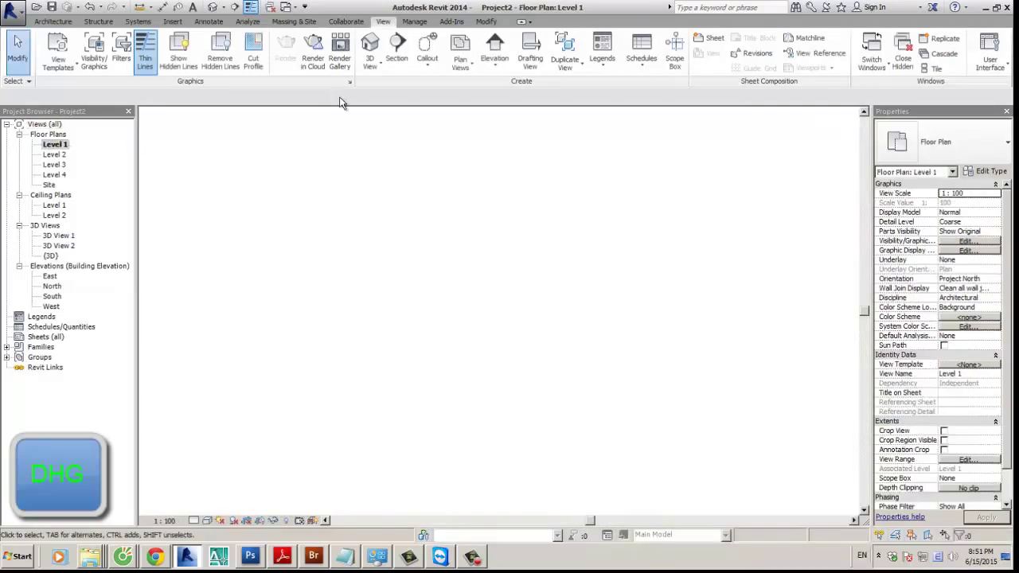
click(53, 21)
click(243, 49)
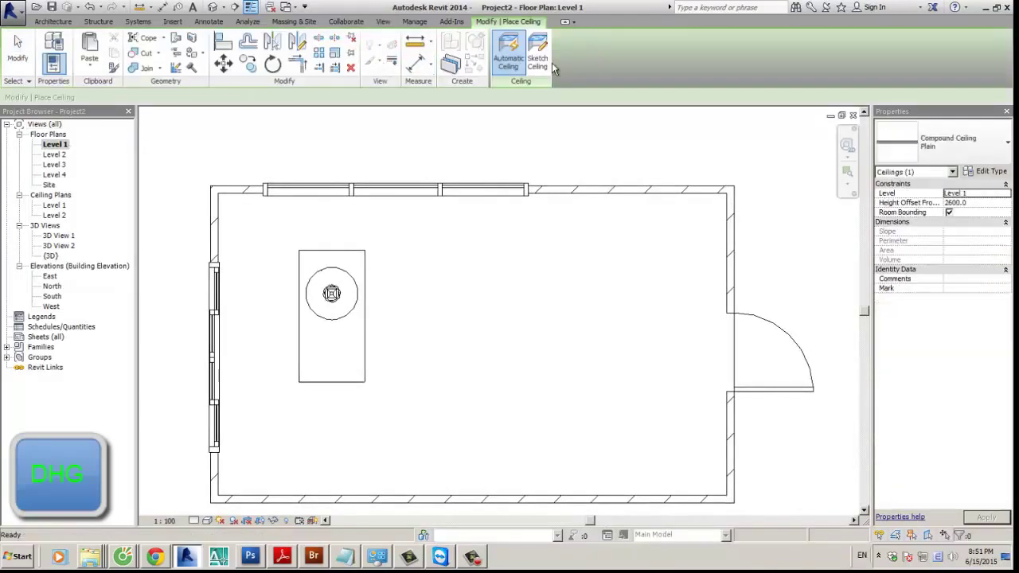
click(501, 284)
Step: Examine the room's new ceiling in 3D View 1 and through the open wall side in the default 3D view
key(ctrl+Tab)
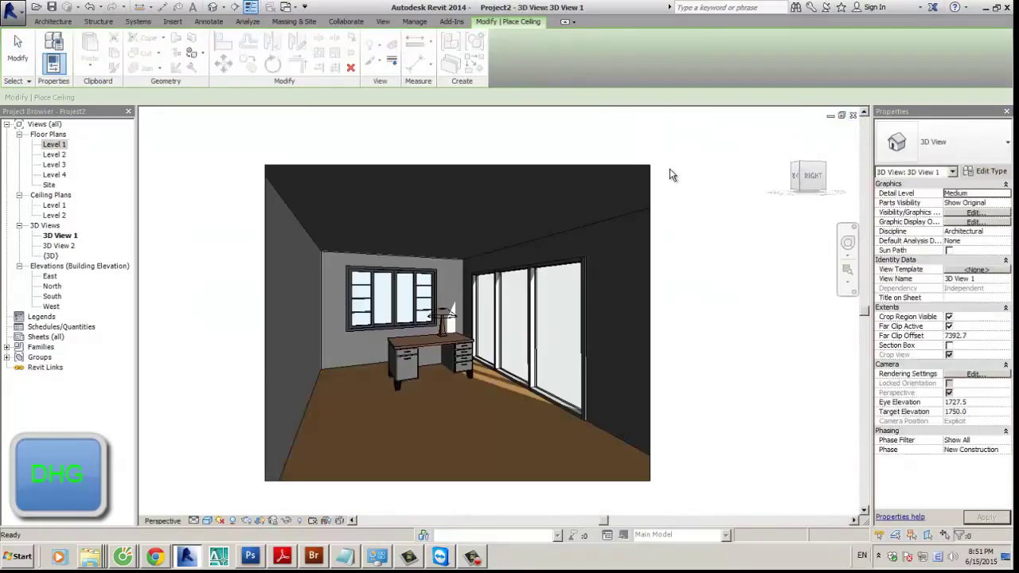
key(Escape)
click(511, 211)
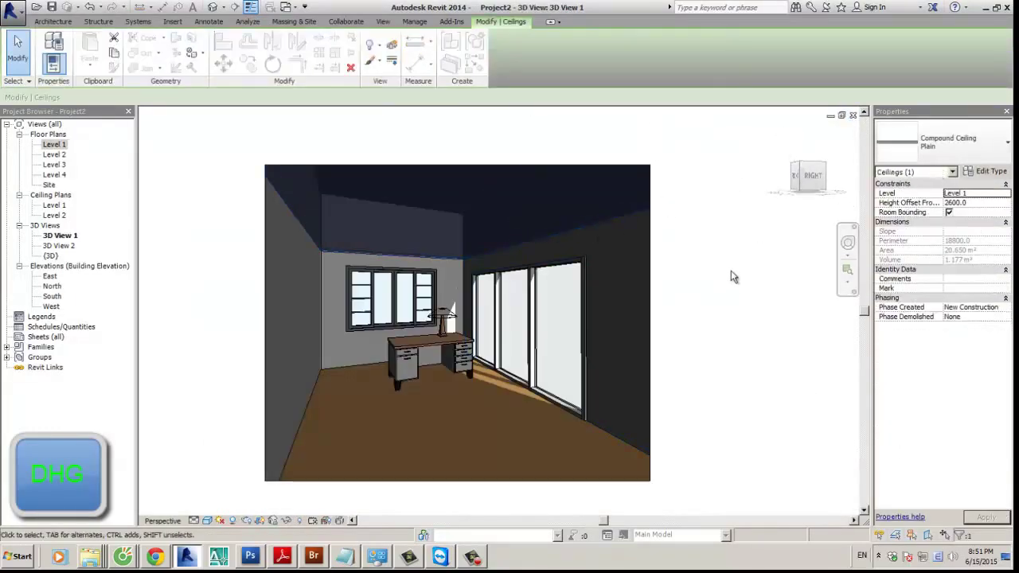
key(Escape)
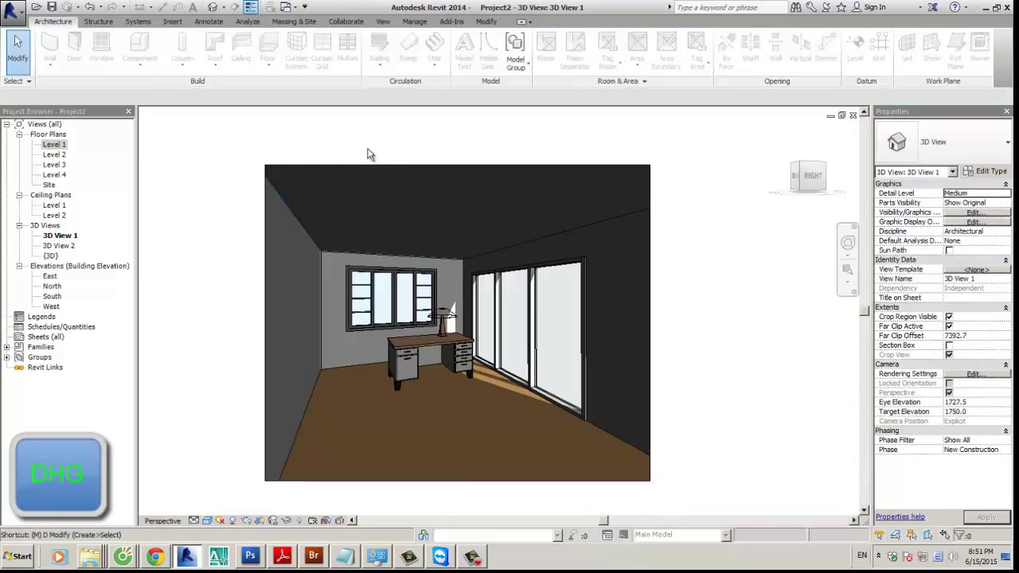
click(212, 6)
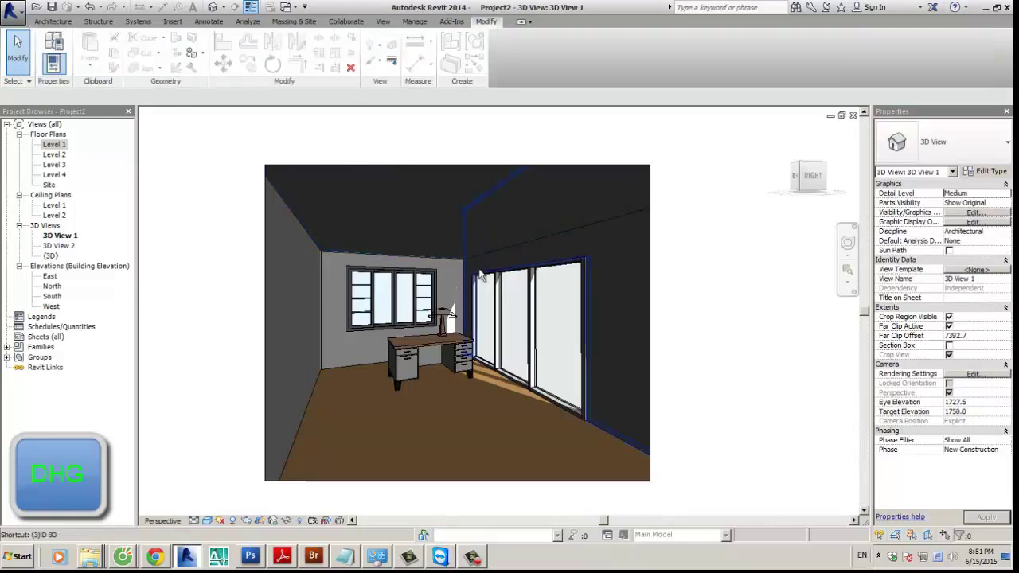
scroll(519, 266, up, 5)
click(481, 362)
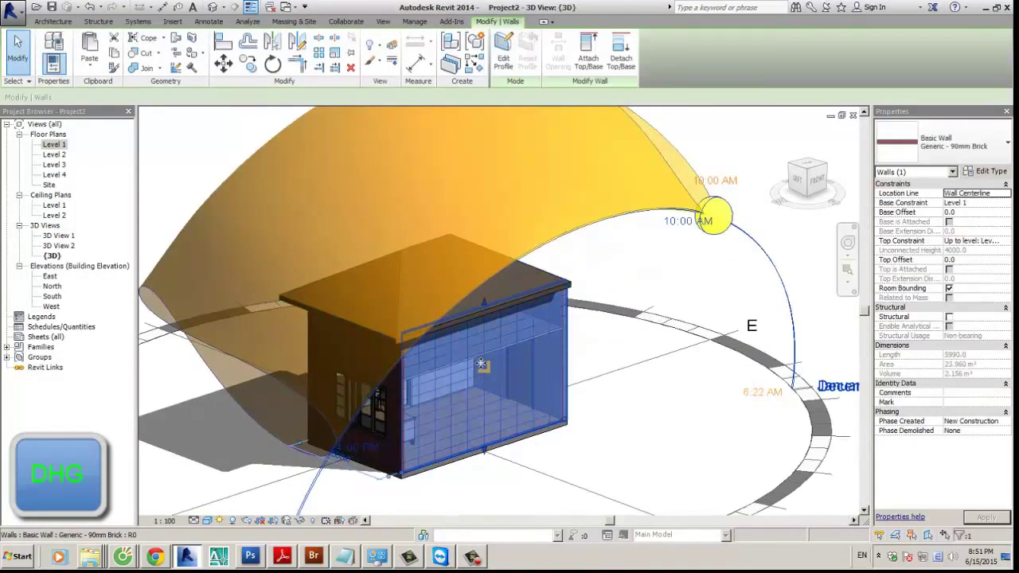
shift+middle_drag(481, 361, 463, 347)
key(Escape)
scroll(465, 334, up, 5)
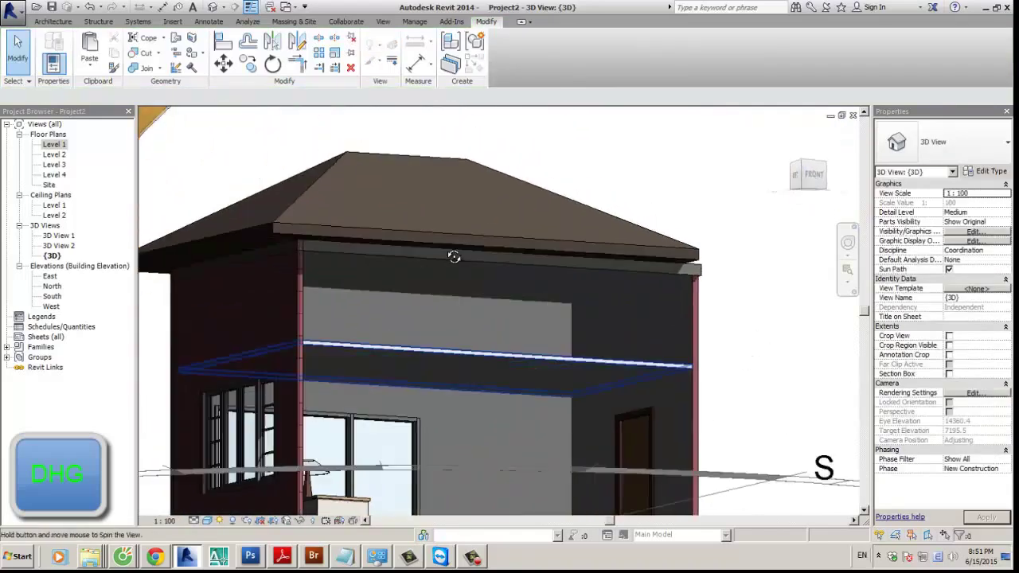
click(52, 21)
click(139, 62)
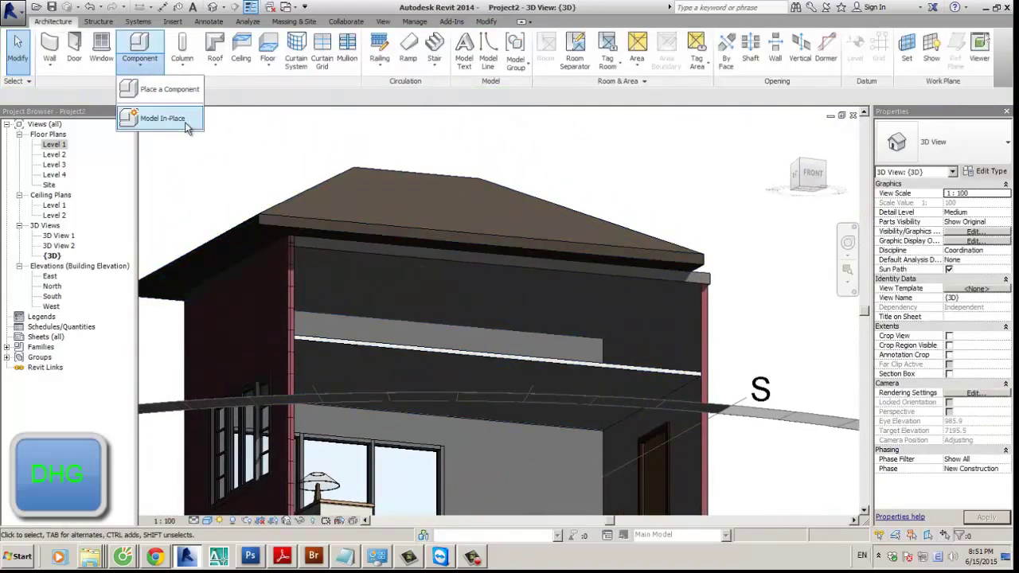
click(162, 117)
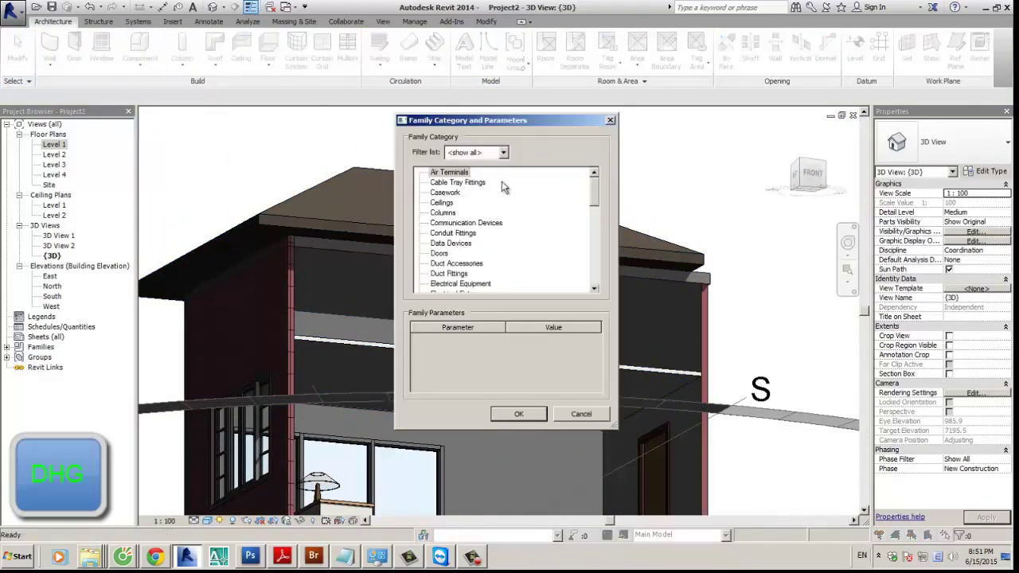
click(609, 120)
click(138, 21)
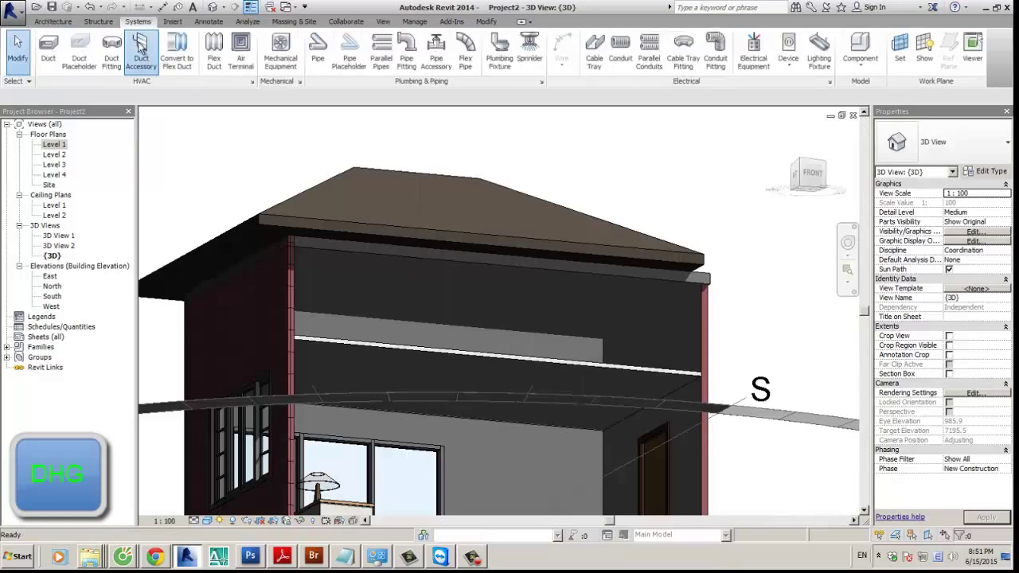
click(143, 48)
key(Escape)
click(53, 20)
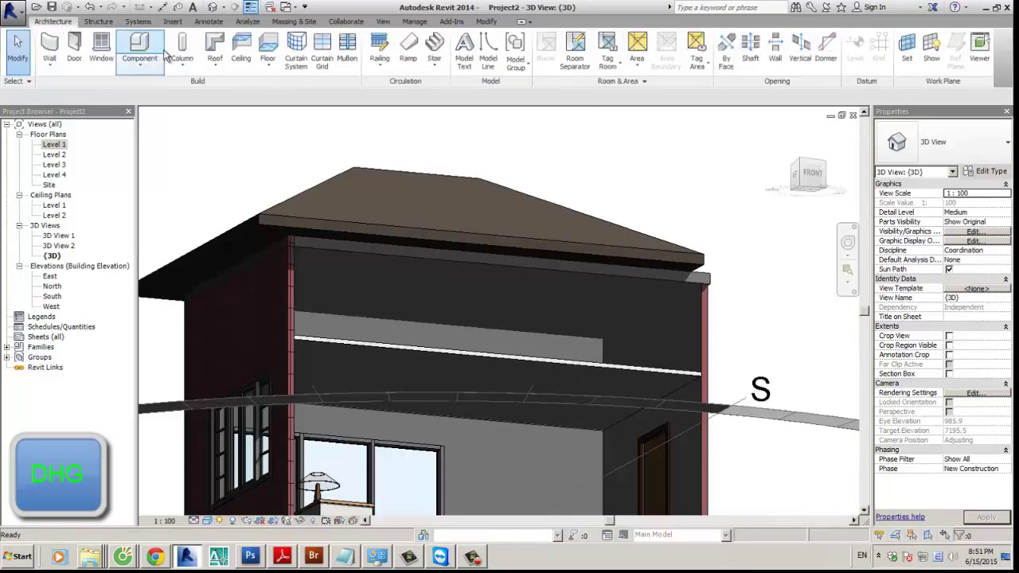
Step: Start loading a component family and browse from REVIT4U to Den`-Lighting, den op, tren tran
click(139, 47)
click(501, 50)
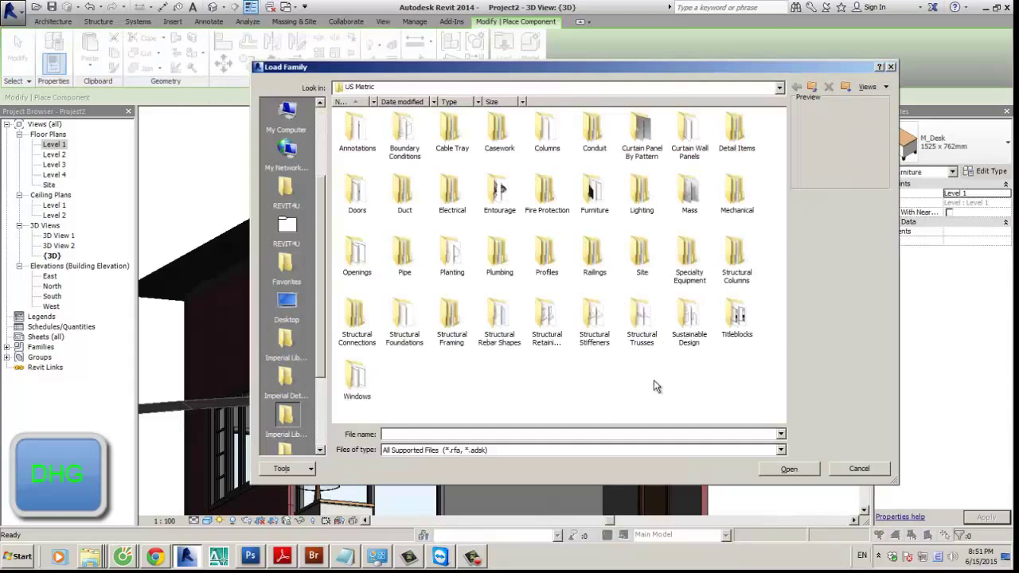
click(285, 191)
double_click(386, 197)
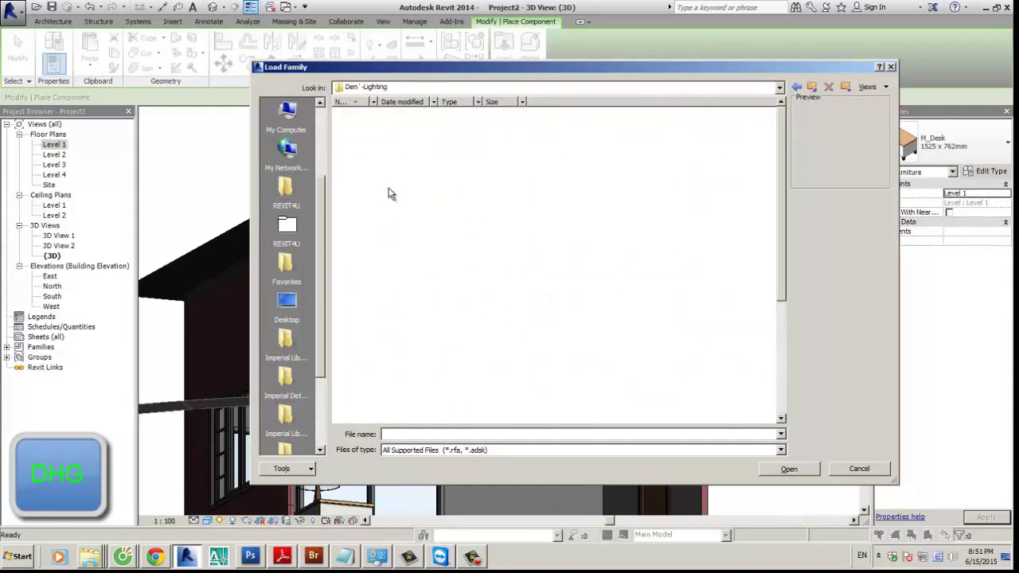
click(684, 140)
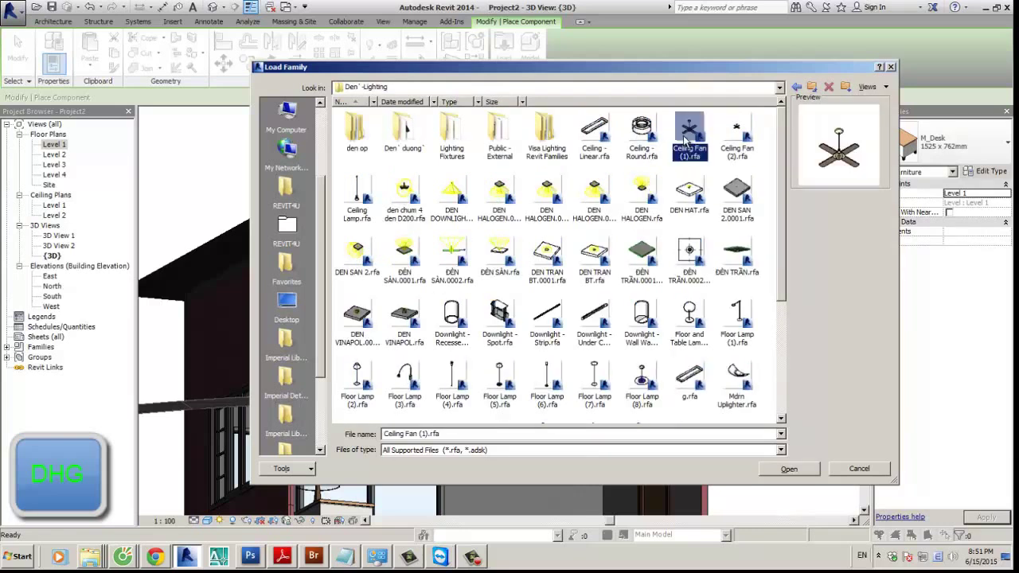
click(550, 195)
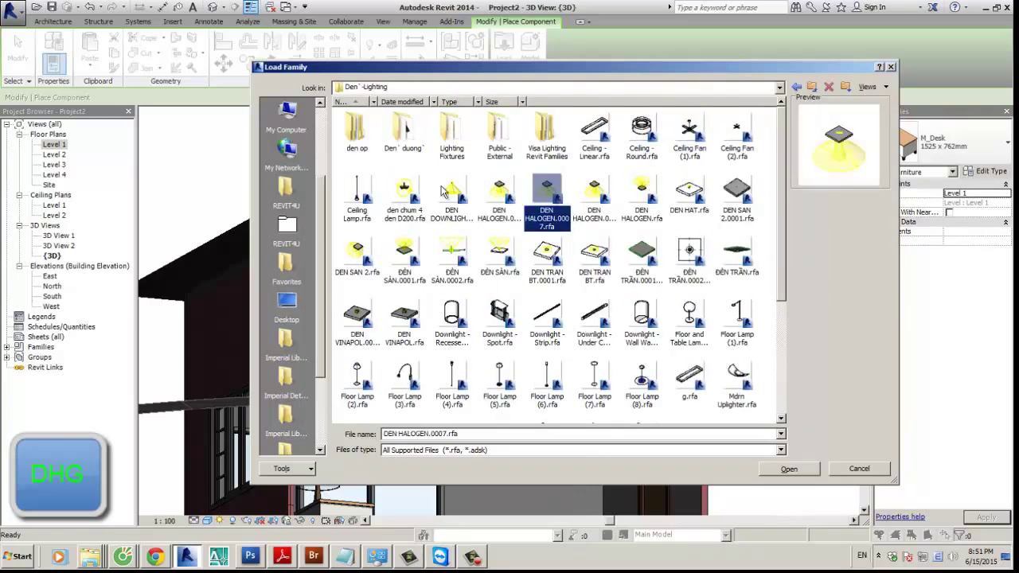
double_click(368, 137)
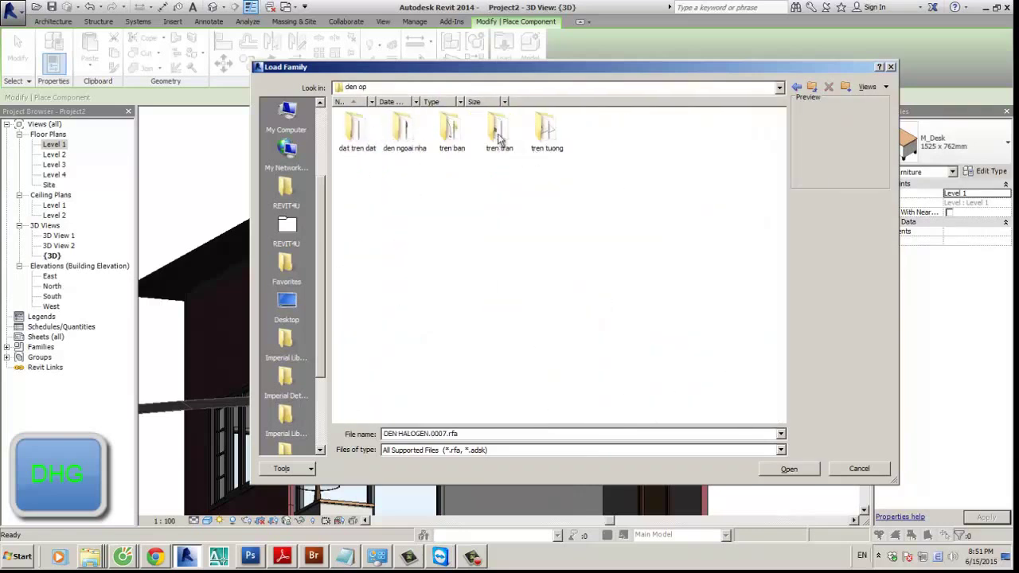
double_click(501, 133)
Step: Preview the ceiling light families in the tren tran folder, including chandeliers, face-based fixtures, linear fixtures and ceiling fans
click(499, 131)
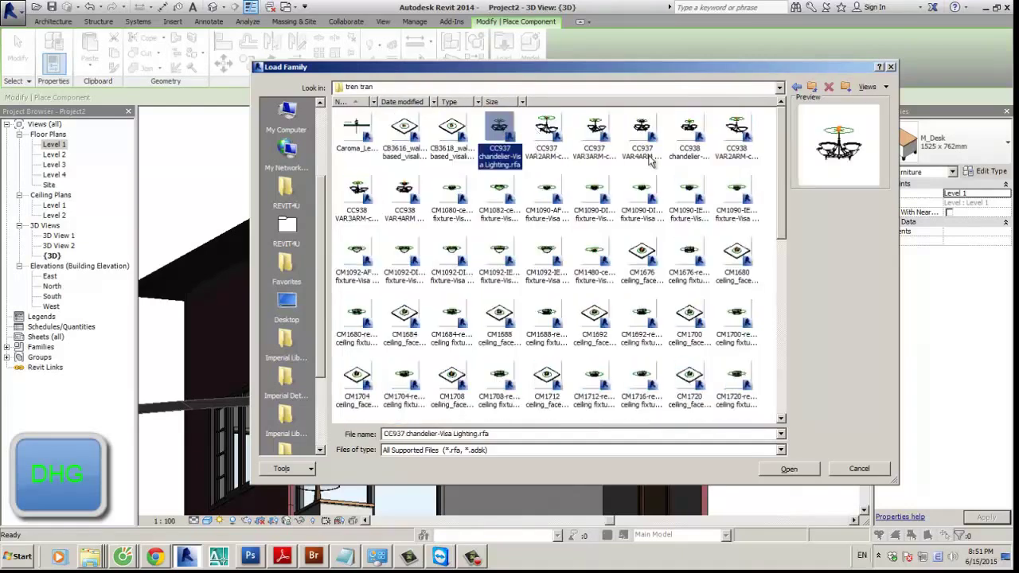
click(726, 136)
click(642, 259)
click(595, 259)
scroll(629, 269, down, 5)
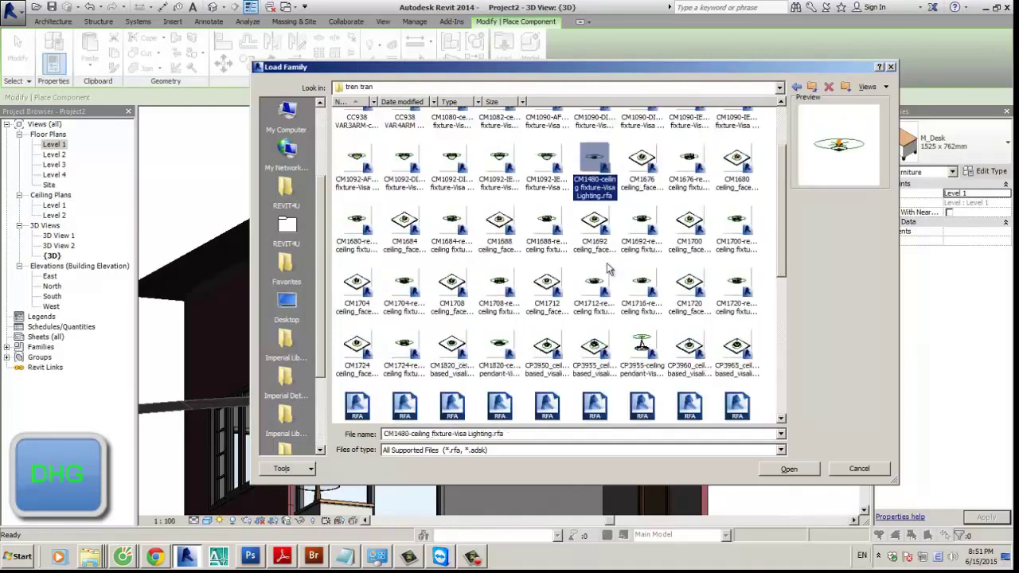
scroll(628, 269, down, 2)
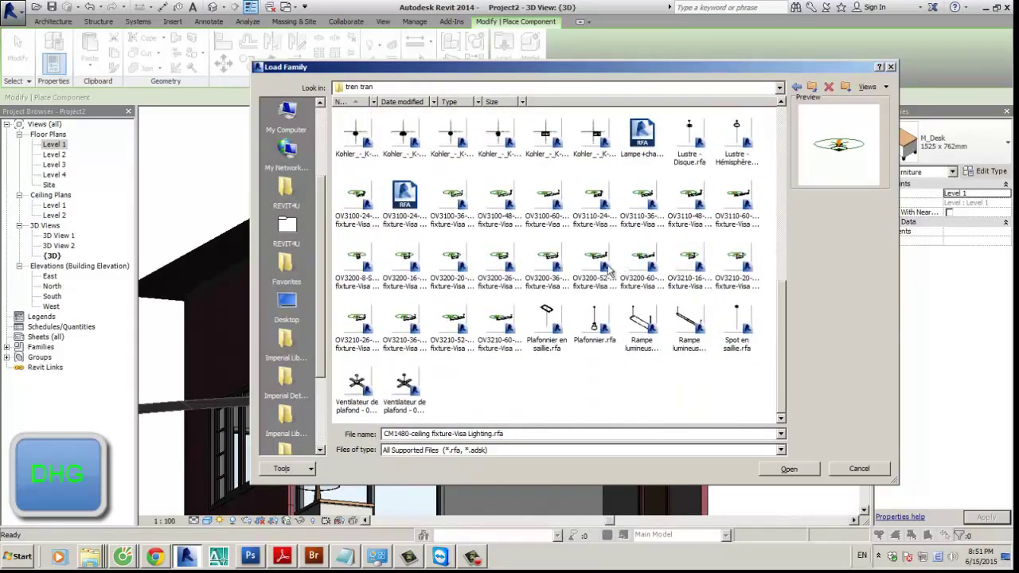
click(576, 268)
click(629, 205)
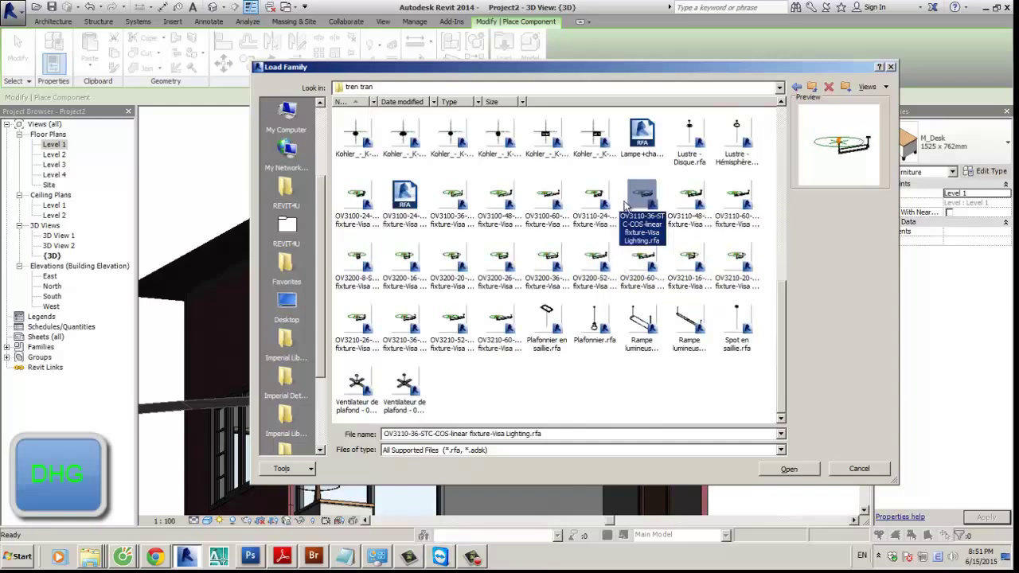
click(404, 388)
scroll(510, 316, up, 4)
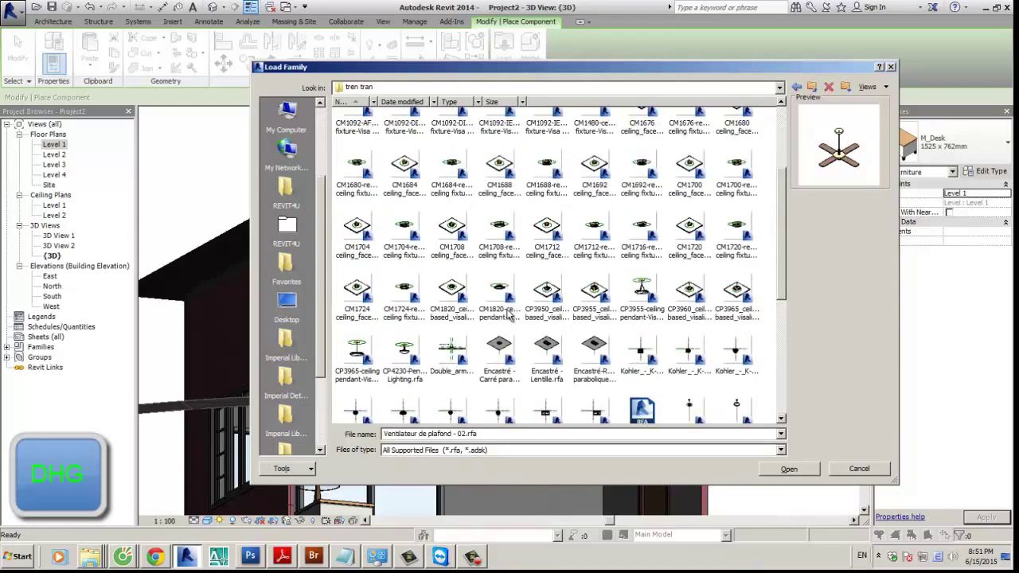
click(488, 203)
scroll(489, 203, up, 2)
Step: Load den chum 4 den D200.rfa from the Den`-Lighting folder and place the chandelier on the room's ceiling
key(BackSpace)
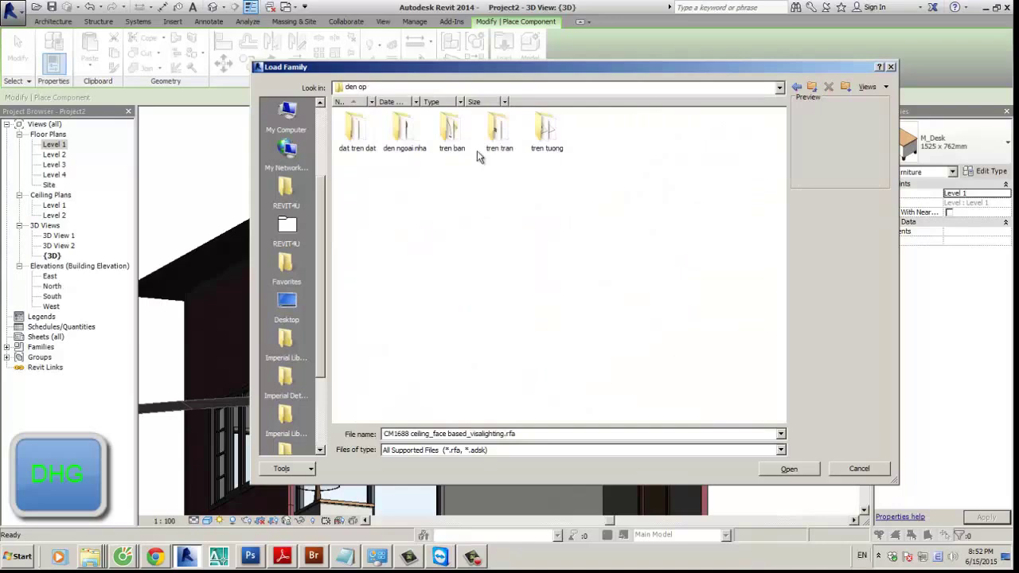
key(BackSpace)
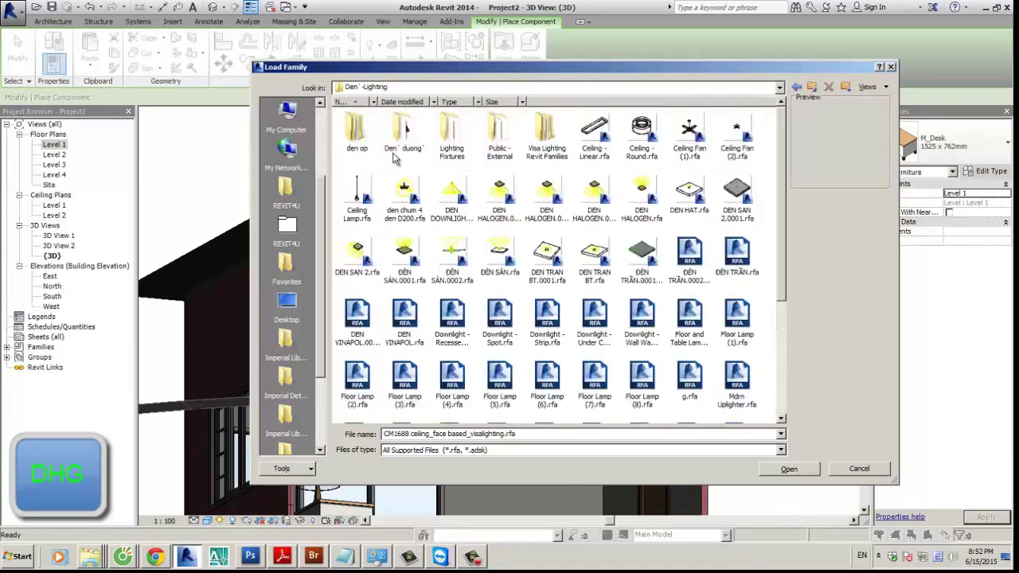
click(405, 195)
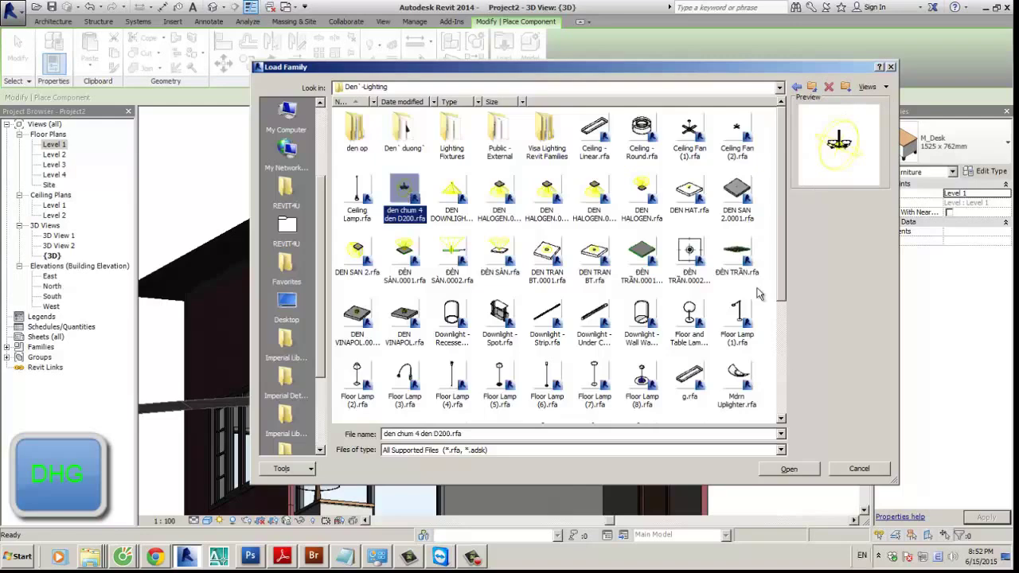
key(Return)
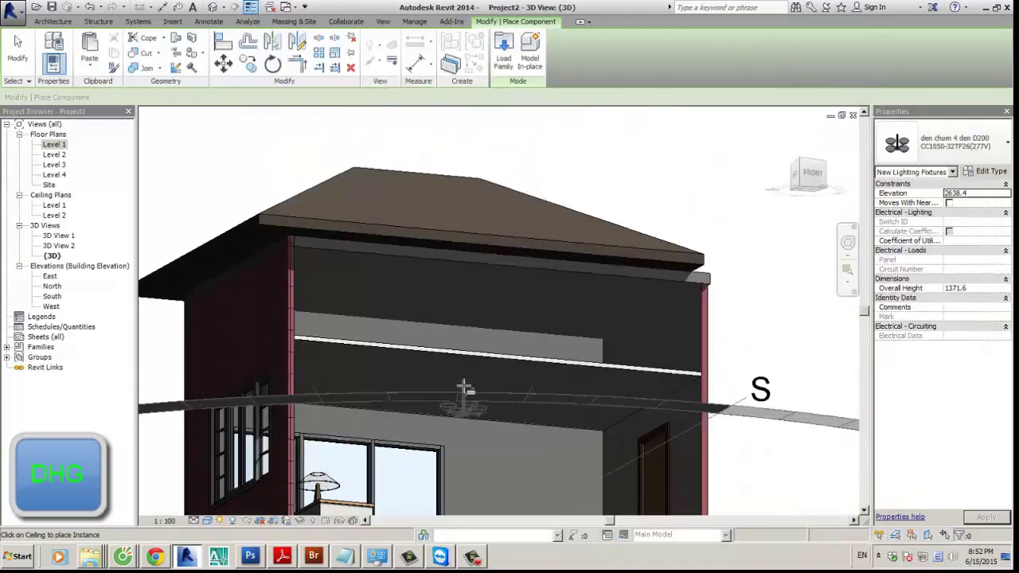
scroll(462, 394, up, 2)
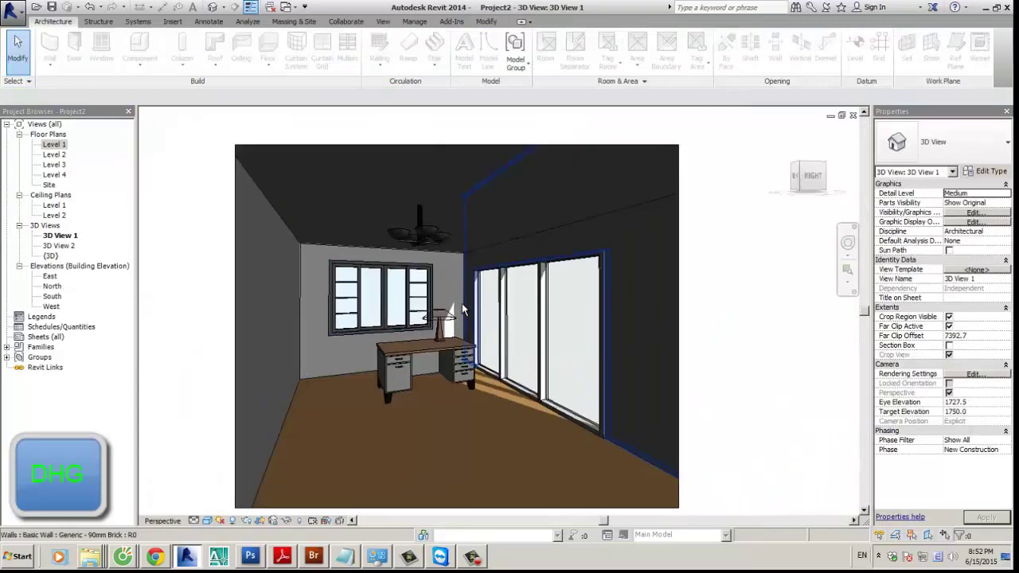
Step: Inspect the placed chandelier and its properties in 3D View 1
shift+middle_drag(462, 304, 429, 243)
click(413, 246)
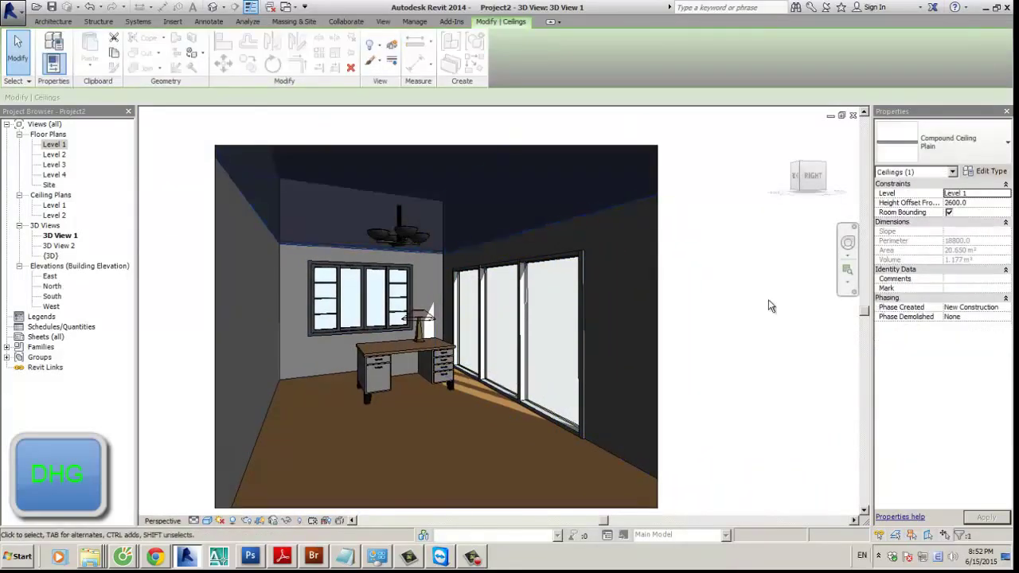
key(Escape)
click(411, 237)
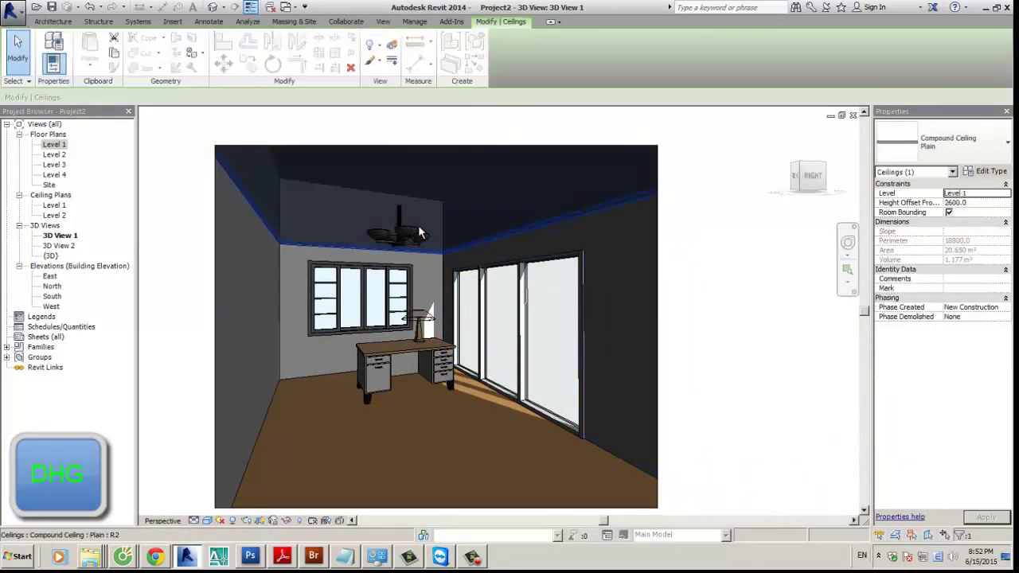
click(400, 231)
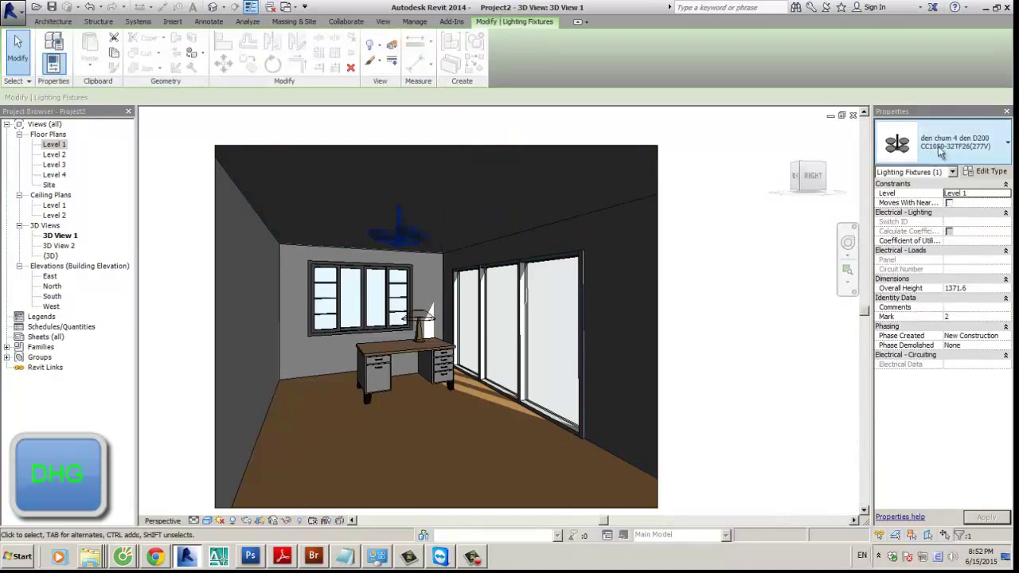
click(724, 335)
scroll(724, 335, down, 2)
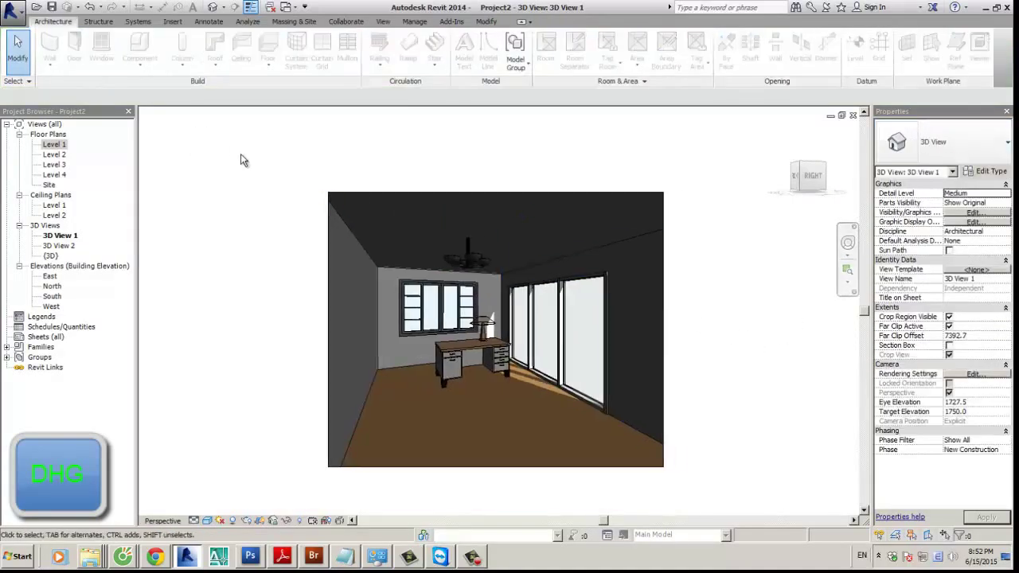
Step: Open the artificial lights list from the rendering settings of 3D View 1 and identify the chandelier's entry in the view
click(382, 22)
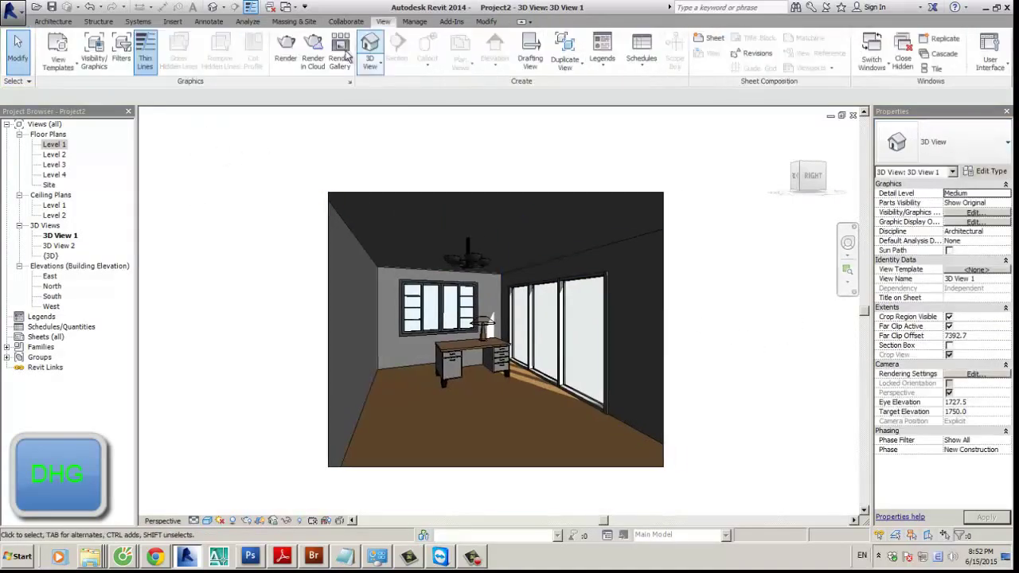
click(288, 51)
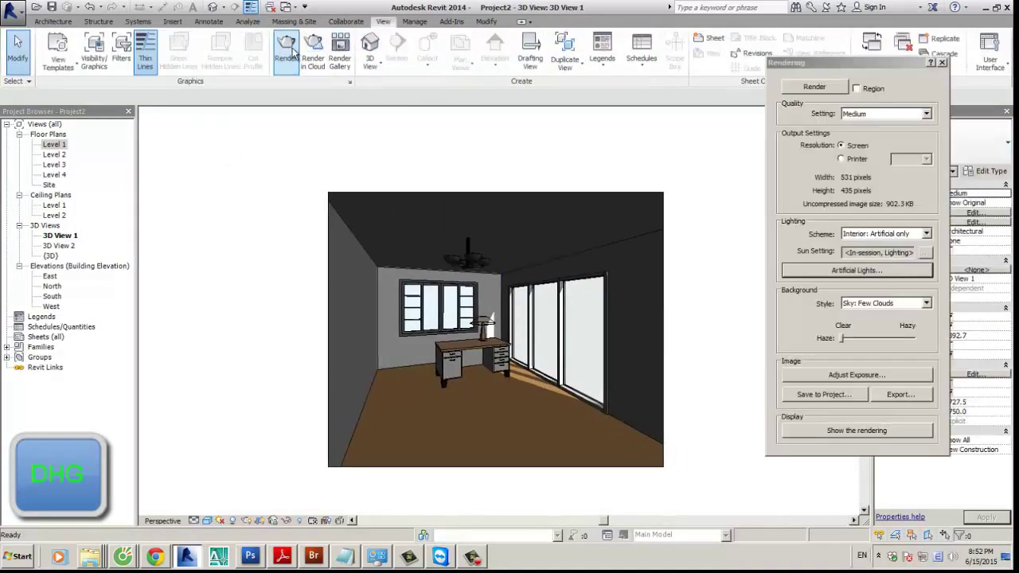
click(853, 271)
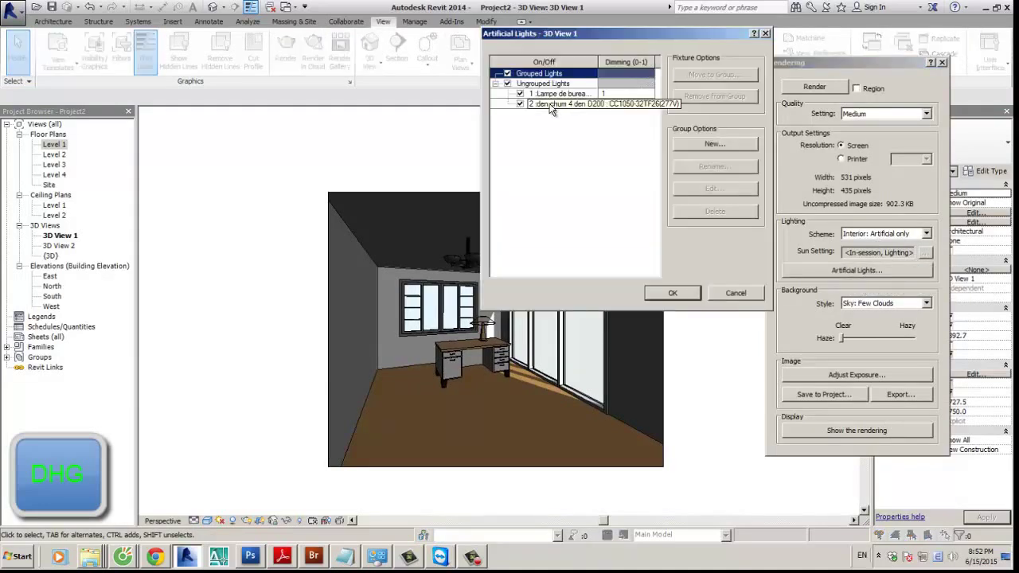
click(520, 105)
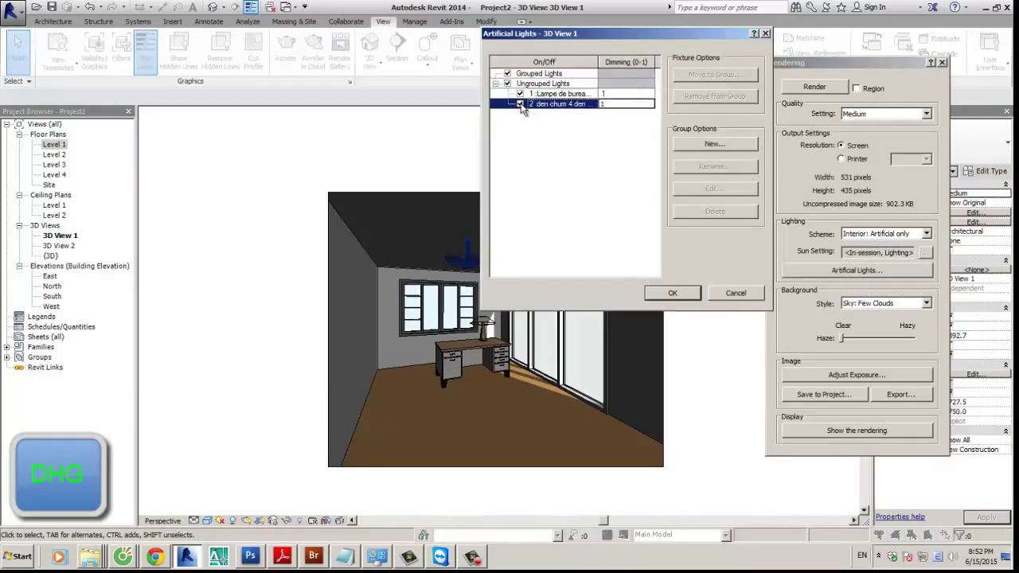
drag(548, 33, 617, 34)
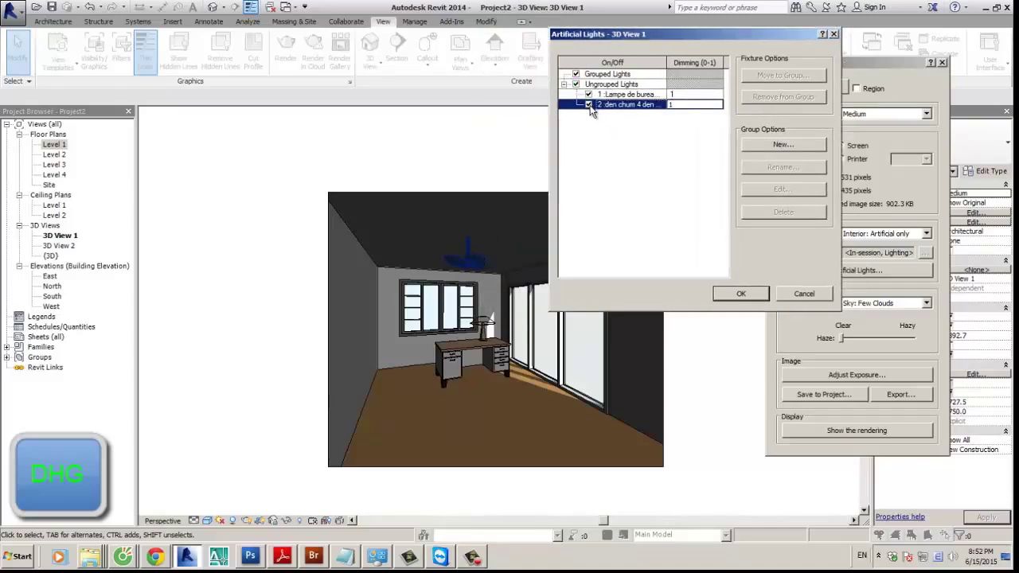
drag(633, 38, 667, 36)
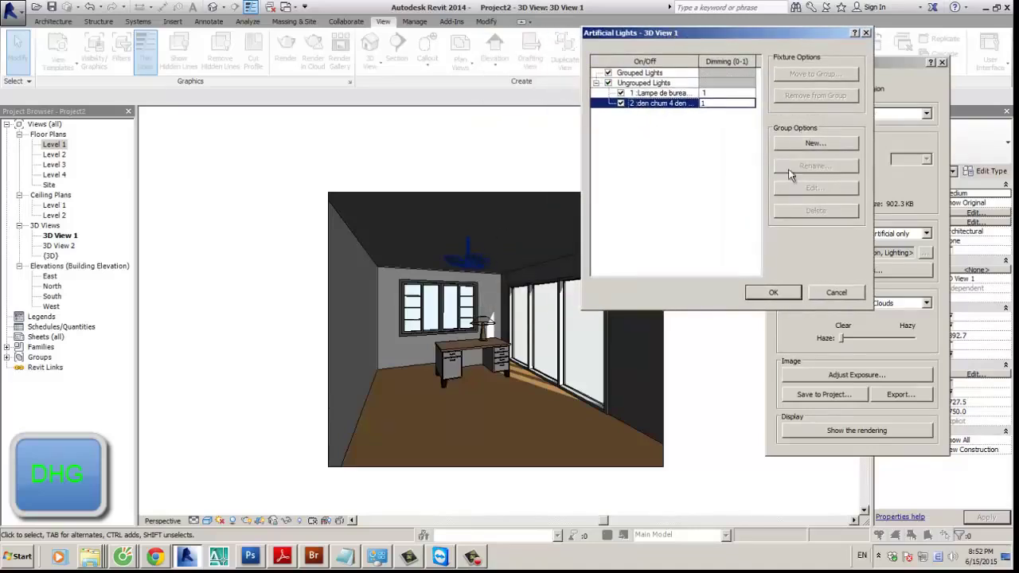
Step: Create a new light group named DEN DOWNLIGHT
click(813, 145)
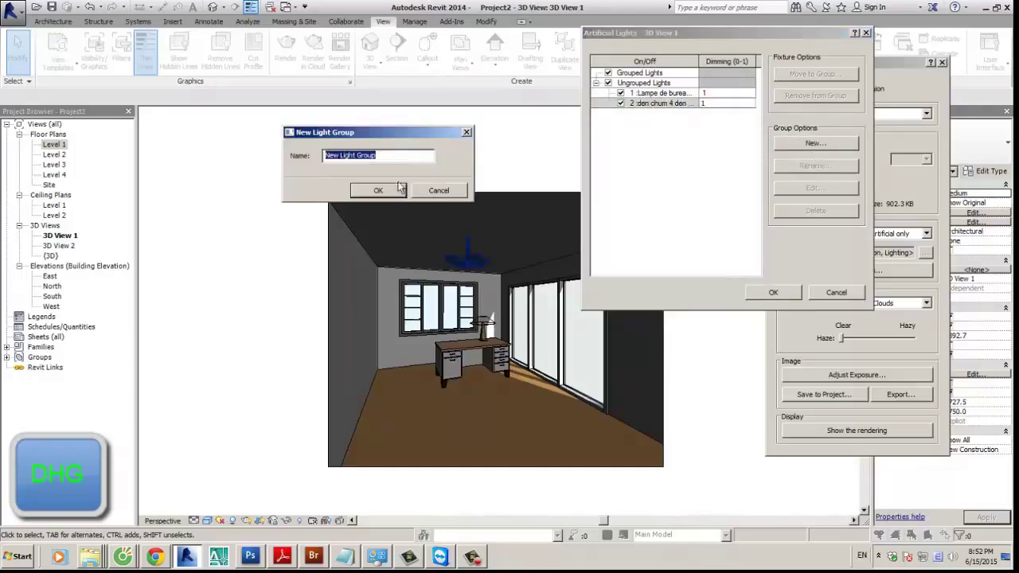
text(DEN DOWNLIGHT)
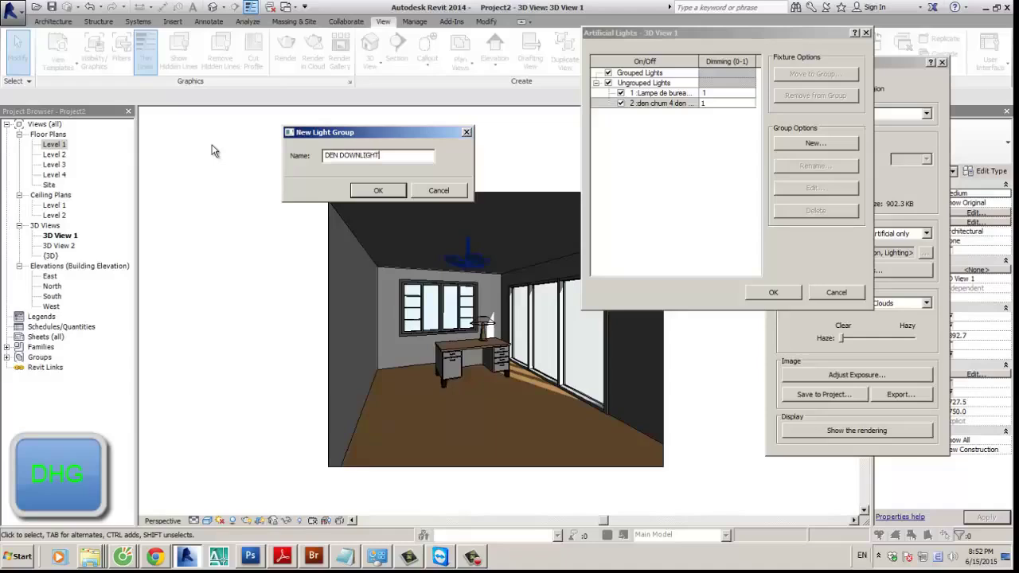
key(Return)
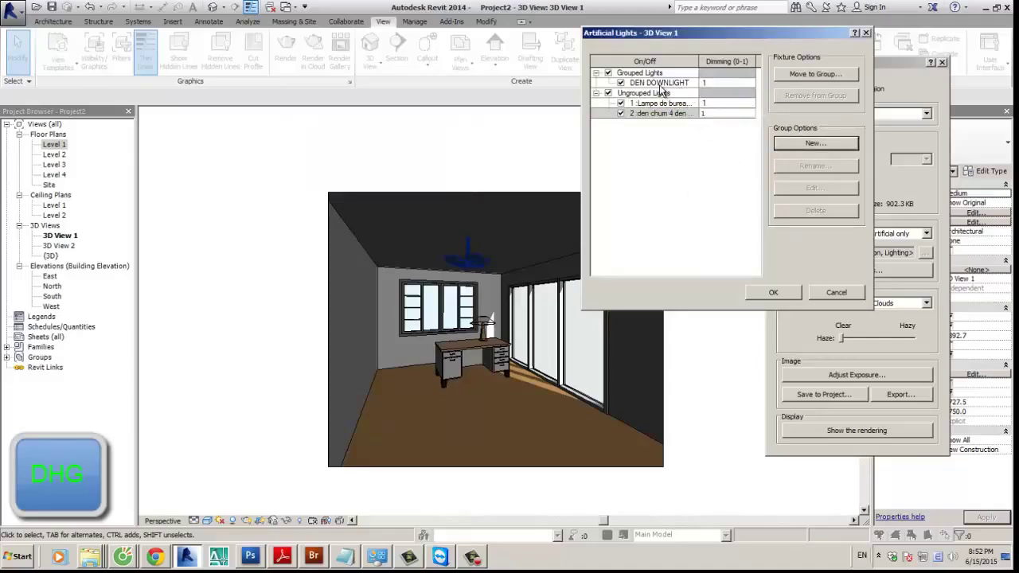
Step: Edit the DEN DOWNLIGHT group to add the ceiling chandelier and the desk lamp, and finish the group
click(672, 88)
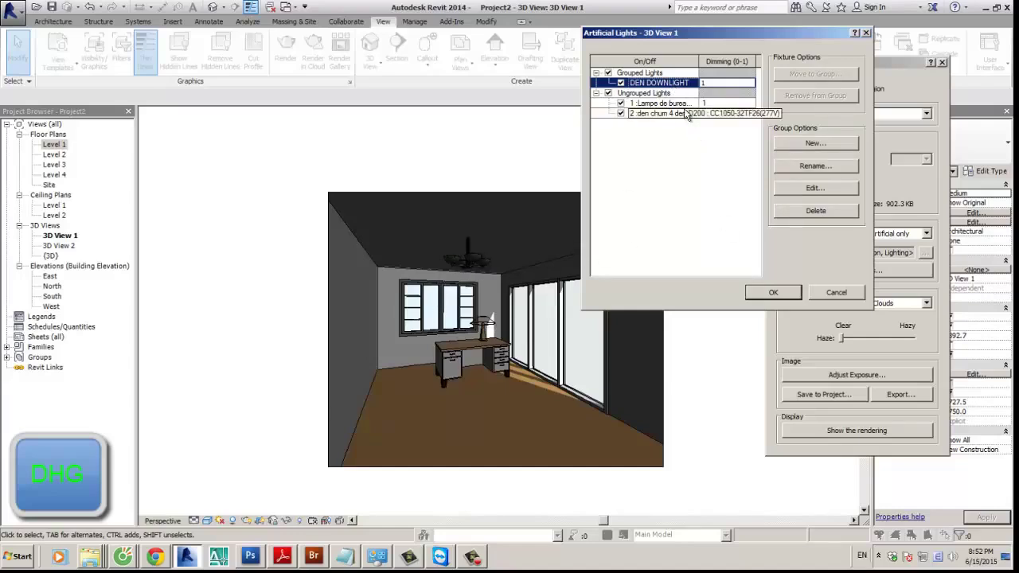
click(815, 188)
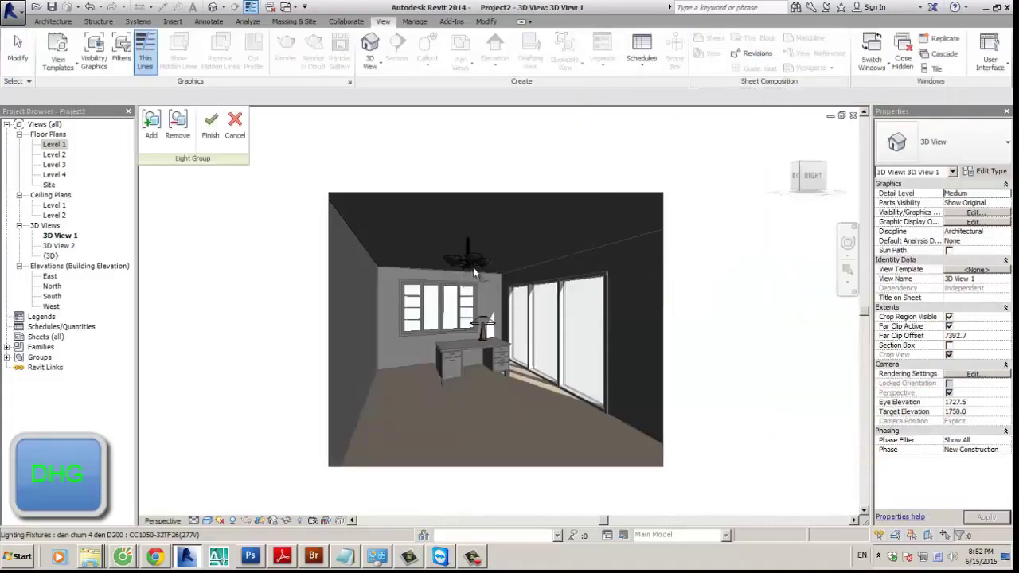
scroll(408, 316, up, 3)
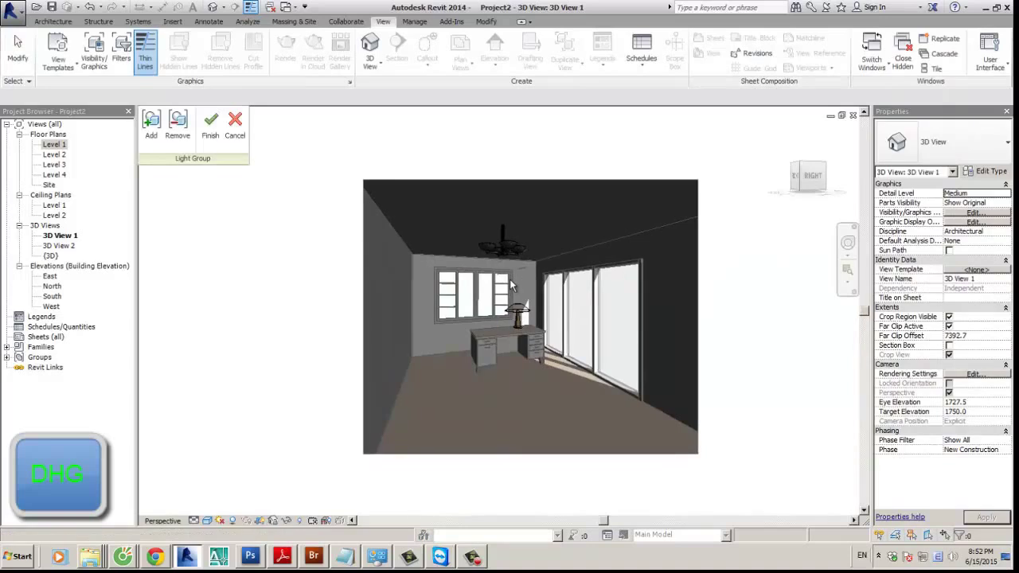
click(178, 127)
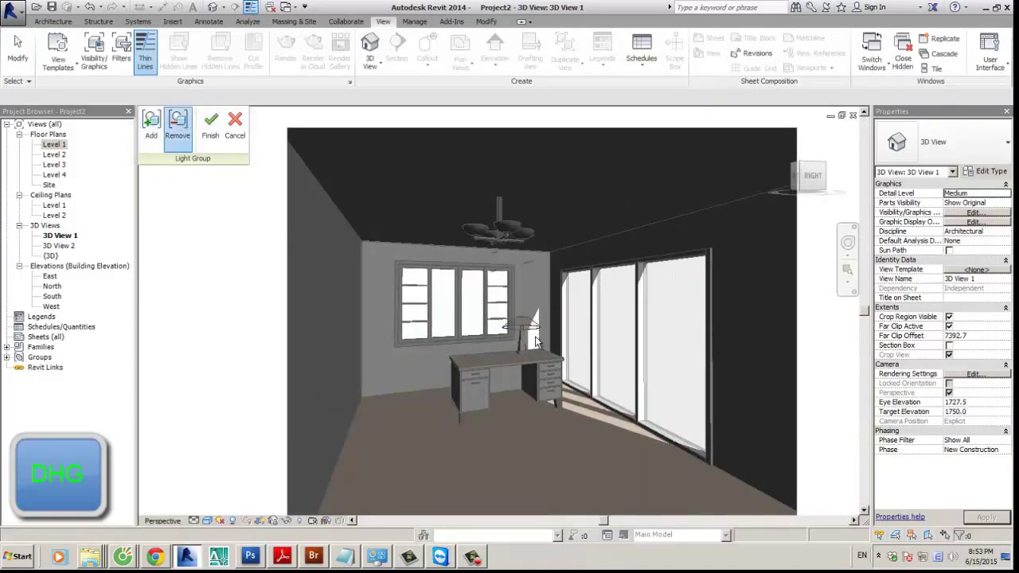
scroll(513, 254, down, 2)
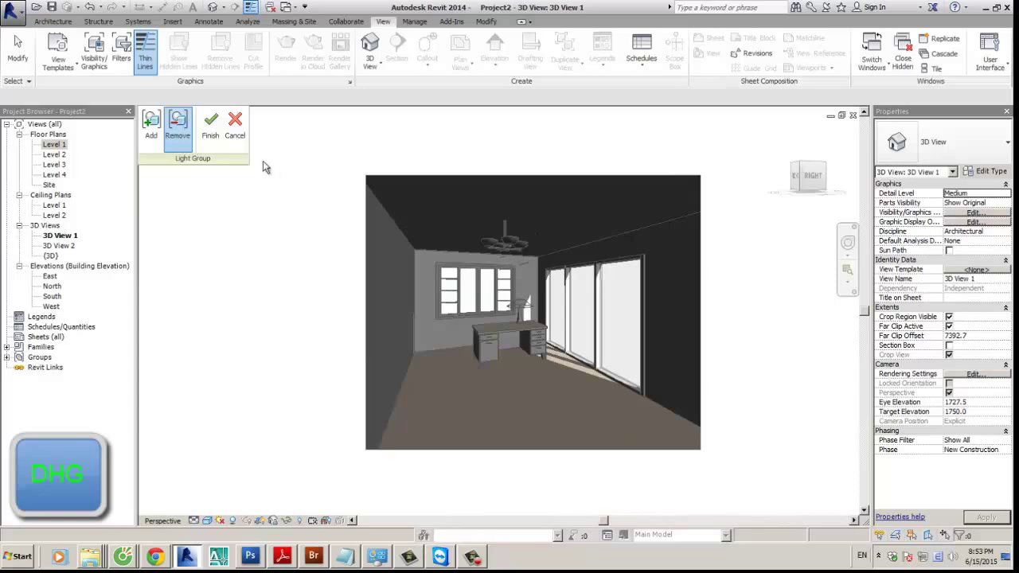
click(159, 130)
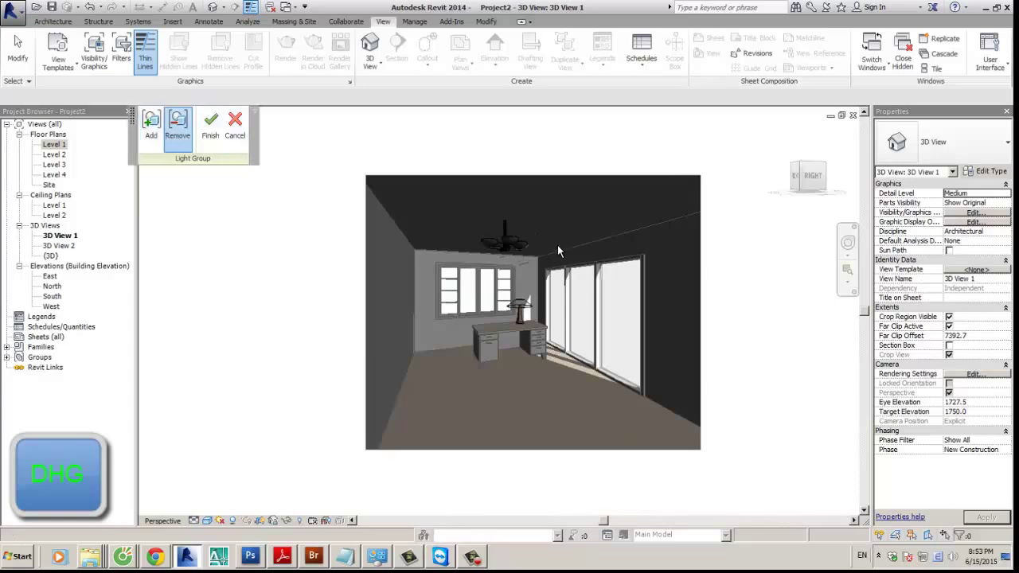
click(522, 315)
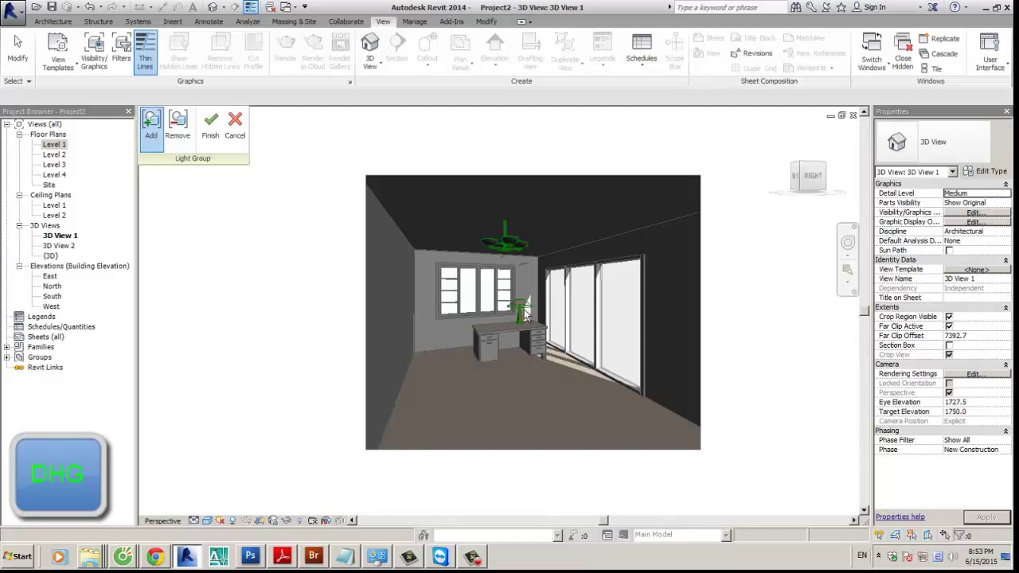
click(217, 134)
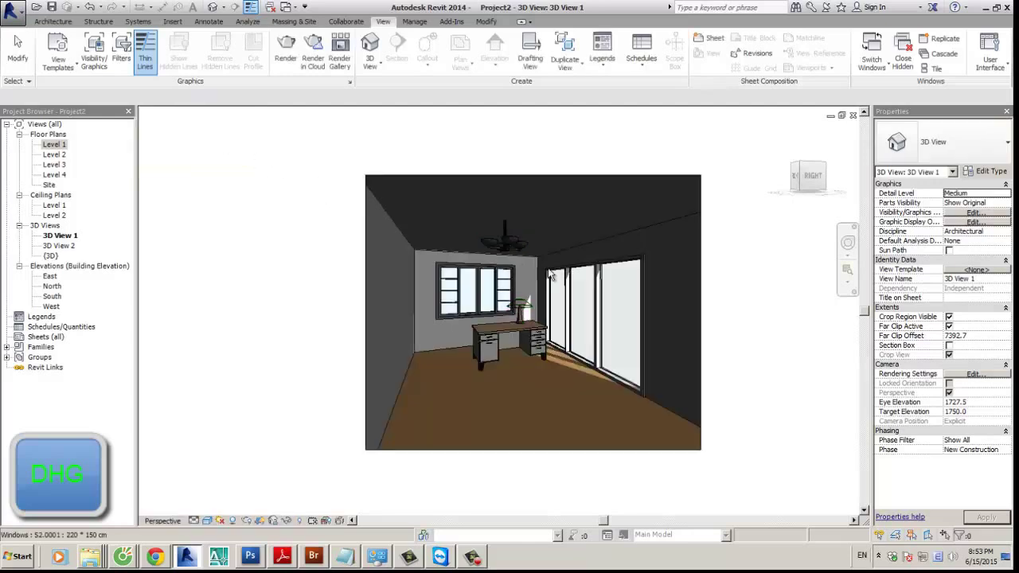
Step: Review the grouped artificial lights for 3D View 1, switching the DEN DOWNLIGHT group off and back on
click(286, 49)
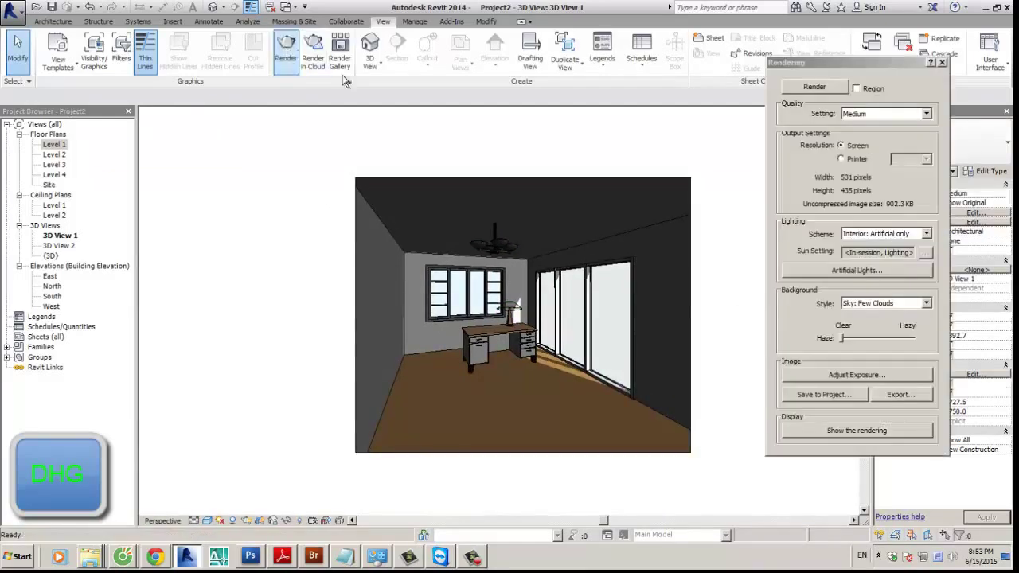
click(857, 270)
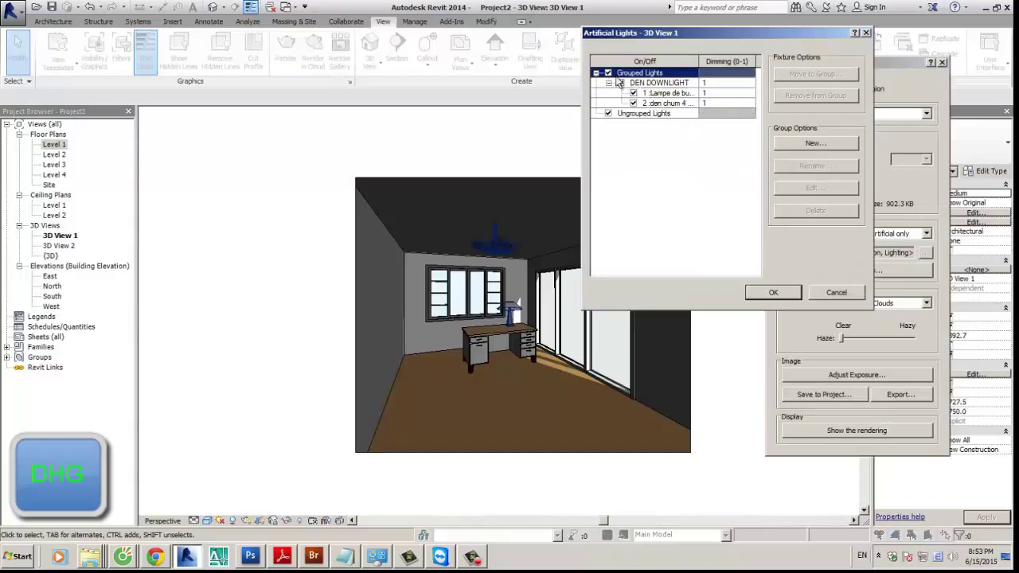
click(671, 83)
click(621, 83)
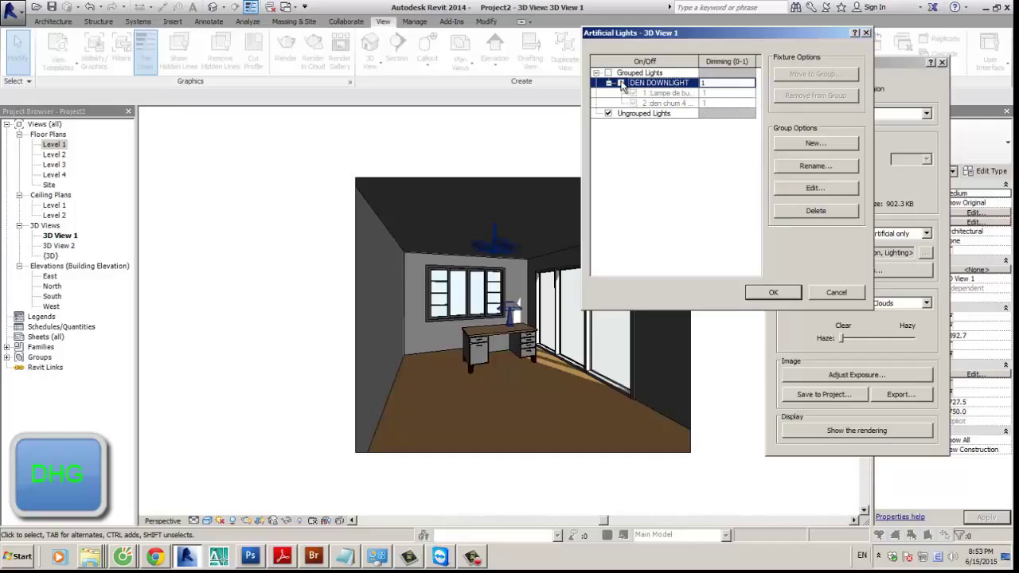
click(620, 83)
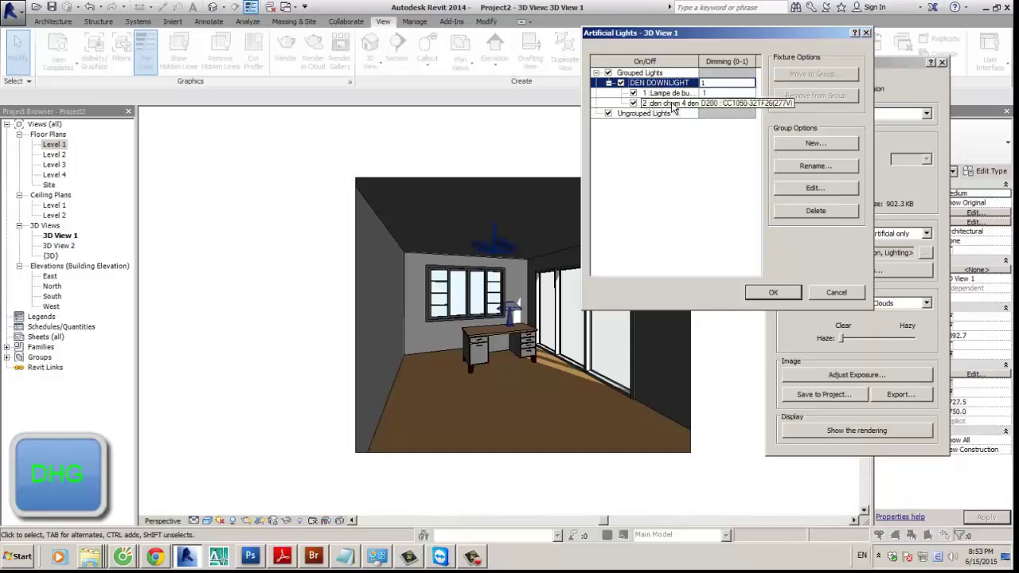
Step: Turn off the chandelier in the DEN DOWNLIGHT group and render 3D View 1 at Medium quality
click(633, 103)
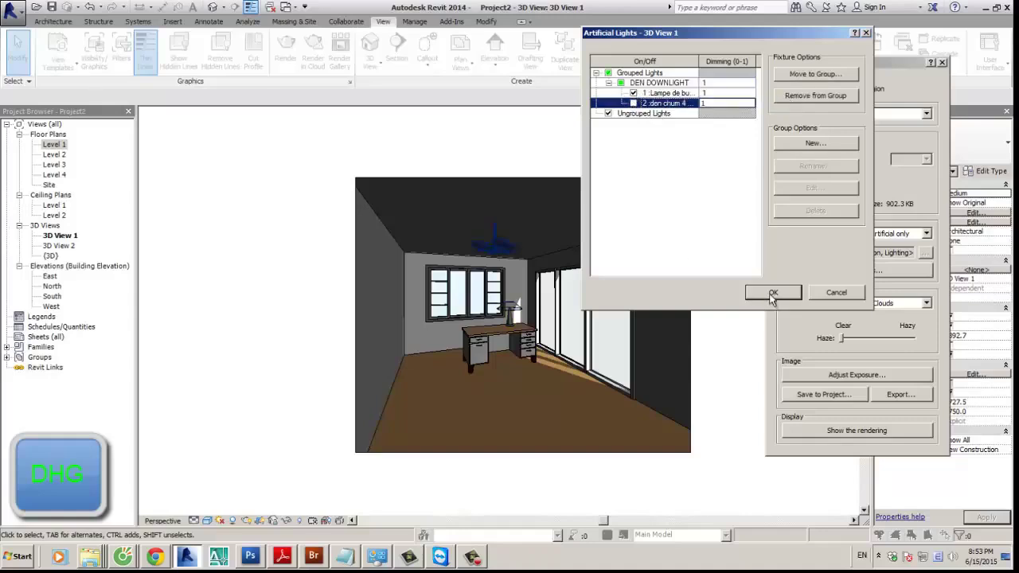
click(772, 294)
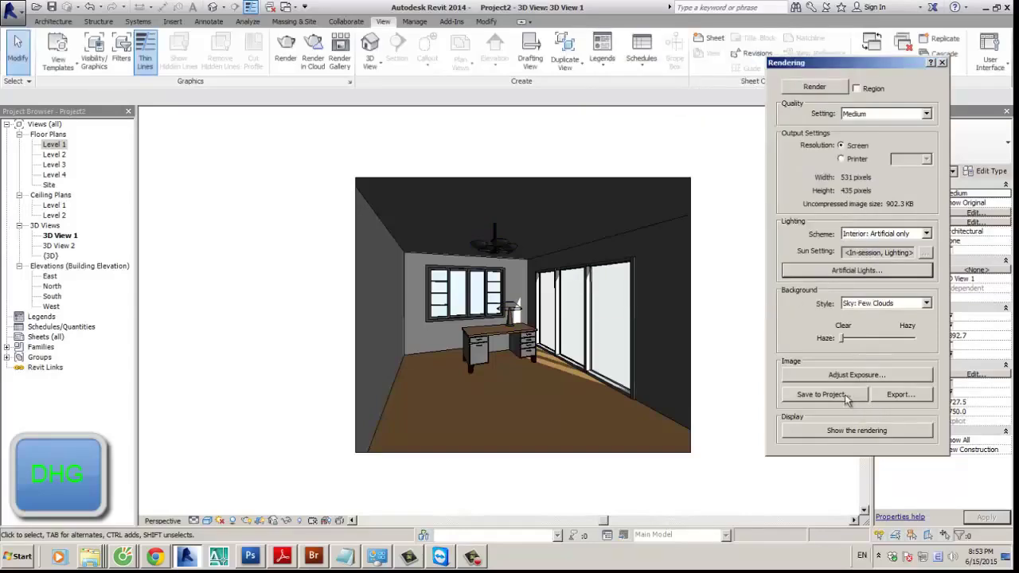
click(815, 87)
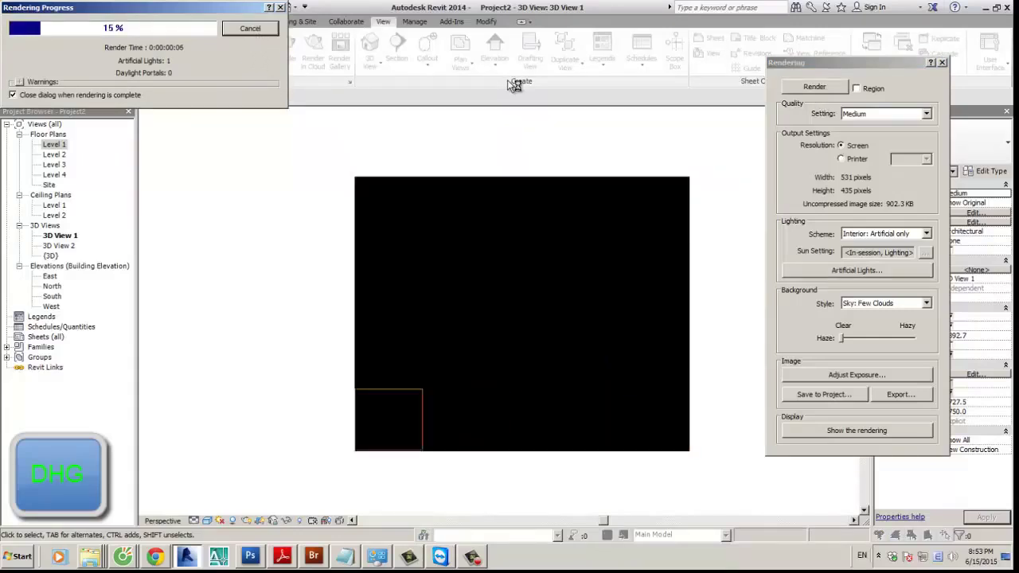
click(472, 557)
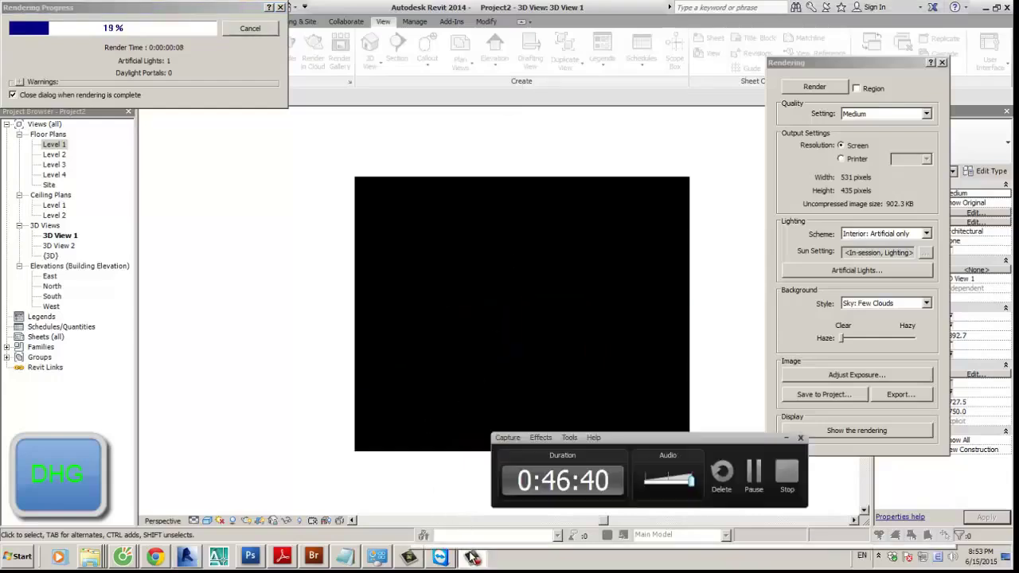
click(471, 555)
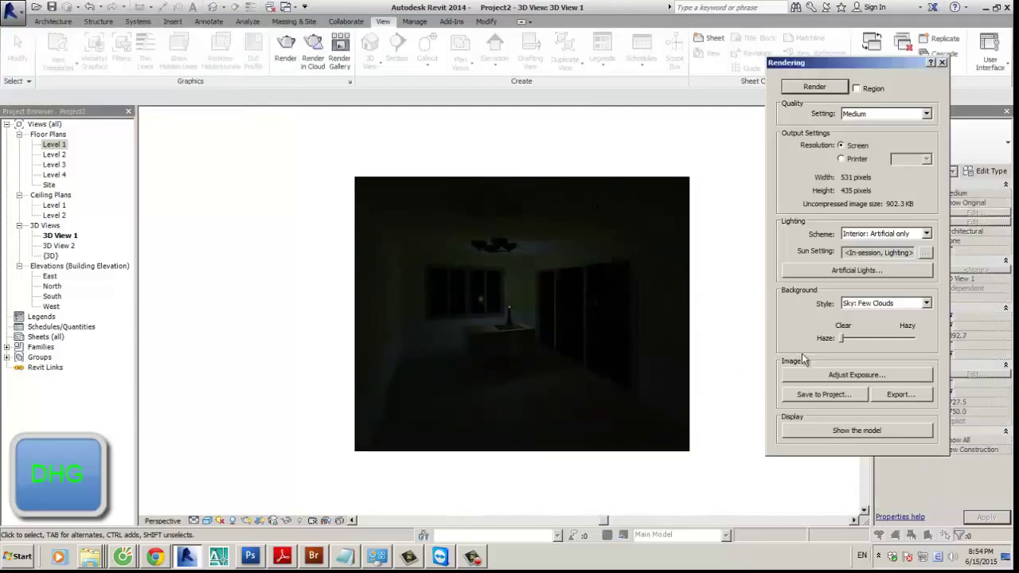
Step: Brighten the rendered image of 3D View 1 by setting its exposure value to 3.64
drag(889, 68, 855, 73)
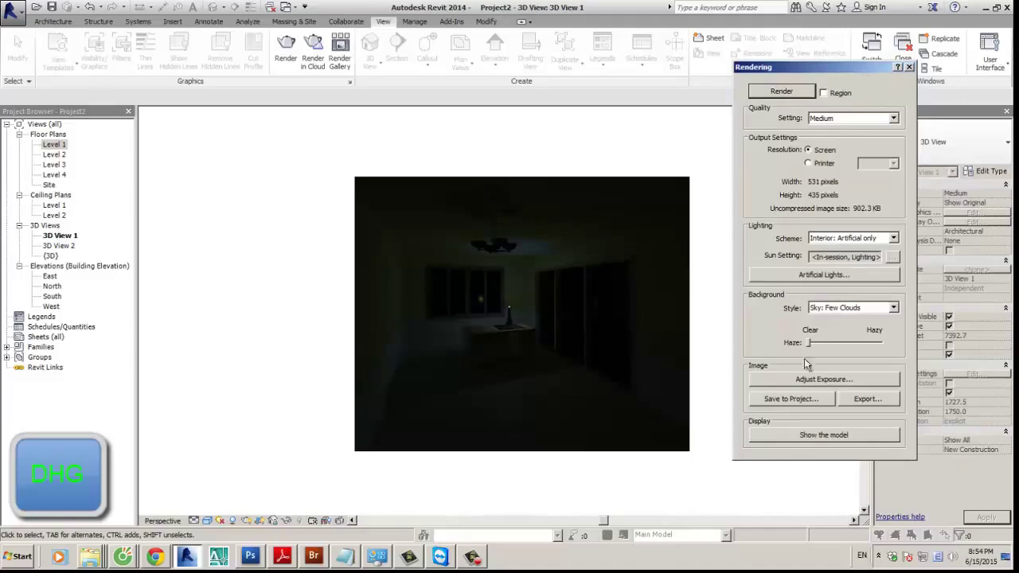
click(824, 380)
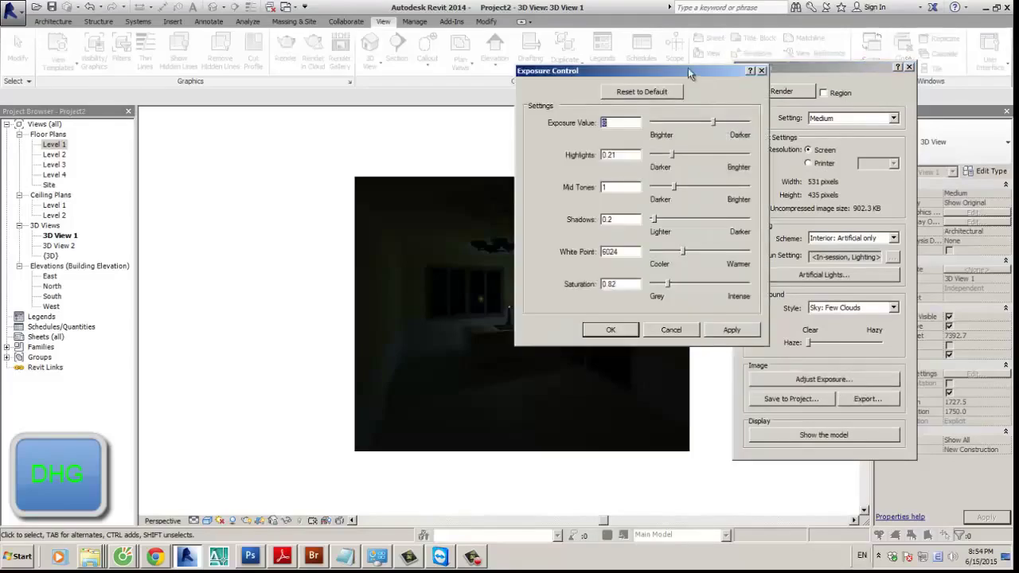
drag(687, 67, 768, 64)
drag(784, 117, 770, 115)
click(801, 322)
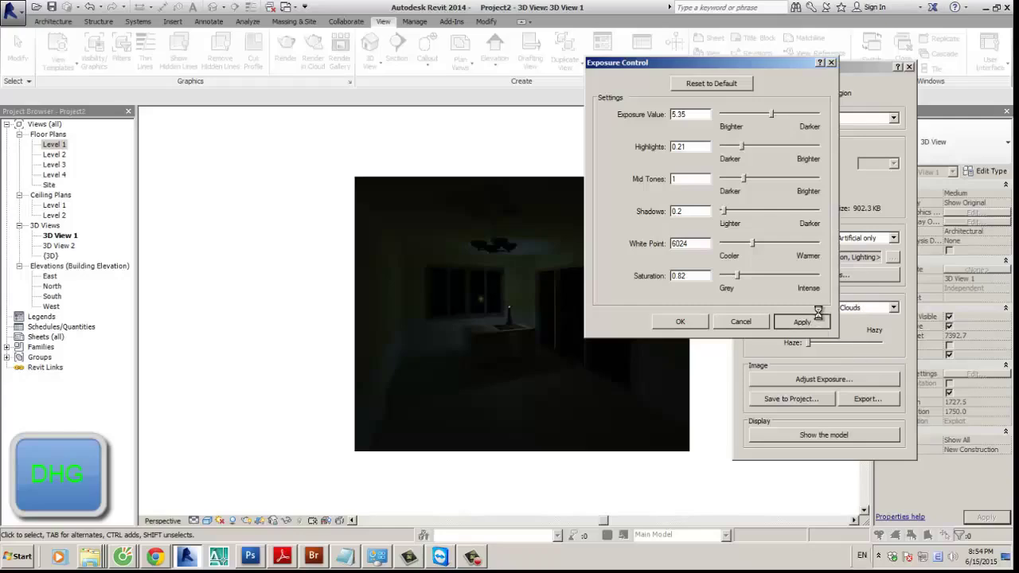
drag(751, 63, 796, 61)
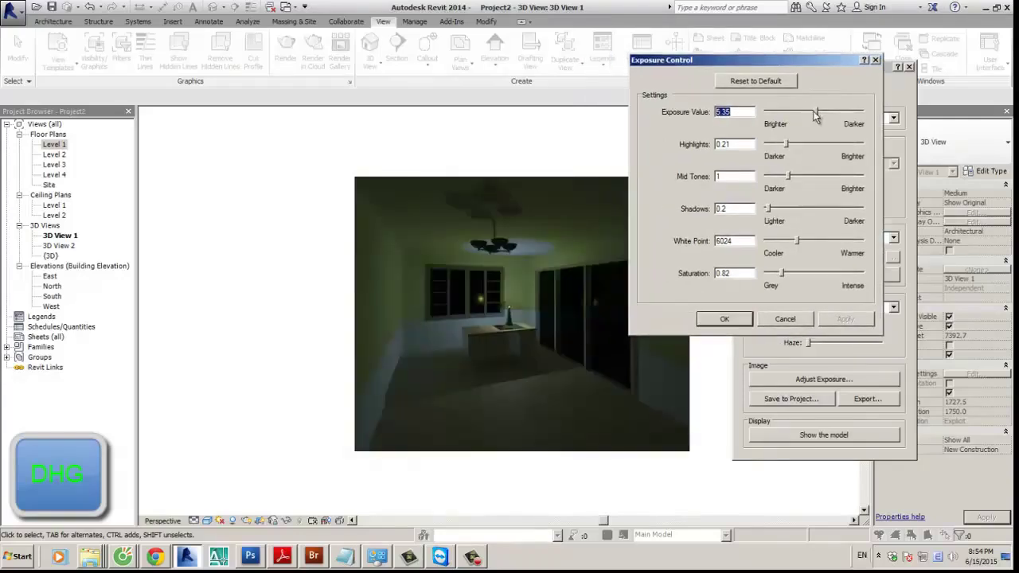
drag(815, 116, 808, 117)
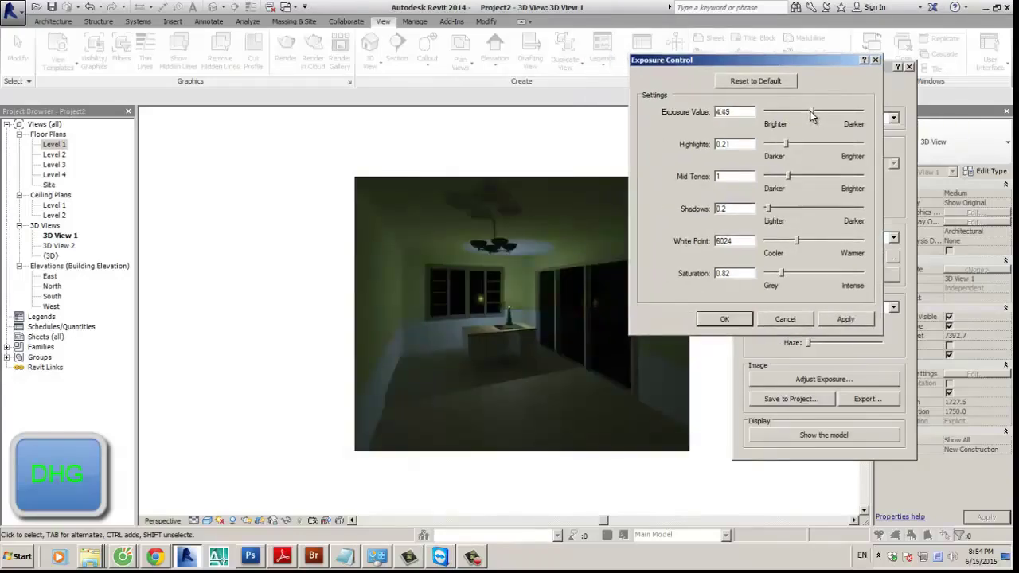
click(850, 327)
drag(785, 66, 800, 55)
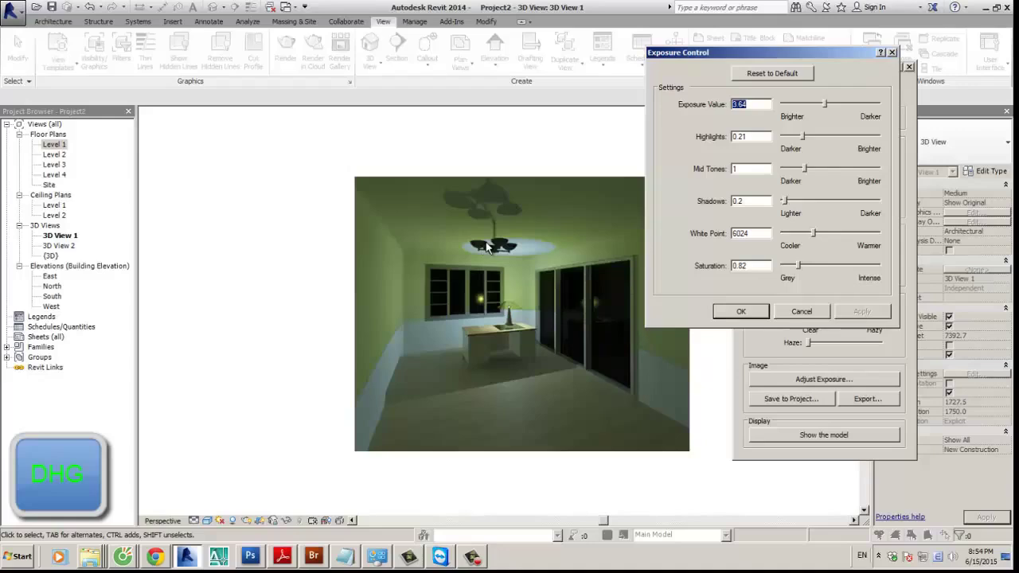
click(740, 311)
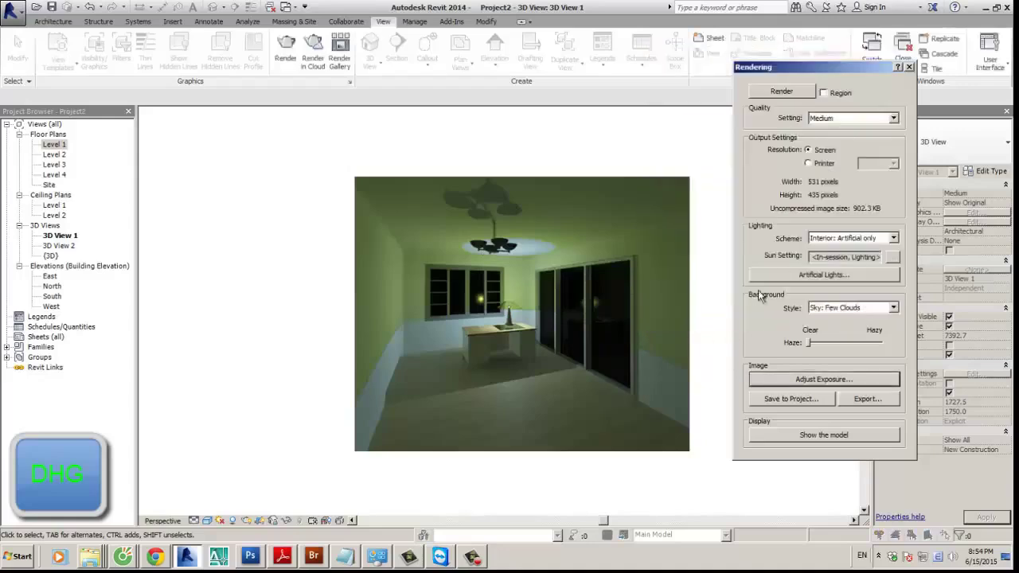
Step: Save the rendered image to the project as PHONG KHACH and expand the Renderings branch to locate it
drag(806, 70, 777, 61)
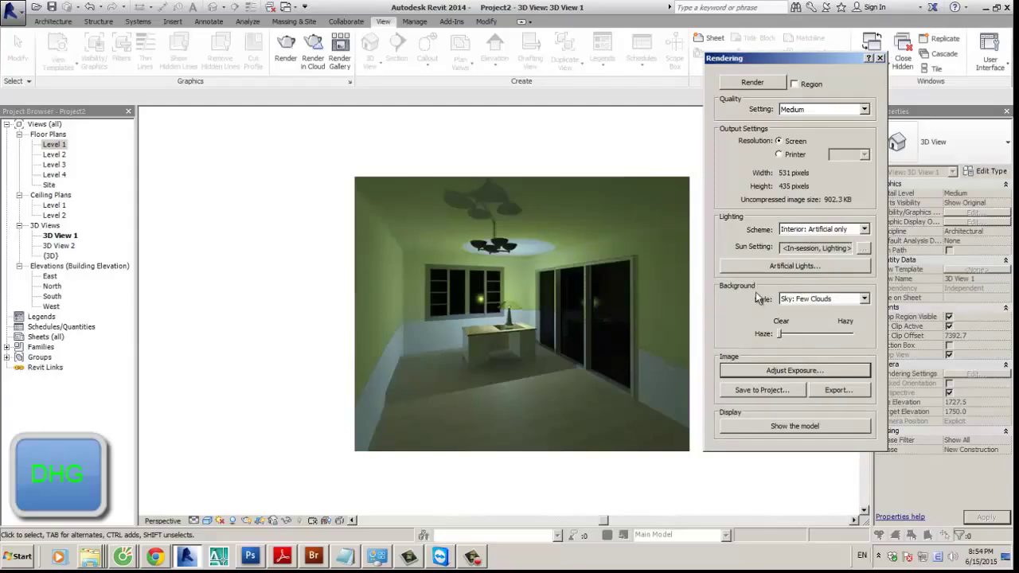
click(763, 390)
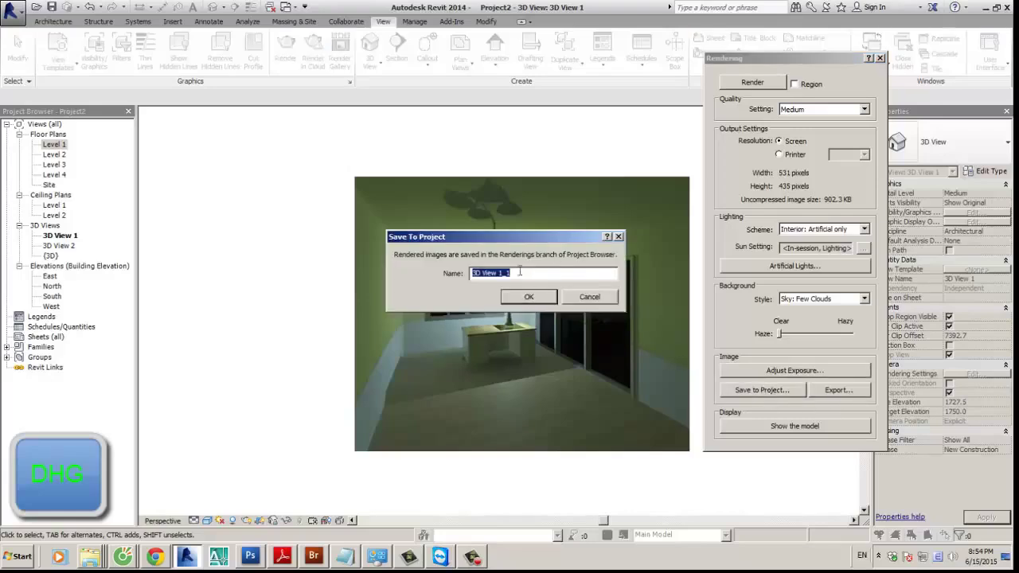
text(Interior view)
key(Return)
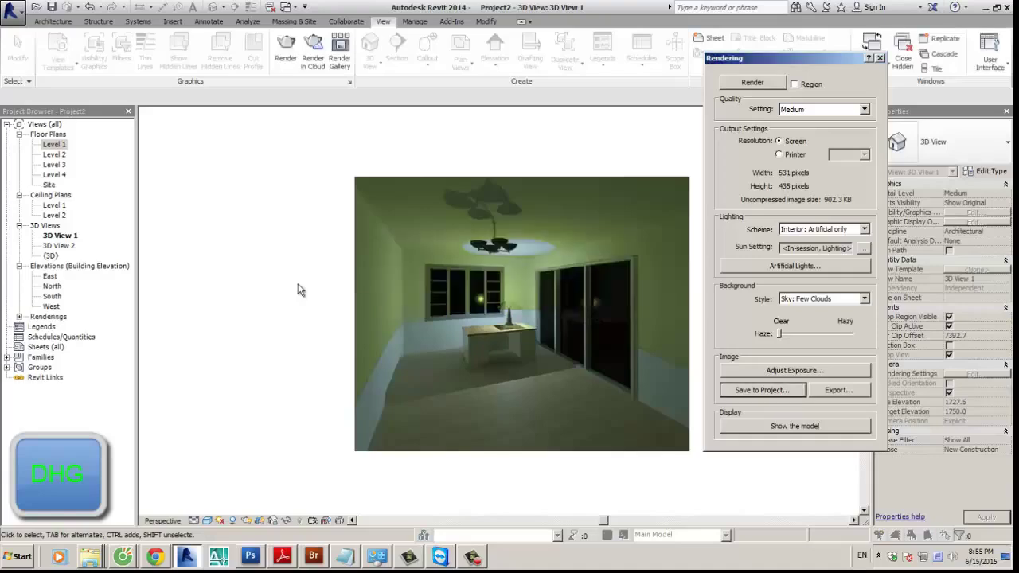
click(20, 316)
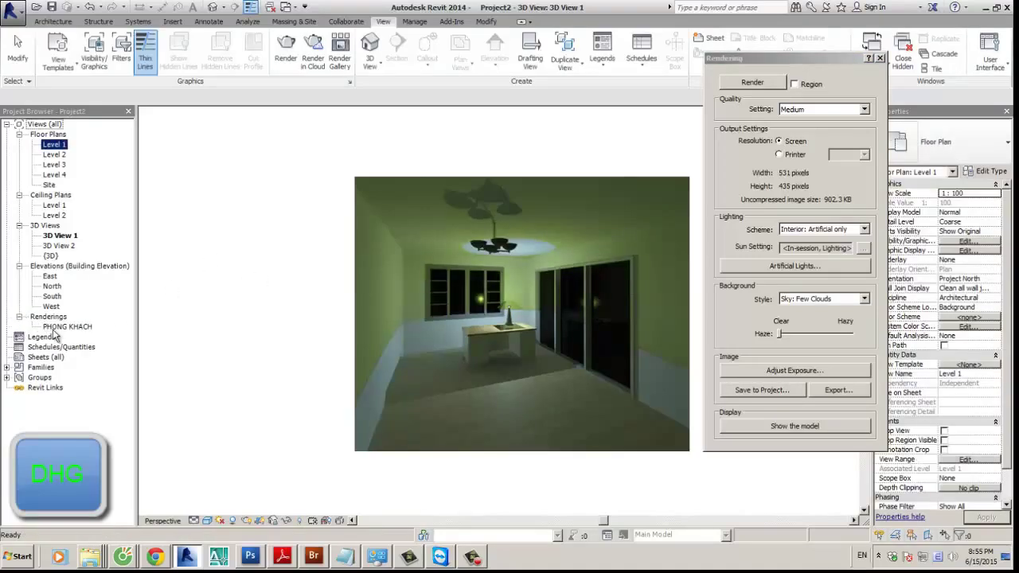
Step: Look at the rendering's image export options without saving, and compare the rendering with the model display
click(838, 390)
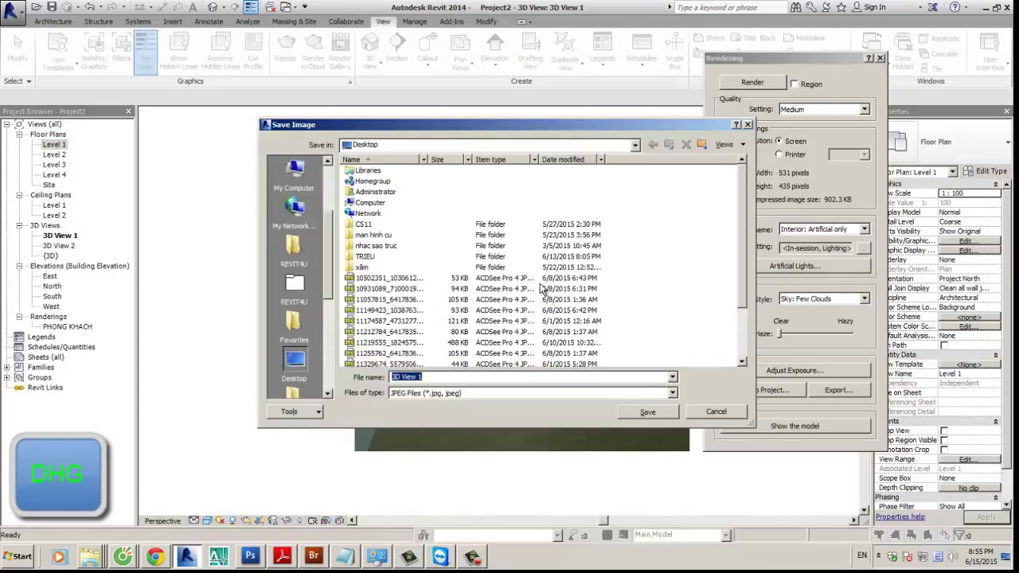
click(712, 411)
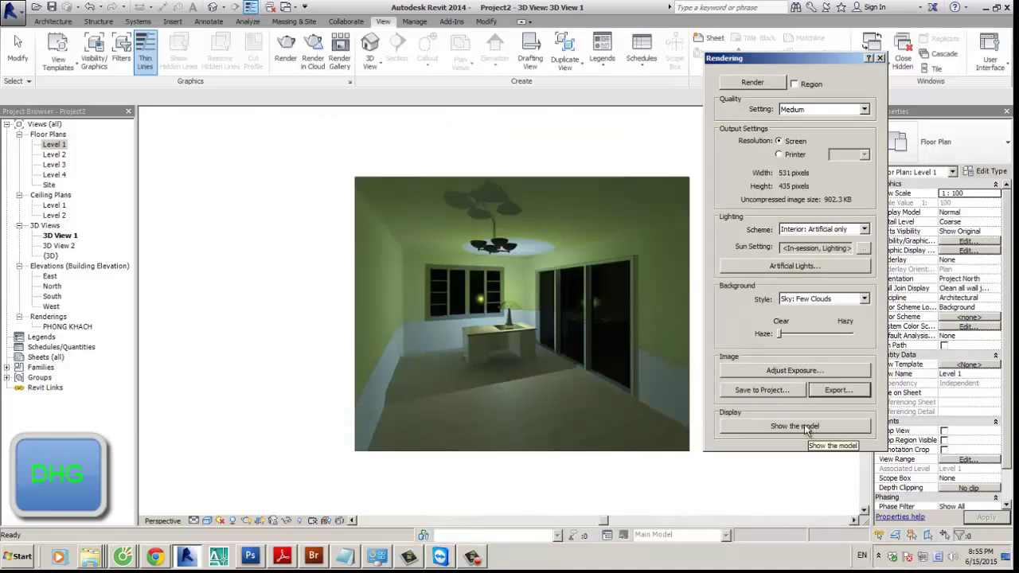
click(808, 427)
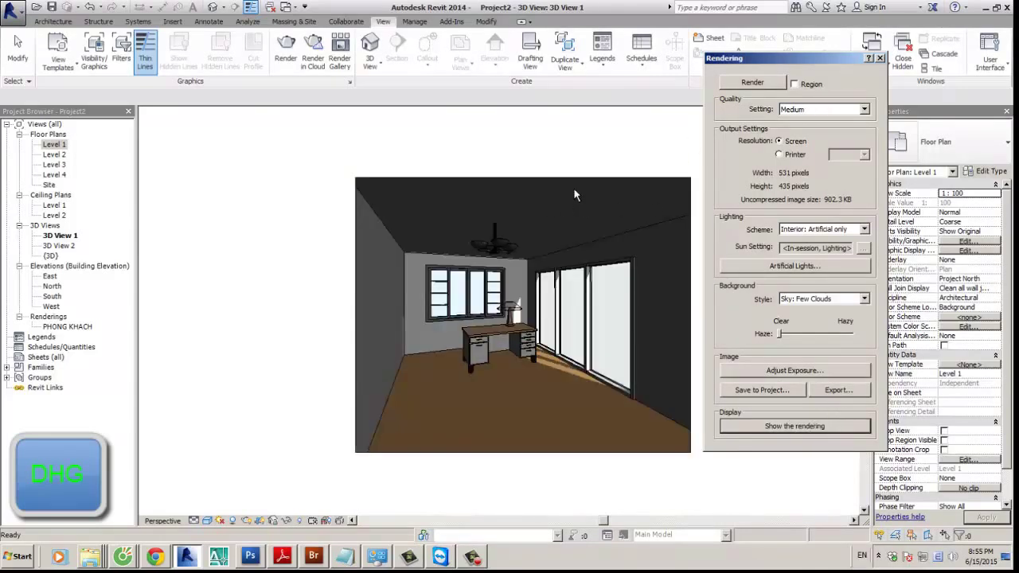
click(561, 163)
middle_drag(557, 159, 501, 164)
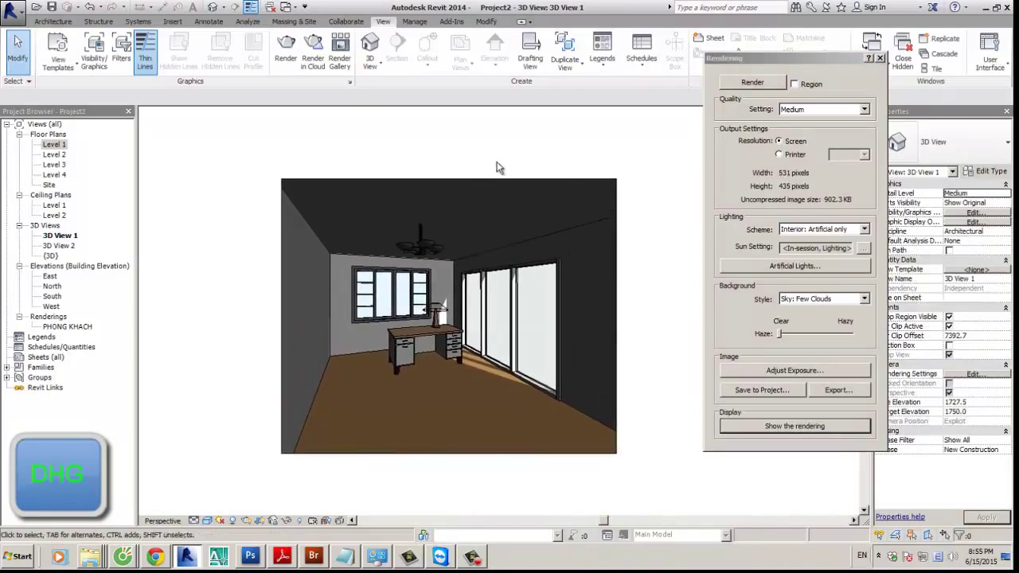
click(811, 428)
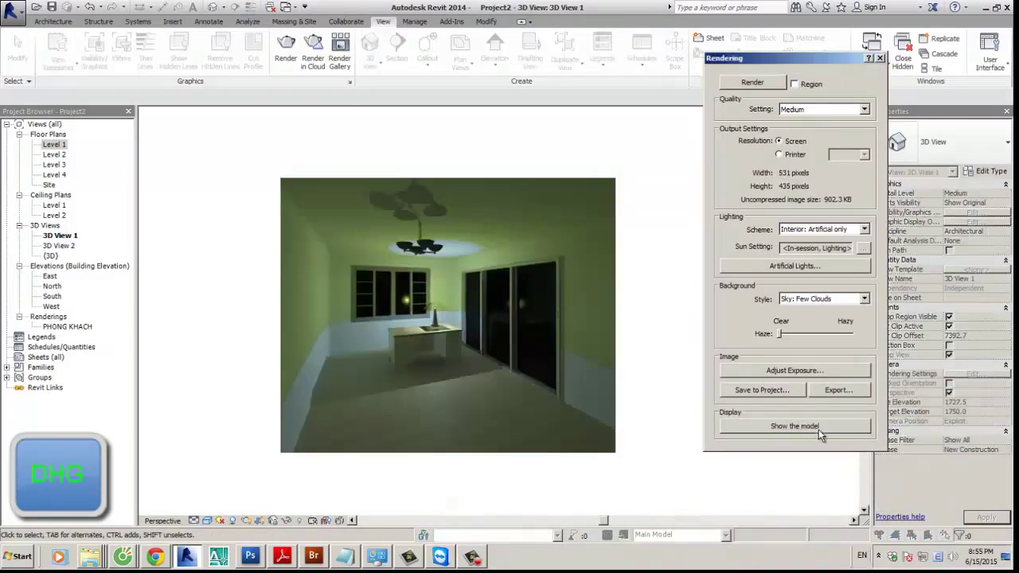
click(818, 429)
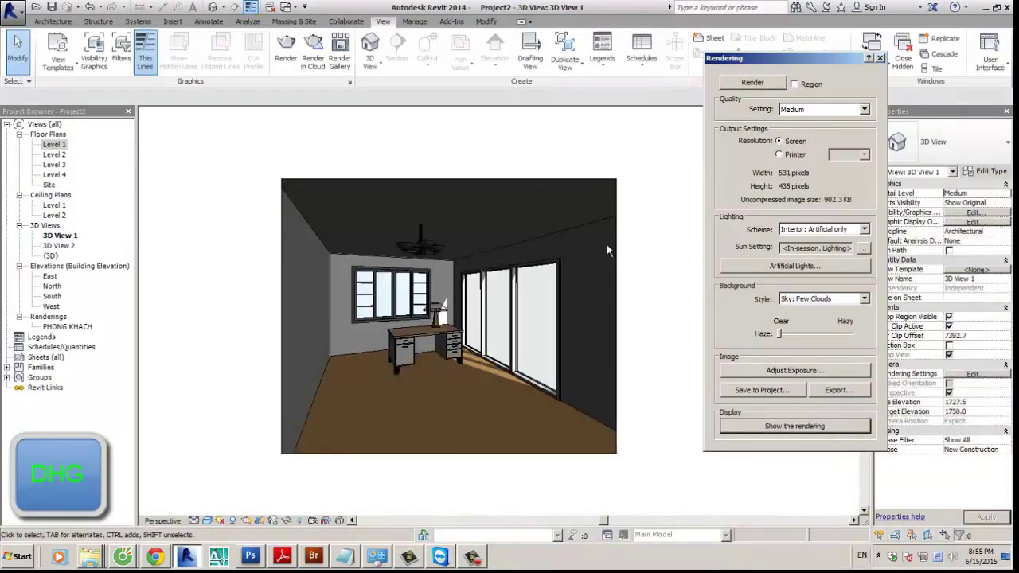
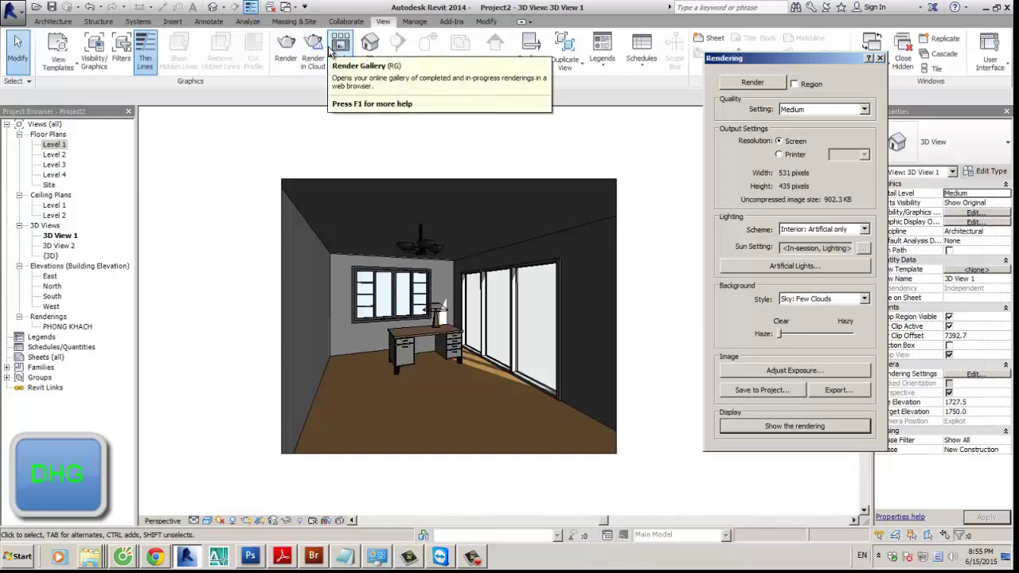
Step: Close the rendering settings and check the house exterior in the {3D} view and 3D View 2
click(879, 58)
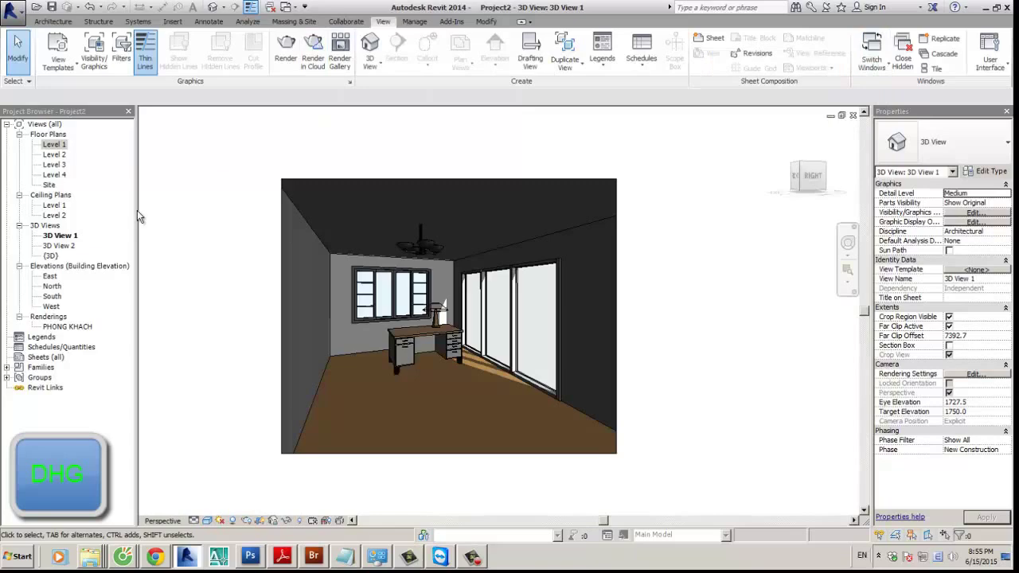
double_click(50, 256)
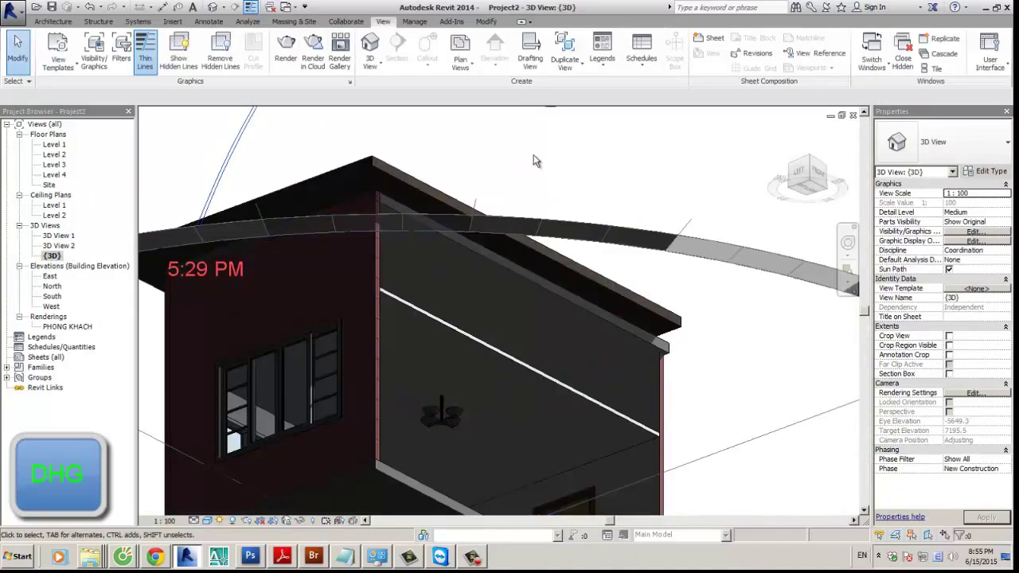
key(ctrl+Tab)
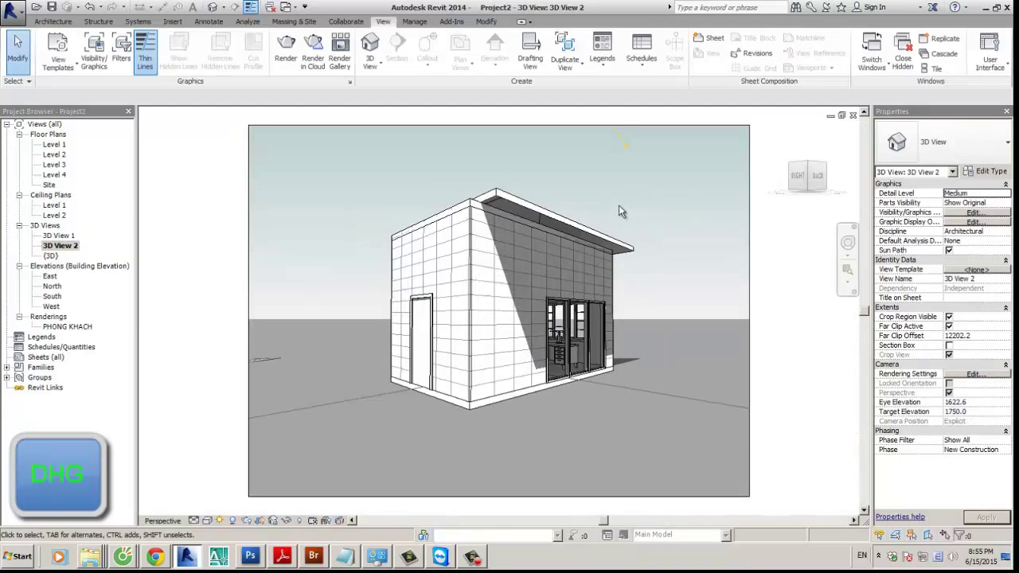
click(298, 521)
click(298, 520)
click(370, 44)
Step: Reveal the hidden elements in the {3D} view, unhide the front brick wall and leave the reveal mode
shift+middle_drag(411, 341, 462, 219)
scroll(460, 221, up, 5)
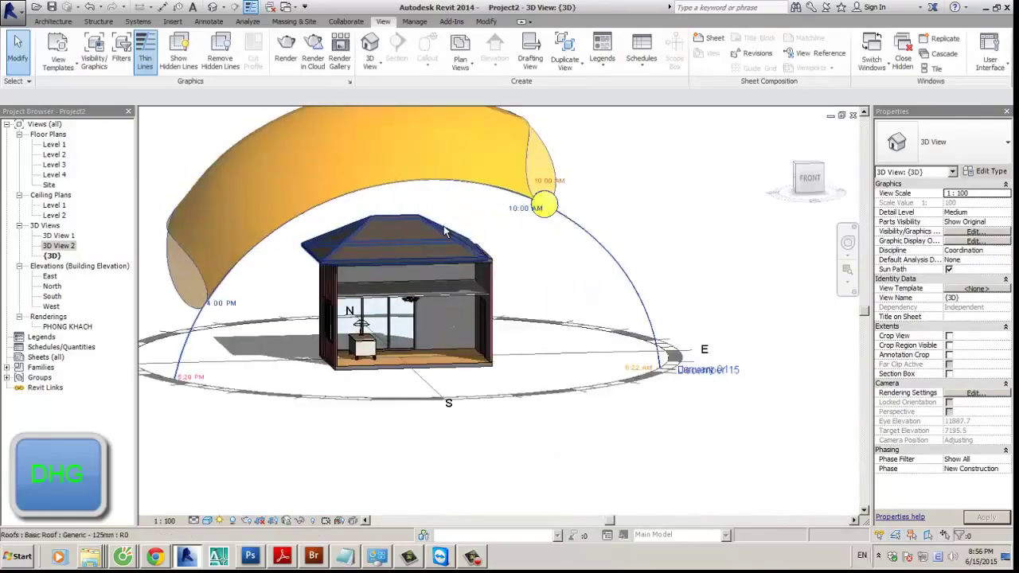
click(444, 226)
key(Escape)
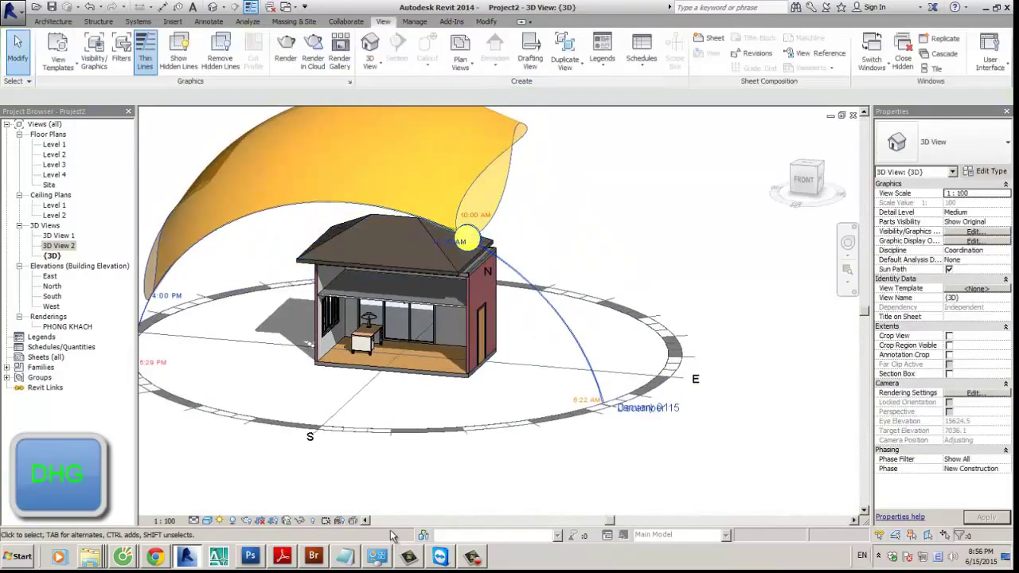
click(309, 520)
click(424, 291)
click(654, 57)
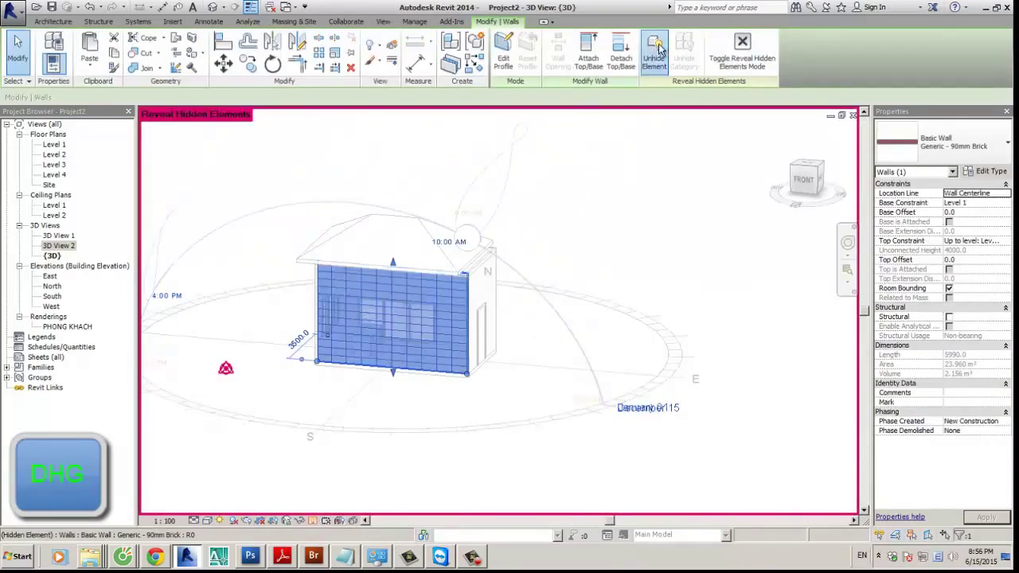
click(741, 57)
key(Escape)
Step: Shift the roof so that it sits centred over the house walls
shift+middle_drag(728, 159, 342, 311)
click(346, 233)
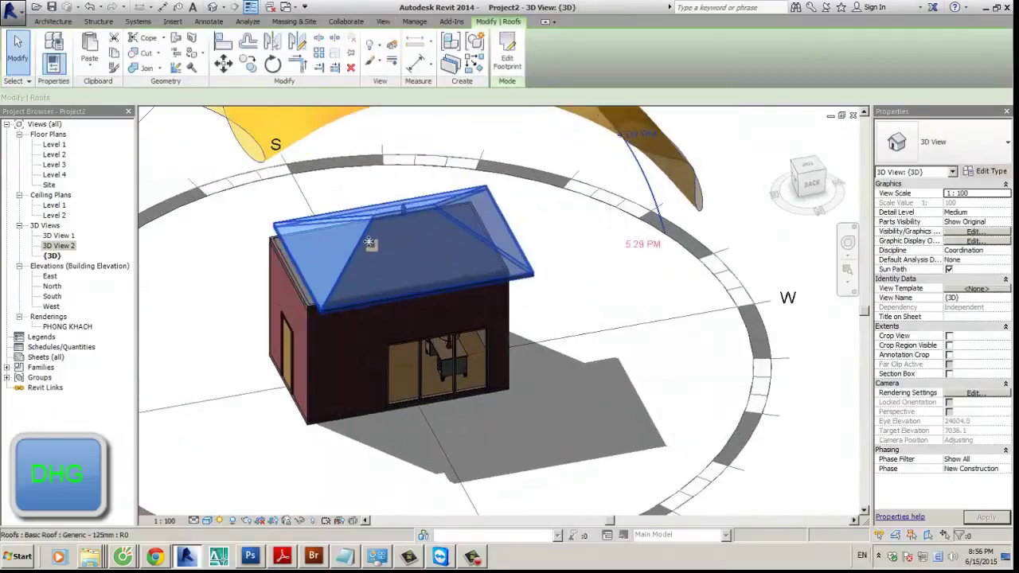
shift+middle_drag(382, 250, 597, 228)
key(Escape)
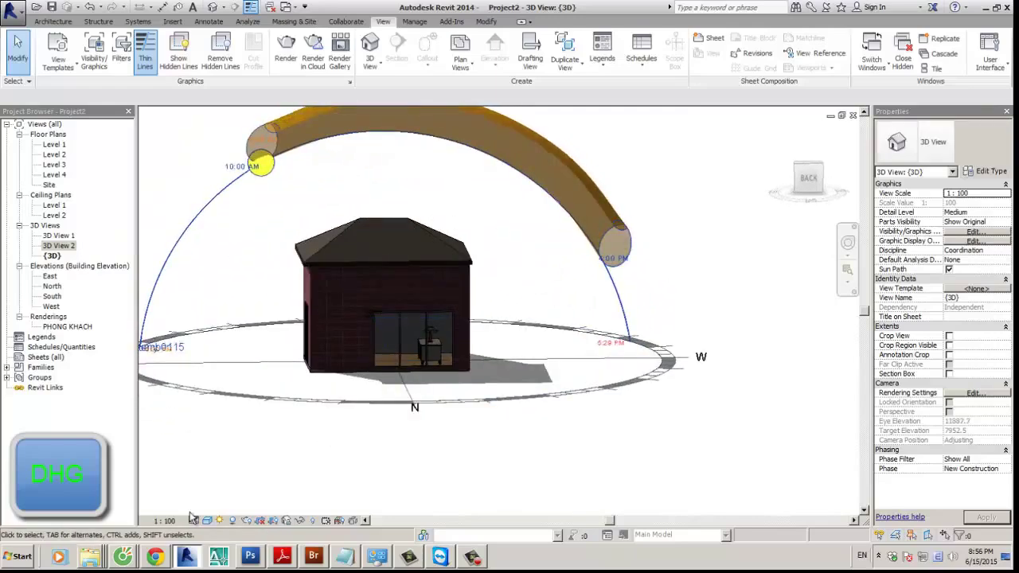
Step: Open 3D View 2 and start Render in Cloud, moving the sign-in window clear of the house
double_click(67, 246)
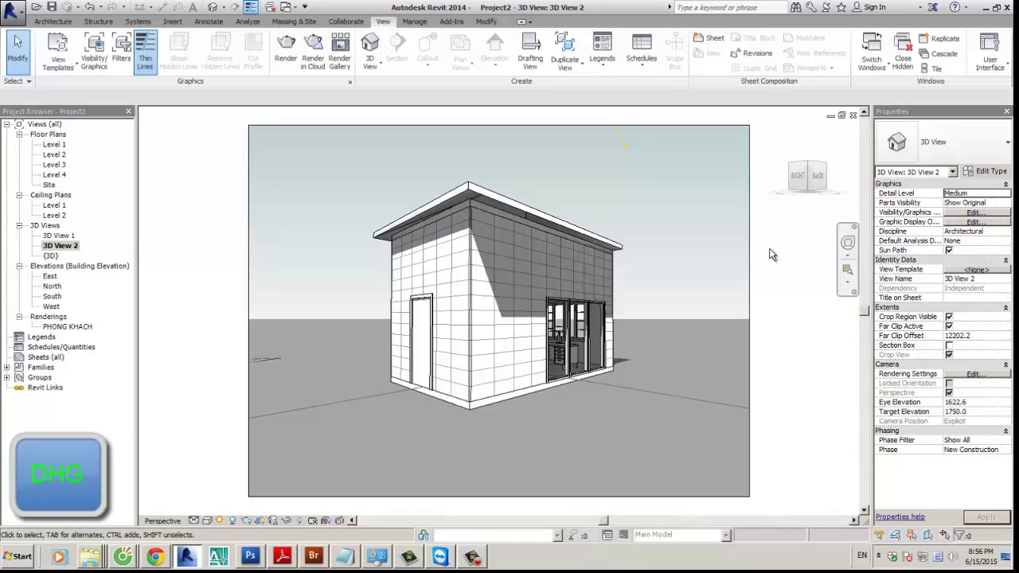
scroll(748, 261, down, 3)
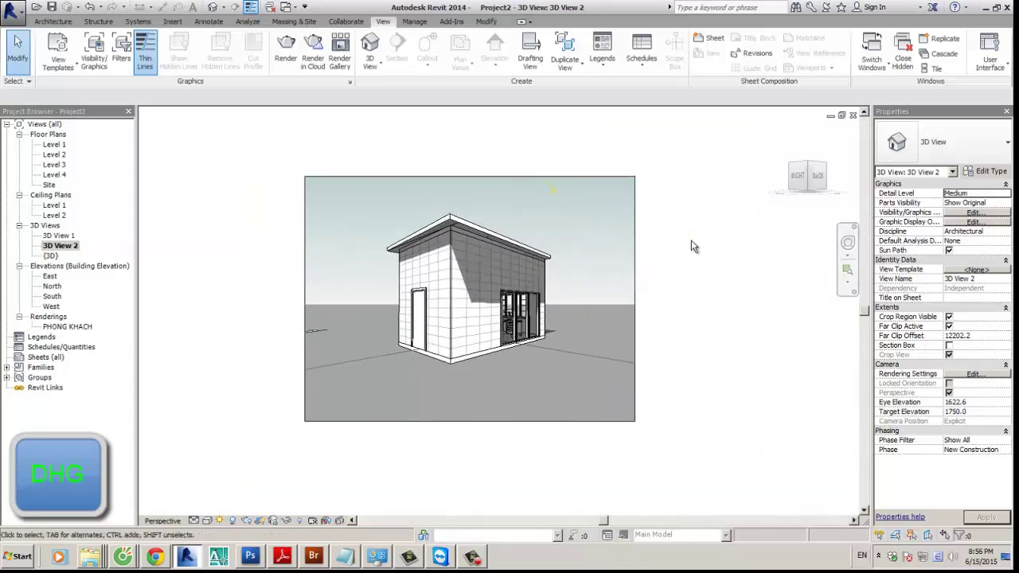
click(317, 65)
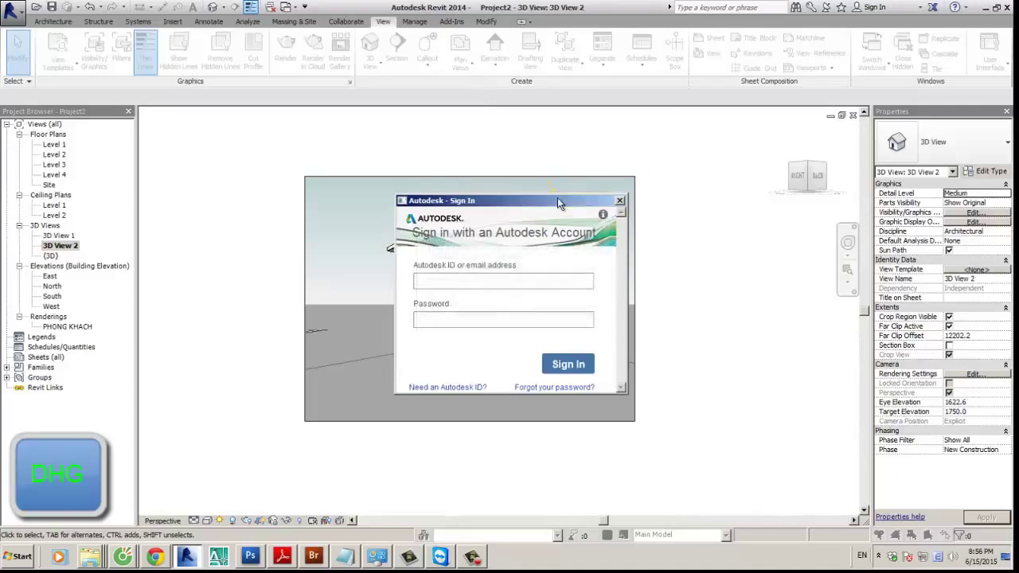
drag(557, 199, 707, 193)
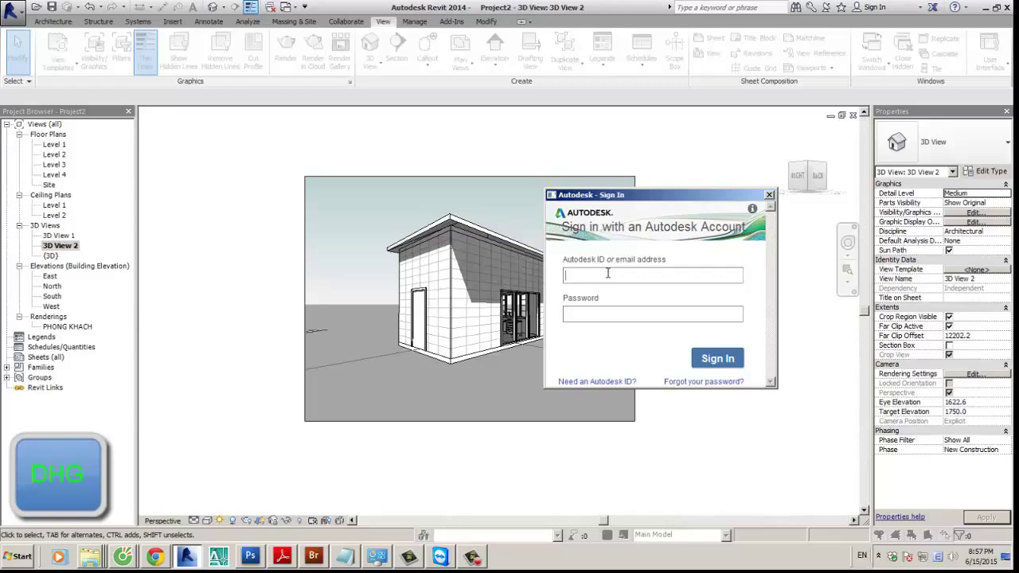
Step: Sign in to the Autodesk account by entering the account ID and the account password
text(NOB)
key(BackSpace)
key(BackSpace)
text(**)
key(Return)
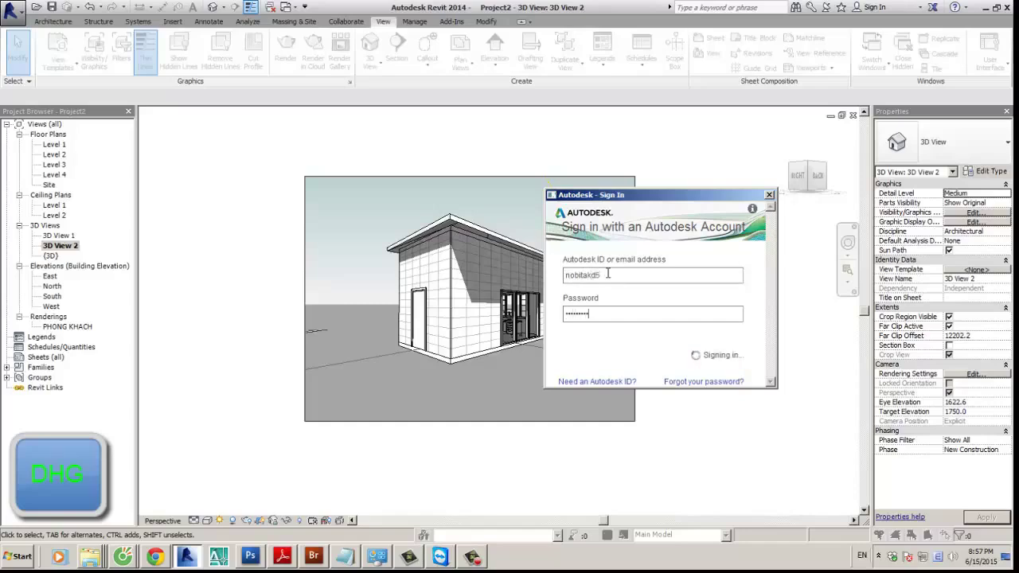
click(619, 312)
text(*)
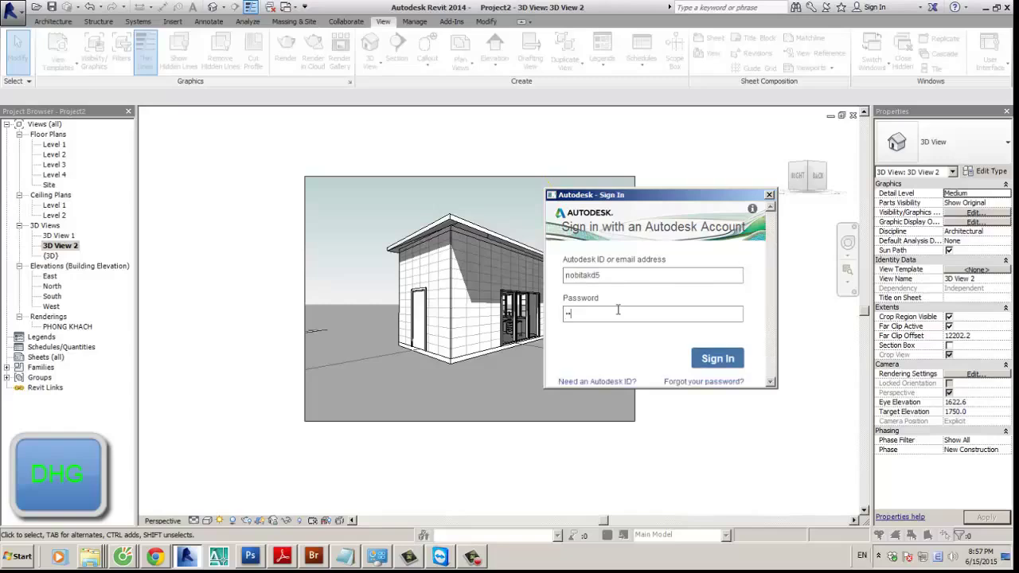
text(**********)
key(Return)
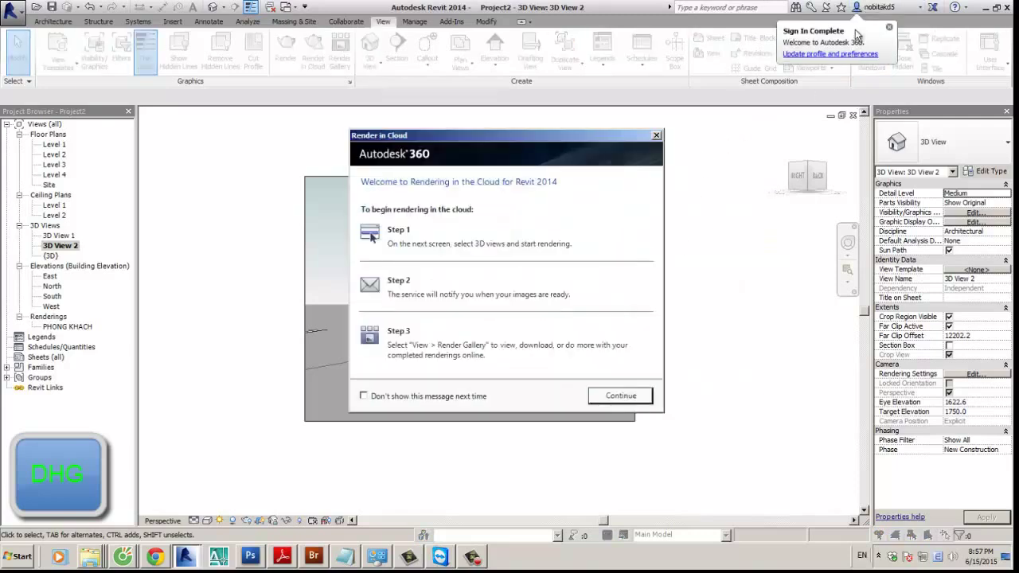
Step: Dismiss the sign-in notification and try to continue to the cloud rendering setup
click(889, 29)
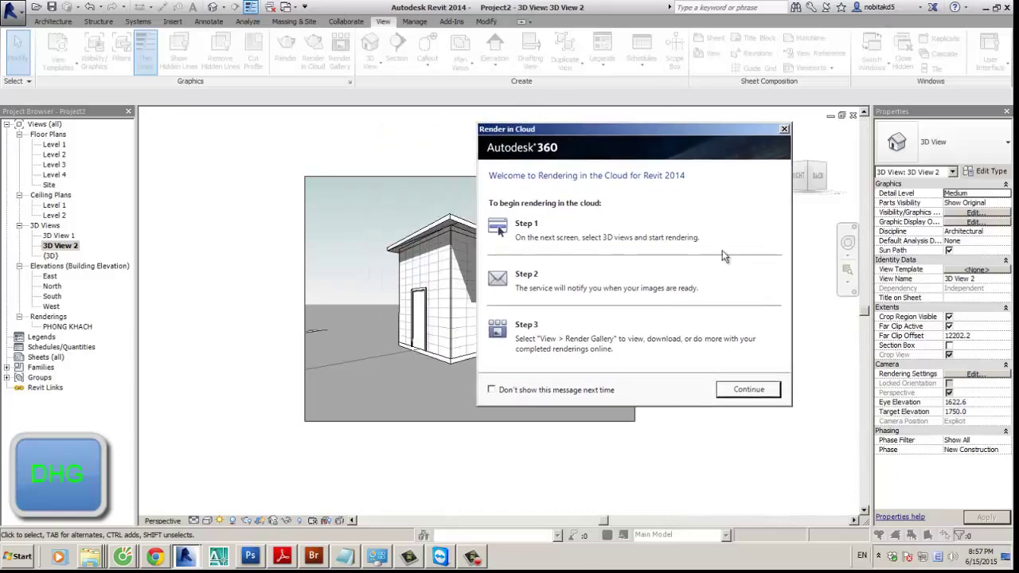
click(745, 390)
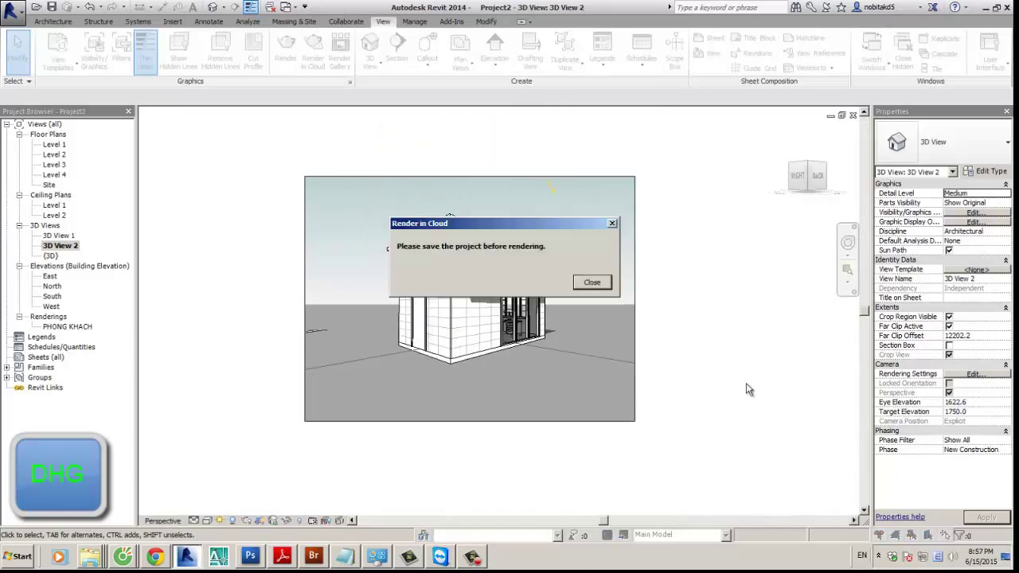
click(591, 283)
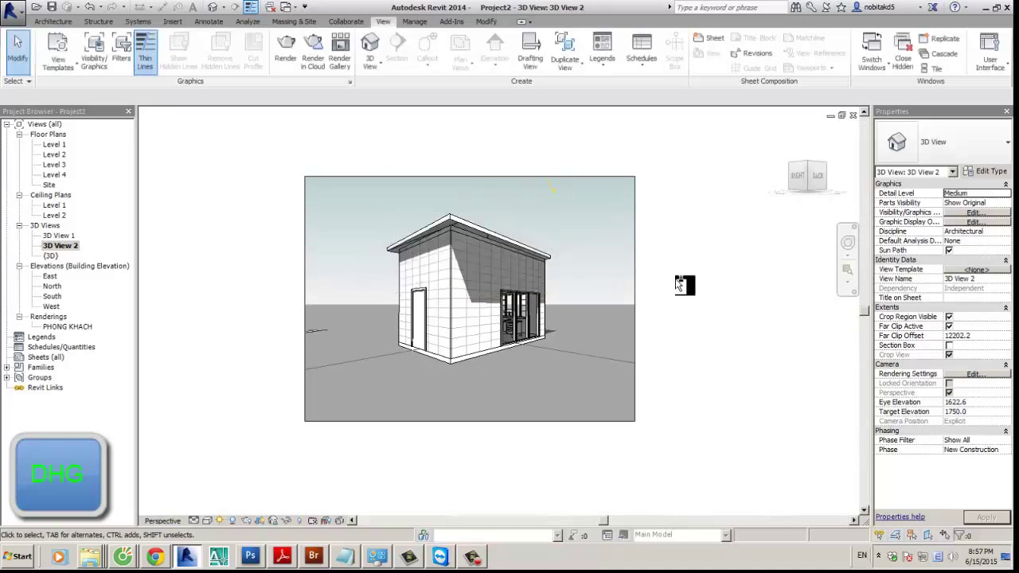
Step: Save the project on the Desktop as a Revit project file named test
key(ctrl+s)
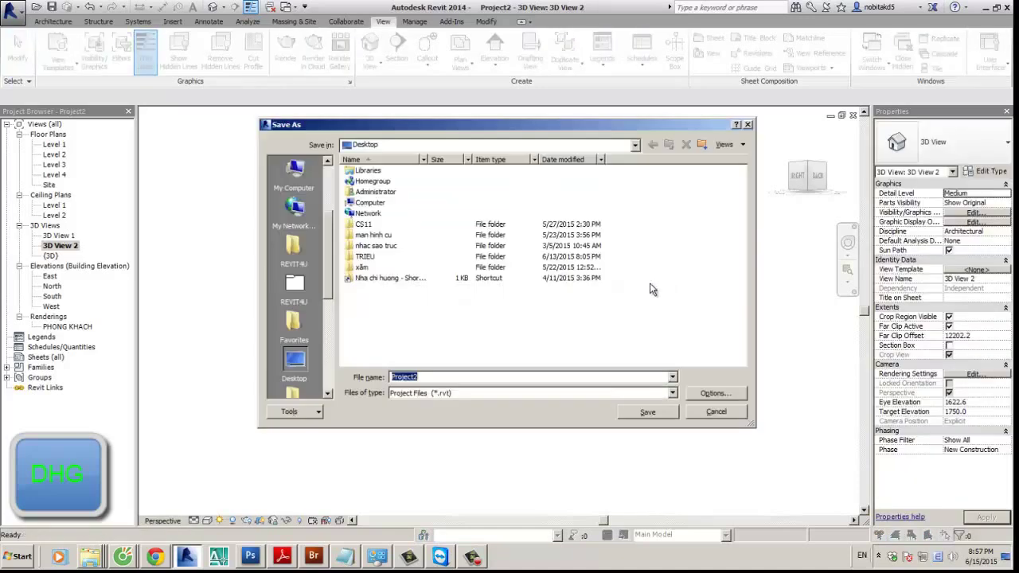
click(647, 412)
click(482, 380)
text(tes)
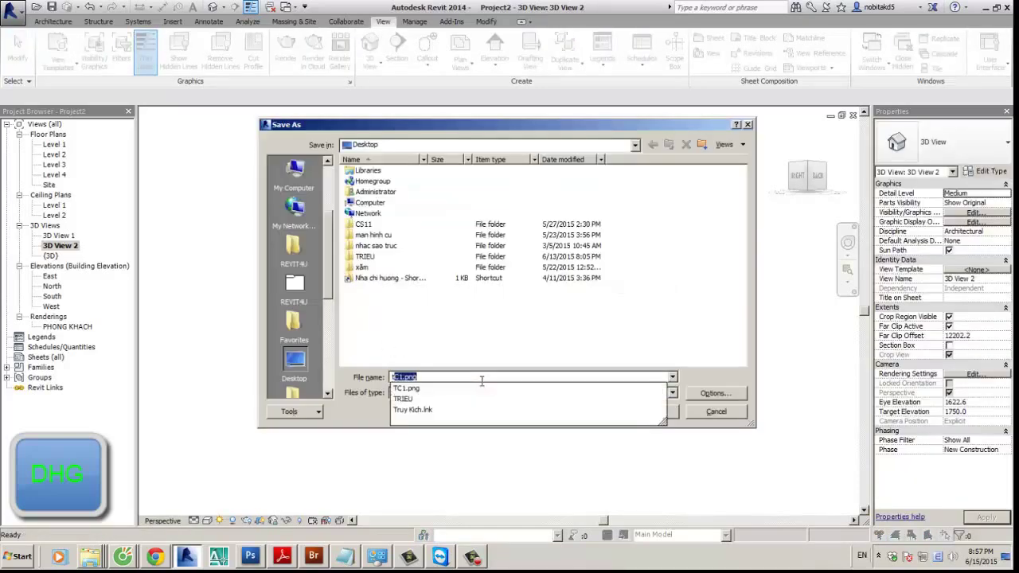
text(t)
key(Return)
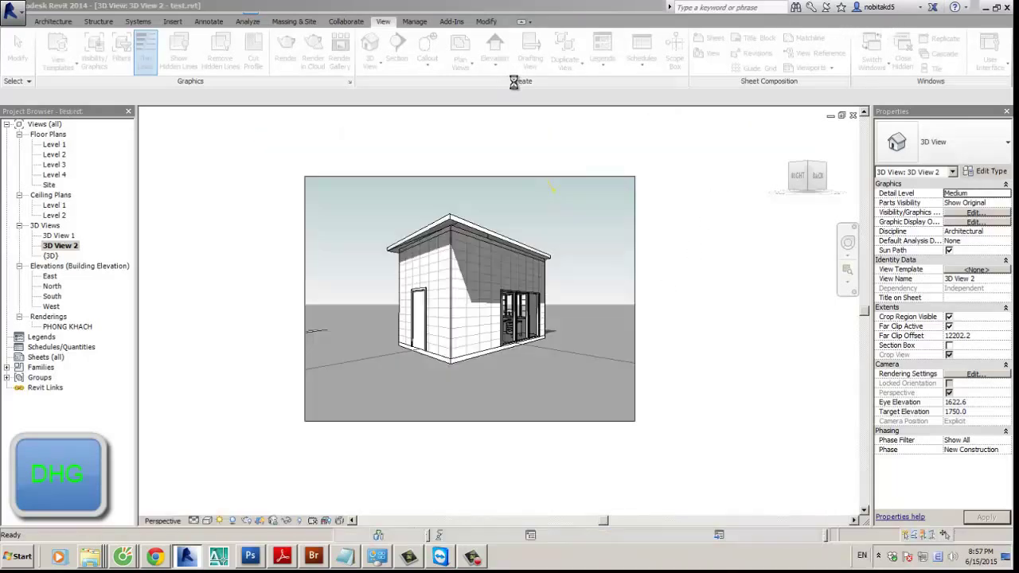
Step: Restart Render in Cloud for 3D View 2 and continue past the introduction to the render settings
click(322, 61)
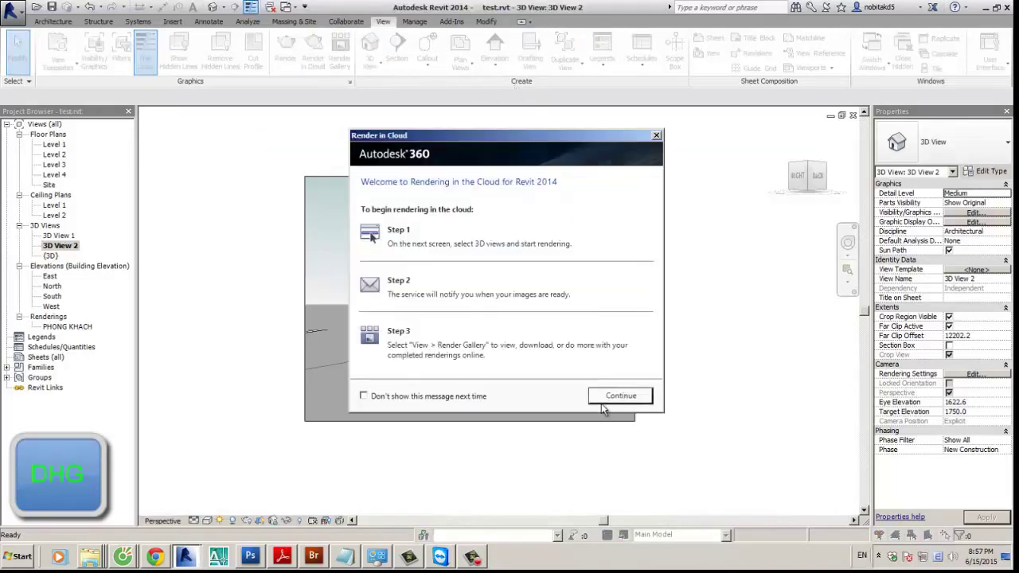
click(627, 395)
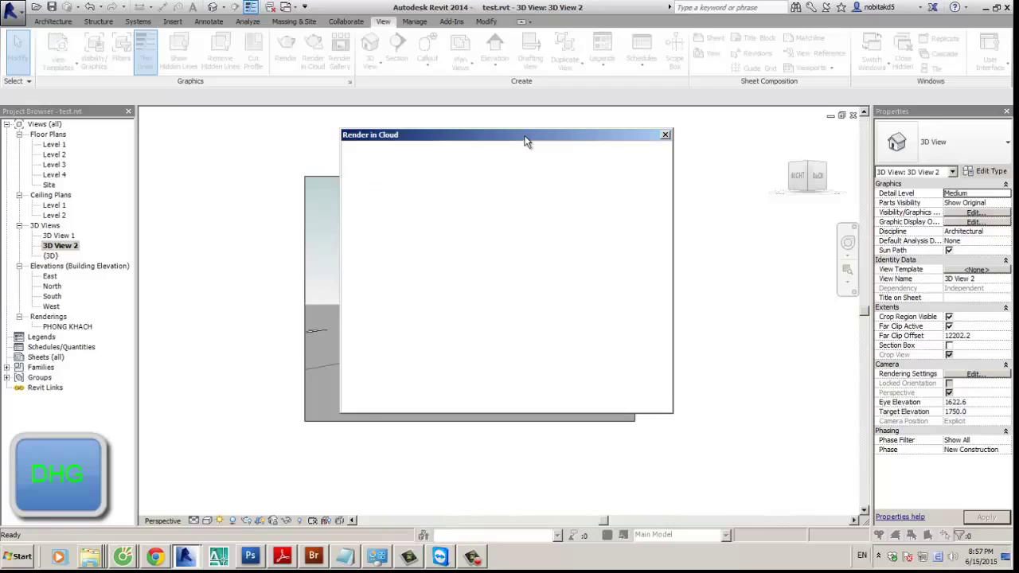
drag(525, 141, 743, 151)
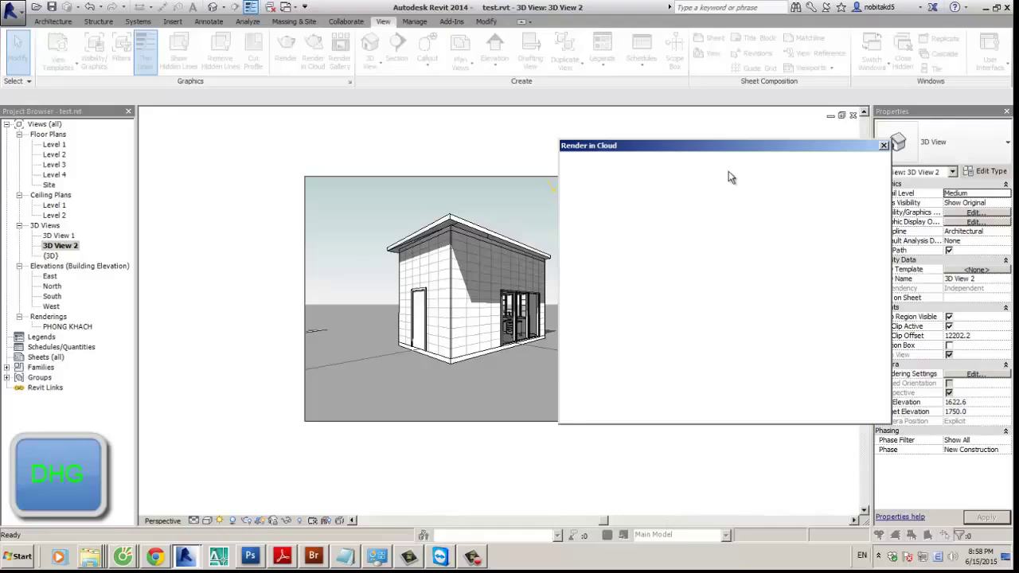
drag(725, 153, 645, 124)
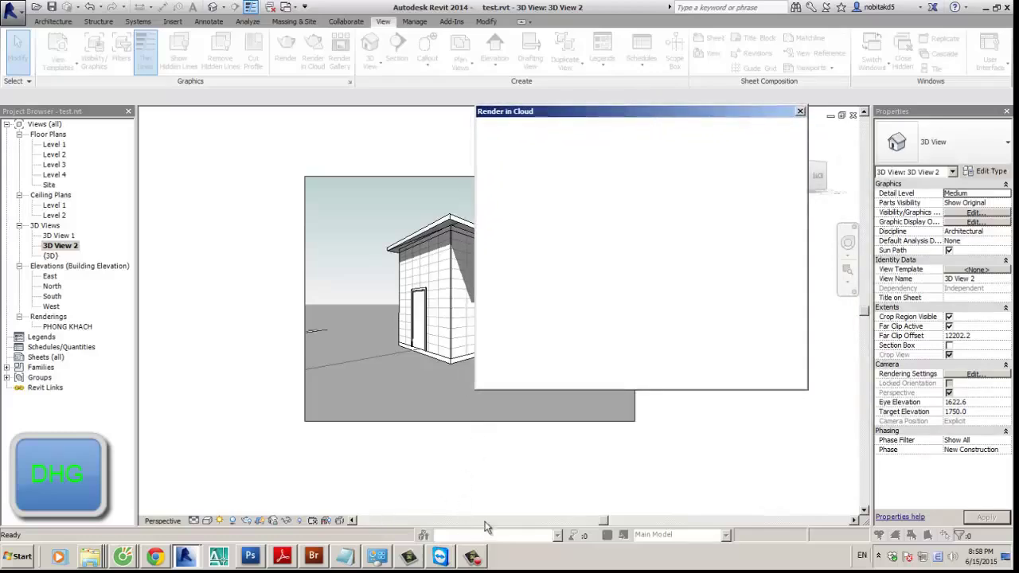
click(475, 555)
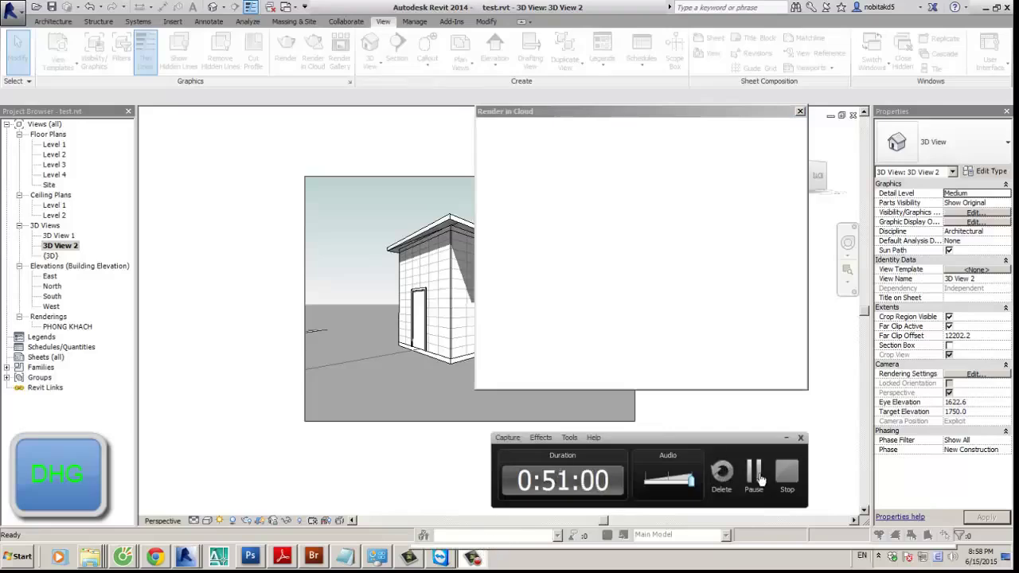
click(683, 367)
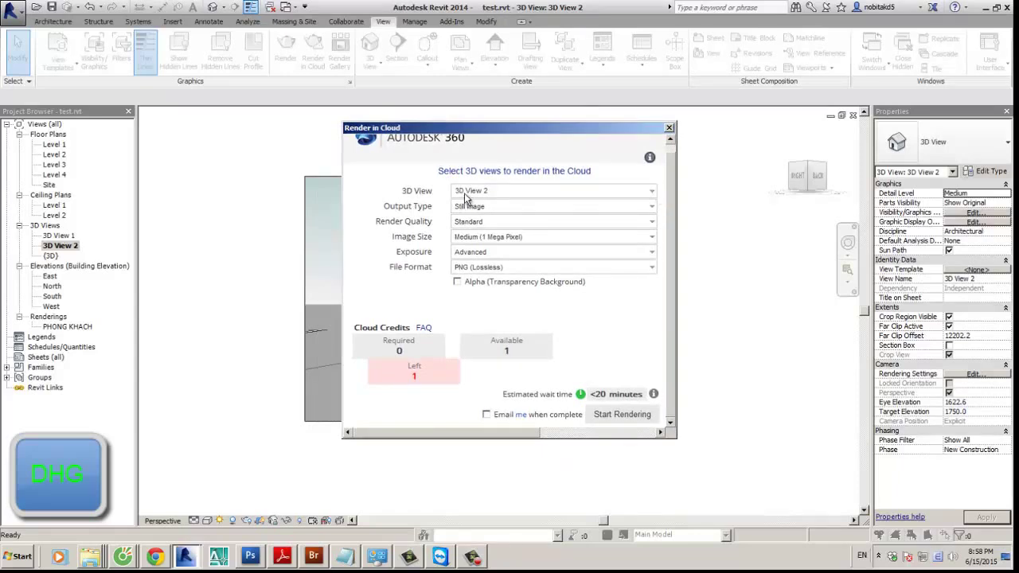
Step: Review the output types, try Final render quality, and return it to Standard while checking the cloud credits
click(519, 209)
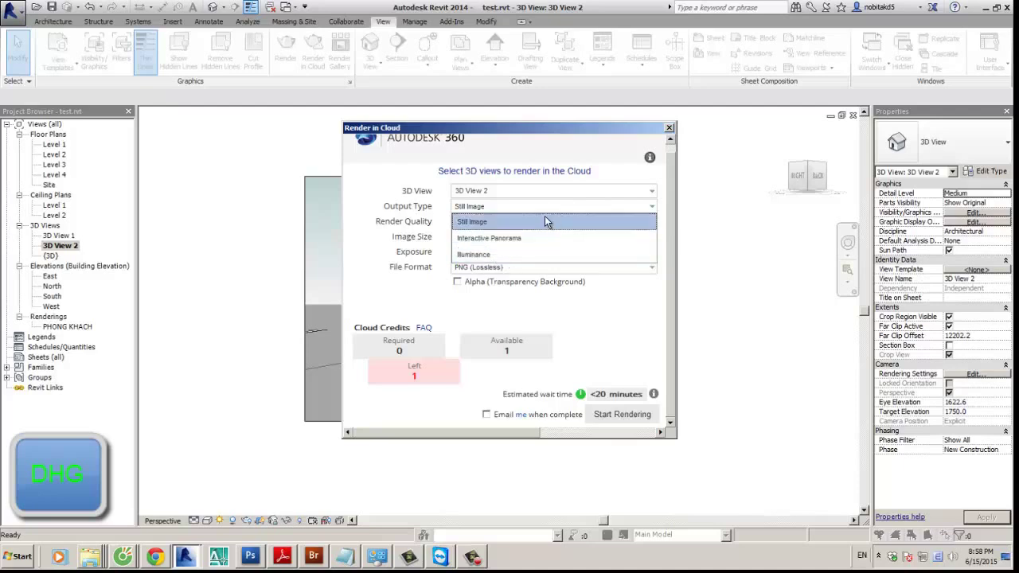
click(484, 208)
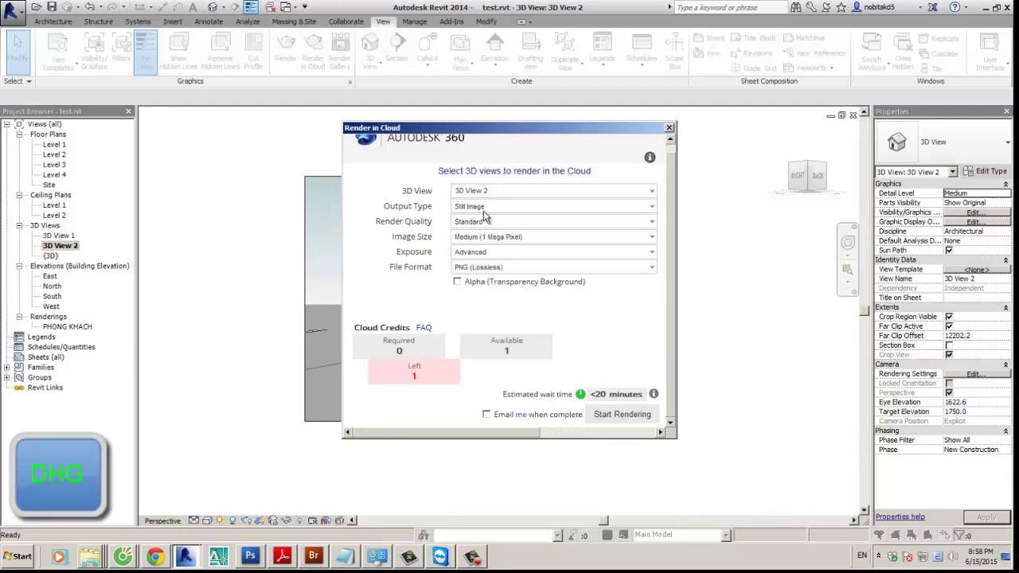
click(506, 223)
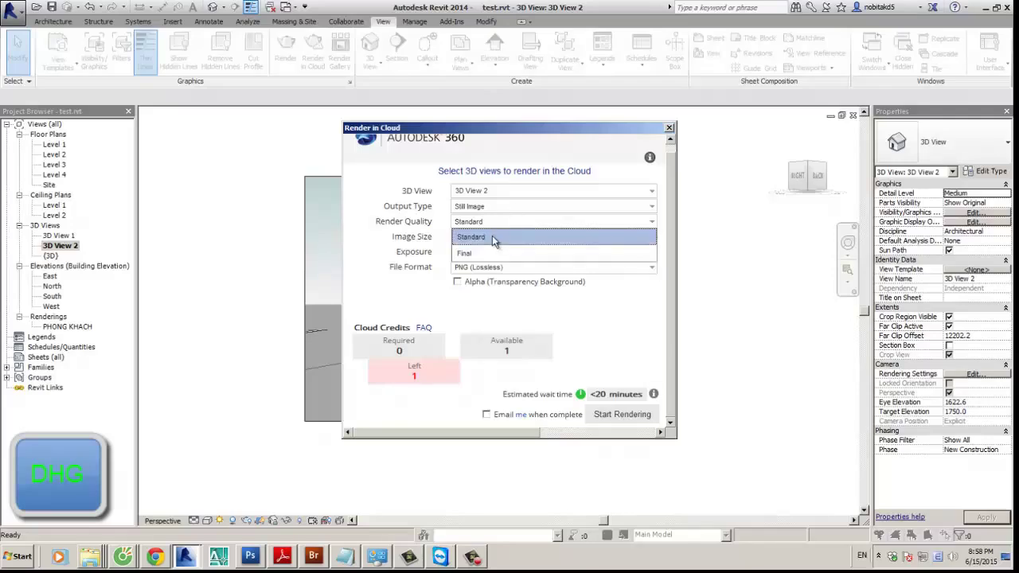
click(481, 255)
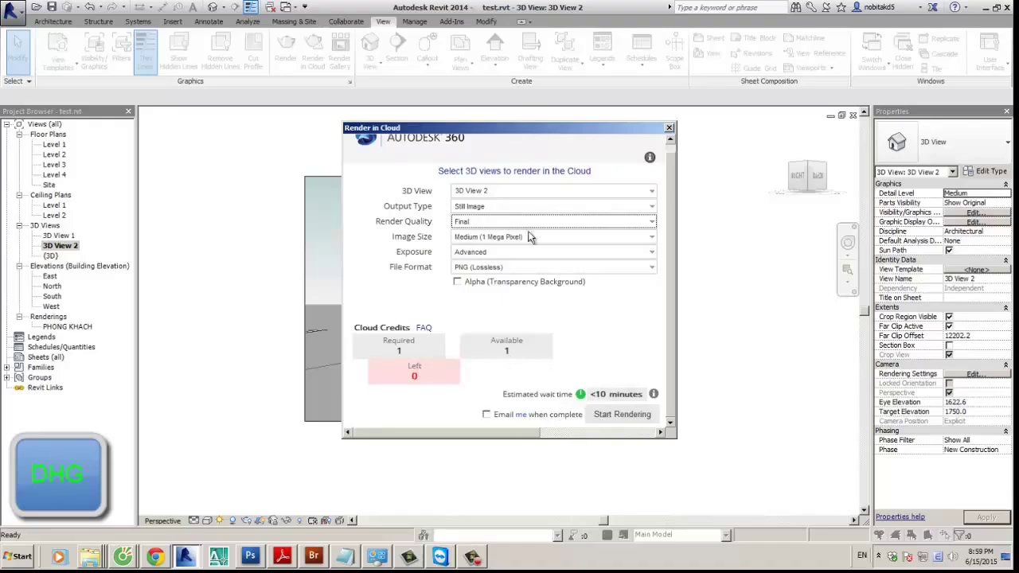
click(493, 225)
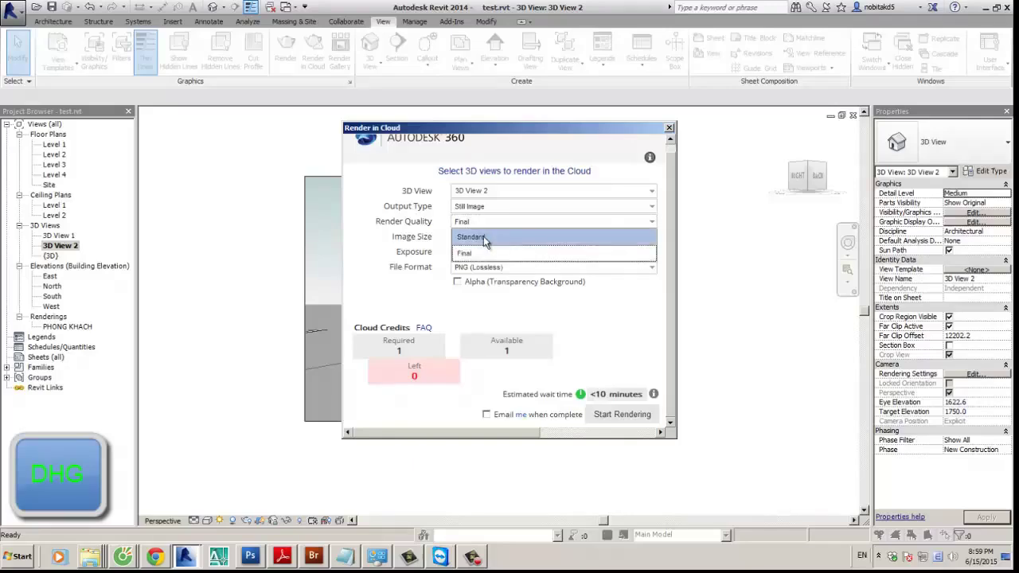
click(484, 235)
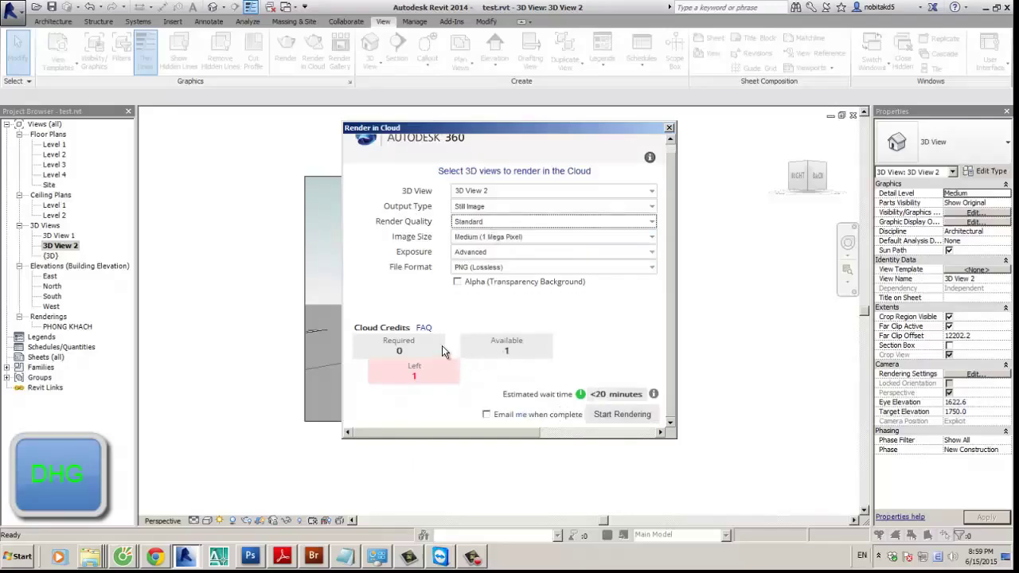
drag(381, 330, 412, 330)
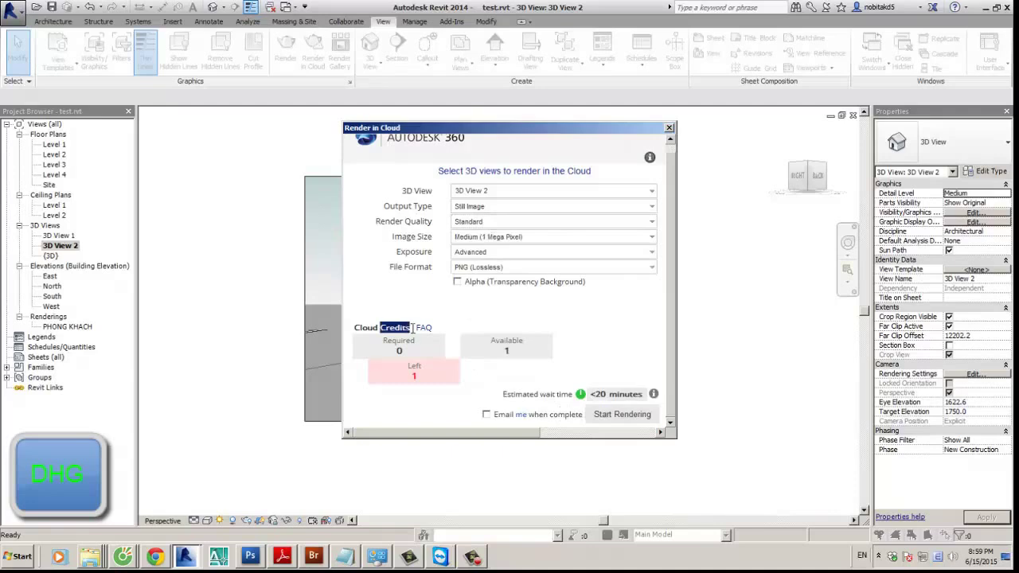
click(448, 259)
Step: Try the Small, Extra Large, Large and Medium image sizes for the cloud rendering, comparing the credits each requires
click(490, 242)
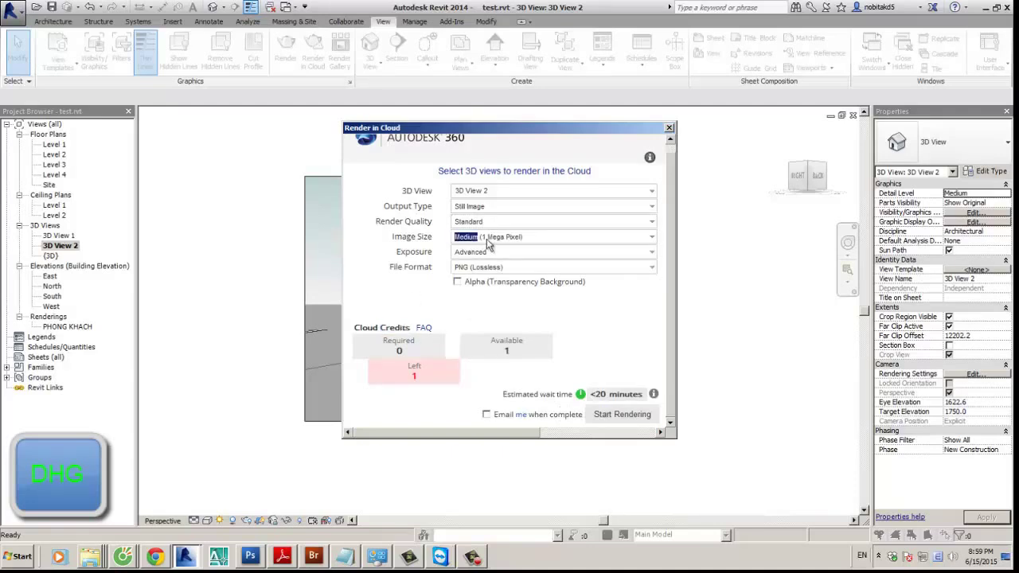
click(499, 241)
click(524, 241)
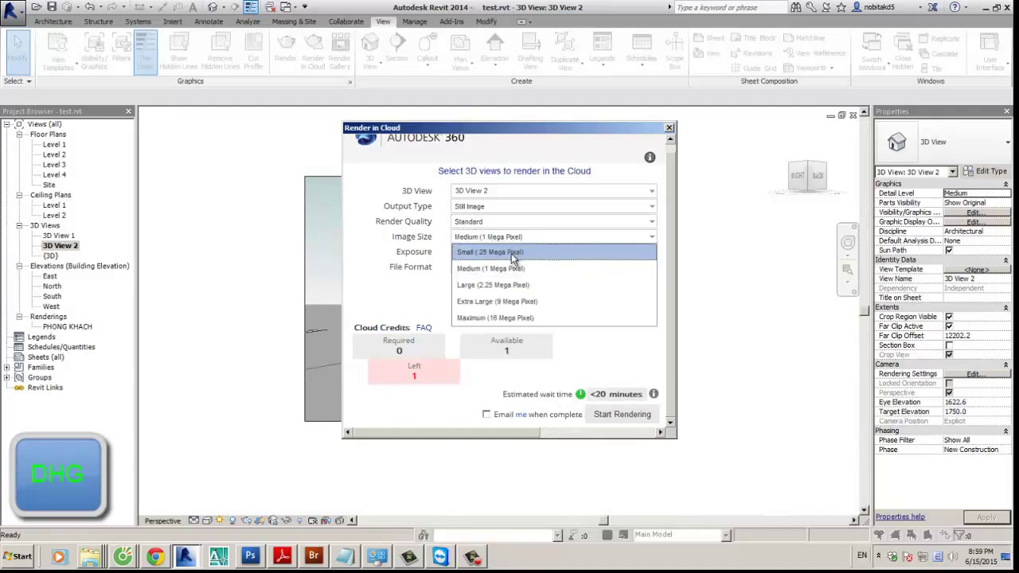
click(515, 252)
click(523, 237)
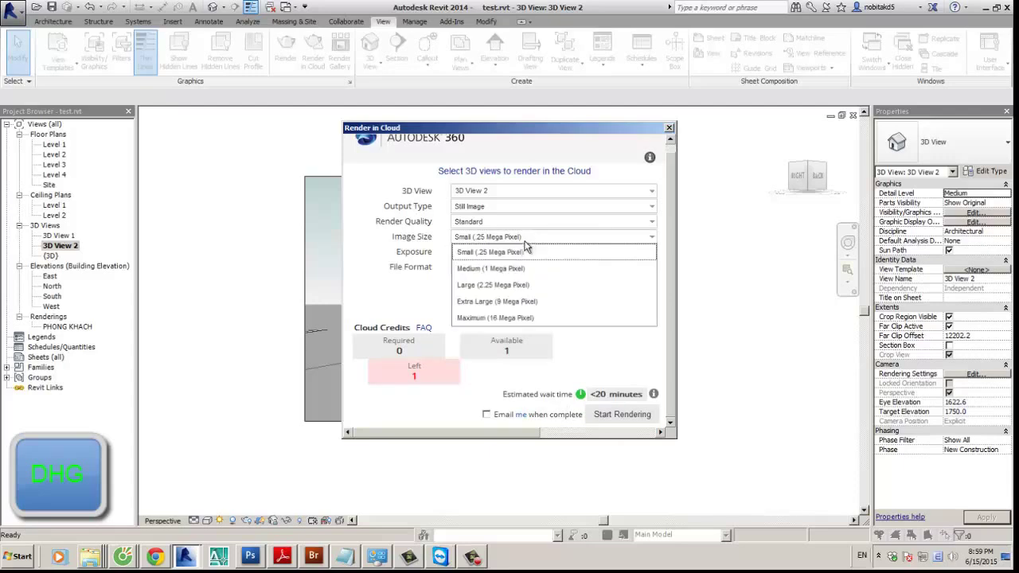
click(515, 304)
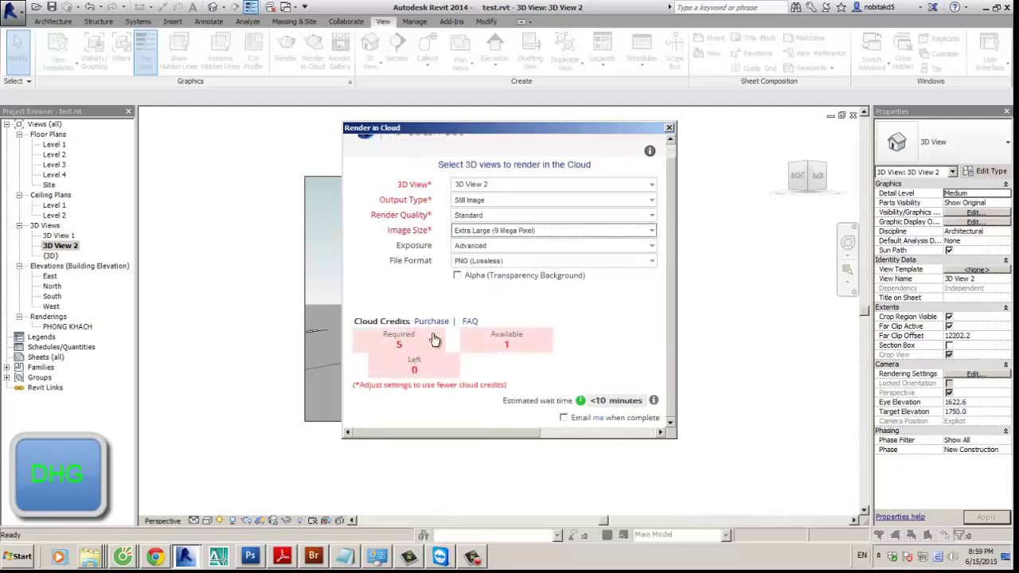
click(516, 230)
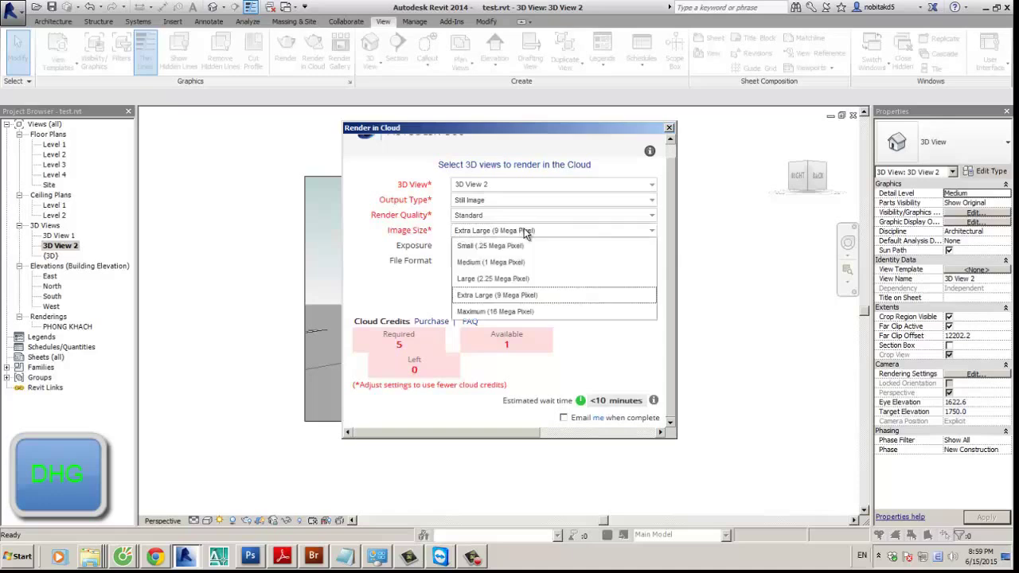
click(509, 279)
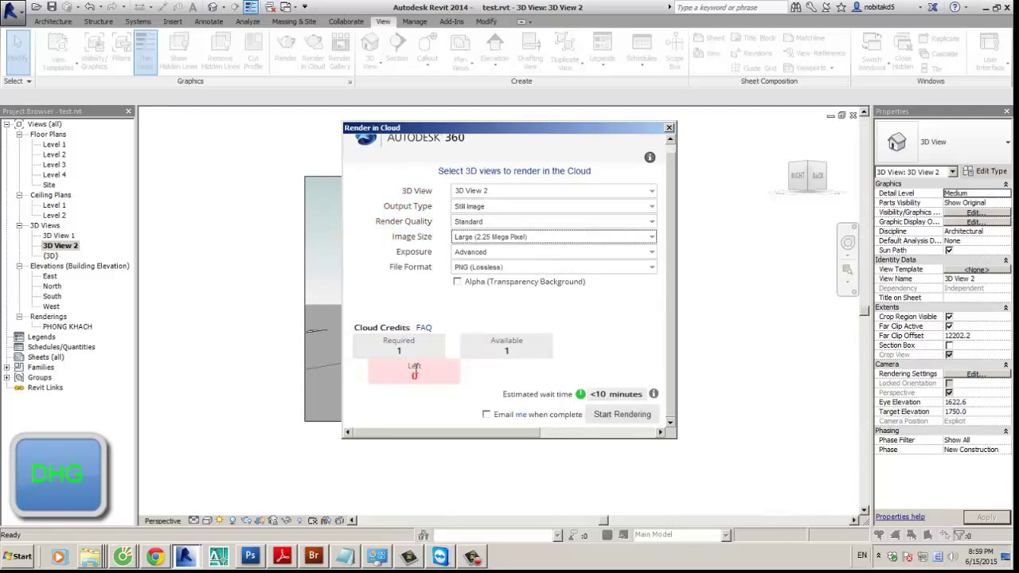
click(512, 241)
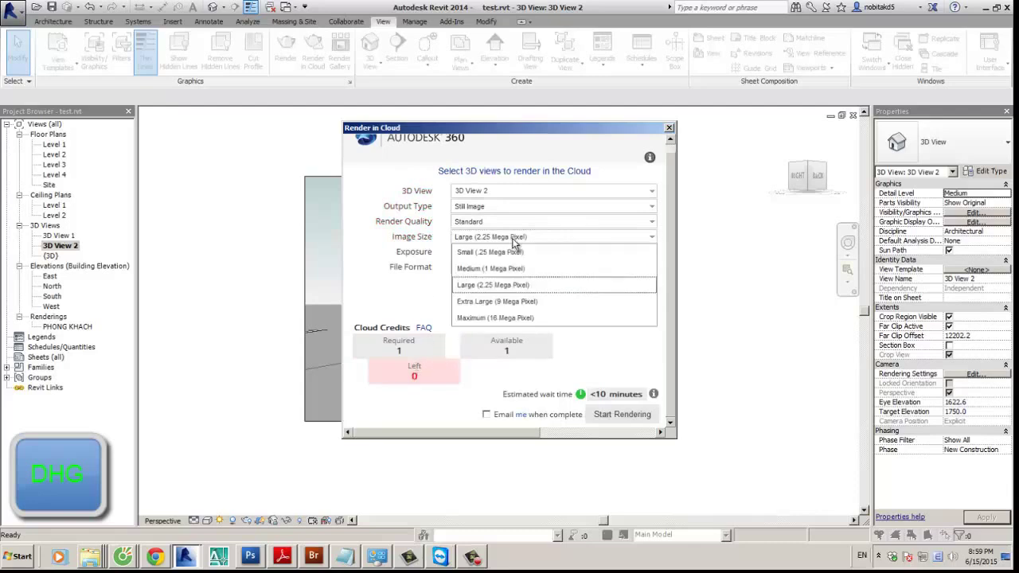
click(515, 268)
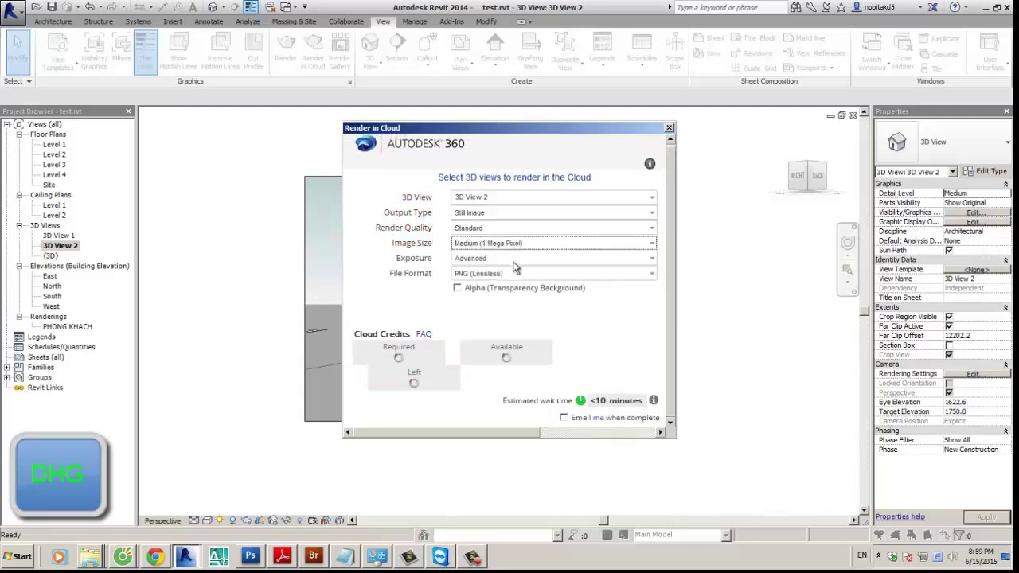
Step: Set the cloud rendering's image size to Large (2.25 Mega Pixel) and keep PNG (Lossless) as the file format
click(527, 238)
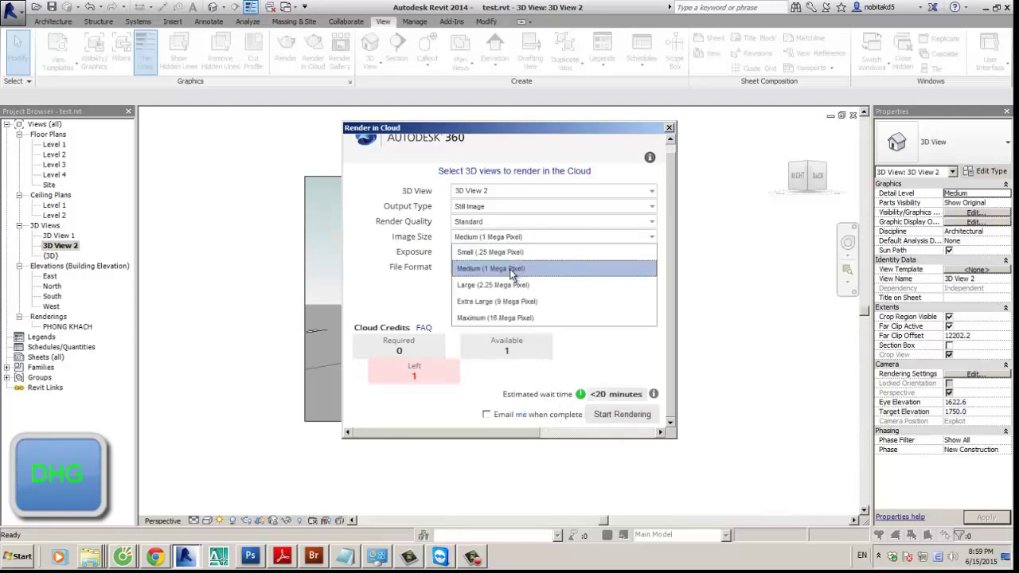
click(509, 285)
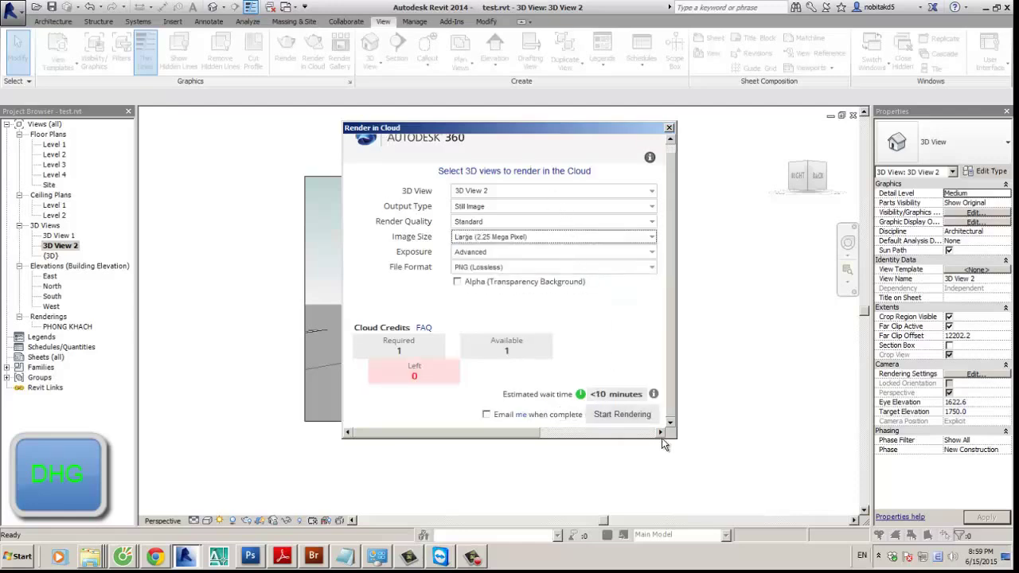
click(501, 272)
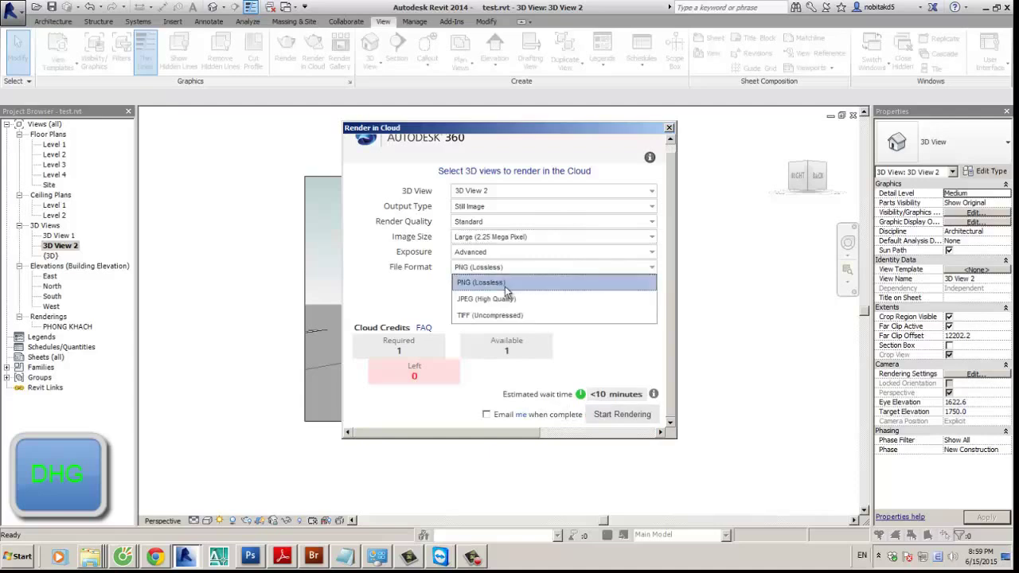
click(500, 282)
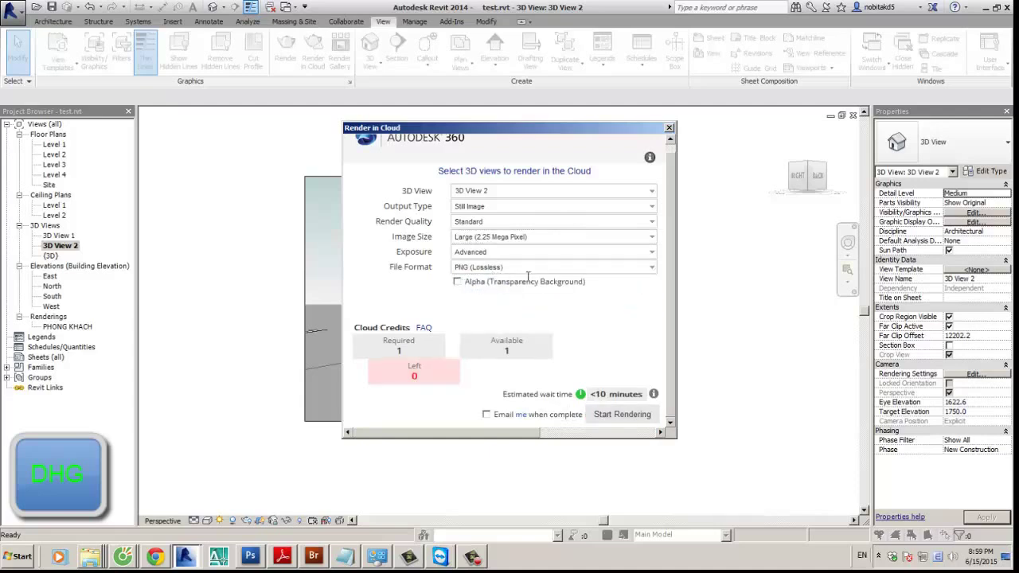
Step: Leave the alpha background off, request an email on completion, and start the cloud rendering of 3D View 2
drag(585, 132, 694, 131)
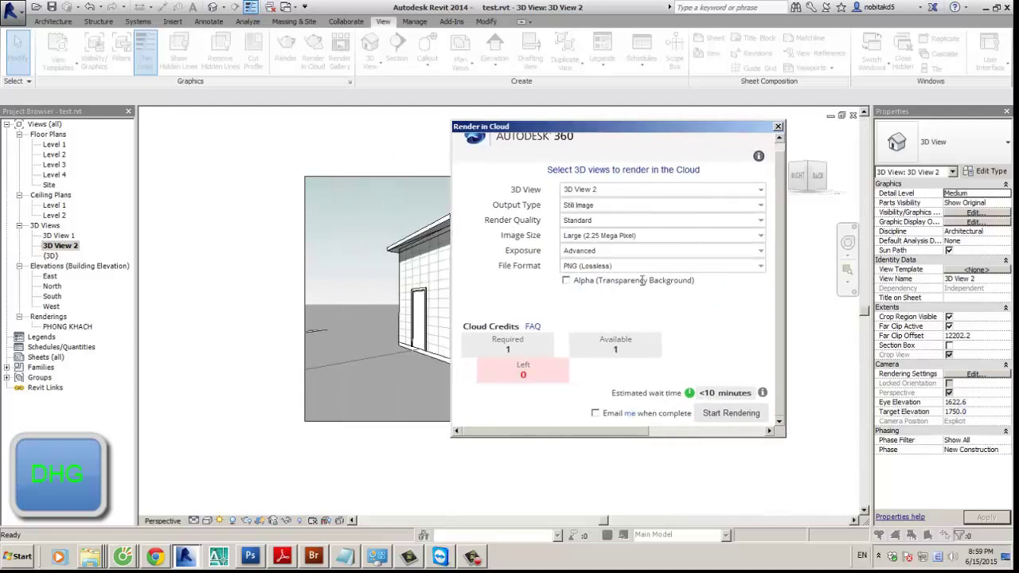
click(567, 283)
click(566, 280)
click(596, 414)
click(730, 413)
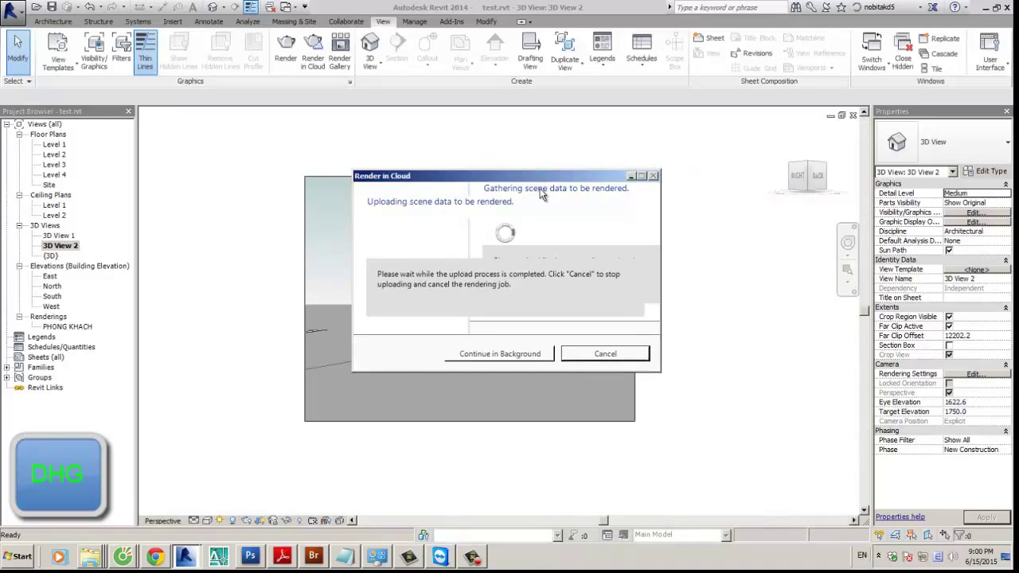
drag(523, 175, 664, 144)
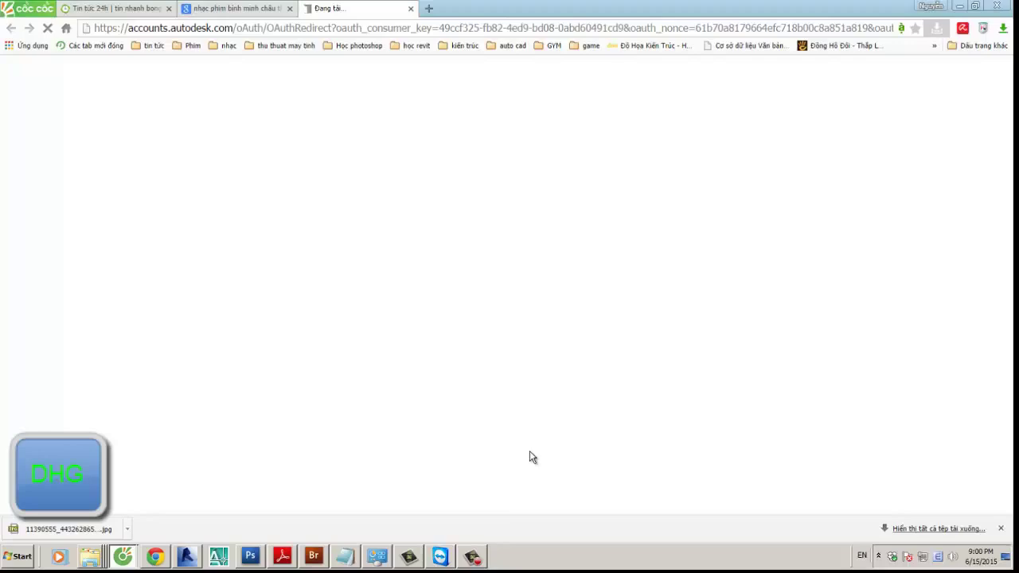
mouse_move(481, 554)
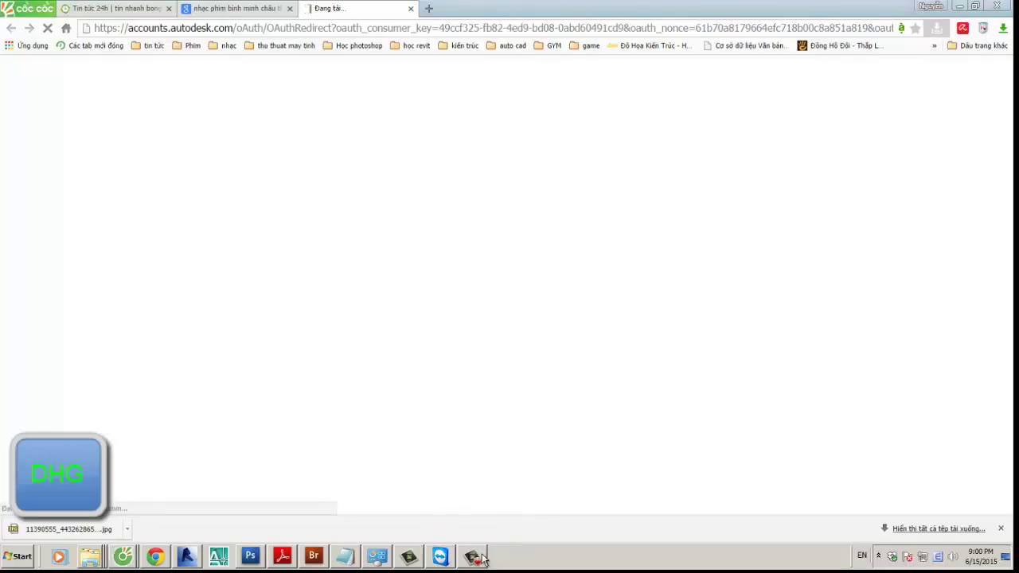
click(481, 557)
click(753, 477)
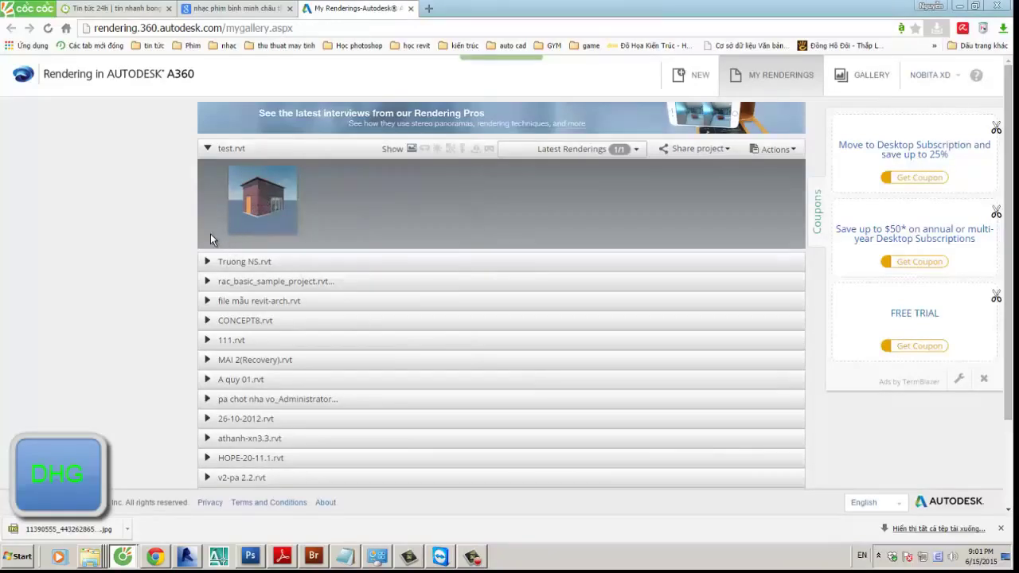
Step: Expand the file mẫu revit-arch.rvt project in the online rendering gallery and examine its Fireplace rendering at full size
mouse_move(274, 215)
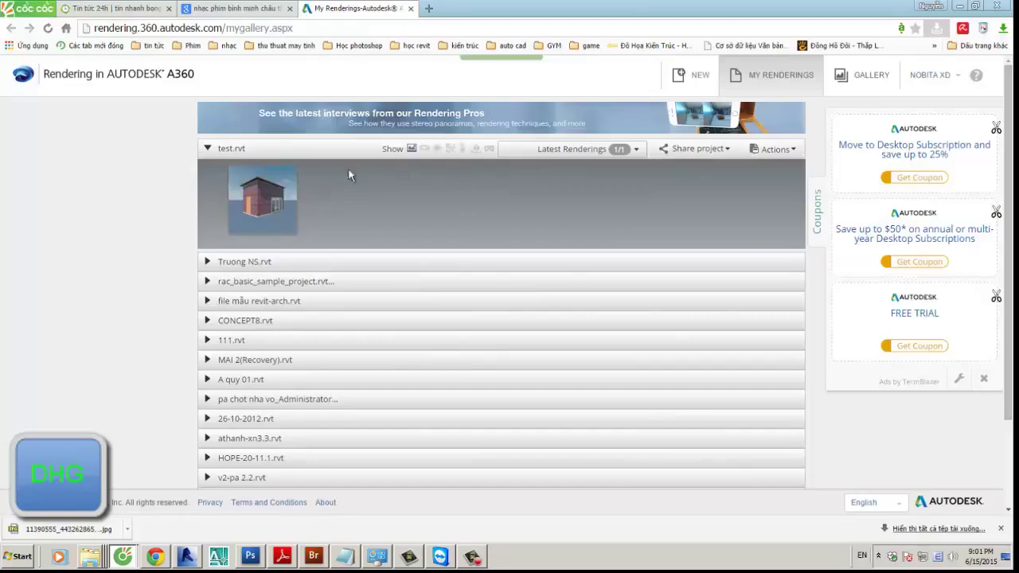
scroll(278, 364, down, 2)
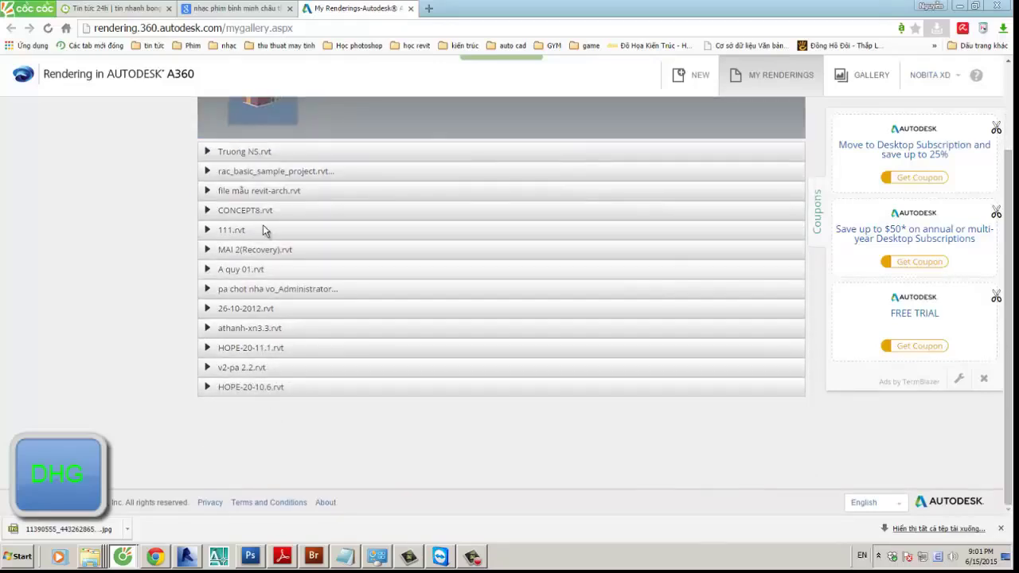
click(279, 193)
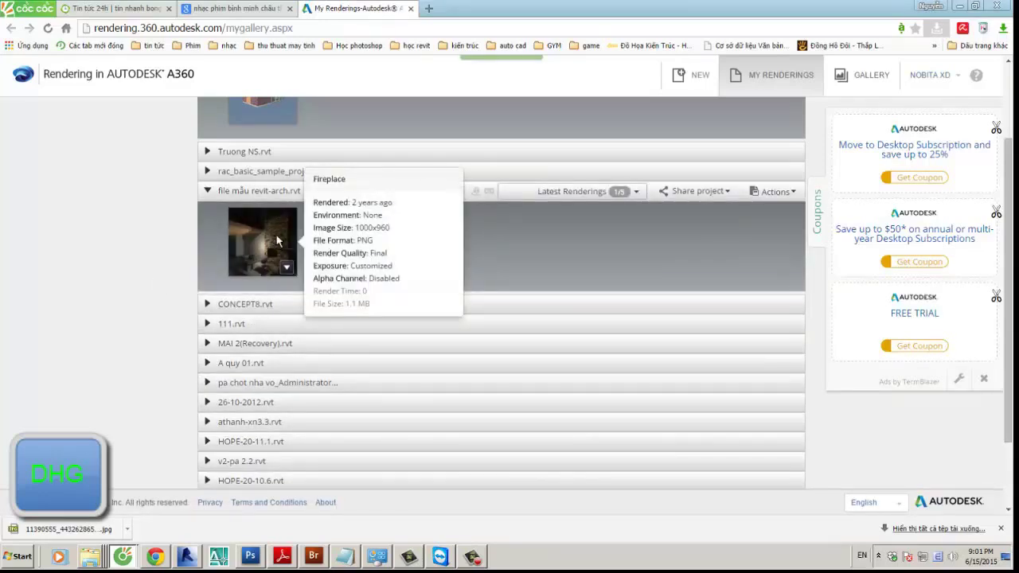
click(276, 241)
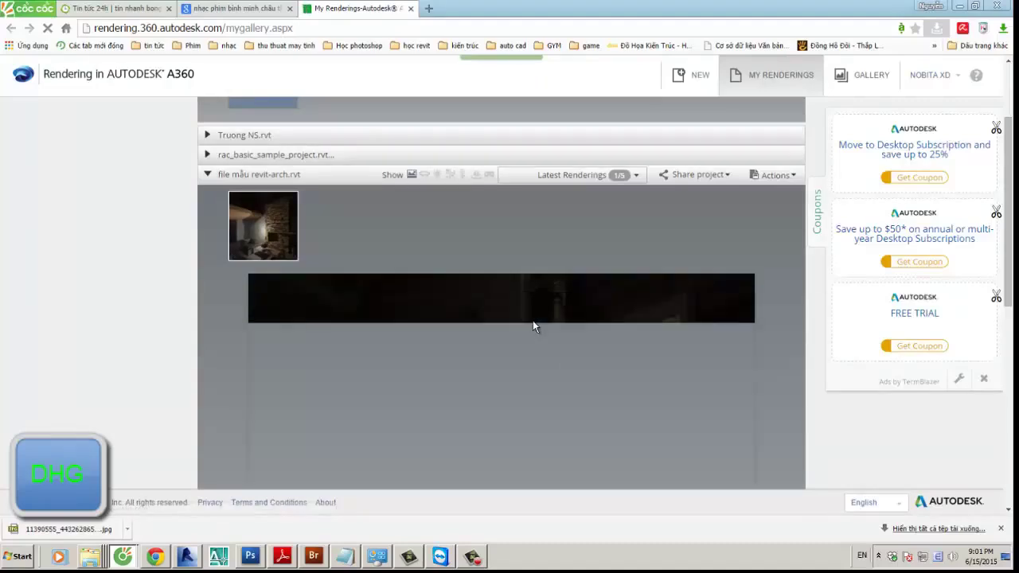
scroll(532, 320, down, 2)
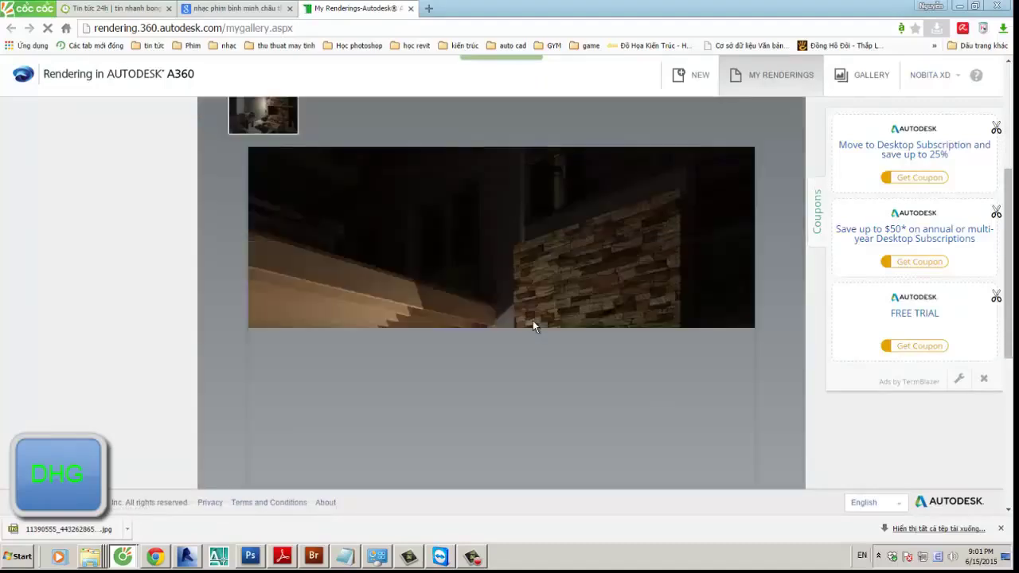
scroll(533, 320, down, 3)
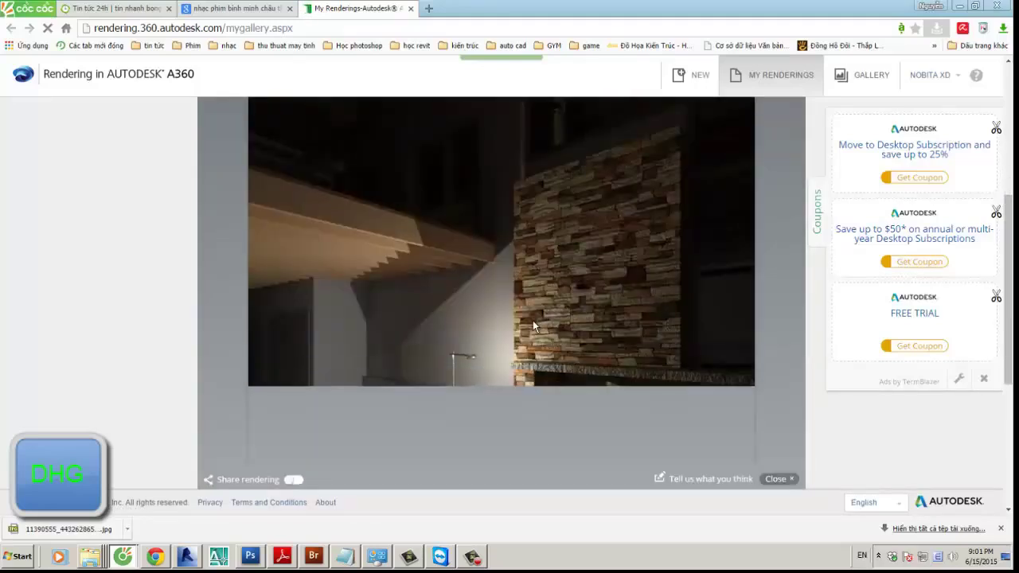
scroll(526, 305, up, 1)
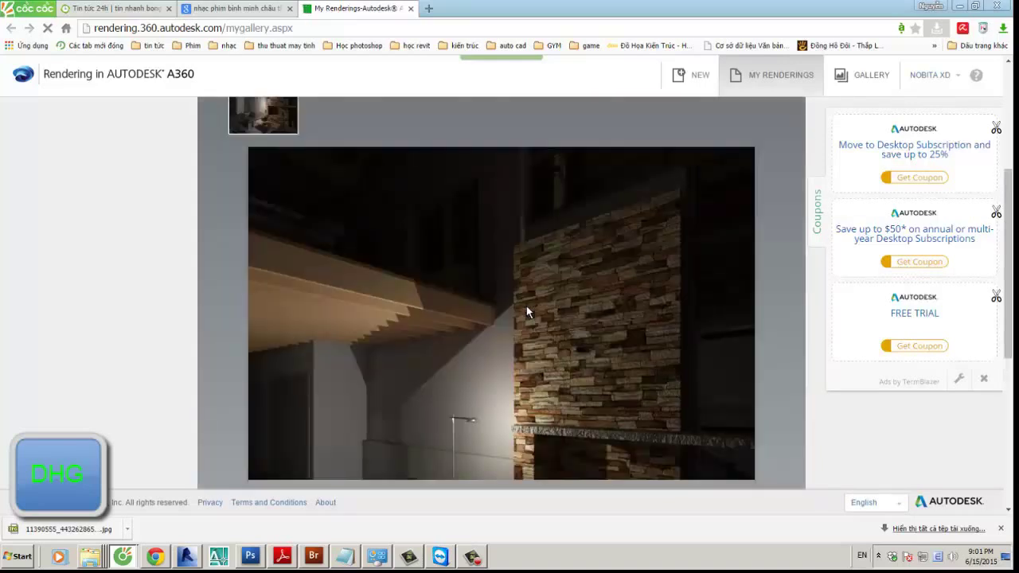
scroll(526, 312, down, 1)
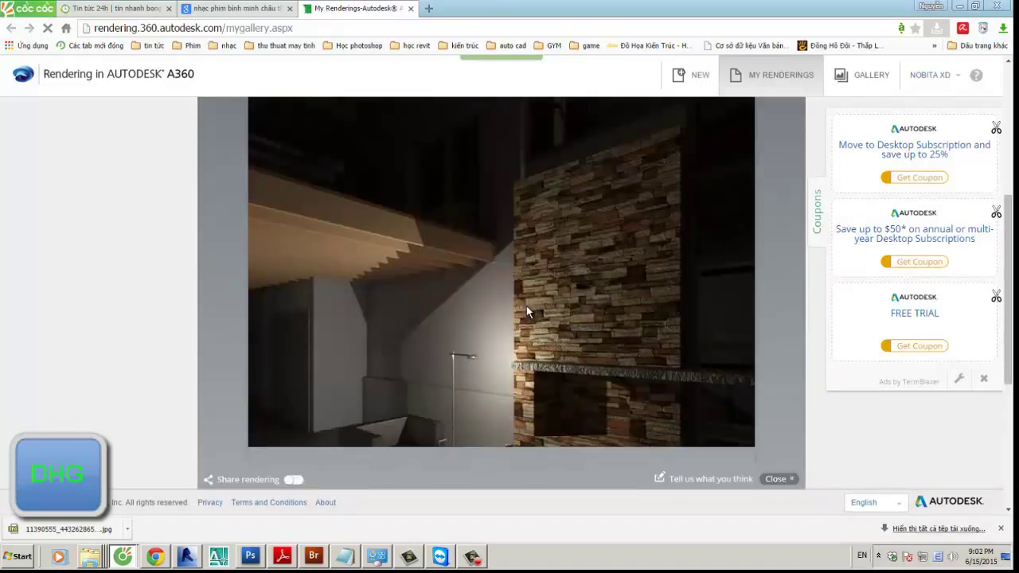
scroll(526, 311, up, 5)
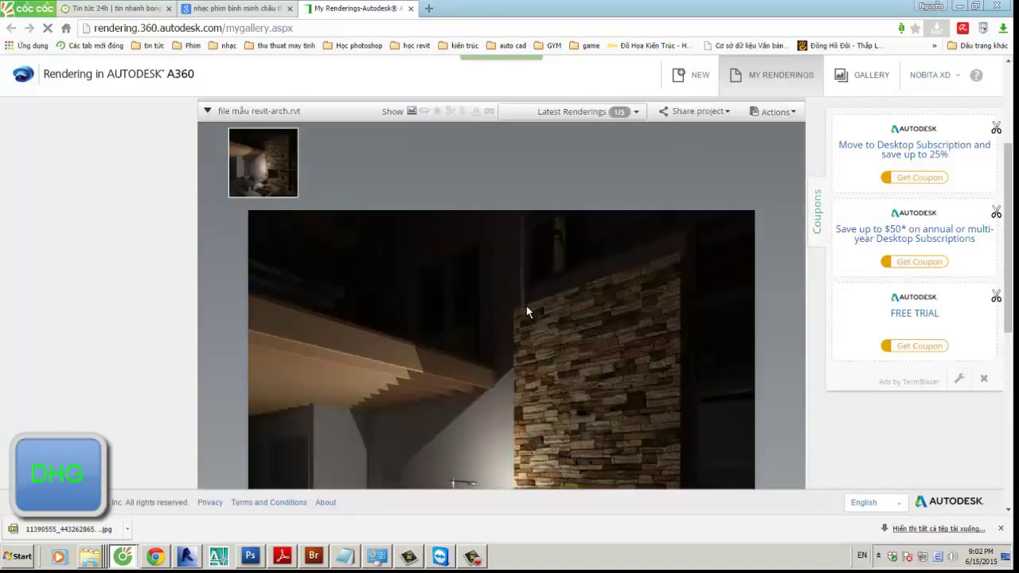
Step: Open the large preview of the test.rvt rendering, close the unrelated browser page, and examine the whole image
click(269, 202)
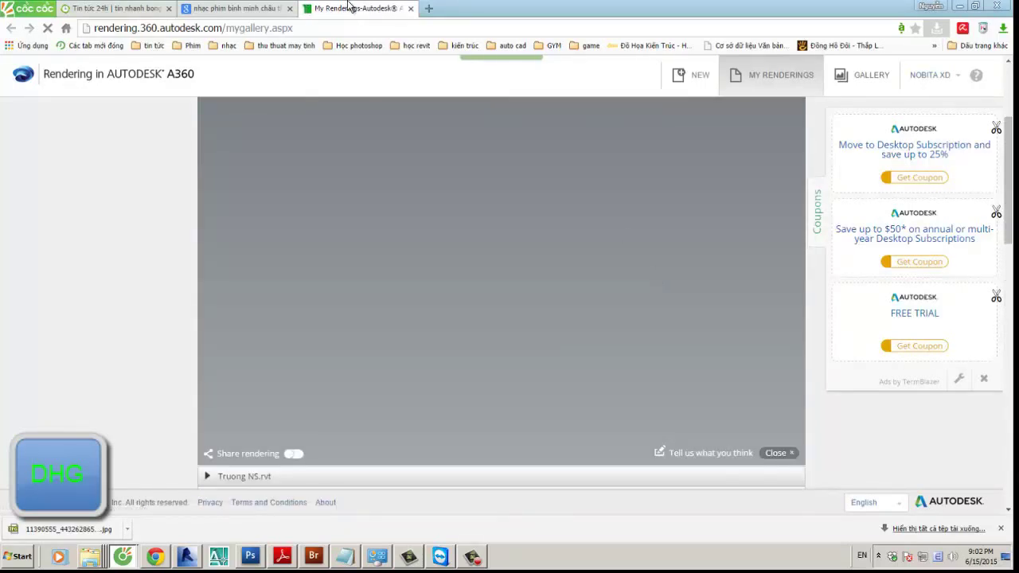
click(289, 8)
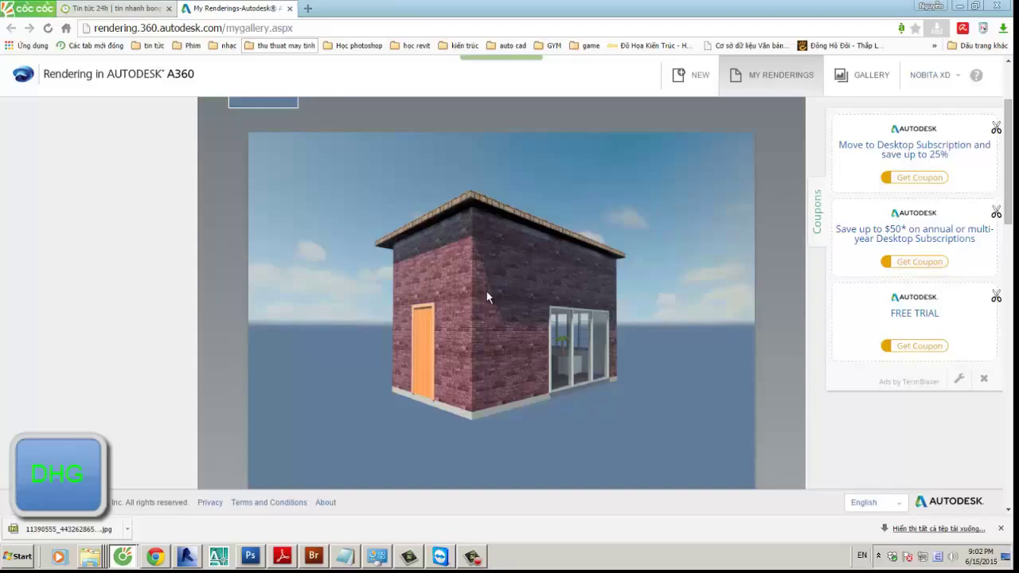
scroll(488, 291, down, 3)
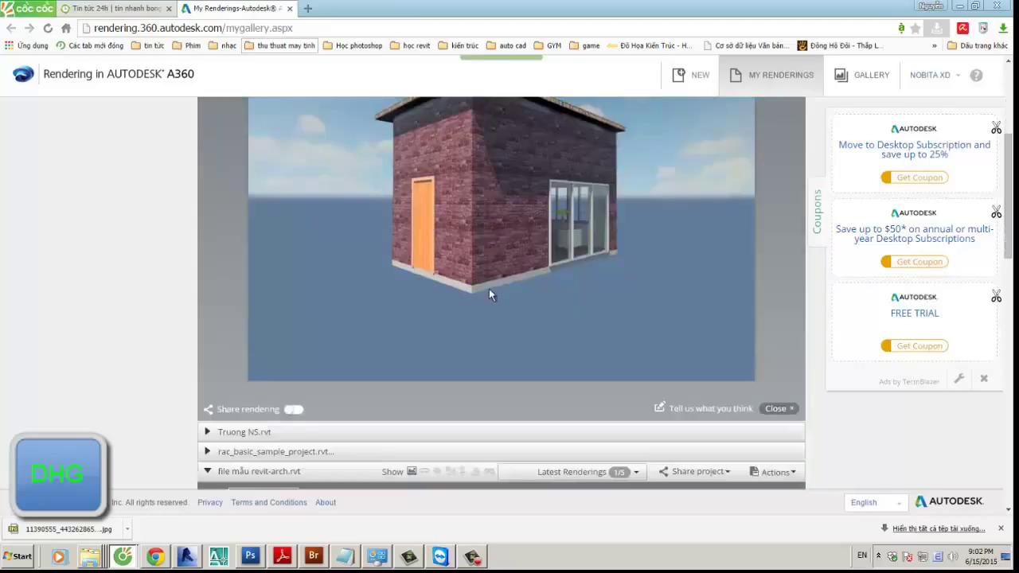
scroll(487, 296, up, 5)
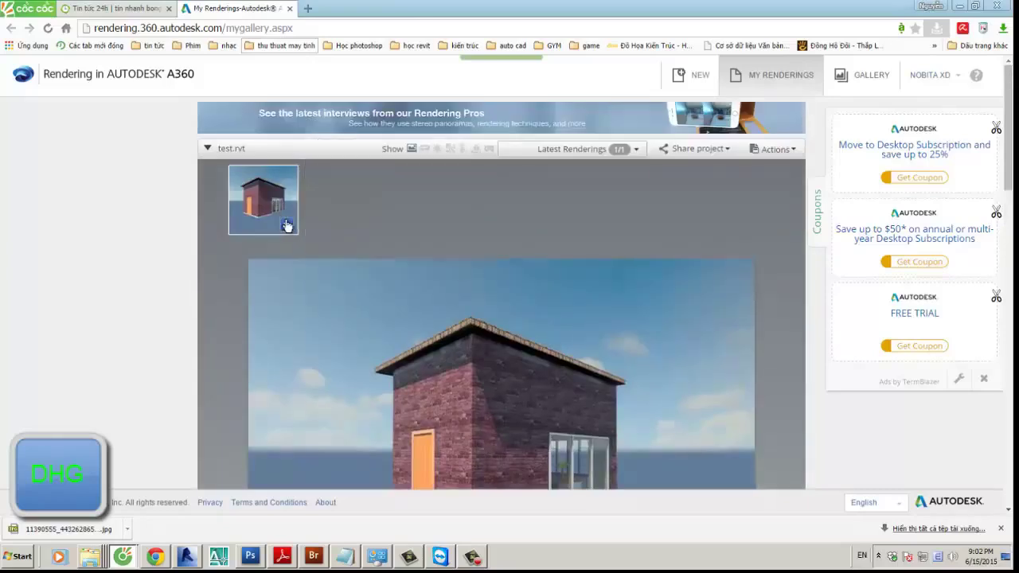
Step: Open Adjust Exposure for the test.rvt rendering, check the model view in Revit, and return to the browser to review the exposure settings
click(287, 225)
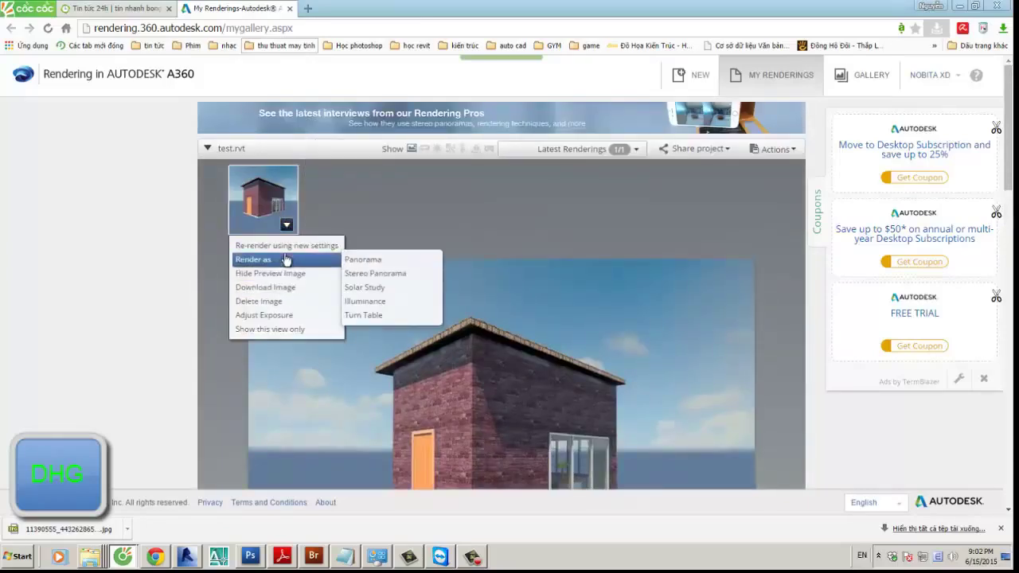
click(271, 317)
scroll(490, 311, down, 2)
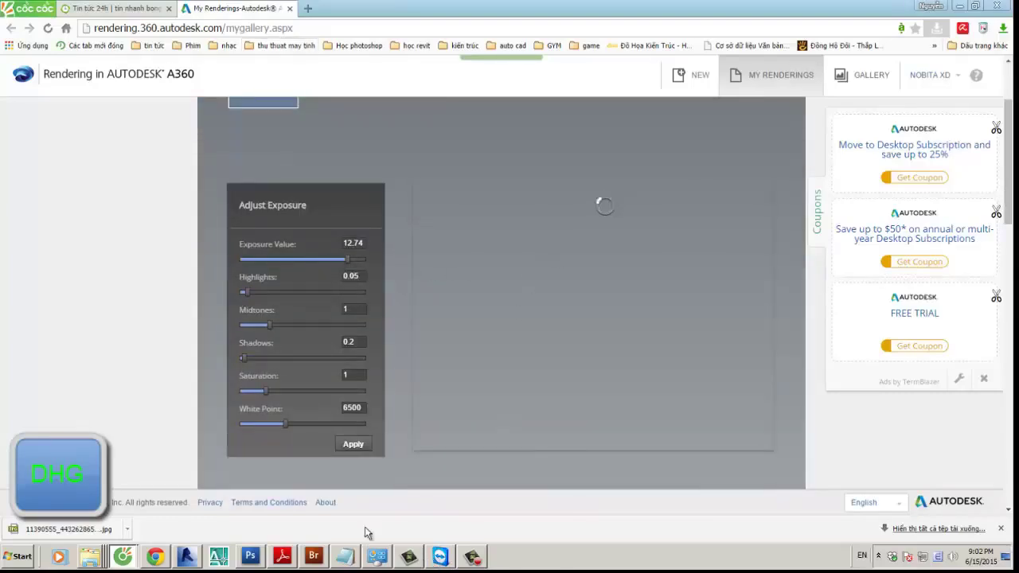
click(193, 556)
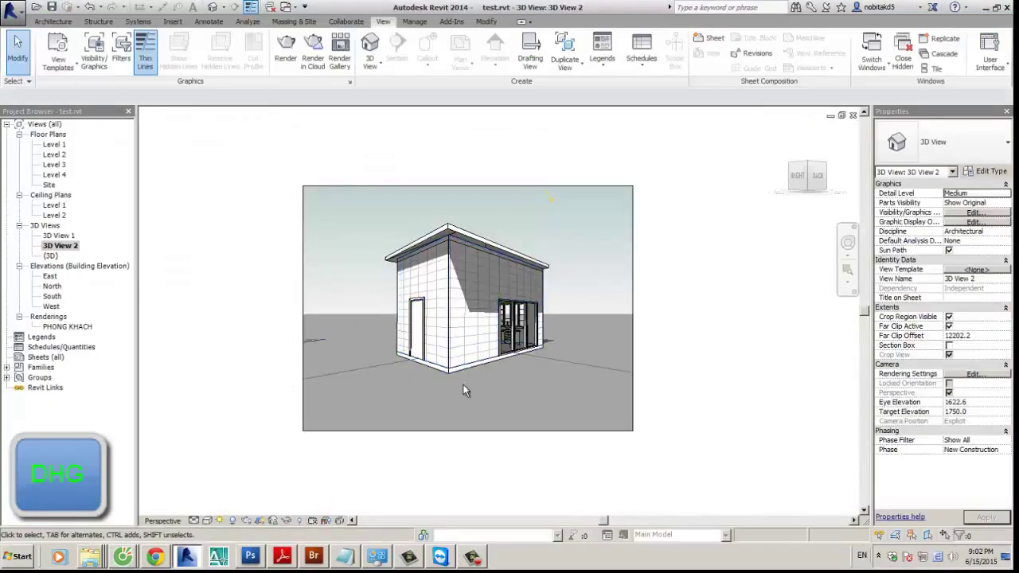
click(983, 8)
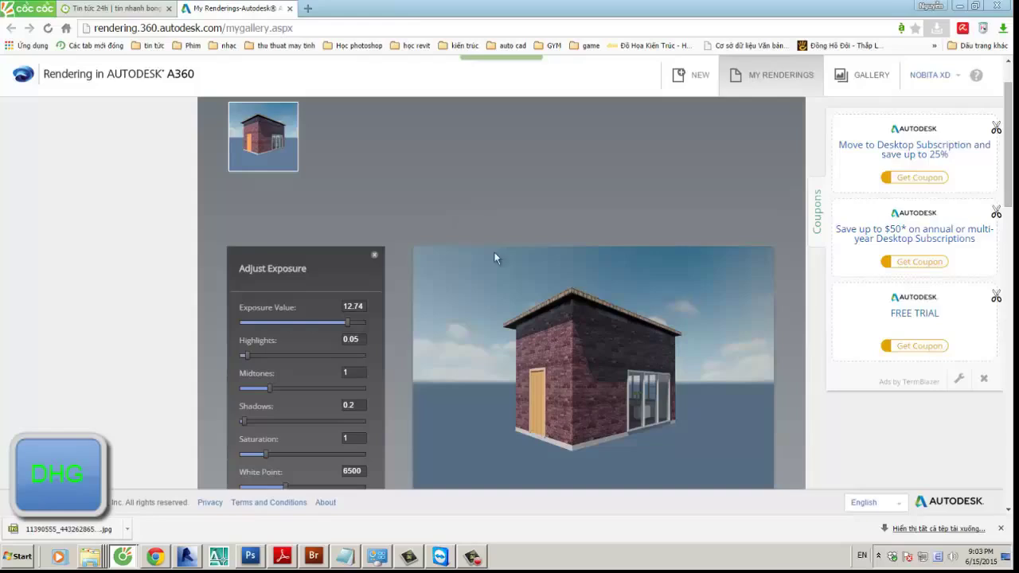
scroll(493, 251, down, 1)
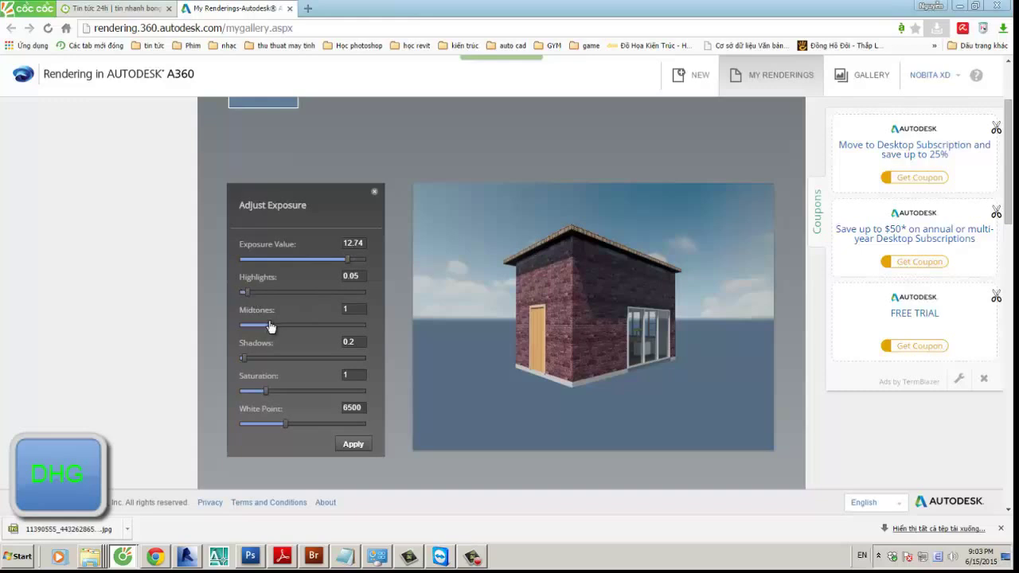
Step: Set Midtones to 0.85, Highlights to 0.45, Exposure Value to 11.93, Saturation to 0.98 and White Point to 5569, and apply the exposure
drag(268, 326, 263, 329)
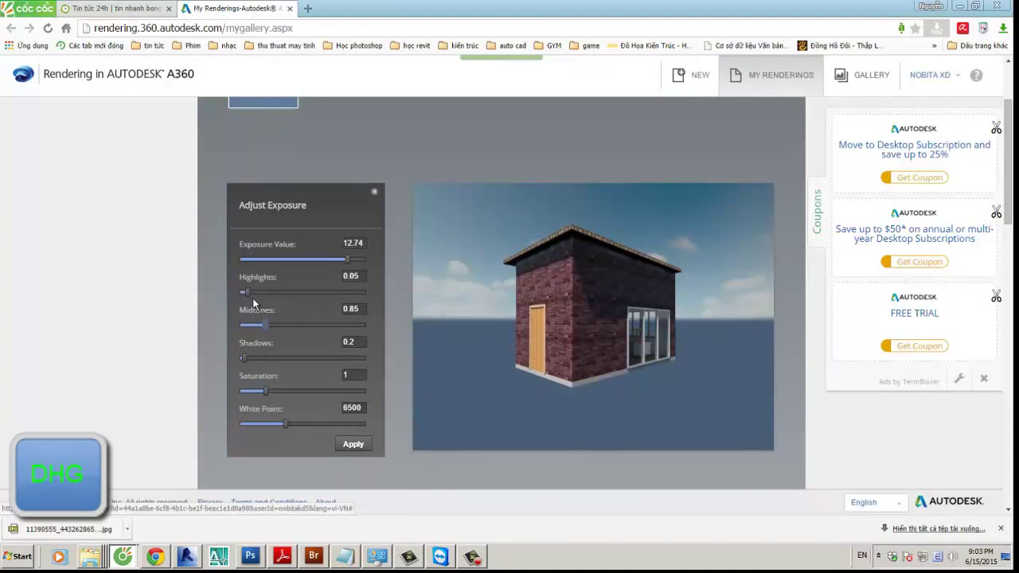
drag(246, 293, 298, 297)
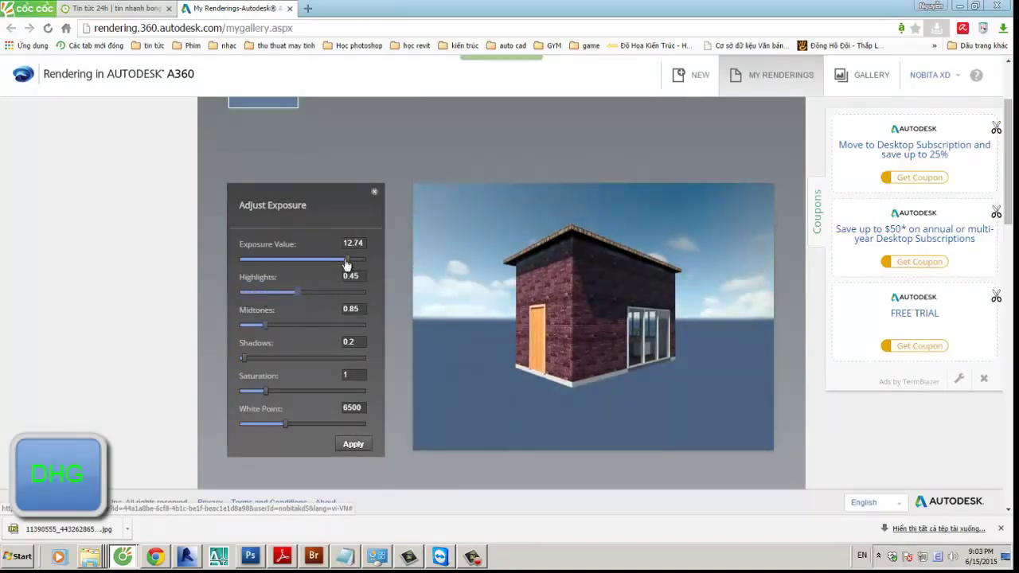
drag(346, 260, 342, 260)
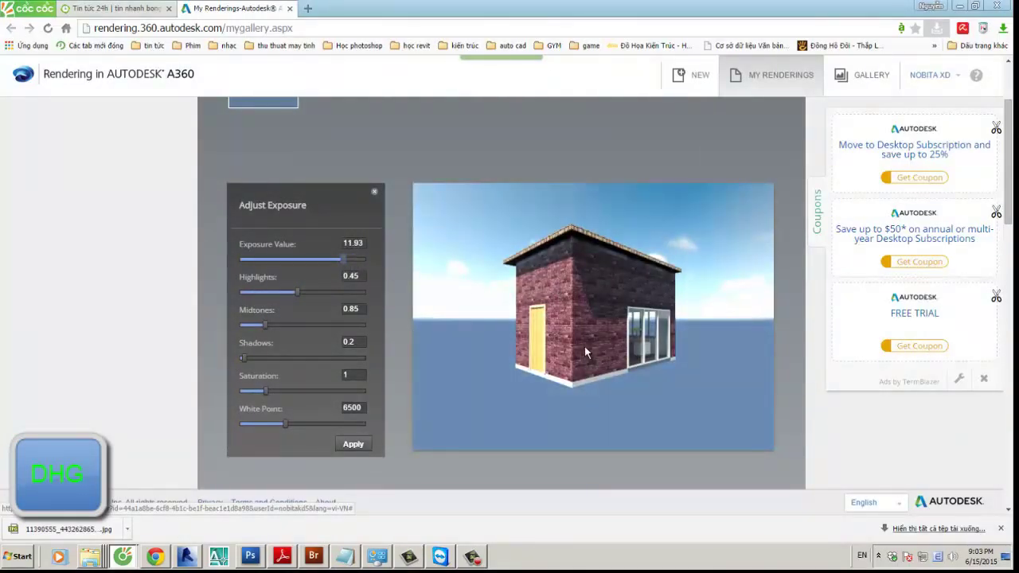
drag(273, 393, 277, 426)
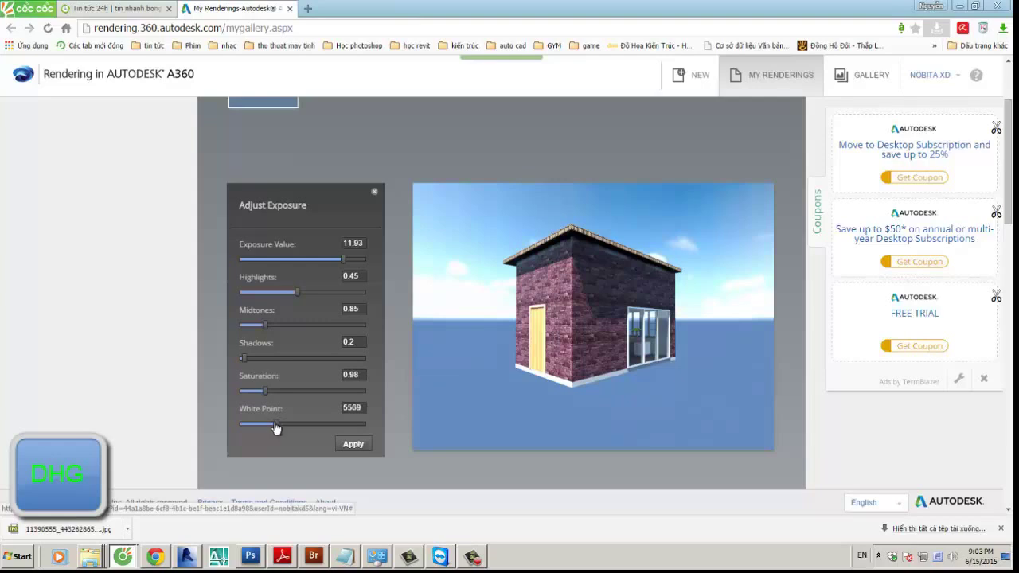
click(351, 446)
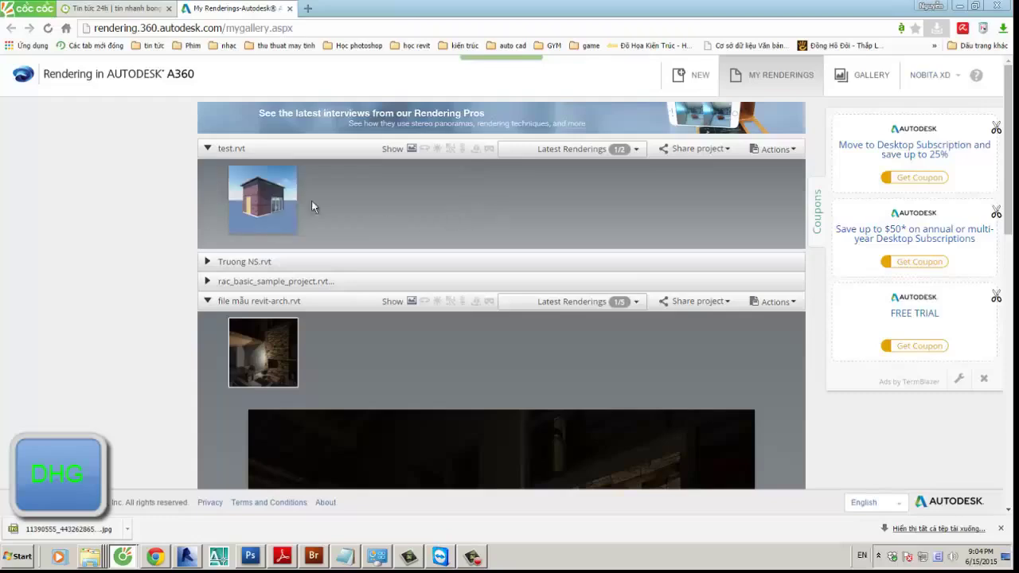
Step: Open the large preview of the adjusted test.rvt rendering and download its image
click(274, 205)
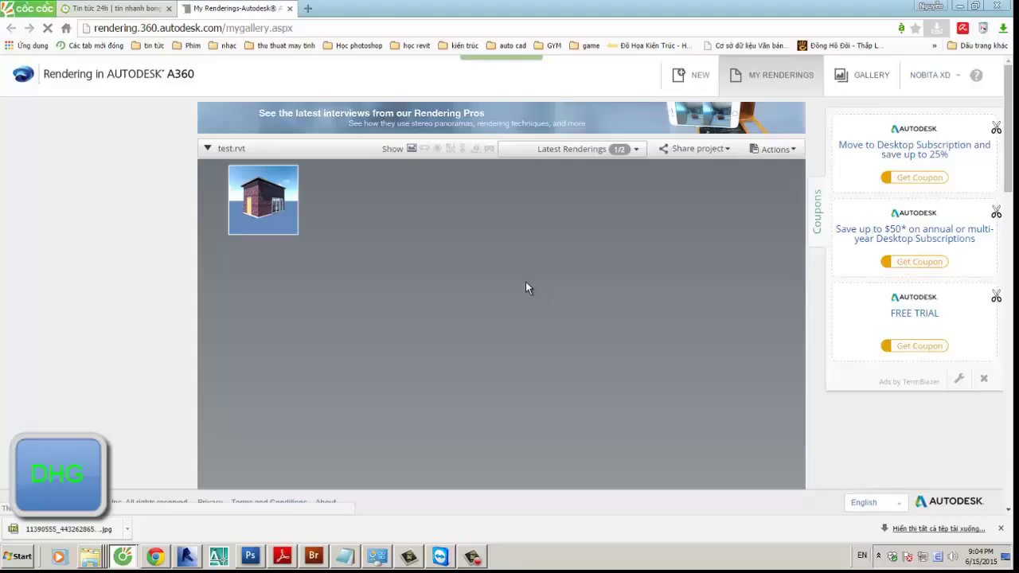
scroll(308, 230, down, 3)
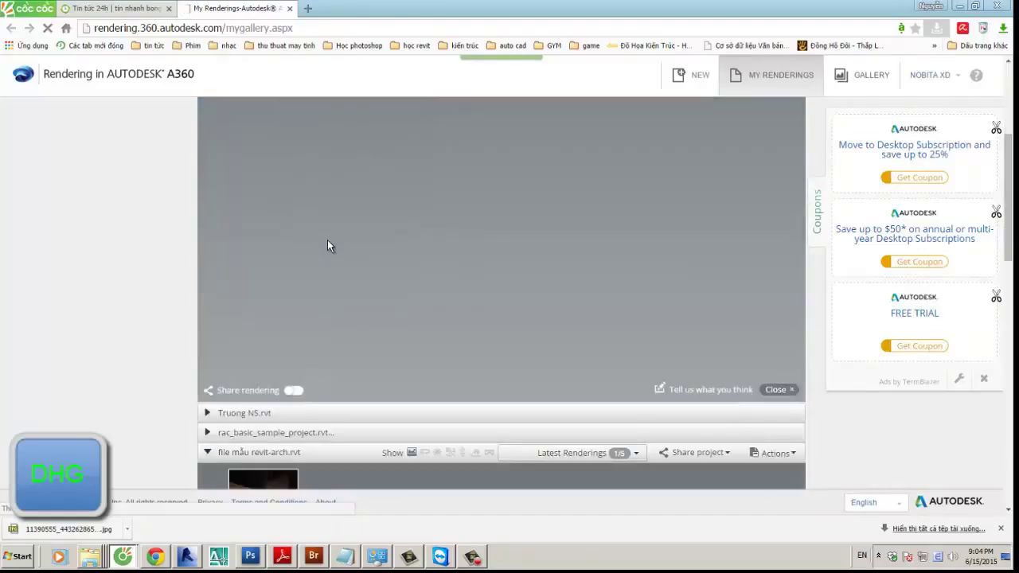
click(327, 250)
mouse_move(261, 209)
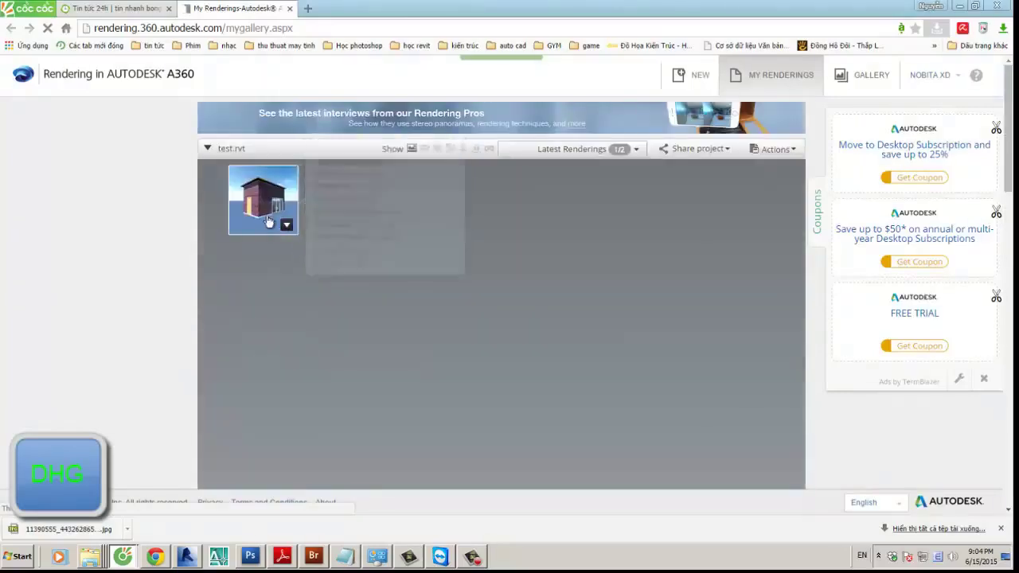
click(287, 224)
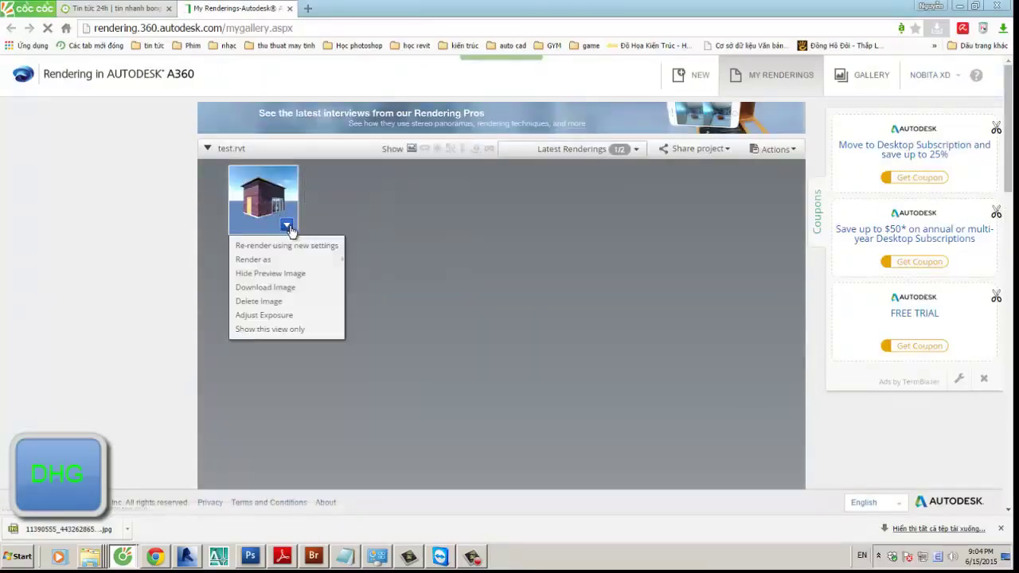
click(281, 289)
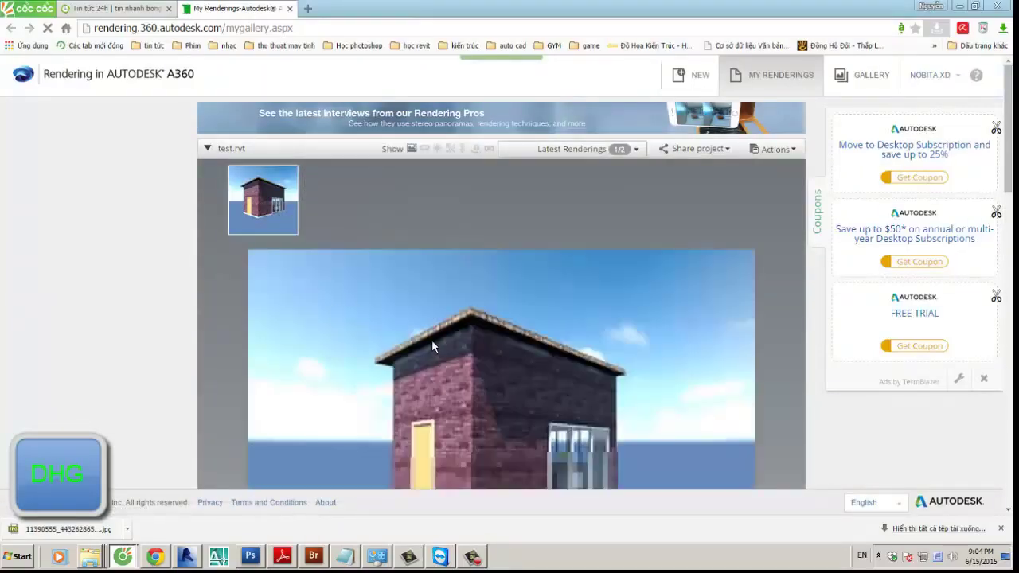
Step: Examine the adjusted test.rvt preview, the Fireplace rendering and the list of other projects in My Renderings
scroll(477, 350, down, 1)
scroll(510, 354, up, 3)
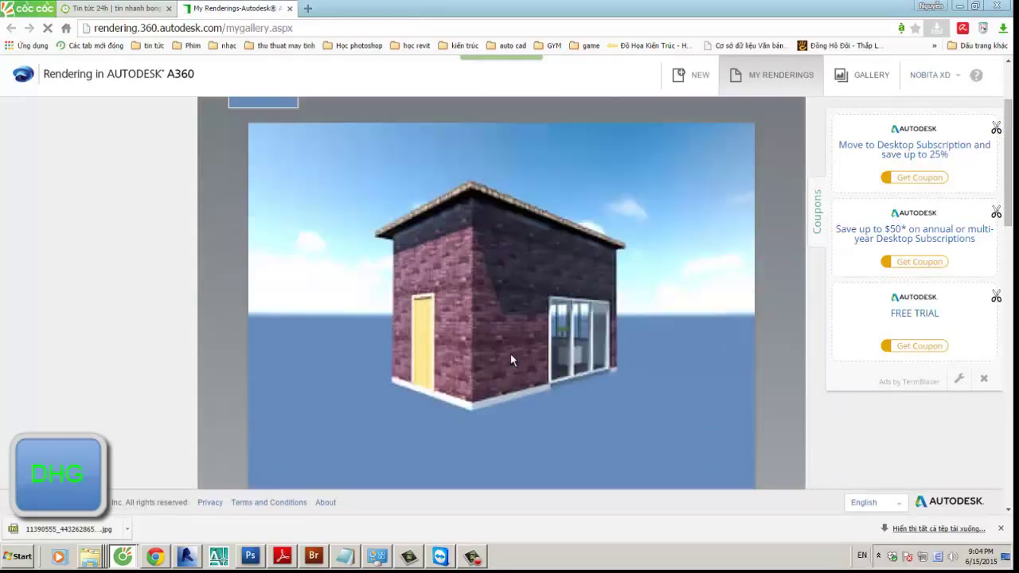
scroll(364, 245, down, 3)
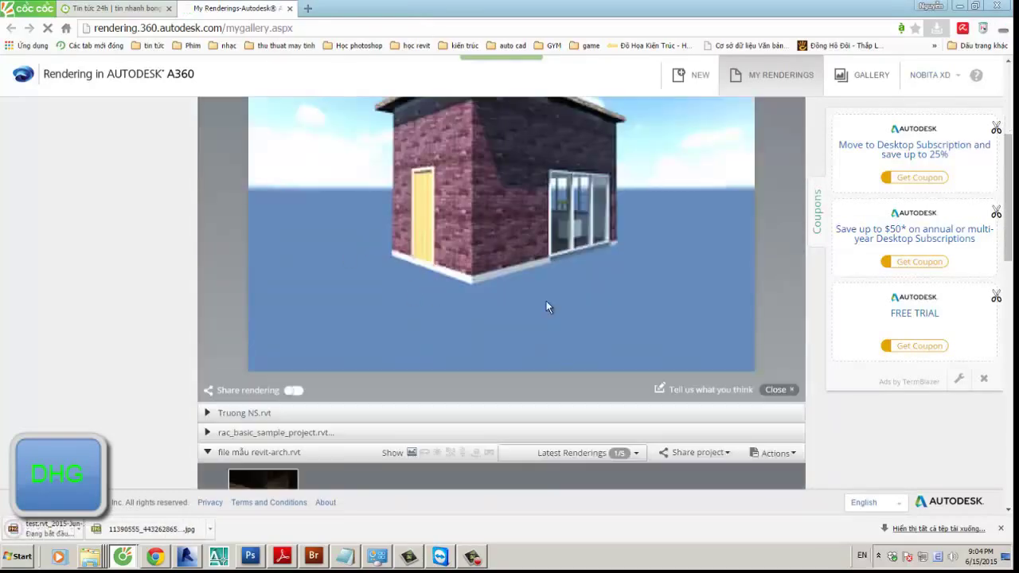
scroll(366, 349, down, 2)
scroll(367, 348, down, 4)
scroll(489, 446, down, 2)
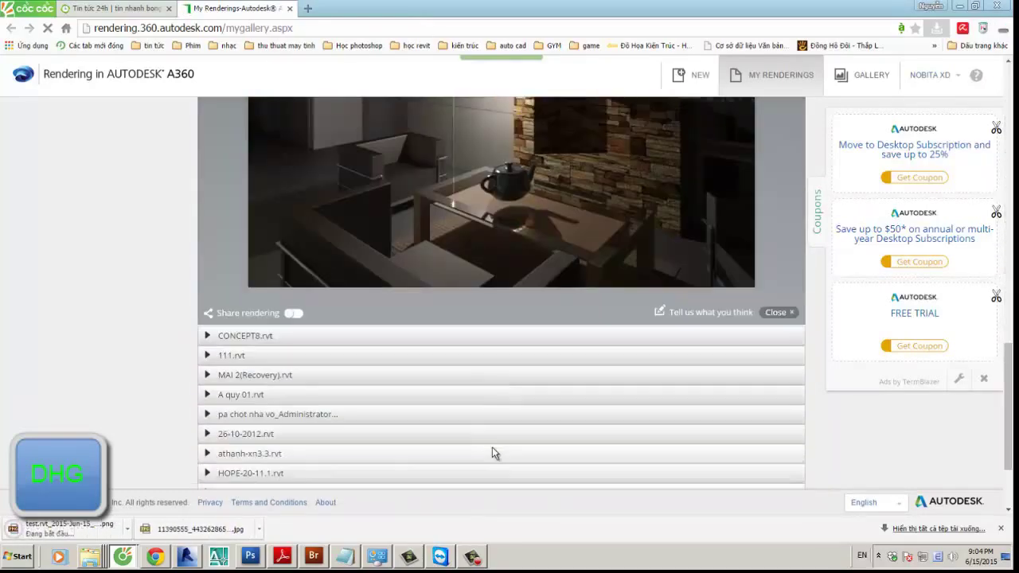
scroll(497, 442, up, 3)
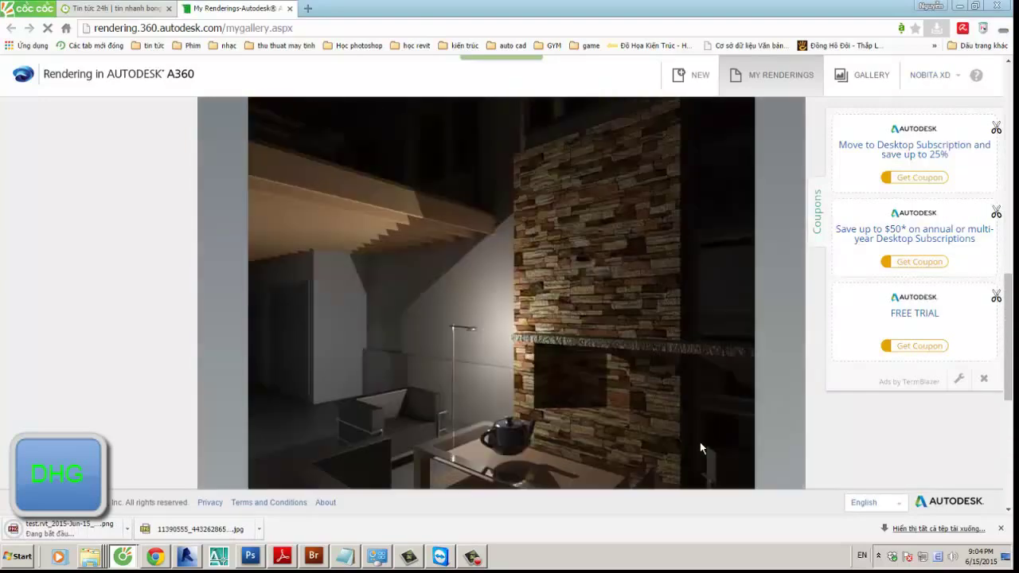
scroll(700, 448, down, 2)
scroll(699, 448, up, 2)
scroll(700, 448, down, 3)
scroll(700, 448, down, 2)
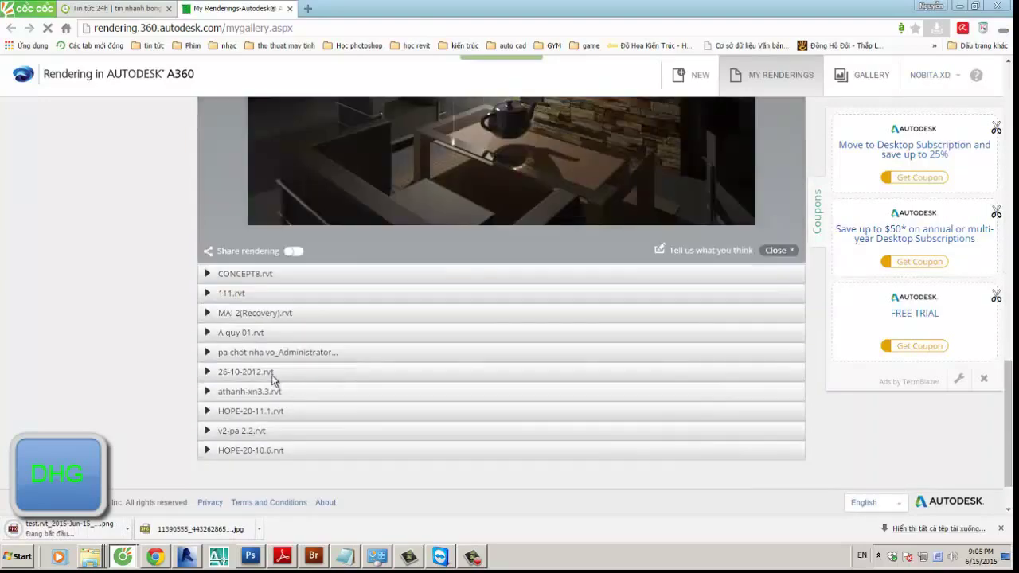
scroll(351, 452, down, 1)
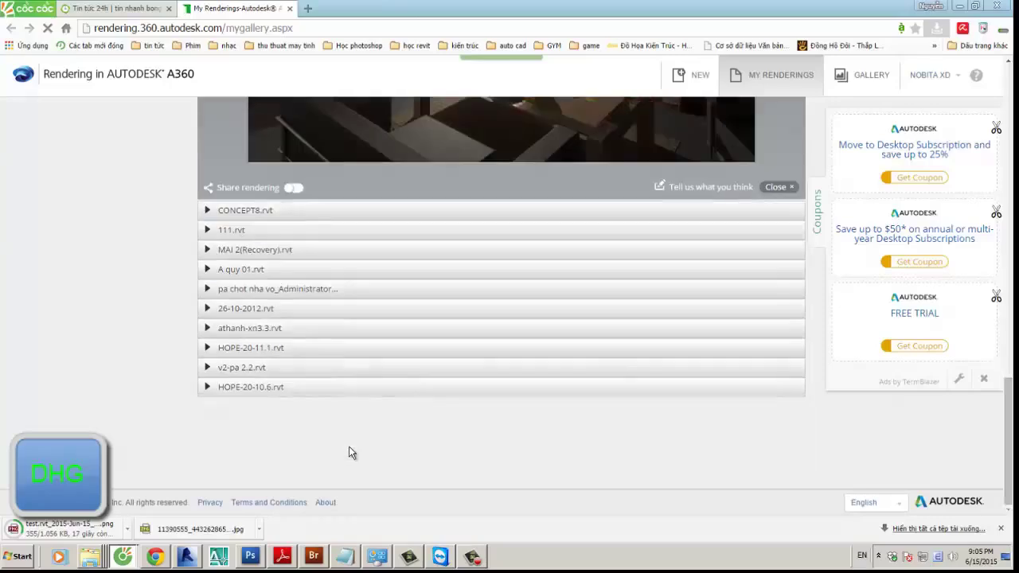
scroll(350, 452, up, 15)
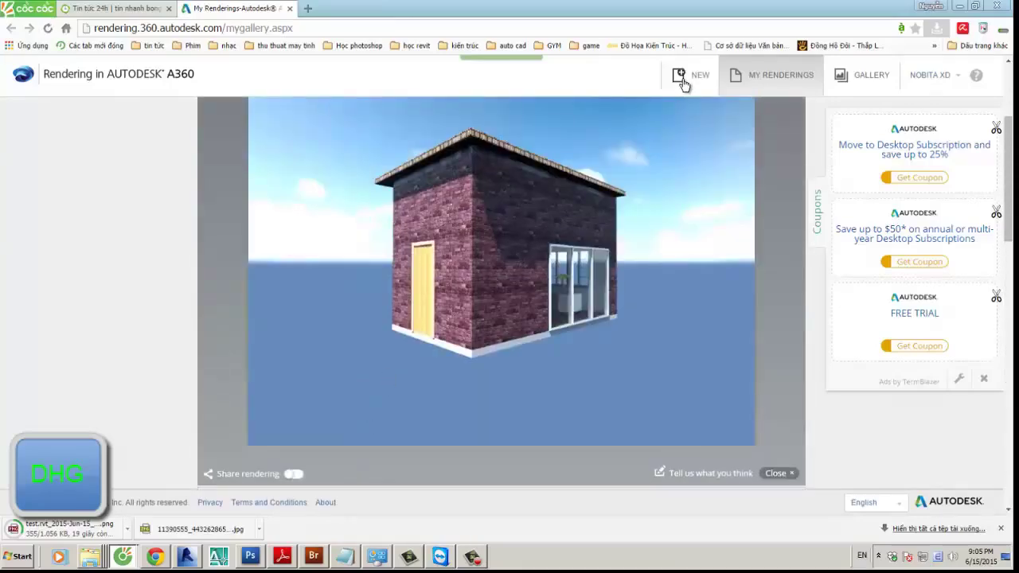
Step: Open the public rendering Gallery in a separate browser tab and switch to it
middle_click(863, 83)
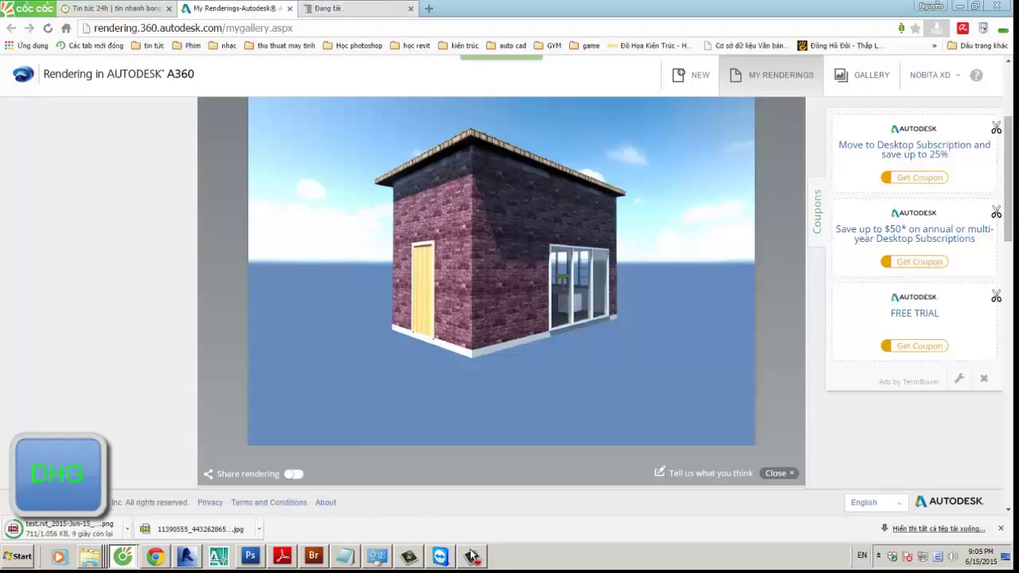
click(472, 557)
click(472, 557)
click(364, 8)
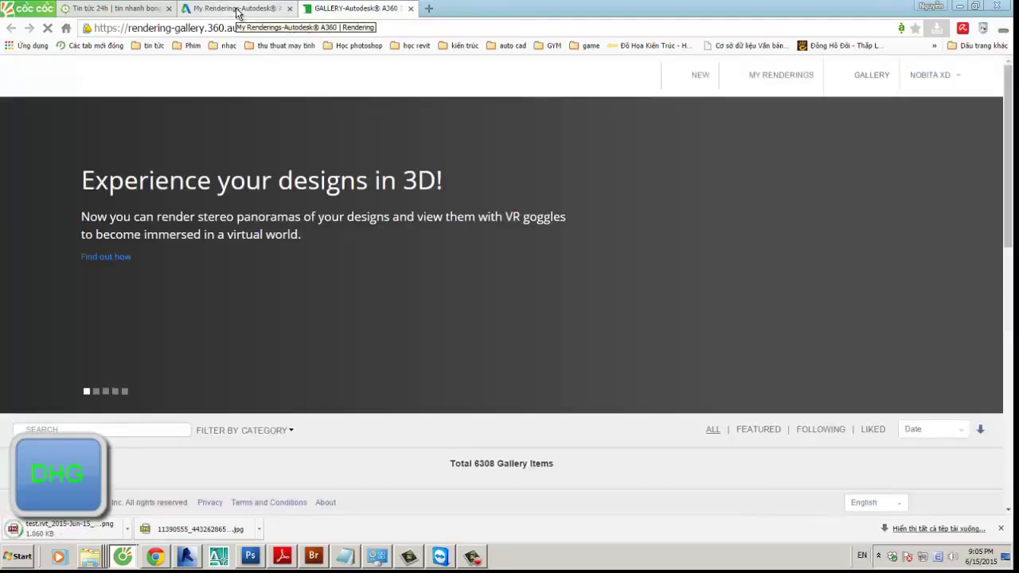
Step: Browse the public Gallery and examine the interior and exterior project renderings shared by other authors
scroll(545, 352, down, 3)
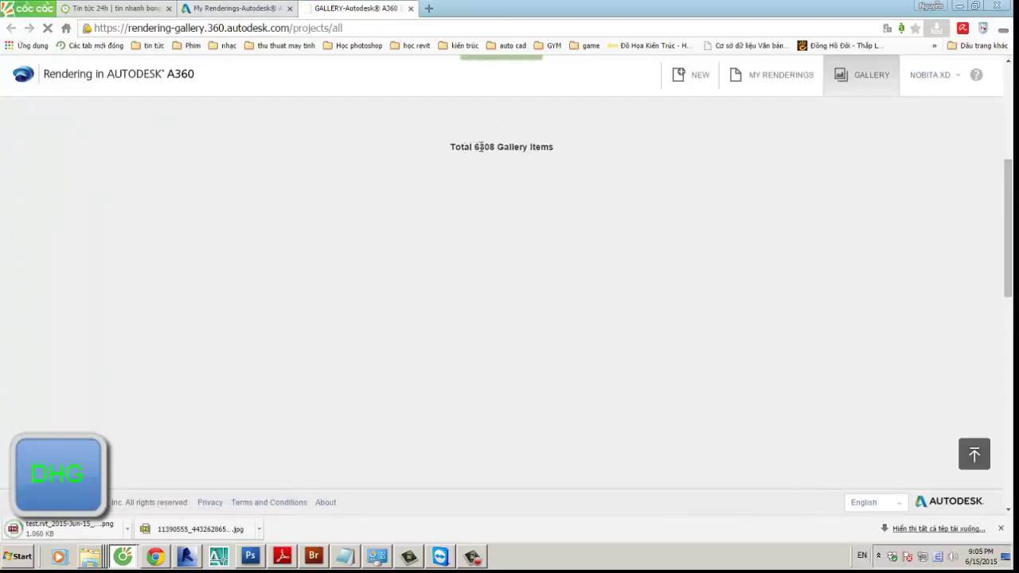
scroll(481, 152, up, 2)
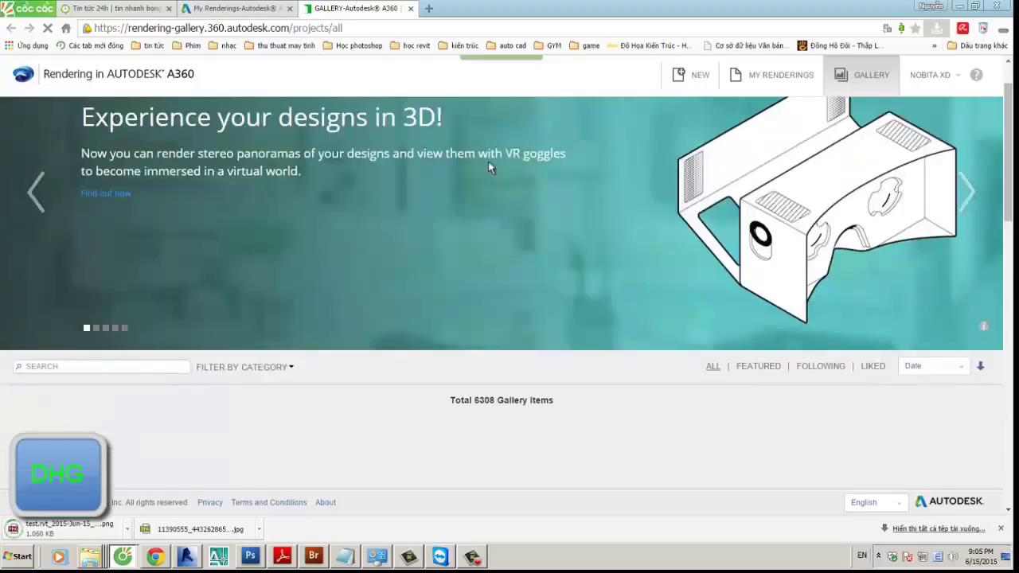
scroll(486, 164, down, 4)
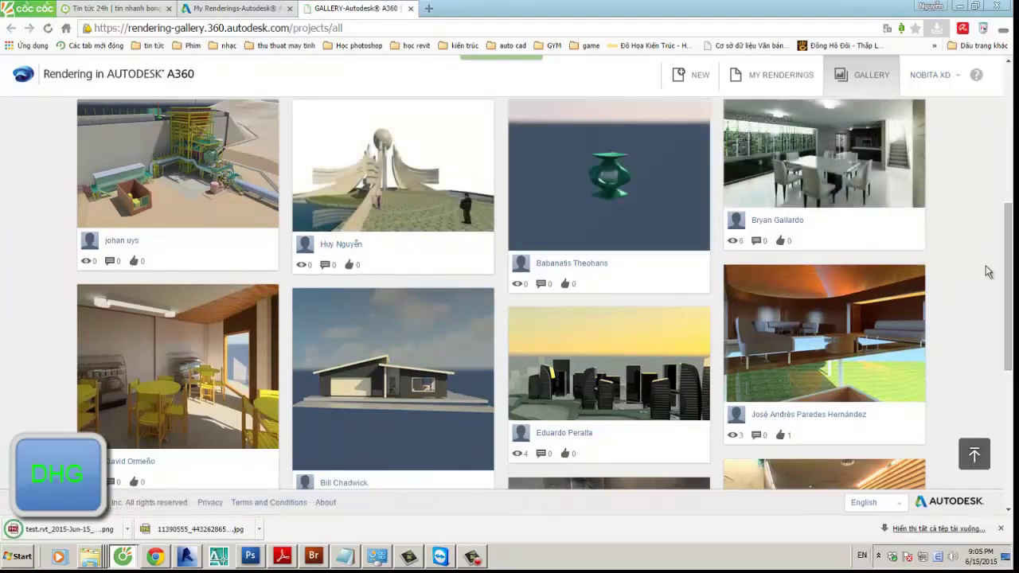
scroll(987, 272, down, 5)
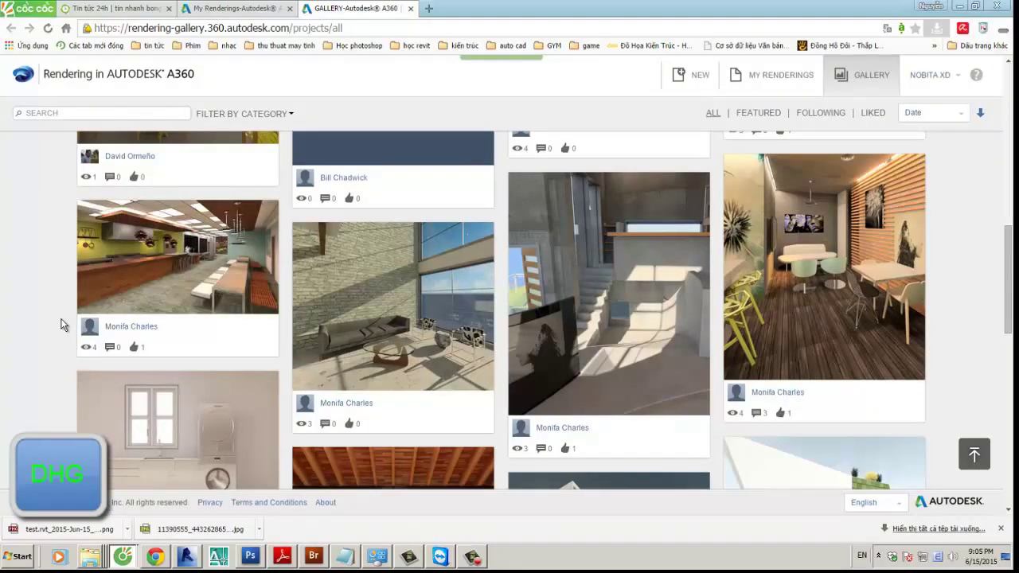
mouse_move(120, 280)
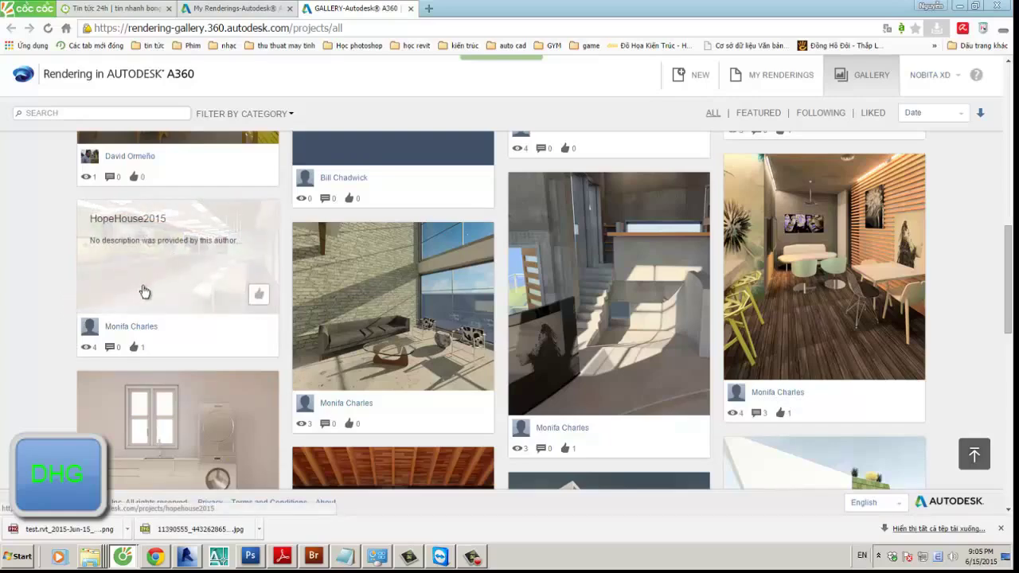
scroll(262, 398, down, 3)
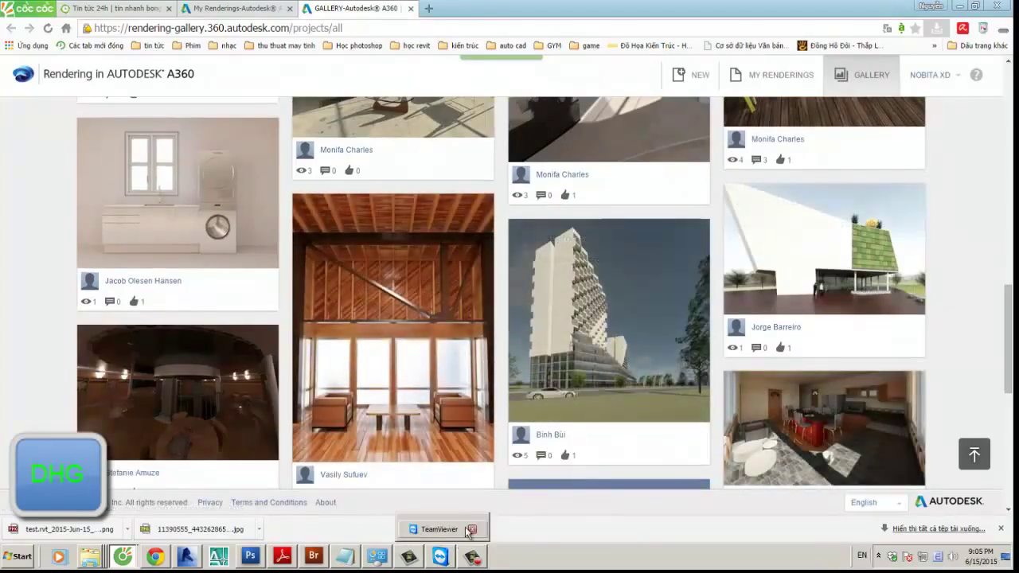
mouse_move(444, 461)
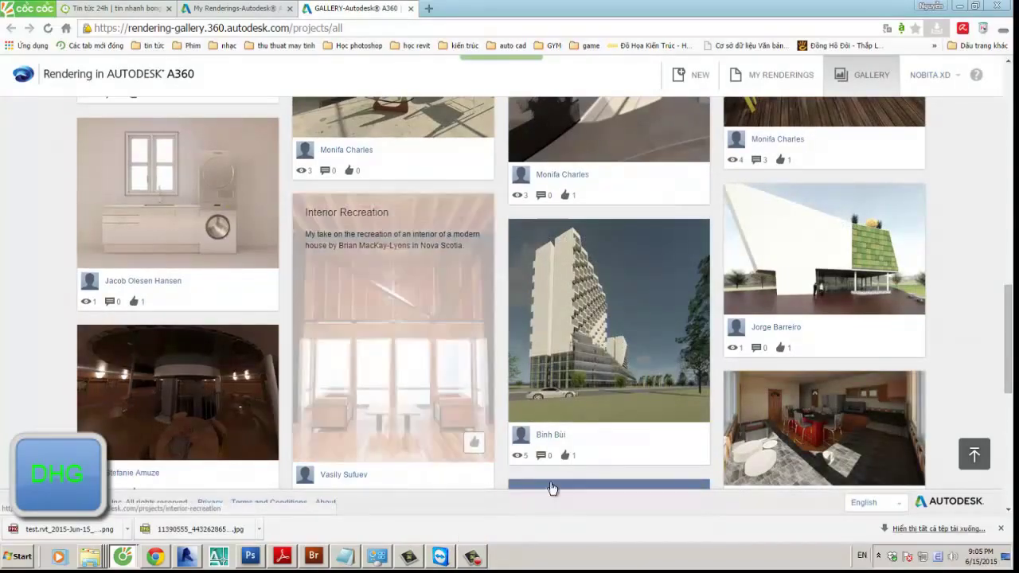
scroll(557, 482, down, 2)
scroll(566, 479, down, 1)
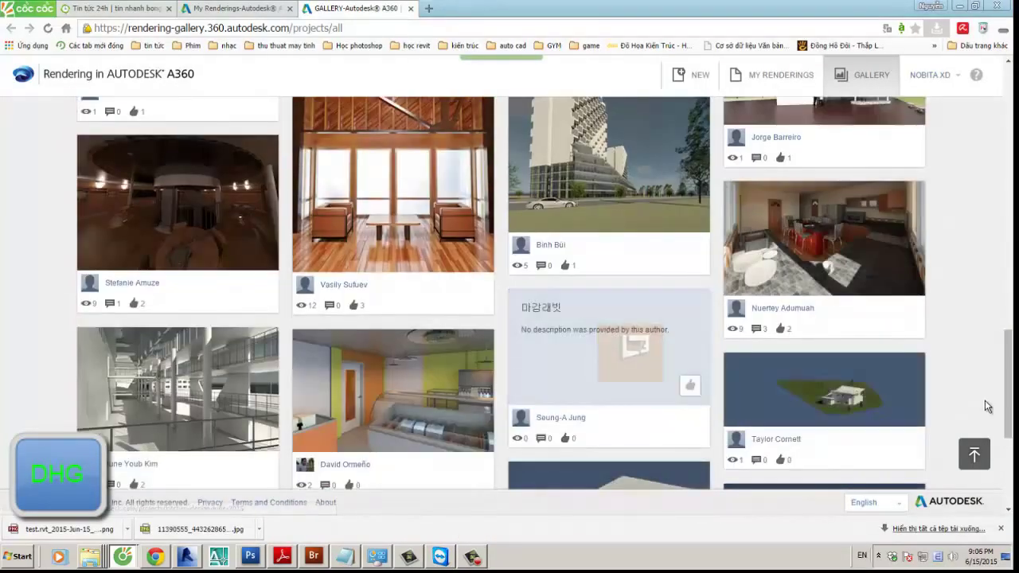
scroll(932, 303, up, 2)
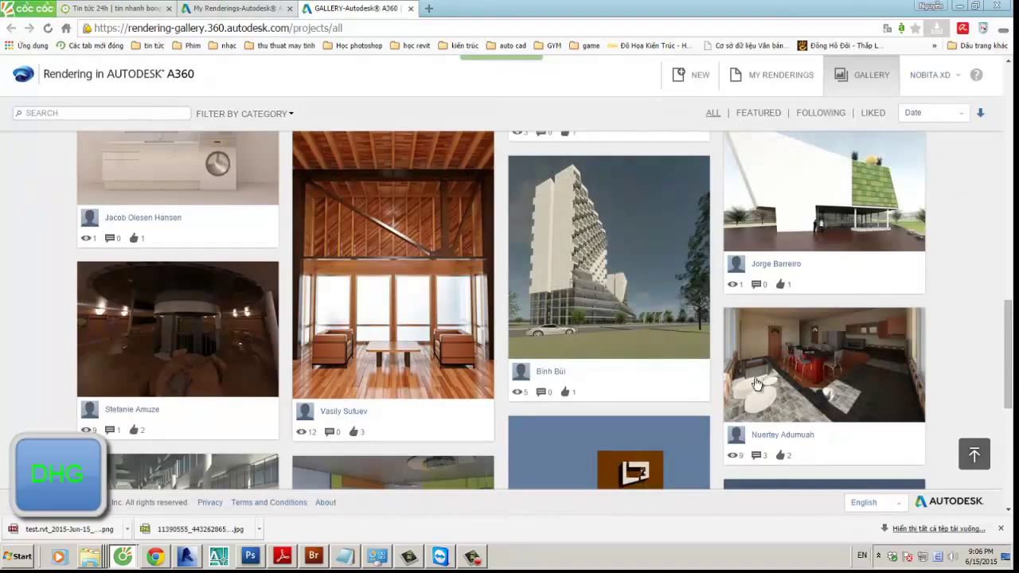
mouse_move(601, 326)
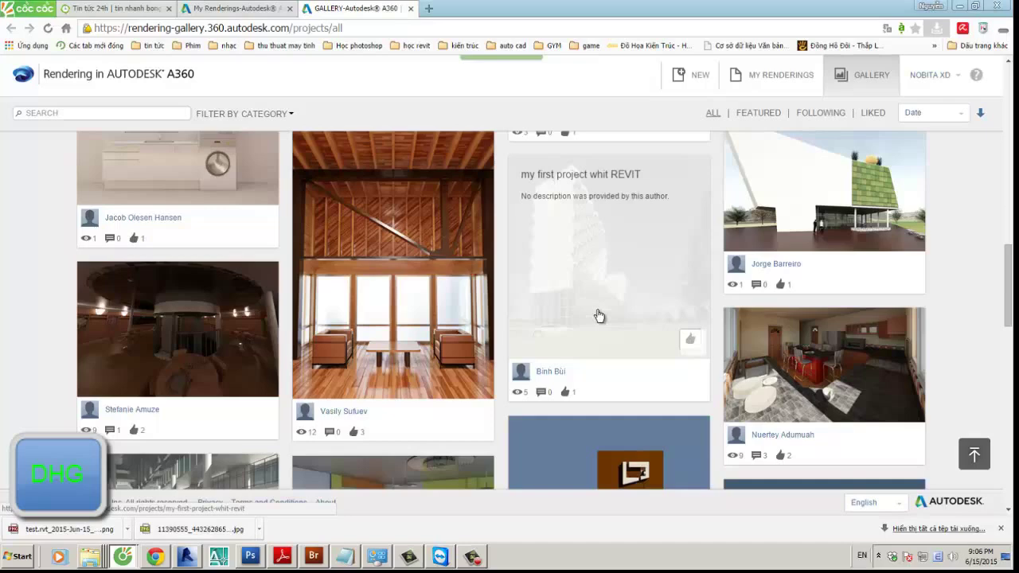
scroll(688, 396, down, 2)
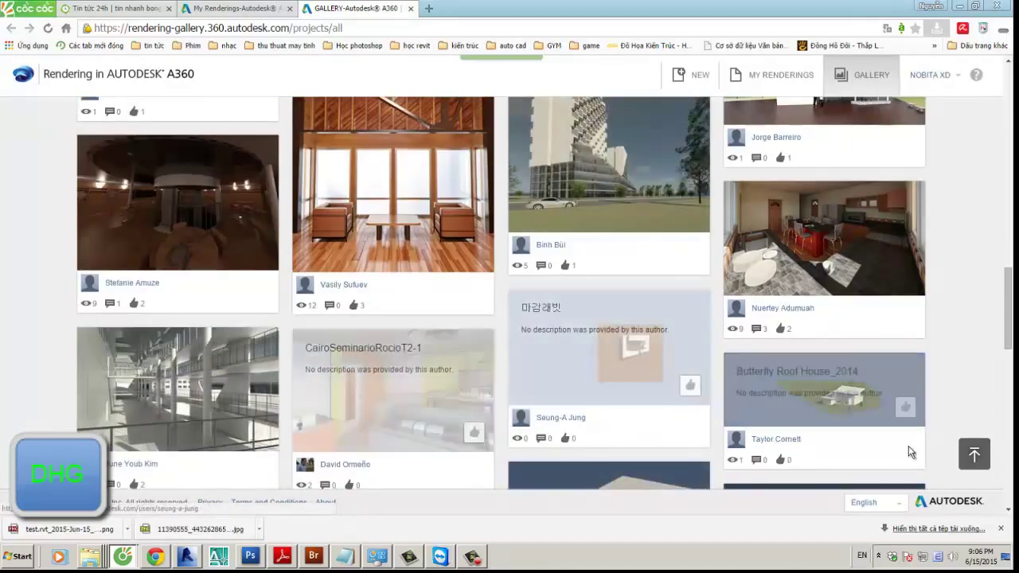
scroll(908, 445, down, 1)
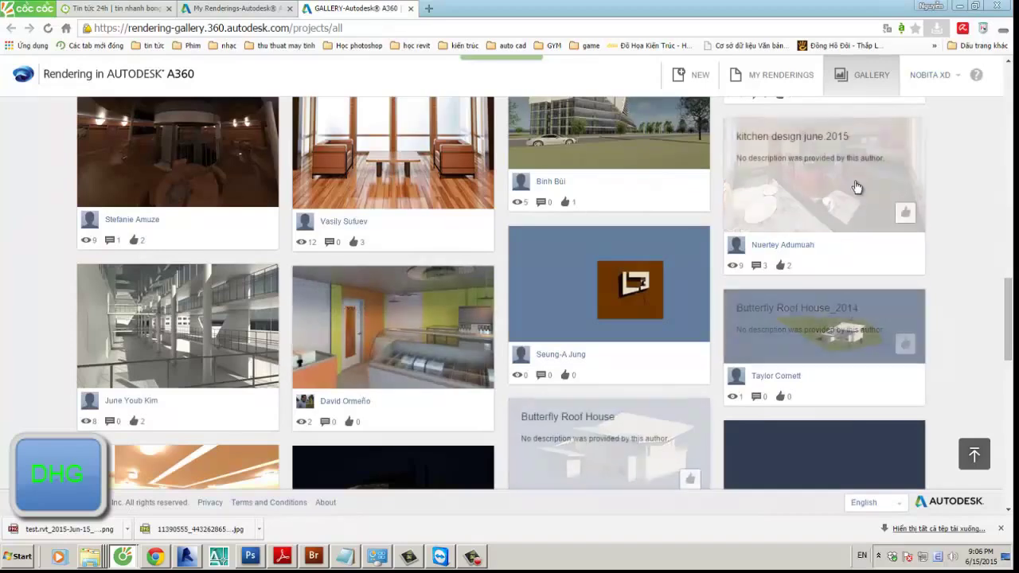
scroll(1007, 276, down, 4)
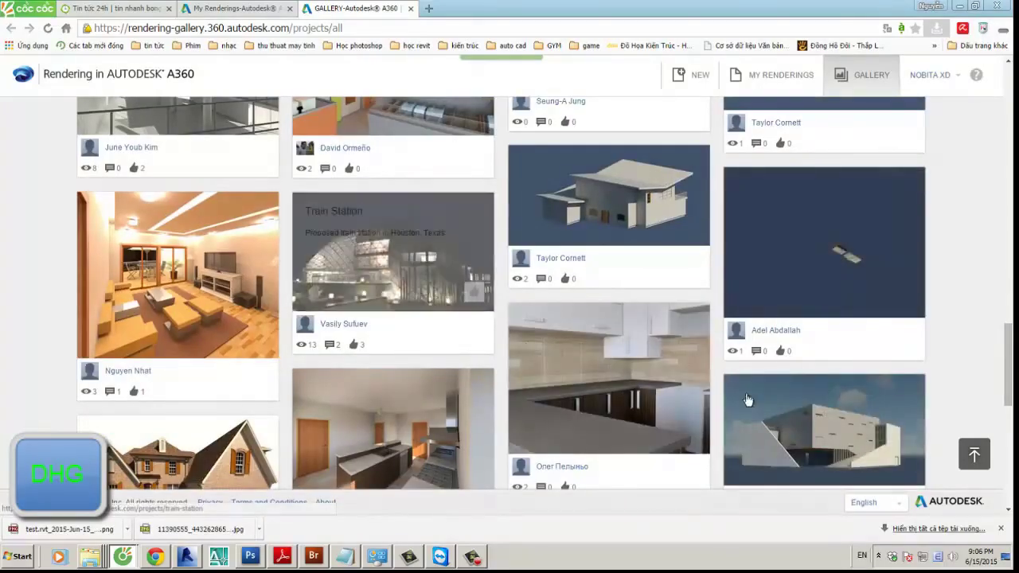
scroll(531, 460, down, 9)
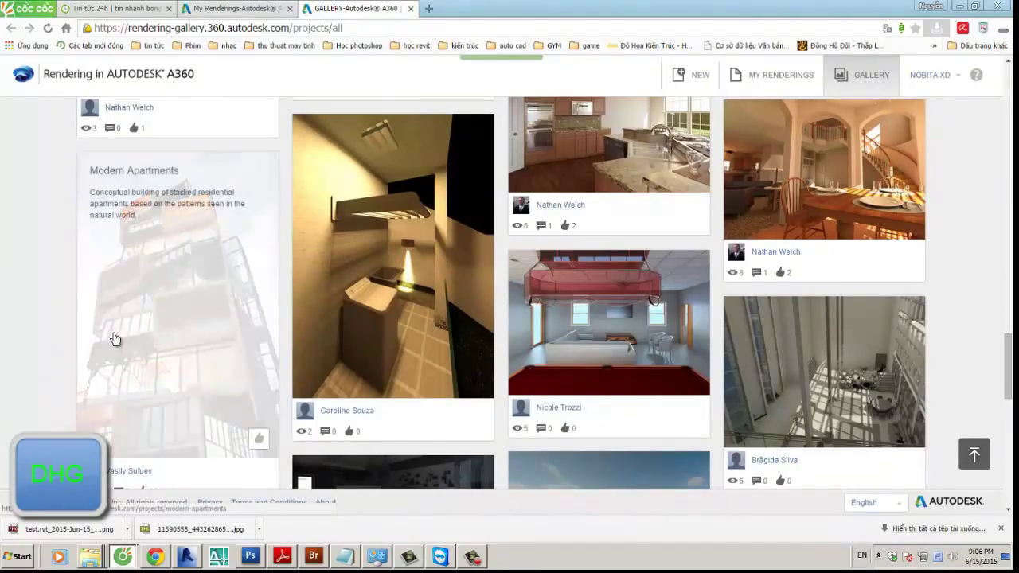
scroll(114, 339, down, 2)
scroll(418, 363, down, 3)
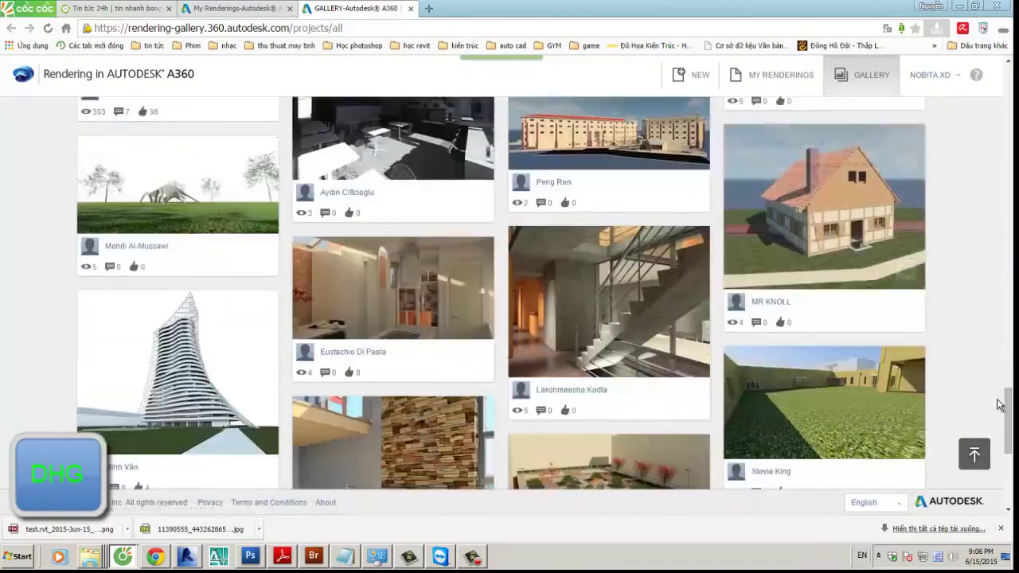
scroll(1000, 405, up, 5)
scroll(1005, 378, down, 5)
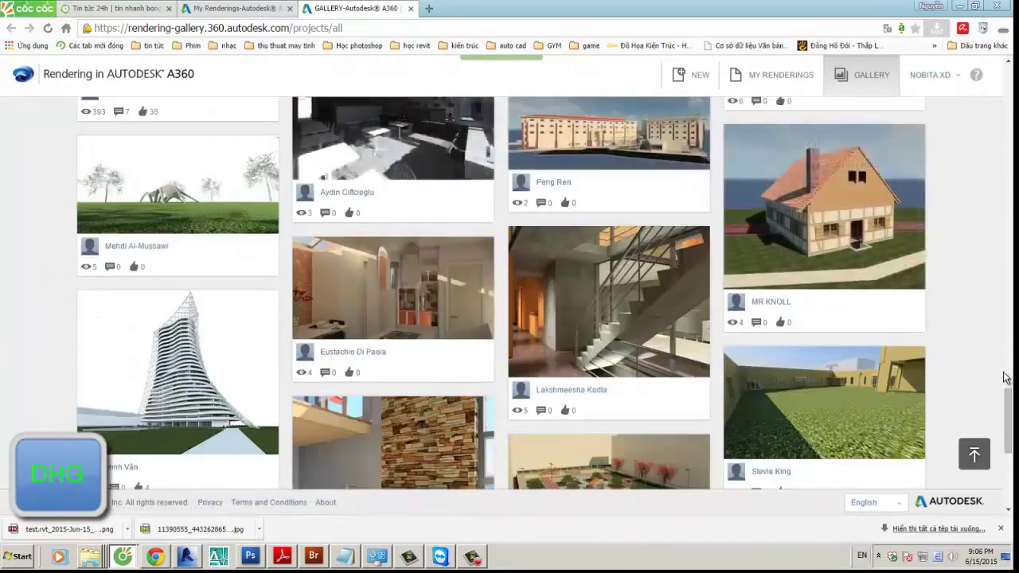
Step: Look through more of the shared house, kitchen and landscape renderings further along the public Gallery
scroll(1005, 378, down, 4)
scroll(996, 377, up, 3)
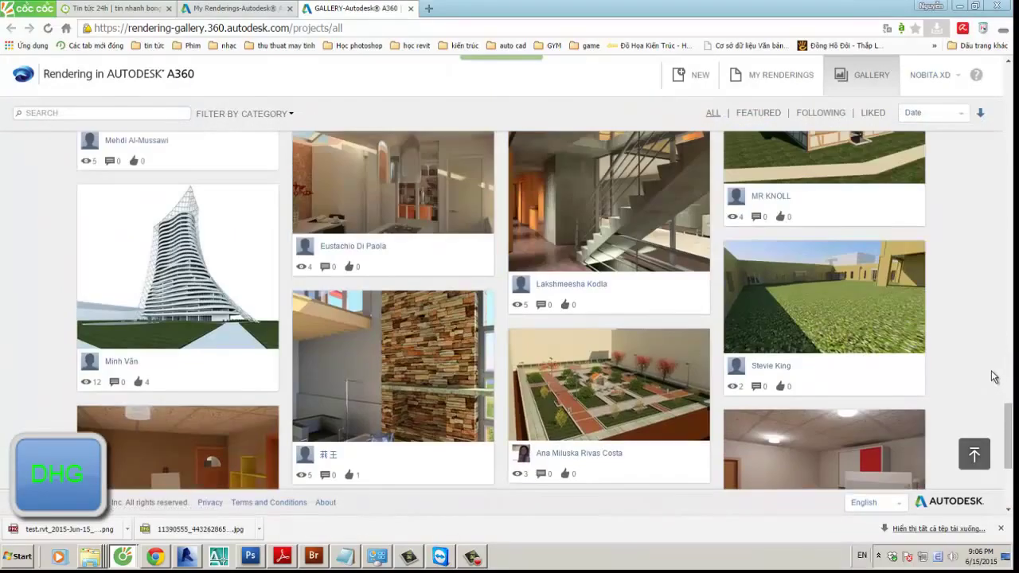
scroll(807, 350, down, 2)
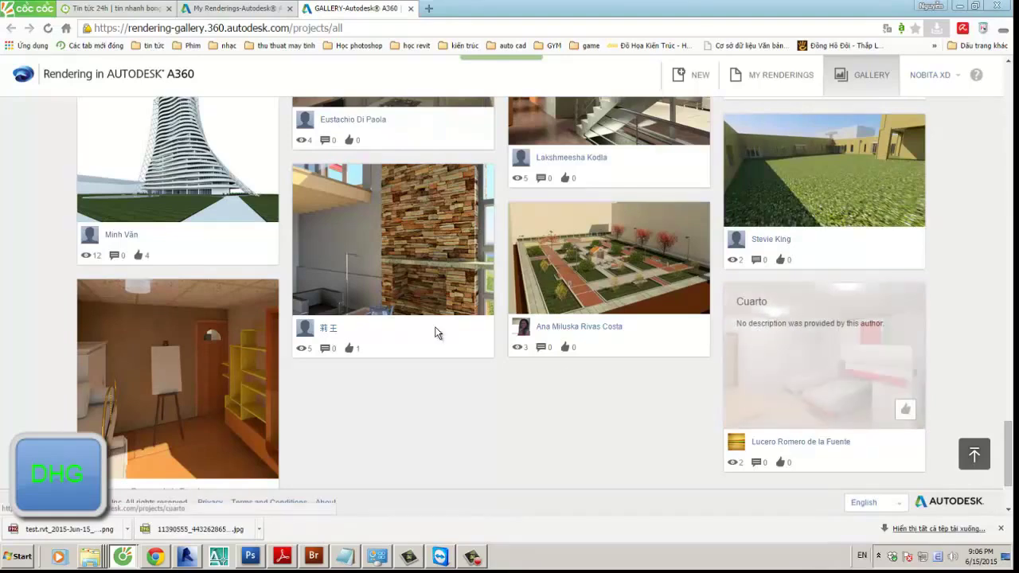
scroll(446, 332, down, 2)
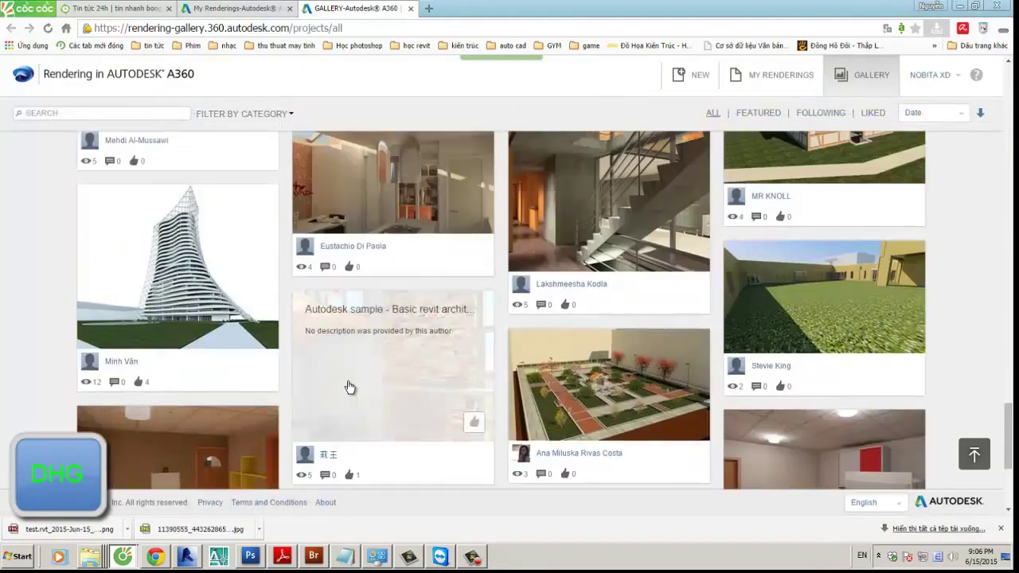
scroll(348, 387, down, 6)
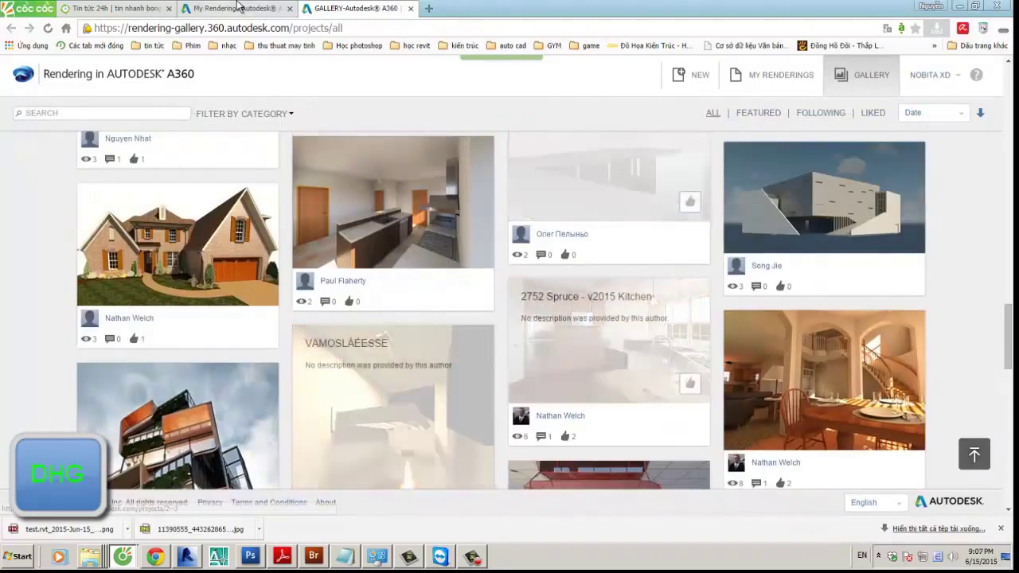
Step: Return to My Renderings, view the downloaded test.rvt 3D View 2 PNG at full screen, and close the image viewer
key(ctrl+shift+Tab)
click(91, 531)
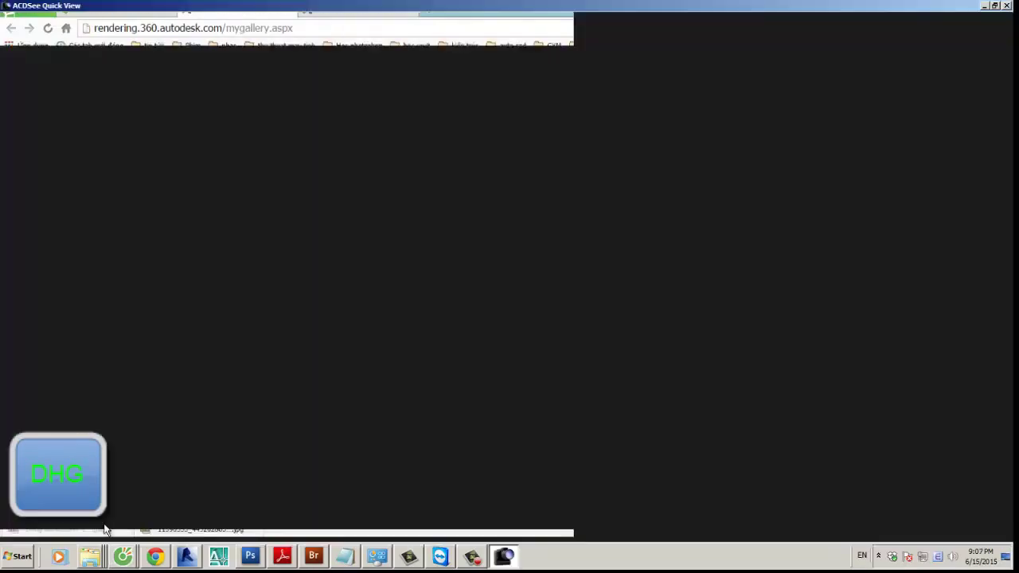
double_click(634, 411)
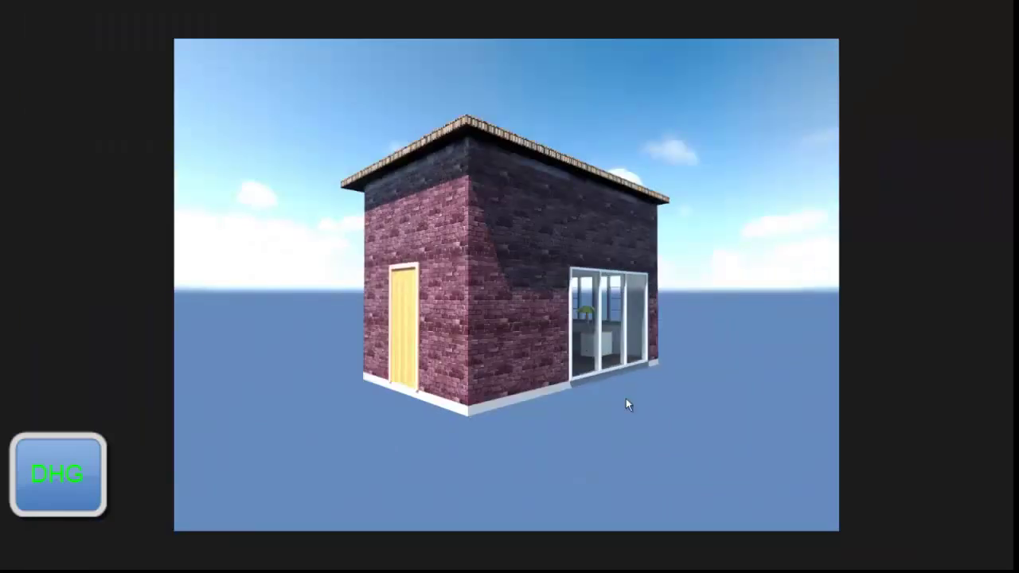
double_click(347, 129)
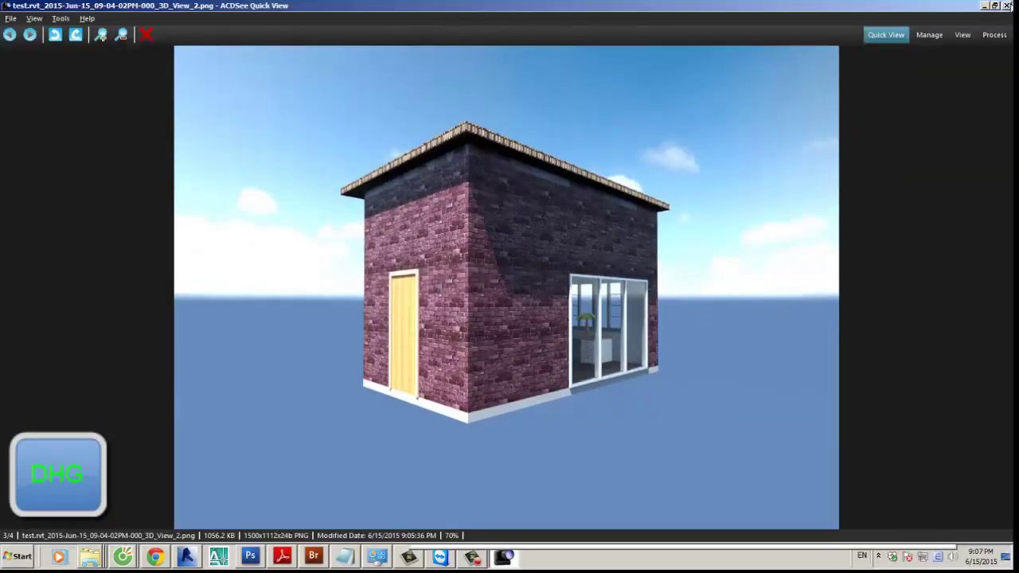
click(1008, 6)
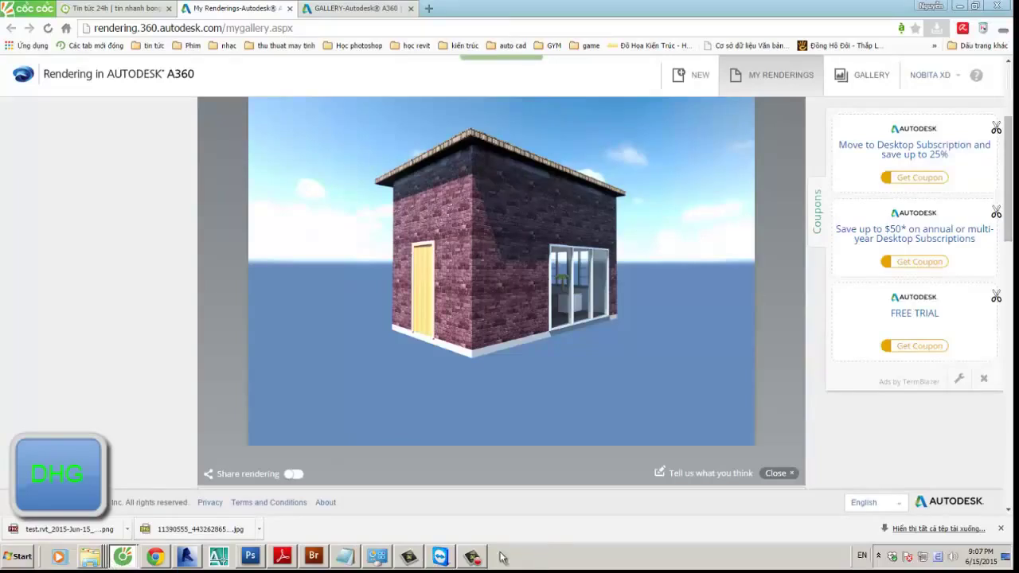
Step: Minimize the browser and the open File Biet thu-thuc hanh folder window to reveal the desktop
click(90, 556)
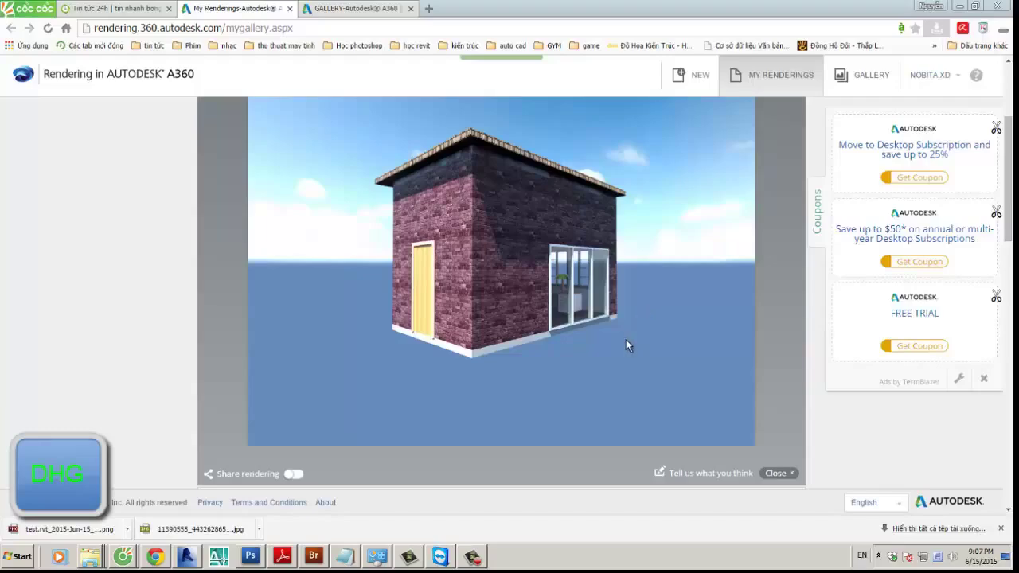
click(374, 8)
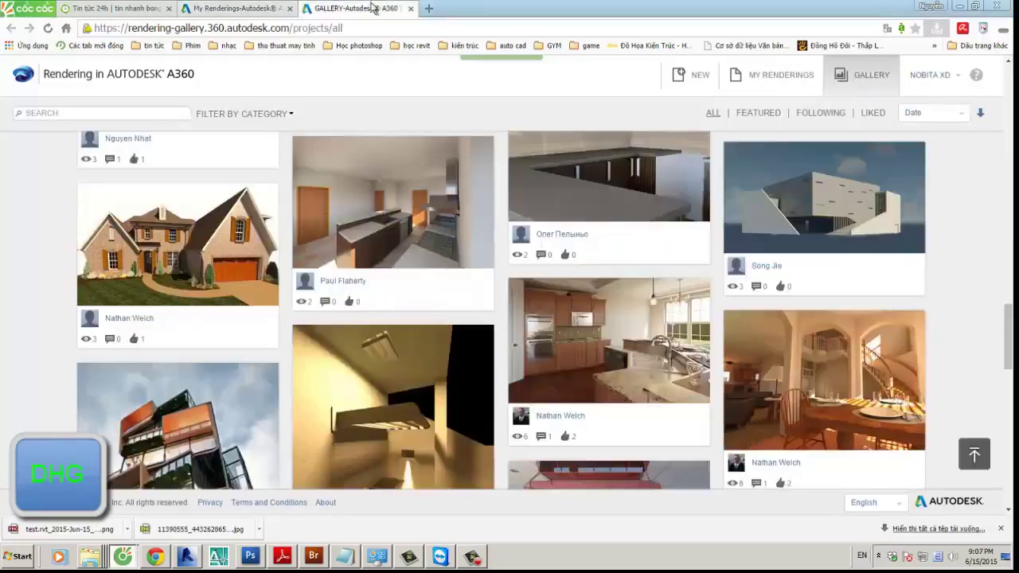
click(959, 6)
click(925, 16)
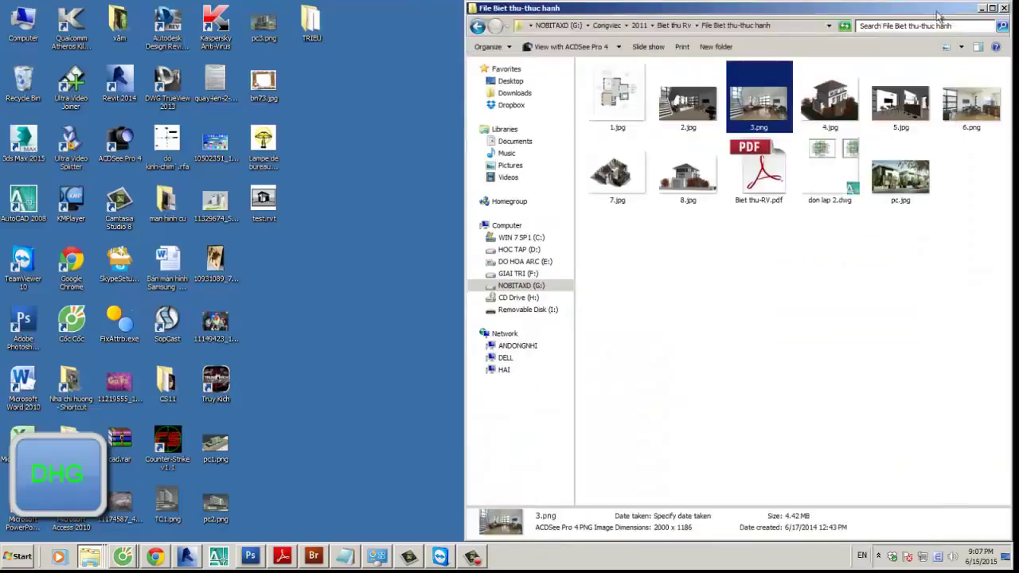
drag(955, 11, 850, 38)
click(832, 41)
click(981, 8)
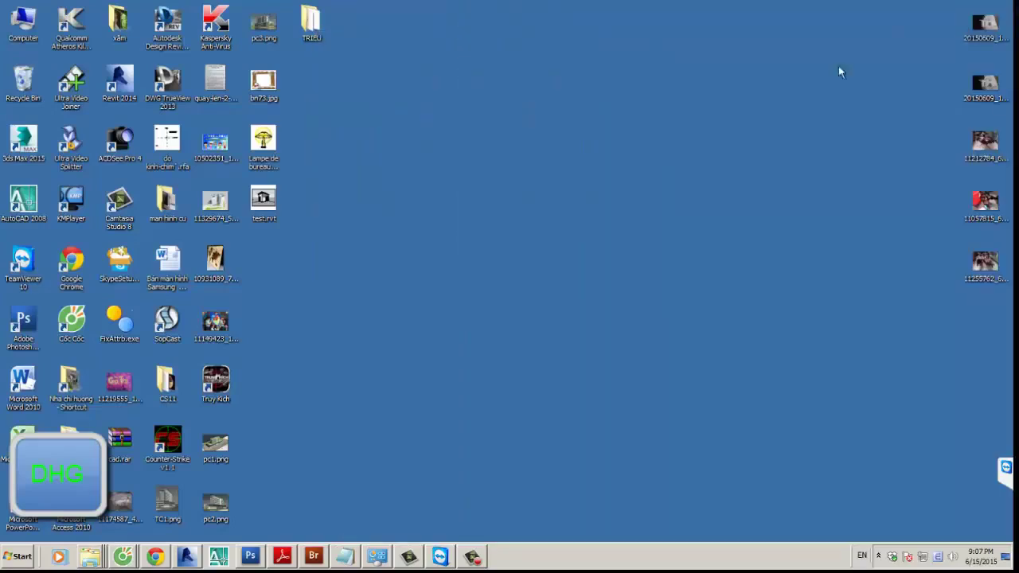
Step: Refresh the desktop, switch to Revit, and close the hidden view windows behind 3D View 2
right_click(611, 114)
click(636, 144)
click(194, 562)
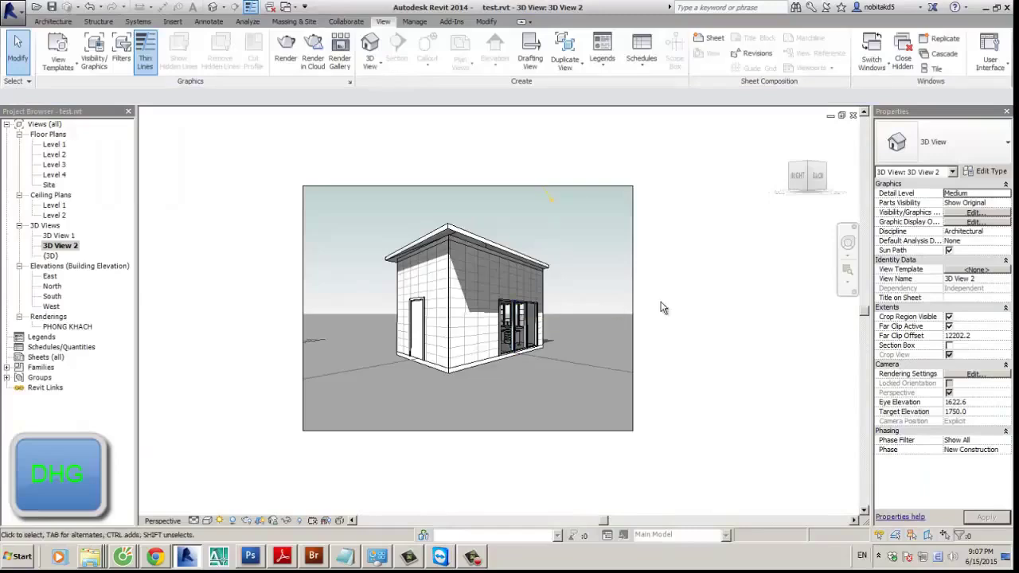
click(904, 60)
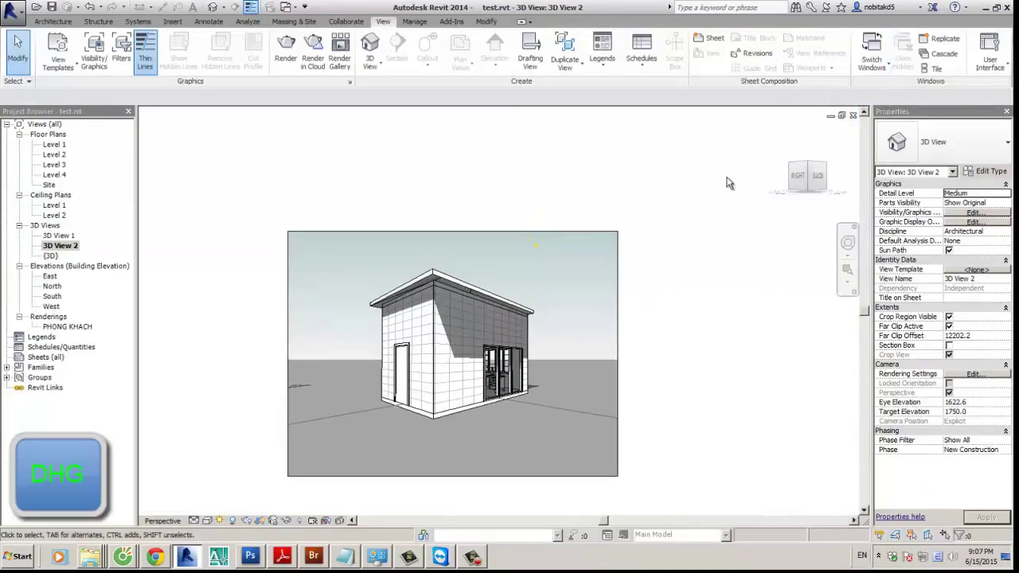
Step: Minimize Revit, refresh the desktop, and launch 3ds Max 2015
click(985, 8)
right_click(530, 213)
click(573, 236)
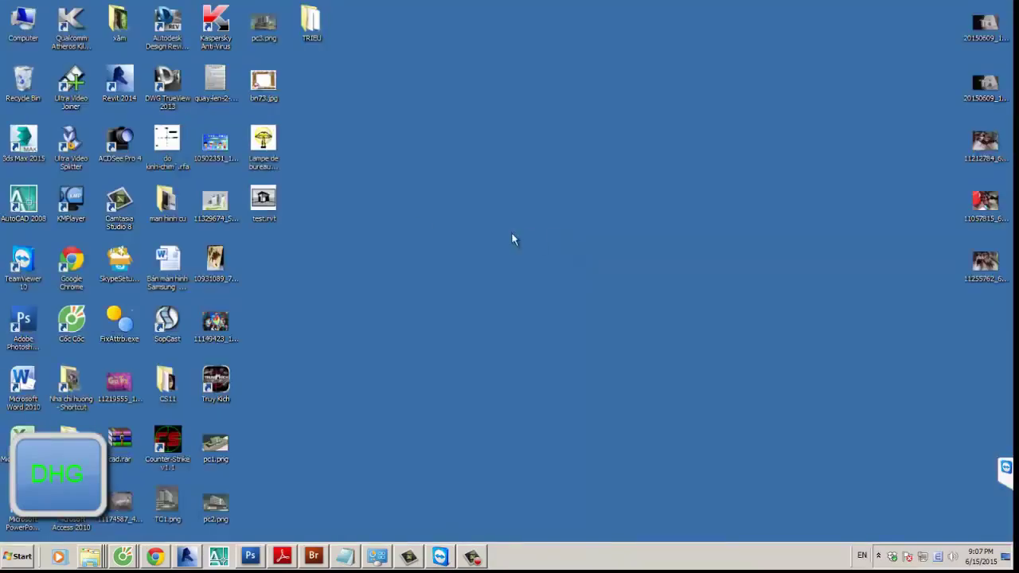
click(25, 149)
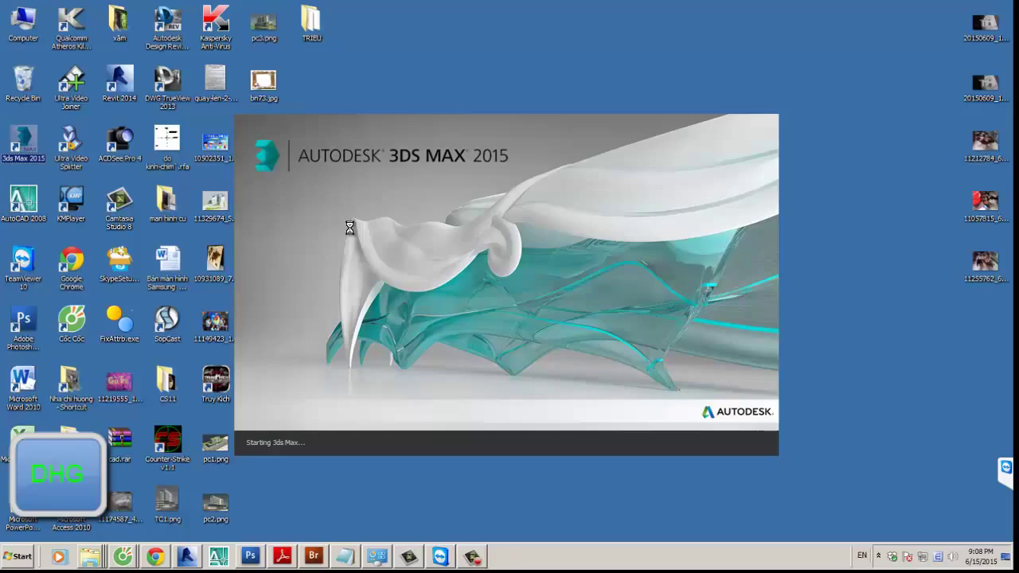
click(883, 555)
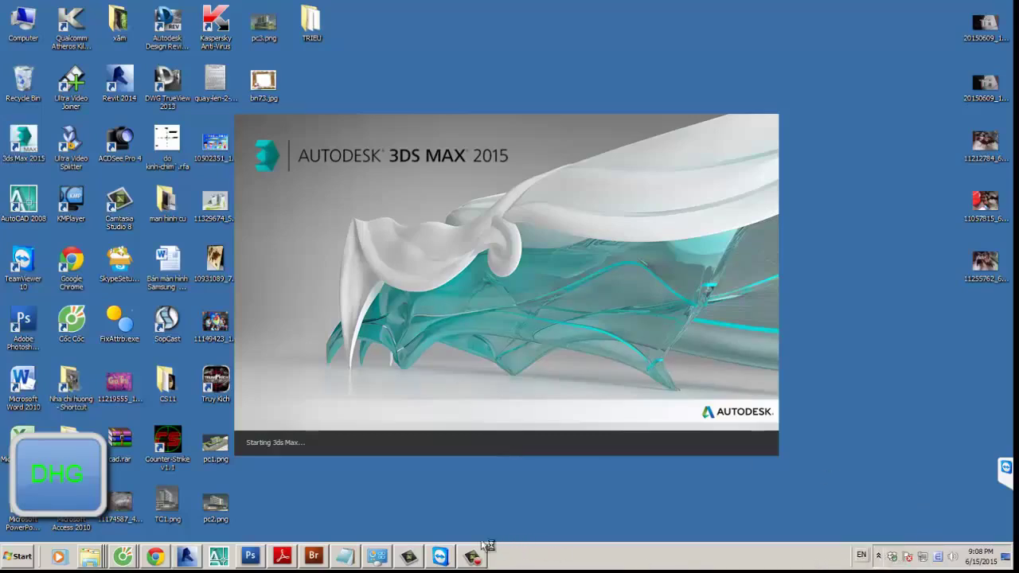
Step: Switch to Revit, examine the house in 3D View 2 of test.rvt, and fit the whole view
mouse_move(261, 555)
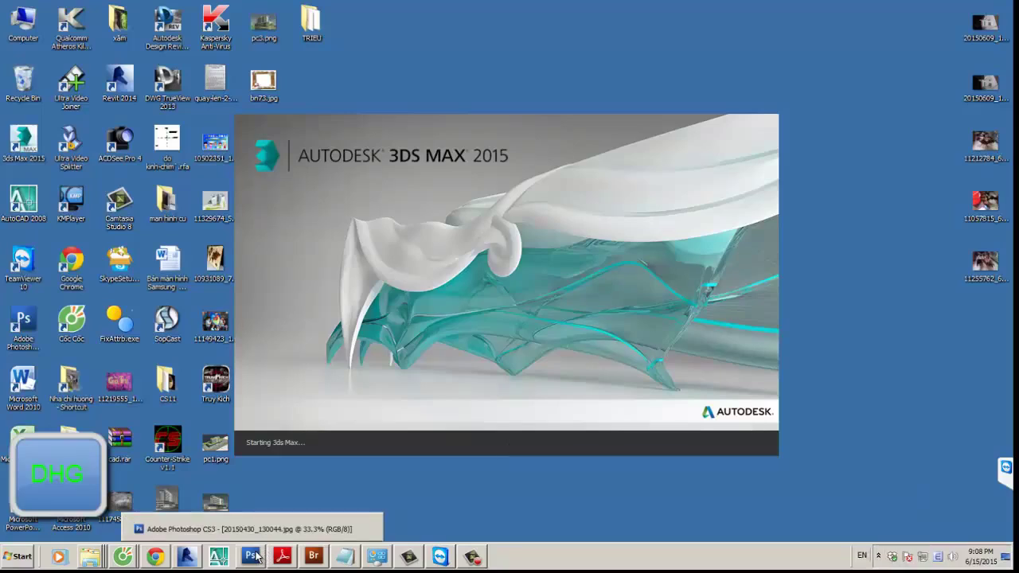
click(187, 556)
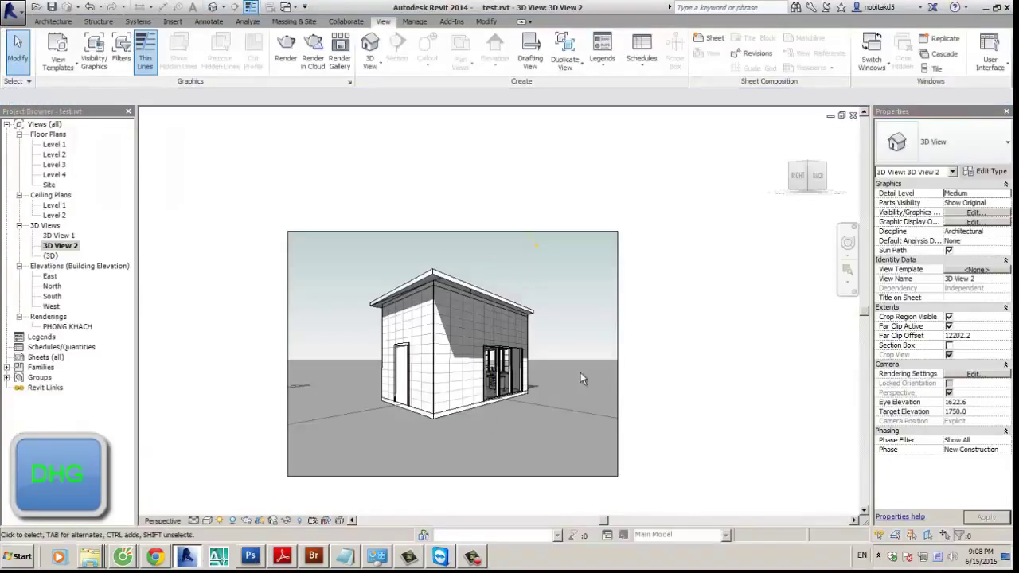
middle_drag(457, 334, 479, 336)
scroll(643, 350, up, 2)
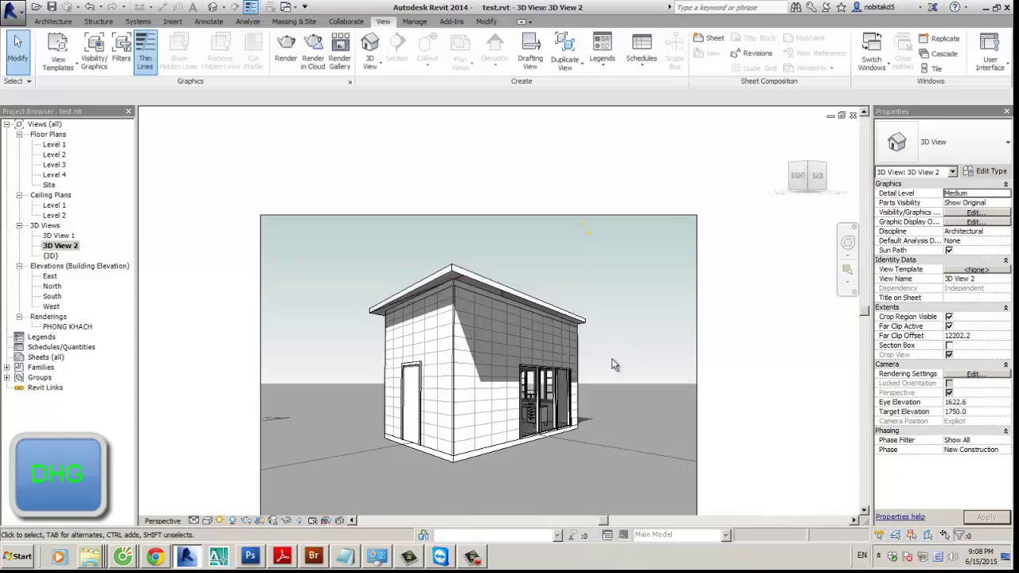
key(z)
key(f)
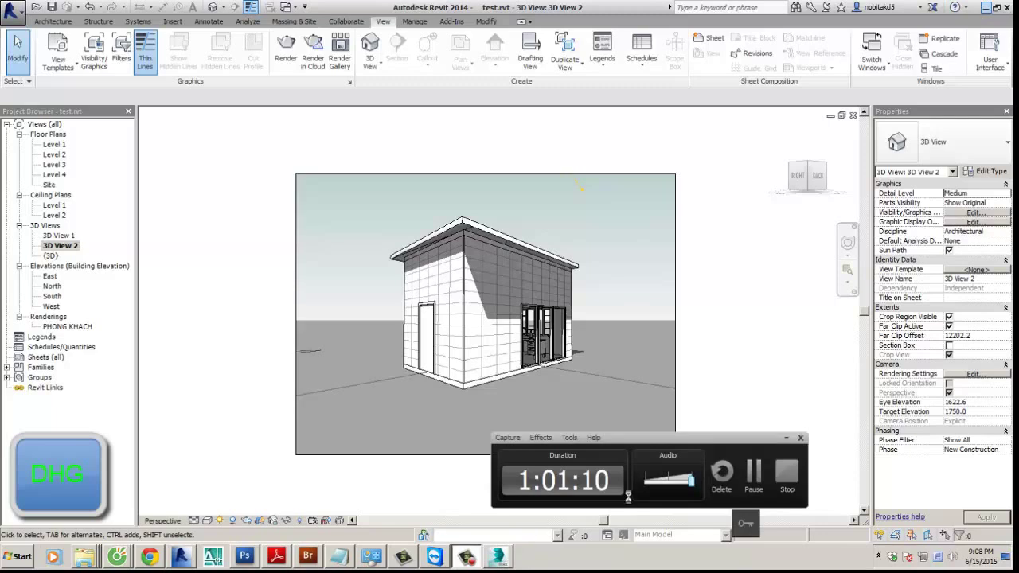
Step: Maximize the Perspective viewport of the empty scene in 3ds Max
click(756, 476)
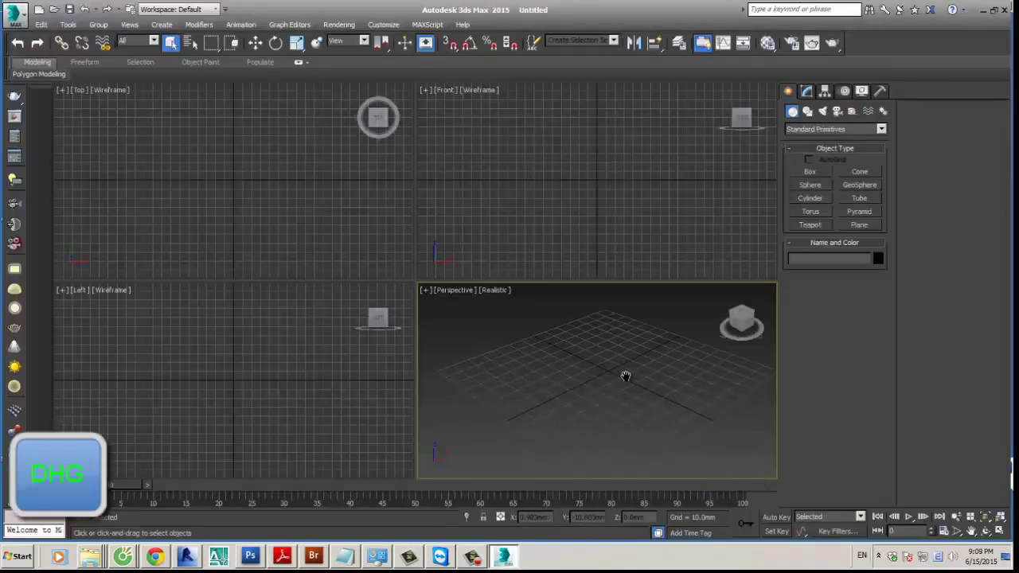
middle_drag(607, 385, 593, 371)
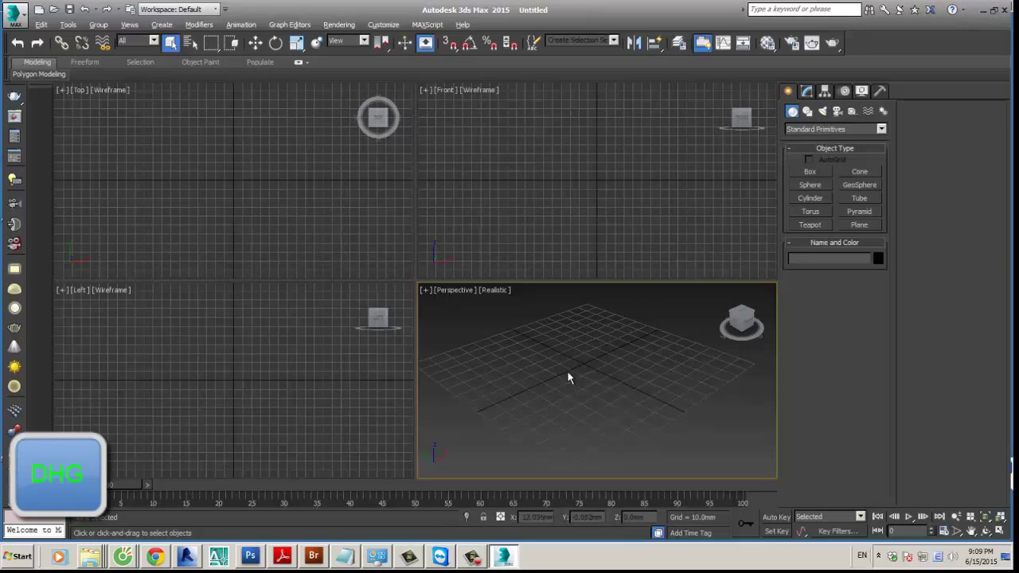
key(alt+w)
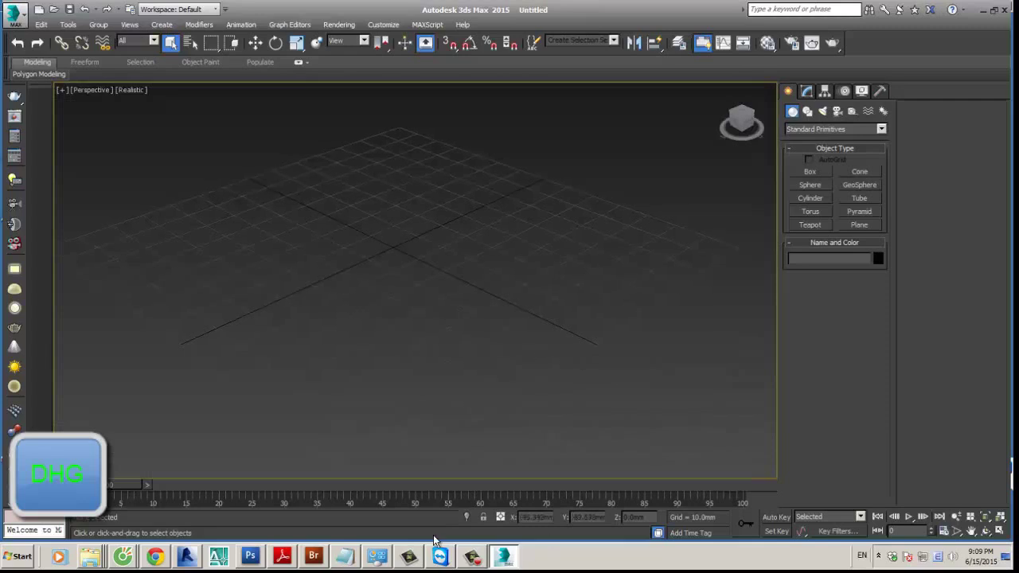
click(21, 26)
click(433, 412)
Step: Switch to Revit and look through the open lamp family, sample project and test.rvt views, ending on 3D View 2
click(198, 561)
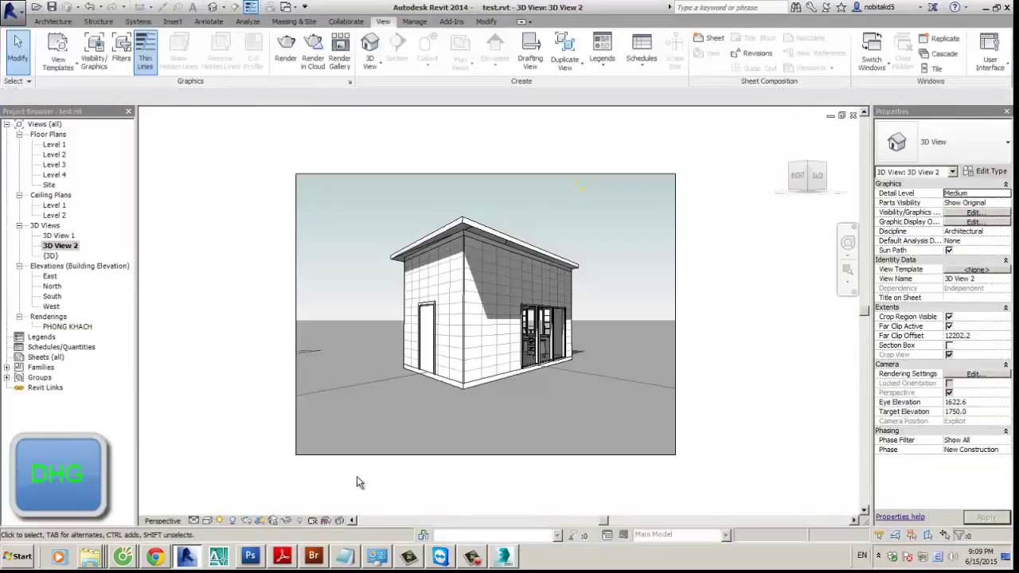
key(ctrl+Tab)
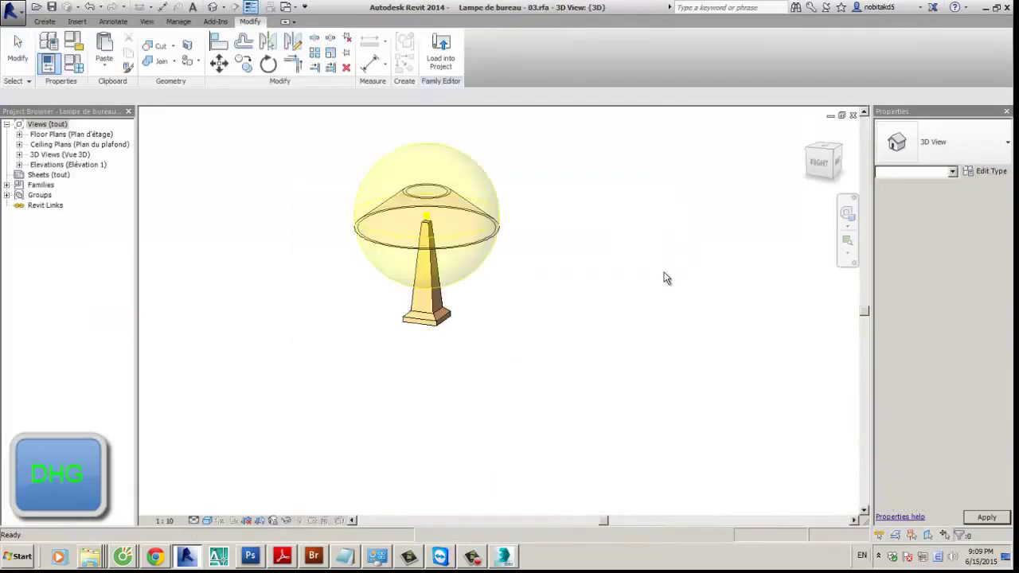
key(ctrl+Tab)
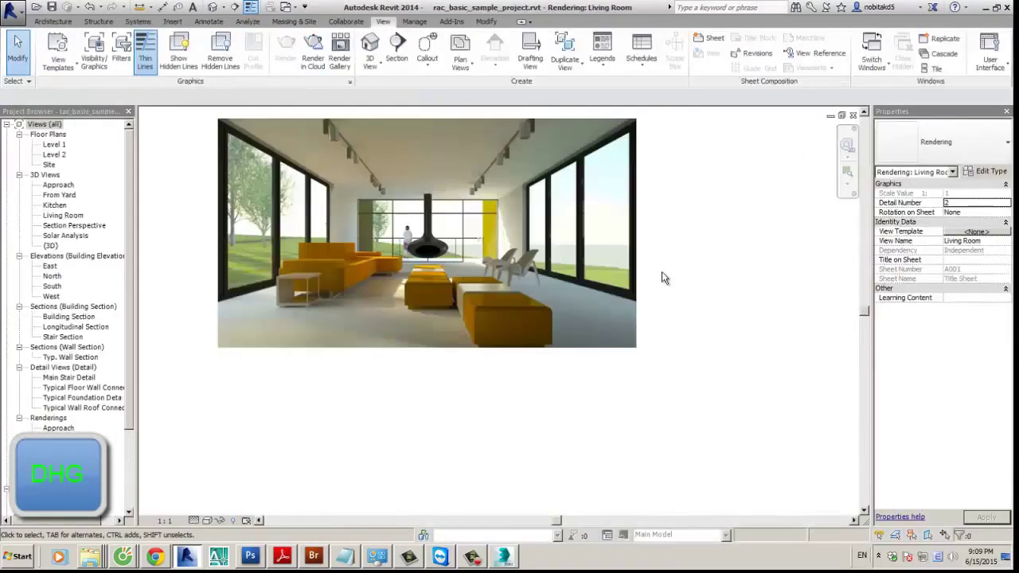
key(ctrl+Tab)
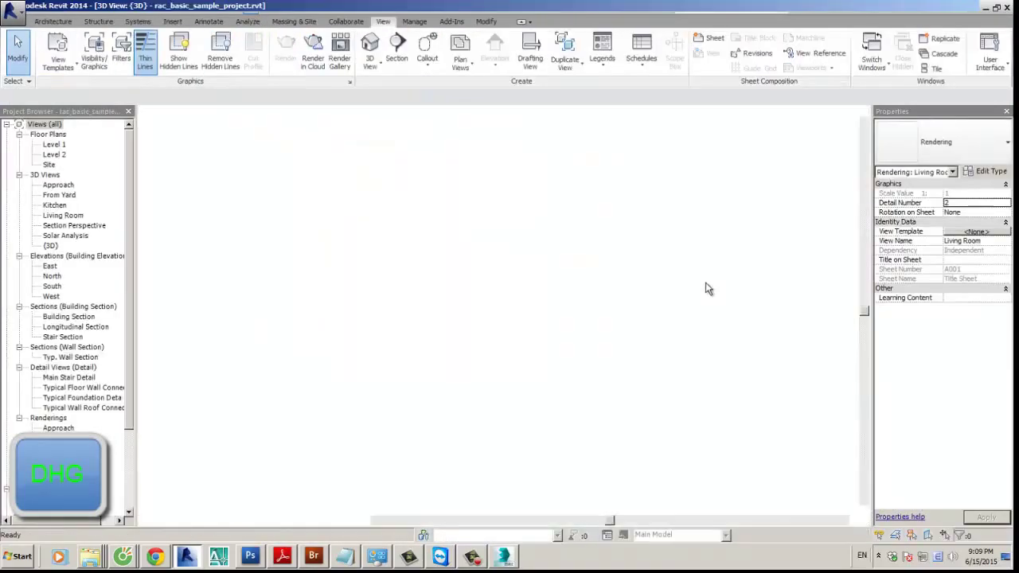
shift+middle_drag(701, 288, 589, 275)
scroll(596, 279, up, 5)
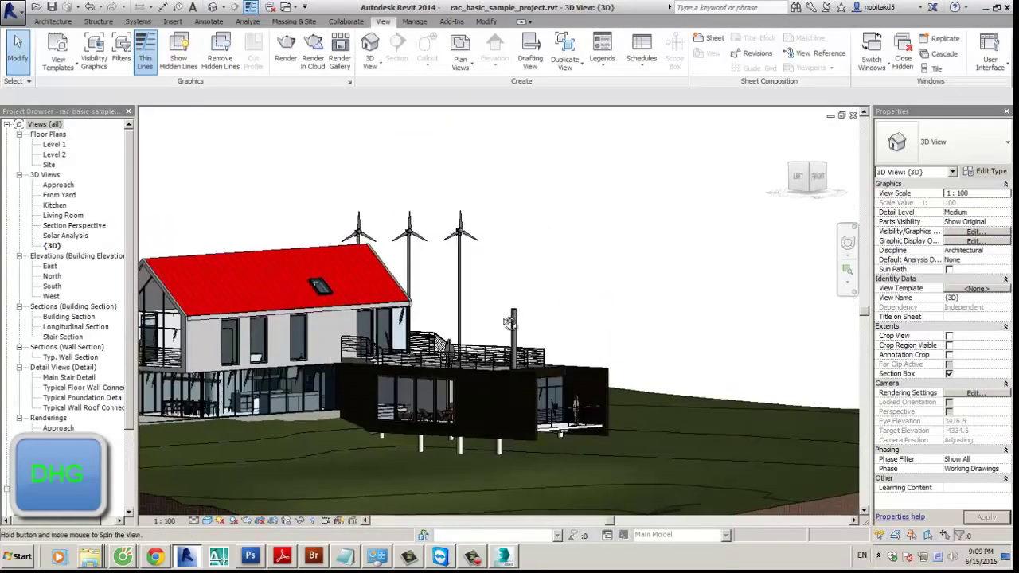
key(ctrl+Tab)
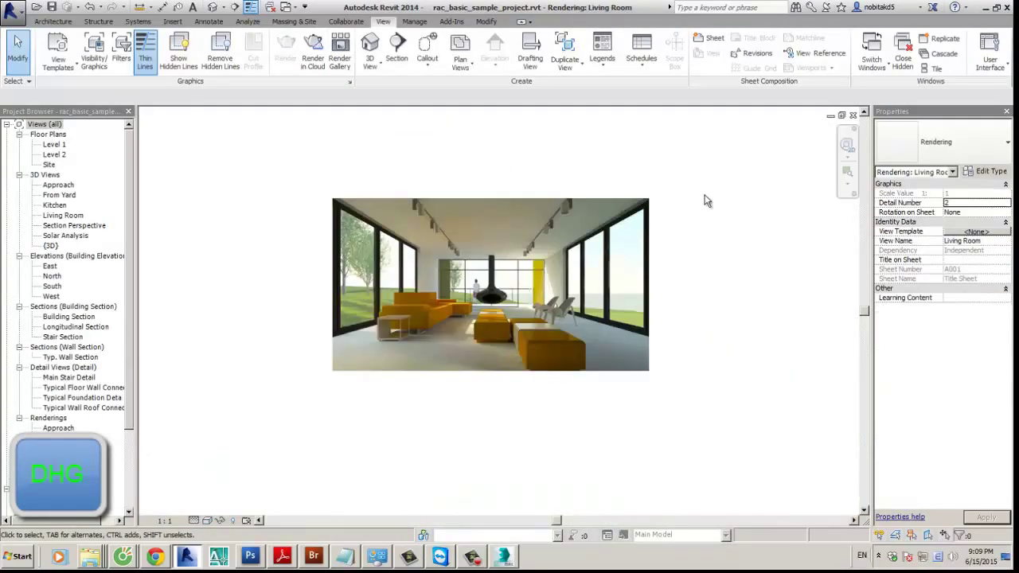
key(ctrl+Tab)
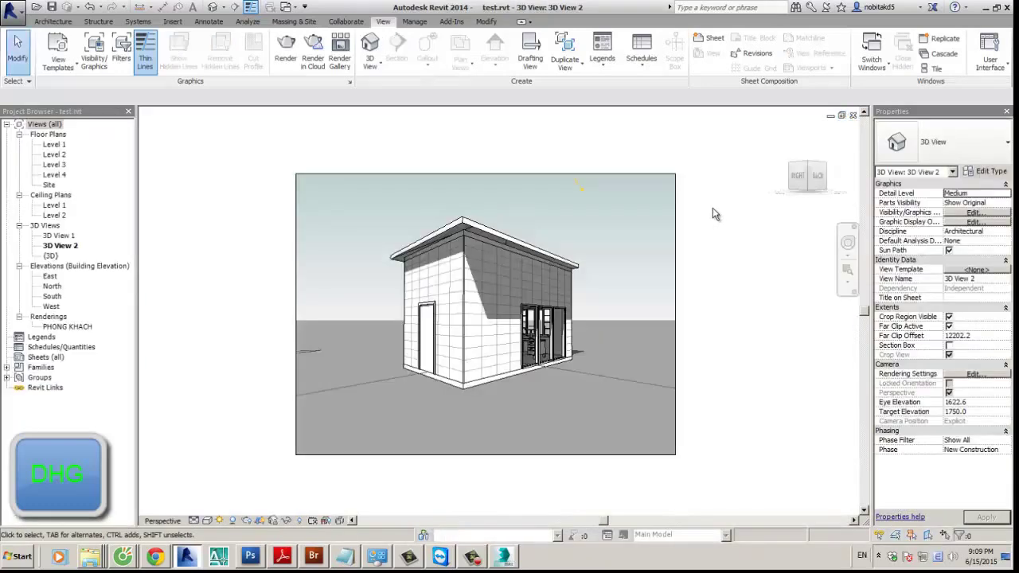
middle_drag(606, 335, 683, 350)
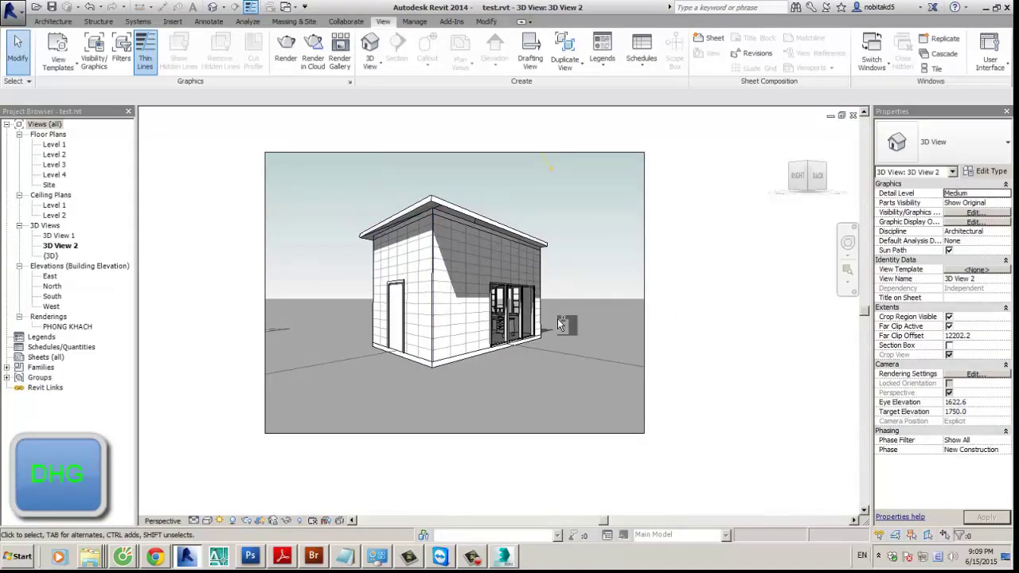
Step: Switch to 3ds Max and examine the file formats offered for importing into the scene
key(alt+Tab)
click(12, 14)
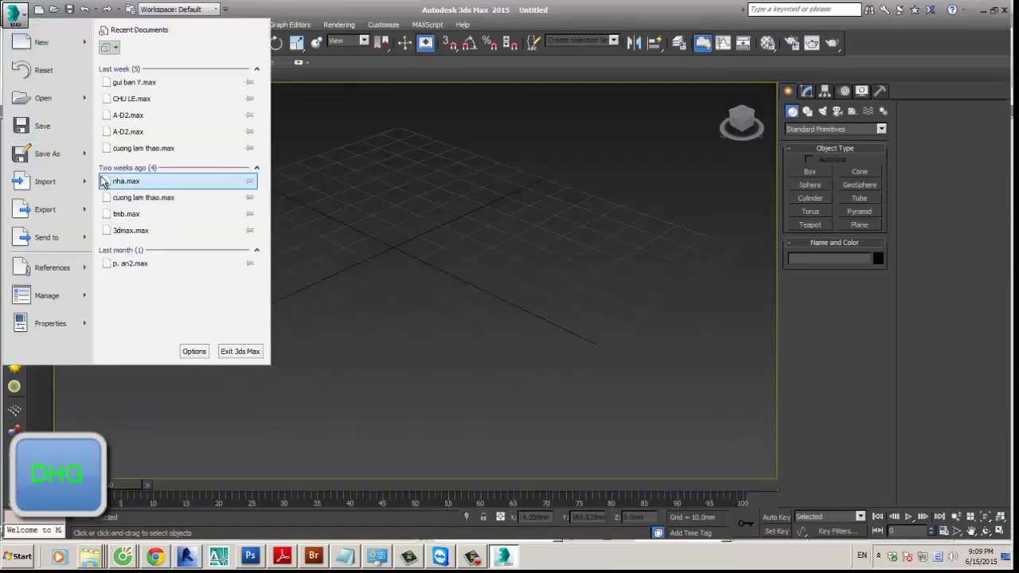
mouse_move(87, 181)
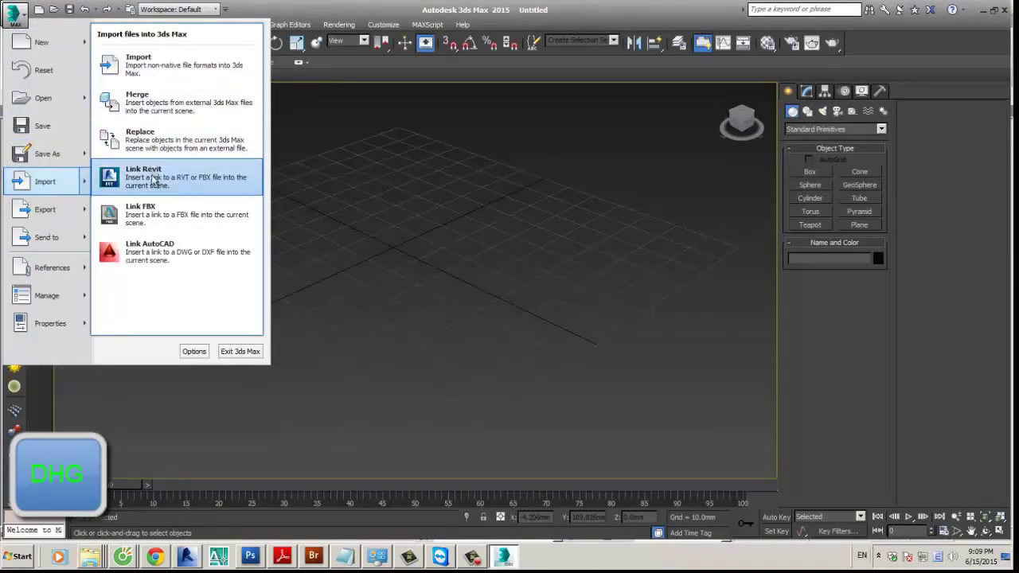
click(181, 72)
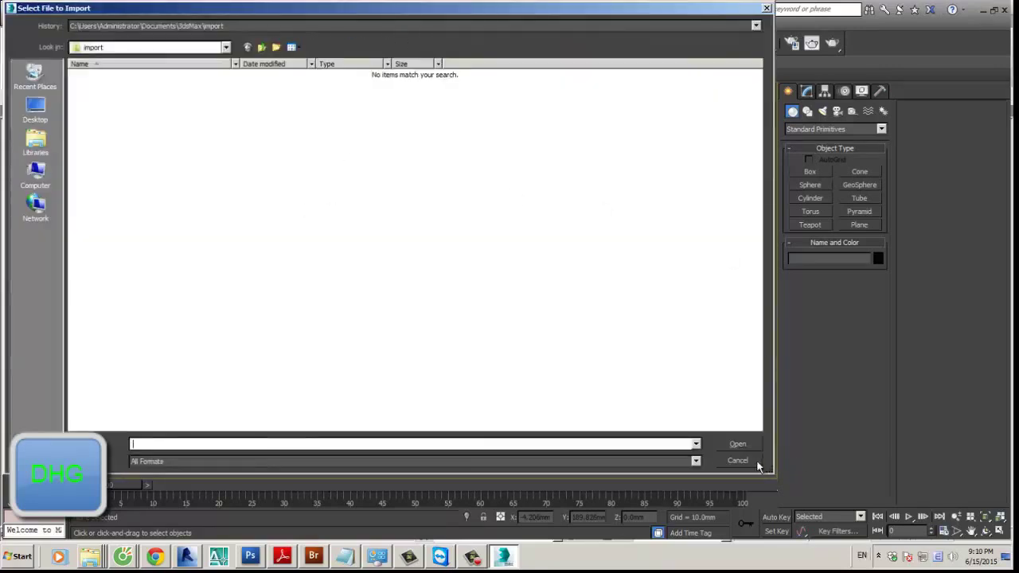
key(Escape)
click(17, 17)
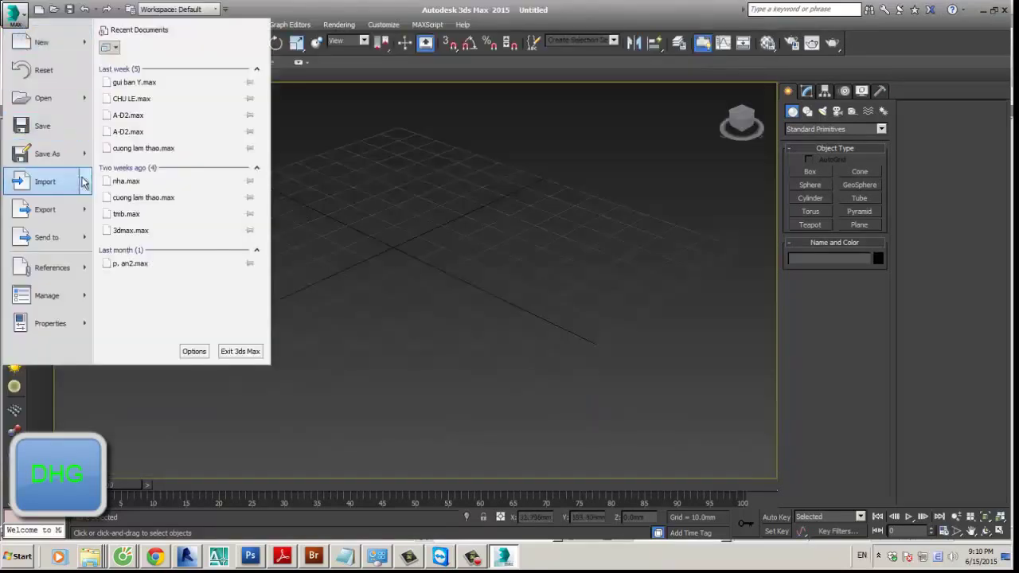
mouse_move(86, 183)
click(44, 181)
click(225, 461)
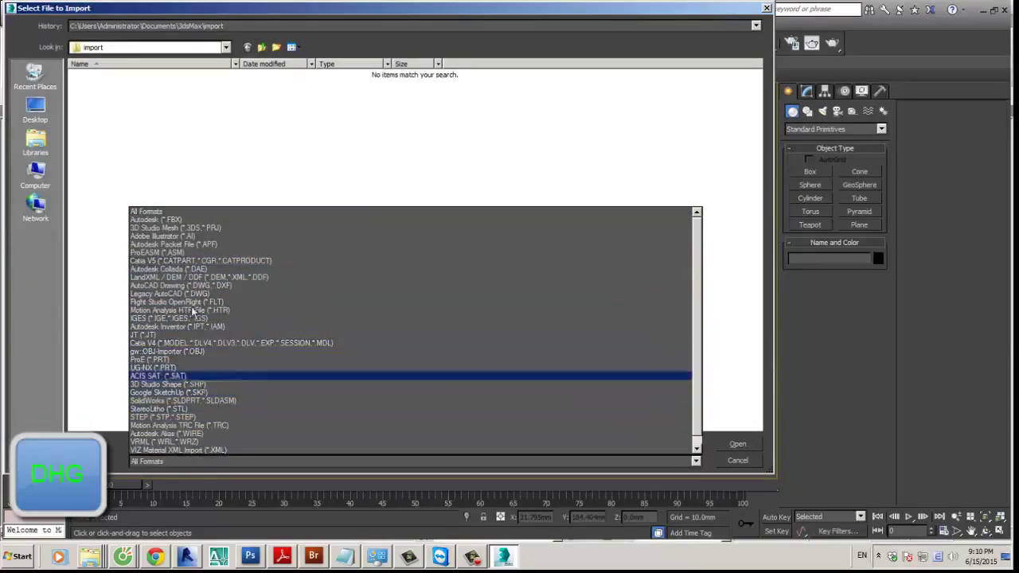
click(592, 185)
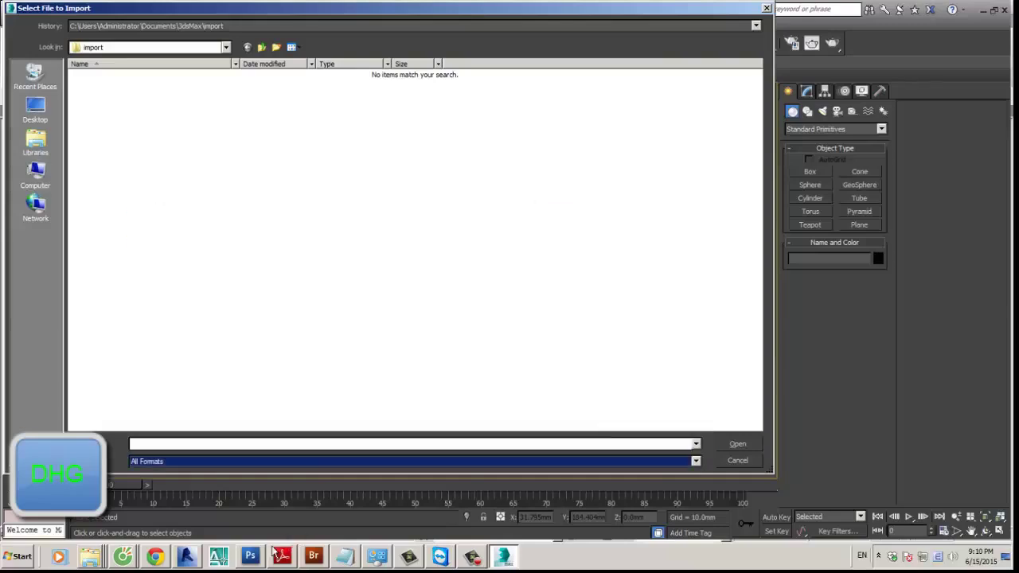
Step: Examine the export formats offered in Revit for test.rvt, return to 3ds Max and cancel the file import
click(184, 557)
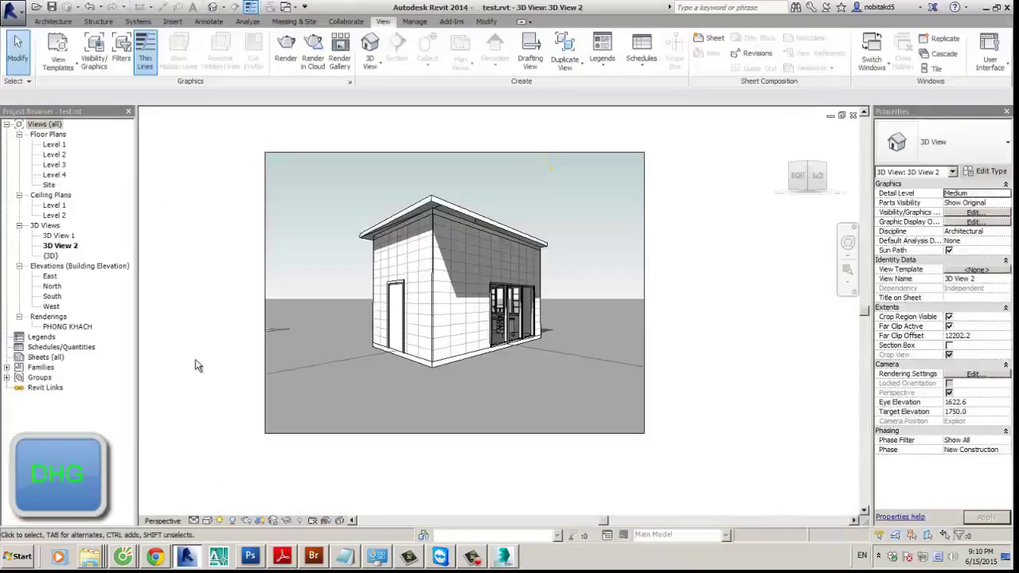
click(13, 10)
mouse_move(79, 187)
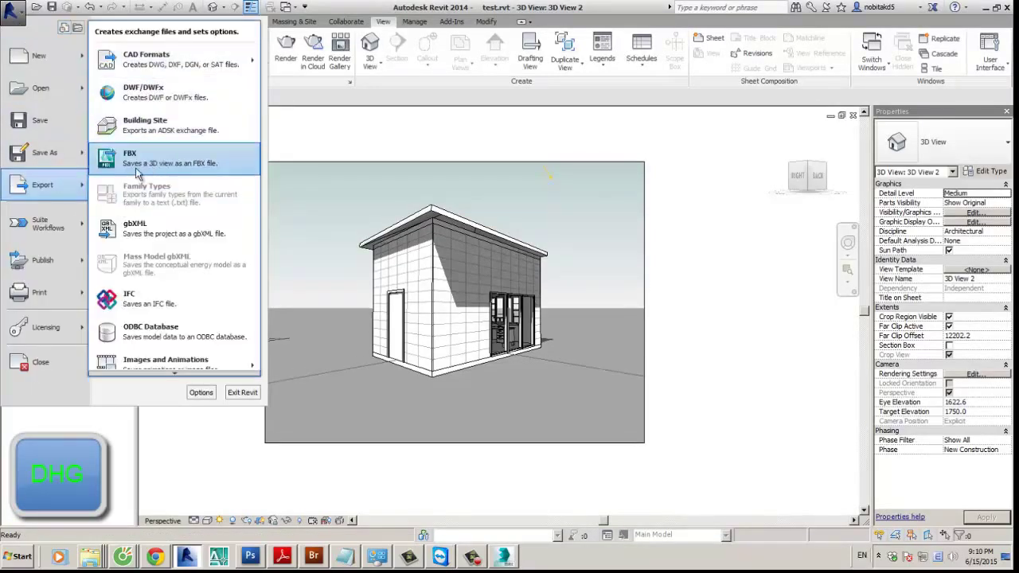
click(684, 146)
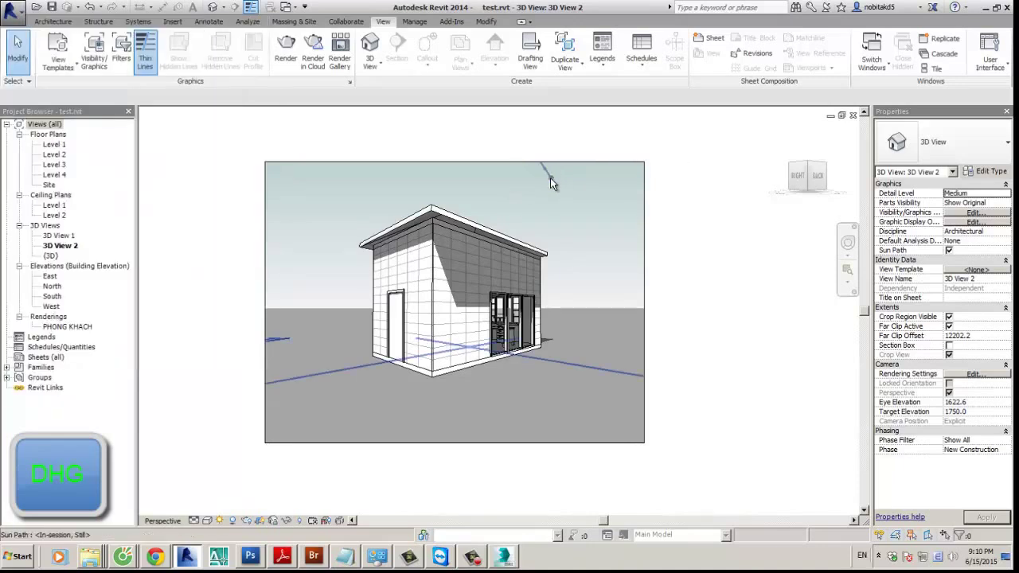
click(505, 556)
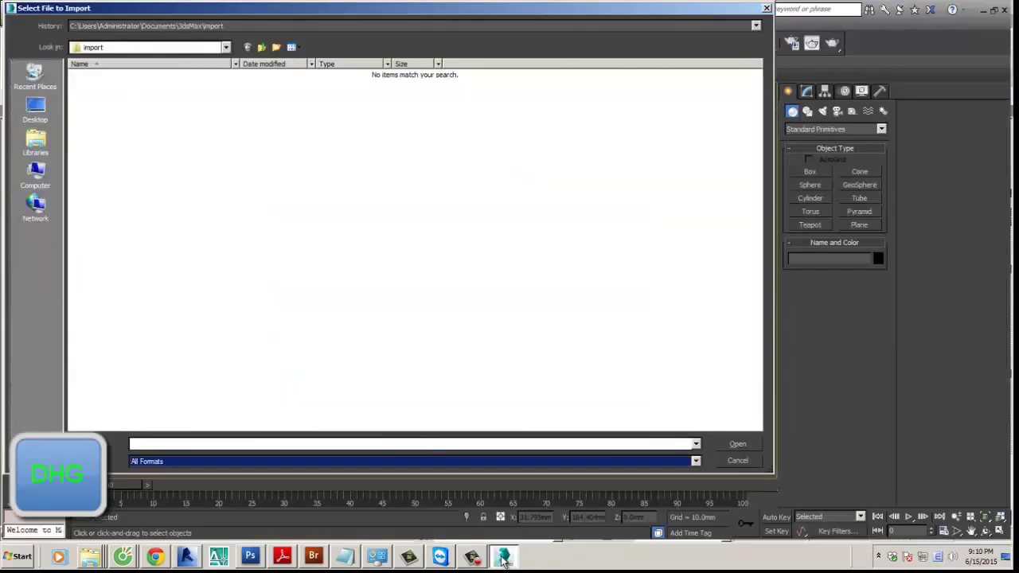
click(734, 460)
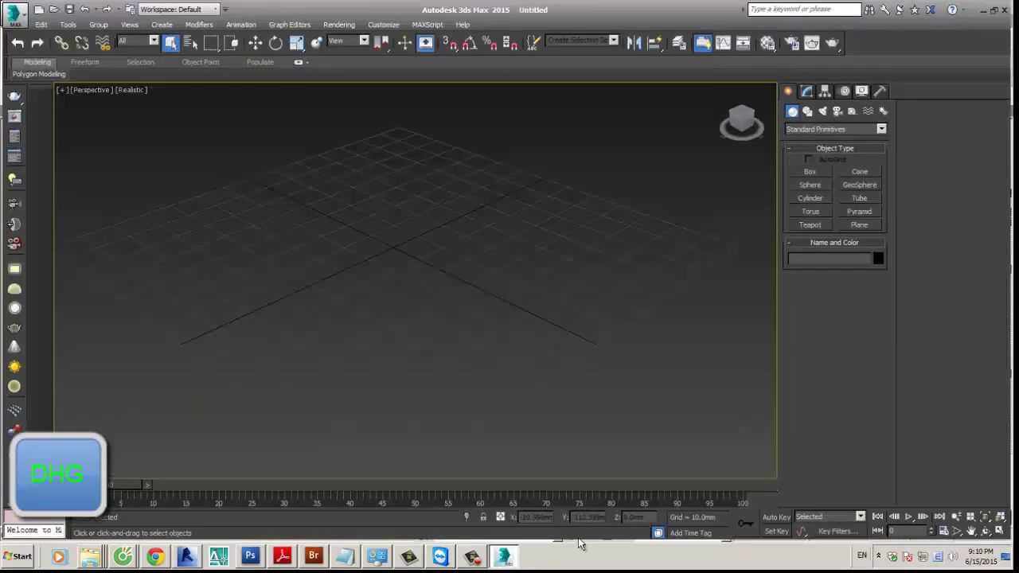
Step: Start a Revit link in the scene using test.rvt from the desktop as the source file
click(19, 23)
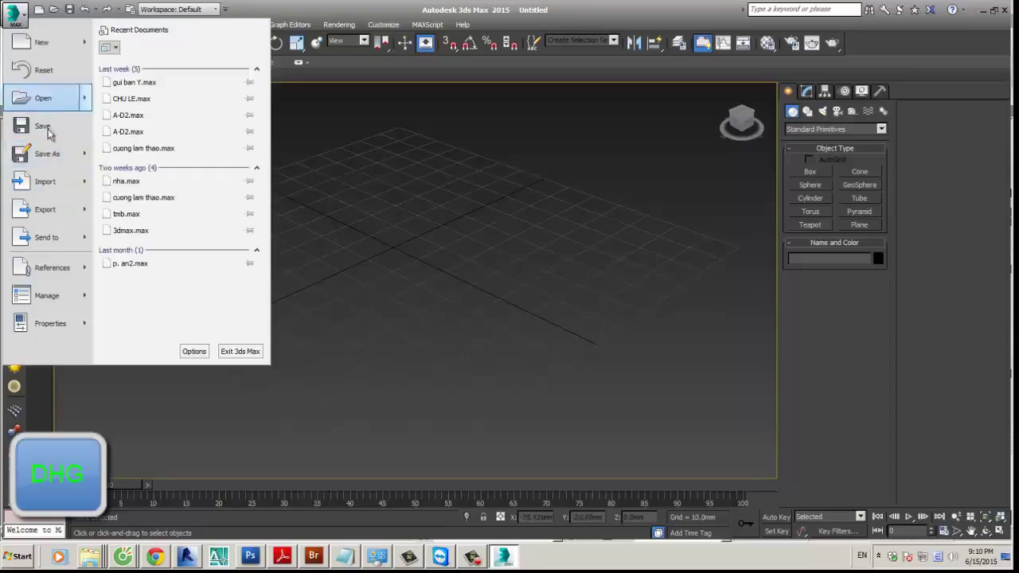
click(88, 185)
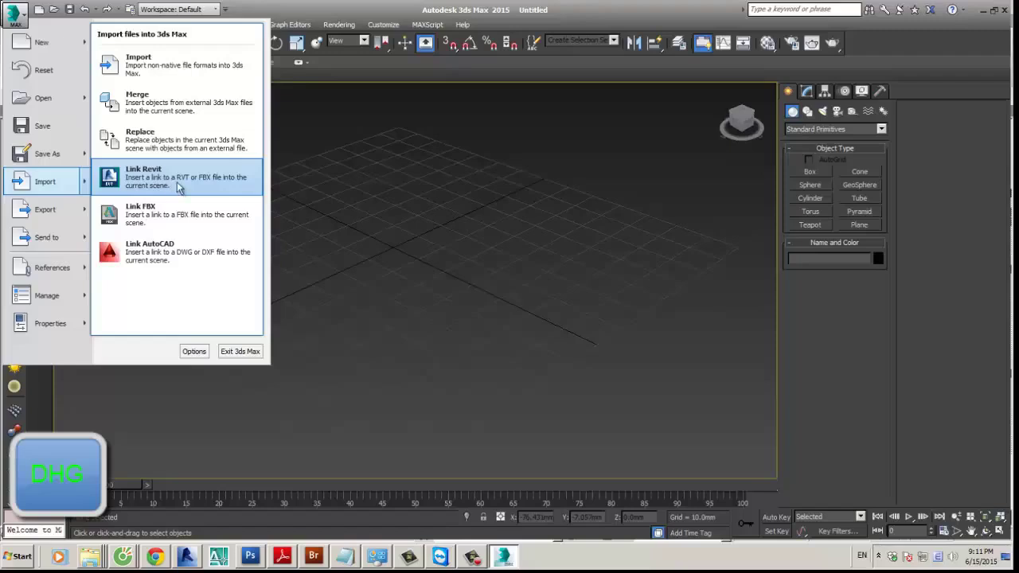
click(178, 190)
double_click(129, 185)
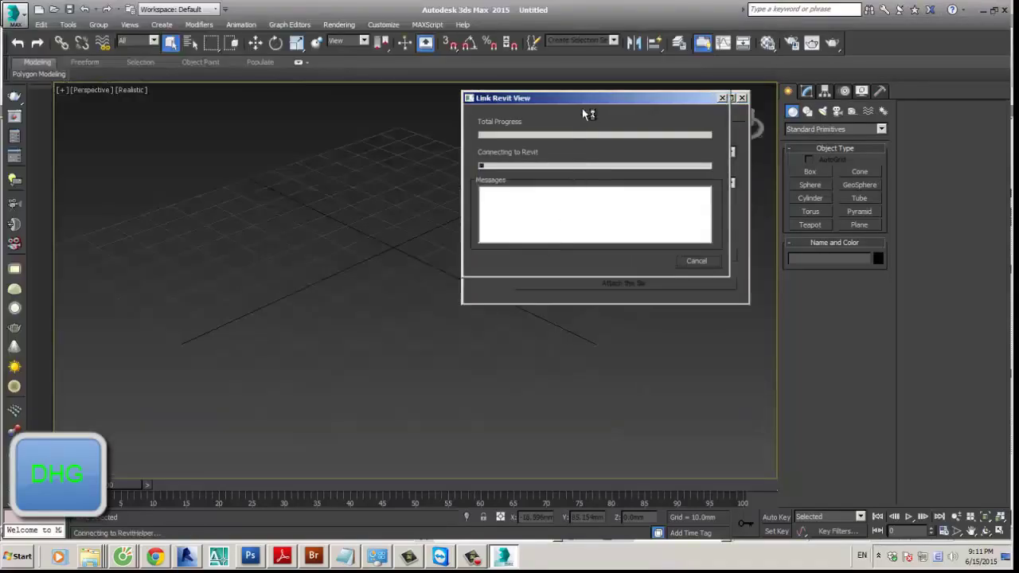
drag(582, 108, 263, 118)
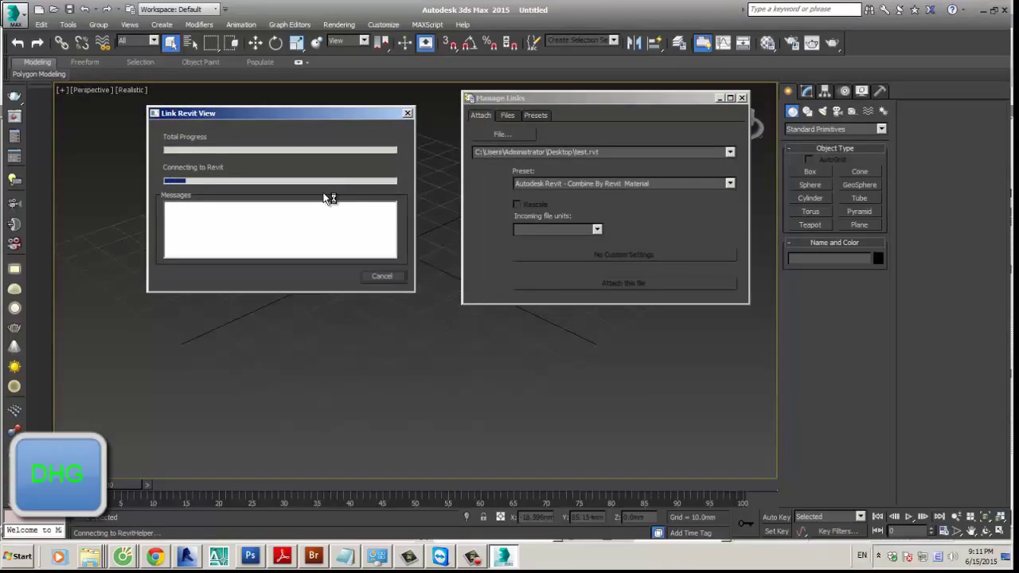
drag(304, 113, 288, 115)
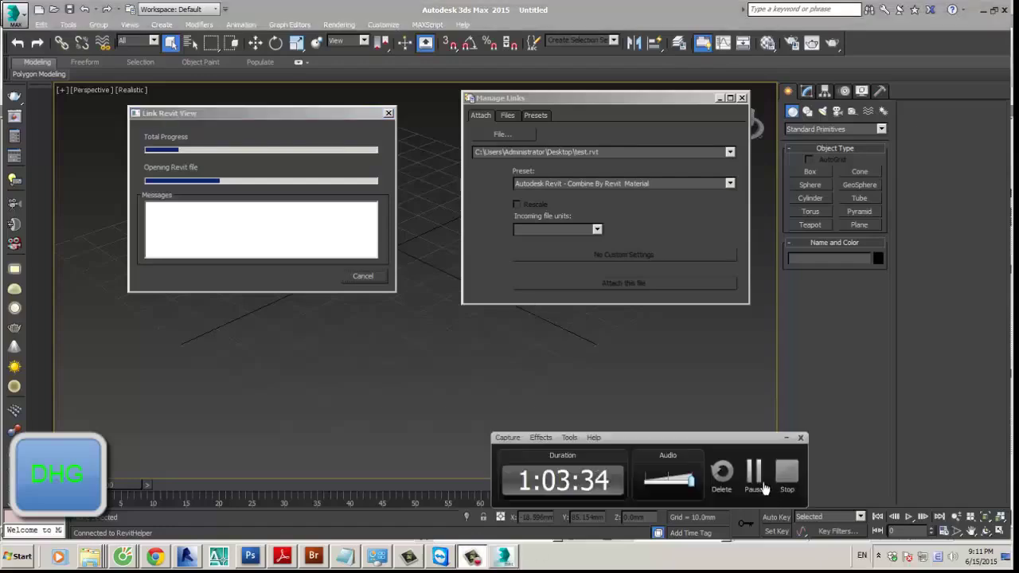
Step: Choose {3D} as the Revit view to link from test.rvt
drag(438, 268, 362, 255)
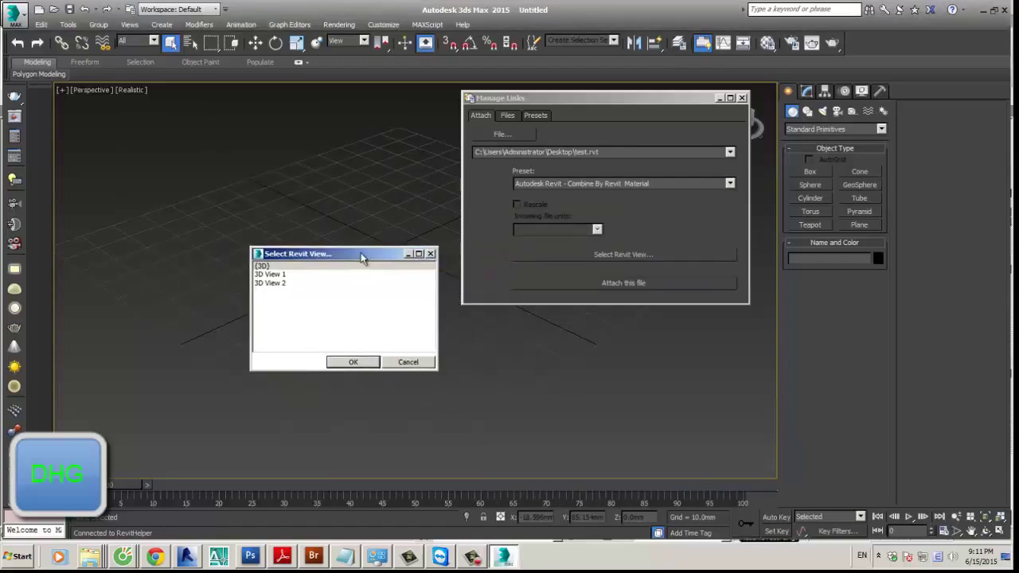
click(278, 274)
click(284, 284)
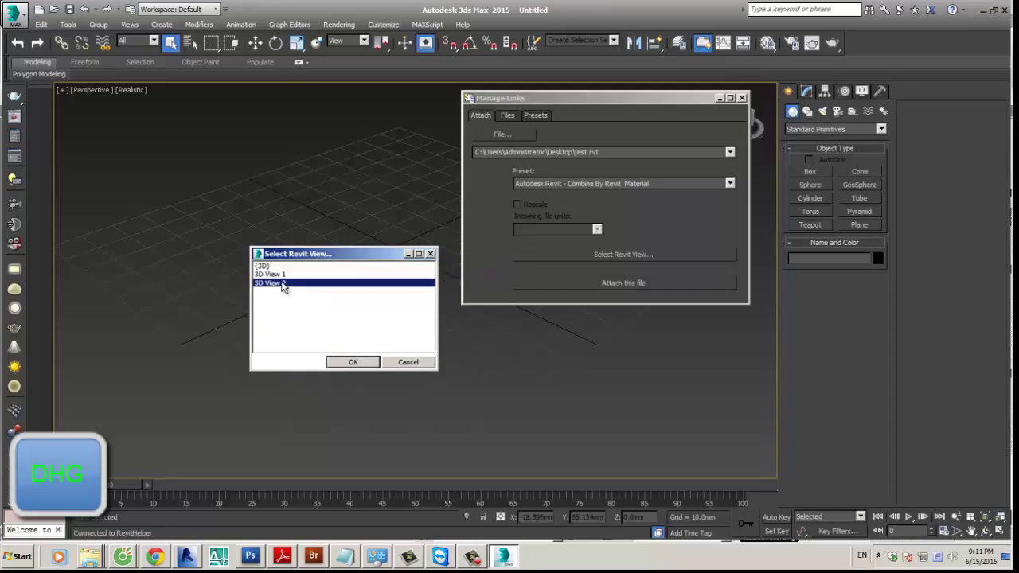
click(272, 274)
click(279, 284)
click(266, 266)
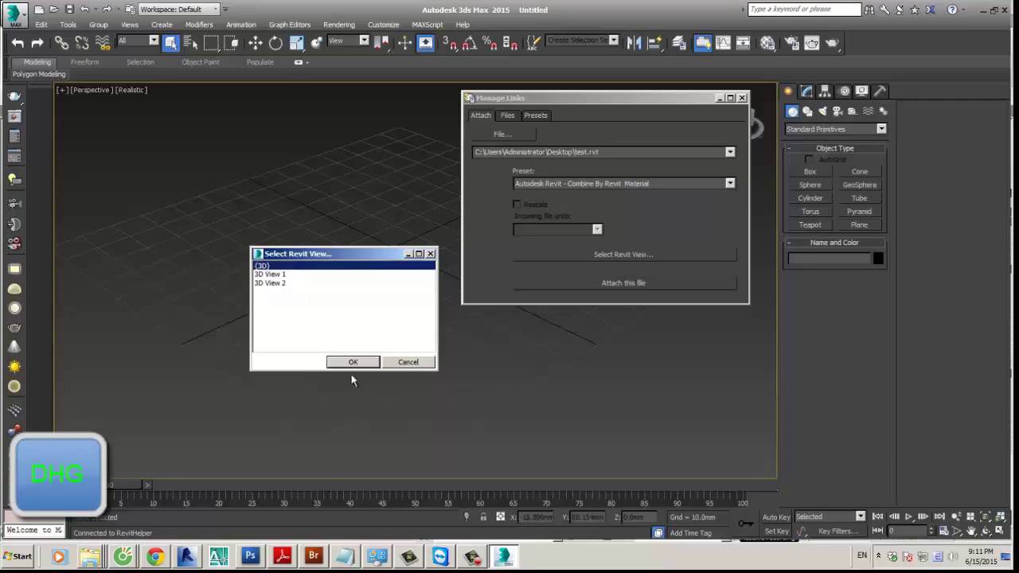
click(283, 284)
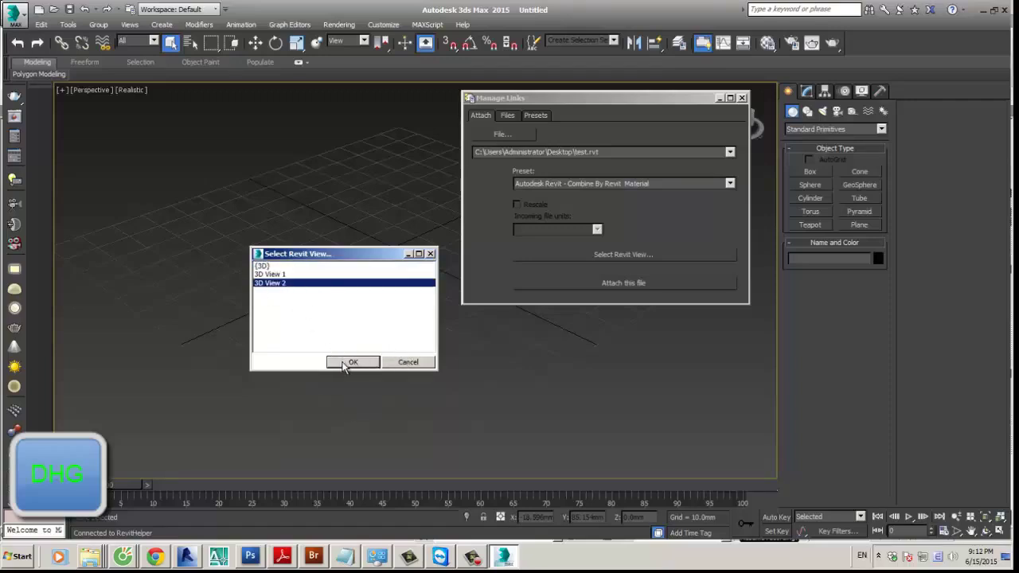
click(269, 266)
click(354, 362)
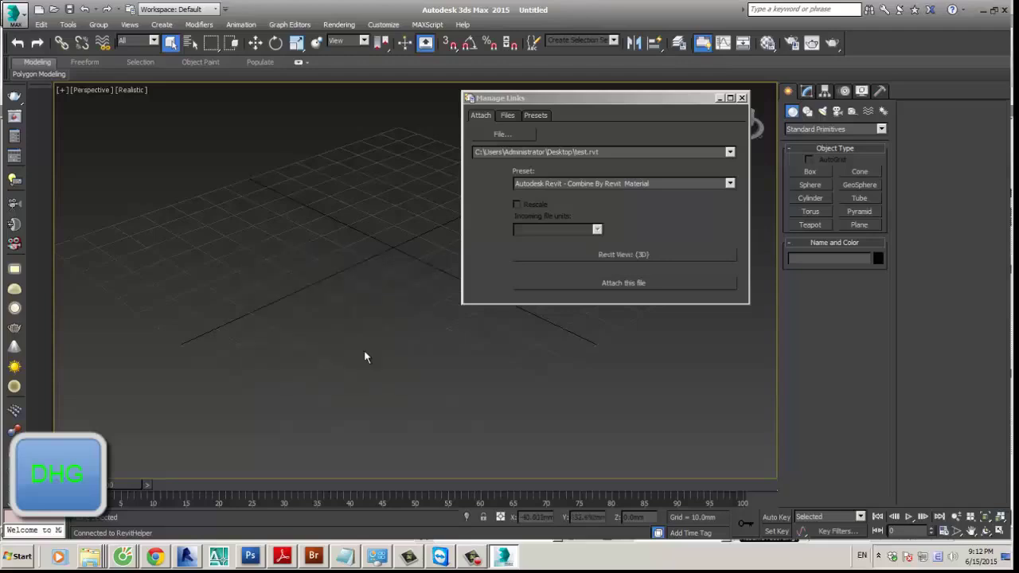
Step: Attach test.rvt to the scene, decline the recommended daylight exposure change, and close the link manager
drag(608, 110, 645, 121)
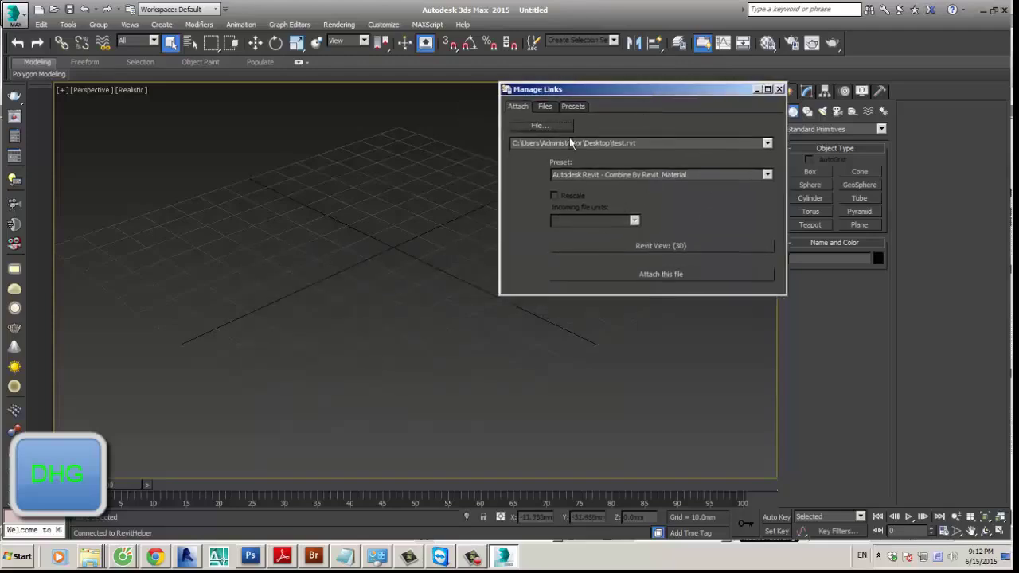
click(671, 274)
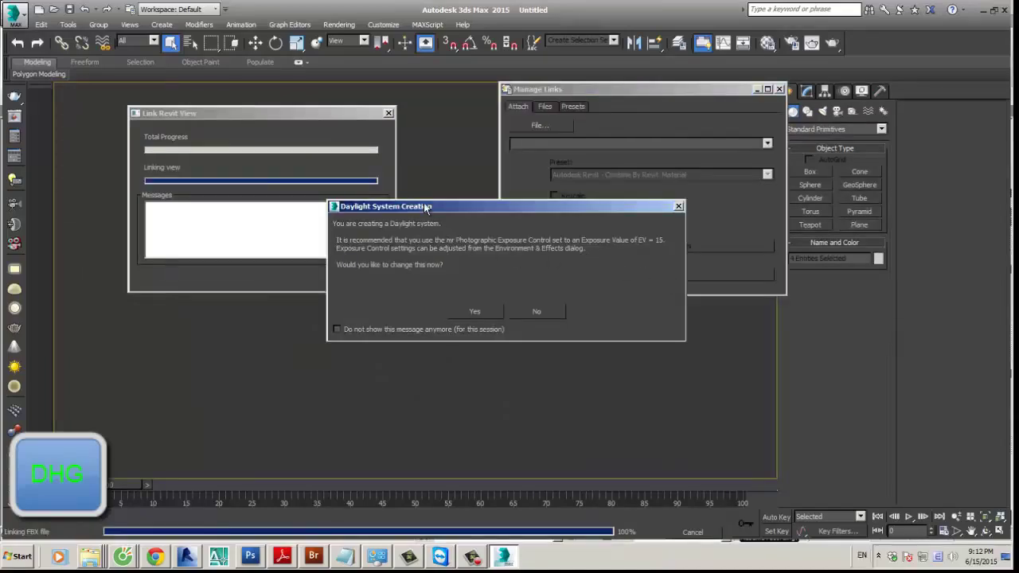
drag(426, 207, 416, 224)
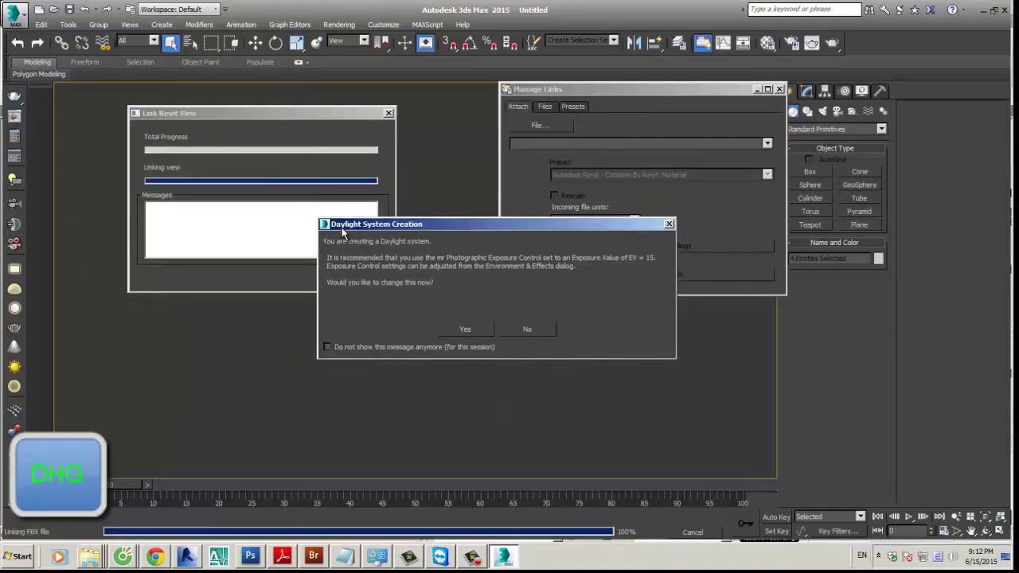
click(524, 329)
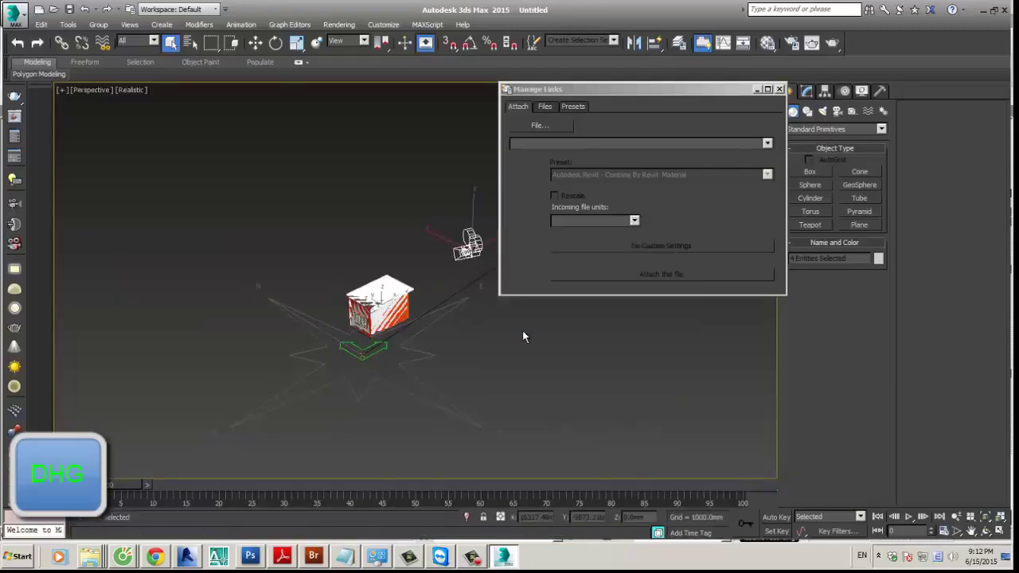
click(780, 88)
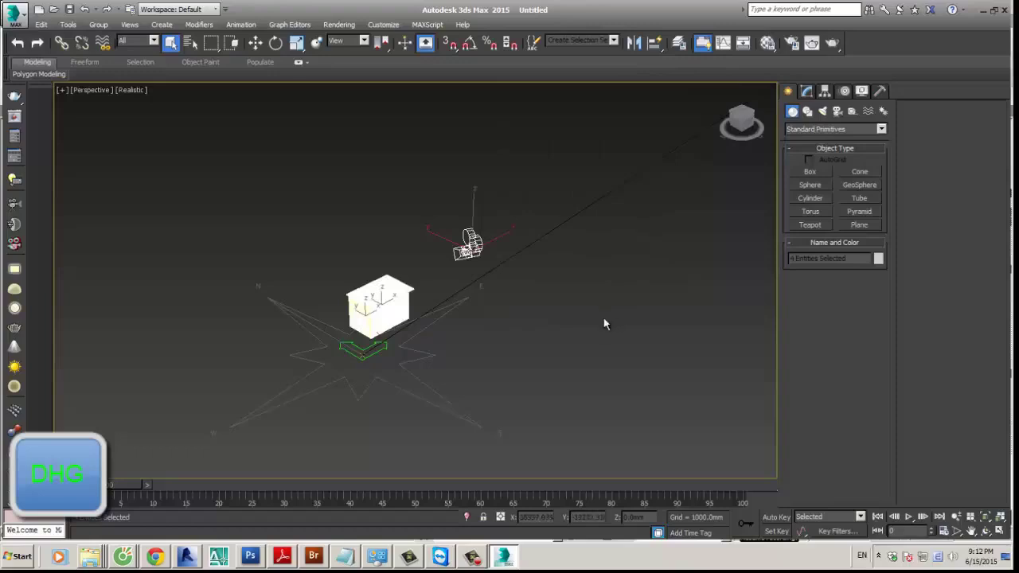
Step: Delete the daylight system with its compass and the linked cameras, keeping the house
alt+middle_drag(605, 325, 430, 359)
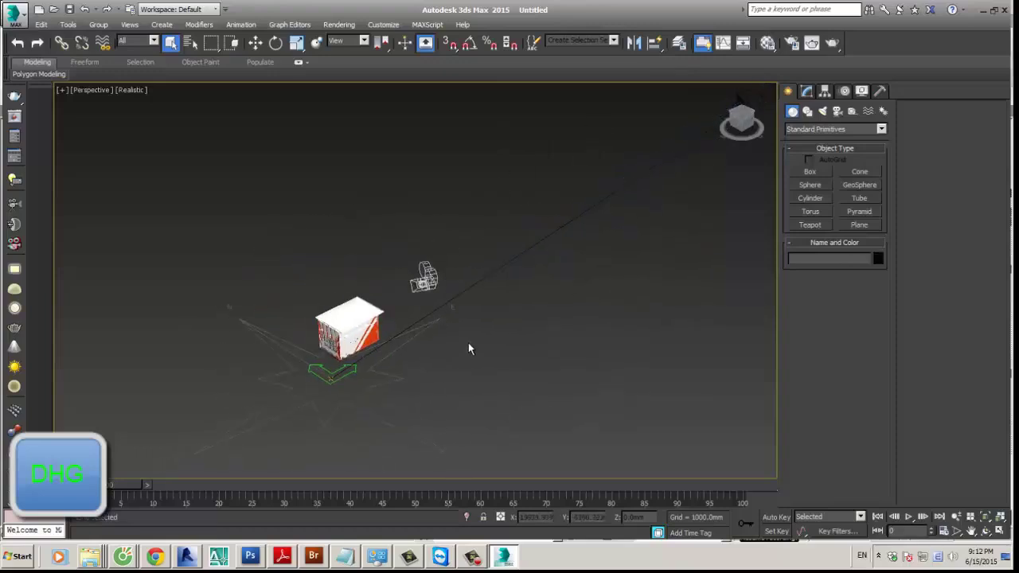
drag(468, 348, 523, 280)
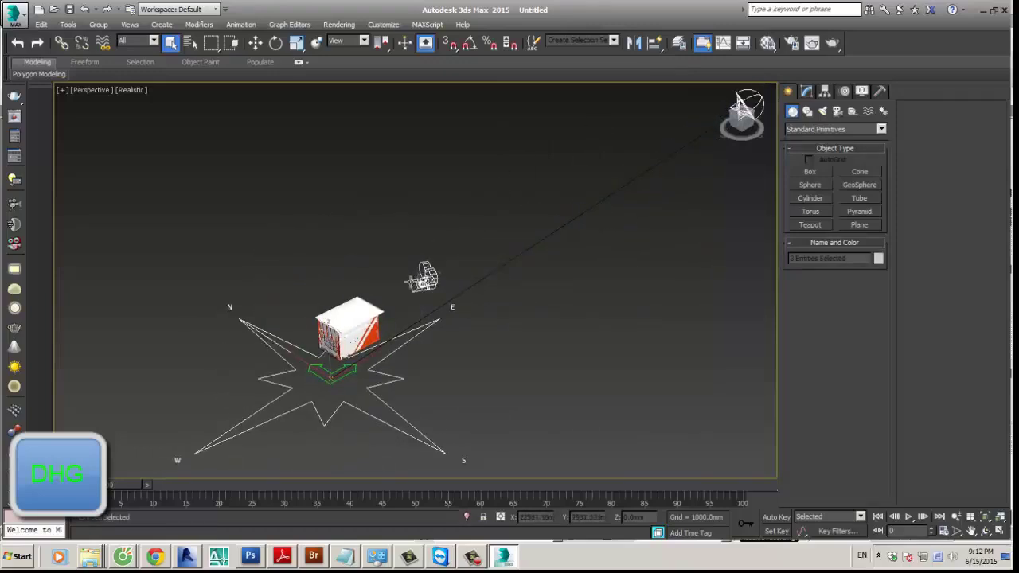
key(Delete)
click(330, 366)
key(Delete)
Step: Examine the linked house's walls, roof and openings from several sides in the Perspective view
click(351, 319)
scroll(350, 296, up, 5)
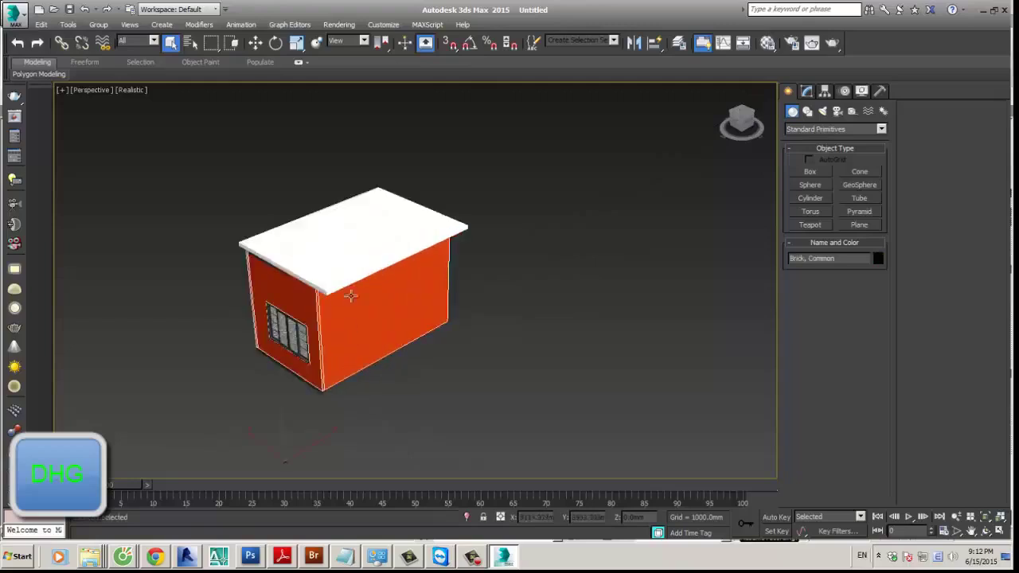
scroll(467, 173, down, 5)
scroll(469, 327, down, 2)
alt+middle_drag(469, 327, 52, 175)
scroll(515, 339, up, 3)
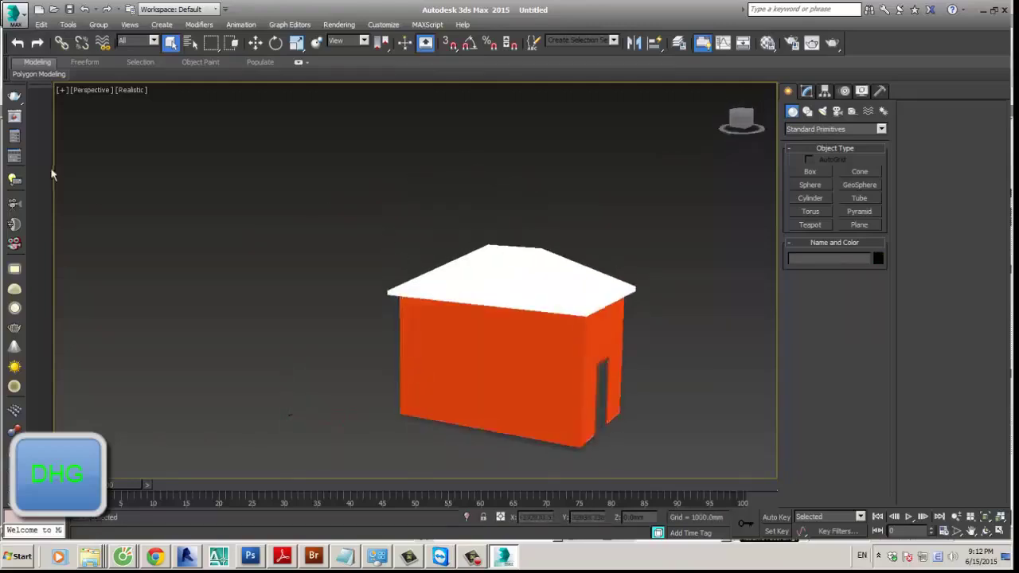
scroll(323, 191, down, 2)
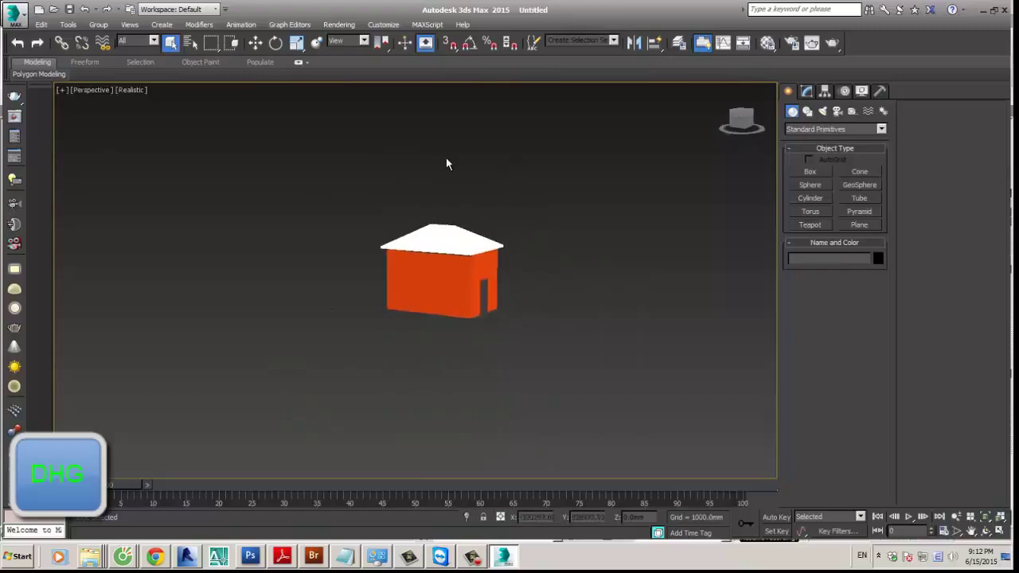
Step: Create a VRayPlane in the Top view next to the house's footprint
key(t)
key(z)
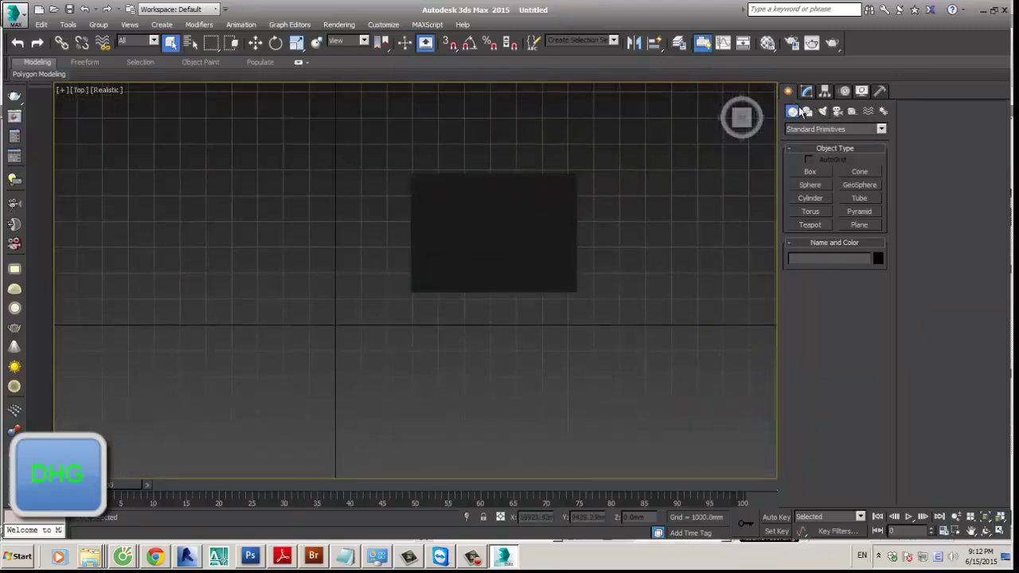
click(807, 92)
click(790, 91)
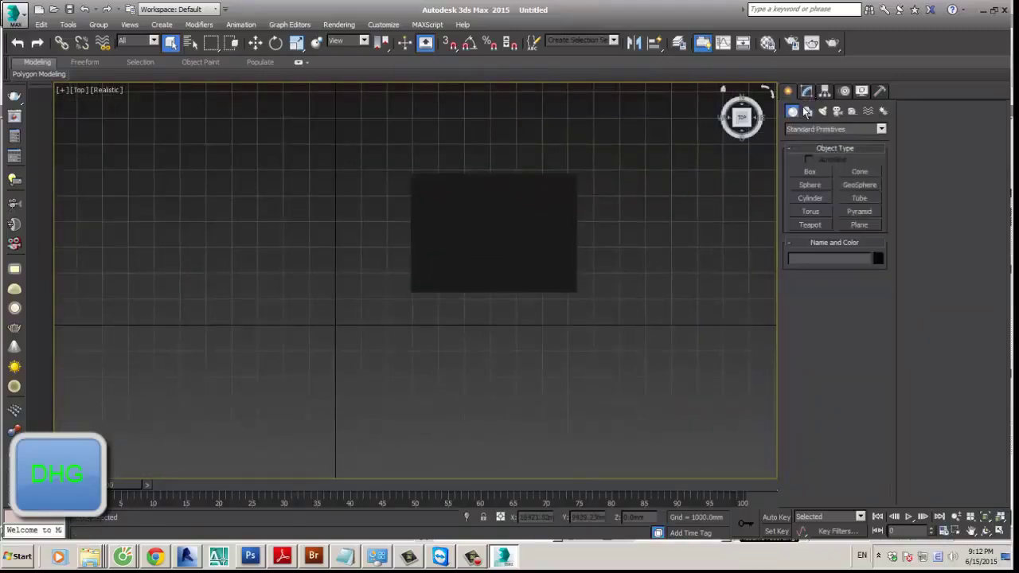
click(836, 129)
click(814, 254)
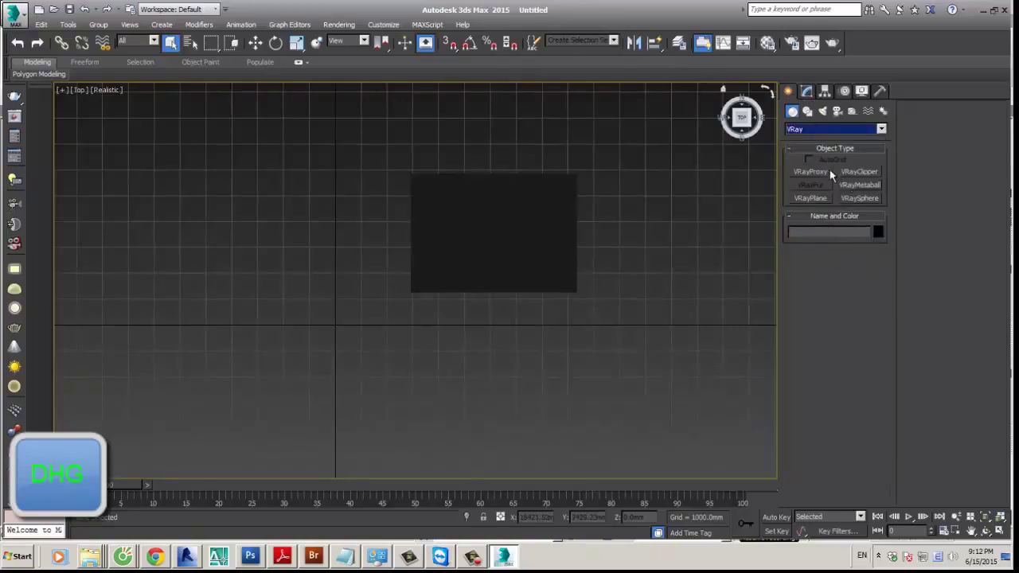
click(810, 198)
click(374, 243)
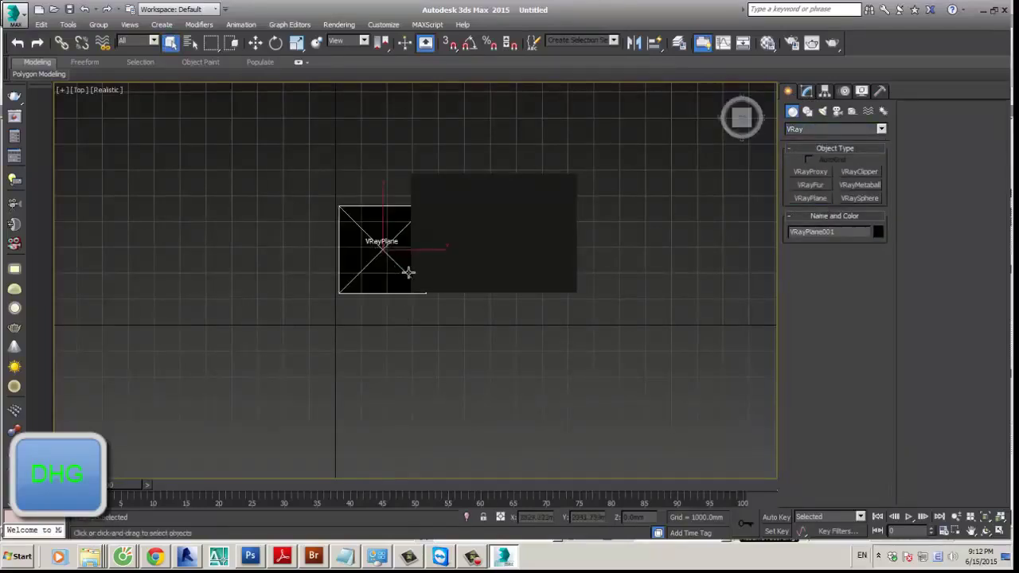
Step: Set the production renderer to V-Ray Adv 3.00.07 and return to the house in the Perspective view
key(p)
scroll(477, 239, down, 5)
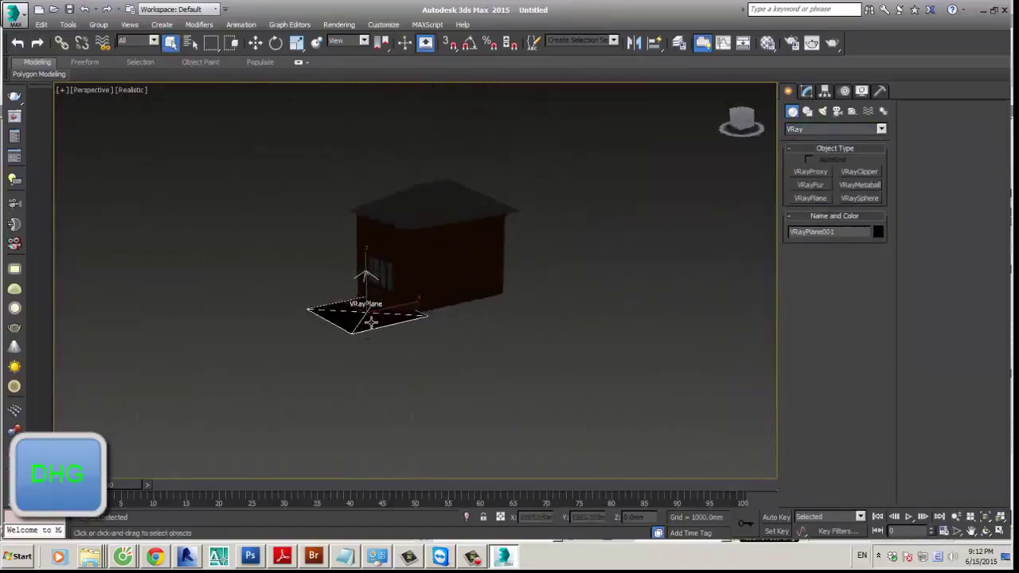
click(504, 272)
scroll(404, 221, up, 5)
alt+middle_drag(404, 220, 350, 44)
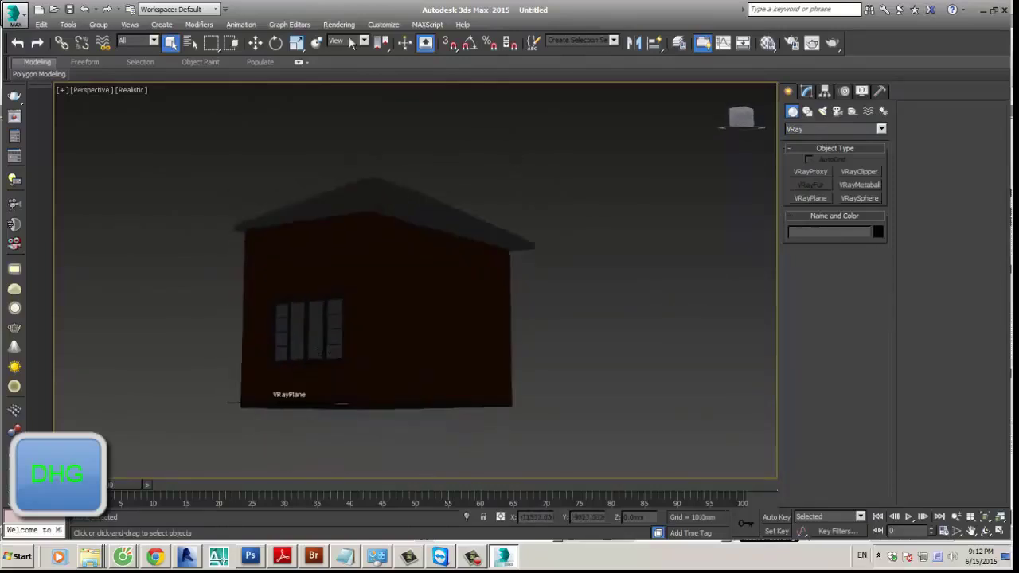
click(351, 24)
click(357, 49)
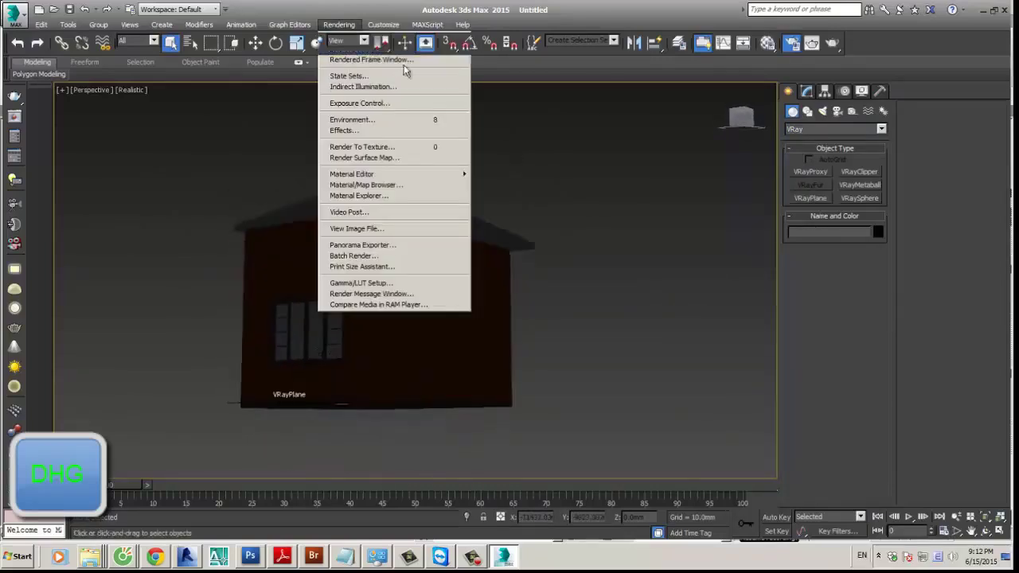
scroll(842, 442, down, 5)
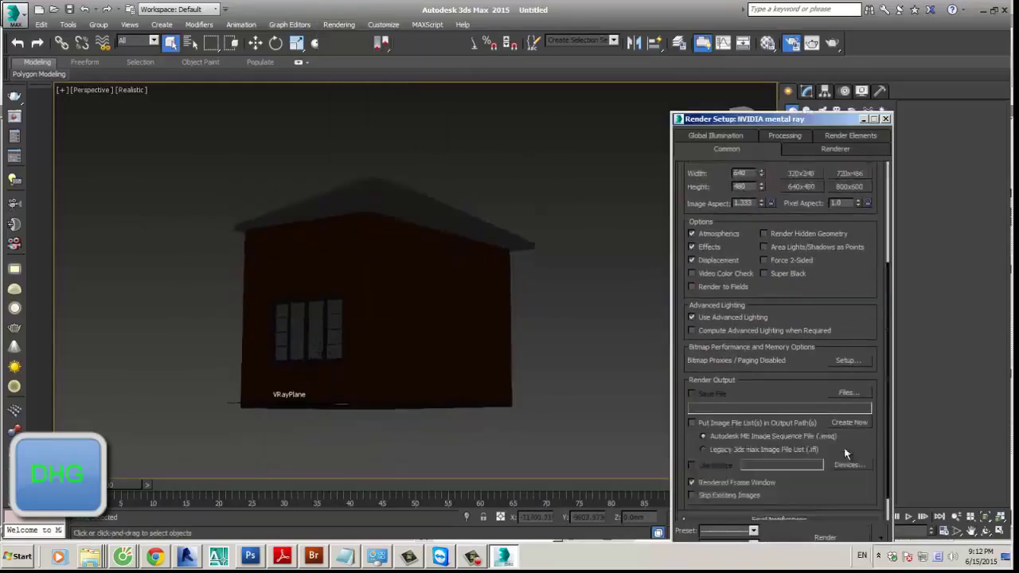
click(809, 513)
click(851, 458)
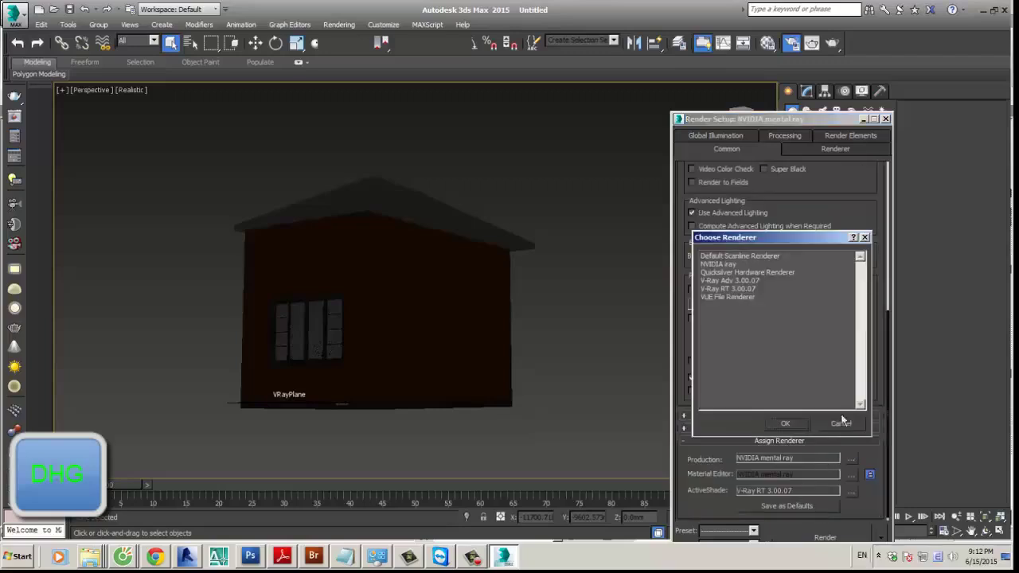
double_click(740, 280)
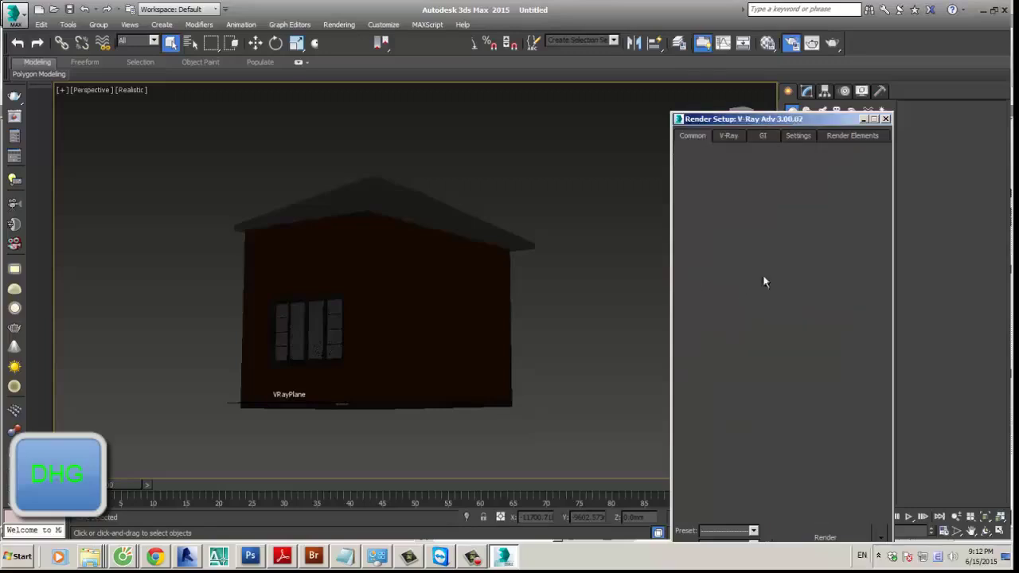
click(885, 118)
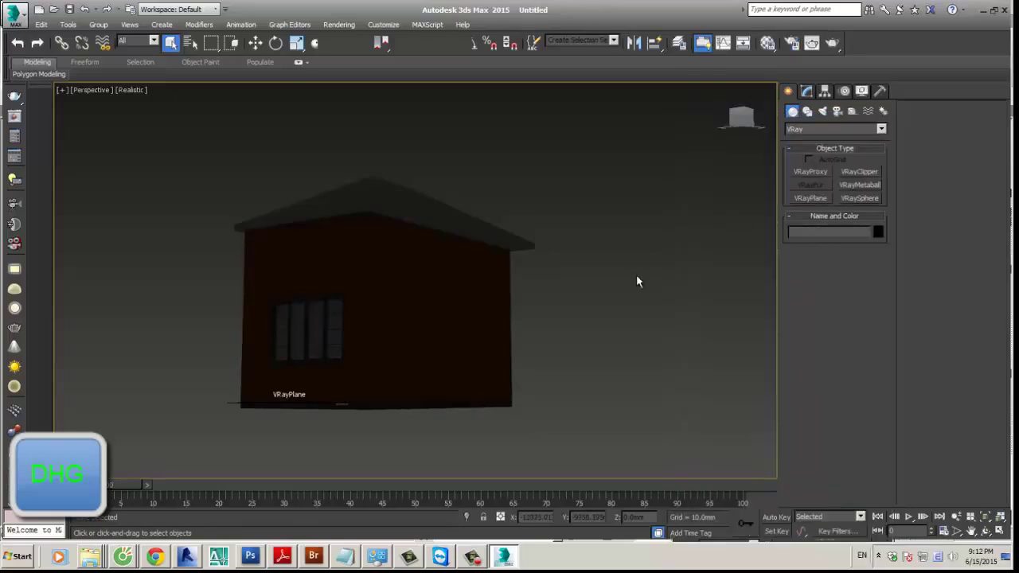
Step: Set the diffuse colour of the VRayMtl Material #1 to white
alt+middle_drag(635, 274, 621, 288)
key(m)
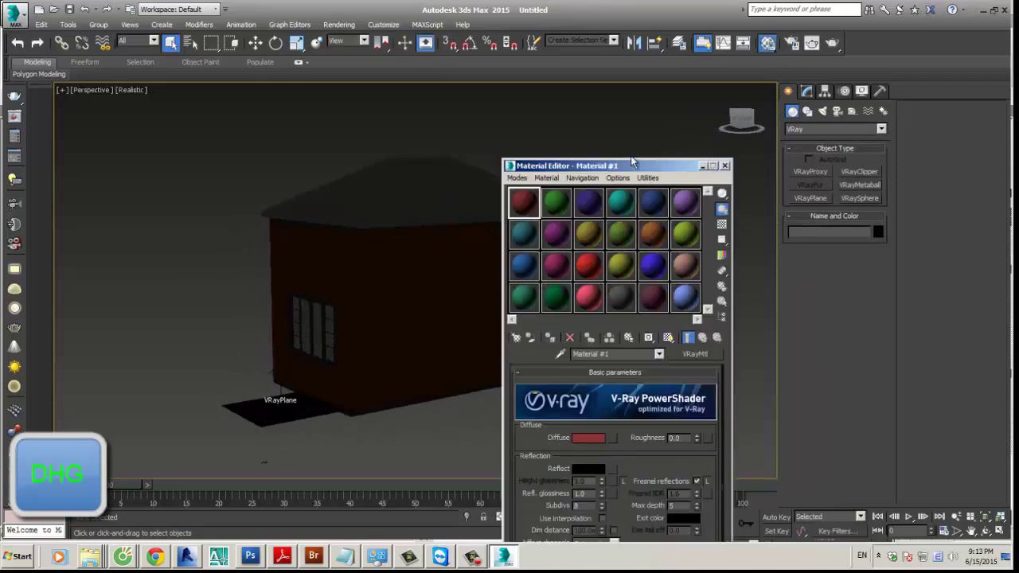
drag(637, 165, 791, 115)
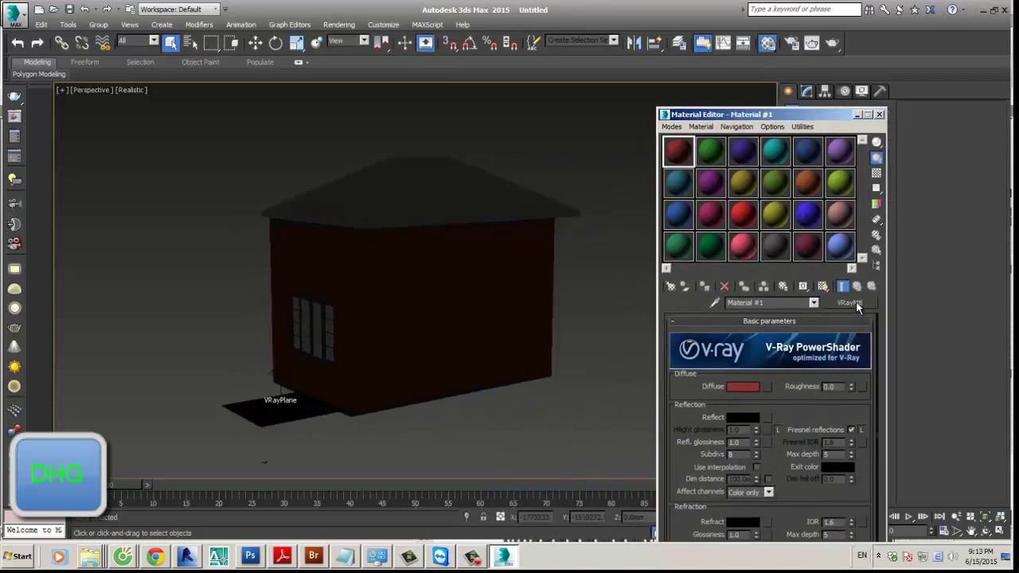
click(740, 386)
drag(358, 129, 360, 173)
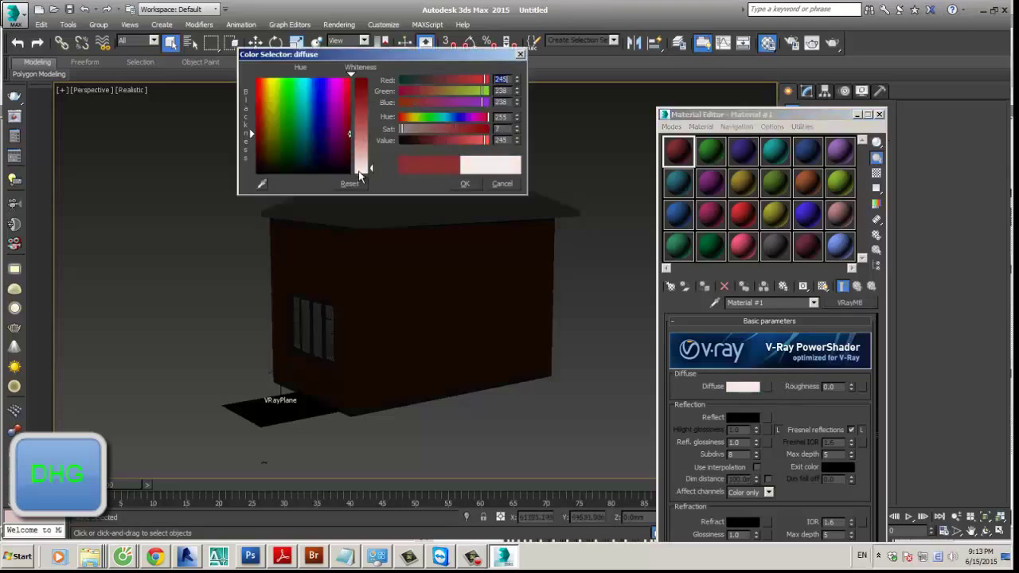
click(466, 184)
Step: Assign the white Material #1 to all the house objects and the VRayPlane
drag(607, 416, 96, 126)
click(702, 287)
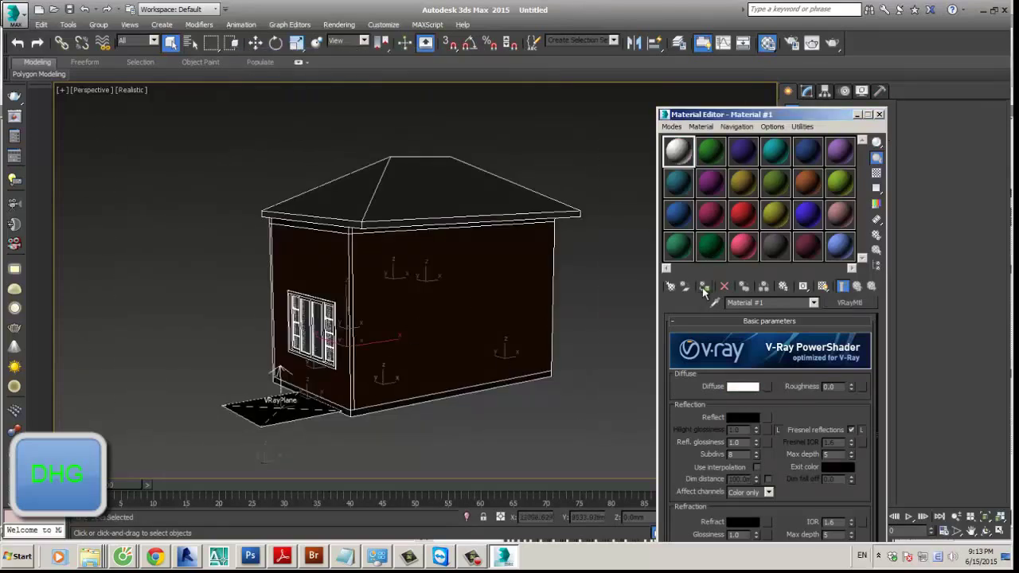
alt+middle_drag(607, 291, 536, 267)
click(536, 268)
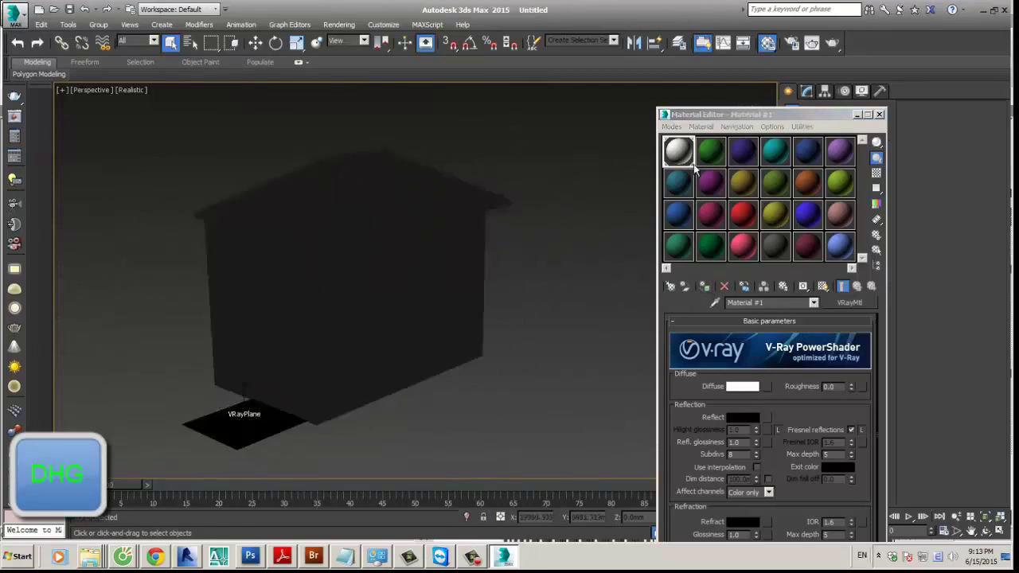
Step: Switch the Perspective view to Shaded display and minimise the Material Editor
drag(774, 118, 806, 143)
click(131, 90)
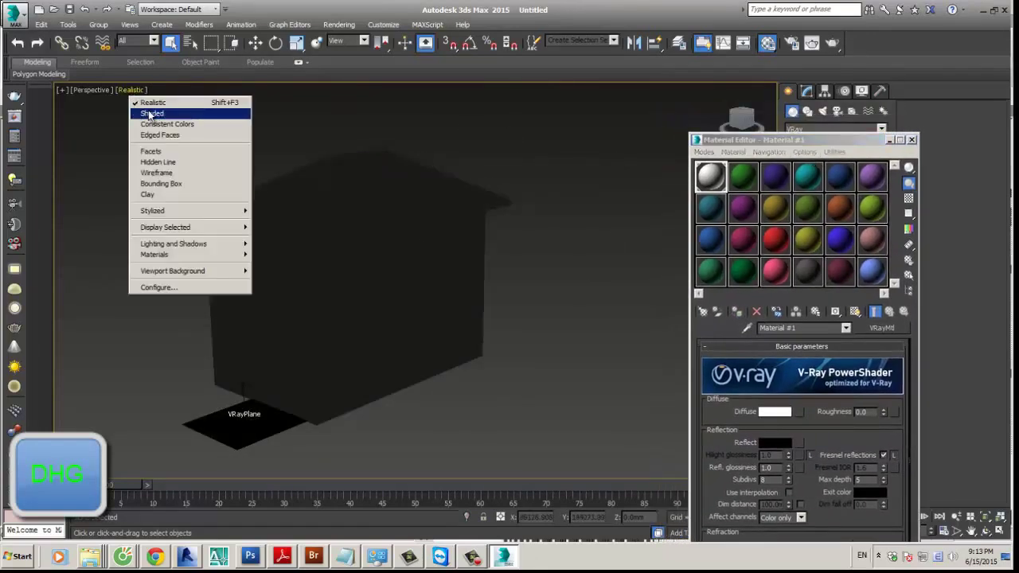
click(159, 111)
mouse_move(448, 148)
alt+middle_down()
mouse_move(489, 145)
mouse_move(412, 143)
mouse_move(473, 138)
alt+middle_up()
click(891, 140)
alt+middle_drag(510, 226, 398, 318)
scroll(375, 357, up, 4)
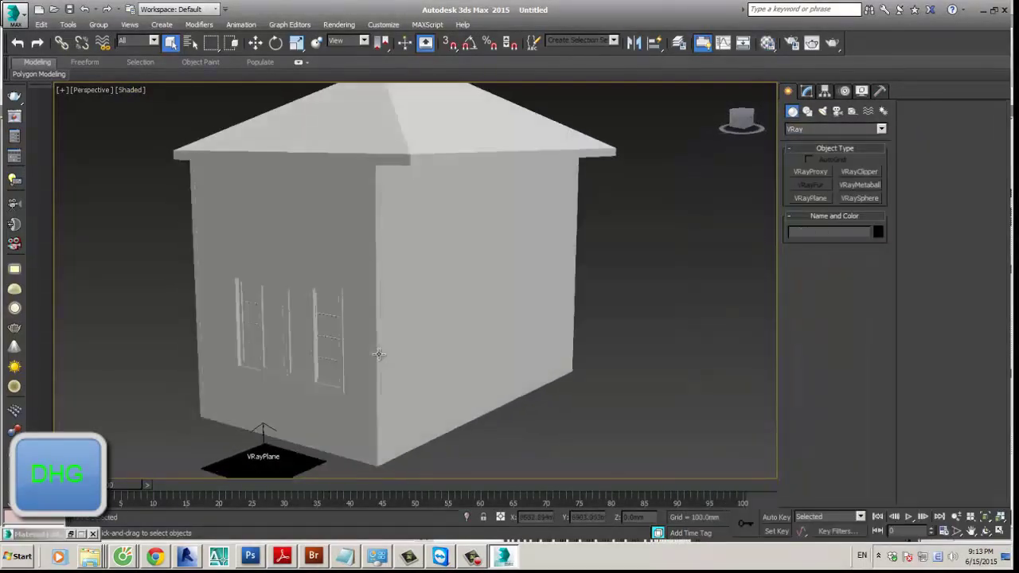
Step: Give Material #2 a light grey-blue diffuse colour and a Falloff map for reflection
key(m)
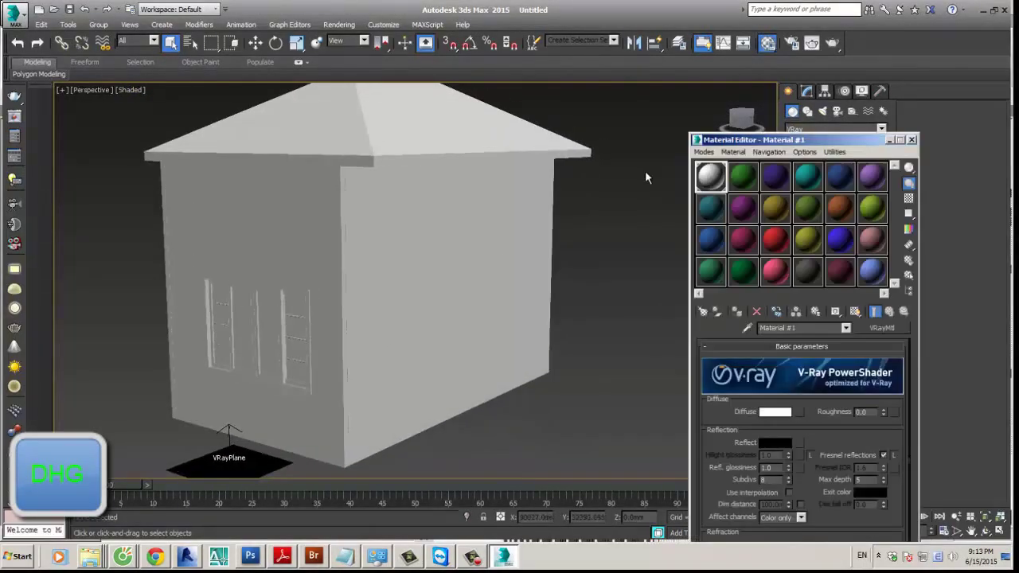
click(742, 176)
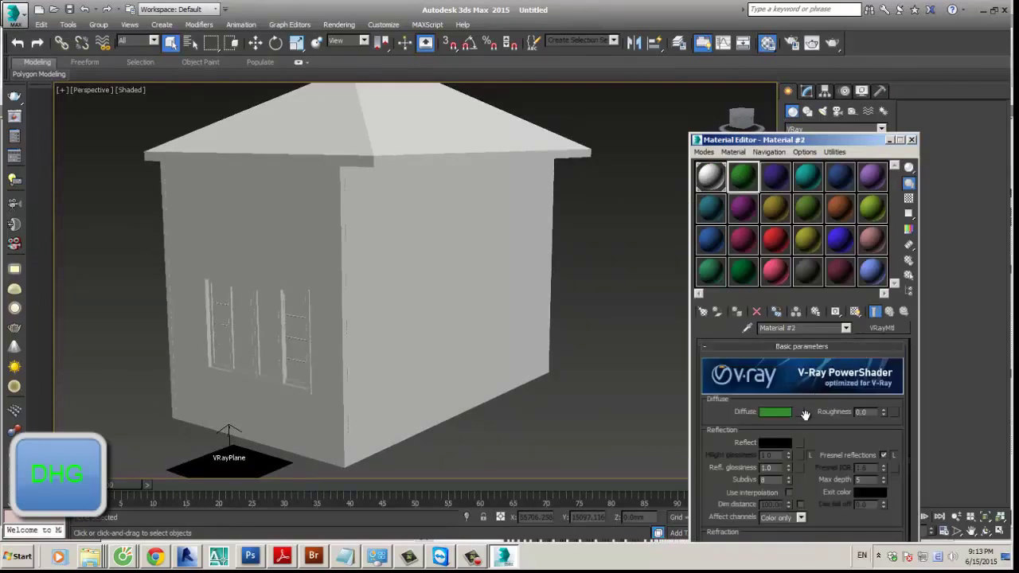
click(780, 412)
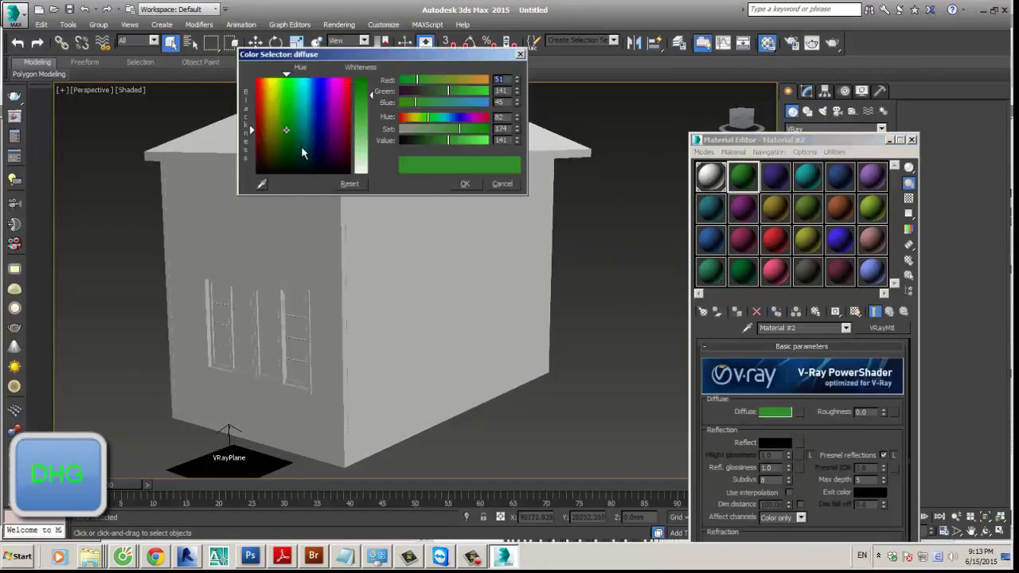
click(301, 146)
click(462, 184)
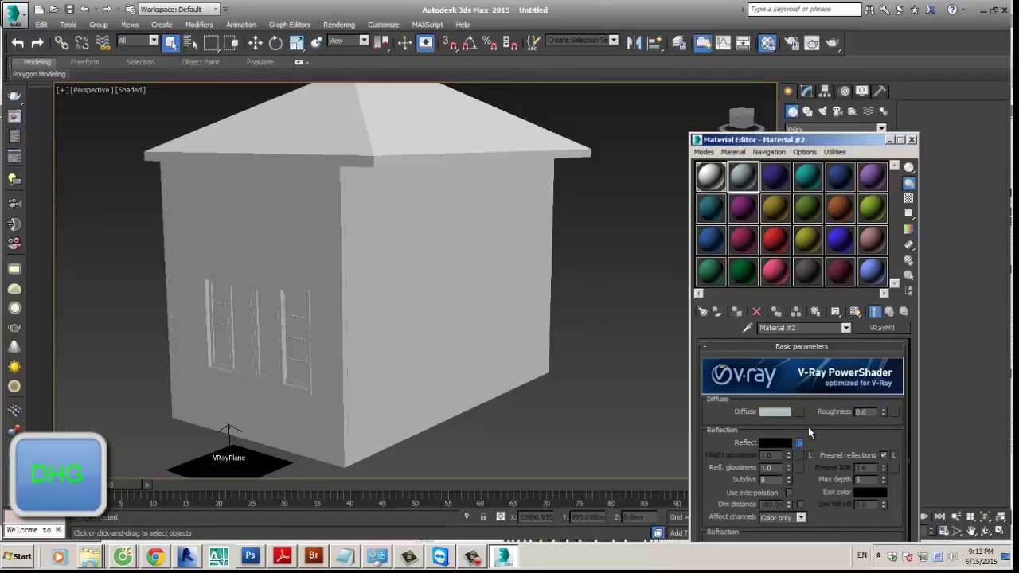
click(798, 442)
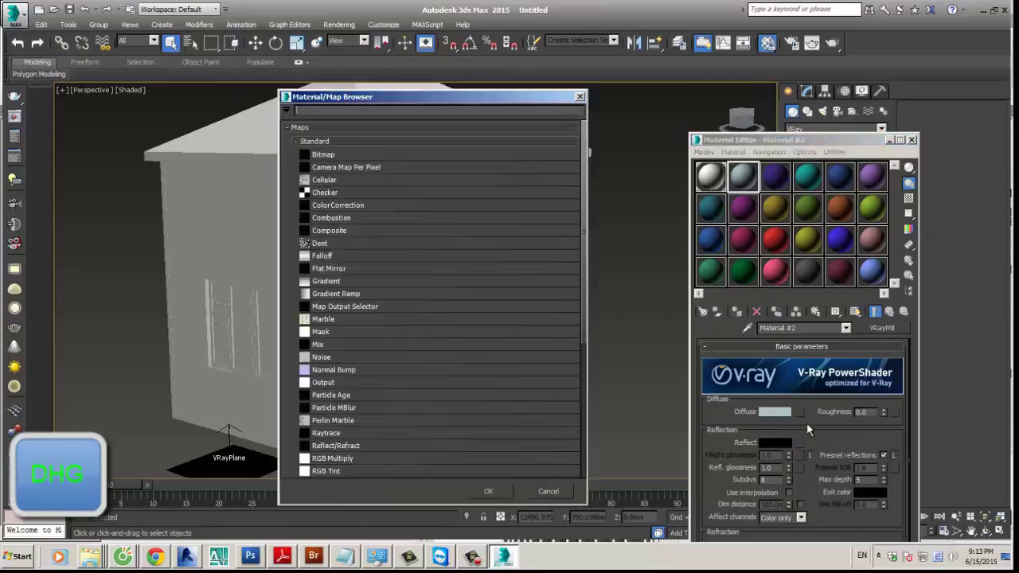
double_click(354, 258)
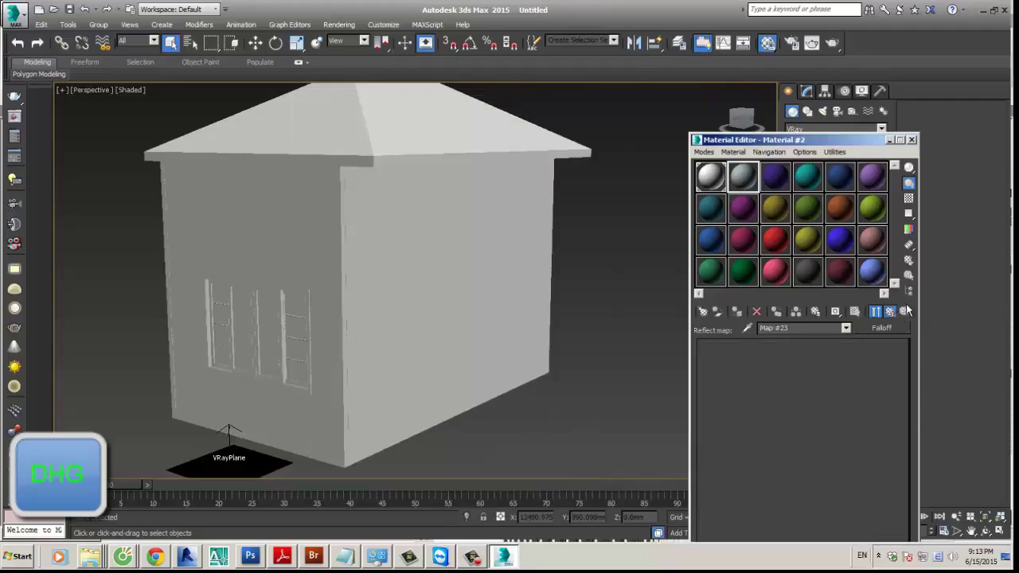
click(905, 311)
Step: Set Material #2's refraction colour to a light grey so it acts as glass
scroll(824, 430, down, 2)
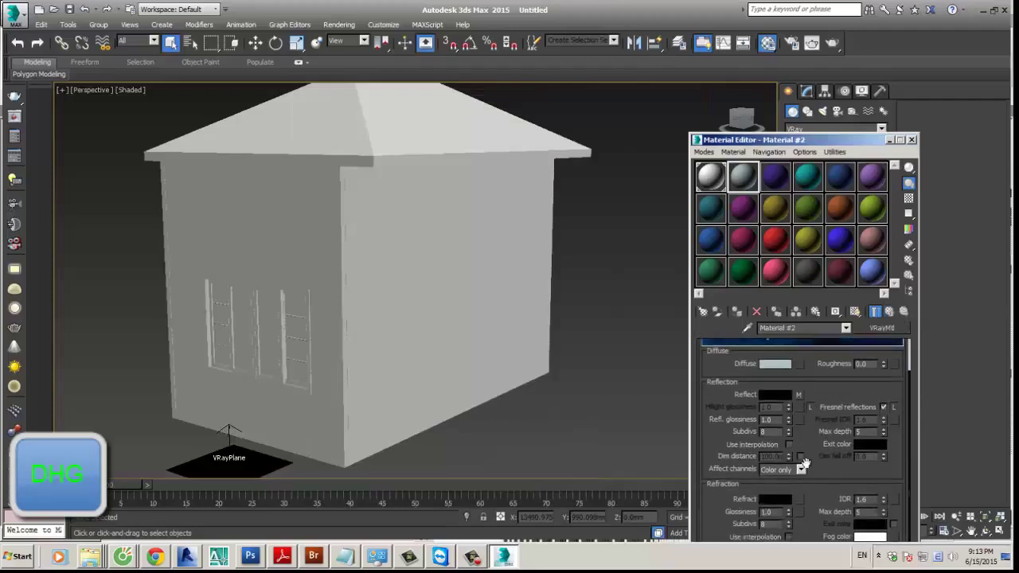
scroll(813, 434, down, 2)
click(772, 460)
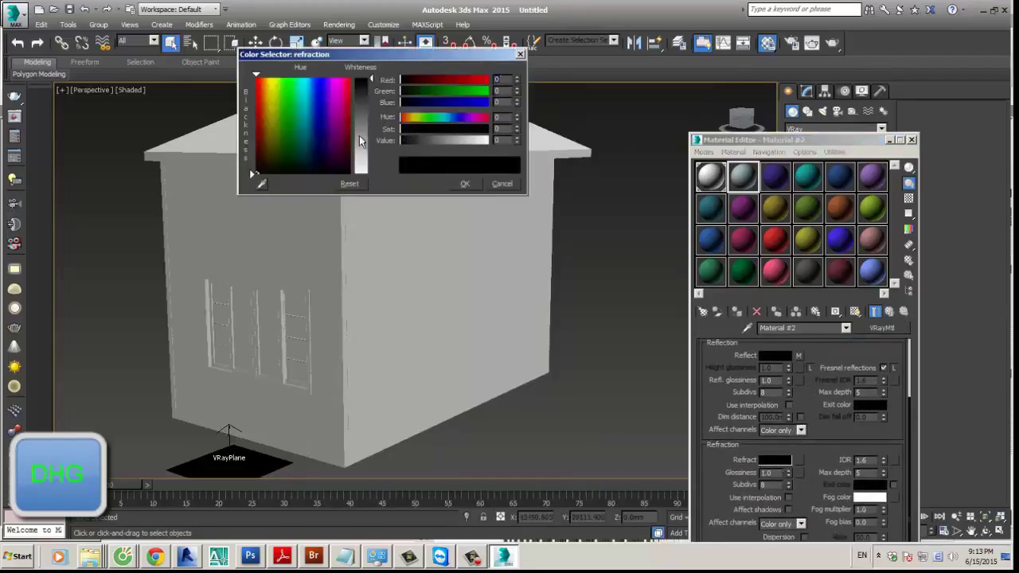
drag(360, 140, 360, 169)
click(465, 183)
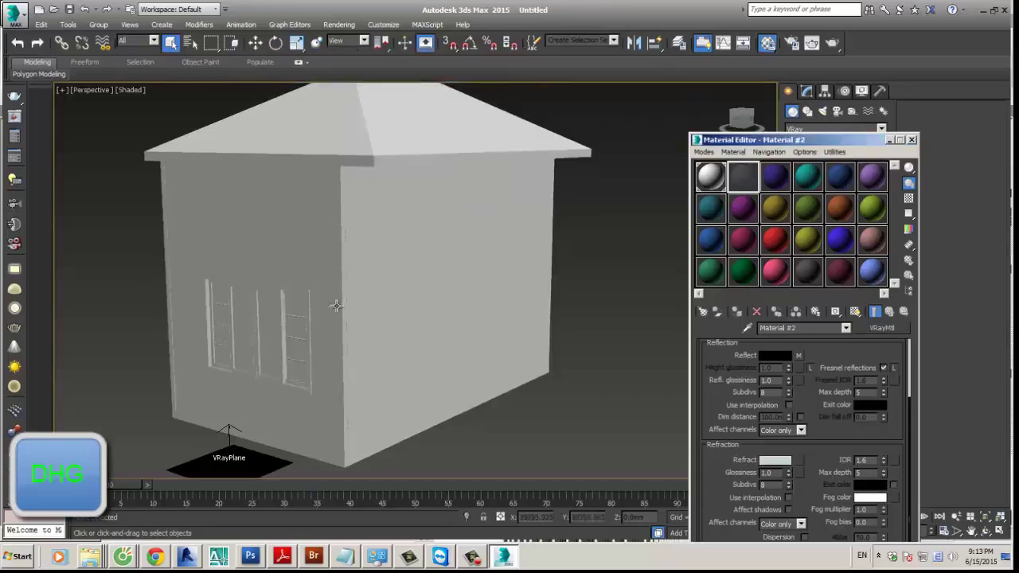
Step: Assign the glass Material #2 to the panes of the house's window
scroll(270, 307, up, 6)
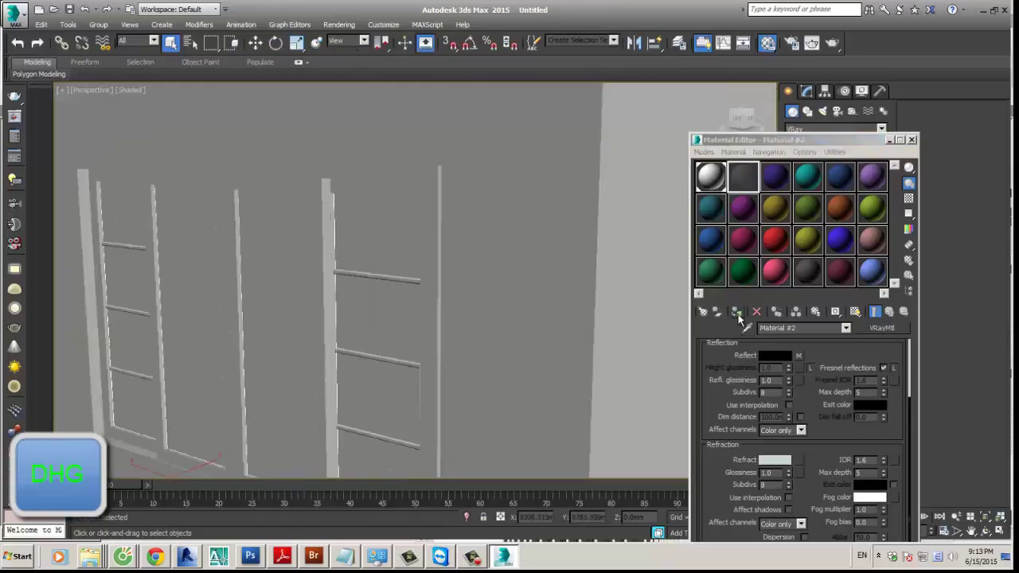
scroll(380, 330, down, 5)
alt+middle_drag(380, 329, 525, 279)
scroll(374, 350, up, 3)
scroll(492, 291, up, 4)
Step: Copy the white material to the slot below it and make the copy's diffuse colour dark grey
drag(714, 181, 711, 208)
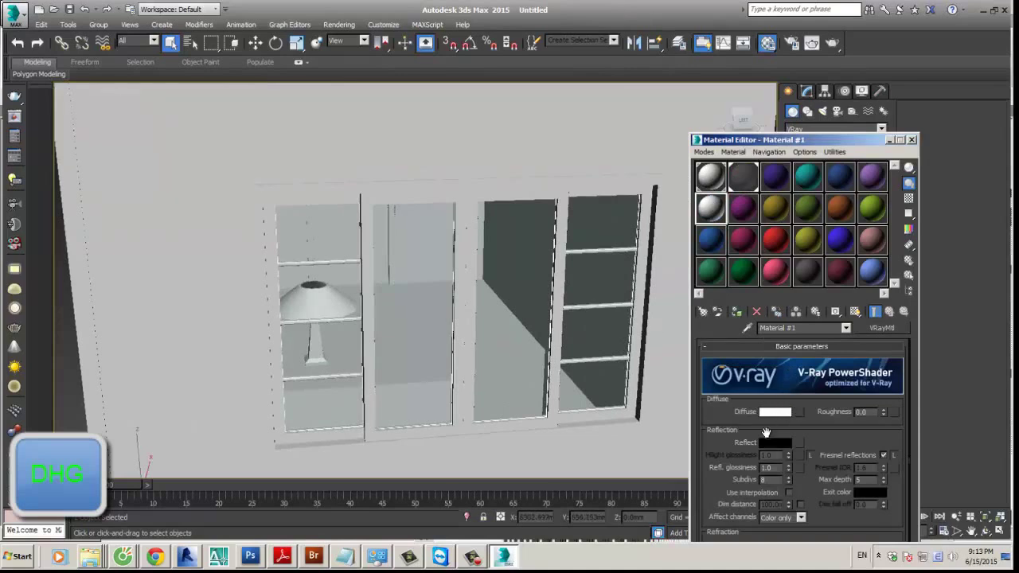
click(784, 411)
click(365, 104)
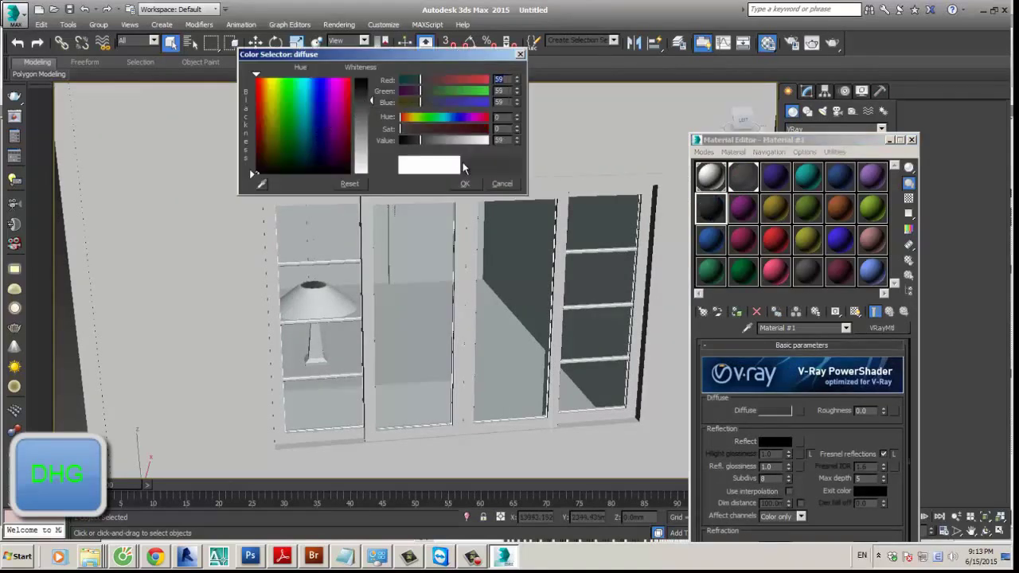
click(465, 184)
alt+middle_drag(504, 228, 557, 238)
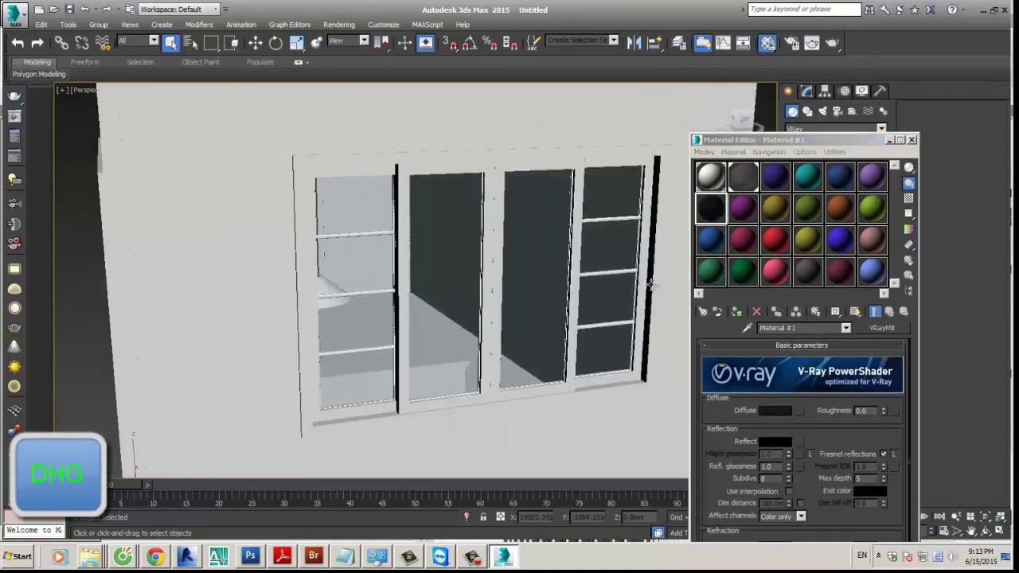
Step: Set the dark material's reflection to a dark grey of about 35 and its reflection glossiness to 0.7
click(774, 442)
click(367, 95)
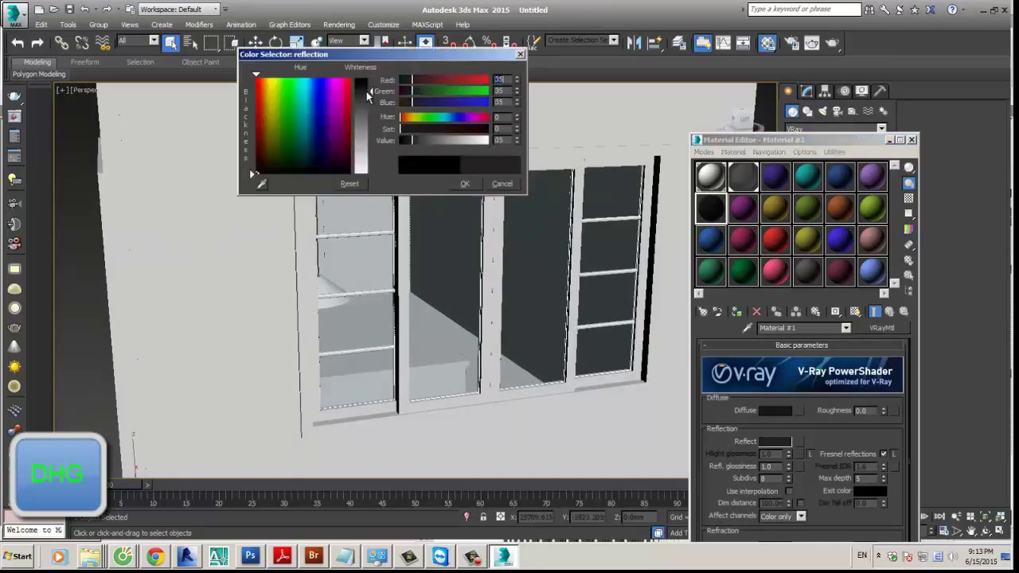
click(465, 185)
alt+middle_drag(526, 331, 738, 446)
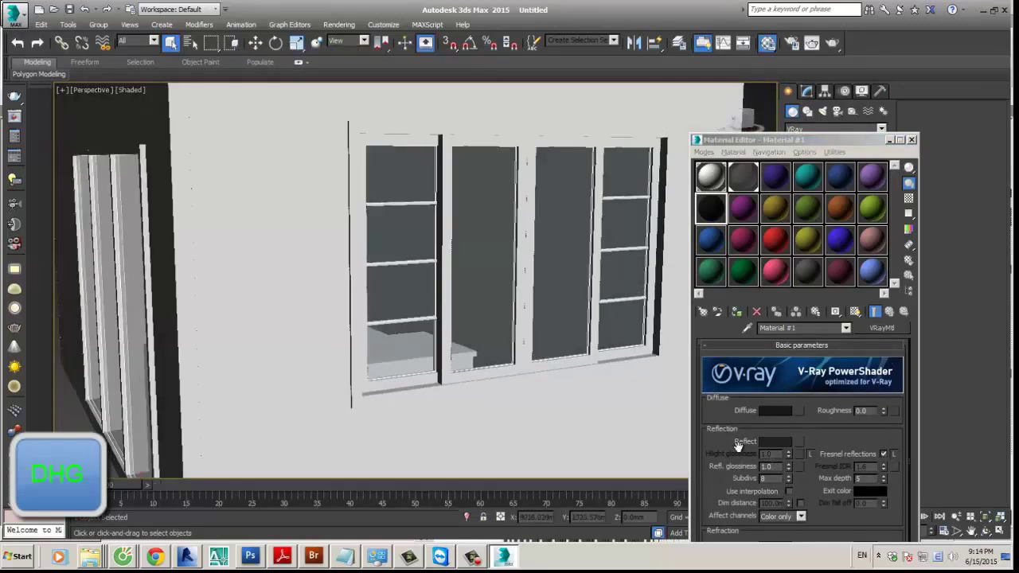
double_click(769, 466)
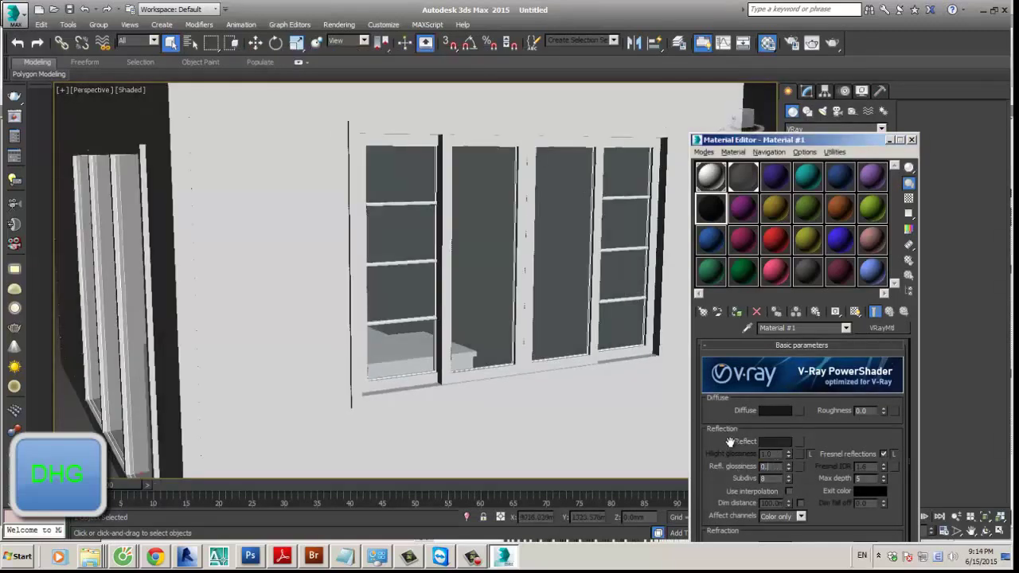
Step: Rename the dark material "nhom den" while assigning it to the selected window panes, and undo the assignment
click(736, 311)
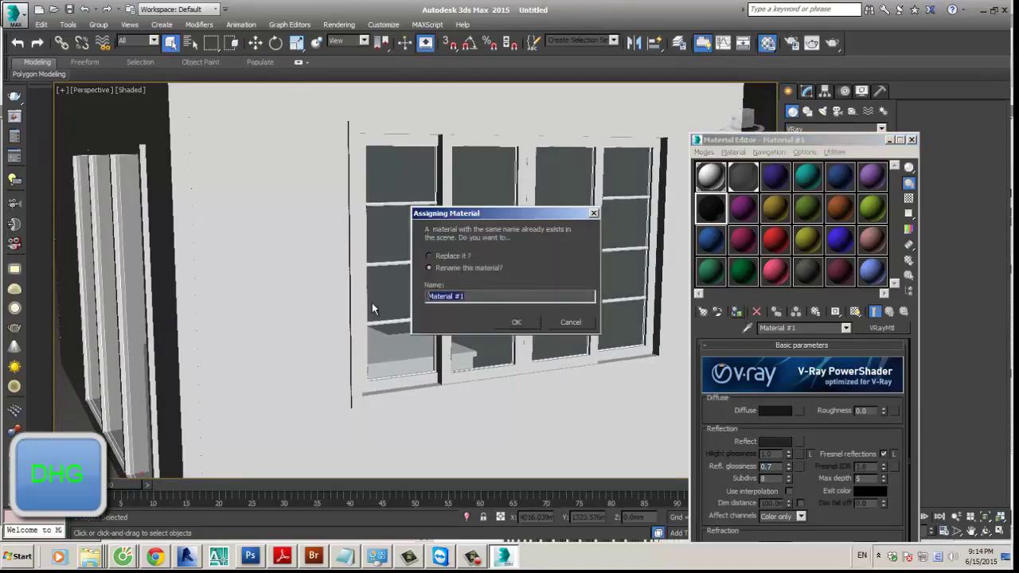
text(nhom den)
key(Return)
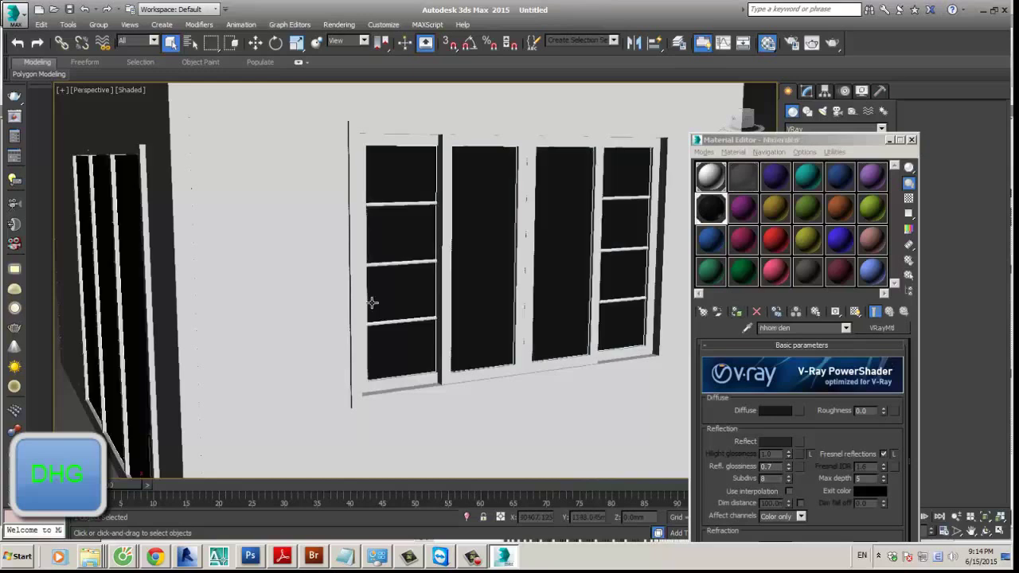
middle_drag(372, 303, 365, 282)
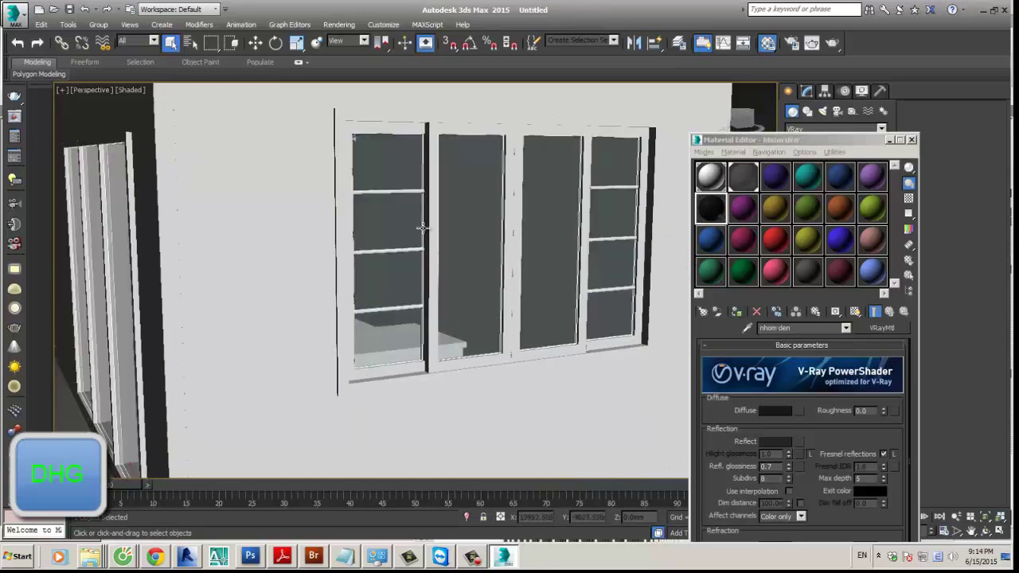
Step: Assign the nhom den material to the window frames, leaving the panes as glass
click(428, 215)
click(736, 312)
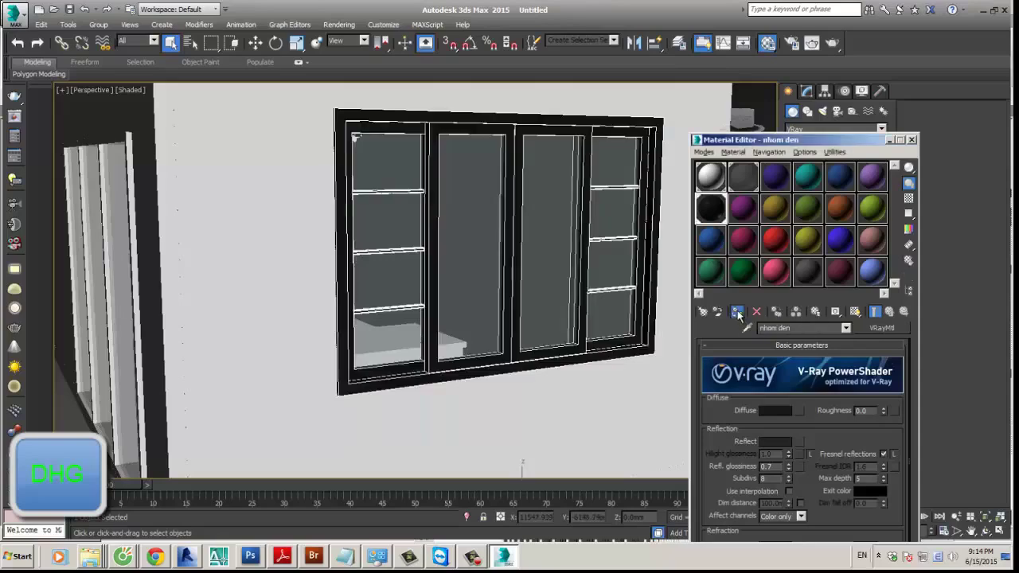
scroll(587, 289, up, 3)
middle_drag(587, 289, 706, 318)
scroll(579, 304, up, 3)
scroll(579, 303, down, 4)
click(736, 312)
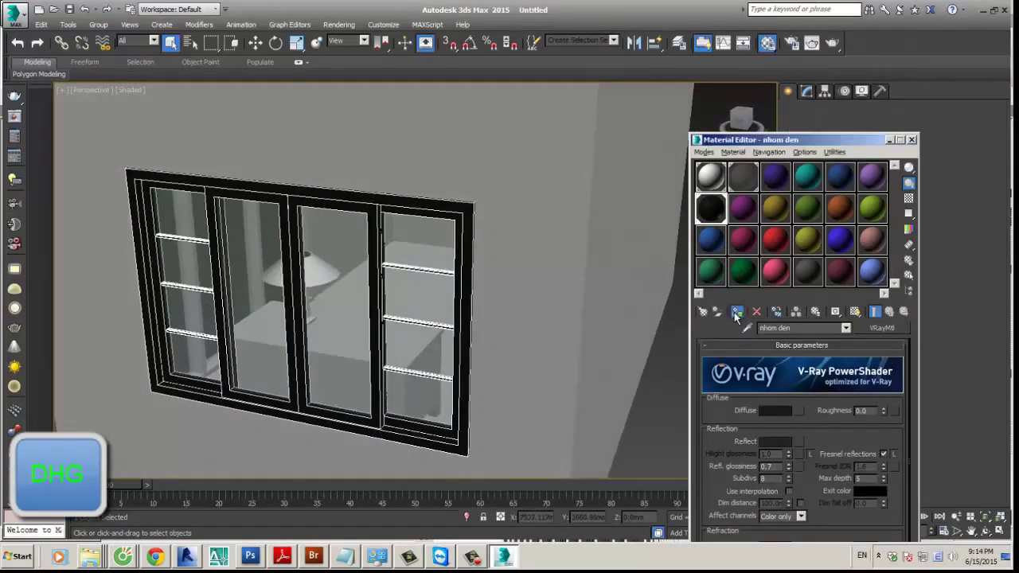
Step: Assign the nhom den material to the frames of the three-panel glazed opening as well
scroll(466, 302, up, 3)
scroll(491, 302, down, 5)
scroll(566, 313, up, 4)
scroll(405, 325, up, 2)
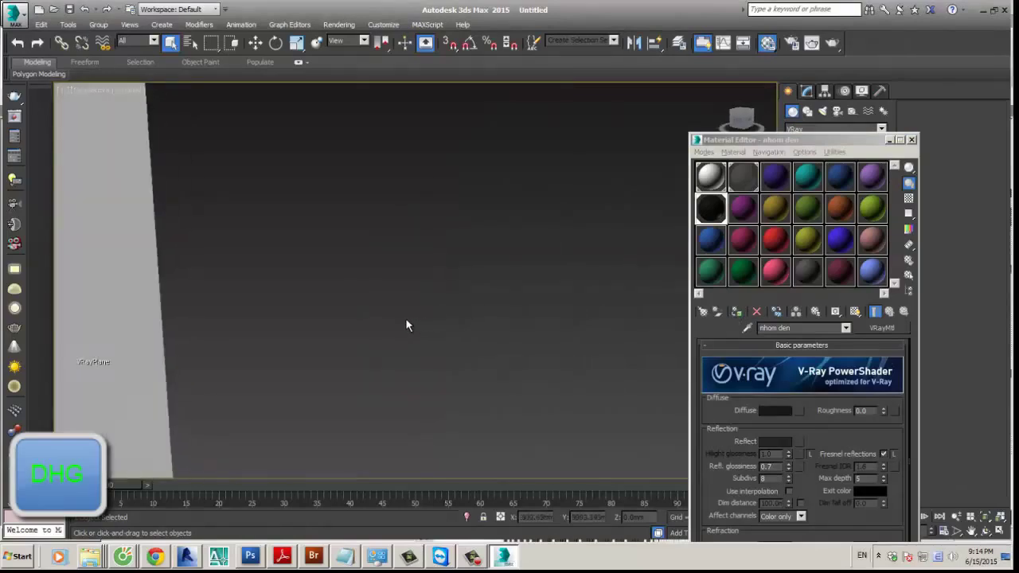
scroll(405, 325, down, 4)
scroll(356, 310, up, 4)
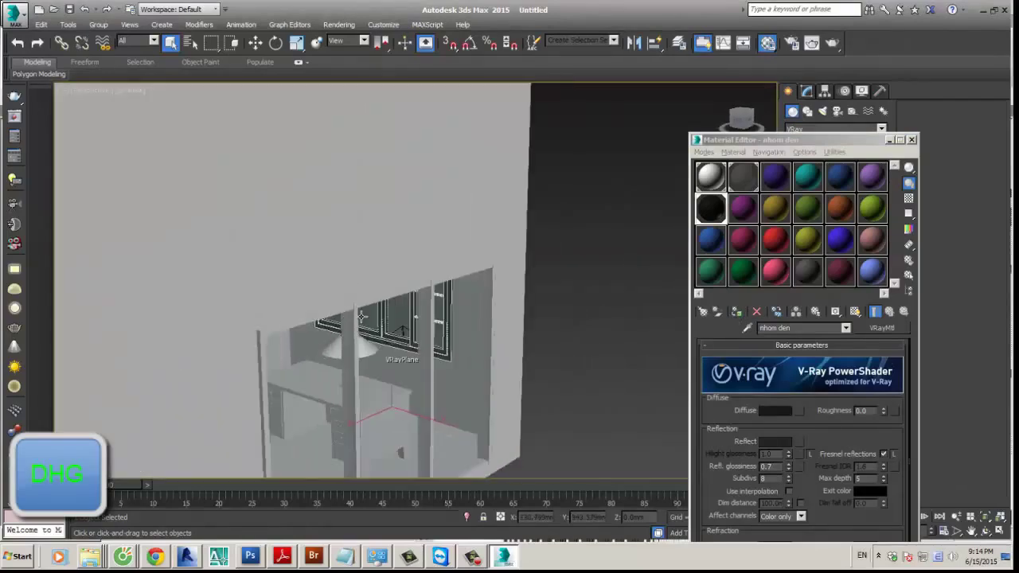
click(735, 314)
scroll(393, 297, up, 4)
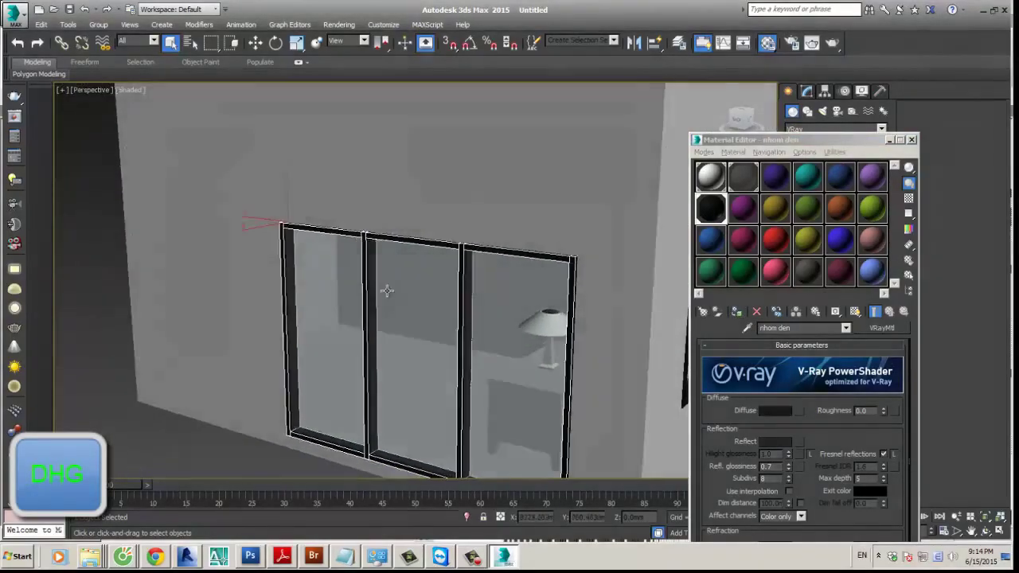
scroll(467, 284, down, 3)
scroll(467, 284, up, 4)
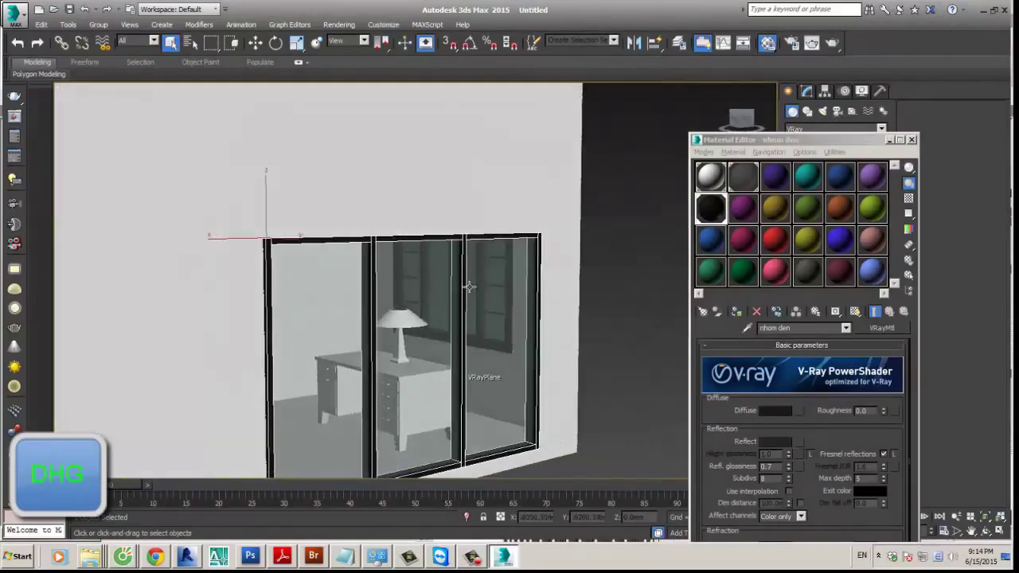
Step: Try to switch the viewport to a camera view, and minimize the Material Editor
scroll(469, 286, down, 5)
alt+middle_drag(491, 315, 513, 299)
key(c)
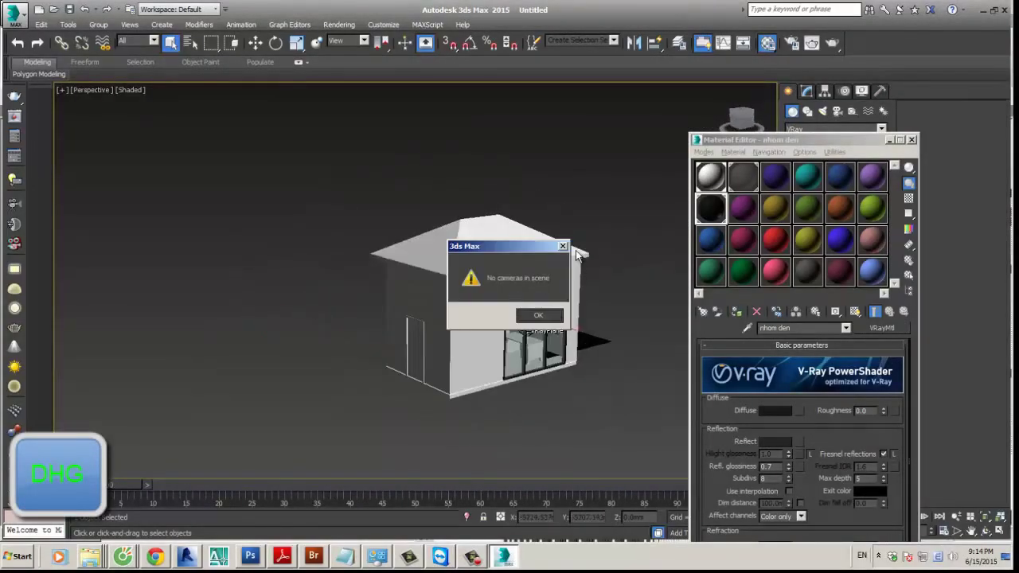
key(Return)
click(889, 139)
alt+middle_drag(509, 239, 607, 198)
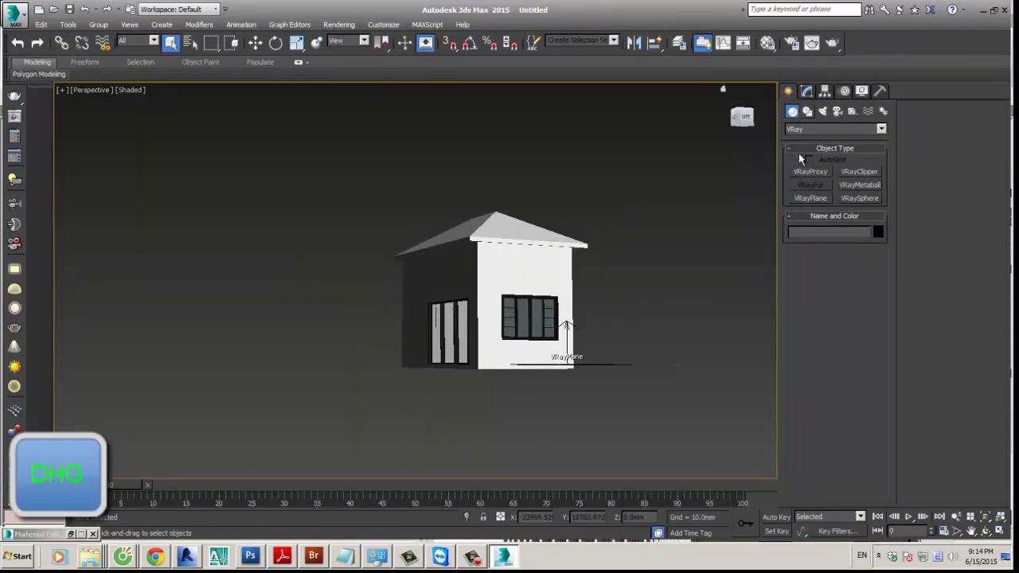
Step: Create a Target camera in the wireframe top view, placed outside the house beyond its upper-left corner and aimed into the house
key(t)
key(z)
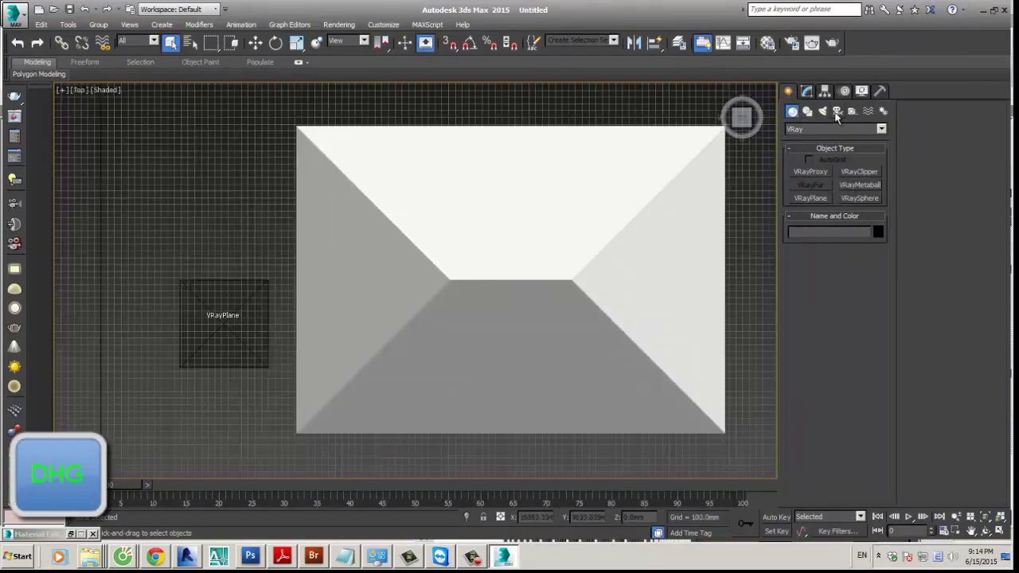
click(837, 110)
click(810, 171)
scroll(537, 262, down, 5)
key(F3)
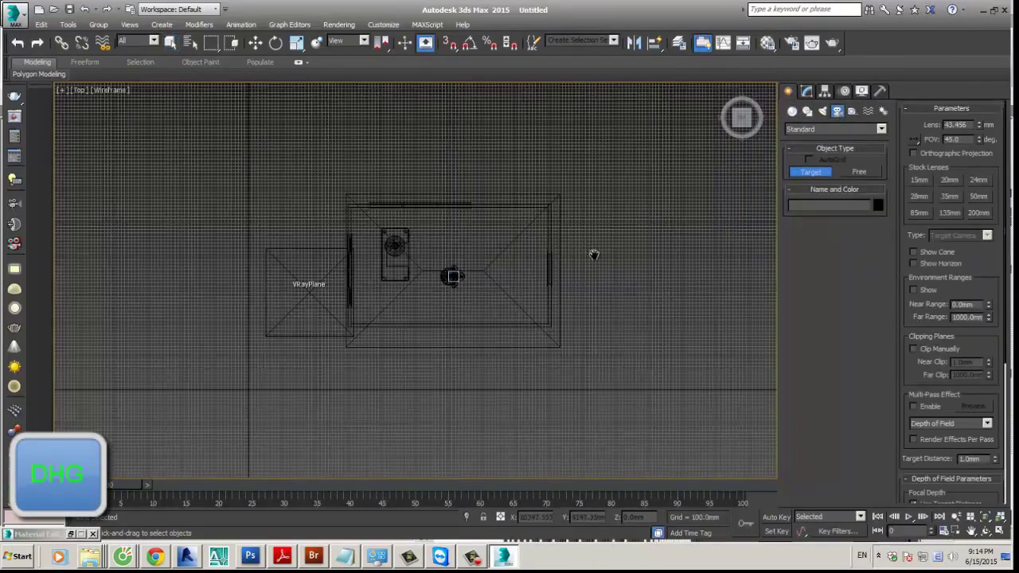
scroll(390, 270, down, 3)
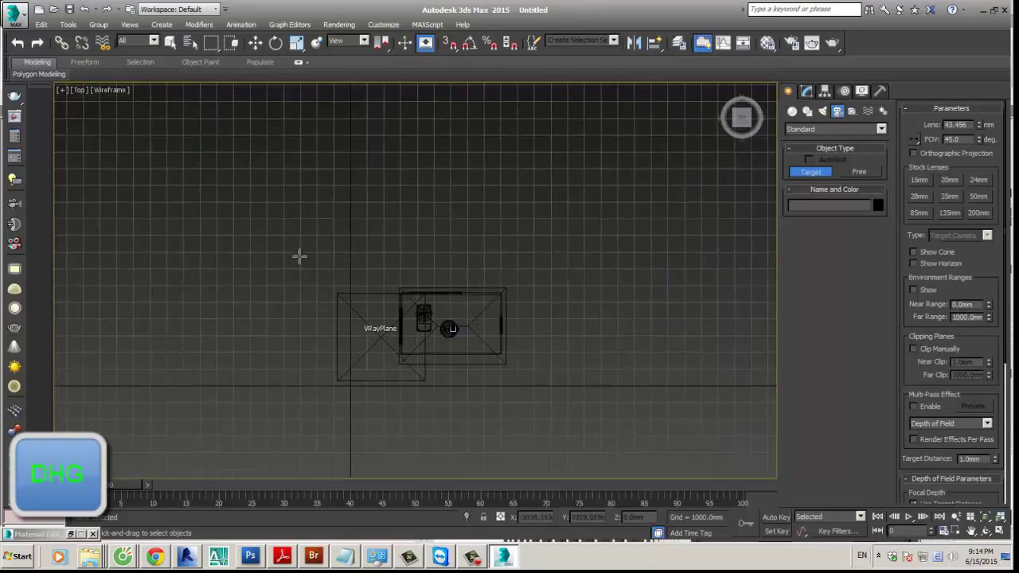
drag(289, 246, 460, 321)
right_click(575, 328)
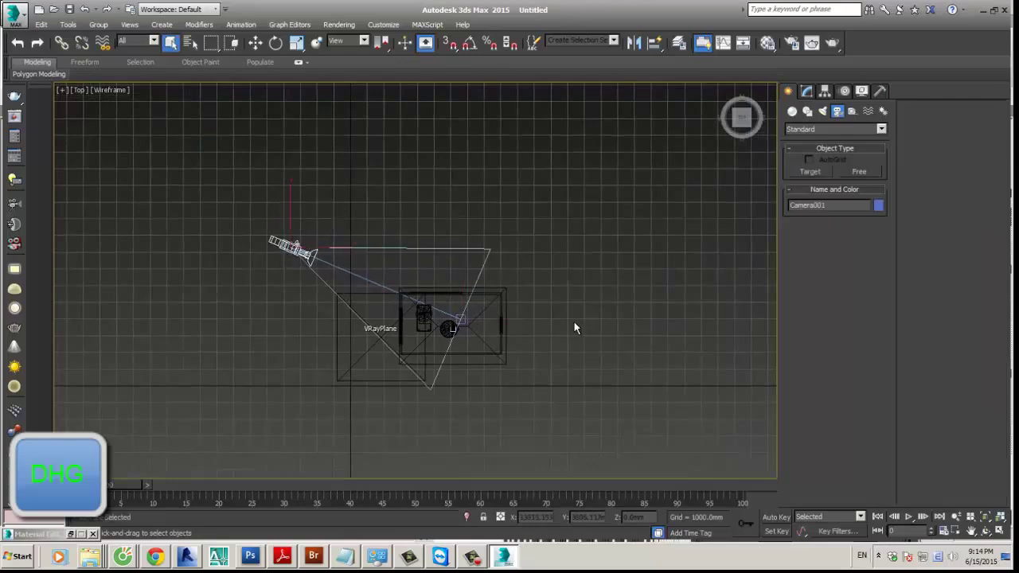
Step: Check the camera in the front view, and look through it in shaded display with safe frames on
key(f)
scroll(563, 297, up, 3)
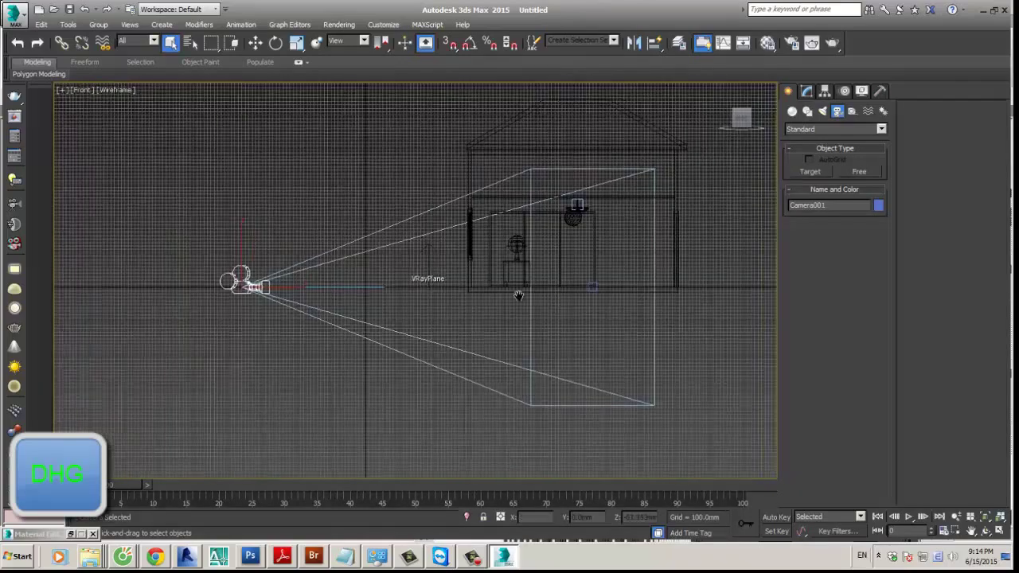
key(c)
key(F3)
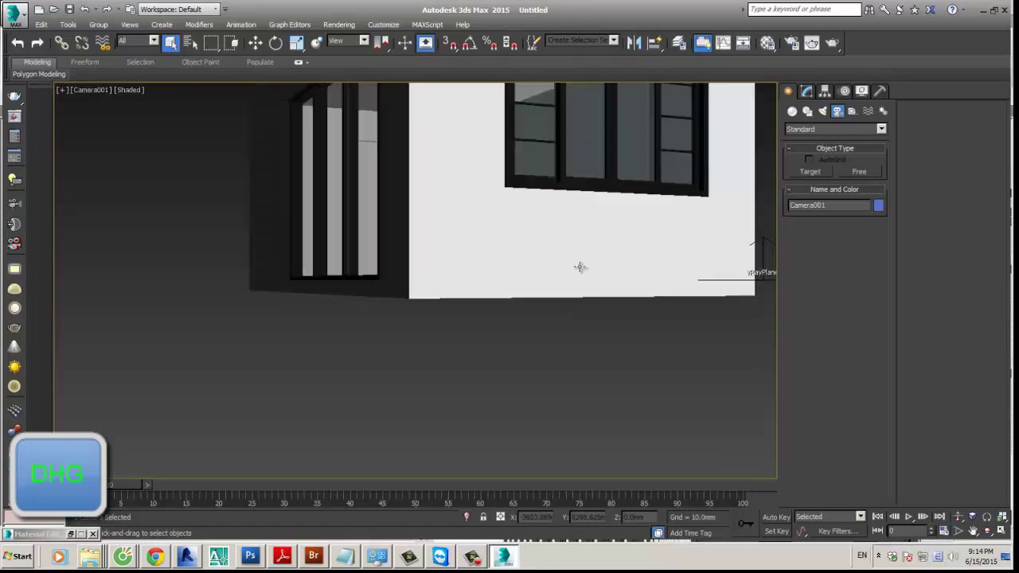
key(shift+f)
Step: Dolly the camera back and shift its view until the whole house, including the roof, sits inside the frame
click(958, 517)
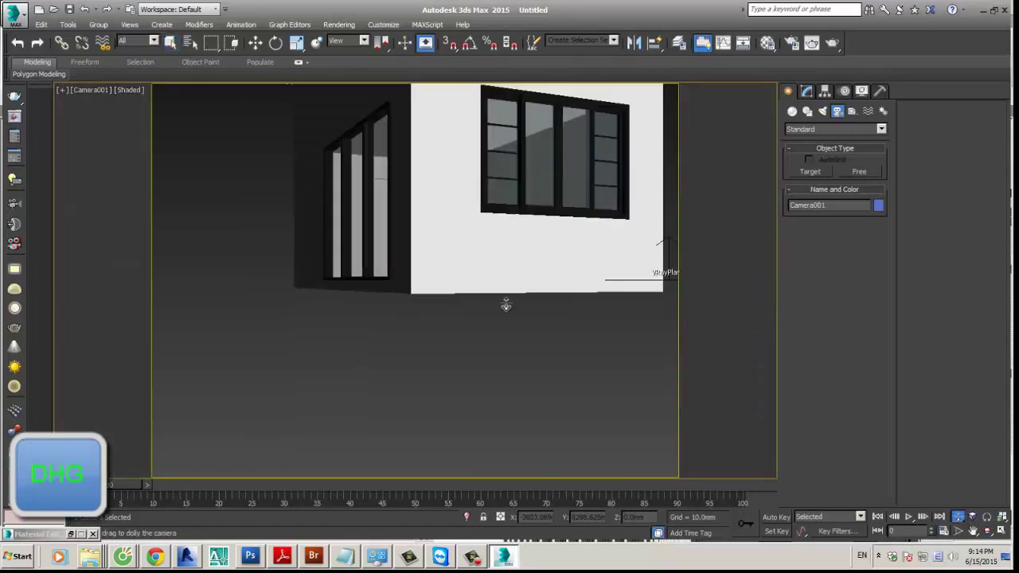
drag(506, 305, 503, 355)
right_click(503, 354)
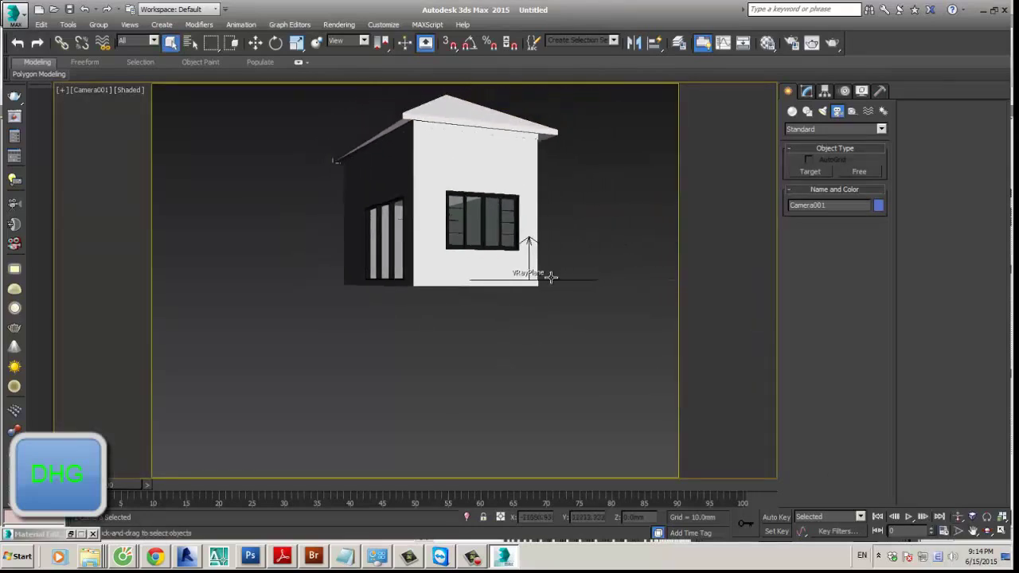
click(972, 530)
drag(516, 319, 523, 341)
right_click(604, 262)
click(607, 260)
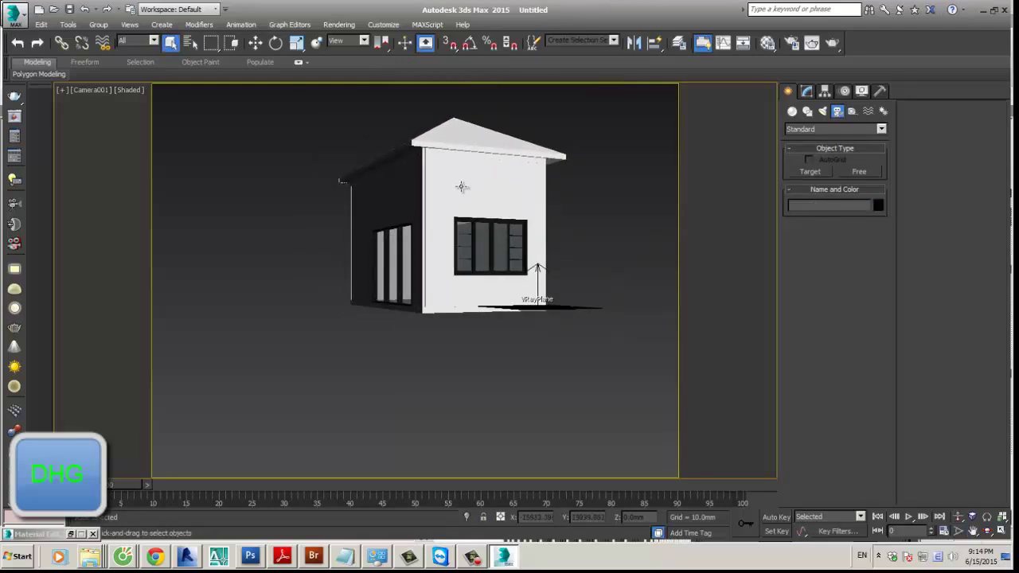
Step: Start a V-Ray VRaySun light in the top view, leaving empty space around the house for placing it
key(t)
scroll(474, 223, down, 6)
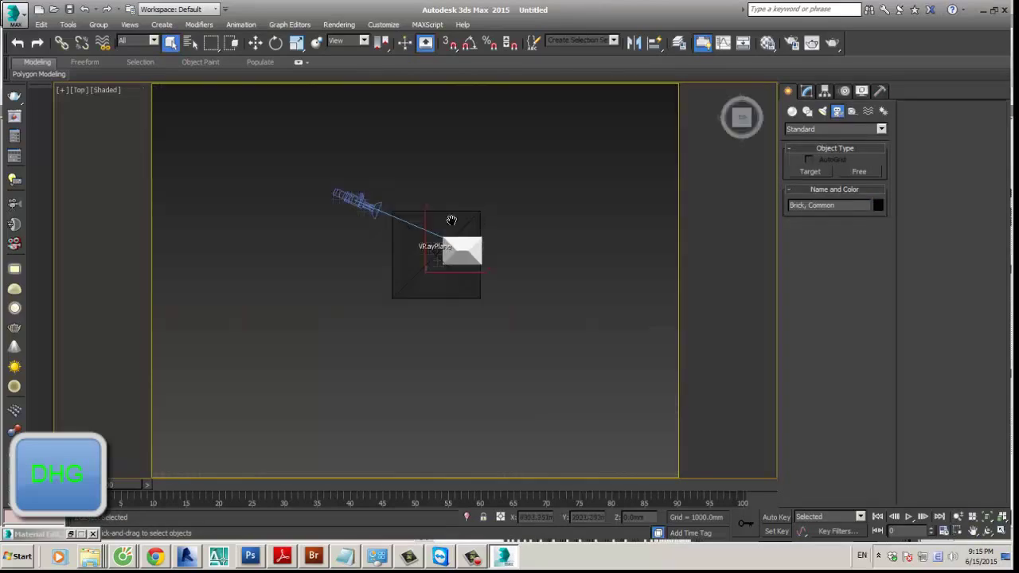
middle_drag(452, 220, 416, 231)
click(823, 111)
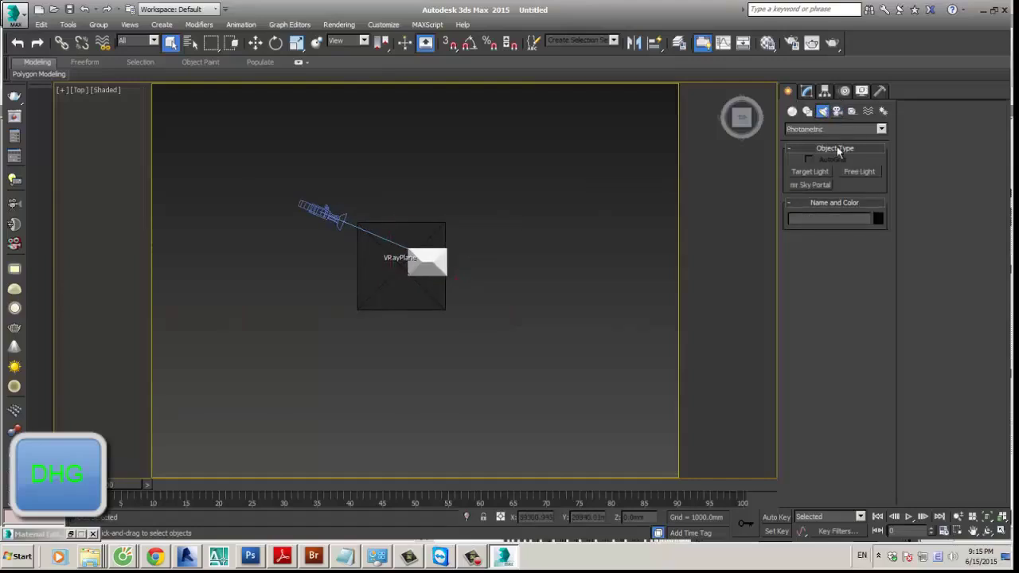
click(828, 129)
click(806, 162)
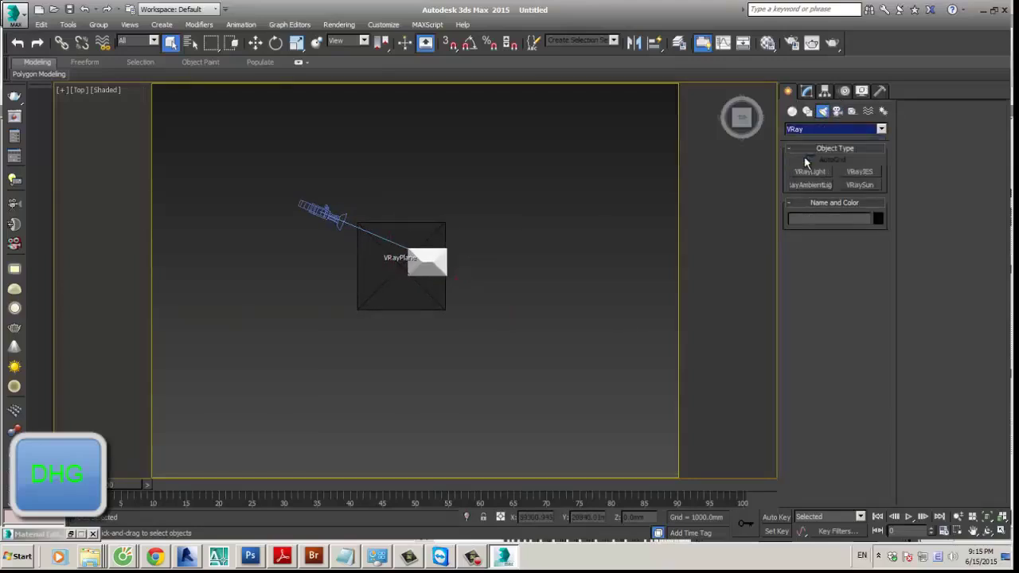
click(859, 185)
middle_drag(415, 263, 494, 313)
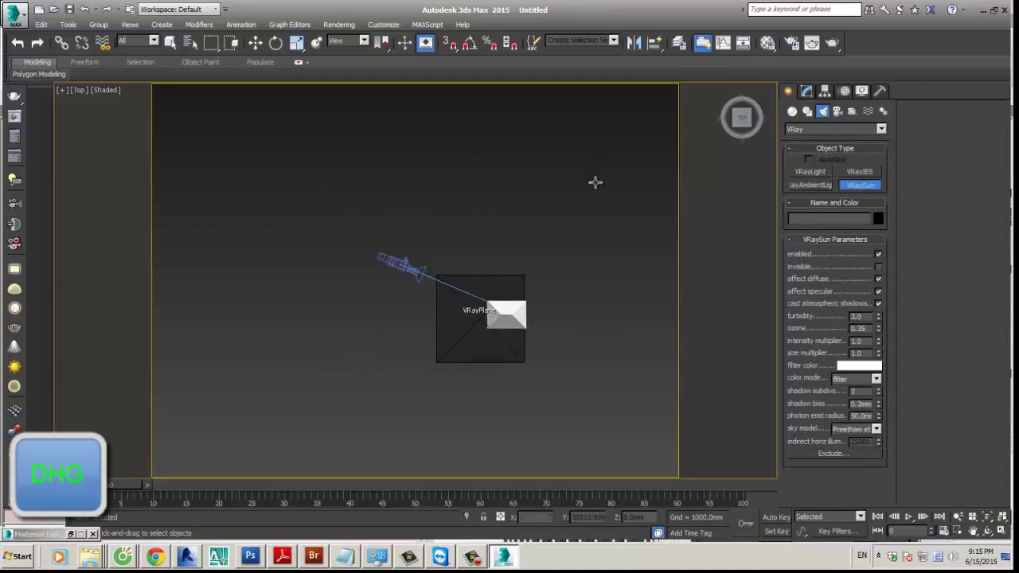
middle_drag(523, 128, 522, 157)
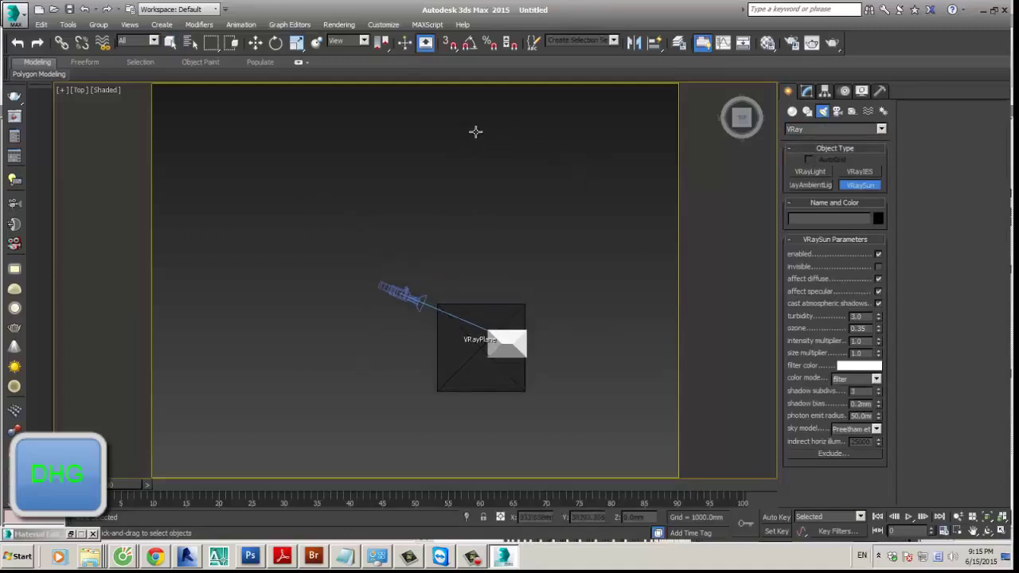
drag(475, 128, 587, 346)
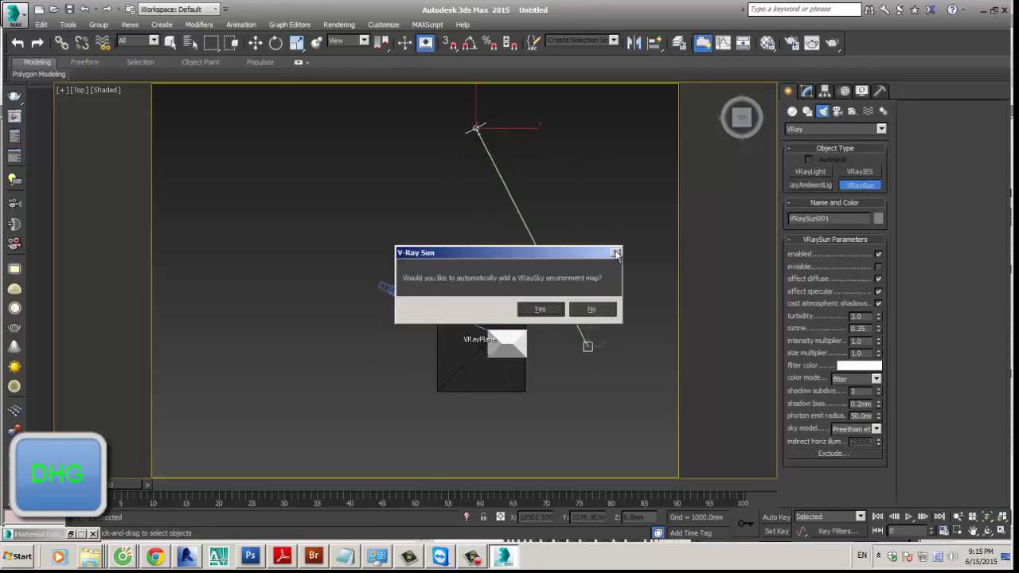
click(591, 309)
key(ctrl+z)
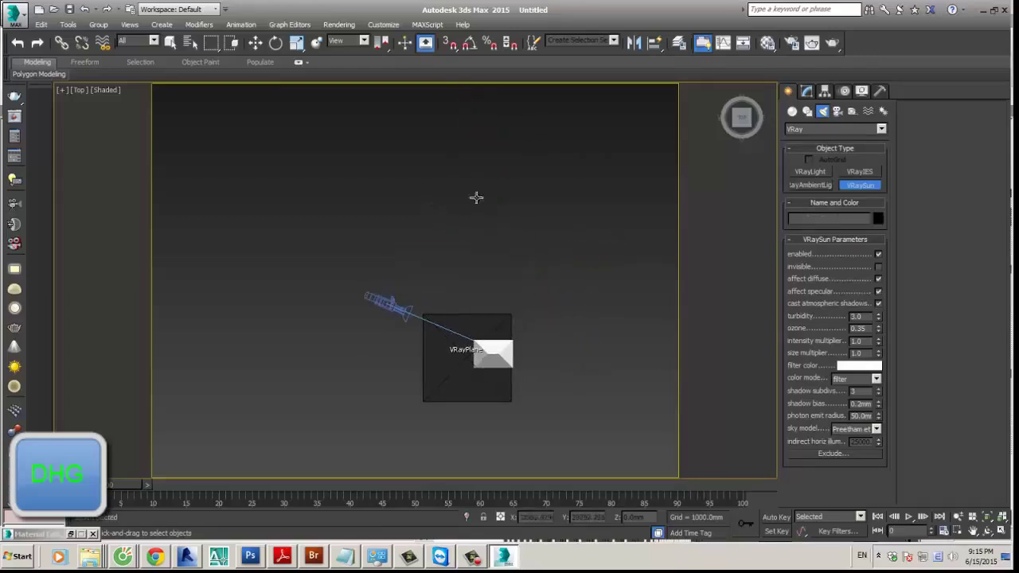
Step: Place a VRaySun beyond the house's upper side, aimed at the house, and replace the existing environment map with a VRaySky map
drag(428, 197, 501, 371)
click(540, 310)
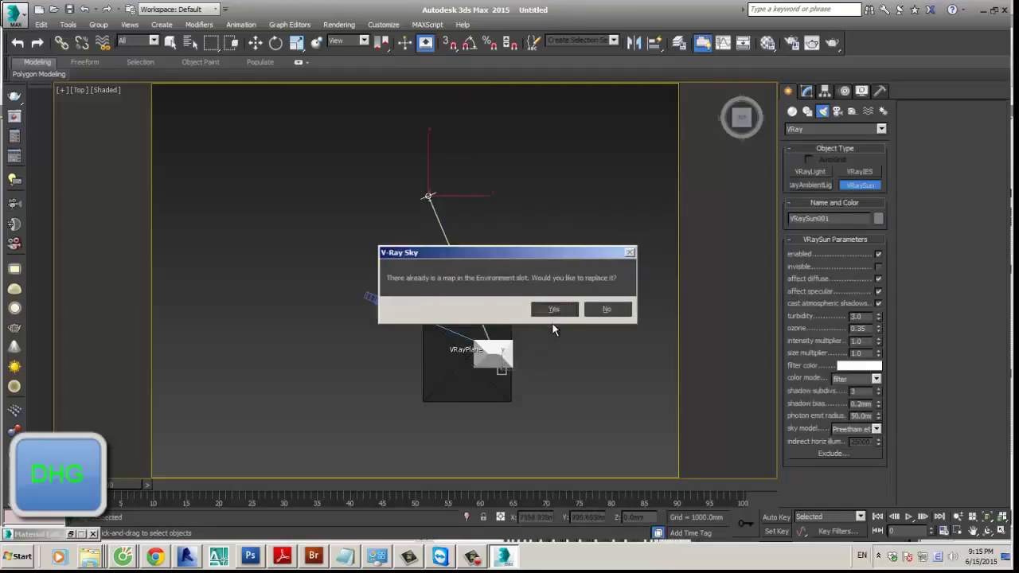
click(557, 309)
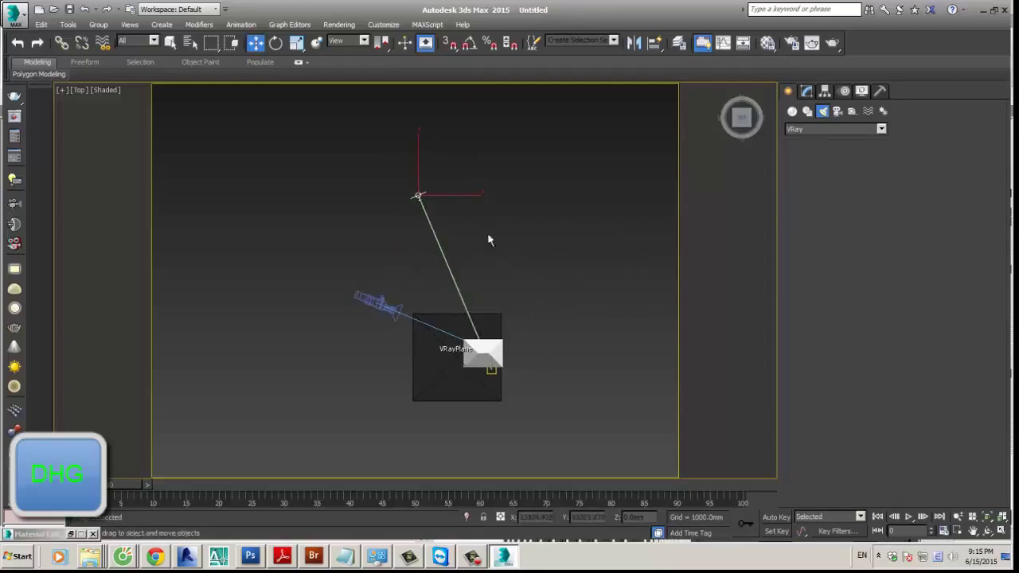
Step: Raise the VRaySun to a height of about 23545 mm and set its intensity multiplier to 0.02
key(w)
alt+middle_drag(426, 175, 482, 192)
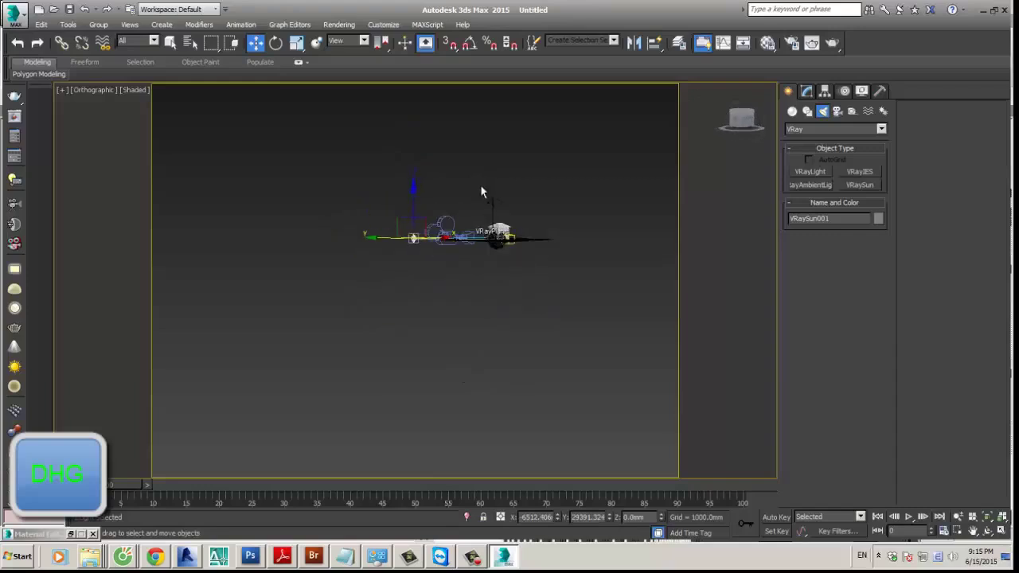
alt+middle_drag(416, 199, 518, 233)
click(806, 91)
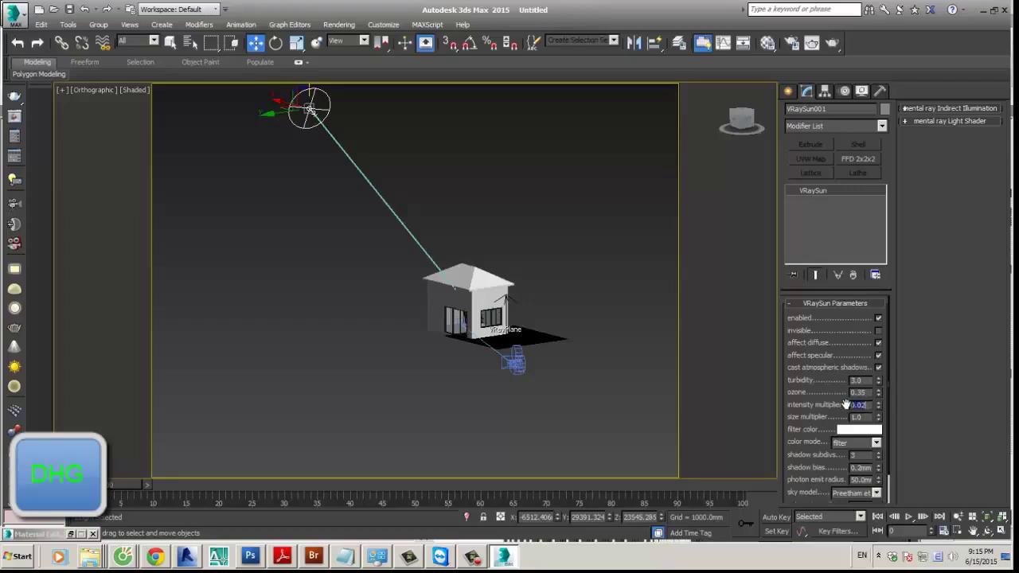
Step: Open the Material Editor and the Environment and Effects settings to access the VRaySky environment map
middle_drag(557, 251, 511, 276)
key(m)
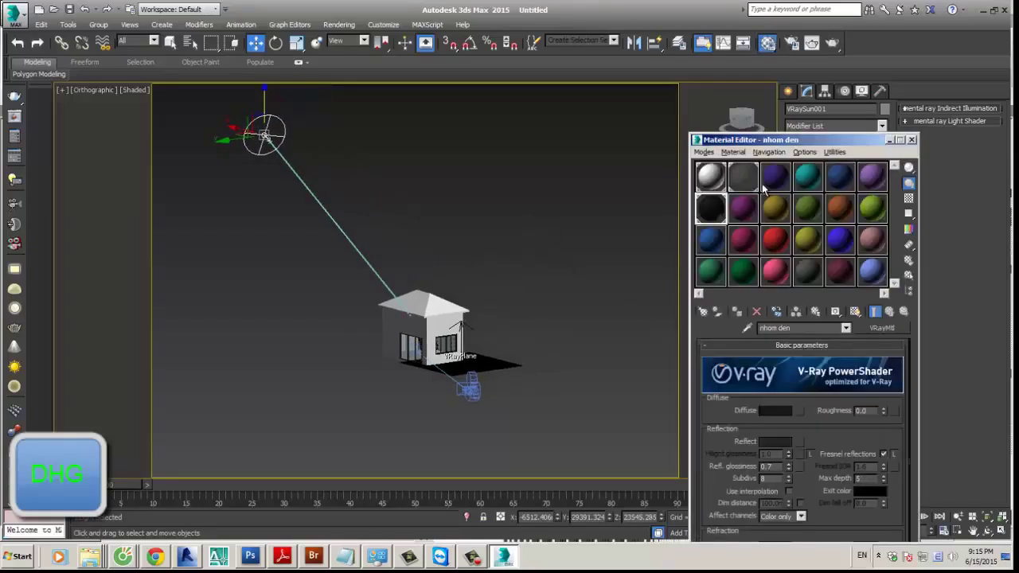
key(8)
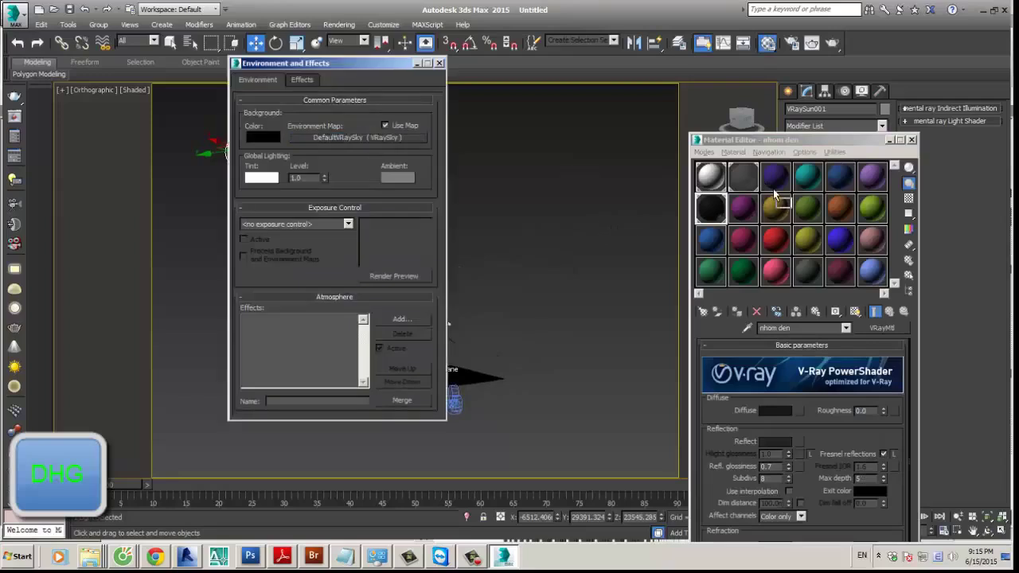
Step: Copy the environment's VRaySky map as an instance into the last sample slot and close the environment settings
click(875, 275)
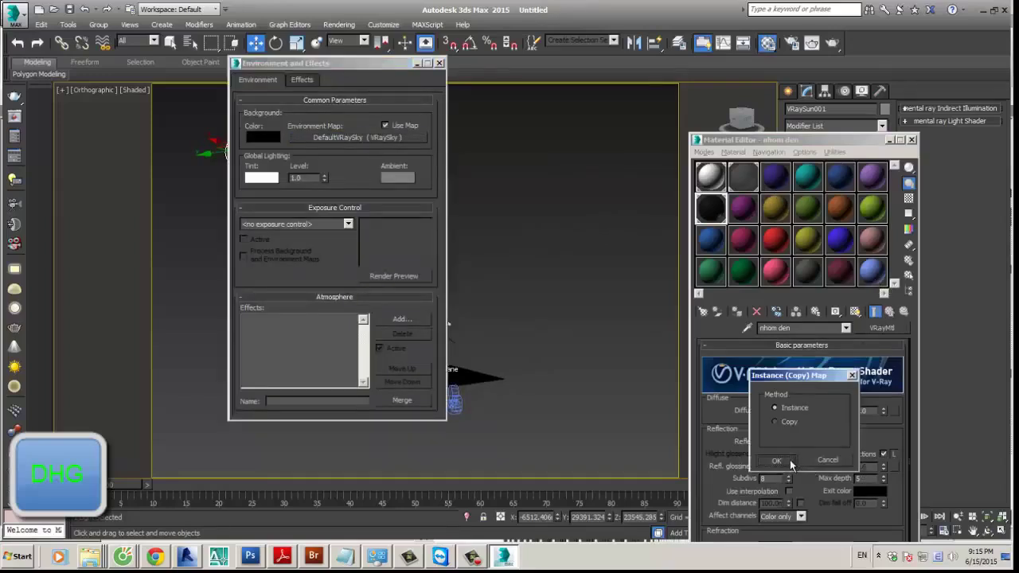
click(795, 467)
click(438, 63)
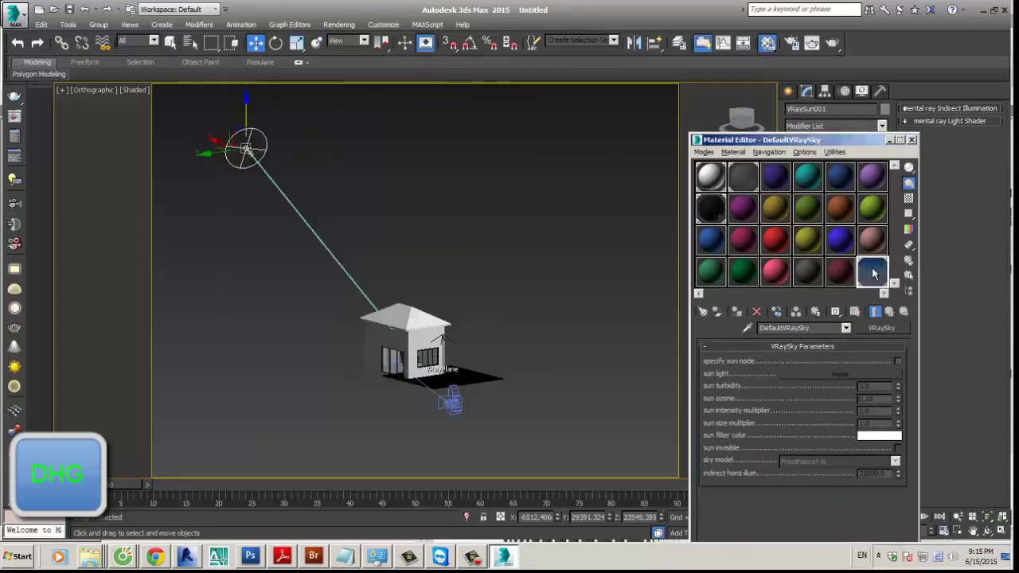
Step: Specify VRaySun001 as the VRaySky map's sun node and set its sun intensity multiplier to 0.02
click(898, 361)
click(874, 373)
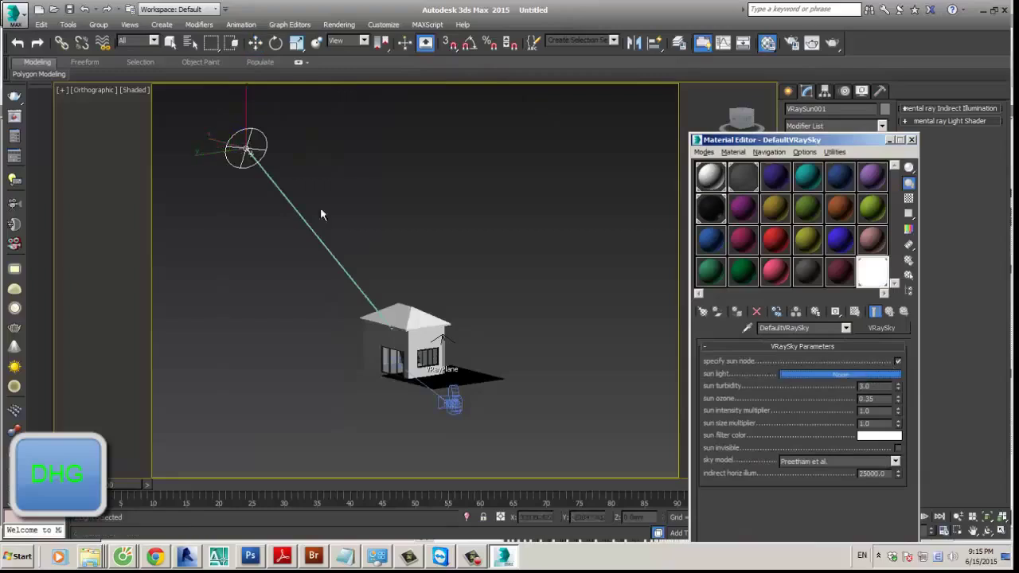
click(267, 175)
double_click(874, 411)
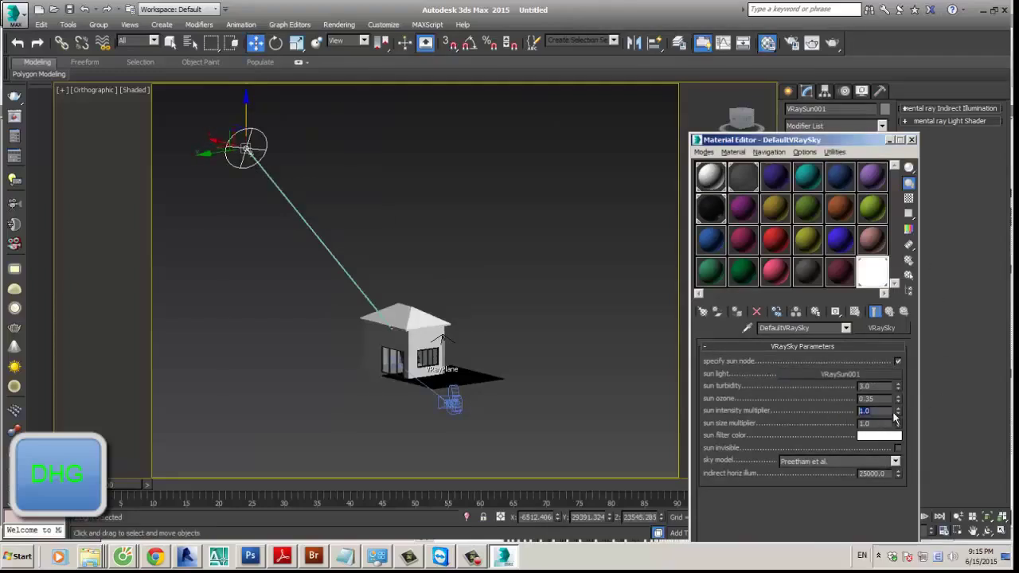
key(Return)
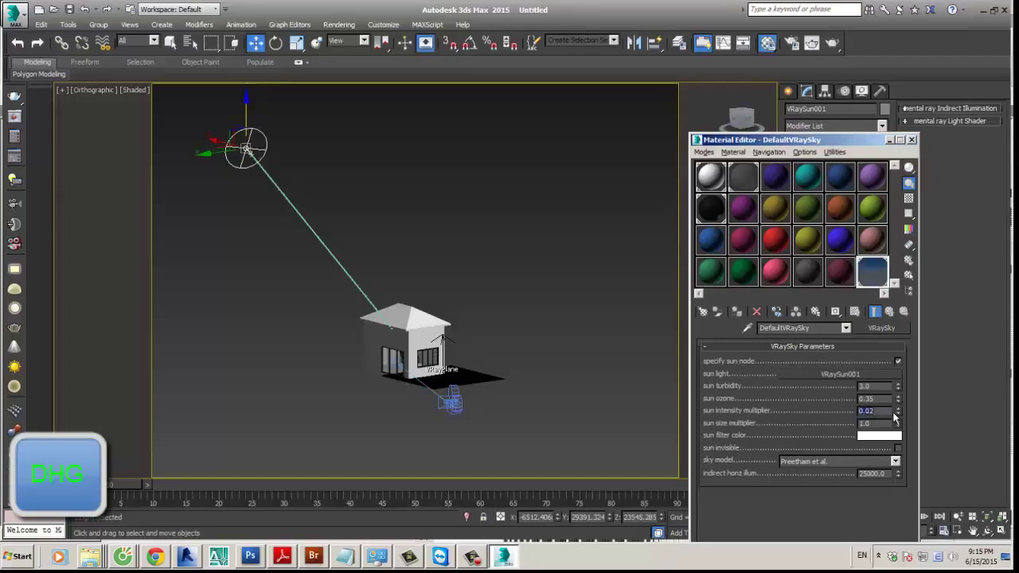
Step: Switch to the Camera001 view and widen its field of view slightly so the house appears smaller in the frame
alt+middle_drag(623, 214, 574, 271)
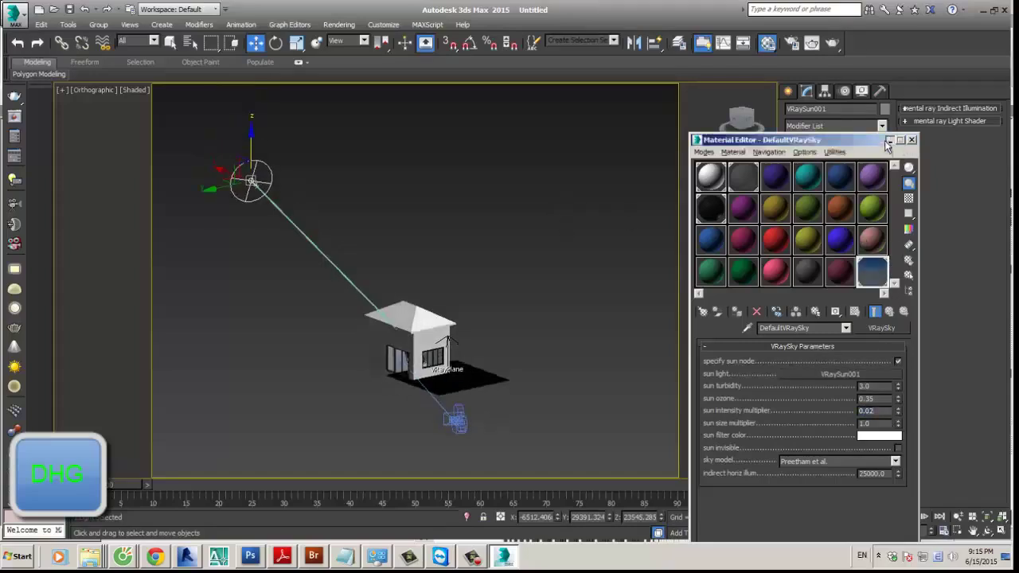
key(m)
click(573, 267)
key(c)
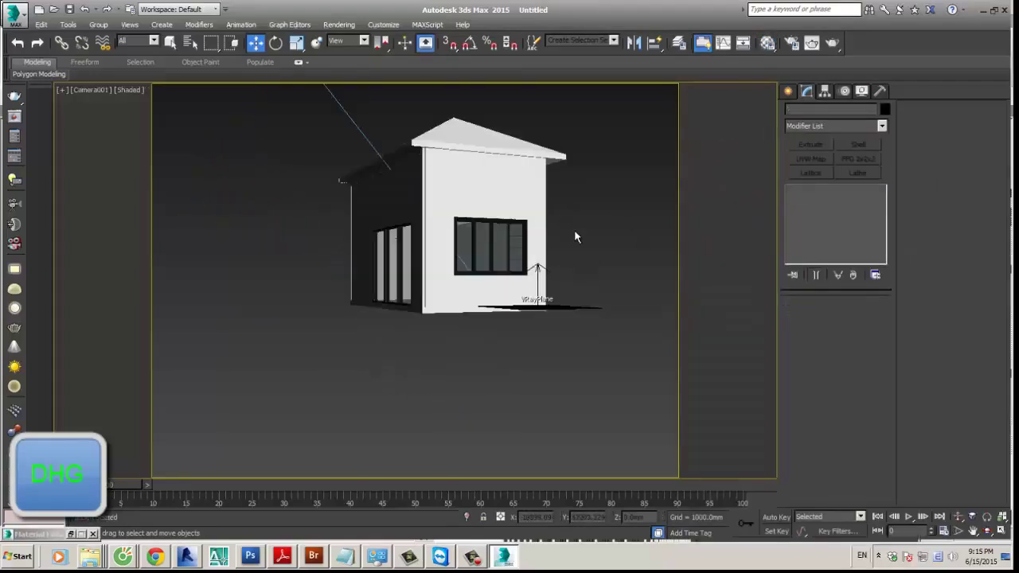
key(shift+f)
key(shift+f)
click(957, 530)
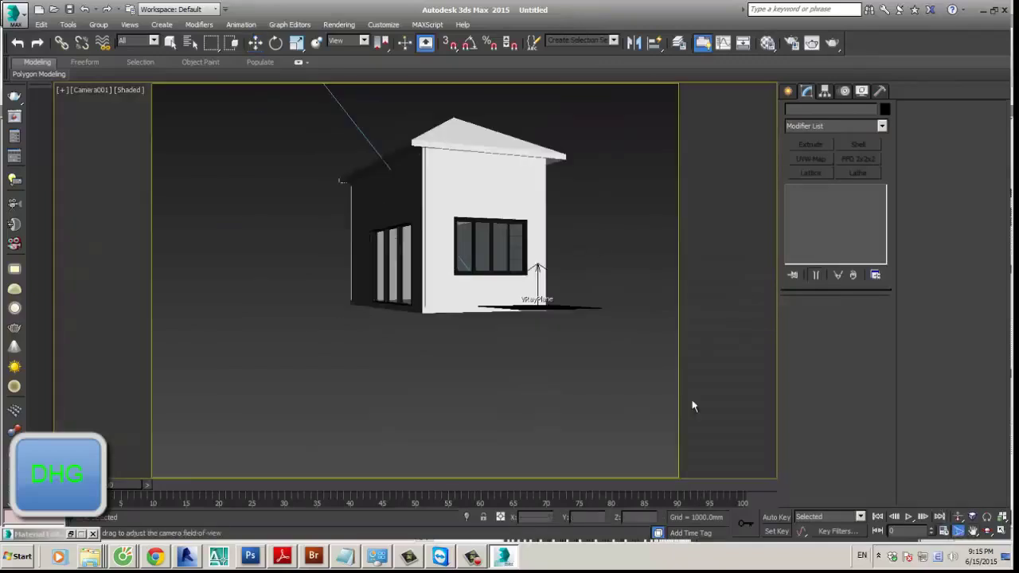
drag(588, 336, 585, 295)
right_click(583, 249)
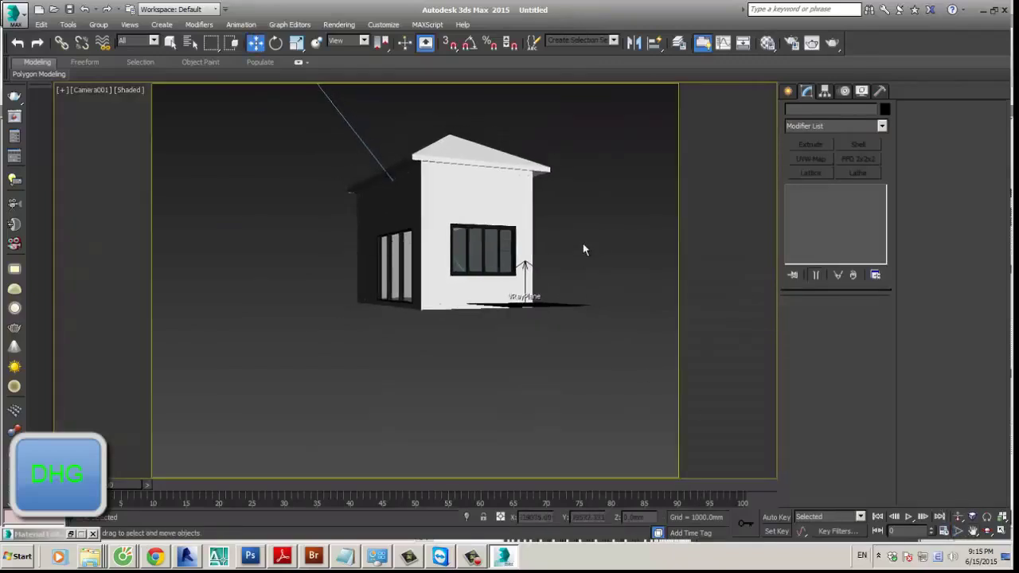
Step: Load the bitmap Thermal_Moisture.Roof.Tiles.Spanish.Brown.Colour.png from the test{3D}.fbm folder as Material #3's diffuse map
key(m)
click(776, 187)
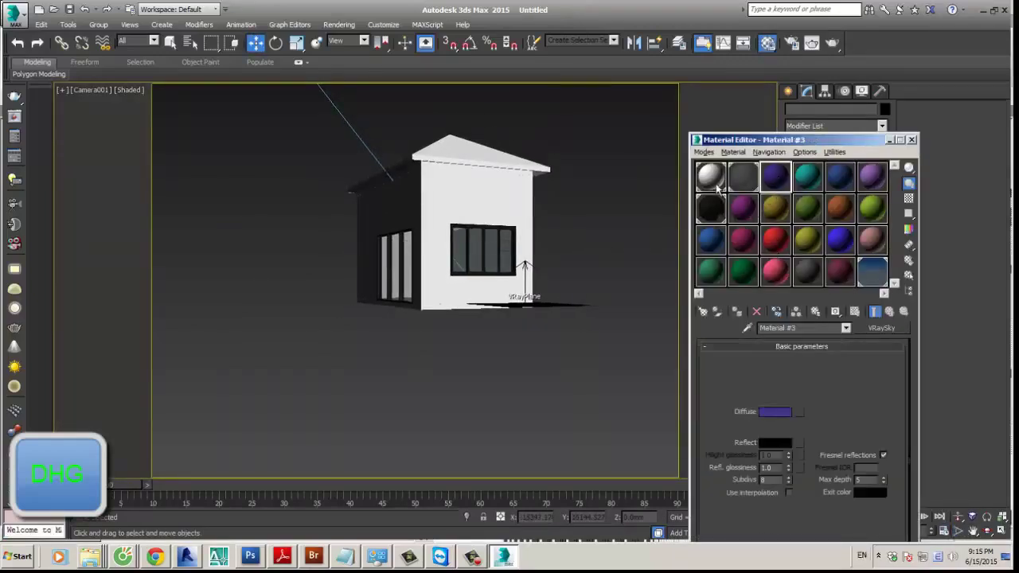
click(800, 412)
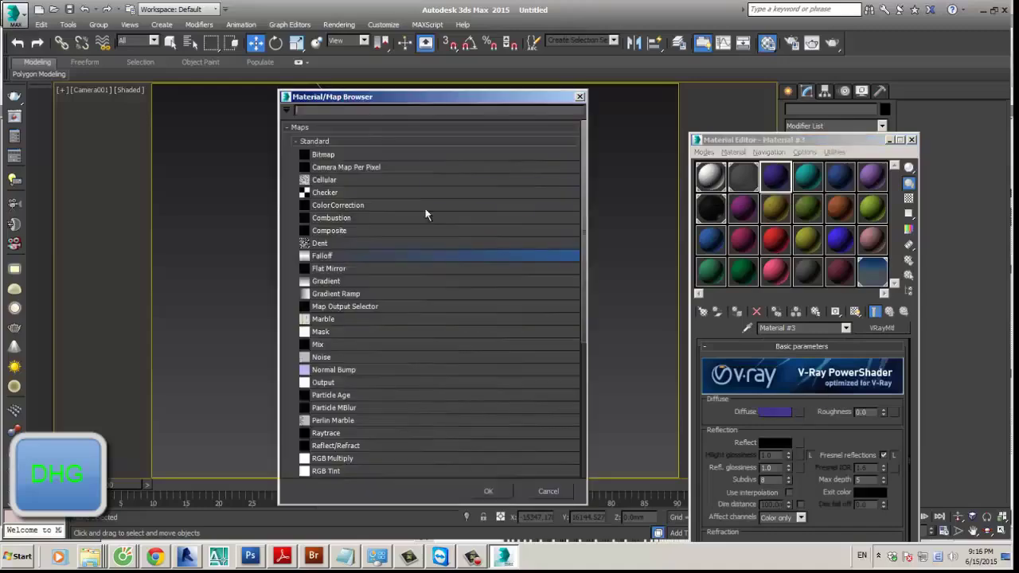
double_click(358, 154)
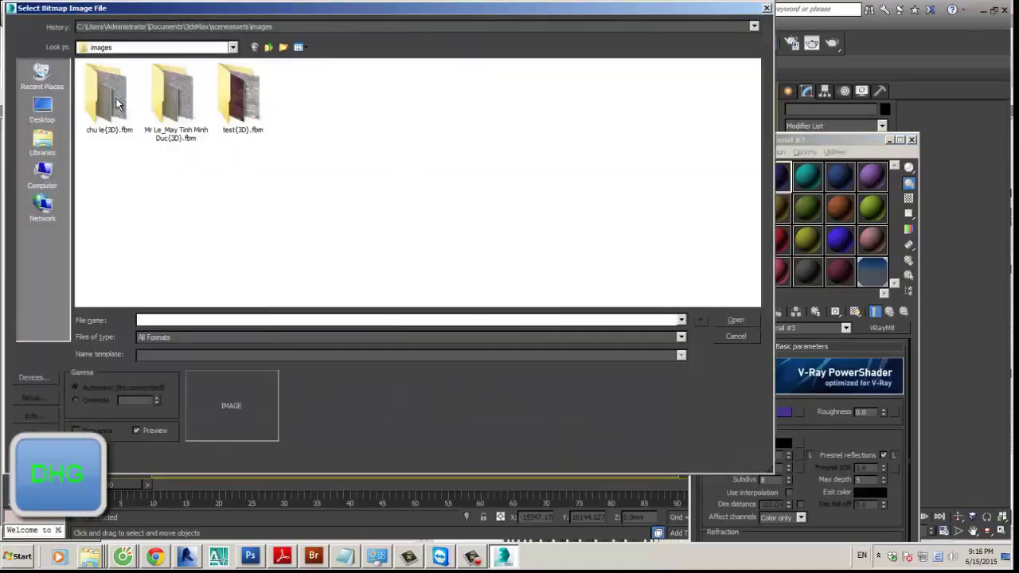
double_click(117, 104)
click(404, 212)
scroll(403, 211, down, 5)
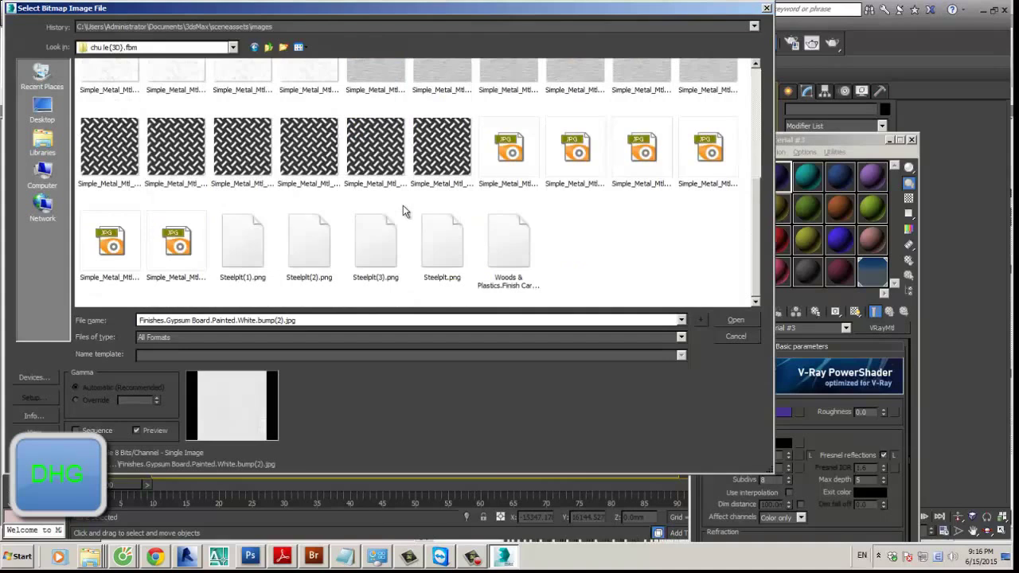
key(BackSpace)
key(t)
key(Return)
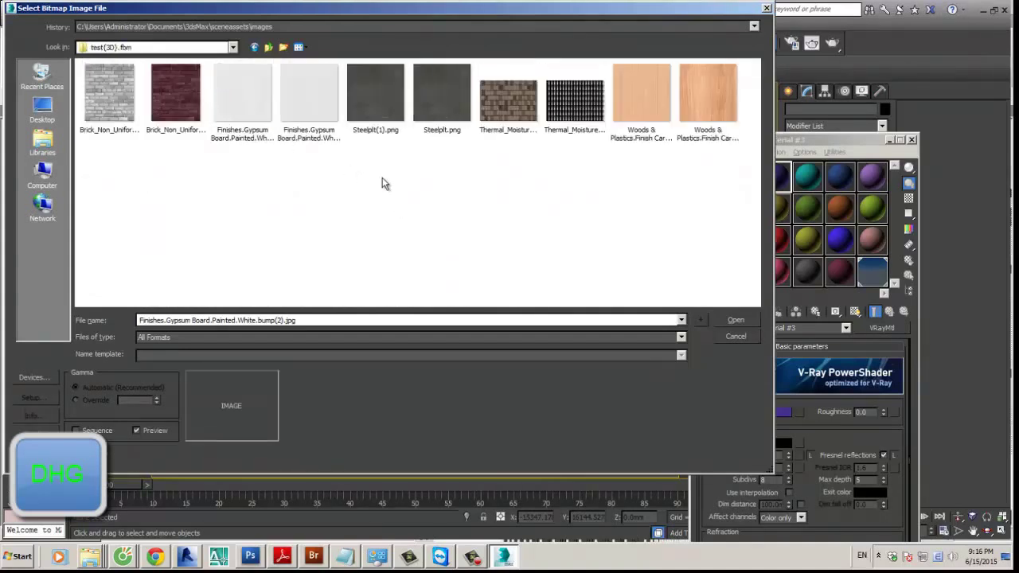
double_click(517, 91)
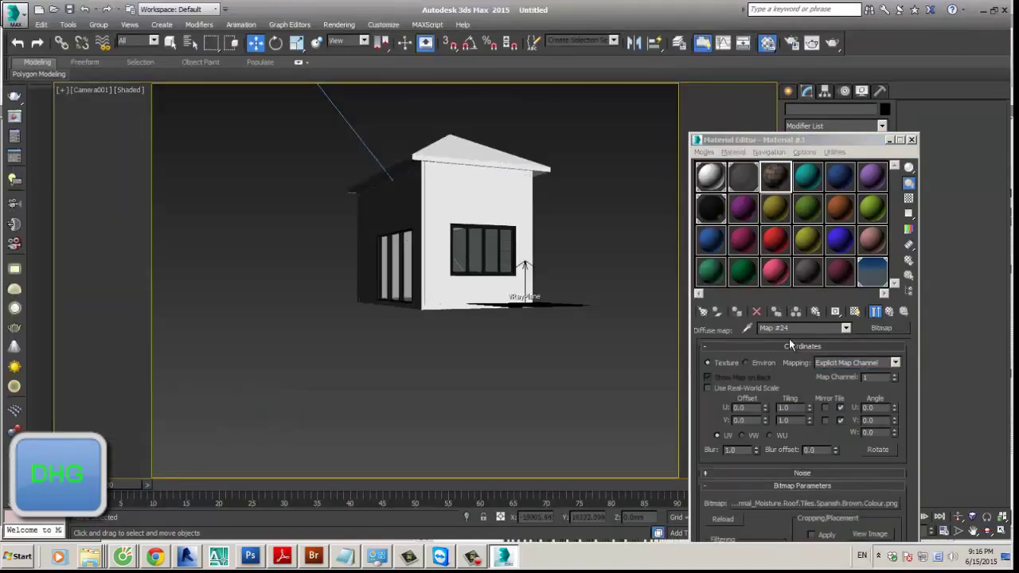
Step: Assign the roof tile material to the roof and show its texture in the viewport
click(489, 152)
click(737, 311)
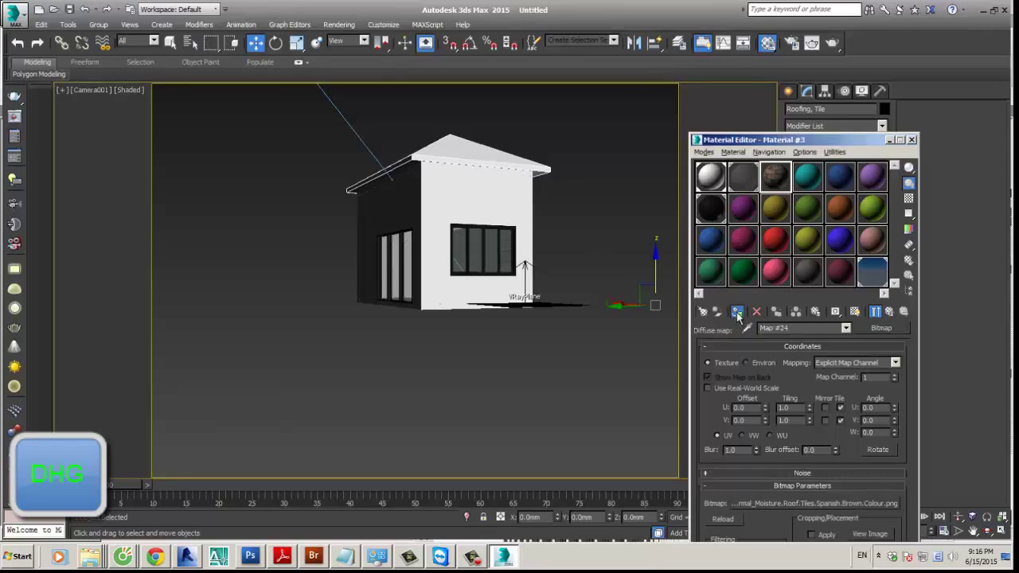
click(854, 311)
click(889, 139)
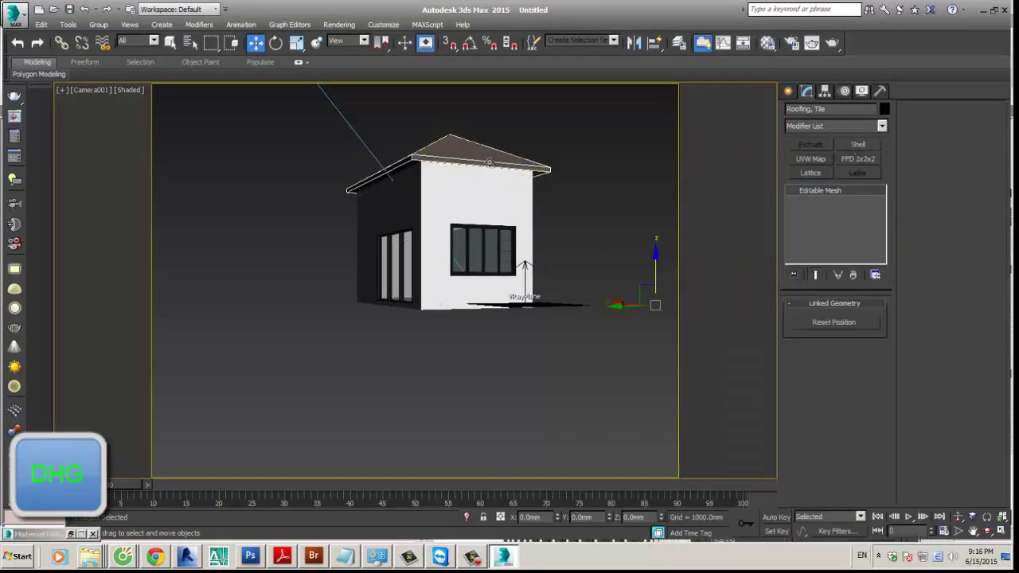
Step: Add a UVW Map modifier with Box mapping to the roof in the perspective view
key(p)
alt+middle_drag(497, 169, 534, 215)
scroll(506, 268, up, 4)
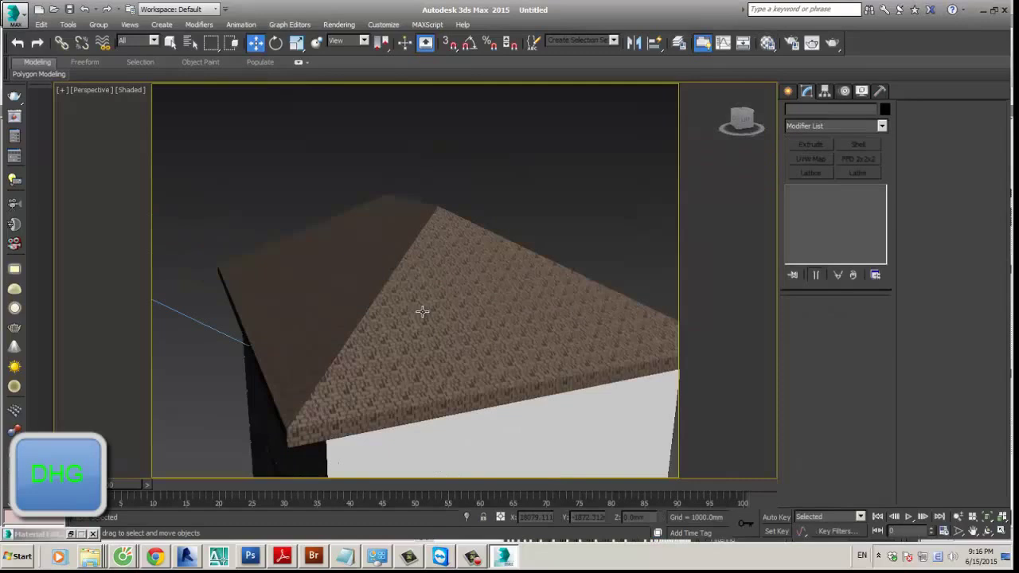
click(825, 162)
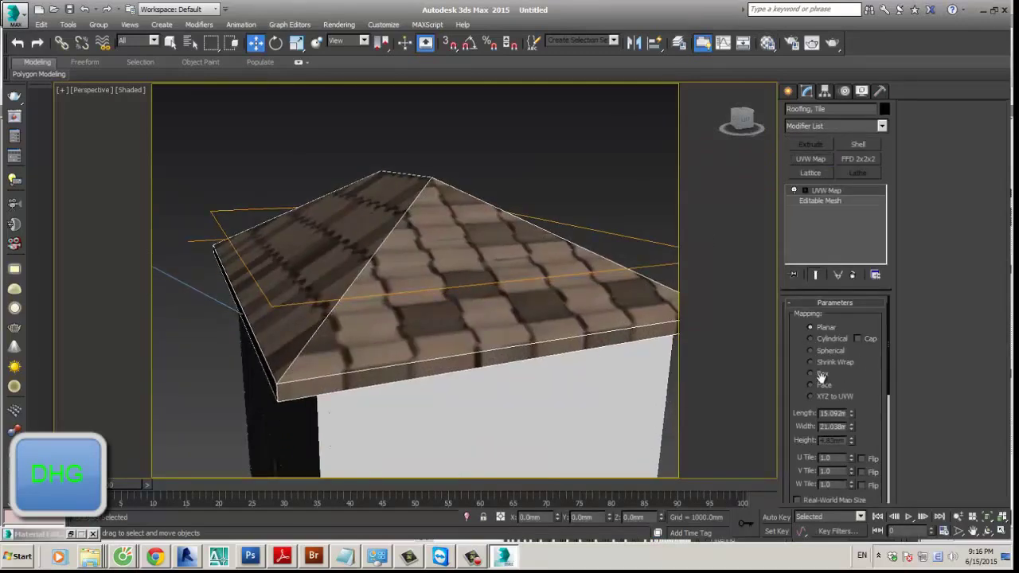
click(809, 373)
Step: Reduce the roof's box mapping dimensions so the tile pattern repeats at a smaller scale
double_click(832, 413)
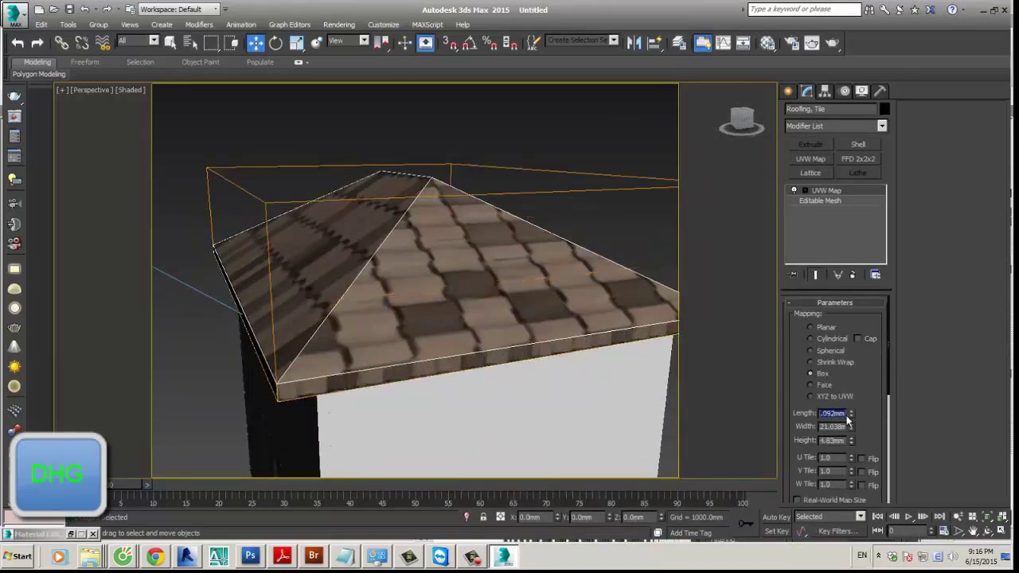
key(z)
click(580, 216)
alt+middle_drag(580, 215, 591, 216)
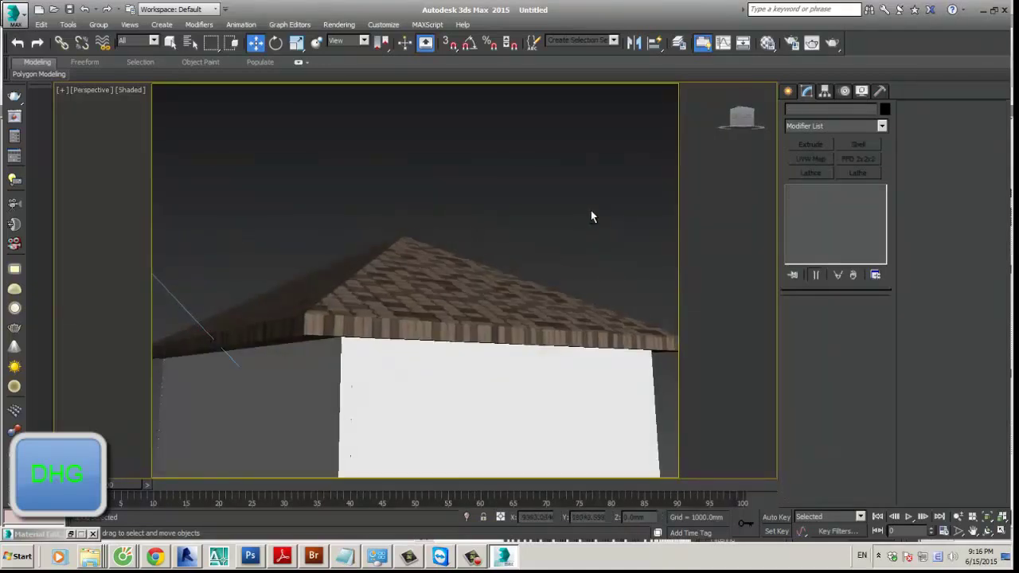
scroll(522, 272, down, 6)
middle_drag(523, 272, 547, 185)
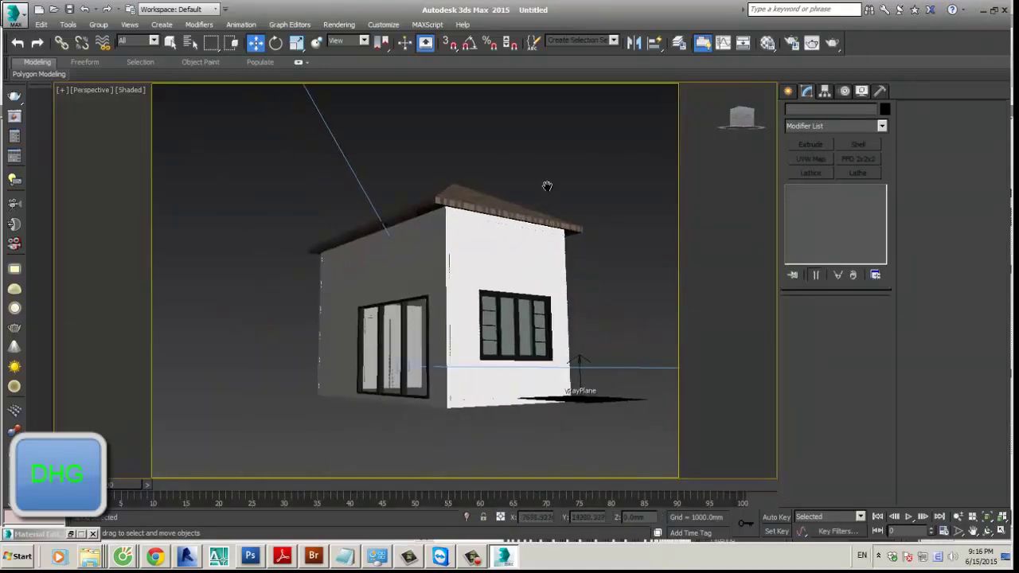
Step: Assign the purple Material #8 to the house's outer walls
click(496, 279)
alt+middle_drag(496, 280, 484, 275)
key(m)
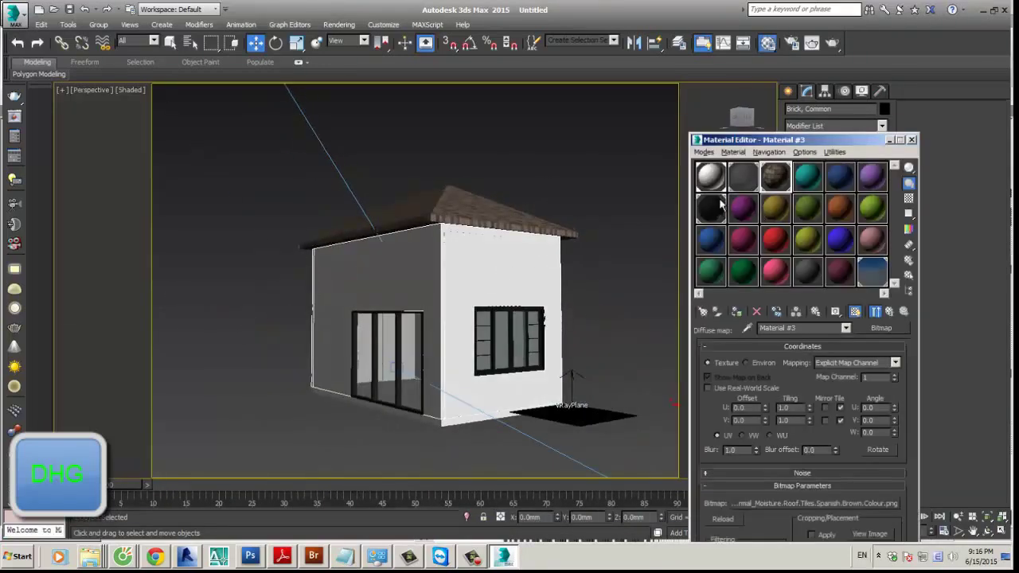
drag(742, 209, 522, 279)
alt+middle_drag(567, 288, 529, 290)
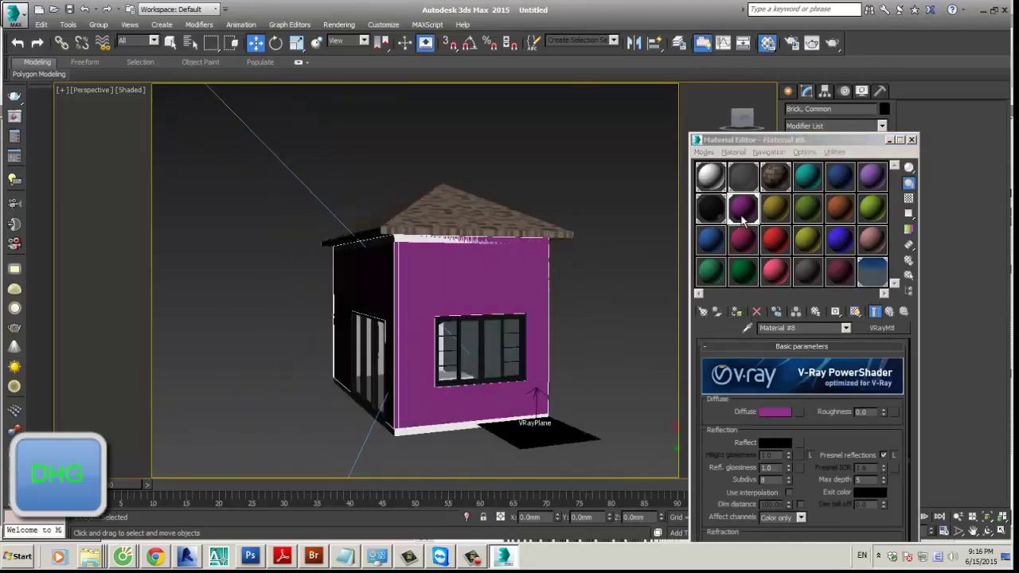
Step: Load Brick_Non_Uniform_Running_bump.png as the wall material's diffuse bitmap and show it in the viewport
click(799, 411)
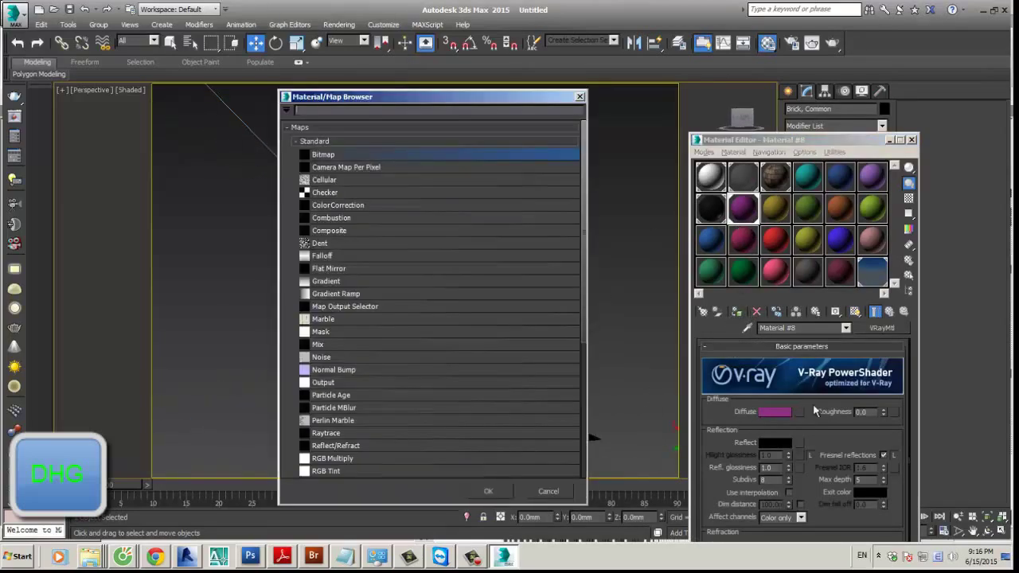
double_click(318, 154)
click(339, 104)
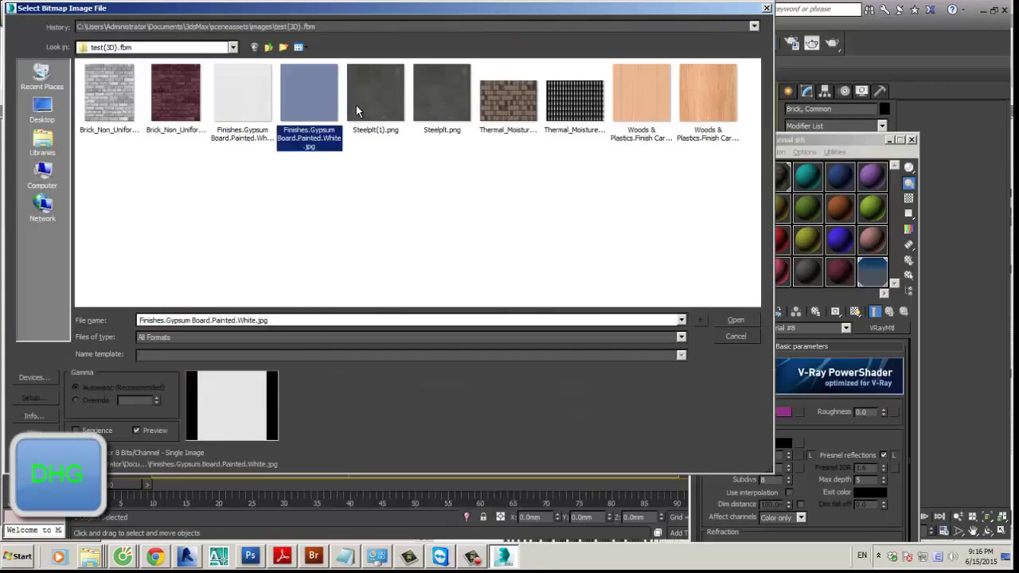
click(128, 91)
key(BackSpace)
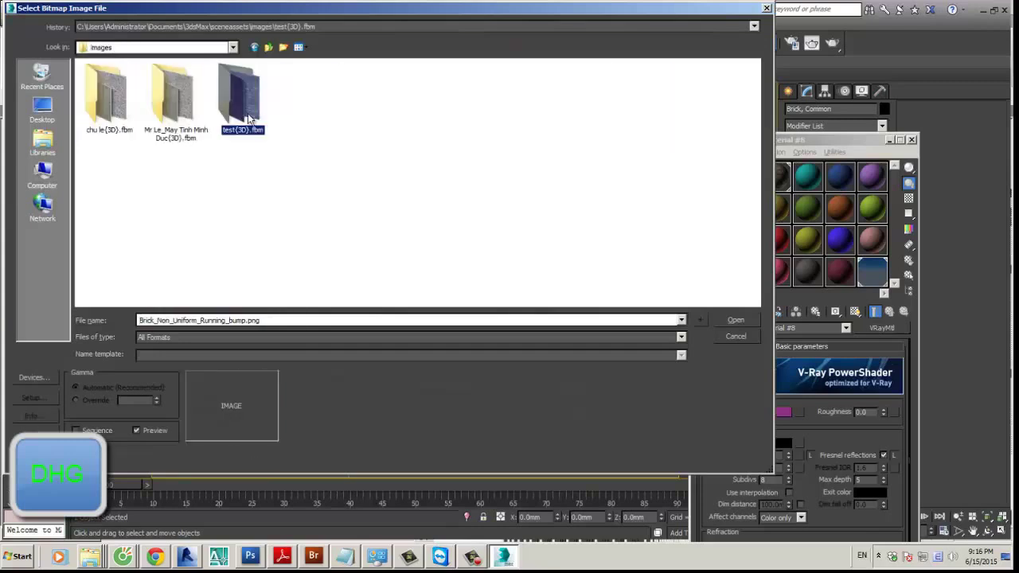
double_click(253, 109)
click(129, 119)
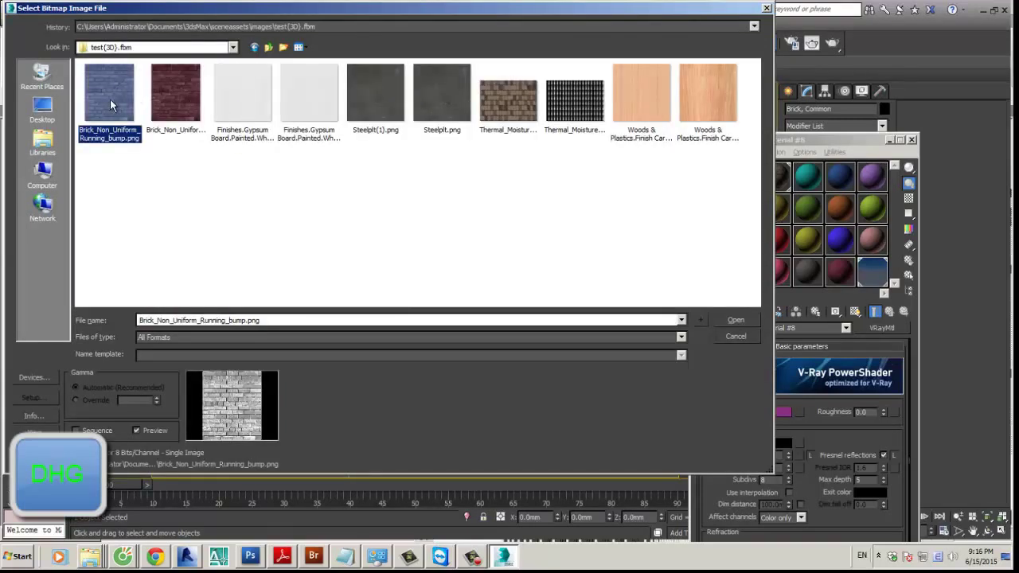
double_click(111, 97)
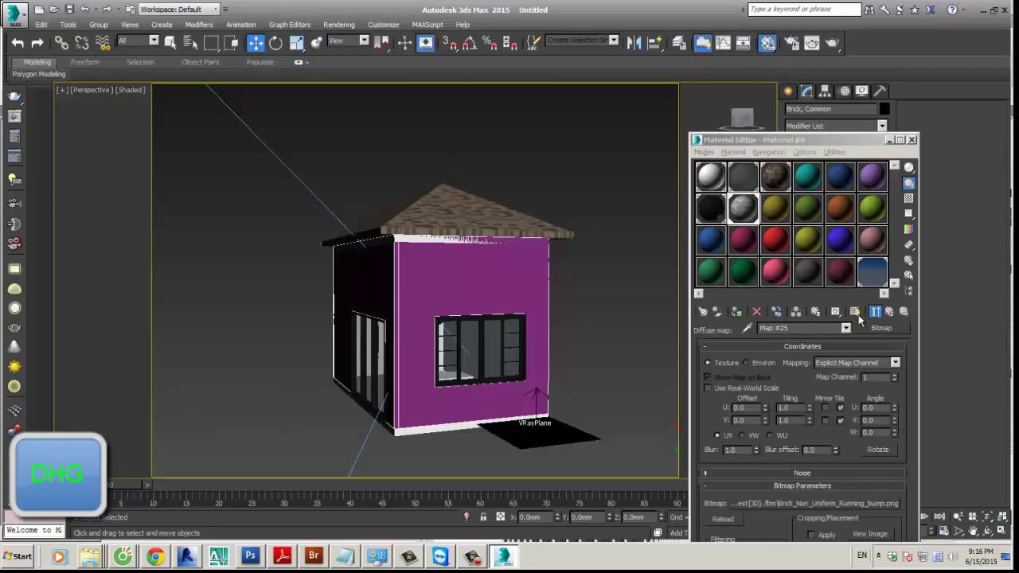
click(854, 312)
Step: Add a UVW Map modifier with Box mapping to the brick walls
alt+middle_drag(589, 312, 539, 228)
scroll(478, 279, up, 5)
click(889, 140)
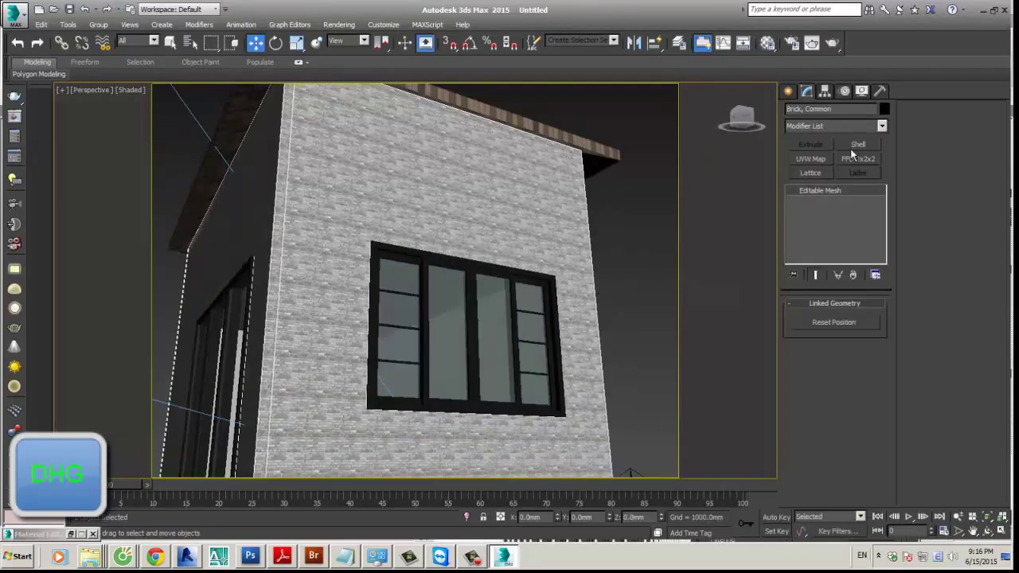
click(822, 161)
click(823, 366)
click(835, 374)
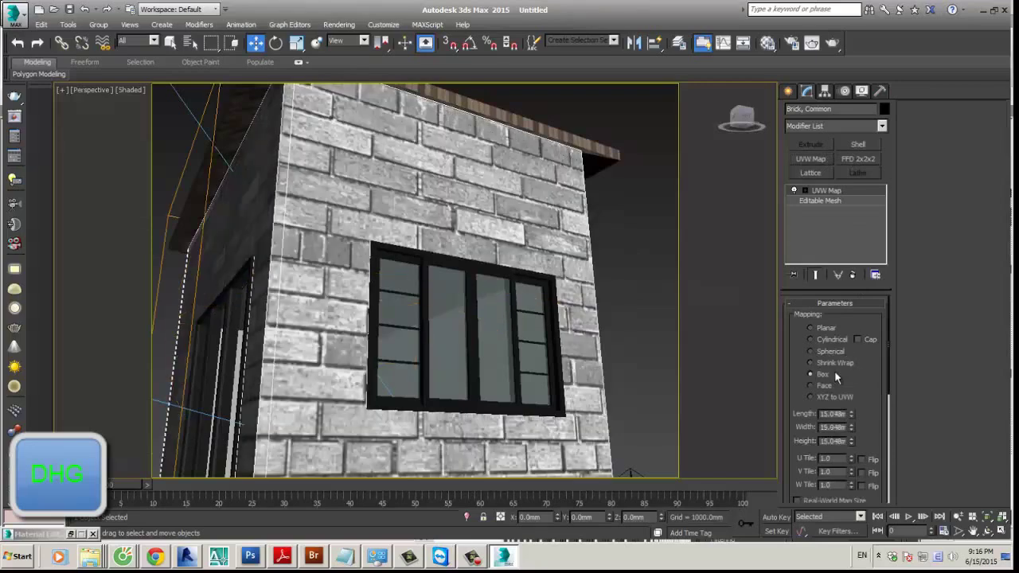
Step: Set the length, width and height of the walls' box mapping to 5 mm each
double_click(833, 414)
text(5)
key(Tab)
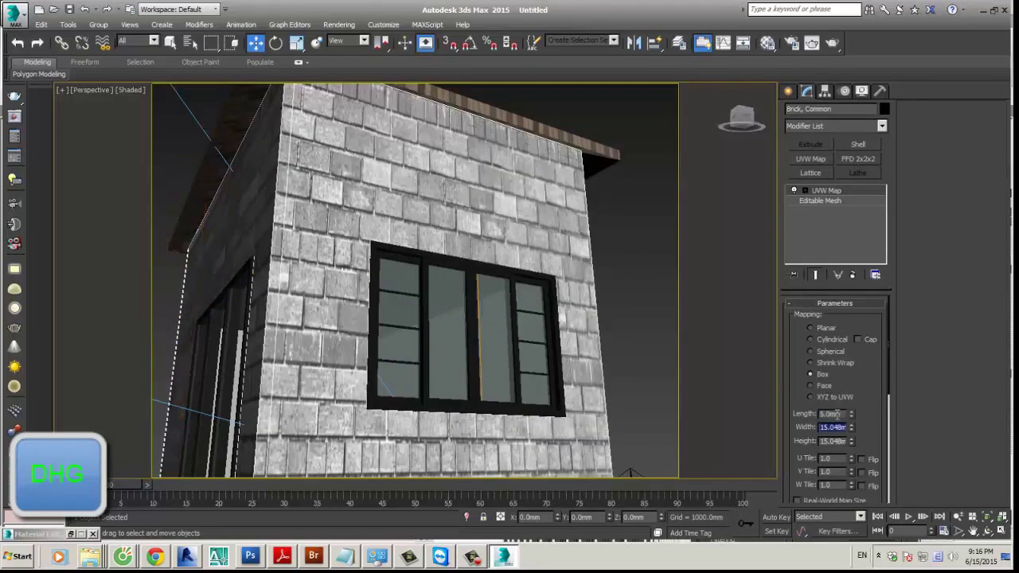
text(5)
key(Tab)
text(5)
key(Tab)
scroll(609, 282, down, 5)
alt+middle_drag(609, 282, 592, 304)
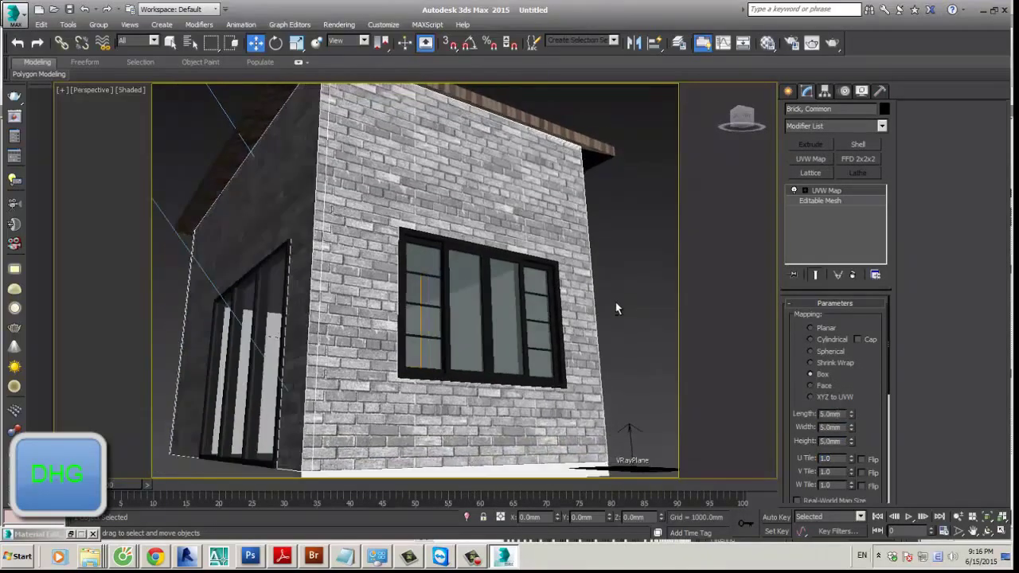
Step: Switch the viewport to the Camera001 view, clear the selection and go back to the top-level parameters of Material #8
key(c)
click(592, 304)
key(m)
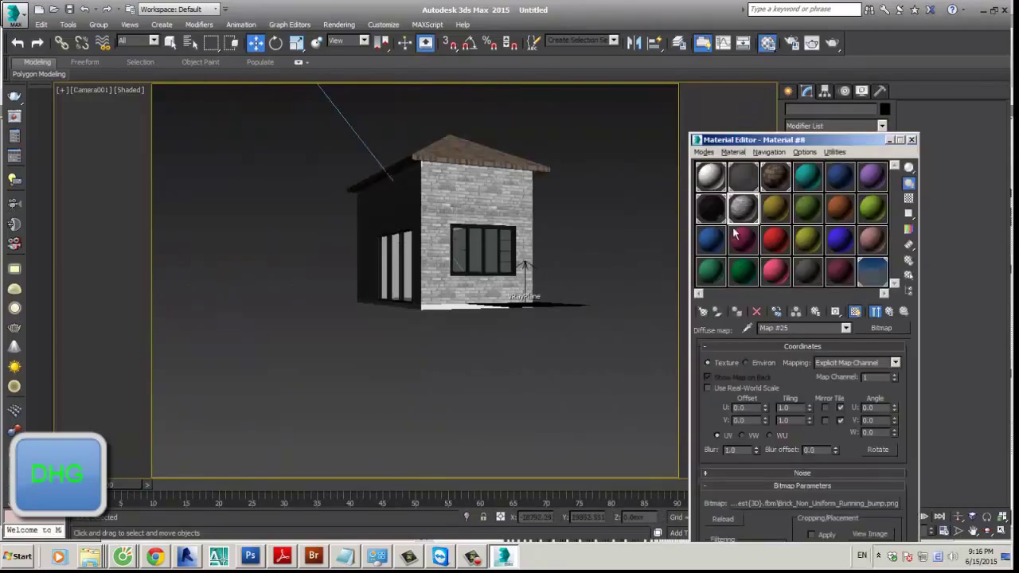
click(889, 312)
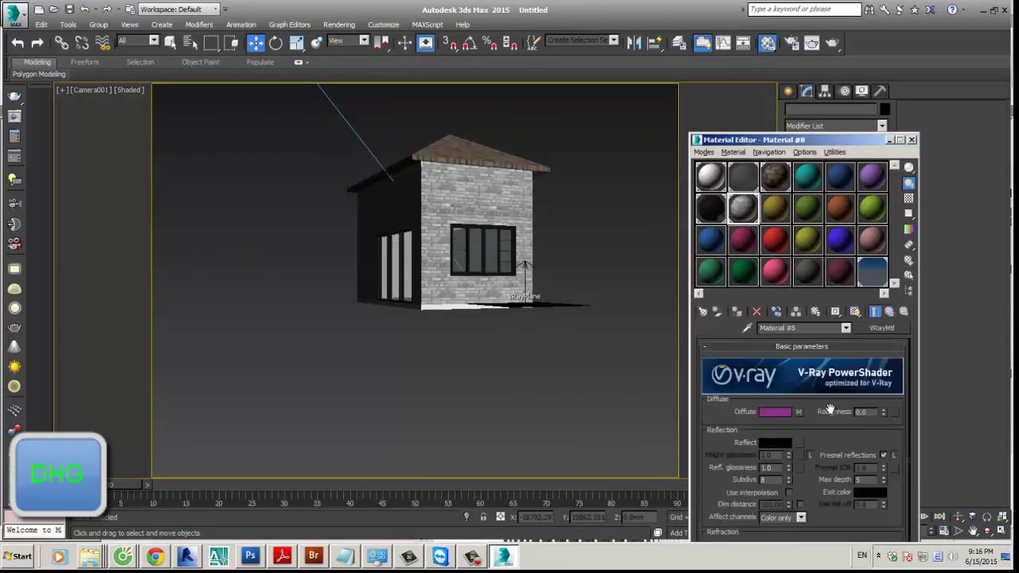
Step: Copy the brick bitmap from the Diffuse slot to the Bump slot of Material #8 and set its bump amount to 10
scroll(830, 409, down, 3)
scroll(819, 445, up, 2)
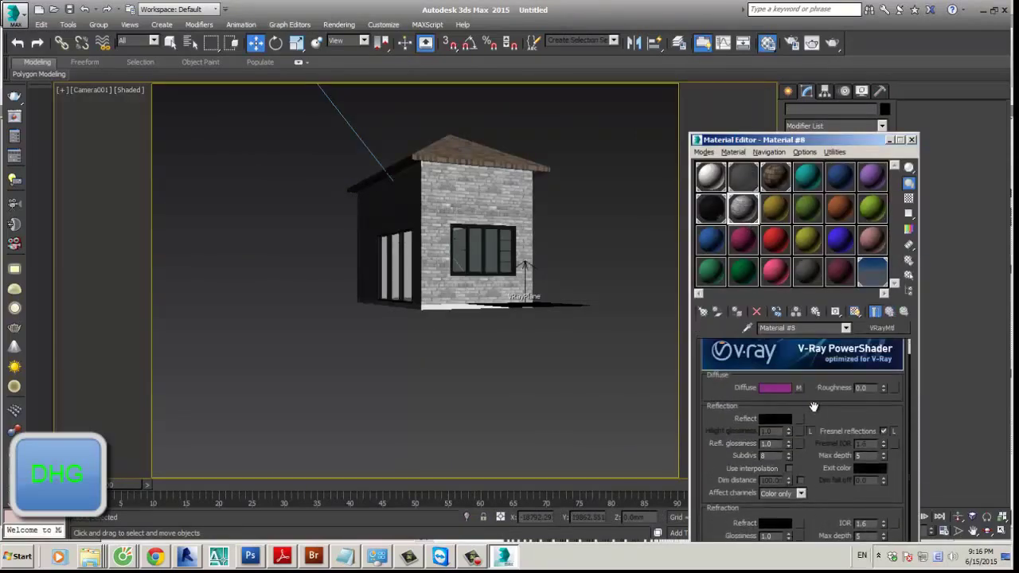
scroll(814, 408, down, 1)
drag(832, 134, 827, 4)
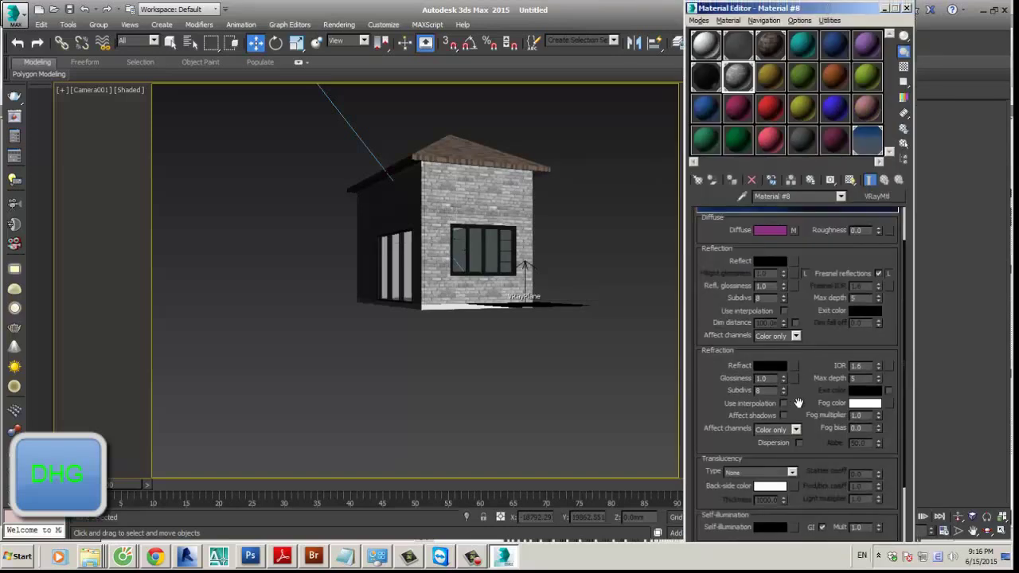
drag(799, 404, 810, 234)
click(817, 529)
drag(818, 531, 815, 444)
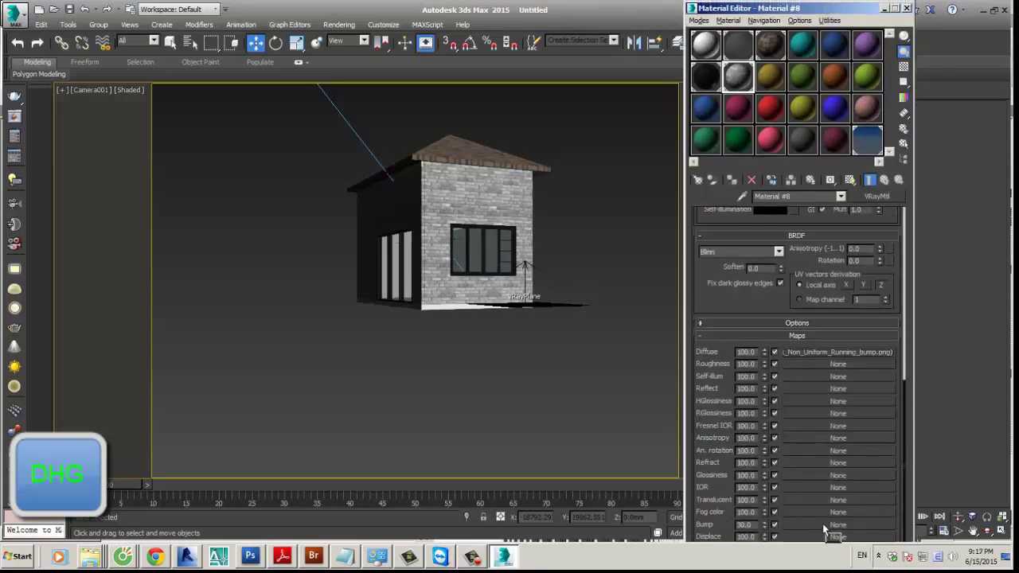
drag(826, 529, 832, 525)
click(774, 329)
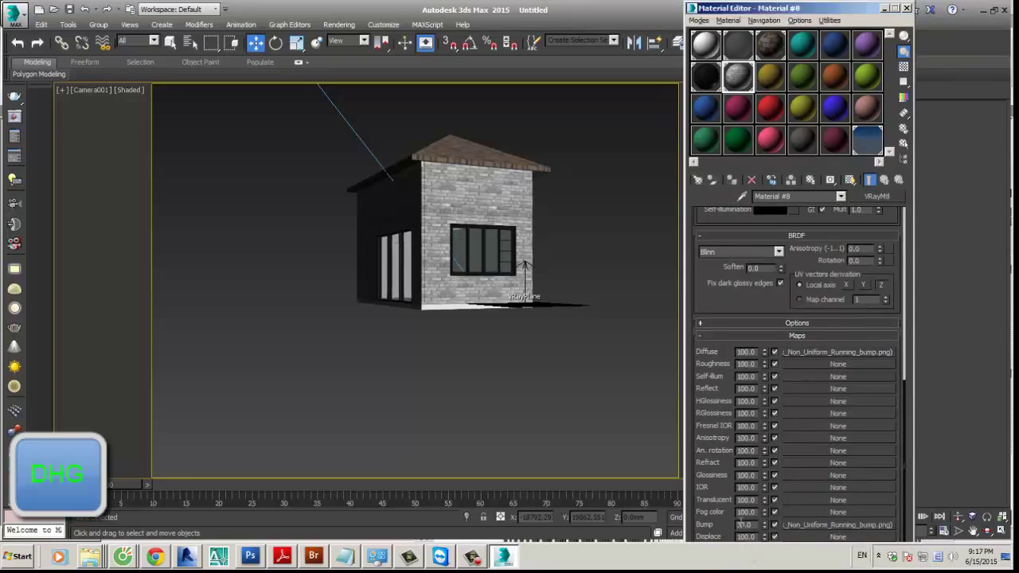
click(906, 8)
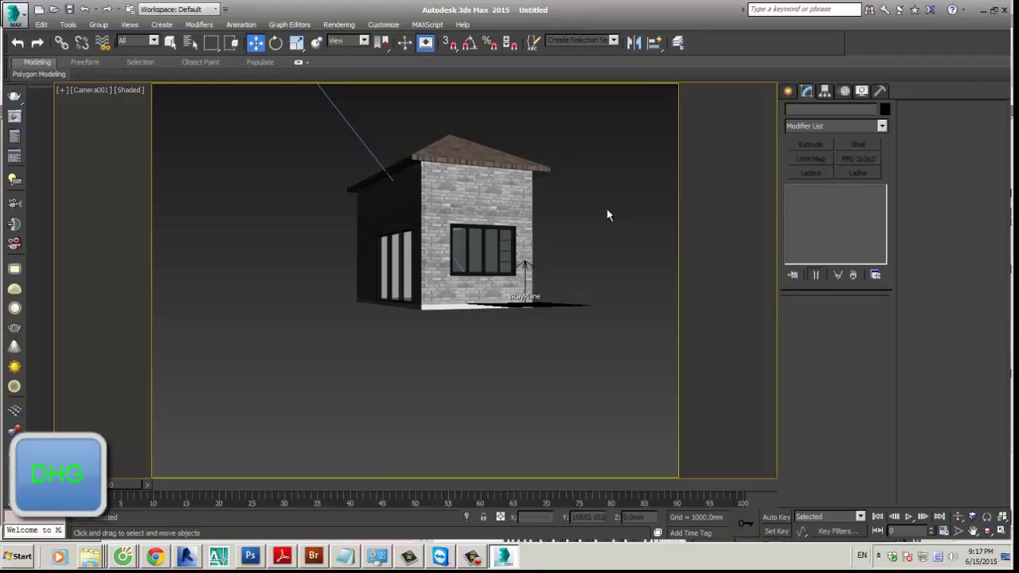
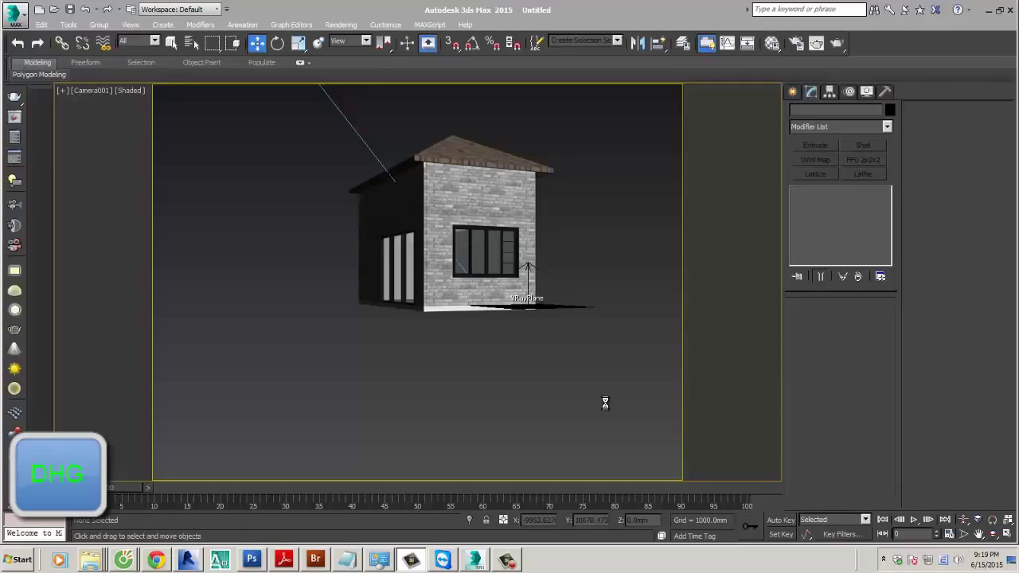
Step: Open the render setup and lock the output's image aspect ratio, keeping the Custom output size
click(342, 24)
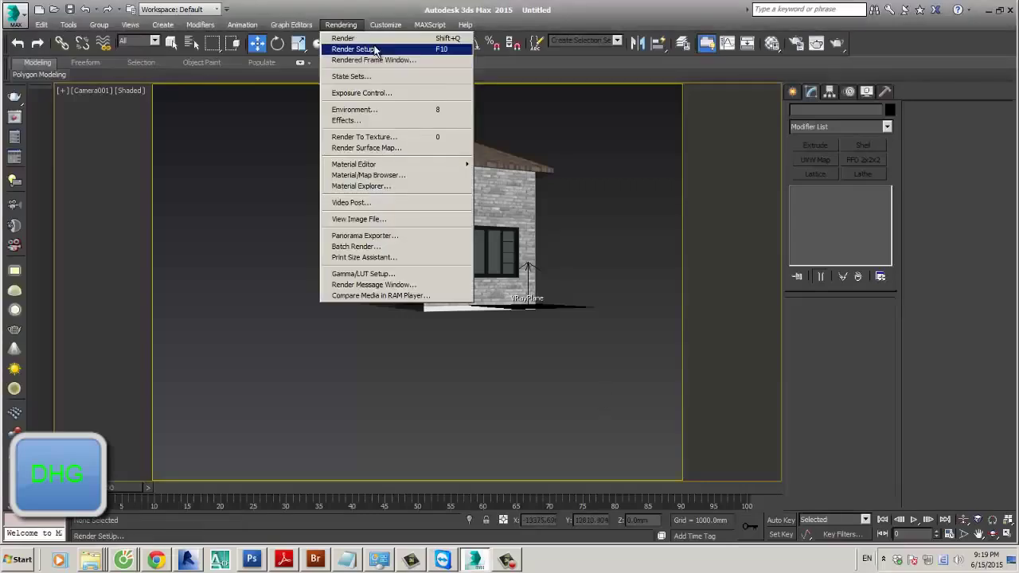
click(437, 48)
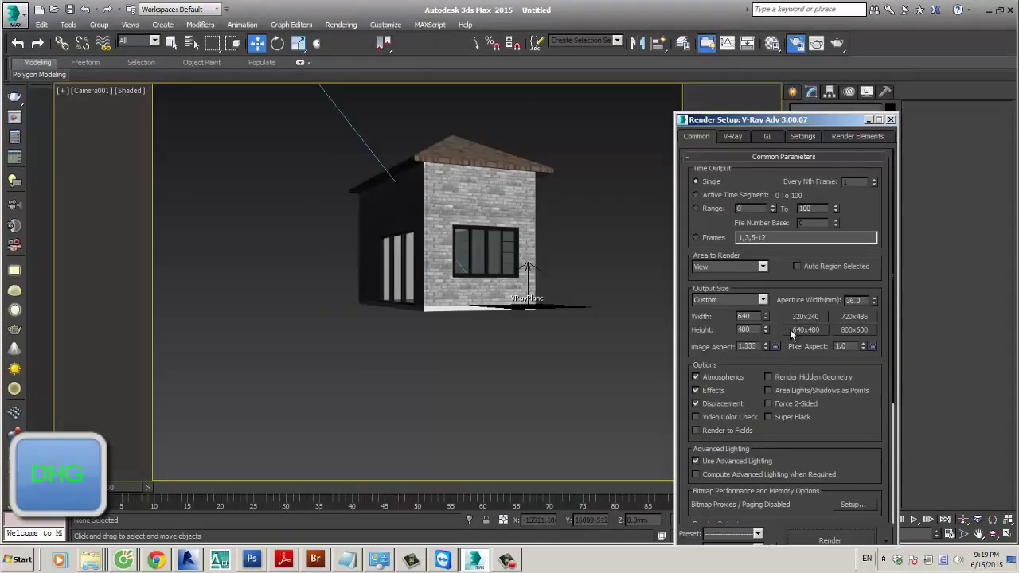
click(774, 347)
click(730, 302)
click(731, 301)
Step: Set the area to render to Region and the output width to 1000
click(725, 265)
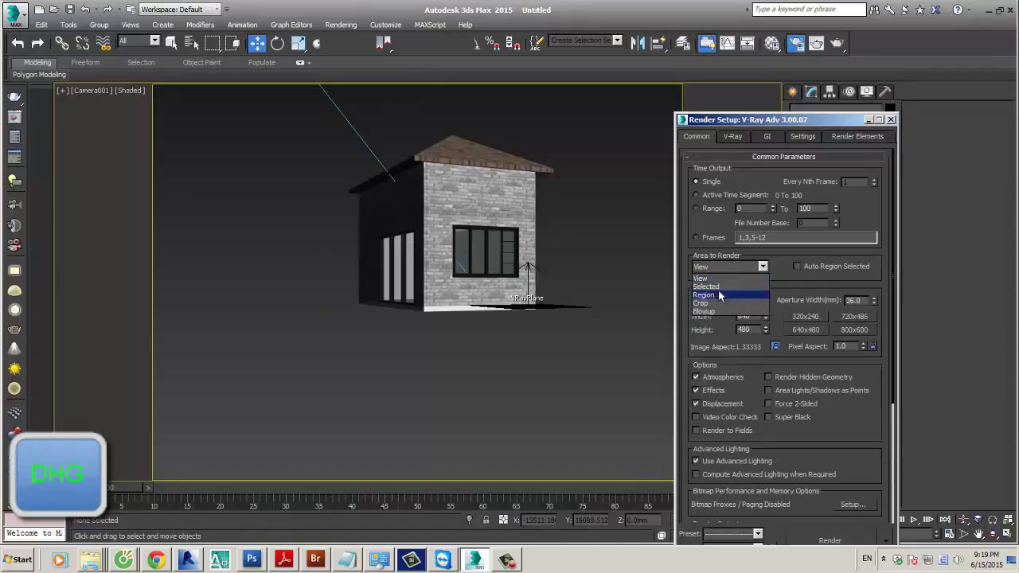
click(706, 294)
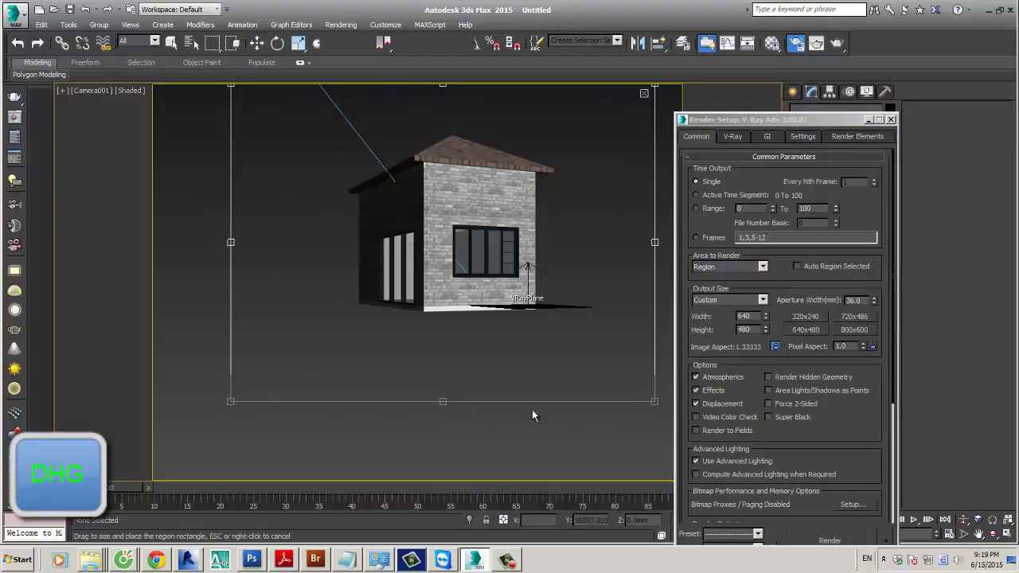
click(753, 316)
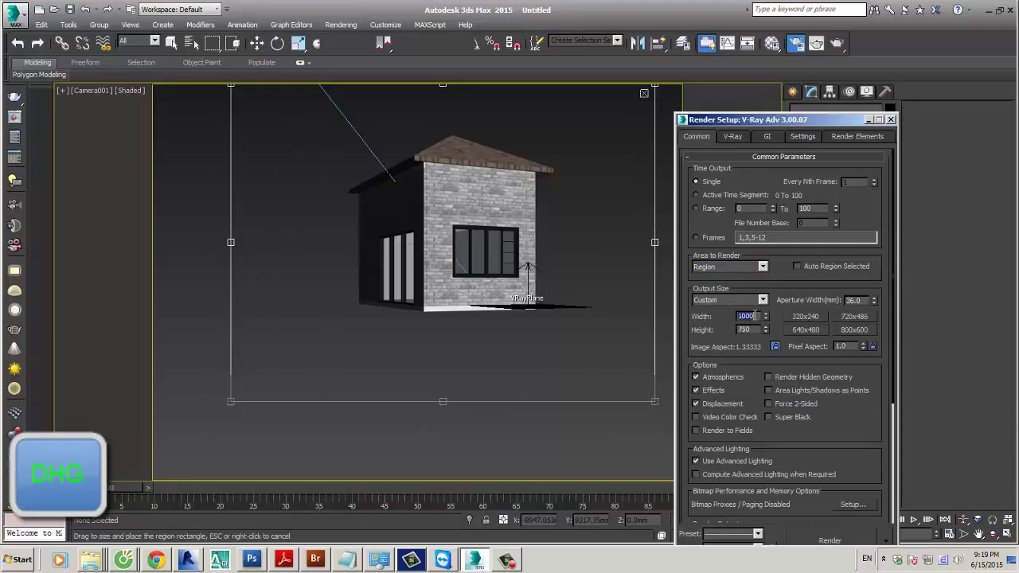
Step: Expand V-Ray's Global DMC, Color mapping and Environment settings and enable the reflection/refraction environment alongside the GI environment
click(733, 137)
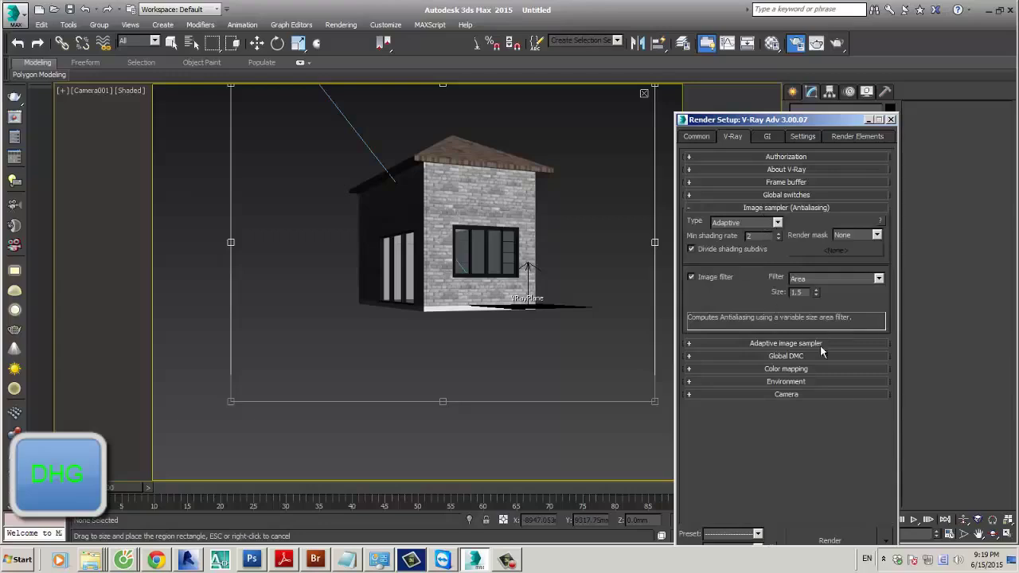
click(812, 356)
click(808, 416)
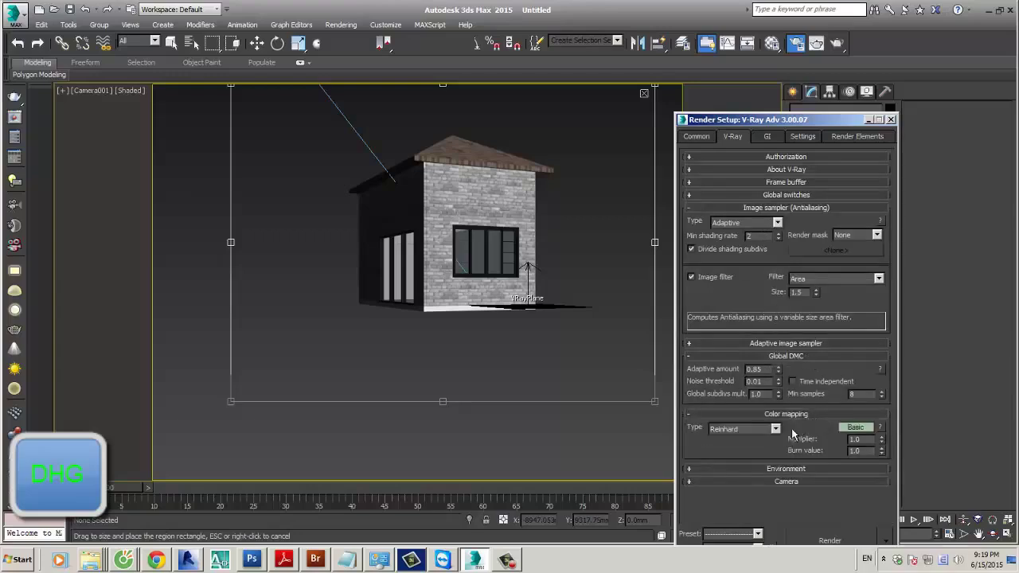
click(800, 469)
scroll(716, 427, down, 3)
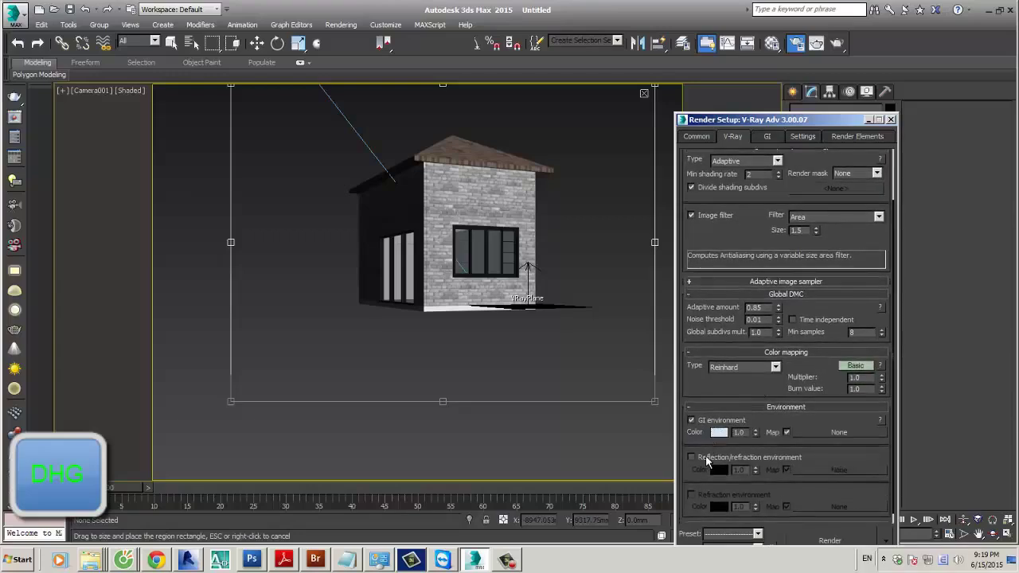
Step: Assign the DefaultVRaySky map from the Material Editor to the GI environment map as an instance
key(m)
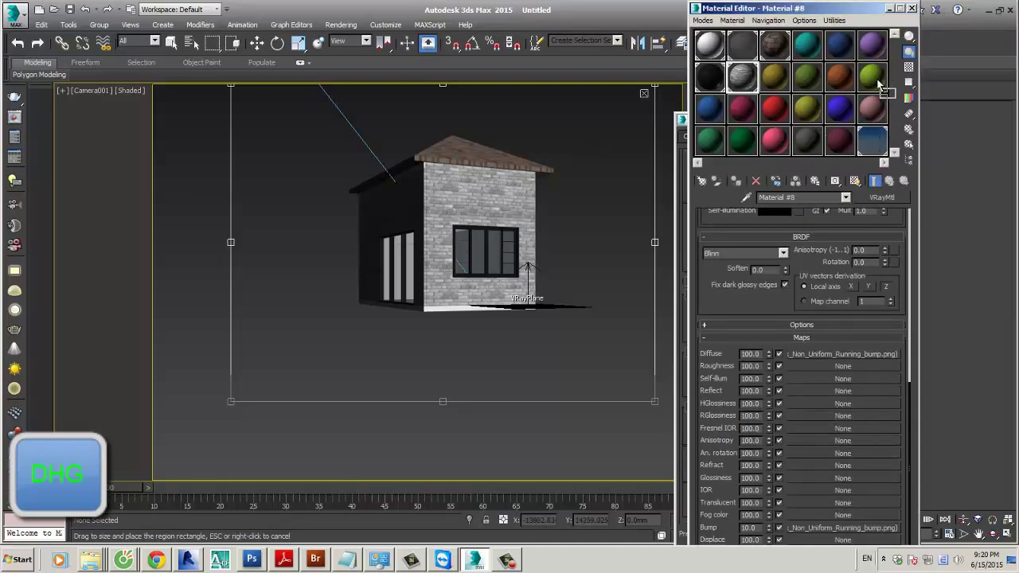
click(872, 140)
drag(796, 8, 460, 30)
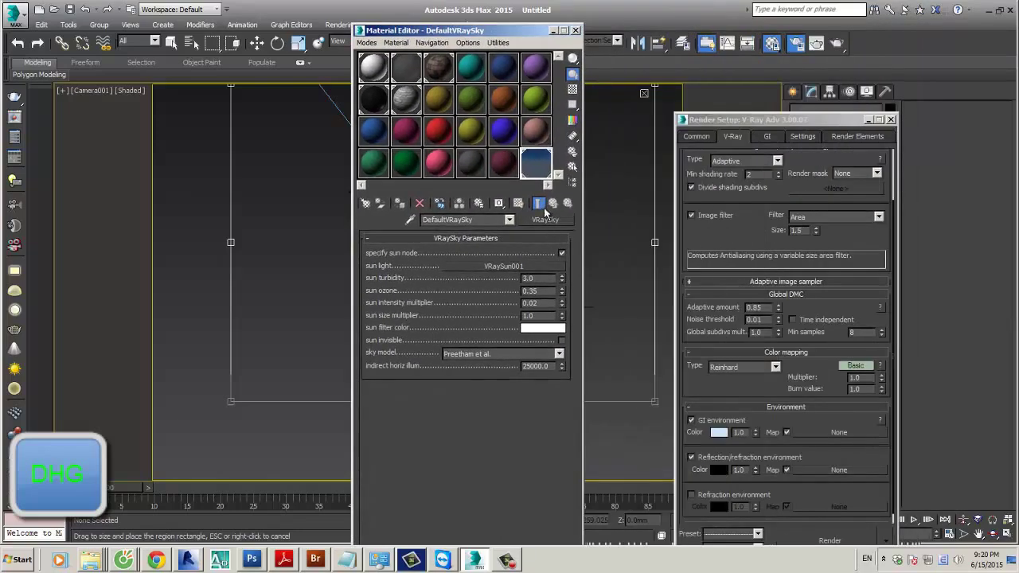
drag(546, 211, 819, 430)
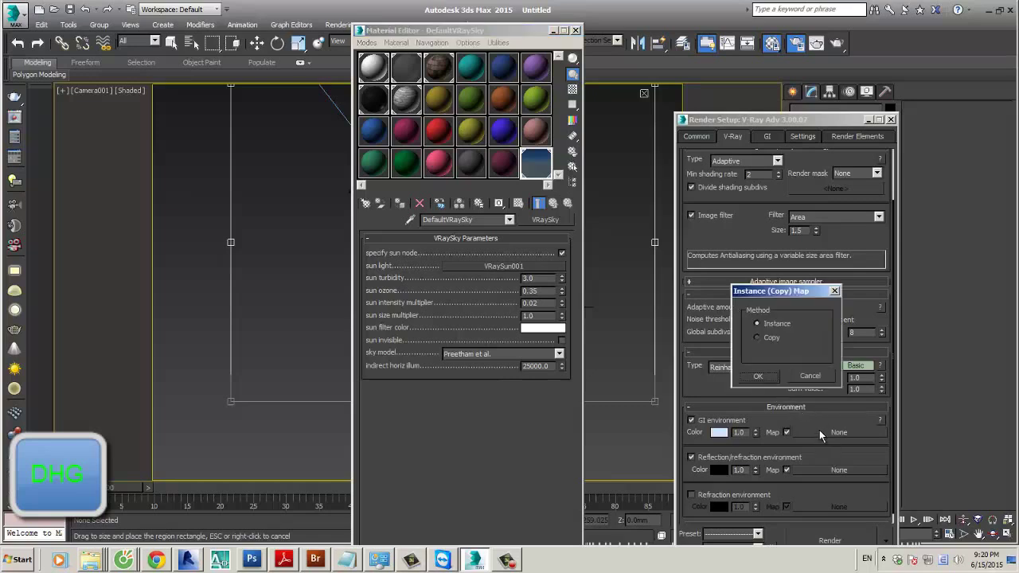
click(808, 378)
Step: Switch to Camtasia Studio, set its editing dimensions to 1600 x 900, and minimise it and the recorder
key(F10)
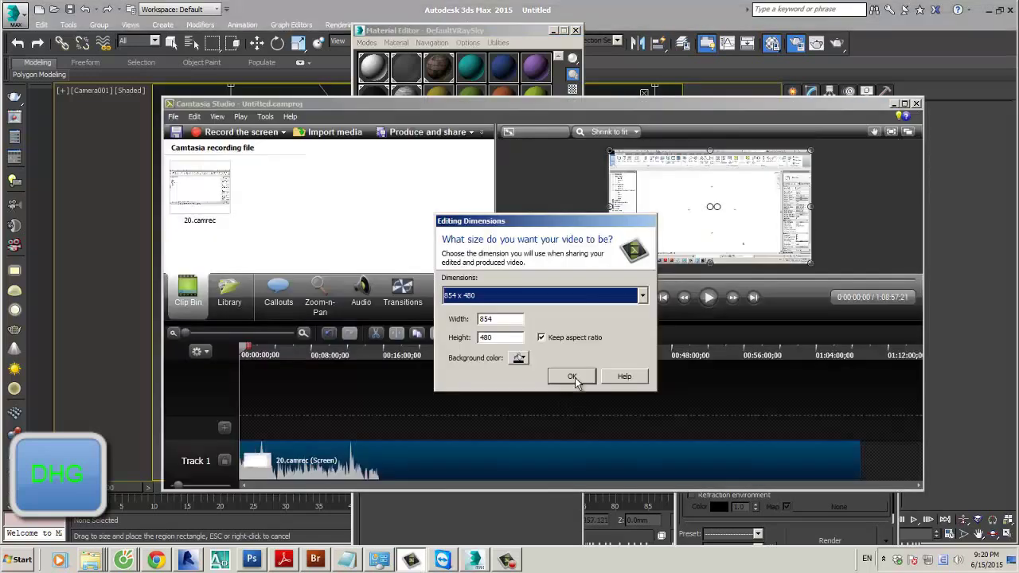
click(584, 295)
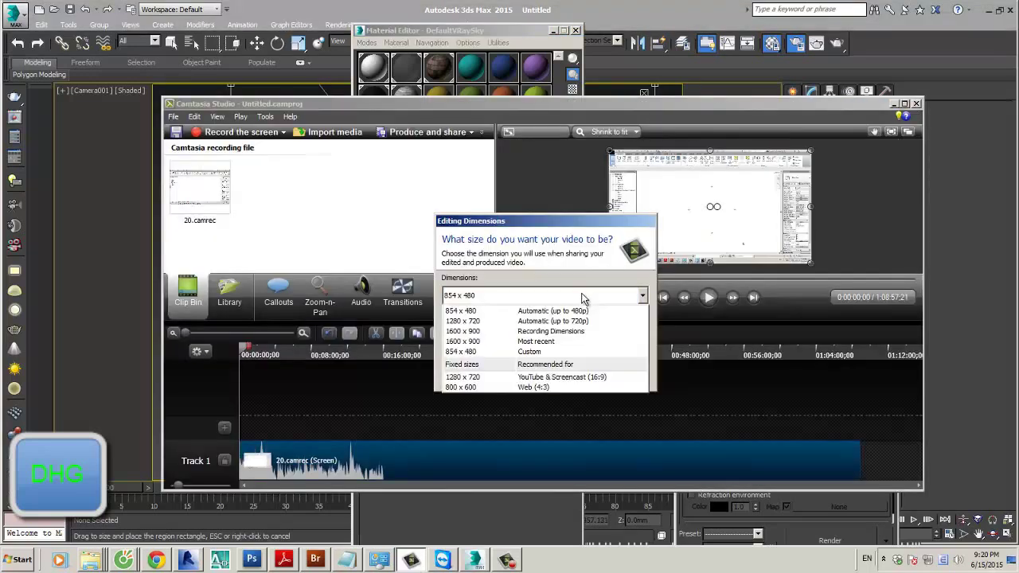
click(483, 340)
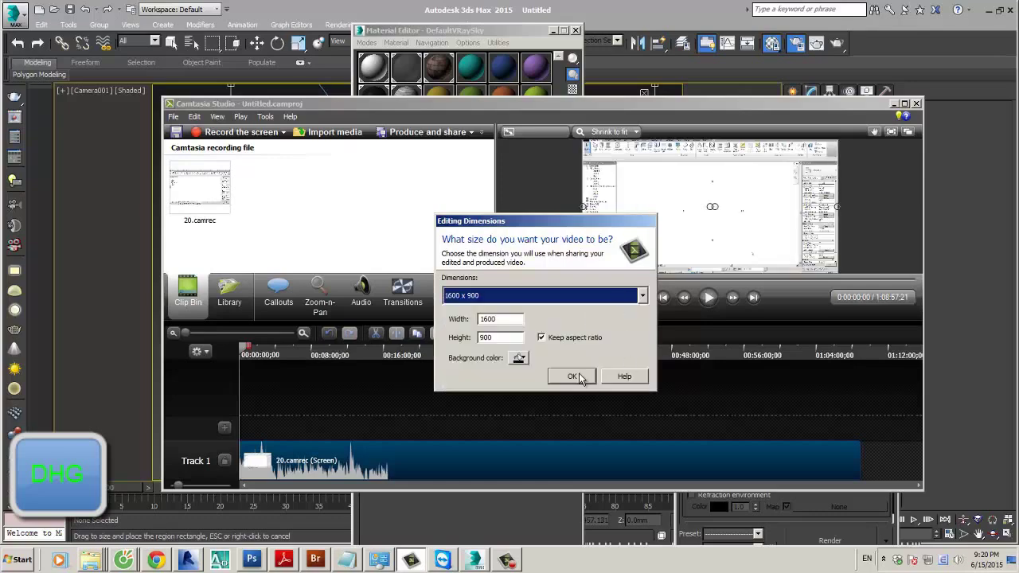
click(582, 376)
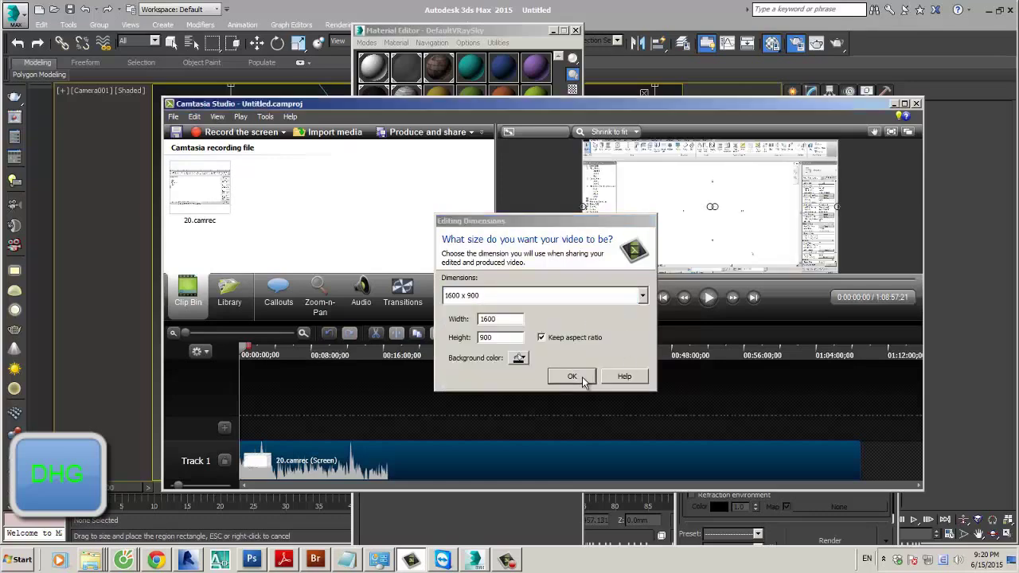
click(895, 104)
click(504, 562)
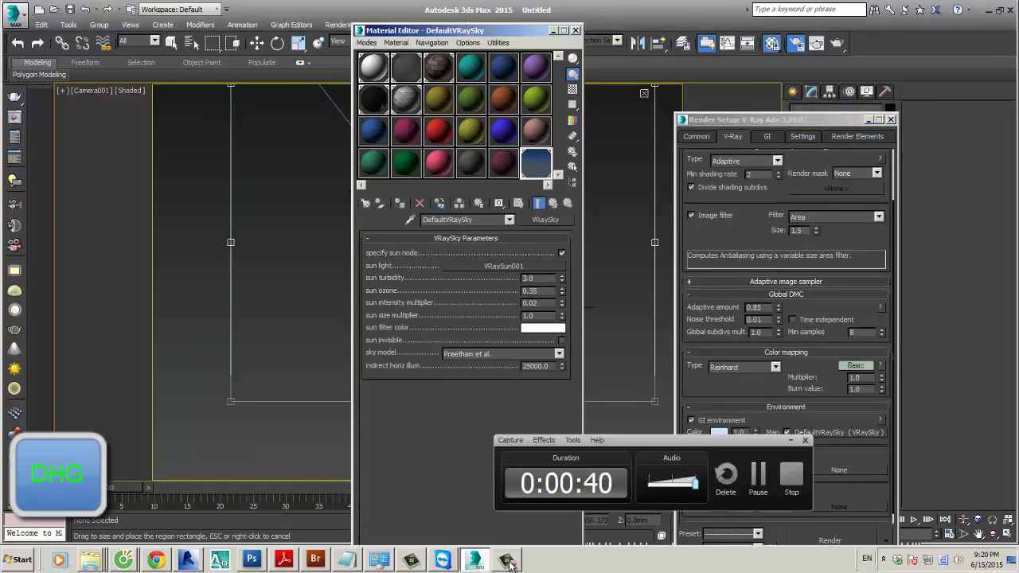
click(791, 441)
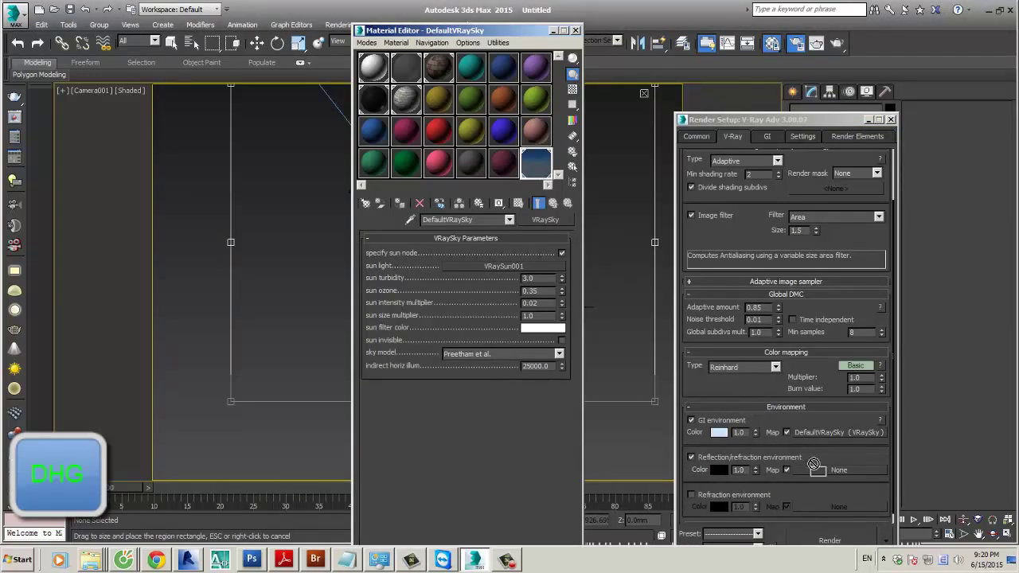
Step: Assign DefaultVRaySky to the reflection/refraction environment map as an instance and close the Material Editor
drag(814, 463, 839, 470)
click(756, 379)
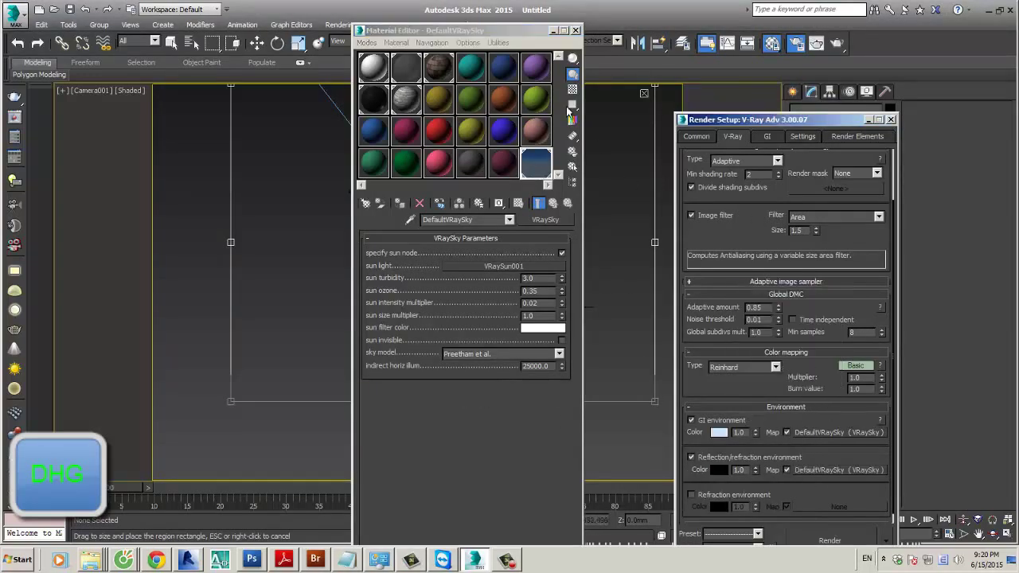
click(576, 30)
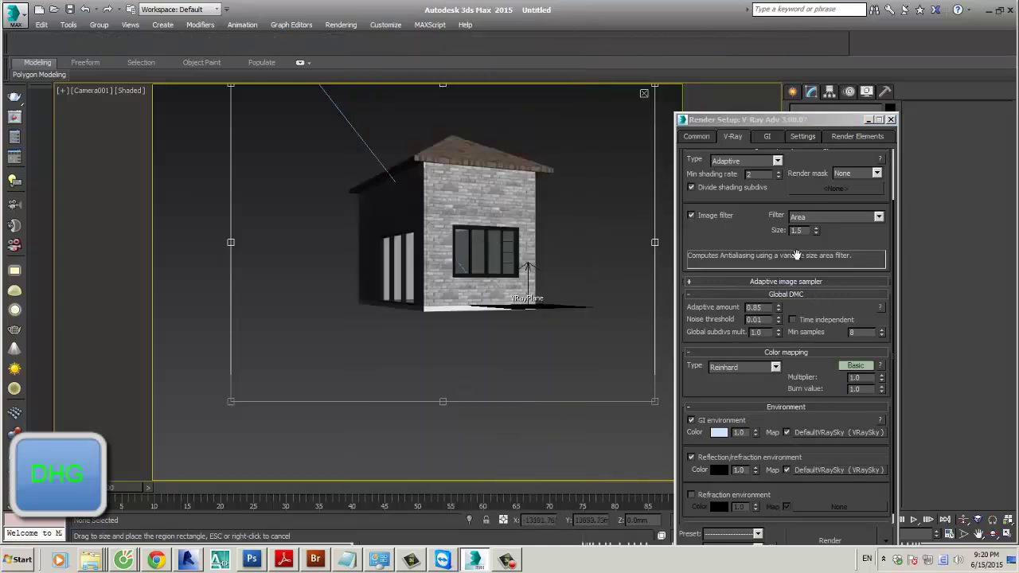
Step: Enable global illumination and set its secondary engine to Light cache, with Irradiance map as the primary engine
click(770, 135)
drag(789, 120, 774, 96)
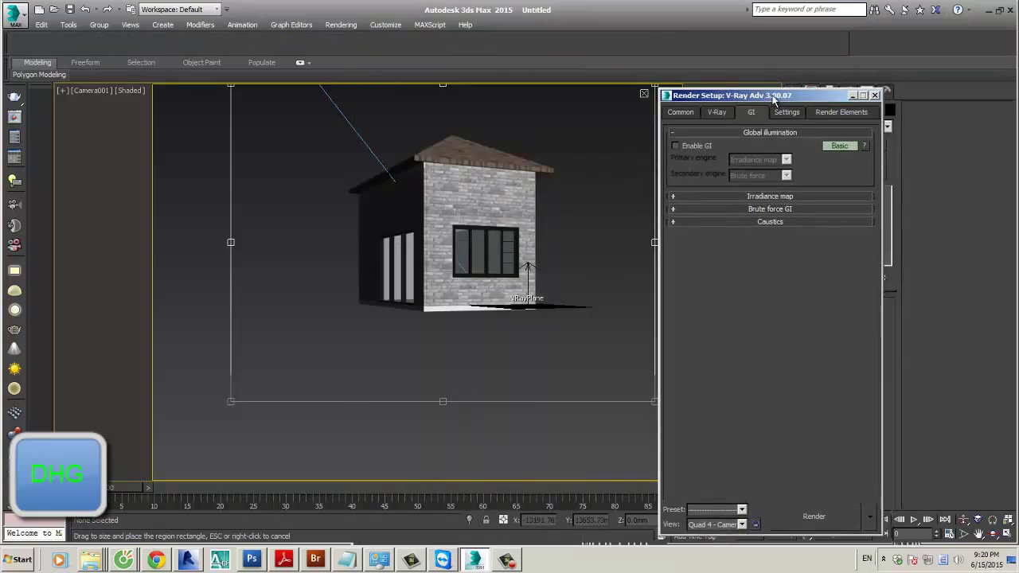
click(702, 146)
click(778, 177)
click(790, 212)
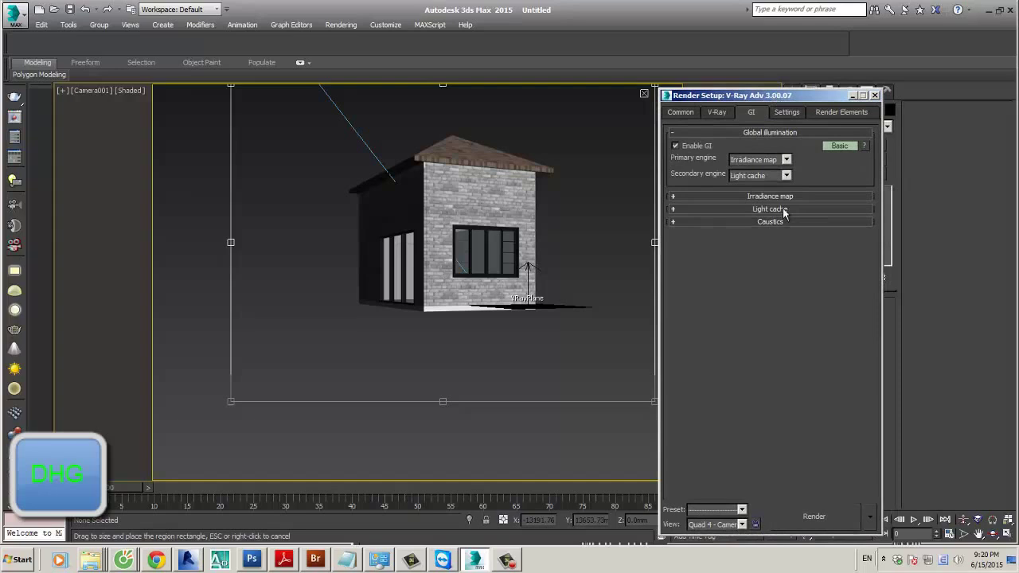
Step: Expand the Light cache and Irradiance map settings and set the irradiance map preset to Medium
click(769, 209)
click(788, 196)
click(778, 211)
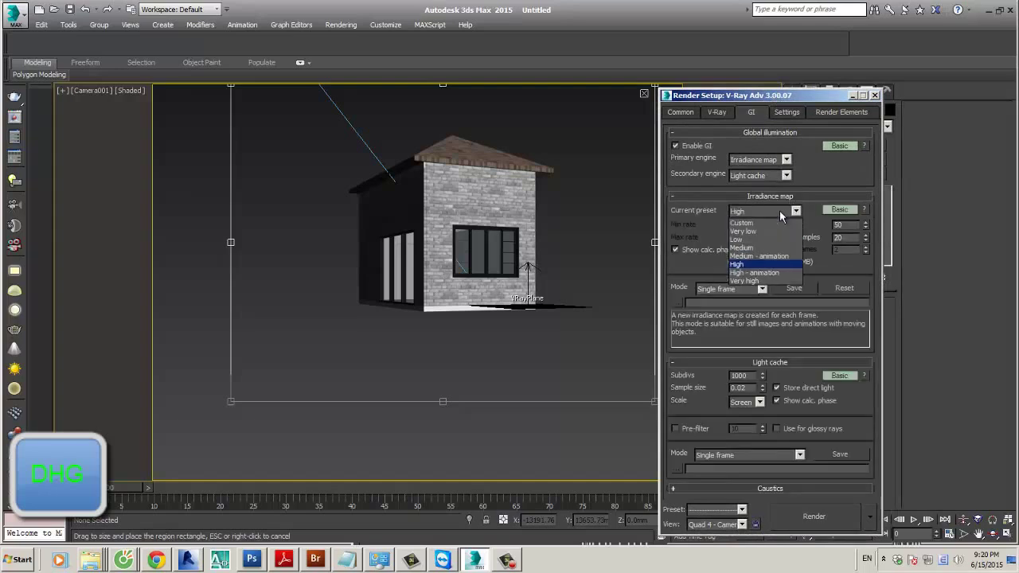
click(756, 248)
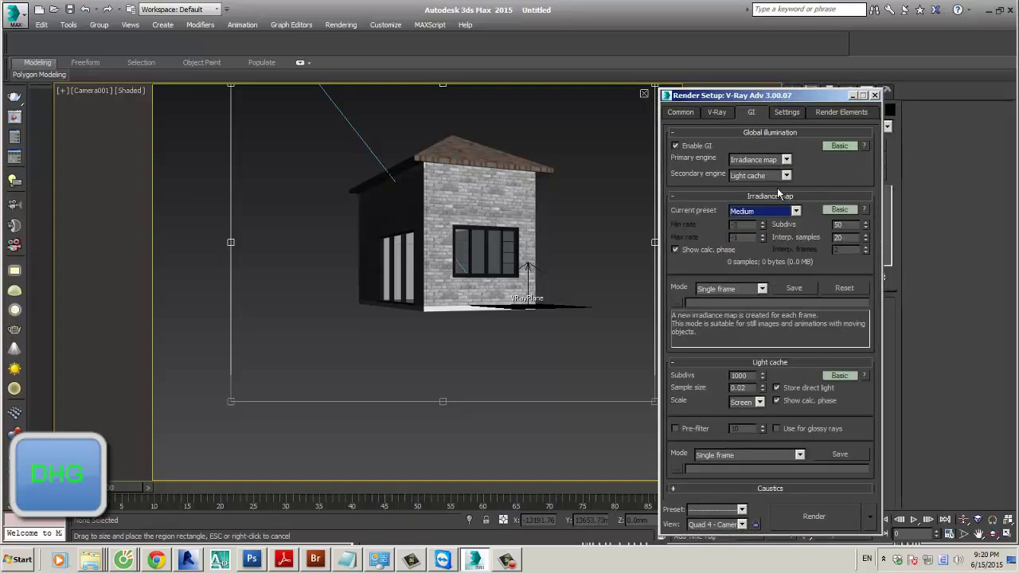
click(751, 375)
Step: Check the V-Ray system and render element settings, return to the GI settings and render the camera view's region
click(799, 109)
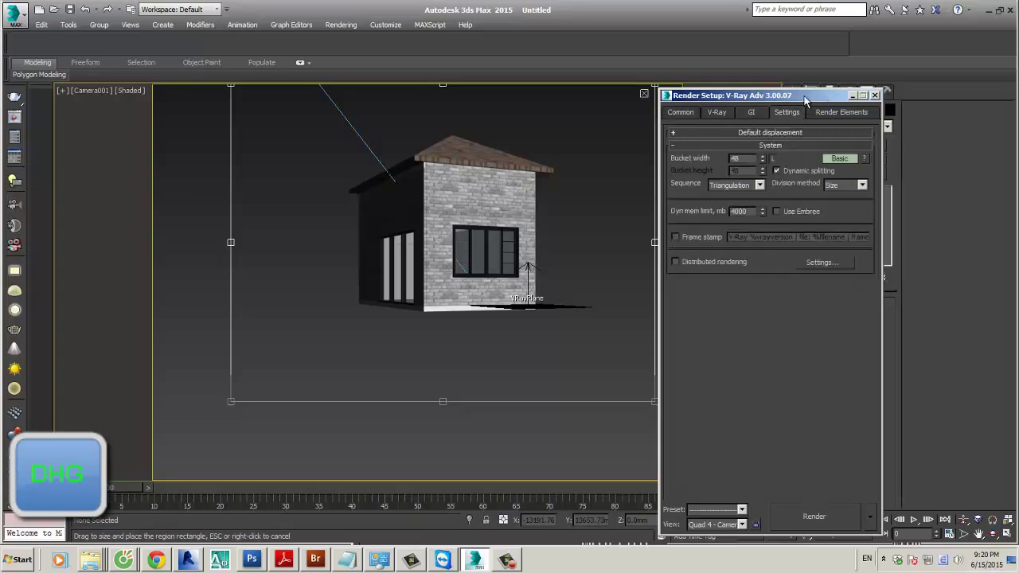
click(844, 112)
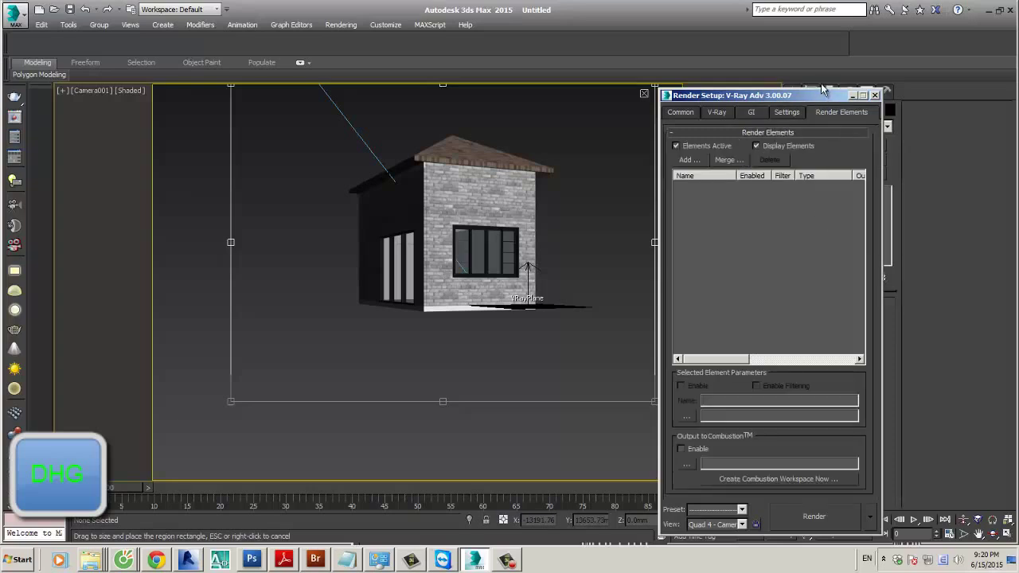
click(752, 104)
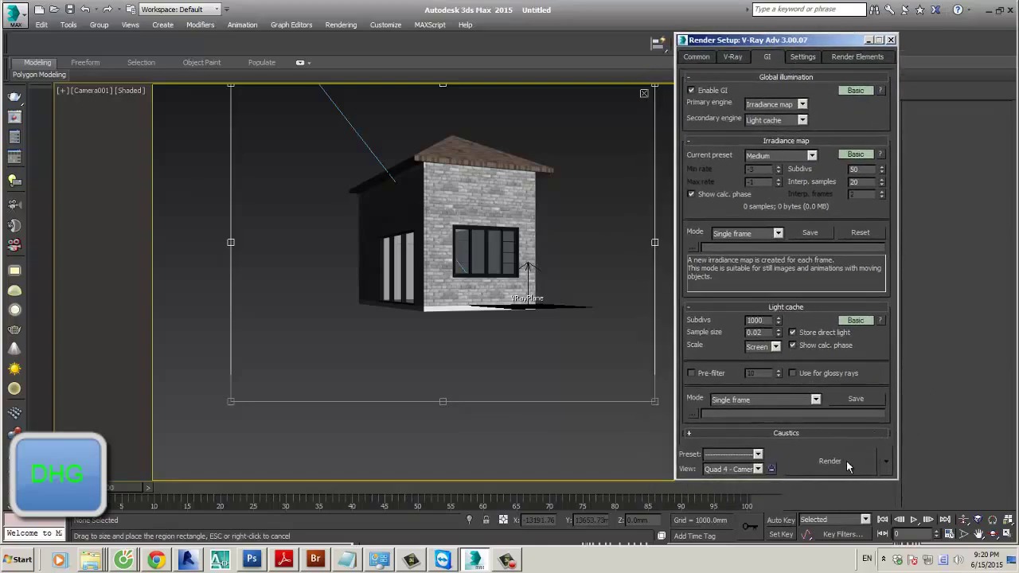
click(848, 466)
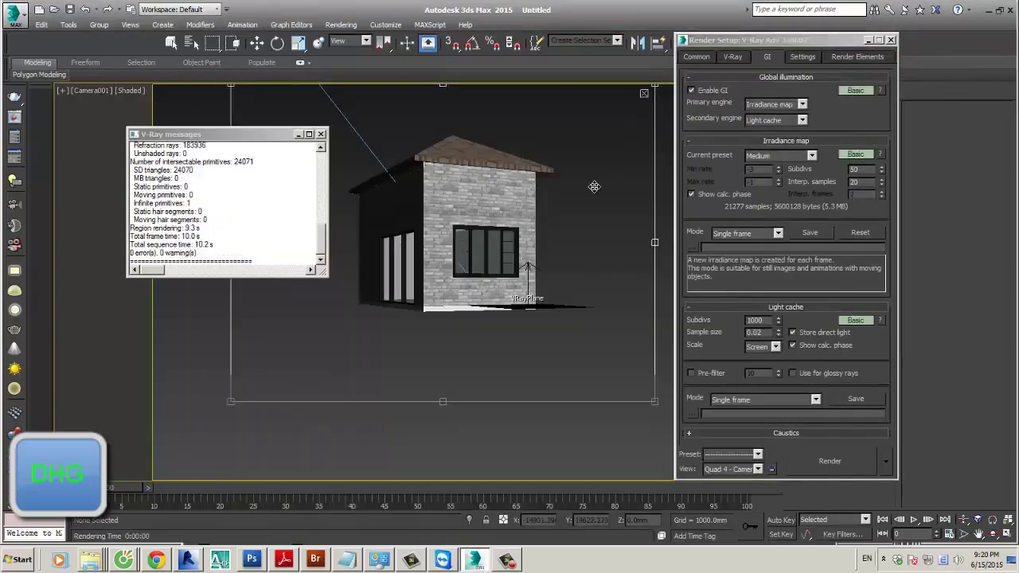
Step: Give an unused V-Ray material a grey diffuse colour, assign it to the ground plane under the name nen and close the Material Editor
key(w)
click(575, 302)
key(m)
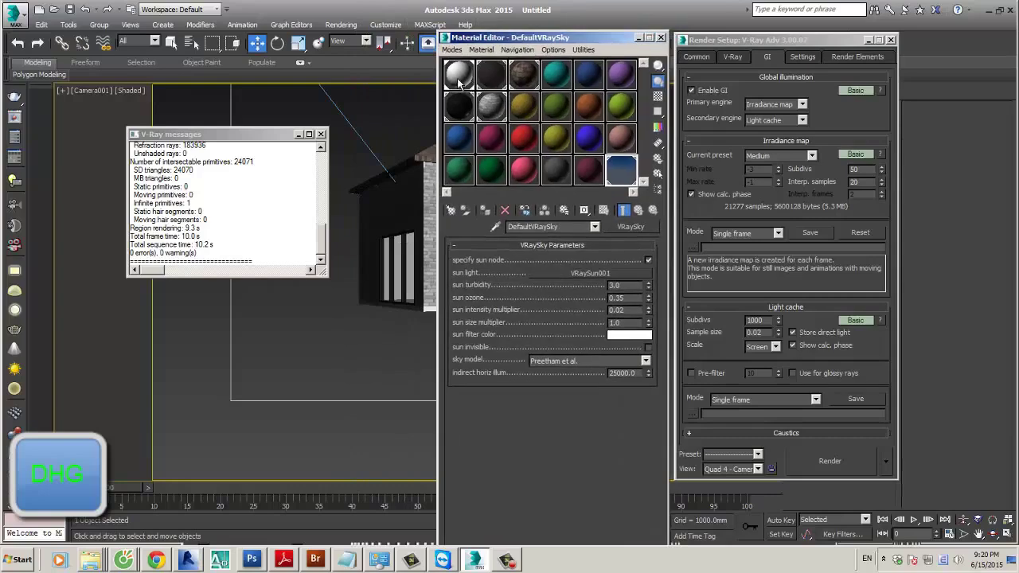
click(459, 137)
click(523, 311)
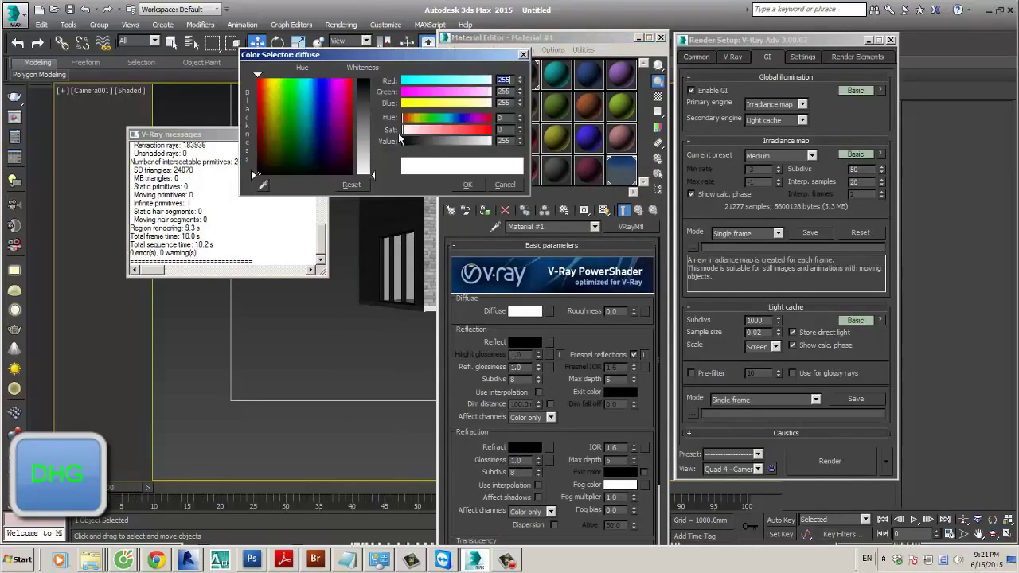
drag(377, 150, 454, 183)
click(476, 196)
click(487, 211)
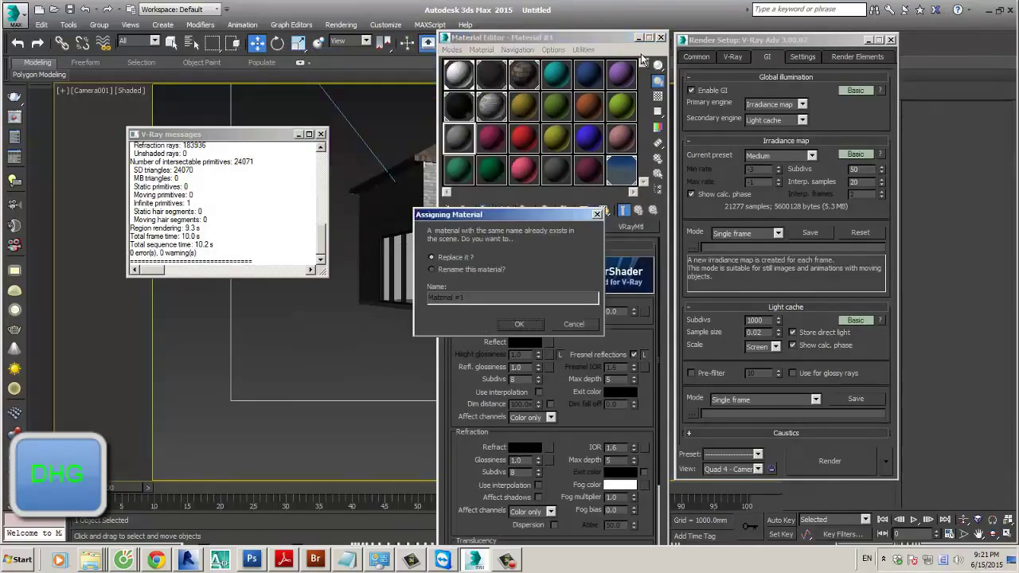
text(nen)
key(Return)
click(660, 37)
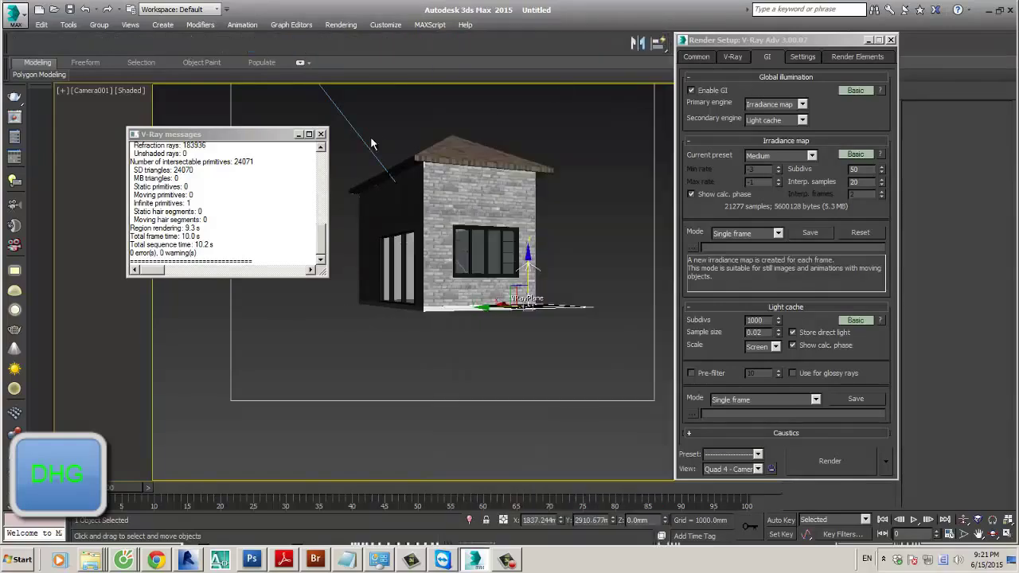
Step: Render the camera view with V-Ray, dismiss the frame buffer, message and Render Setup windows, and deselect the ground plane
click(321, 134)
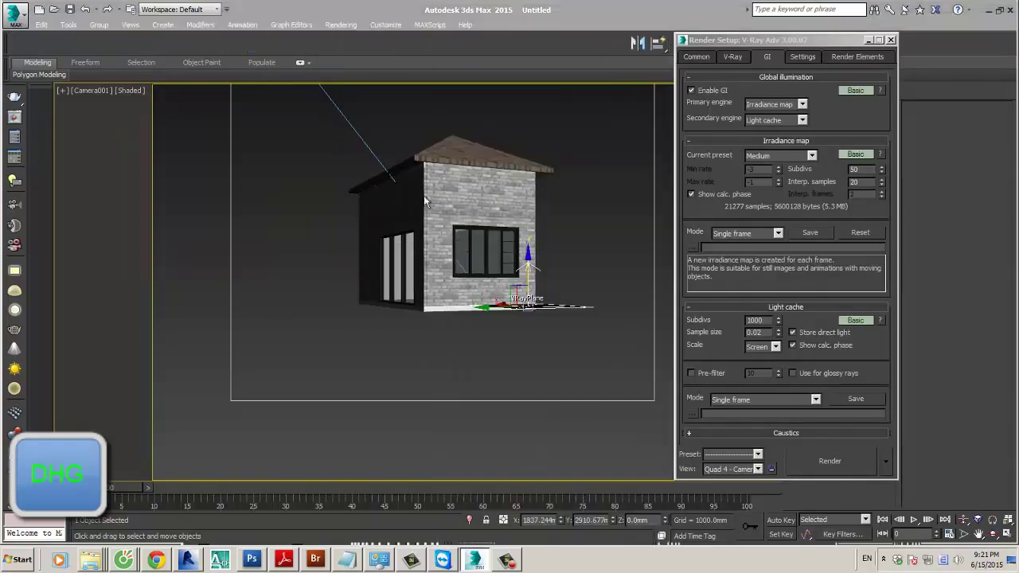
click(830, 461)
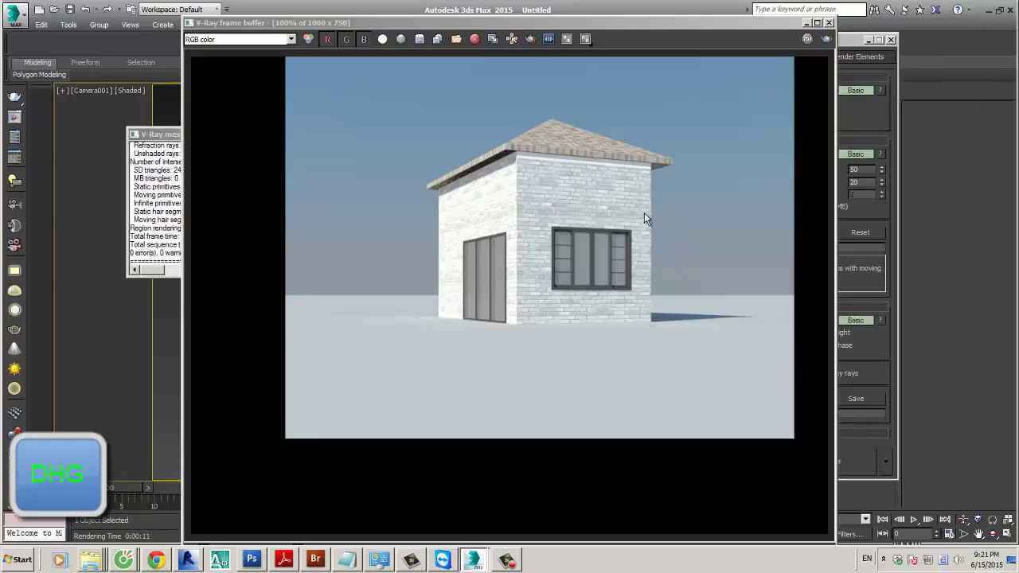
click(806, 22)
click(322, 134)
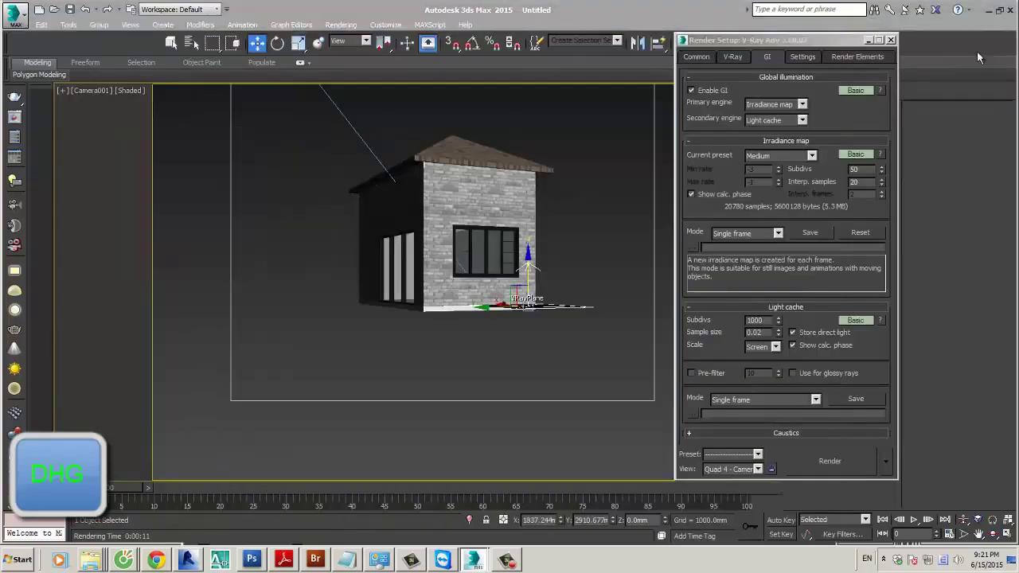
click(890, 40)
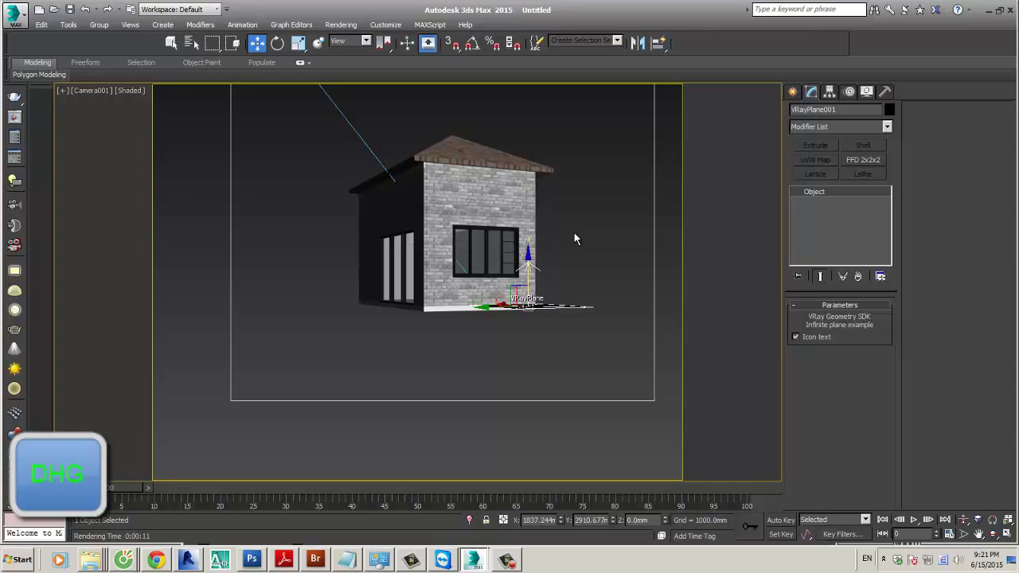
click(578, 235)
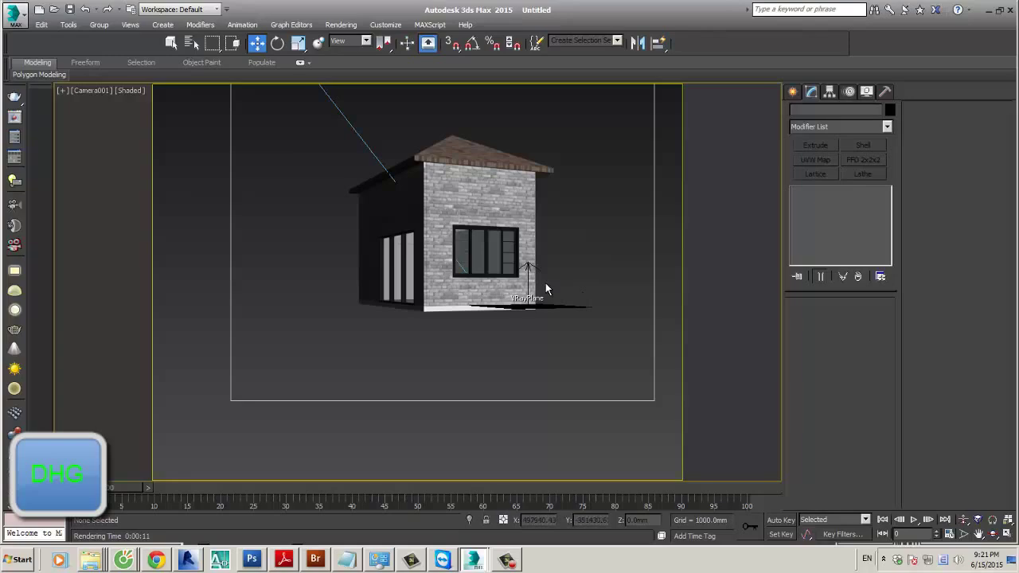
Step: Switch to Revit and place an M_Fixed 0915 x 1830mm window beside the storefront door in the {3D} view
click(198, 554)
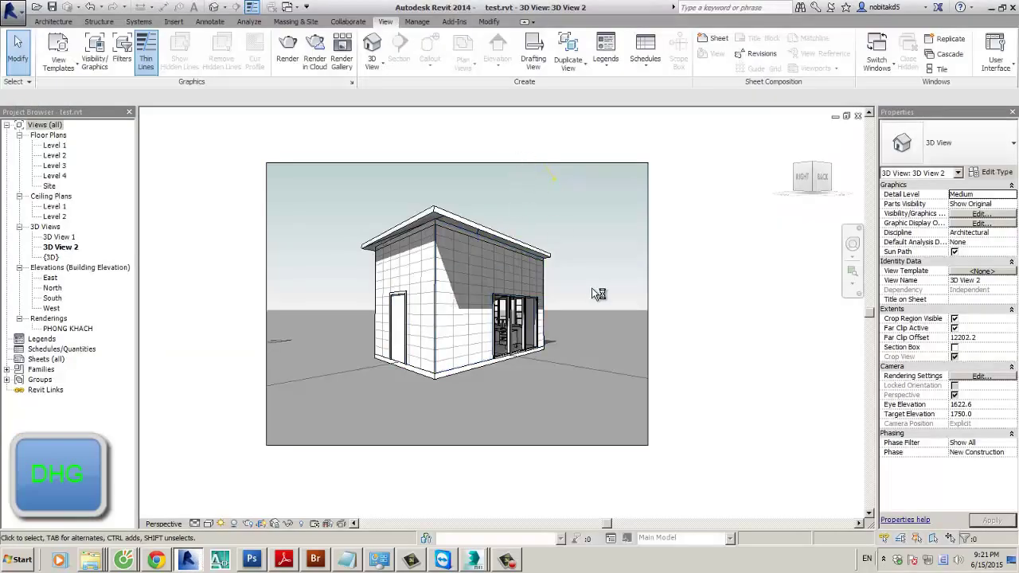
shift+middle_drag(608, 336, 557, 374)
scroll(522, 375, up, 3)
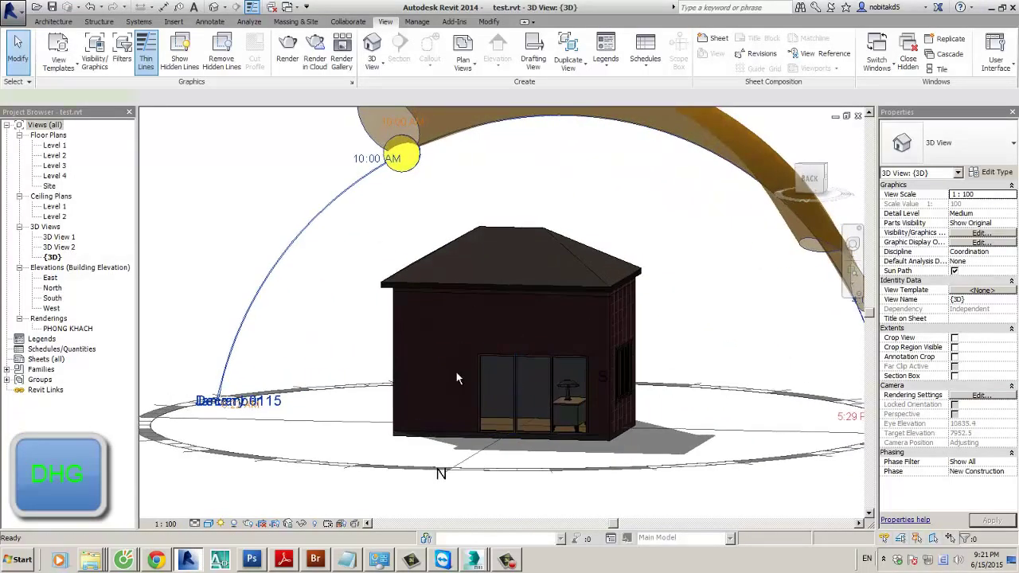
key(w)
key(n)
scroll(446, 364, up, 2)
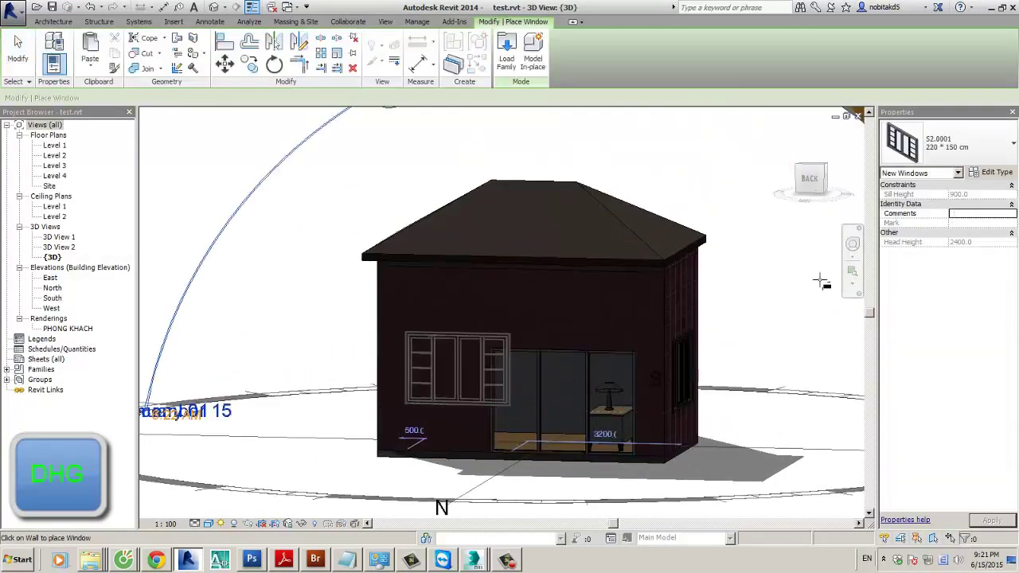
click(963, 143)
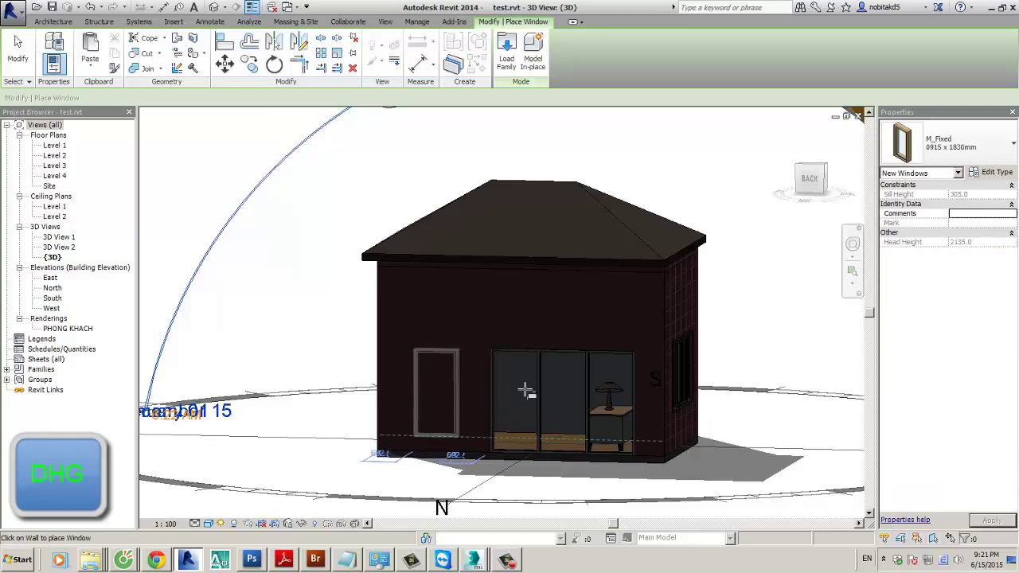
key(Escape)
key(Escape)
shift+middle_drag(591, 390, 546, 361)
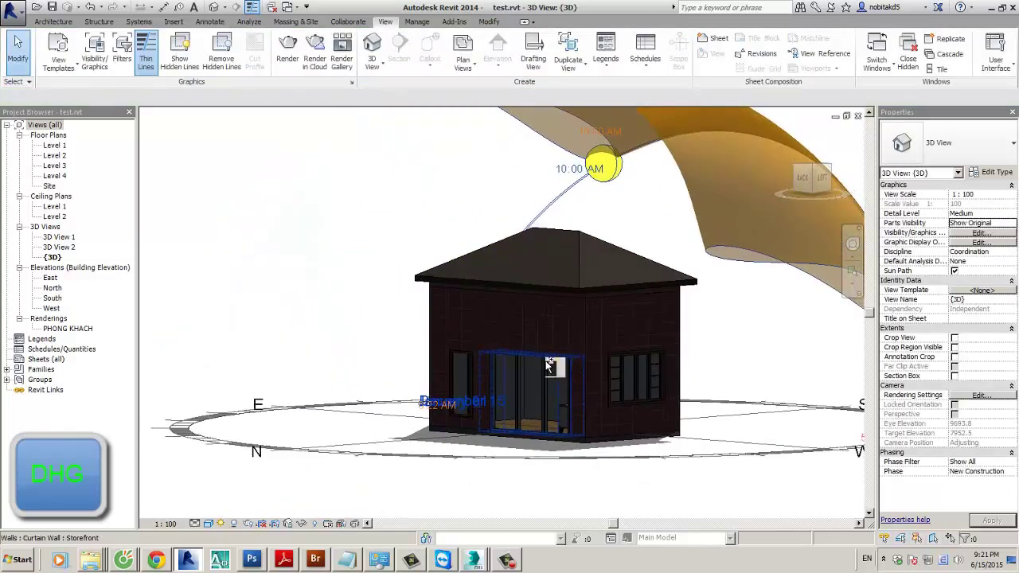
Step: Switch back to 3ds Max and open Manage Links on the linked file test.rvt
mouse_move(480, 559)
click(484, 521)
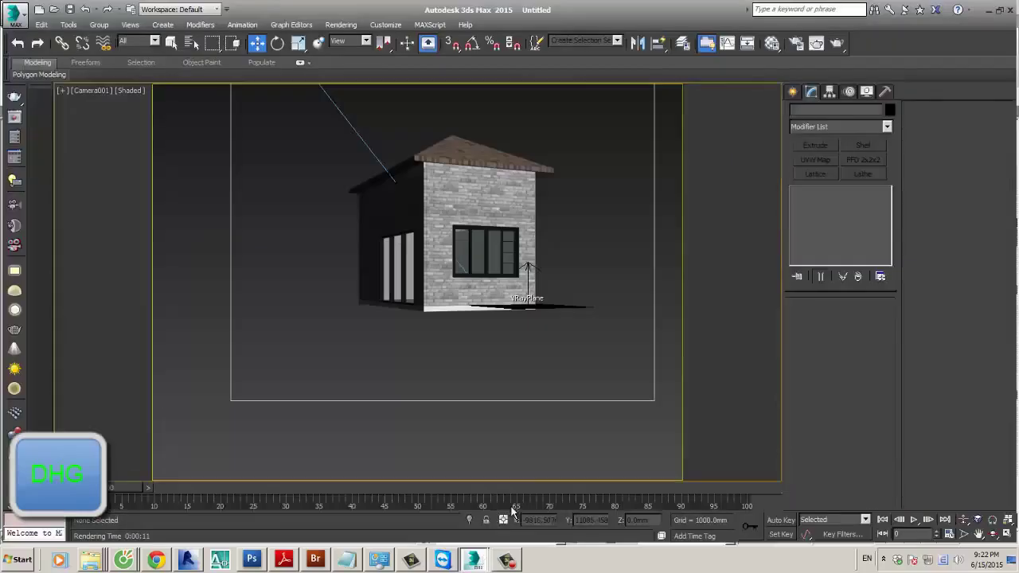
click(12, 13)
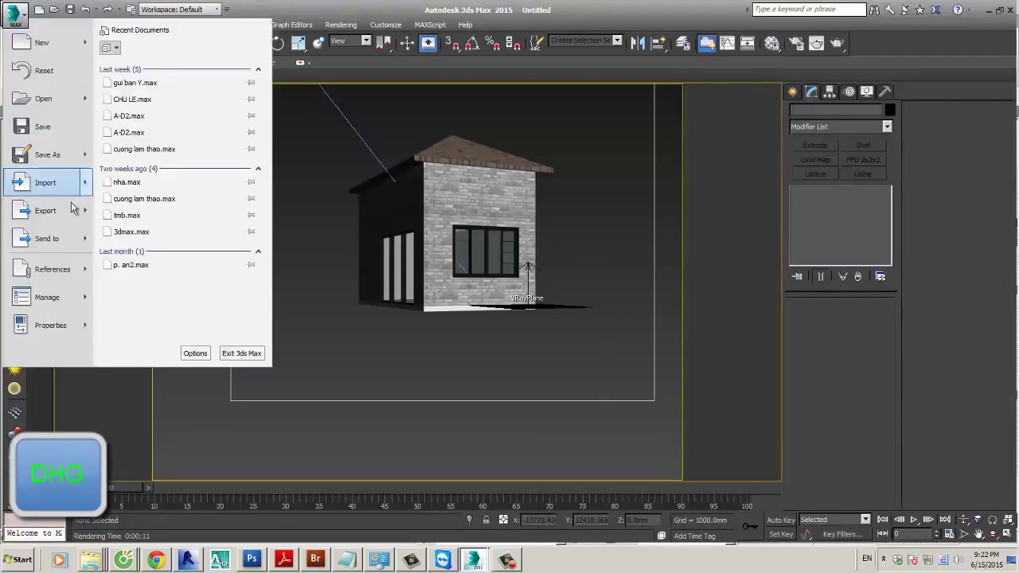
mouse_move(71, 280)
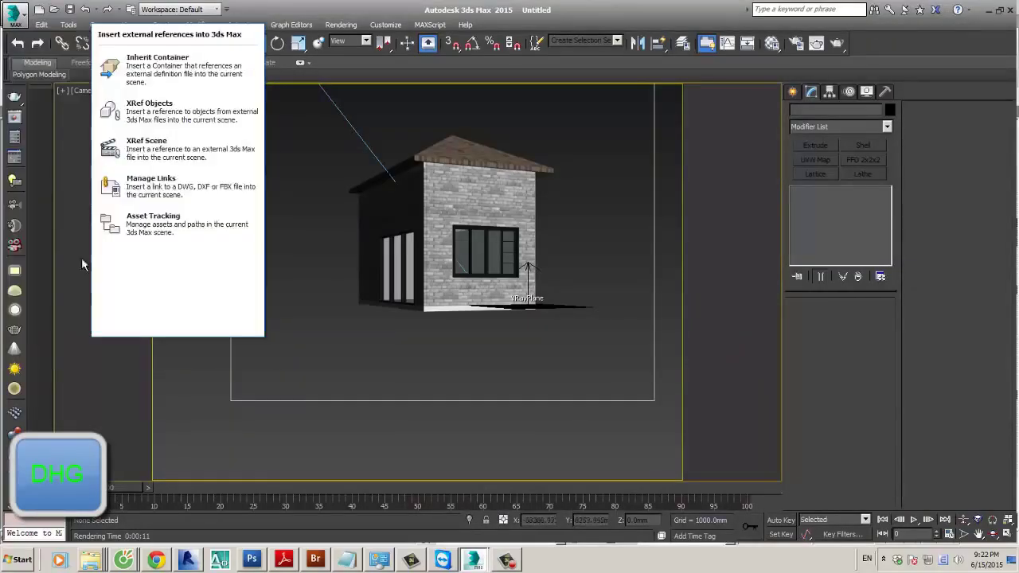
click(155, 191)
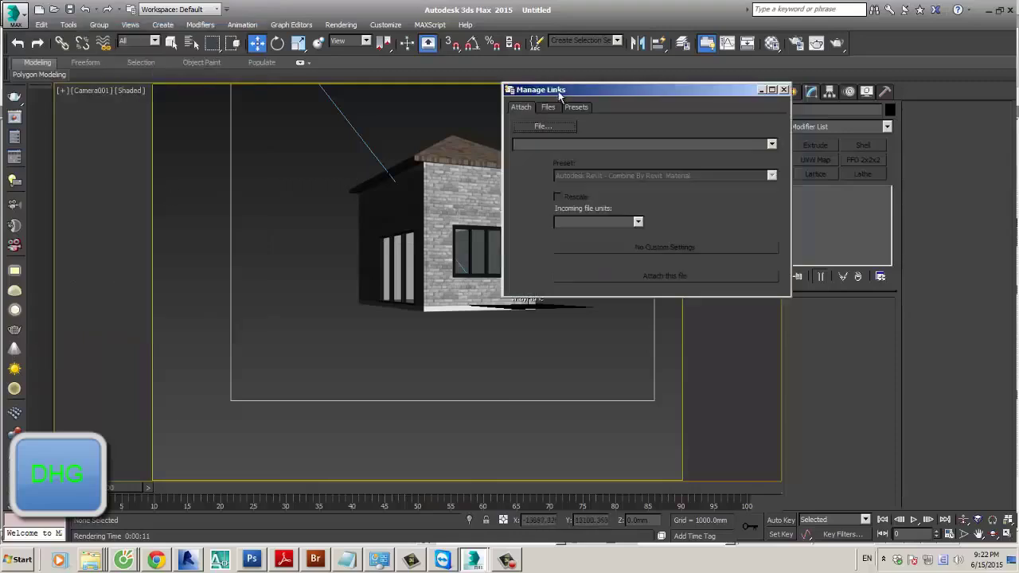
click(547, 107)
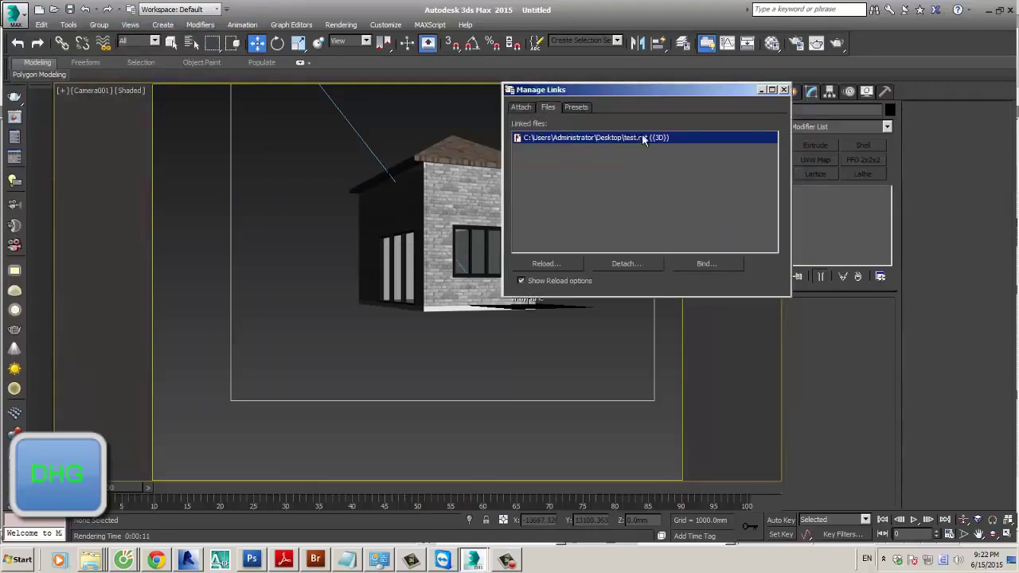
drag(638, 90, 733, 73)
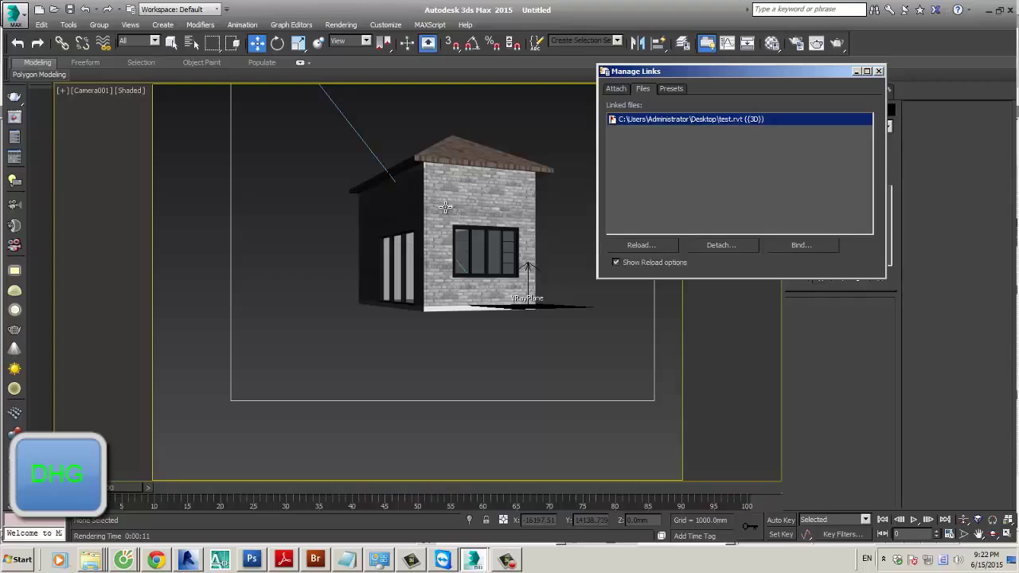
Step: Examine the modifiers on the linked brick walls and the tiled roof
click(188, 560)
click(188, 559)
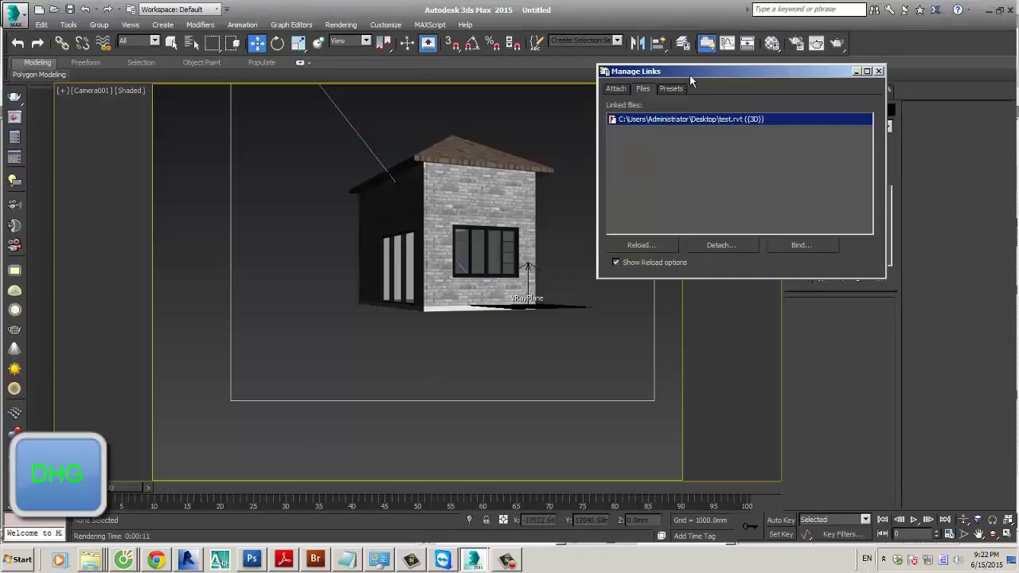
drag(690, 75, 620, 265)
click(537, 231)
click(633, 279)
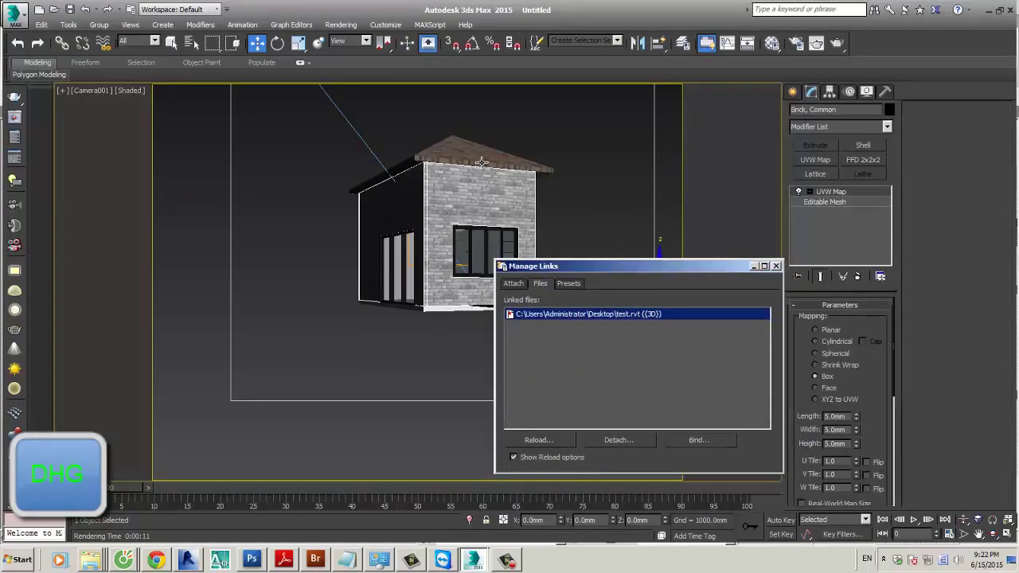
click(476, 162)
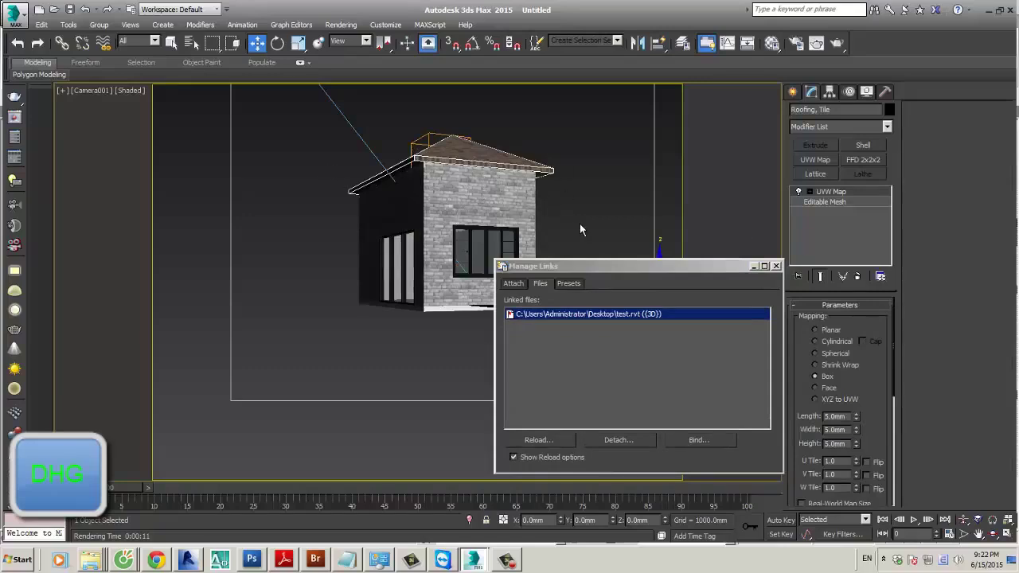
Step: Start reloading the linked test.rvt file with its reload options shown
drag(611, 268, 640, 167)
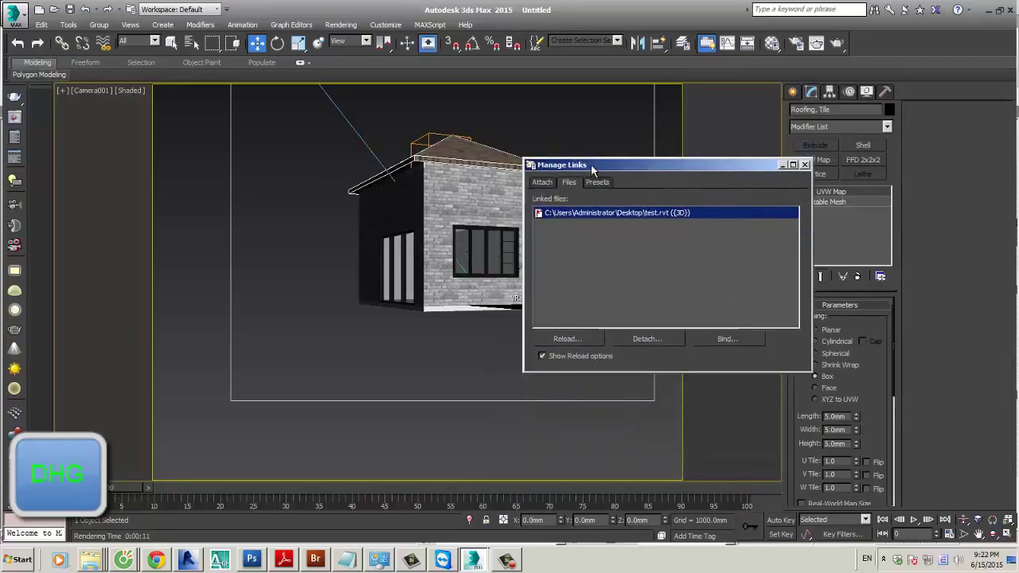
click(566, 339)
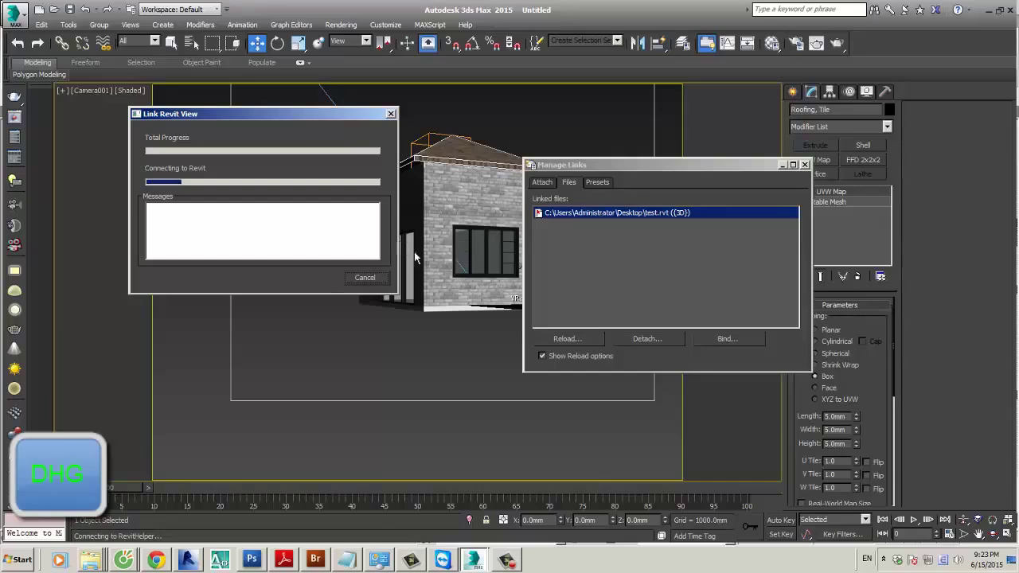
mouse_move(198, 561)
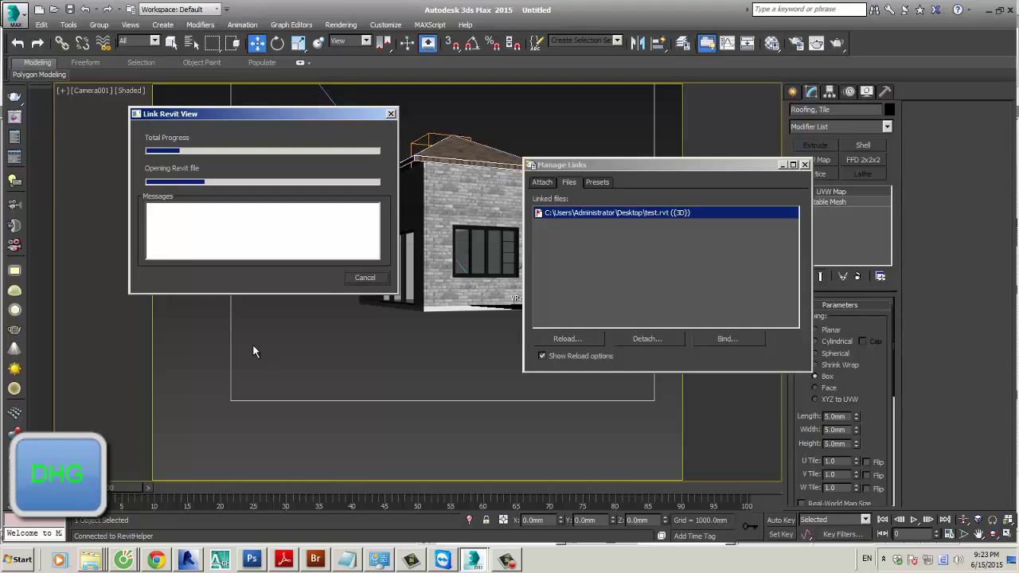
click(511, 558)
click(511, 557)
click(508, 559)
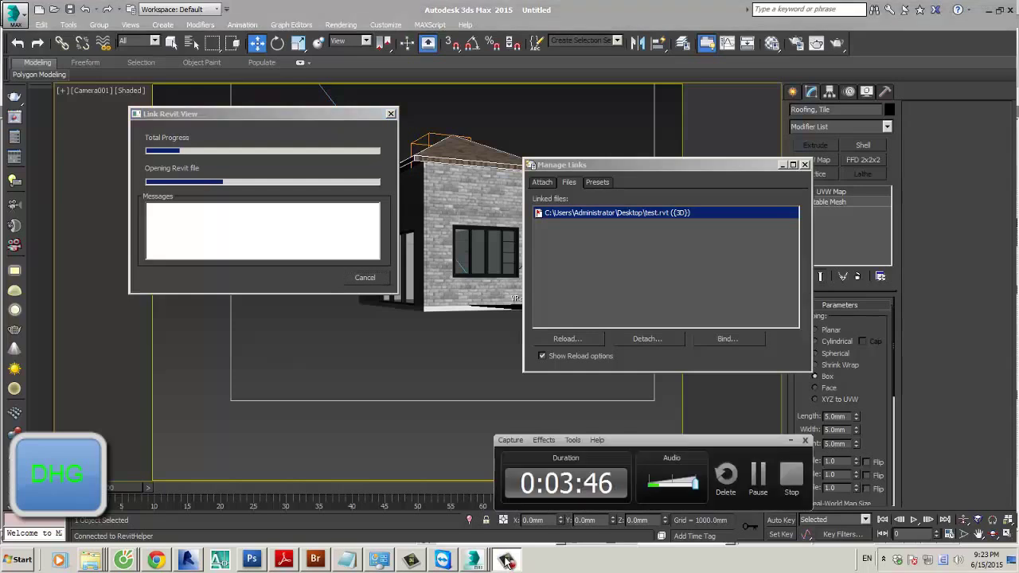
click(508, 558)
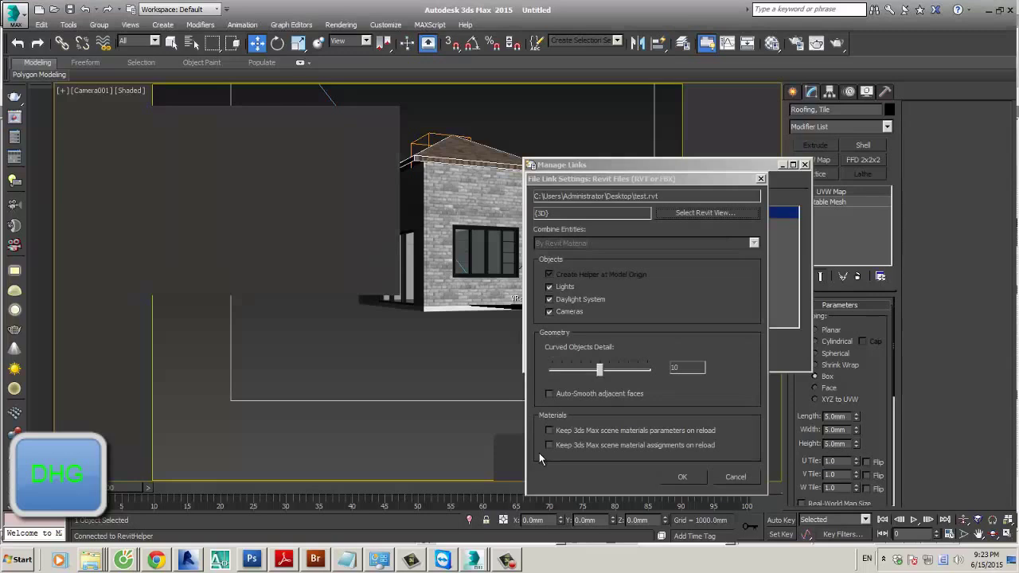
Step: Reload the link without Lights, Daylight System and Cameras, keeping 3ds Max scene material parameters and assignments, and minimize Manage Links
drag(654, 177, 316, 92)
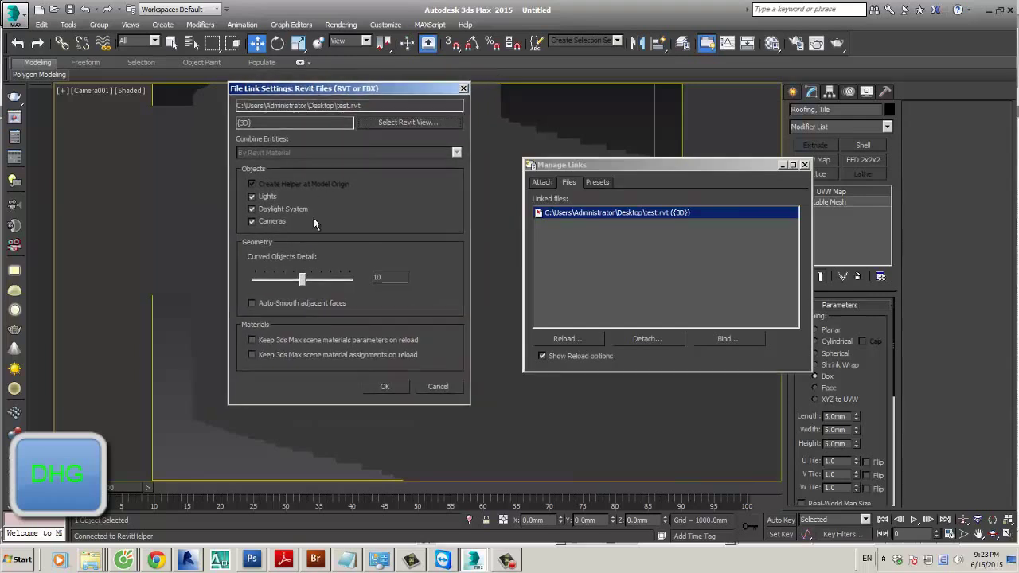
click(268, 222)
click(269, 208)
click(267, 199)
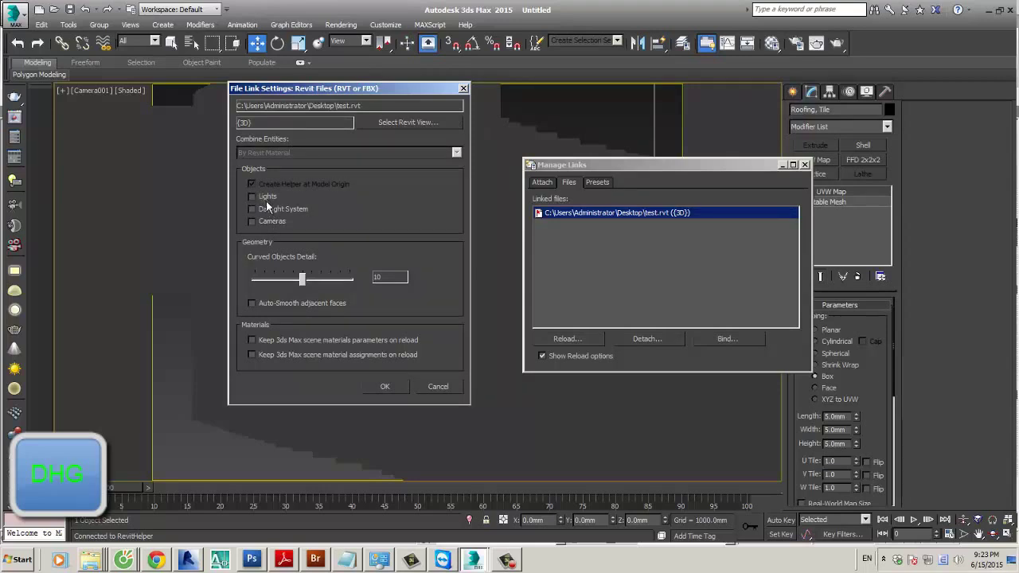
click(299, 343)
drag(347, 89, 292, 79)
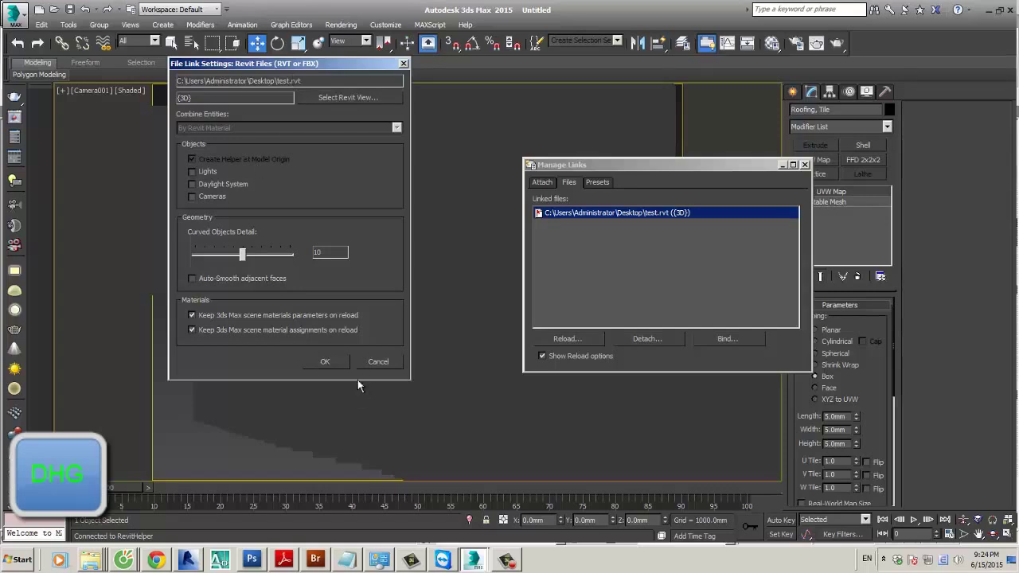
click(325, 361)
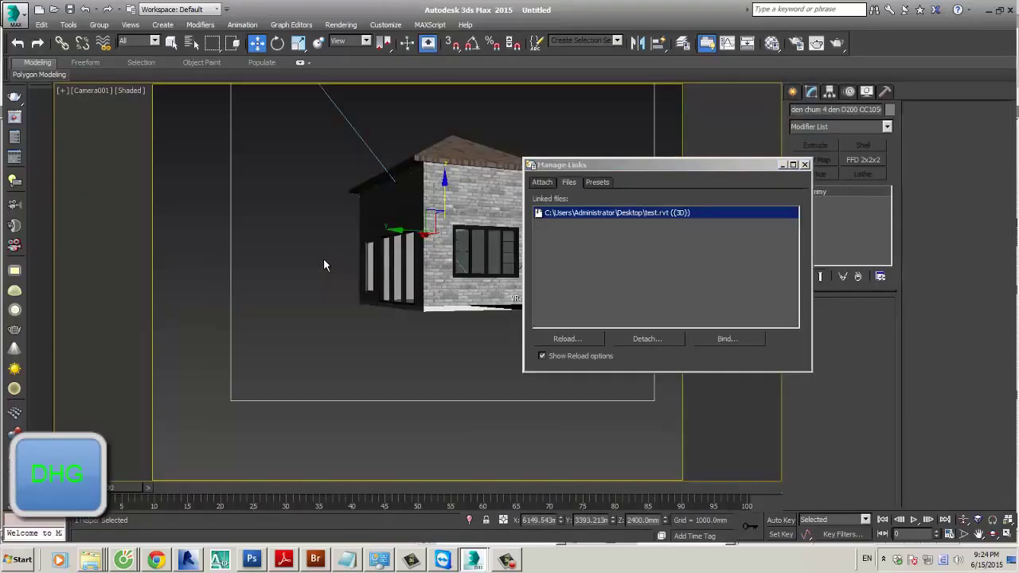
drag(581, 165, 619, 149)
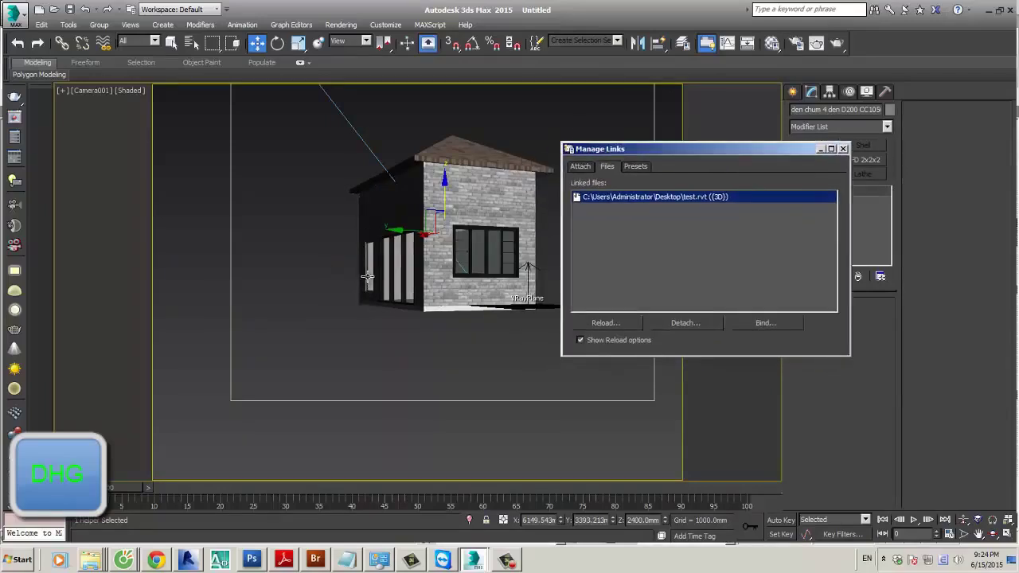
click(820, 150)
Step: Change the V-Ray sun's intensity multiplier, deselect the sun and render the camera view again
click(363, 143)
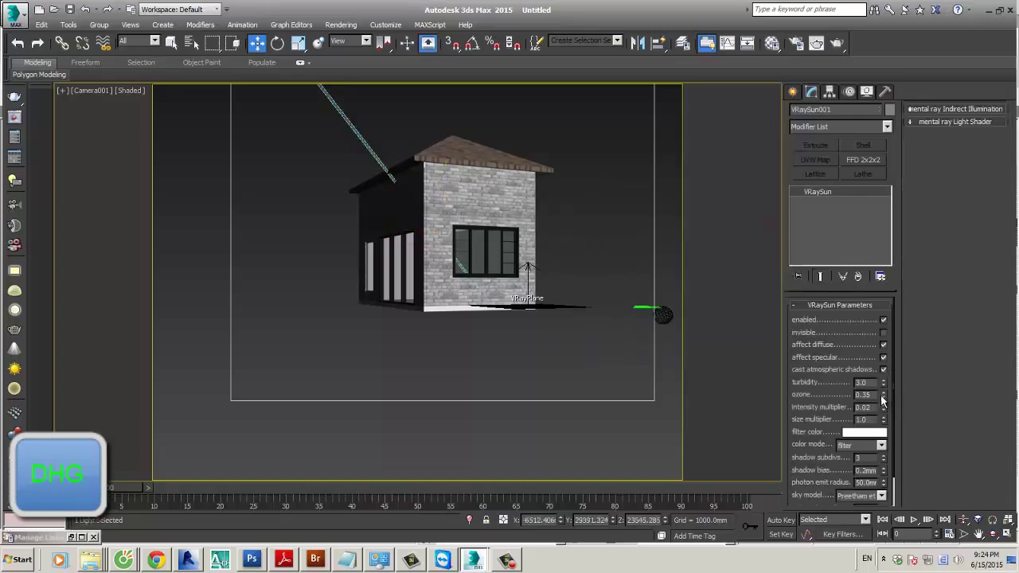
double_click(872, 406)
click(566, 328)
click(835, 44)
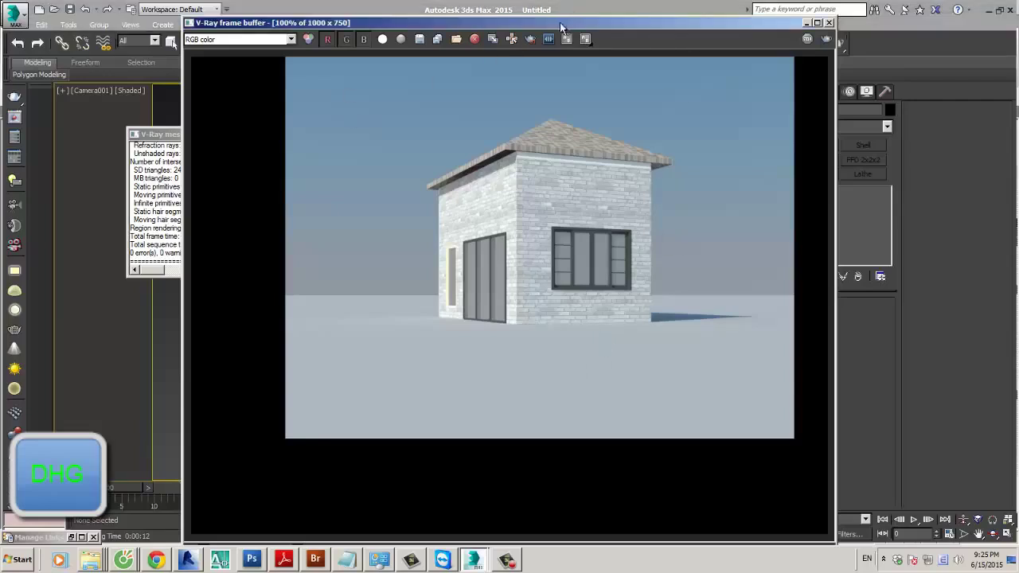
Step: Compare the V-Ray render with the house in Revit's 3D view, and dismiss the frame buffer and V-Ray messages in 3ds Max
drag(559, 22, 555, 22)
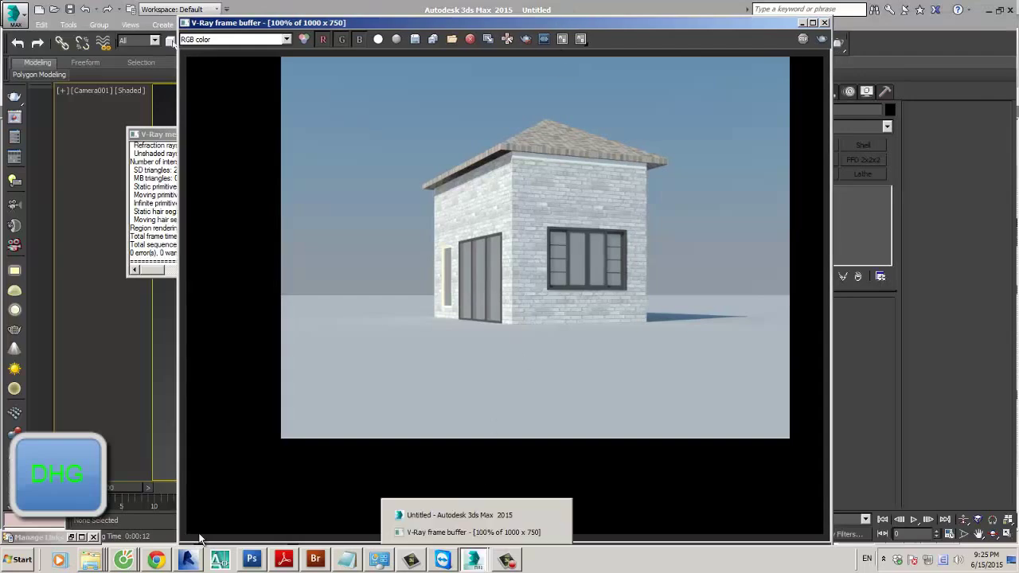
click(188, 560)
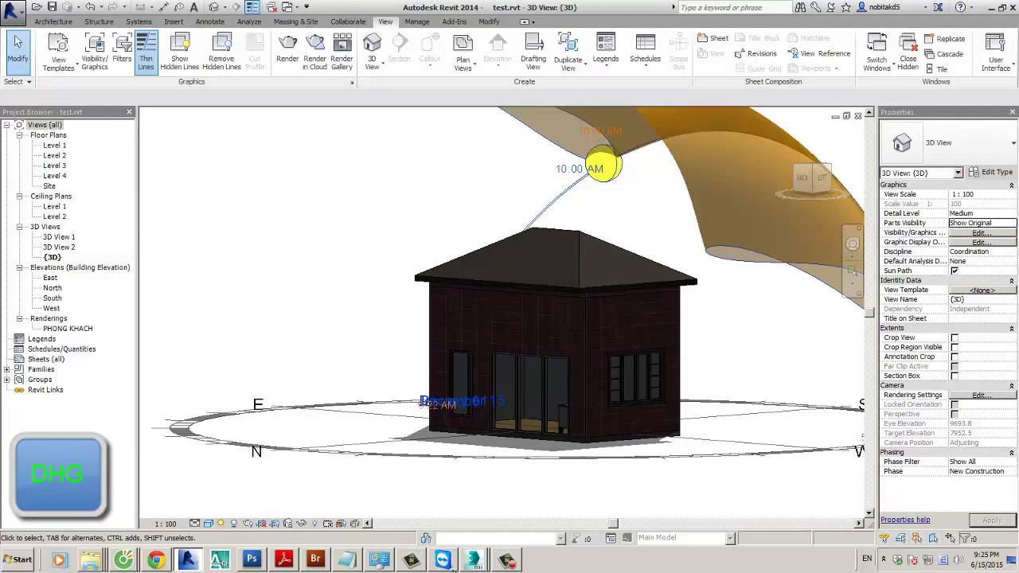
click(472, 559)
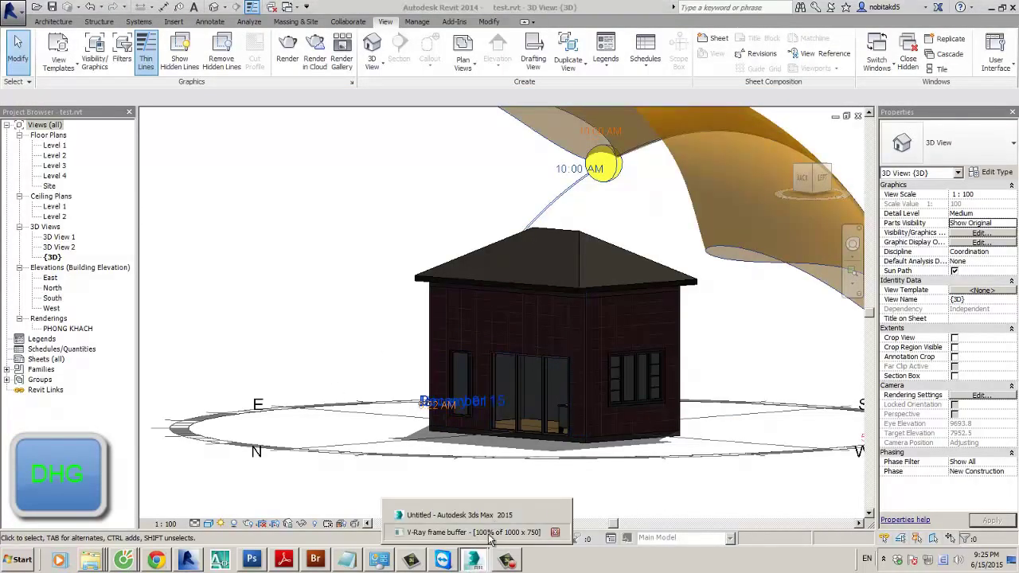
click(493, 532)
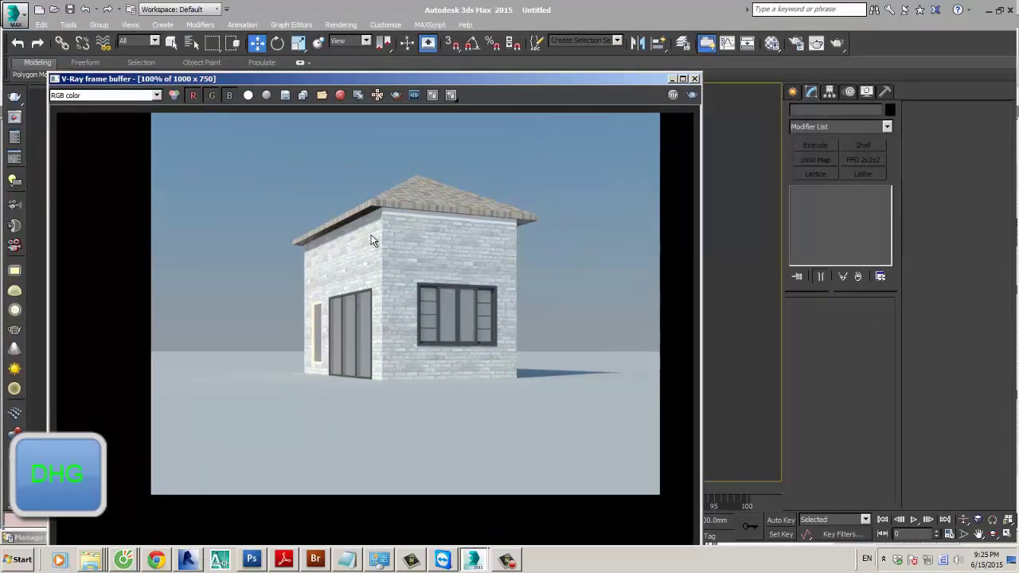
click(671, 78)
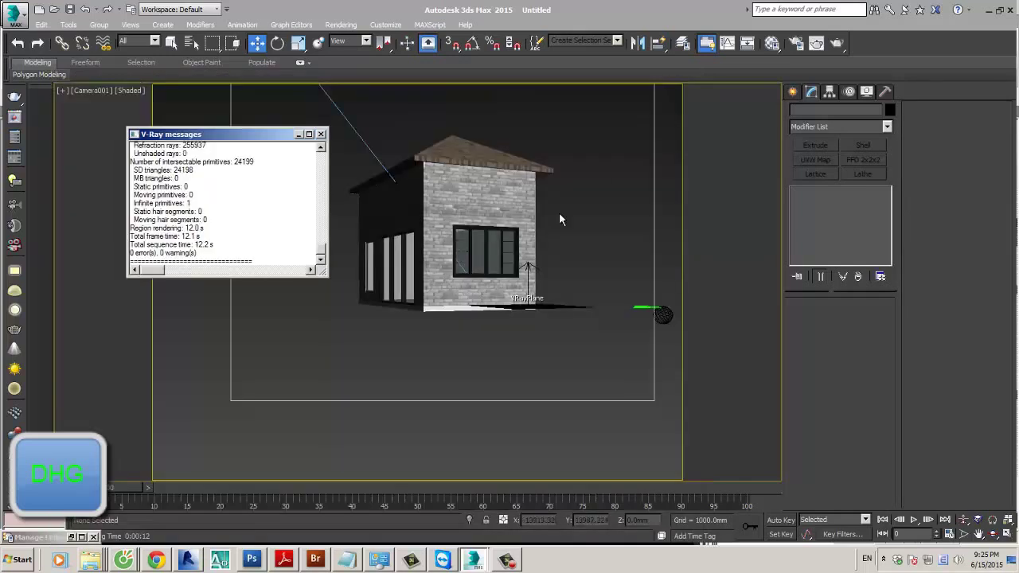
click(321, 135)
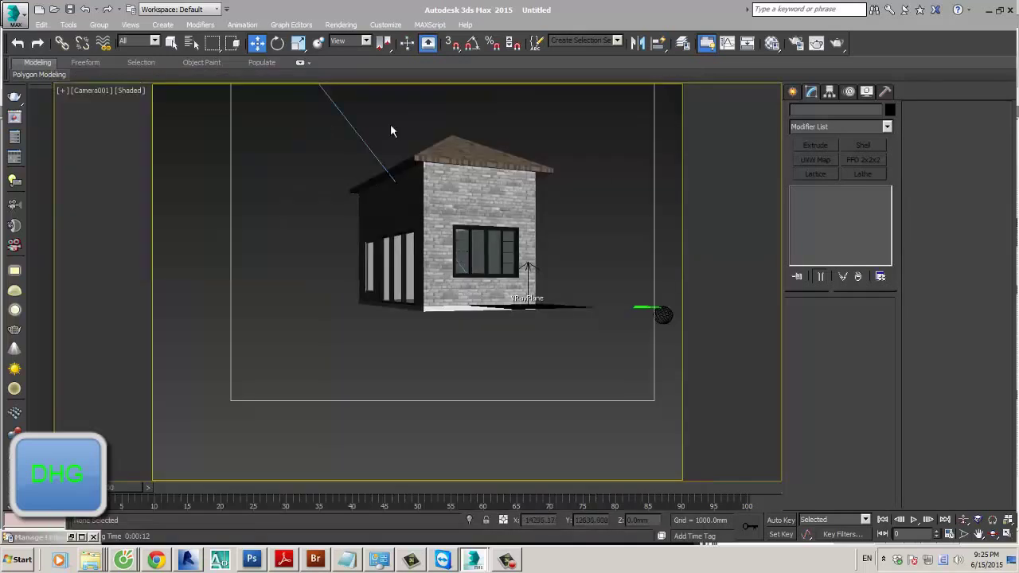
Step: Bind the linked test.rvt file to break its Revit link, and close Manage Links
click(14, 17)
mouse_move(64, 269)
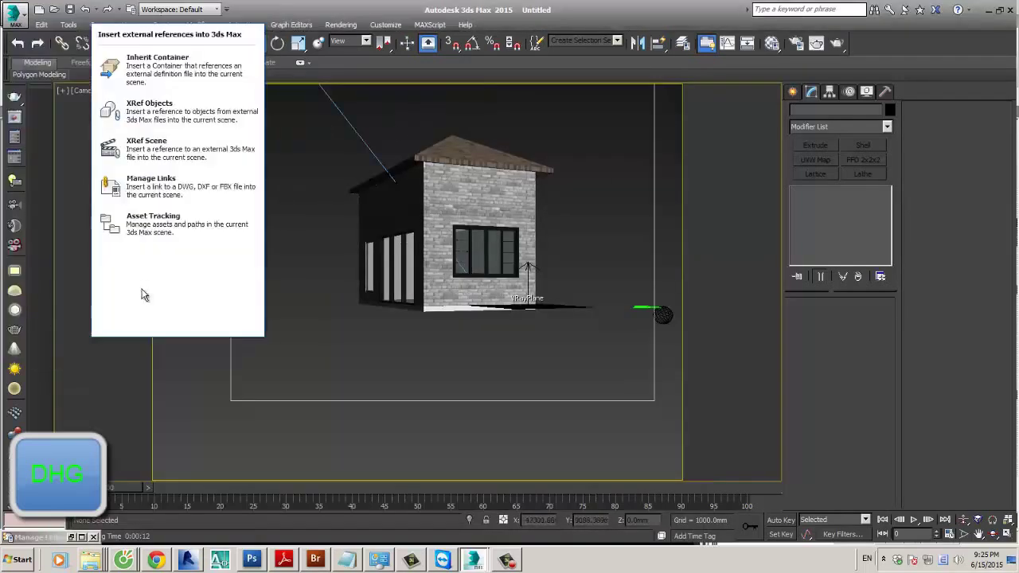
click(171, 185)
click(769, 323)
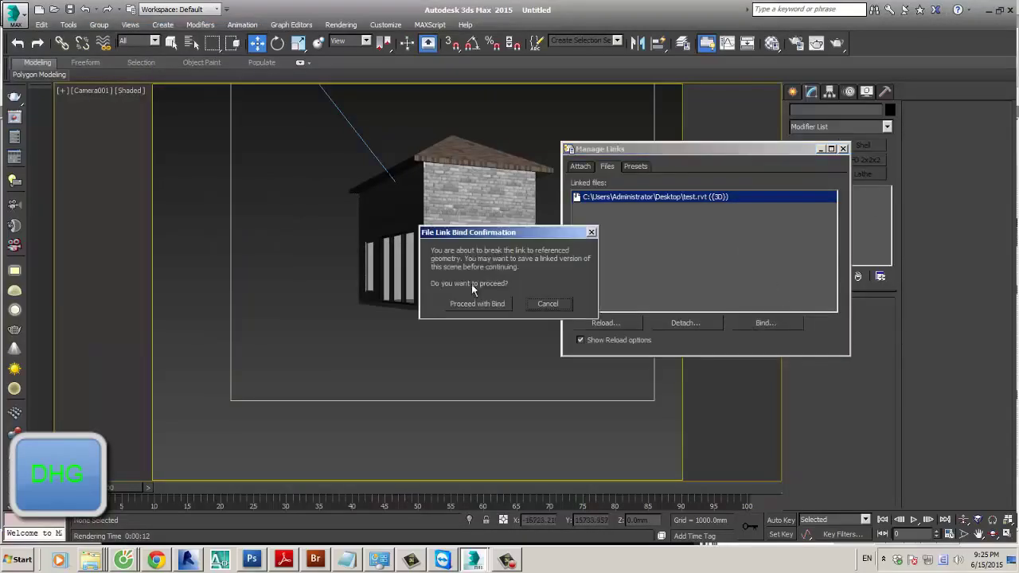
click(474, 303)
click(843, 149)
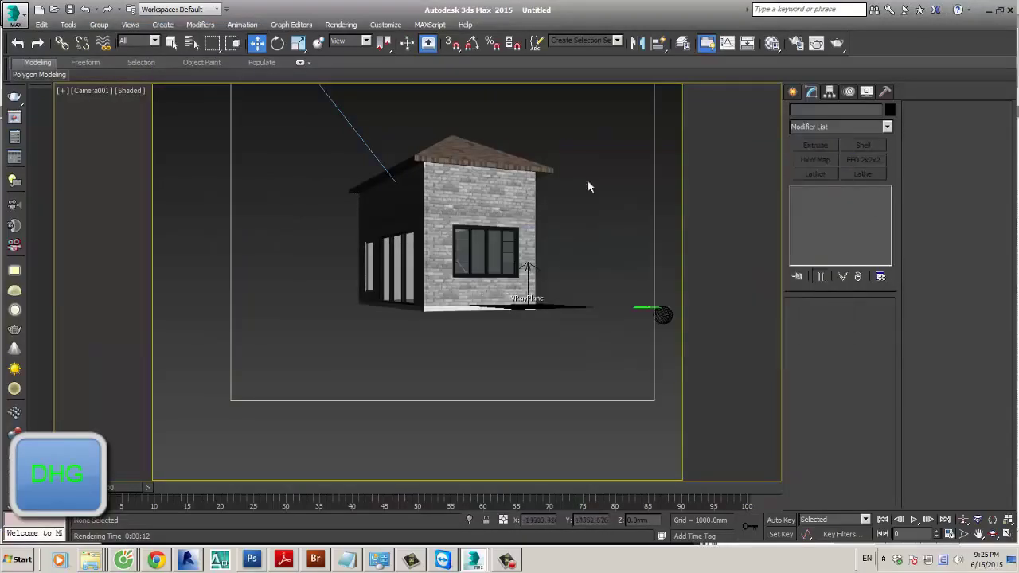
Step: Check the tiled roof's UVW Map and Editable Mesh entries and convert the roof to an Editable Poly
click(495, 184)
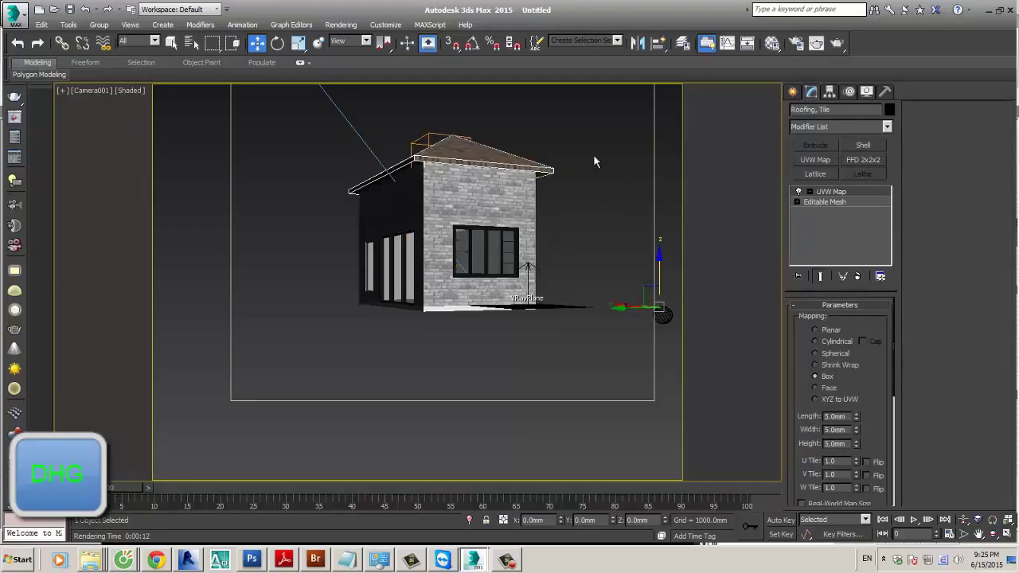
click(838, 194)
click(840, 202)
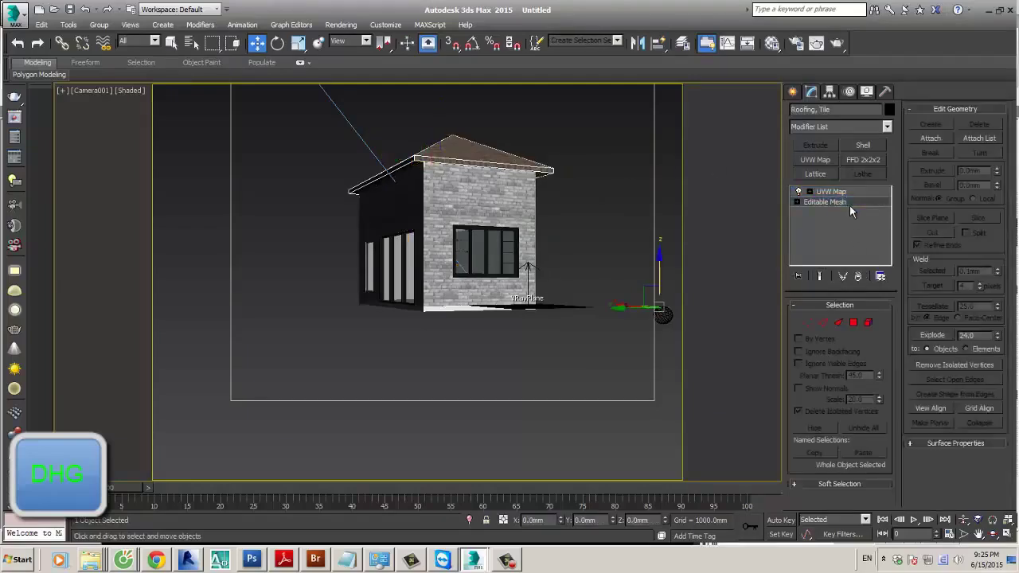
click(521, 208)
click(501, 164)
right_click(496, 158)
mouse_move(557, 287)
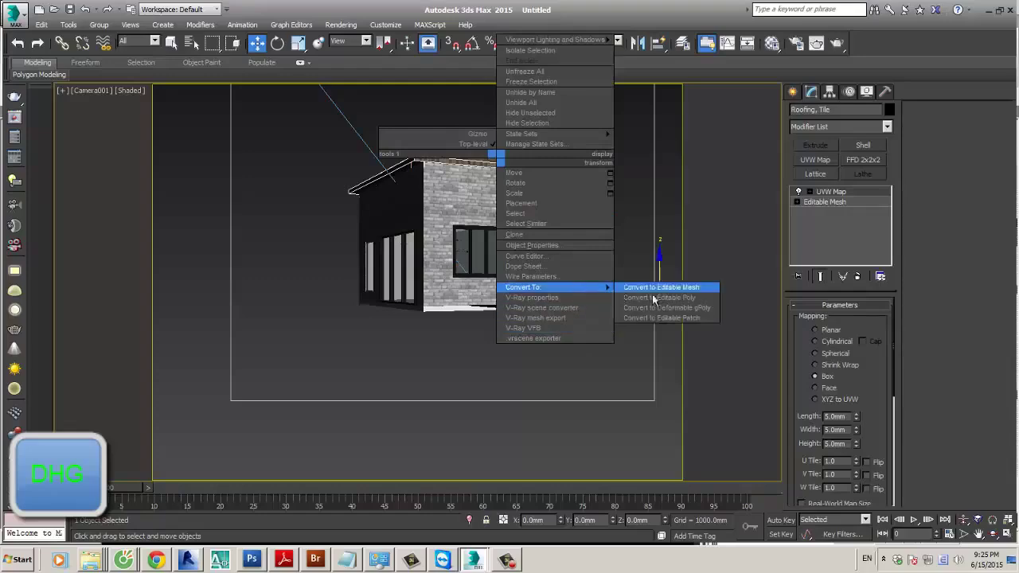
click(653, 297)
Step: Inspect the roof's editable vertices in the perspective view by selecting the eave corners at one side and at the opposite side
click(807, 320)
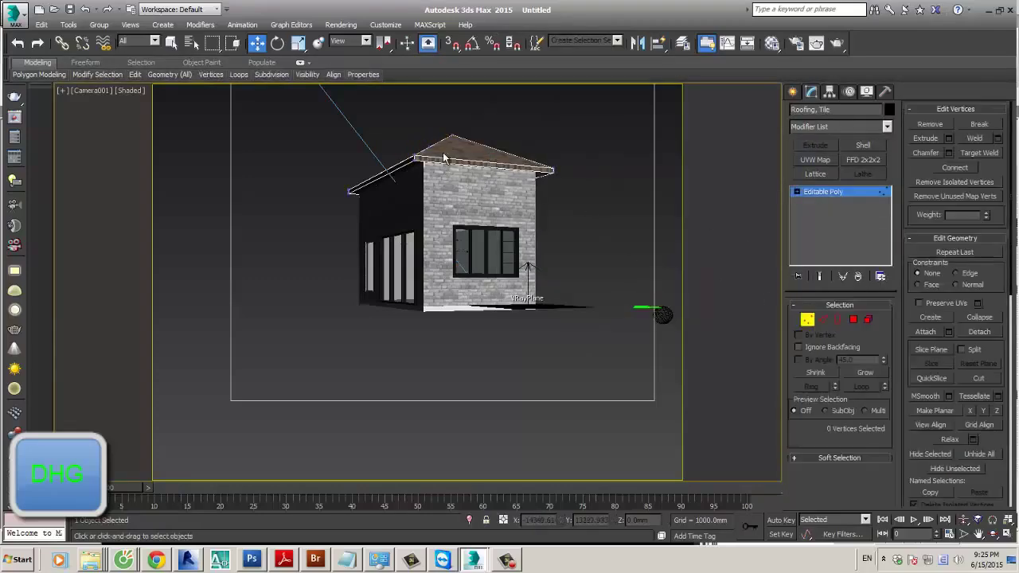
drag(429, 146, 324, 199)
key(p)
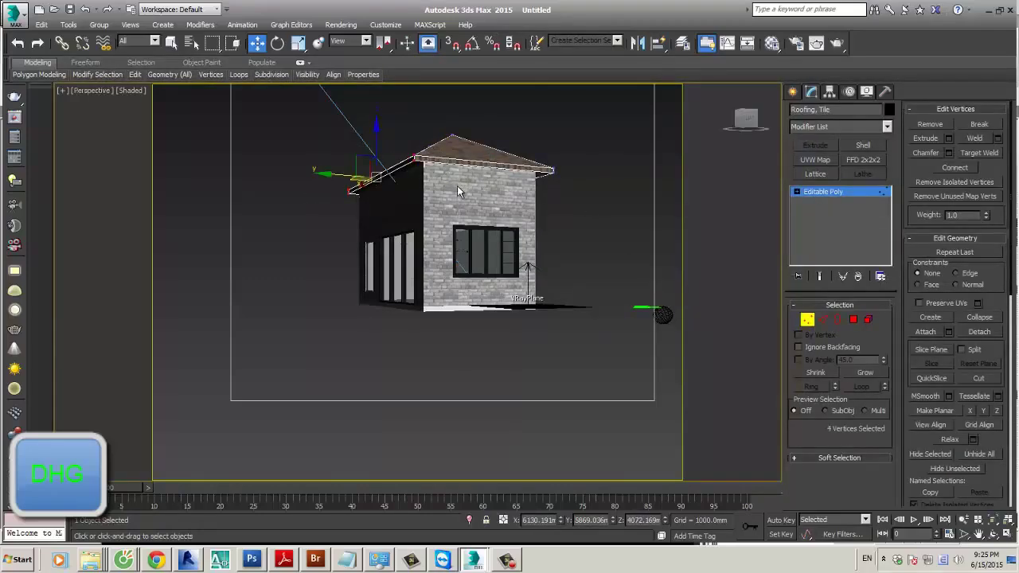
scroll(456, 185, up, 5)
scroll(242, 182, down, 4)
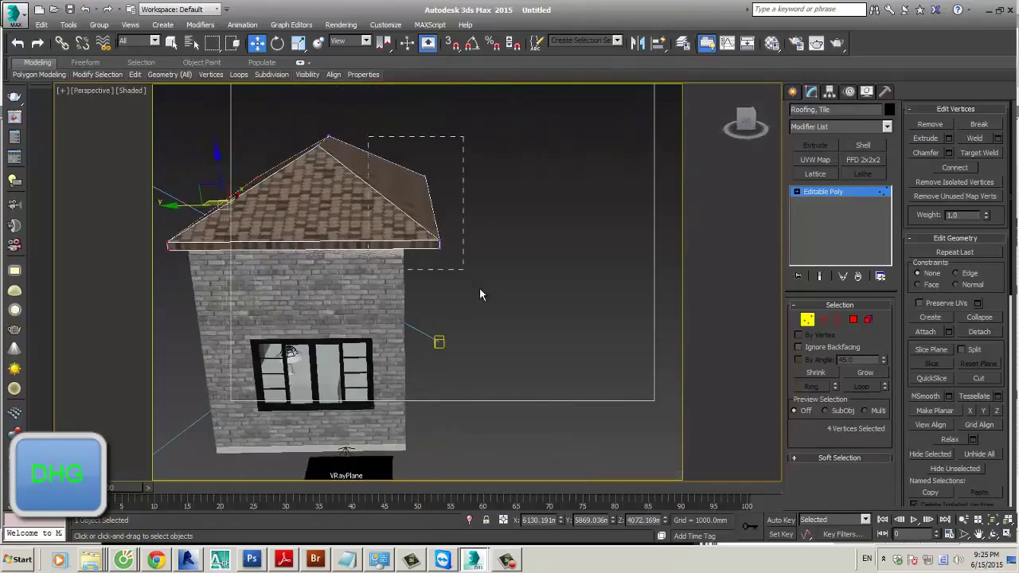
alt+middle_drag(479, 295, 450, 227)
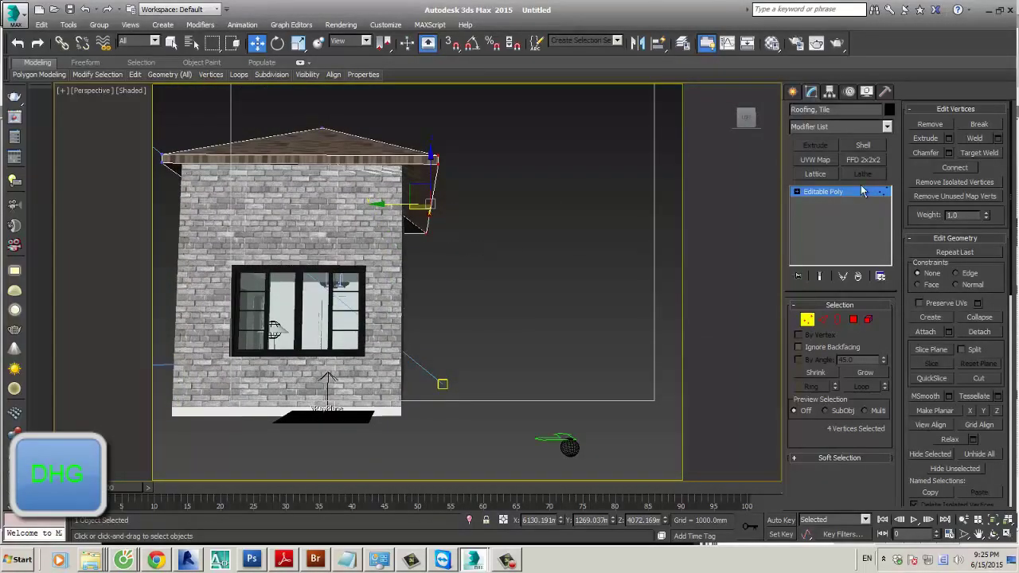
Step: Inspect the bound brick walls and door glass from several sides, and return to the Camera001 view with nothing selected
alt+middle_drag(509, 280, 496, 280)
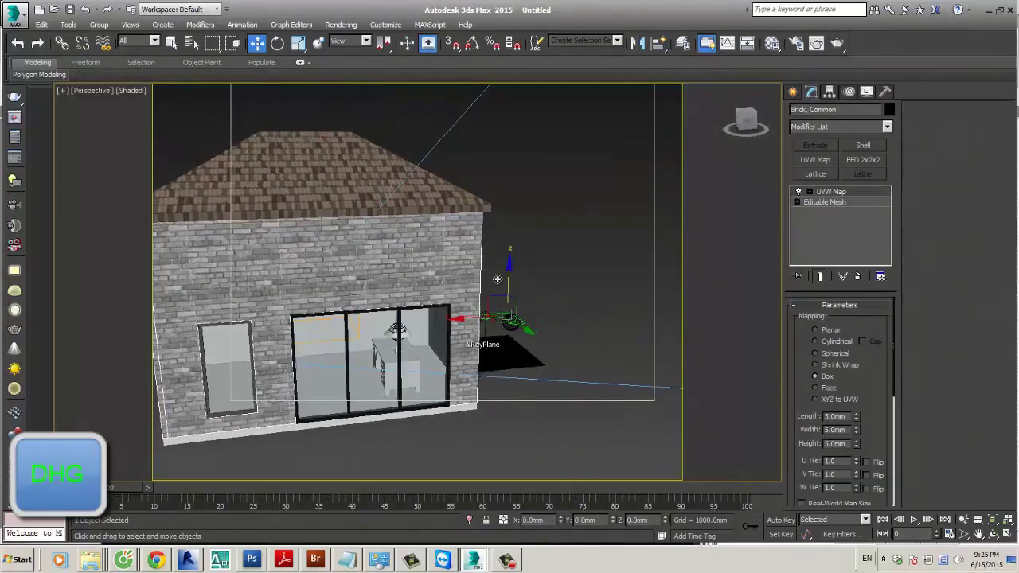
click(429, 320)
click(428, 322)
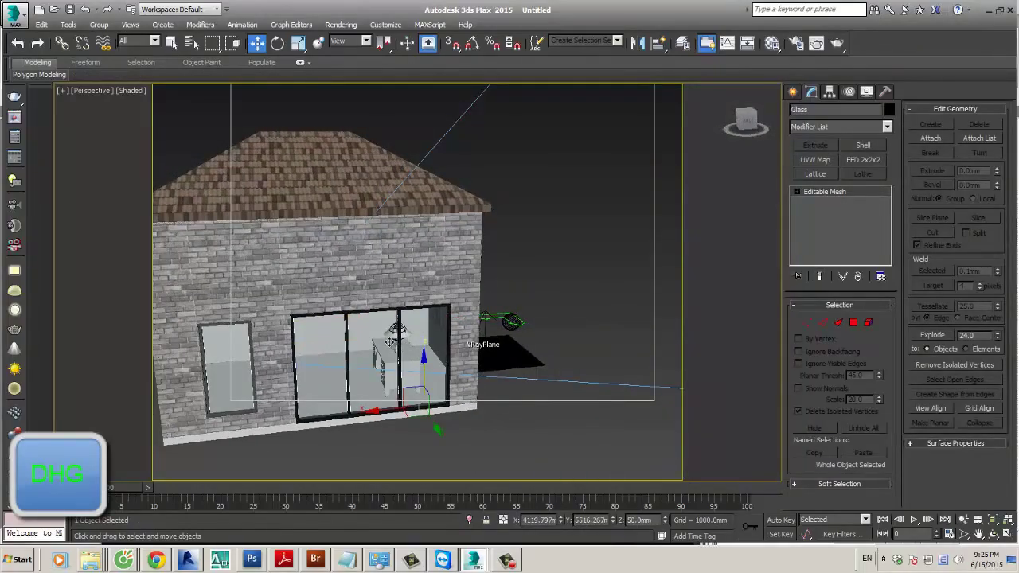
alt+middle_drag(389, 342, 191, 283)
click(334, 255)
click(814, 159)
alt+middle_drag(445, 342, 433, 341)
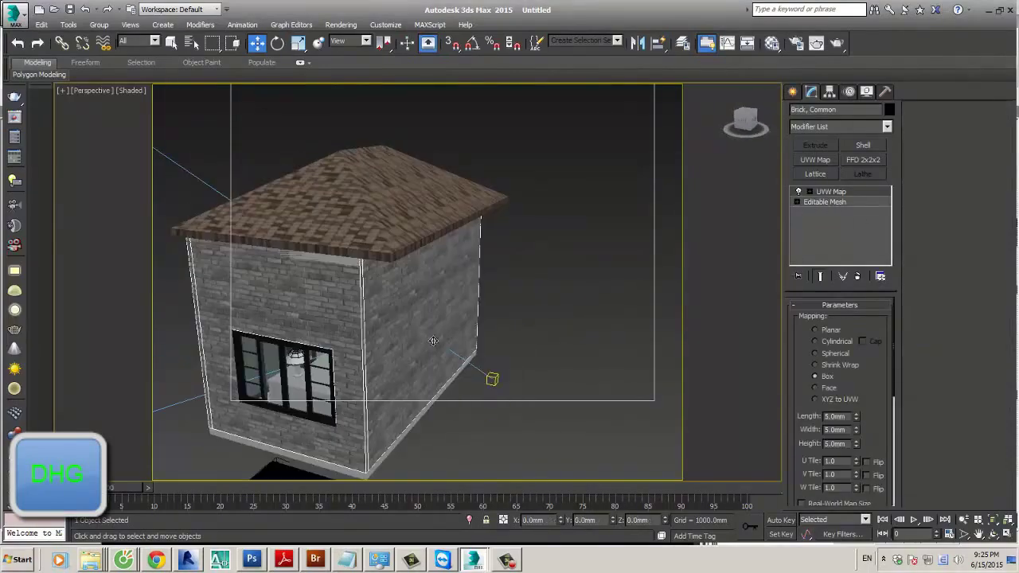
click(547, 300)
alt+middle_drag(548, 300, 493, 315)
key(c)
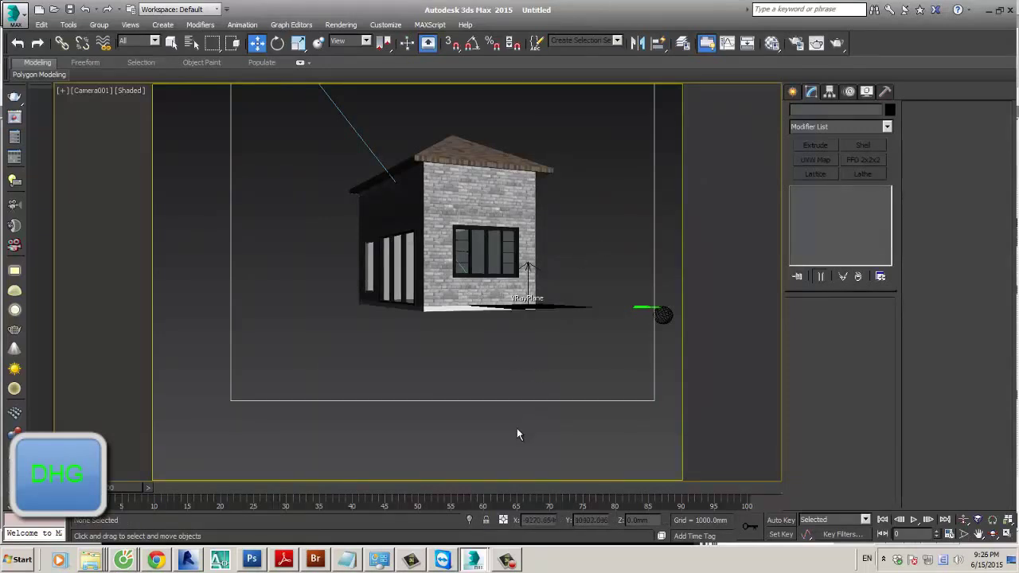
click(136, 561)
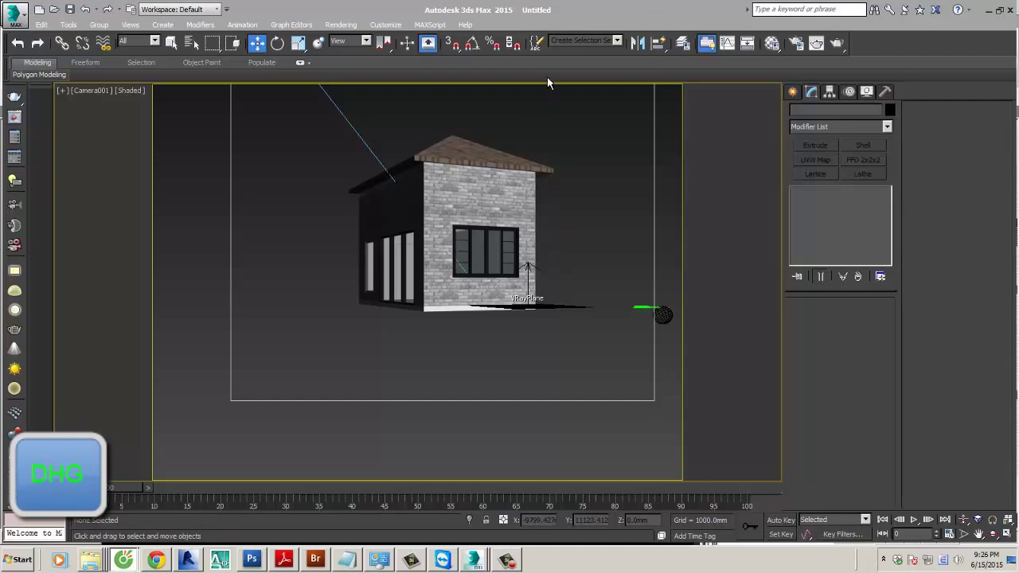
click(999, 11)
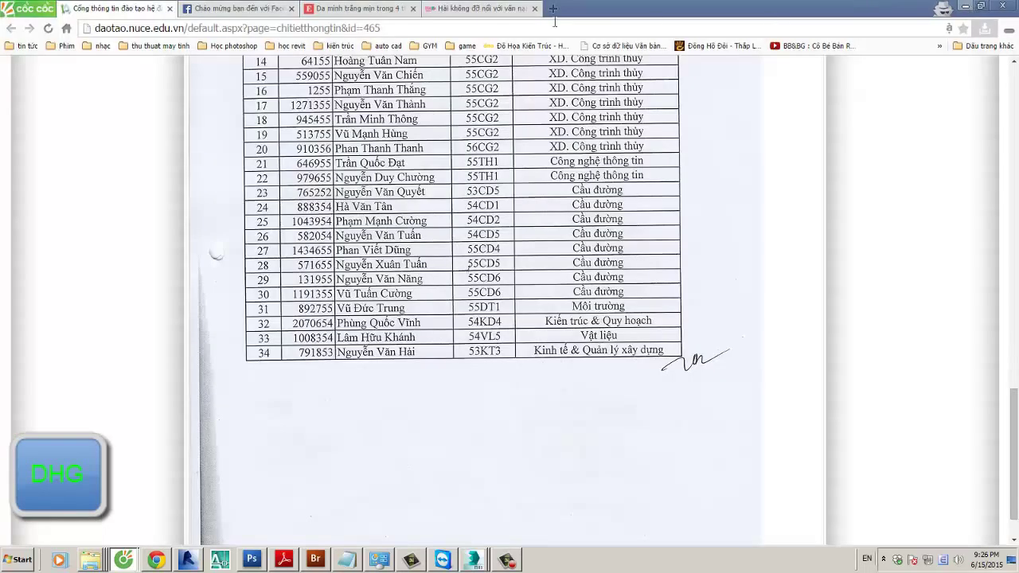
click(966, 8)
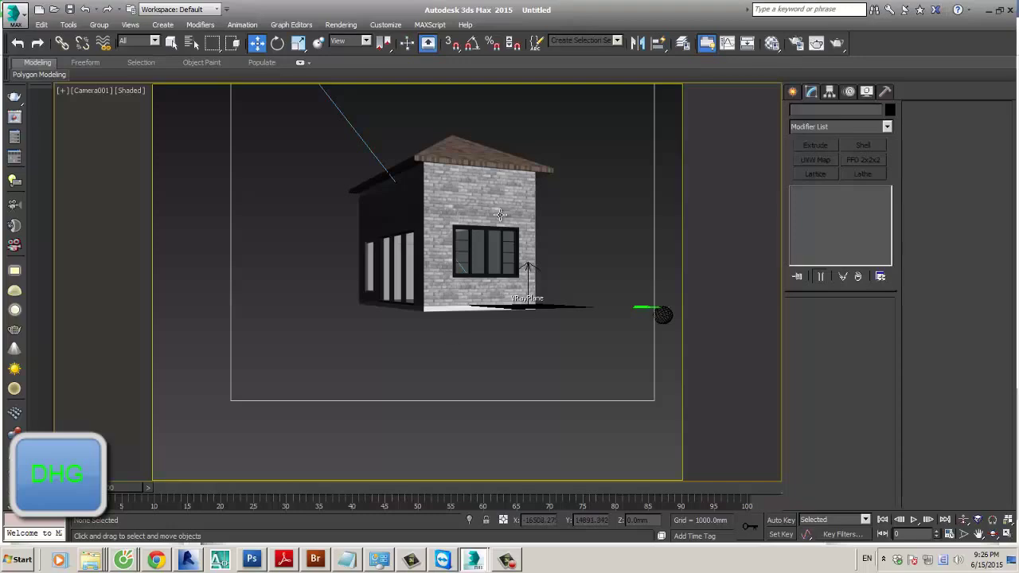
Step: Switch to Revit, look at the house from its door side in the 3D view, and close the test.rvt views
click(191, 560)
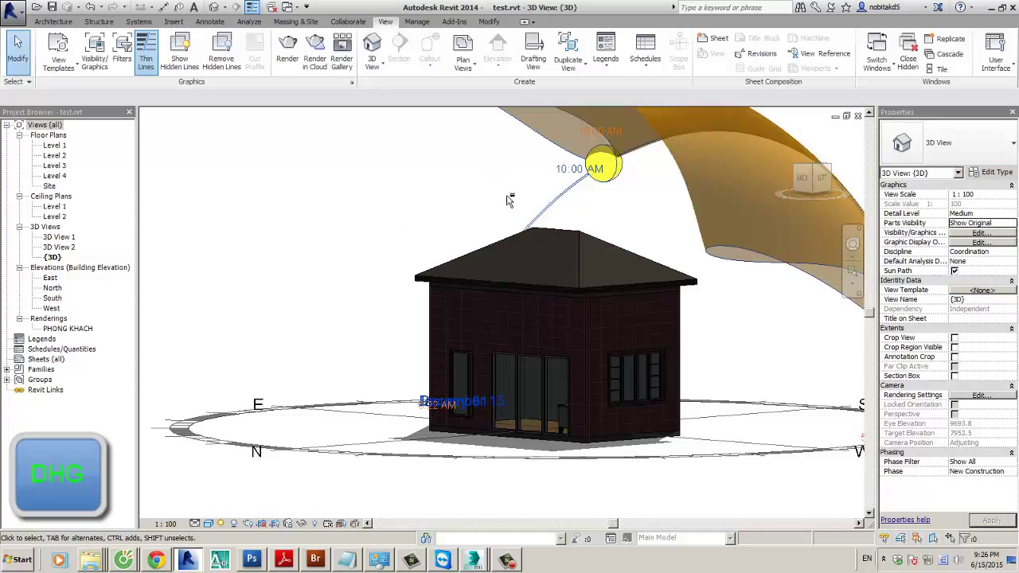
shift+middle_drag(509, 199, 497, 231)
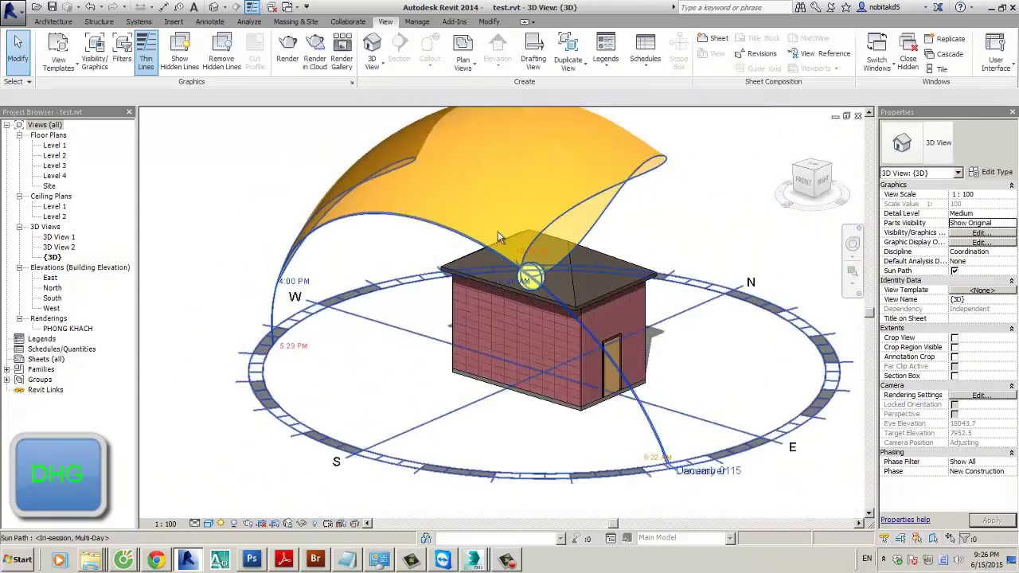
click(860, 118)
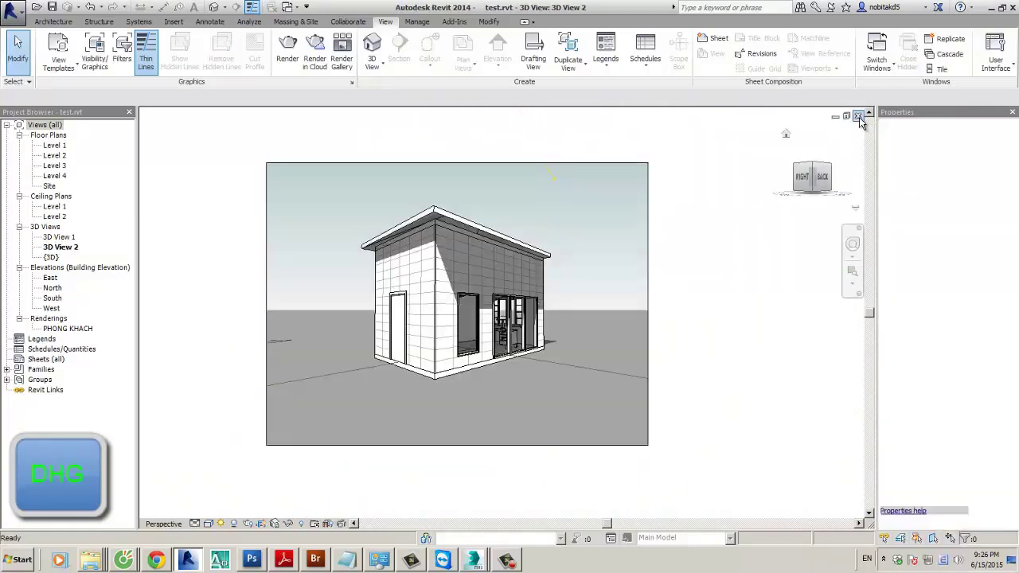
click(859, 118)
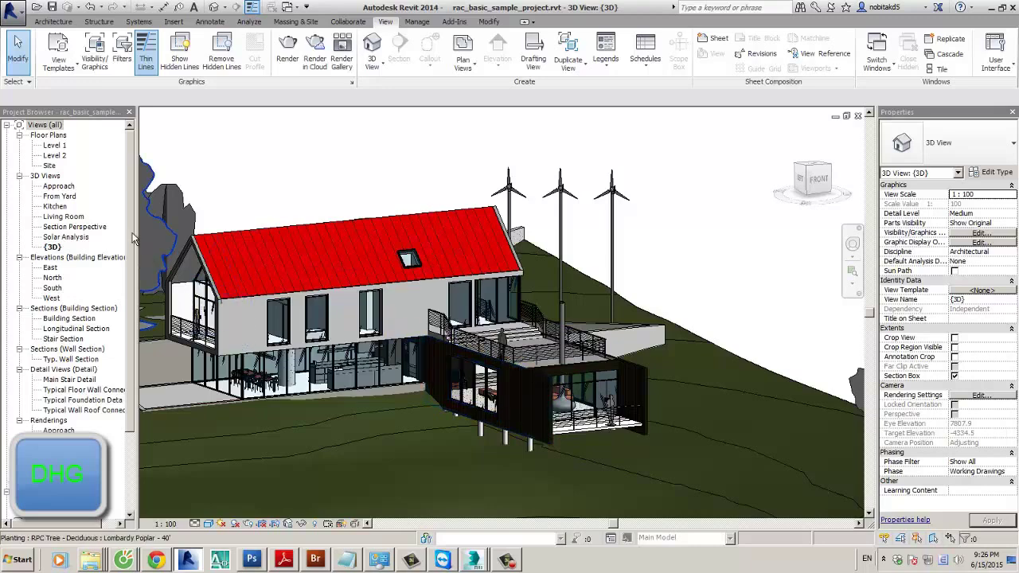
Step: Look over the rac_basic_sample_project.rvt 3D view and close that project
scroll(133, 355, down, 3)
scroll(133, 355, up, 3)
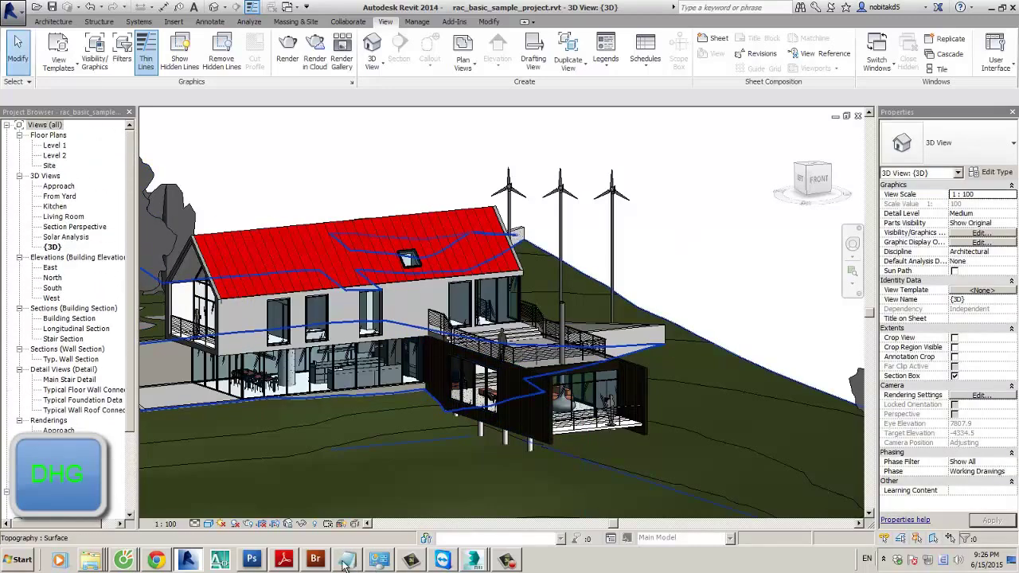
click(858, 115)
click(548, 288)
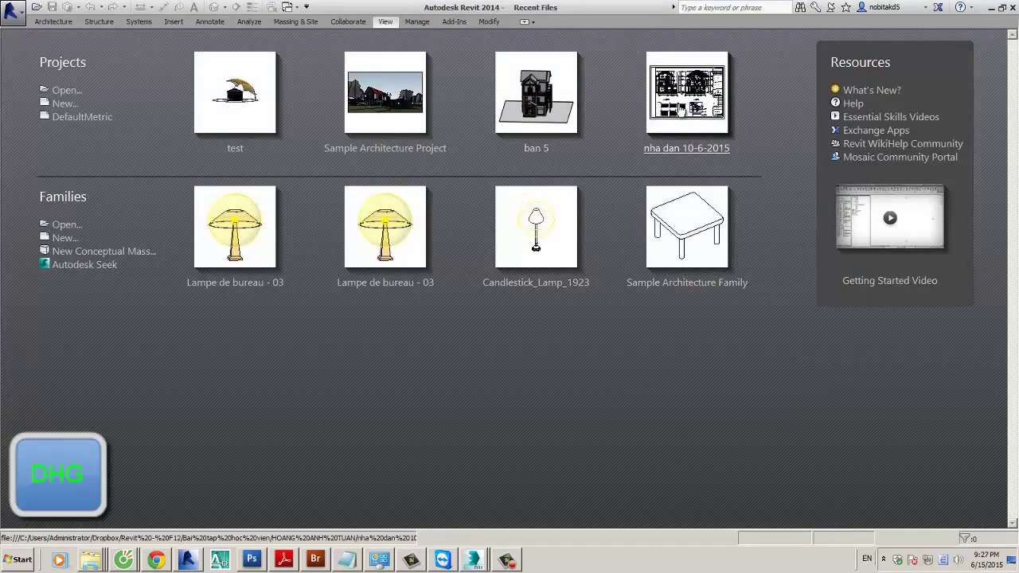
Step: Open the recent project nha dan 10-6-2015 and examine its MB TẦNG 1 floor plan around the hall, garage and maid's room
click(698, 231)
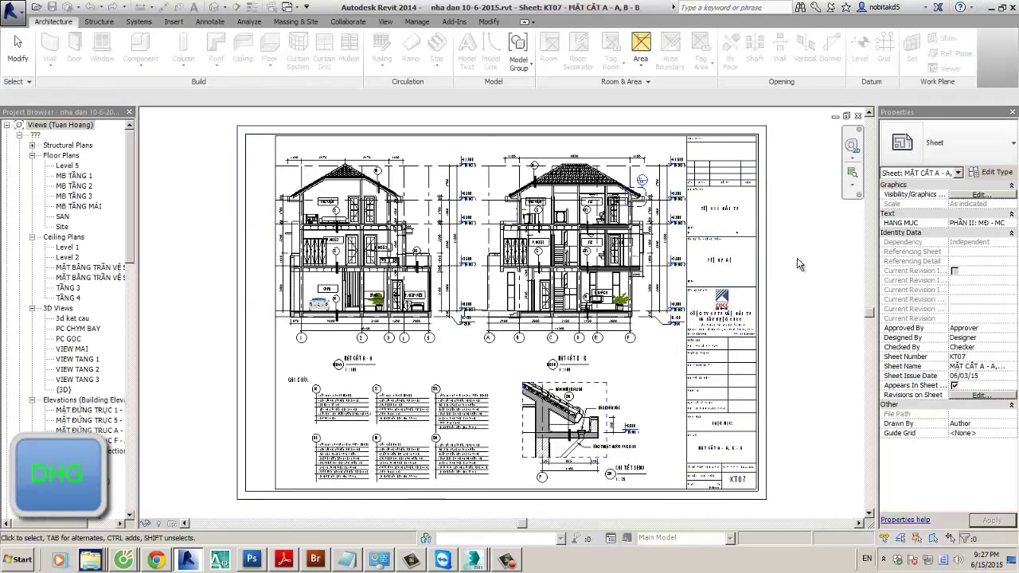
scroll(160, 207, up, 3)
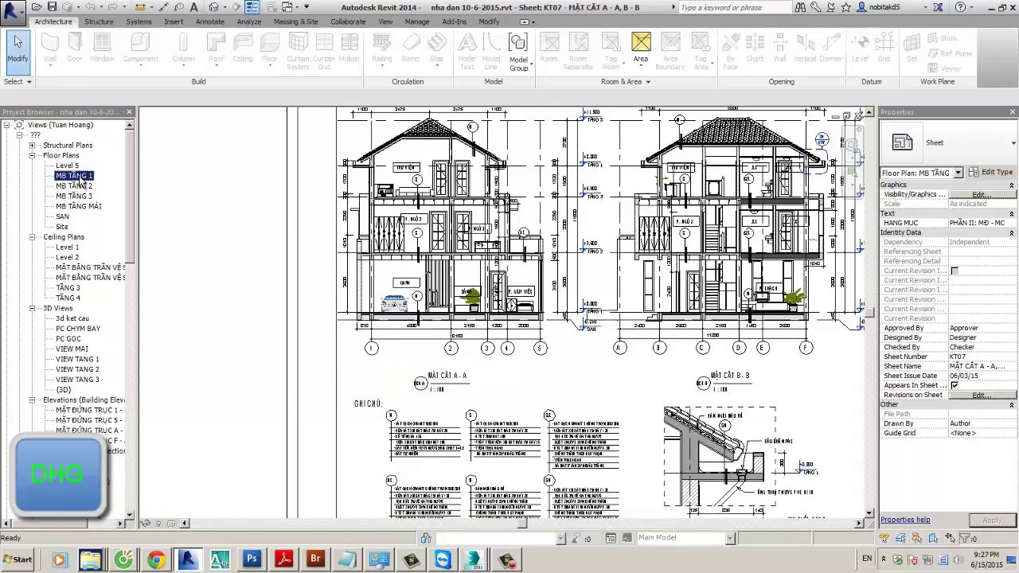
double_click(76, 175)
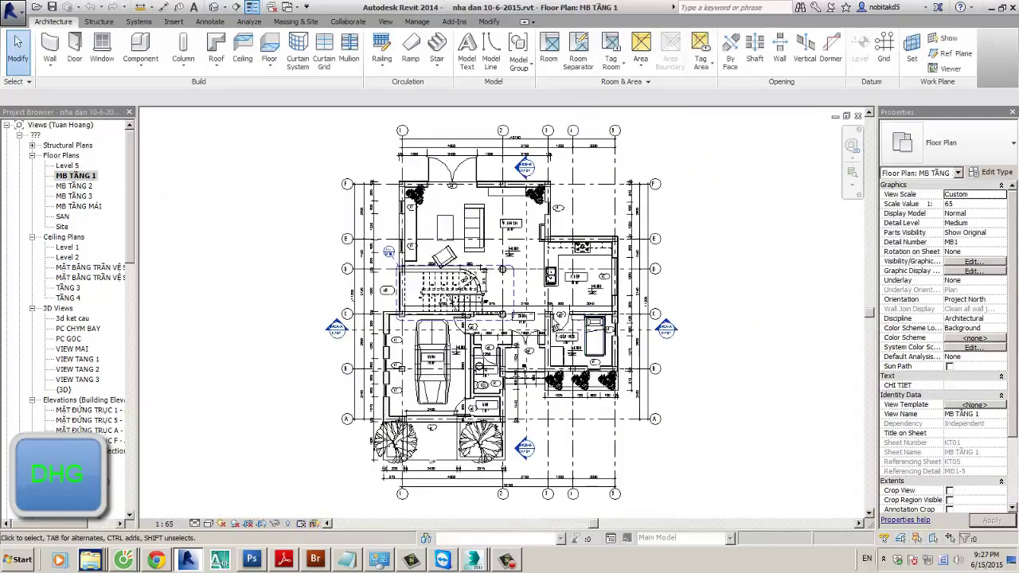
scroll(555, 323, up, 6)
scroll(538, 257, down, 5)
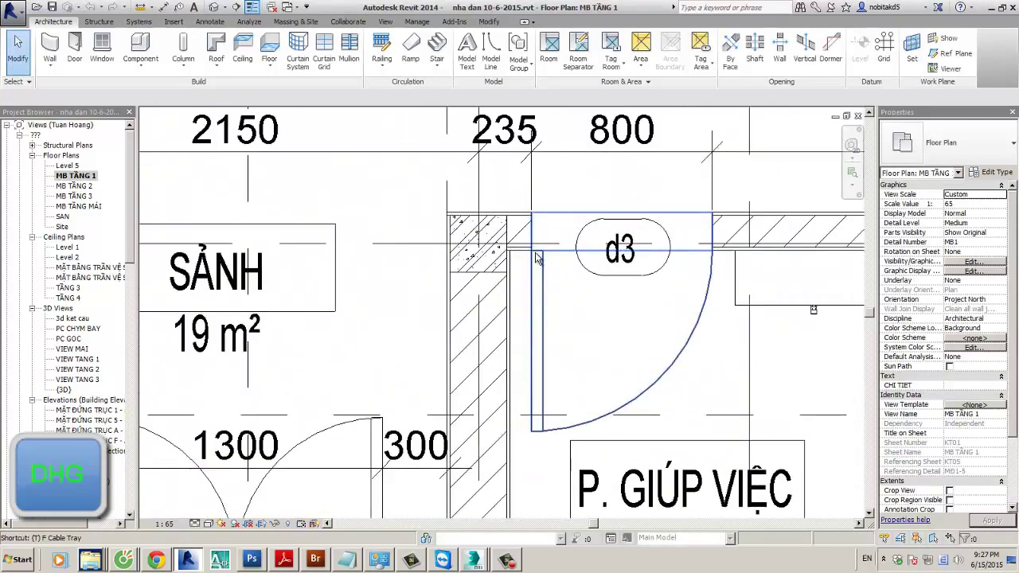
scroll(543, 253, down, 2)
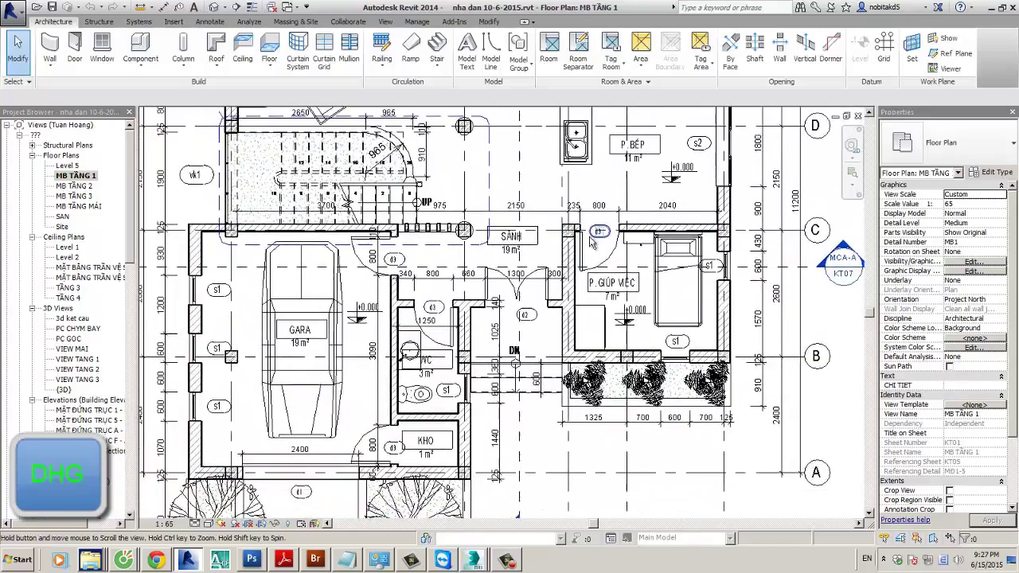
middle_drag(567, 301, 471, 336)
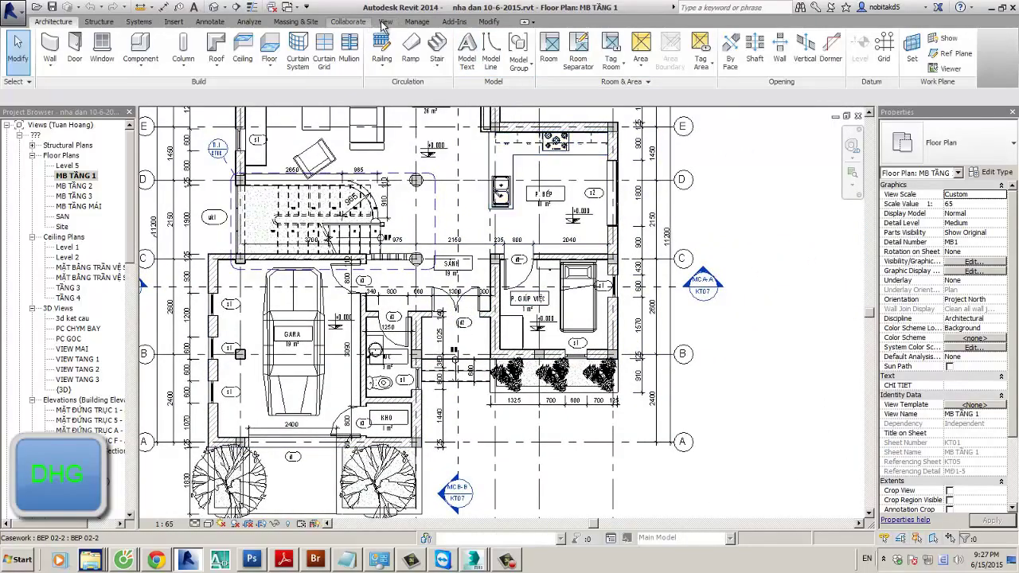
Step: Create a callout around the maid's room (P. GIÚP VIỆC) on the MB TẦNG 1 floor plan and open its view
click(348, 21)
click(56, 21)
click(384, 22)
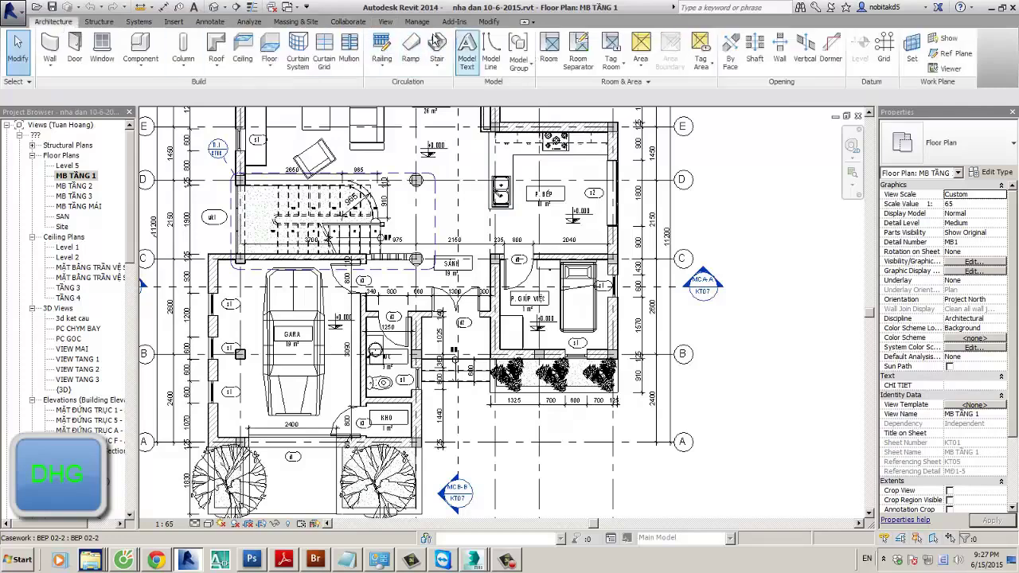
click(430, 49)
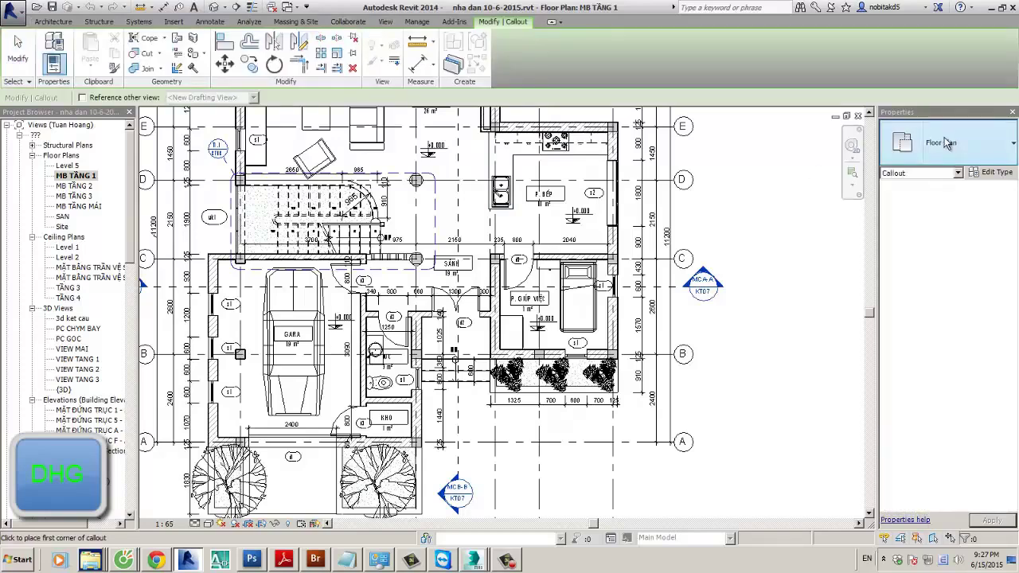
click(479, 235)
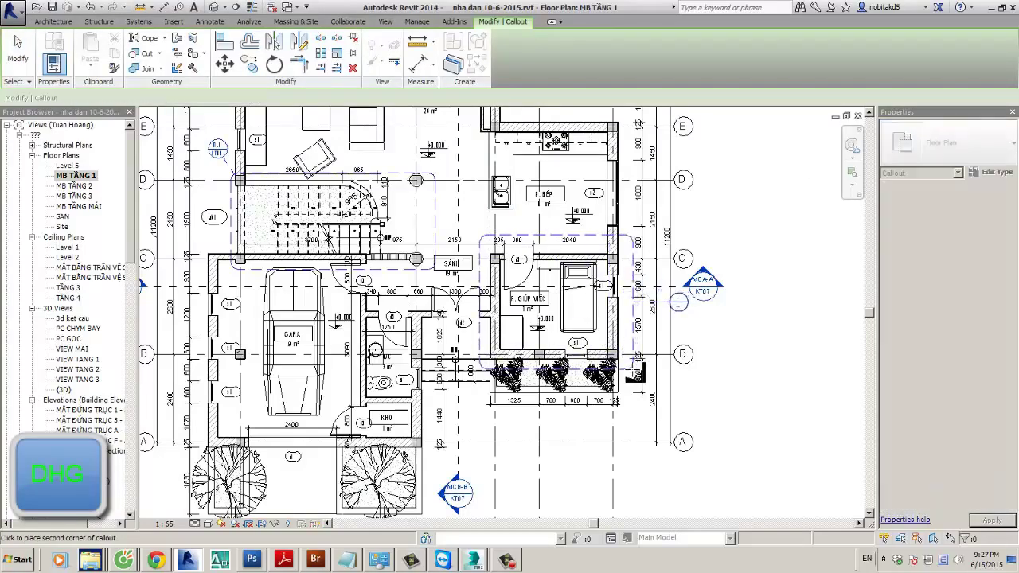
click(672, 301)
double_click(678, 305)
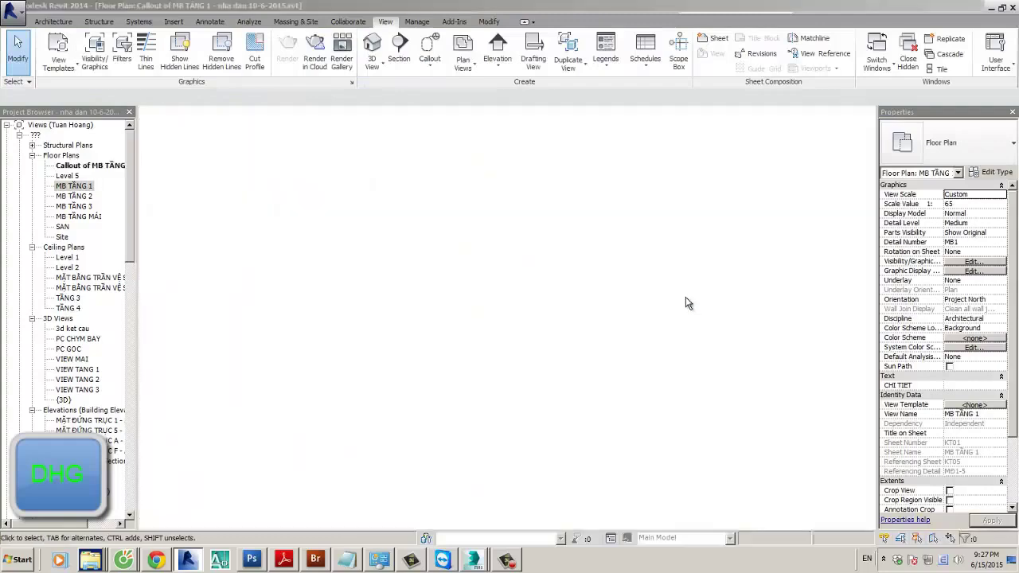
Step: Examine the maid's room callout, including its walls, windows, bed and the nen 50 floor, leaving nothing selected
scroll(667, 325, up, 5)
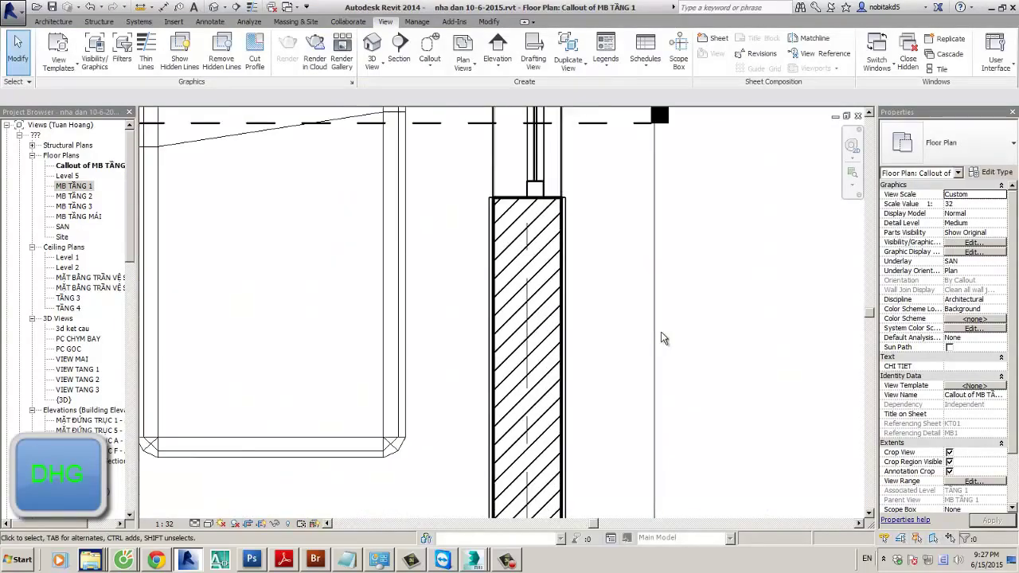
scroll(664, 338, down, 4)
scroll(653, 348, up, 4)
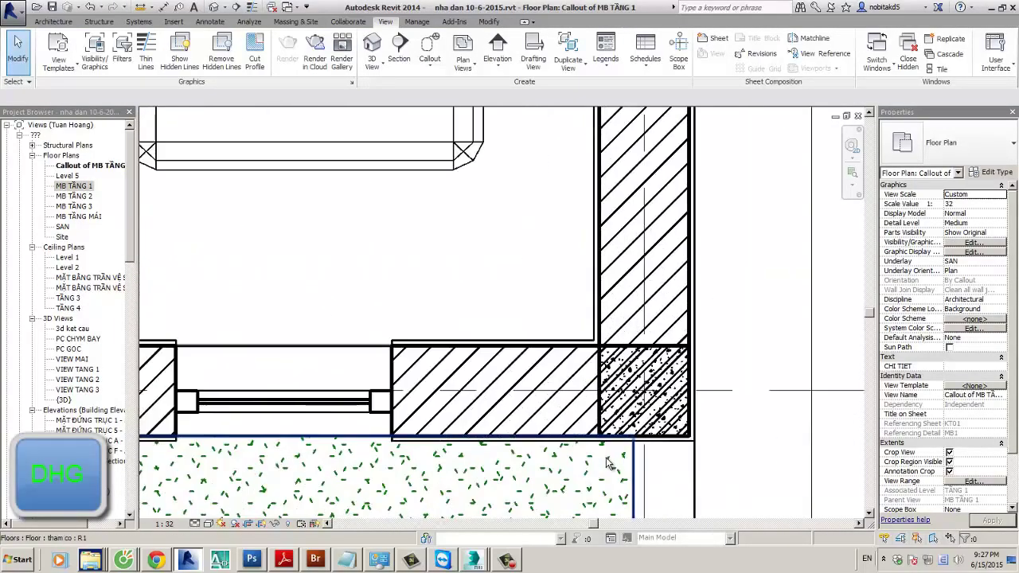
scroll(608, 446, down, 5)
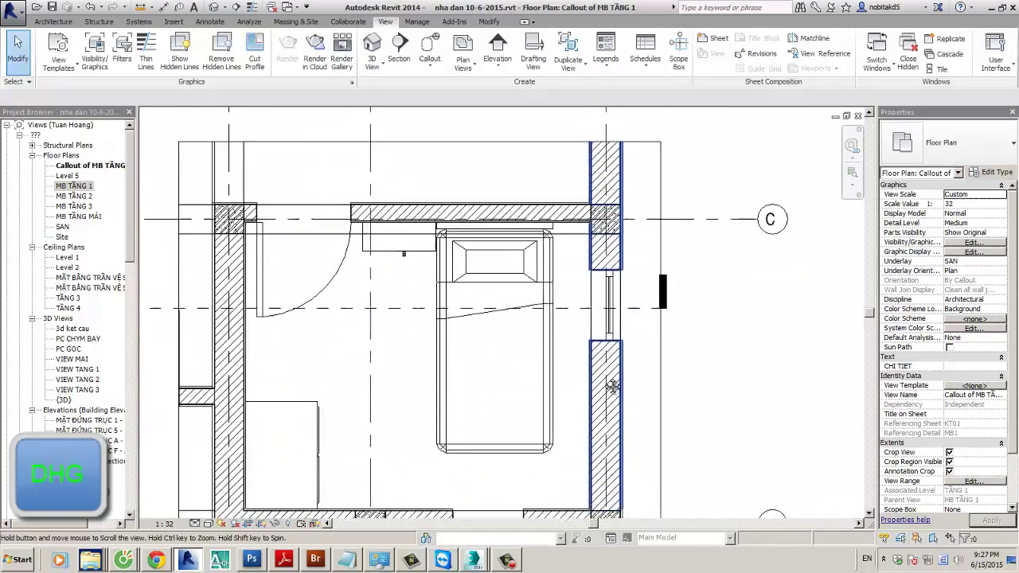
scroll(406, 259, up, 4)
scroll(326, 231, down, 4)
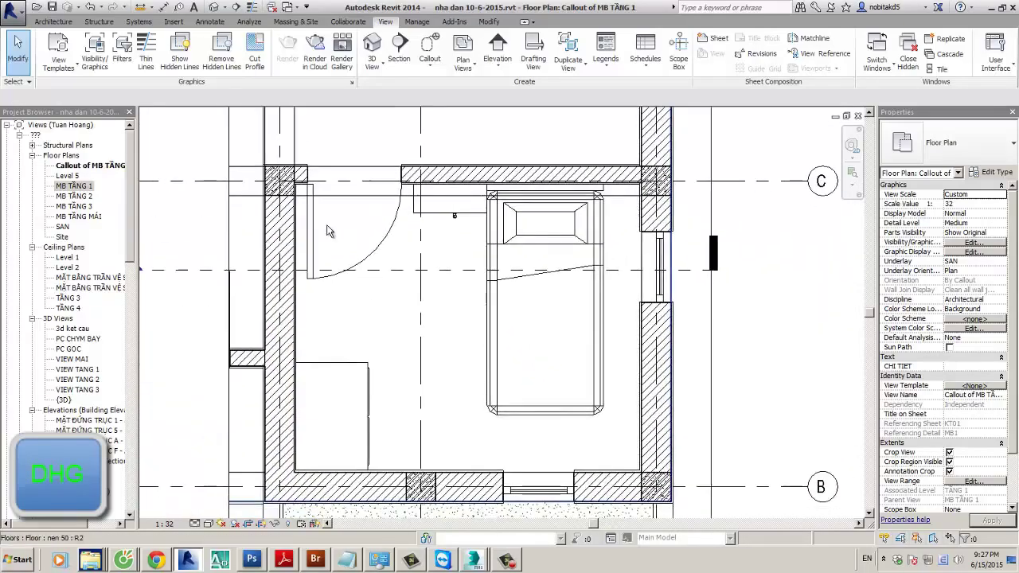
scroll(284, 318, up, 1)
click(284, 318)
scroll(446, 315, down, 2)
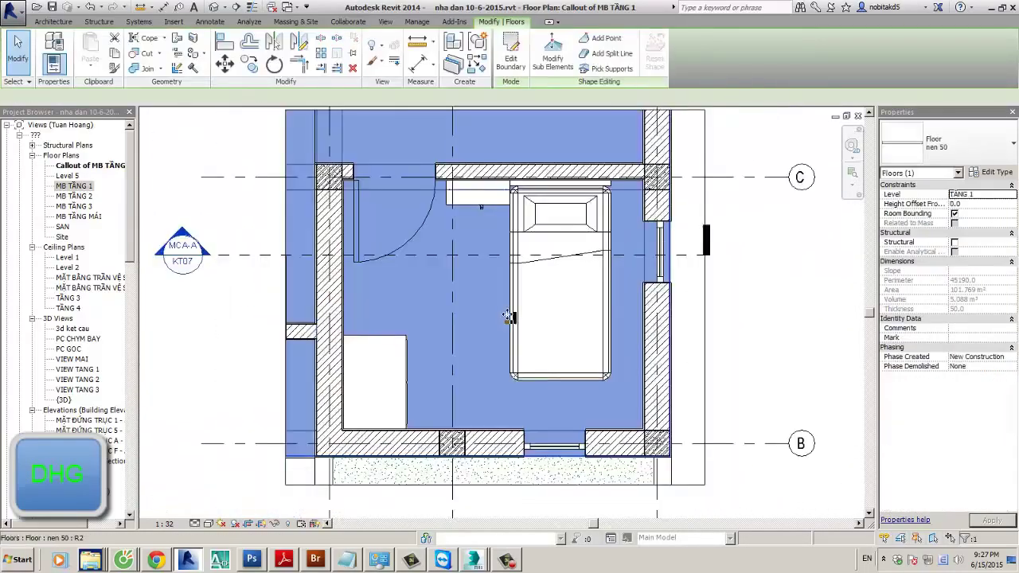
scroll(666, 342, down, 1)
click(671, 351)
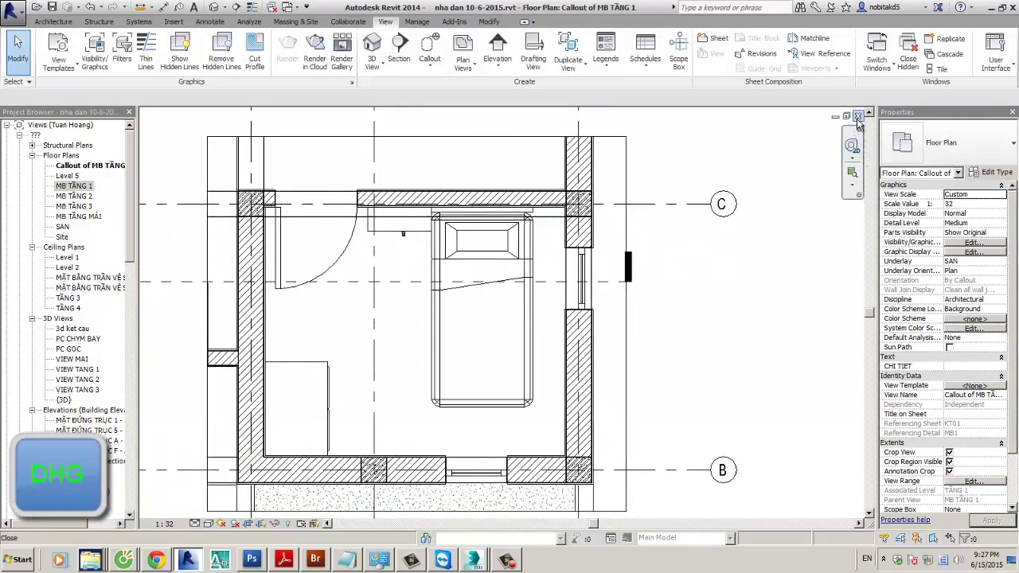
Step: Close the callout view and open the Level 1 ceiling plan around the maid's room
click(858, 116)
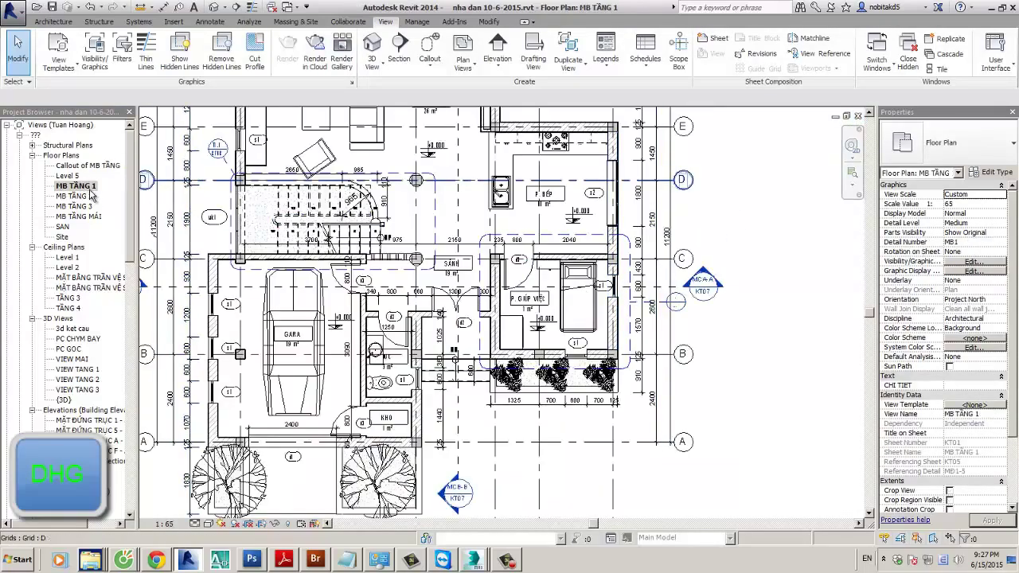
double_click(67, 257)
scroll(453, 363, up, 8)
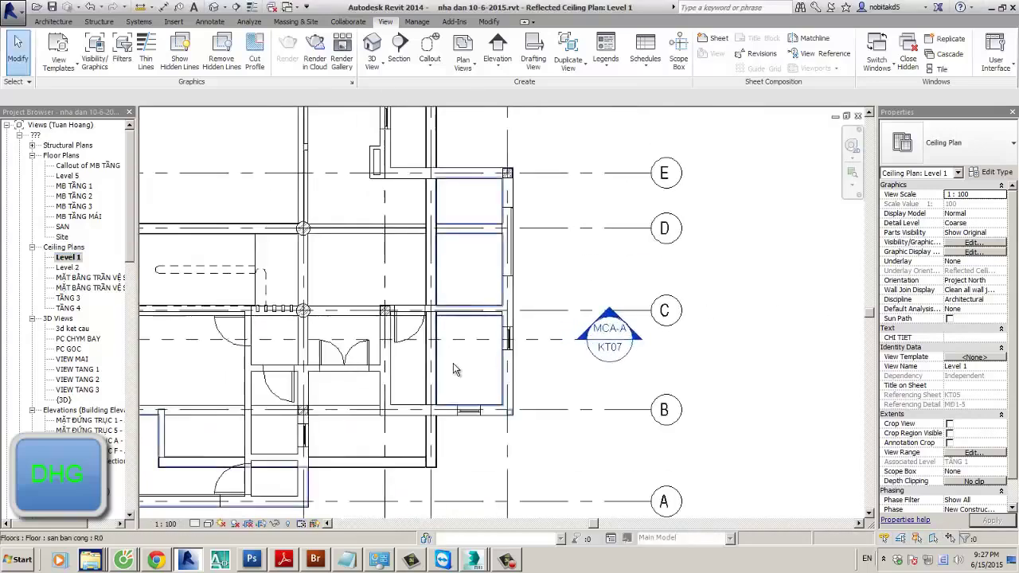
click(430, 48)
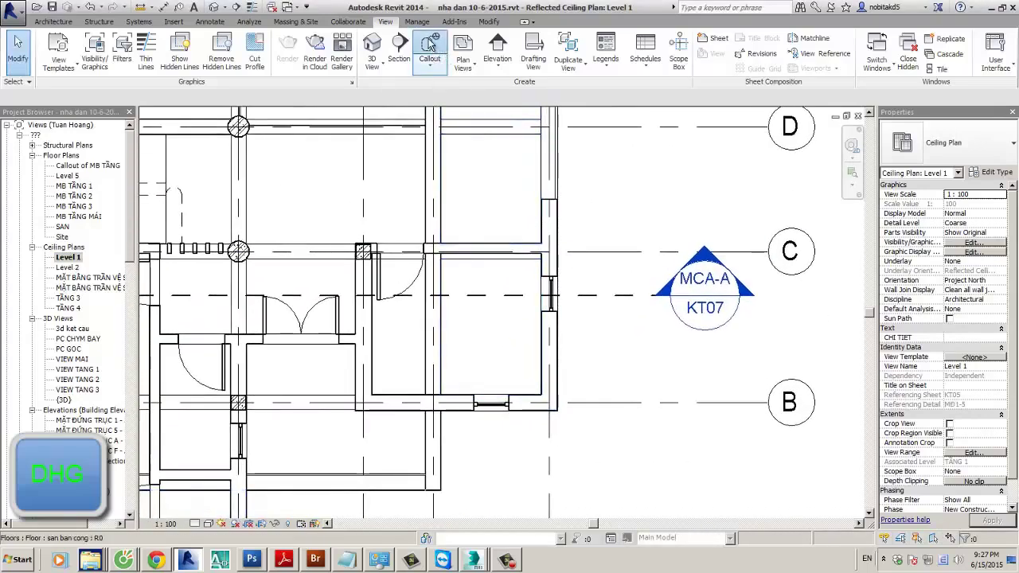
click(323, 205)
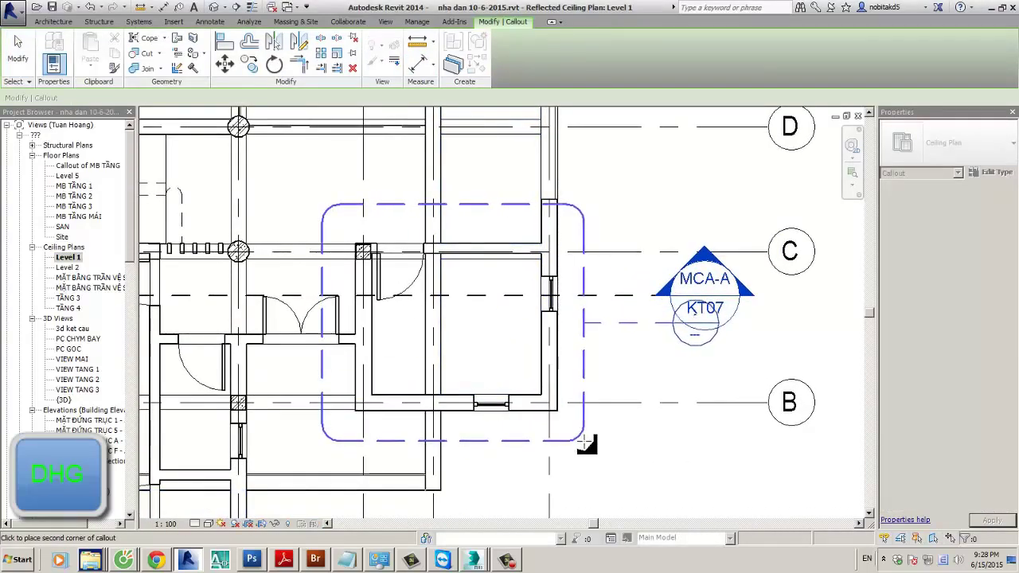
scroll(588, 452, down, 3)
key(Escape)
key(Escape)
Step: Try the Medium detail level on the Level 1 ceiling plan, and return the view to Coarse
scroll(549, 478, up, 5)
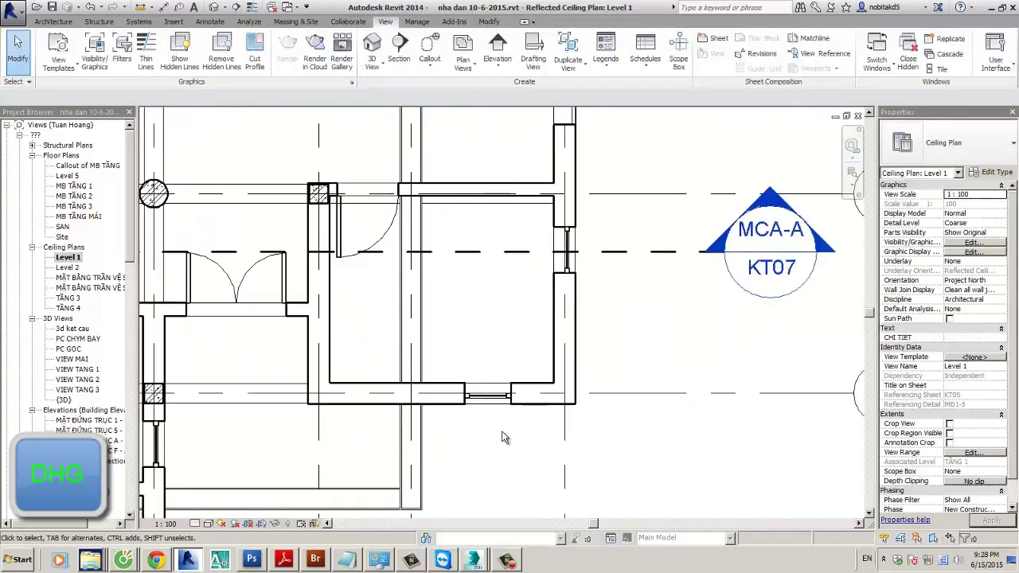
scroll(515, 360, down, 5)
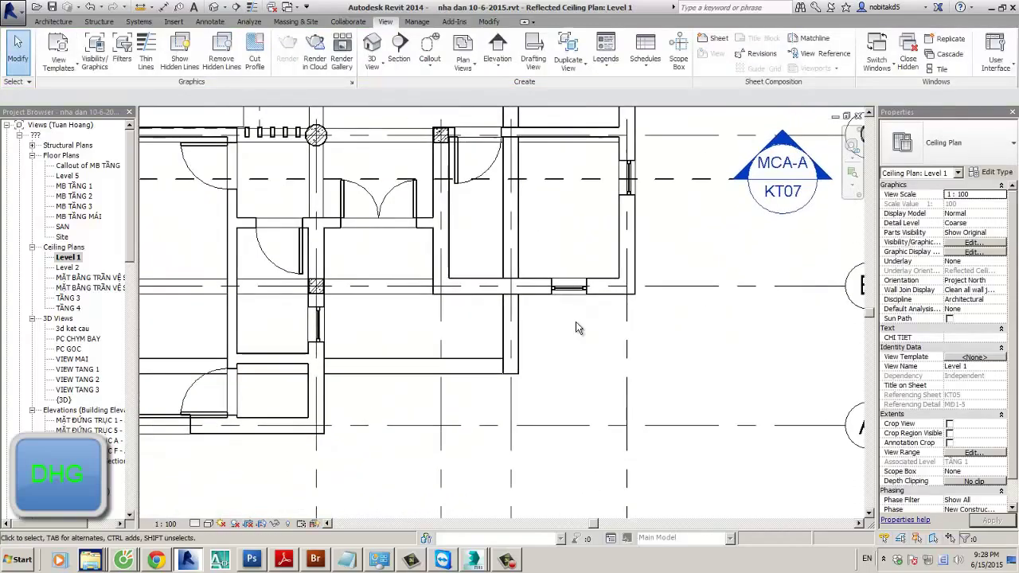
scroll(509, 390, down, 3)
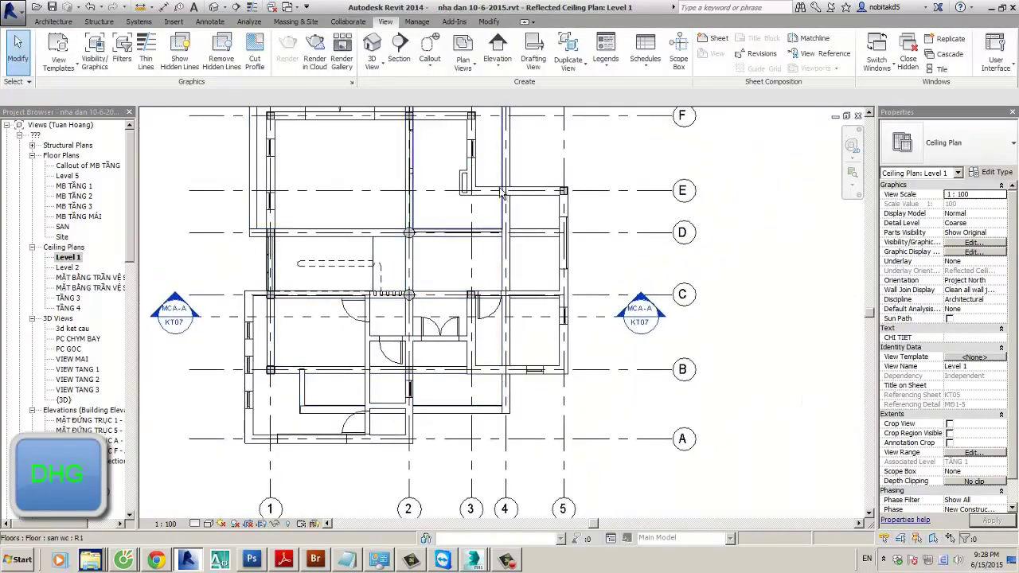
scroll(369, 237, down, 2)
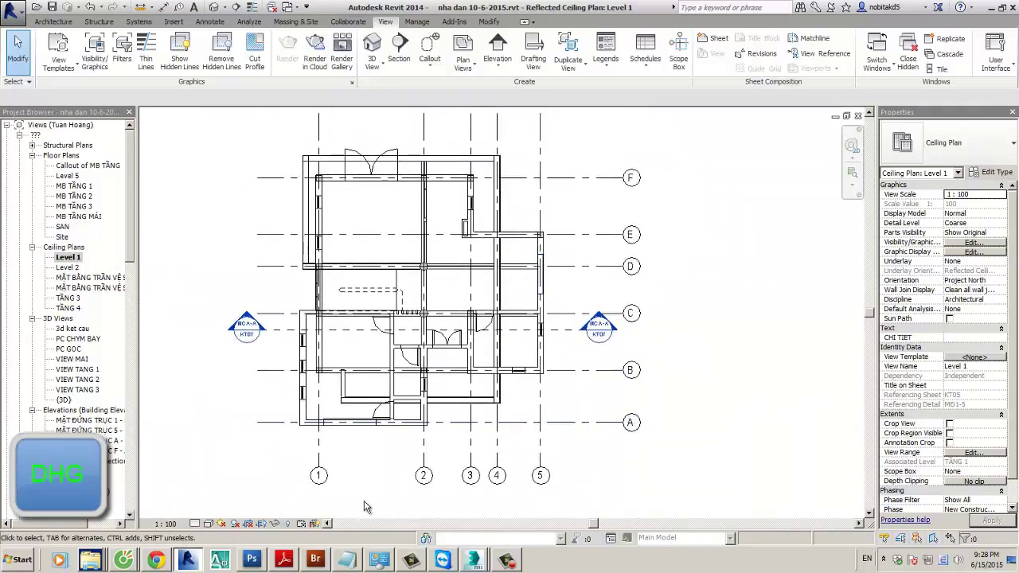
scroll(231, 513, up, 2)
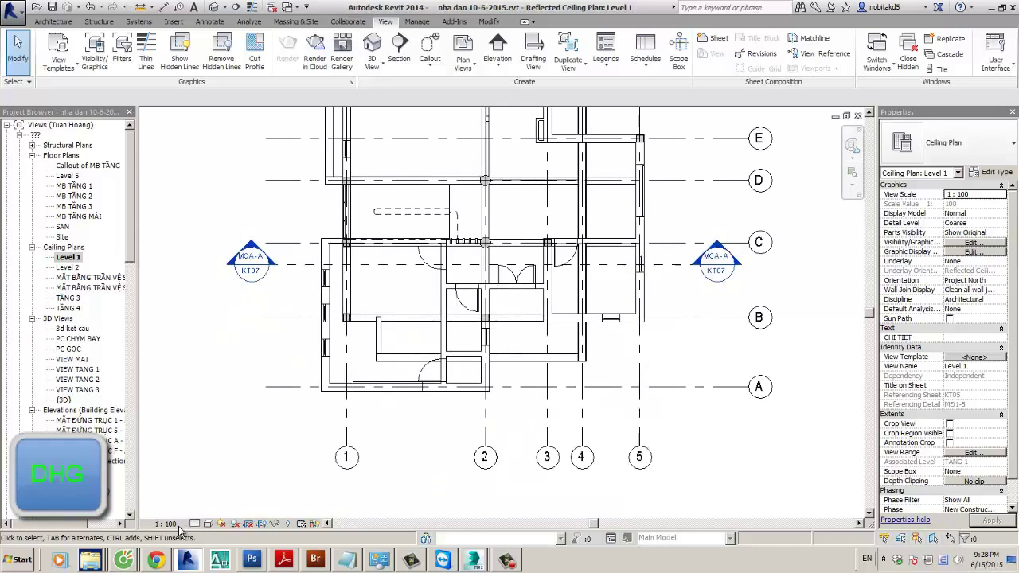
click(195, 523)
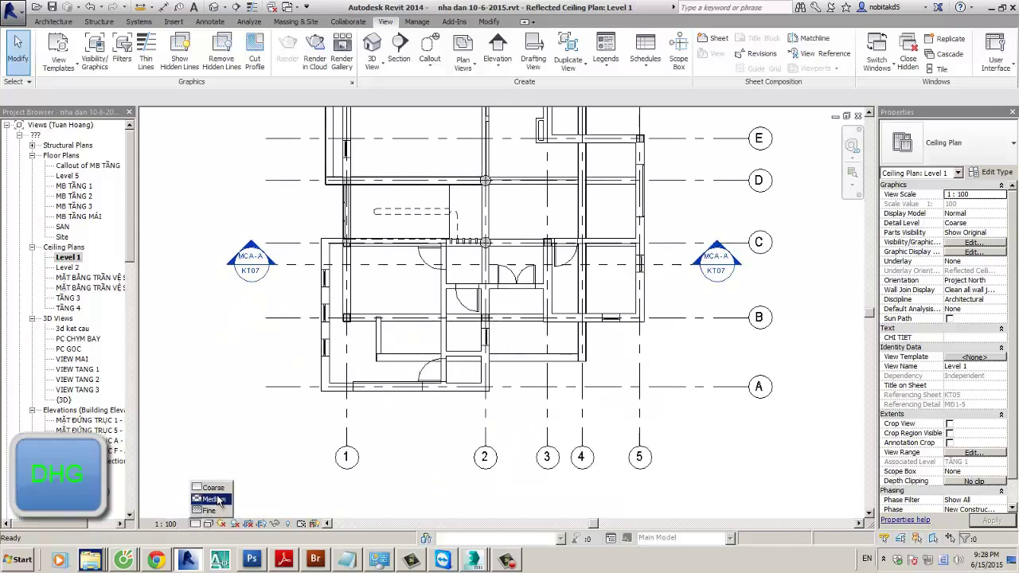
click(211, 499)
scroll(487, 334, up, 5)
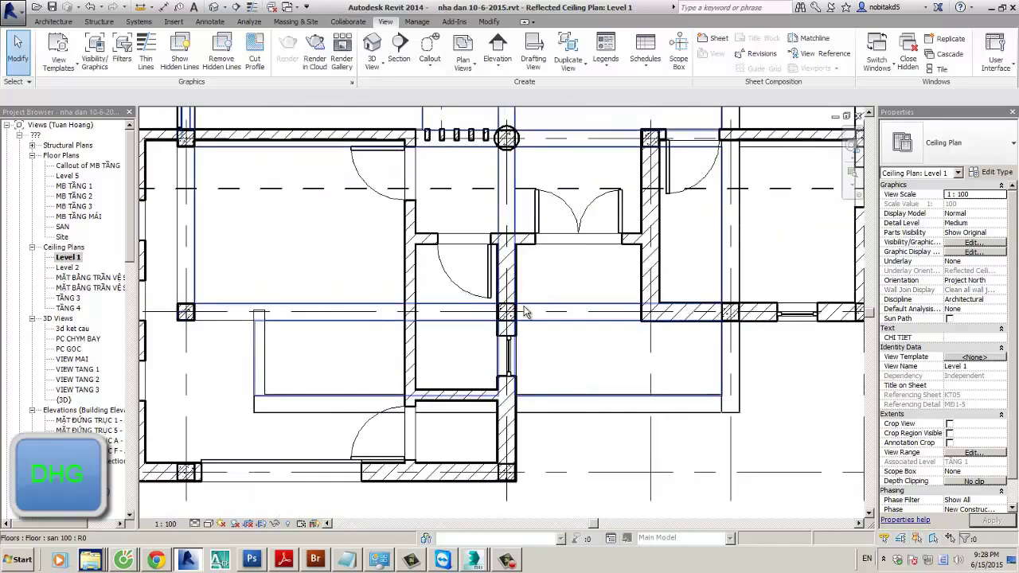
click(194, 523)
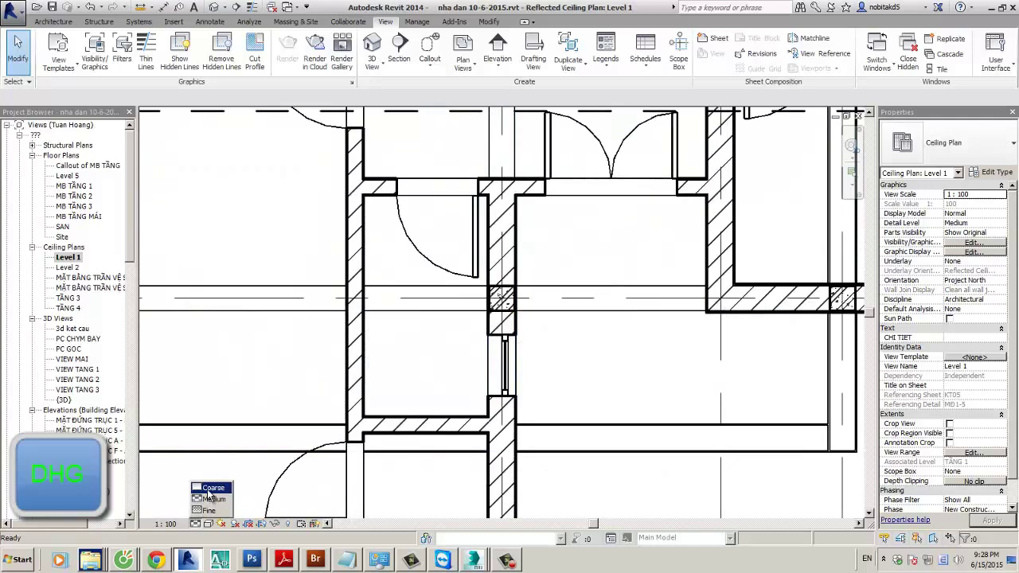
click(207, 495)
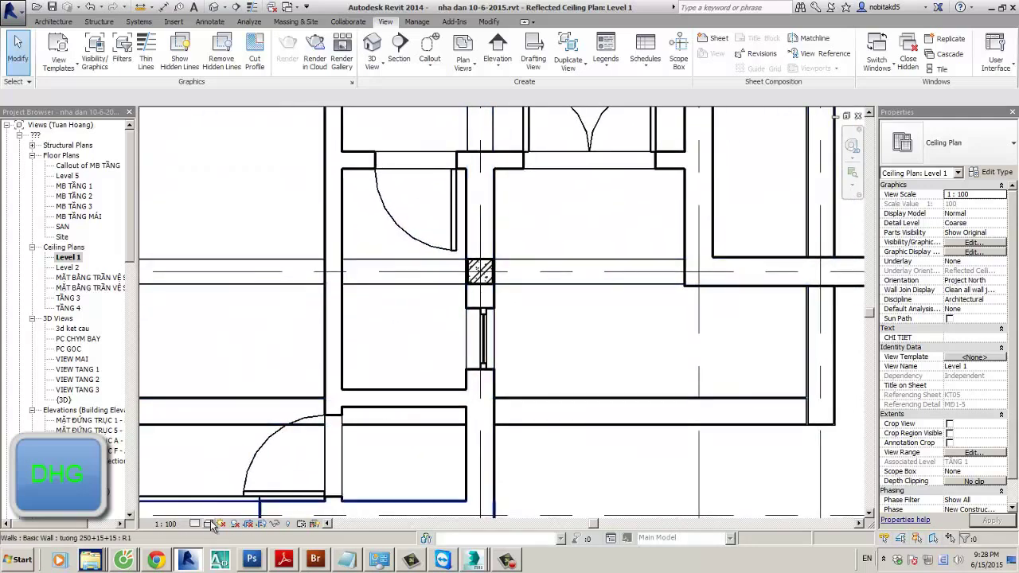
Step: Look over the Level 1 ceiling plan from the entrance and garage walls out to the whole grid, with nothing selected
click(208, 523)
click(286, 346)
scroll(567, 350, down, 2)
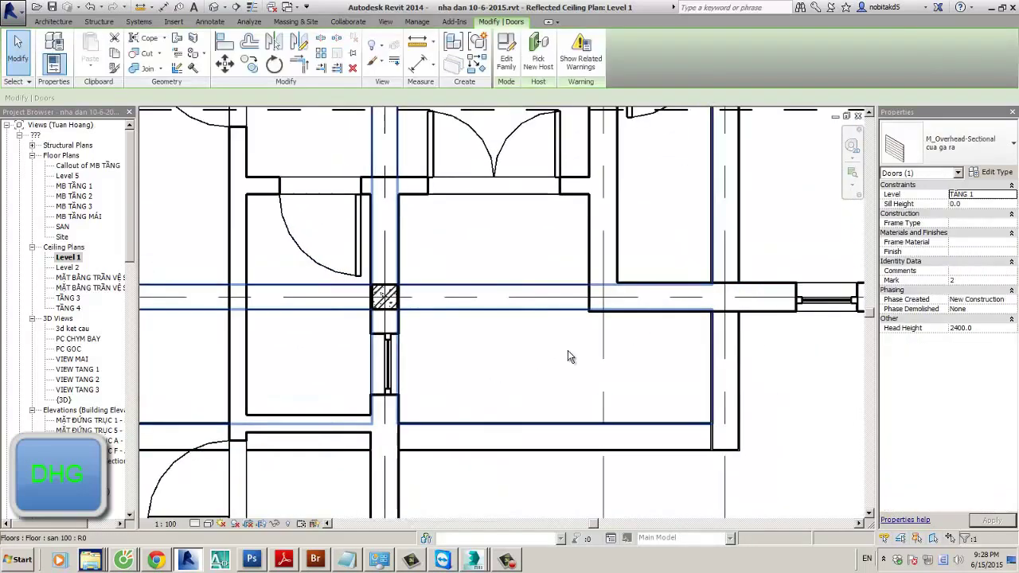
click(731, 382)
scroll(729, 379, up, 1)
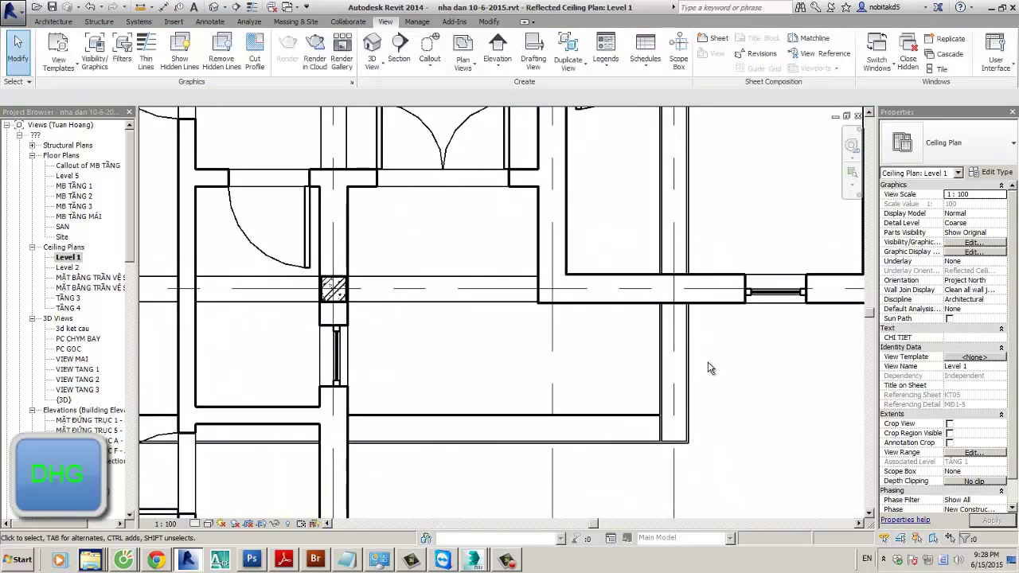
scroll(716, 350, down, 4)
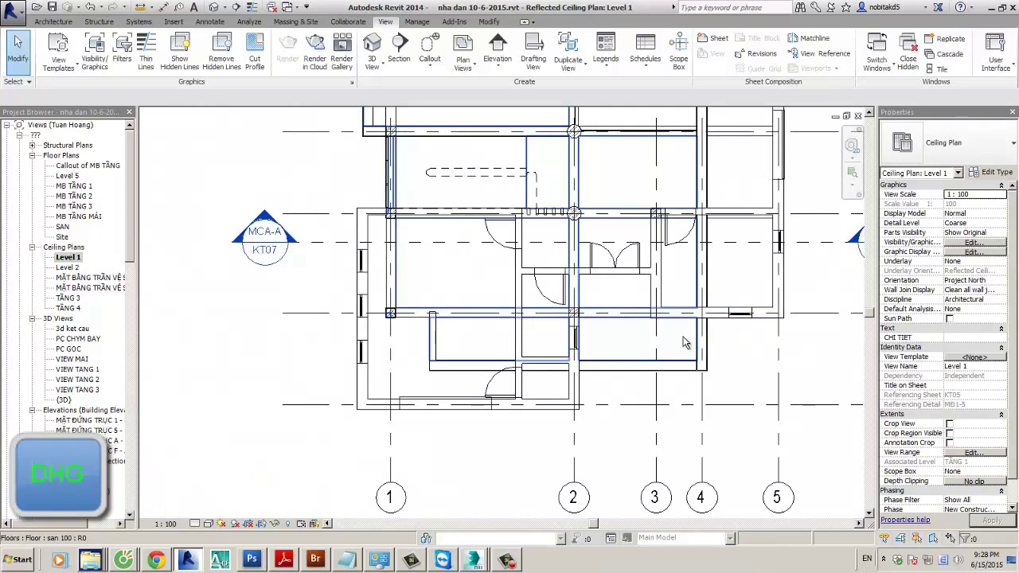
middle_drag(748, 341, 718, 380)
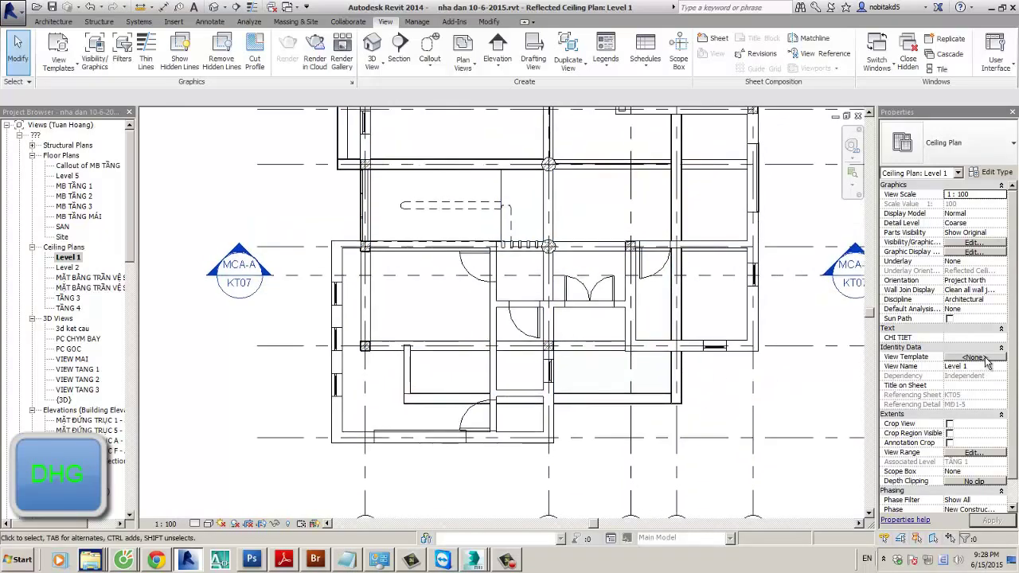
click(851, 172)
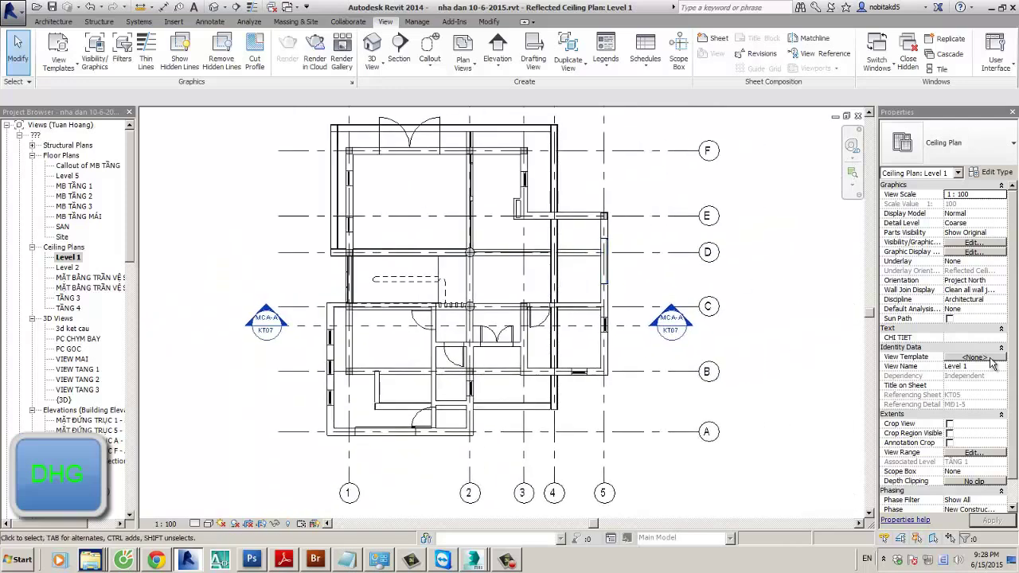
Step: Duplicate the Architectural Reflected Ceiling Plan view template under the name MB TRAN
click(992, 359)
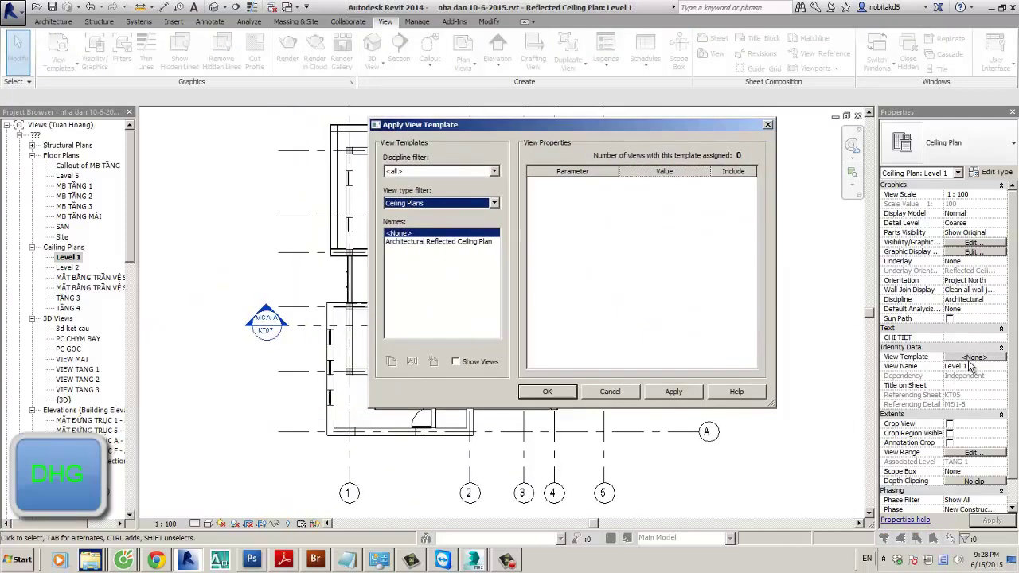
click(484, 242)
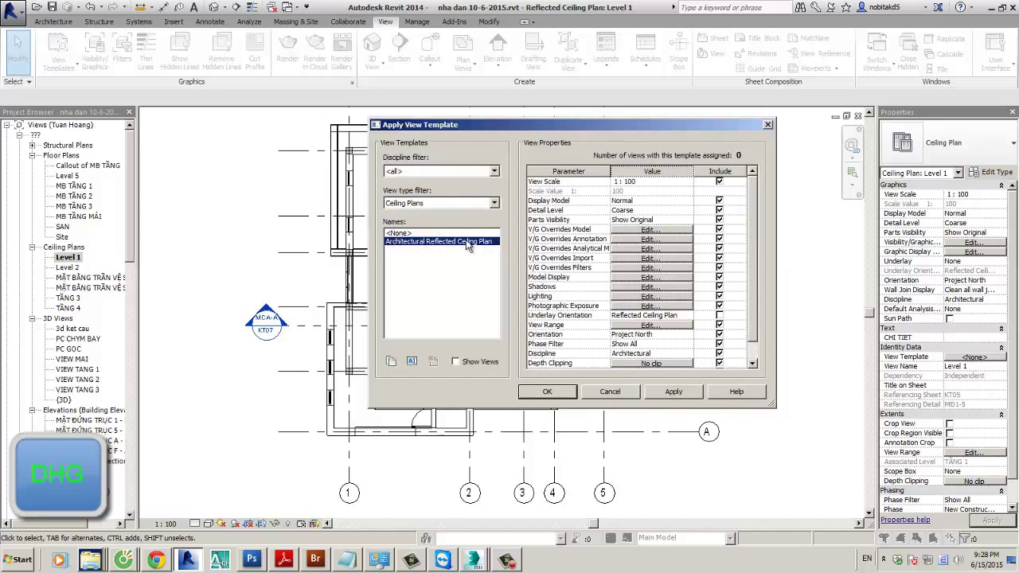
click(394, 362)
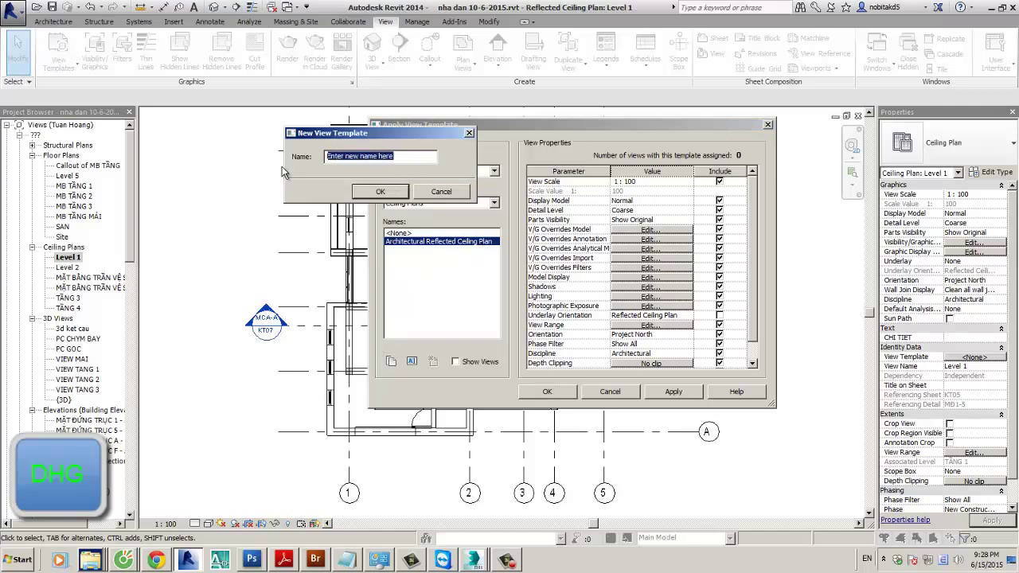
text(m)
click(382, 194)
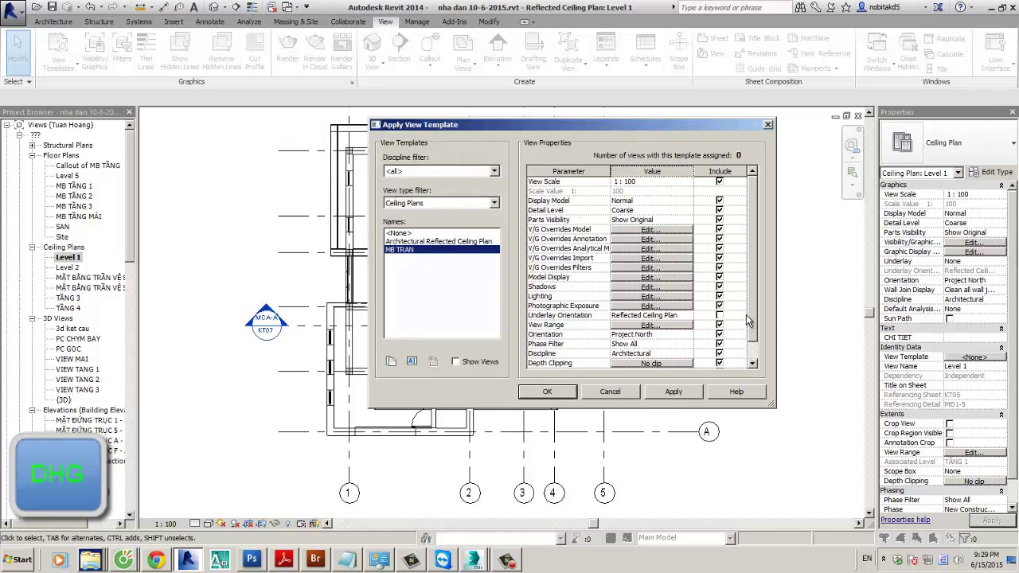
Step: Review the MB TRAN template's properties and set its view scale to 1 : 50
scroll(745, 314, down, 1)
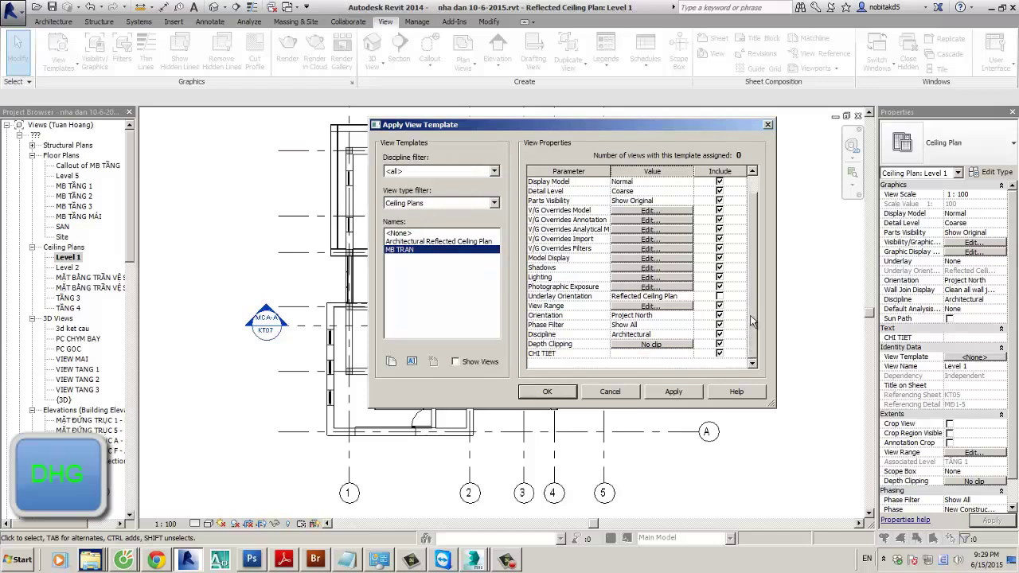
scroll(751, 321, up, 1)
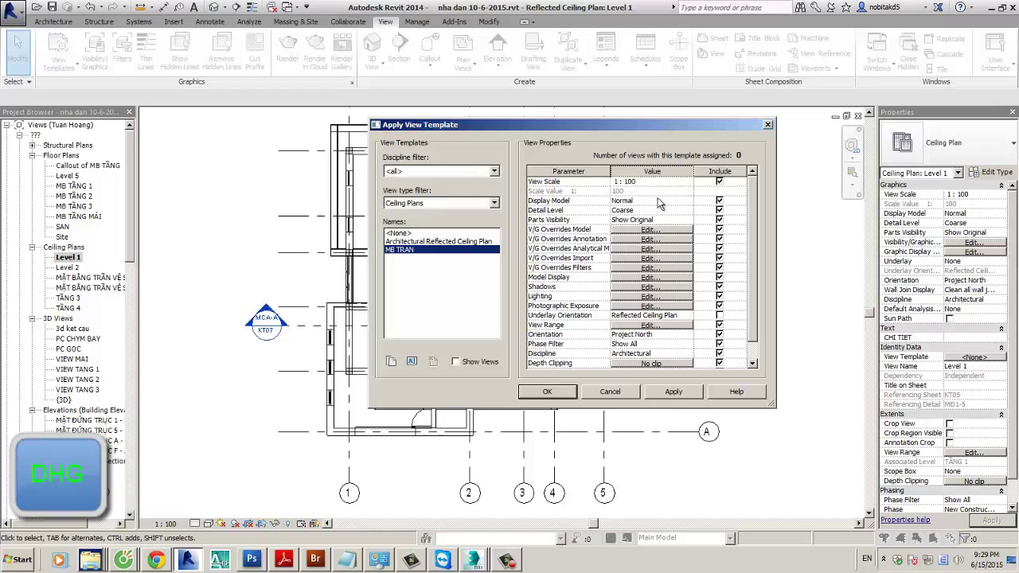
click(683, 182)
click(688, 182)
click(634, 195)
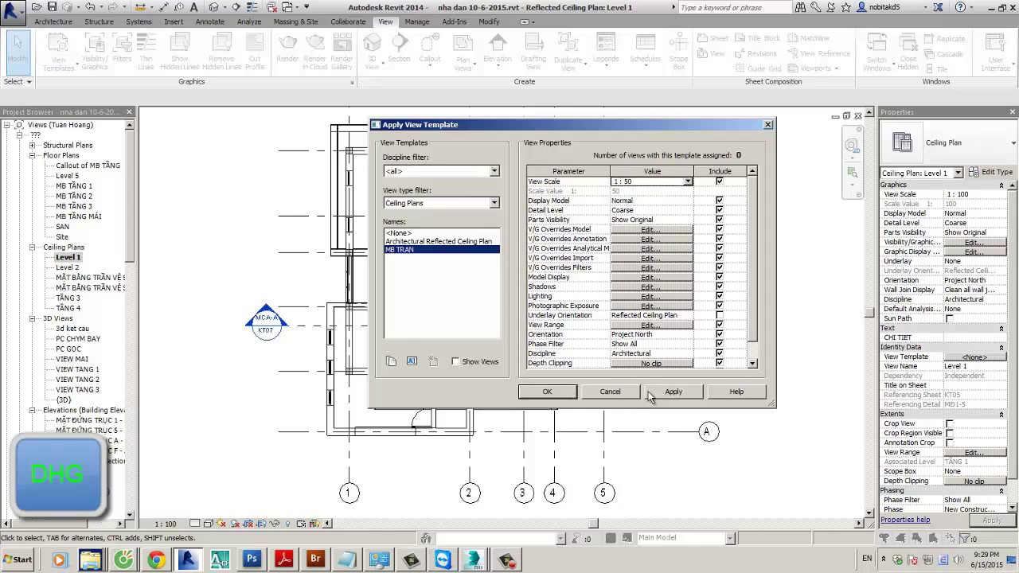
Step: Apply the MB TRAN template to the Level 1 ceiling plan and hide the elevation markers around the building
click(550, 390)
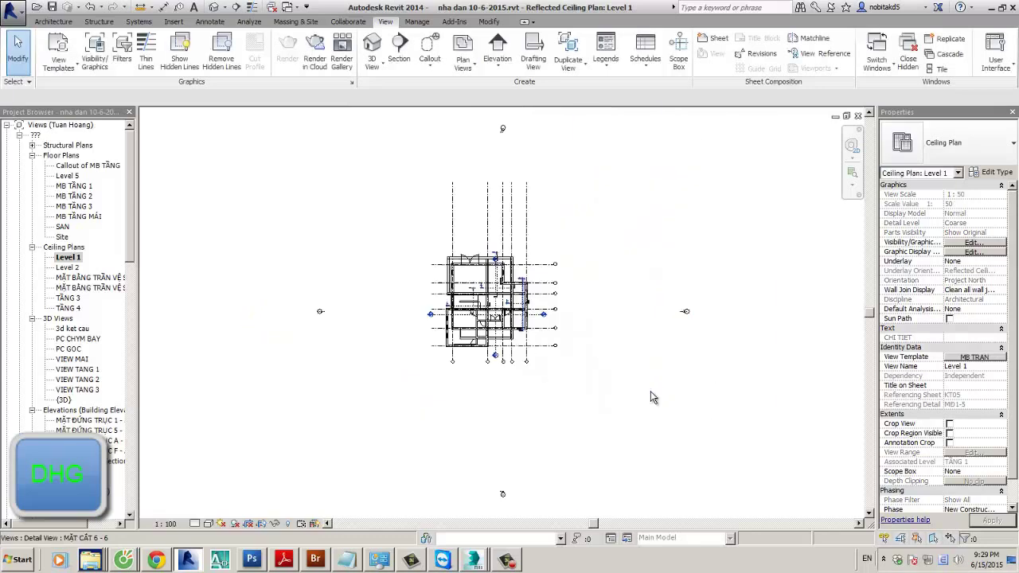
drag(632, 254, 723, 386)
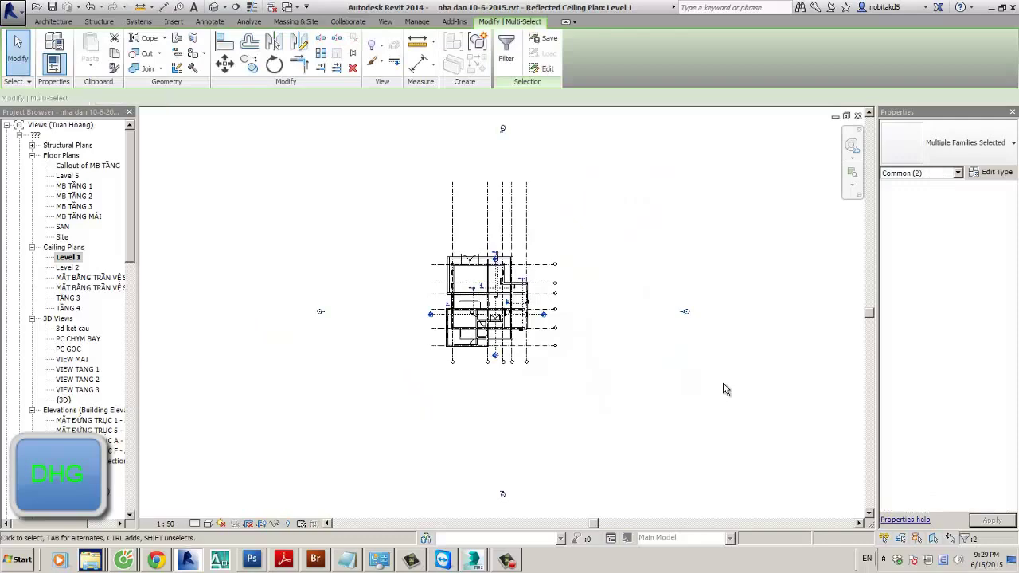
click(607, 429)
Step: Check which view scale choices are available with the template assigned, and inspect the Level 1 ceiling plan
click(164, 523)
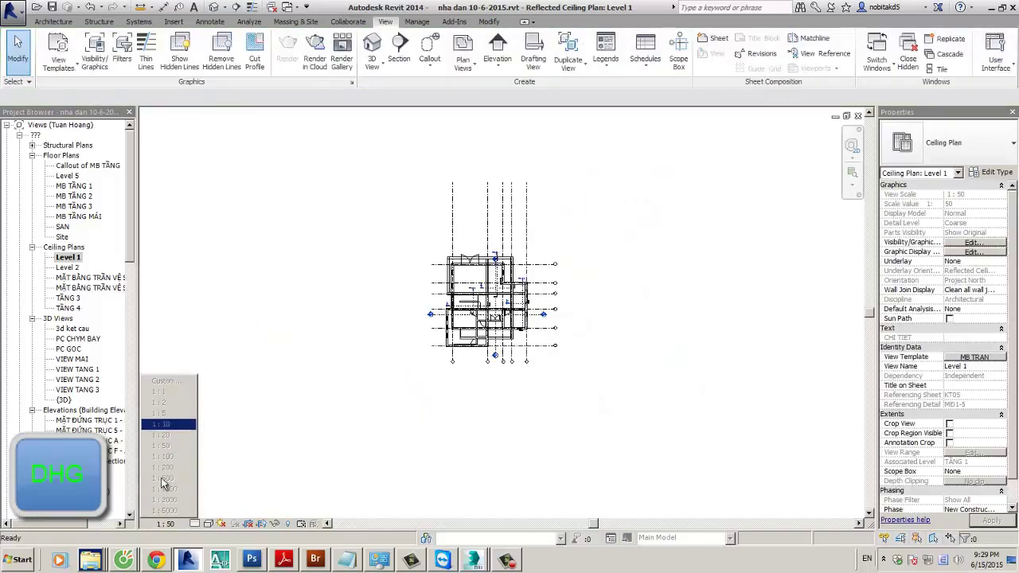
click(451, 448)
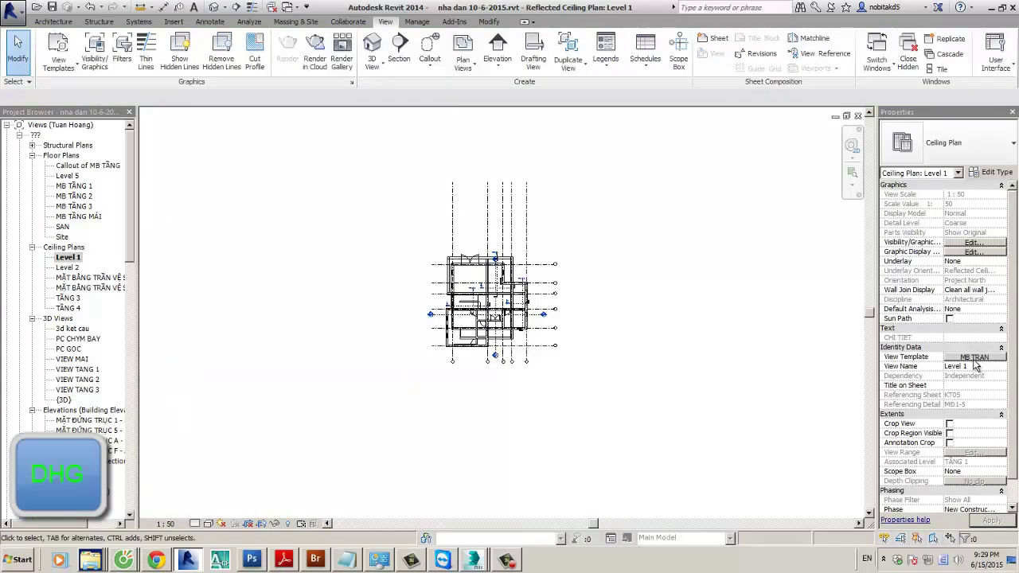
scroll(562, 309, up, 8)
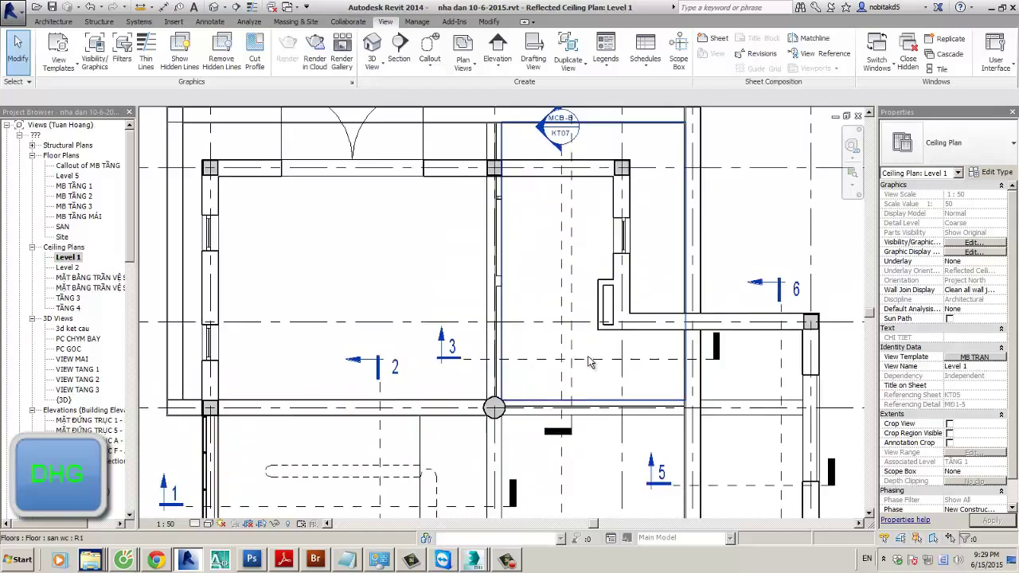
scroll(657, 299, down, 6)
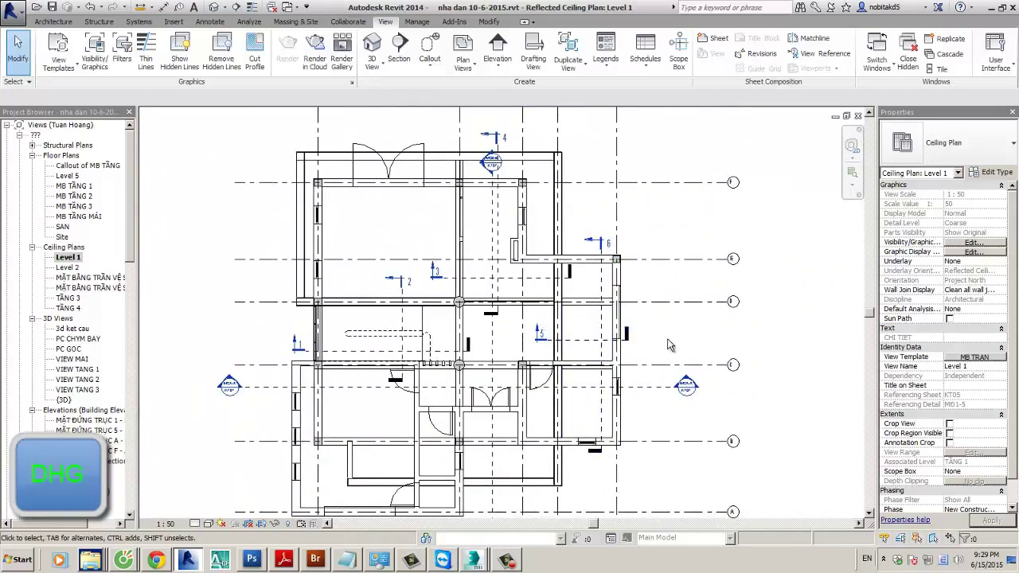
Step: Enable cut line style overrides in MB TRAN's model overrides, with line weight 4 for Structure and 1 for Substrate, Thermal/Air Layer and Finish 1
click(976, 358)
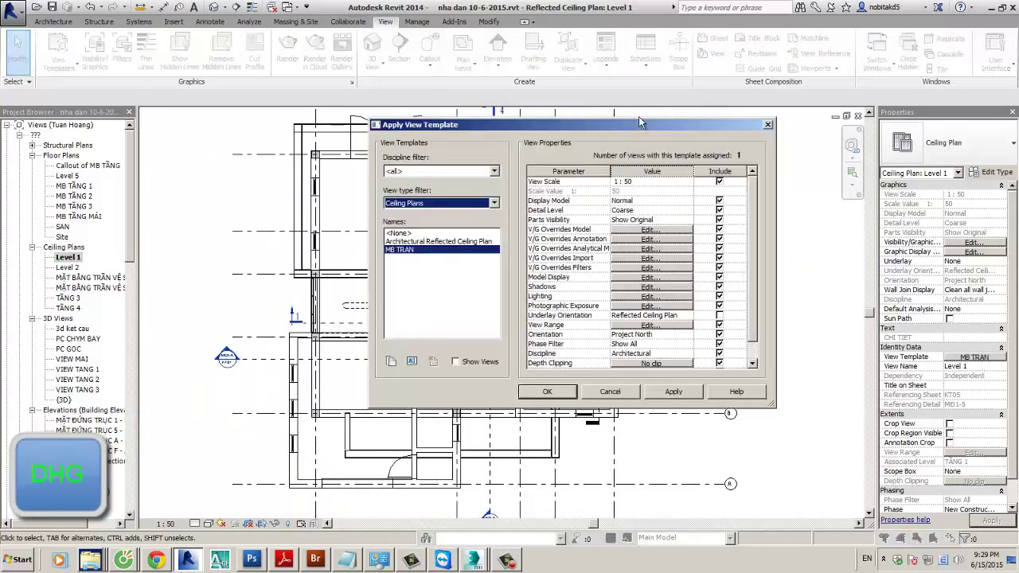
drag(638, 117, 740, 107)
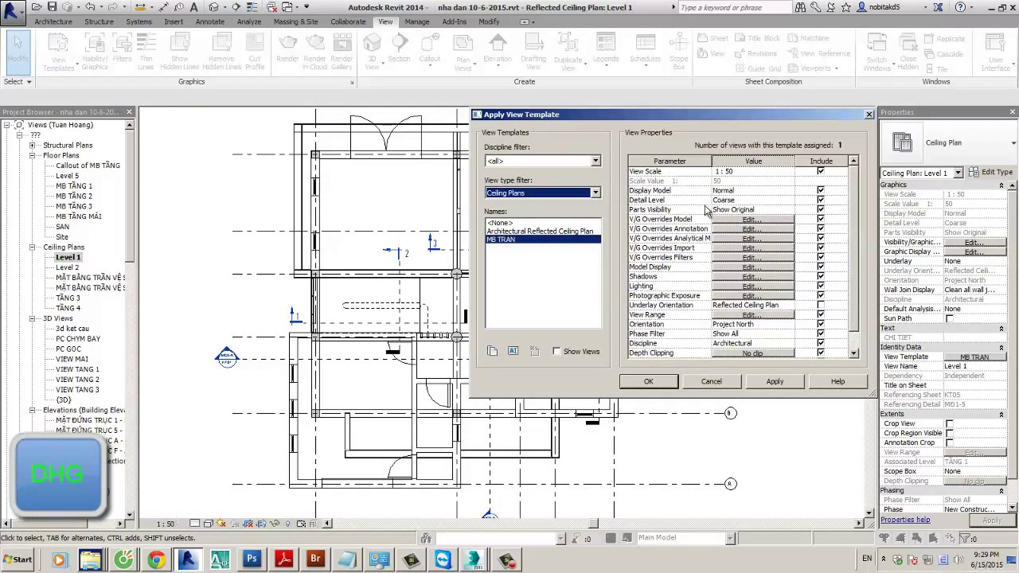
click(820, 171)
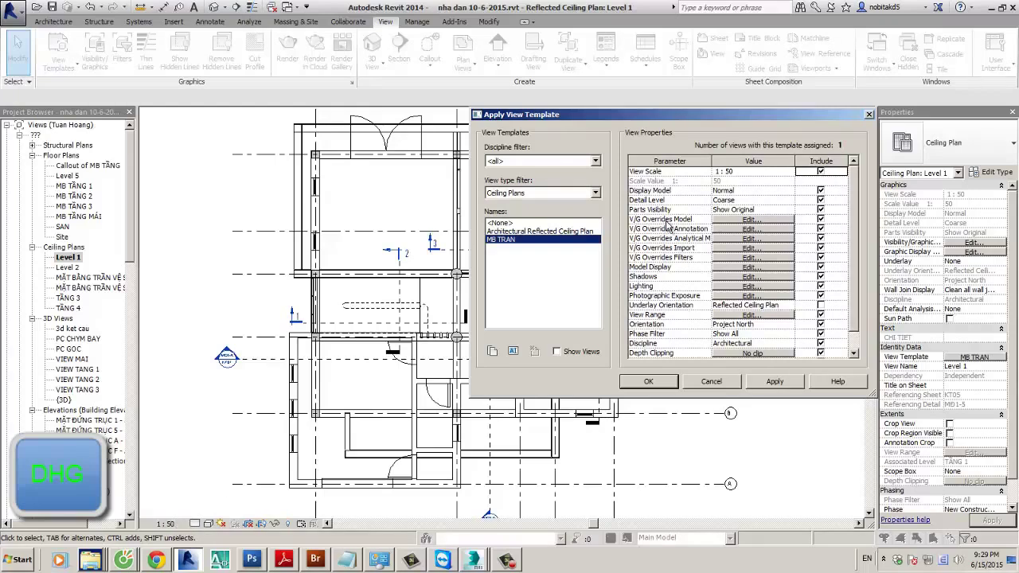
click(756, 222)
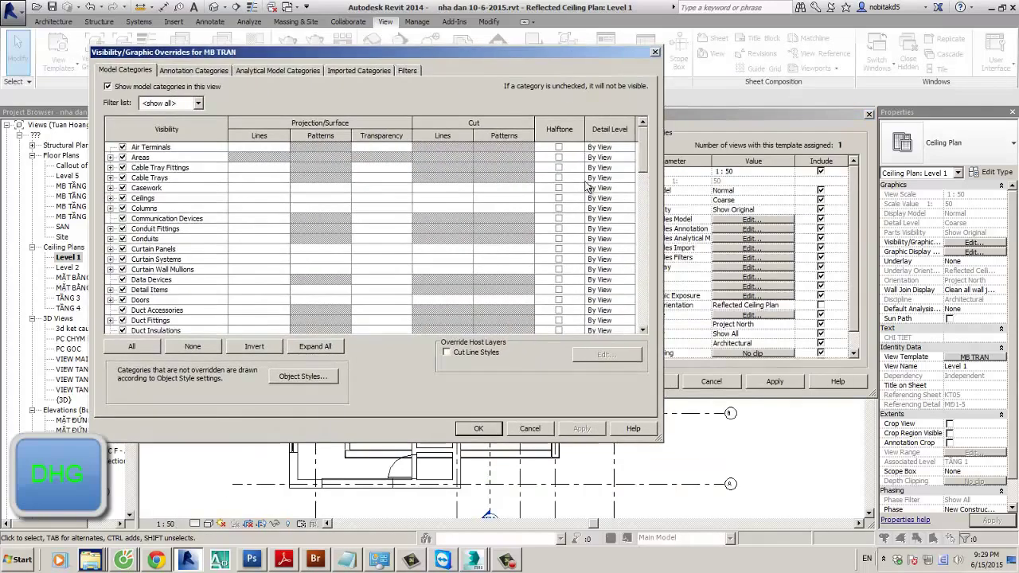
click(604, 355)
click(318, 182)
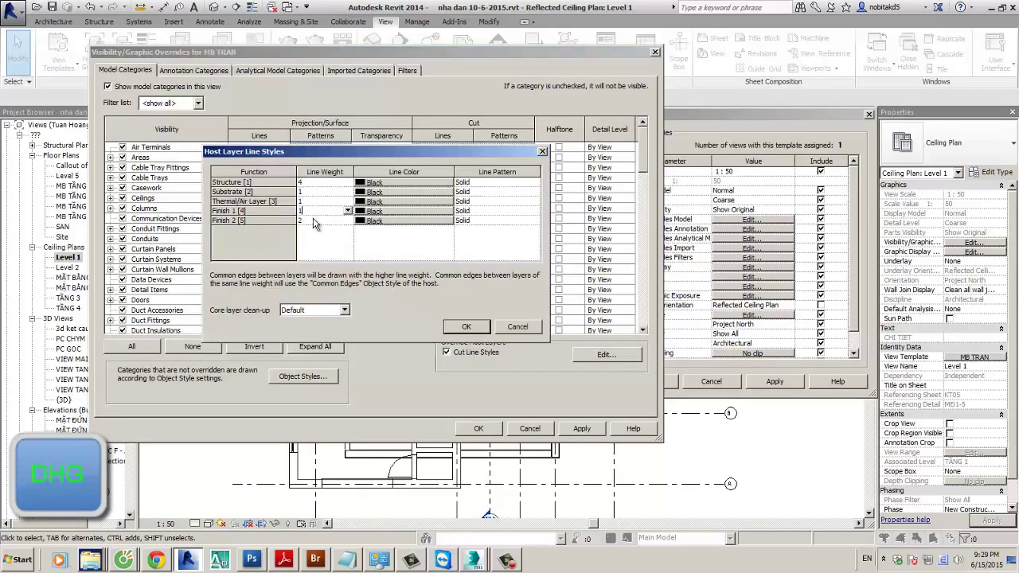
click(467, 326)
click(479, 430)
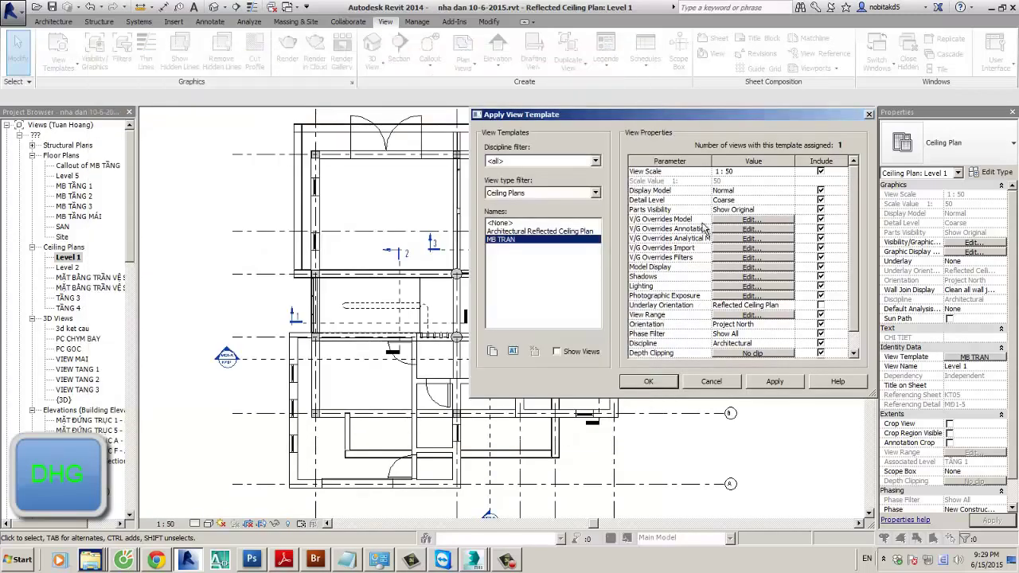
Step: Review MB TRAN's model display options, and set the template's detail level to Medium for the Level 1 ceiling plan
click(715, 267)
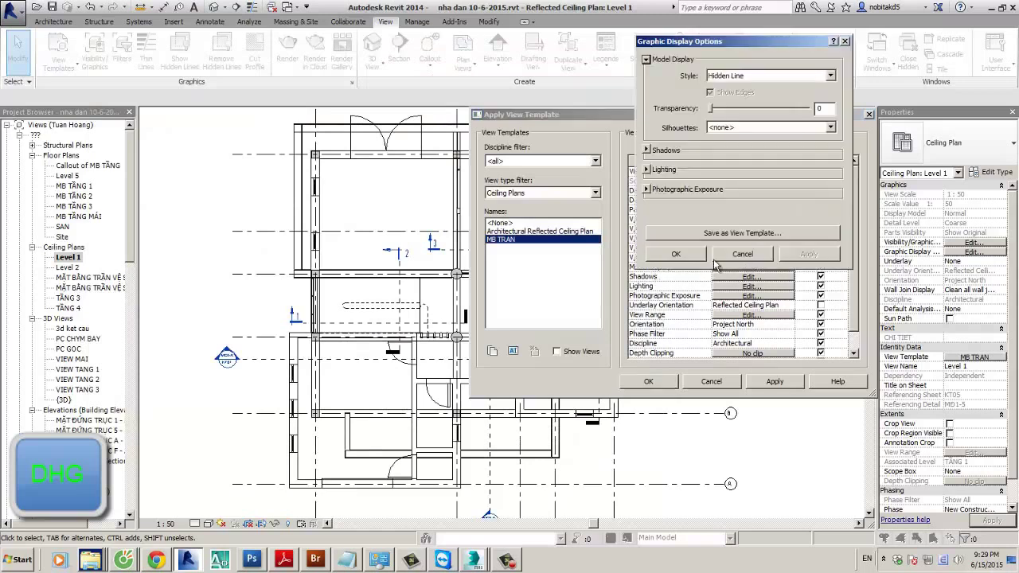
click(842, 42)
scroll(848, 255, down, 1)
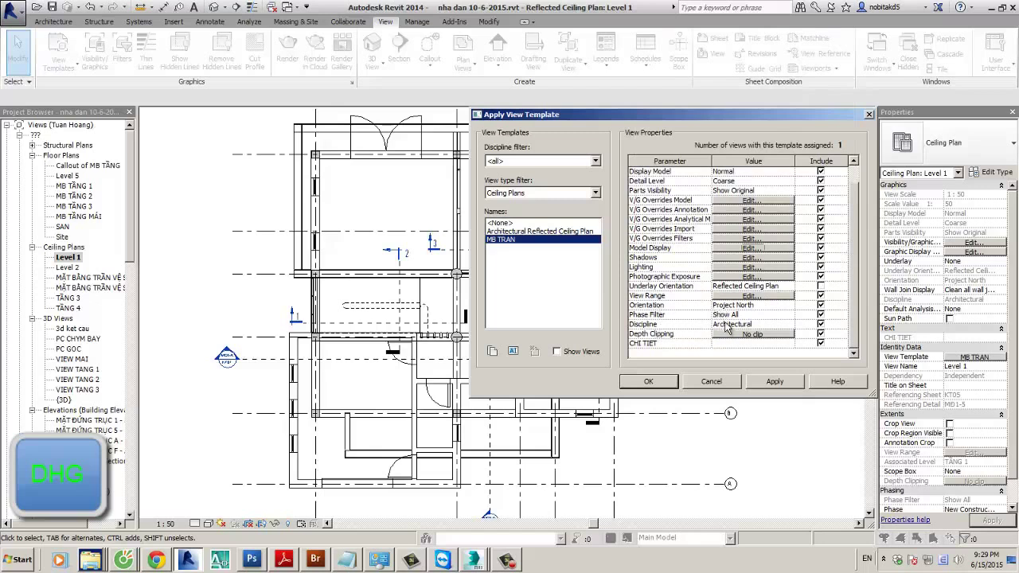
click(784, 185)
click(788, 181)
click(727, 200)
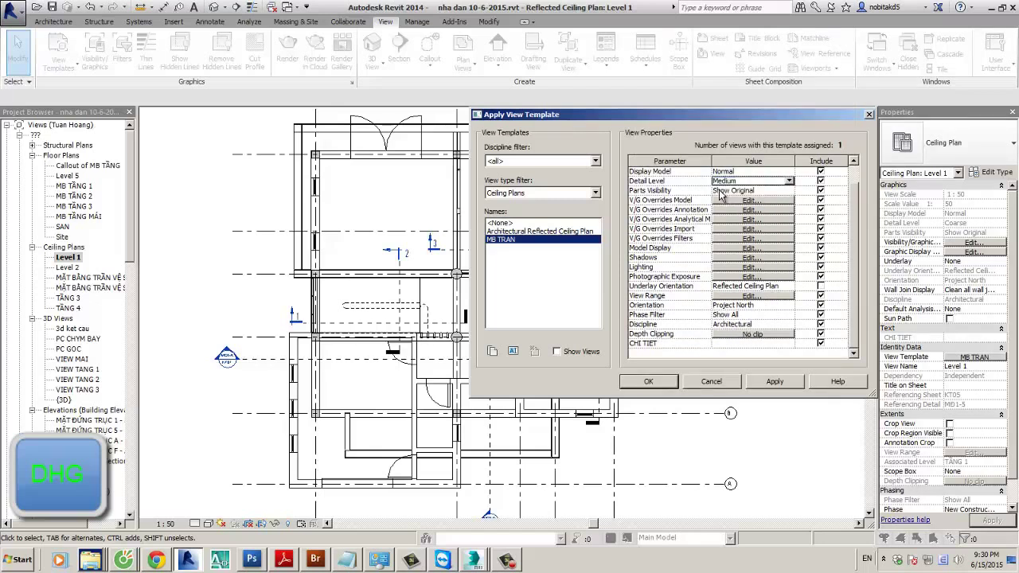
click(775, 382)
click(648, 381)
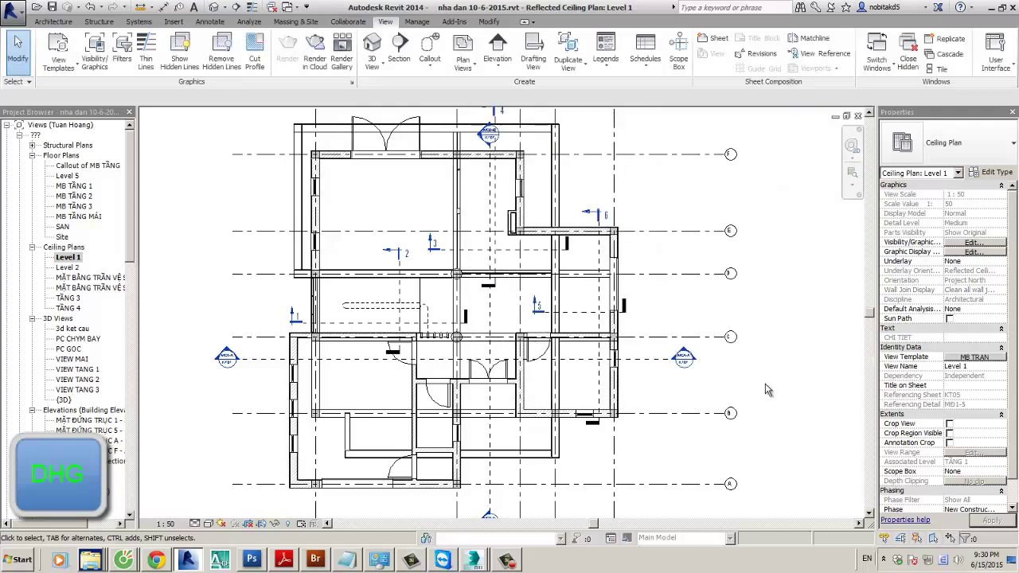
Step: Inspect the wall hatching on the Level 1 ceiling plan, and set the MB TRAN template's view scale to 1 : 20
scroll(650, 435, up, 5)
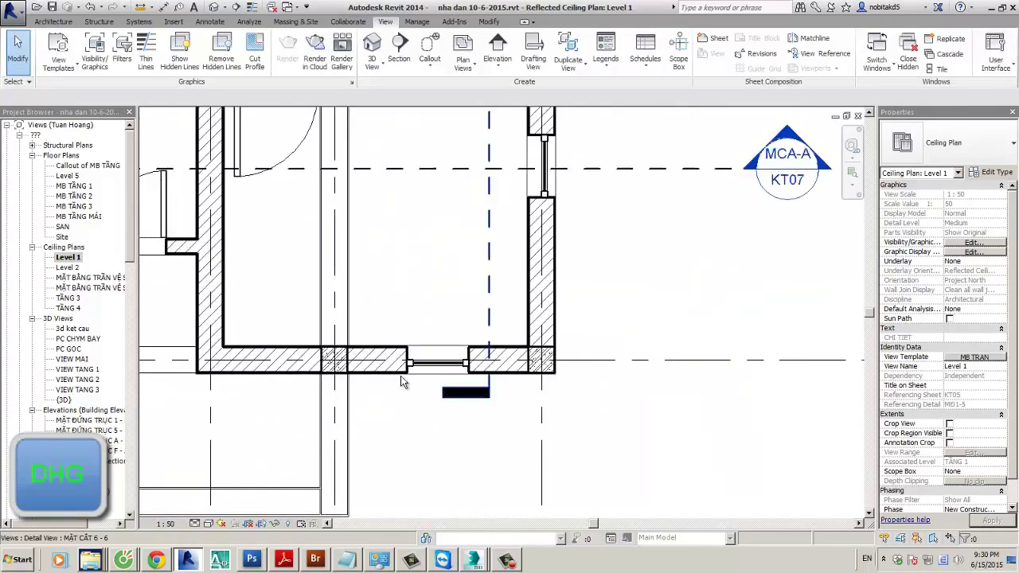
scroll(363, 360, up, 6)
scroll(467, 434, down, 10)
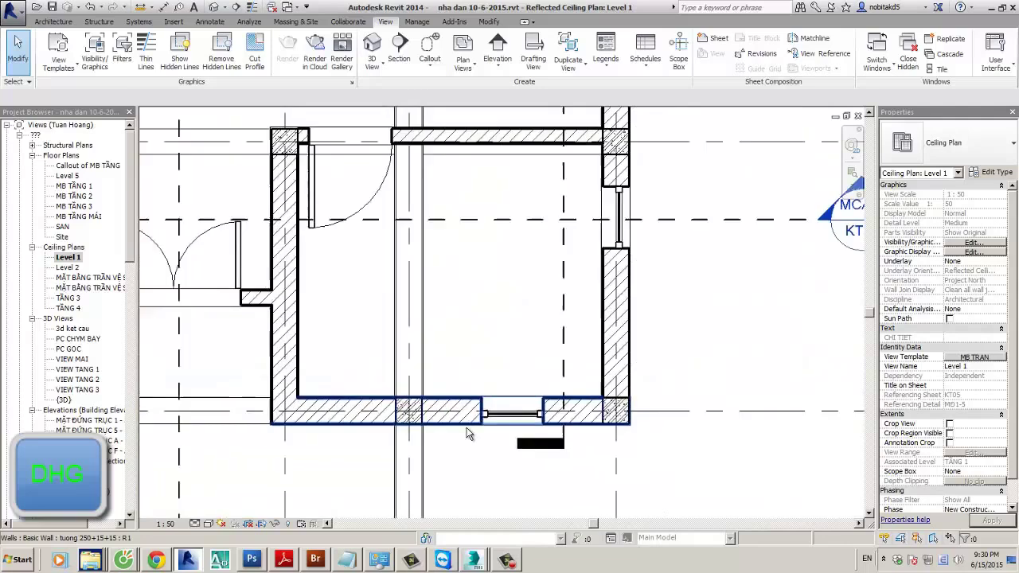
click(974, 356)
click(747, 171)
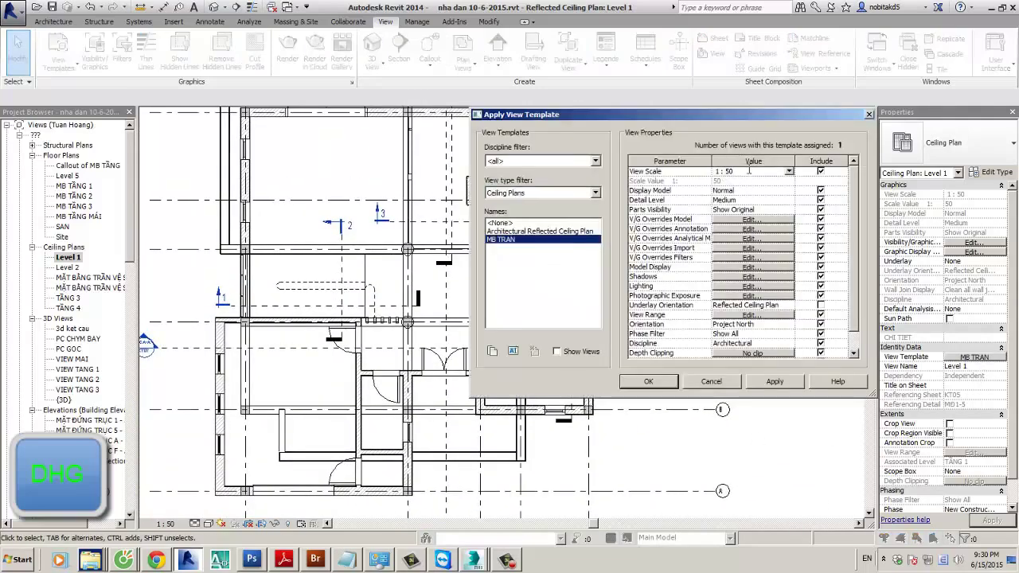
text(0)
key(Tab)
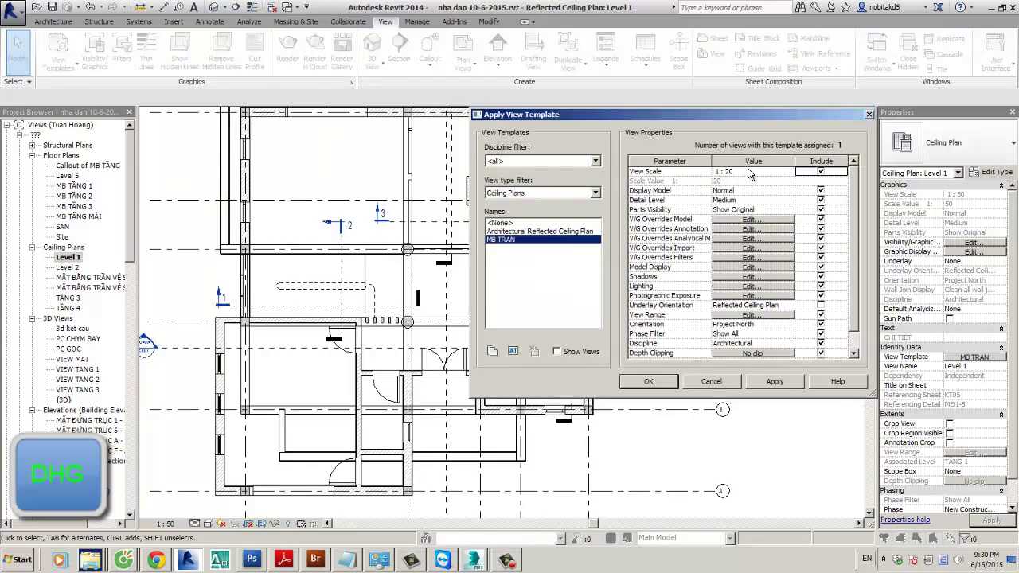
click(648, 381)
Step: Examine the wall hatching, line weights and section marks across the Level 1 ceiling plan at the new scale
scroll(322, 293, up, 6)
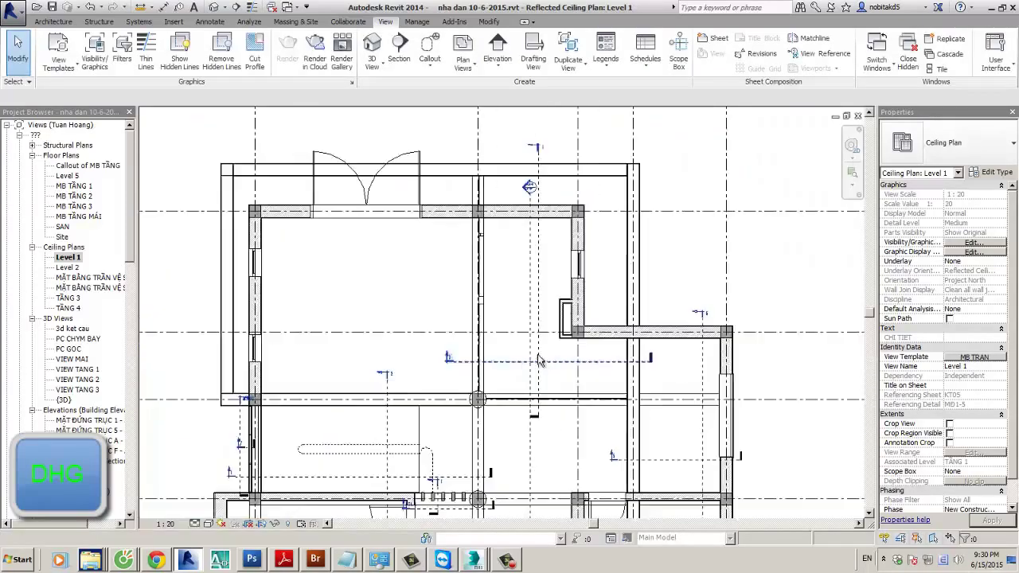
scroll(322, 293, up, 5)
middle_drag(586, 277, 534, 400)
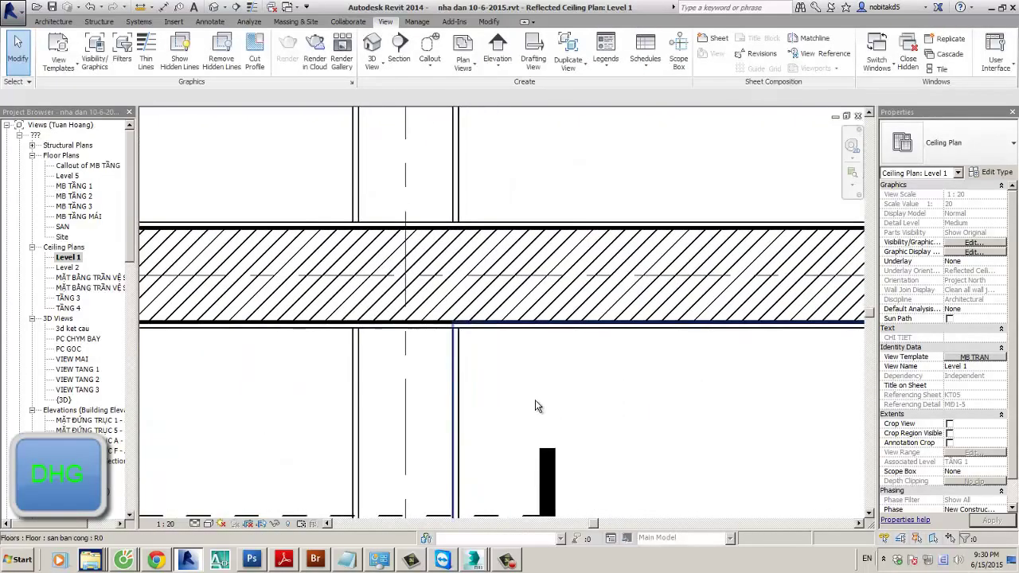
scroll(534, 396, down, 8)
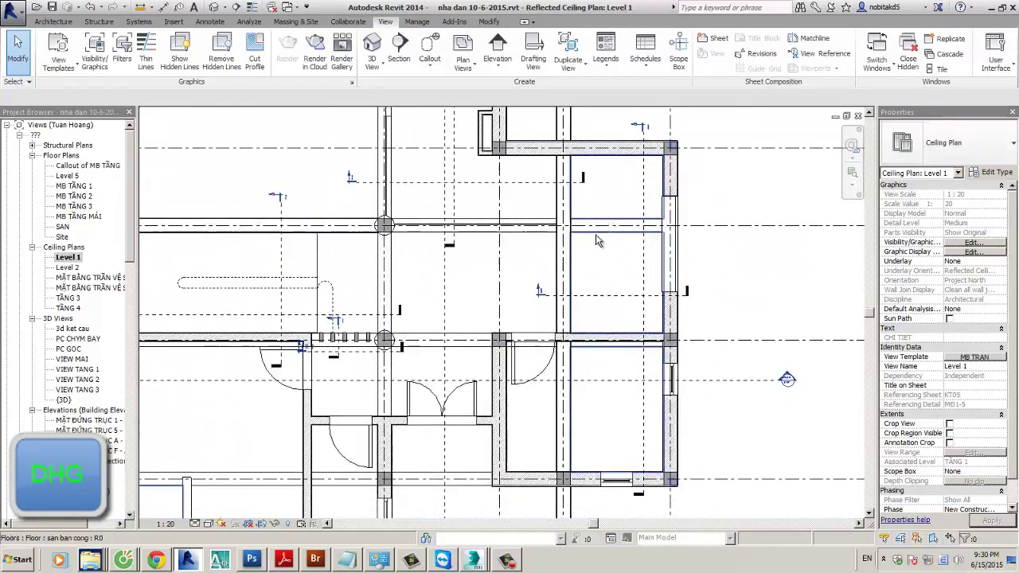
scroll(517, 342, up, 5)
scroll(642, 295, down, 7)
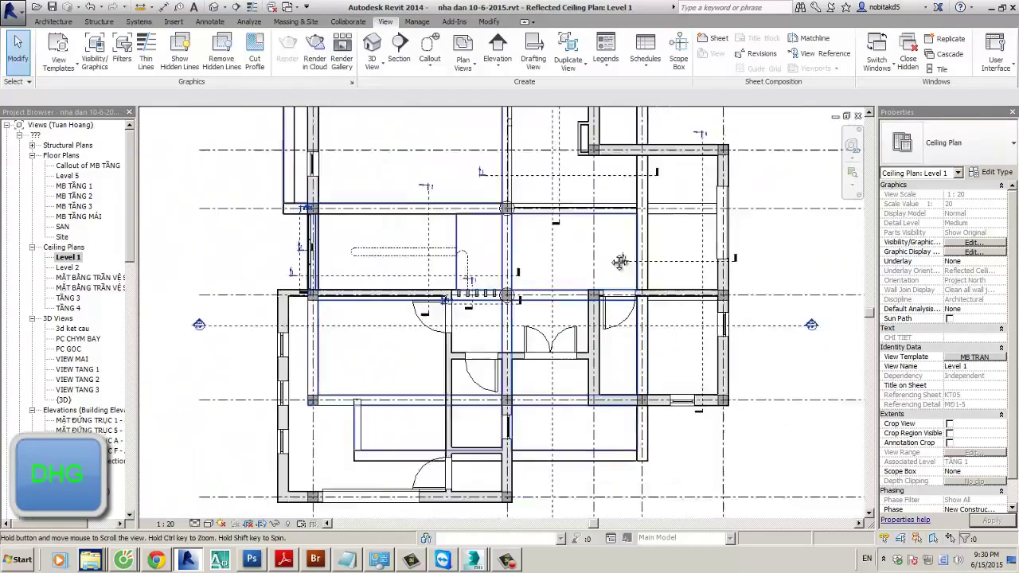
scroll(570, 284, down, 2)
scroll(698, 320, up, 2)
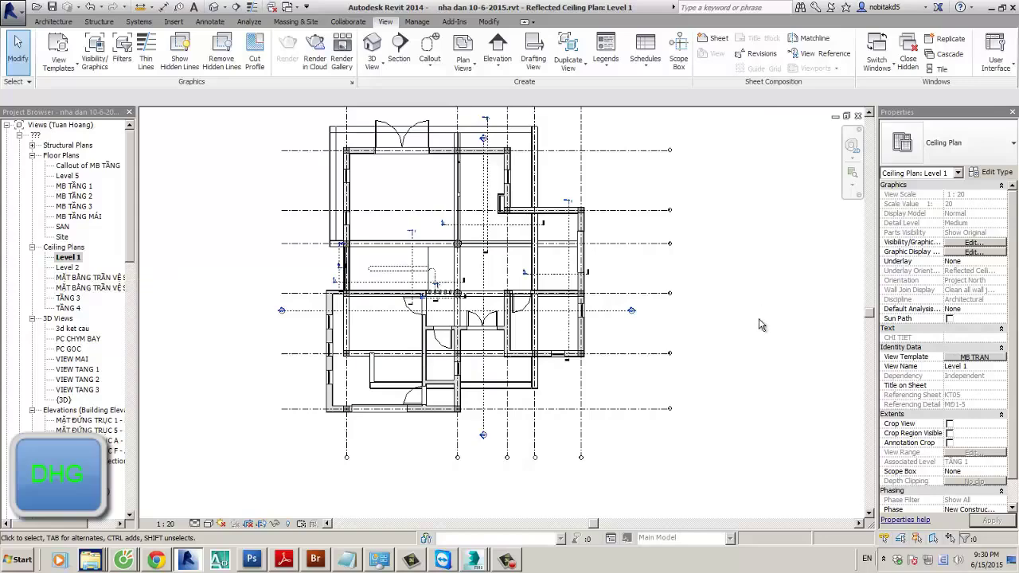
Step: Open the Level 2 ceiling plan and hide the elevation markers around the building
double_click(72, 268)
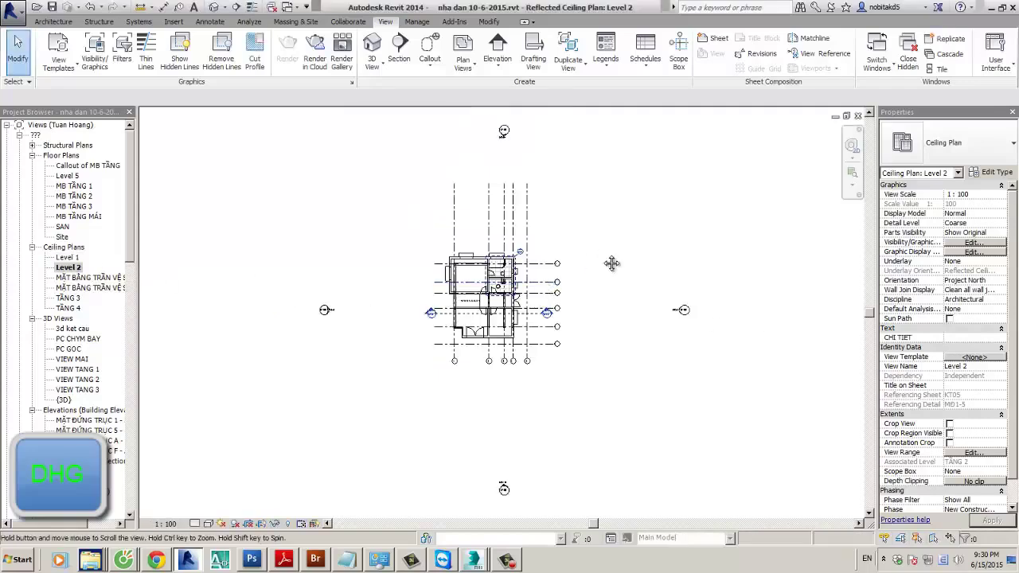
scroll(653, 260, down, 2)
drag(642, 252, 802, 333)
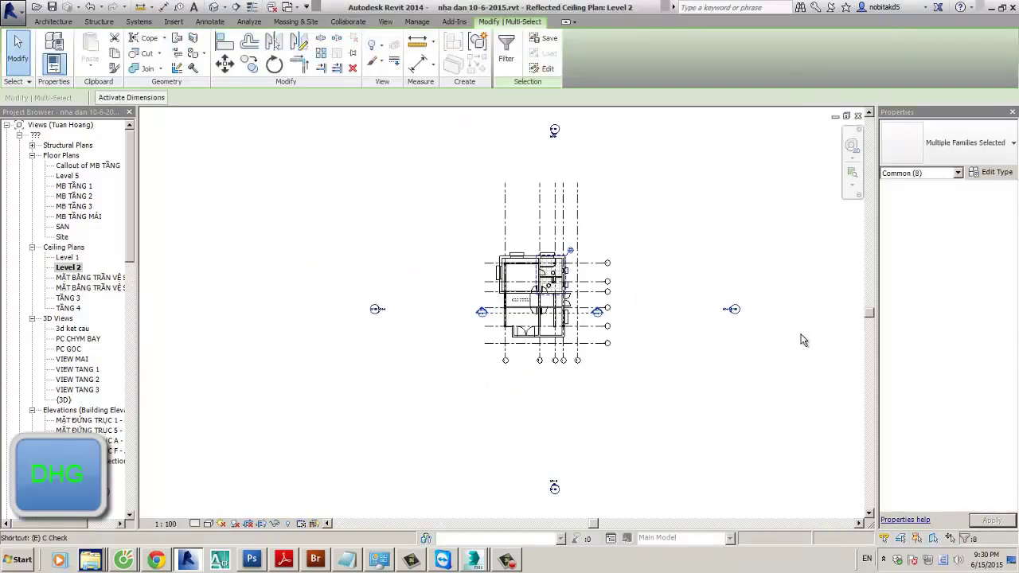
key(v)
key(h)
scroll(550, 280, up, 4)
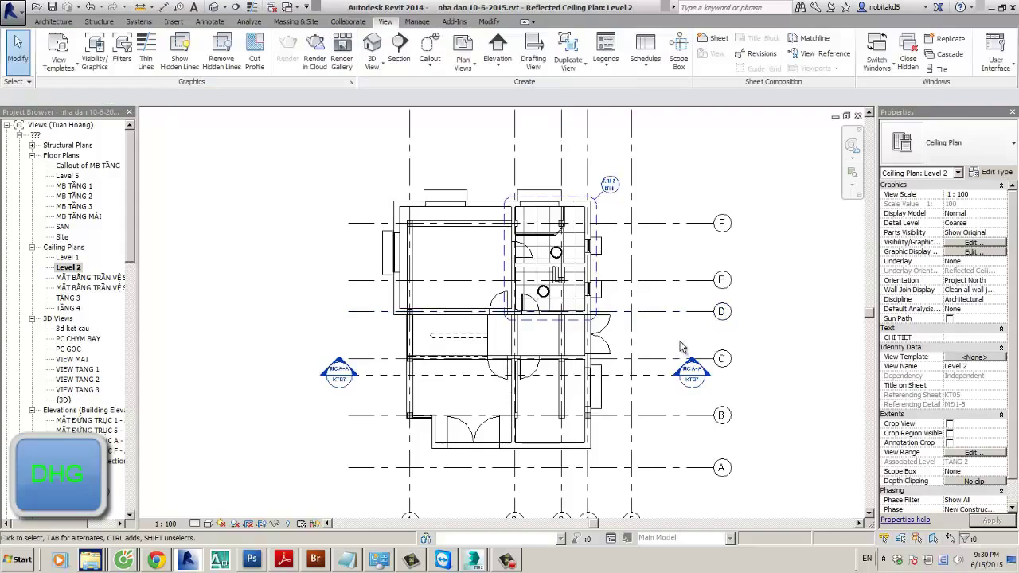
Step: Apply the MB TRAN view template to the Level 2 ceiling plan and inspect its walls and doors
click(973, 357)
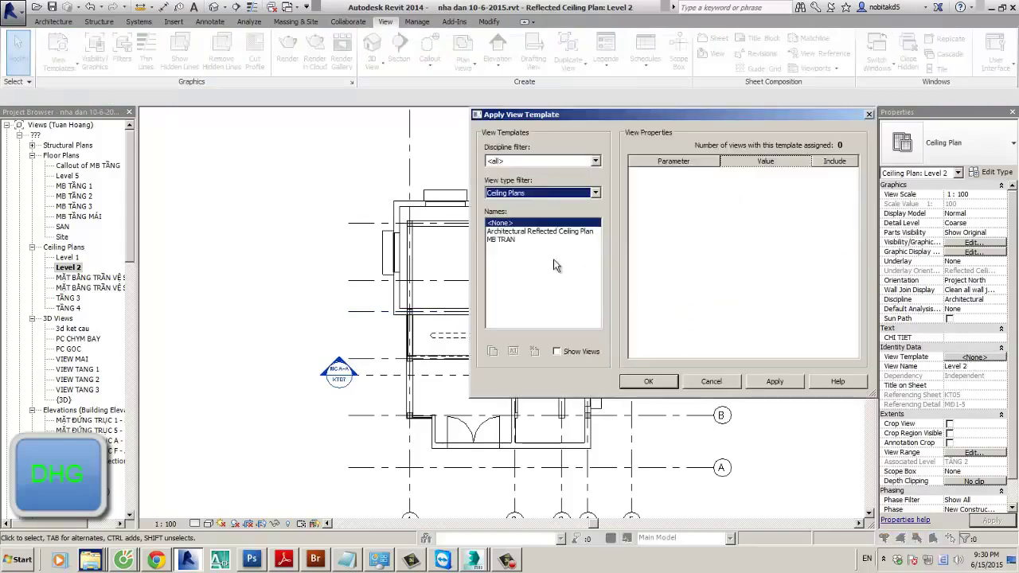
click(509, 244)
click(649, 380)
scroll(709, 249, down, 3)
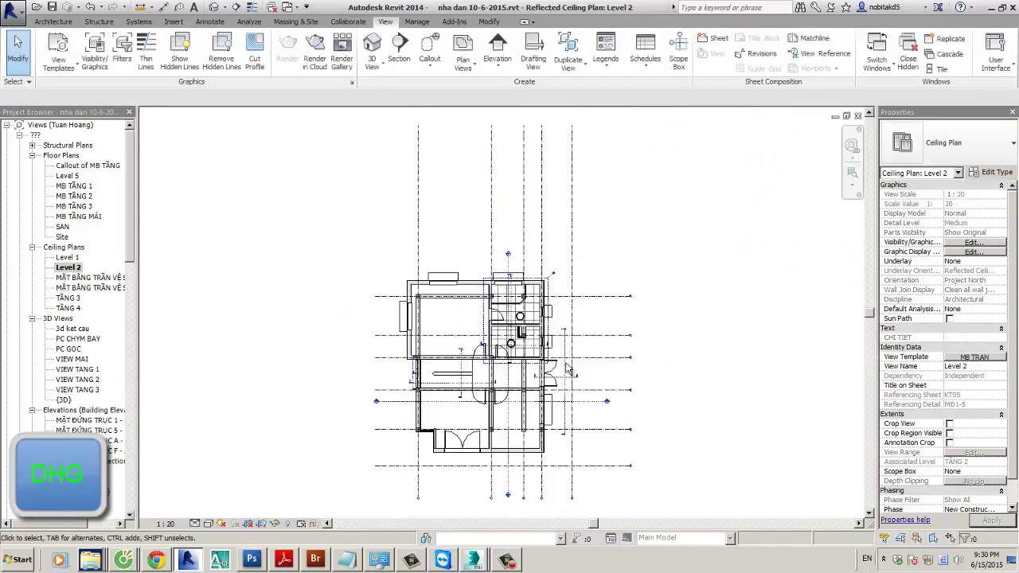
scroll(509, 414, up, 5)
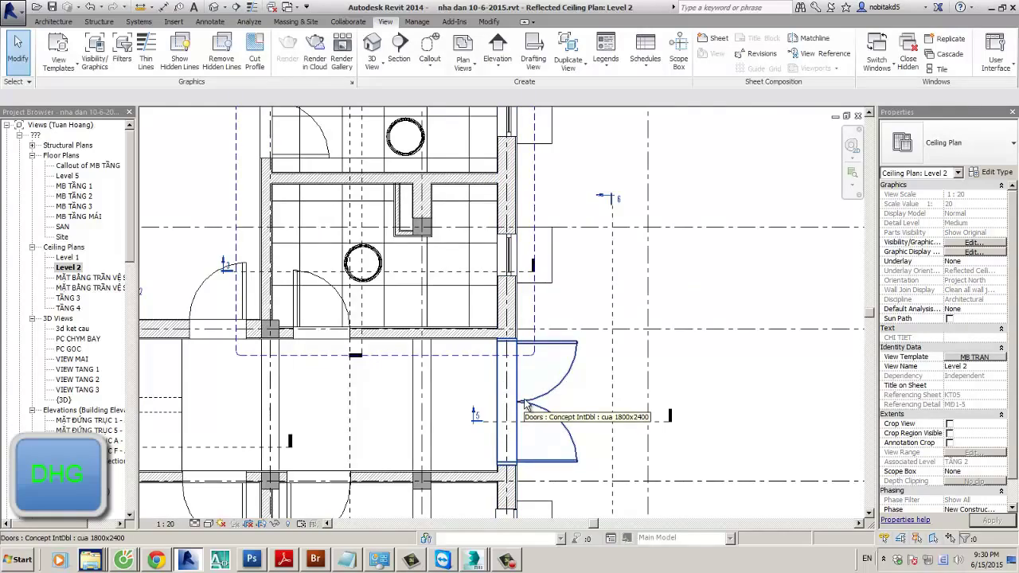
scroll(451, 359, down, 3)
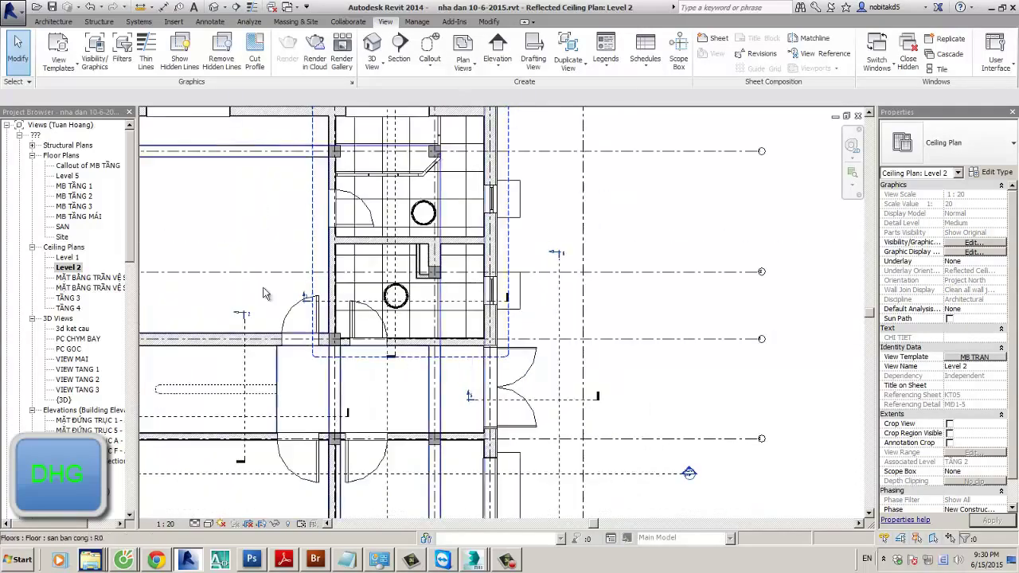
Step: Open the MB TẦNG 1 floor plan and review the settings of the Architectural Plan view template without applying it
double_click(73, 185)
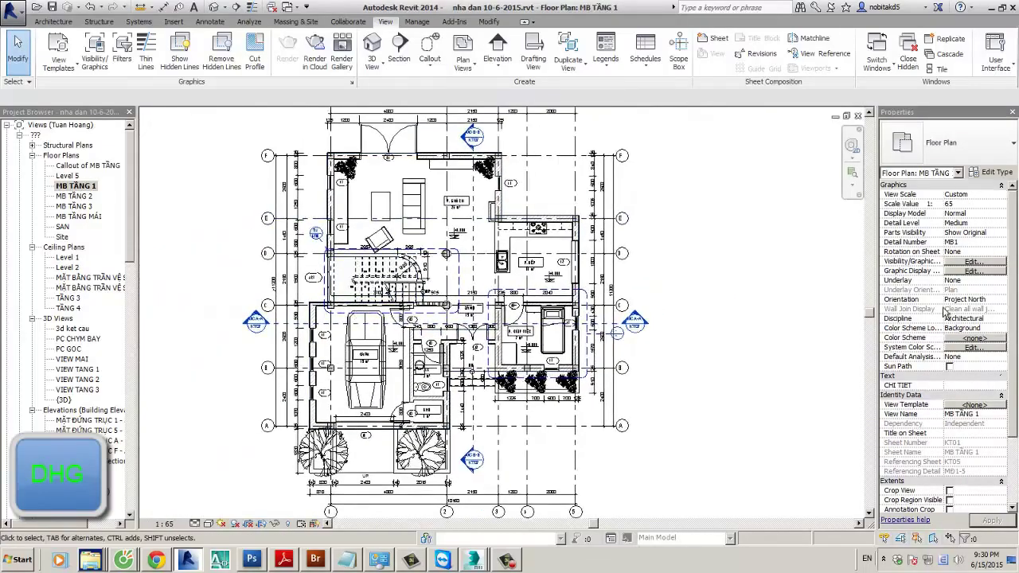
click(975, 404)
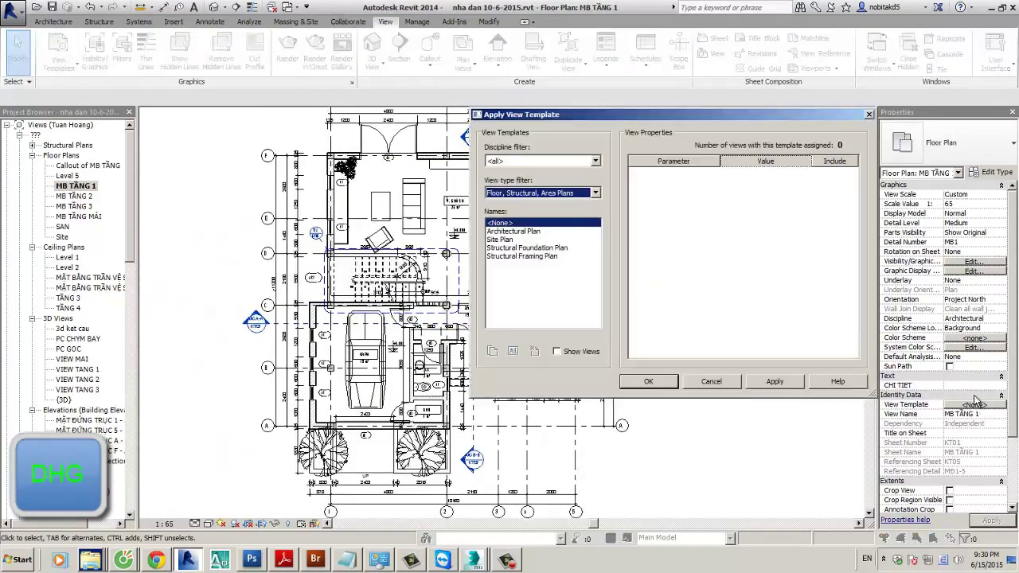
click(516, 233)
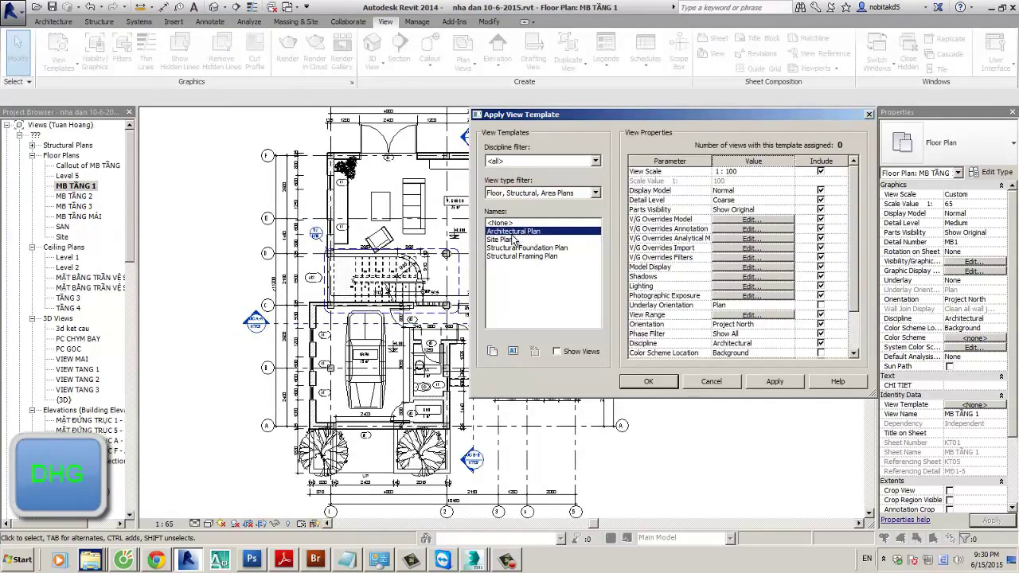
click(503, 350)
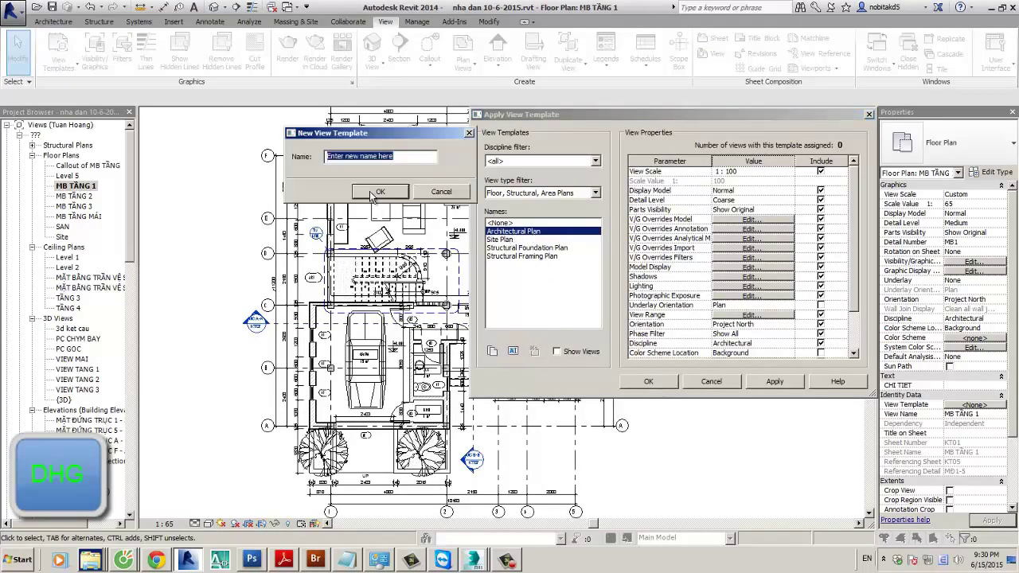
click(433, 193)
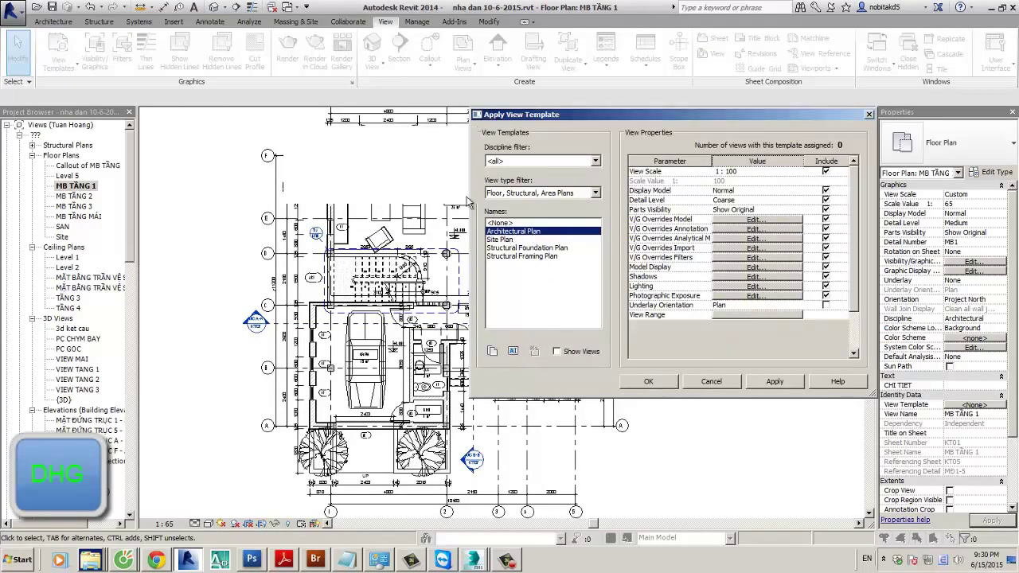
click(720, 386)
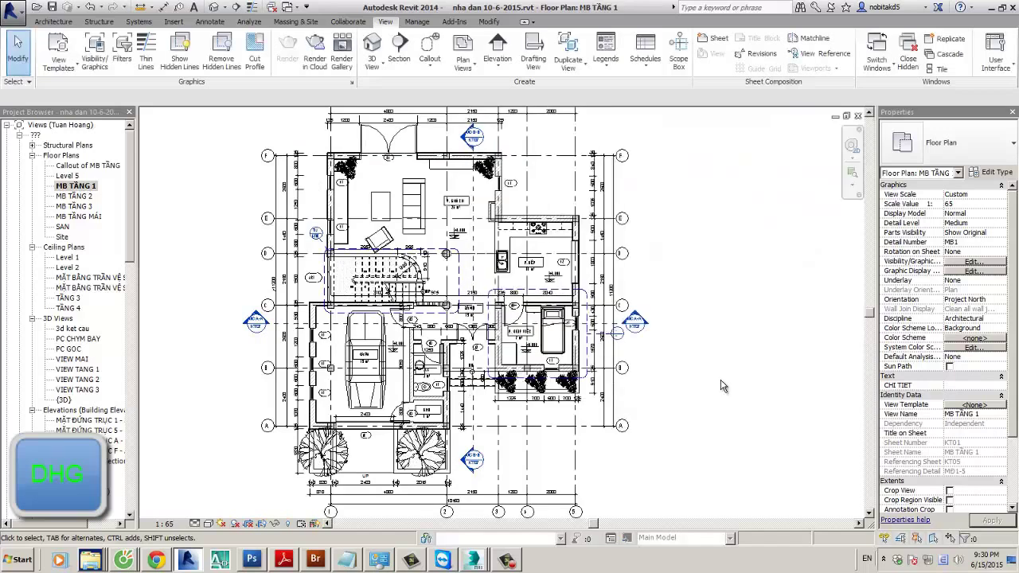
Step: Inspect the floor element under the P. KHÁCH living room on the MB TẦNG 1 plan
right_click(77, 184)
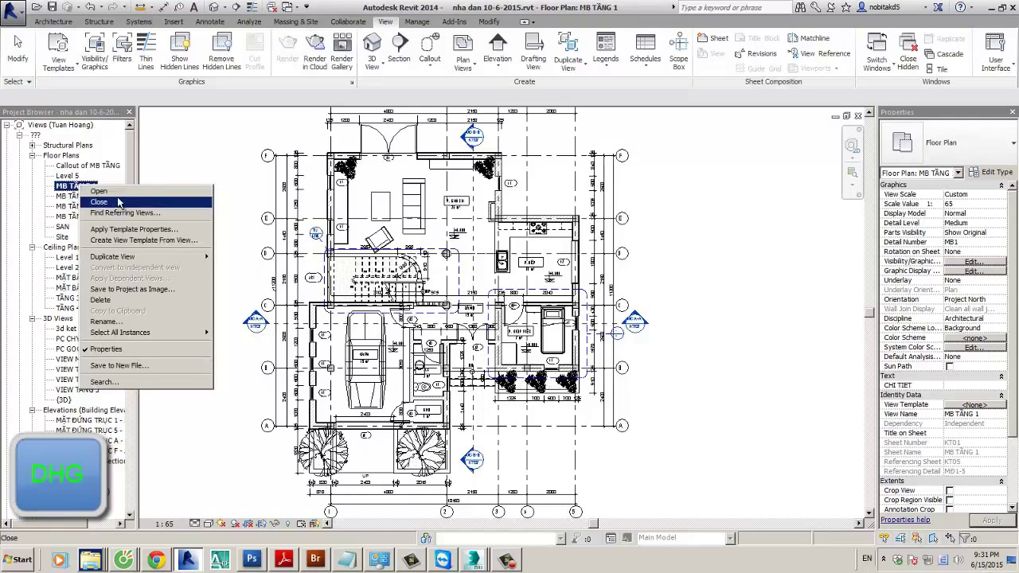
click(678, 246)
scroll(452, 183, up, 1)
scroll(452, 183, up, 1)
click(463, 181)
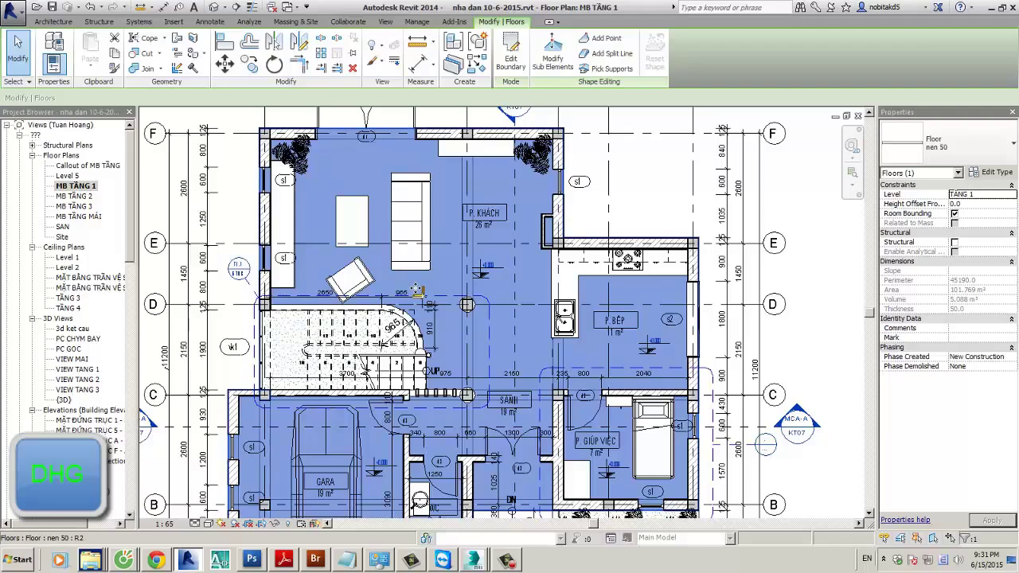
click(799, 297)
Step: Try to hide the Floors projection/surface pattern in the model overrides of the Architectural Plan view template
click(975, 405)
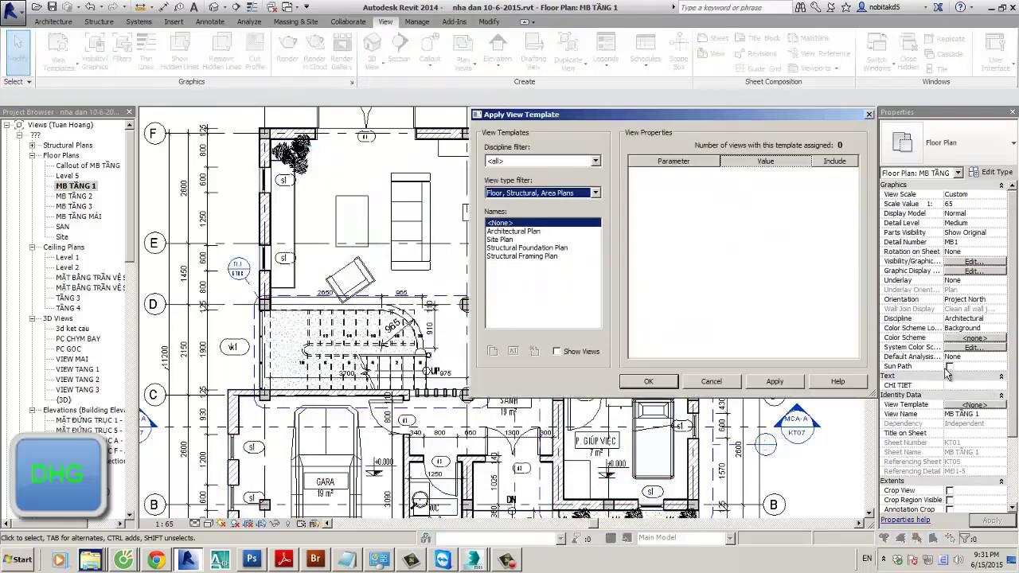
click(526, 232)
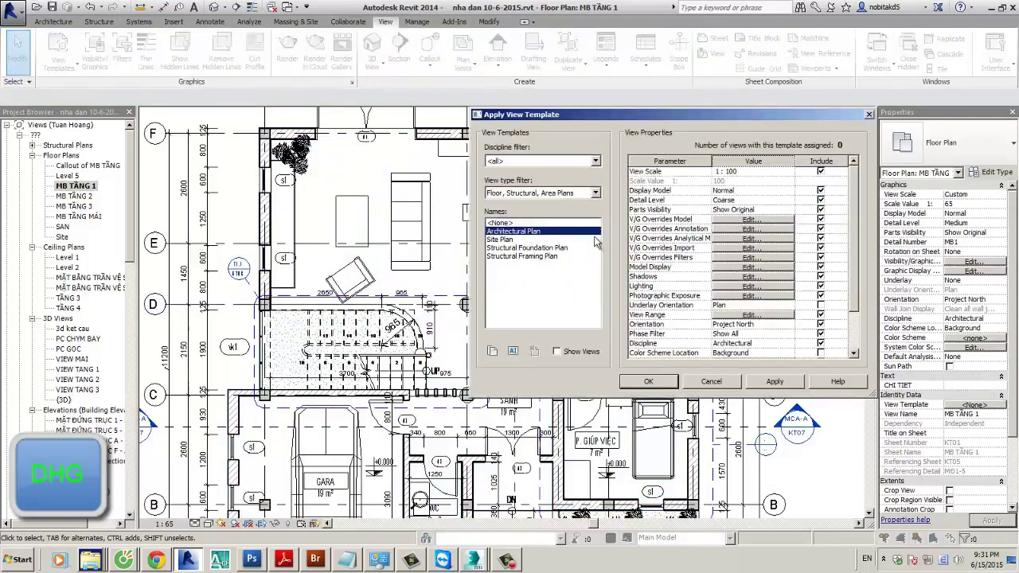
click(743, 221)
scroll(177, 247, down, 5)
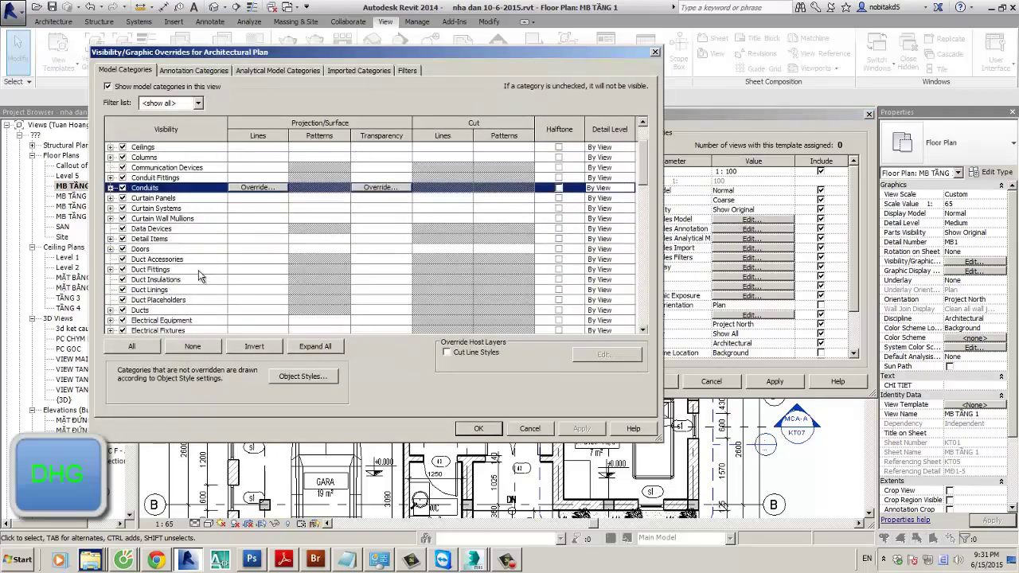
scroll(187, 290, down, 1)
click(157, 239)
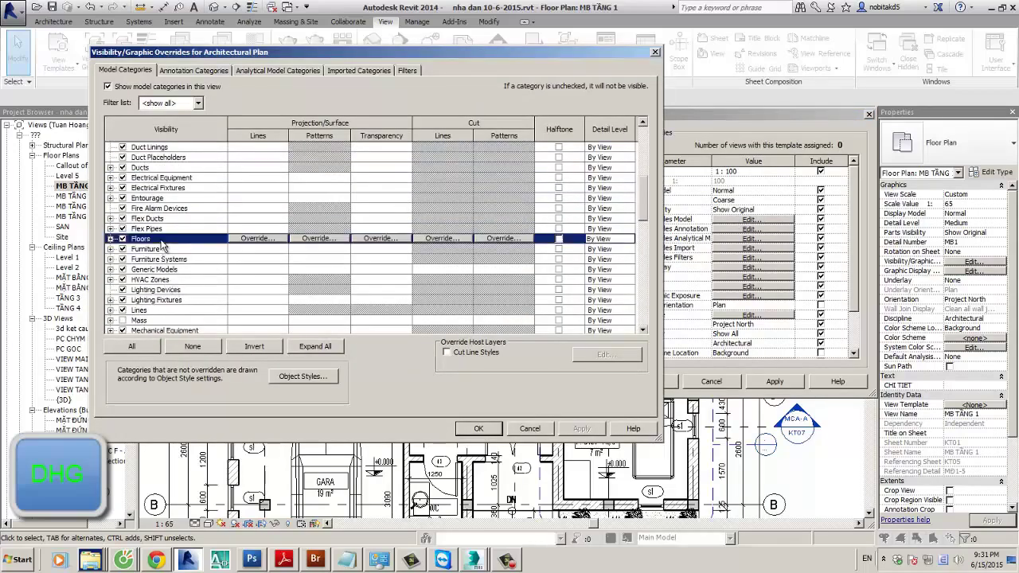
click(314, 238)
click(294, 219)
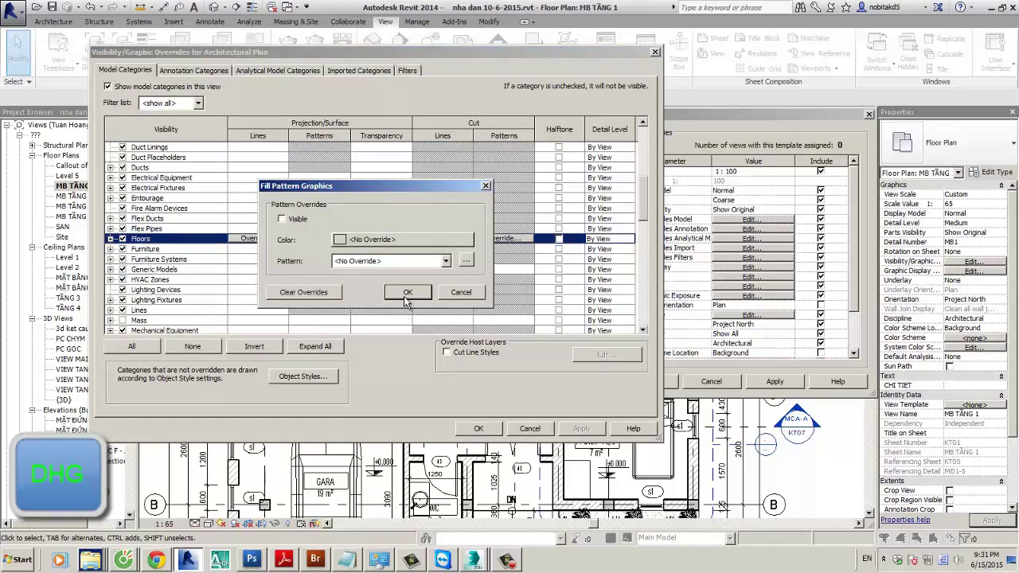
click(406, 293)
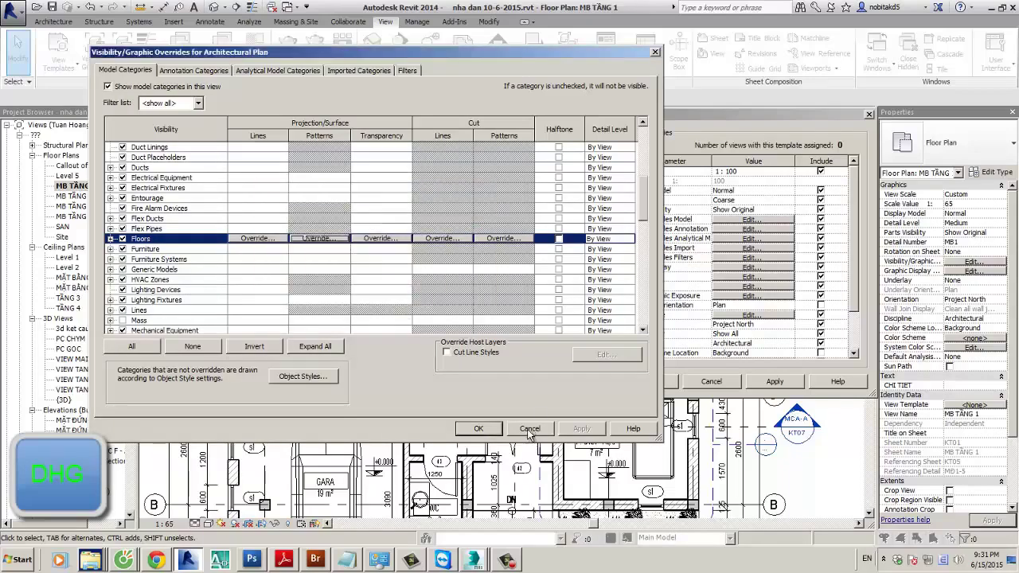
click(530, 429)
click(711, 382)
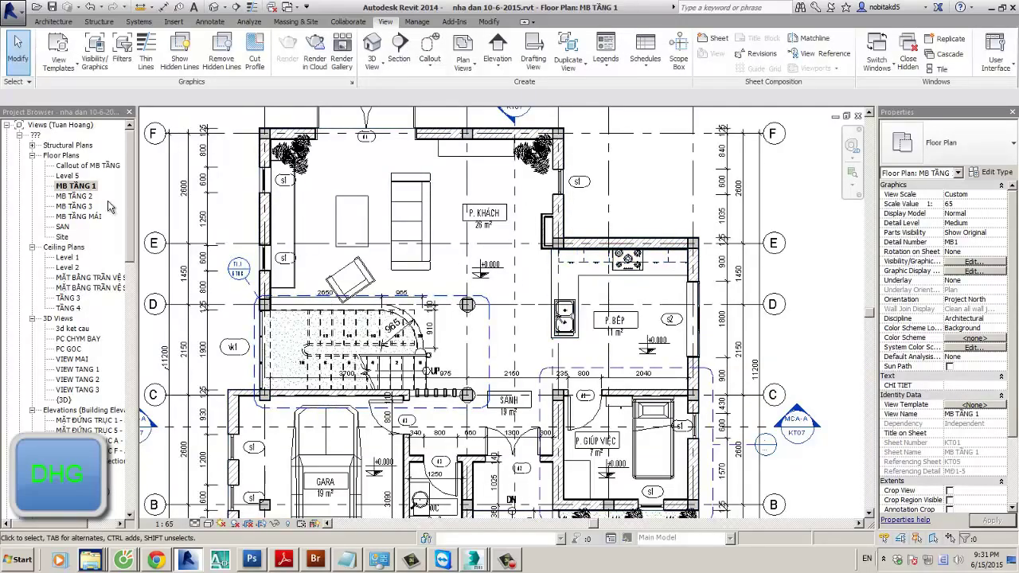
scroll(375, 255, down, 1)
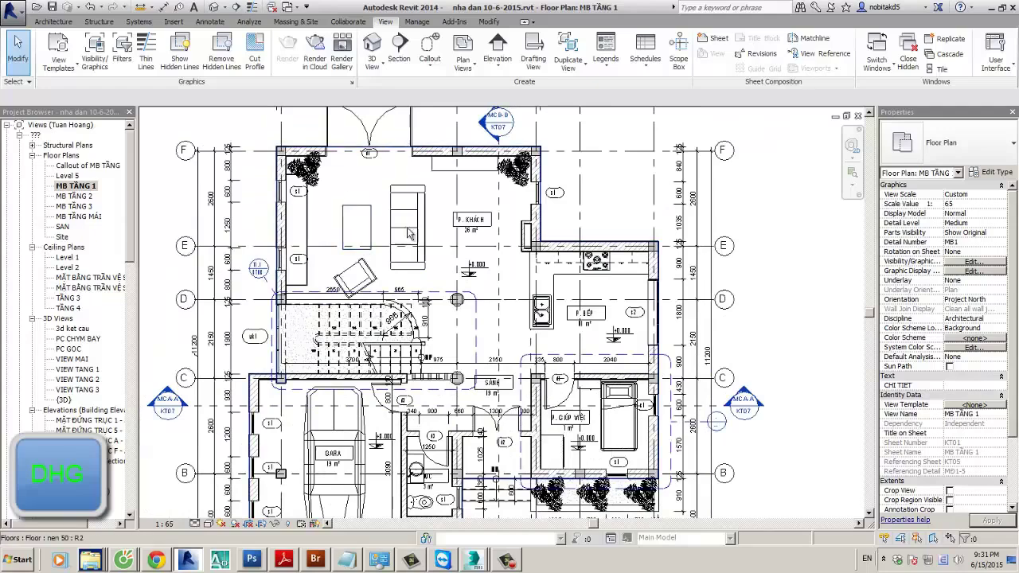
middle_drag(472, 358, 475, 300)
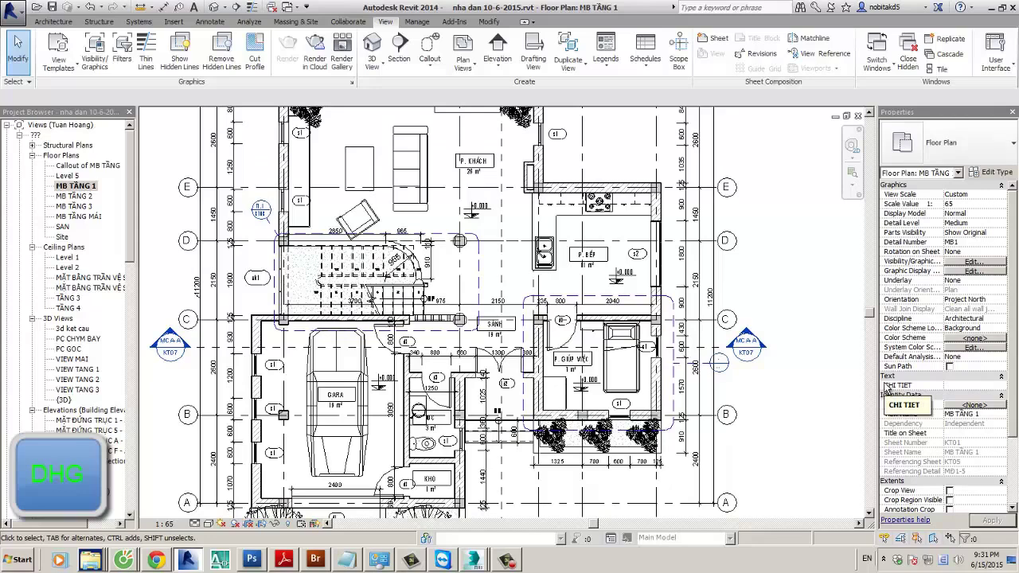
click(416, 22)
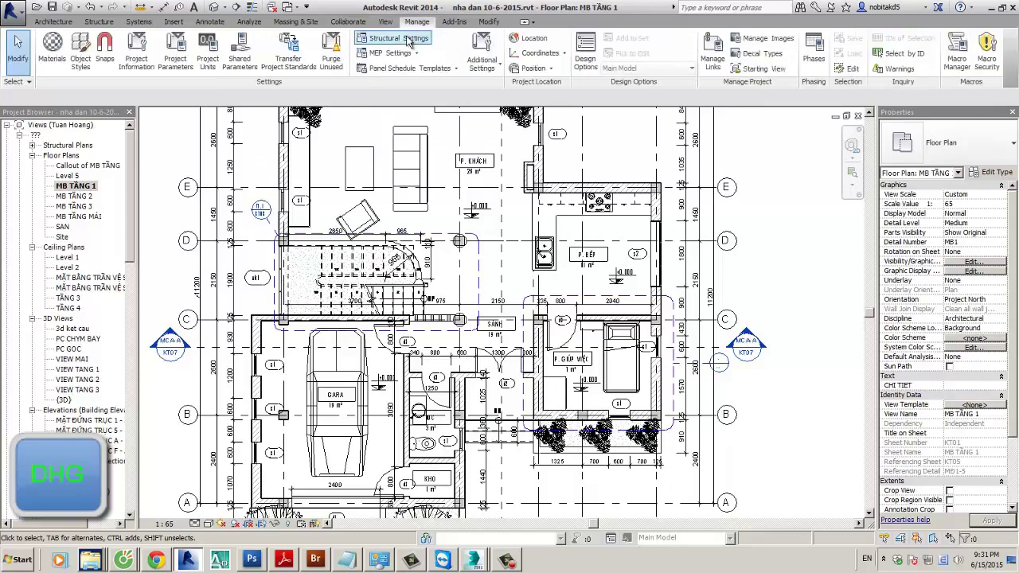
key(z)
key(f)
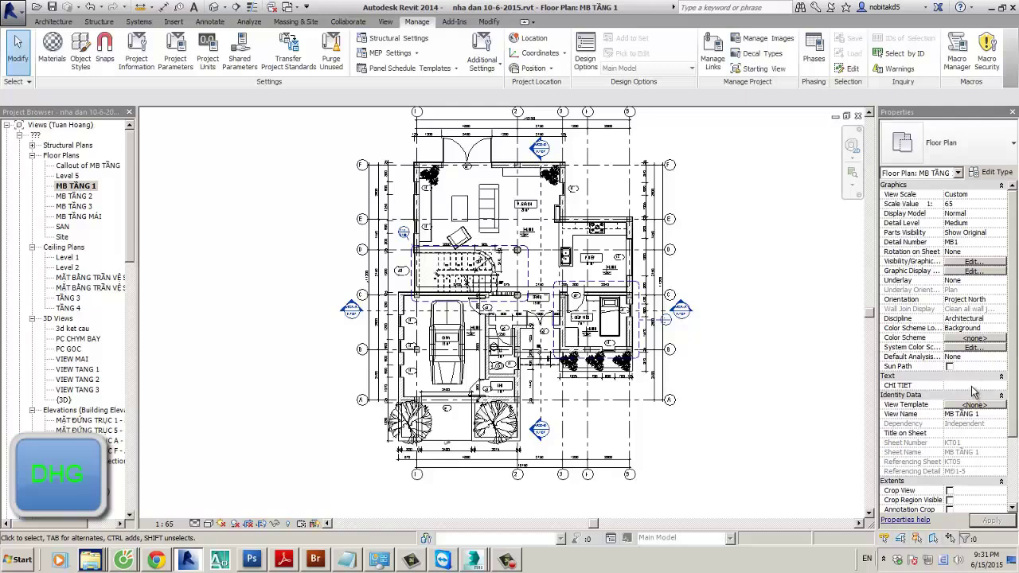
scroll(767, 268, up, 1)
scroll(676, 263, down, 1)
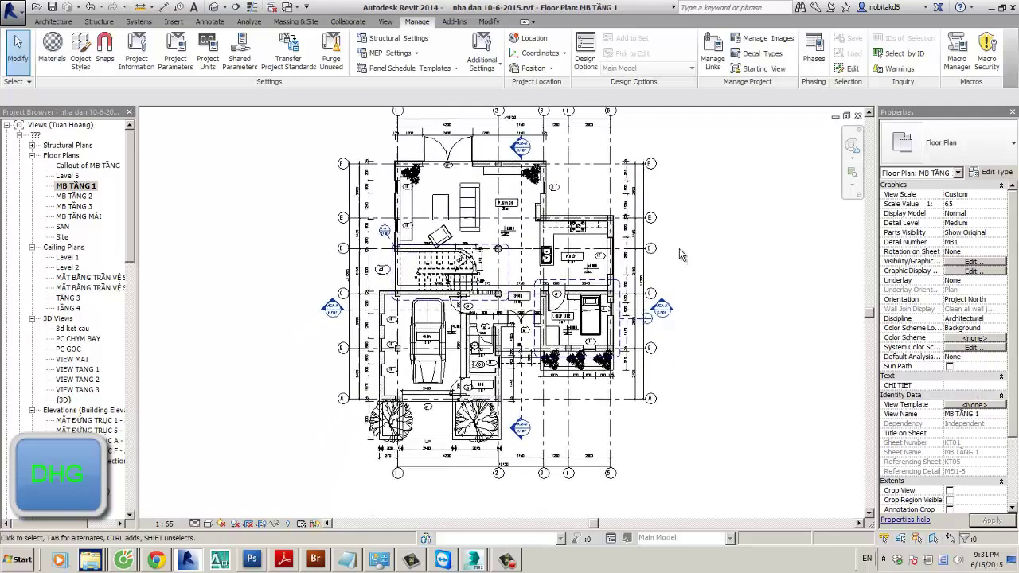
middle_drag(682, 262, 710, 226)
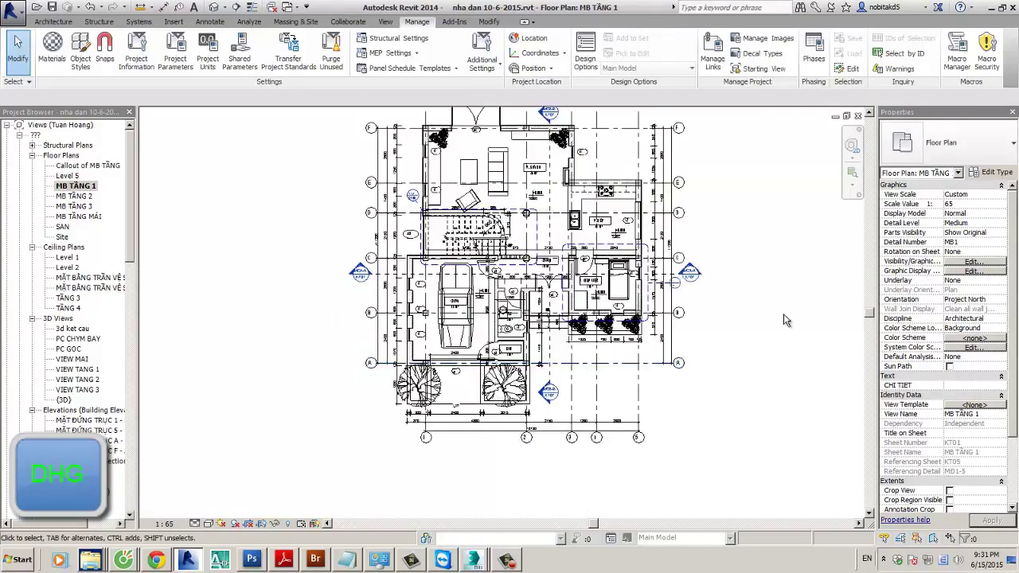
middle_drag(783, 319, 745, 361)
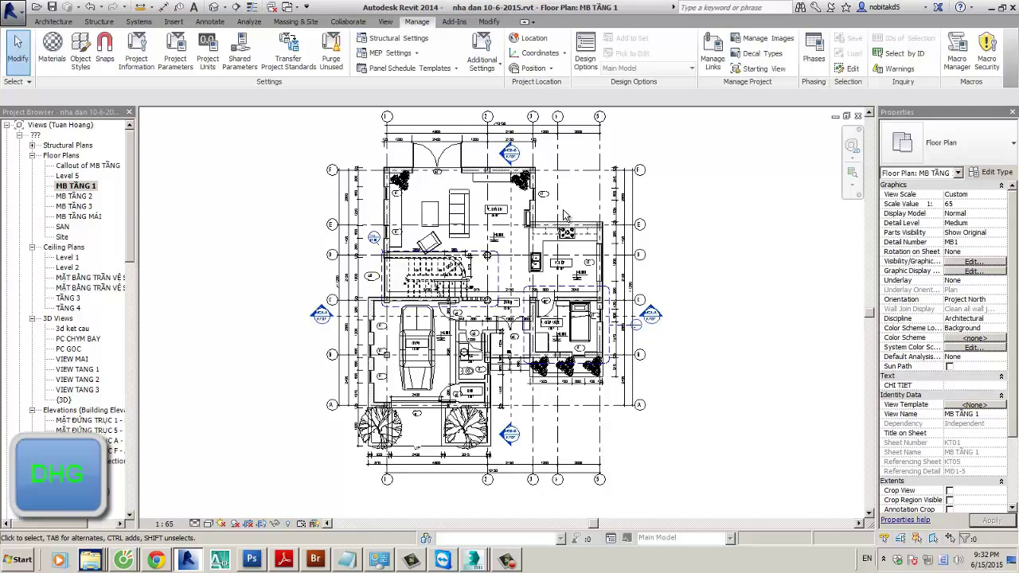
Step: Try to transfer project standards into the current project from another open project
mouse_move(132, 147)
mouse_down()
mouse_move(132, 162)
mouse_move(132, 153)
mouse_up()
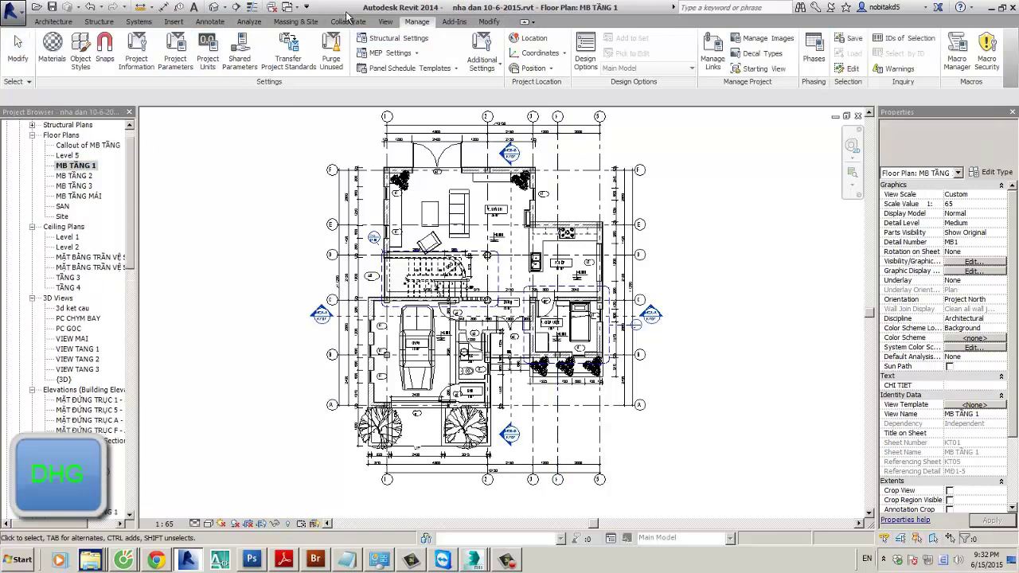
click(288, 49)
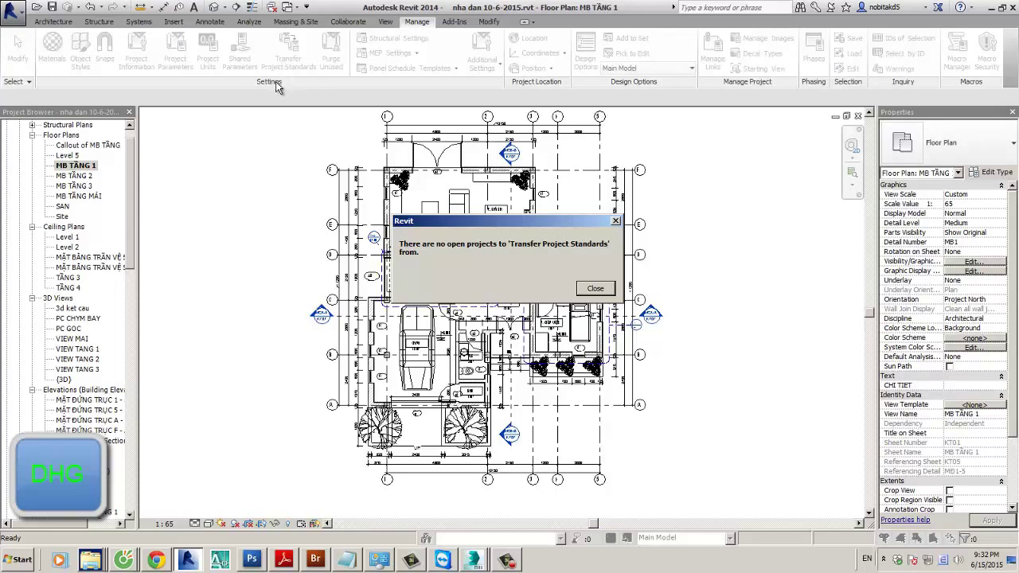
click(615, 221)
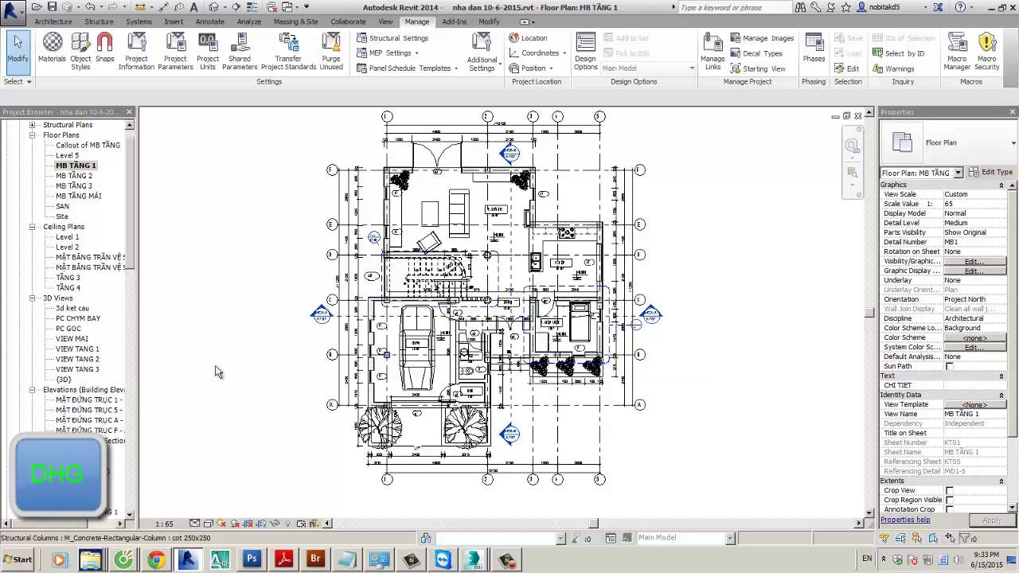
scroll(576, 306, up, 2)
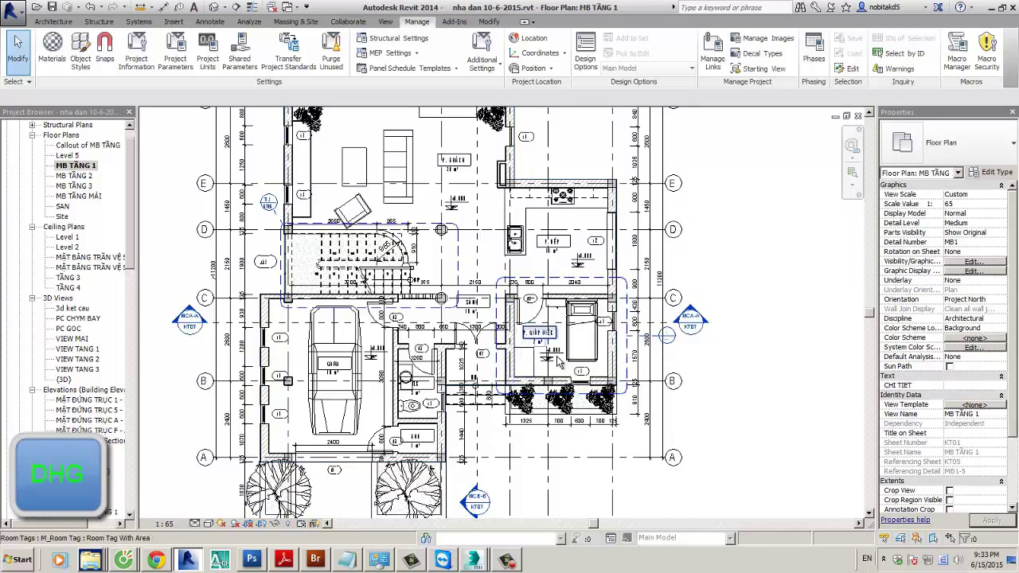
click(513, 561)
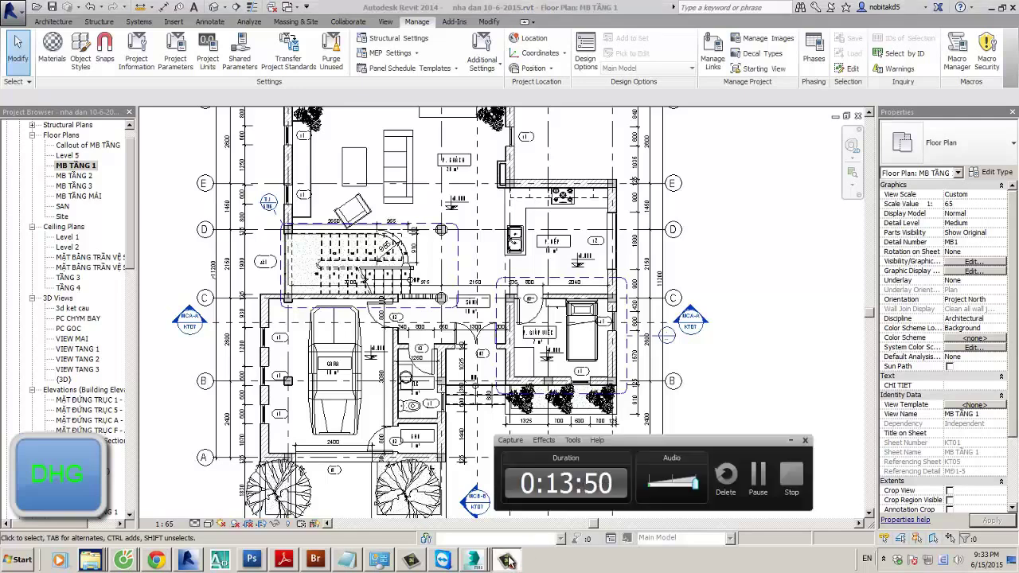
click(512, 561)
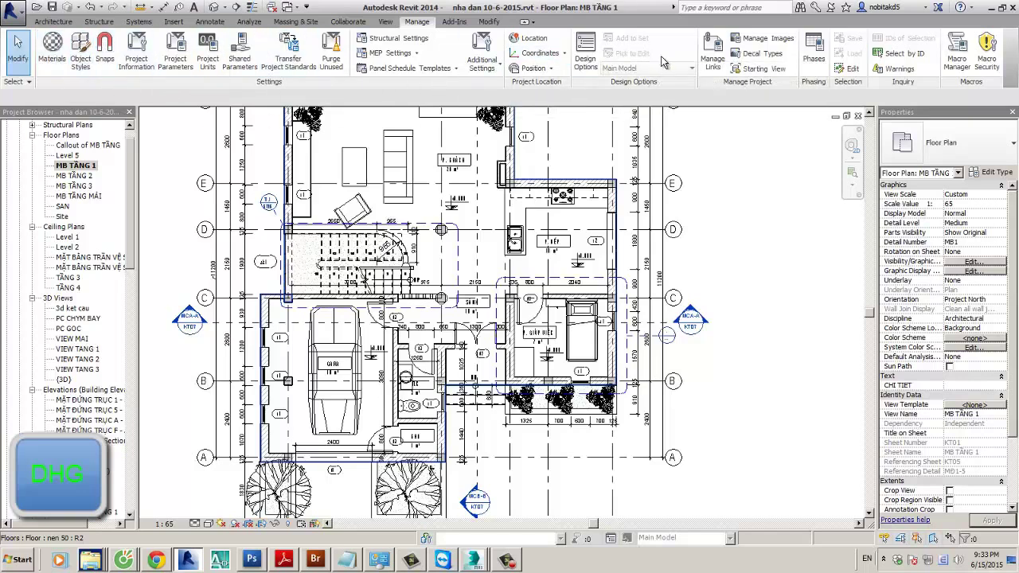
click(487, 22)
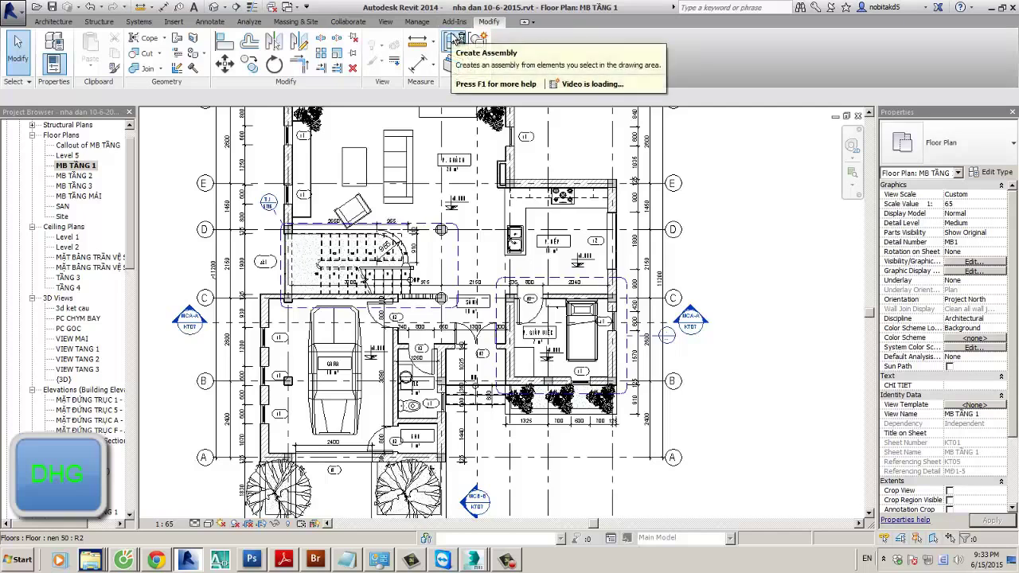
middle_drag(591, 124, 596, 119)
scroll(414, 411, down, 2)
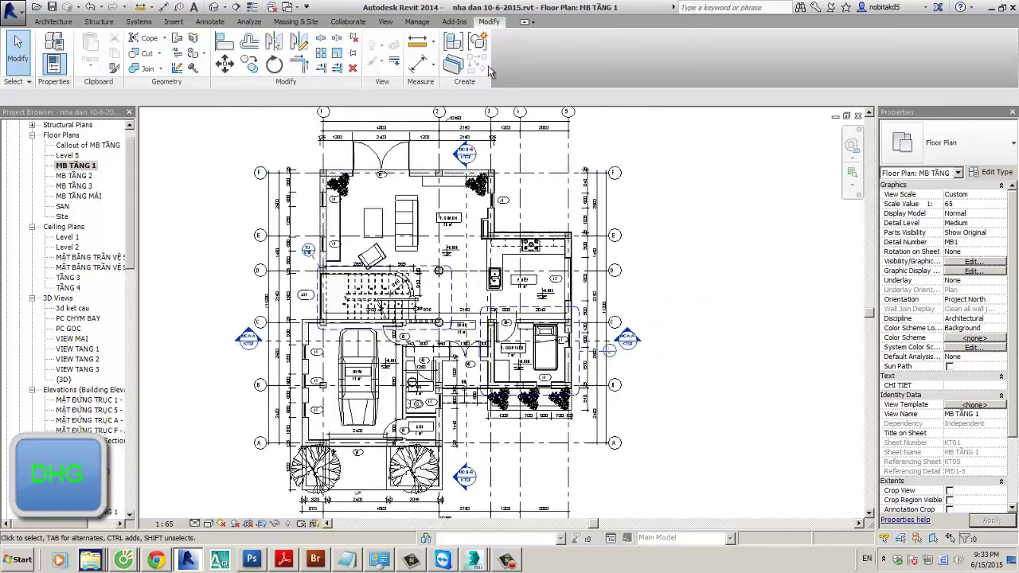
scroll(263, 24, up, 4)
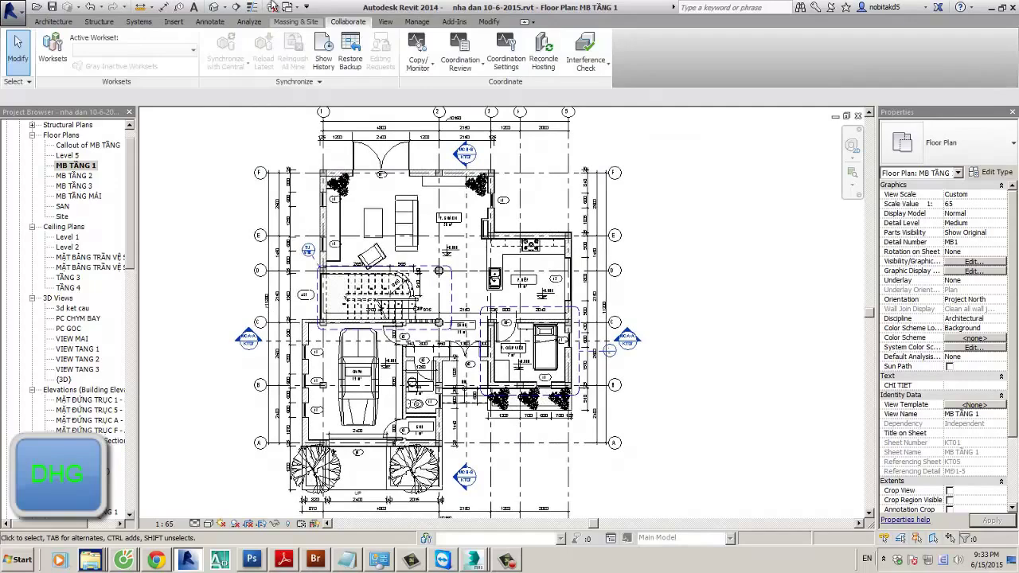
scroll(271, 26, up, 1)
scroll(234, 27, up, 2)
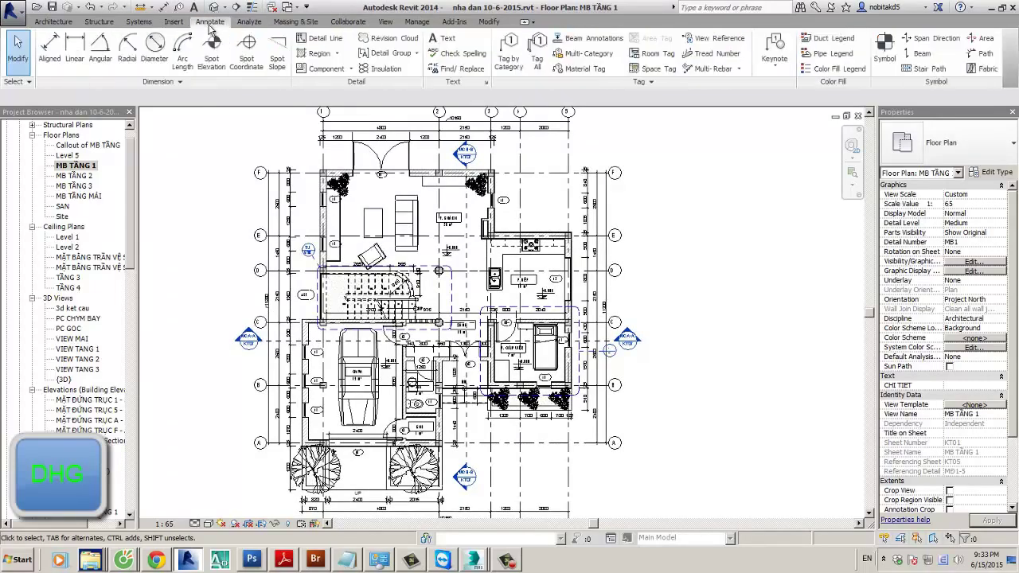
scroll(630, 289, down, 2)
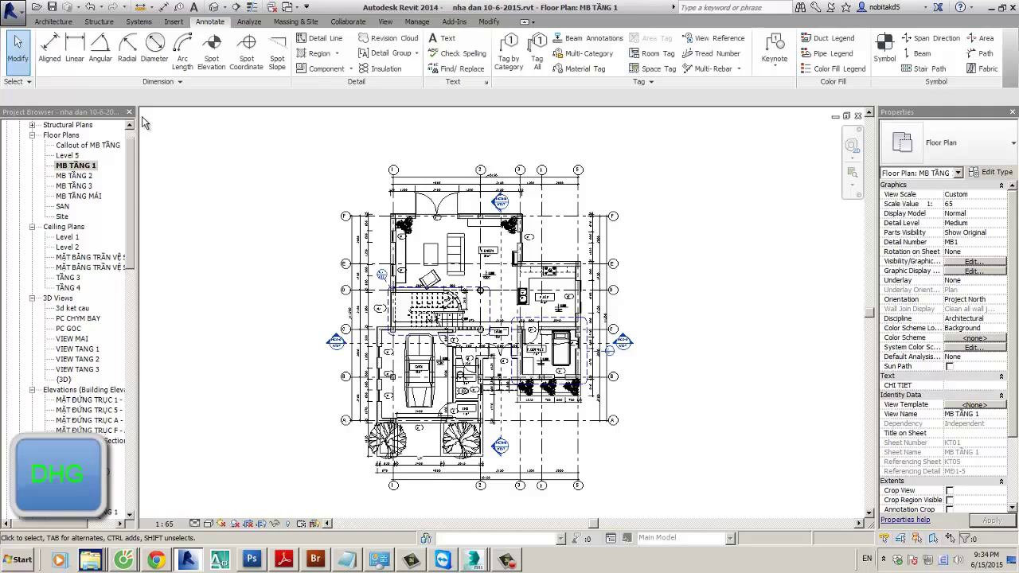
click(57, 25)
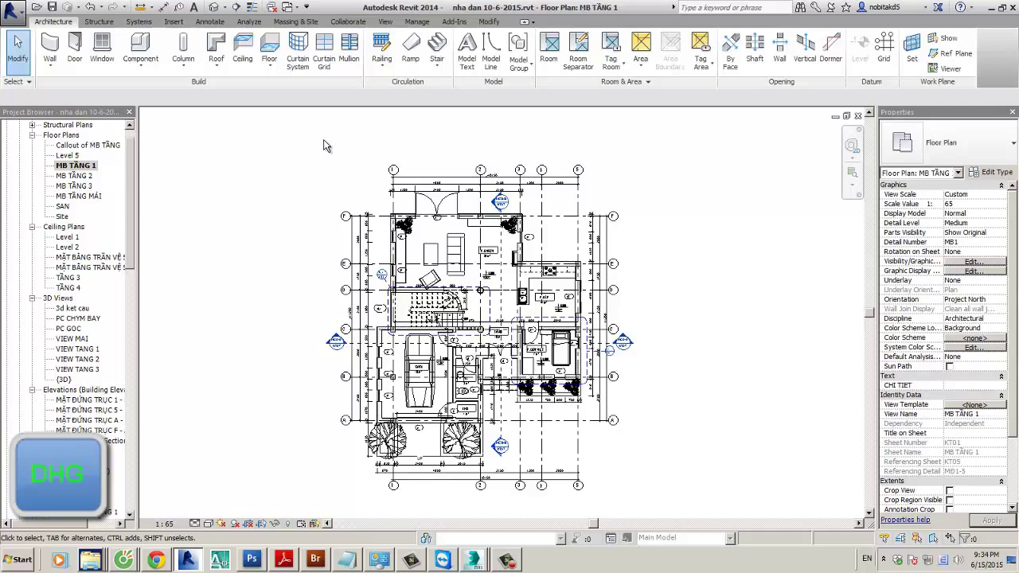
key(alt)
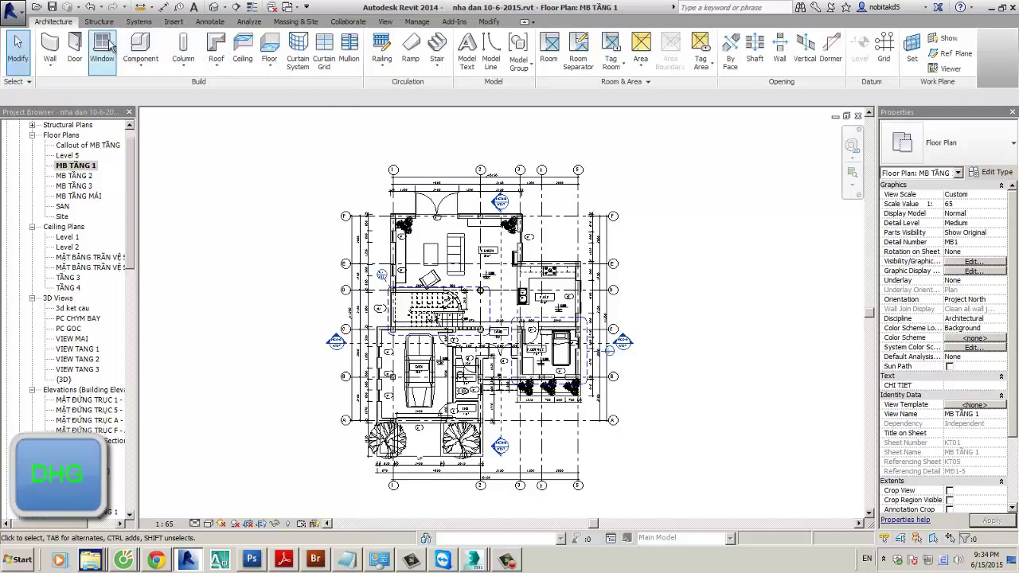
Step: Open the default 3D view and examine the house exterior from the front corner
key(s)
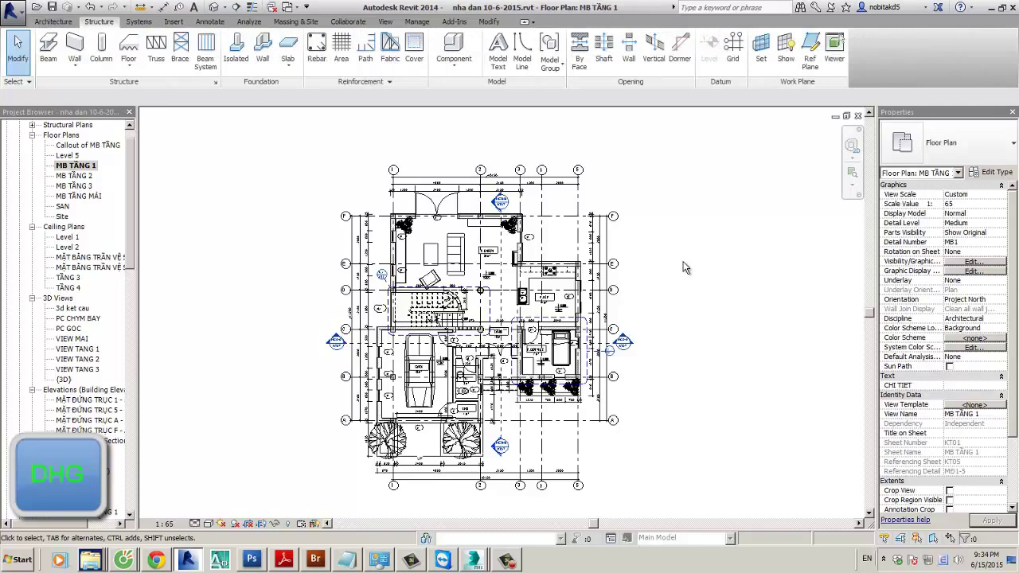
key(3)
key(d)
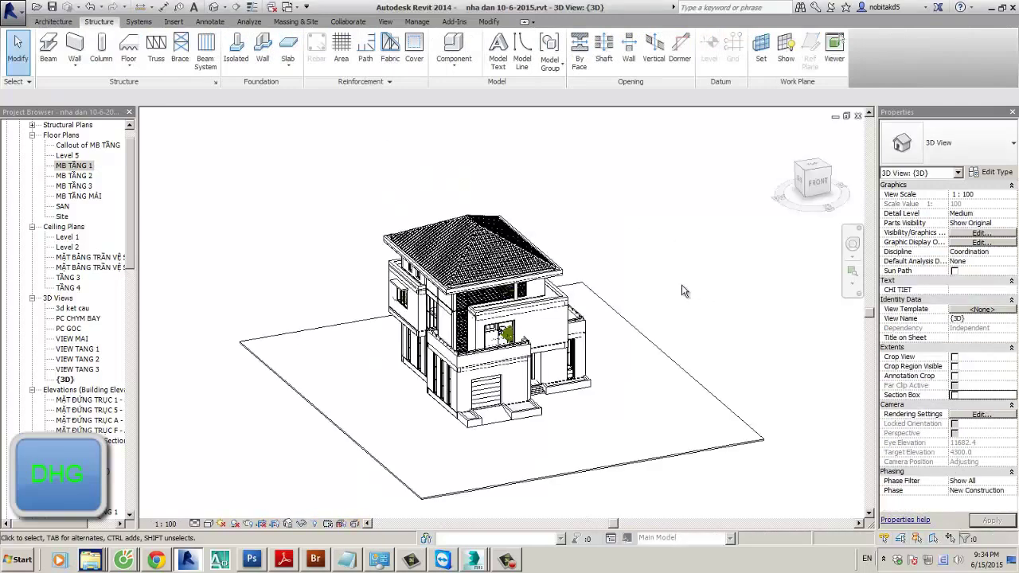
shift+middle_drag(568, 265, 597, 469)
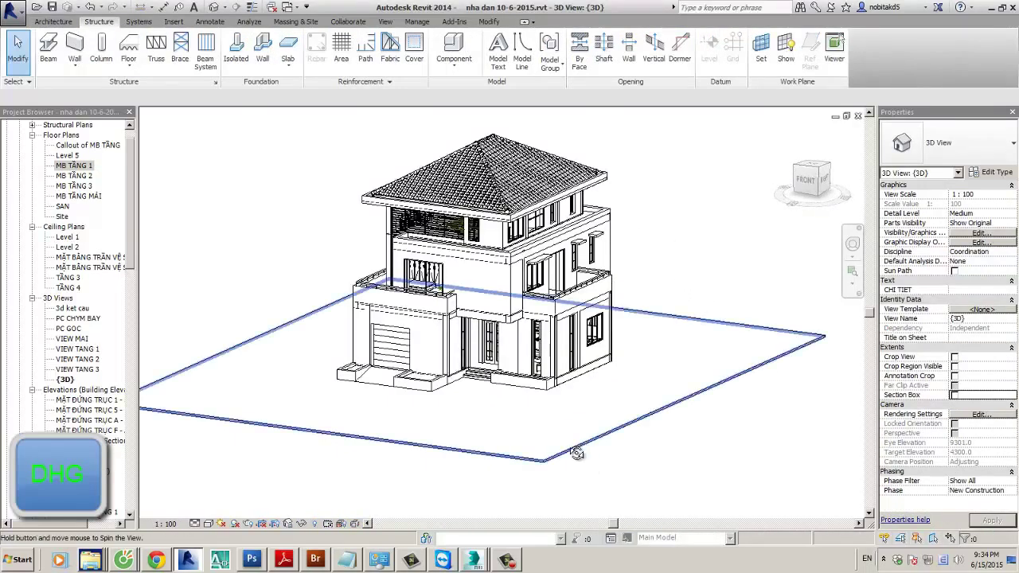
scroll(602, 413, up, 3)
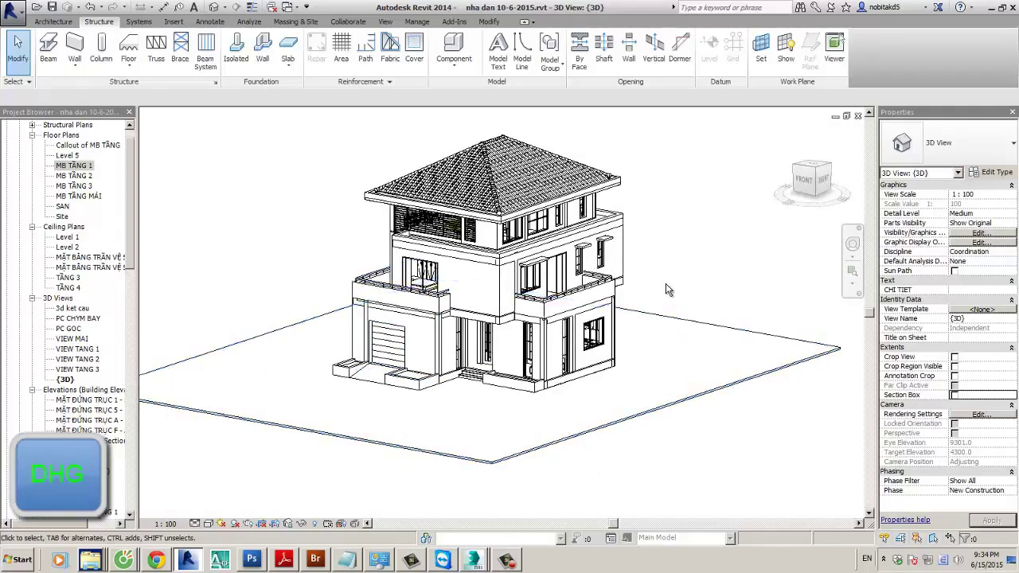
shift+middle_drag(686, 278, 688, 333)
scroll(673, 315, up, 2)
scroll(677, 310, up, 2)
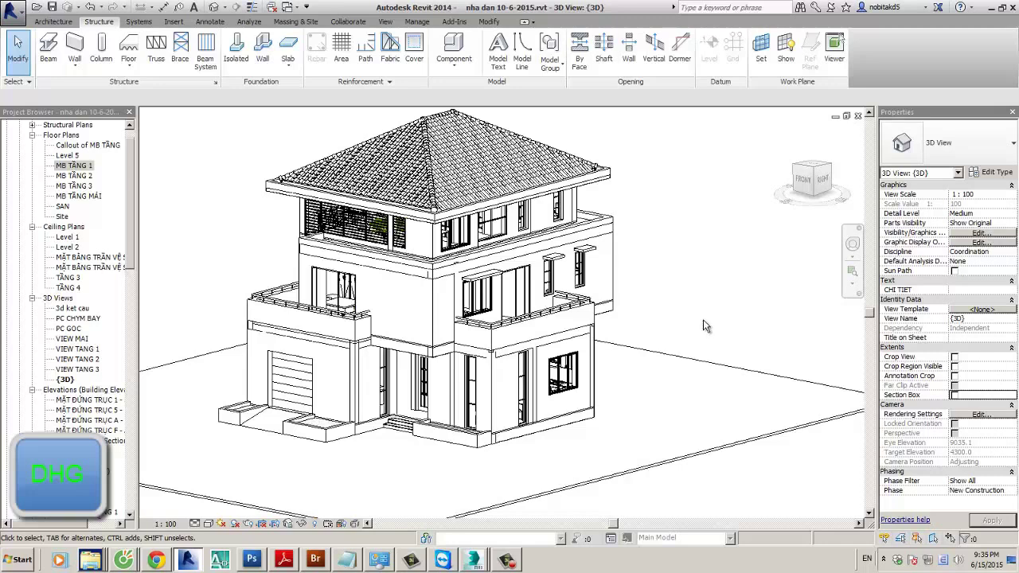
Step: Switch to 3ds Max and bring up the dialog for opening a scene file
click(477, 561)
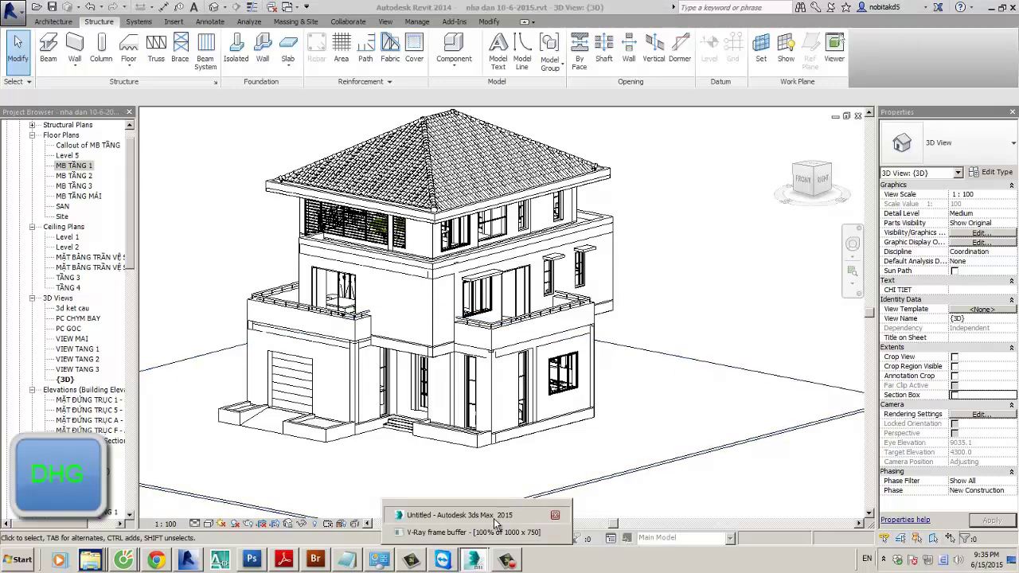
click(459, 515)
click(5, 8)
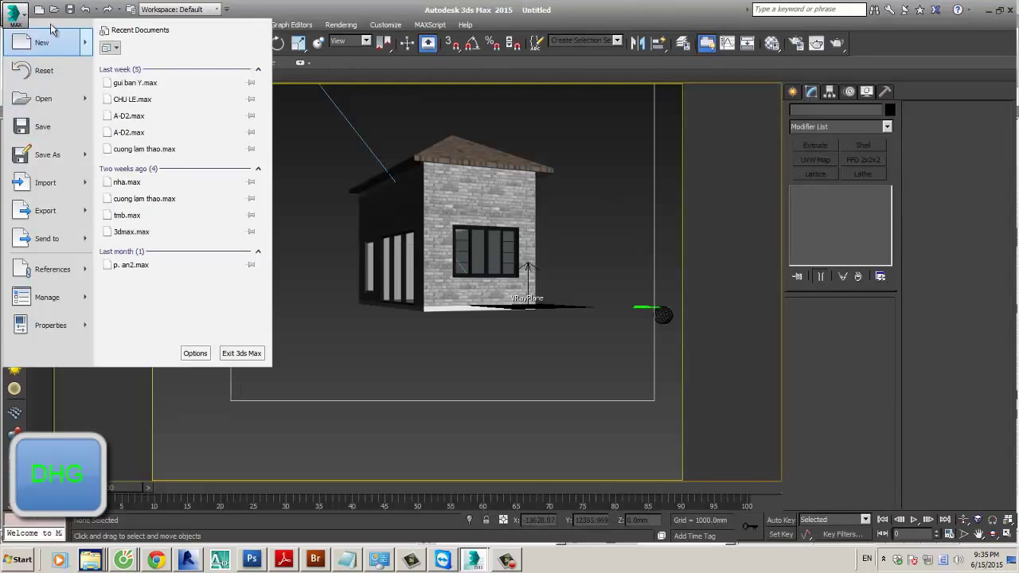
click(49, 111)
click(508, 296)
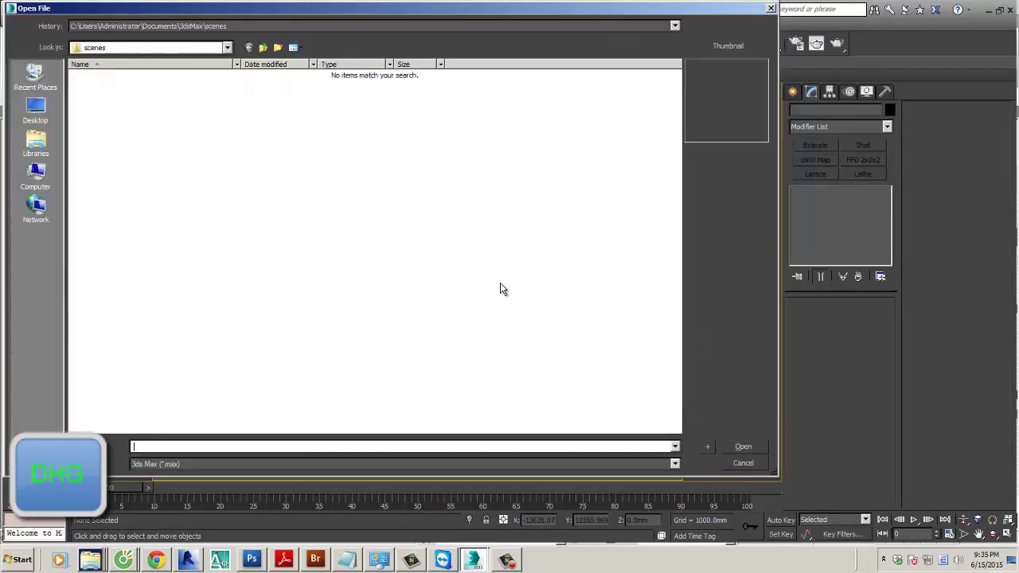
Step: Browse from the Desktop to the G: drive's Thu vien library and open its 3DMAX\ARCMODELS folder
click(35, 112)
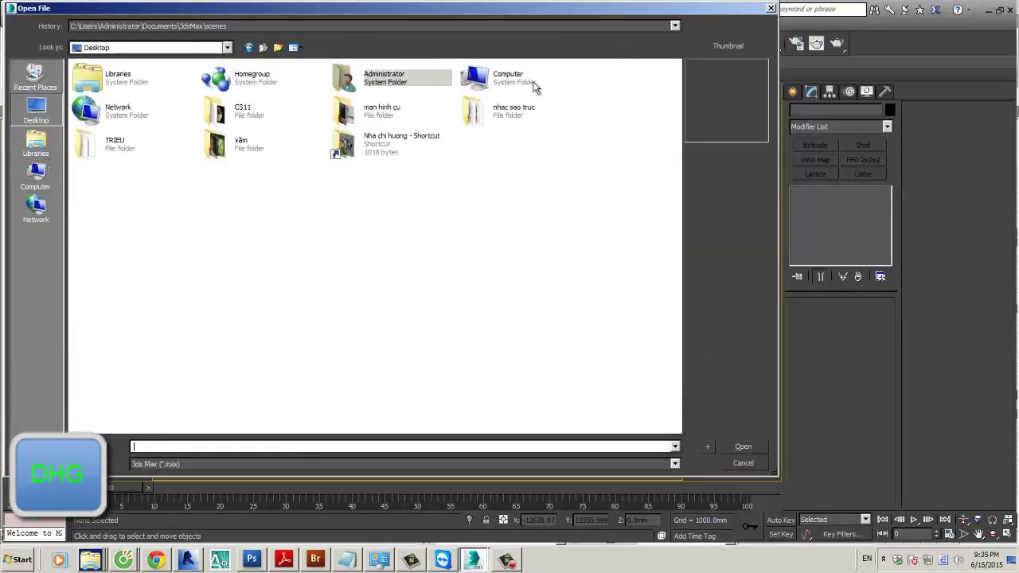
double_click(534, 87)
double_click(132, 137)
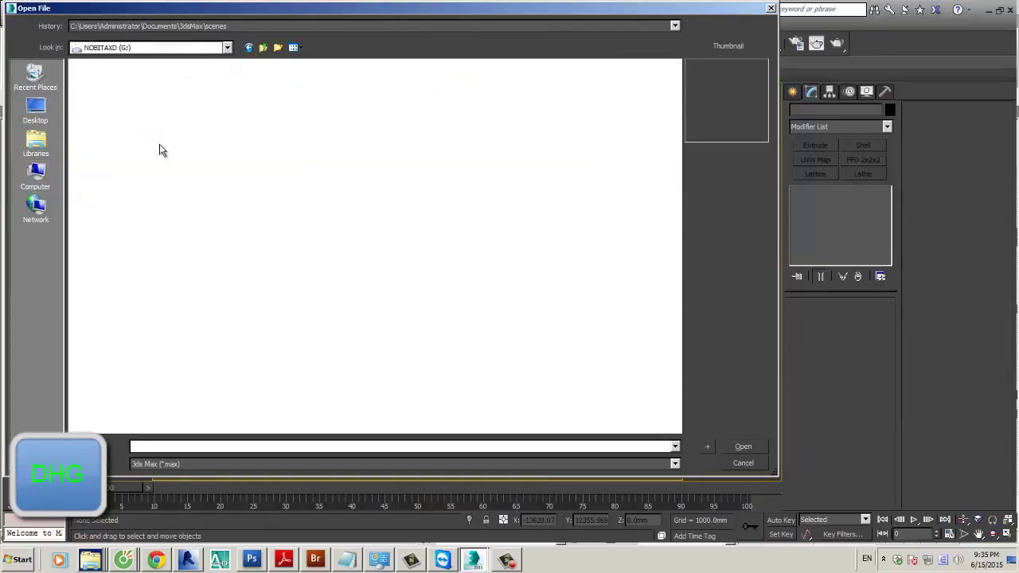
double_click(370, 191)
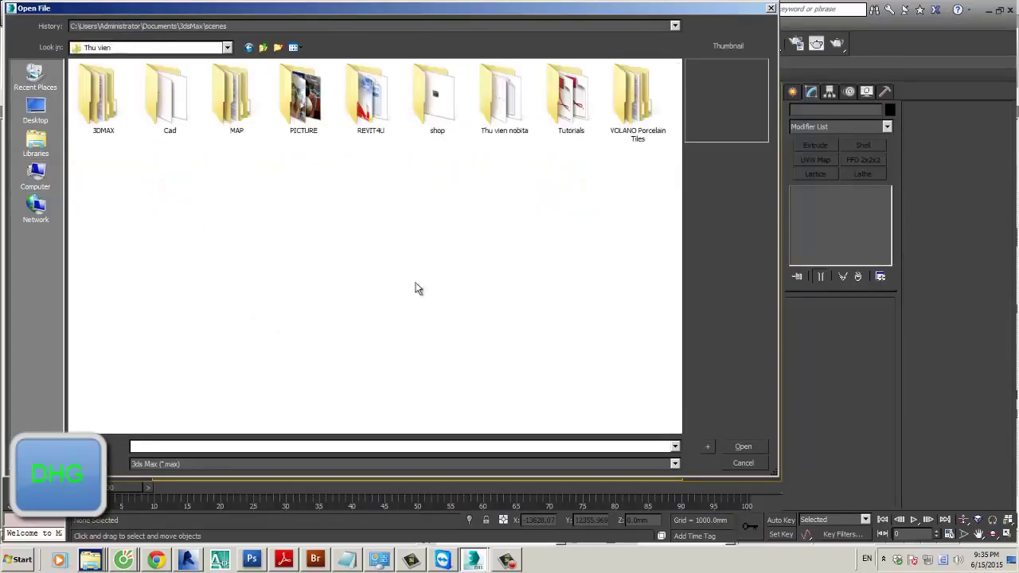
double_click(96, 103)
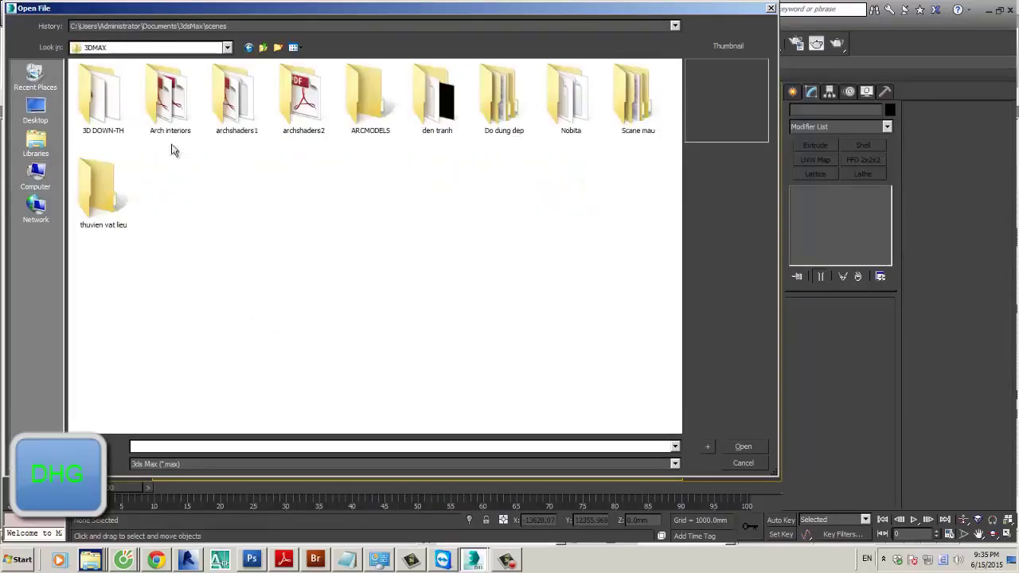
double_click(358, 103)
double_click(314, 115)
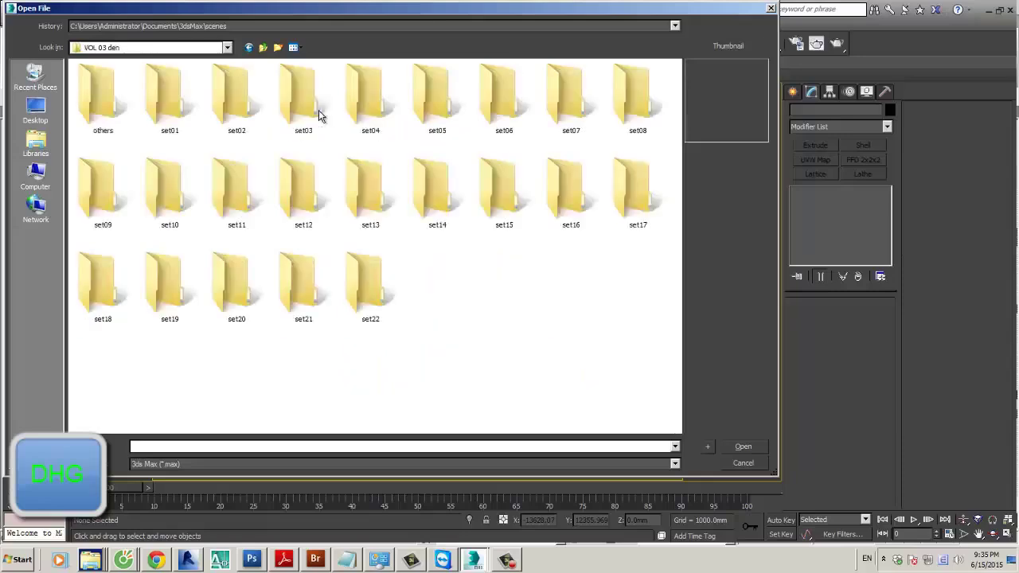
key(BackSpace)
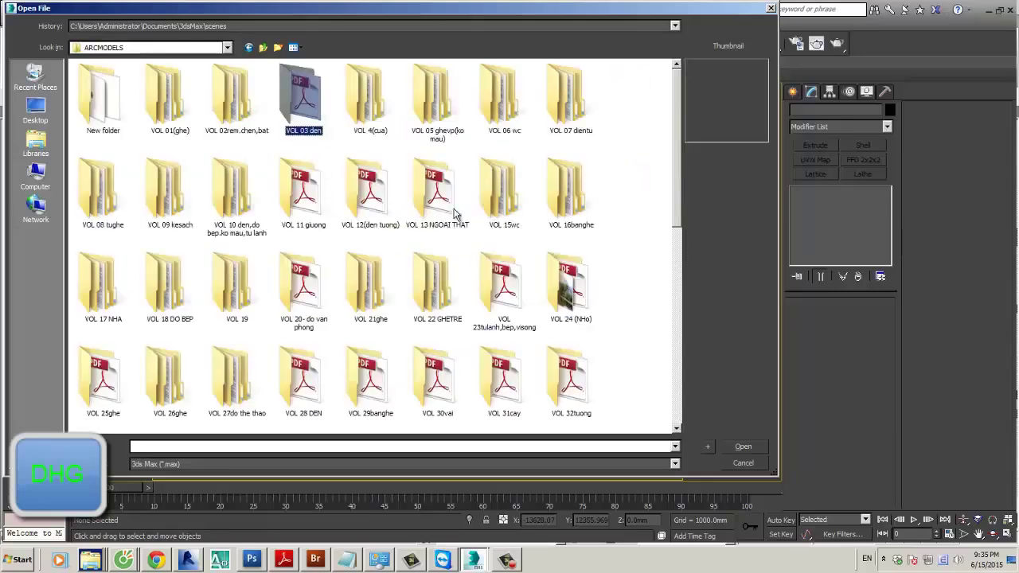
double_click(597, 198)
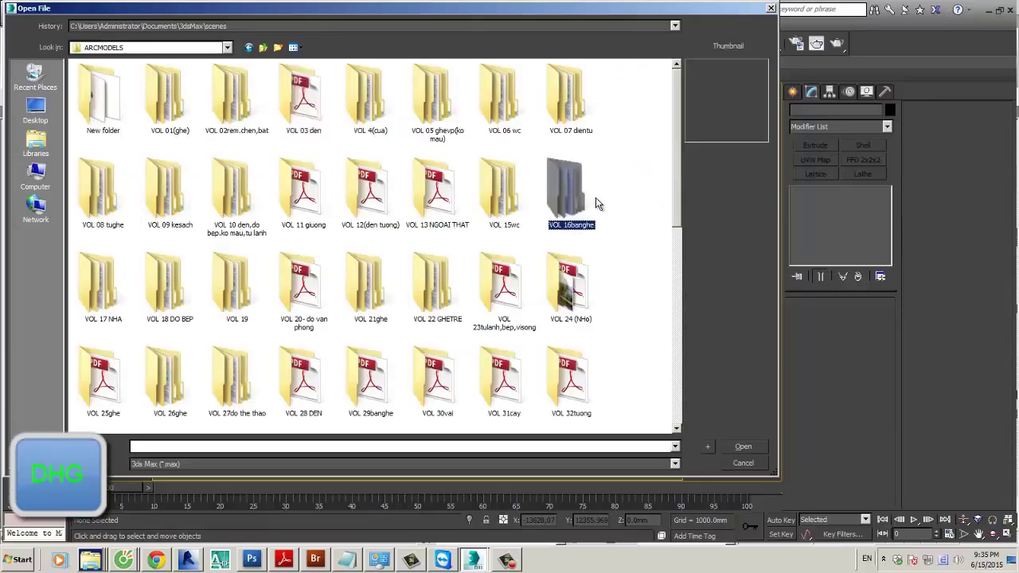
click(101, 96)
key(BackSpace)
Step: Open the chair scene 02_Vray.max from the ArchmodelsVOL08 folder, accepting the updated V-Ray models
double_click(567, 100)
double_click(103, 95)
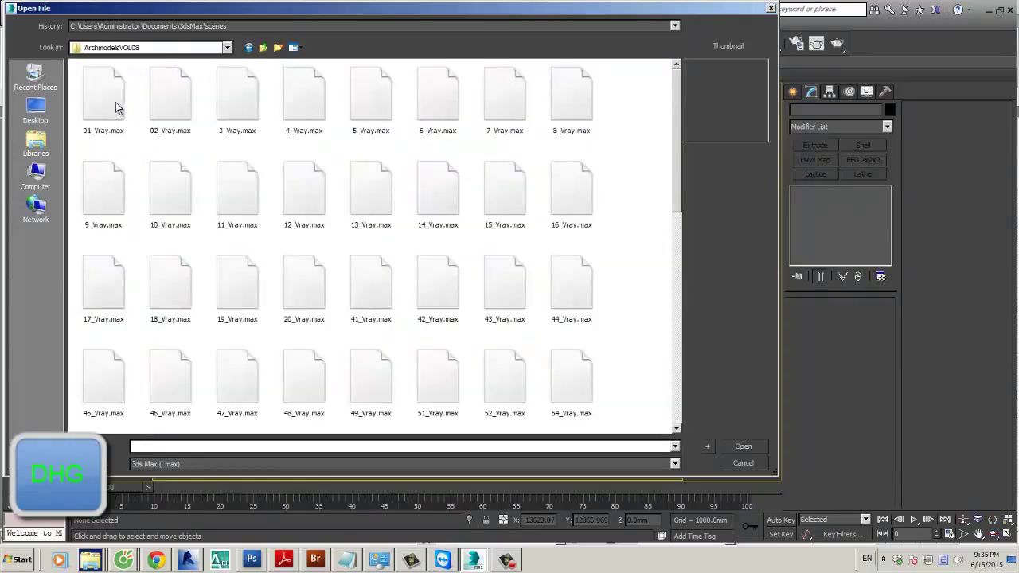
click(116, 107)
click(163, 112)
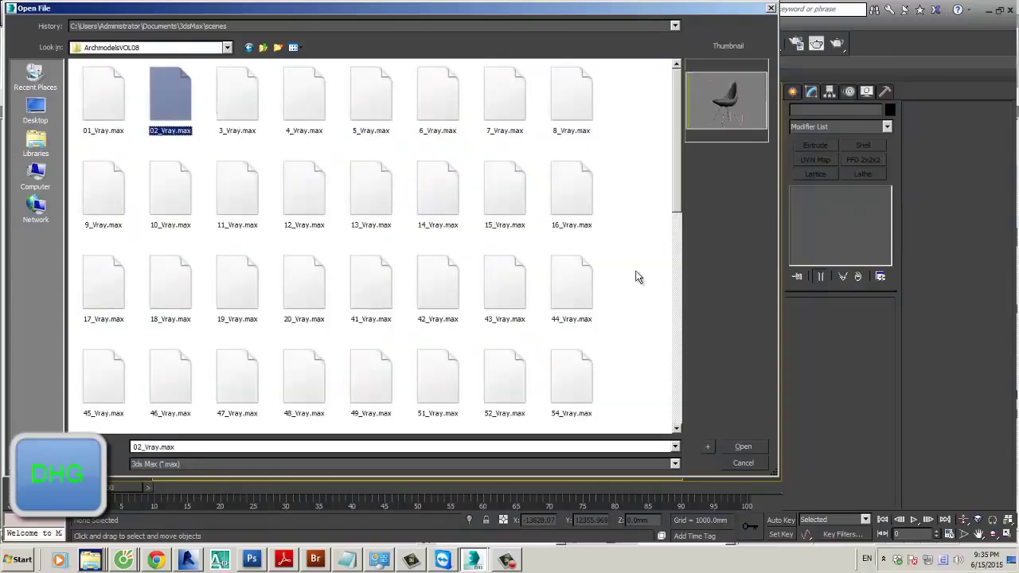
click(733, 446)
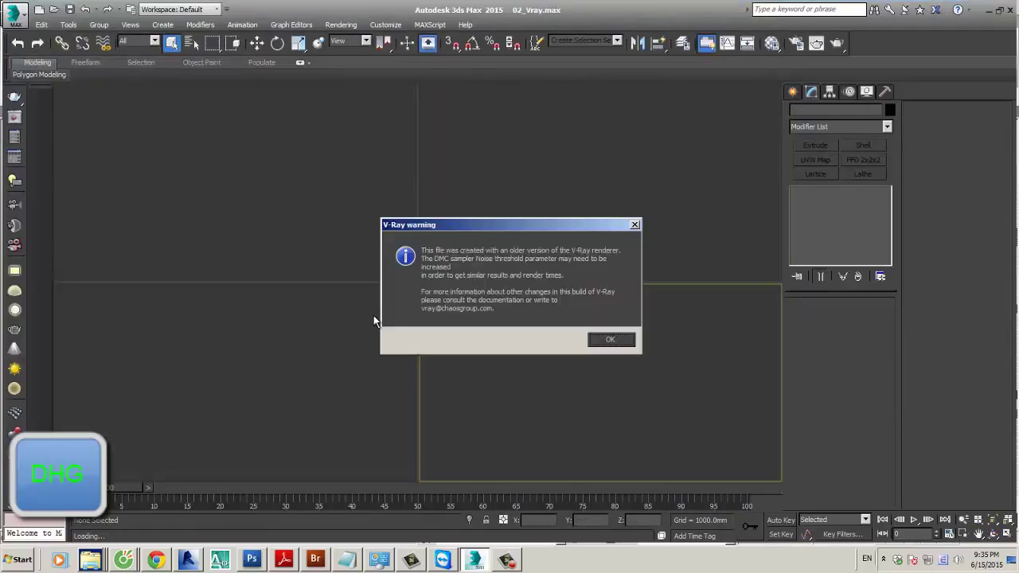
key(Return)
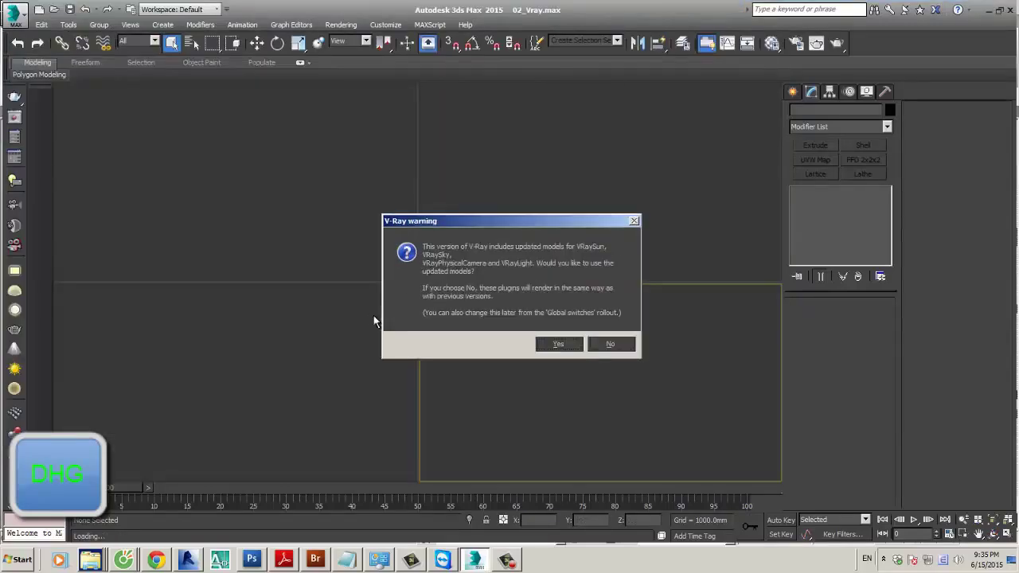
click(550, 347)
click(508, 335)
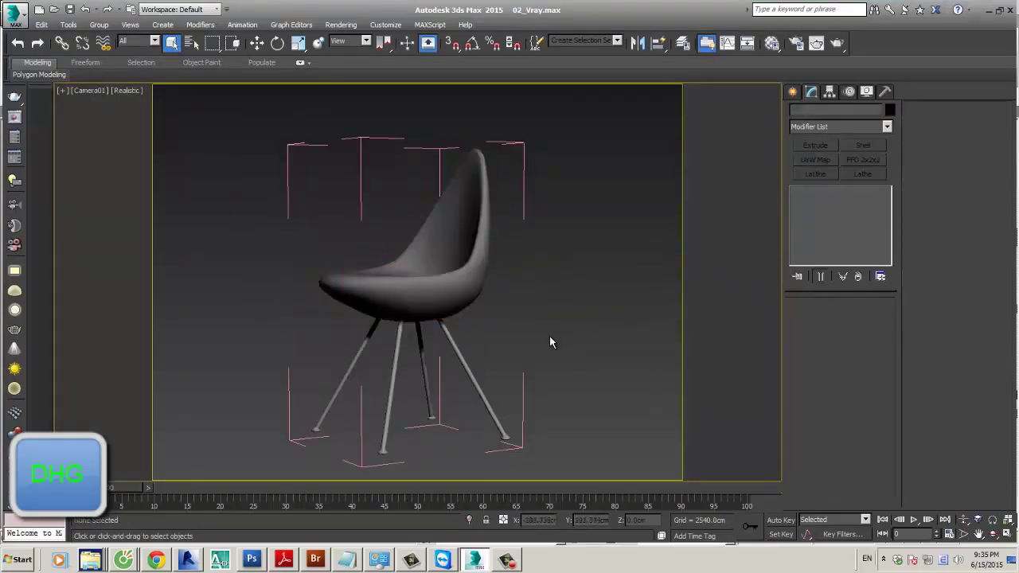
Step: Pick a chair leg and the seat shell in the camera view to inspect the model's separate parts
click(451, 344)
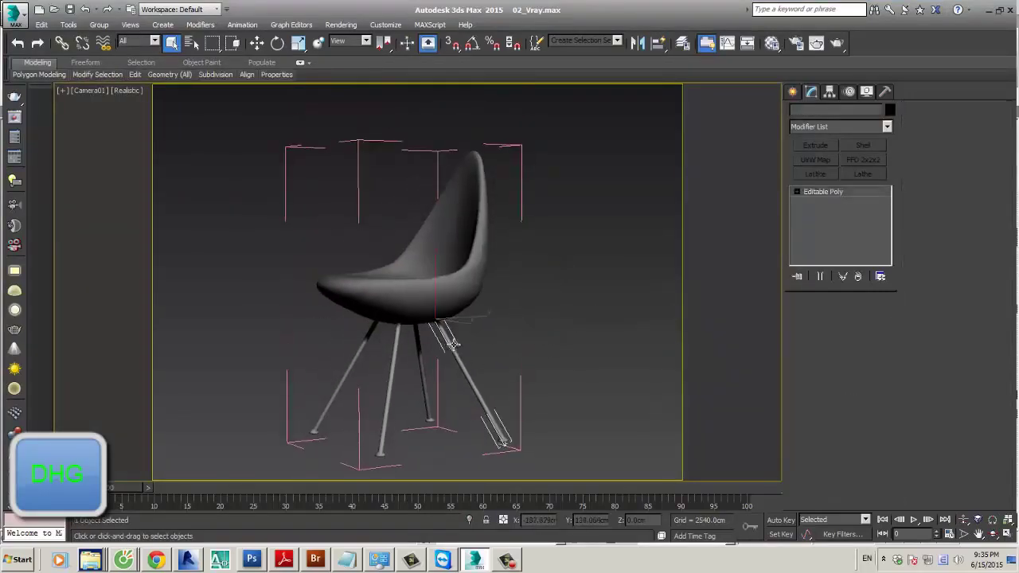
click(538, 365)
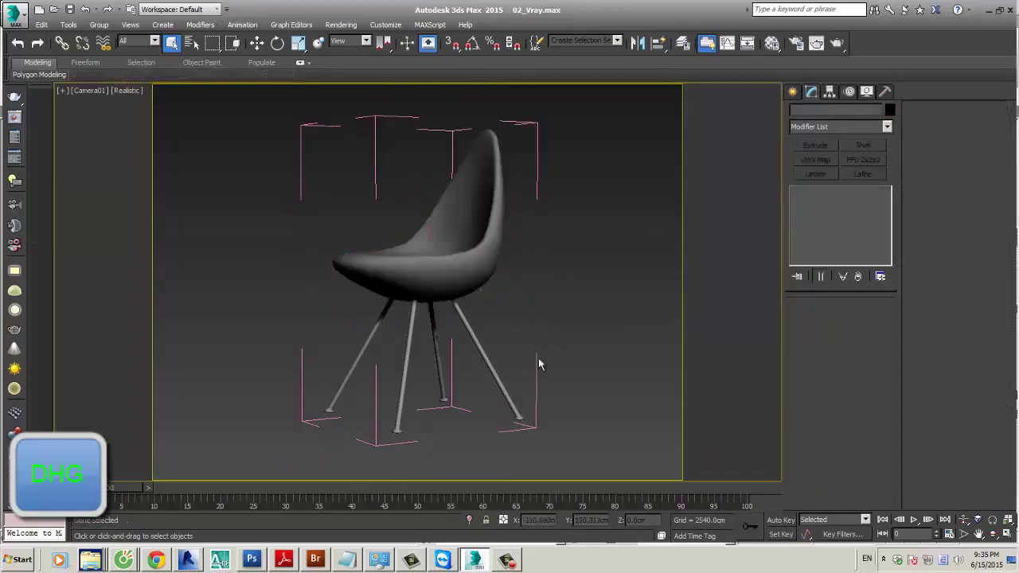
click(484, 266)
click(579, 300)
Step: Copy the Vlevet material to the sample slot below it in the Material Editor, then close the editor
key(m)
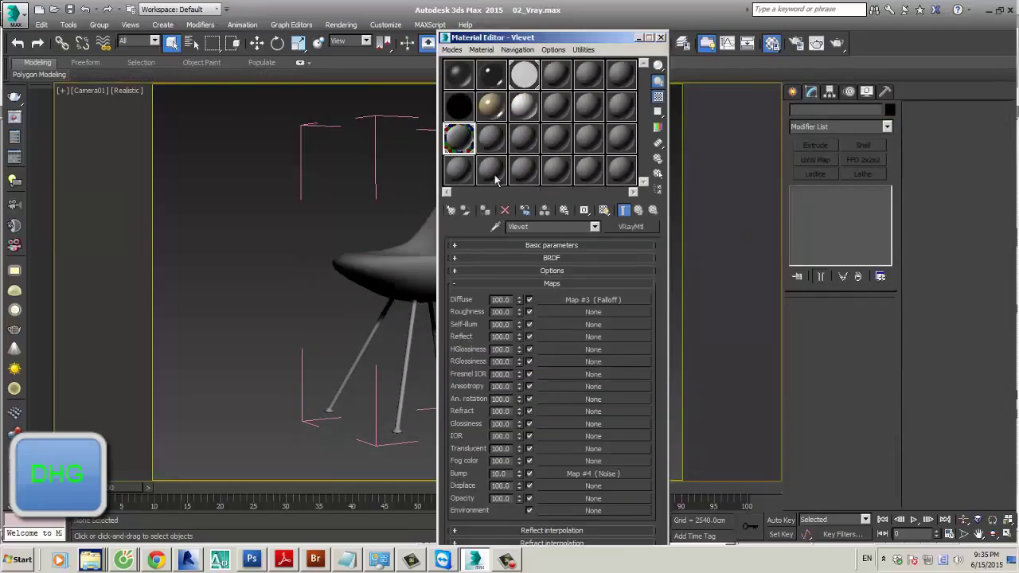
click(458, 170)
drag(458, 137, 459, 170)
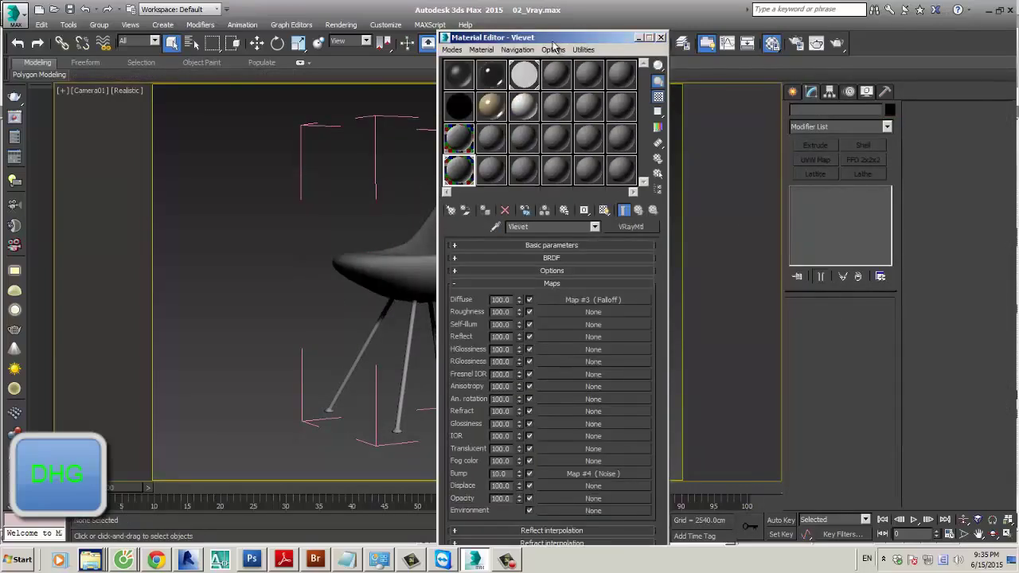
drag(553, 41, 706, 33)
click(644, 162)
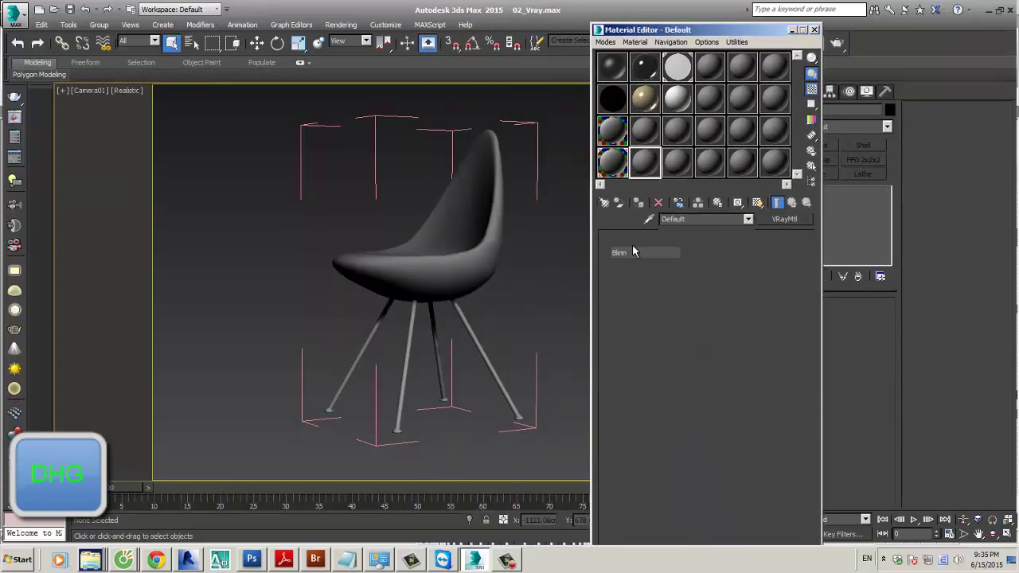
click(450, 304)
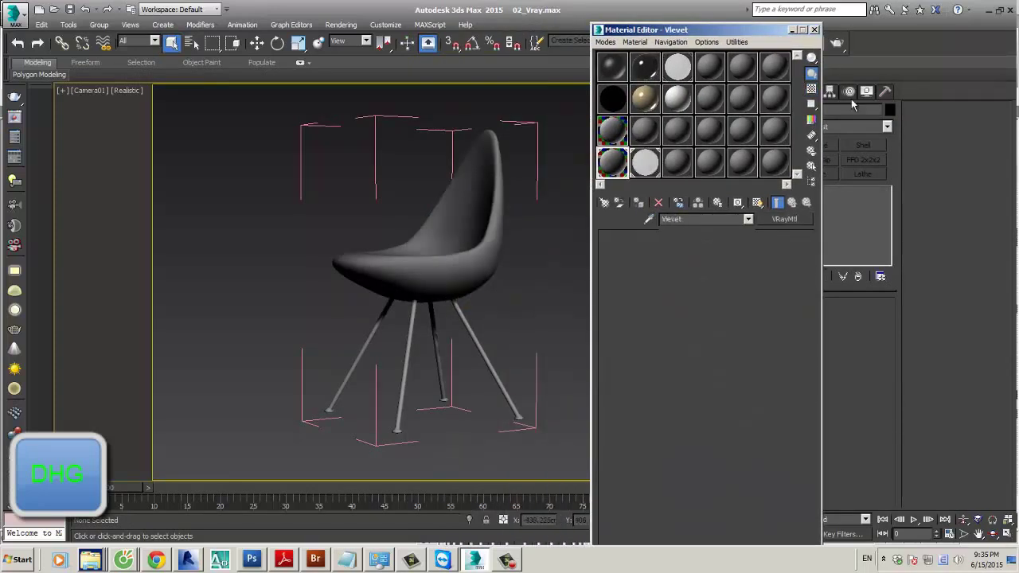
click(813, 31)
Step: Select all parts of the chair, both the seat shell and the legs
drag(319, 152, 157, 125)
key(alt+2)
click(582, 145)
click(590, 221)
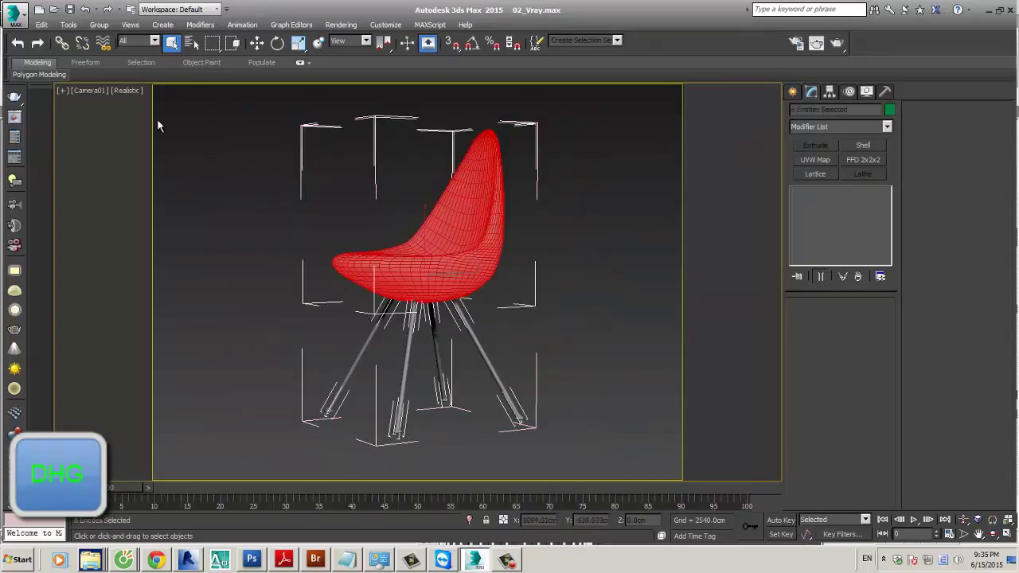
click(14, 16)
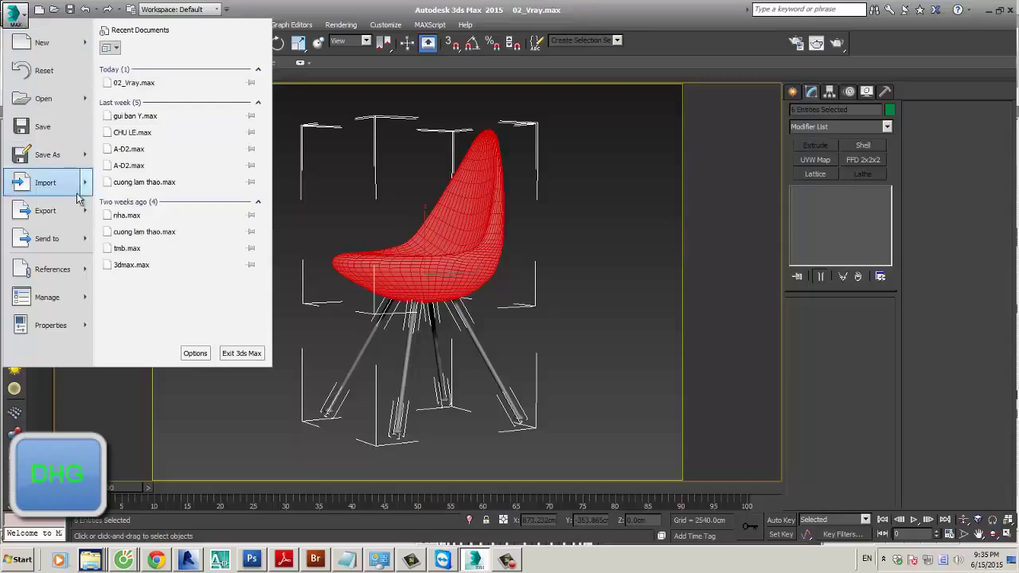
mouse_move(47, 210)
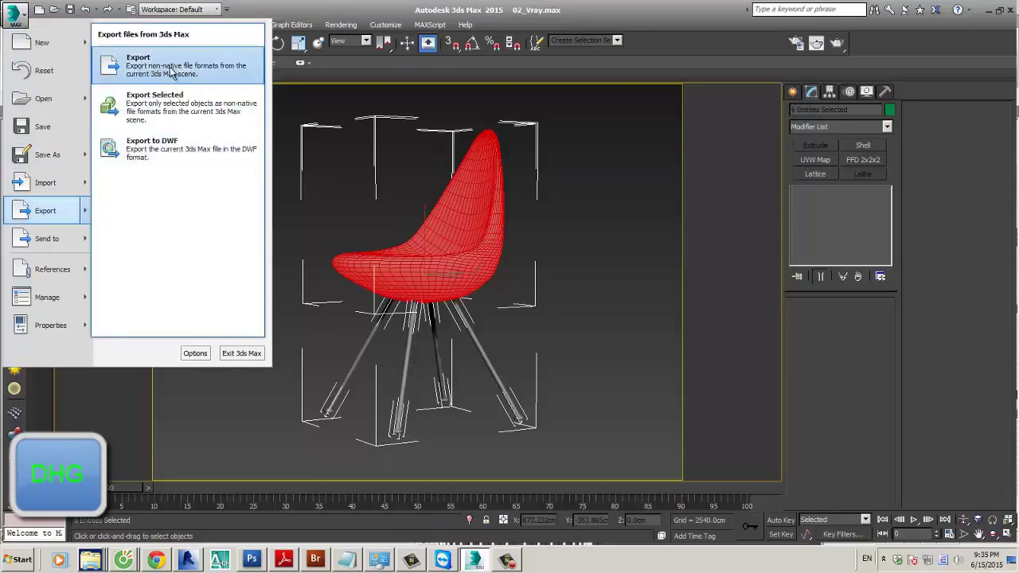
click(148, 67)
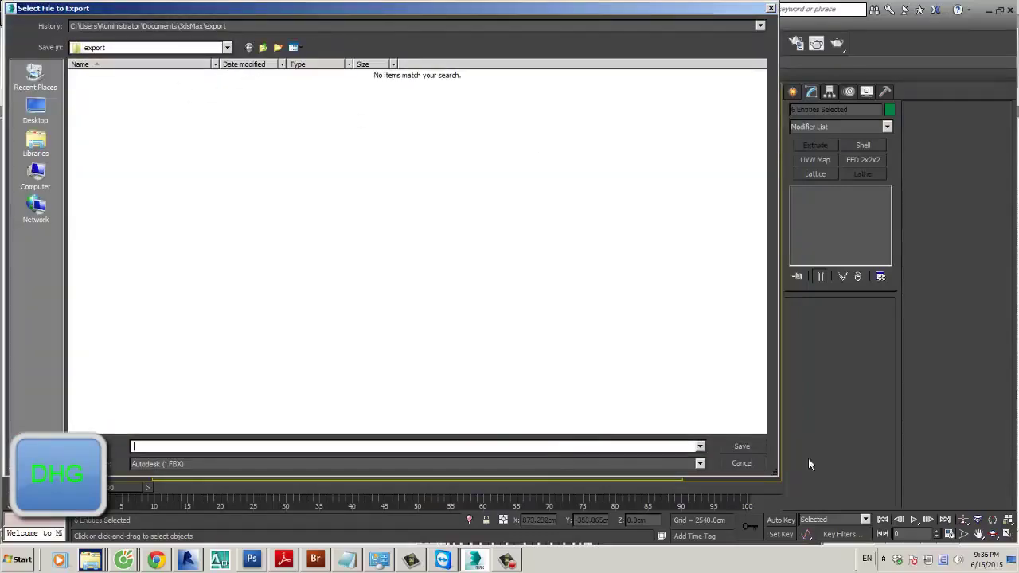
click(741, 466)
Step: Start exporting the chair scene to the Desktop as an AutoCAD DWG file named GHE
click(13, 16)
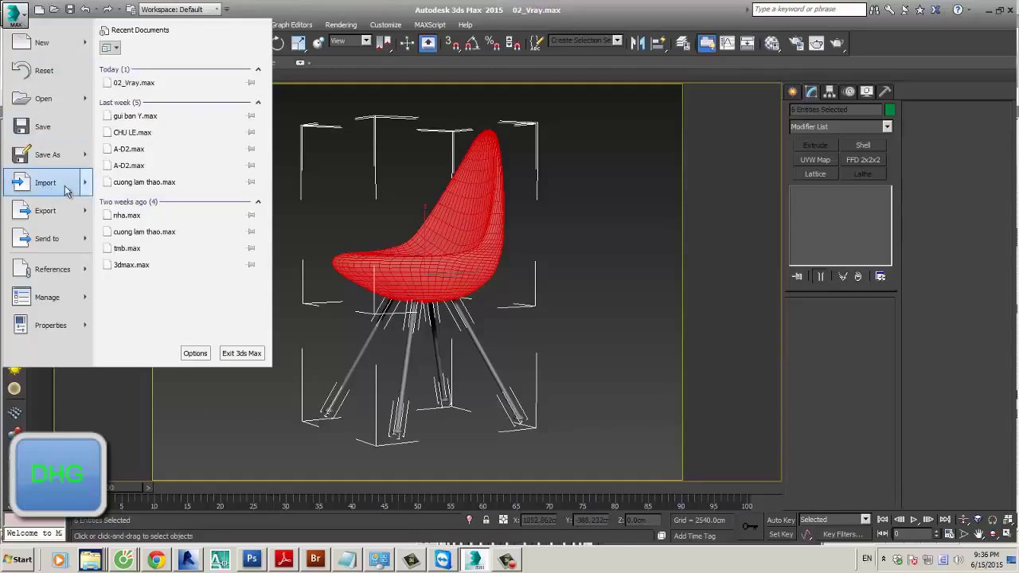
mouse_move(82, 217)
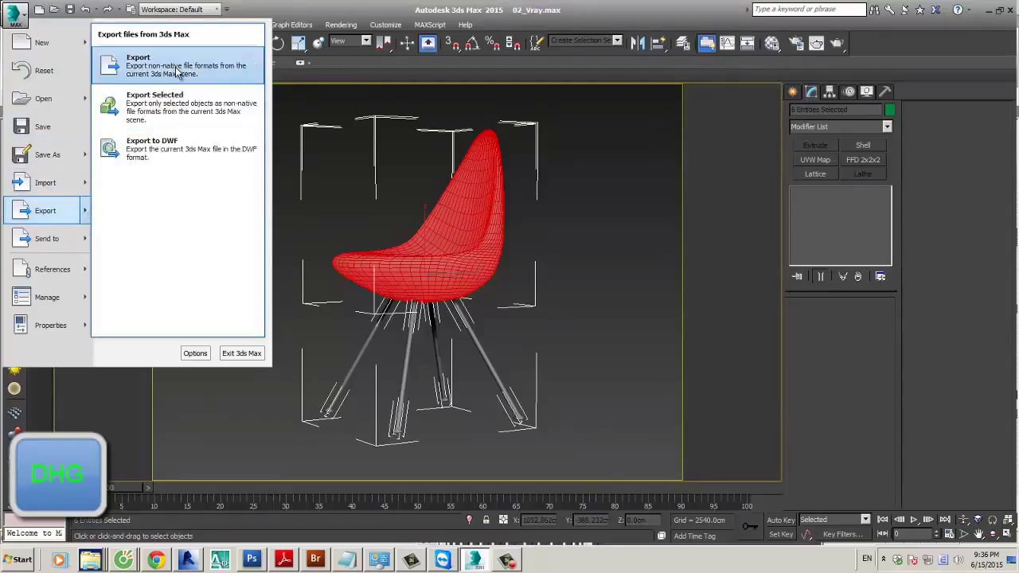
click(177, 73)
click(184, 465)
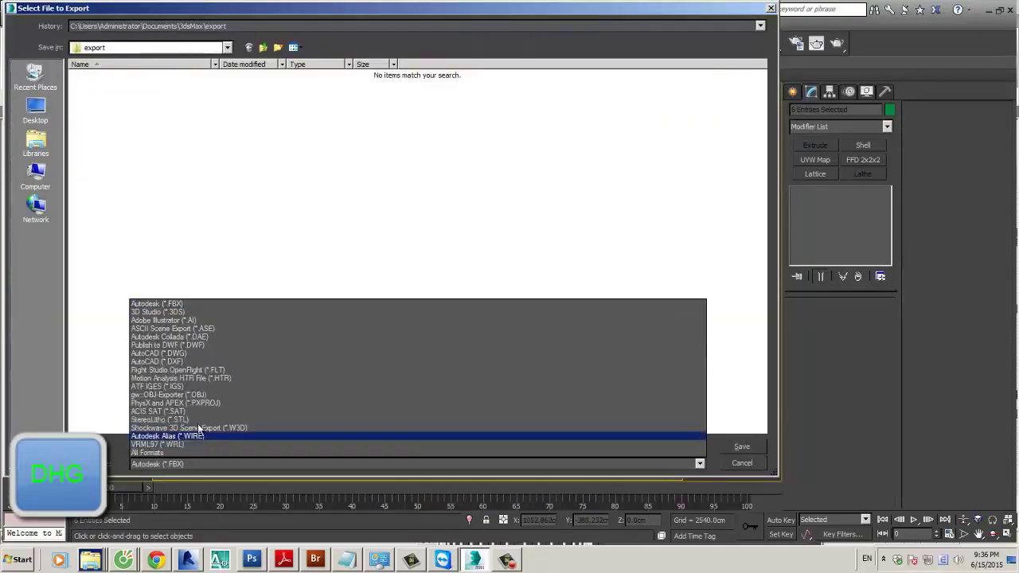
click(188, 358)
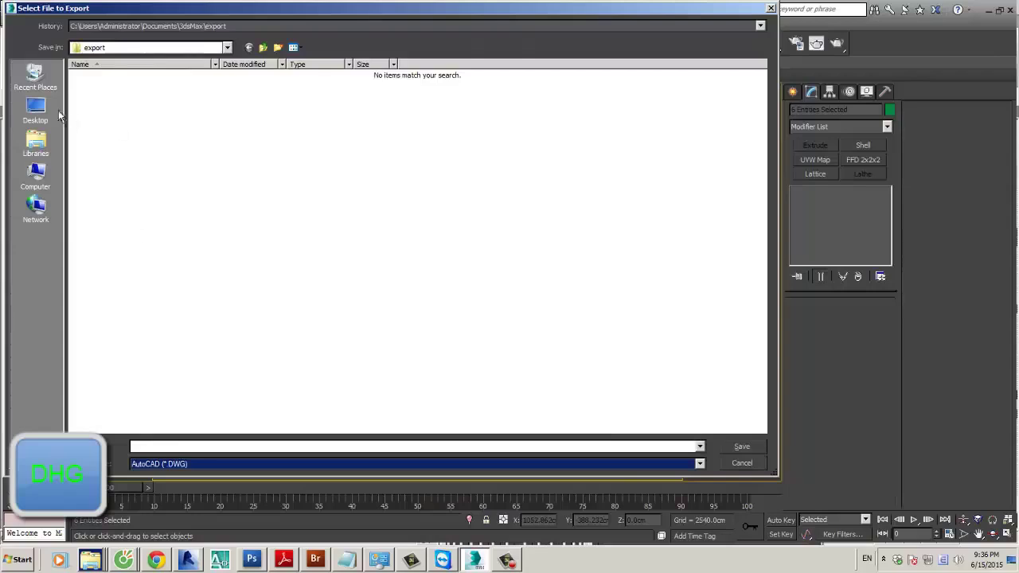
click(36, 112)
click(163, 445)
text(DHG)
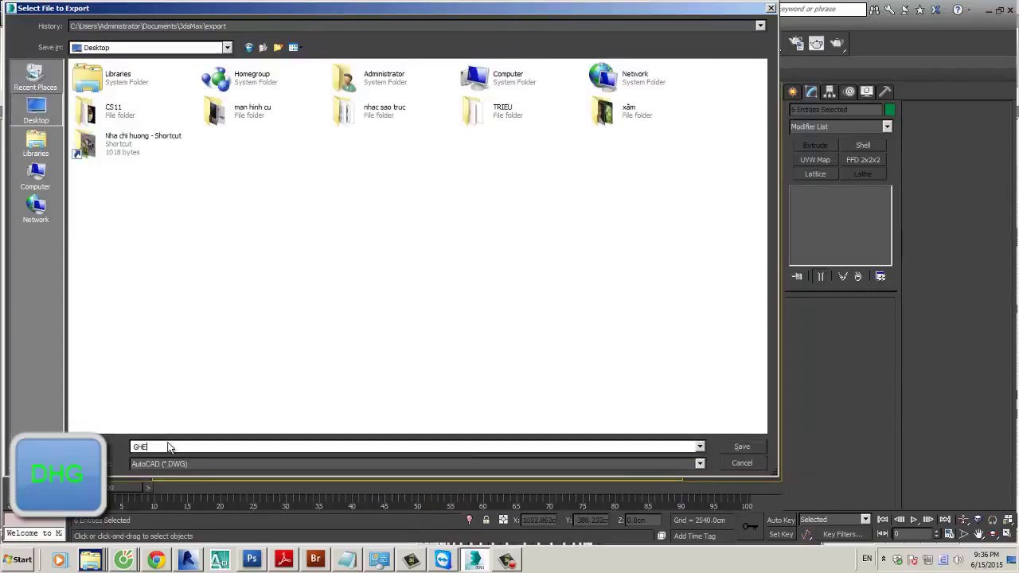
key(Return)
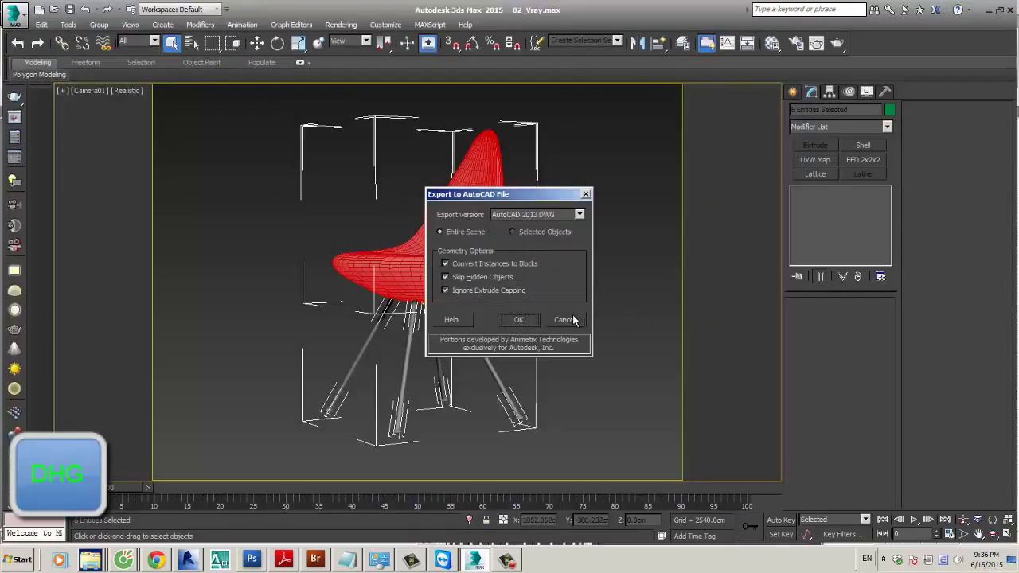
Step: Set the export version to AutoCAD 2007 DWG and export the entire scene
click(530, 214)
click(526, 250)
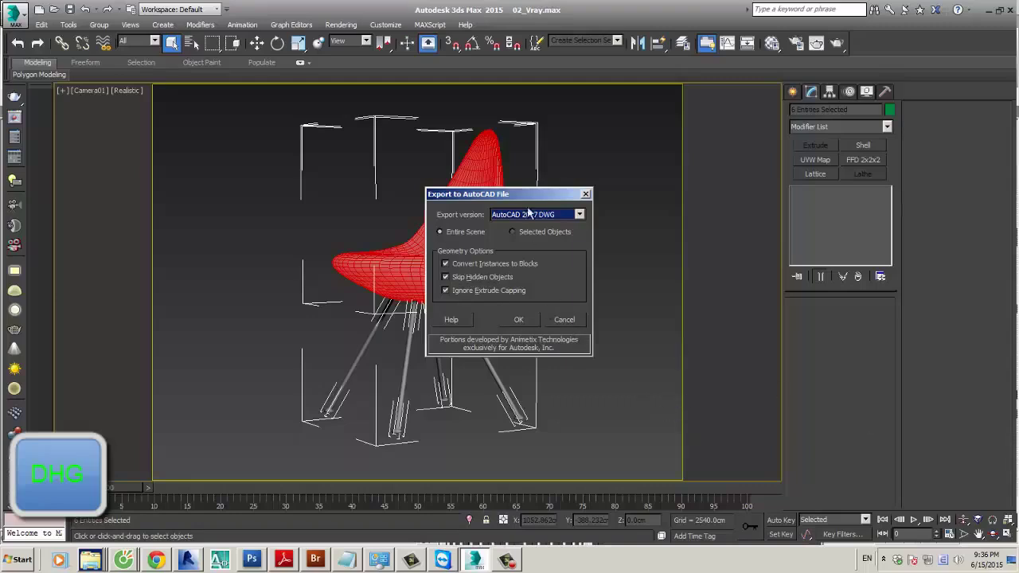
drag(527, 193, 578, 184)
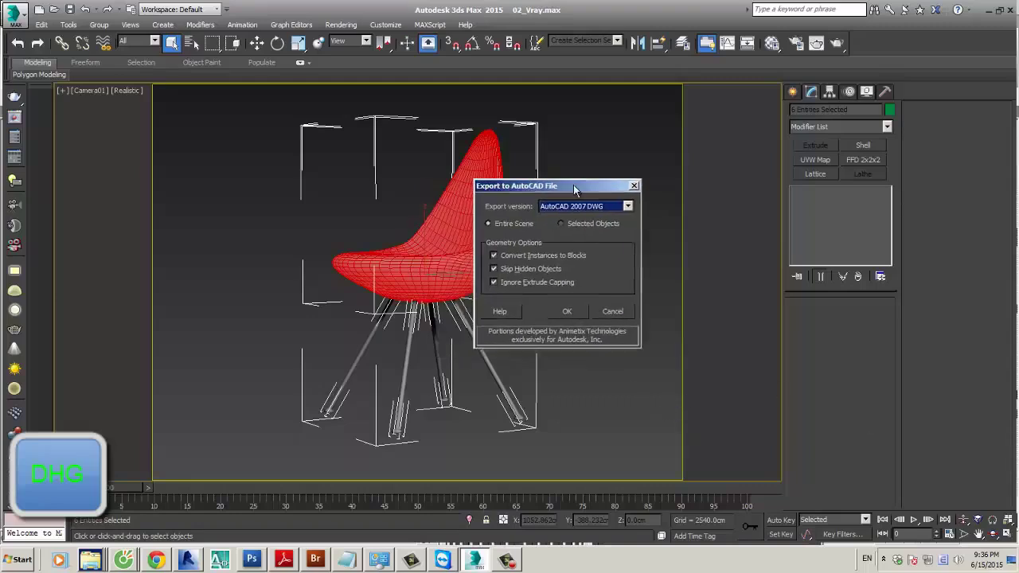
click(576, 311)
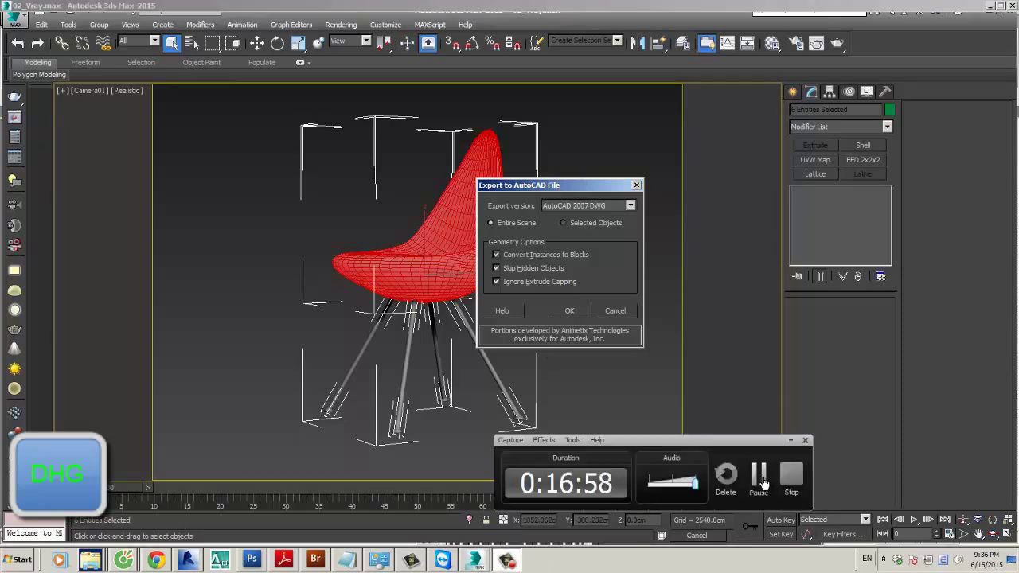
Step: Minimise 3ds Max, Revit and the Dropbox folder window, and open GHE.DWG from the desktop in AutoCAD
click(985, 10)
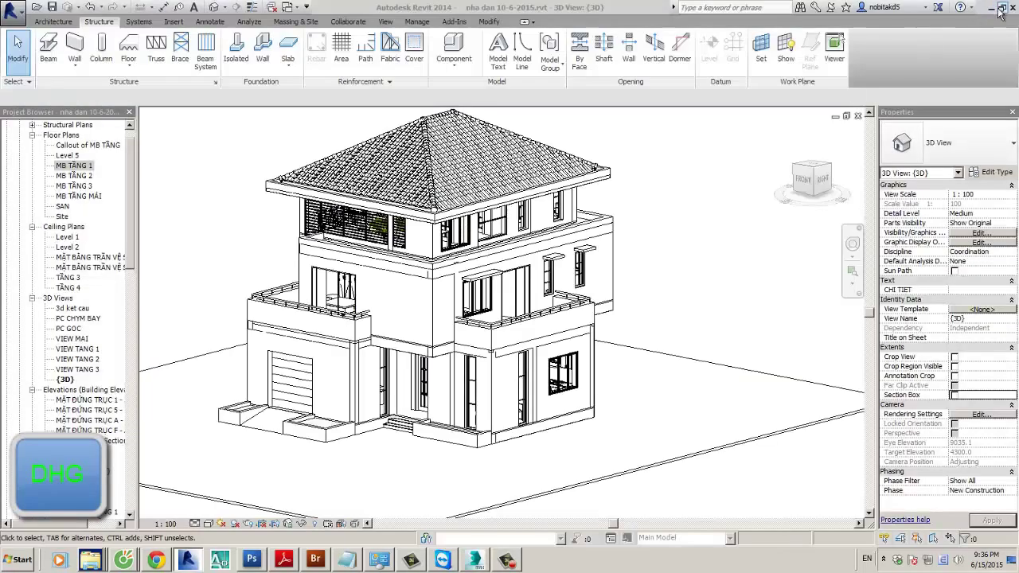
click(992, 9)
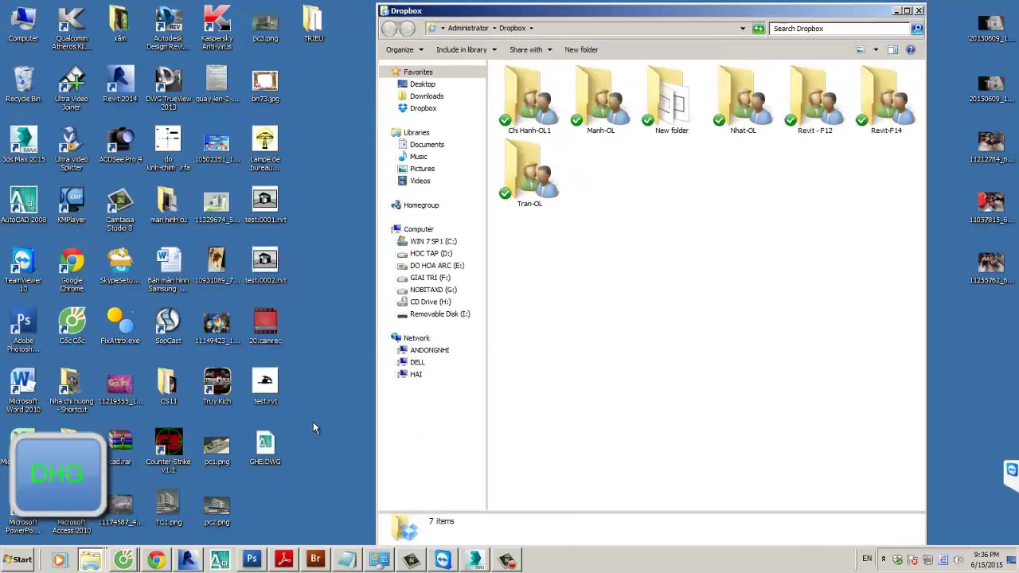
click(267, 450)
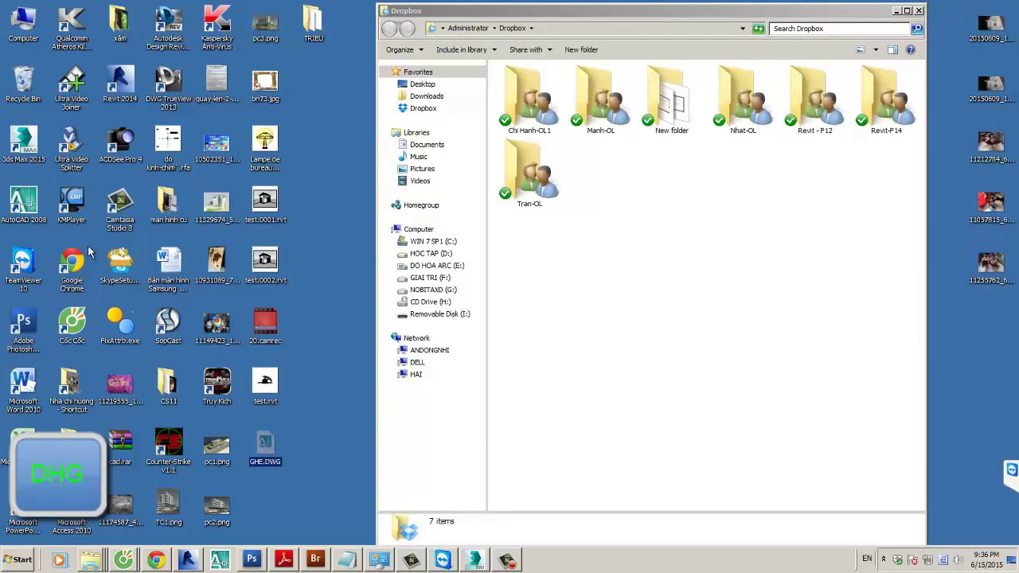
click(894, 12)
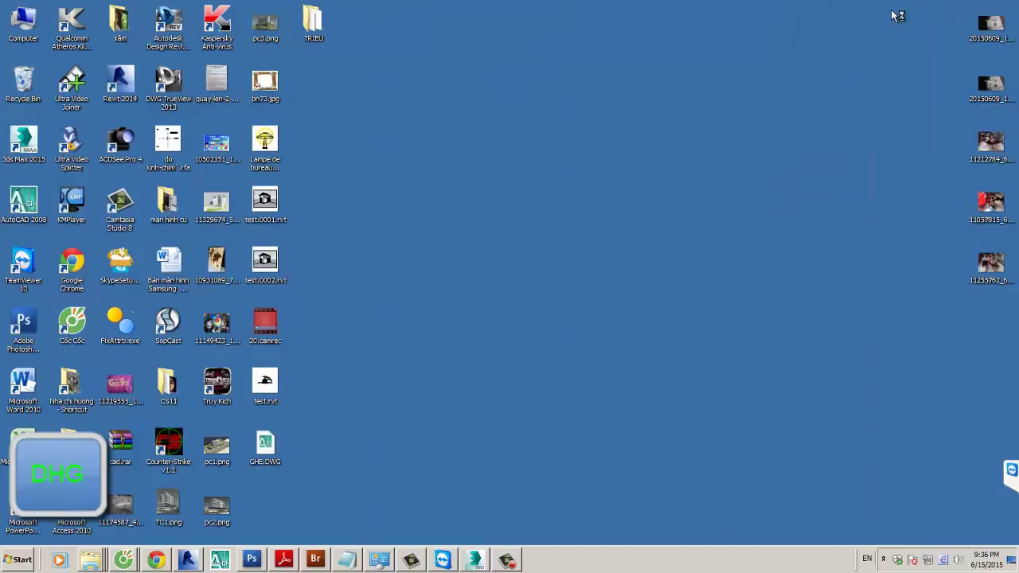
right_click(829, 189)
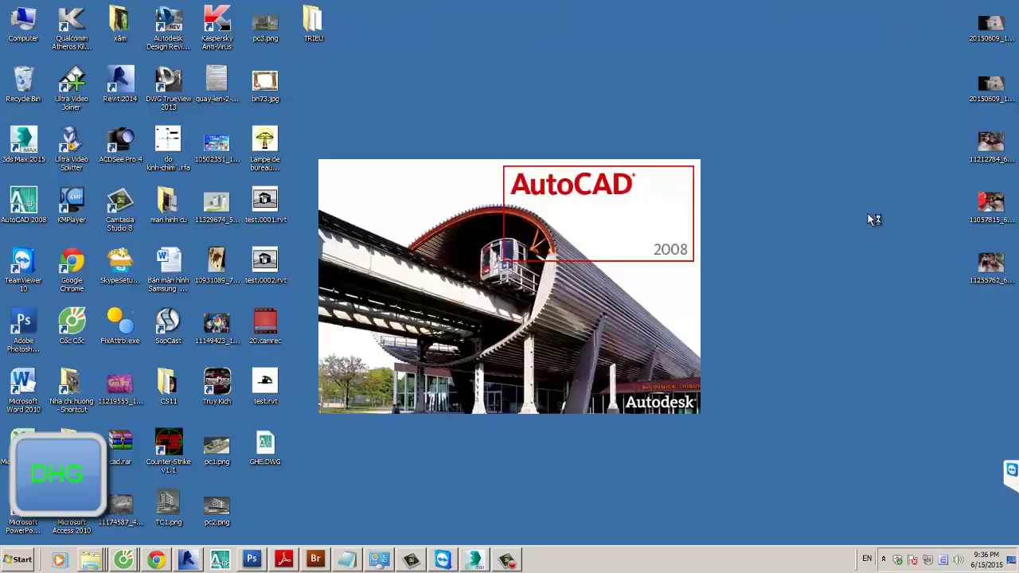
click(506, 560)
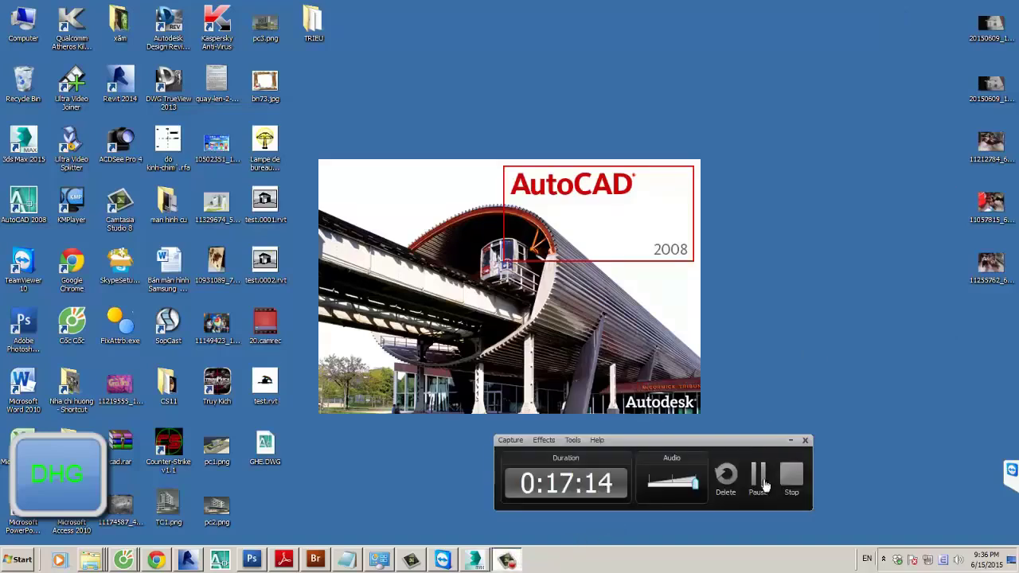
click(760, 480)
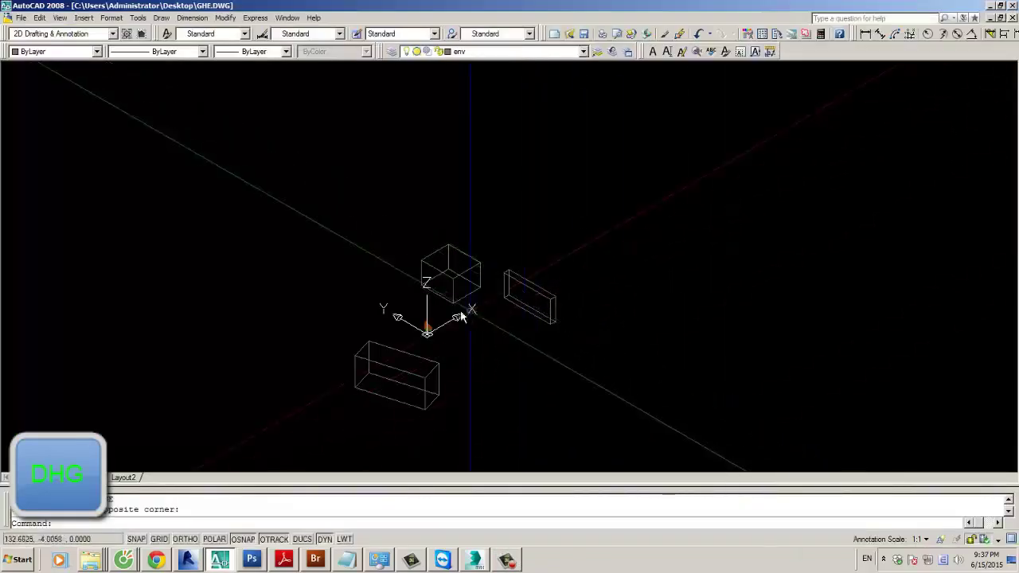
Step: Delete the three wireframe boxes around the chair
click(480, 291)
click(524, 296)
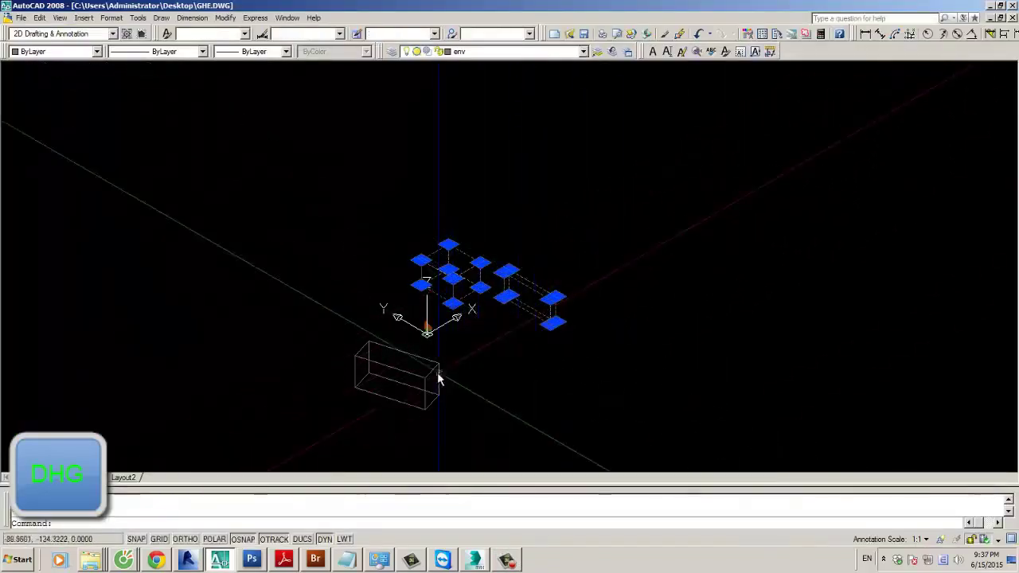
click(438, 374)
key(Delete)
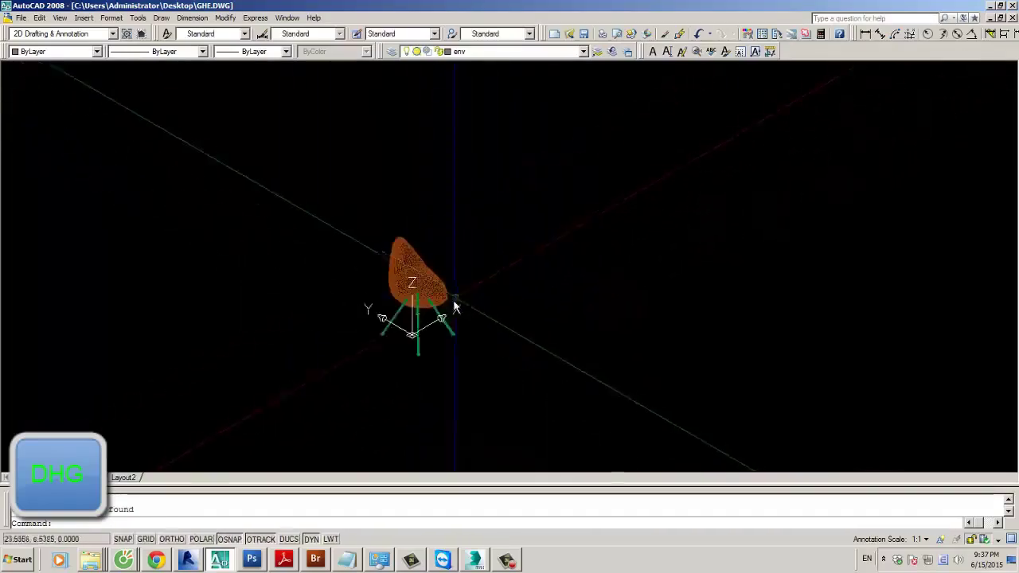
Step: Select the whole chair and review the drawing's layers in the Layer Properties Manager, closing it without changes
scroll(455, 301, up, 5)
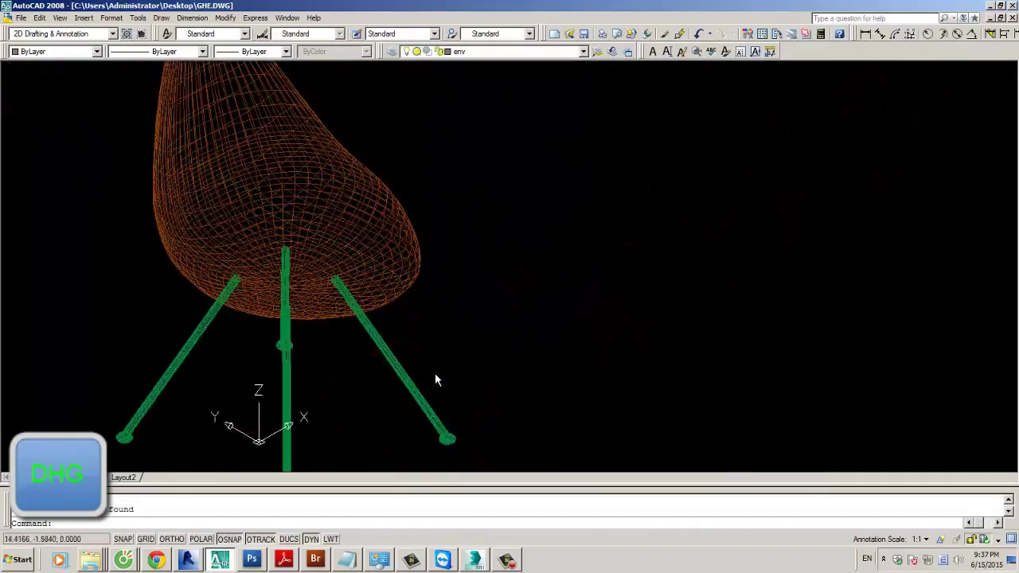
scroll(435, 380, down, 4)
key(ctrl+a)
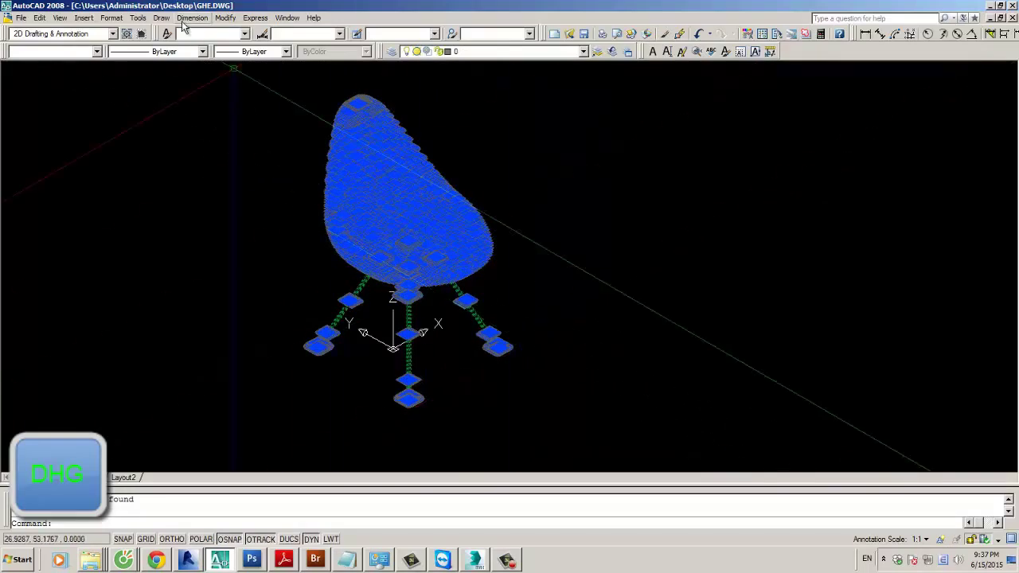
text(la)
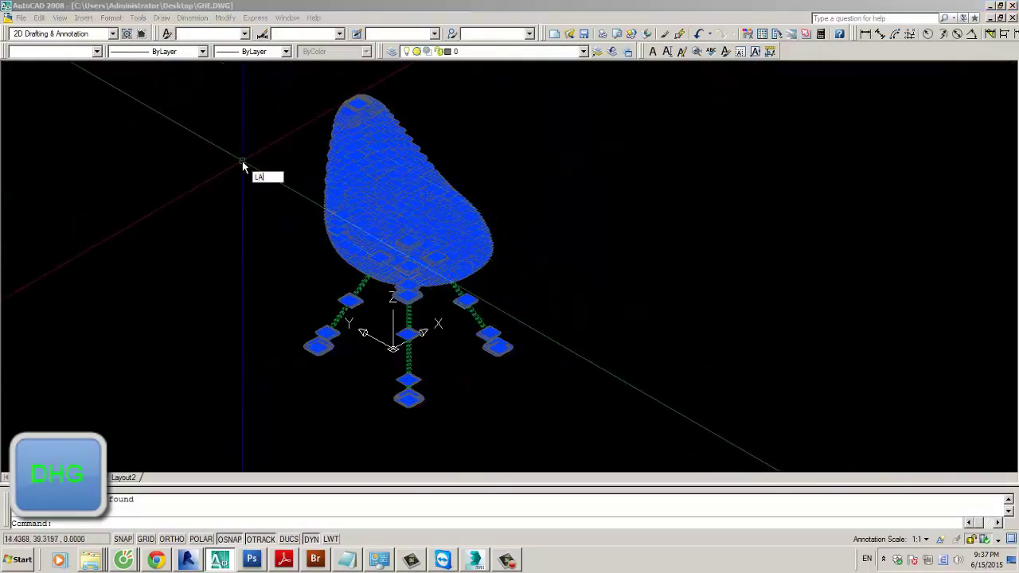
key(Return)
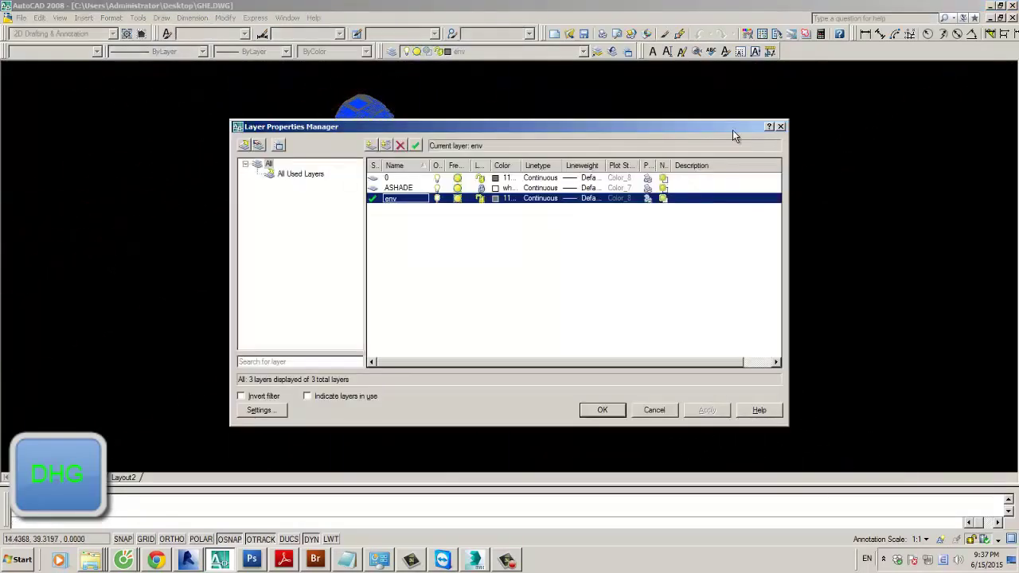
drag(734, 135, 964, 140)
click(641, 194)
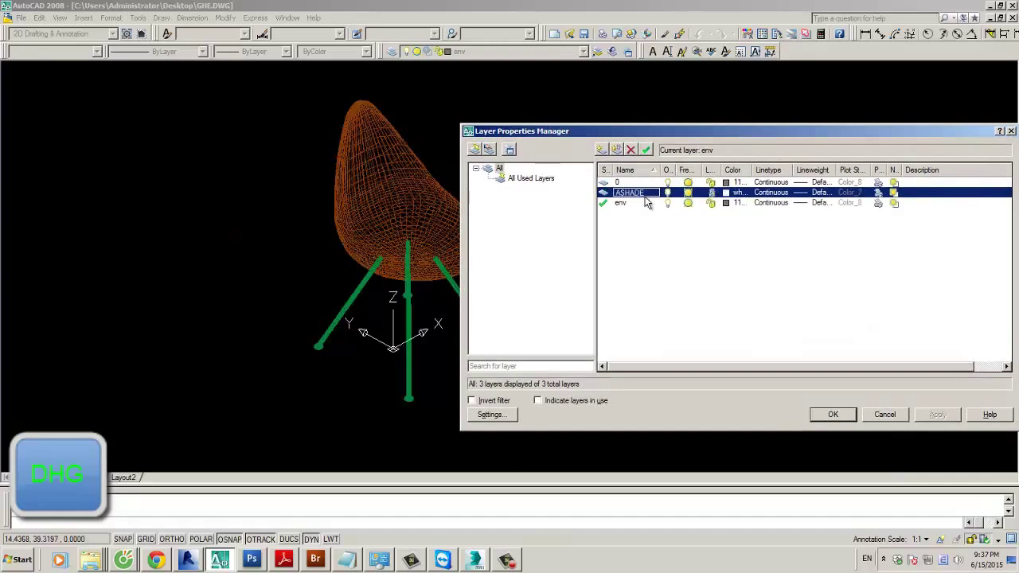
drag(802, 136, 514, 141)
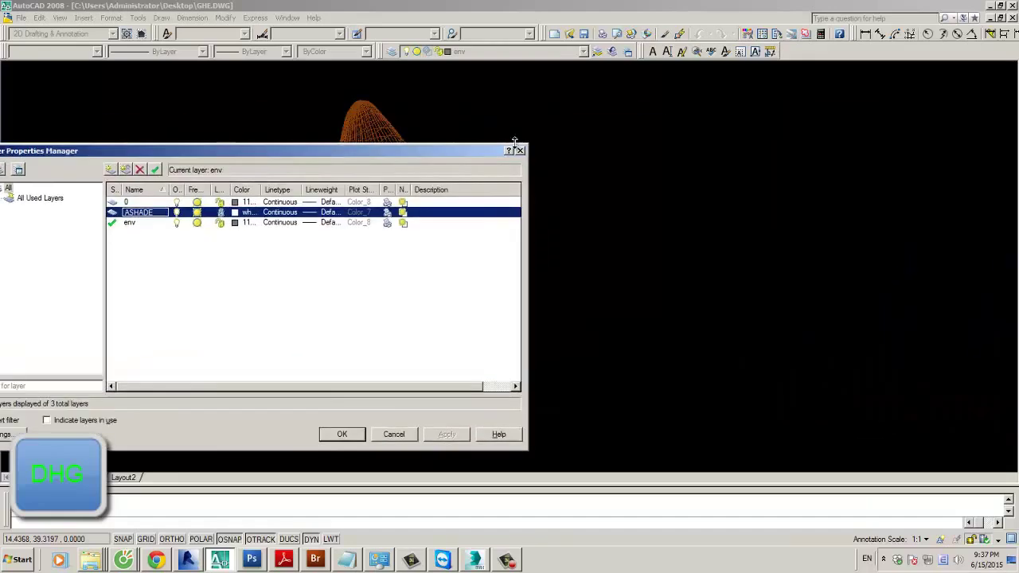
click(520, 151)
Step: Show the object properties of all the chair's meshes, then clear the selection
click(398, 176)
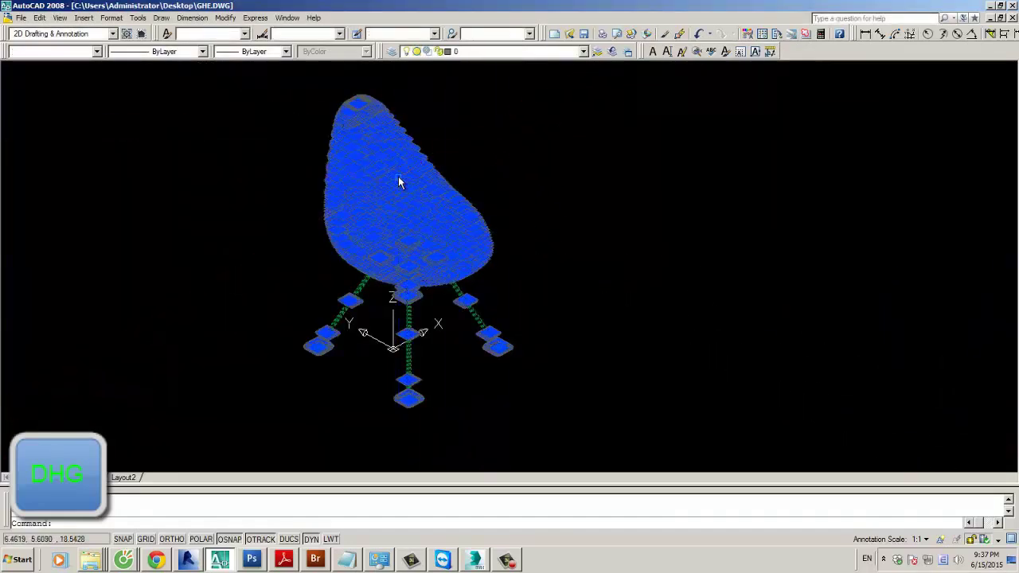
double_click(400, 210)
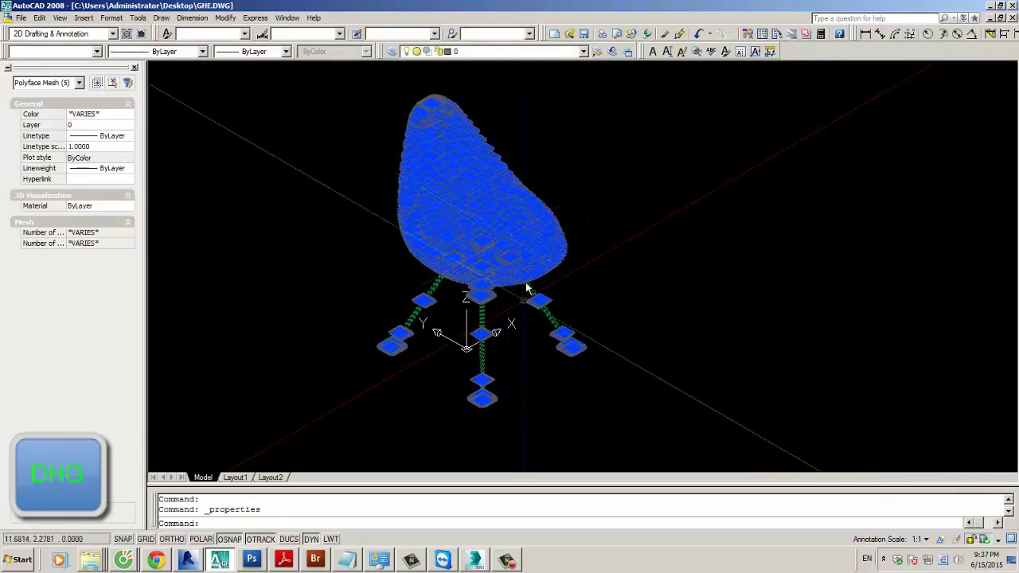
key(Escape)
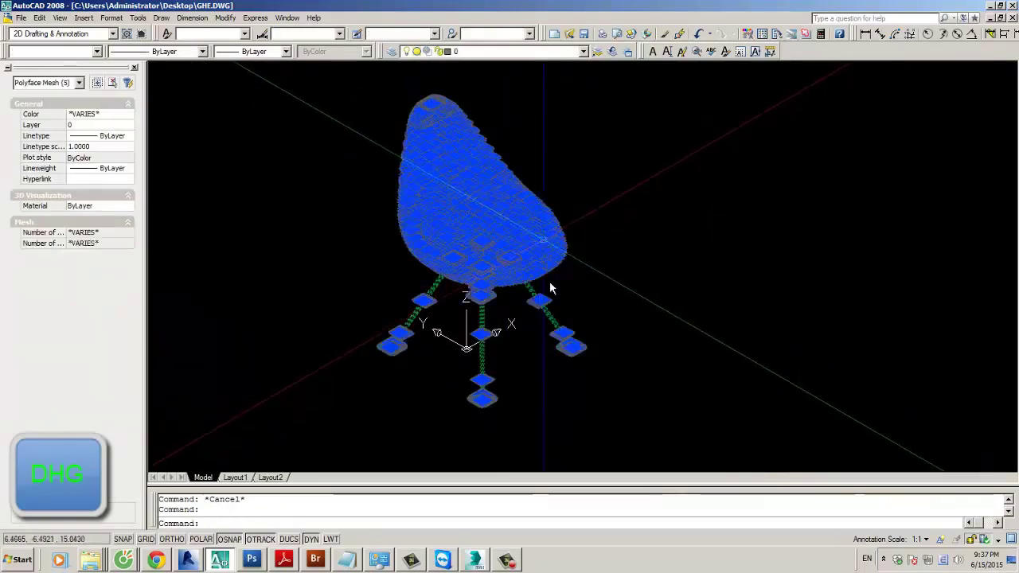
scroll(541, 319, up, 5)
scroll(533, 340, down, 5)
key(Escape)
Step: Try exploding all of the chair's polyface meshes, then undo the Explode
click(537, 203)
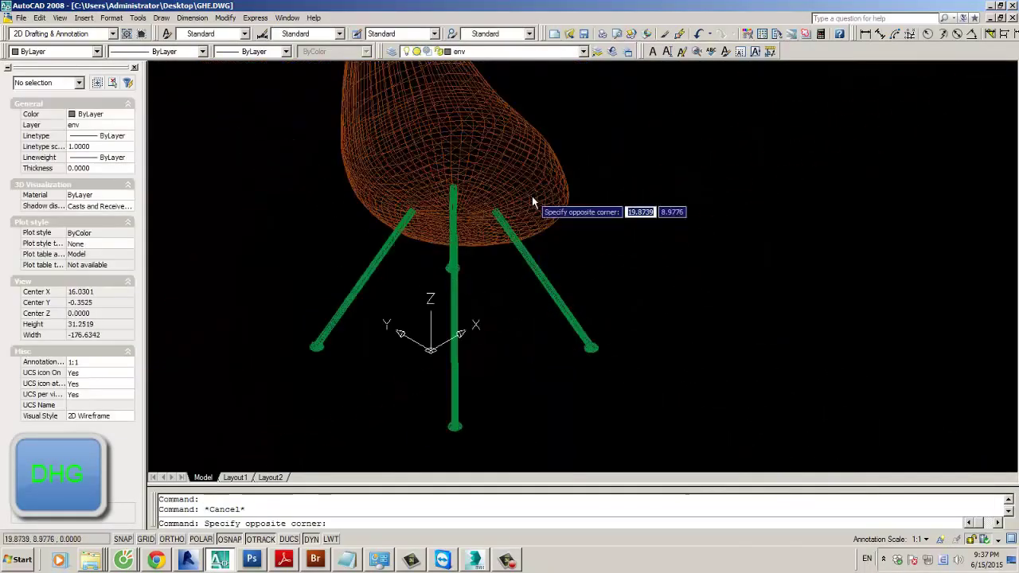
key(Escape)
click(554, 169)
scroll(550, 274, up, 5)
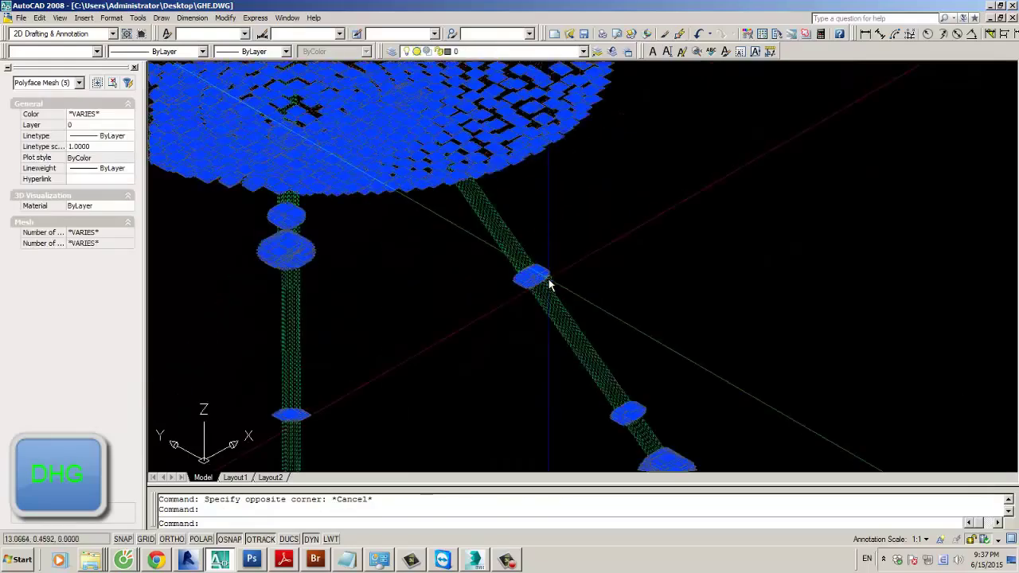
scroll(559, 282, down, 5)
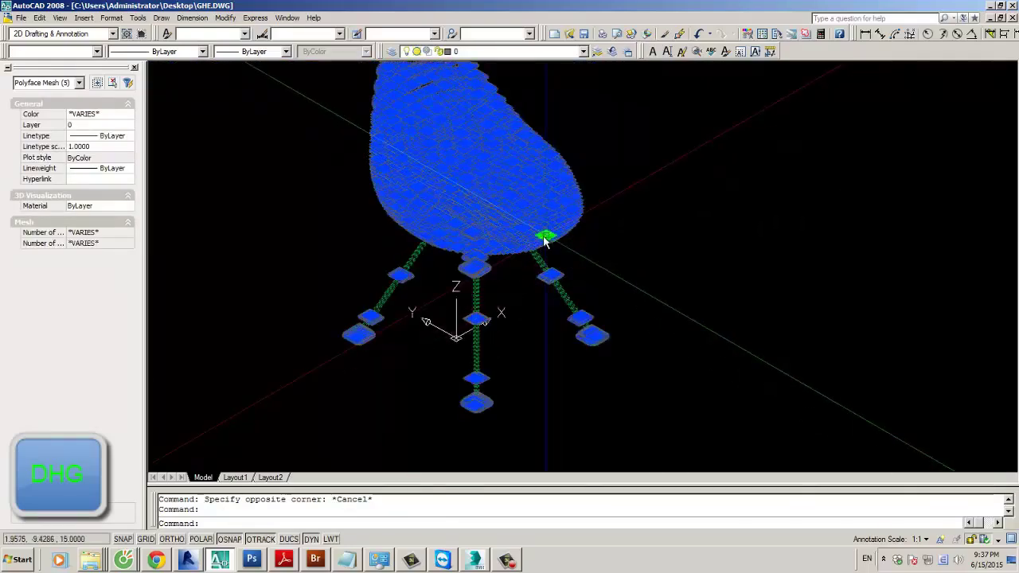
key(Escape)
click(539, 221)
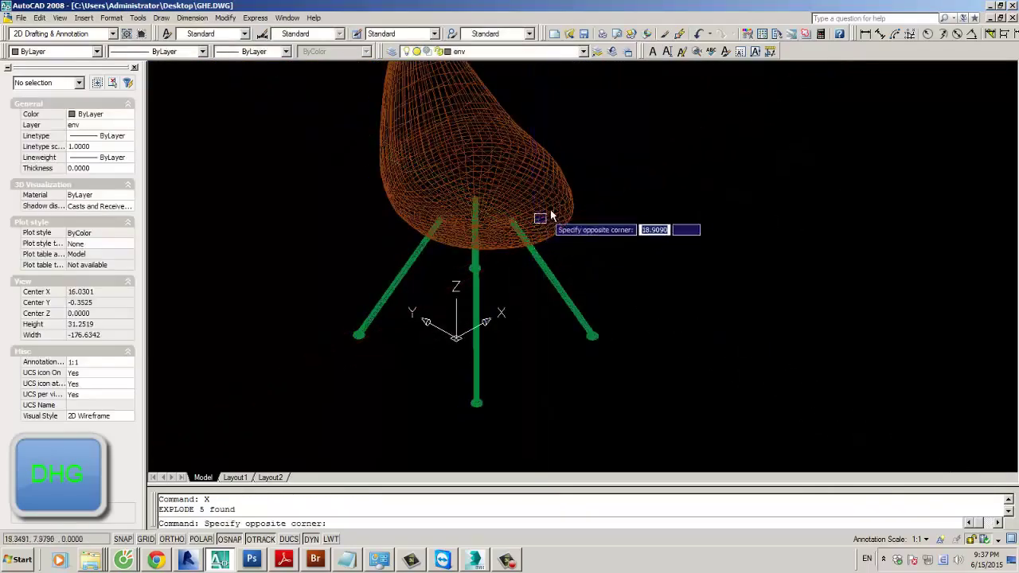
click(555, 200)
key(Escape)
key(ctrl+z)
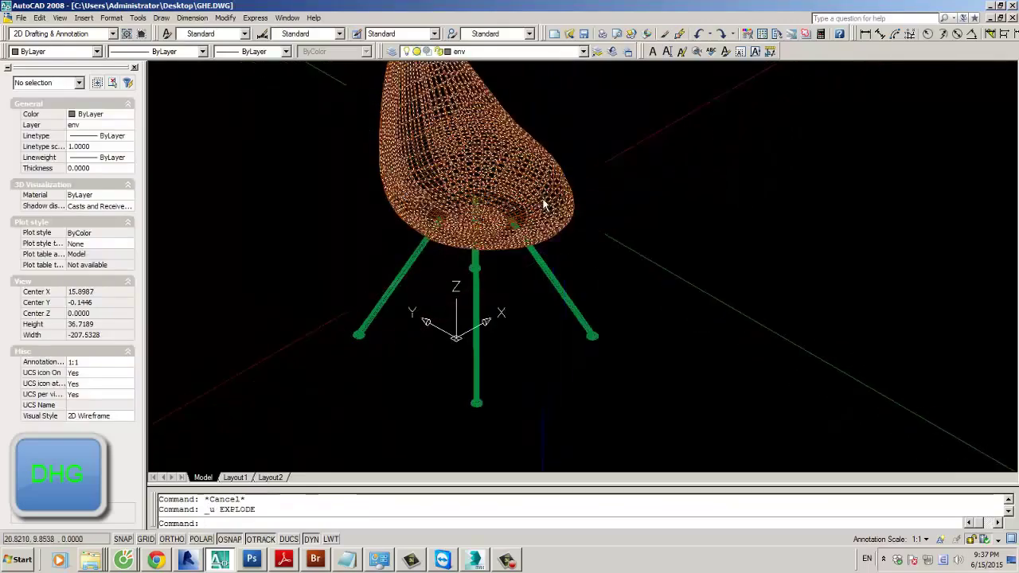
scroll(521, 312, up, 4)
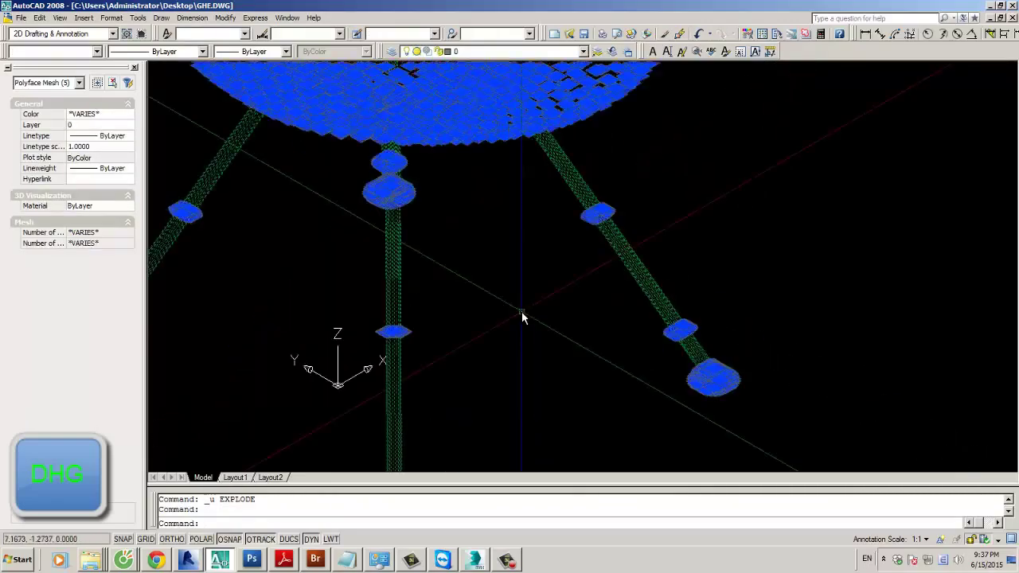
scroll(522, 311, down, 2)
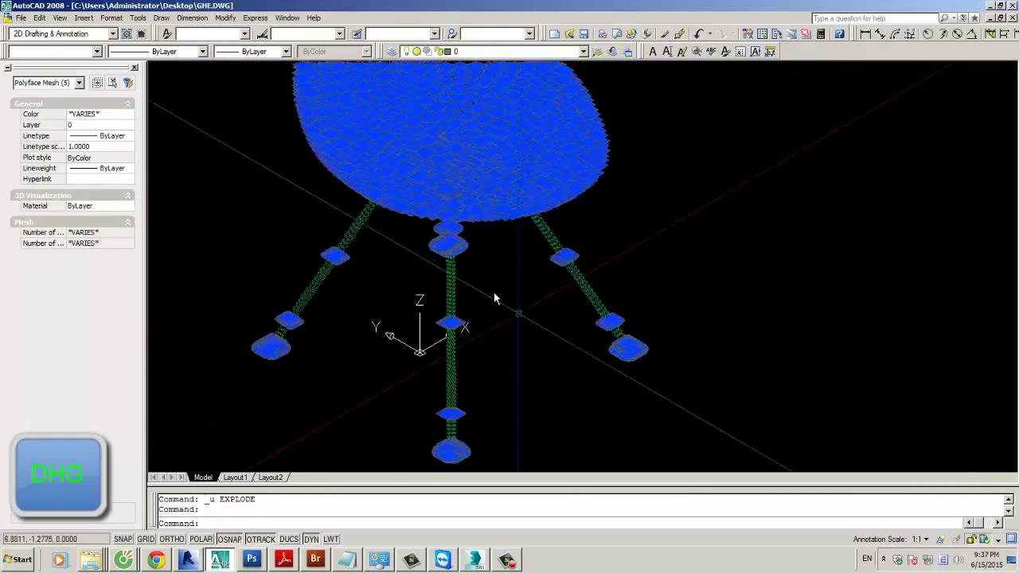
click(507, 560)
click(757, 476)
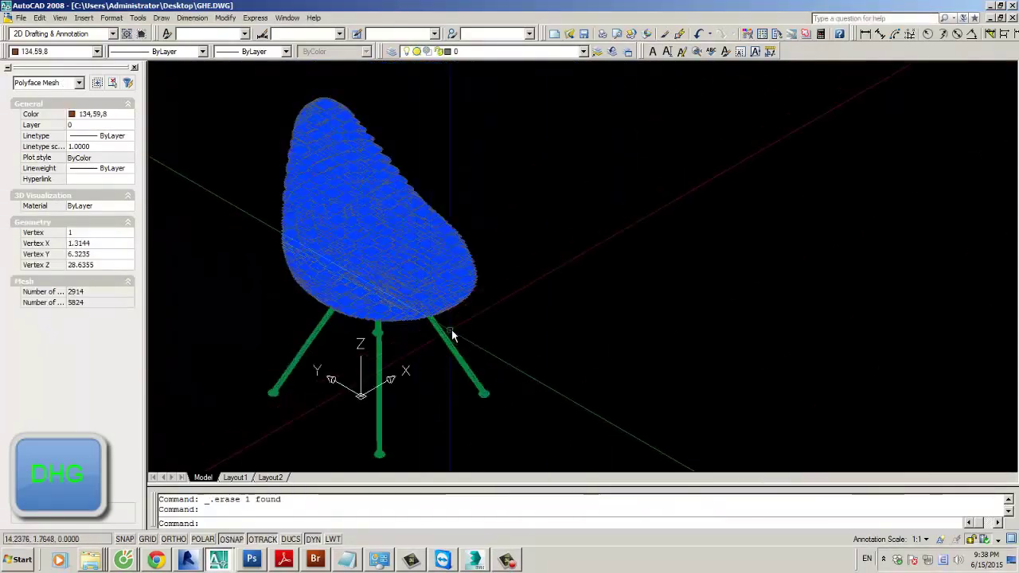
Step: Select the chair's seat and leg meshes individually and check the layer options for the seat, leaving it on layer 0
key(Escape)
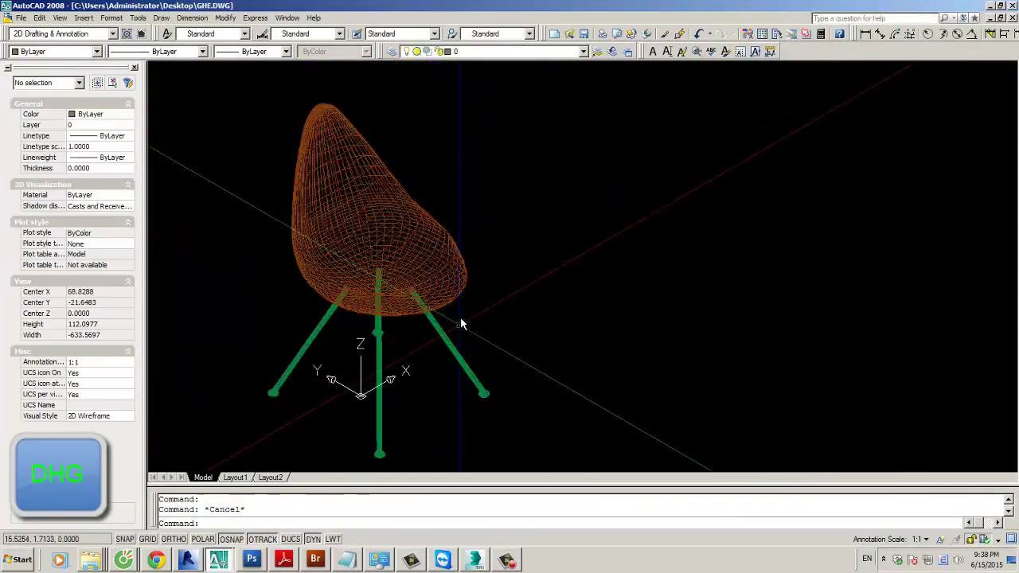
click(462, 289)
key(Escape)
click(439, 355)
key(Escape)
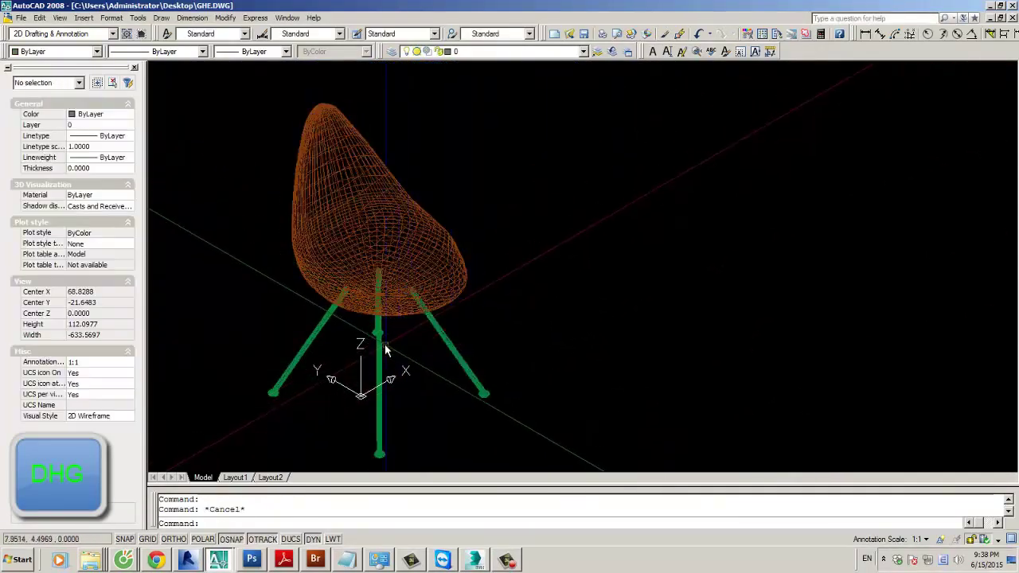
click(382, 205)
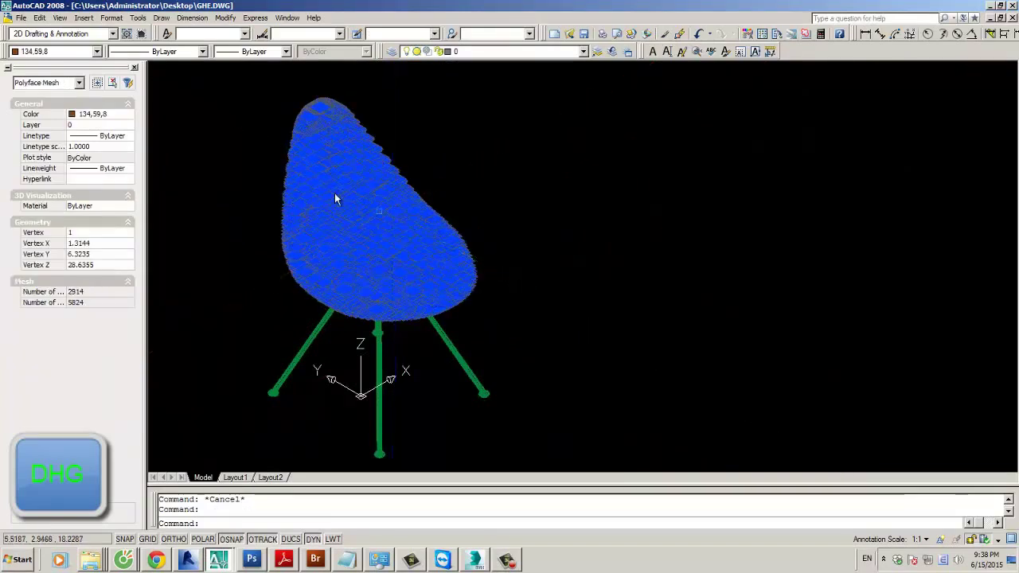
click(87, 126)
click(127, 125)
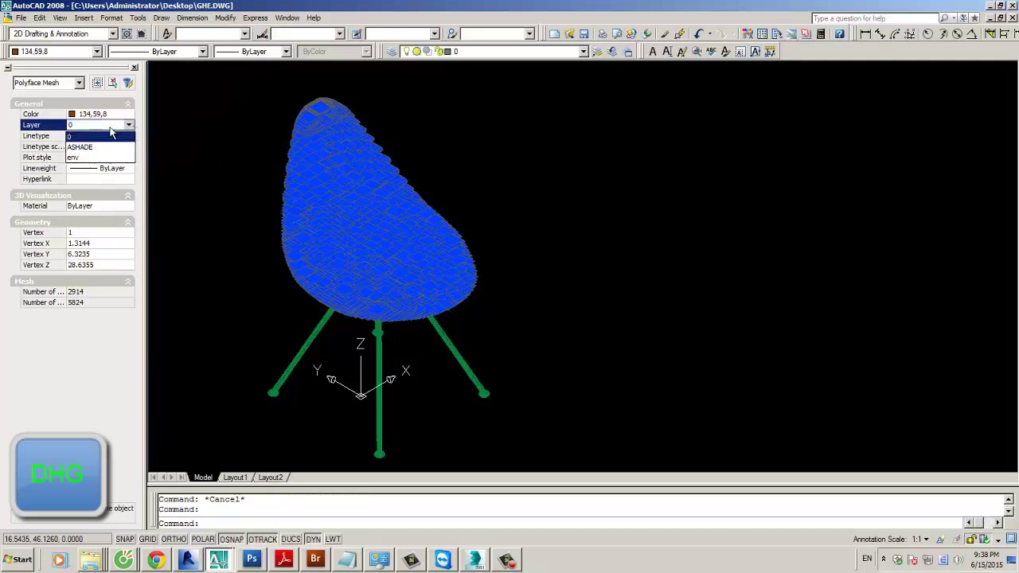
click(109, 135)
key(Escape)
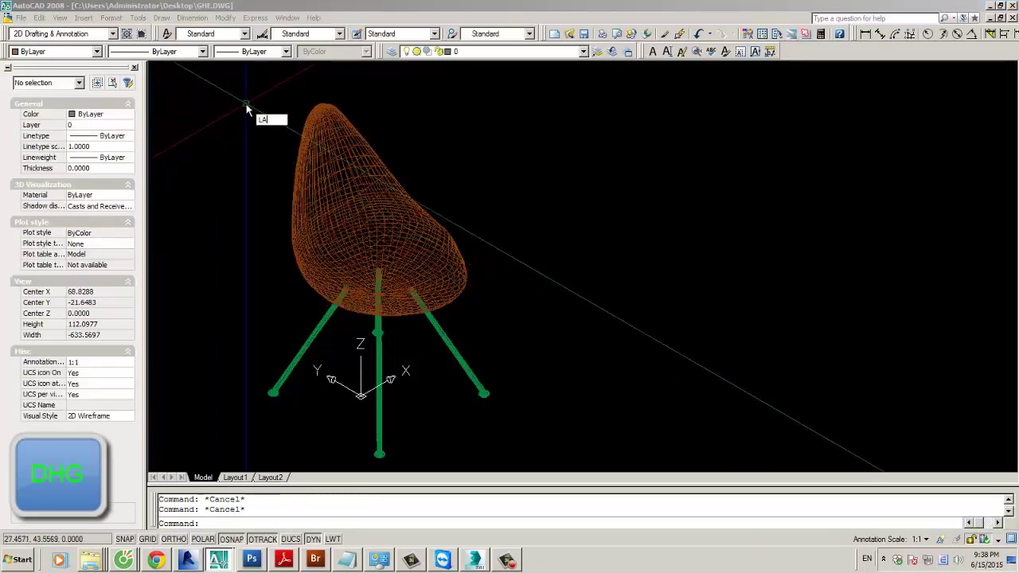
Step: Create two new layers named GHE and CHAN GHE in the Layer Properties Manager and accept them
text(LA)
key(Return)
click(371, 146)
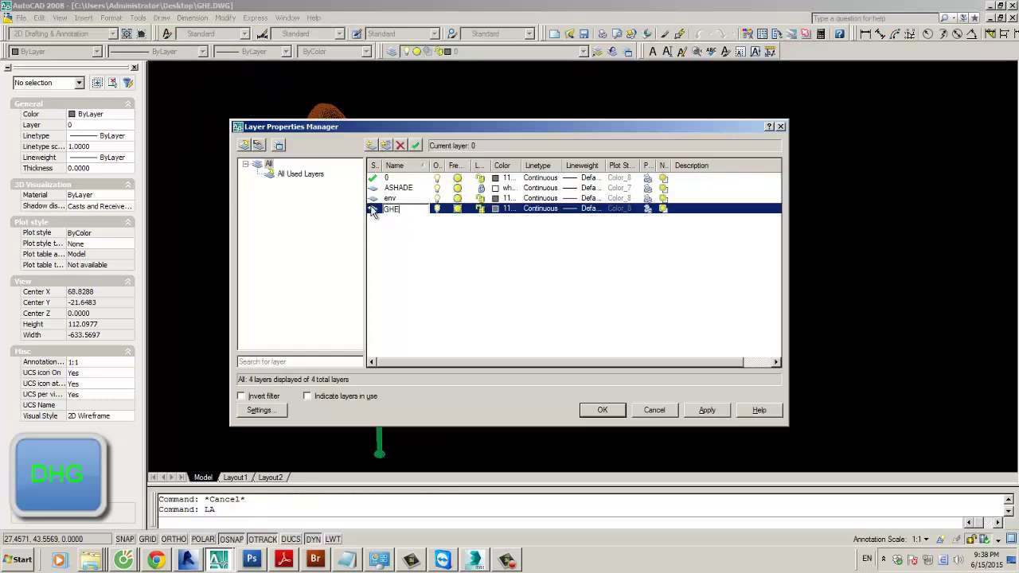
click(372, 145)
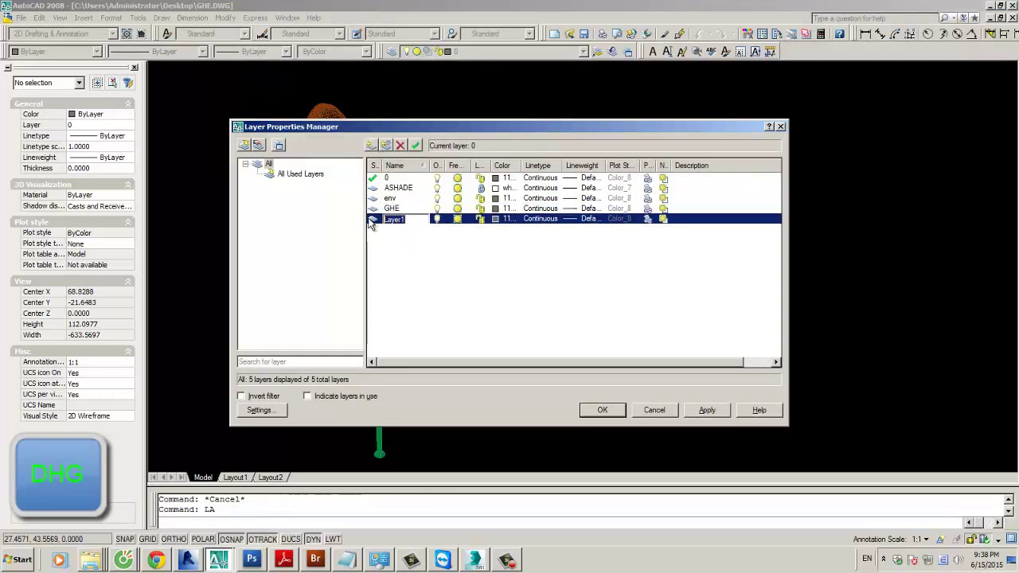
text(CHAN GHE)
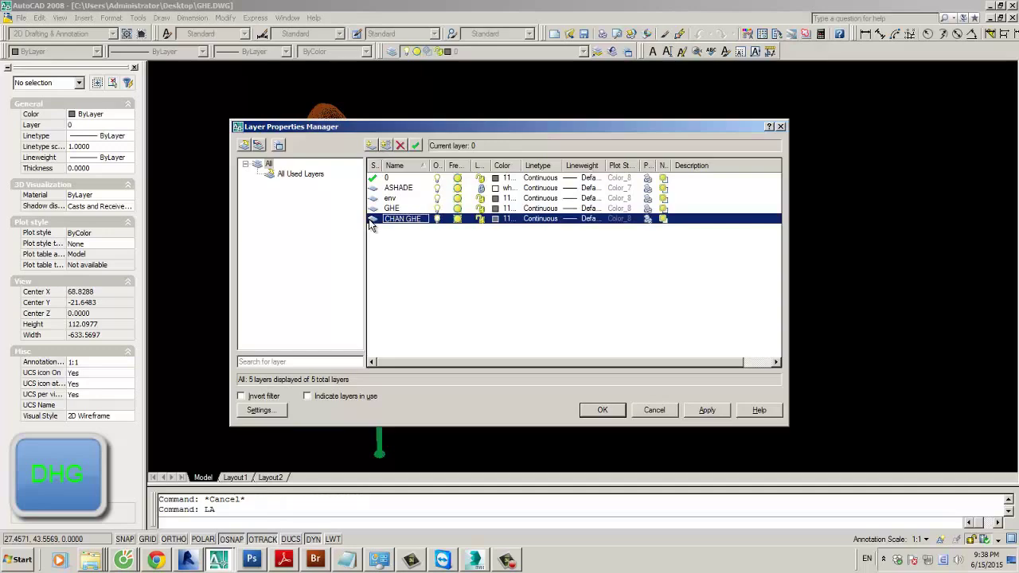
drag(538, 126, 752, 98)
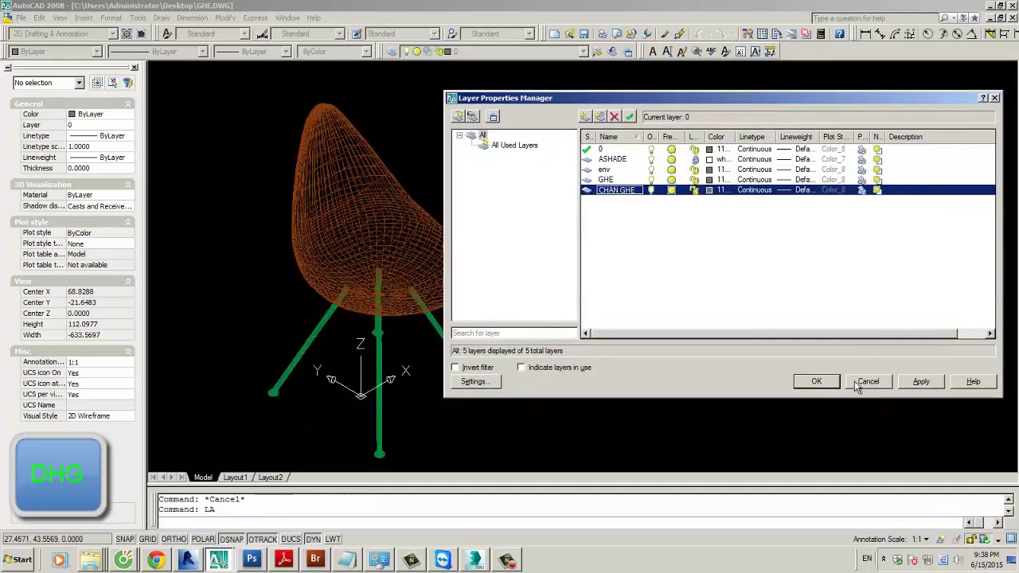
click(816, 382)
Step: Assign the chair's seat mesh to layer GHE and clear the selection
click(425, 250)
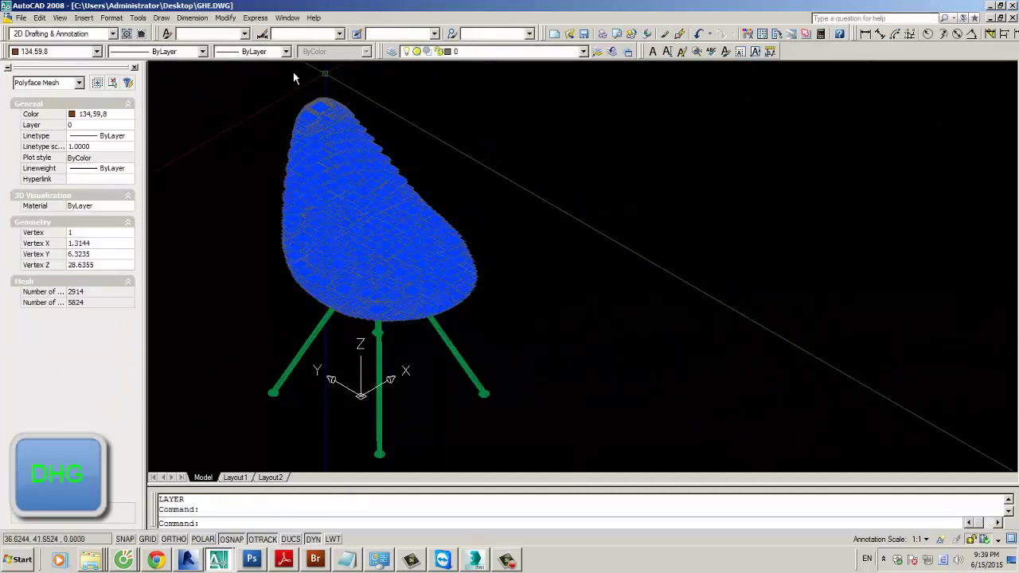
click(62, 51)
click(71, 51)
click(159, 51)
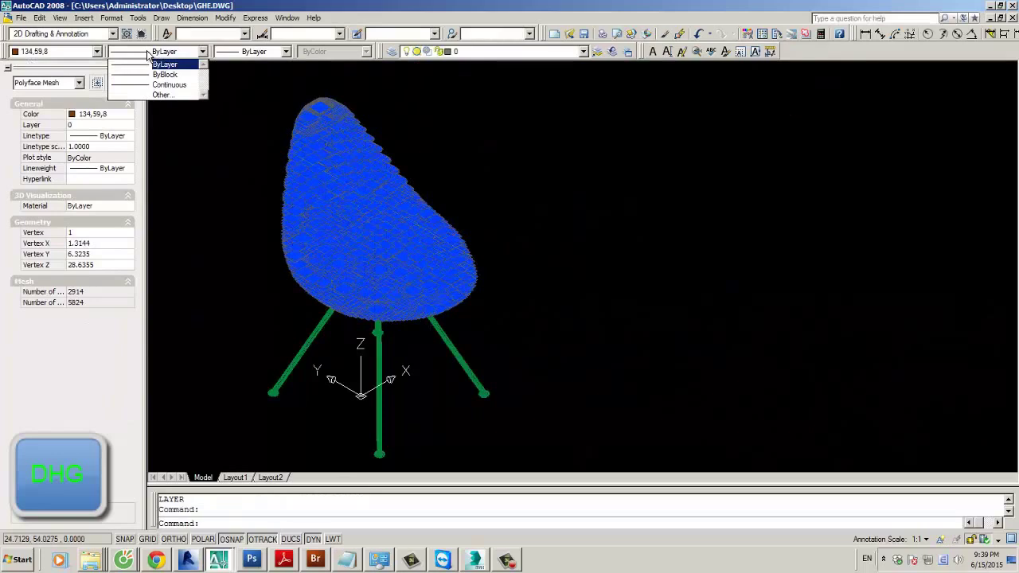
click(249, 51)
click(249, 52)
click(510, 52)
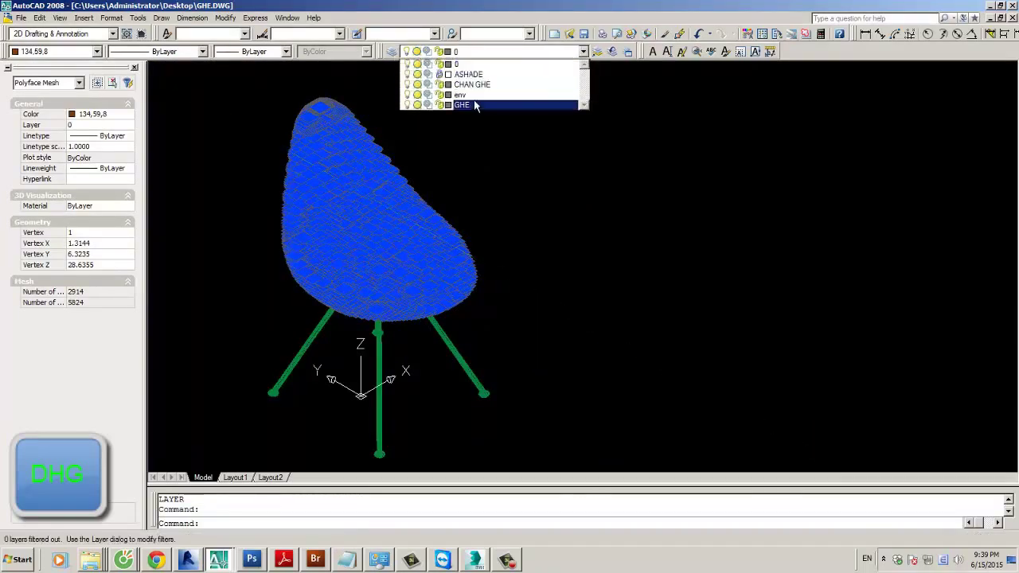
click(478, 104)
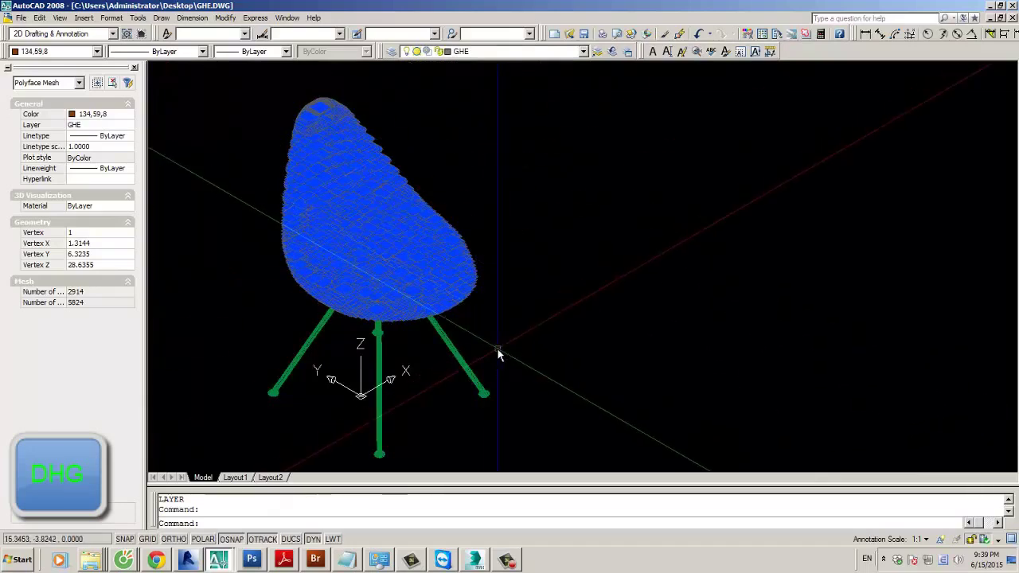
key(Escape)
Step: Assign the chair's three leg meshes to layer CHAN GHE and save the drawing
click(510, 426)
click(275, 337)
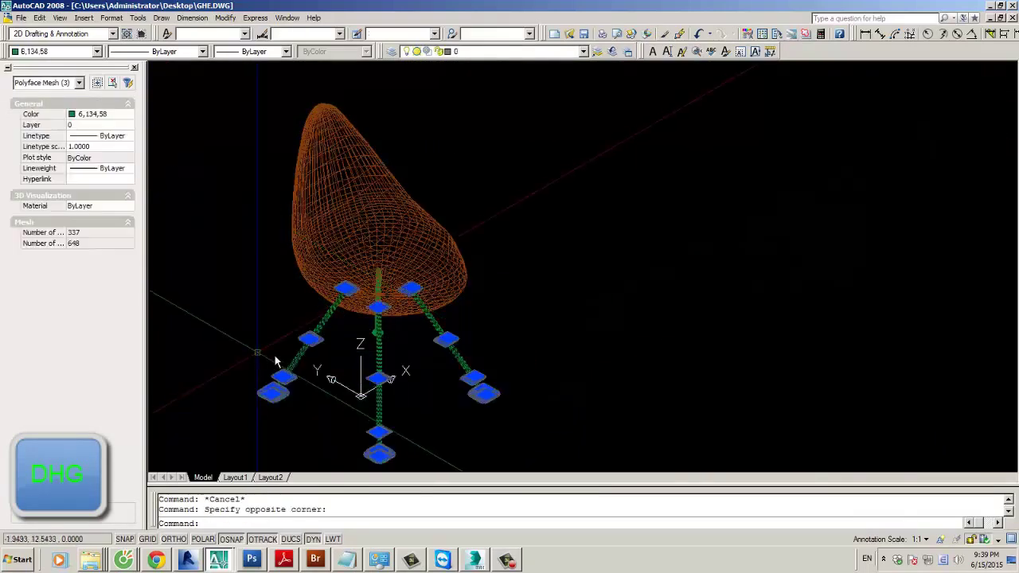
click(499, 51)
click(471, 84)
key(Escape)
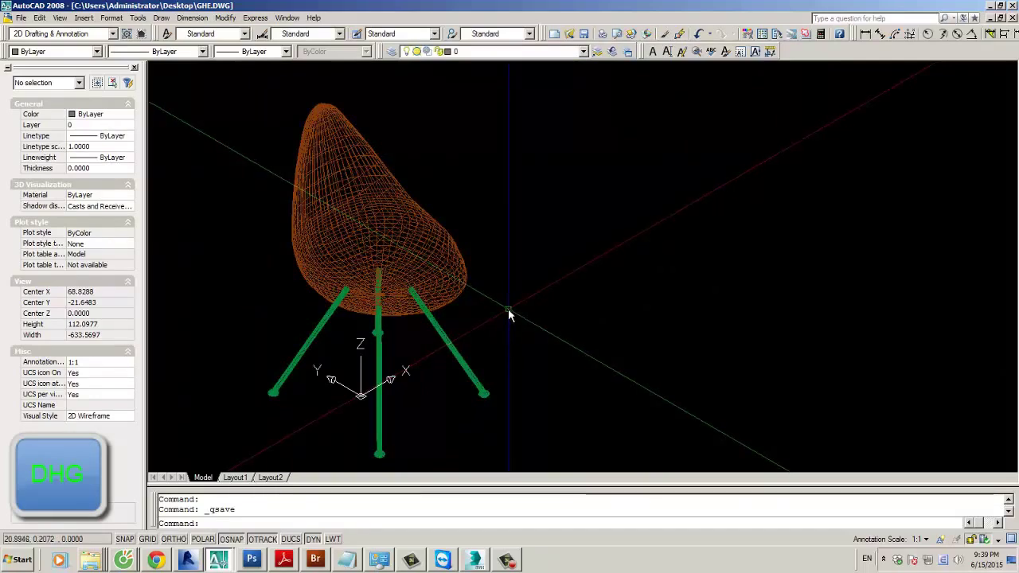
key(Escape)
Step: Switch to Revit with the house project nha dan 10-6-2015.rvt and bring up its file commands
key(alt+Tab)
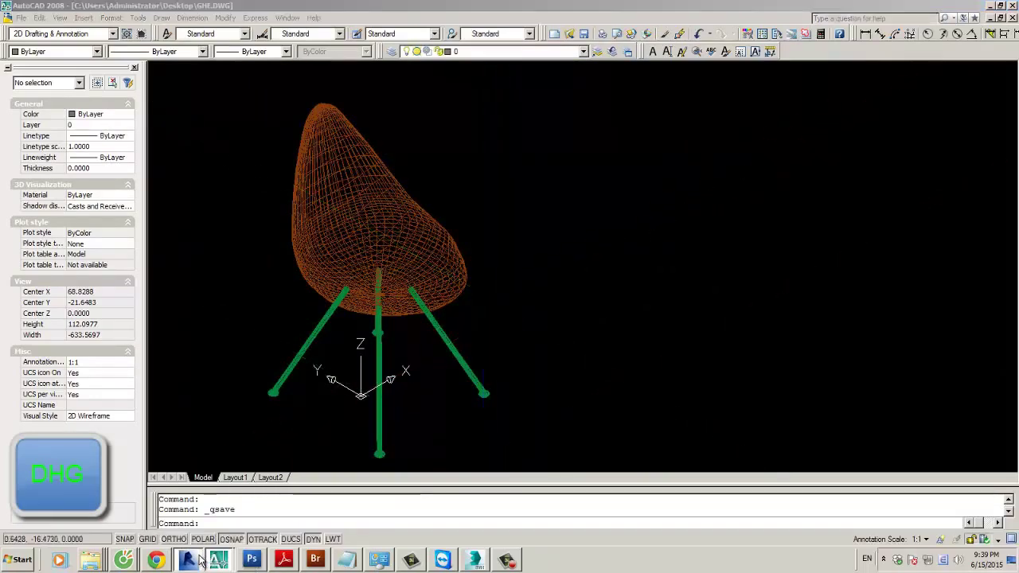
click(12, 12)
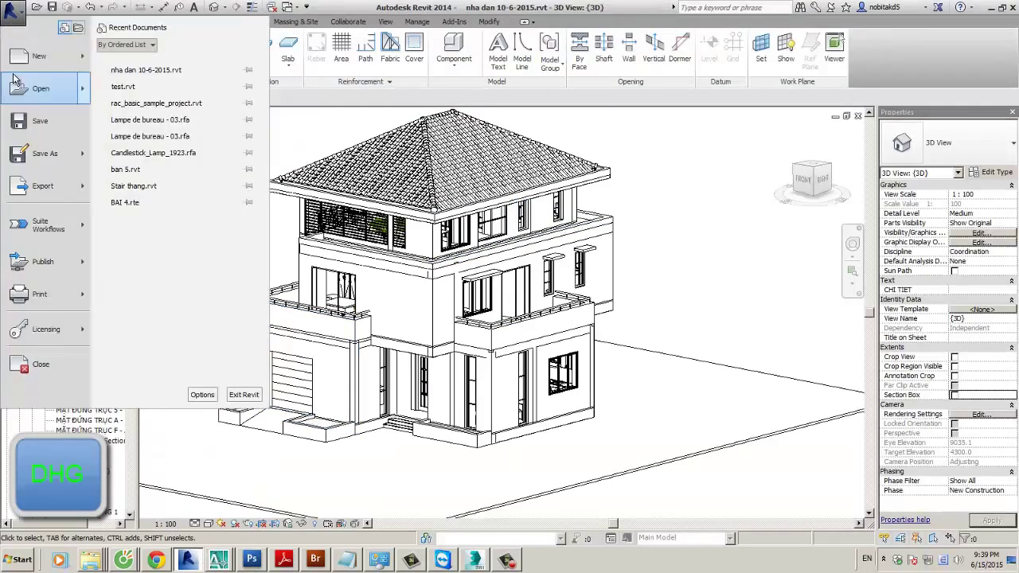